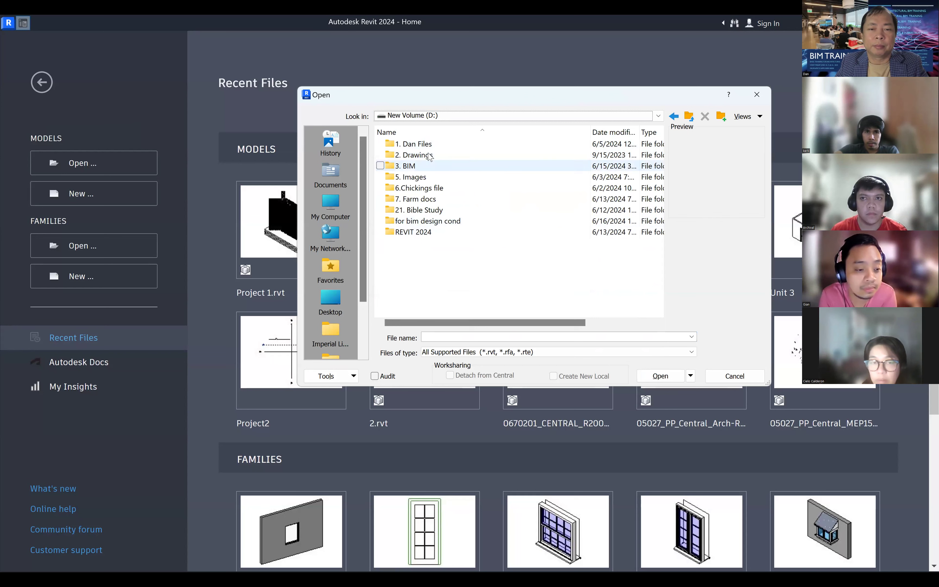
# - Open the Project2 Revit file from the 3. BIM folder on the D: drive
pyautogui.doubleClick(411, 166)
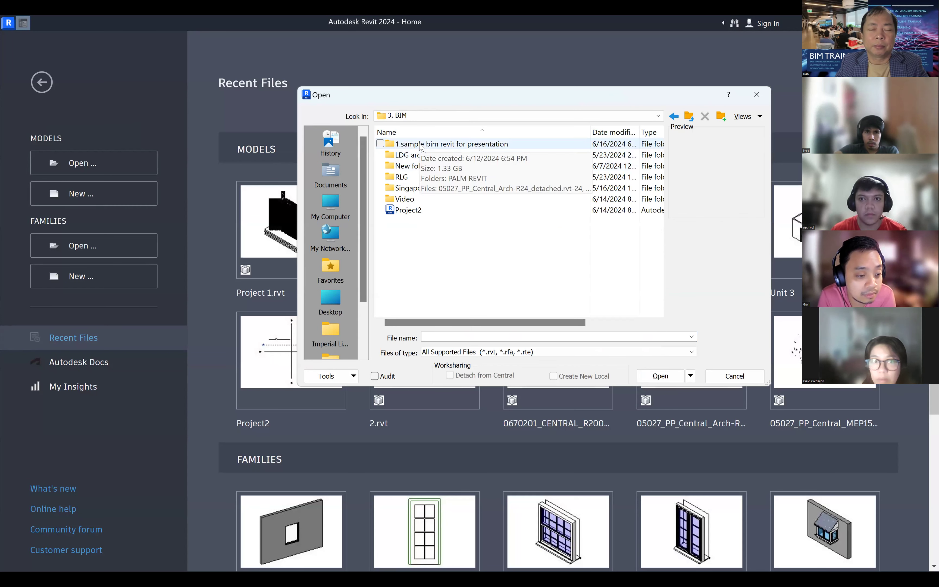
pyautogui.click(415, 212)
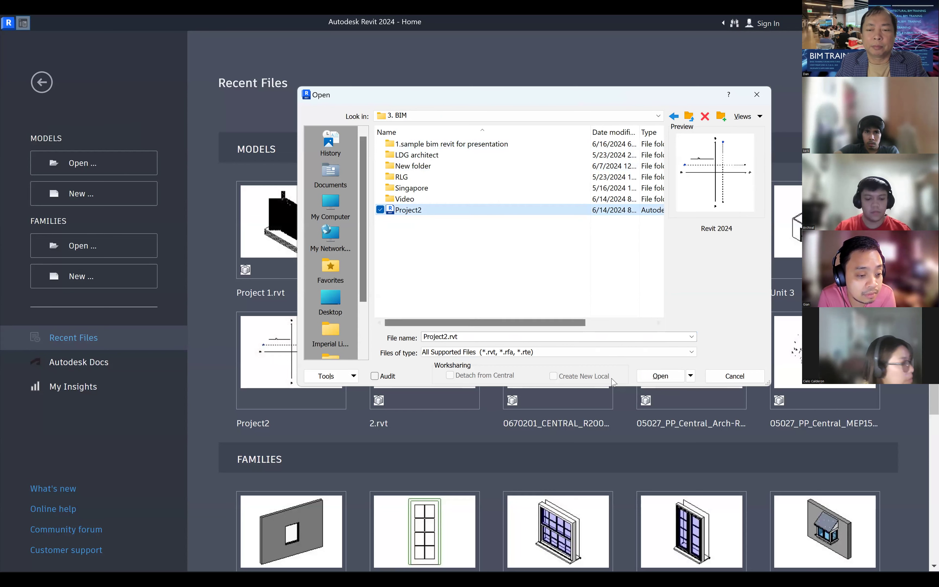
pyautogui.click(661, 376)
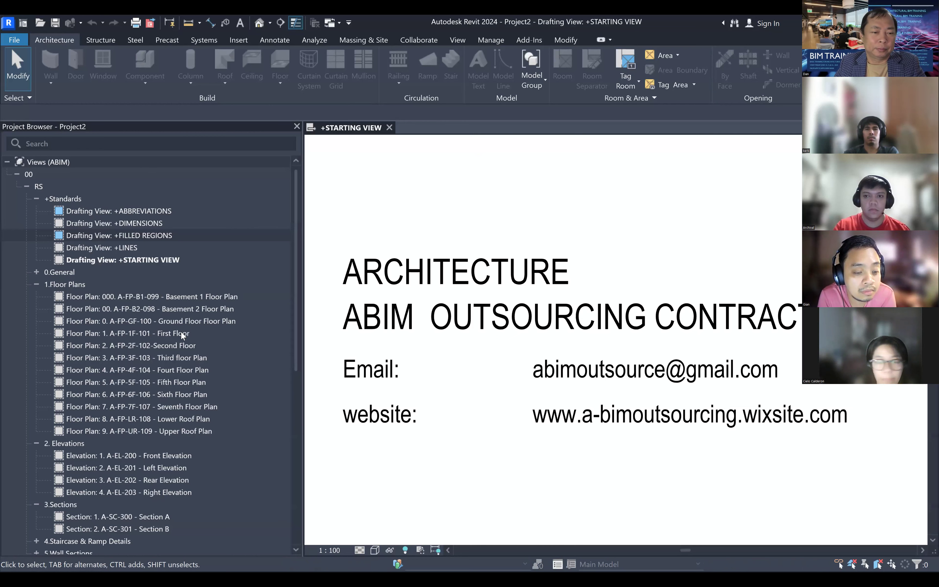
# - Open the A-FP-GF-100 Ground Floor plan view and narrow the project browser to enlarge the drawing area
pyautogui.doubleClick(179, 322)
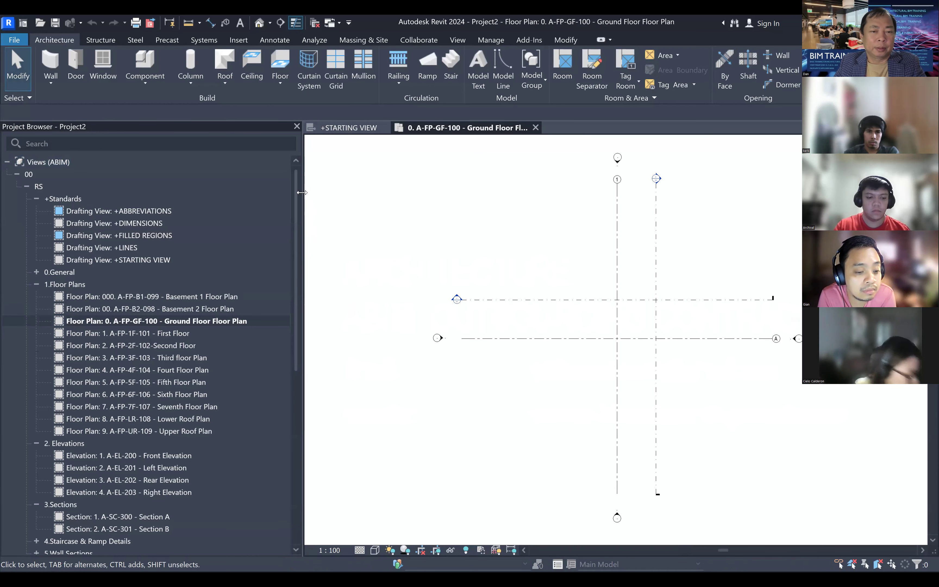
pyautogui.moveTo(282, 190); pyautogui.dragTo(146, 170)
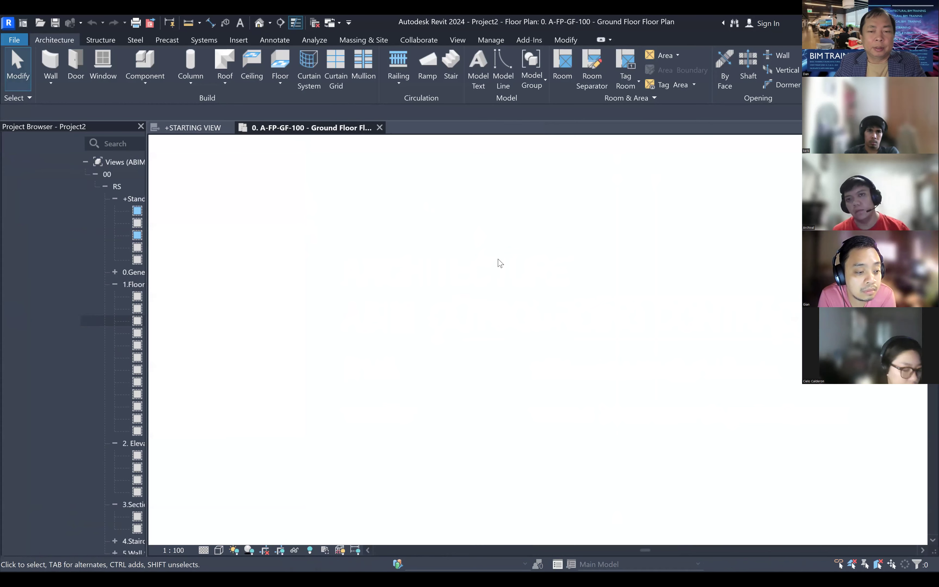
pyautogui.scroll(1, 460, 272)
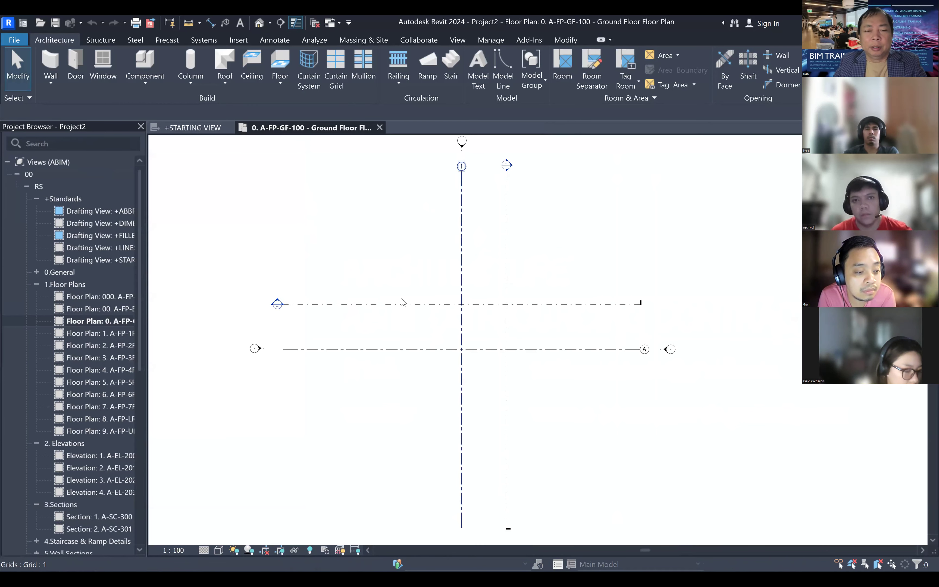
# - Open the A-FP-1F-101 First Floor plan view showing the wall with the door and window
pyautogui.click(111, 334)
pyautogui.doubleClick(111, 335)
pyautogui.scroll(4, 409, 268)
pyautogui.moveTo(477, 283)
pyautogui.mouseDown(button='middle')
pyautogui.moveTo(496, 301)
pyautogui.moveTo(470, 304)
pyautogui.mouseUp(button='middle')
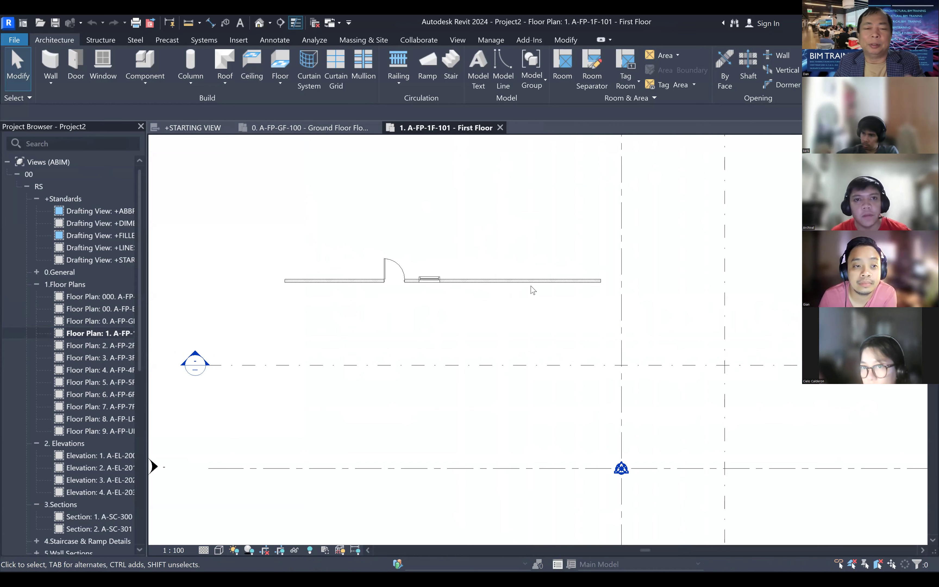
pyautogui.scroll(2, 378, 283)
pyautogui.scroll(2, 356, 273)
pyautogui.scroll(1, 361, 310)
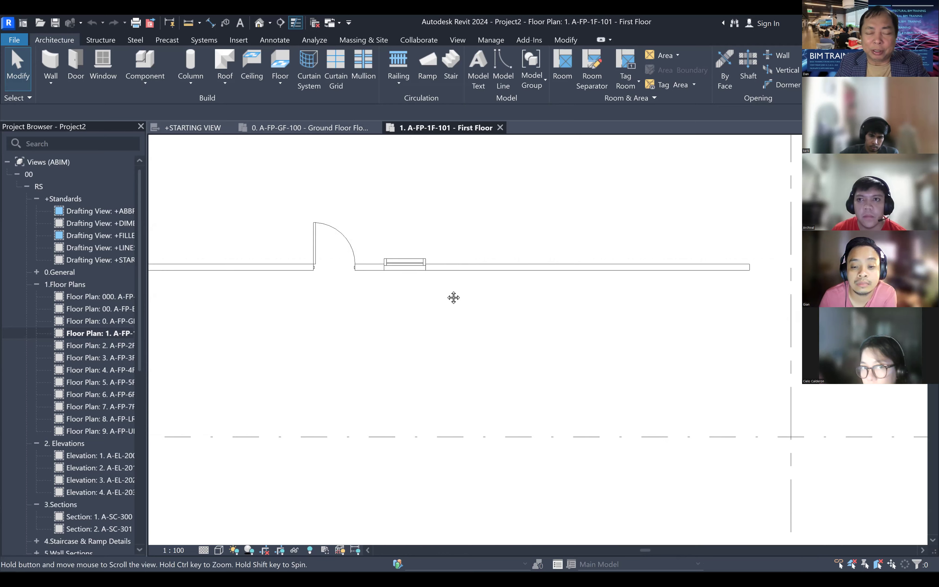
pyautogui.scroll(-3, 450, 295)
pyautogui.moveTo(442, 291); pyautogui.dragTo(527, 274, button='middle')
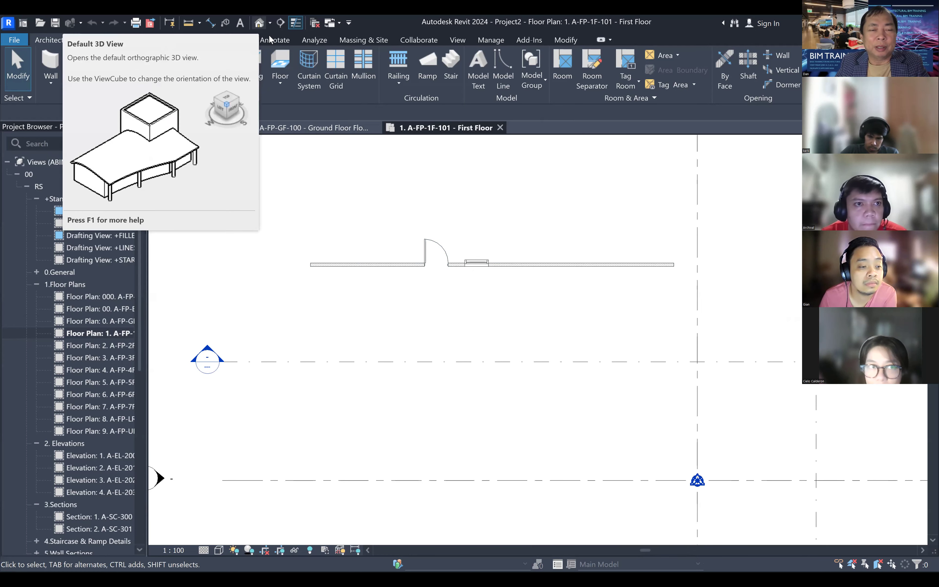
# - Open the default 3D view and examine the block wall with its door and window
pyautogui.click(259, 22)
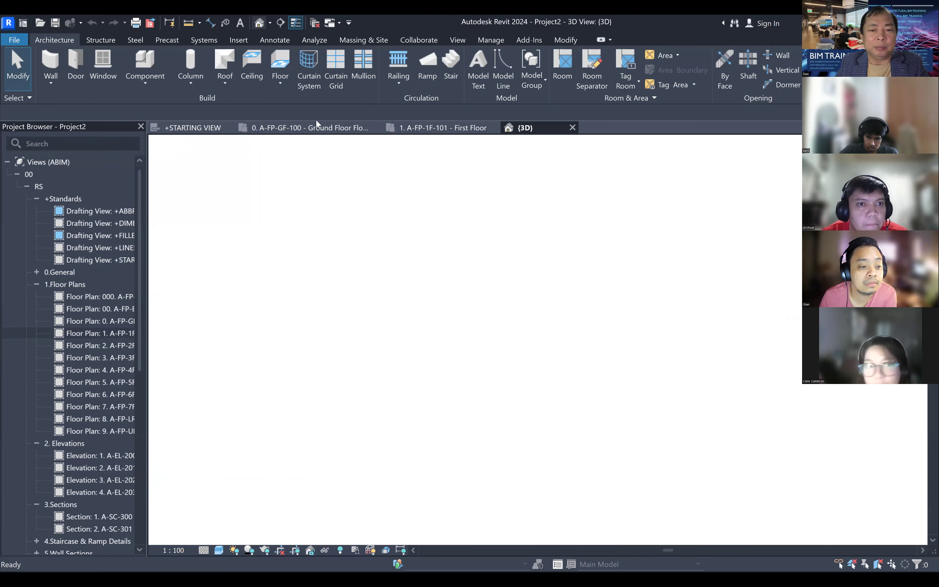
pyautogui.scroll(5, 668, 398)
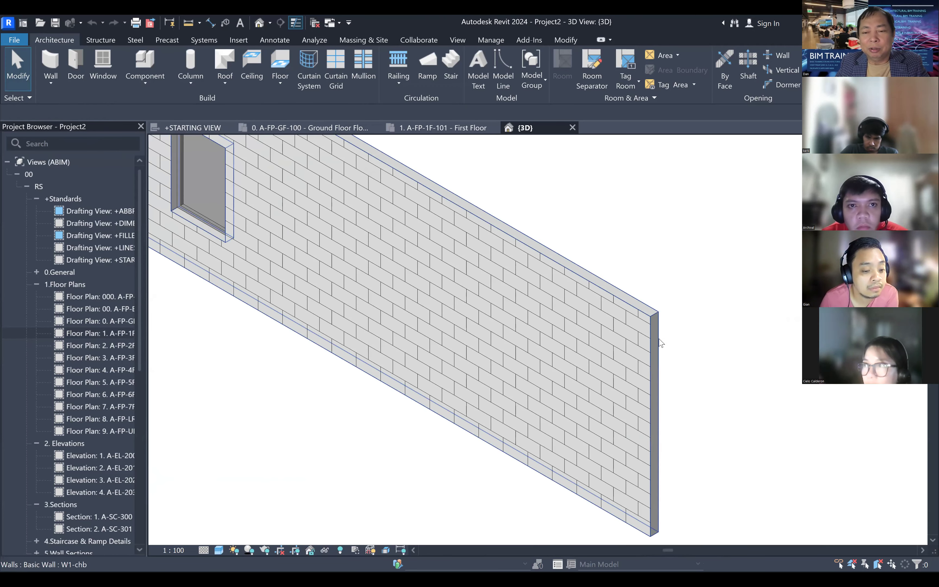
pyautogui.scroll(-5, 665, 295)
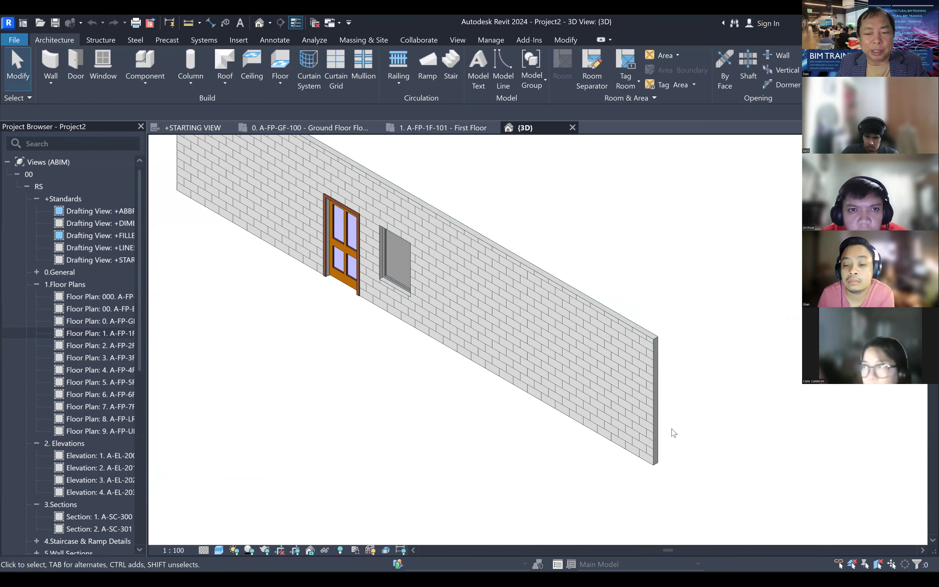
pyautogui.scroll(-2, 613, 400)
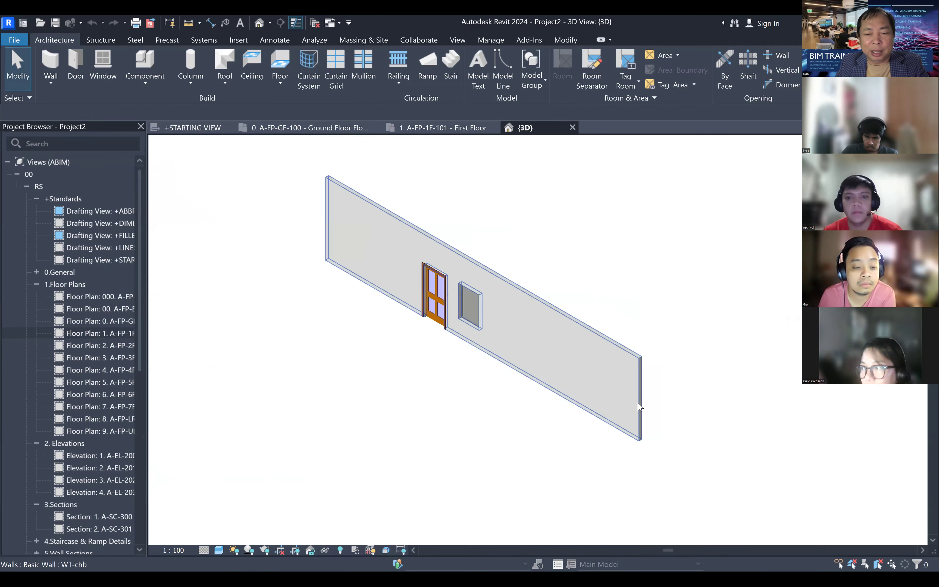
pyautogui.scroll(1, 658, 405)
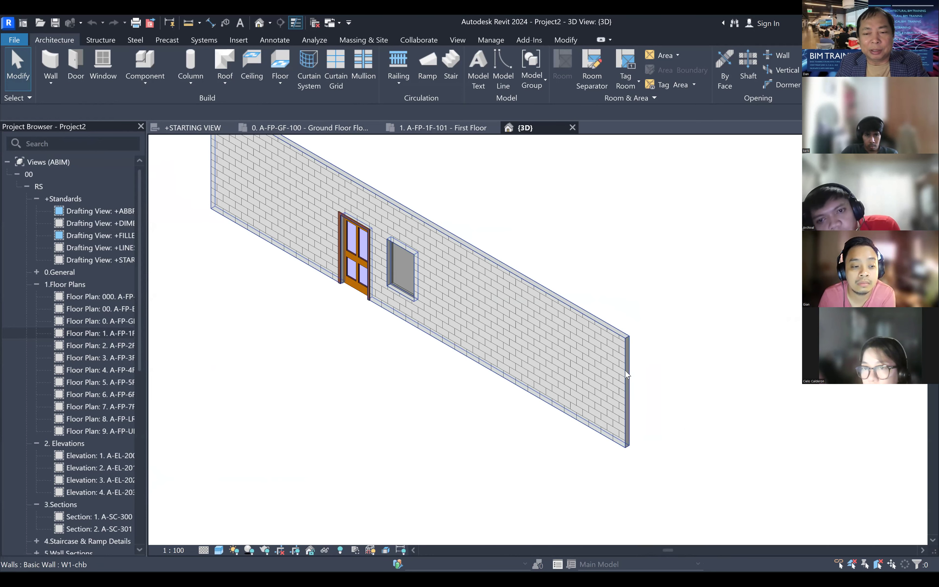
# - Return to the First Floor plan and turn off thin lines to show true line weights at the wall's end
pyautogui.doubleClick(115, 335)
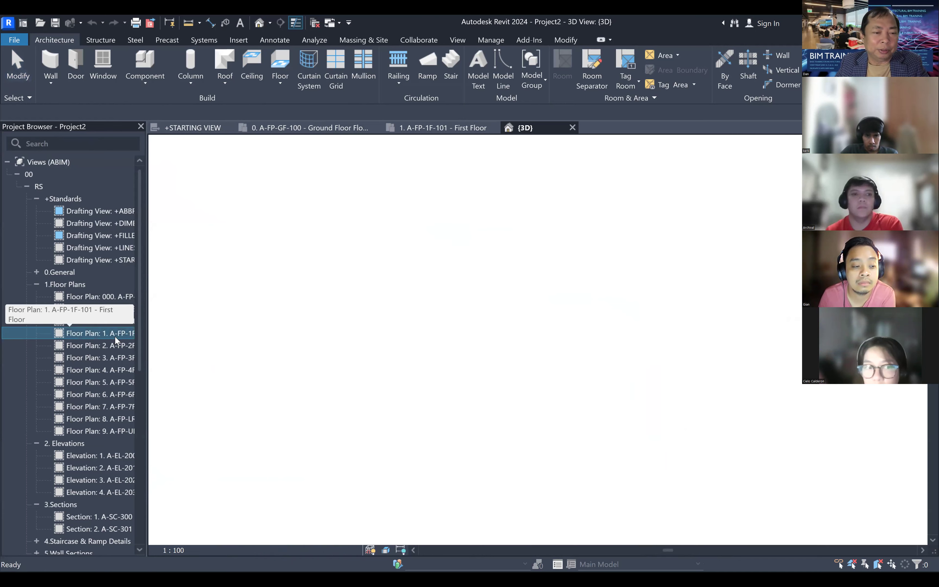
pyautogui.scroll(4, 627, 256)
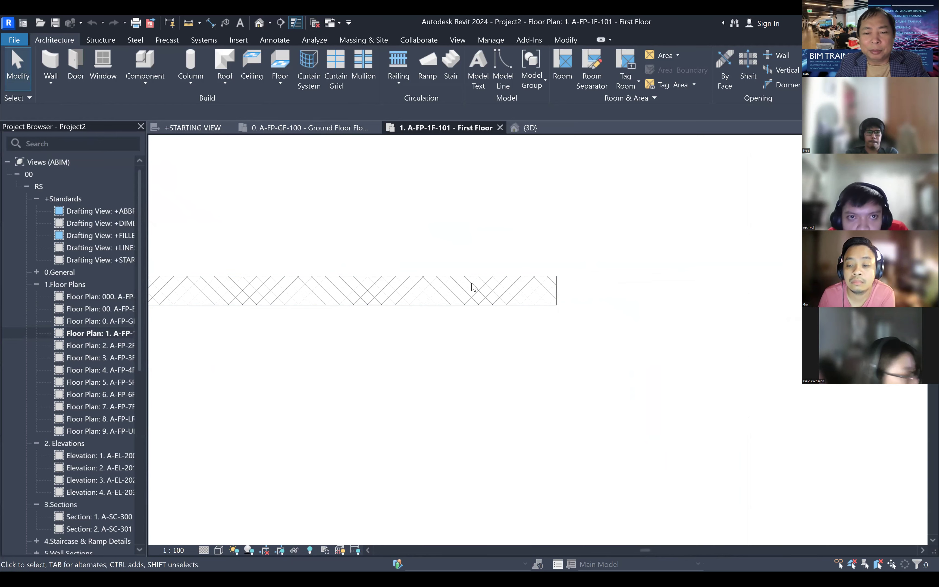
pyautogui.scroll(1, 472, 283)
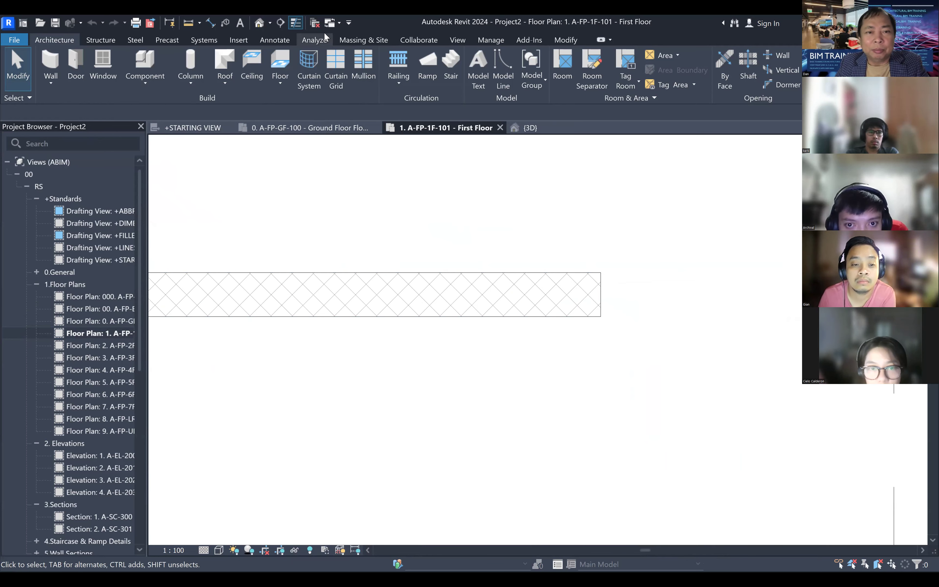
pyautogui.press('t')
pyautogui.press('l')
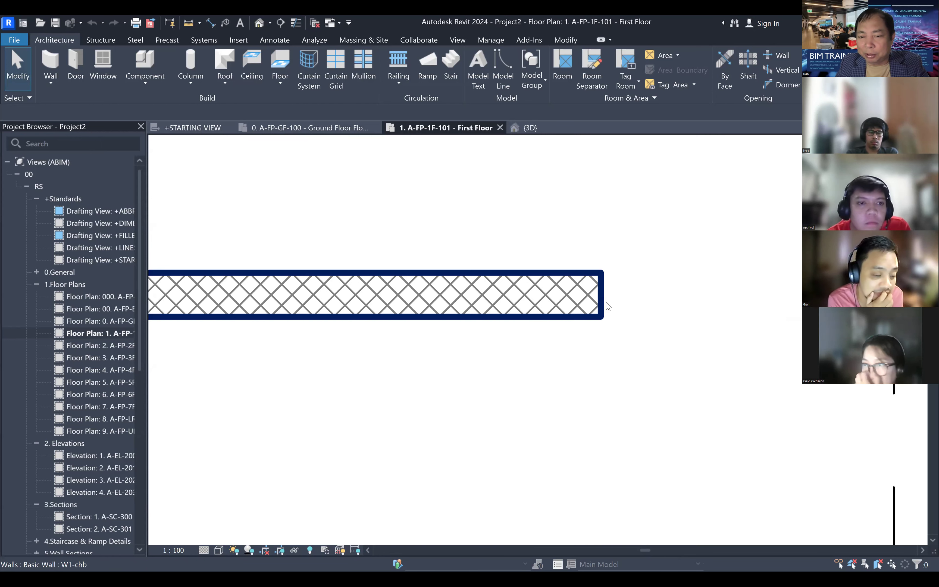
# - Inspect the W1-chb wall type's structure and its concrete block material's surface and cut patterns, leaving the settings unedited
pyautogui.scroll(-4, 526, 301)
pyautogui.click(539, 276)
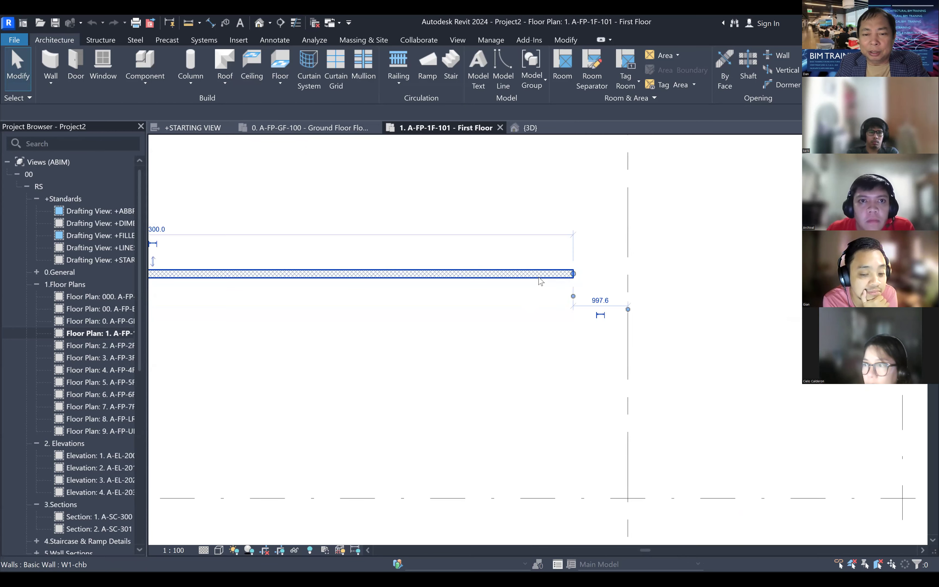
pyautogui.click(55, 62)
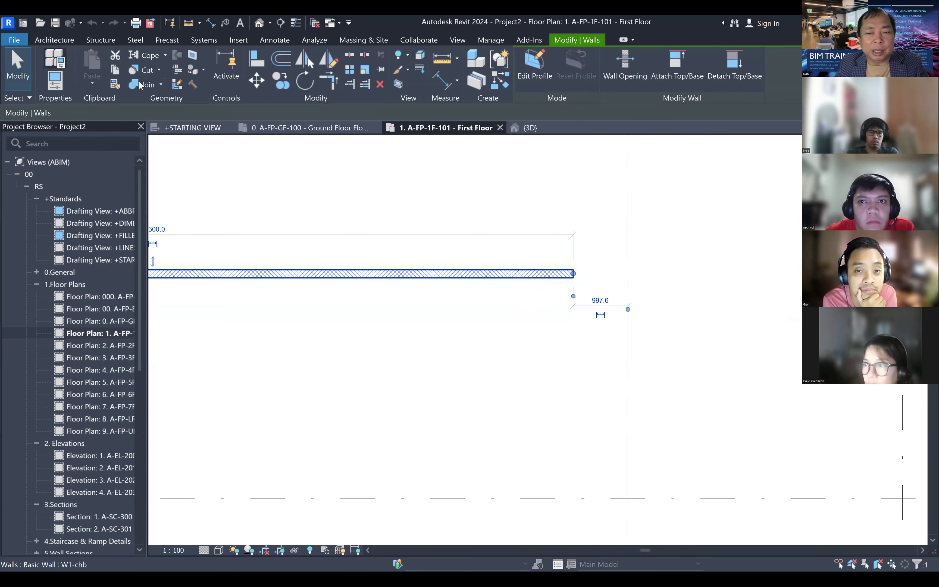
pyautogui.click(525, 186)
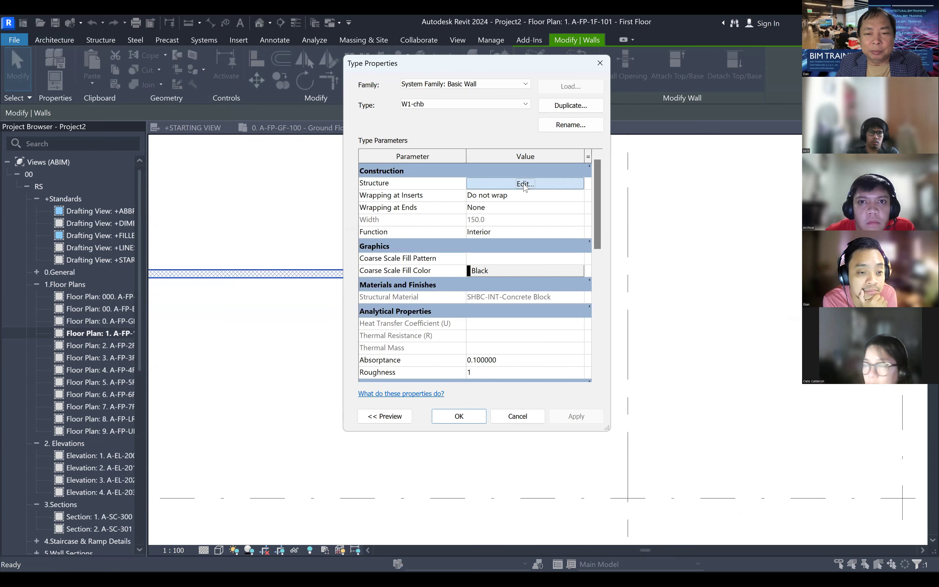
pyautogui.click(458, 194)
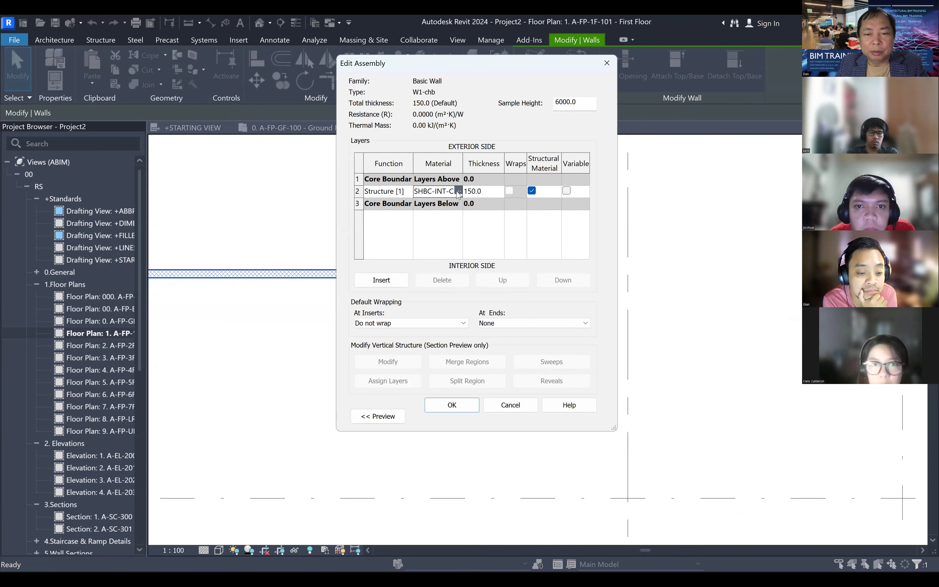
pyautogui.click(457, 191)
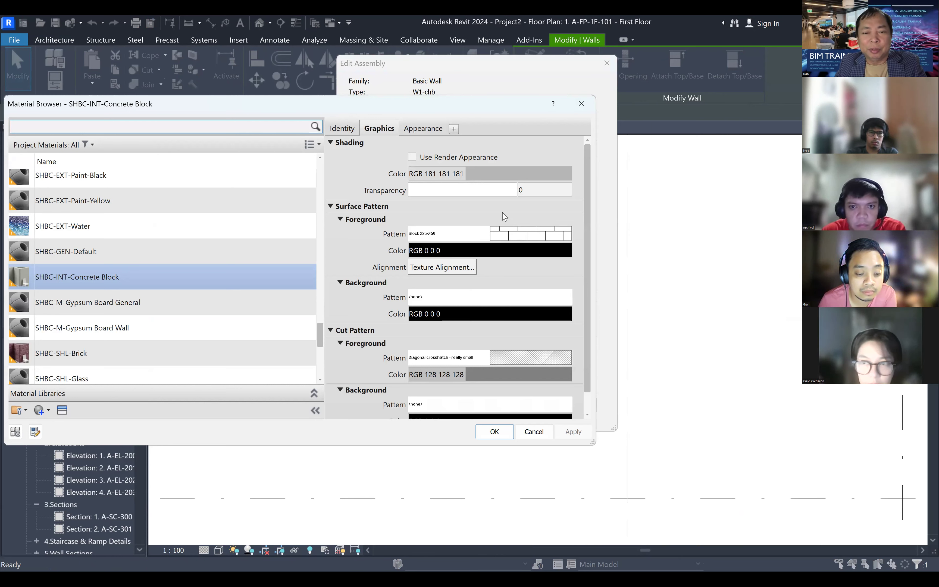
pyautogui.scroll(-1, 416, 324)
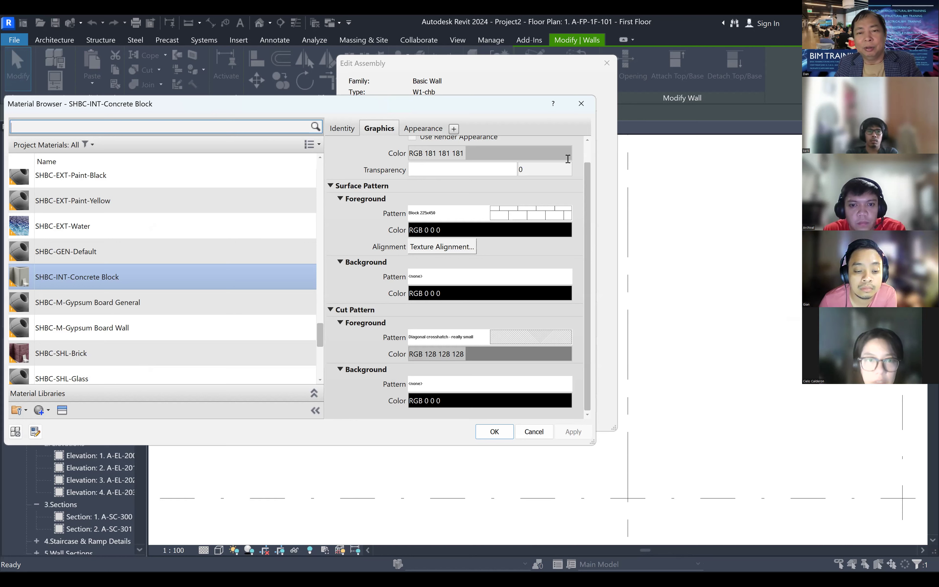
pyautogui.click(582, 106)
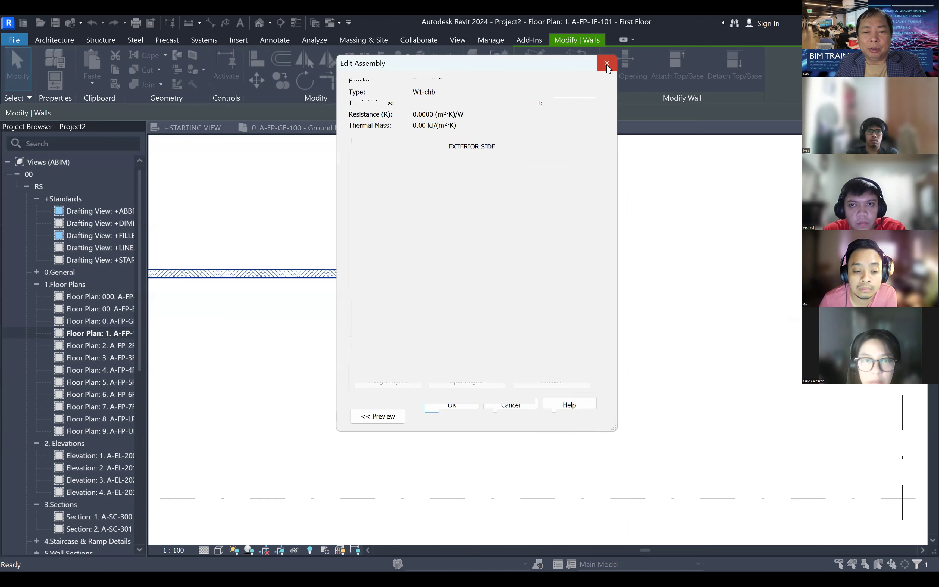
pyautogui.click(607, 64)
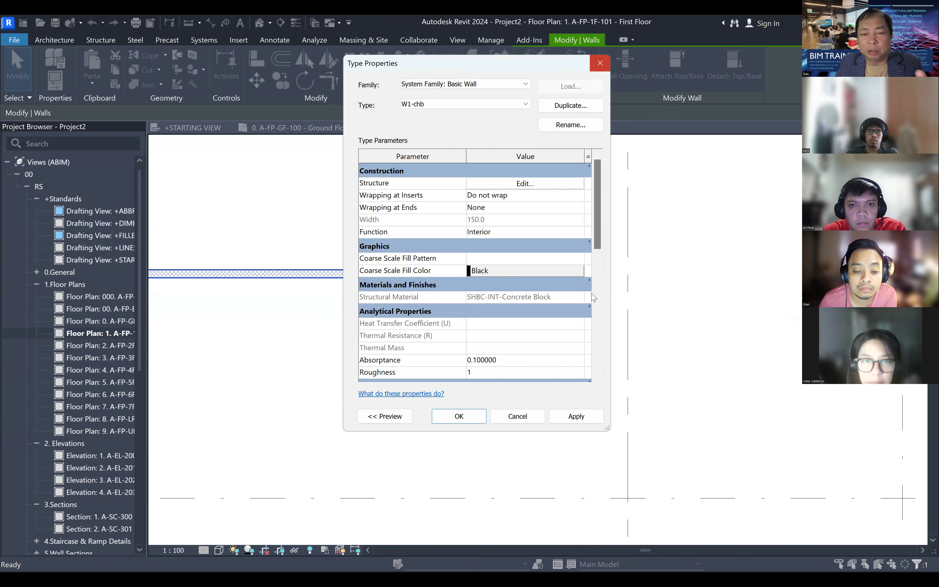
pyautogui.click(600, 63)
# - Switch back to the 3D view and examine the block pattern on the wall face
pyautogui.scroll(4, 551, 310)
pyautogui.scroll(-4, 572, 273)
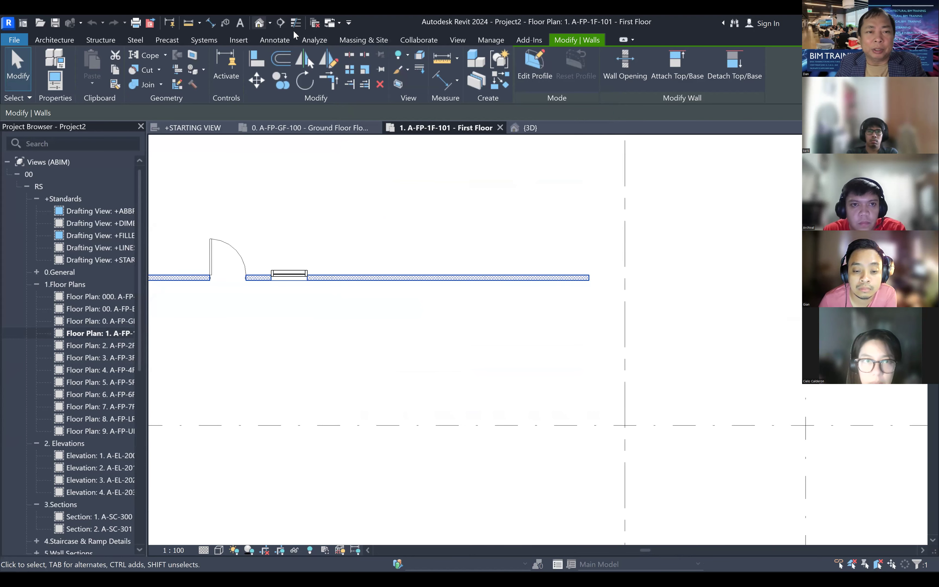
pyautogui.click(525, 128)
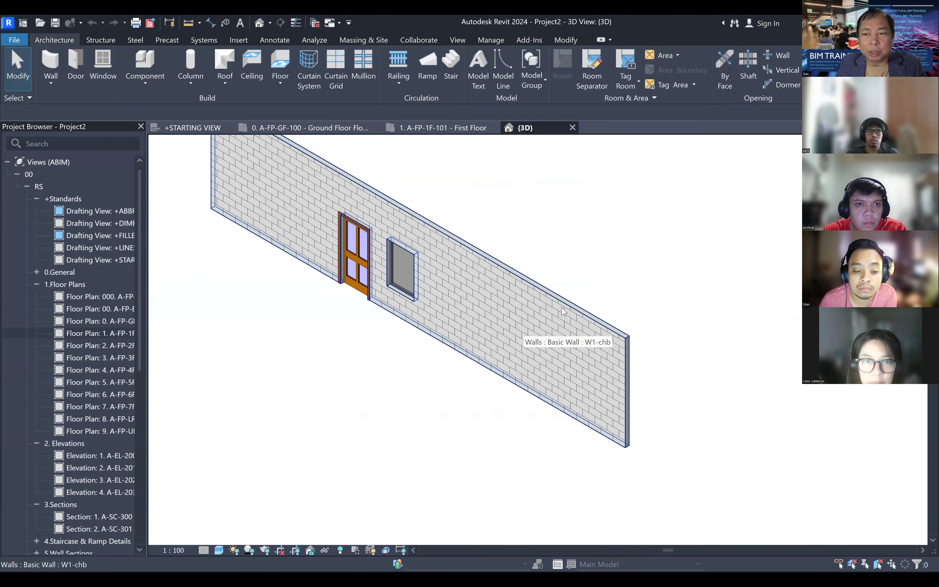
pyautogui.scroll(-2, 540, 304)
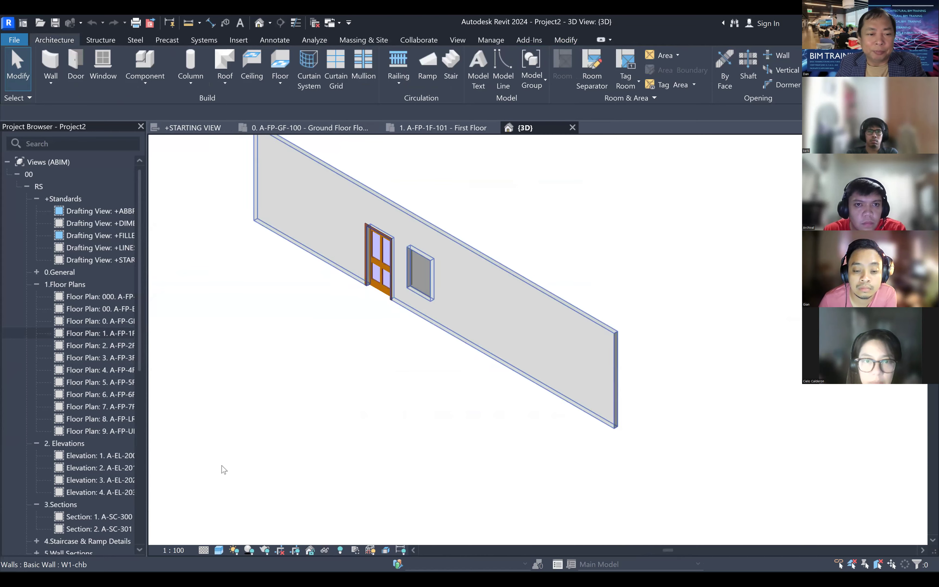
# - Open the A-EL-200 Front Elevation view at the upper corner of the block wall
pyautogui.doubleClick(112, 457)
pyautogui.scroll(8, 485, 403)
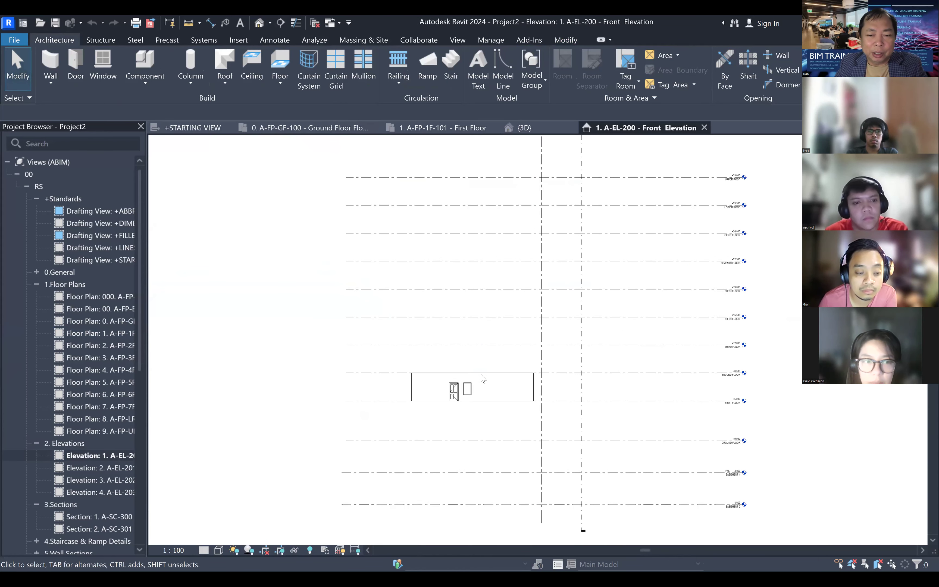
pyautogui.moveTo(573, 446); pyautogui.dragTo(296, 450, button='middle')
pyautogui.scroll(1, 588, 283)
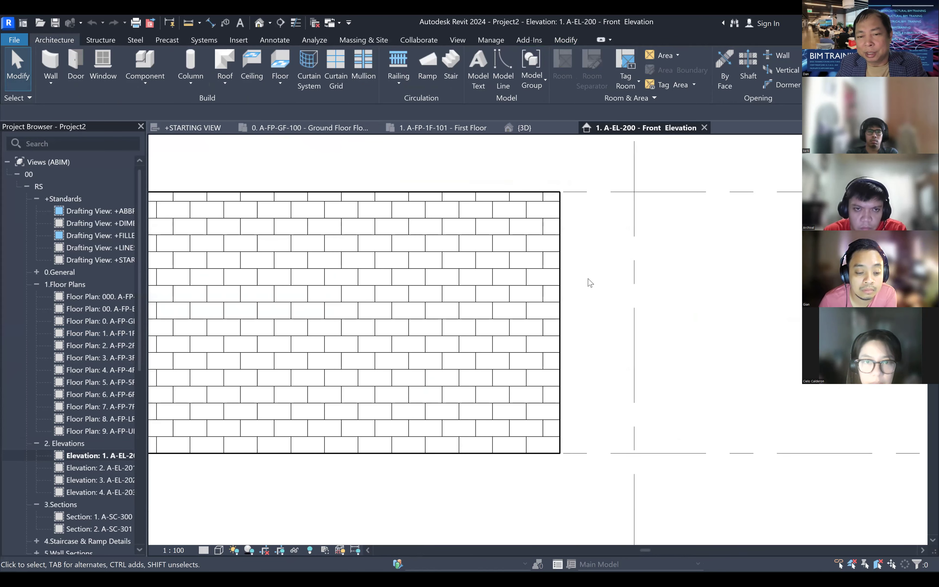
pyautogui.scroll(3, 533, 233)
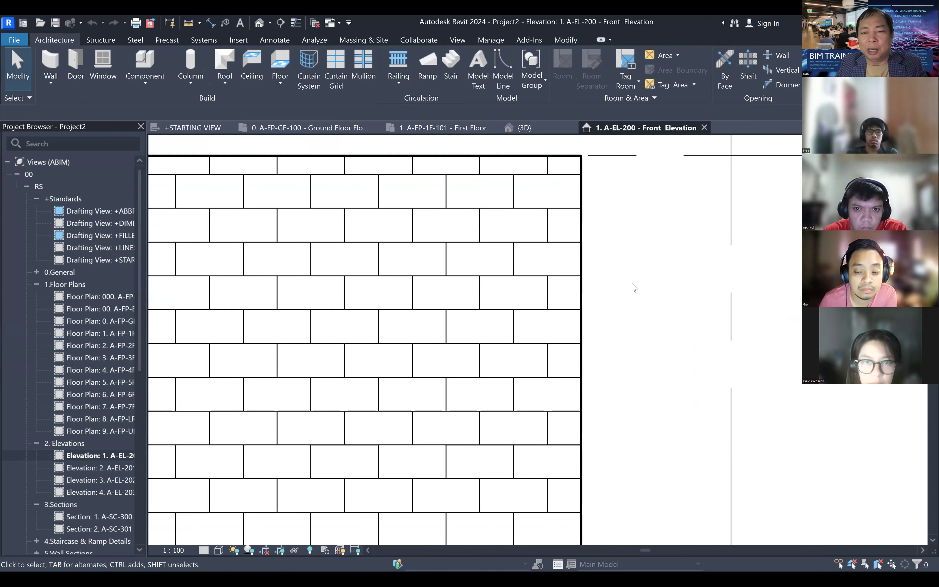
pyautogui.scroll(-2, 634, 288)
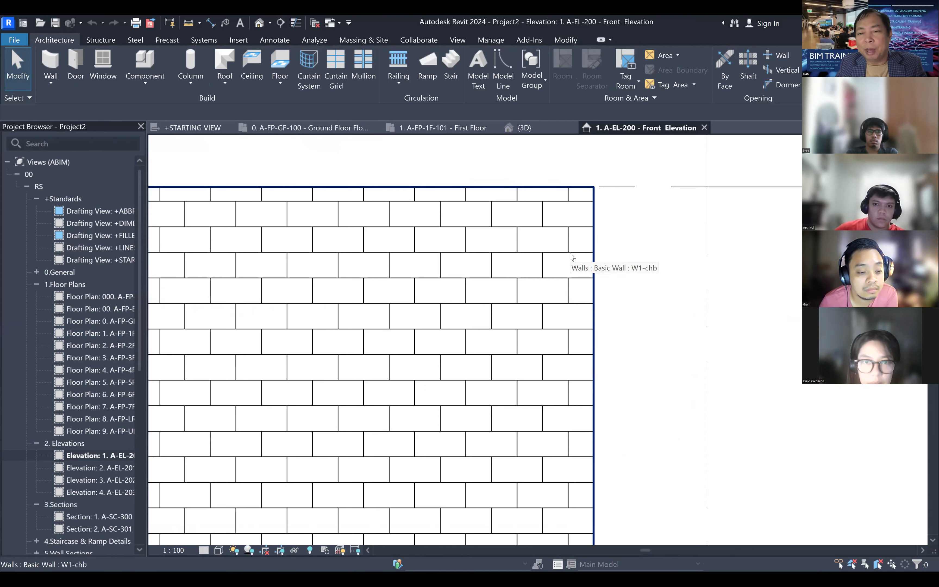
# - Align a horizontal joint of the wall's block surface pattern with the wall's top edge
pyautogui.click(556, 201)
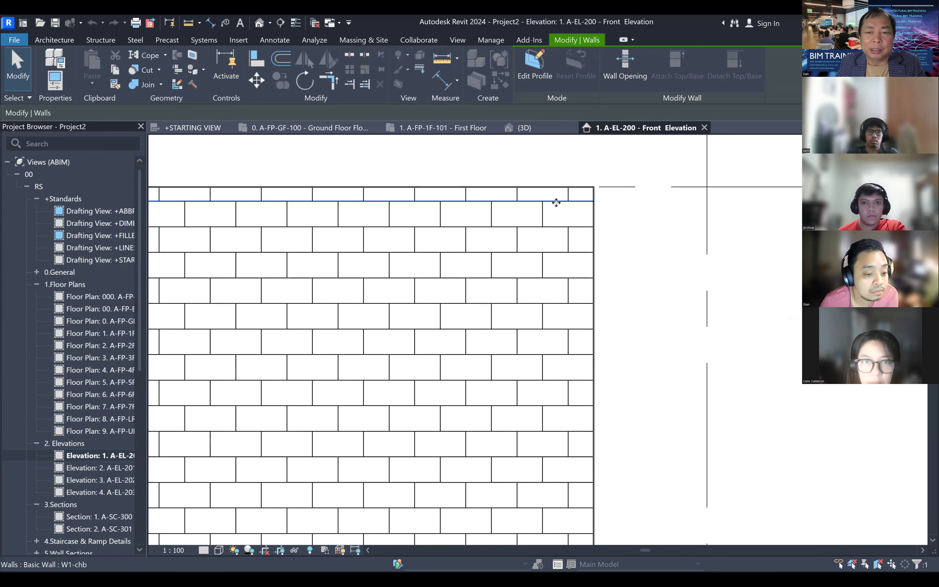
pyautogui.scroll(-2, 645, 254)
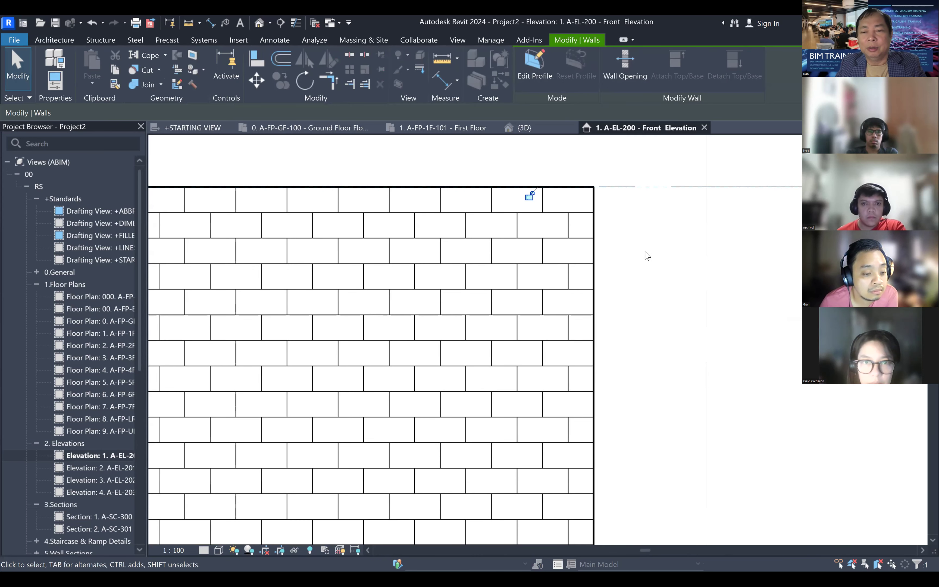
# - Open the concrete block material of the W1-chb wall type's structural layer from the front elevation
pyautogui.scroll(-1, 650, 275)
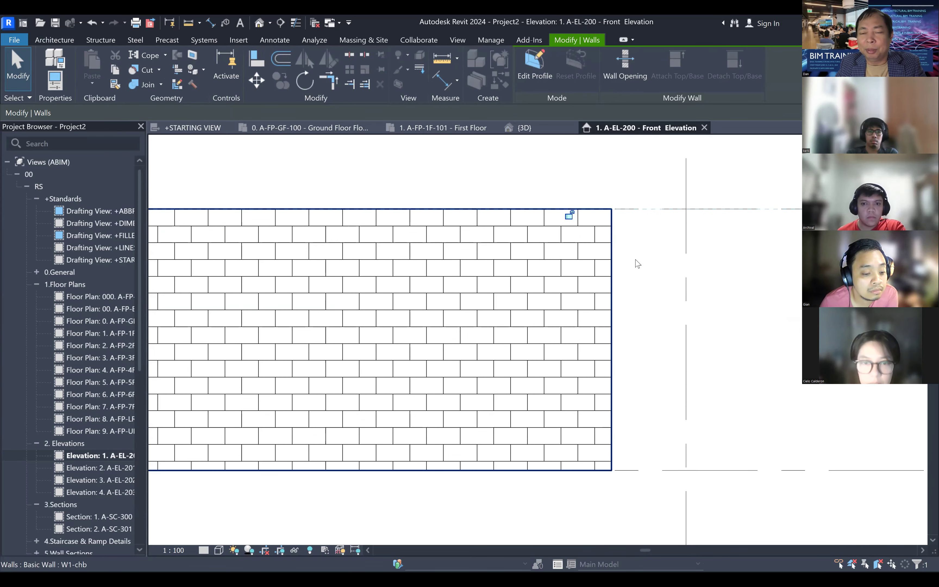
pyautogui.scroll(1, 635, 262)
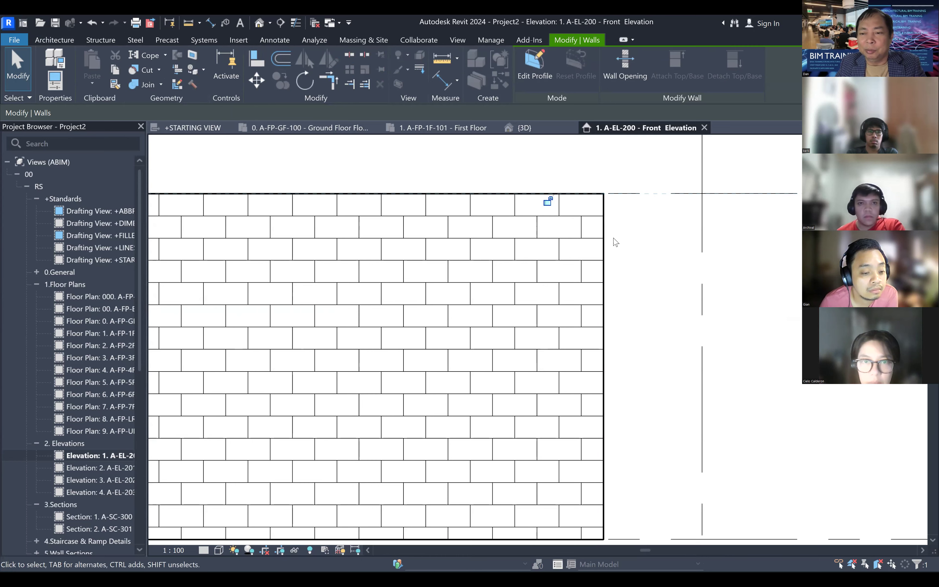
pyautogui.scroll(-3, 642, 264)
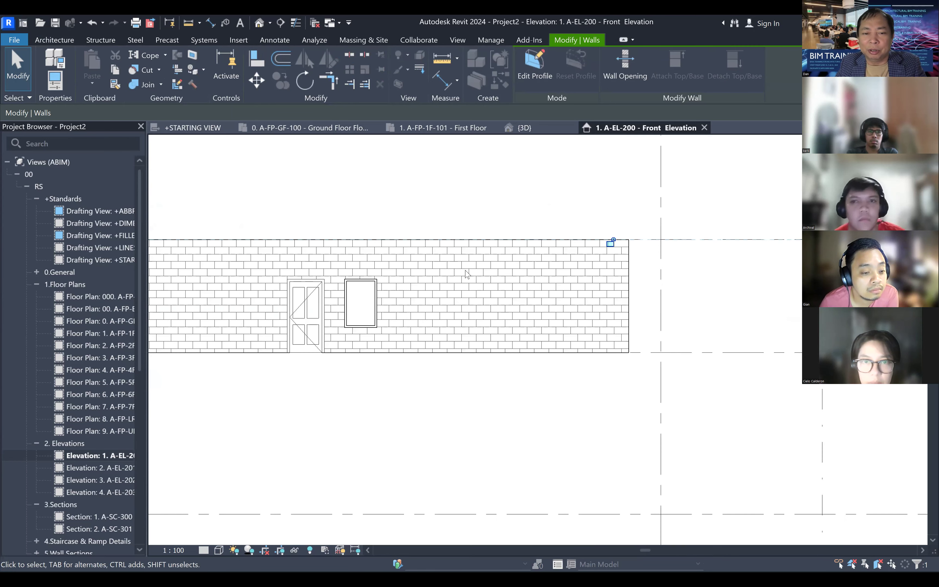
pyautogui.click(443, 246)
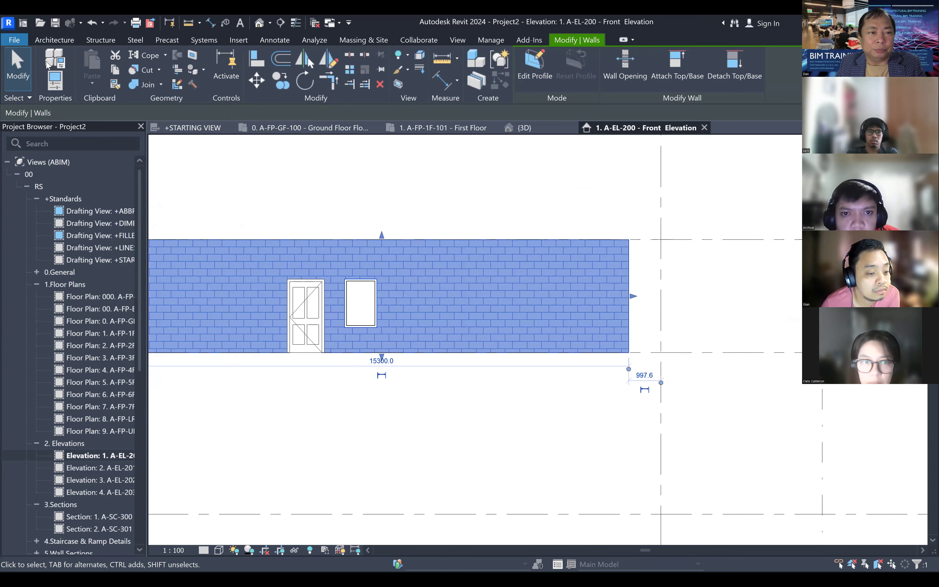
pyautogui.click(56, 54)
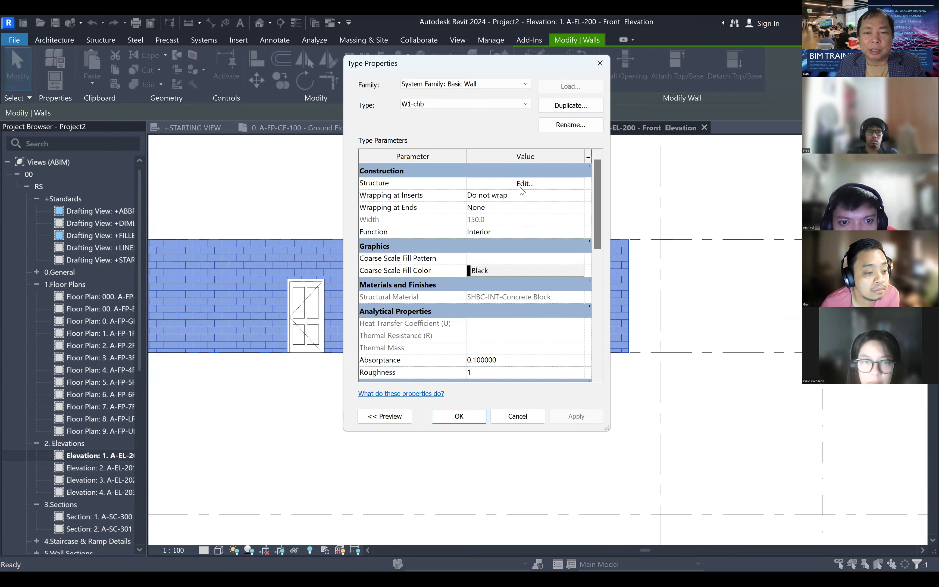
pyautogui.click(523, 184)
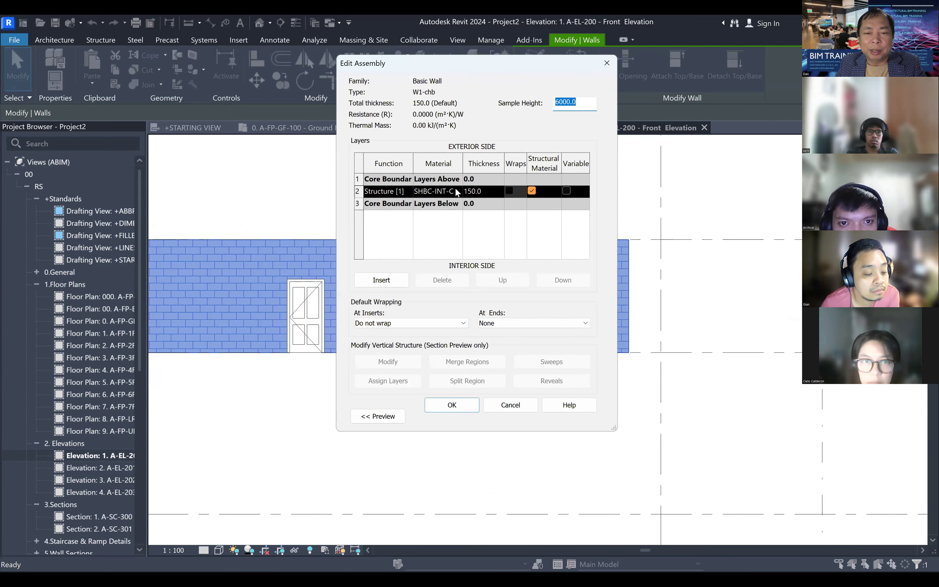
pyautogui.click(456, 189)
pyautogui.click(458, 191)
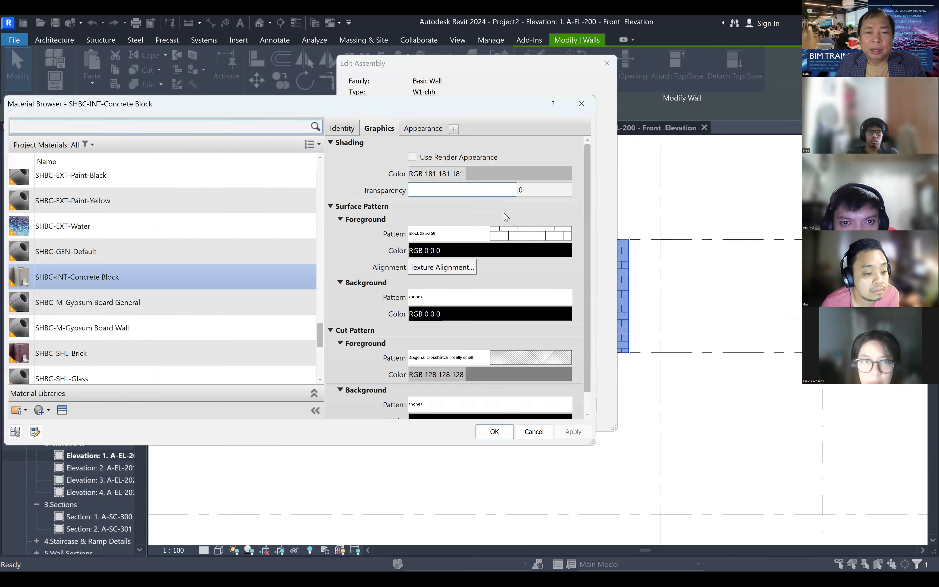
# - Inspect the concrete block material's foreground surface fill pattern, leaving the wall type unchanged
pyautogui.scroll(-1, 506, 304)
pyautogui.scroll(1, 490, 305)
pyautogui.click(522, 235)
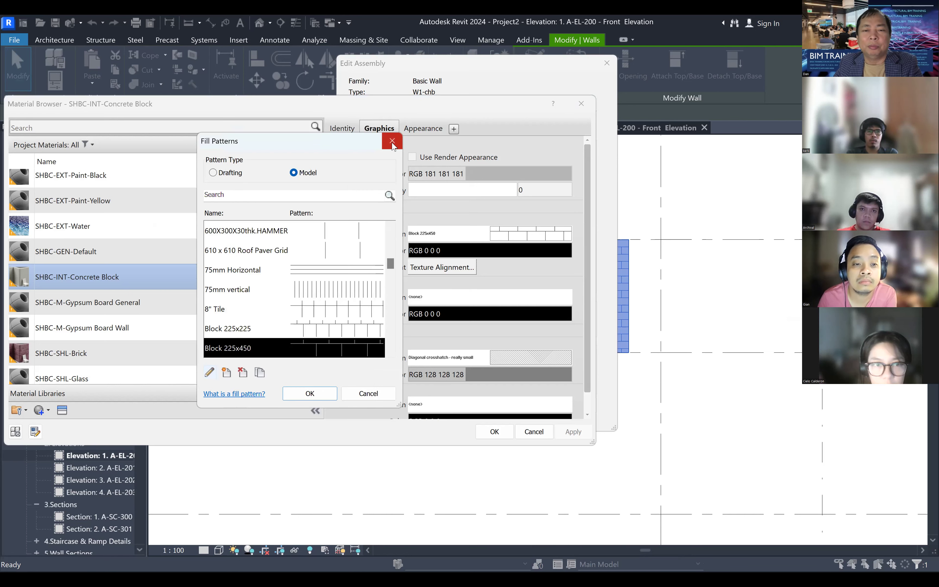
pyautogui.click(581, 103)
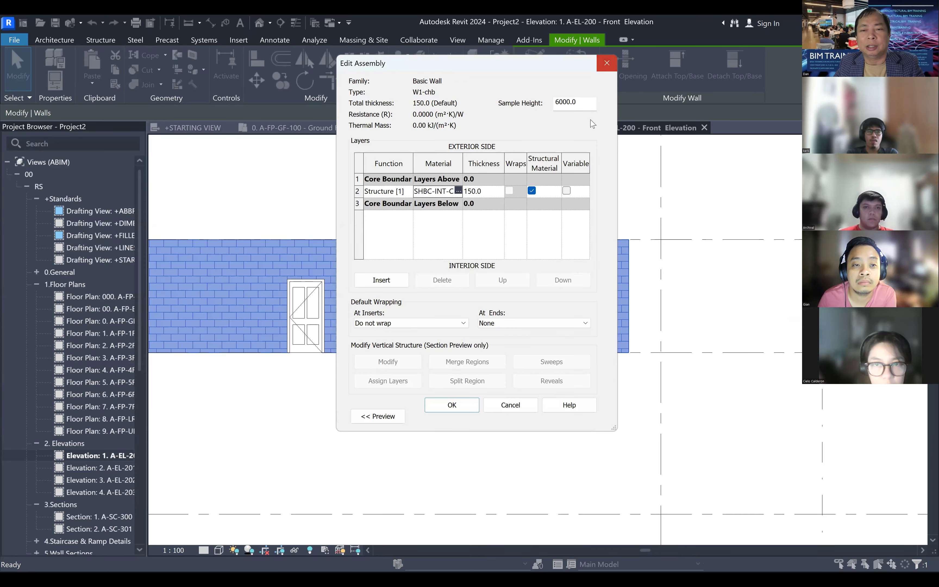
pyautogui.scroll(-2, 578, 311)
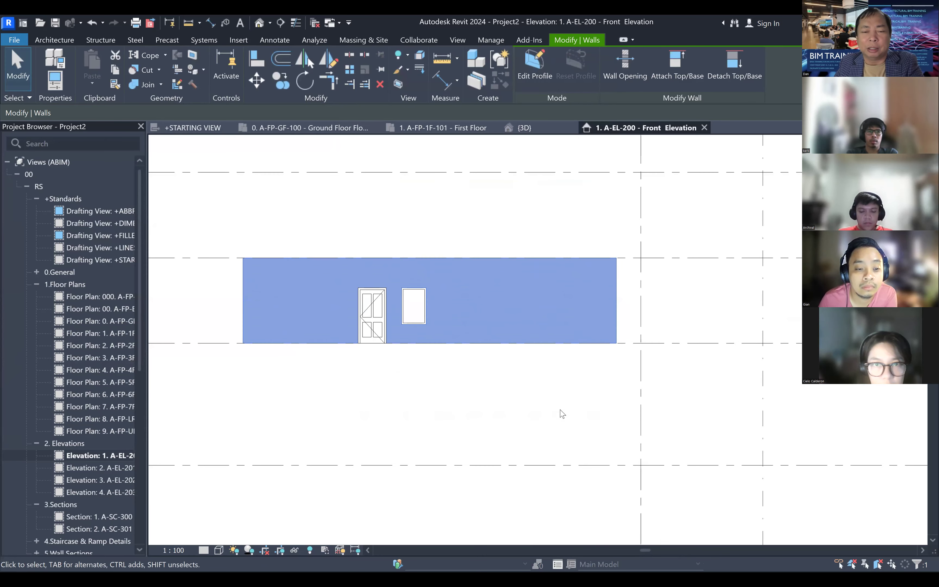
pyautogui.click(561, 412)
# - Open the A-FP-1F-101 First Floor plan at the wall's door and window
pyautogui.scroll(1, 594, 302)
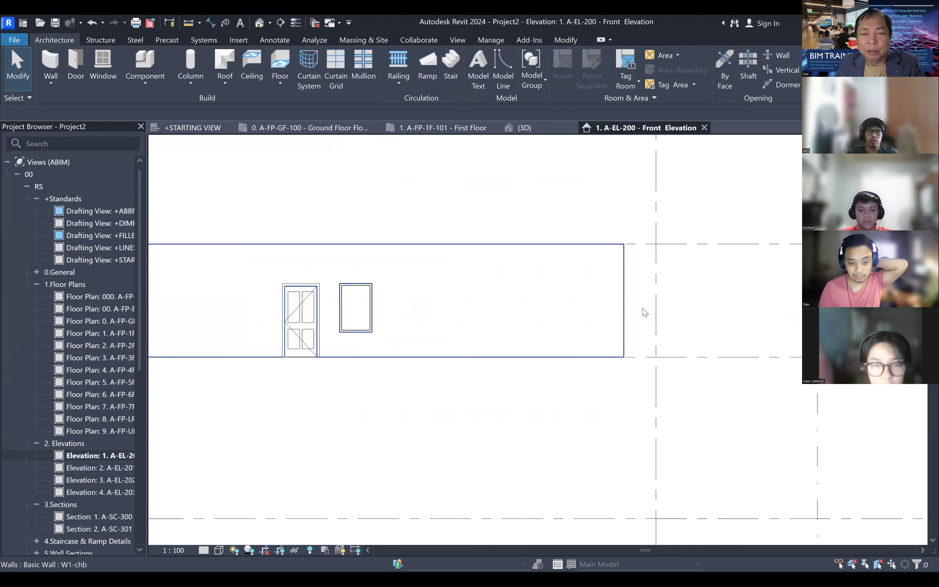
pyautogui.scroll(-1, 531, 269)
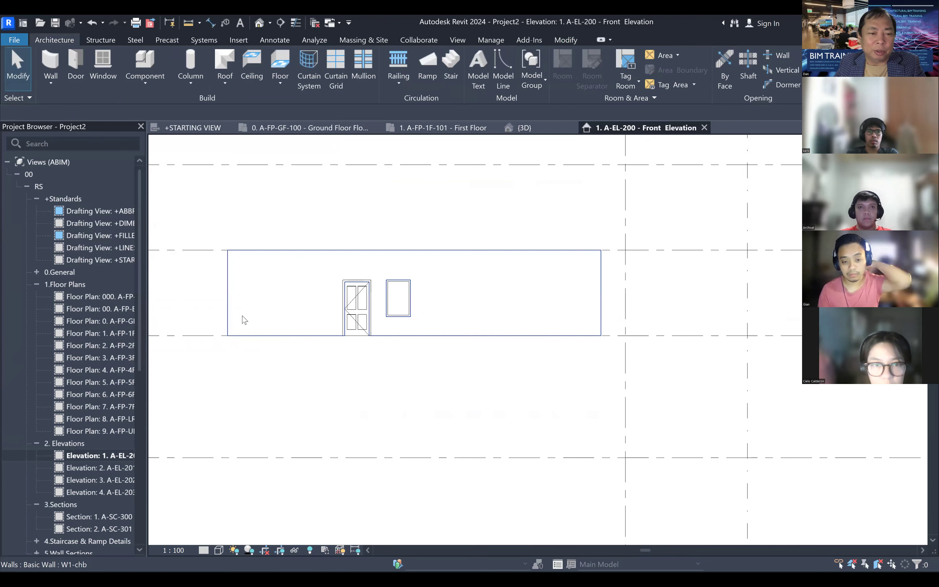
pyautogui.click(119, 320)
pyautogui.doubleClick(119, 320)
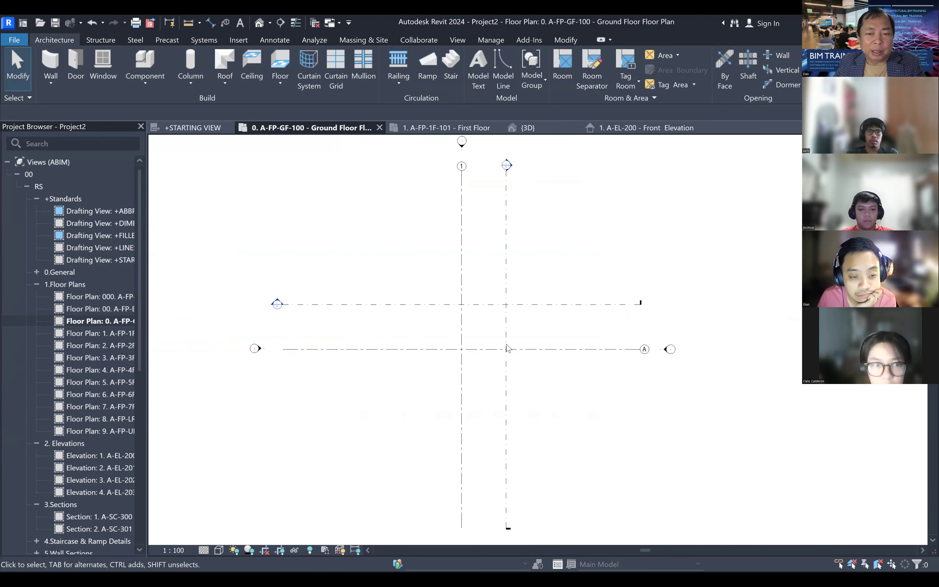
pyautogui.doubleClick(120, 331)
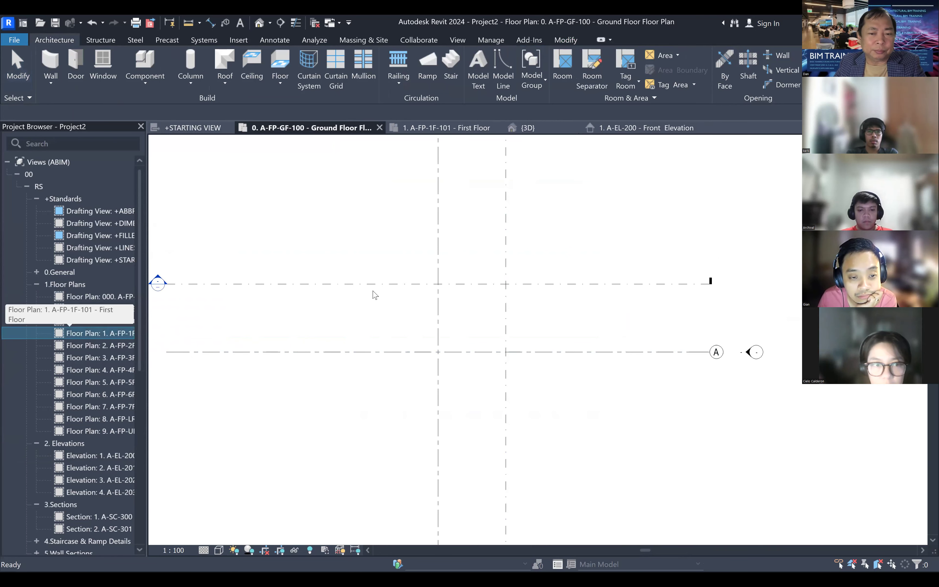
pyautogui.scroll(2, 409, 285)
pyautogui.moveTo(451, 286); pyautogui.dragTo(577, 271, button='middle')
pyautogui.scroll(-1, 579, 274)
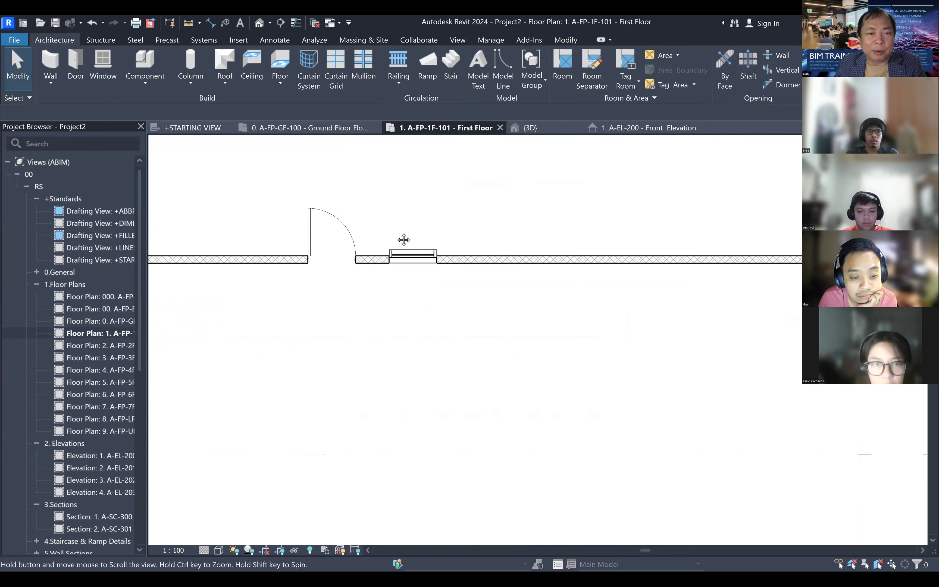
pyautogui.moveTo(396, 239); pyautogui.dragTo(425, 241, button='middle')
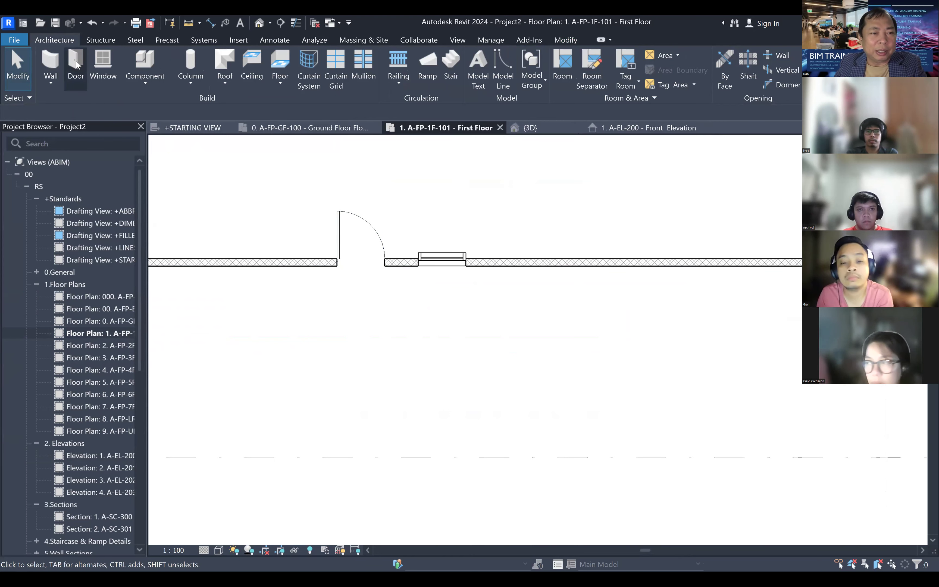
# - Use Create Similar on the existing door to place a second door in the same wall, on the other side of the window
pyautogui.click(379, 235)
pyautogui.rightClick(378, 235)
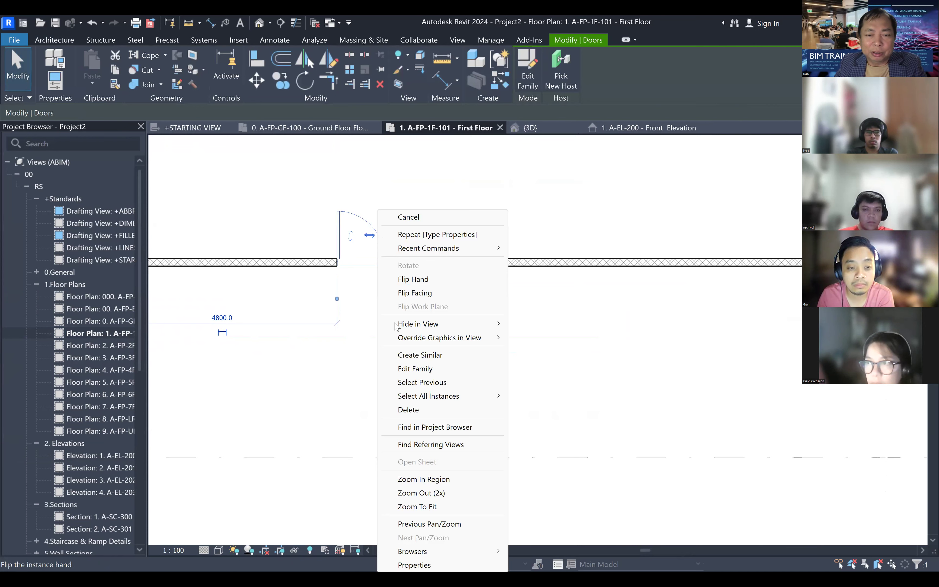
pyautogui.click(432, 359)
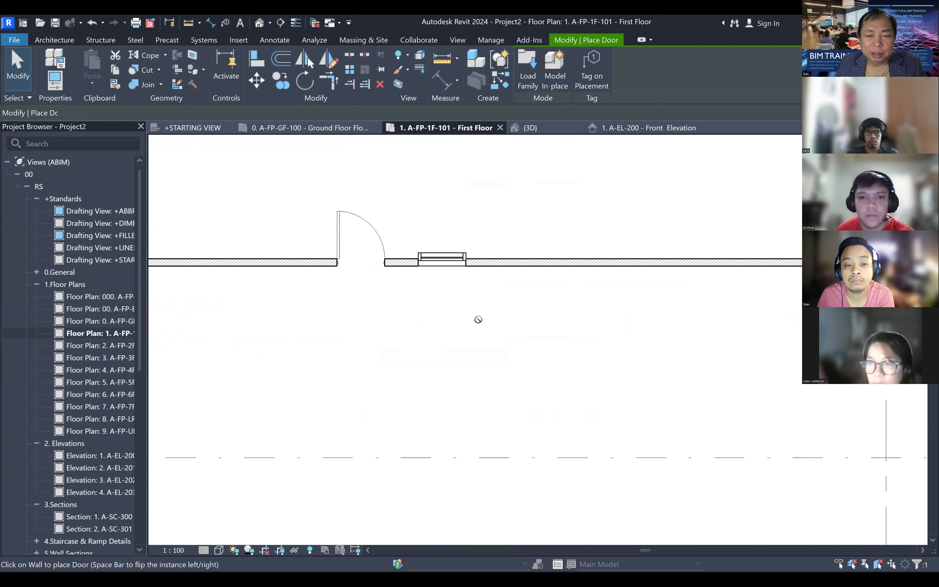
pyautogui.click(535, 258)
pyautogui.press('Escape')
pyautogui.press('Escape')
pyautogui.click(555, 234)
pyautogui.click(524, 236)
pyautogui.click(627, 225)
# - Use Create Similar on the block wall to draw a parallel wall about 10900 mm long below it in the First Floor plan
pyautogui.moveTo(516, 222); pyautogui.dragTo(455, 241, button='middle')
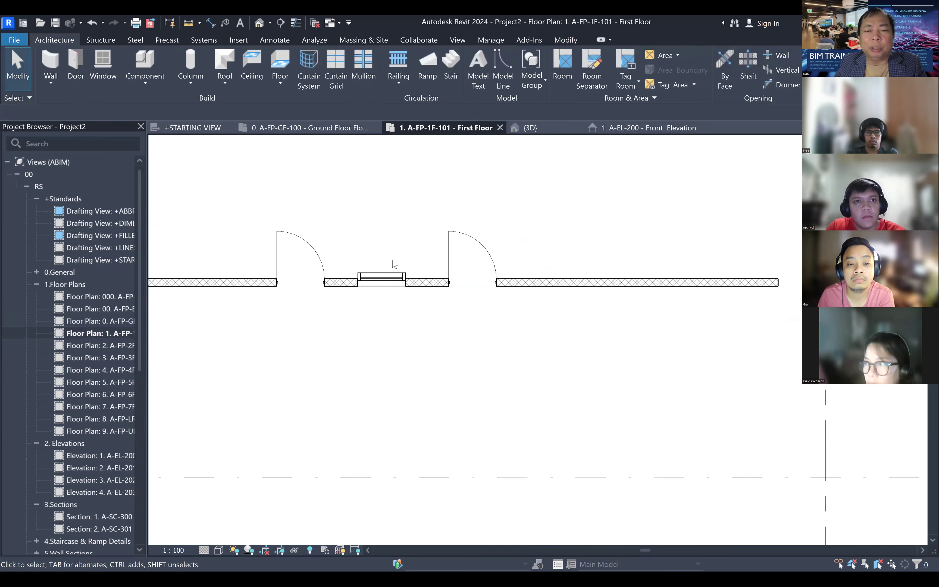
pyautogui.click(536, 287)
pyautogui.rightClick(537, 287)
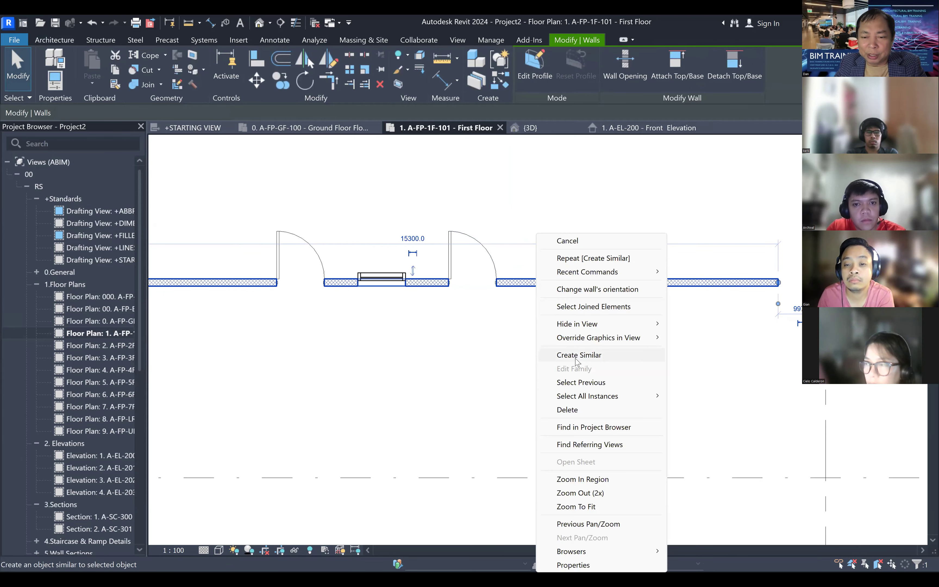
pyautogui.click(613, 355)
pyautogui.scroll(-3, 613, 353)
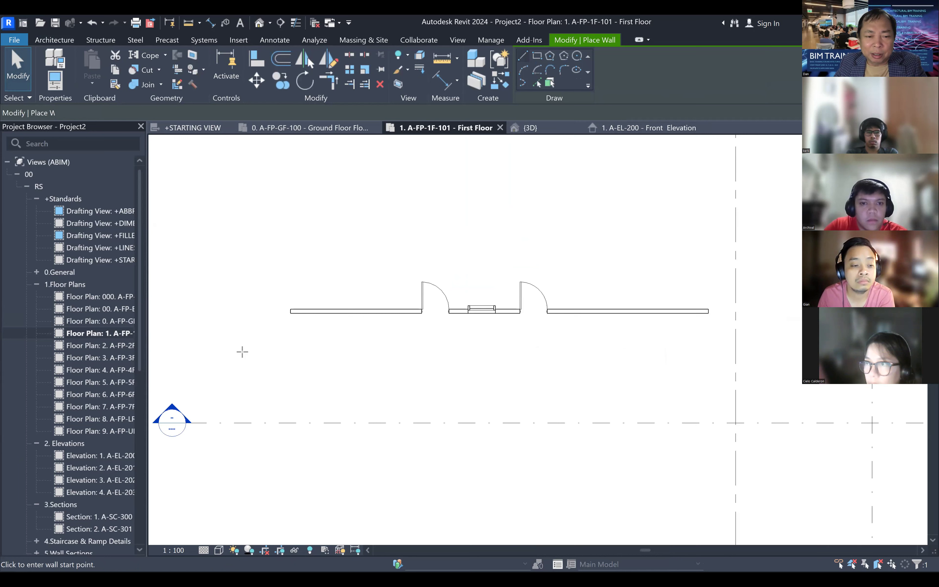
pyautogui.click(306, 343)
pyautogui.click(604, 345)
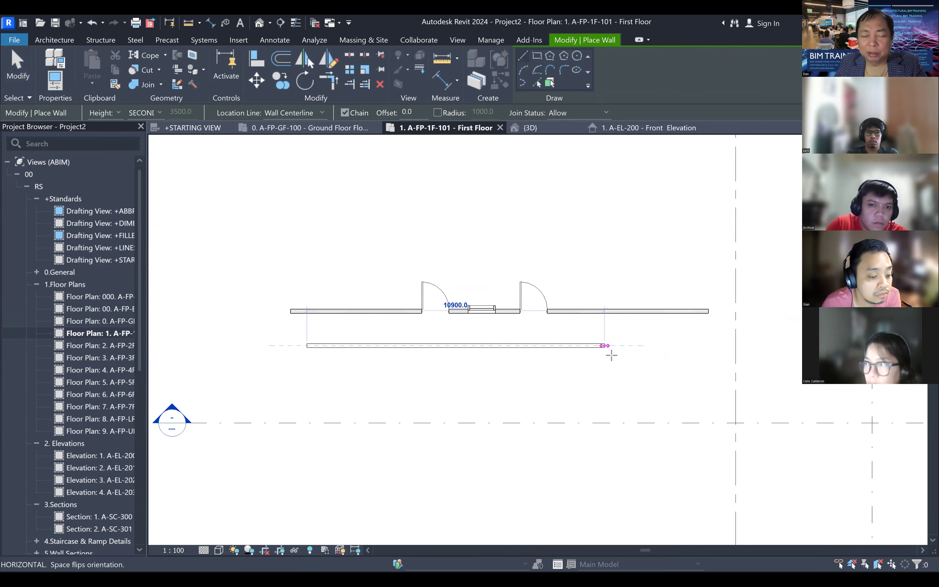
pyautogui.press('Escape')
pyautogui.press('Escape')
pyautogui.scroll(4, 584, 366)
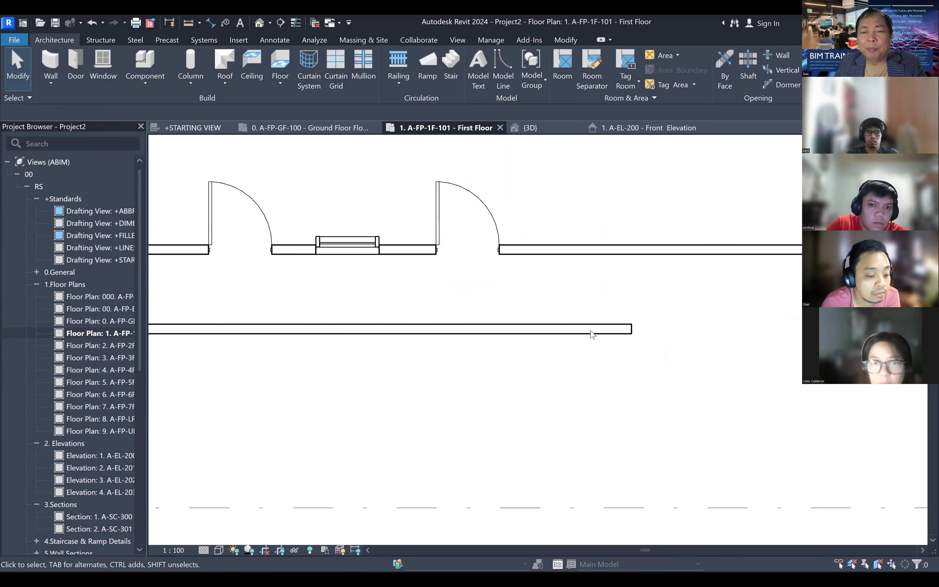
pyautogui.scroll(-2, 543, 306)
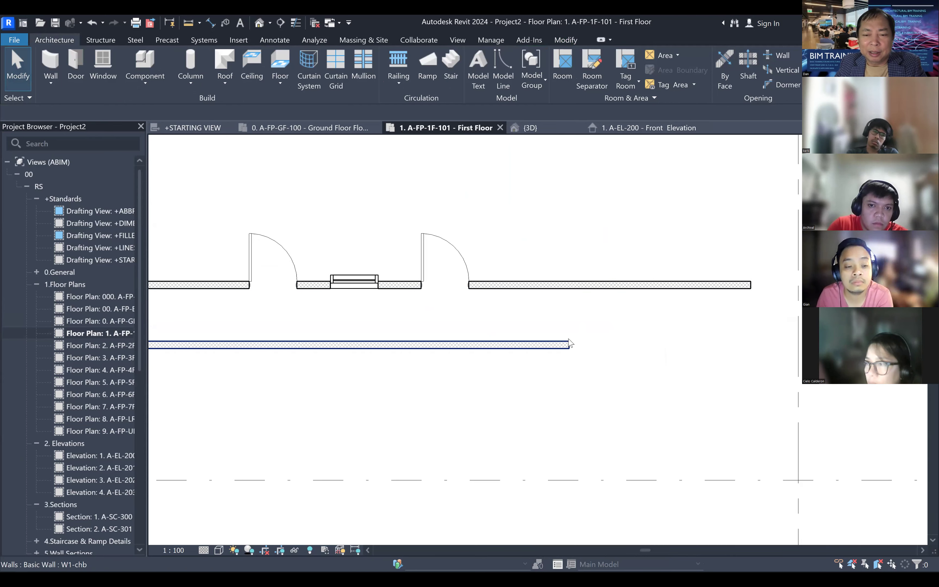
pyautogui.moveTo(446, 234); pyautogui.dragTo(460, 232, button='middle')
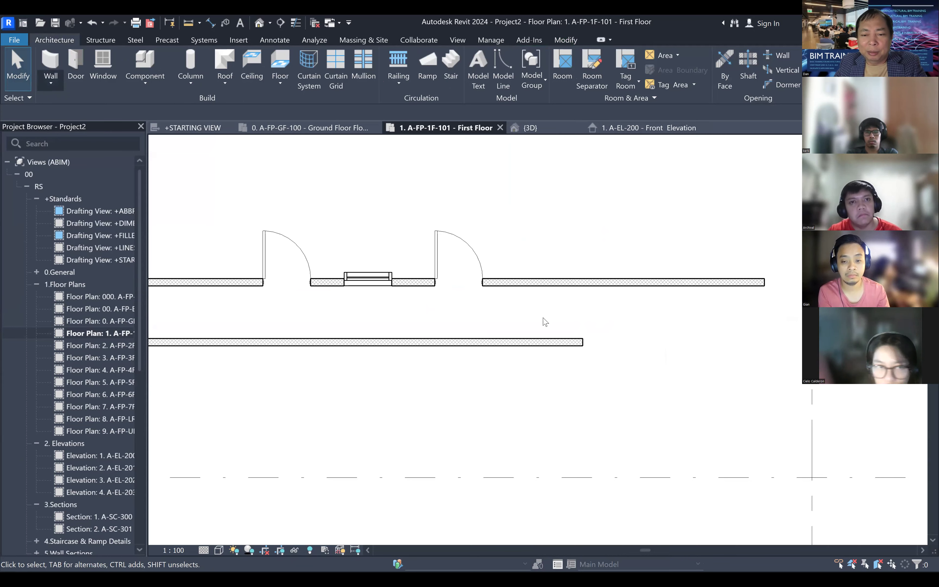
# - Open the A-SC-300 Section A view from its plan marker and examine the block patterns on both walls
pyautogui.scroll(-3, 543, 322)
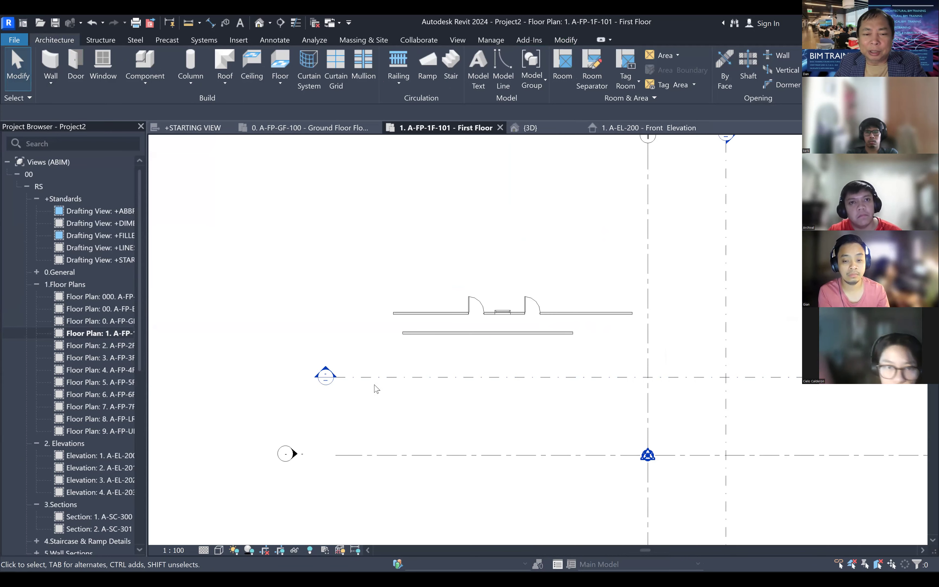
pyautogui.doubleClick(325, 375)
pyautogui.scroll(6, 549, 419)
pyautogui.moveTo(555, 409)
pyautogui.mouseDown(button='middle')
pyautogui.moveTo(296, 326)
pyautogui.moveTo(162, 319)
pyautogui.mouseUp(button='middle')
pyautogui.scroll(-2, 384, 315)
pyautogui.scroll(4, 659, 318)
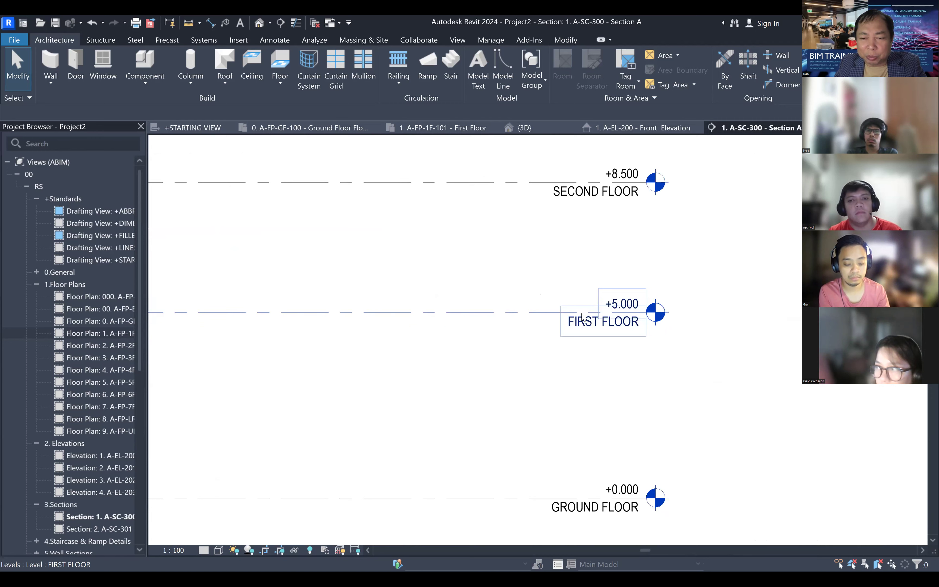
pyautogui.moveTo(542, 325); pyautogui.dragTo(775, 325, button='middle')
pyautogui.moveTo(226, 291); pyautogui.dragTo(846, 272, button='middle')
pyautogui.scroll(2, 623, 302)
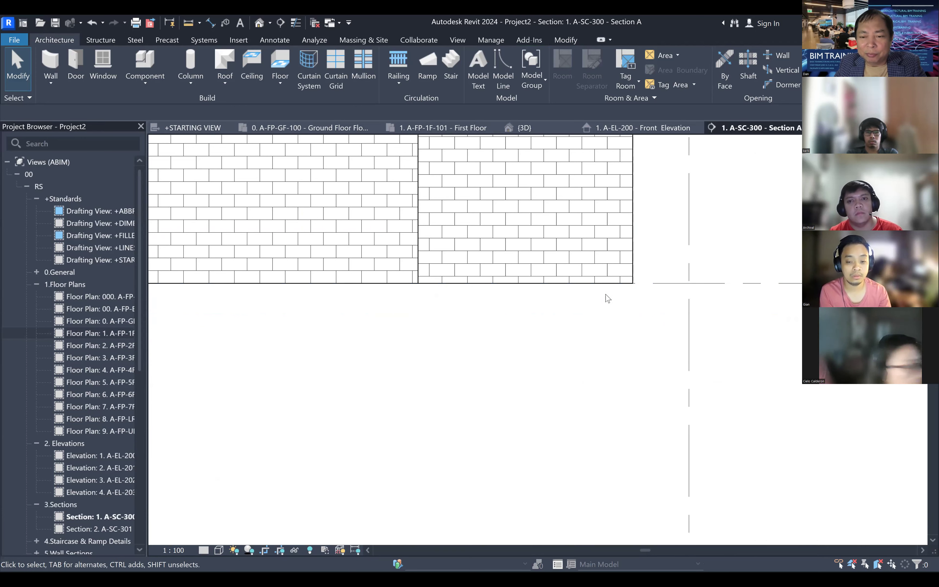
pyautogui.scroll(-2, 602, 302)
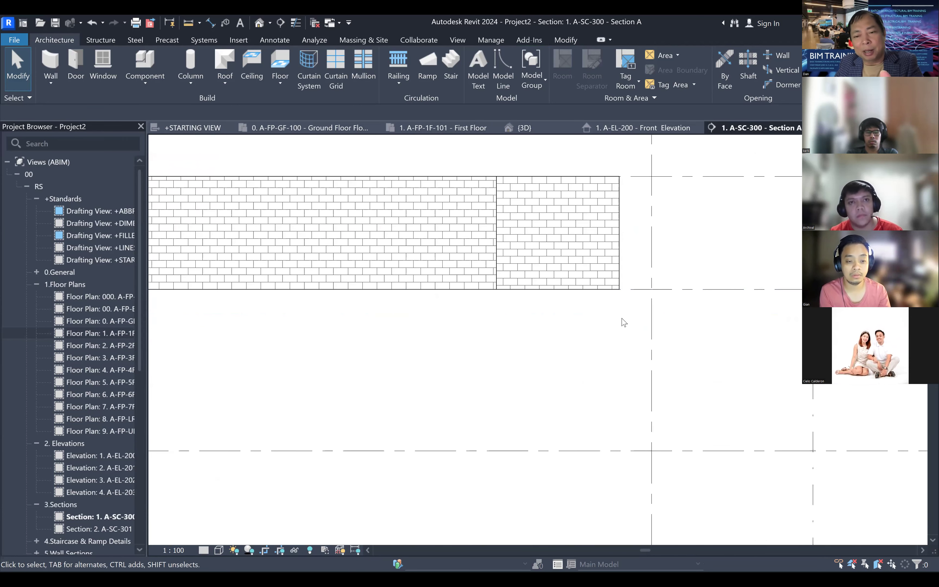
pyautogui.scroll(-1, 601, 328)
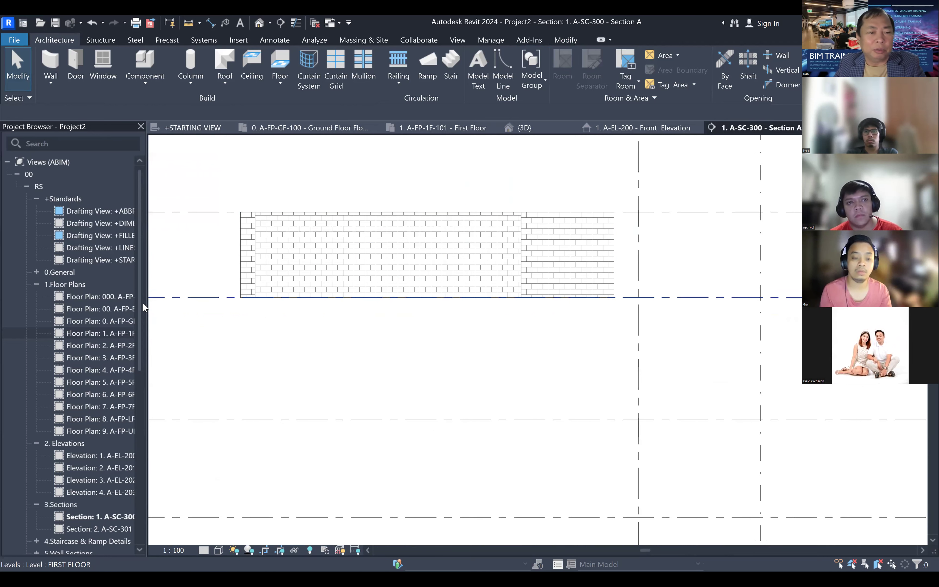
# - Return to the First Floor plan and use Create Similar to place another window between the second door and the wall's right end
pyautogui.doubleClick(122, 333)
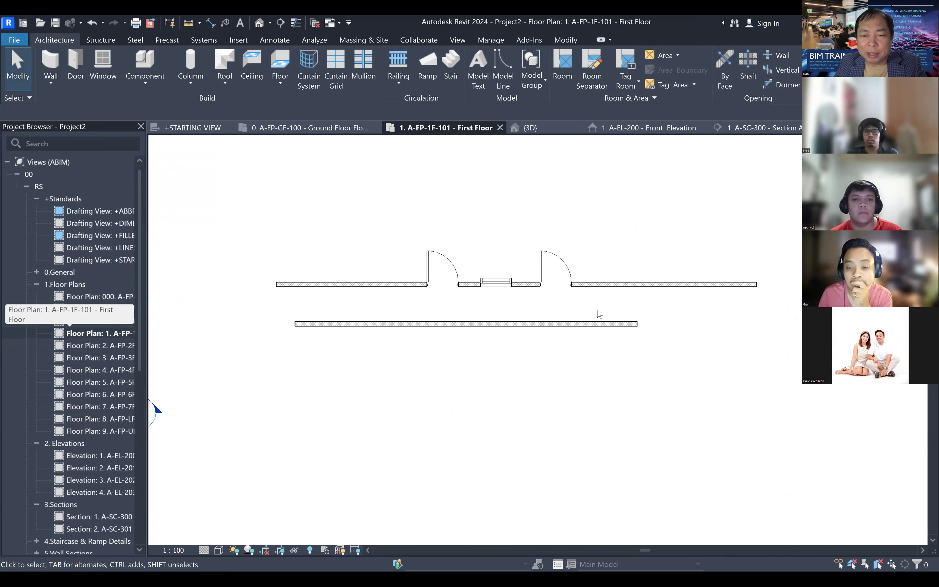
pyautogui.moveTo(517, 315); pyautogui.dragTo(452, 320, button='middle')
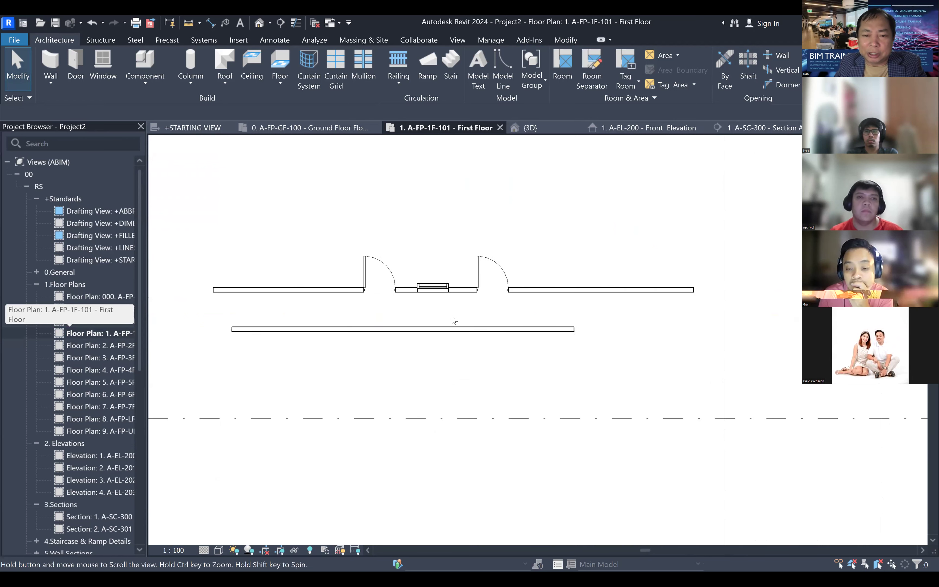
pyautogui.click(430, 292)
pyautogui.rightClick(470, 331)
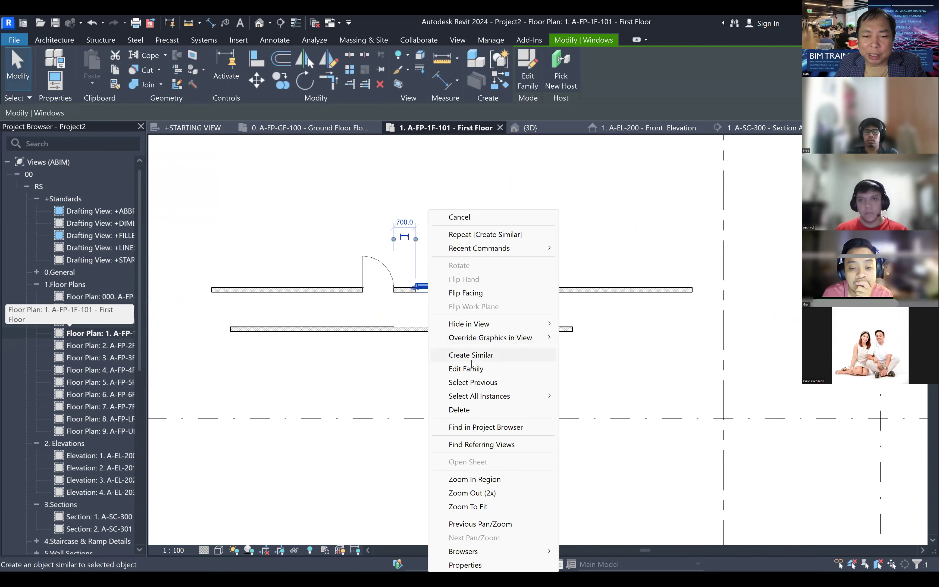
pyautogui.click(539, 355)
pyautogui.click(588, 290)
pyautogui.press('Escape')
pyautogui.press('Escape')
pyautogui.scroll(2, 598, 323)
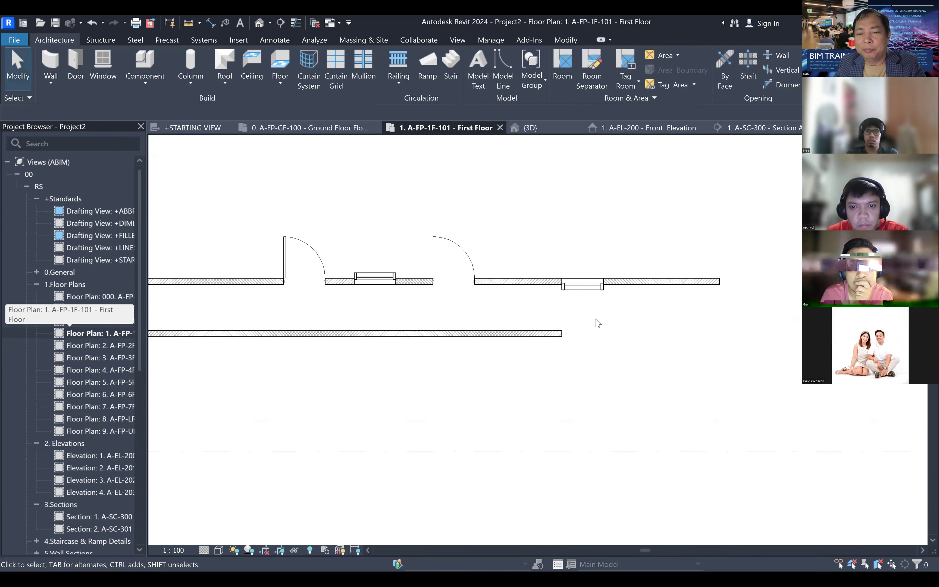
# - Delete the newly placed window near the upper wall's right end
pyautogui.scroll(-1, 594, 321)
pyautogui.click(585, 293)
pyautogui.press('Delete')
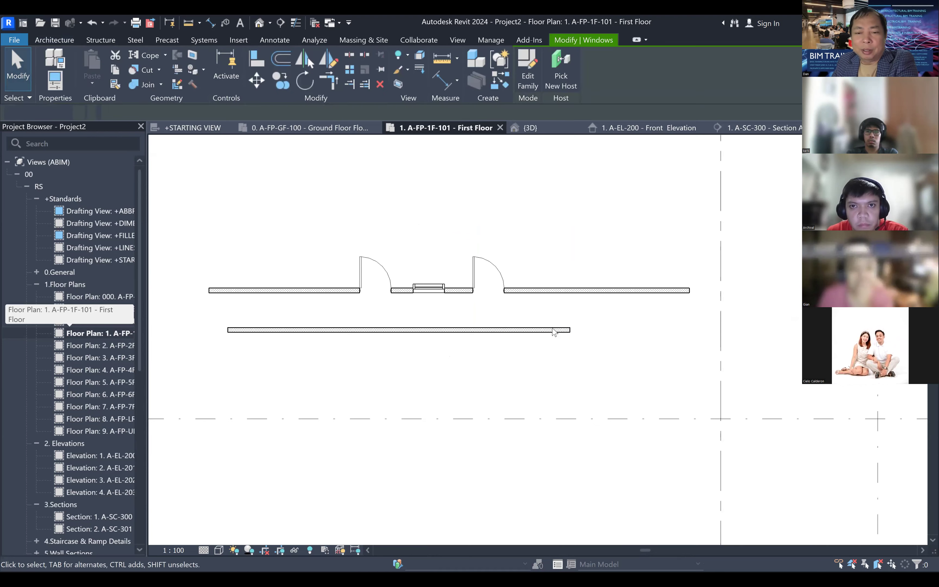
# - Delete the lower parallel block wall in the First Floor plan
pyautogui.click(567, 329)
pyautogui.press('Delete')
pyautogui.scroll(1, 627, 288)
pyautogui.scroll(3, 627, 287)
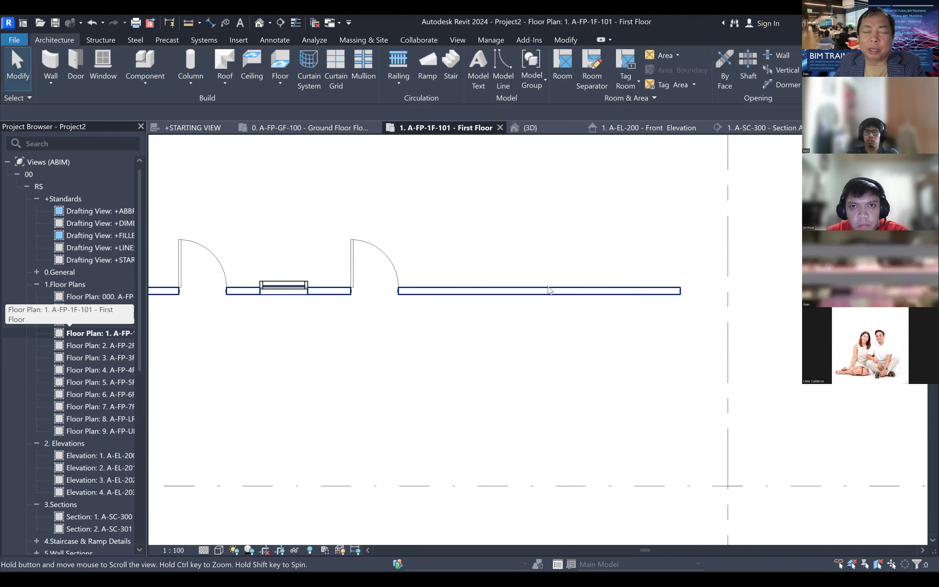
# - Cut a rectangular wall opening about 1320 mm wide in the remaining wall, between the second door and the wall's right end
pyautogui.moveTo(522, 294); pyautogui.dragTo(480, 289, button='middle')
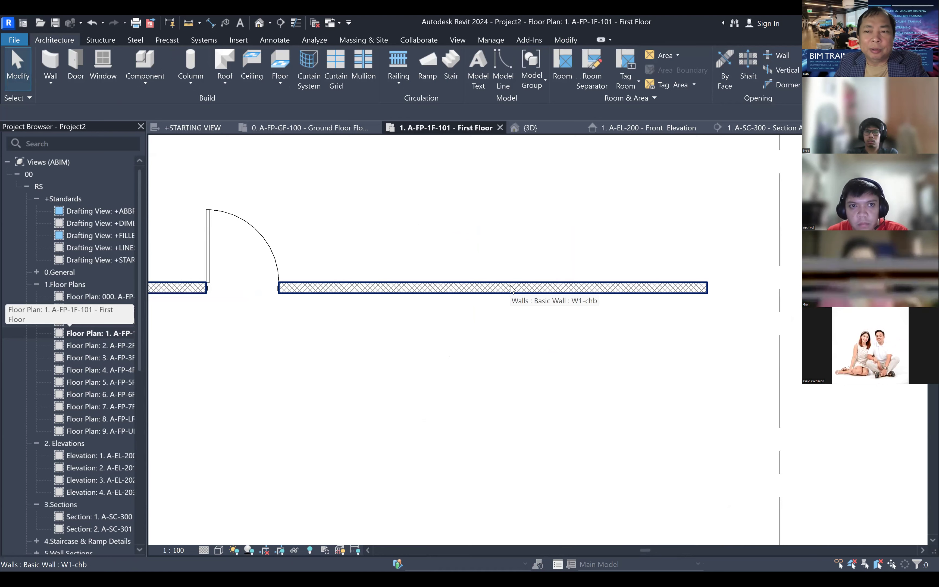
pyautogui.scroll(-2, 503, 278)
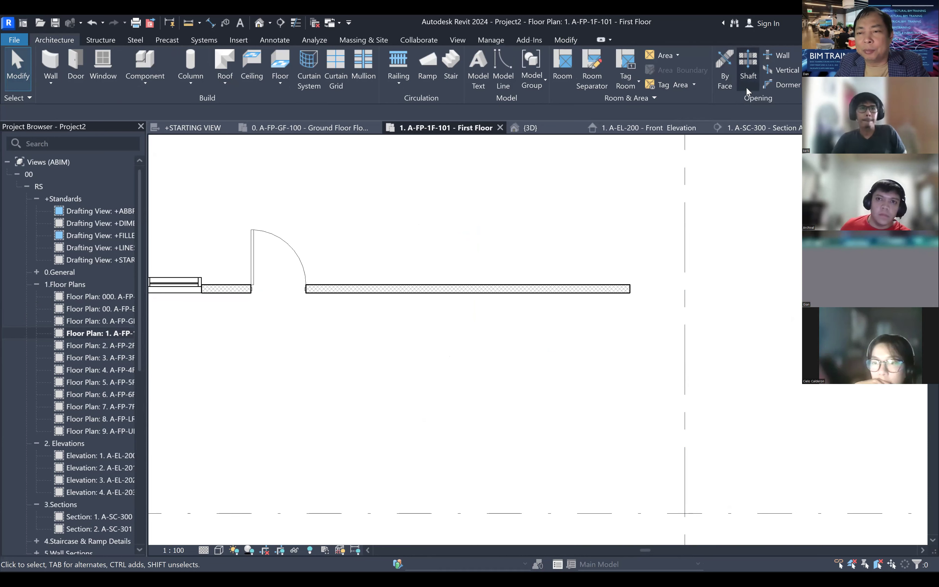
pyautogui.click(779, 54)
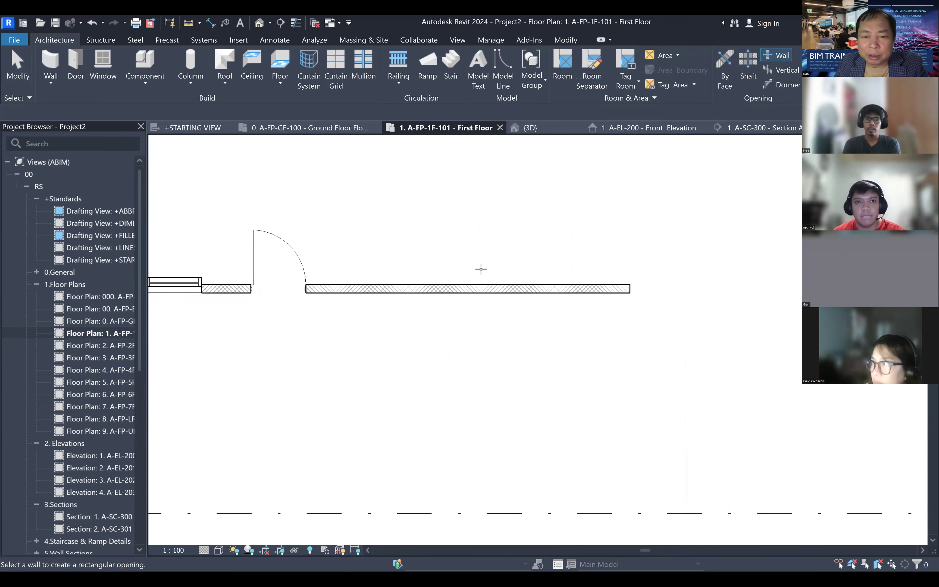
pyautogui.click(453, 288)
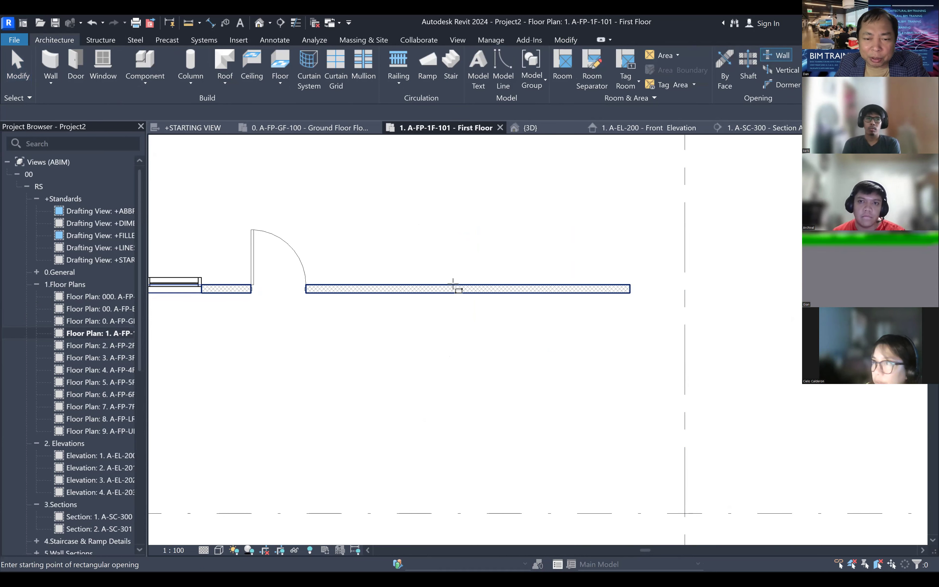
pyautogui.click(453, 280)
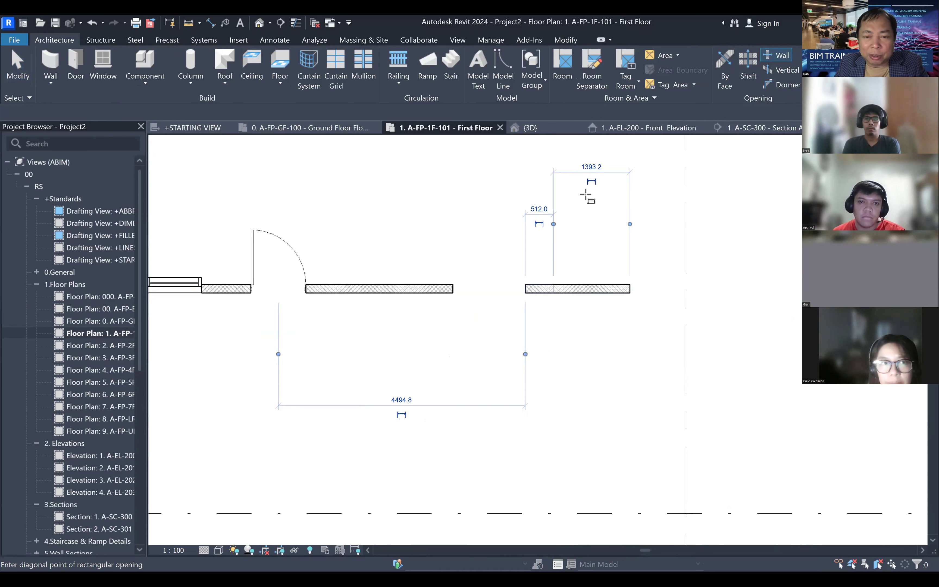
pyautogui.click(536, 274)
pyautogui.scroll(4, 516, 301)
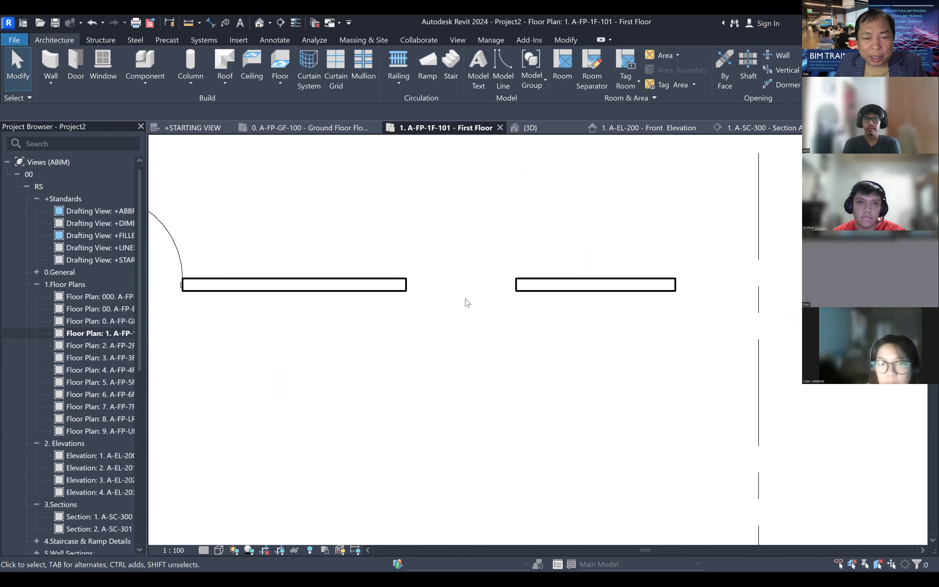
pyautogui.scroll(-2, 471, 287)
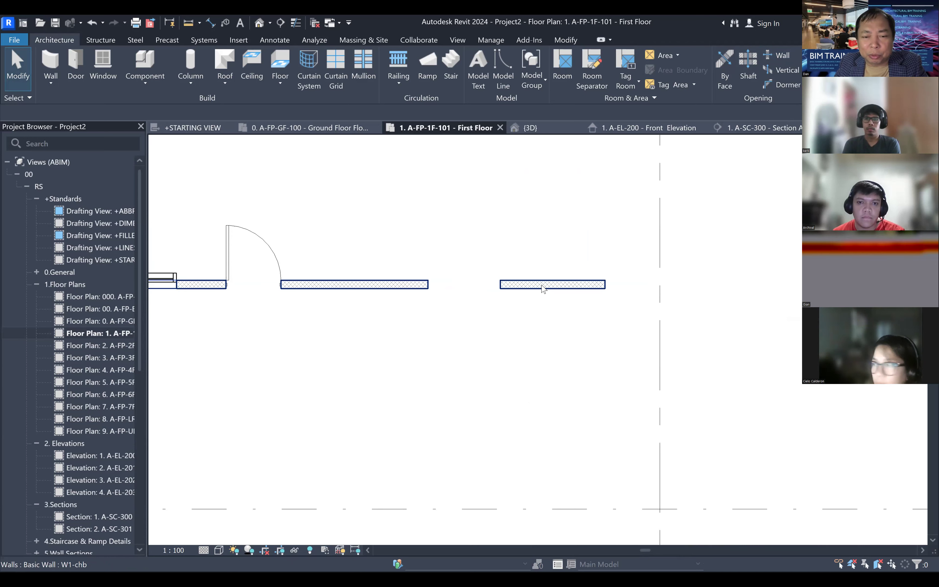
# - Open the A-SC-300 Section A view from its plan marker and examine the new wall opening
pyautogui.click(544, 287)
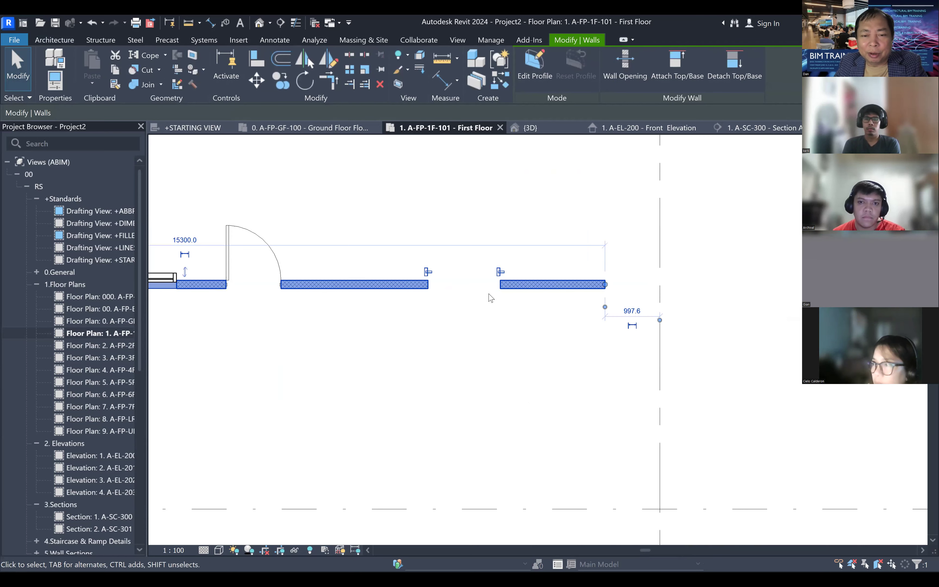
pyautogui.click(531, 332)
pyautogui.scroll(-3, 534, 333)
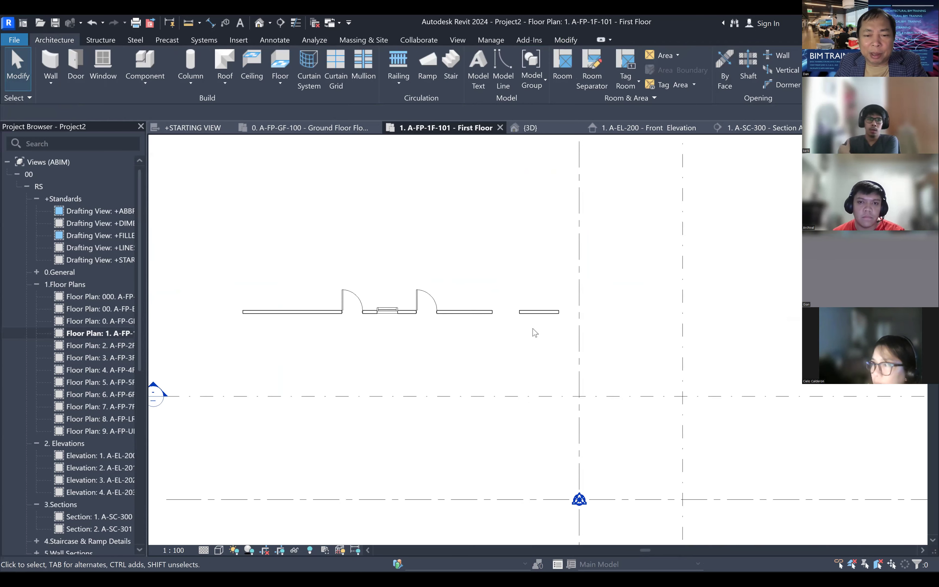
pyautogui.scroll(-1, 534, 333)
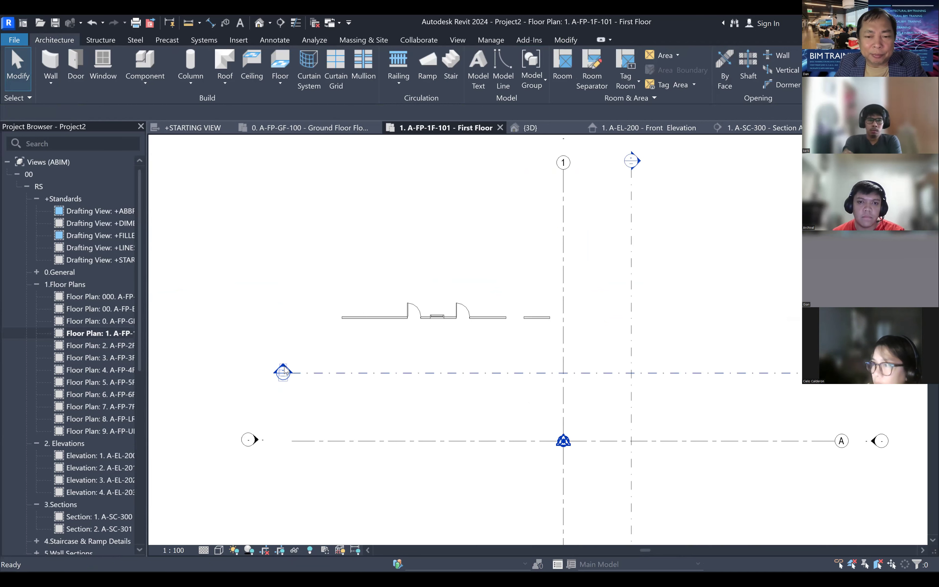
pyautogui.doubleClick(283, 372)
pyautogui.scroll(5, 547, 217)
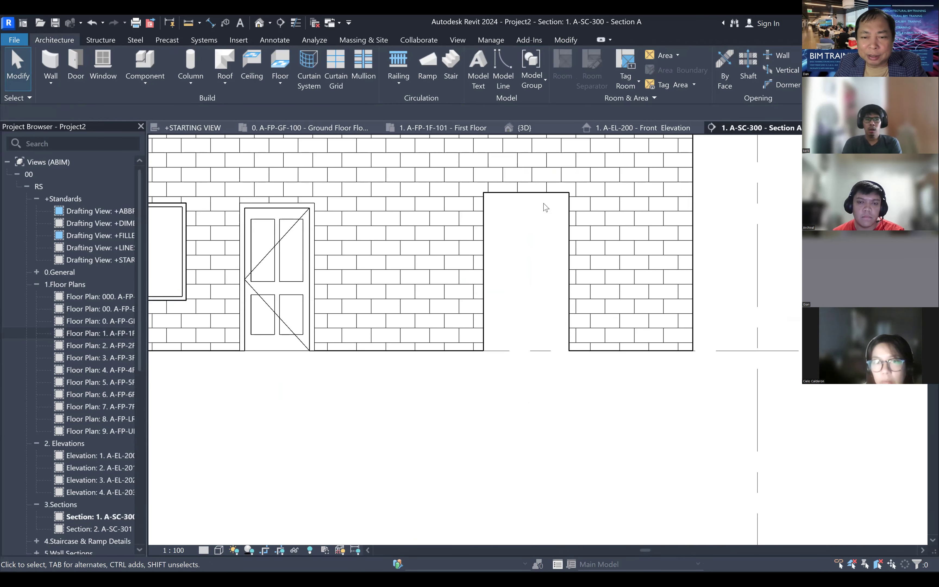
# - Reshape the wall opening to window proportions by lowering its top edge and raising its bottom edge above the floor
pyautogui.click(527, 221)
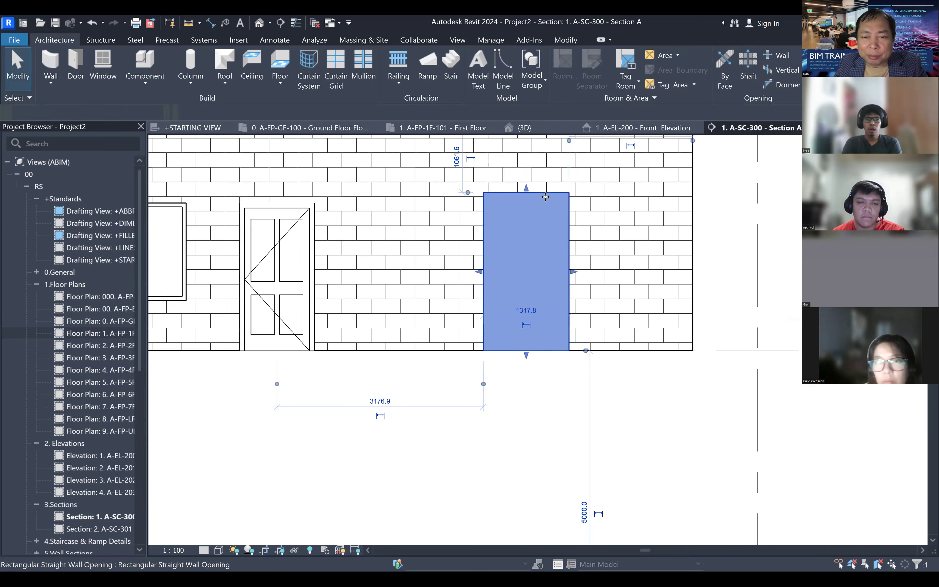
pyautogui.moveTo(526, 193); pyautogui.dragTo(526, 227)
pyautogui.moveTo(526, 351); pyautogui.dragTo(528, 286)
pyautogui.press('Escape')
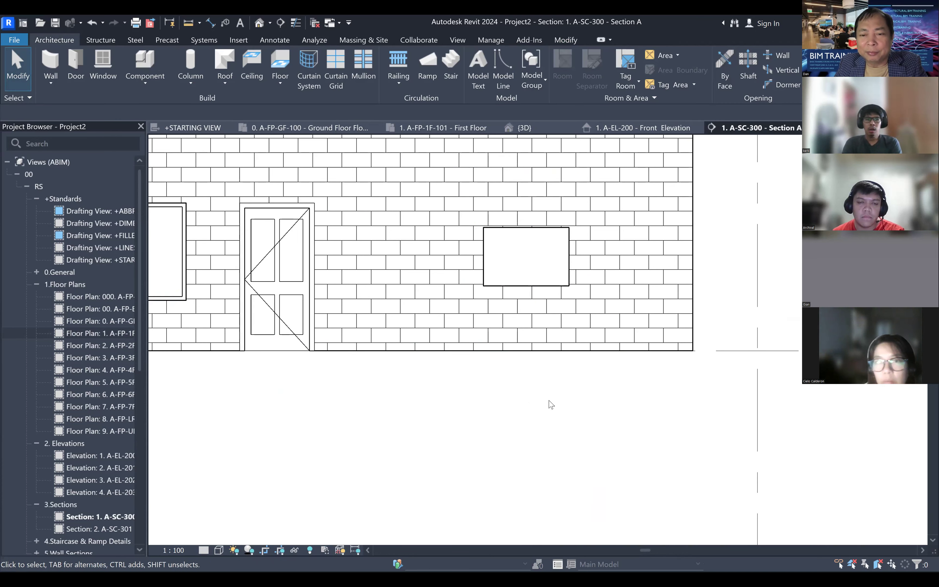
# - Align the opening's top edge with the nearest horizontal block joint of the wall pattern
pyautogui.scroll(4, 586, 238)
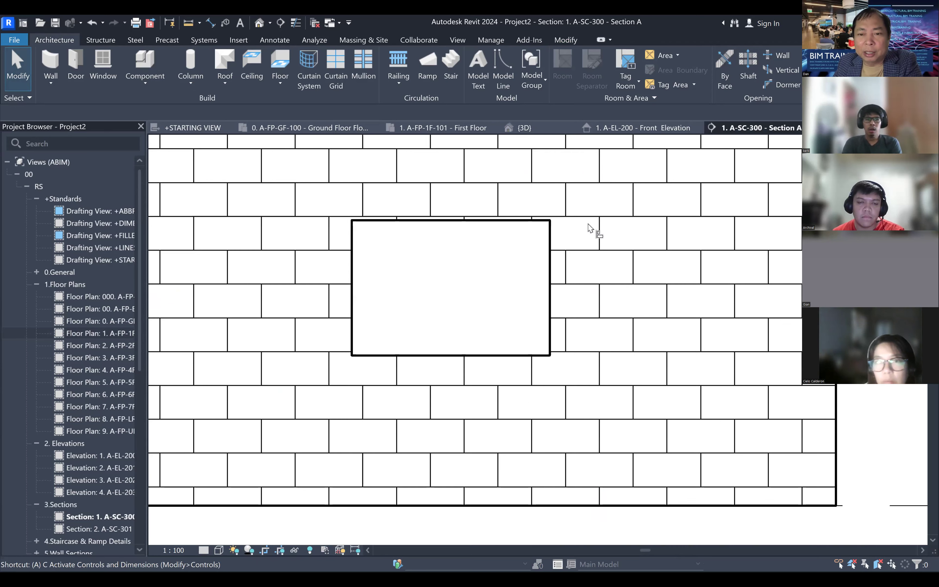
pyautogui.press('a')
pyautogui.press('l')
pyautogui.click(567, 216)
pyautogui.click(542, 220)
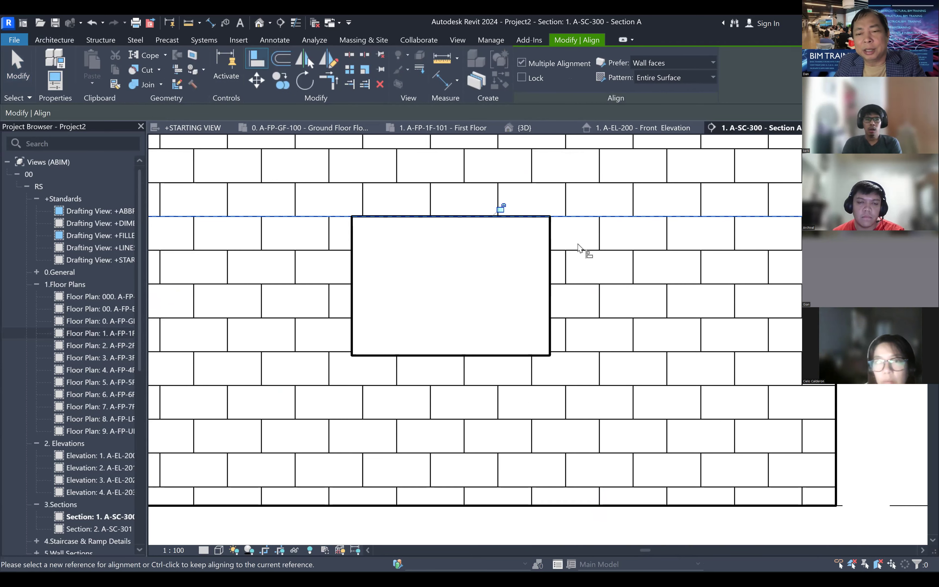
pyautogui.scroll(-3, 581, 248)
pyautogui.press('Escape')
pyautogui.press('Escape')
pyautogui.scroll(3, 585, 264)
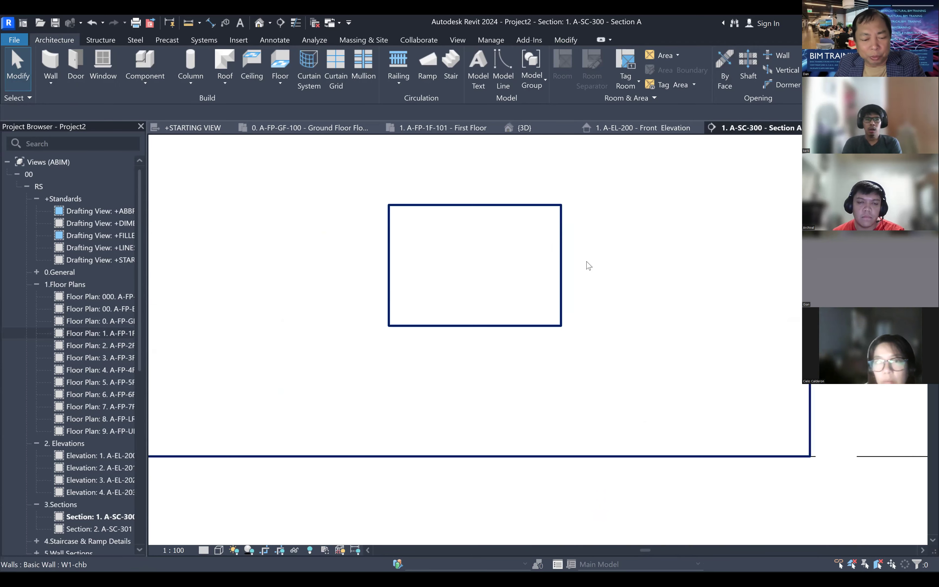
pyautogui.press('a')
pyautogui.press('l')
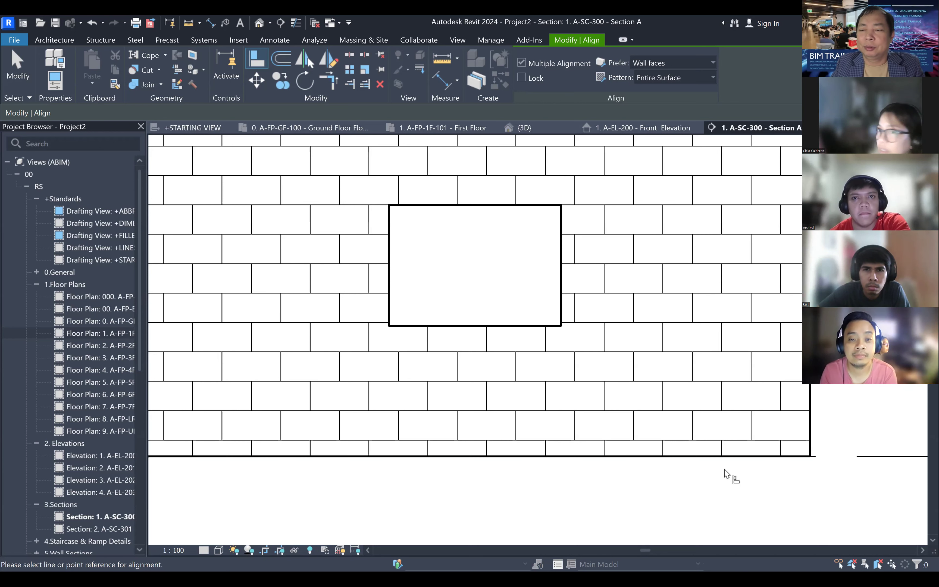
pyautogui.scroll(-1, 522, 365)
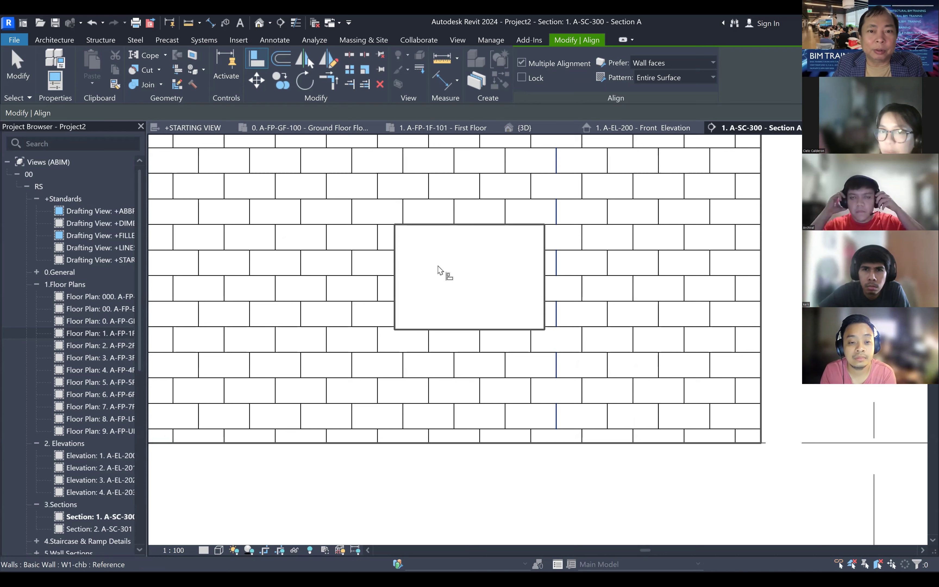
pyautogui.moveTo(568, 214); pyautogui.dragTo(508, 203, button='middle')
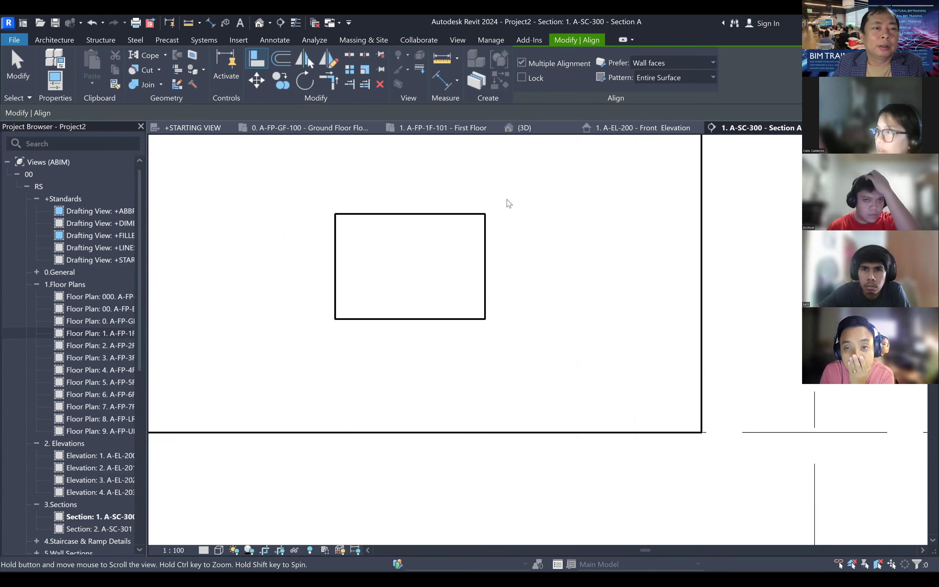
pyautogui.scroll(-1, 524, 233)
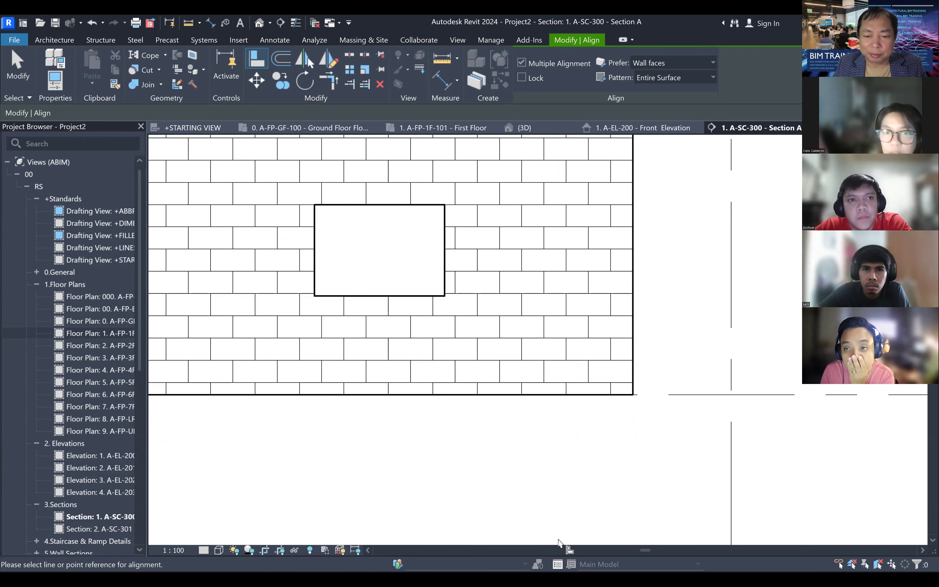
pyautogui.scroll(-1, 559, 542)
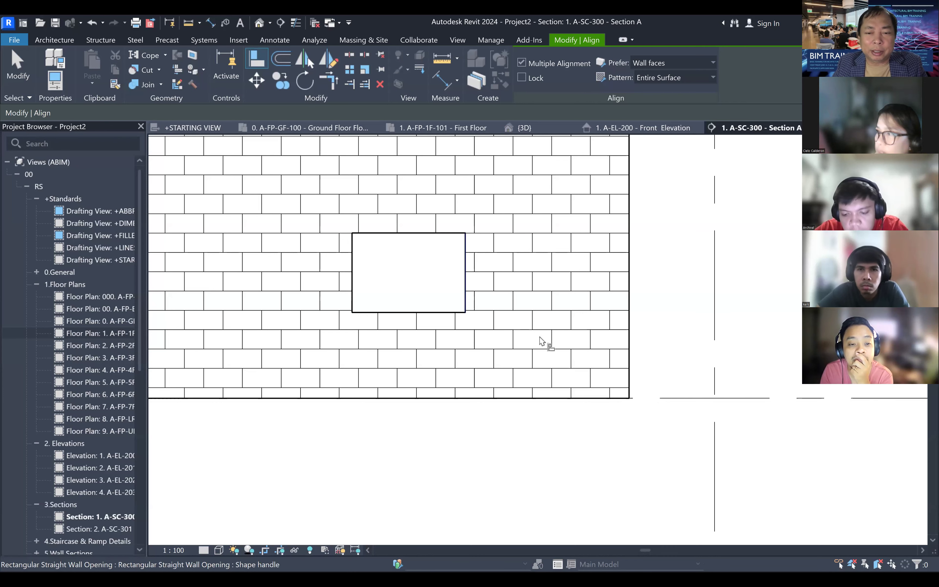
pyautogui.scroll(-2, 564, 332)
pyautogui.press('Escape')
# - Open the W1-chb wall's profile for editing in the Section A view
pyautogui.scroll(2, 561, 322)
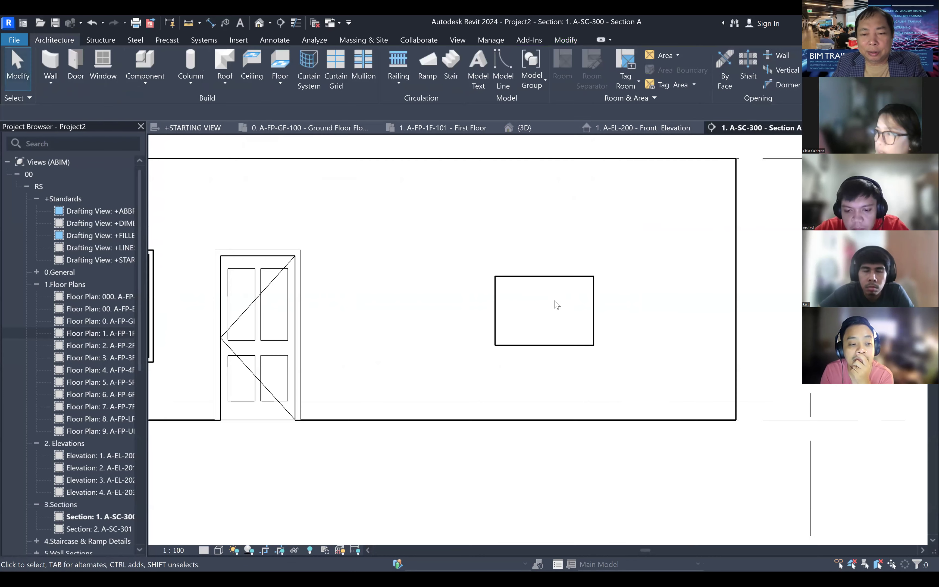
pyautogui.scroll(-2, 505, 272)
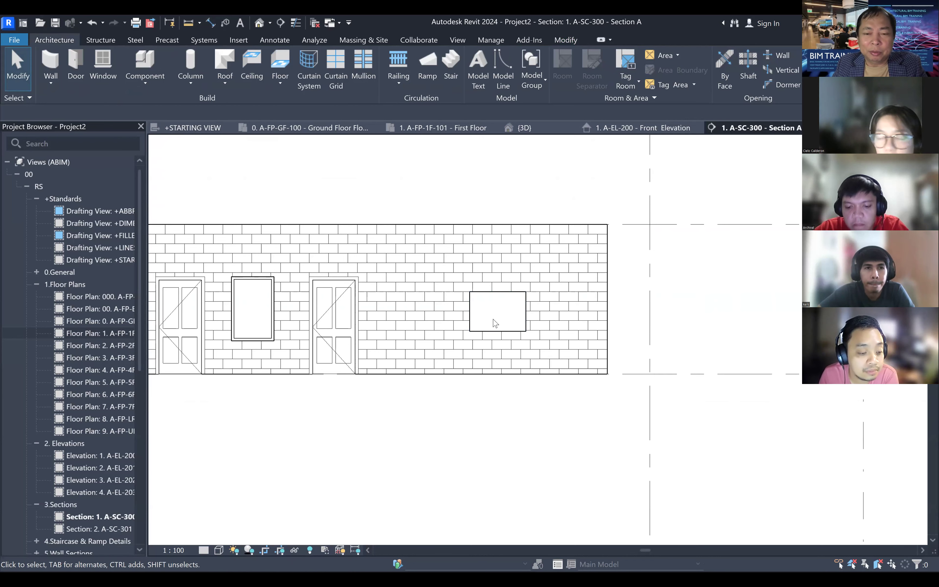
pyautogui.scroll(1, 495, 323)
pyautogui.moveTo(509, 322); pyautogui.dragTo(532, 319, button='middle')
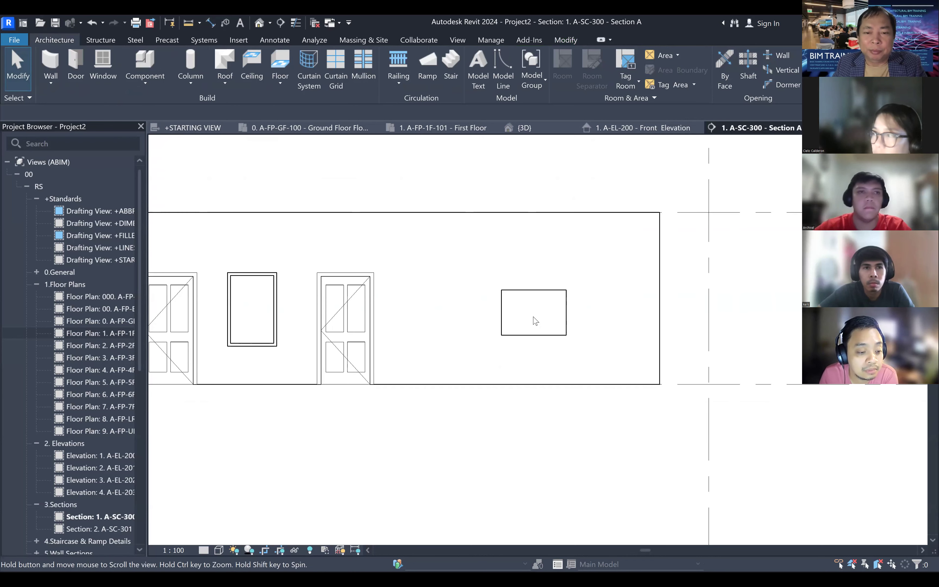
pyautogui.scroll(-1, 555, 258)
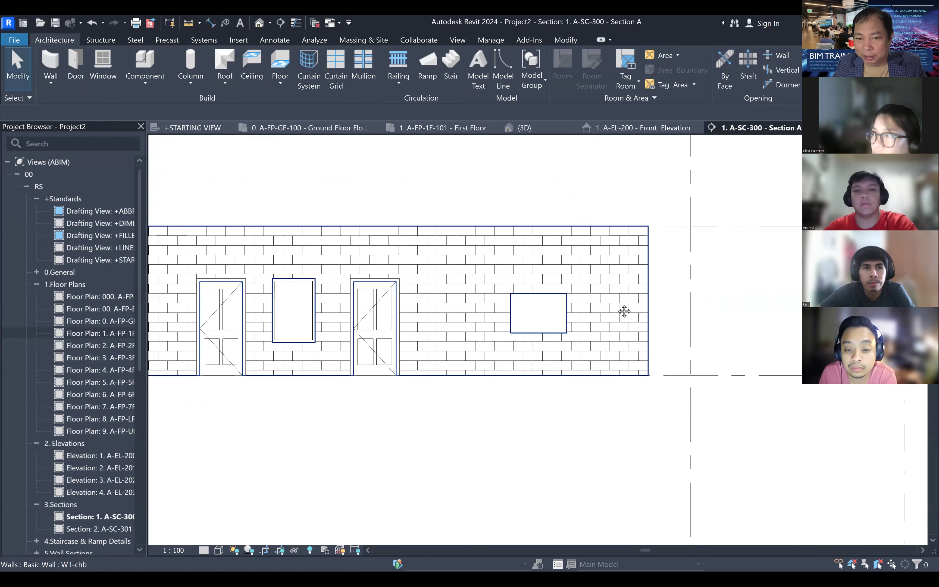
pyautogui.moveTo(624, 311); pyautogui.dragTo(545, 263, button='middle')
pyautogui.scroll(2, 522, 275)
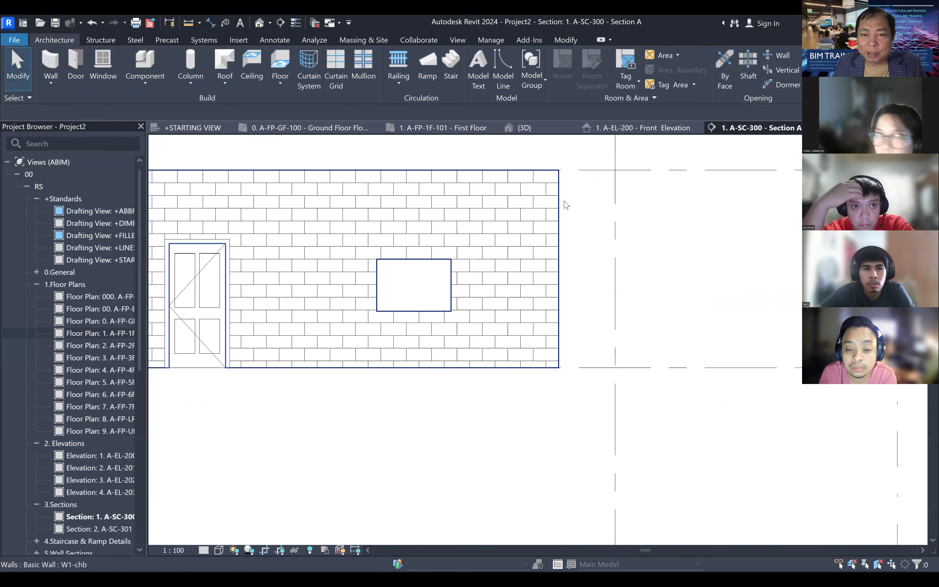
pyautogui.click(561, 210)
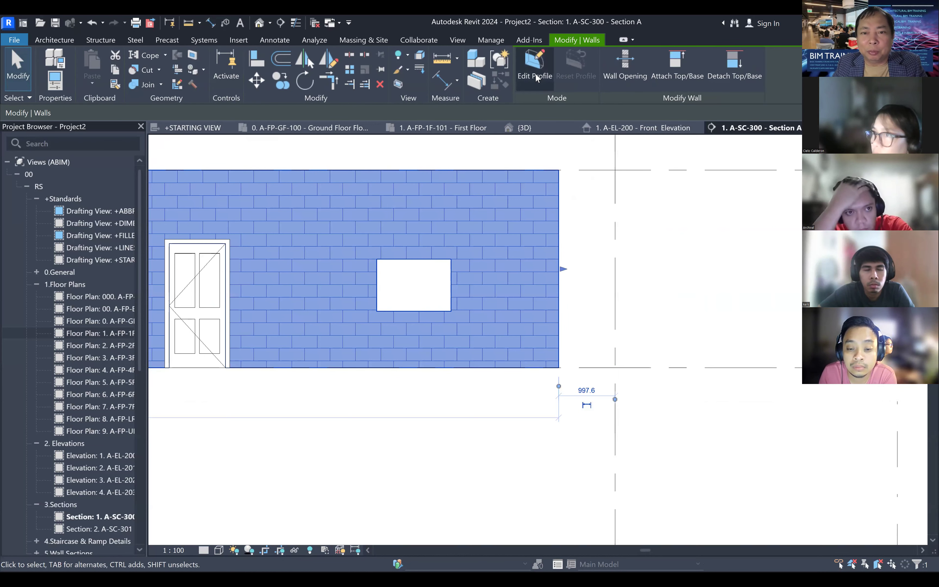
pyautogui.click(537, 75)
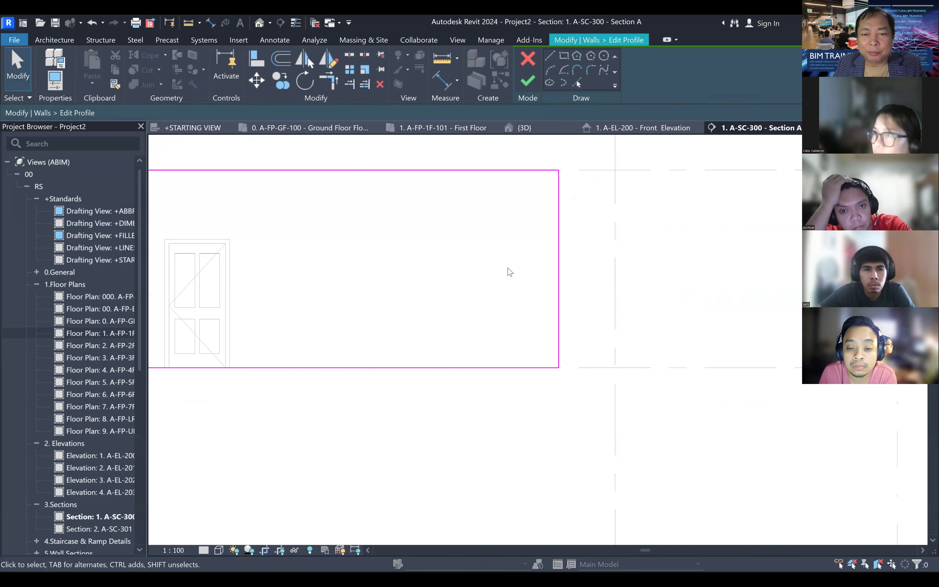
# - Sketch an upward-curving arc with a radius of about 800 mm near the right end of the wall profile
pyautogui.scroll(2, 508, 268)
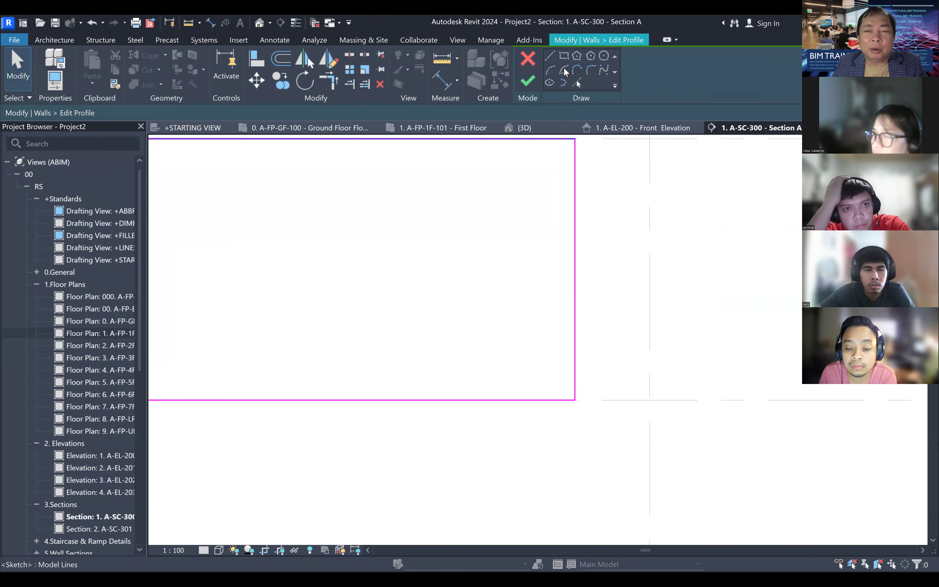
pyautogui.click(551, 70)
pyautogui.click(456, 243)
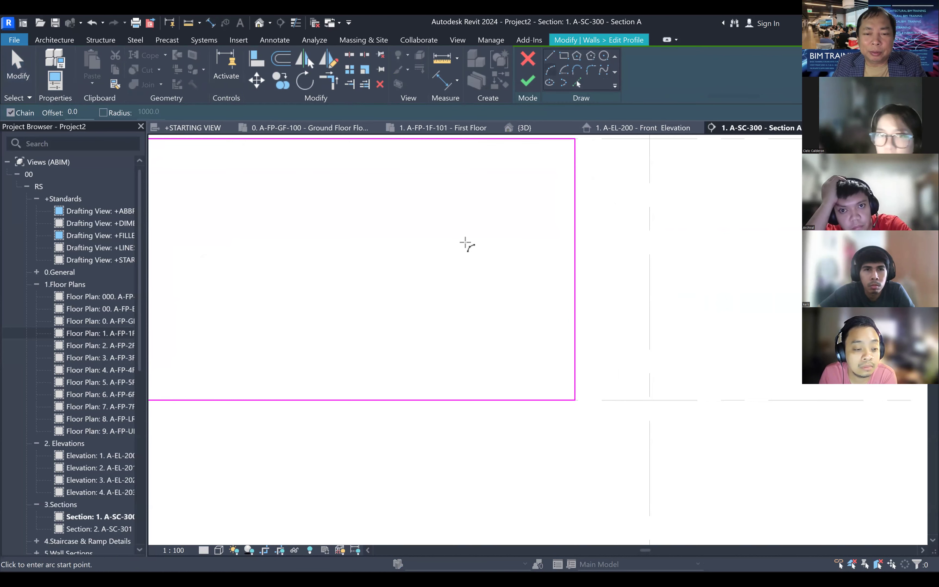
pyautogui.click(553, 243)
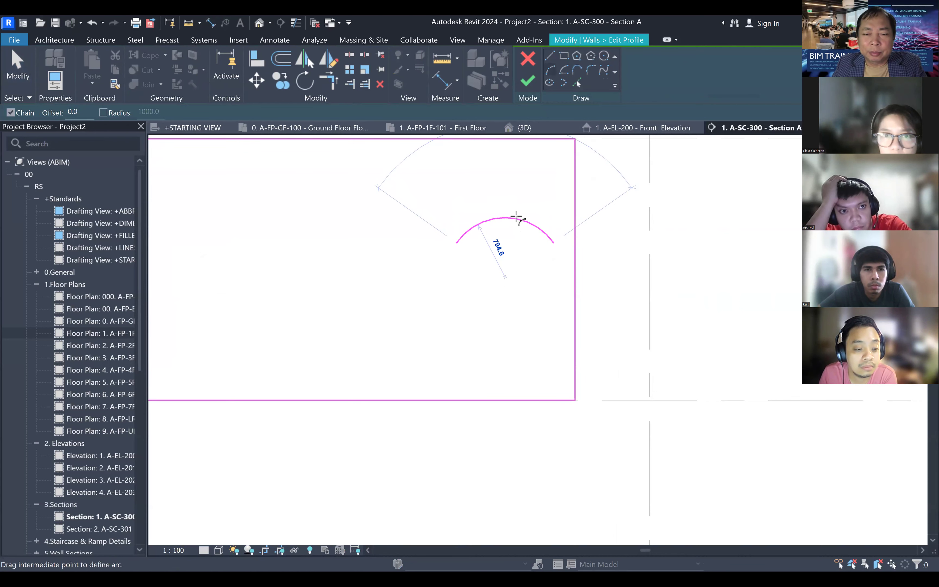
pyautogui.click(517, 217)
pyautogui.press('Escape')
pyautogui.press('Escape')
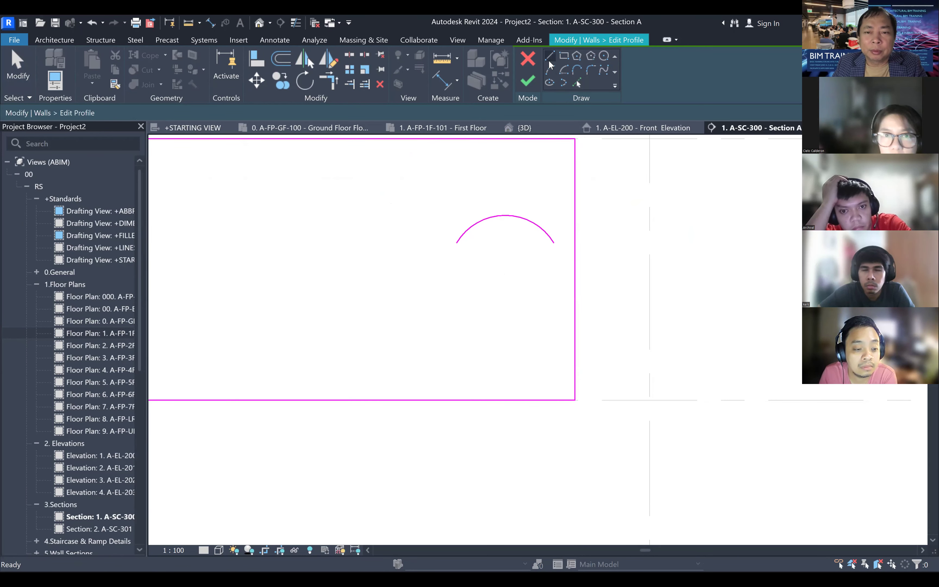
# - Close the arched outline below the arc with two vertical sides about 1300 mm long and a horizontal base, and finish the wall profile
pyautogui.press('l')
pyautogui.press('i')
pyautogui.click(456, 243)
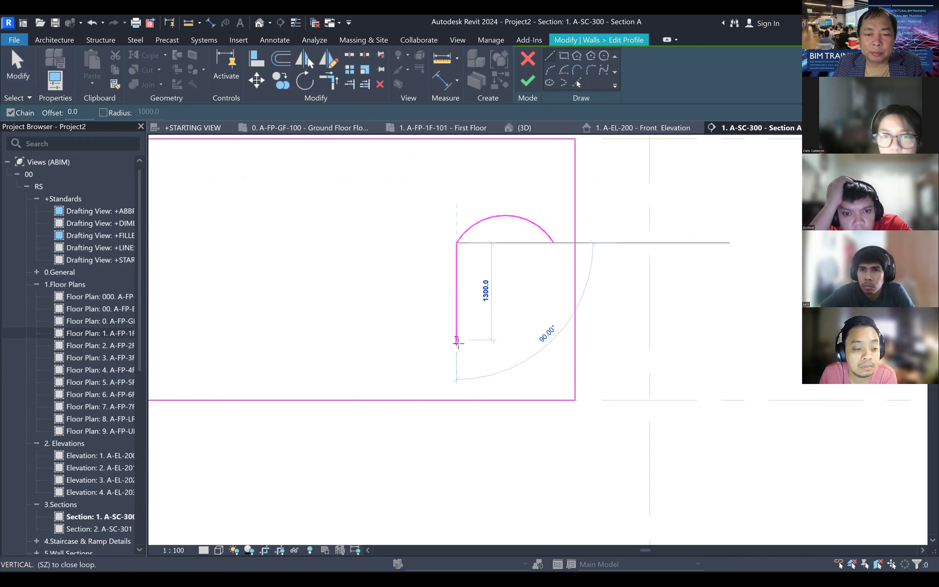
pyautogui.click(457, 341)
pyautogui.click(554, 339)
pyautogui.press('Escape')
pyautogui.click(553, 243)
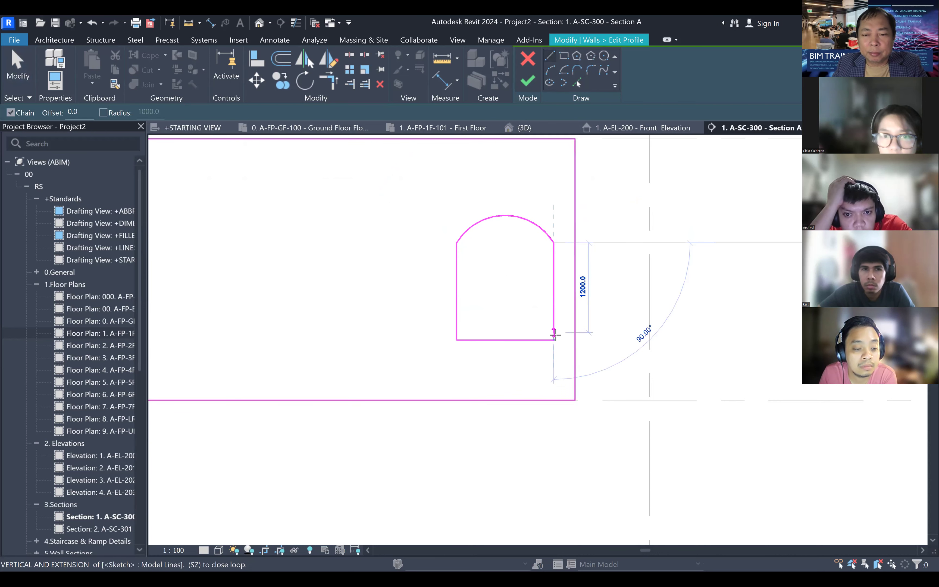
pyautogui.click(554, 340)
pyautogui.press('Escape')
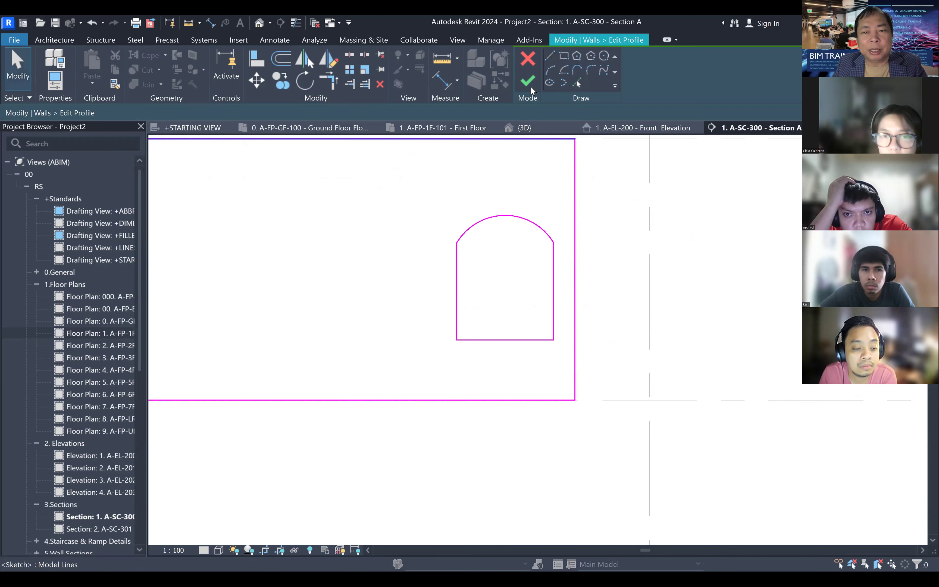
pyautogui.scroll(-3, 696, 282)
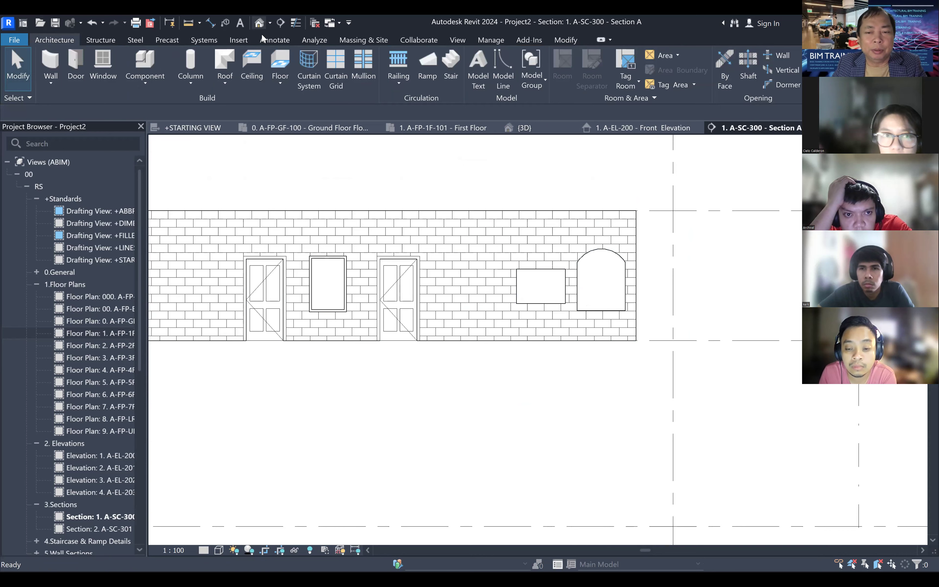
# - Open the 3D view and examine the rectangular and arched openings near the end of the block wall
pyautogui.click(259, 22)
pyautogui.scroll(3, 635, 388)
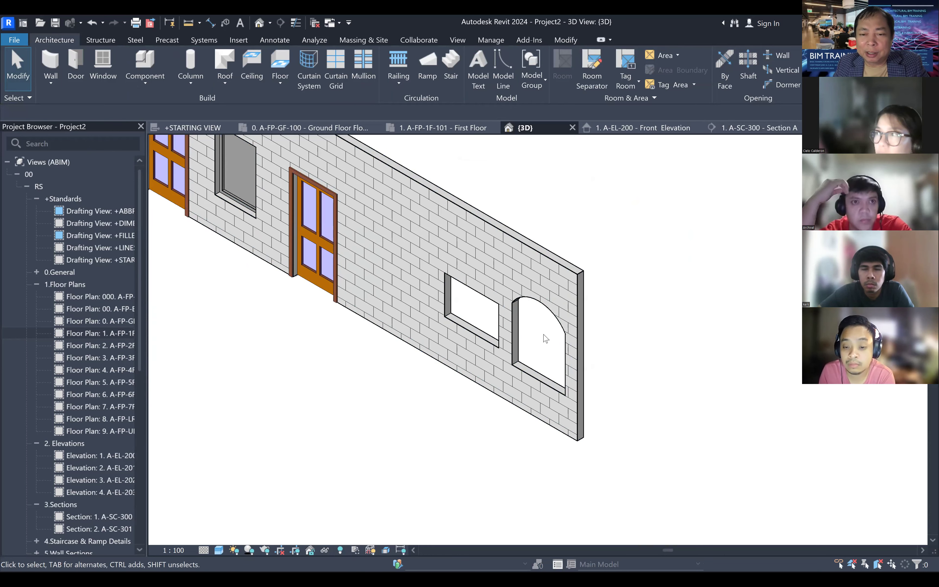
pyautogui.moveTo(541, 335); pyautogui.dragTo(599, 355, button='middle')
pyautogui.scroll(-1, 600, 355)
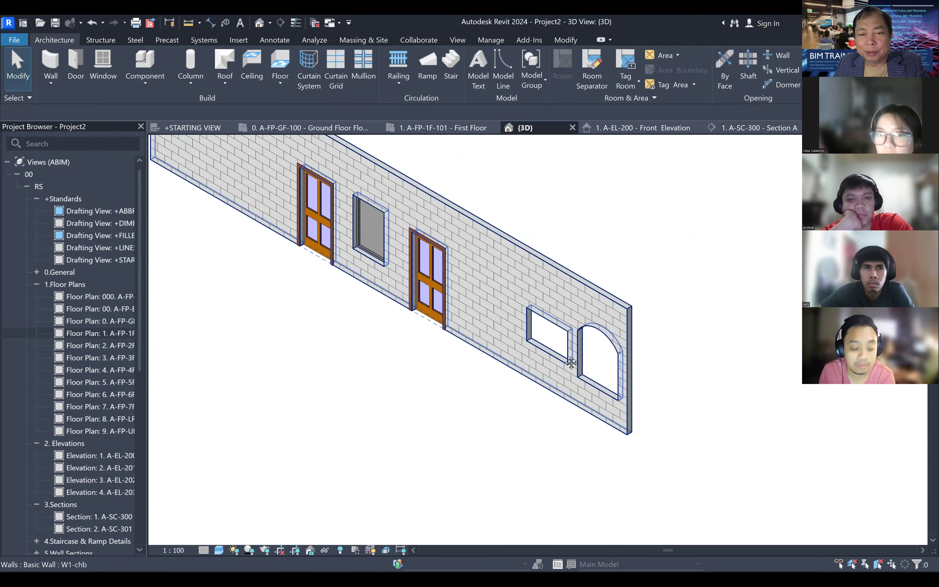
pyautogui.moveTo(514, 350); pyautogui.dragTo(569, 357, button='middle')
pyautogui.scroll(-1, 569, 356)
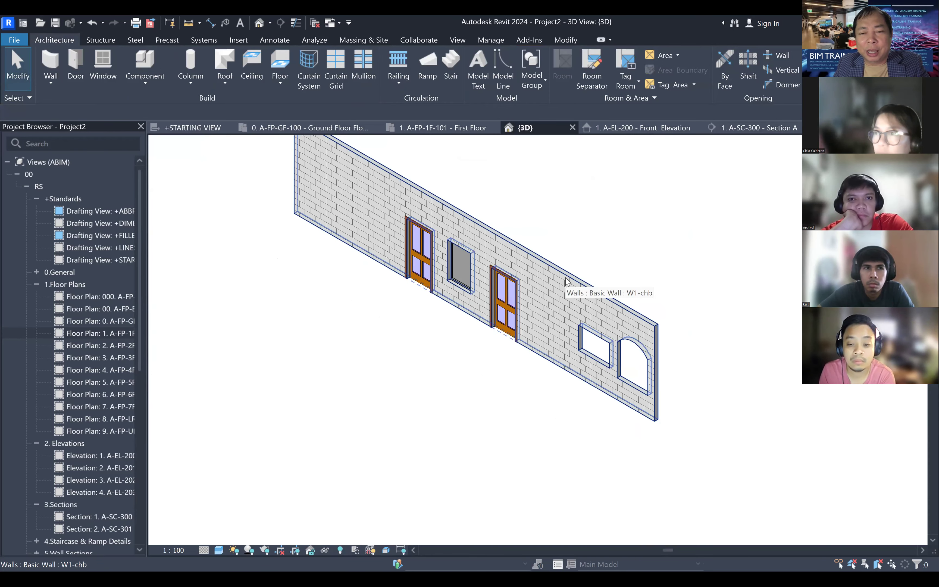
pyautogui.scroll(2, 504, 315)
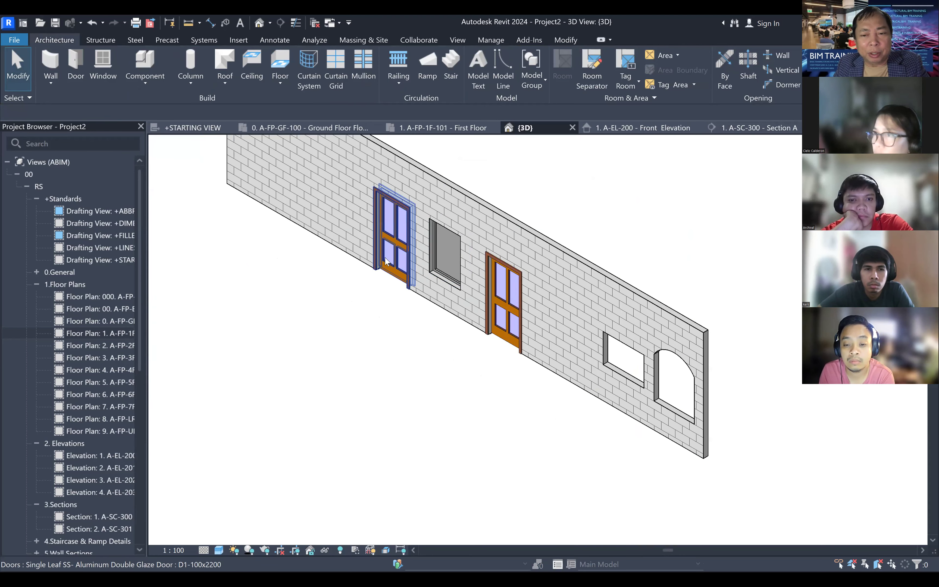
# - Delete the W1-chb wall in the 3D view and undo the deletion
pyautogui.click(584, 267)
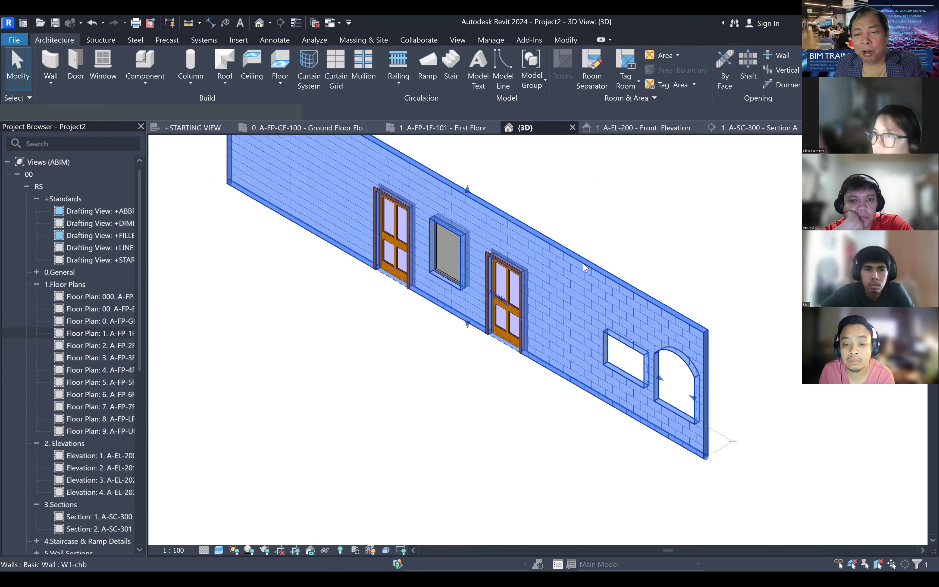
pyautogui.press('Delete')
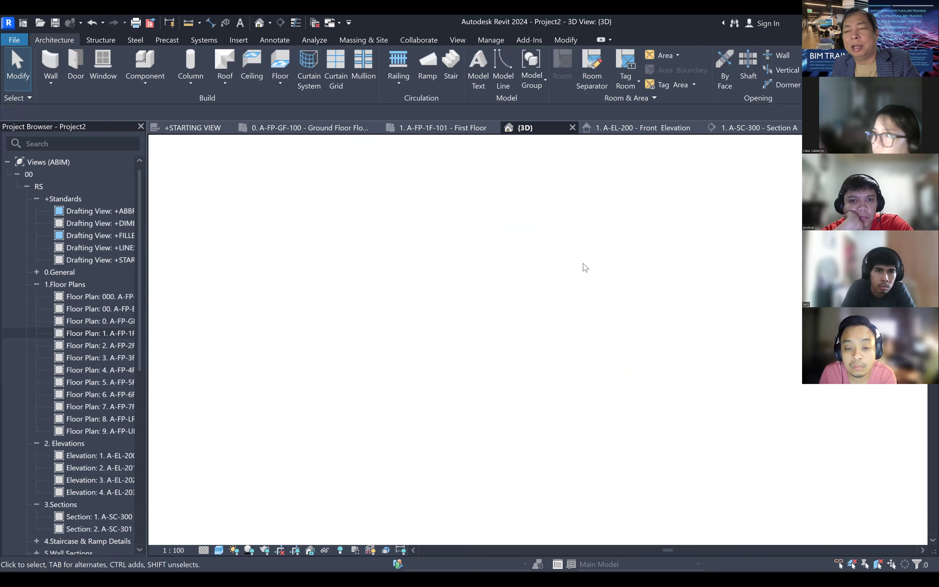
pyautogui.hotkey('ctrl', 'z')
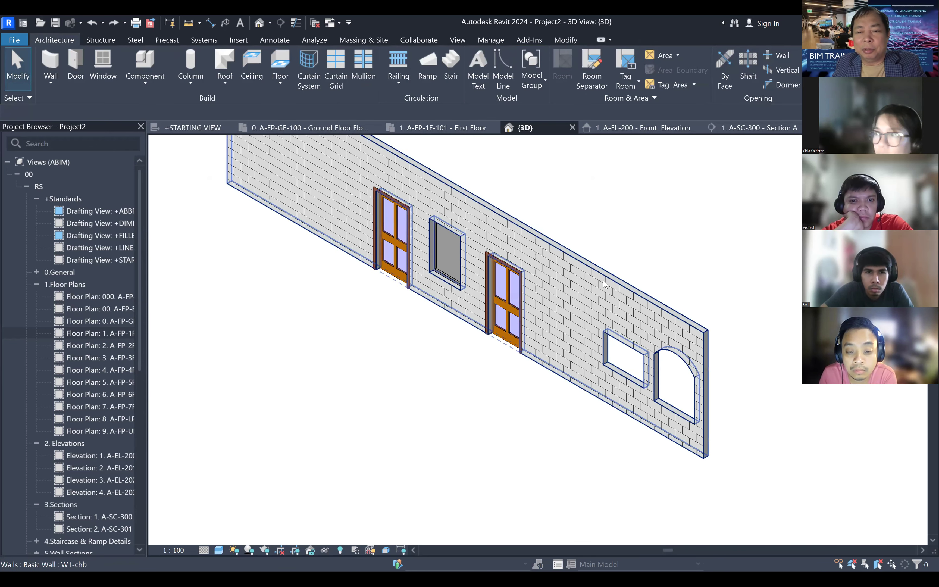
pyautogui.scroll(-2, 613, 280)
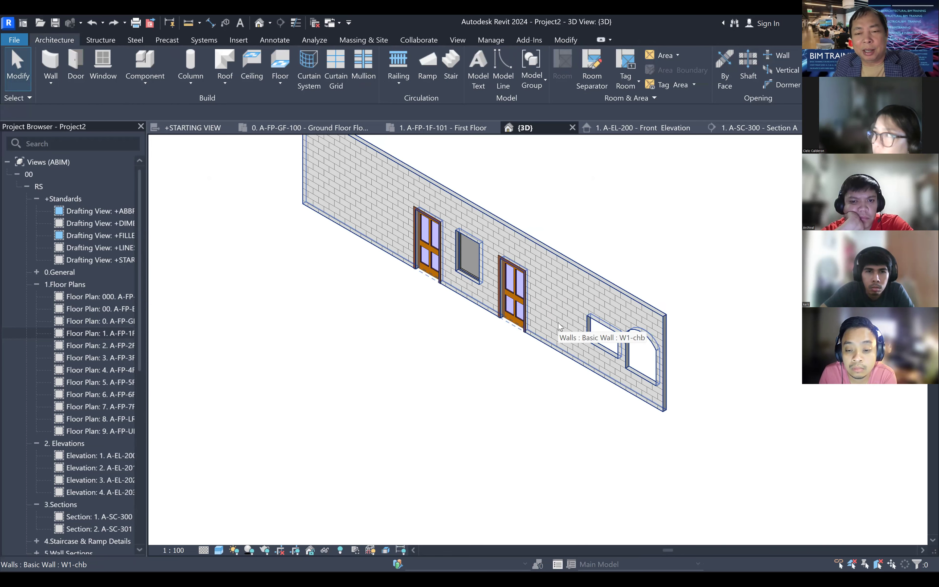
pyautogui.scroll(2, 556, 311)
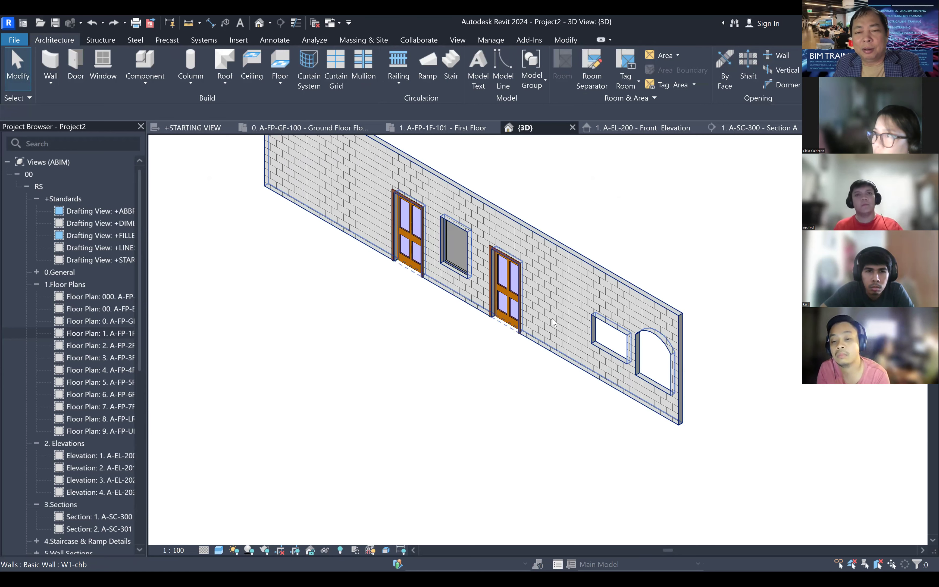
pyautogui.moveTo(554, 322); pyautogui.dragTo(528, 387, button='middle')
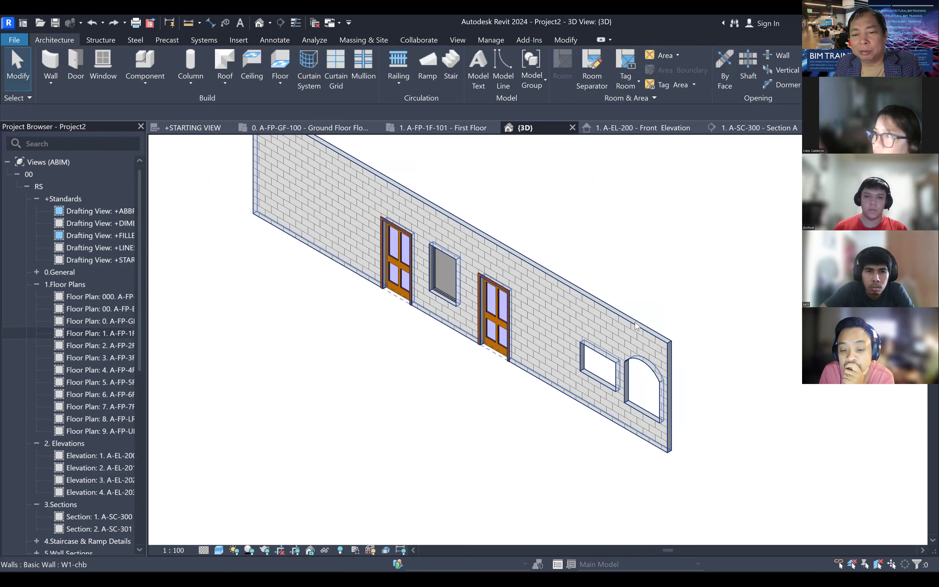
pyautogui.click(641, 311)
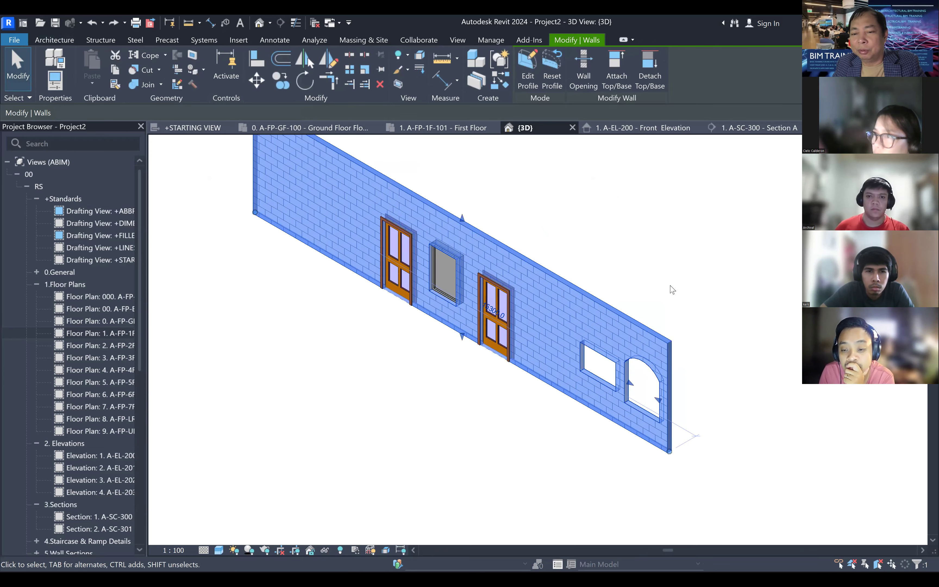
pyautogui.click(610, 299)
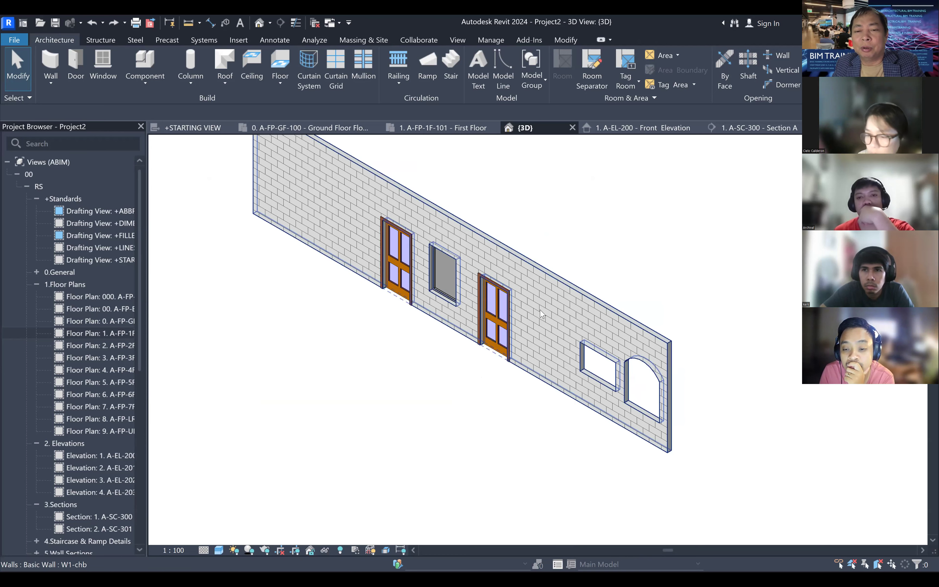
pyautogui.scroll(-1, 547, 307)
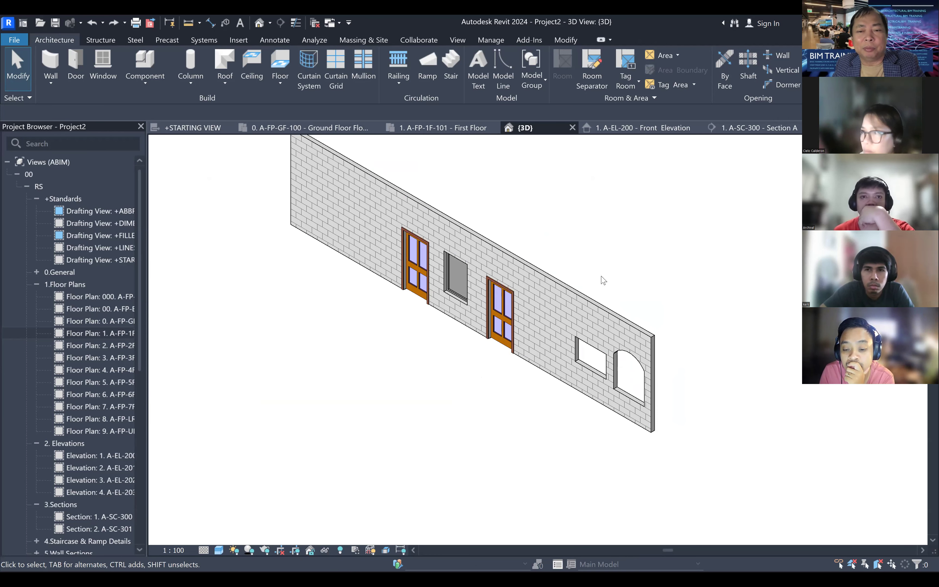
pyautogui.scroll(1, 622, 288)
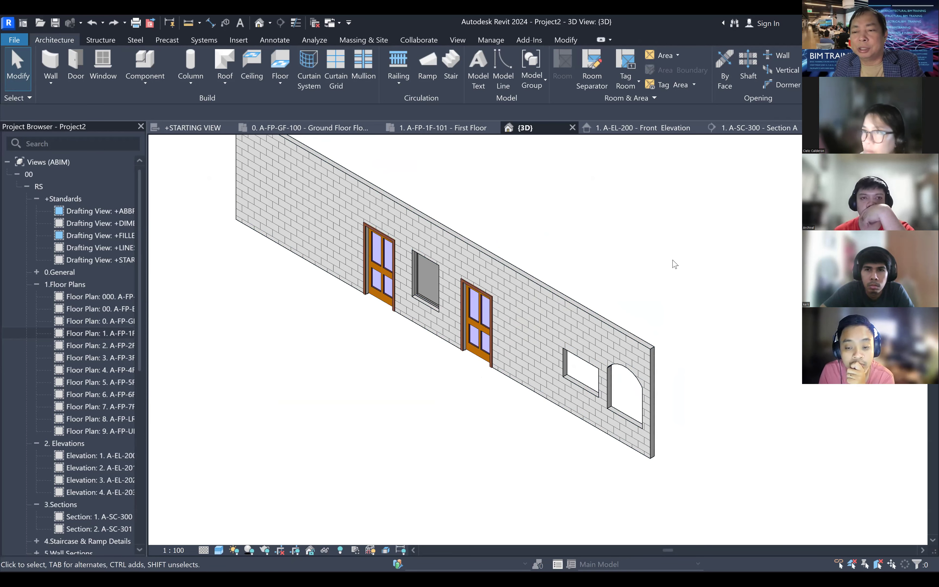
pyautogui.scroll(-2, 675, 265)
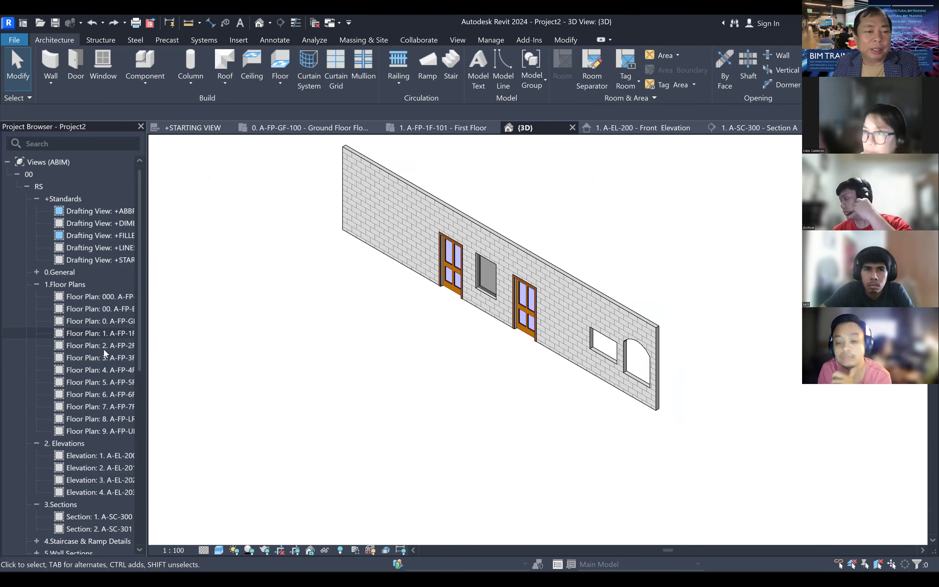
# - Open the 1. A-FP-1F-101 - First Floor plan and bring the whole W1-chb wall into view
pyautogui.doubleClick(113, 333)
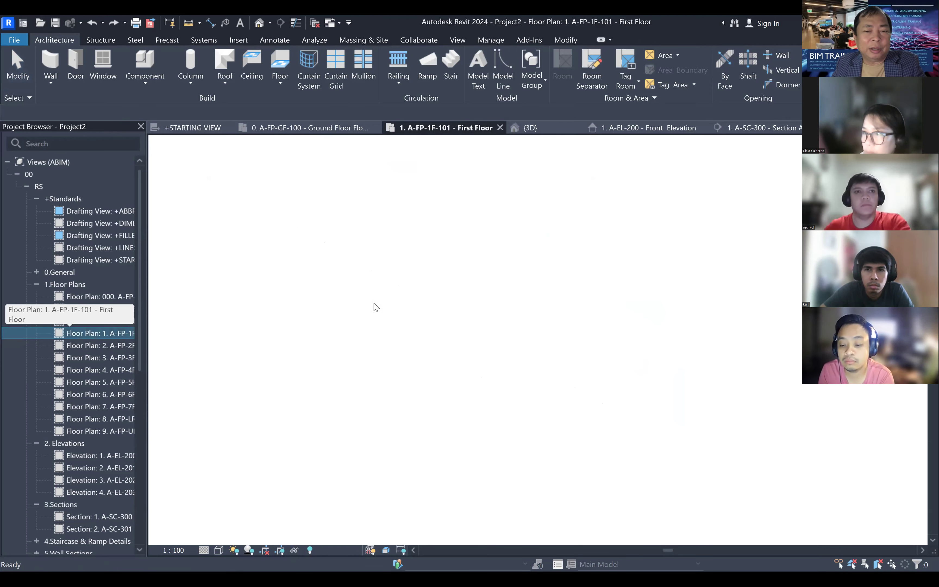
pyautogui.scroll(4, 429, 350)
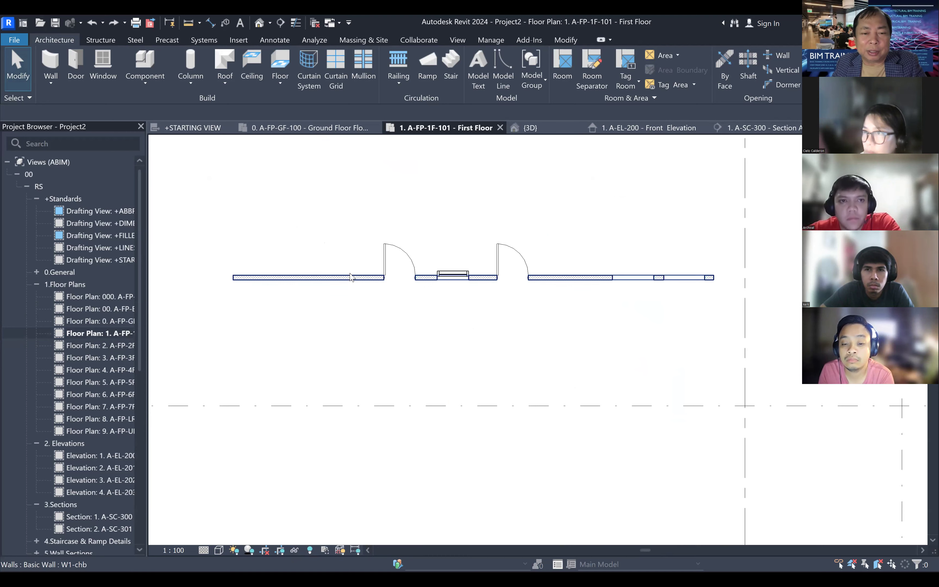
pyautogui.scroll(2, 345, 312)
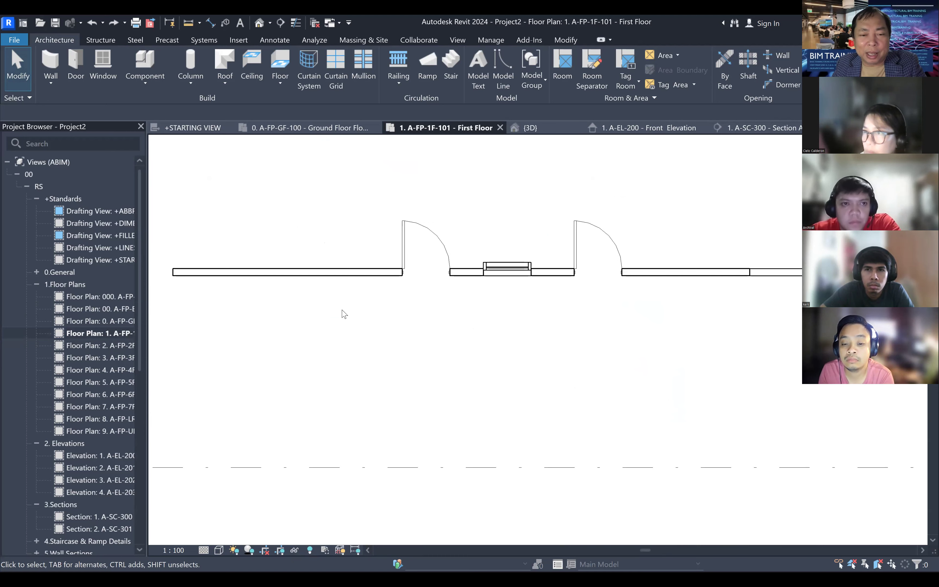
pyautogui.click(351, 275)
pyautogui.scroll(-2, 348, 287)
pyautogui.click(314, 291)
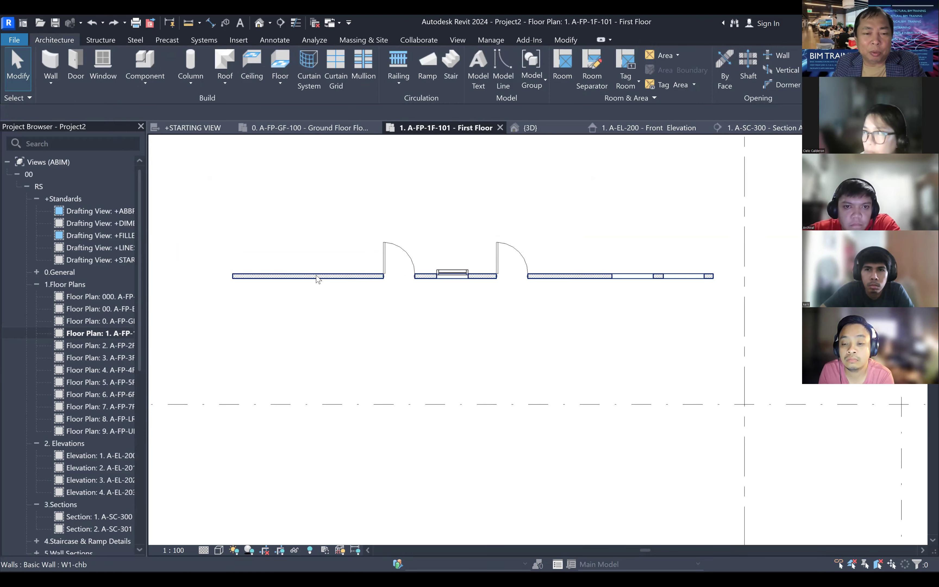
# - Set the Type Mark of the W1-chb wall type to T1
pyautogui.click(317, 276)
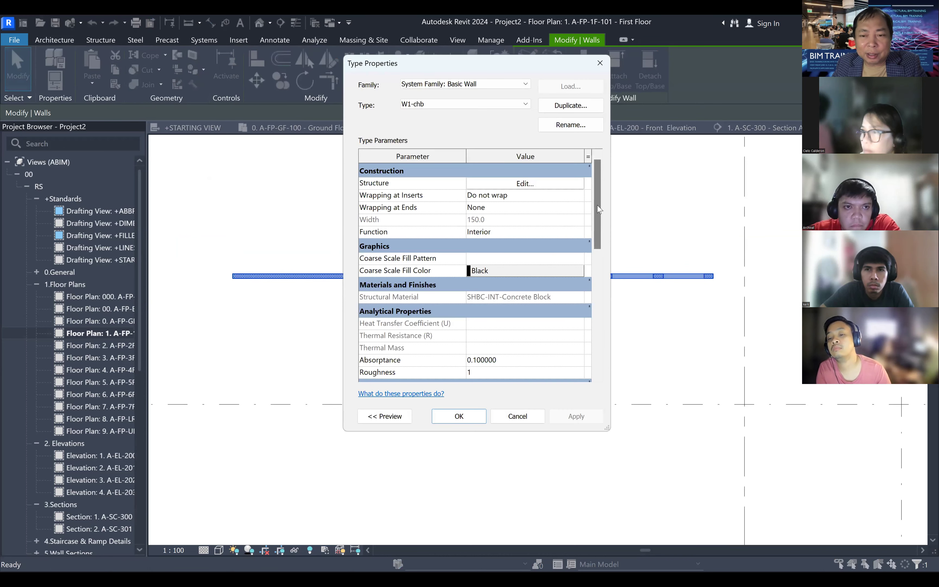
pyautogui.scroll(-6, 593, 271)
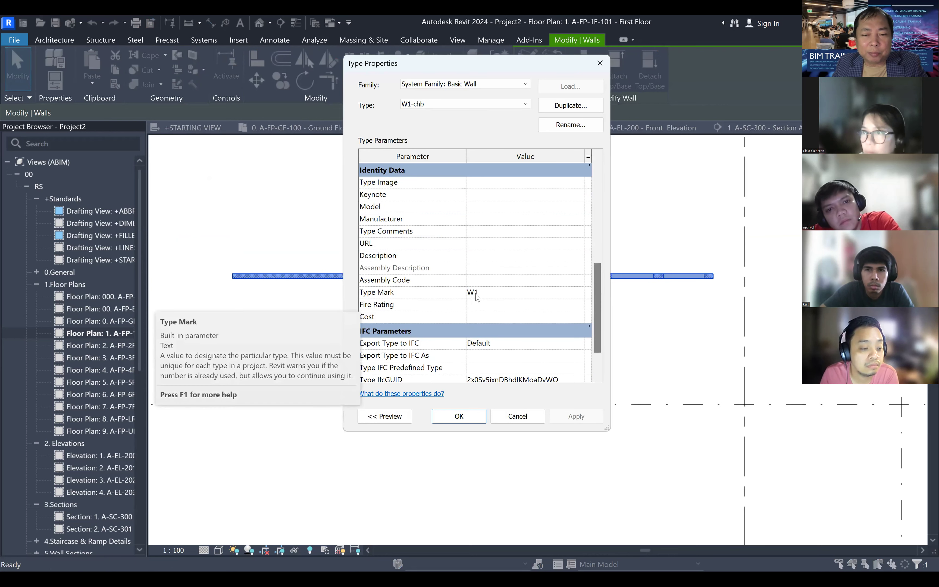
pyautogui.click(488, 296)
pyautogui.write('T')
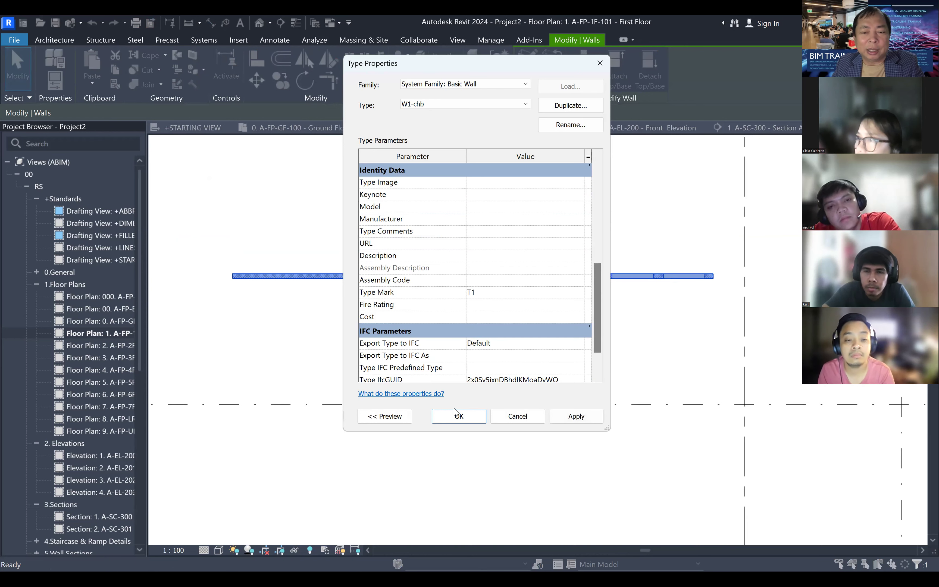
pyautogui.click(458, 416)
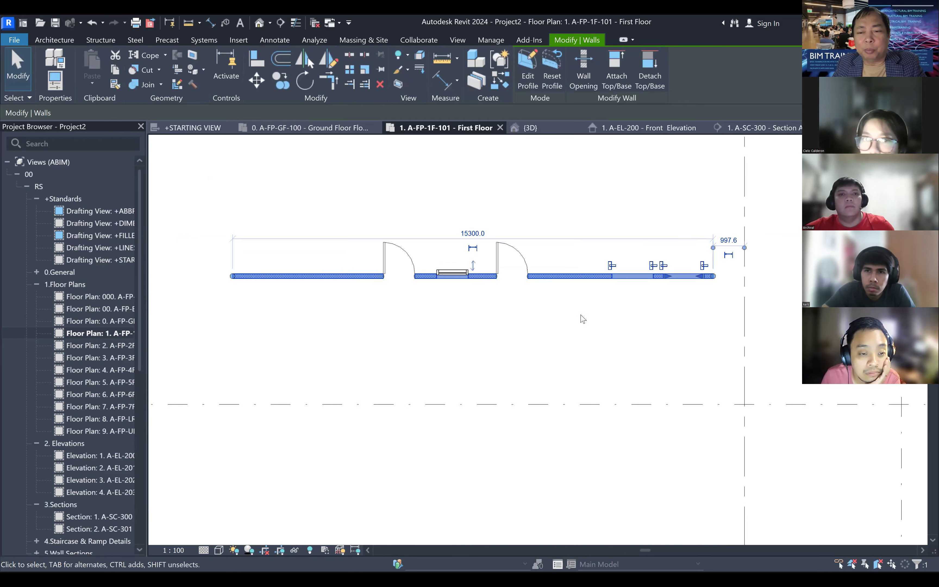
# - Set the Type Mark of the W1-chb wall type to TW1 and deselect the wall
pyautogui.click(560, 322)
pyautogui.click(574, 279)
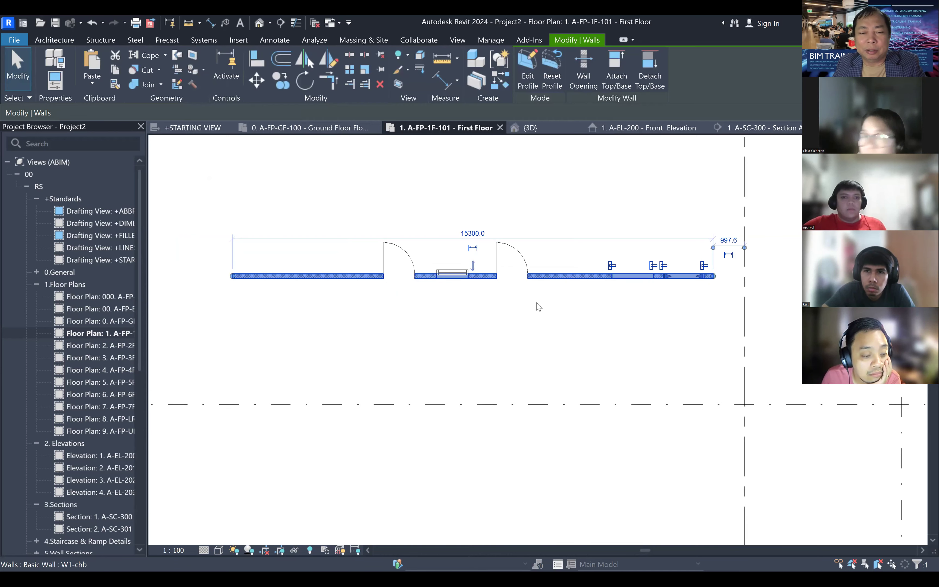
pyautogui.click(54, 56)
pyautogui.scroll(-10, 505, 373)
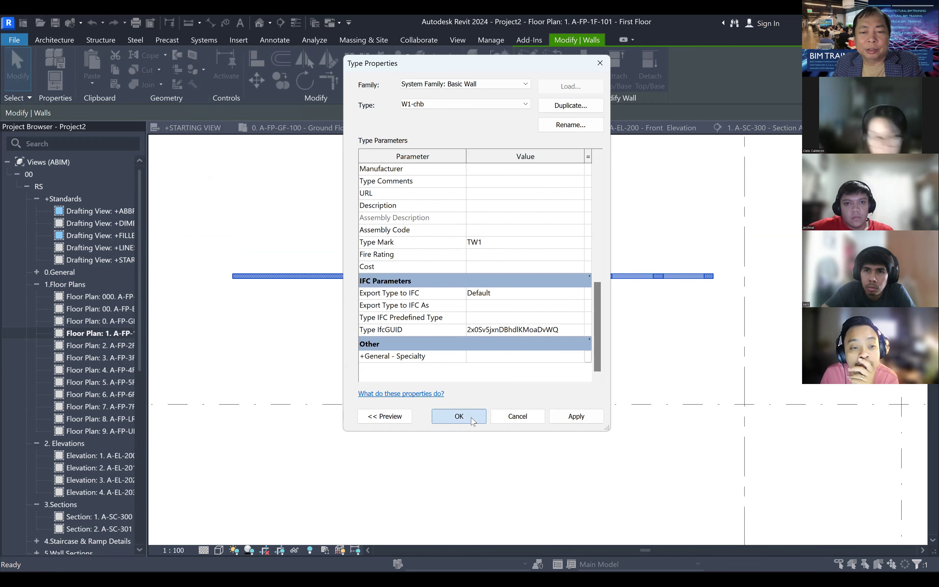
pyautogui.press('Escape')
pyautogui.press('Escape')
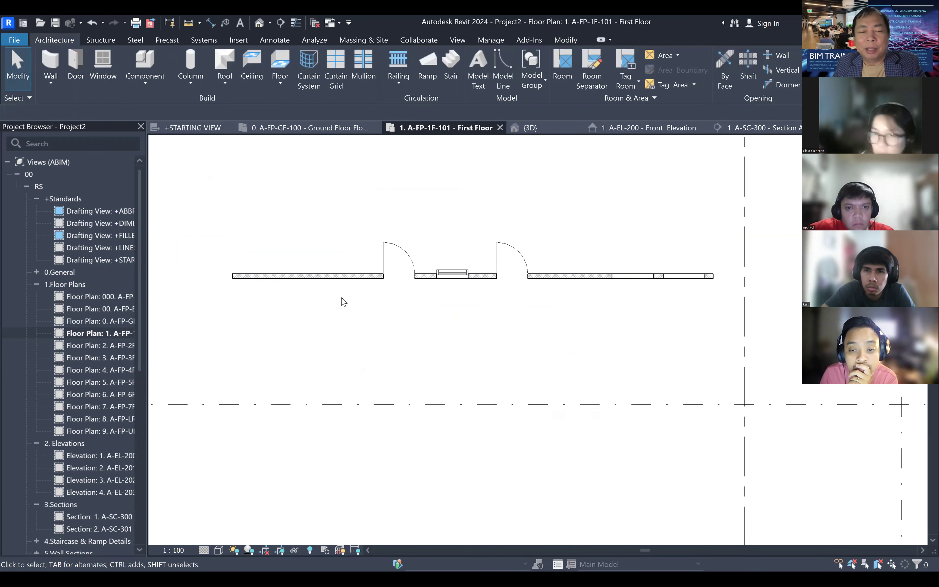
# - Draw a similar W1-chb wall parallel to and below the existing one, starting flush with its left end and about half as long
pyautogui.scroll(2, 341, 299)
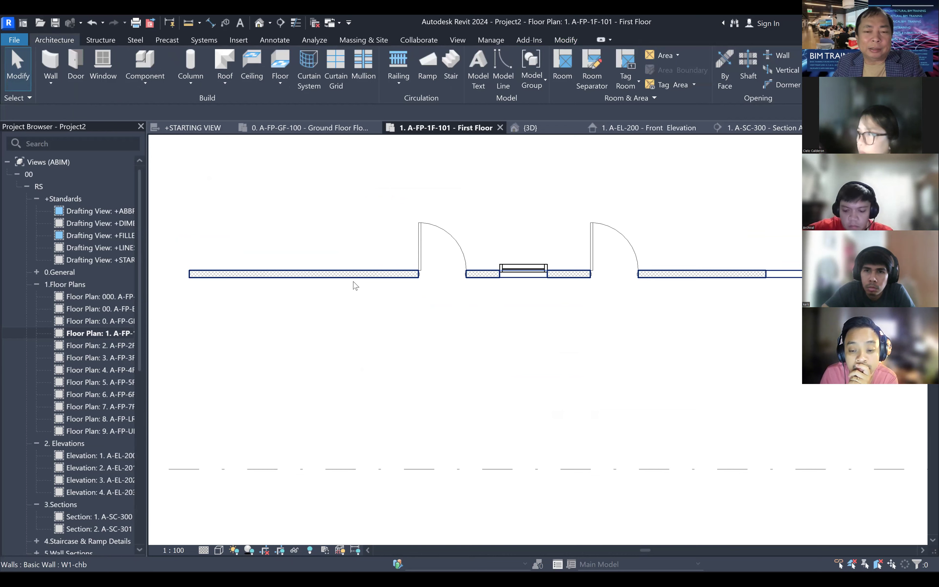
pyautogui.scroll(-1, 355, 286)
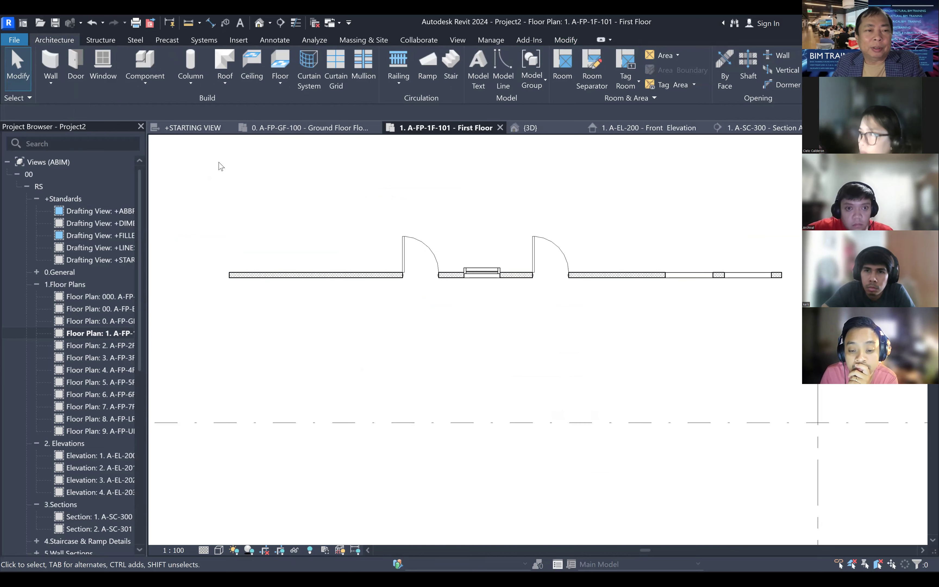
pyautogui.click(297, 279)
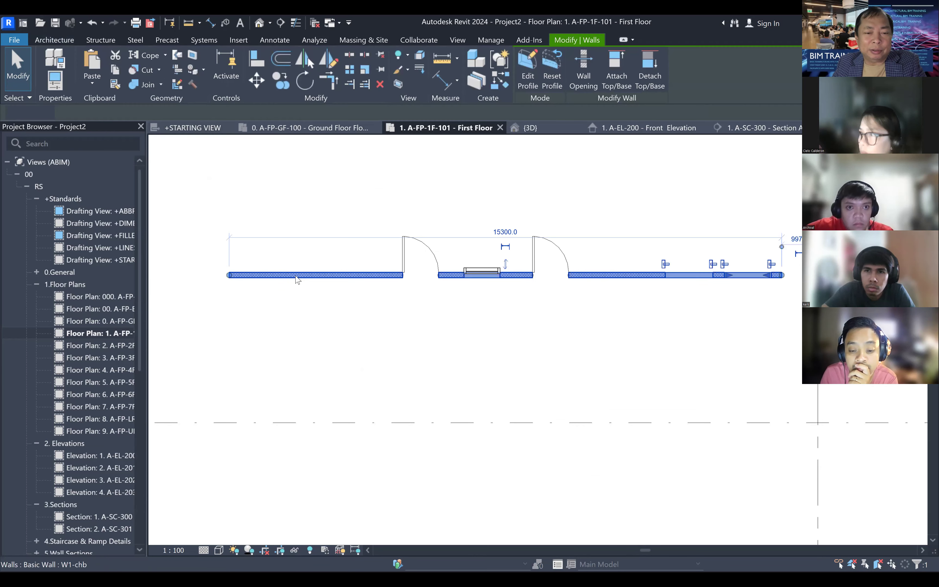
pyautogui.rightClick(296, 278)
pyautogui.click(240, 336)
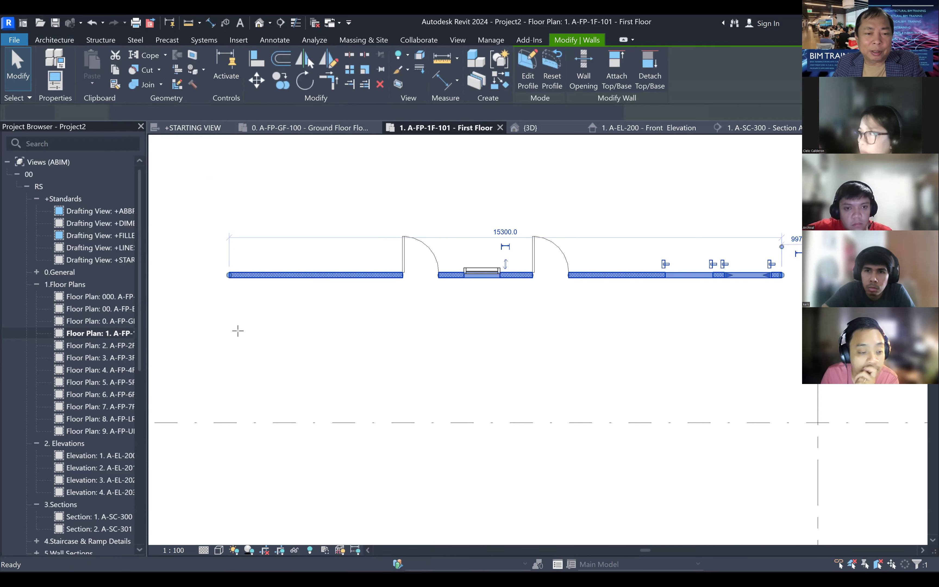
pyautogui.click(229, 331)
pyautogui.click(473, 374)
pyautogui.press('Escape')
pyautogui.press('Escape')
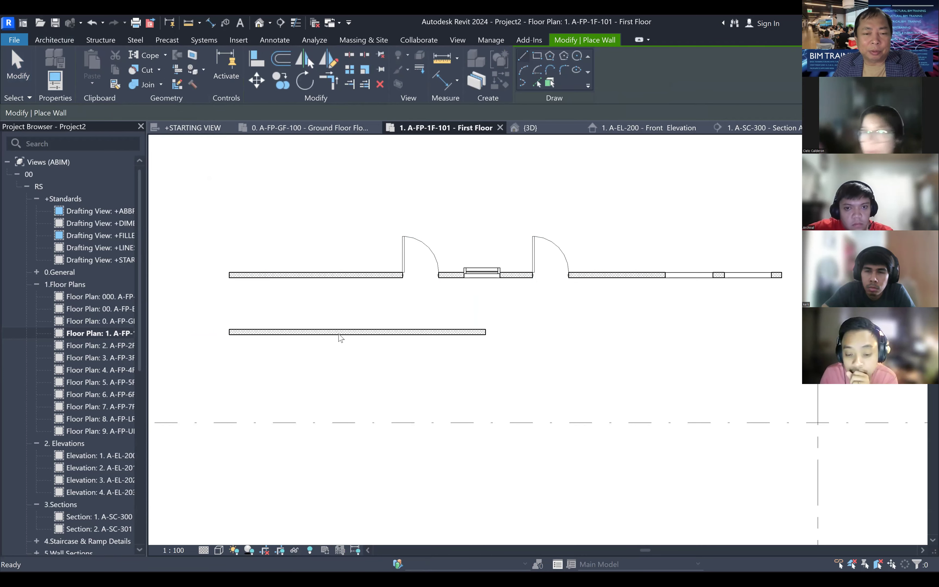
# - Rename the upper wall's type from W1-chb to TW1 and accept the type properties
pyautogui.click(328, 278)
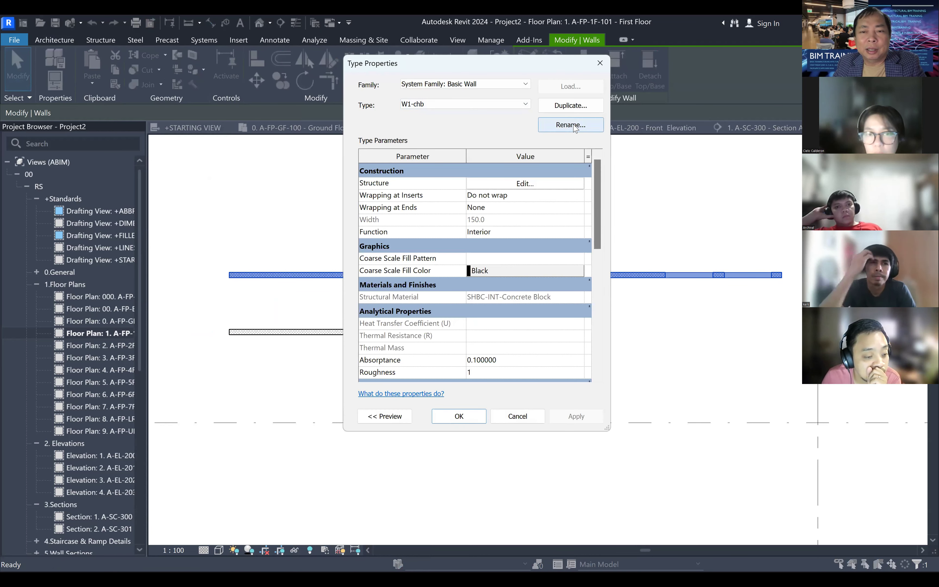
pyautogui.click(575, 125)
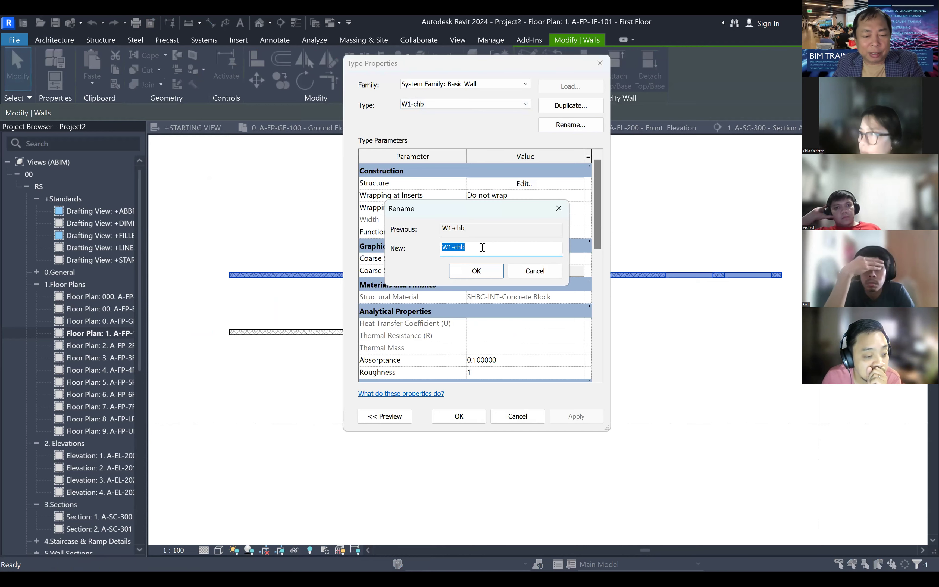
pyautogui.write('TW1')
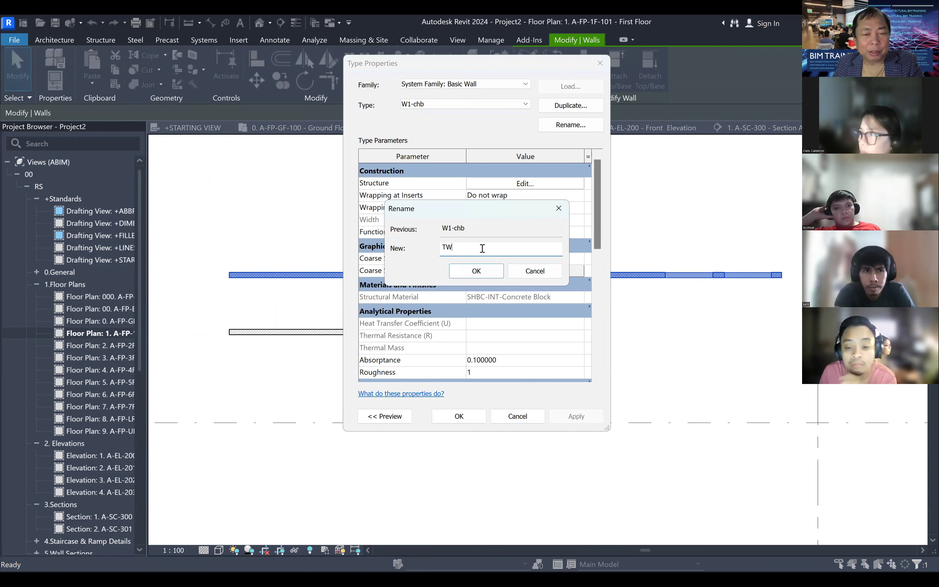
pyautogui.click(474, 271)
pyautogui.moveTo(597, 238); pyautogui.dragTo(598, 324)
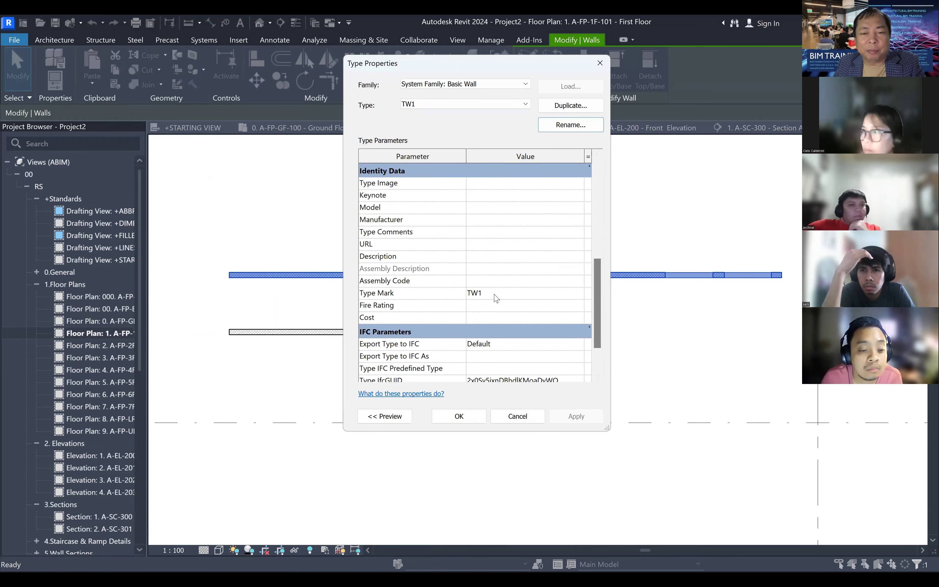
pyautogui.click(466, 420)
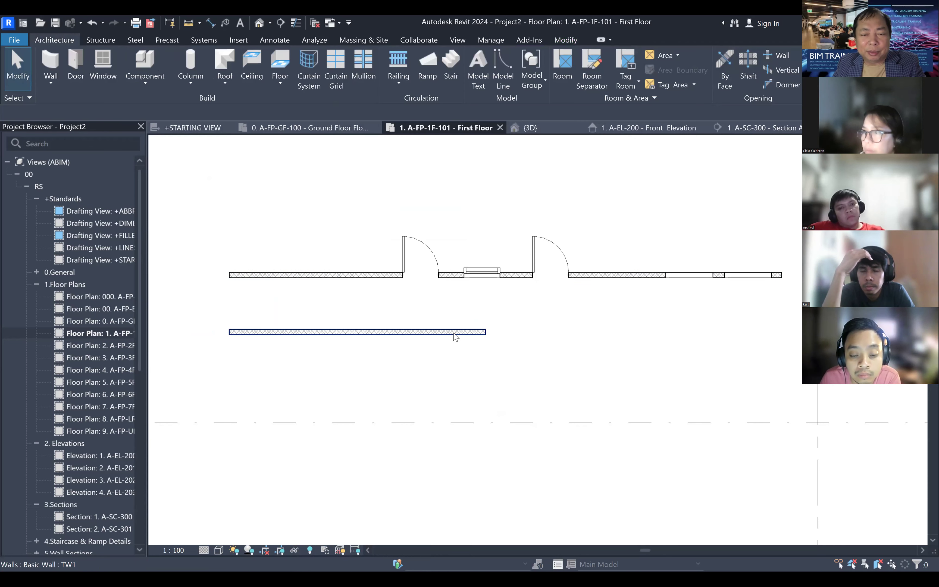
# - Duplicate the lower wall's type under the name TW2
pyautogui.click(452, 334)
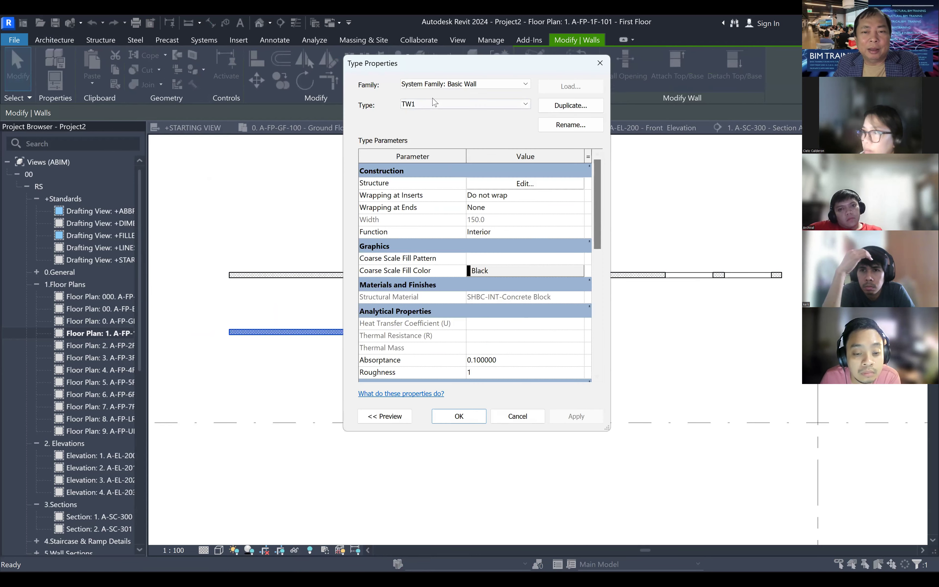
pyautogui.click(572, 110)
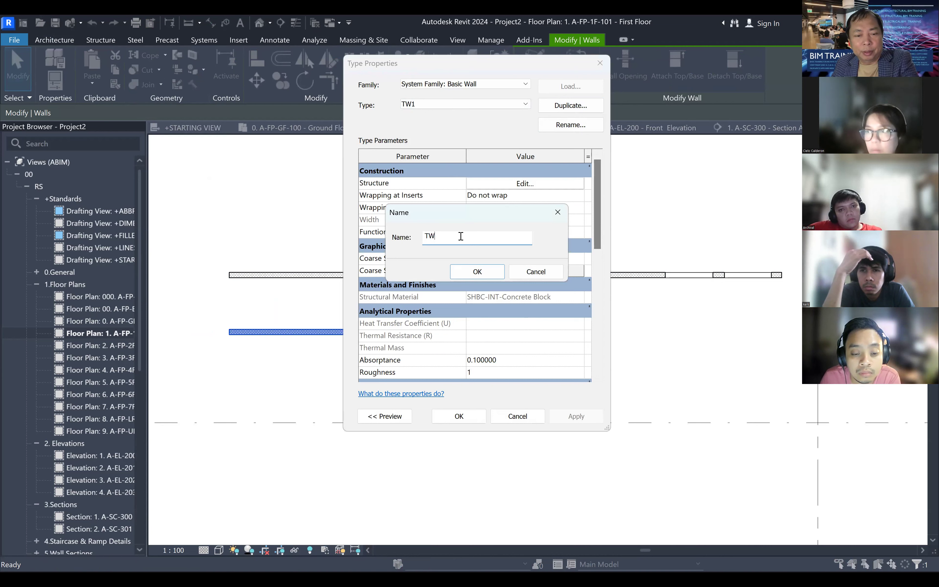
pyautogui.click(485, 274)
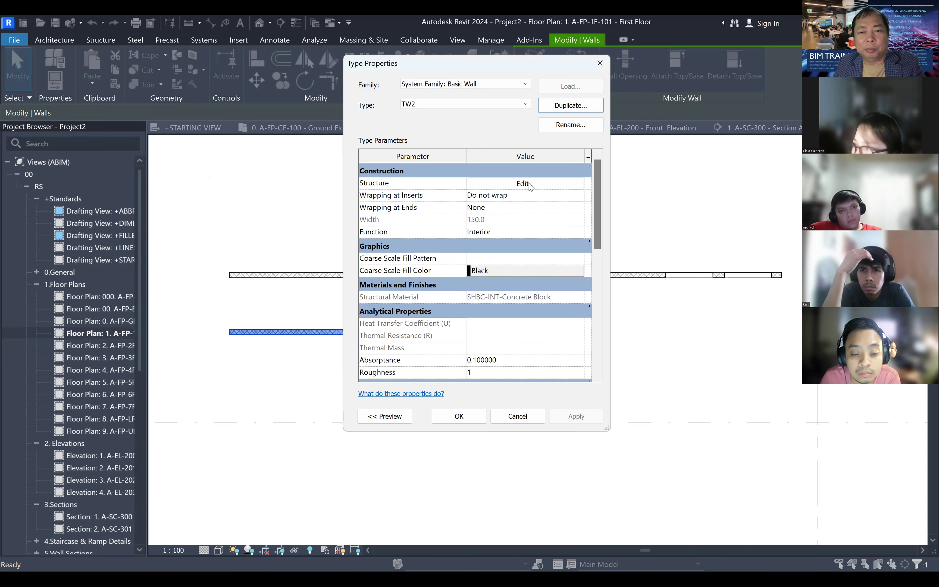
# - Set the thickness of the TW2 wall type's structure layer to 100 mm
pyautogui.click(523, 183)
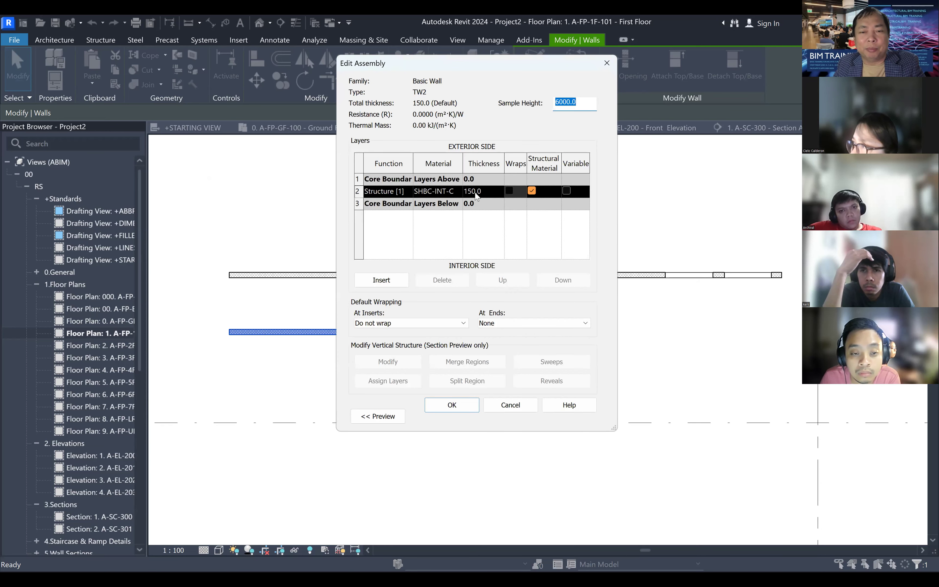
pyautogui.click(487, 193)
pyautogui.moveTo(488, 193); pyautogui.dragTo(459, 198)
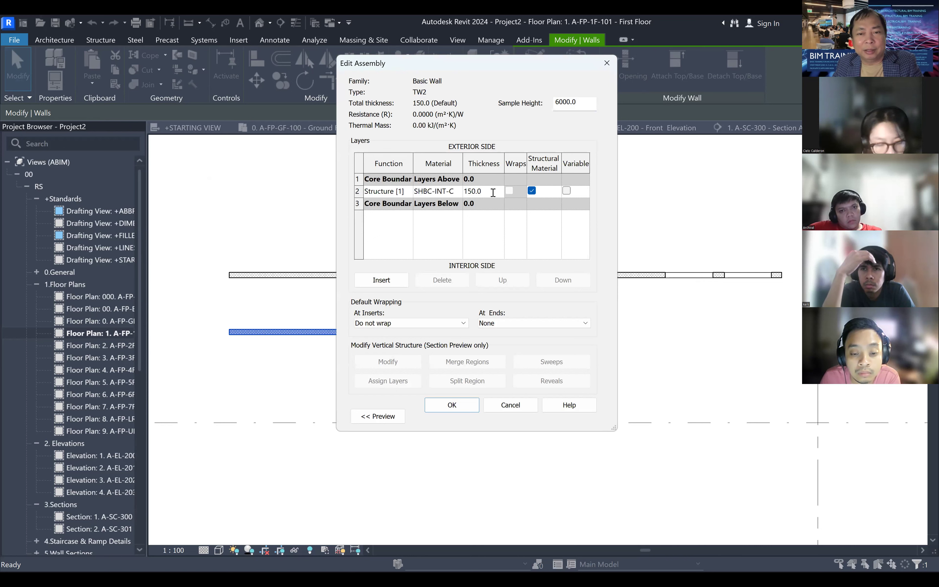
pyautogui.write('10')
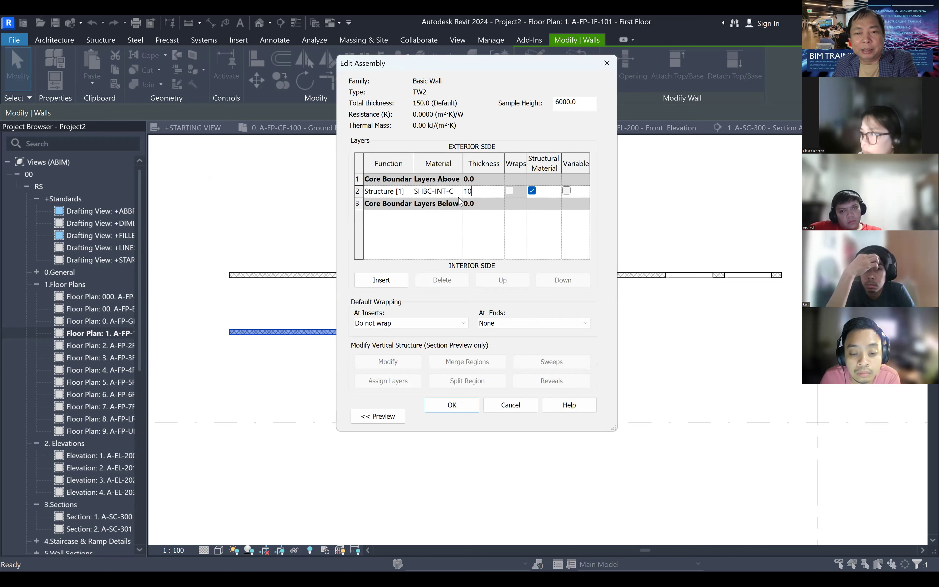
pyautogui.write('0')
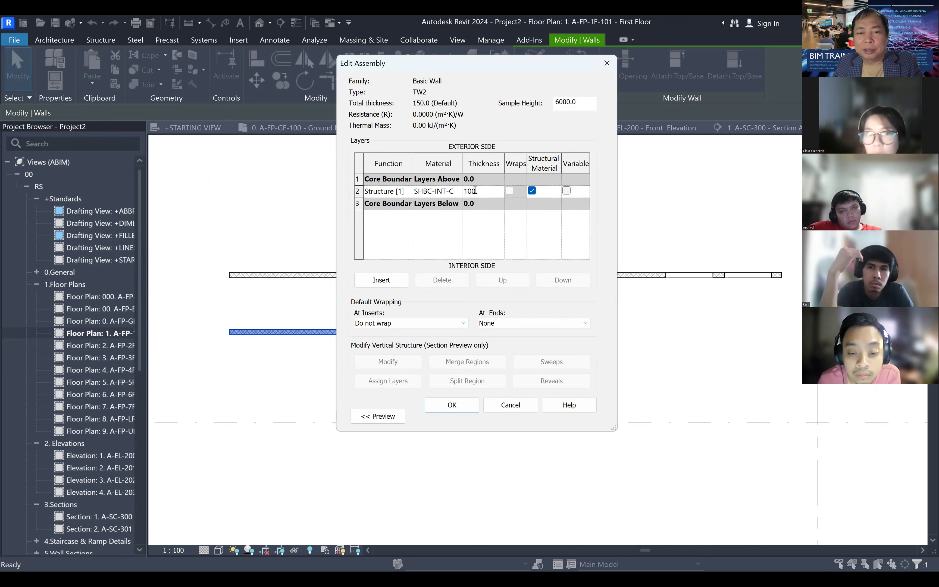
pyautogui.click(457, 404)
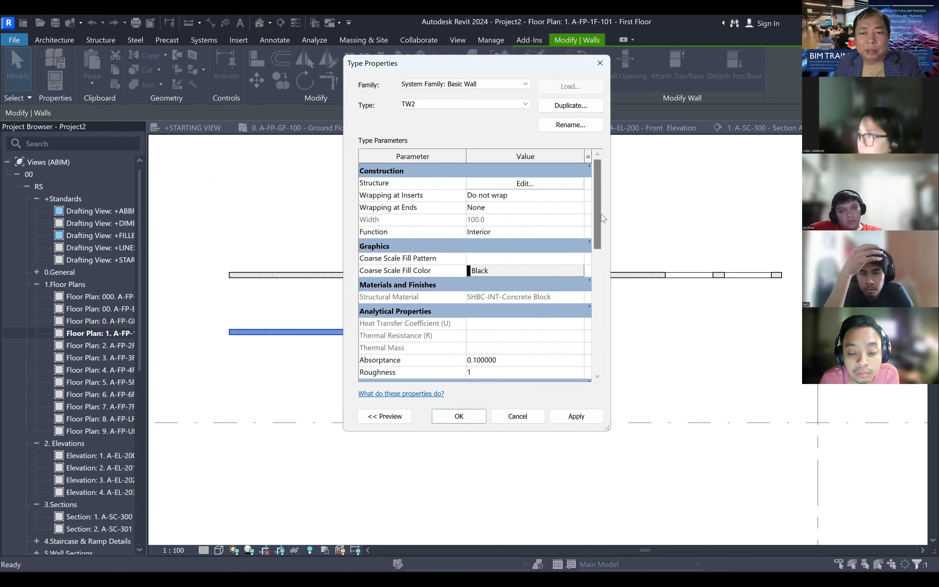
# - Set the Type Mark of the TW2 wall type to TW2, apply it and deselect the wall
pyautogui.moveTo(601, 236); pyautogui.dragTo(600, 302)
pyautogui.click(505, 330)
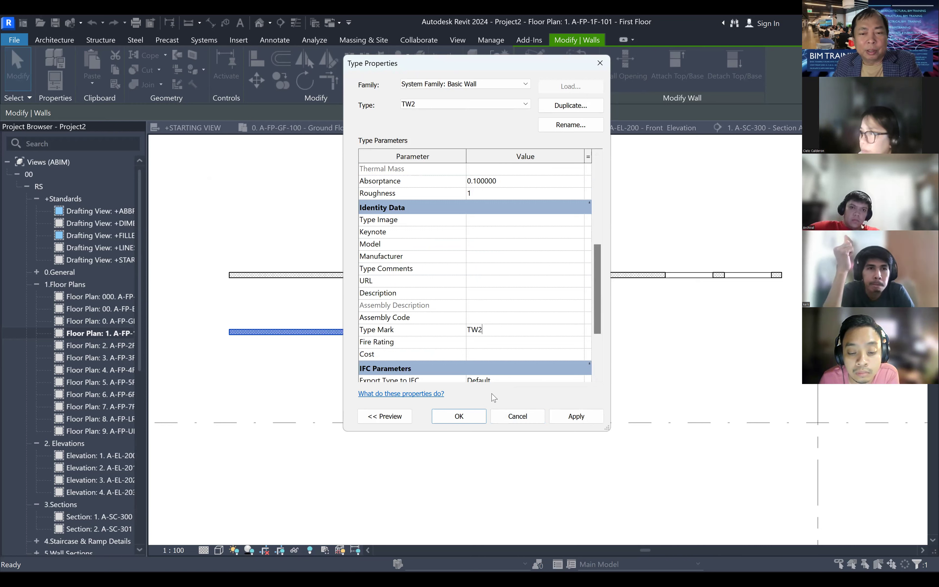
pyautogui.click(578, 418)
pyautogui.click(468, 423)
pyautogui.click(283, 310)
# - Create a similar TW2 wall about 1200 mm long, branching down from the upper wall just right of the second door
pyautogui.scroll(4, 413, 316)
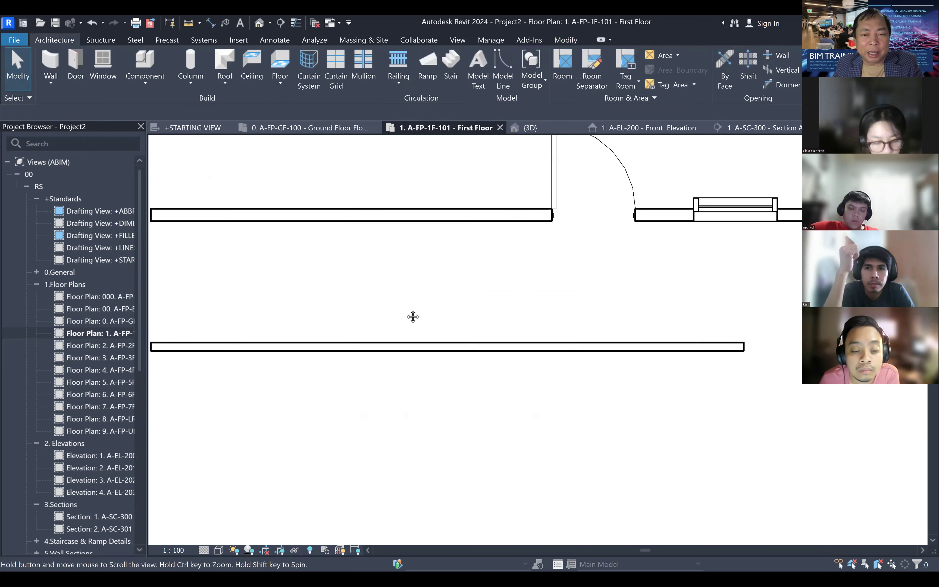
pyautogui.moveTo(413, 316); pyautogui.dragTo(407, 315, button='middle')
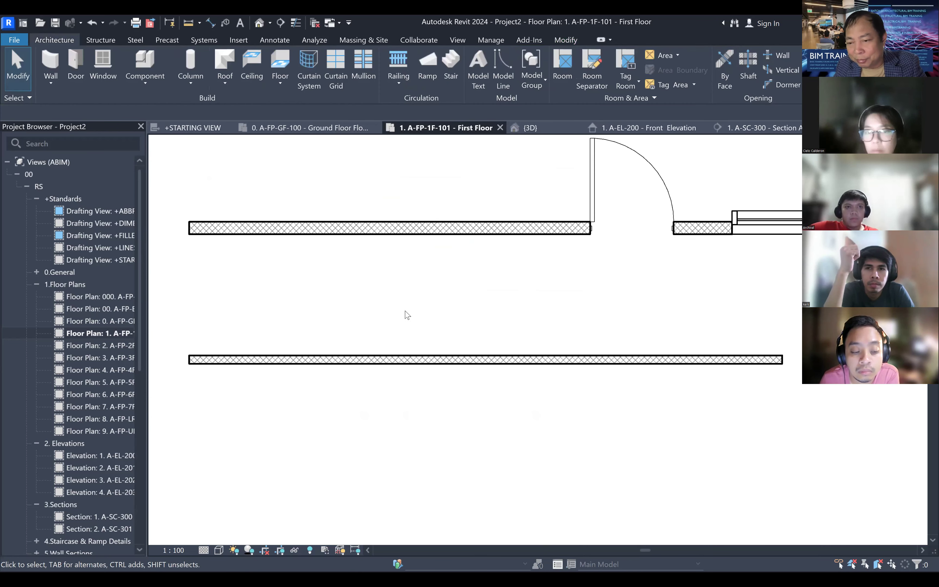
pyautogui.scroll(-2, 384, 308)
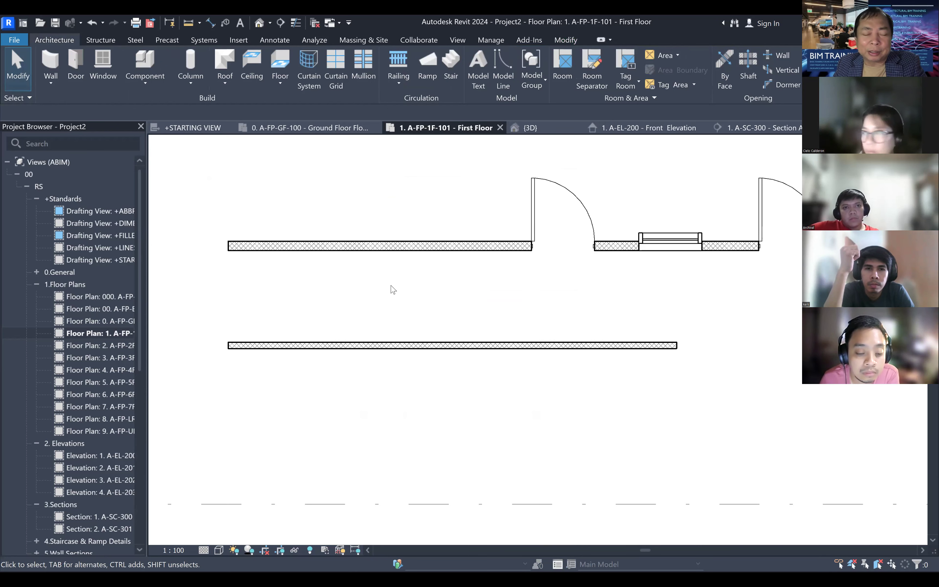
pyautogui.scroll(1, 392, 288)
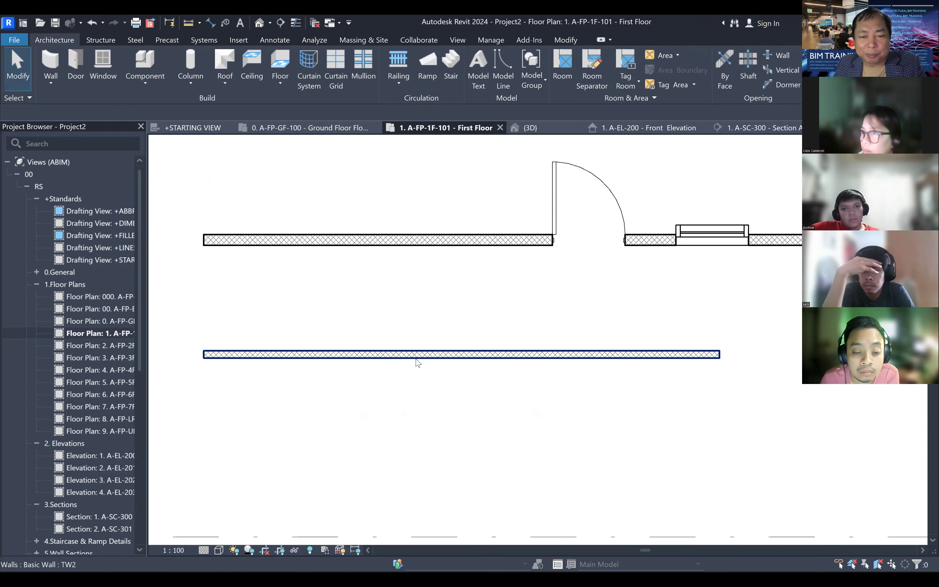
pyautogui.scroll(-2, 515, 330)
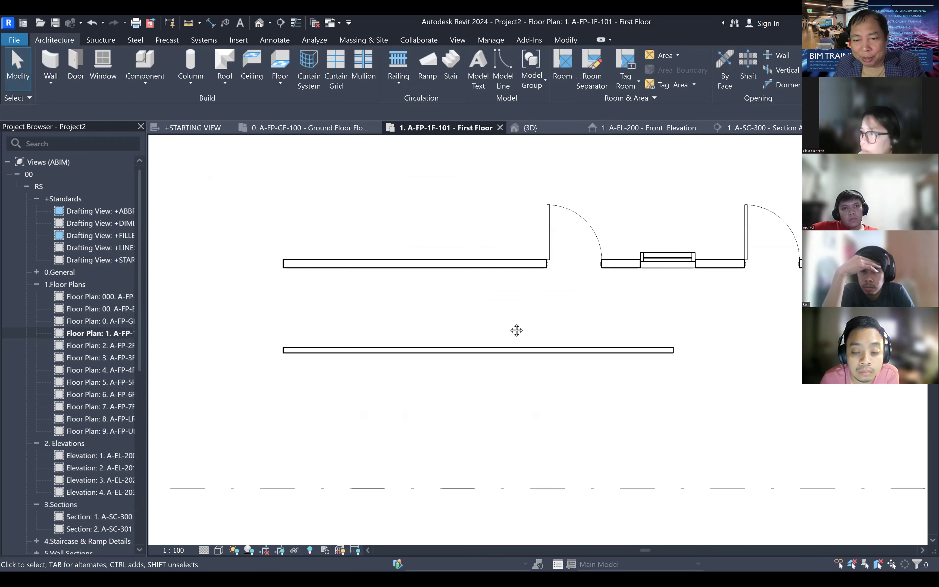
pyautogui.click(524, 336)
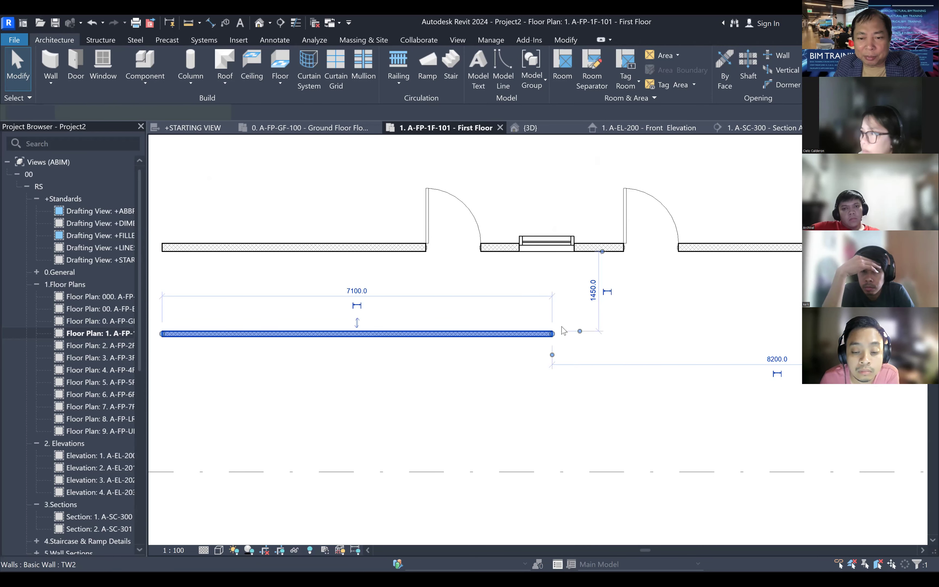
pyautogui.rightClick(523, 333)
pyautogui.click(555, 356)
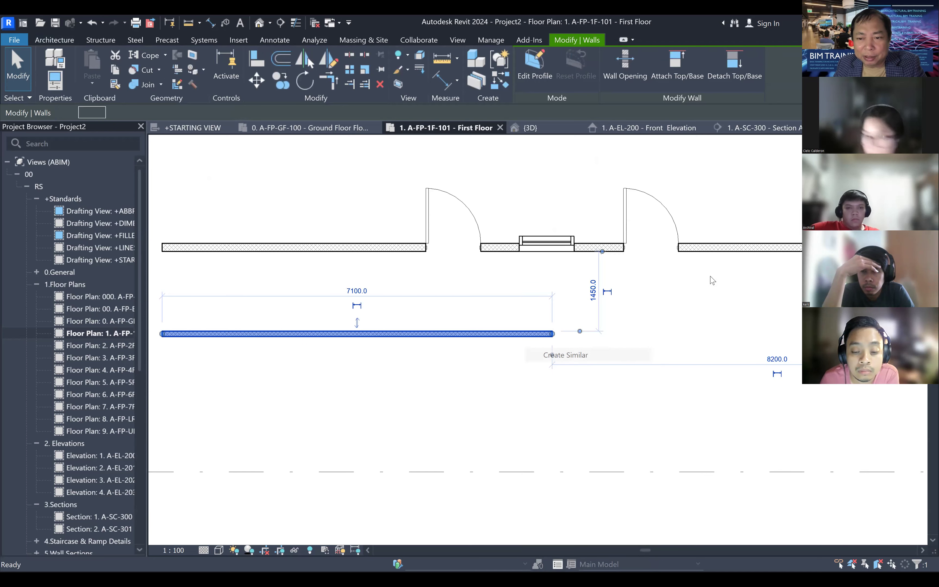
pyautogui.click(718, 247)
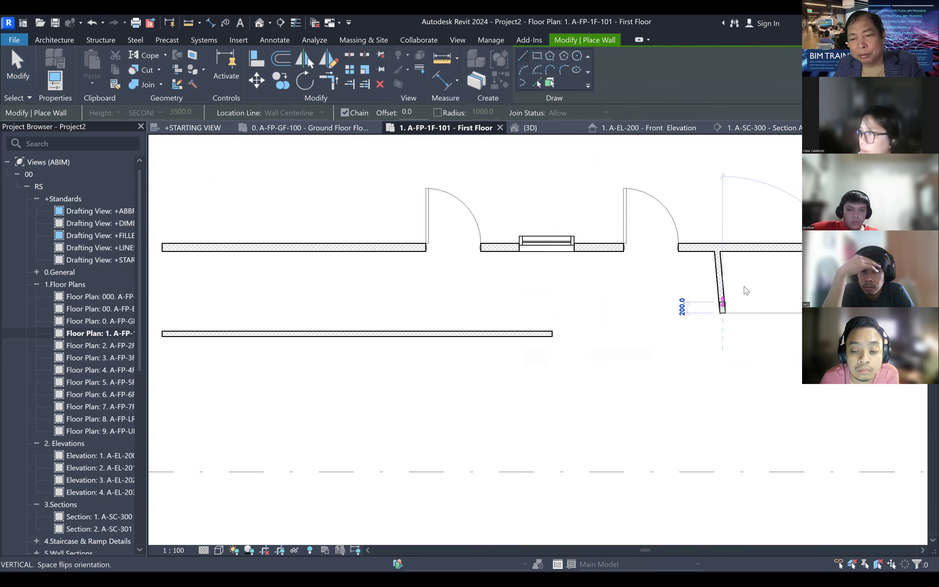
pyautogui.click(739, 293)
pyautogui.scroll(2, 744, 289)
pyautogui.press('Escape')
pyautogui.press('Escape')
# - Straighten the short branch wall by moving its free end until it is perpendicular to the upper wall
pyautogui.click(715, 316)
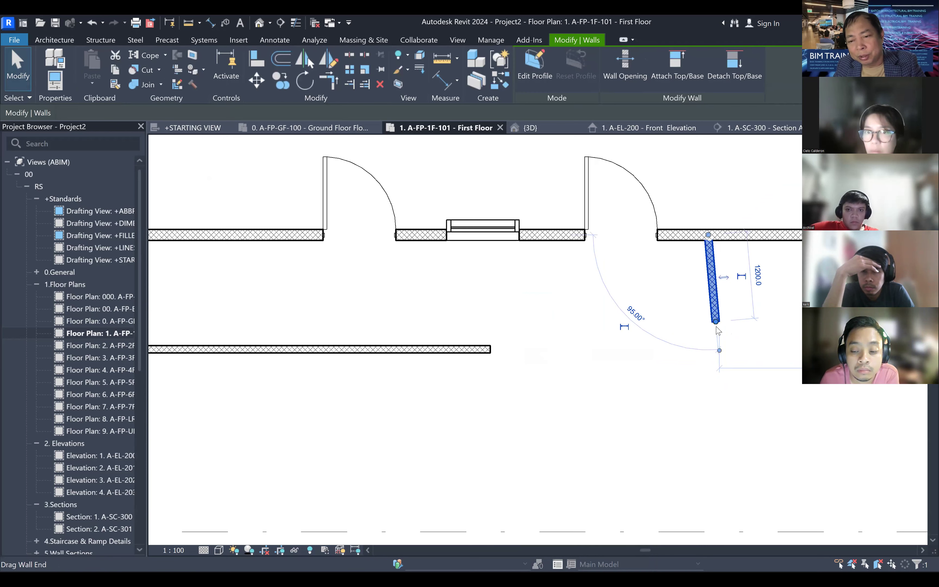
pyautogui.moveTo(716, 322); pyautogui.dragTo(709, 321)
pyautogui.click(732, 345)
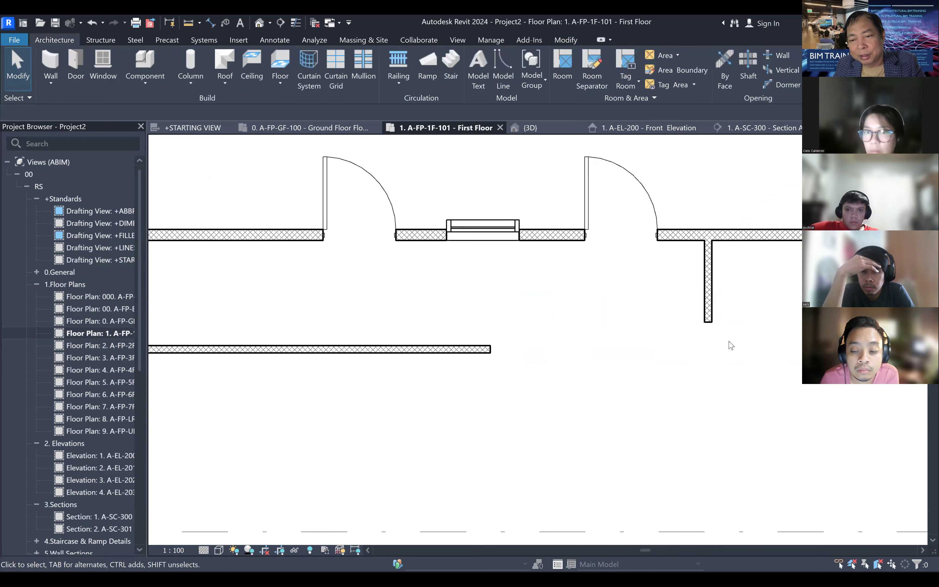
# - Create a similar TW2 wall about 6100 mm long, parallel to and about 1000 mm below the long TW2 wall, with left ends aligned
pyautogui.scroll(-1, 730, 346)
pyautogui.scroll(-1, 636, 330)
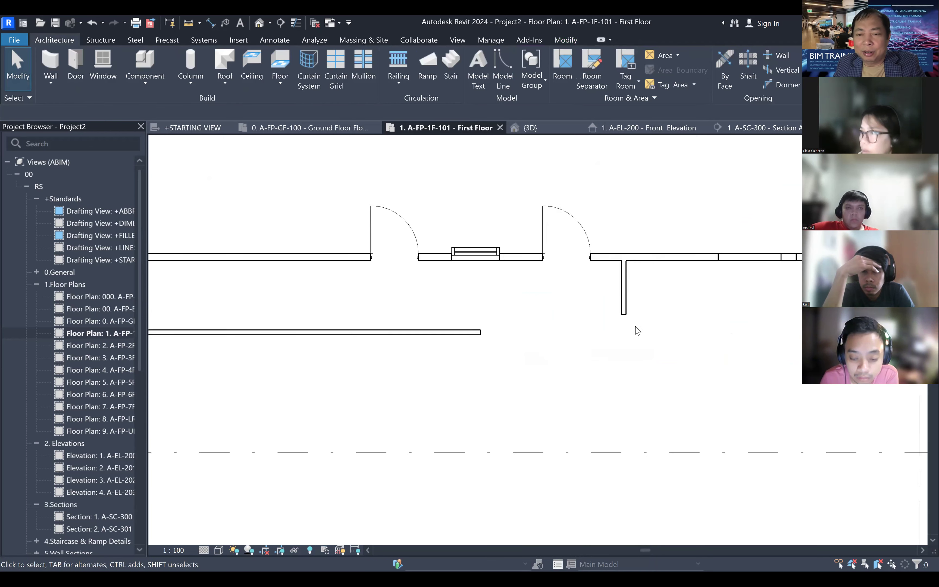
pyautogui.scroll(-1, 637, 330)
pyautogui.scroll(2, 283, 352)
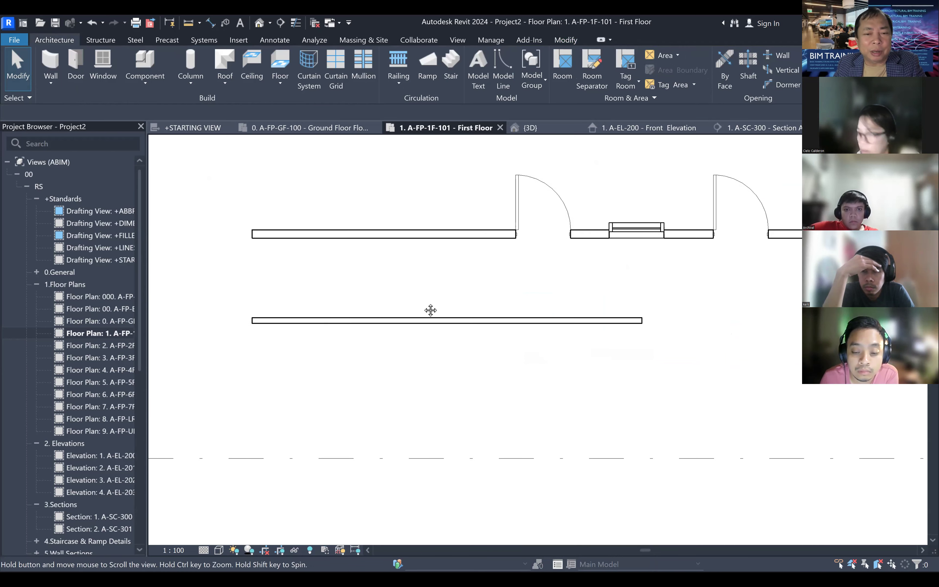
pyautogui.moveTo(431, 310); pyautogui.dragTo(485, 307, button='middle')
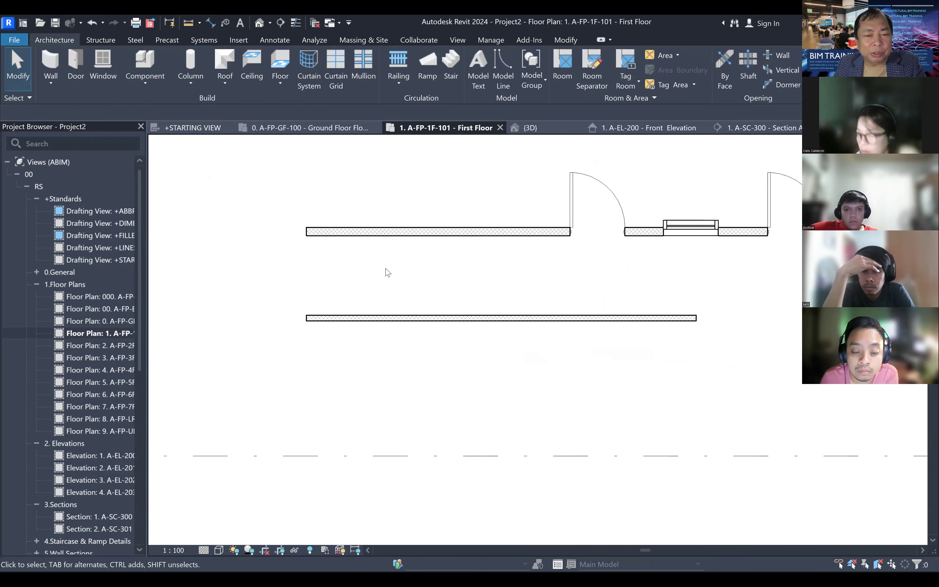
pyautogui.click(366, 319)
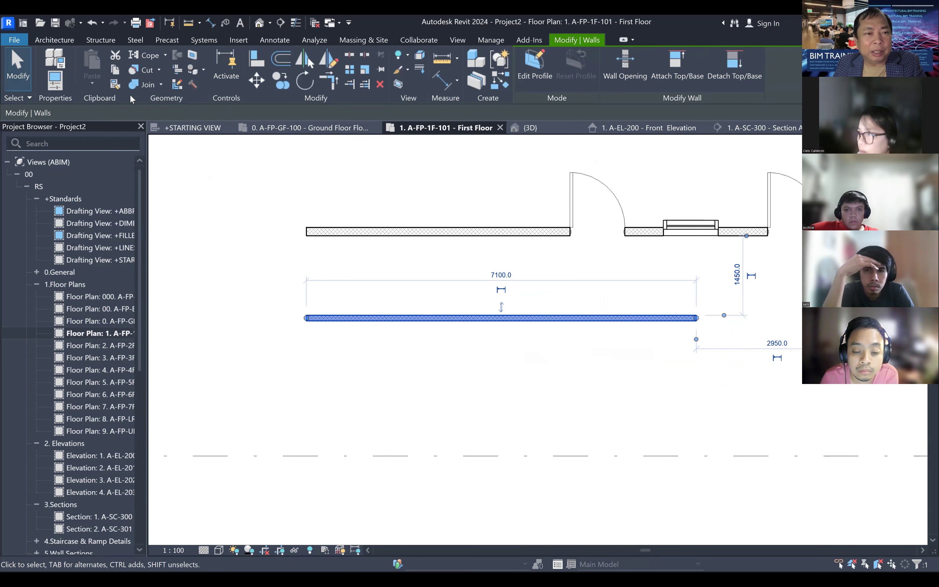
pyautogui.click(343, 339)
pyautogui.click(344, 313)
pyautogui.rightClick(344, 313)
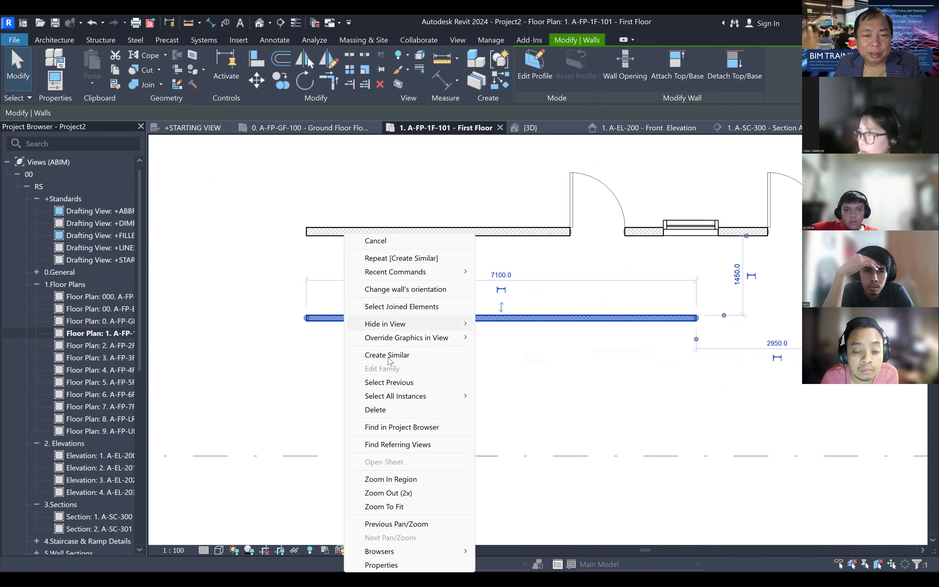
pyautogui.click(388, 355)
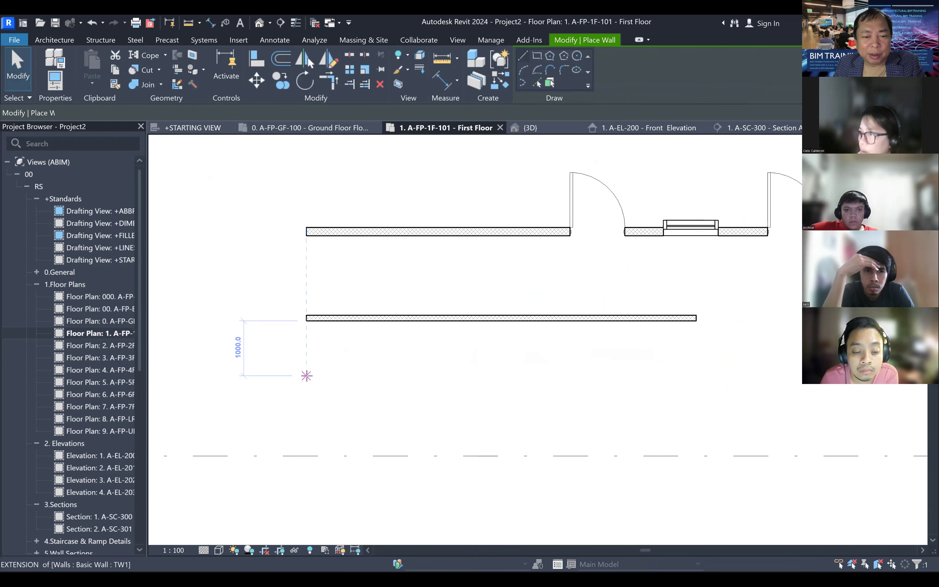
pyautogui.click(307, 376)
pyautogui.click(642, 375)
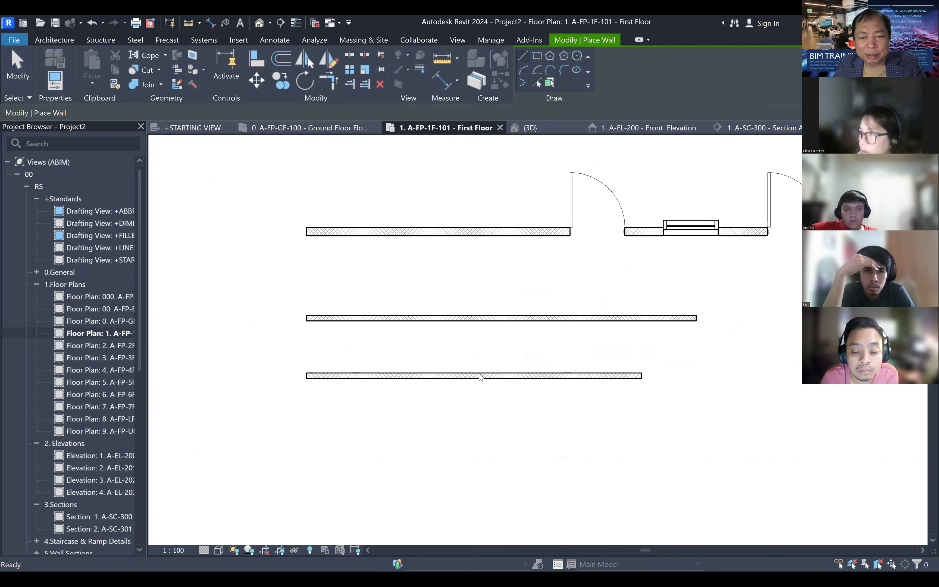
# - Duplicate the type of the new lowest wall under the name TW3
pyautogui.click(480, 375)
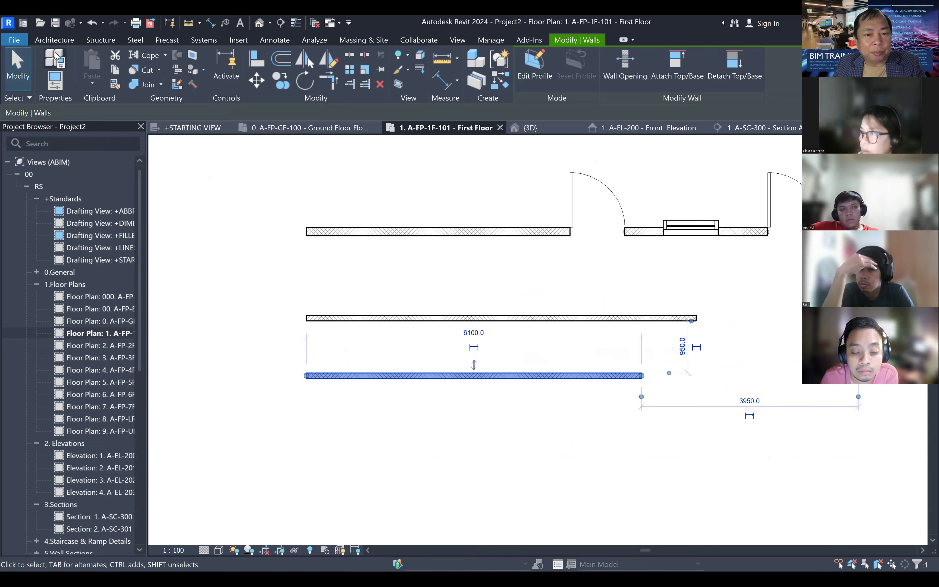
pyautogui.click(55, 58)
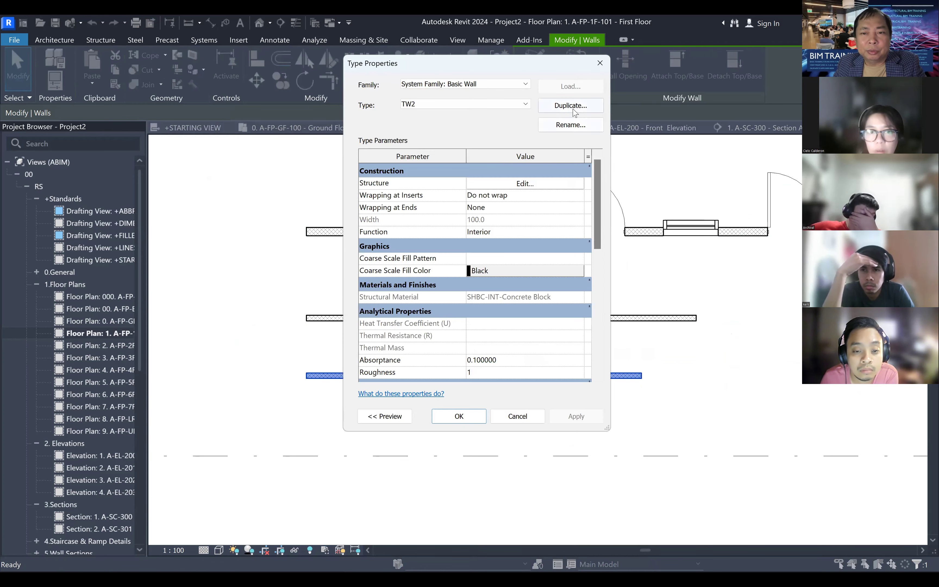
pyautogui.click(570, 105)
pyautogui.click(461, 236)
pyautogui.press('BackSpace')
pyautogui.press('BackSpace')
pyautogui.press('BackSpace')
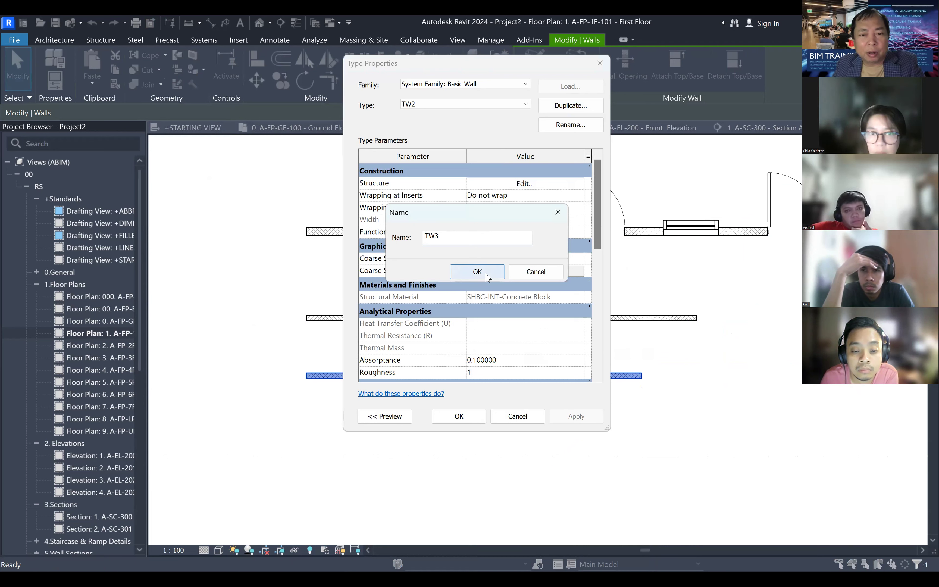
pyautogui.press('Return')
# - Set the Type Mark of wall type TW3 to TW3 and apply the type properties
pyautogui.scroll(-7, 507, 245)
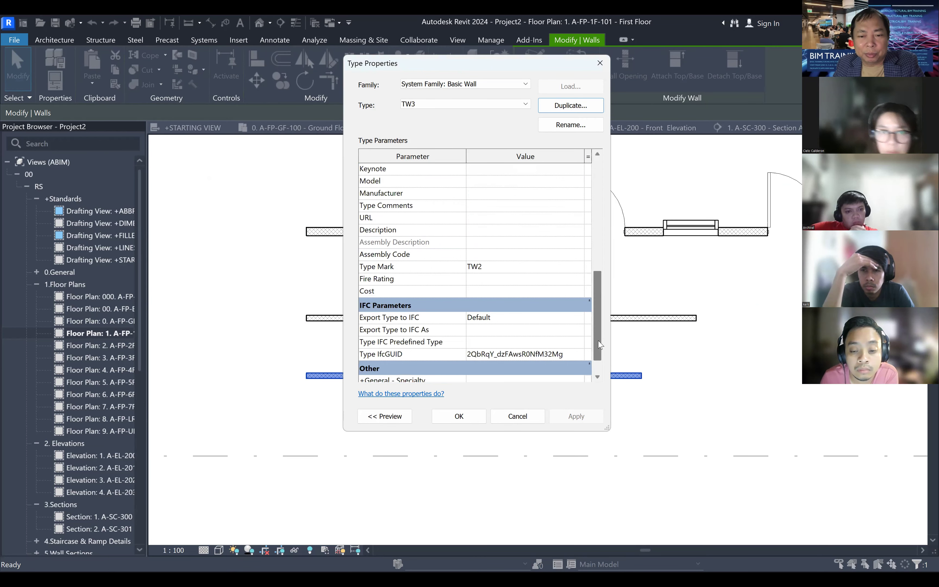
pyautogui.click(494, 243)
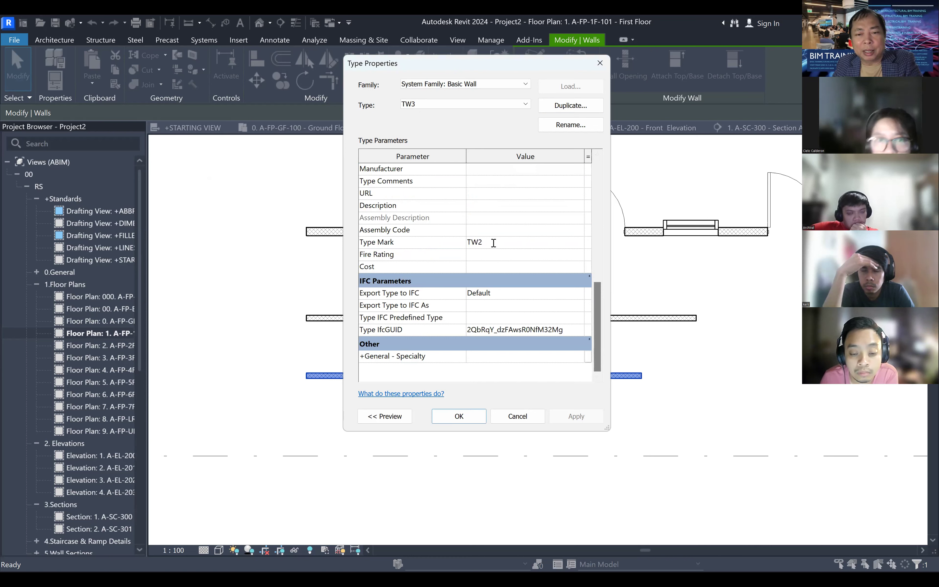
pyautogui.press('BackSpace')
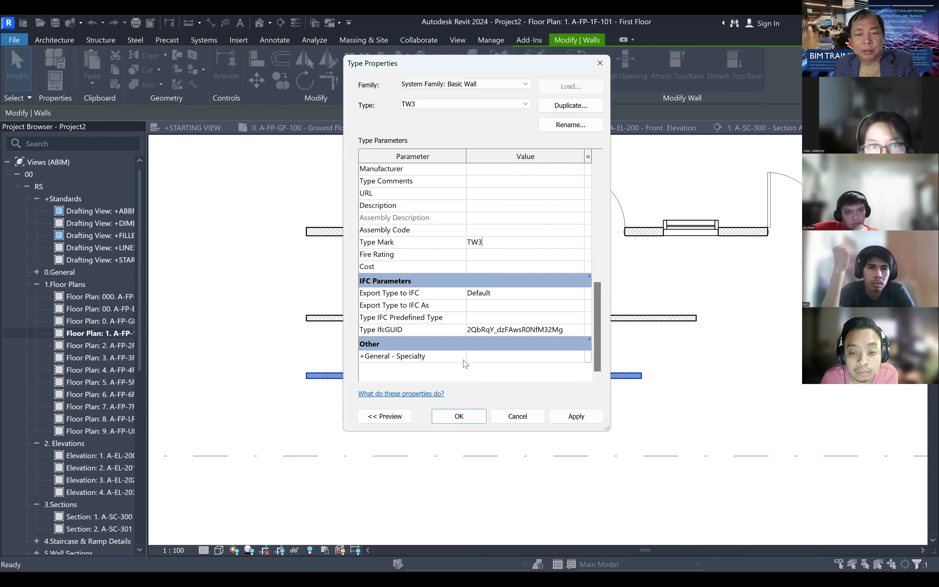
pyautogui.click(459, 416)
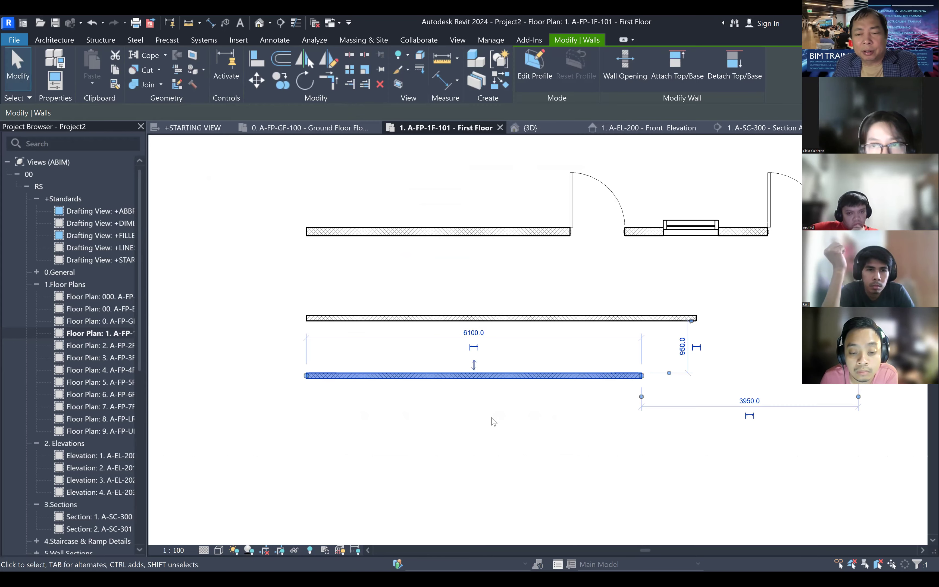
# - Set the structure layer thickness of wall type TW3 to 200
pyautogui.click(468, 394)
pyautogui.scroll(4, 482, 384)
pyautogui.click(481, 367)
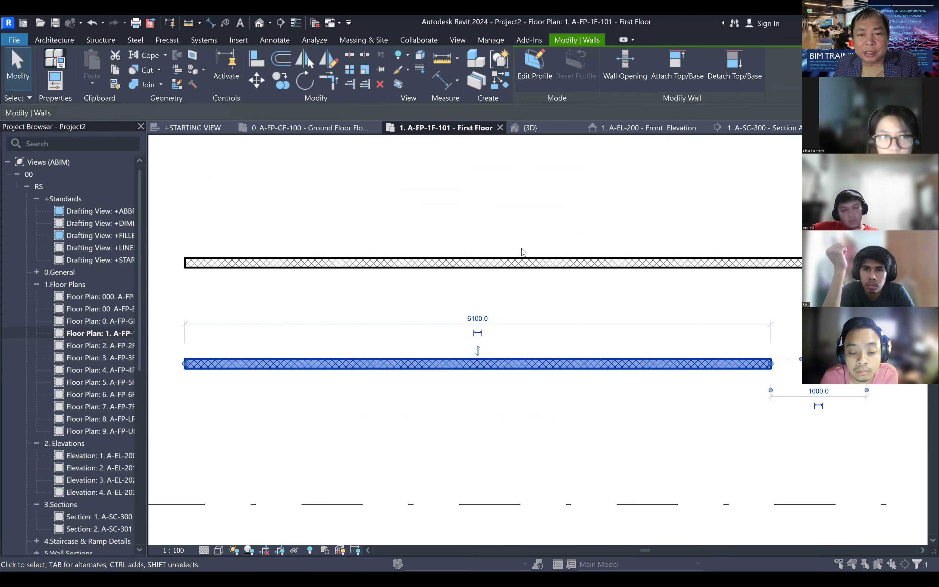
pyautogui.click(525, 184)
pyautogui.click(497, 191)
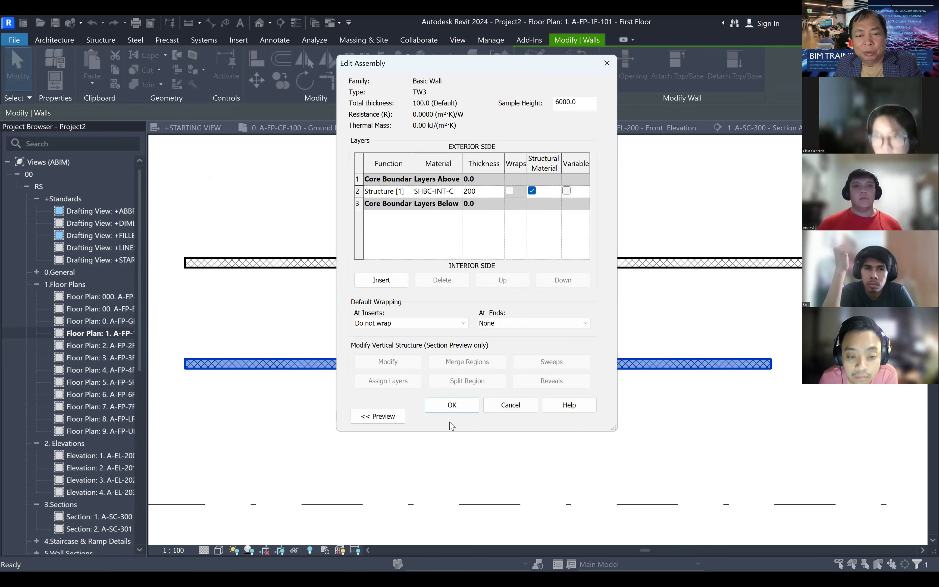
pyautogui.click(451, 406)
pyautogui.click(469, 420)
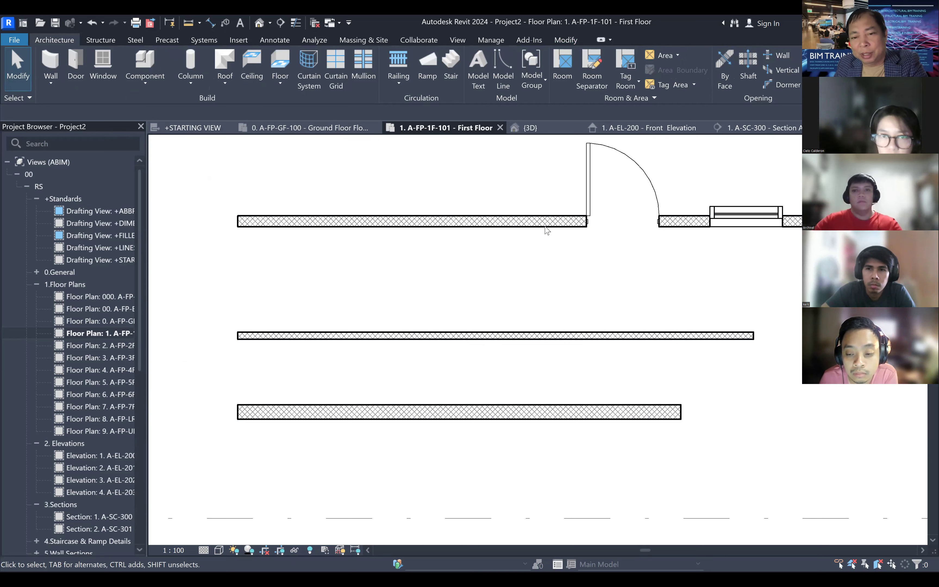
# - Tag the upper TW1 wall by category, attaching the tag to the wall portion left of the first door
pyautogui.scroll(-2, 551, 245)
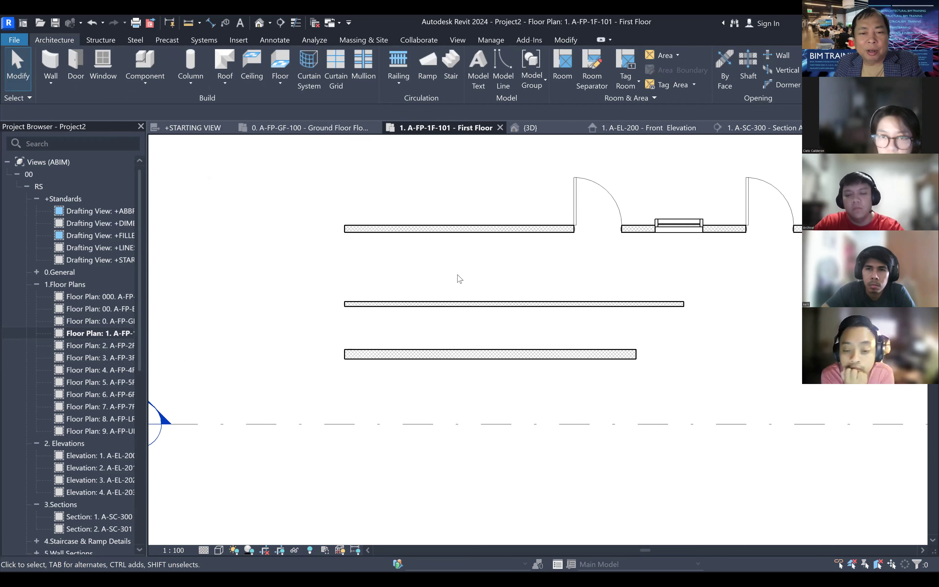
pyautogui.scroll(1, 459, 278)
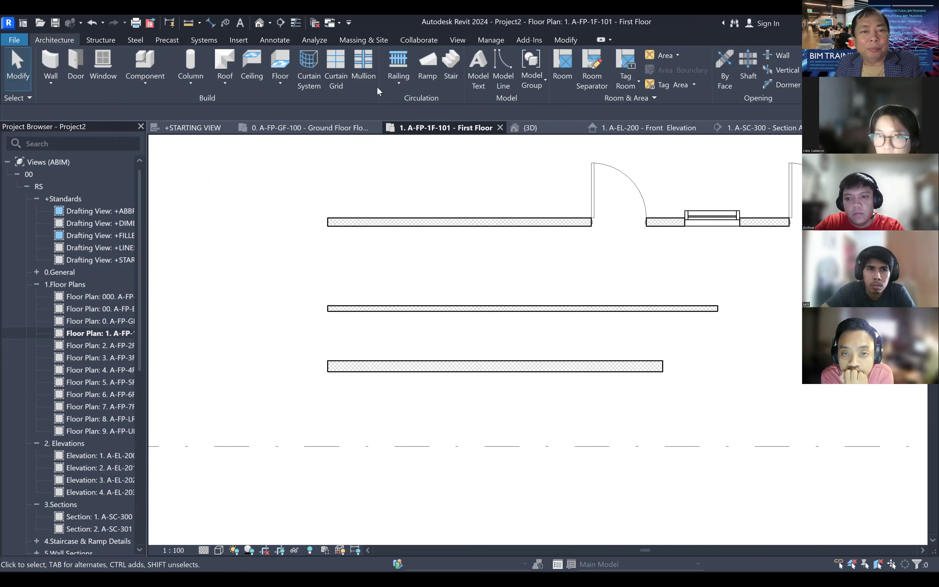
pyautogui.click(275, 40)
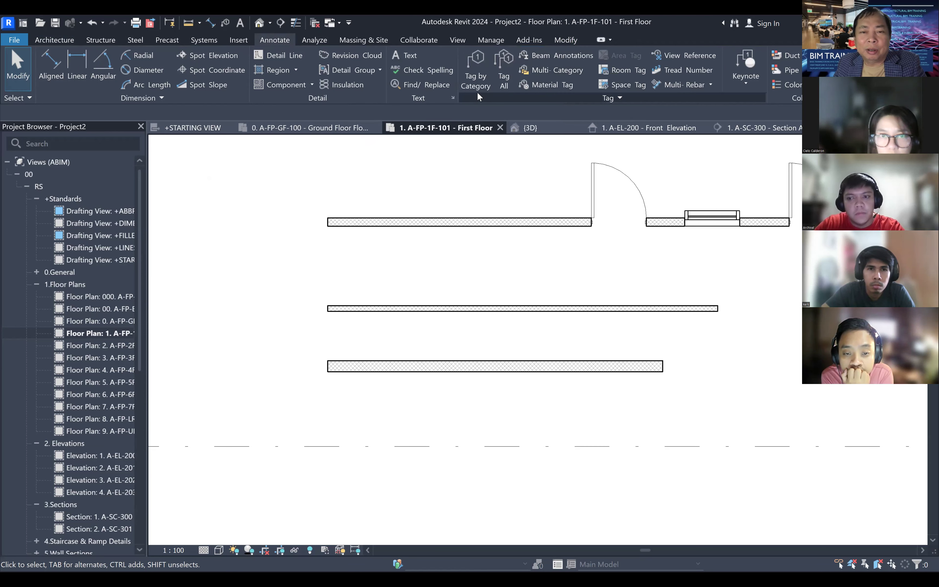
pyautogui.click(477, 77)
pyautogui.scroll(-1, 467, 231)
pyautogui.scroll(1, 434, 251)
pyautogui.scroll(-1, 434, 231)
pyautogui.click(436, 228)
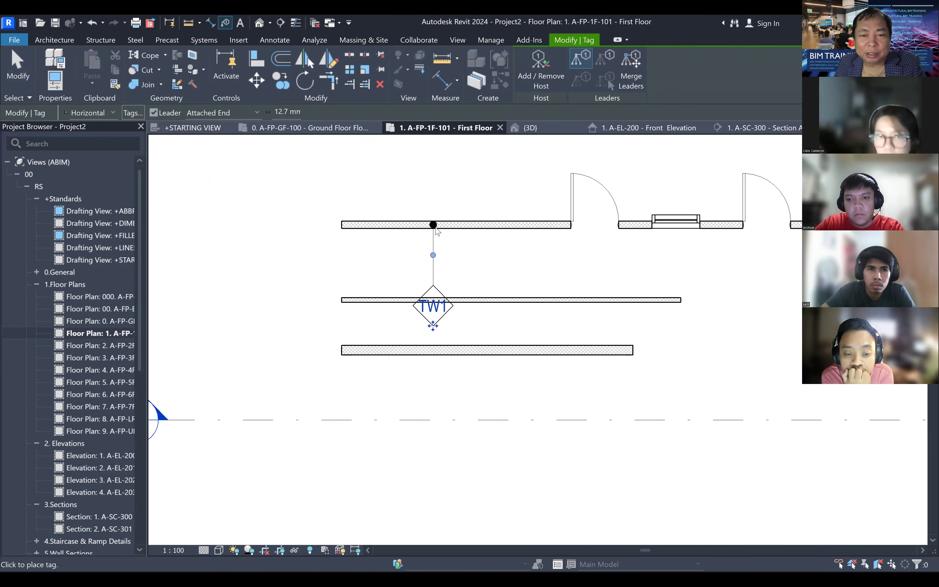
pyautogui.press('Escape')
pyautogui.press('Escape')
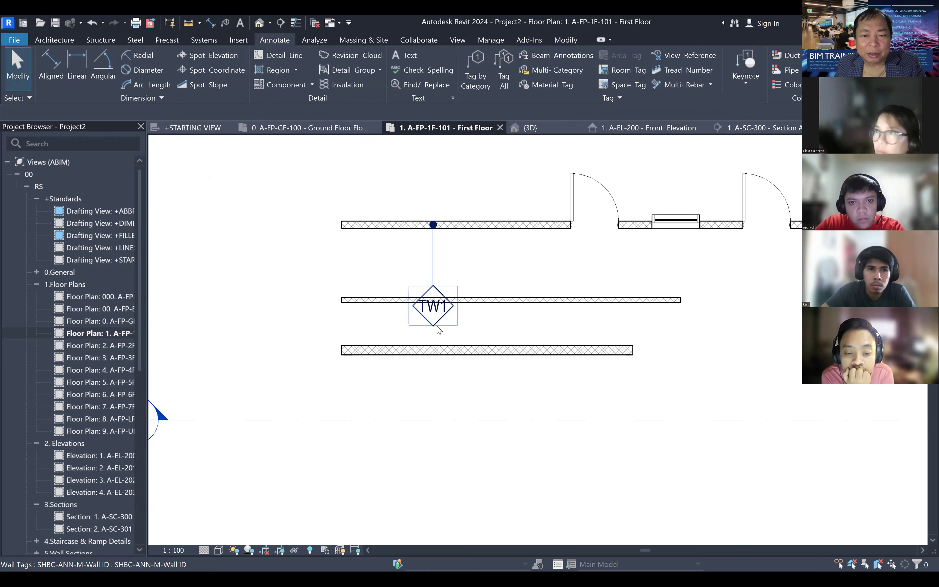
# - Move the TW1 tag head from below its wall to just above it
pyautogui.click(434, 327)
pyautogui.moveTo(435, 331); pyautogui.dragTo(449, 178)
pyautogui.press('Escape')
pyautogui.scroll(1, 436, 134)
pyautogui.scroll(1, 443, 181)
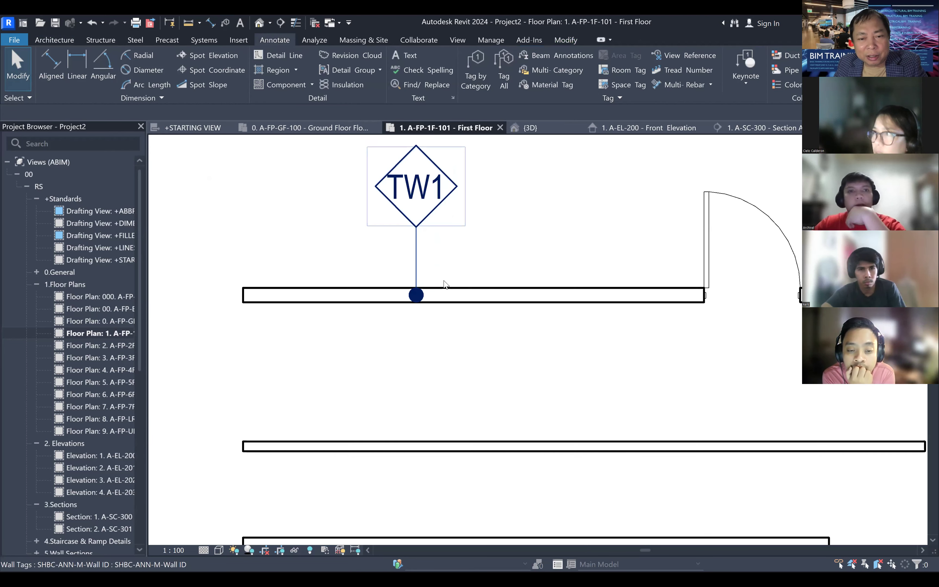
# - Tag the middle TW2 wall by category near its midpoint
pyautogui.scroll(-1, 446, 291)
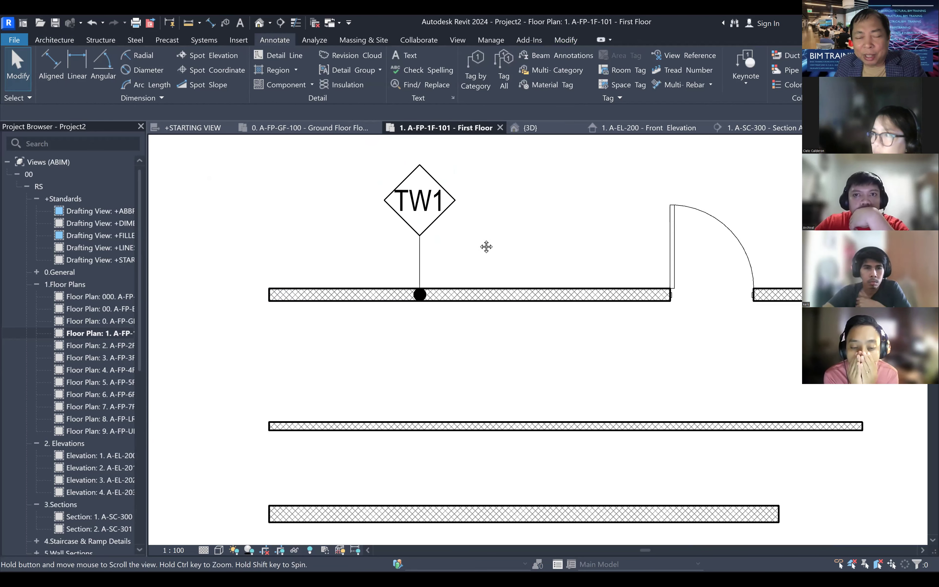
pyautogui.moveTo(486, 247); pyautogui.dragTo(460, 281, button='middle')
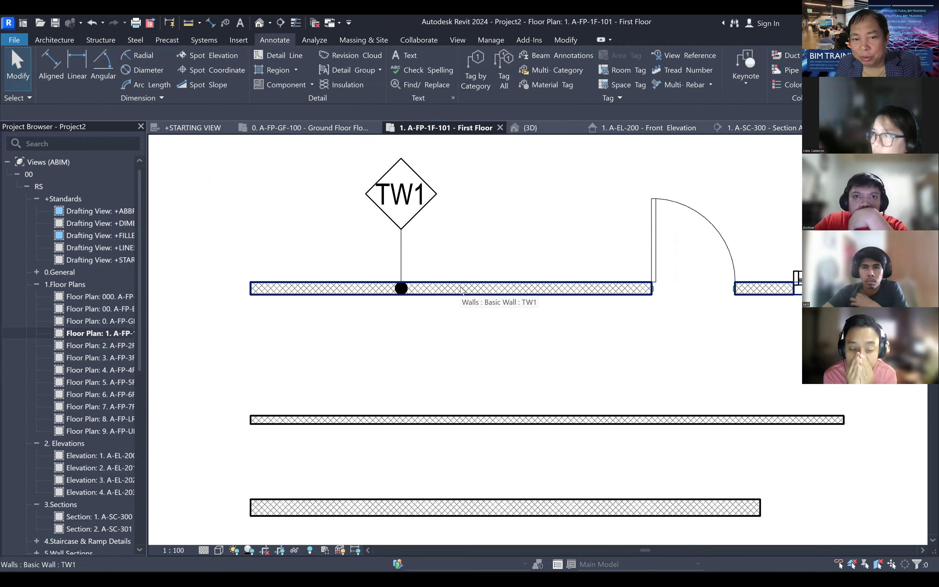
pyautogui.moveTo(510, 275); pyautogui.dragTo(489, 259, button='middle')
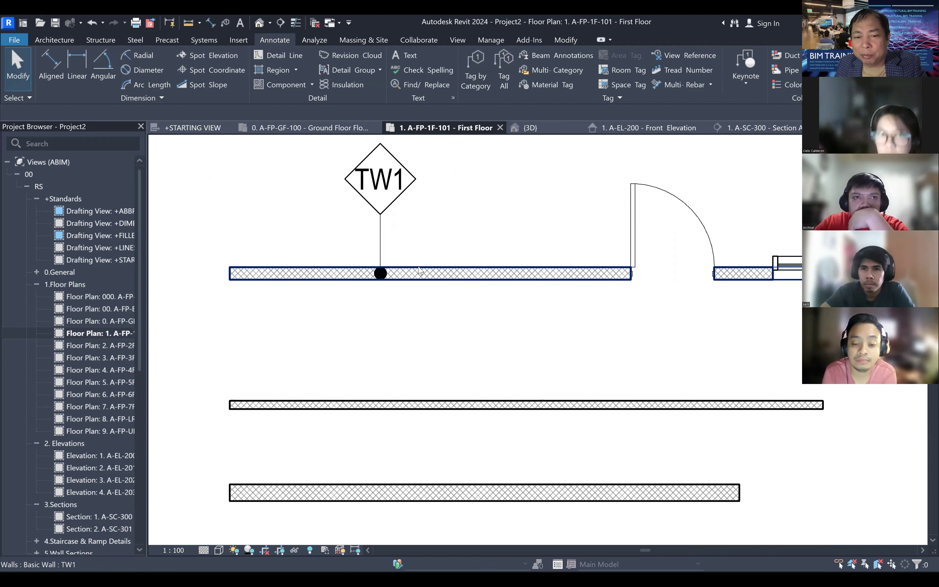
pyautogui.scroll(-2, 509, 274)
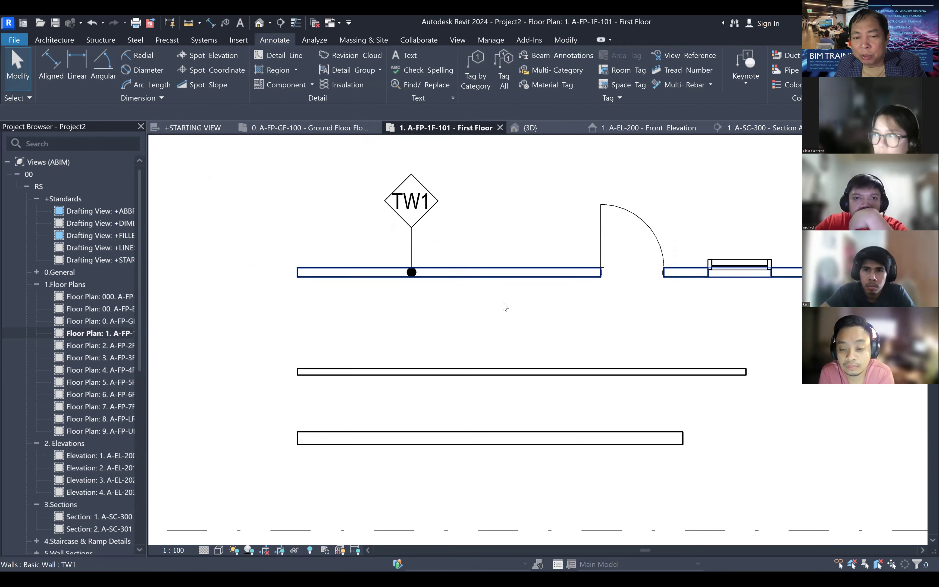
pyautogui.moveTo(481, 335); pyautogui.dragTo(497, 303, button='middle')
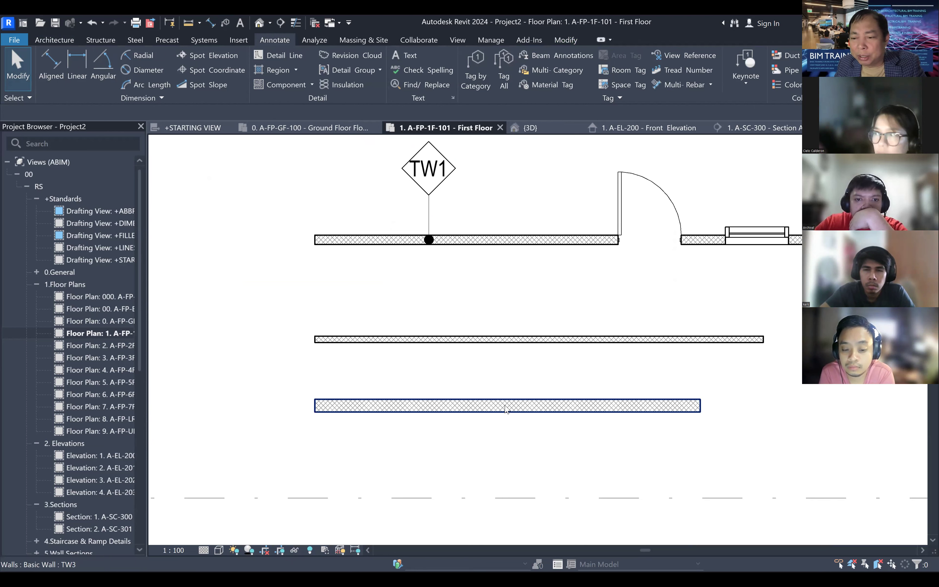
pyautogui.press('t')
pyautogui.press('g')
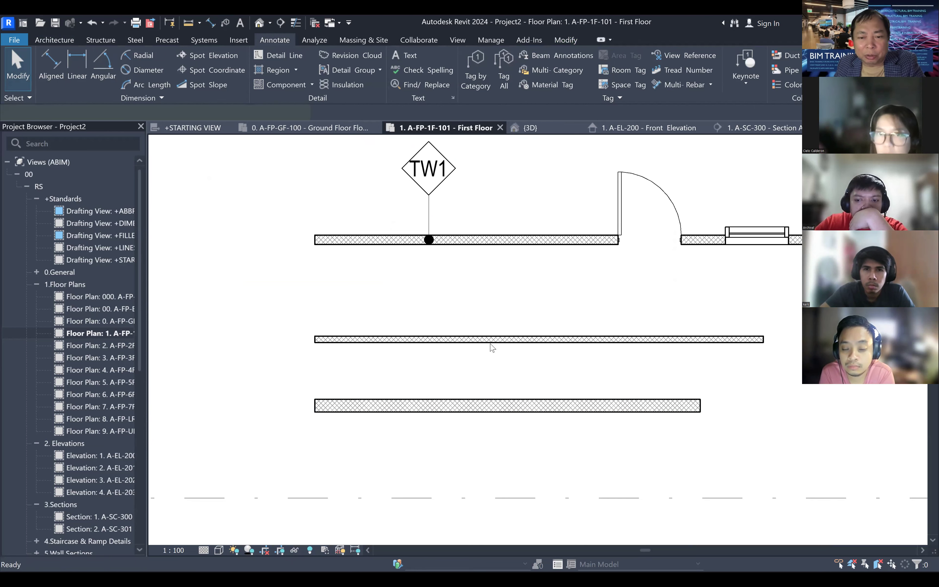
pyautogui.click(496, 339)
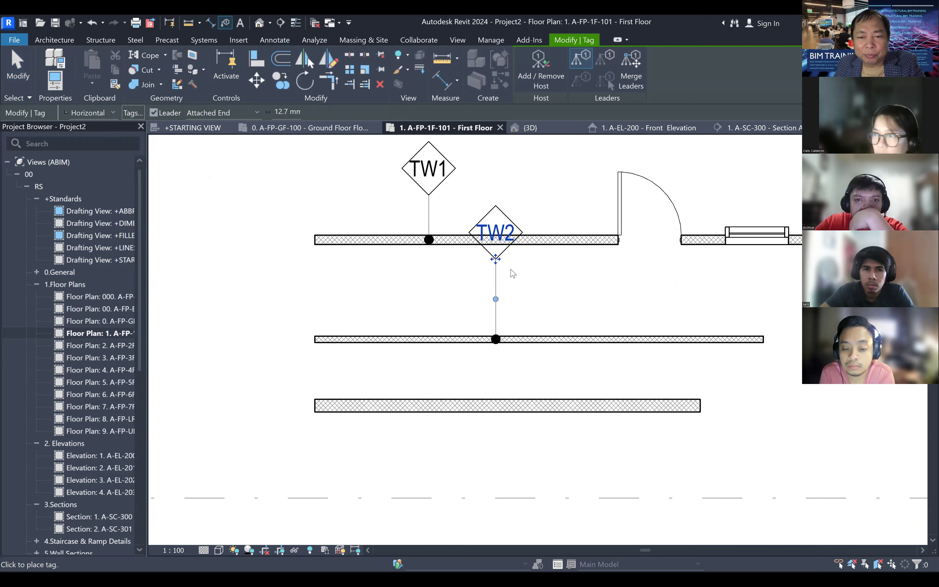
pyautogui.scroll(1, 501, 286)
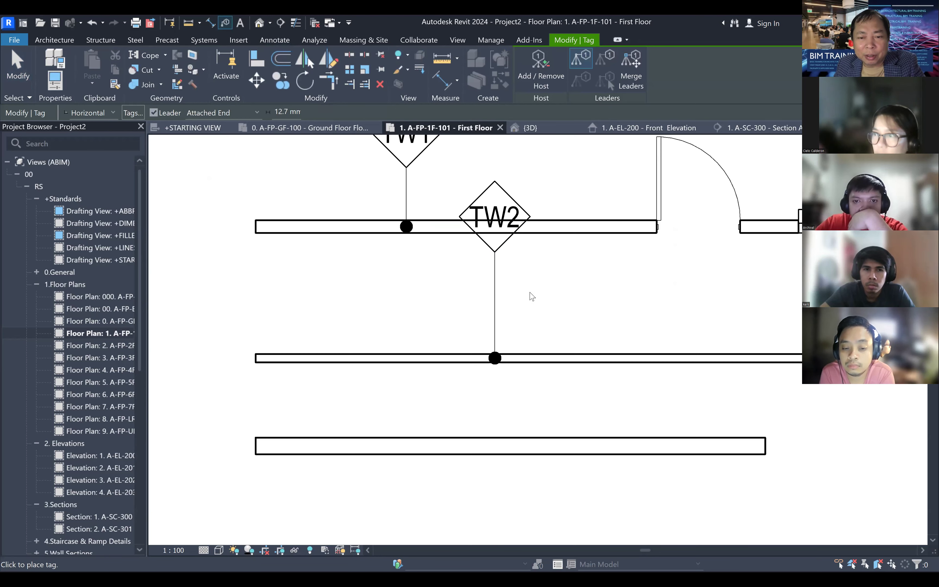
pyautogui.press('Escape')
# - Move the TW2 tag and its leader to just above the left end of the middle wall
pyautogui.click(495, 254)
pyautogui.moveTo(494, 252)
pyautogui.keyDown('ctrl'); pyautogui.mouseDown()
pyautogui.moveTo(210, 283)
pyautogui.moveTo(303, 287)
pyautogui.moveTo(304, 323)
pyautogui.mouseUp(); pyautogui.keyUp('ctrl')
pyautogui.click(350, 318)
pyautogui.click(303, 288)
pyautogui.click(385, 398)
pyautogui.scroll(-2, 386, 398)
pyautogui.press('t')
pyautogui.press('g')
pyautogui.press('Escape')
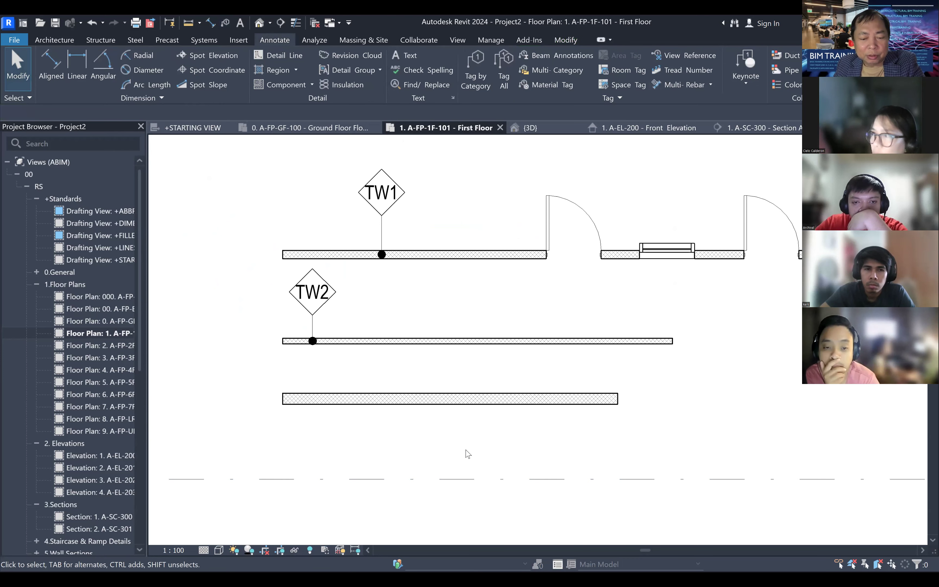
# - Tag the lowest TW3 wall by category, right of its midpoint
pyautogui.press('t')
pyautogui.press('g')
pyautogui.click(491, 399)
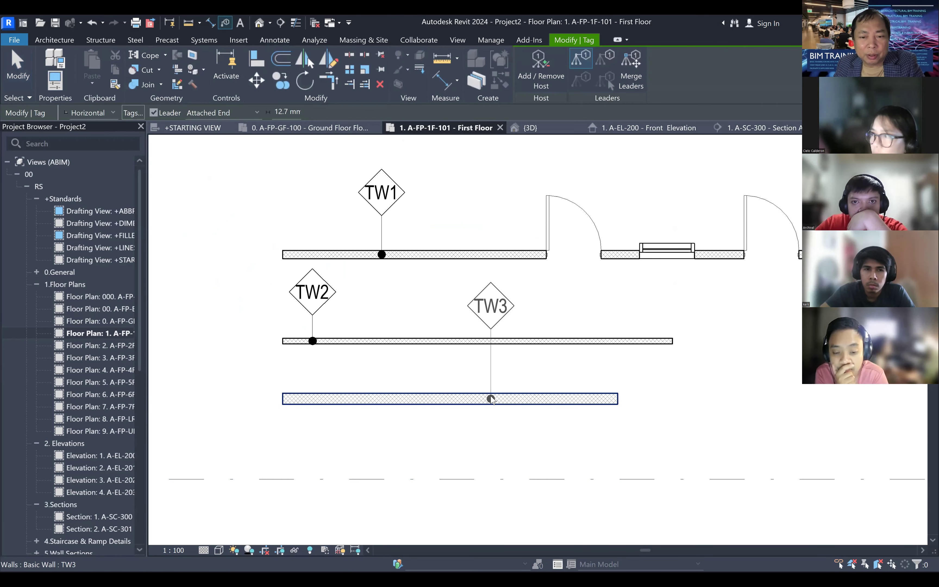
pyautogui.scroll(2, 547, 375)
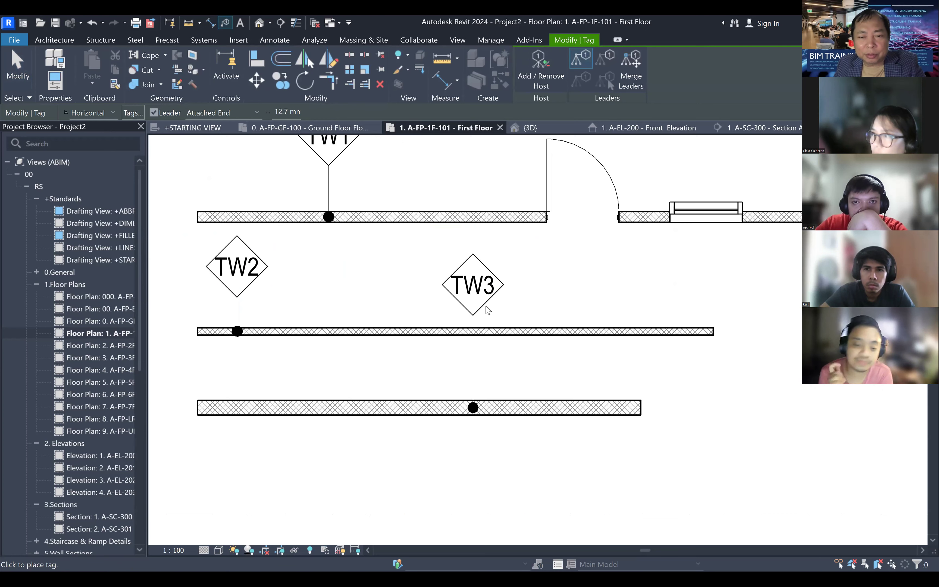
# - Examine the TW1, TW2 and TW3 tags against the three parallel walls in the floor plan
pyautogui.scroll(-3, 525, 386)
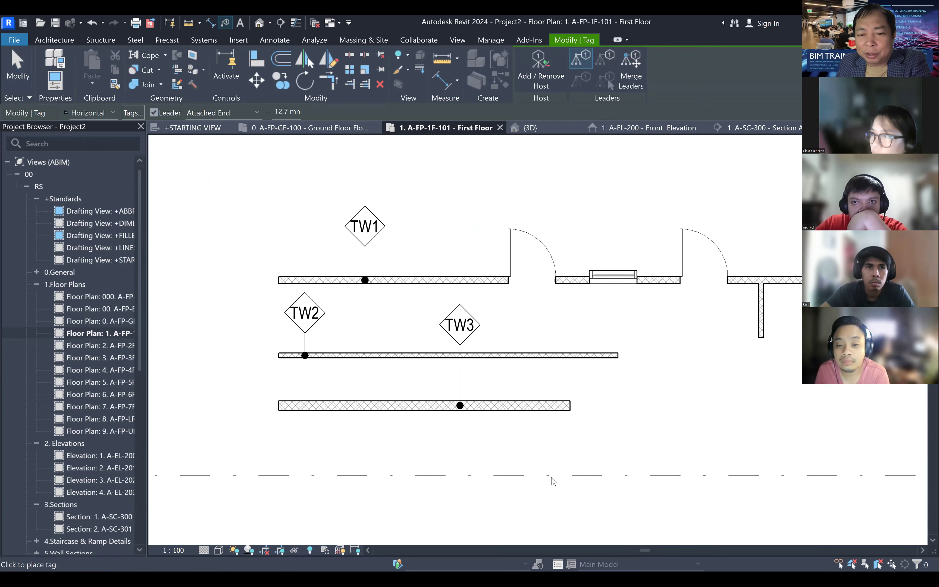
pyautogui.scroll(2, 549, 411)
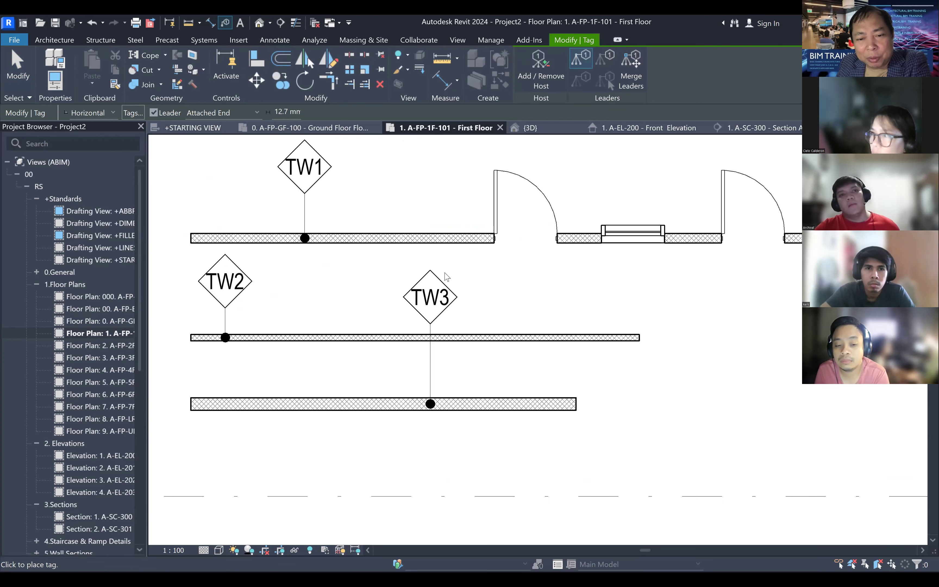
pyautogui.scroll(-1, 439, 358)
pyautogui.moveTo(550, 363); pyautogui.dragTo(496, 297, button='middle')
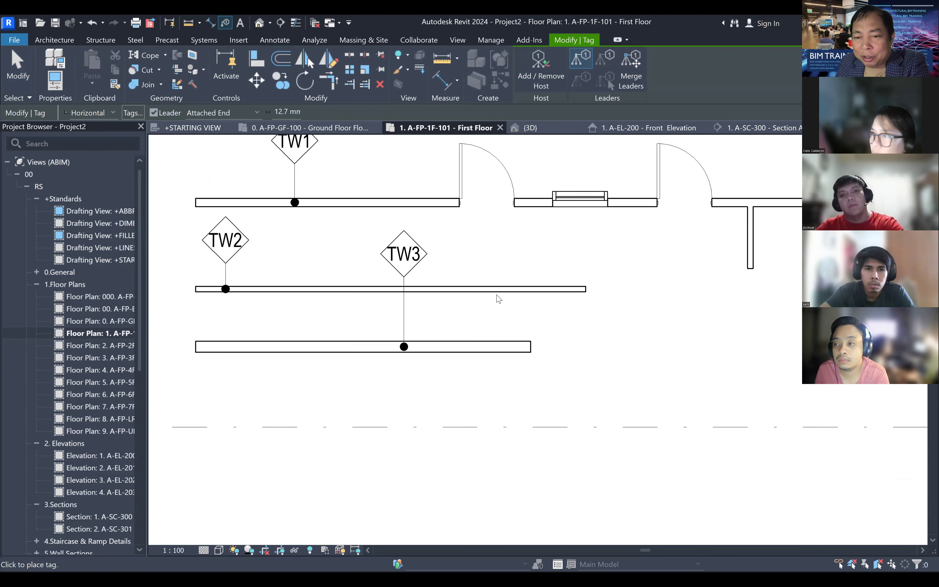
pyautogui.scroll(-2, 497, 298)
pyautogui.scroll(-1, 605, 361)
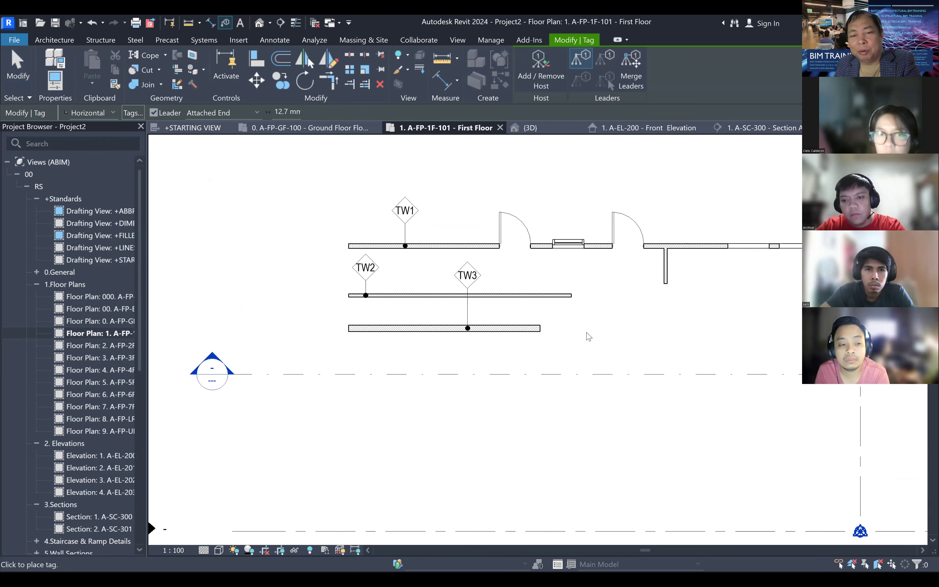
pyautogui.scroll(1, 624, 327)
pyautogui.moveTo(625, 327); pyautogui.dragTo(526, 334, button='middle')
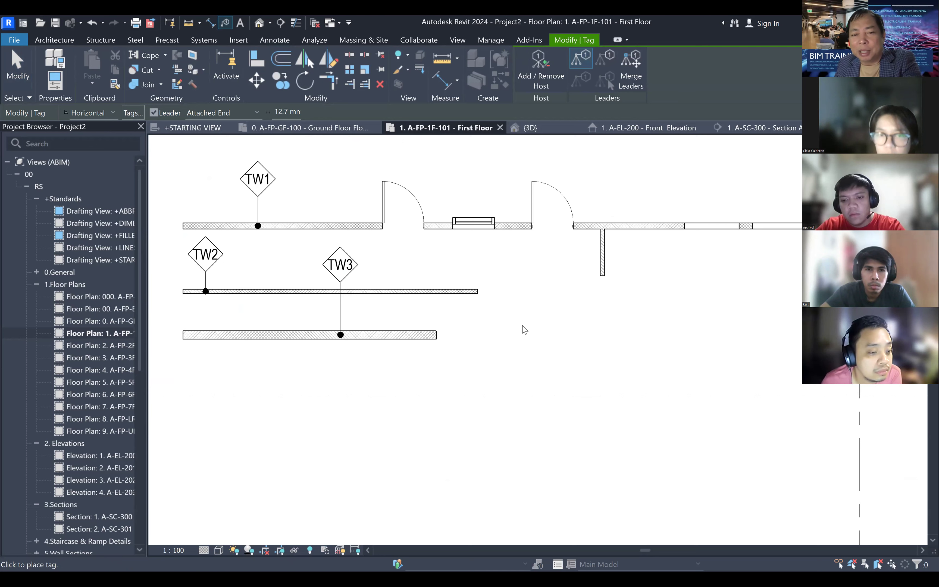
pyautogui.scroll(-2, 534, 329)
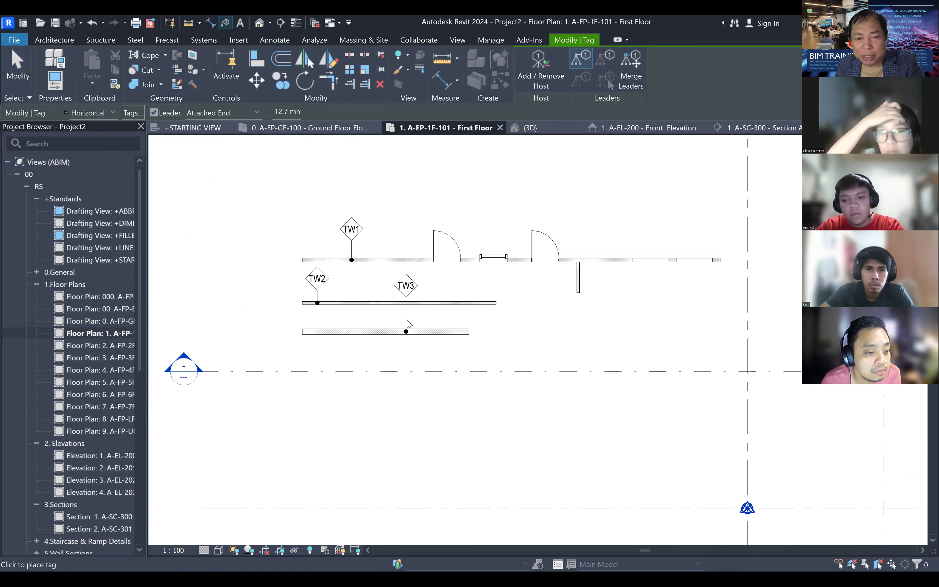
pyautogui.scroll(2, 328, 256)
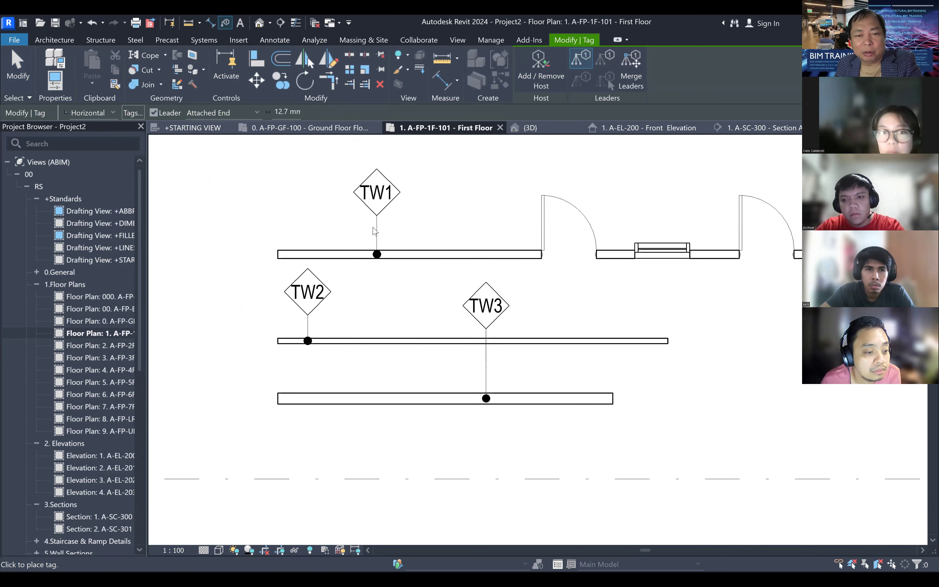
# - Delete the TW1, TW3 and TW2 wall tags from the floor plan
pyautogui.press('Escape')
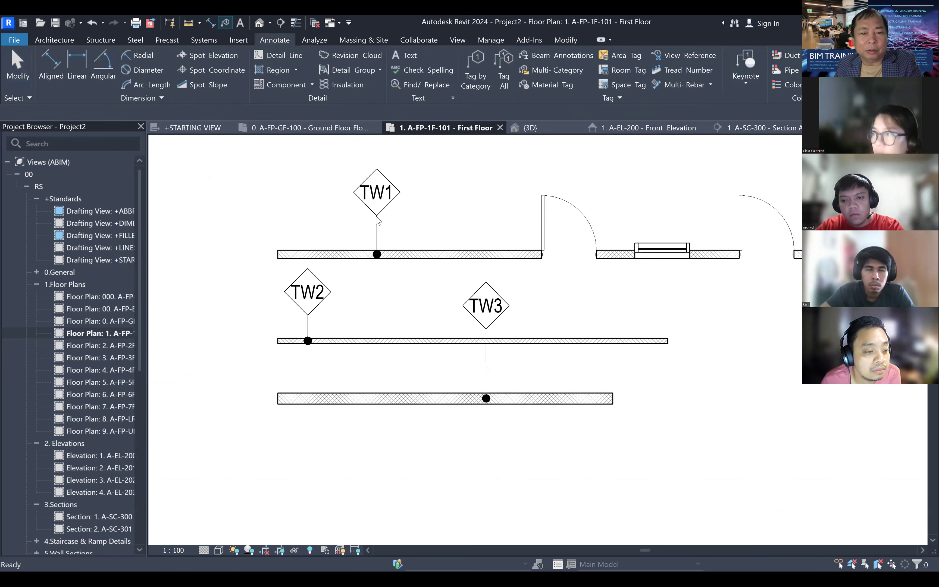
pyautogui.click(377, 220)
pyautogui.press('Delete')
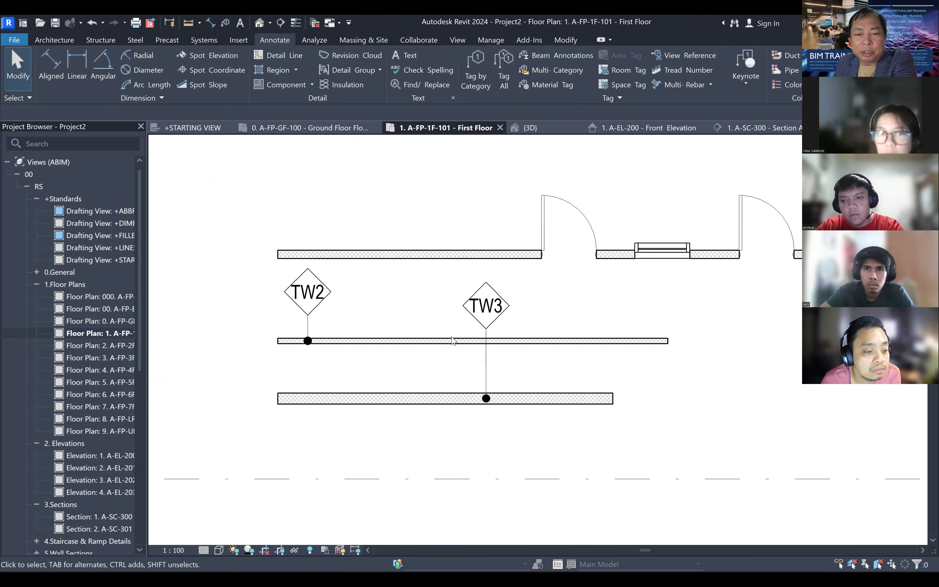
pyautogui.click(487, 384)
pyautogui.press('Delete')
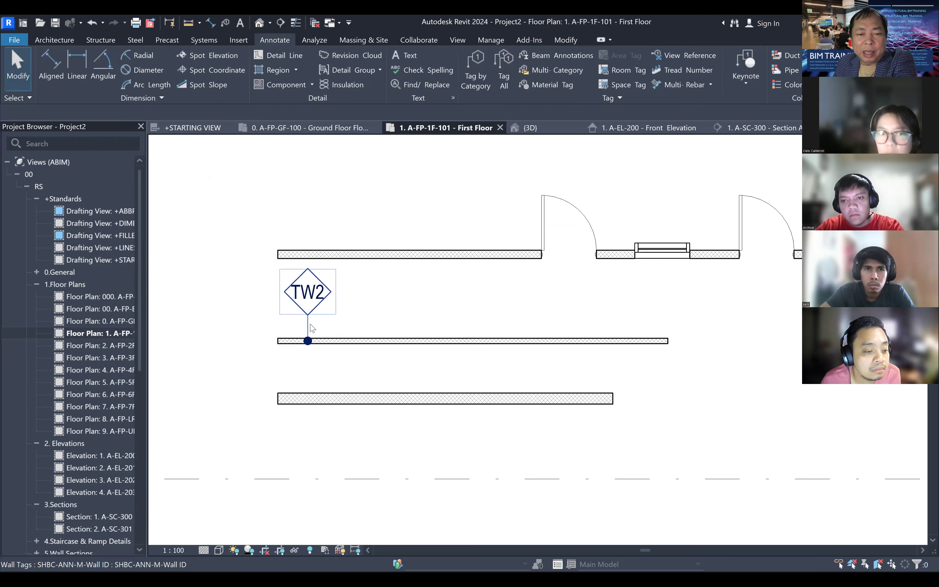
pyautogui.click(378, 305)
pyautogui.press('Delete')
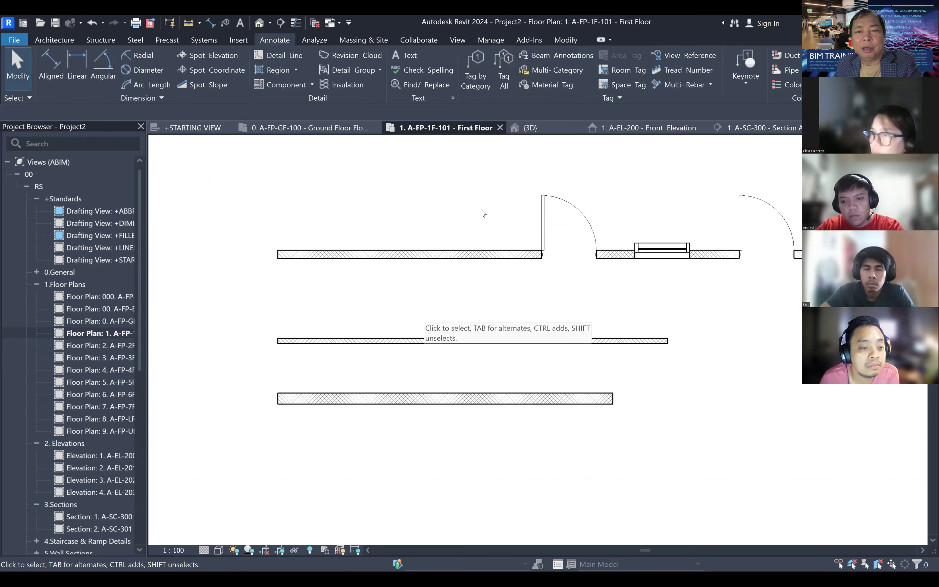
# - Tag all untagged walls in the current view with horizontal SHBC-ANN-M-Wall ID tags without leaders
pyautogui.click(507, 76)
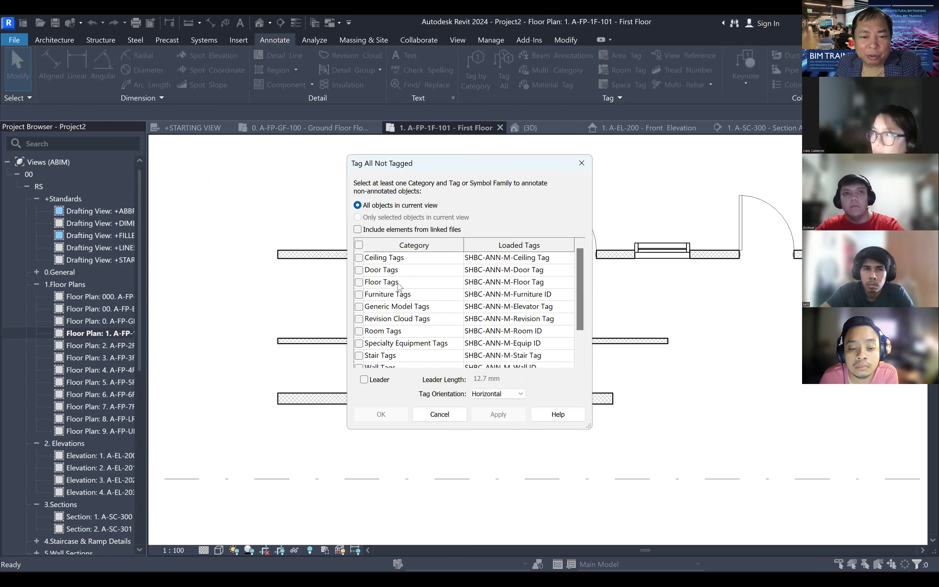
pyautogui.scroll(-1, 398, 286)
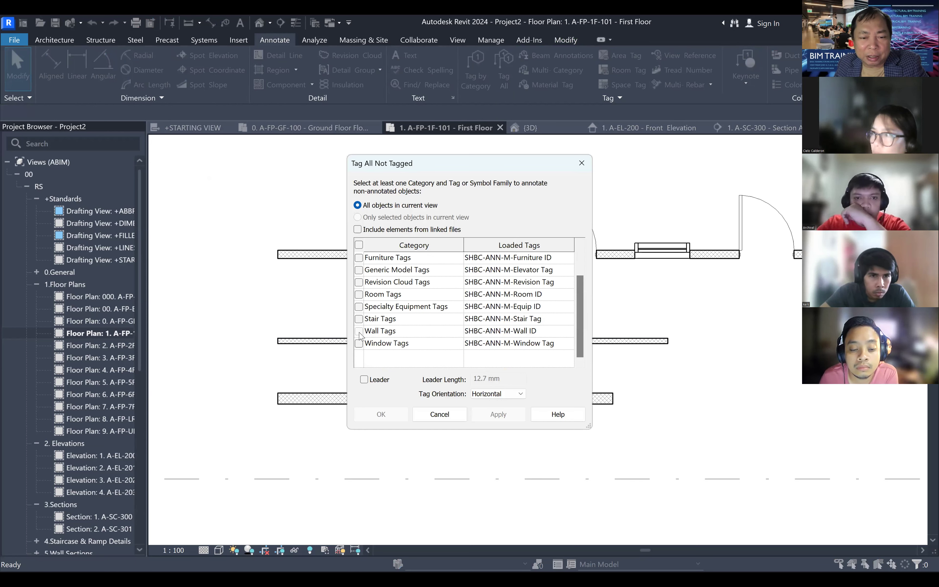
pyautogui.click(494, 413)
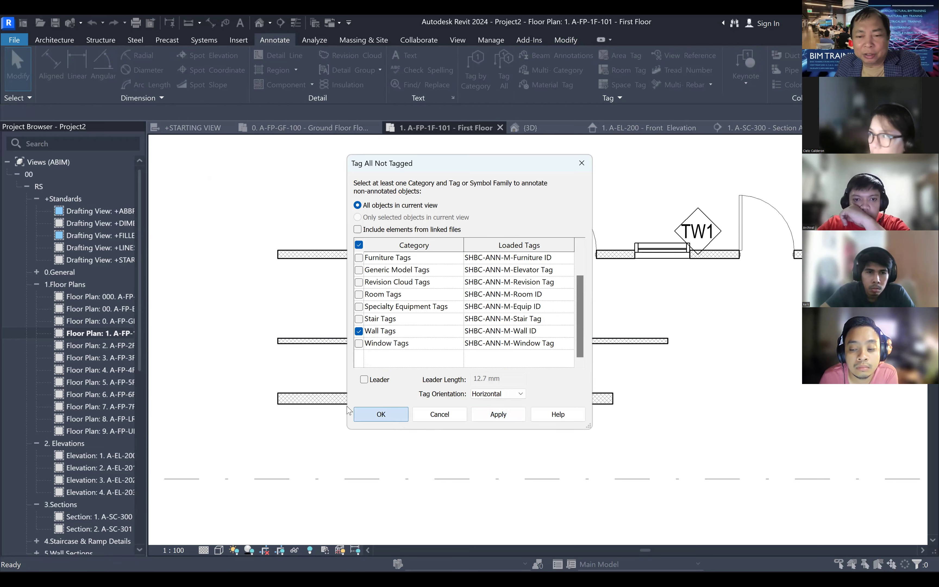
pyautogui.click(380, 414)
pyautogui.scroll(-1, 335, 399)
pyautogui.moveTo(677, 371); pyautogui.dragTo(550, 360, button='middle')
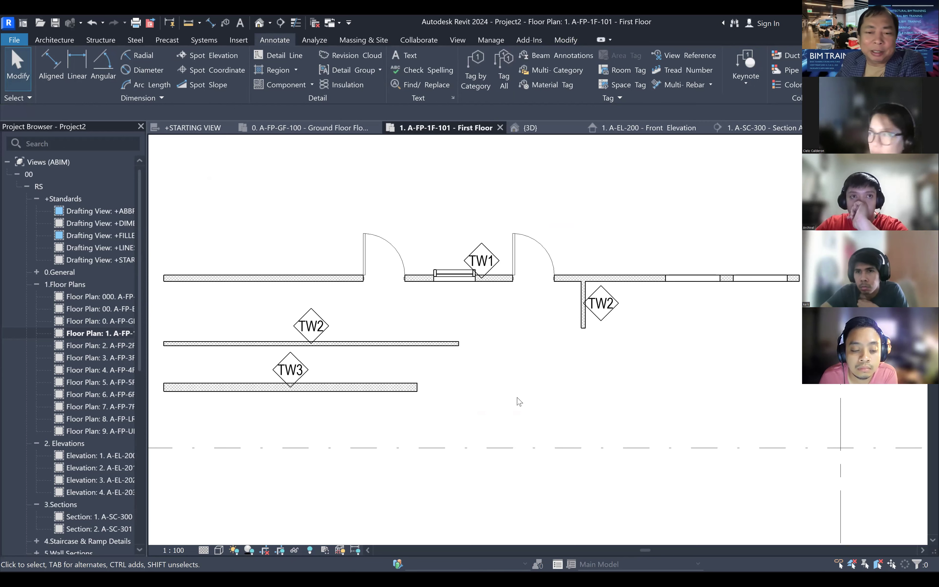
# - Select all wall tag instances visible in the view and turn on their leaders with attached ends
pyautogui.click(311, 326)
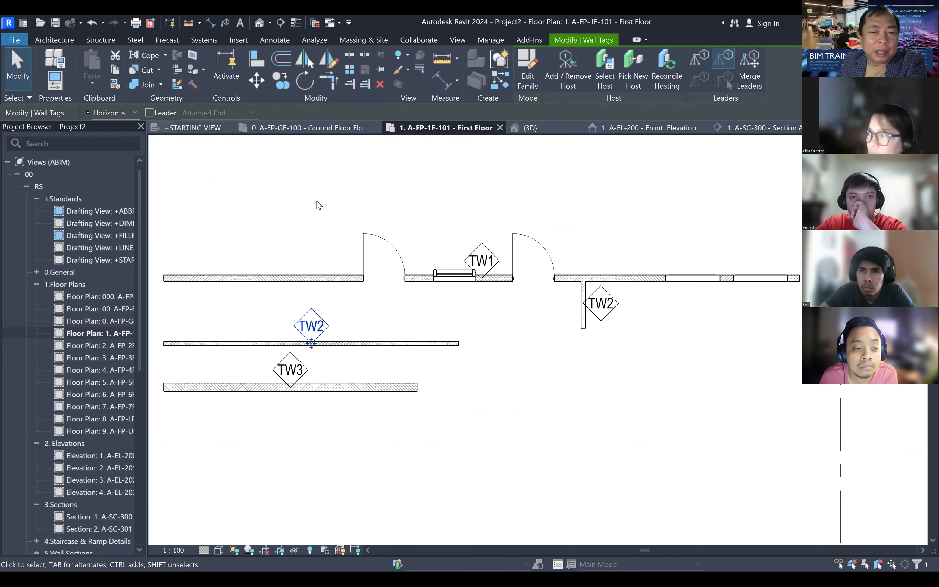
pyautogui.click(456, 226)
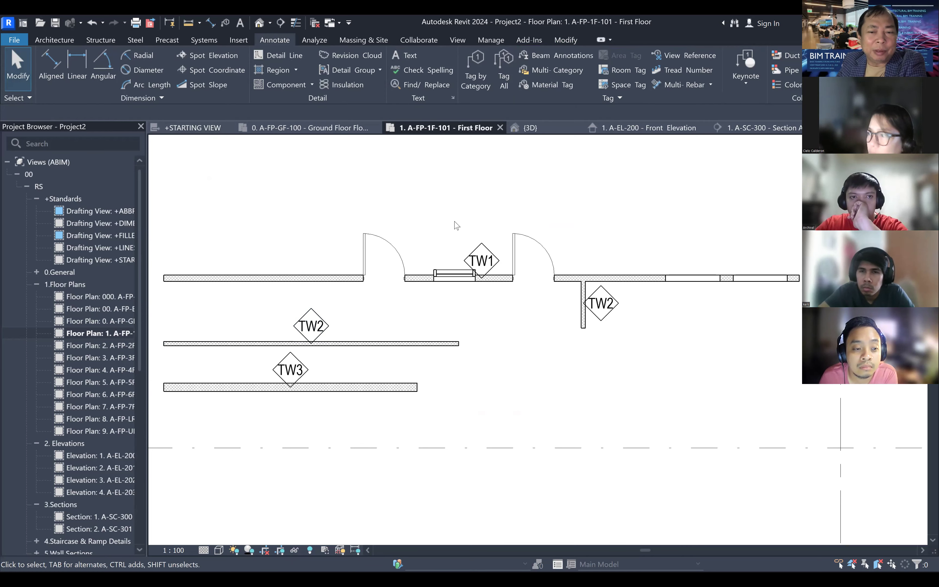
pyautogui.rightClick(494, 262)
pyautogui.moveTo(550, 401)
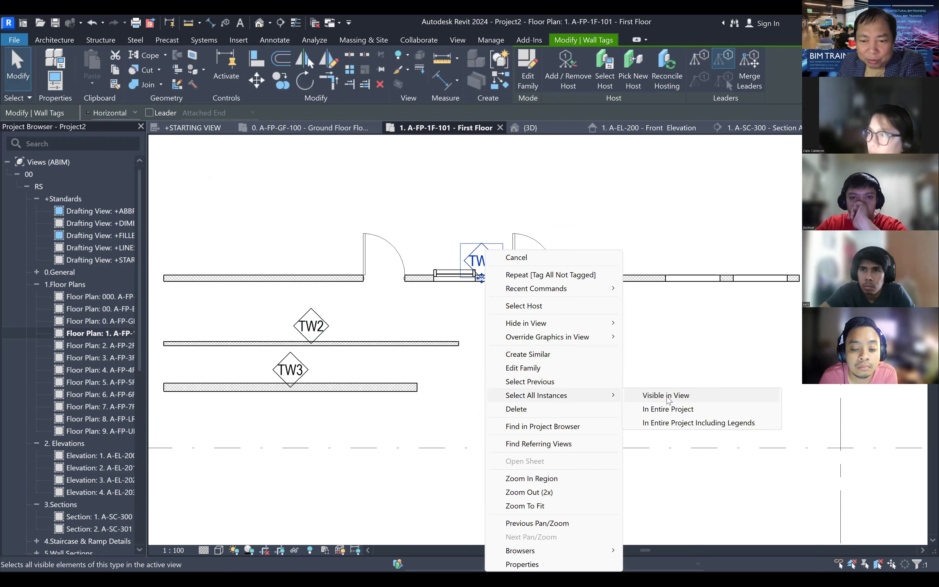
pyautogui.click(667, 396)
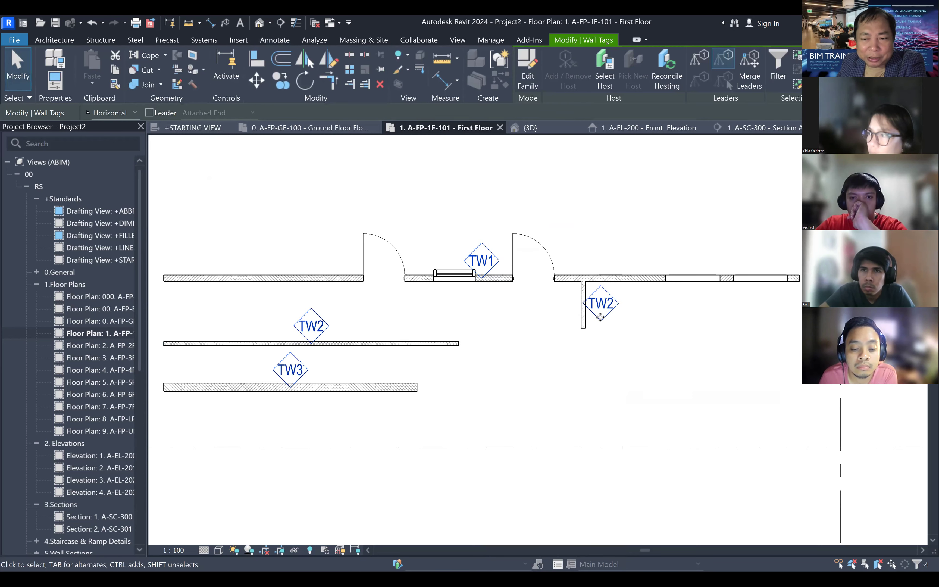
pyautogui.click(149, 113)
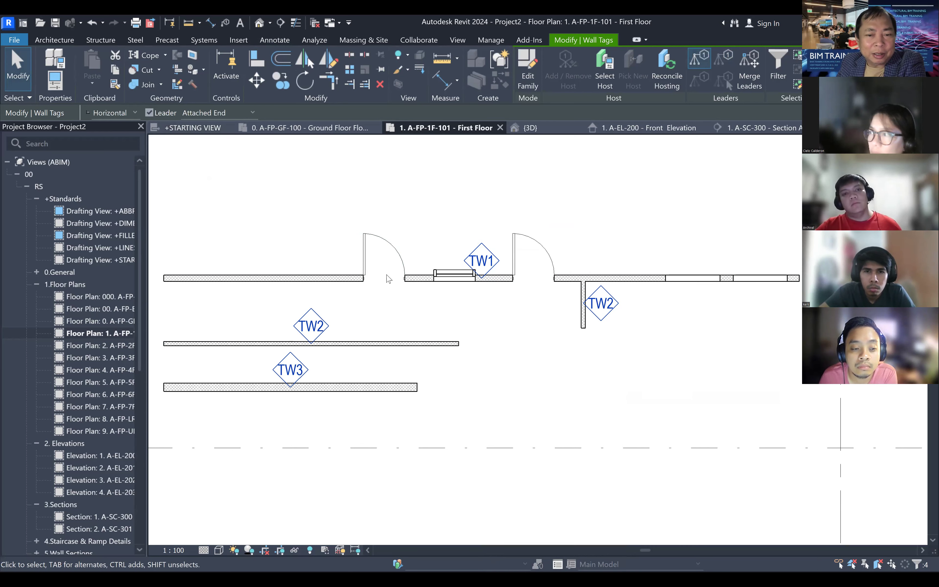
pyautogui.scroll(-1, 417, 288)
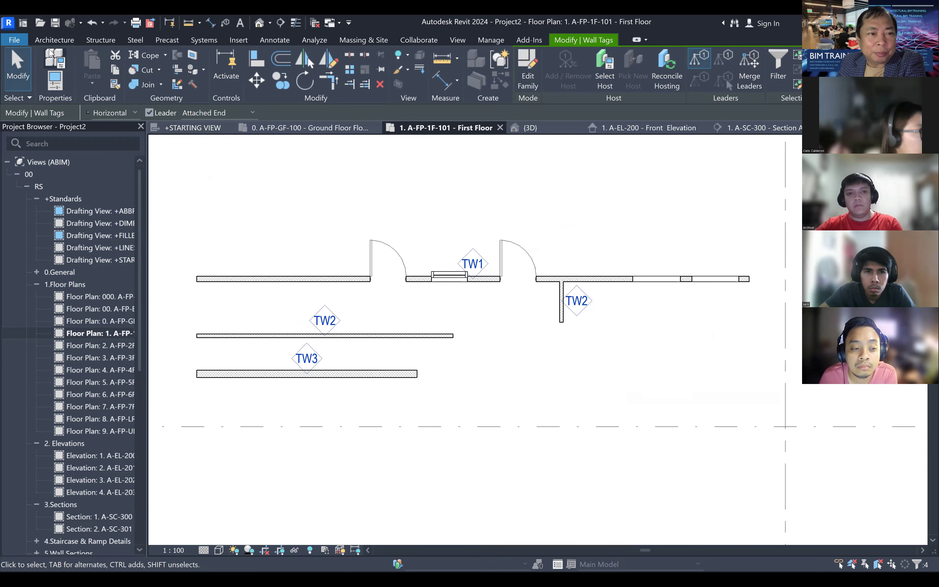
# - Set the Leader Arrowhead of the SHBC-ANN-M-Wall ID tag type to SSH-ANN-M-Arrow Filled
pyautogui.click(56, 58)
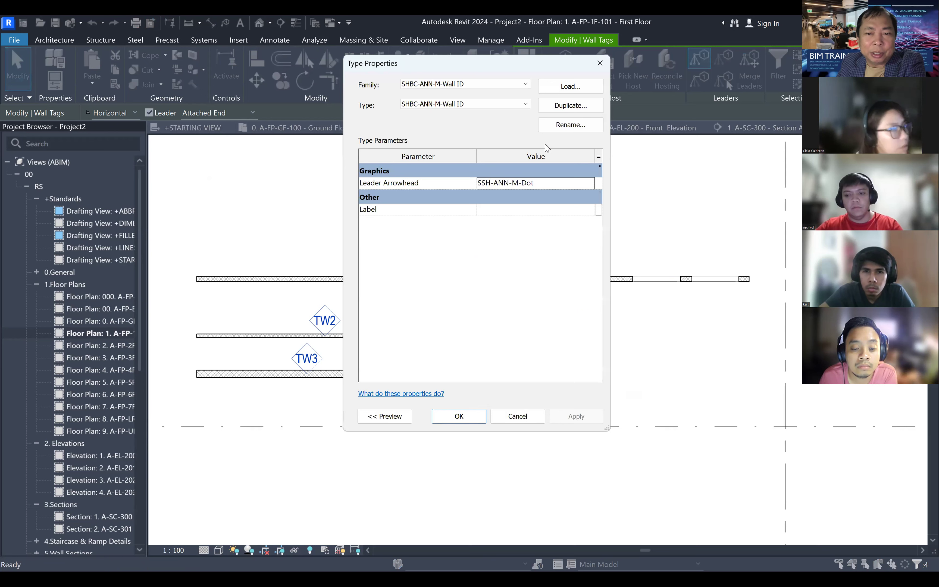
pyautogui.click(592, 184)
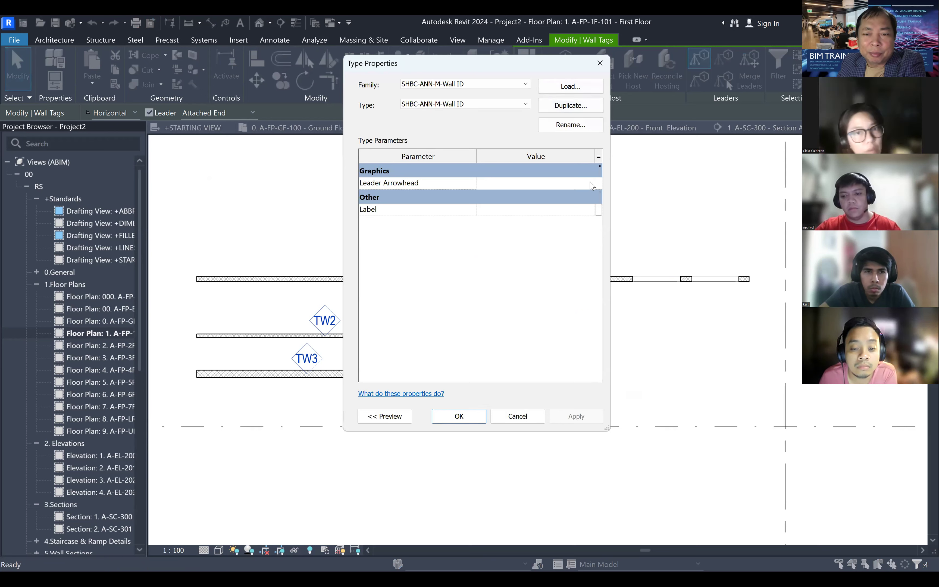
pyautogui.click(591, 183)
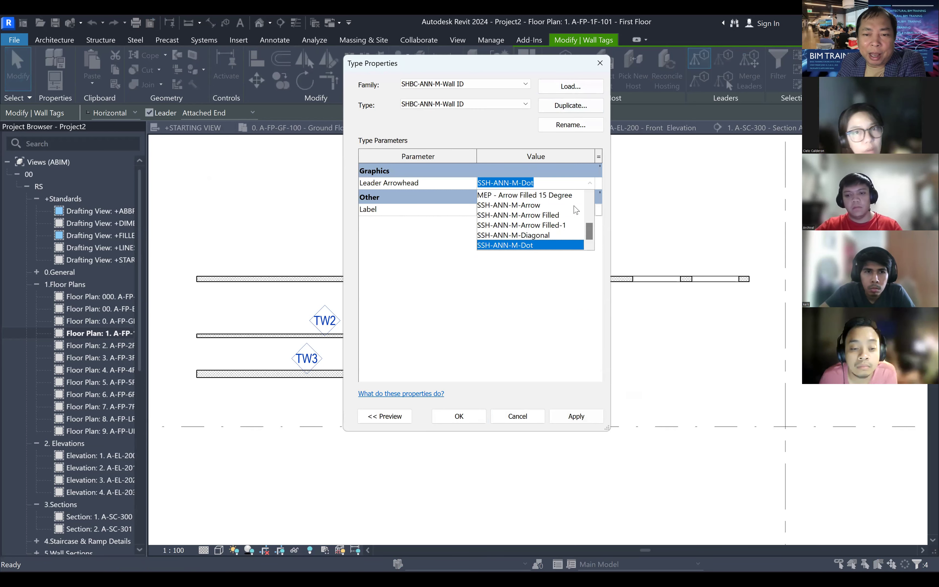
pyautogui.click(548, 216)
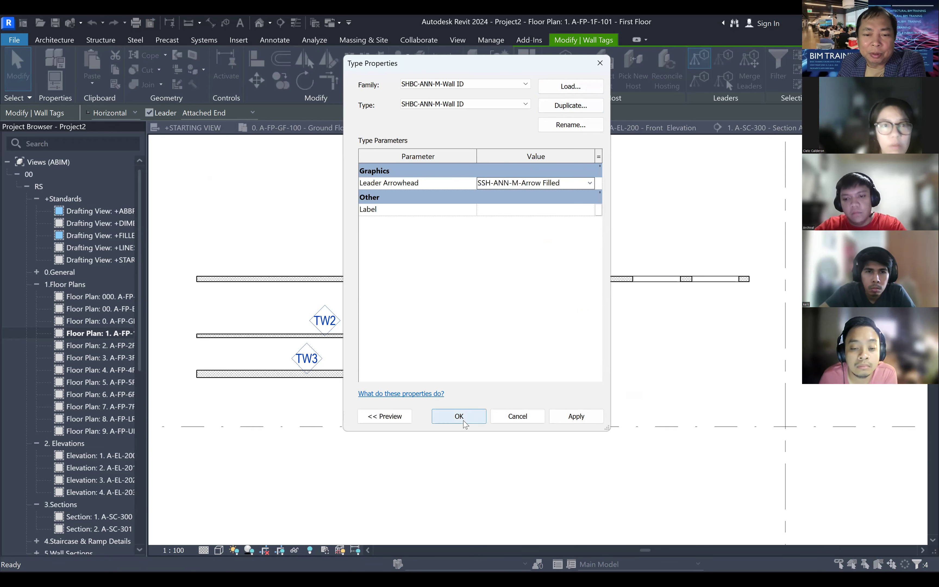
pyautogui.click(459, 416)
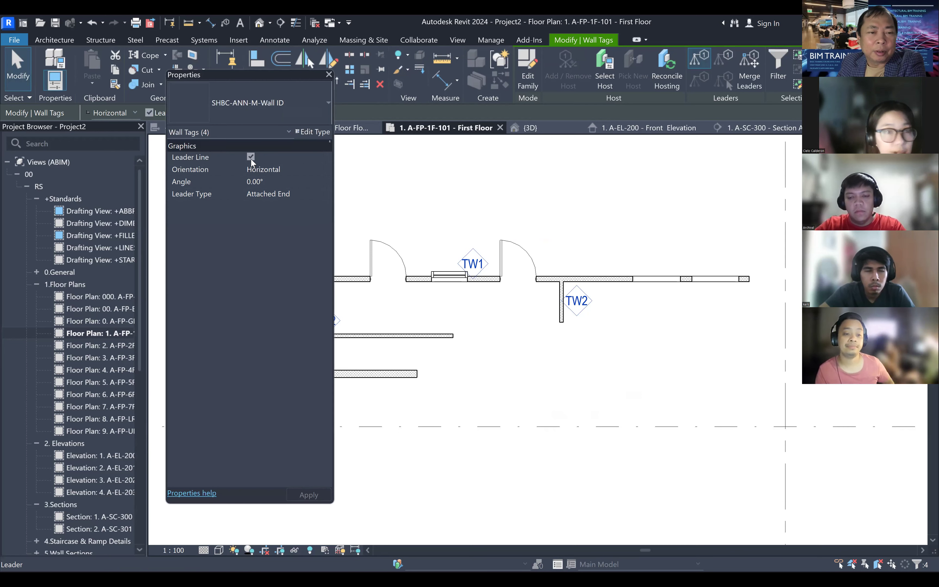
pyautogui.click(251, 157)
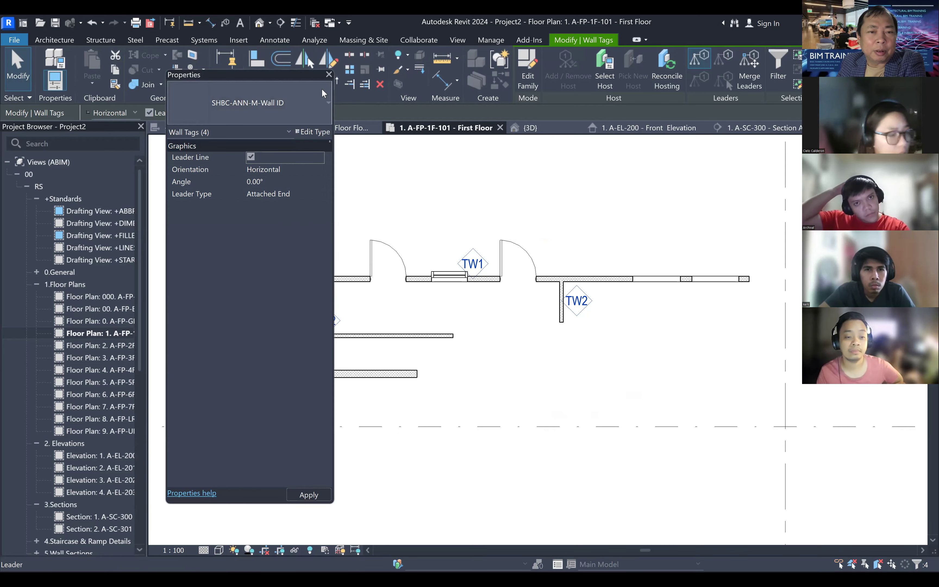
# - Move the middle wall's TW2 tag above the upper wall and raise the lower wall's TW3 tag to the upper wall, keeping their leaders vertical
pyautogui.click(326, 323)
pyautogui.moveTo(326, 332); pyautogui.dragTo(329, 252)
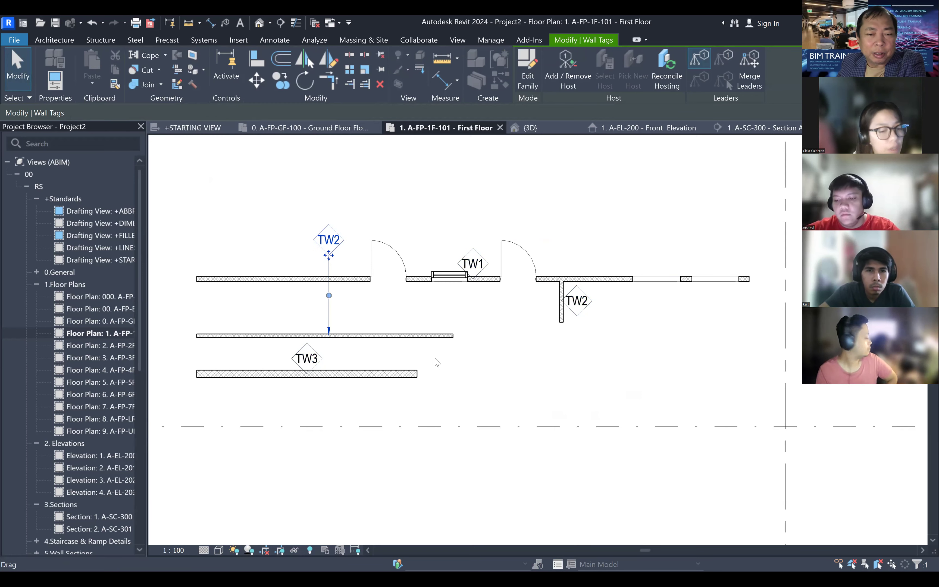
pyautogui.click(546, 394)
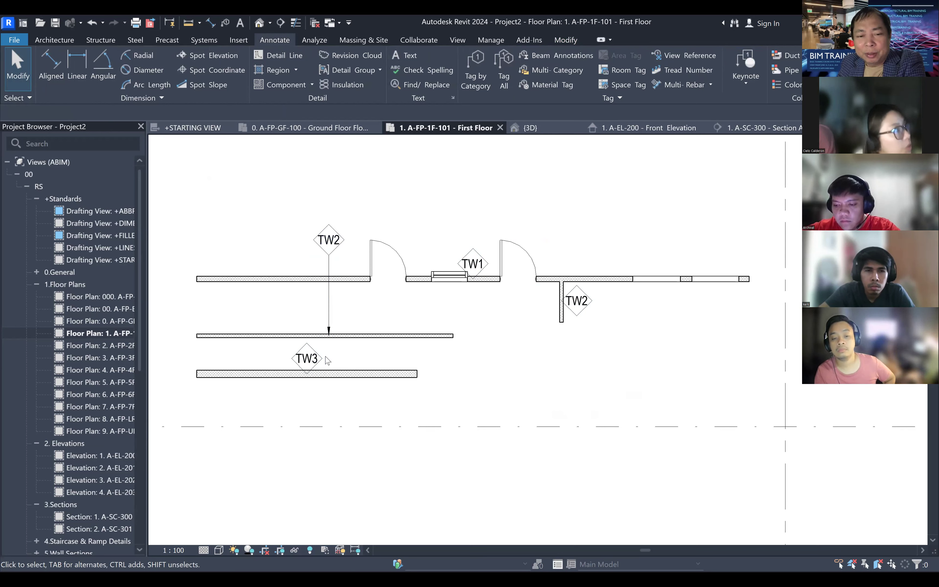
pyautogui.click(307, 378)
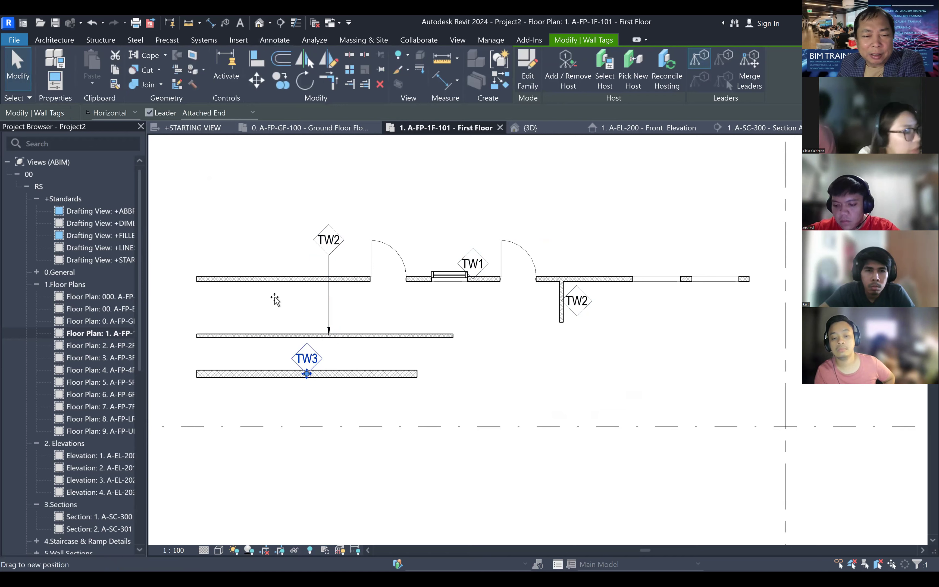
pyautogui.moveTo(275, 299); pyautogui.dragTo(274, 300)
pyautogui.scroll(2, 351, 321)
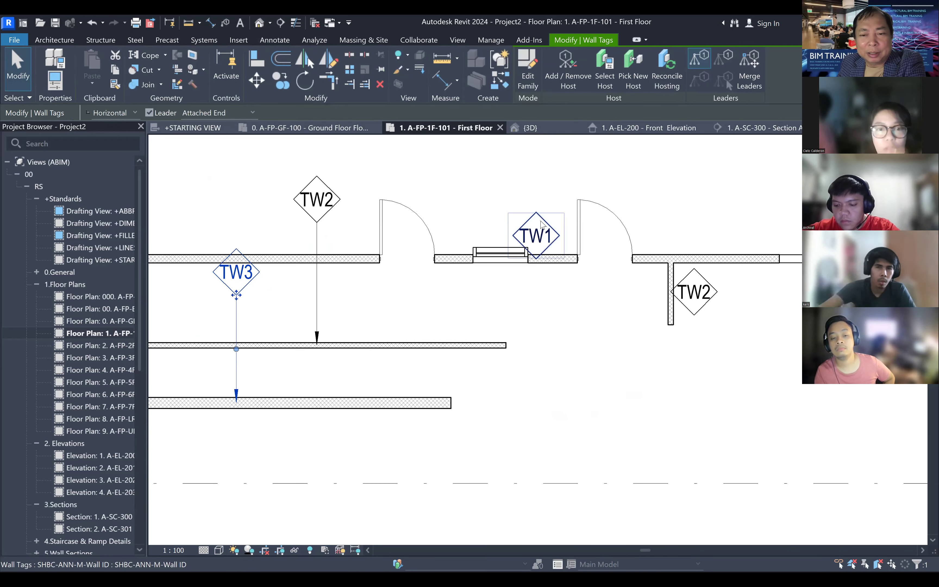
pyautogui.scroll(-2, 542, 224)
# - Move the TW1 tag straight up from the upper wall beside the window to extend its leader
pyautogui.click(538, 233)
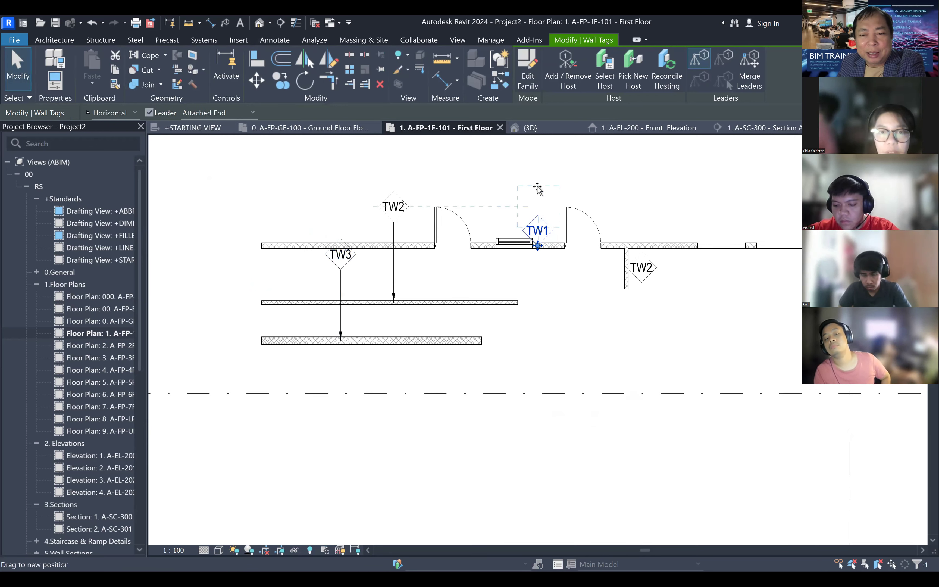
pyautogui.moveTo(537, 187); pyautogui.dragTo(537, 182)
pyautogui.click(695, 334)
pyautogui.moveTo(641, 354); pyautogui.dragTo(554, 382, button='middle')
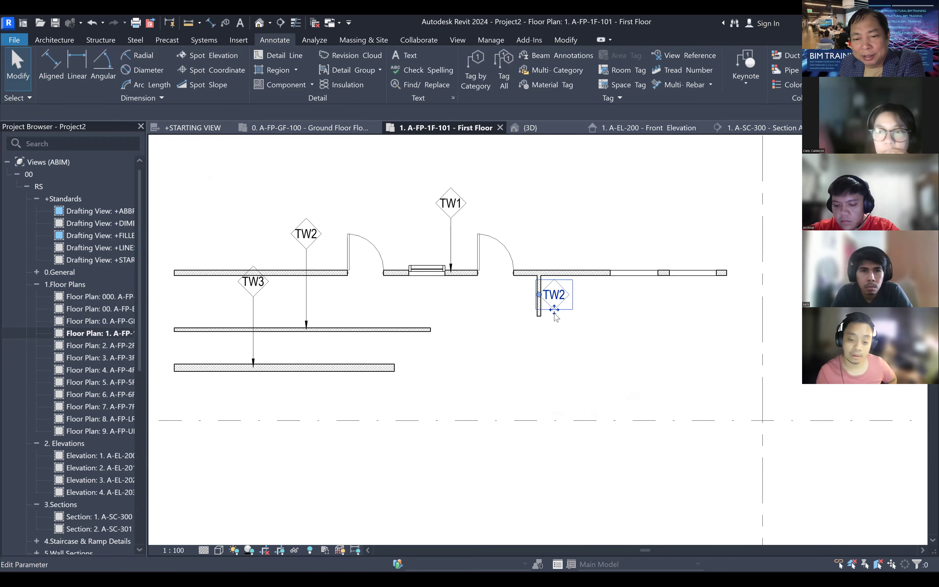
# - Try moving the short vertical wall's TW2 tag up above the upper wall
pyautogui.click(555, 306)
pyautogui.moveTo(555, 311); pyautogui.dragTo(555, 225)
pyautogui.click(572, 341)
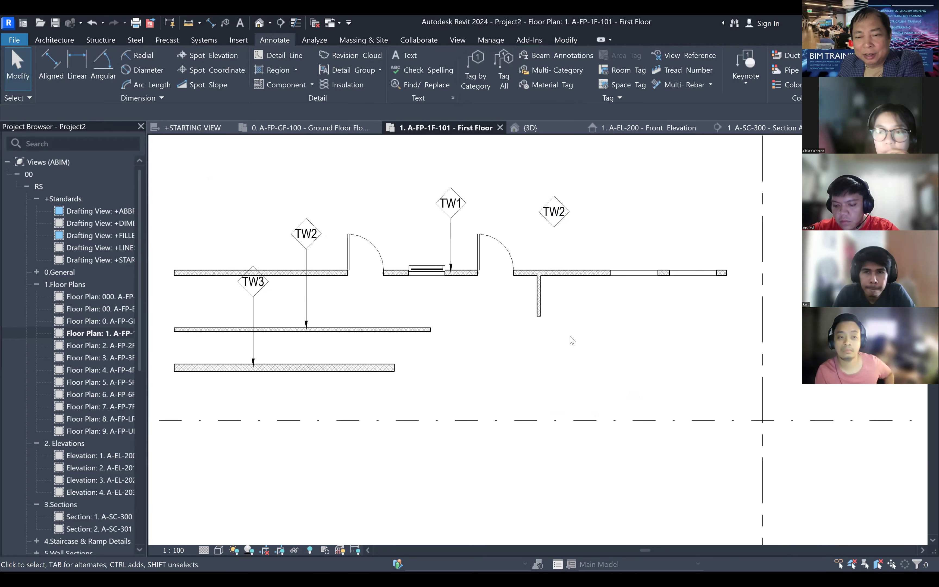
# - Check the short wall's TW2 tag for its type's leader arrowhead, its orientation and its leader end options
pyautogui.click(554, 223)
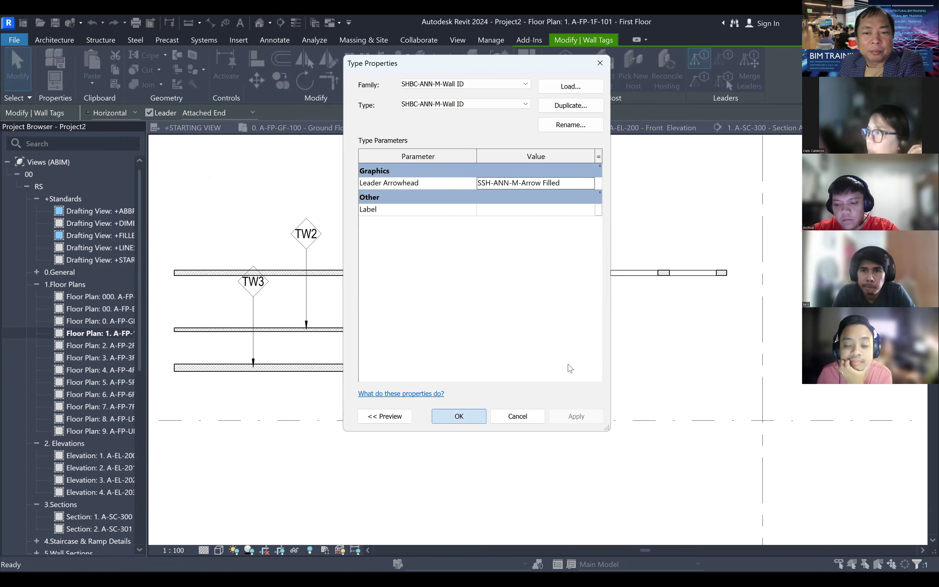
pyautogui.click(578, 298)
pyautogui.click(557, 227)
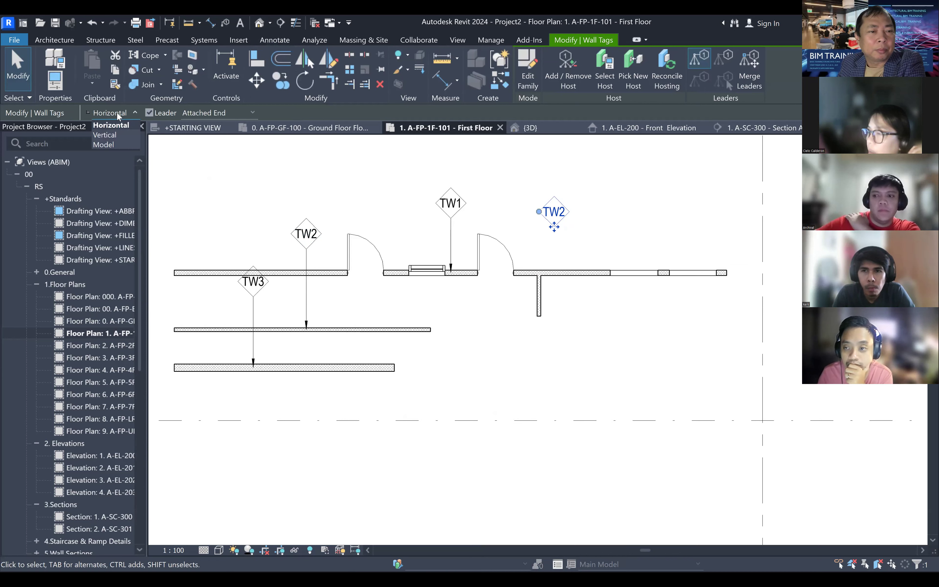
pyautogui.click(208, 111)
pyautogui.click(528, 255)
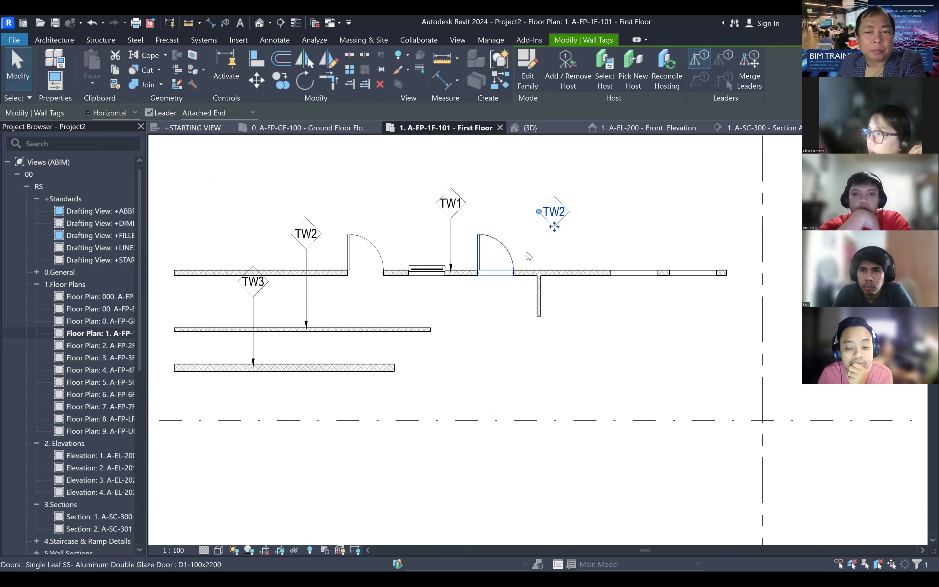
pyautogui.click(530, 254)
# - Move the short vertical wall's TW2 tag to the right of the wall with a horizontal leader pointing near the wall's lower part
pyautogui.click(561, 226)
pyautogui.moveTo(554, 227); pyautogui.dragTo(568, 334)
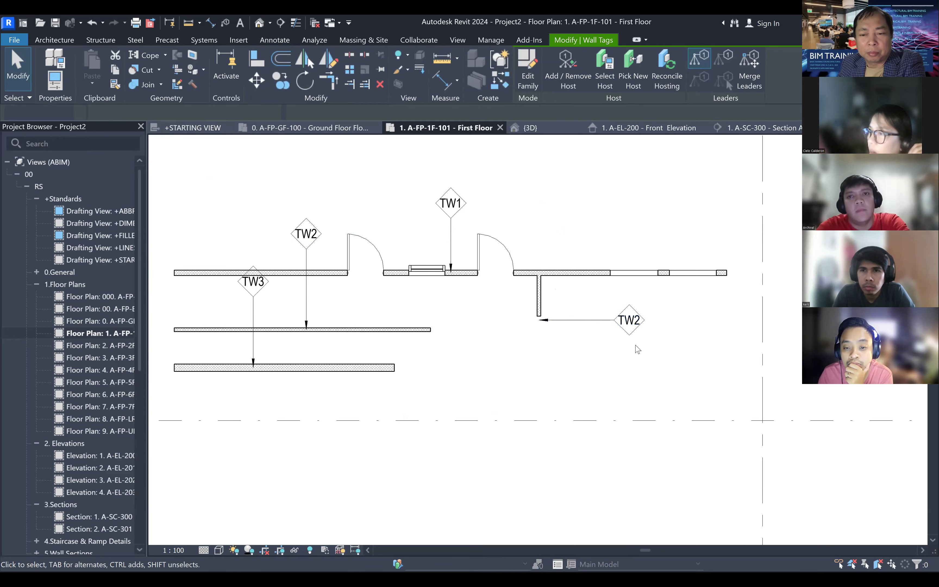
pyautogui.click(624, 372)
pyautogui.click(630, 322)
pyautogui.moveTo(629, 323); pyautogui.dragTo(630, 305)
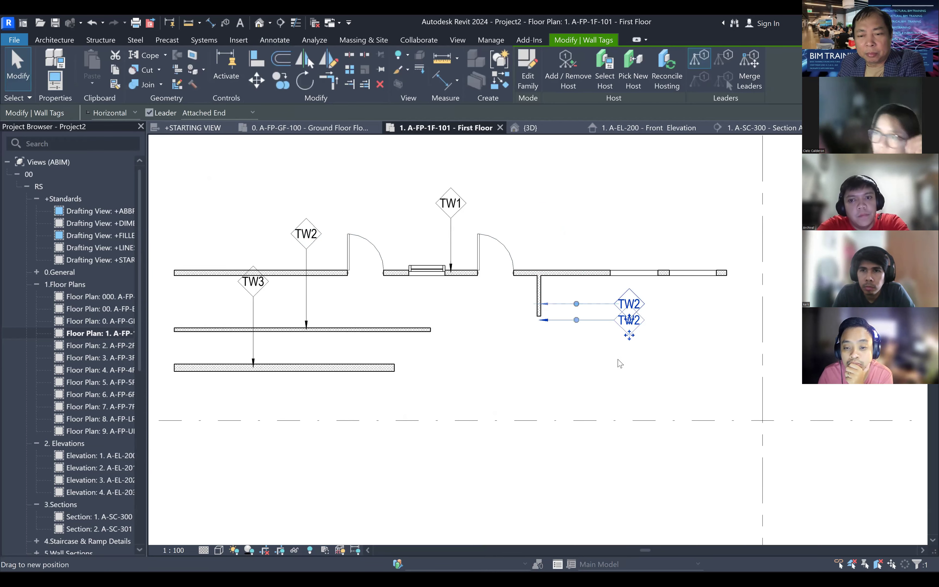
pyautogui.click(618, 361)
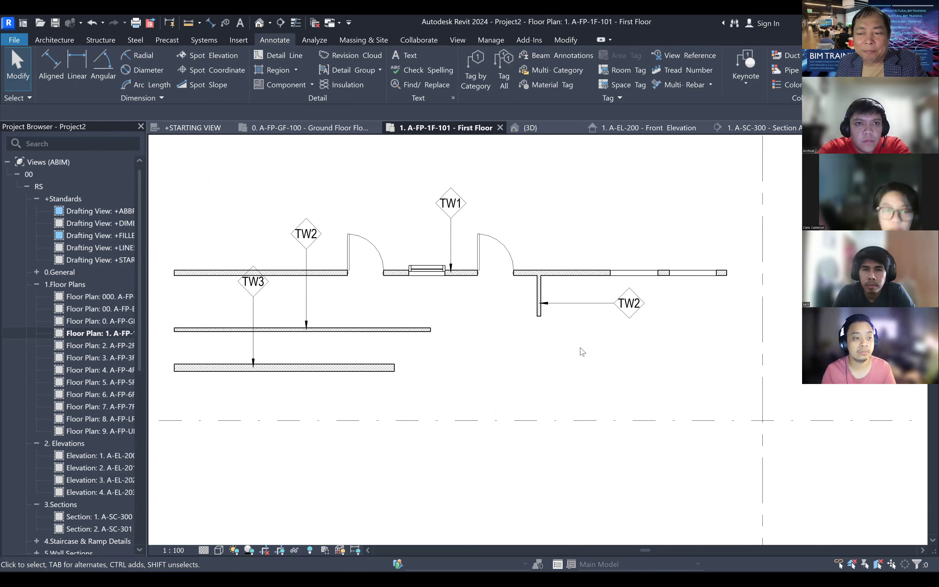
# - Delete both TW2 tags, the TW1 tag and the TW3 tag from the floor plan
pyautogui.click(608, 309)
pyautogui.press('Delete')
pyautogui.click(451, 205)
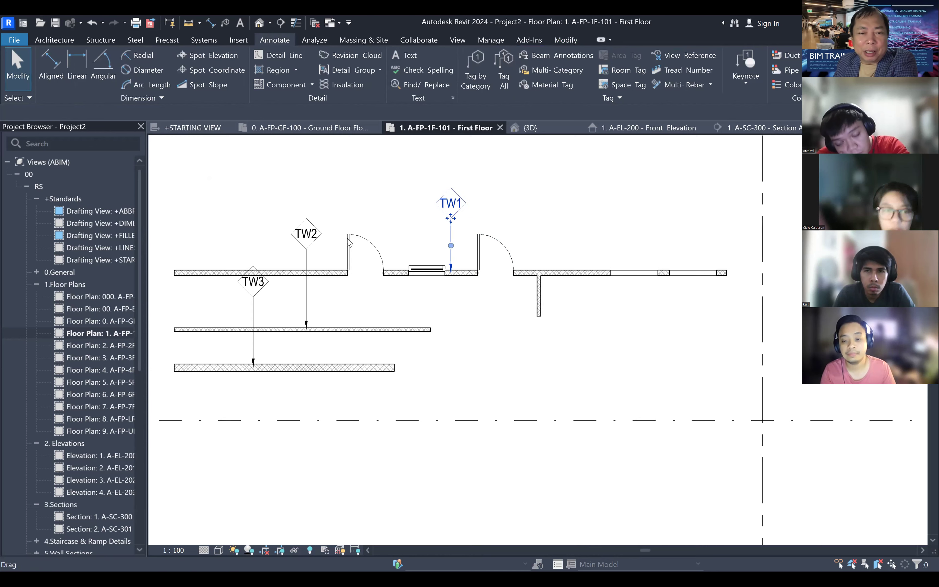
pyautogui.press('Delete')
pyautogui.click(306, 234)
pyautogui.press('Delete')
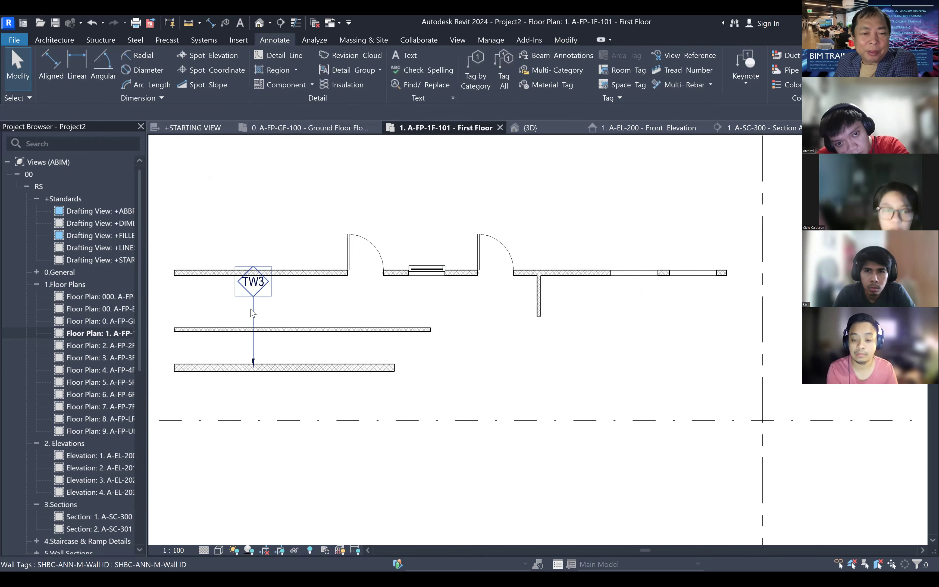
pyautogui.click(281, 309)
pyautogui.press('Delete')
# - Review the upper wall's type properties from its structure down to its Type Mark
pyautogui.click(295, 273)
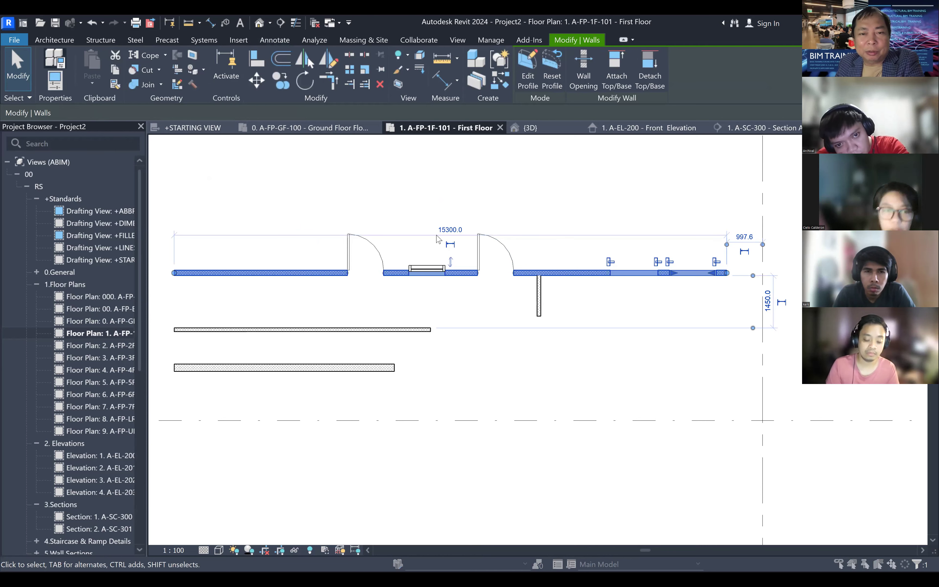
pyautogui.press('t')
pyautogui.press('p')
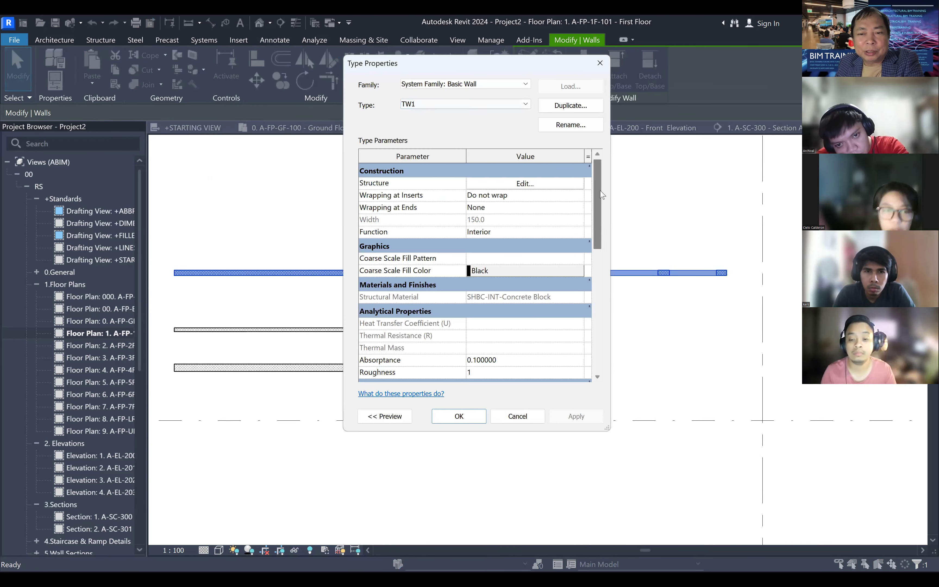
pyautogui.scroll(-7, 601, 195)
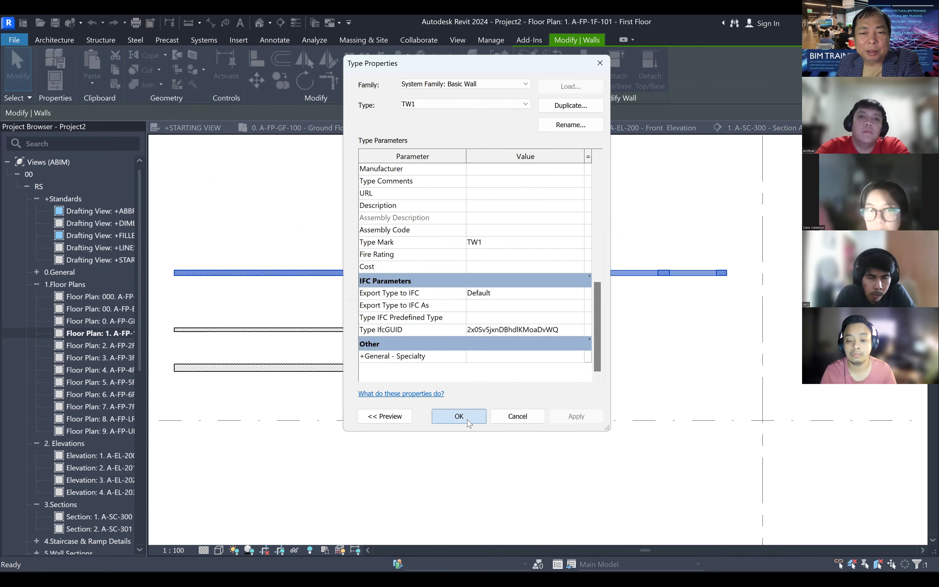
pyautogui.click(459, 416)
pyautogui.scroll(-2, 495, 360)
pyautogui.click(377, 308)
pyautogui.scroll(2, 351, 311)
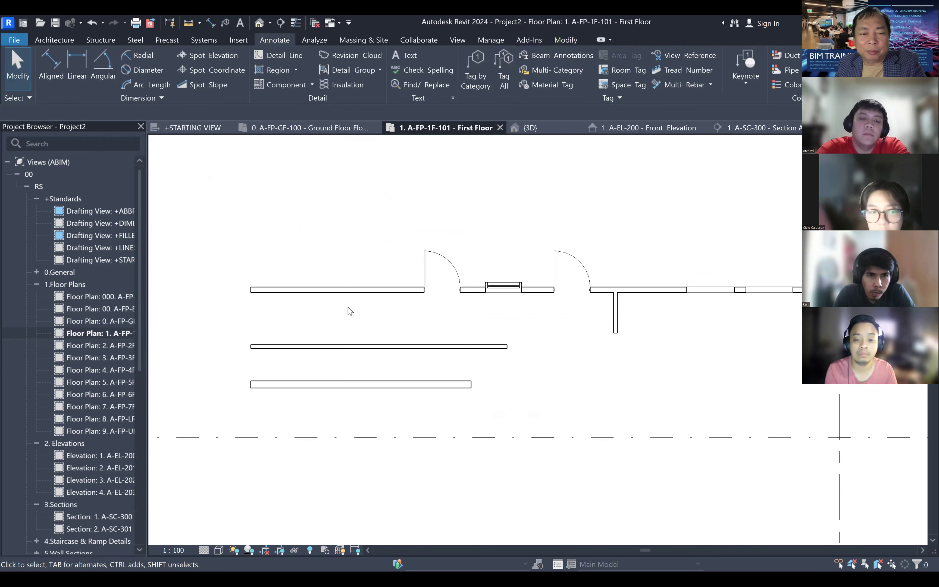
# - Tag the upper wall with a TW1 wall tag, its vertical leader attached to the wall's left portion
pyautogui.scroll(1, 351, 311)
pyautogui.press('t')
pyautogui.press('g')
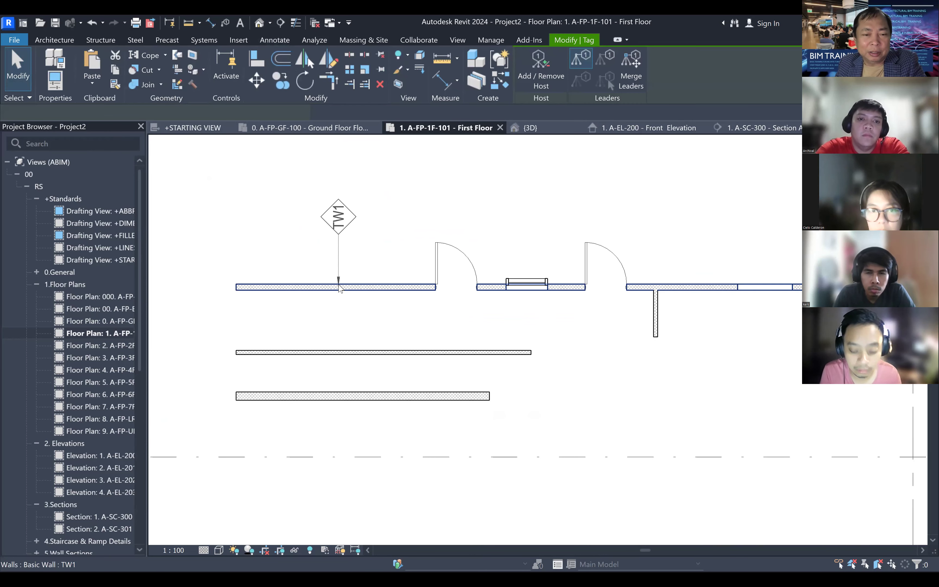
pyautogui.click(339, 288)
pyautogui.scroll(1, 364, 267)
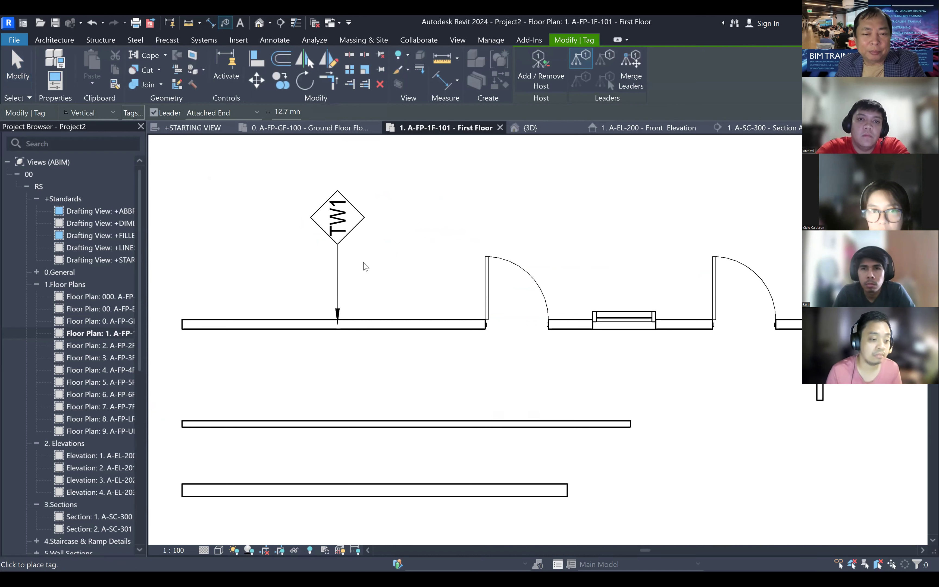
pyautogui.press('Escape')
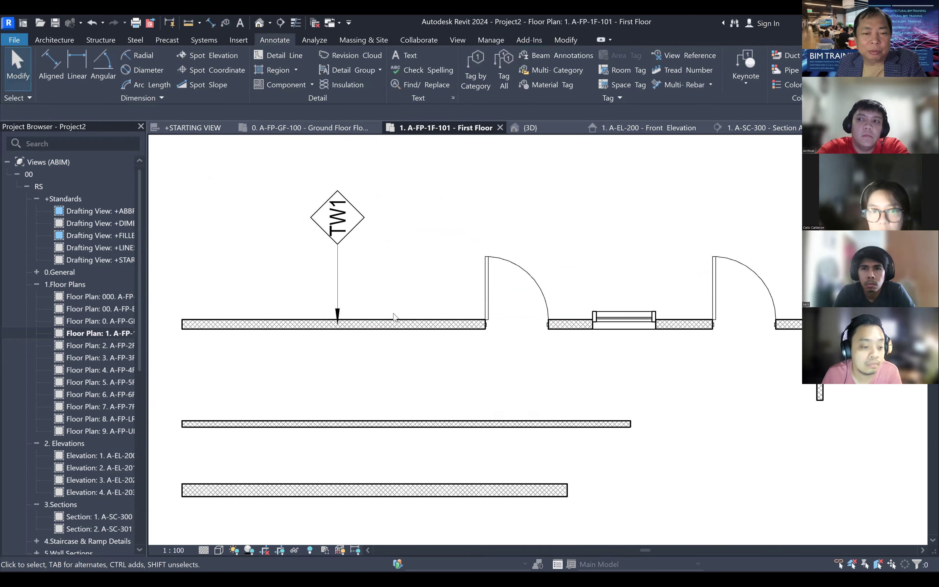
# - Set the Type Mark of the upper wall's type to TW4
pyautogui.click(397, 325)
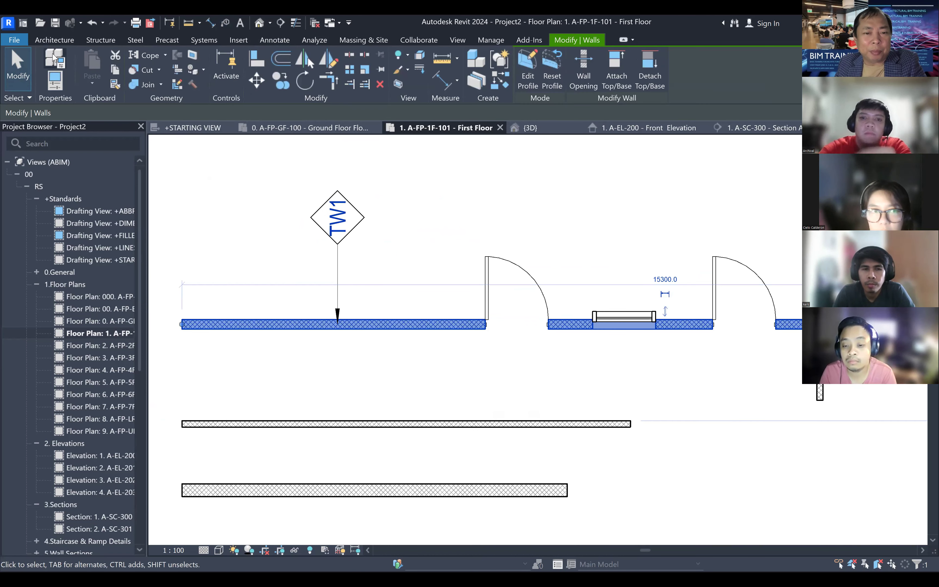
pyautogui.click(54, 58)
pyautogui.scroll(-2, 609, 375)
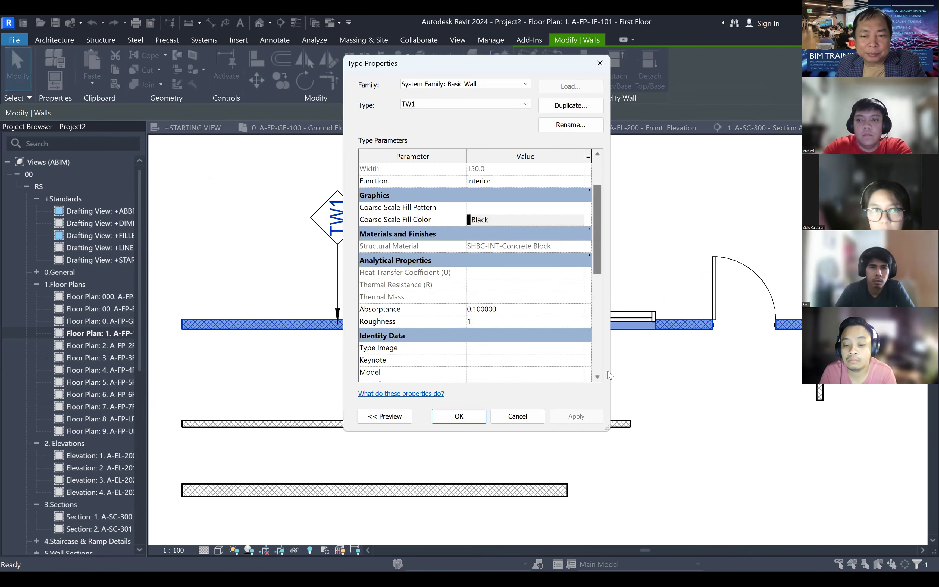
pyautogui.scroll(-5, 609, 375)
pyautogui.click(509, 242)
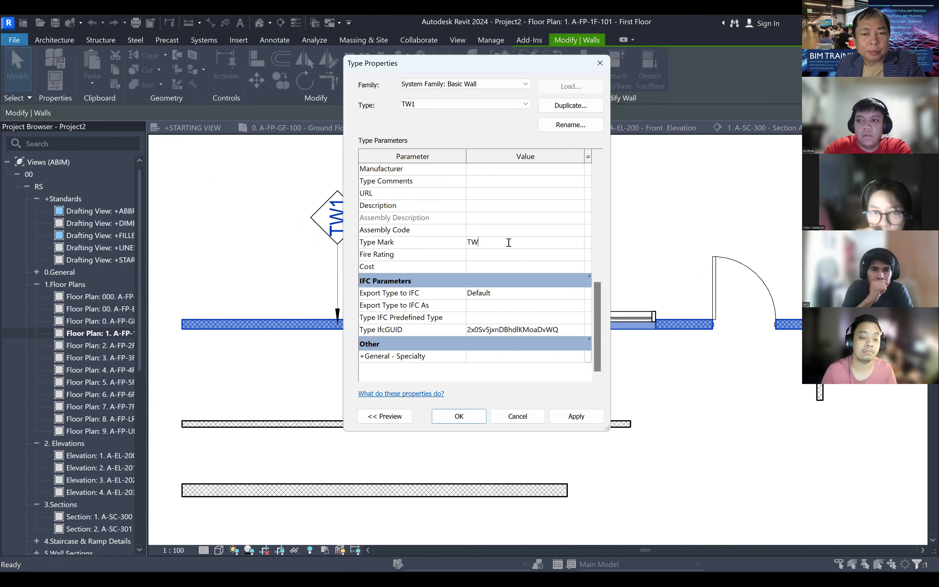
pyautogui.write('TW4')
pyautogui.click(570, 417)
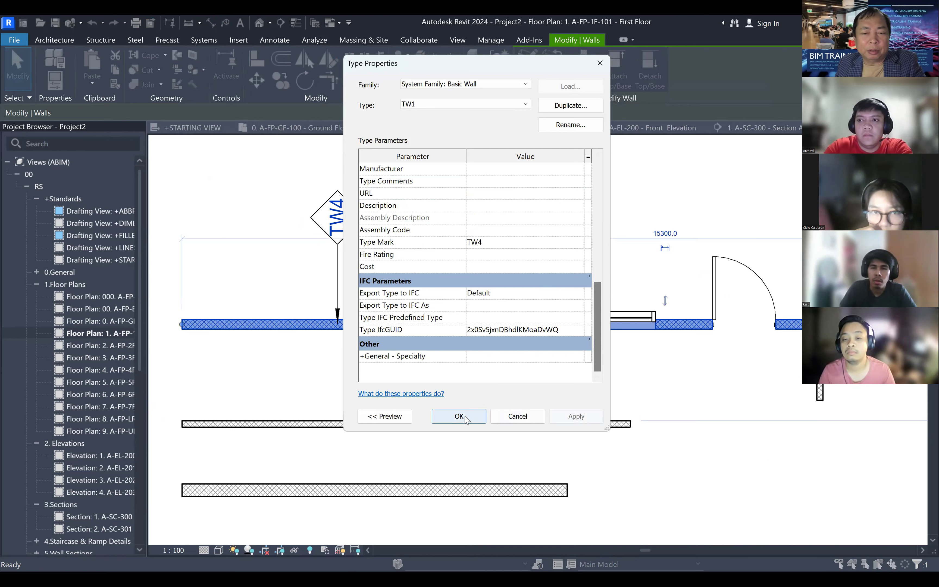
pyautogui.press('Return')
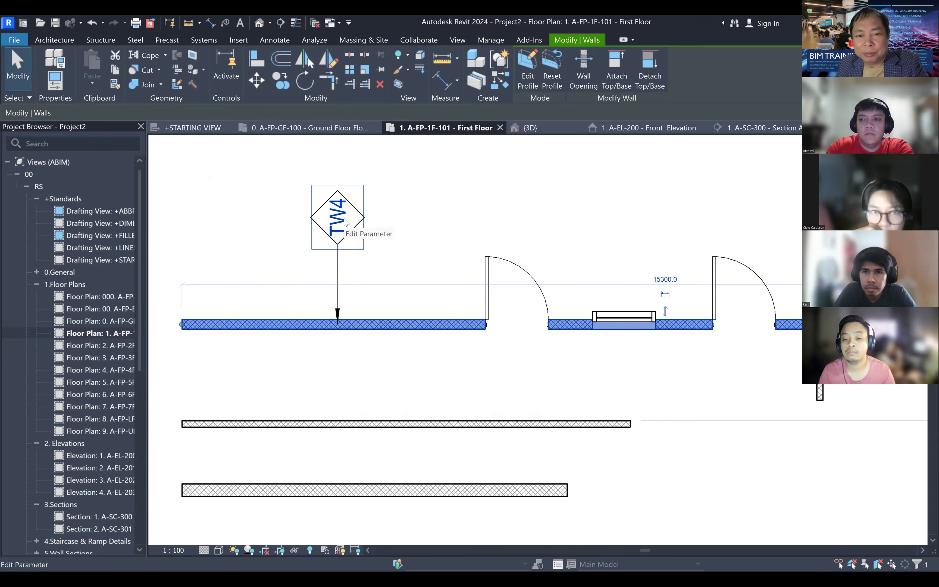
pyautogui.scroll(2, 345, 222)
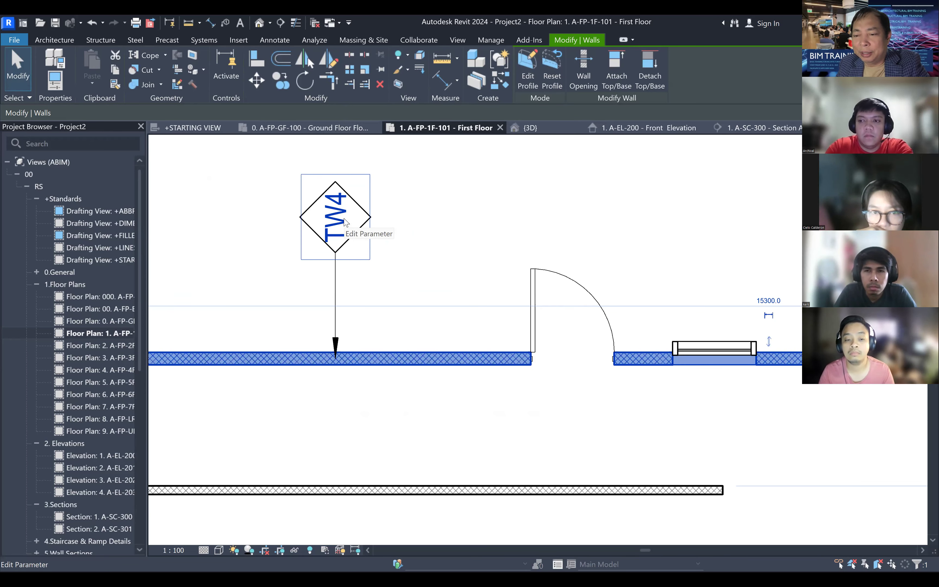
# - Delete the upper wall's TW4 tag from the floor plan
pyautogui.scroll(-5, 345, 222)
pyautogui.press('Escape')
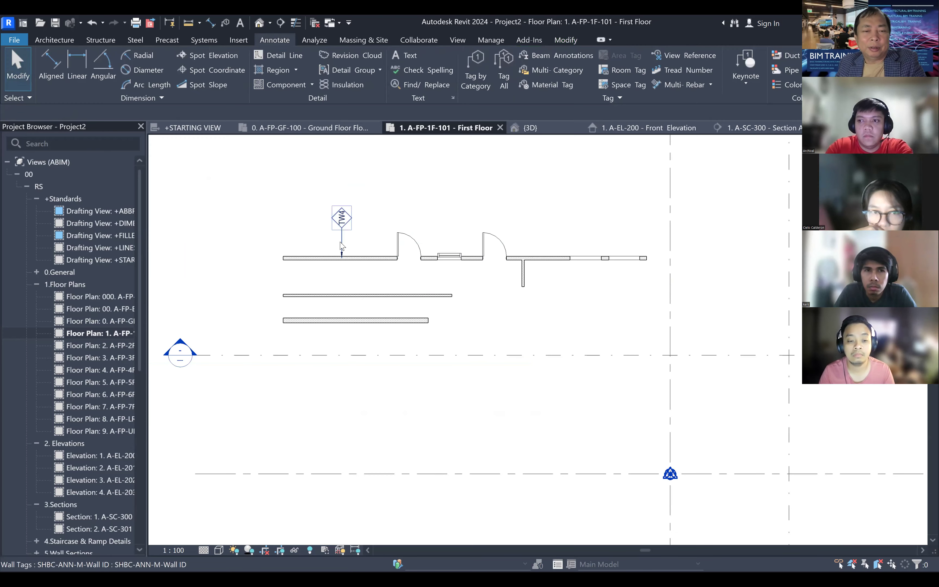
pyautogui.click(340, 242)
pyautogui.press('Delete')
# - Add two 20 mm Structure layers above the concrete block layer in the middle wall's TW2 assembly
pyautogui.scroll(2, 498, 286)
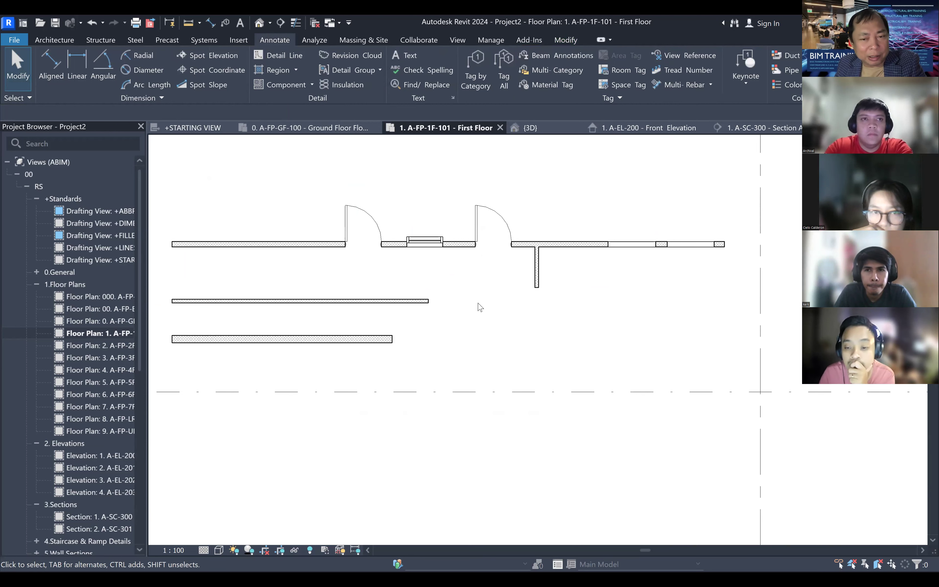
pyautogui.scroll(2, 246, 273)
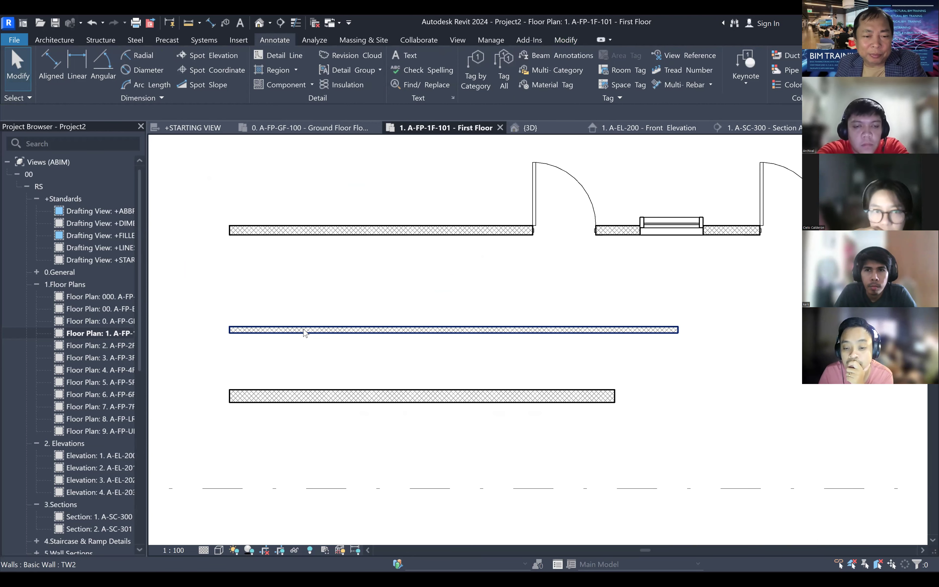
pyautogui.click(305, 330)
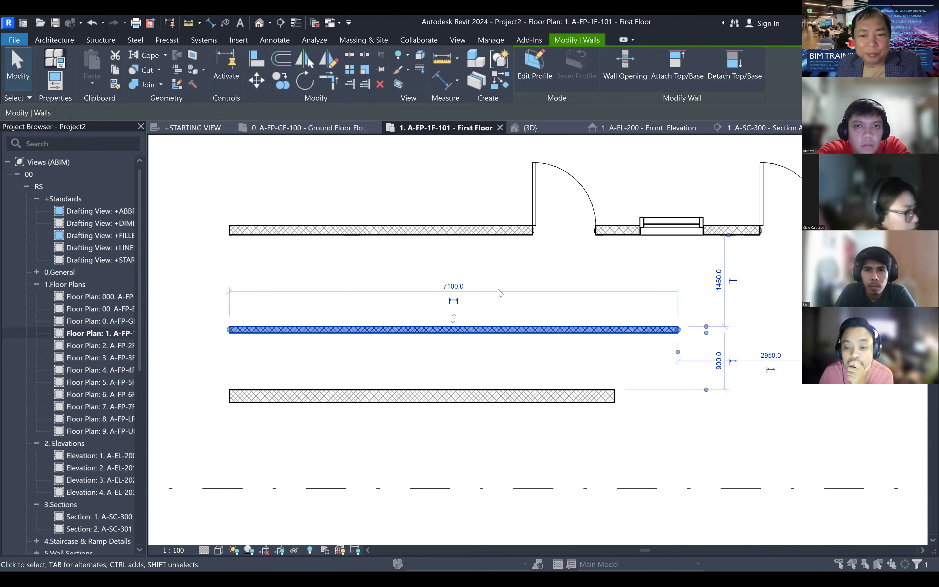
pyautogui.click(524, 182)
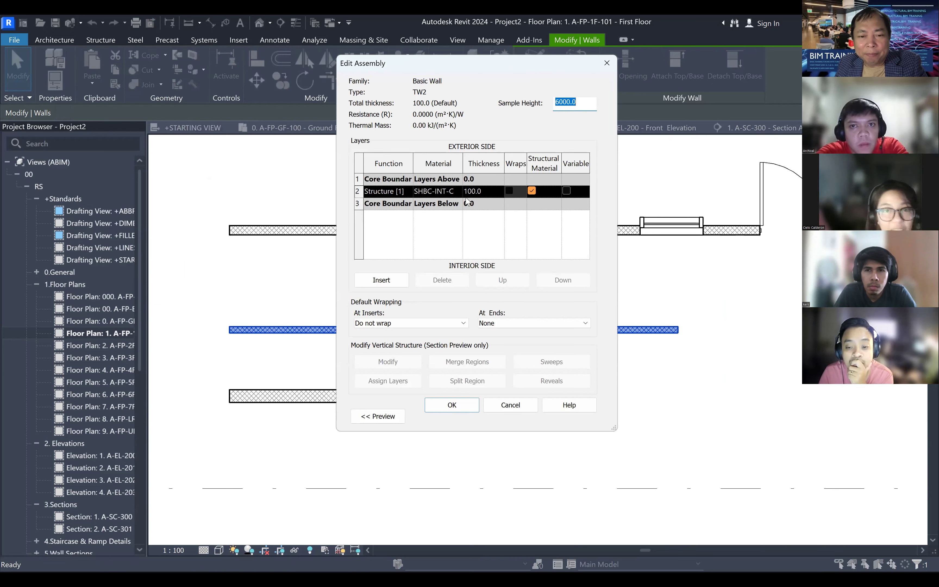
pyautogui.click(381, 280)
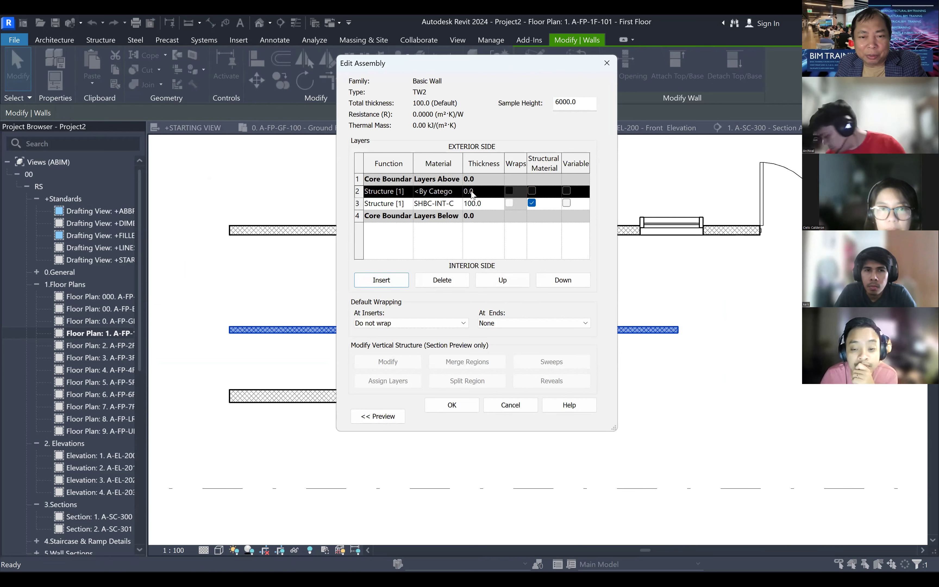
pyautogui.click(482, 192)
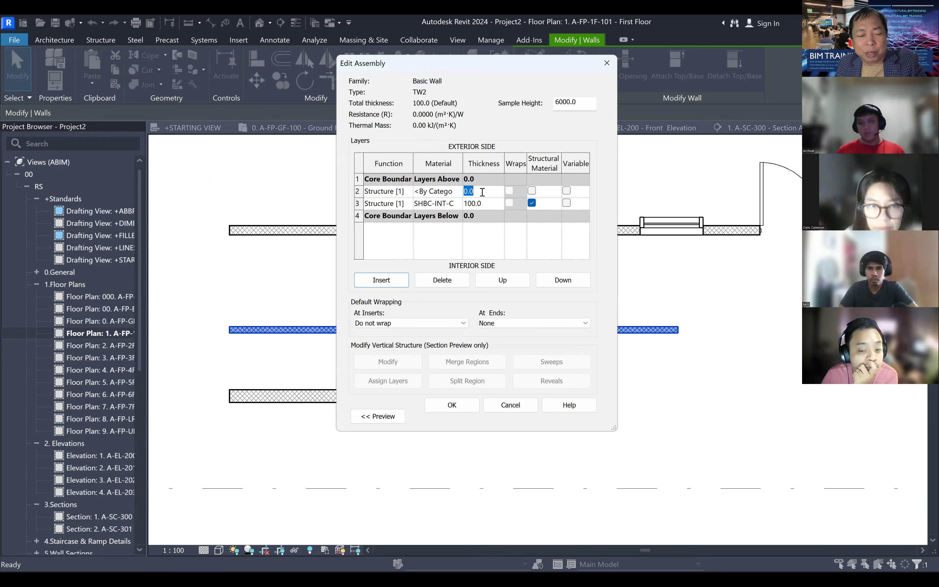
pyautogui.write('20')
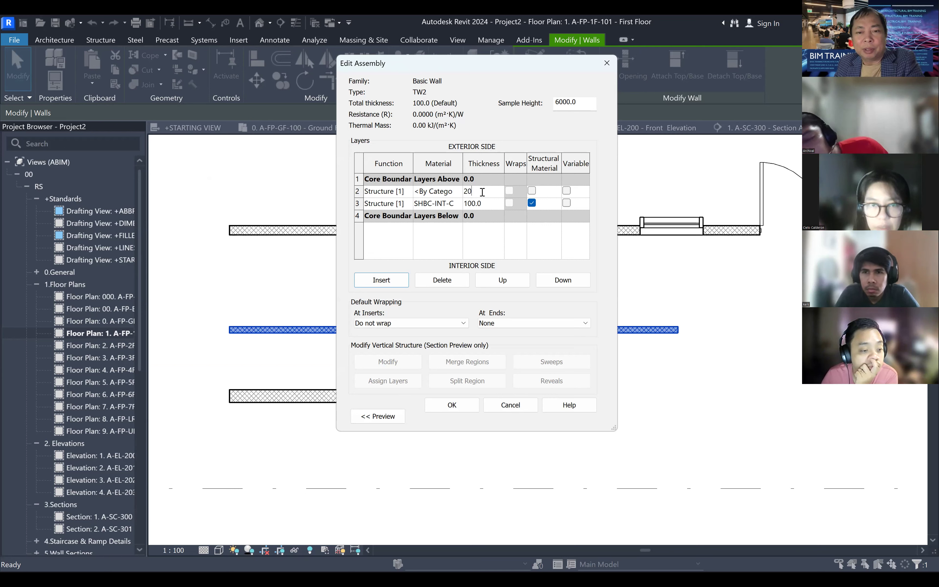
pyautogui.click(390, 282)
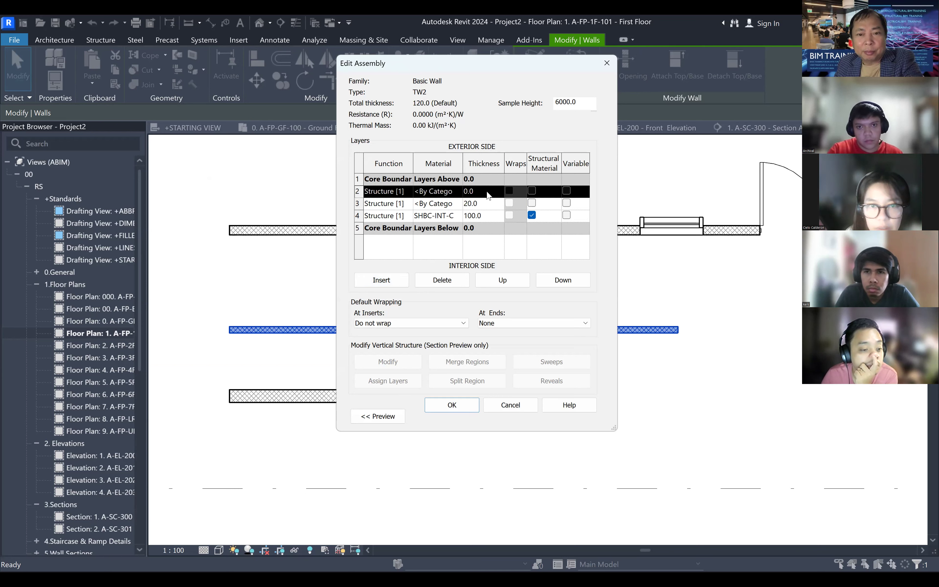
pyautogui.click(489, 192)
pyautogui.write('20')
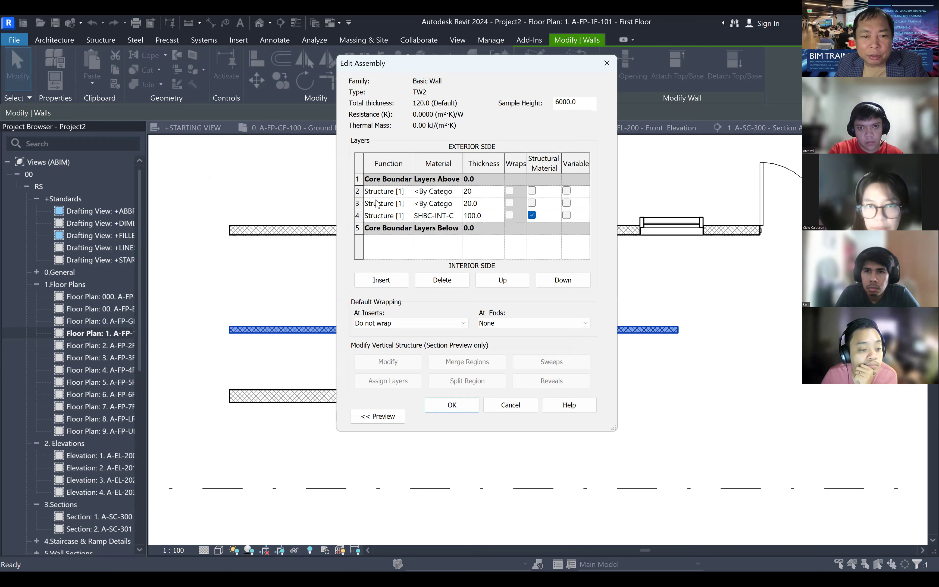
# - Move one 20 mm layer below the 100 mm concrete block layer and apply the TW2 assembly to the wall type
pyautogui.click(373, 192)
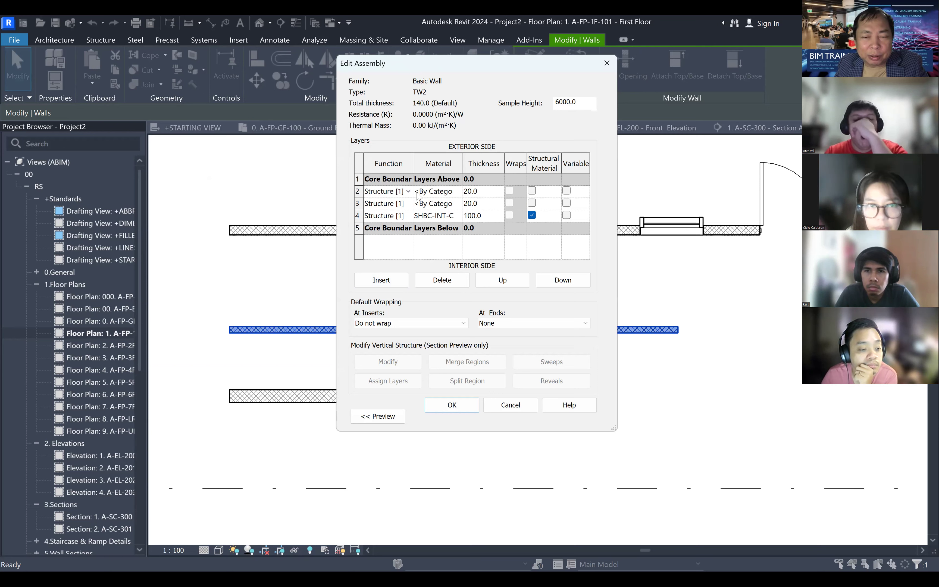
pyautogui.click(564, 280)
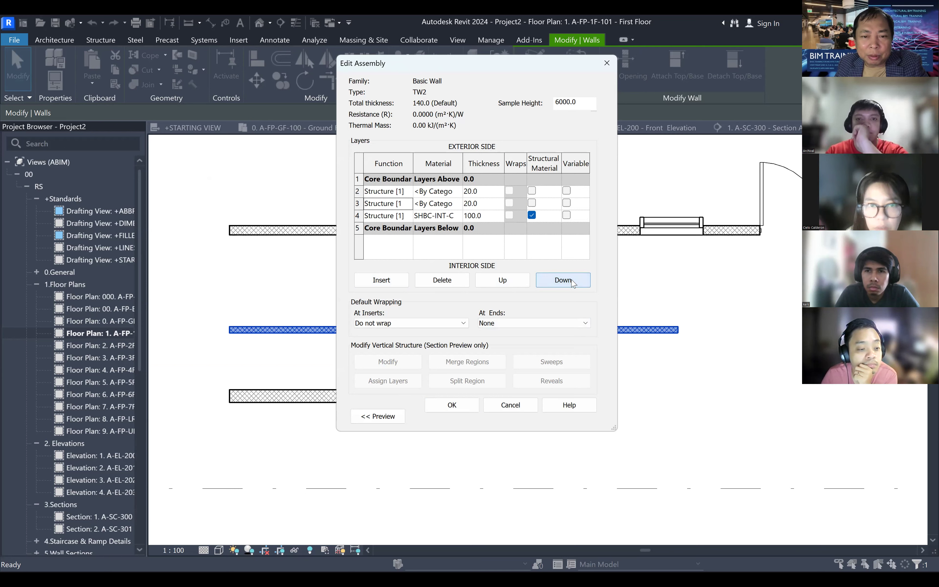
pyautogui.click(563, 280)
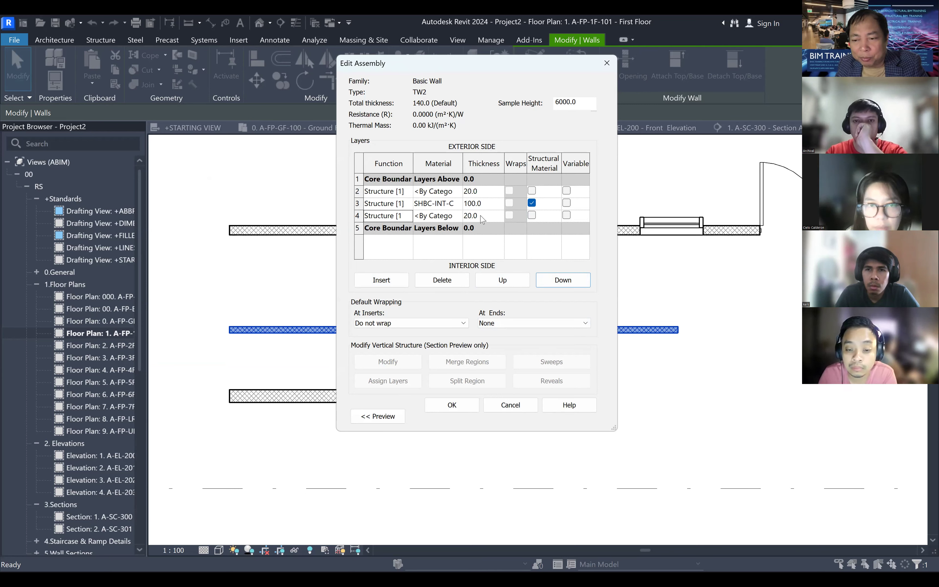
pyautogui.click(453, 404)
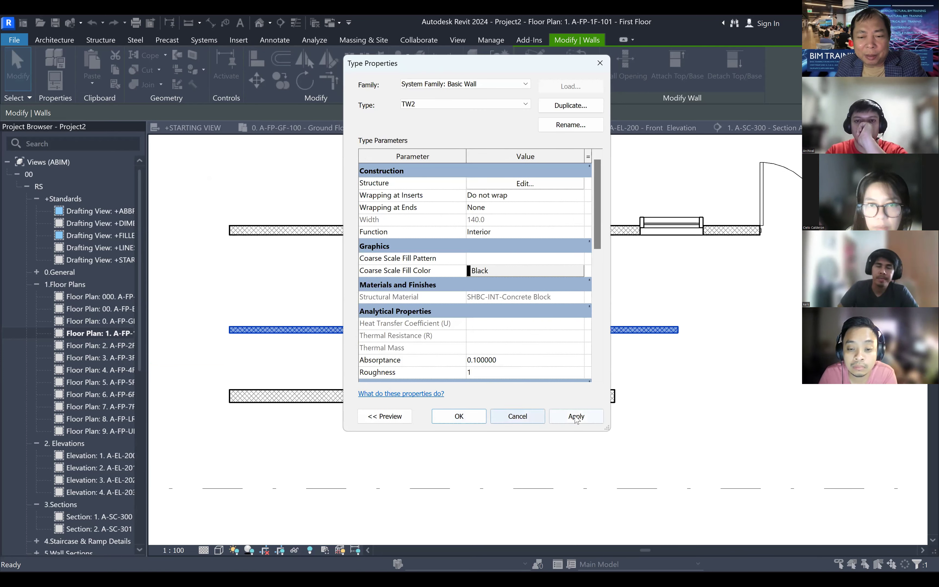
pyautogui.click(577, 416)
pyautogui.click(460, 415)
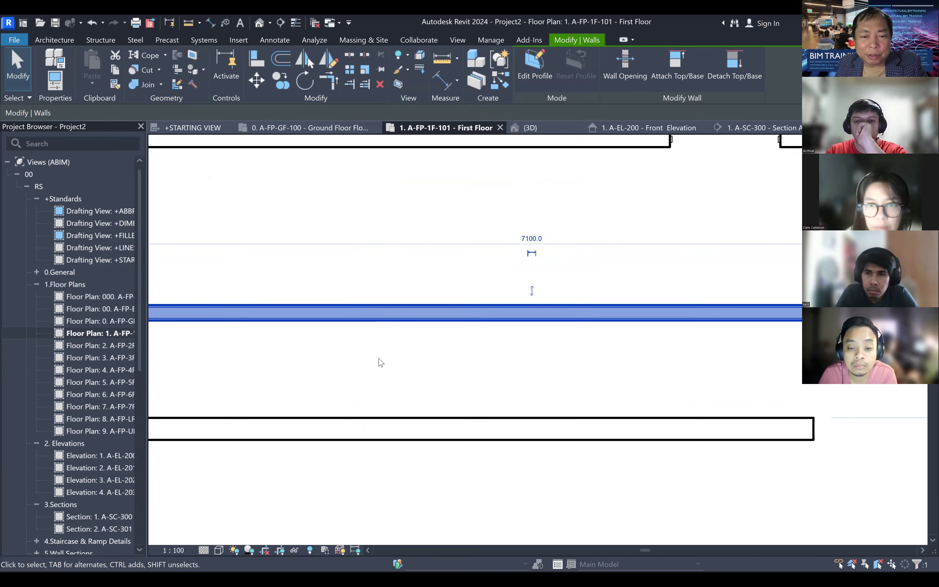
# - Display the floor plan with thin lines and inspect the layers at the TW2 wall's right end
pyautogui.click(381, 363)
pyautogui.scroll(1, 428, 339)
pyautogui.scroll(1, 421, 292)
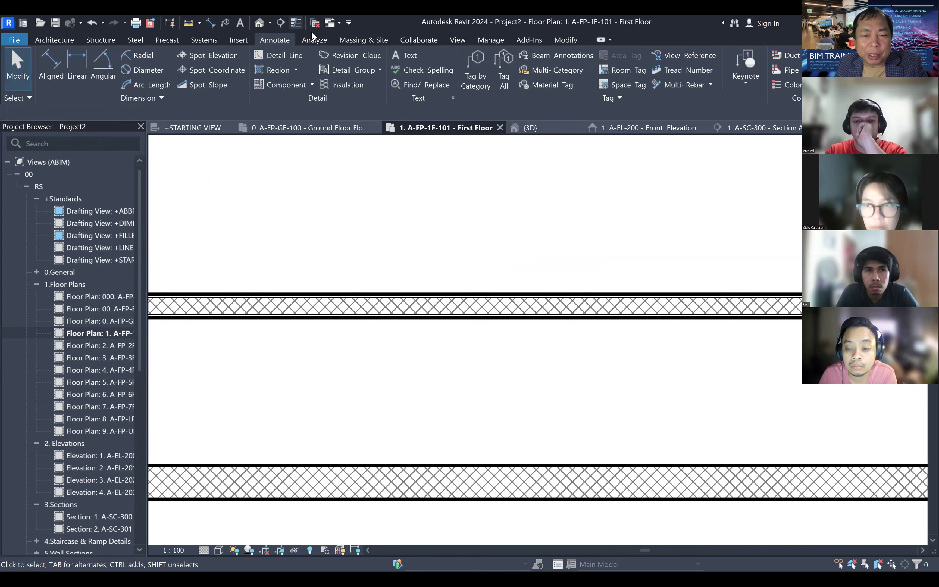
pyautogui.click(296, 22)
pyautogui.scroll(5, 649, 337)
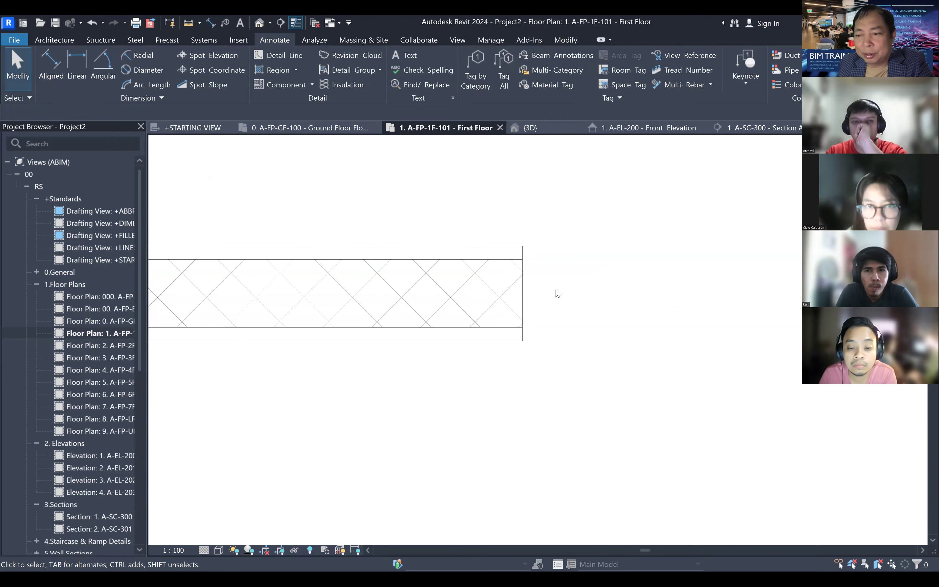
pyautogui.scroll(-3, 558, 294)
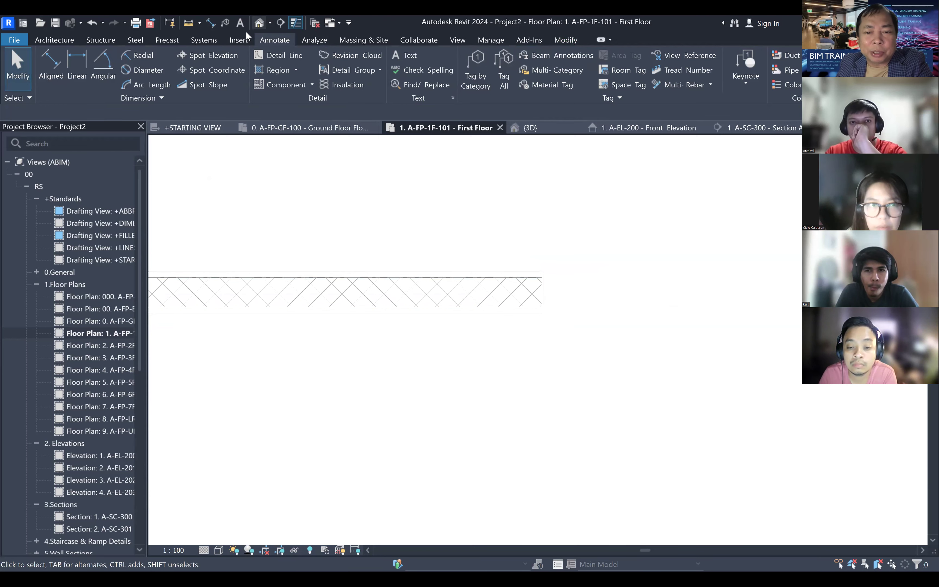
# - Open the default 3D view and examine the long TW2 wall's faces and end beside the other walls
pyautogui.click(258, 23)
pyautogui.scroll(3, 449, 353)
pyautogui.moveTo(454, 278); pyautogui.dragTo(451, 419, button='middle')
pyautogui.scroll(5, 420, 353)
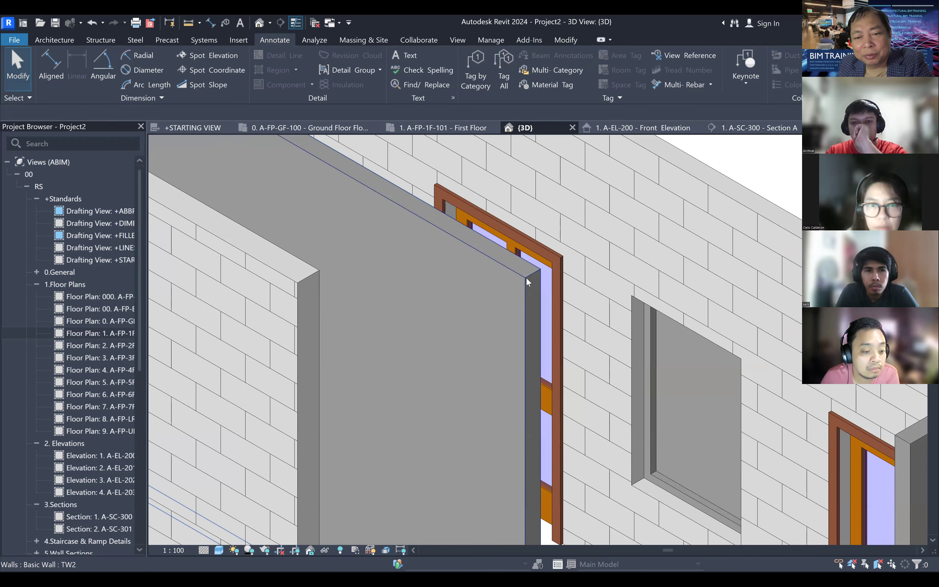
pyautogui.click(507, 339)
pyautogui.scroll(-2, 479, 341)
pyautogui.scroll(-3, 478, 343)
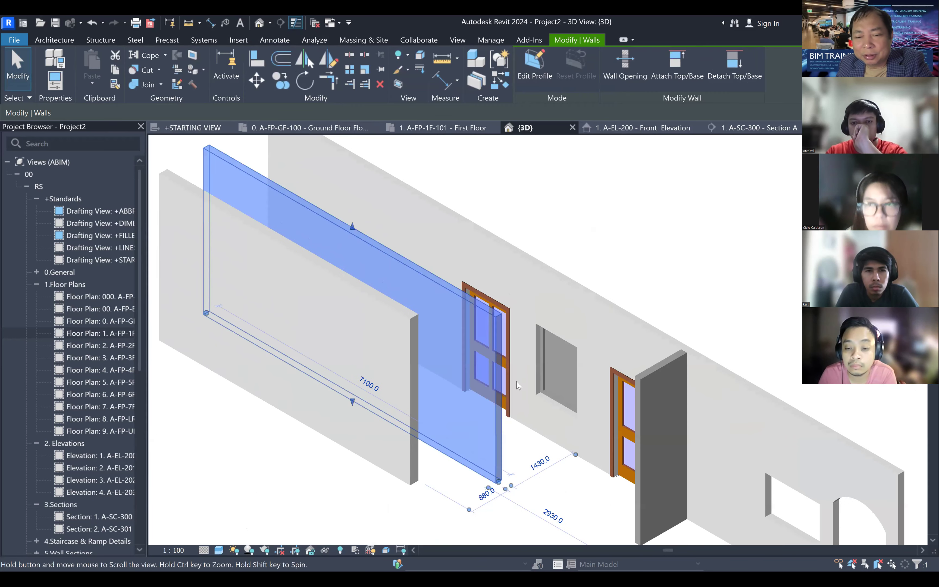
pyautogui.click(514, 458)
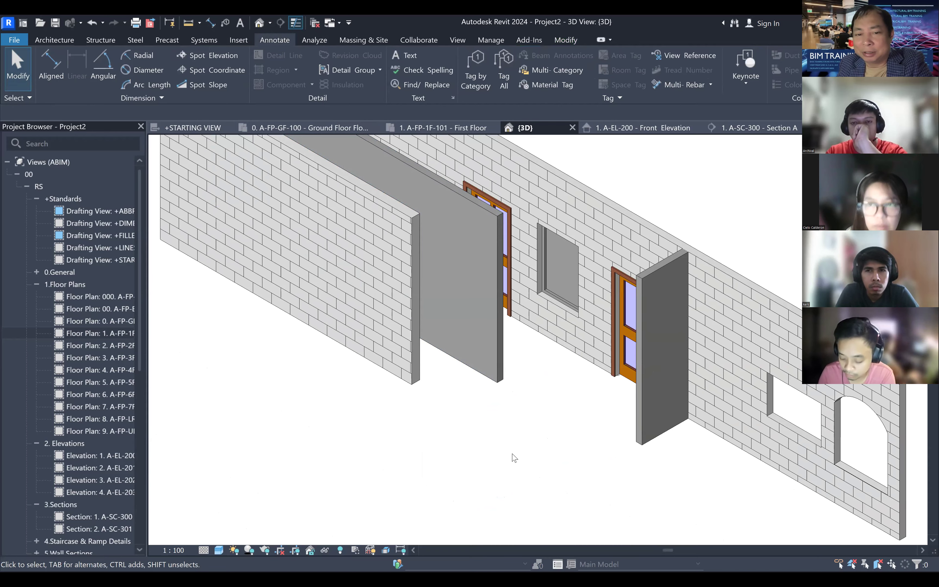
pyautogui.scroll(-2, 514, 458)
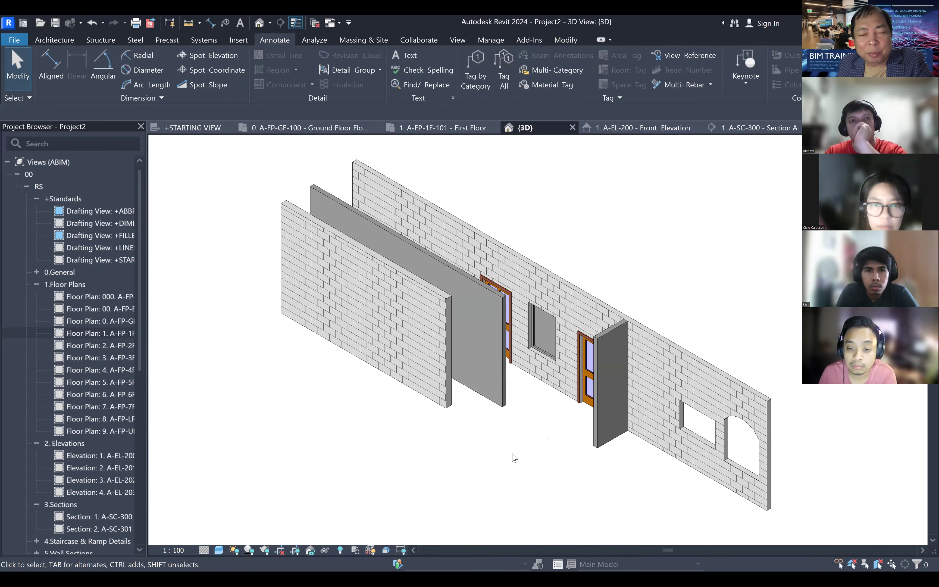
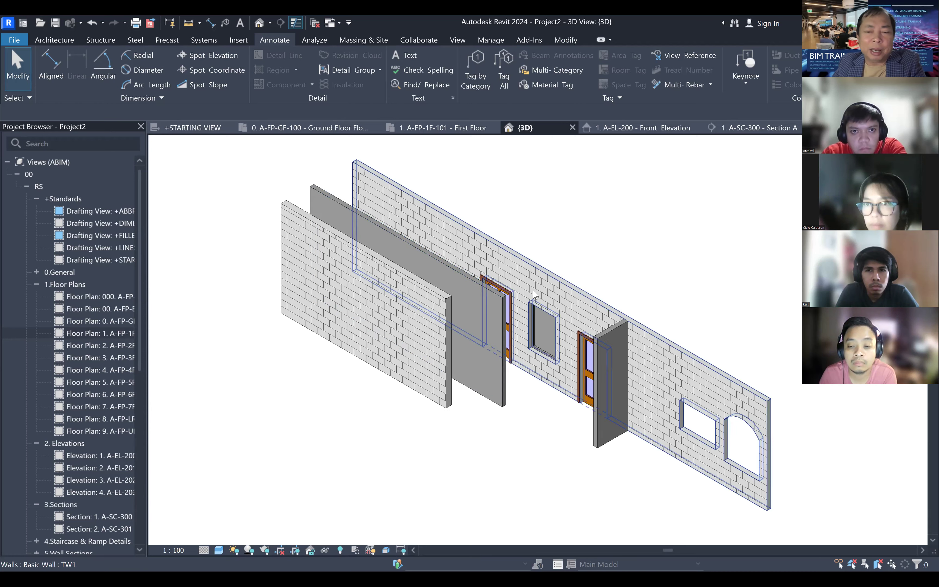
pyautogui.scroll(-1, 523, 333)
pyautogui.moveTo(707, 393); pyautogui.dragTo(679, 349, button='middle')
pyautogui.scroll(1, 665, 345)
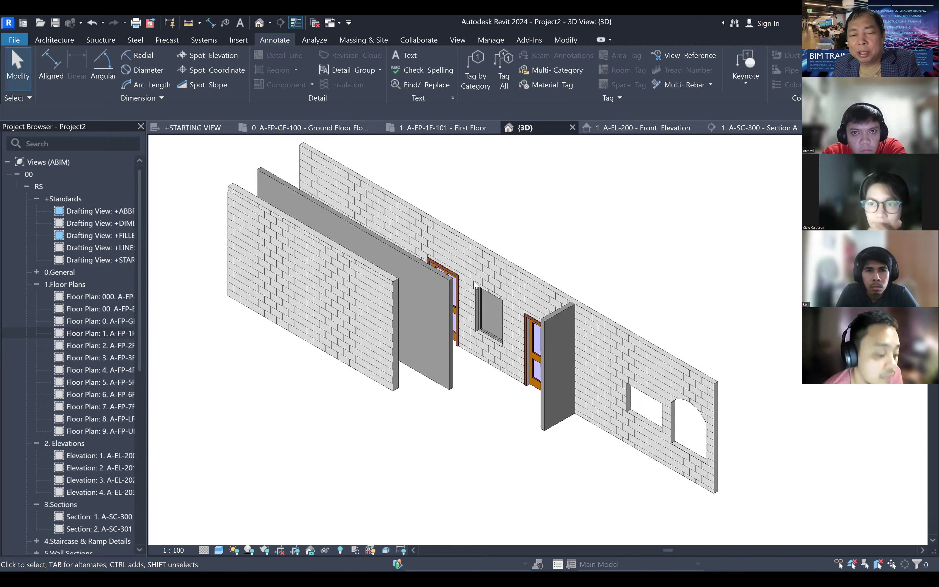
pyautogui.scroll(-2, 554, 294)
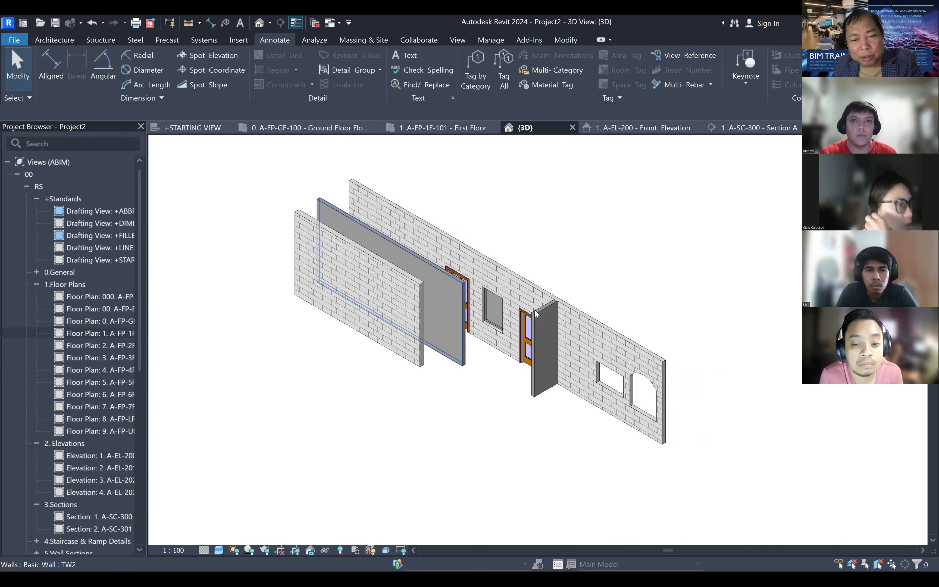
pyautogui.scroll(2, 462, 293)
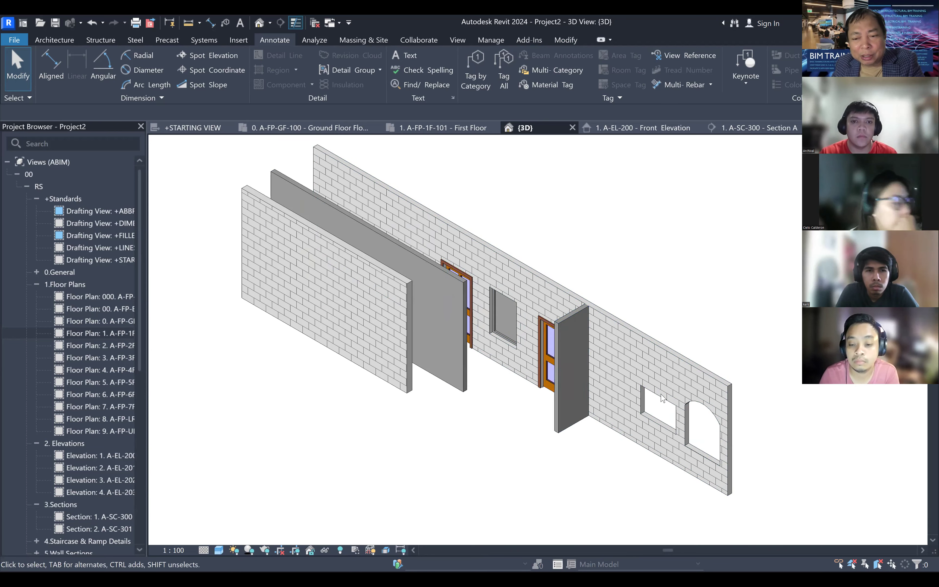
# - Open the 1. A-FP-1F-101 - First Floor plan from the project's floor plans
pyautogui.moveTo(705, 437); pyautogui.dragTo(690, 416, button='middle')
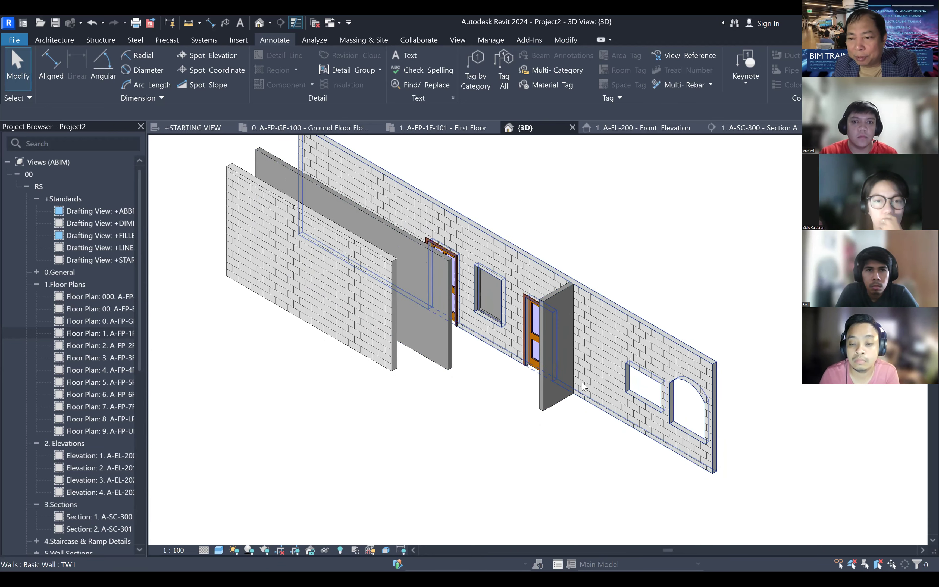
pyautogui.scroll(-2, 582, 390)
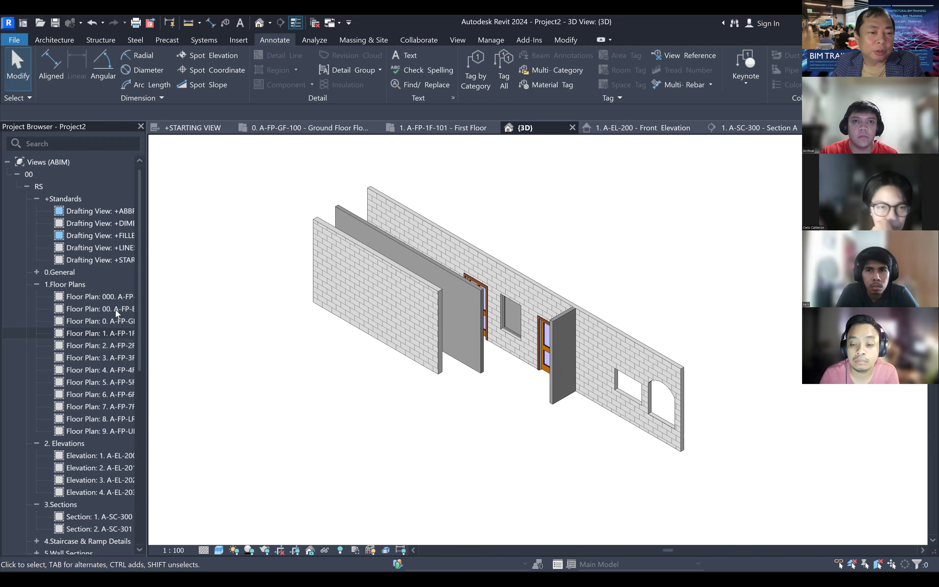
pyautogui.click(108, 321)
pyautogui.doubleClick(108, 321)
pyautogui.doubleClick(114, 333)
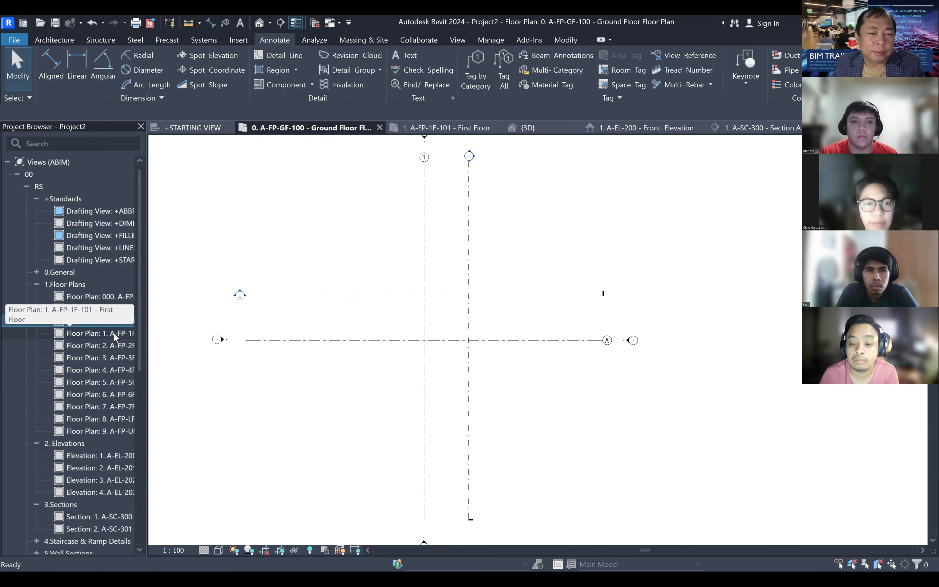
pyautogui.scroll(-3, 578, 349)
pyautogui.moveTo(574, 371); pyautogui.dragTo(450, 264, button='middle')
pyautogui.scroll(2, 406, 186)
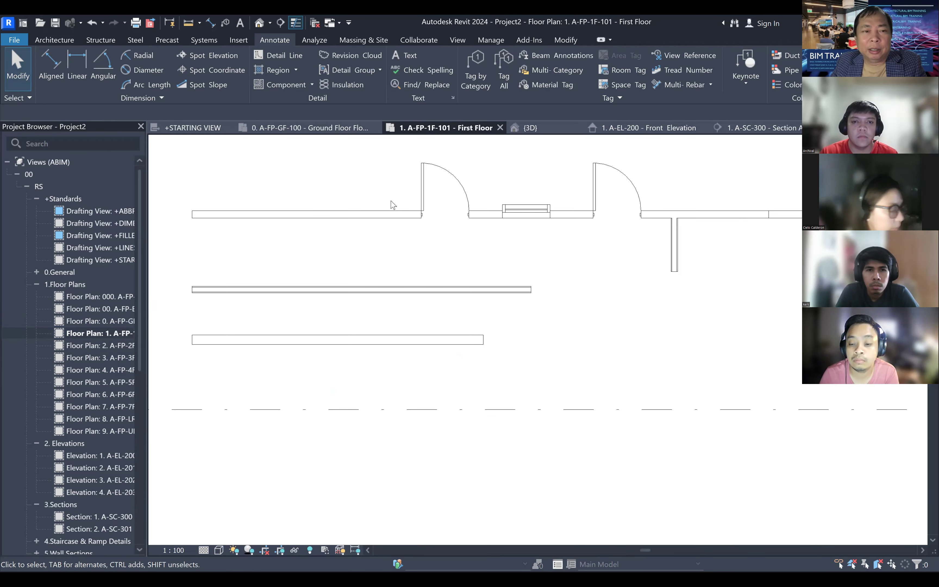
# - Draw a horizontal structural wall of type W7-200mm thk. Solid reinforced Concrete, about 7400 mm long, below the three parallel walls
pyautogui.click(48, 41)
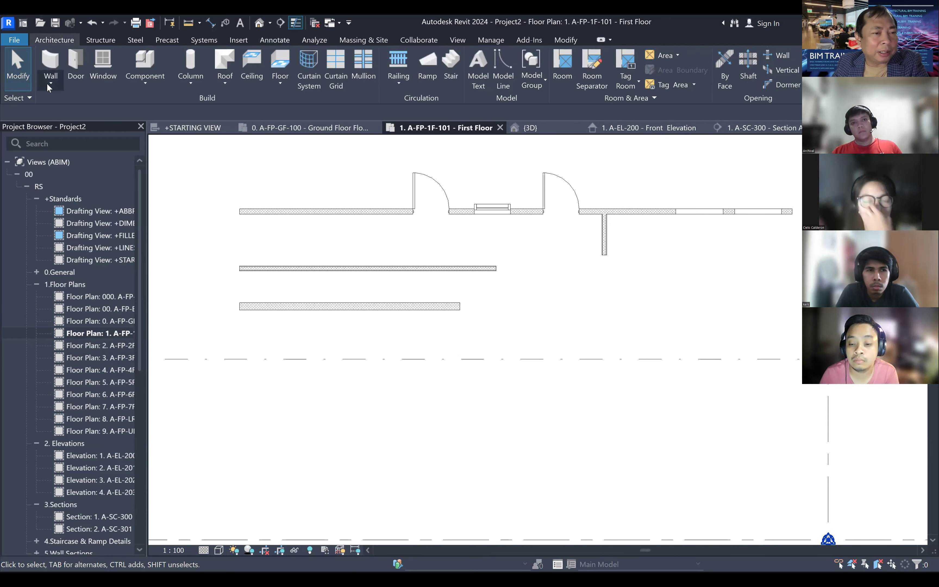
pyautogui.click(48, 84)
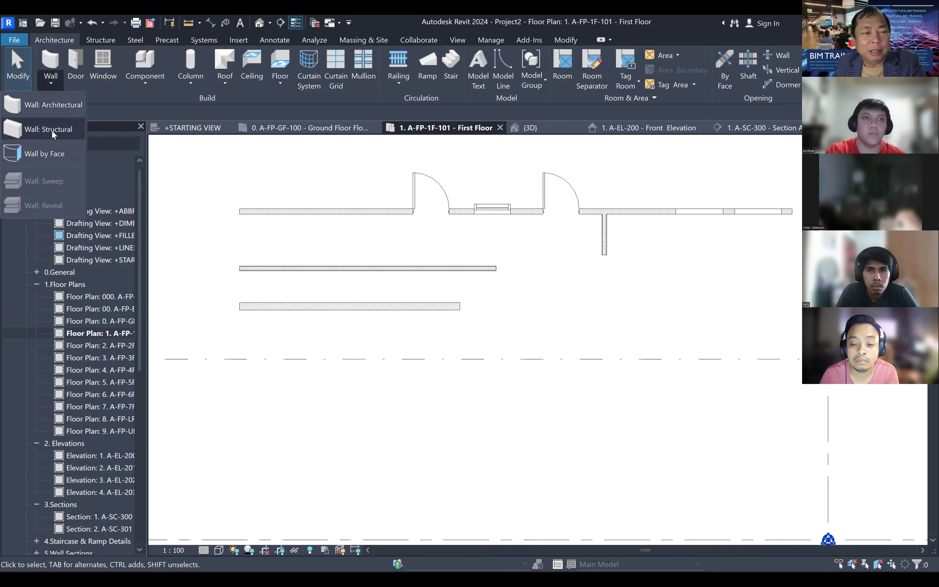
pyautogui.click(52, 131)
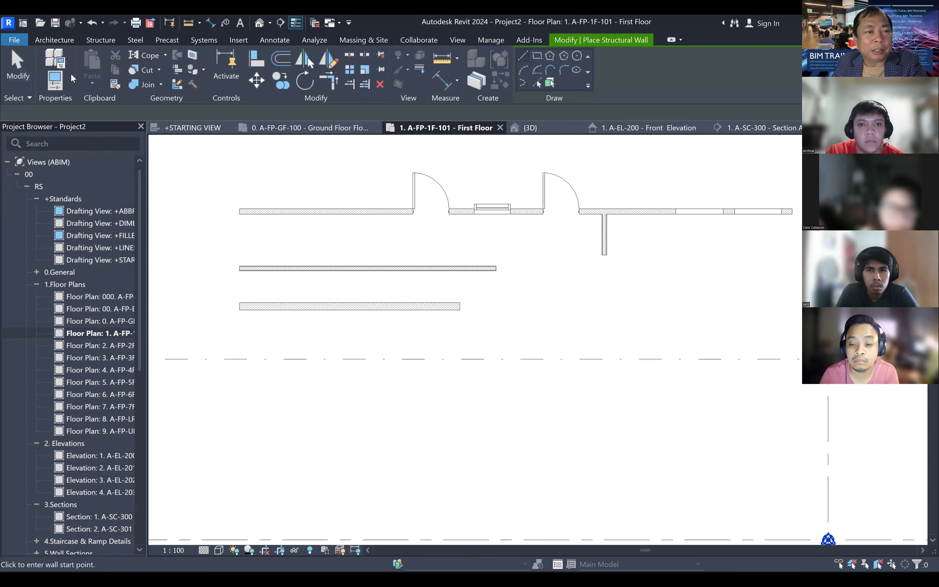
pyautogui.click(54, 58)
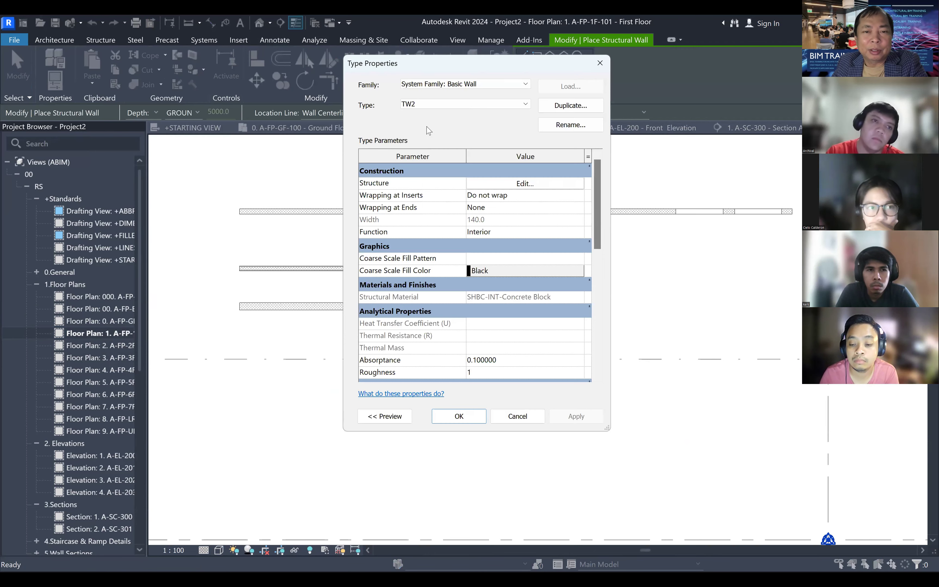
pyautogui.click(466, 104)
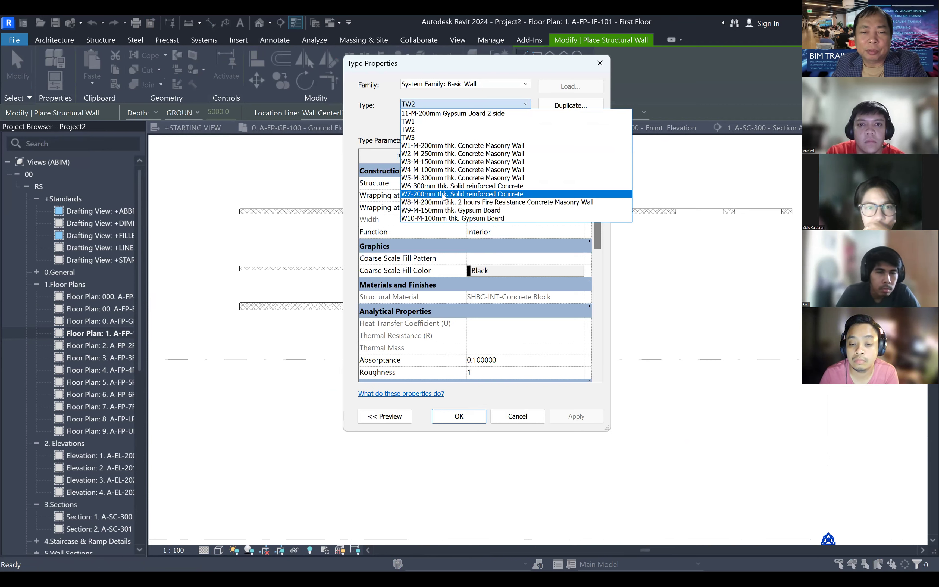
pyautogui.click(457, 198)
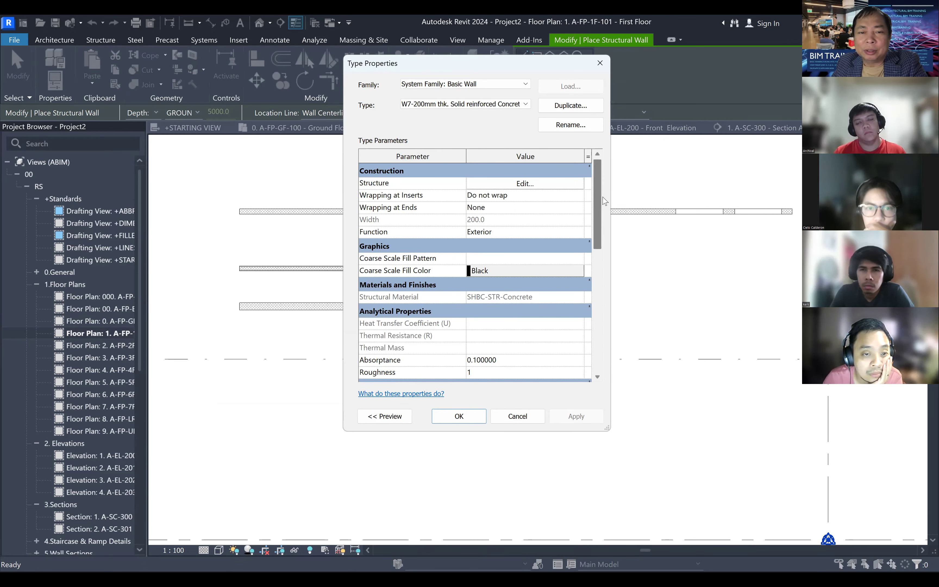
pyautogui.click(459, 416)
pyautogui.click(241, 343)
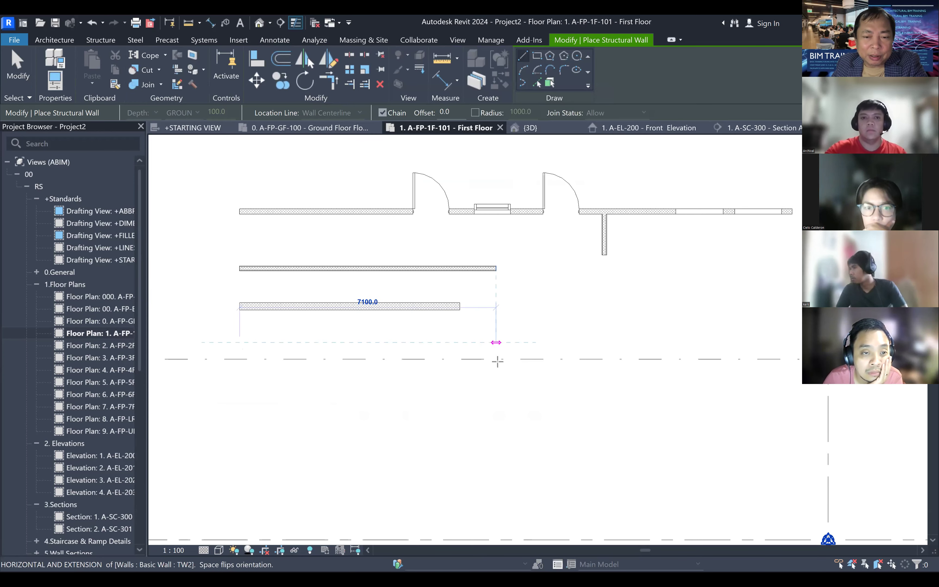
pyautogui.click(540, 338)
pyautogui.press('Escape')
pyautogui.press('Escape')
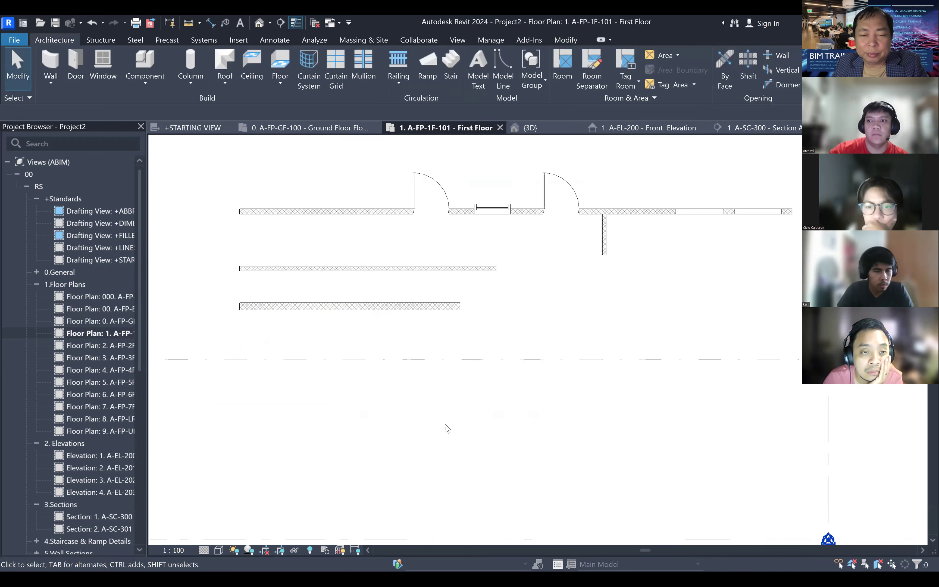
# - Set the First Floor plan view's discipline to Structural and inspect the remaining view properties and displayed elements
pyautogui.scroll(-2, 447, 428)
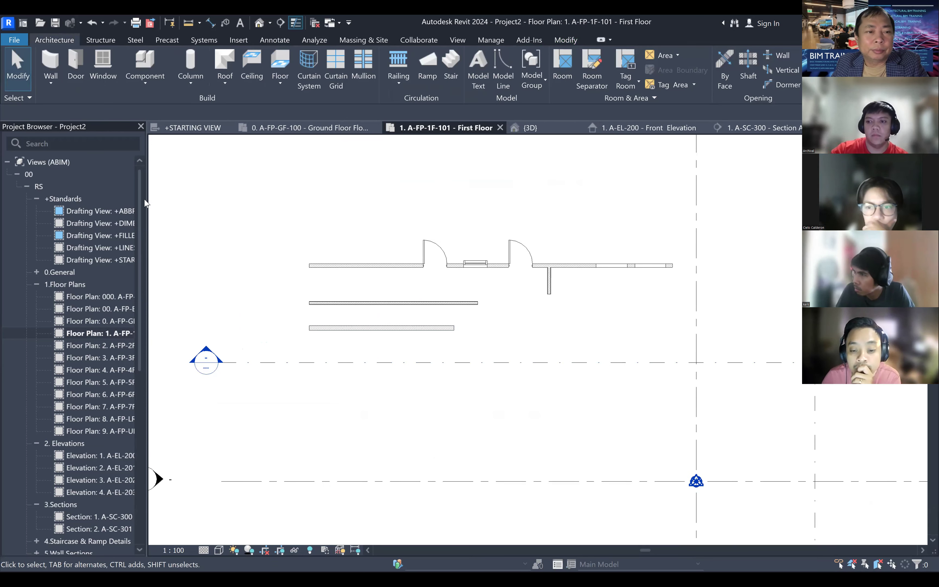
pyautogui.rightClick(245, 191)
pyautogui.click(280, 400)
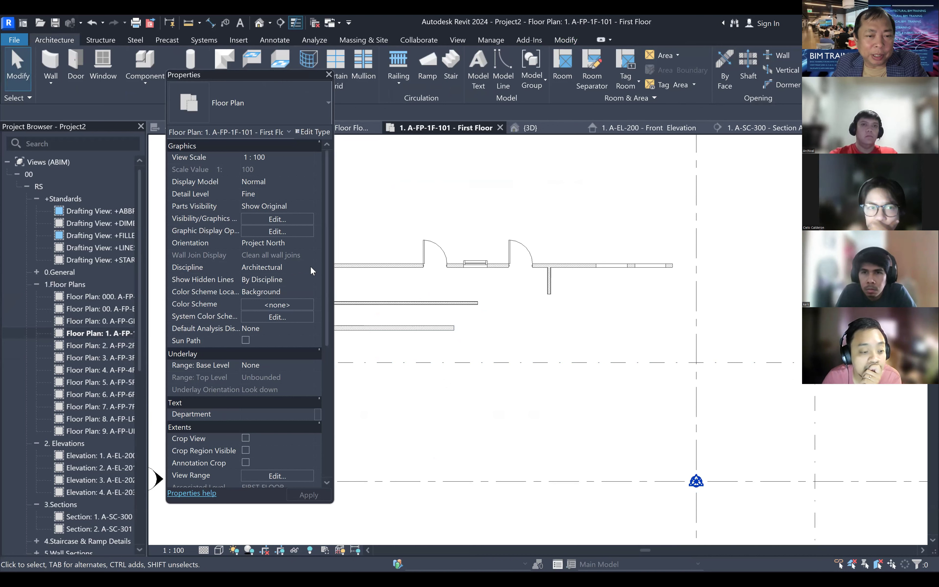
pyautogui.click(276, 267)
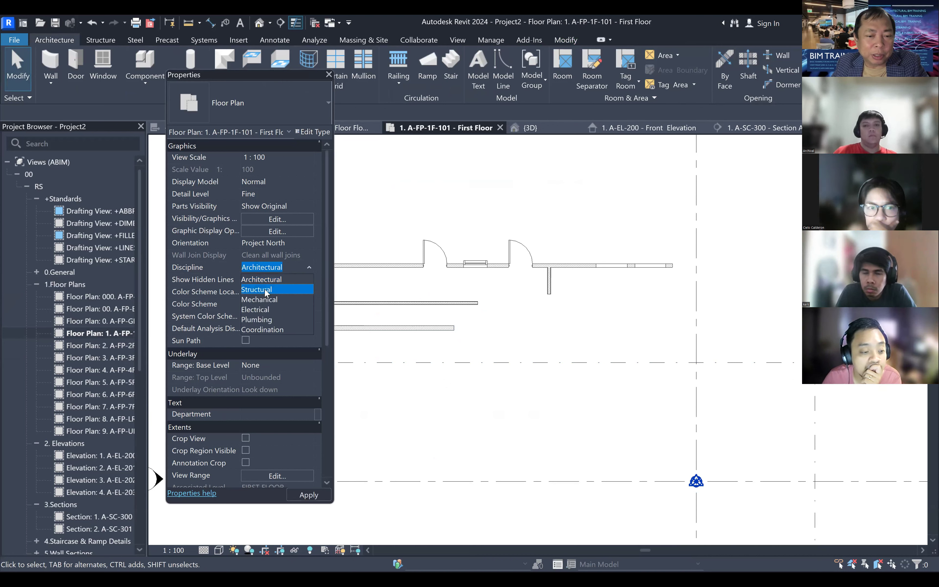
pyautogui.click(264, 289)
pyautogui.click(309, 496)
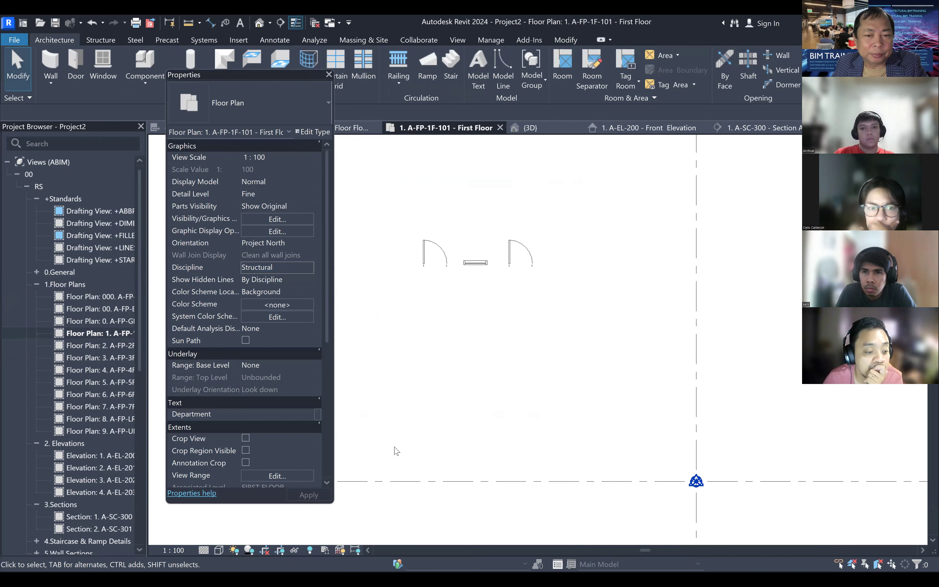
pyautogui.scroll(-7, 304, 416)
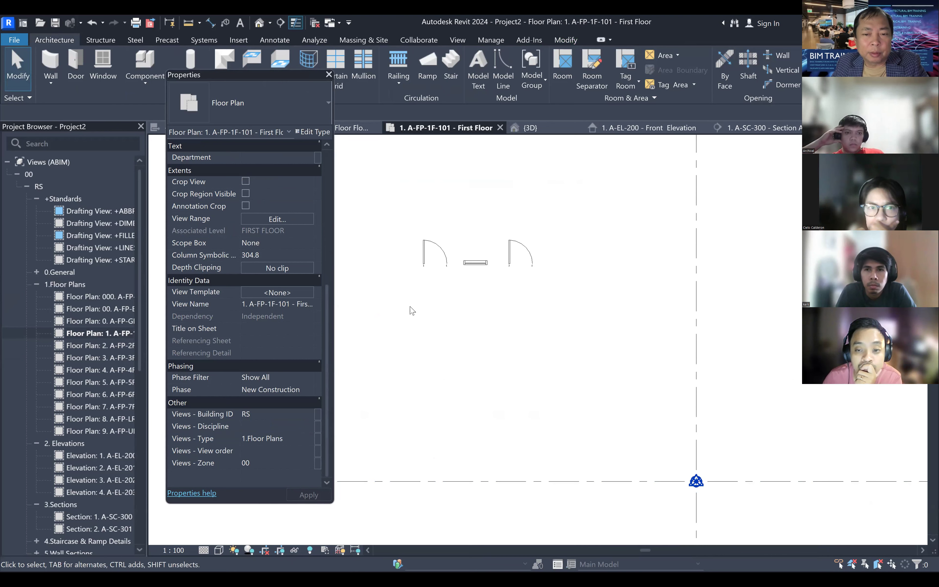
pyautogui.hotkey('ctrl', '1')
pyautogui.scroll(2, 501, 279)
pyautogui.scroll(-1, 499, 282)
pyautogui.scroll(2, 555, 287)
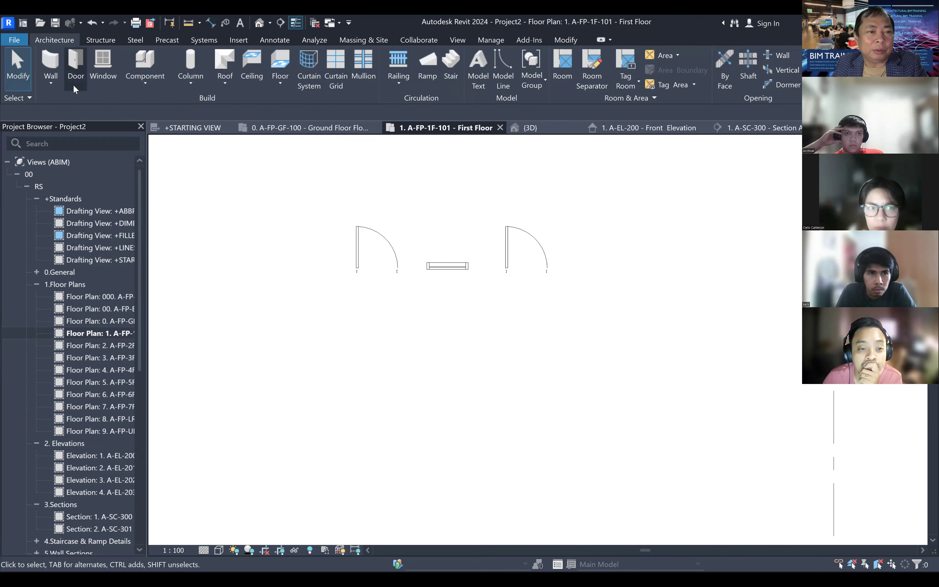
pyautogui.scroll(-3, 277, 247)
# - Set the First Floor plan view's discipline back to Architectural and close its properties
pyautogui.rightClick(272, 237)
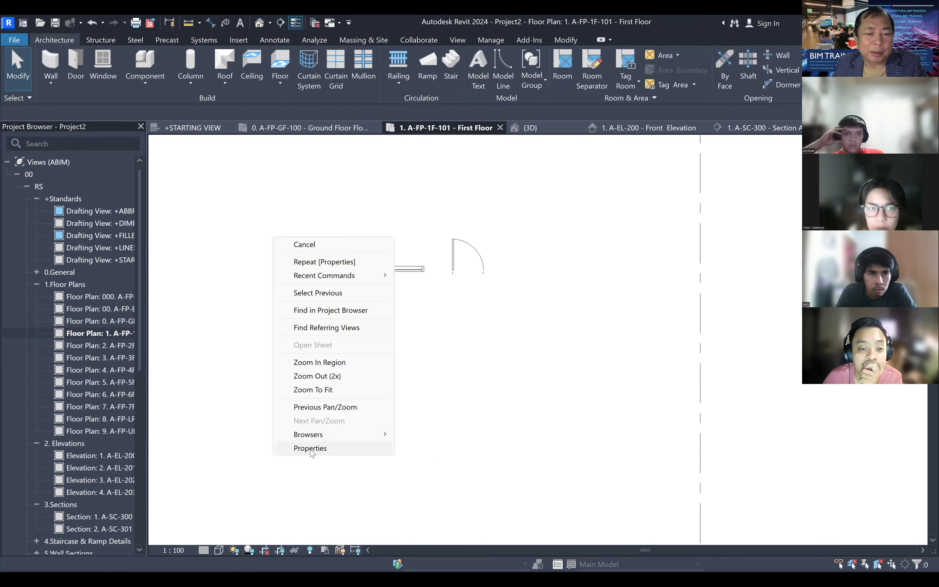
pyautogui.click(310, 448)
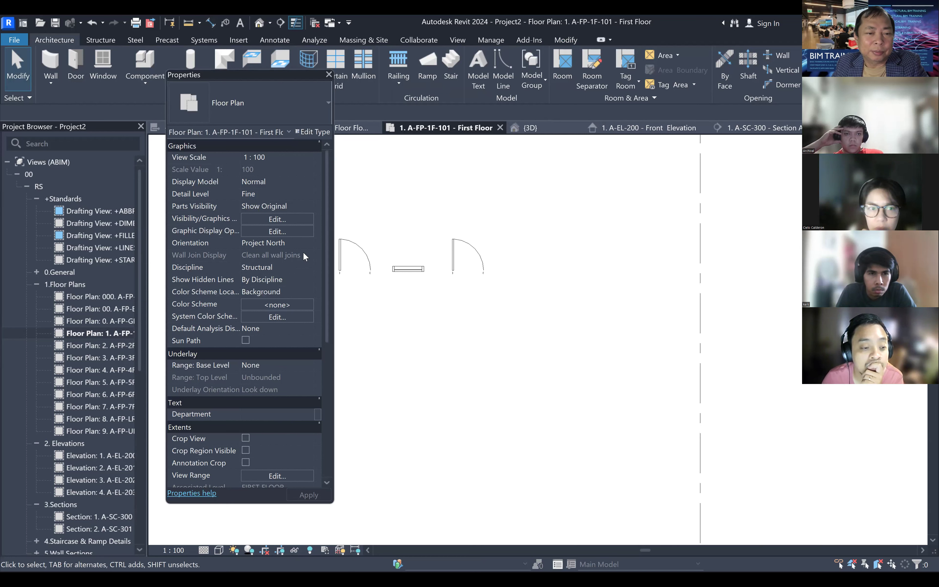
pyautogui.click(311, 266)
pyautogui.click(257, 280)
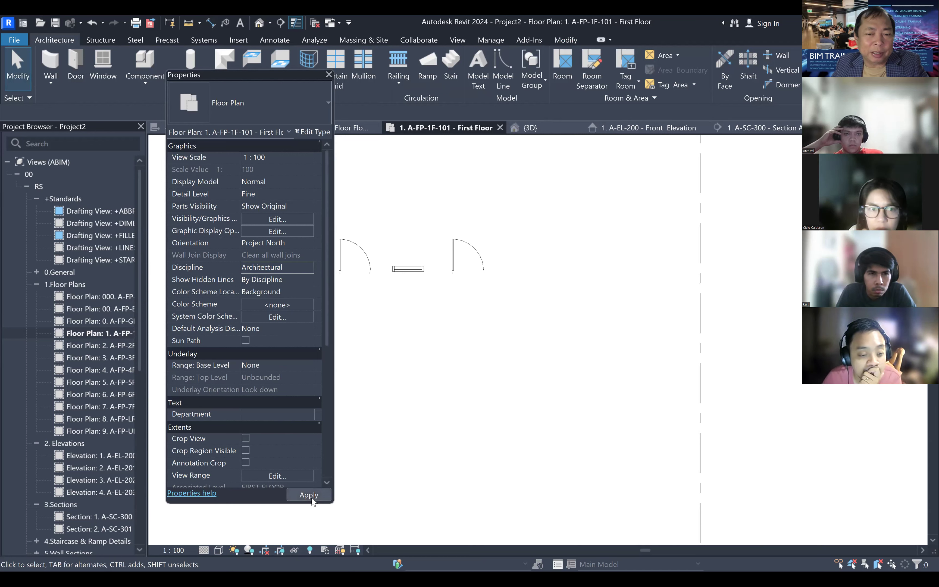
pyautogui.click(310, 496)
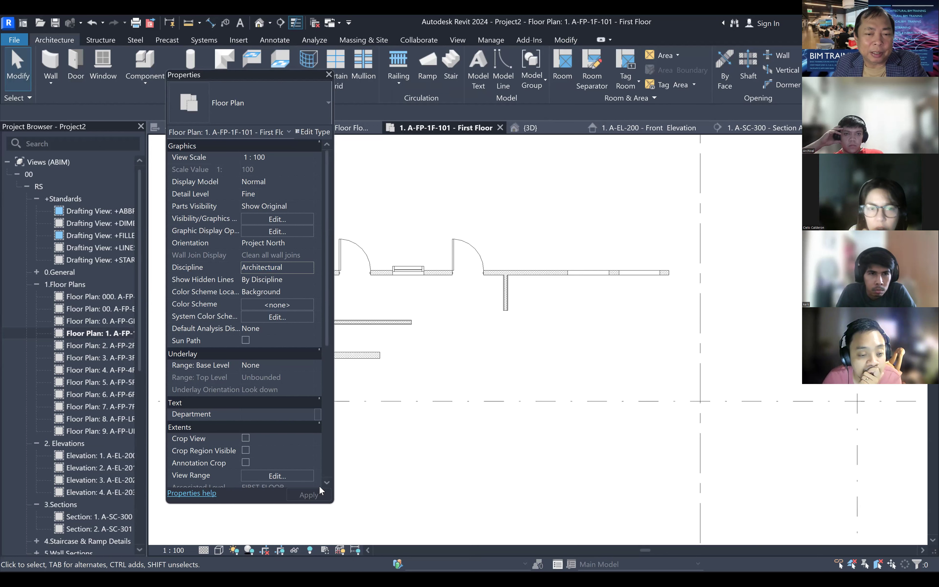
pyautogui.scroll(-2, 360, 371)
pyautogui.click(329, 74)
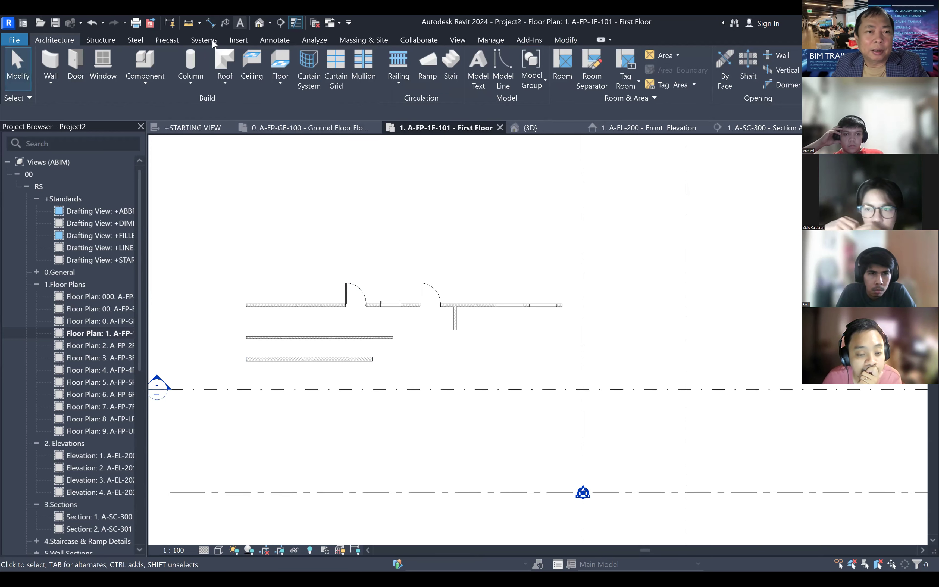
# - In the default 3D view, stretch the W7 reinforced concrete wall vertically so its top and base align with the other walls
pyautogui.click(259, 23)
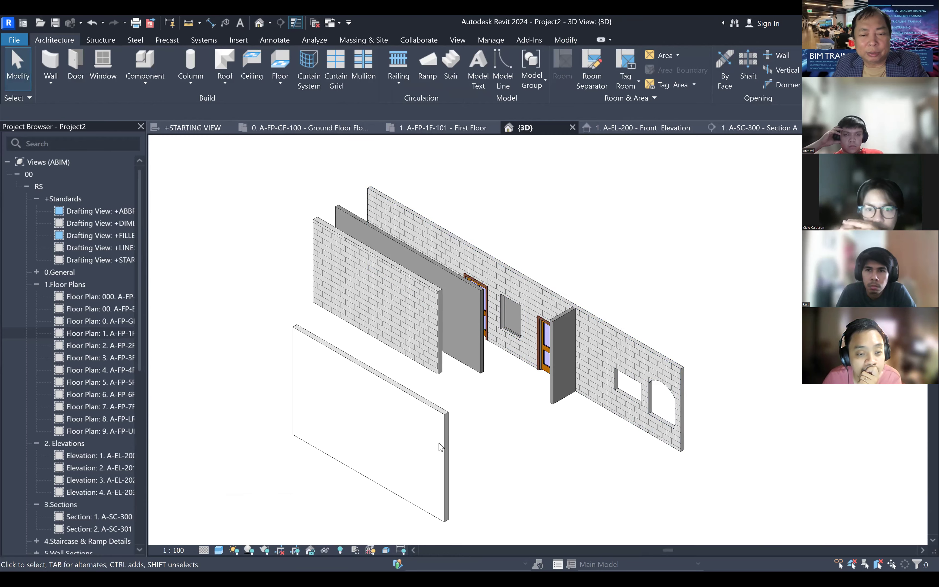
pyautogui.scroll(3, 483, 399)
pyautogui.scroll(-3, 483, 399)
pyautogui.click(452, 396)
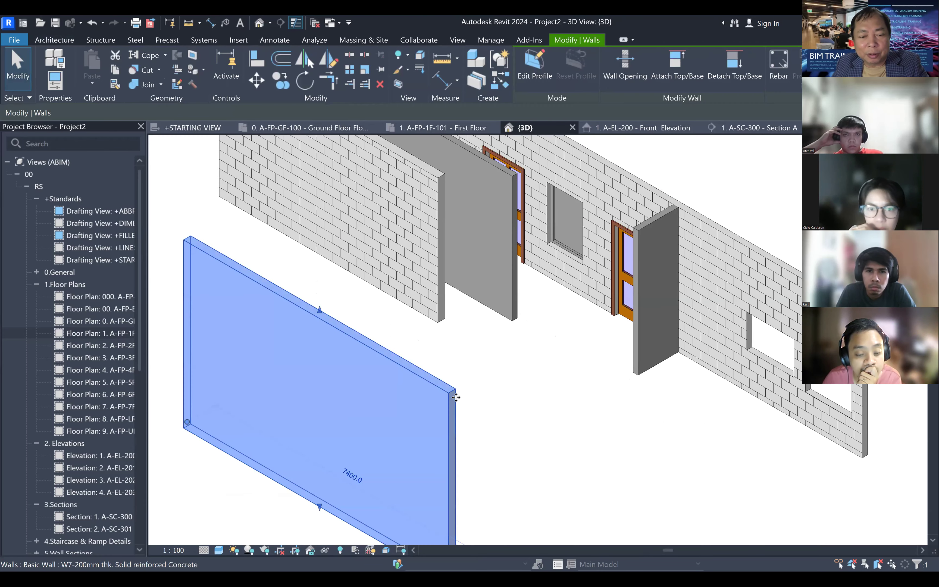
pyautogui.scroll(-2, 456, 396)
pyautogui.scroll(-2, 456, 396)
pyautogui.scroll(-2, 605, 285)
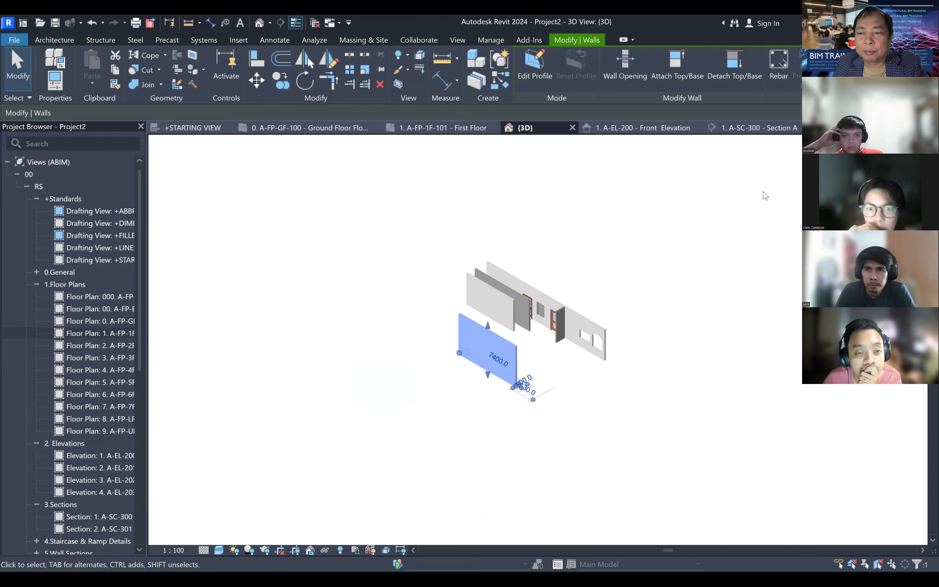
pyautogui.scroll(-4, 527, 295)
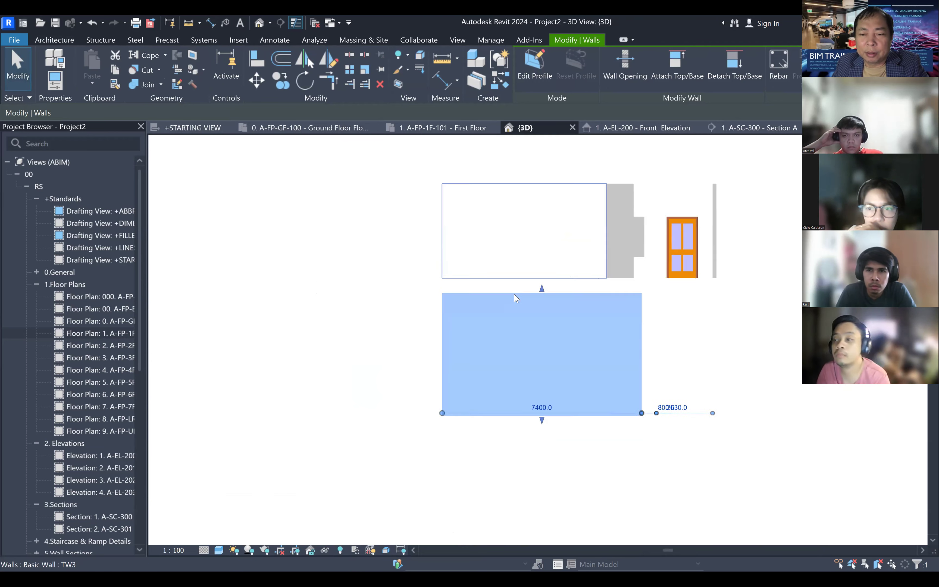
pyautogui.moveTo(537, 292); pyautogui.dragTo(545, 236)
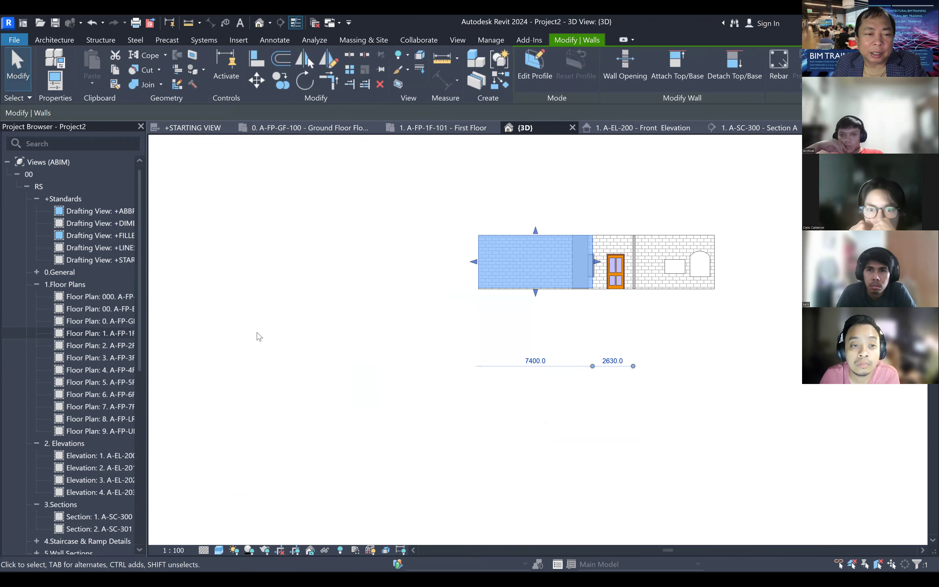
pyautogui.click(249, 333)
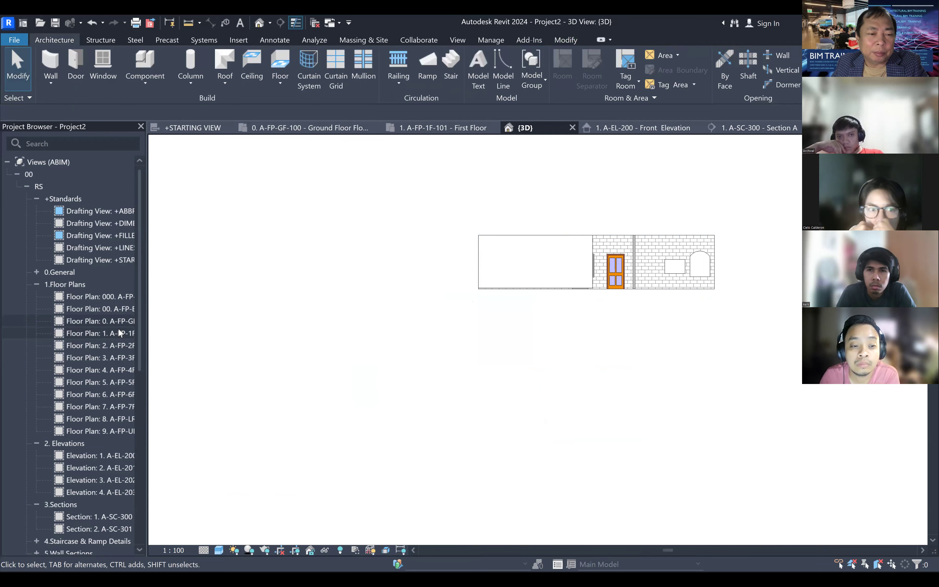
# - Return to the First Floor plan and examine the W7 concrete wall beside the other wall types
pyautogui.doubleClick(114, 334)
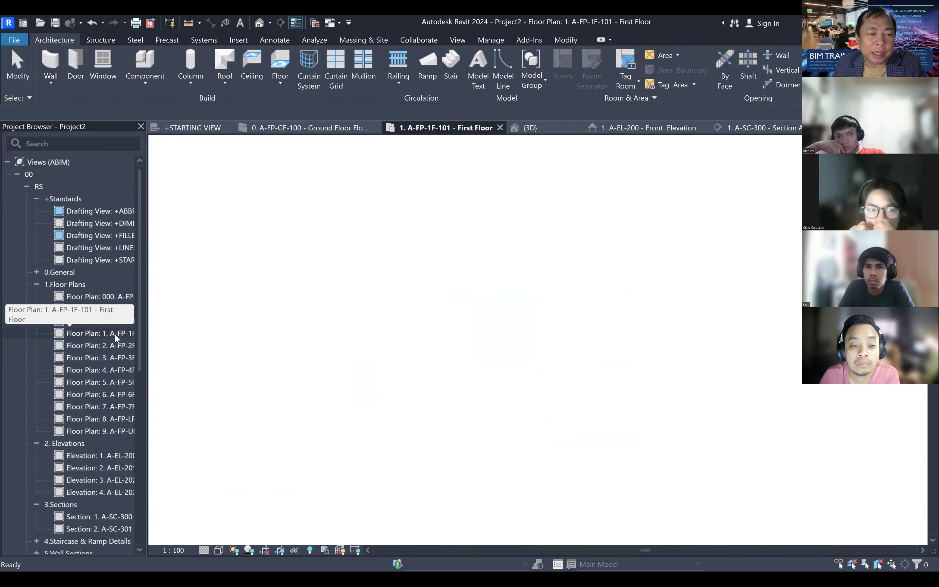
pyautogui.scroll(5, 471, 384)
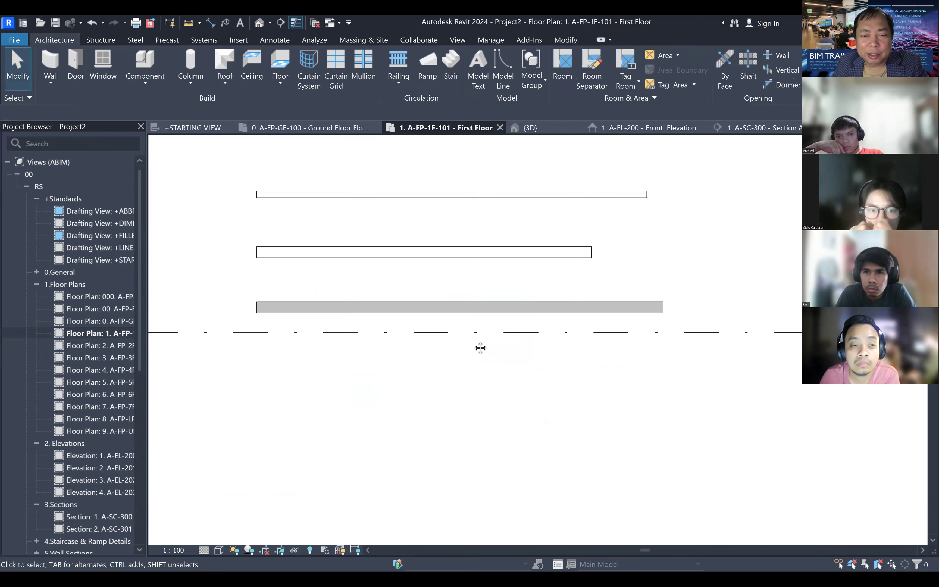
pyautogui.scroll(-3, 547, 360)
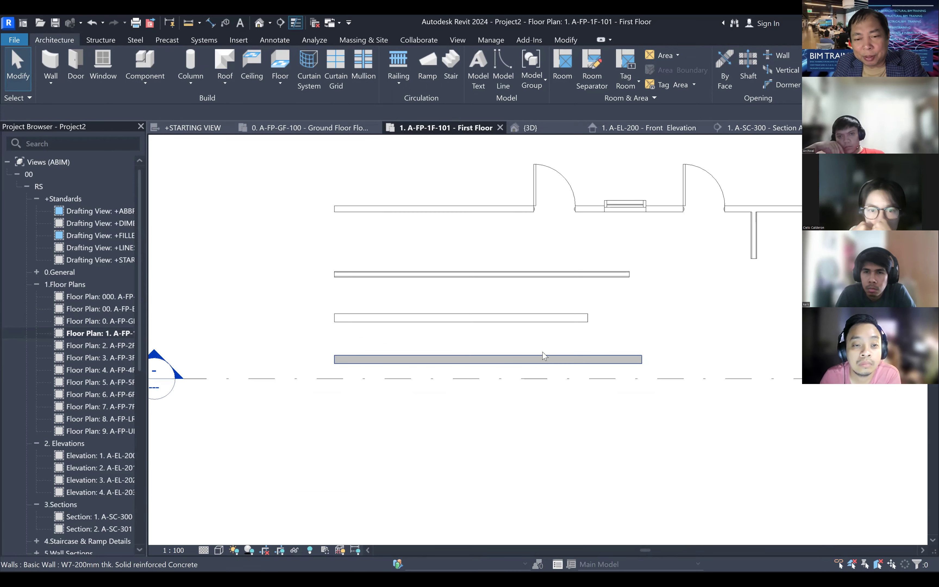
# - Open the First Floor plan's view properties and set the discipline to Structural
pyautogui.rightClick(253, 190)
pyautogui.click(289, 397)
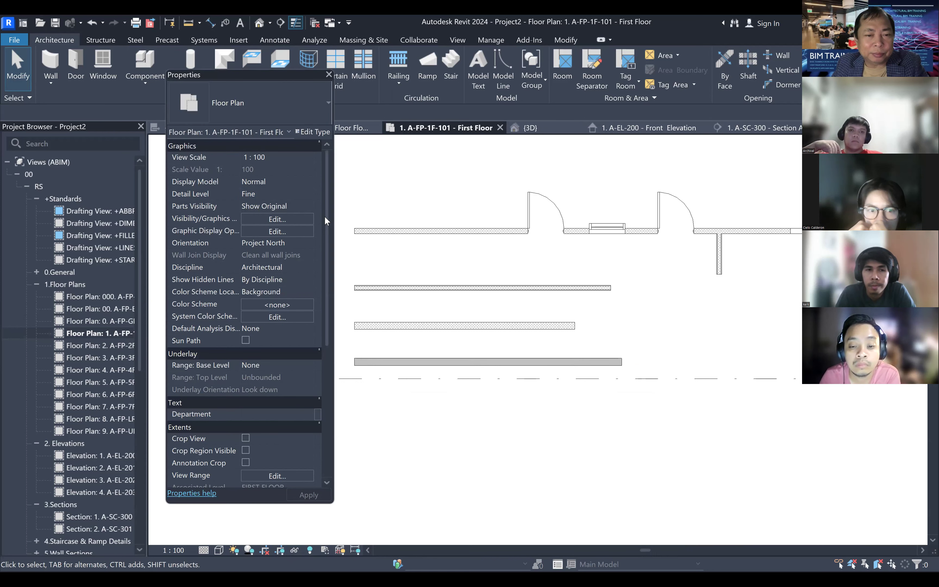
pyautogui.scroll(-3, 336, 252)
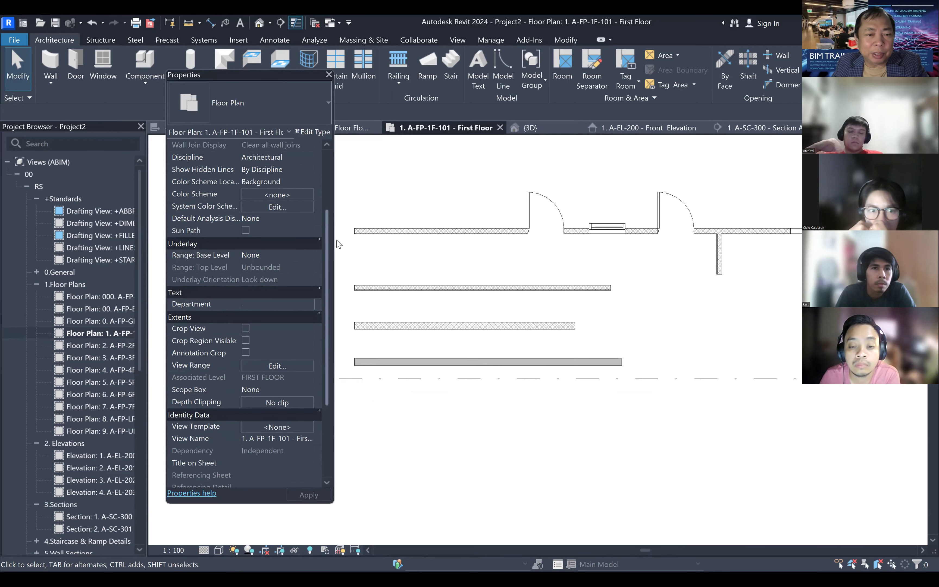
pyautogui.click(309, 159)
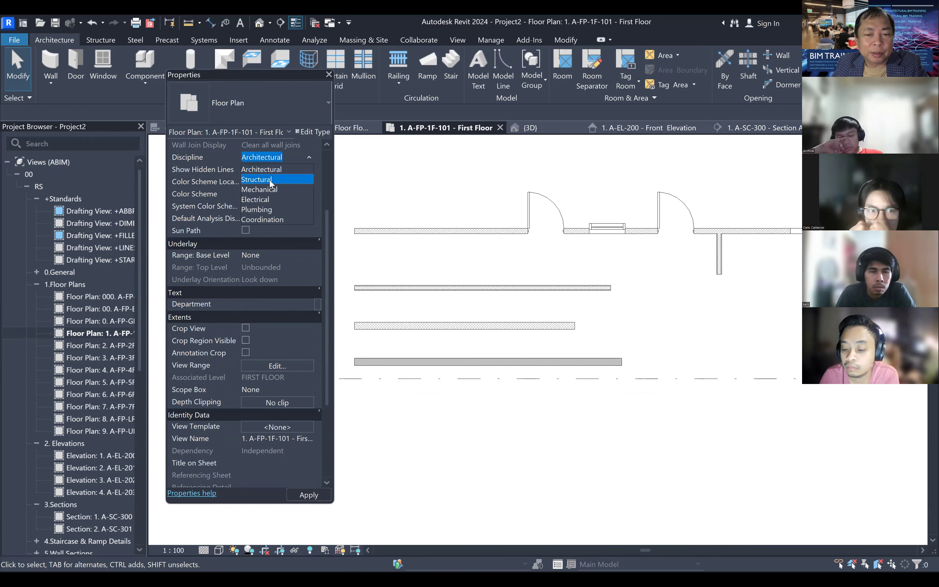
pyautogui.click(269, 179)
pyautogui.click(303, 495)
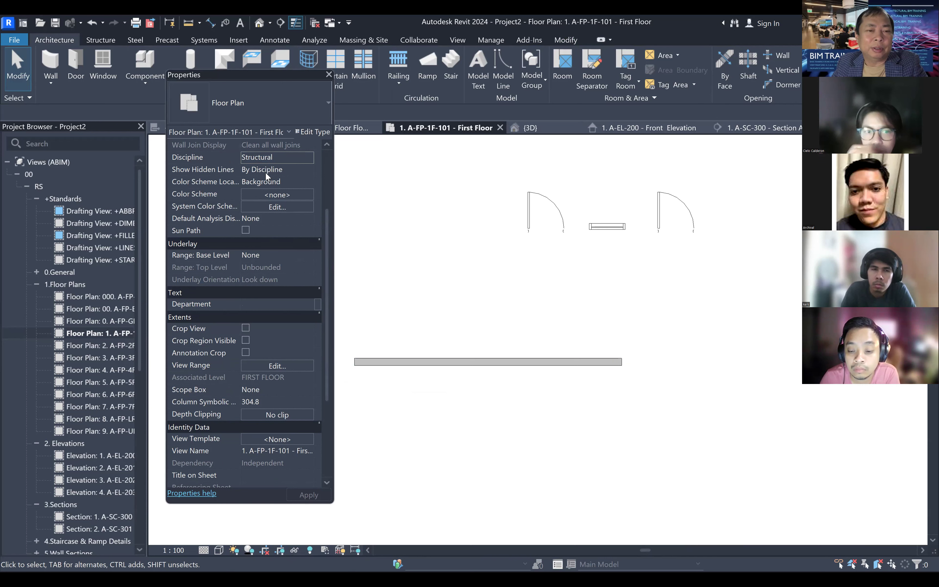
# - Restore the First Floor plan's discipline to Architectural and close the view properties
pyautogui.click(310, 158)
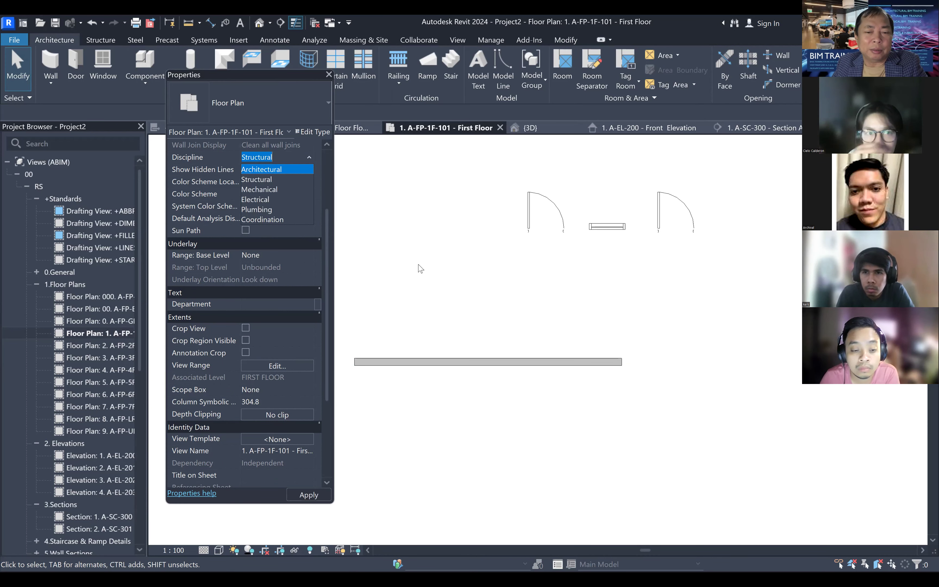
pyautogui.click(261, 169)
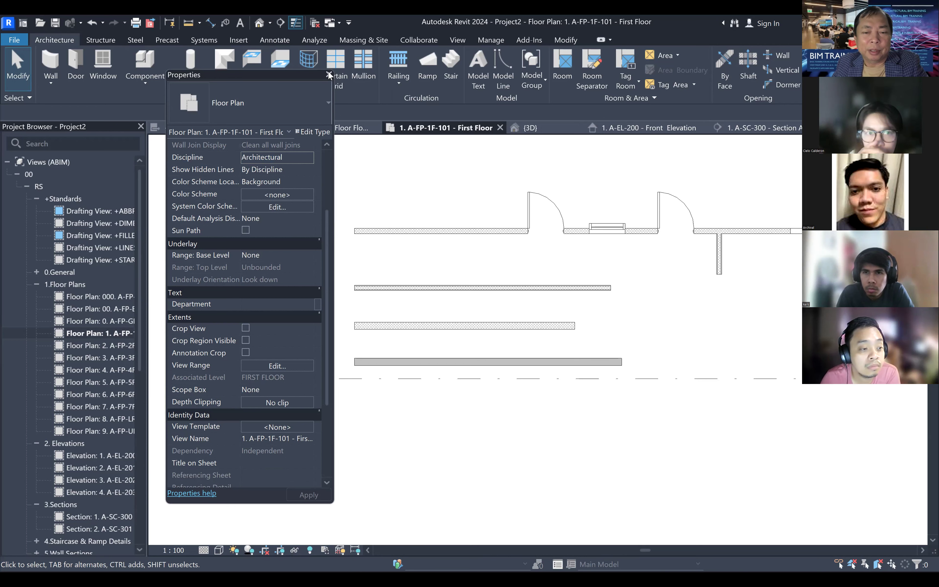
pyautogui.scroll(2, 603, 327)
pyautogui.moveTo(602, 327); pyautogui.dragTo(552, 330, button='middle')
pyautogui.scroll(-3, 552, 330)
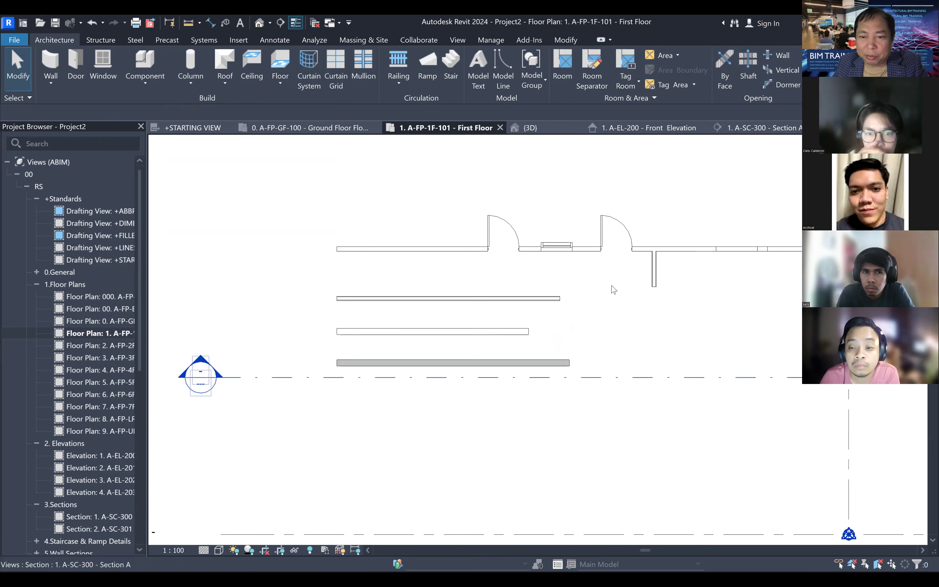
# - Place a door matching the existing D1 door in the W7 concrete wall and undo the placement
pyautogui.click(622, 227)
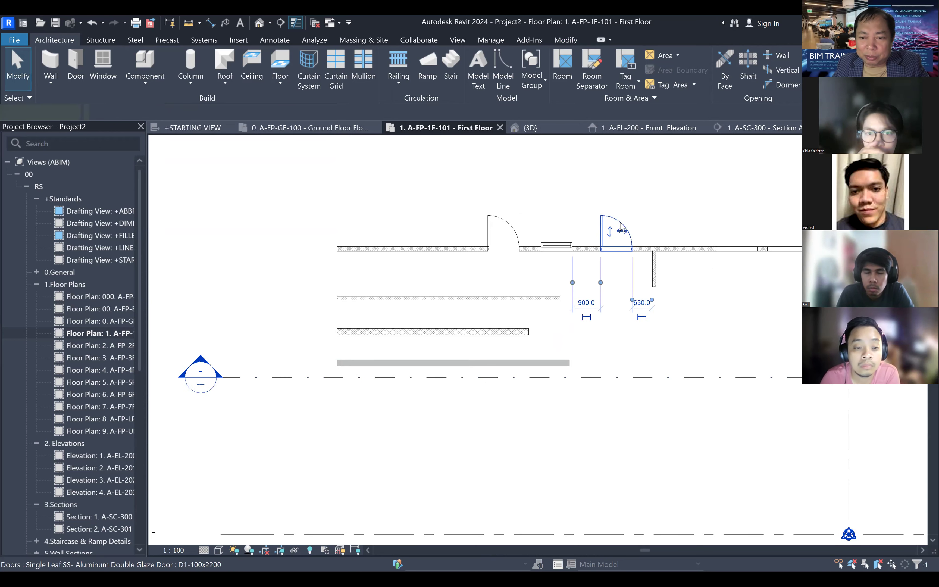
pyautogui.rightClick(655, 364)
pyautogui.click(668, 354)
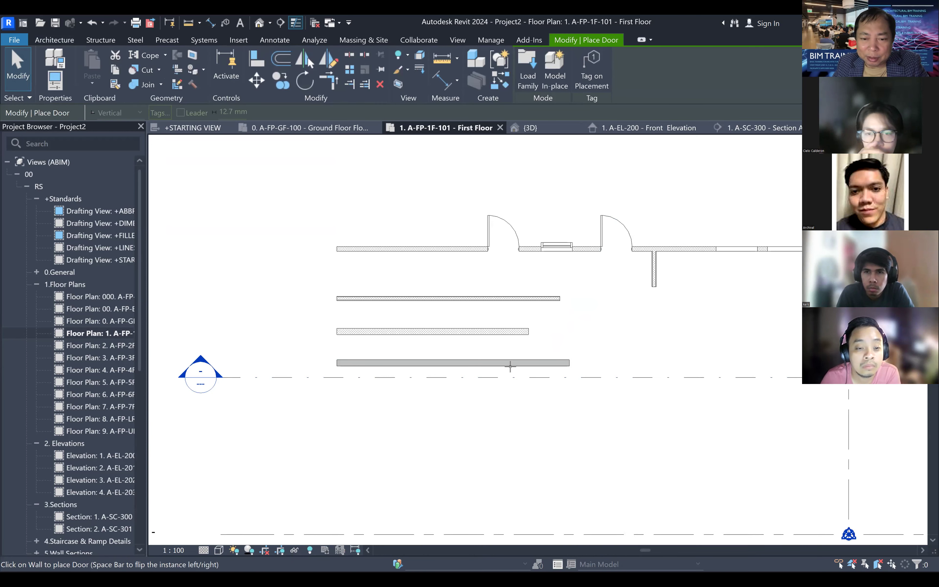
pyautogui.click(592, 398)
pyautogui.press('Escape')
pyautogui.press('Escape')
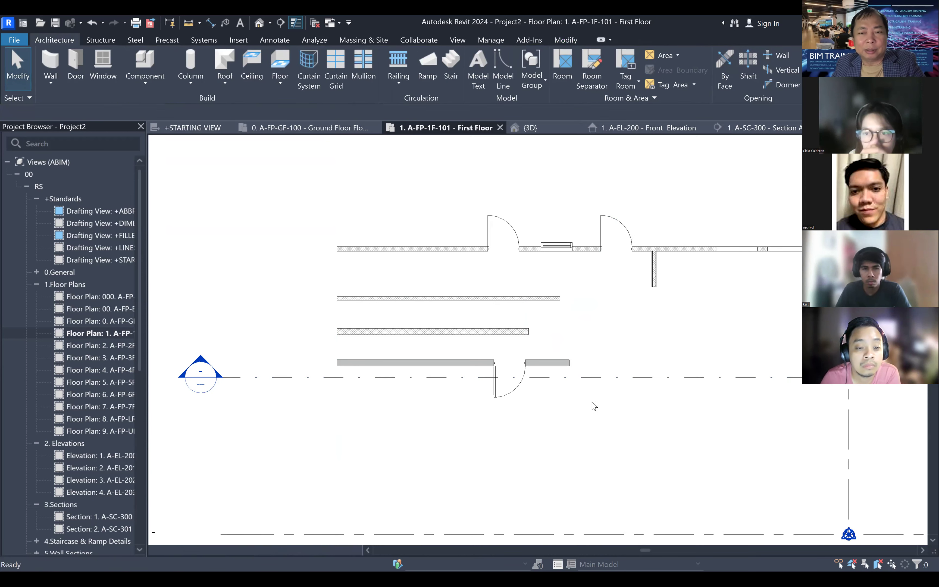
pyautogui.hotkey('ctrl', 'z')
# - Place a window matching the existing SHBC-SHL-M-Window in the W7 concrete wall and undo the placement
pyautogui.click(557, 247)
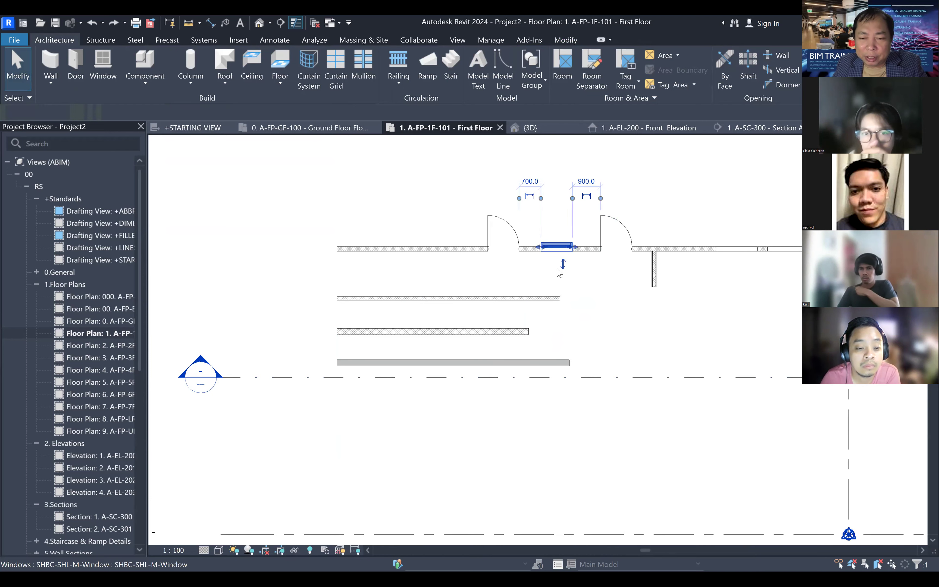
pyautogui.rightClick(558, 271)
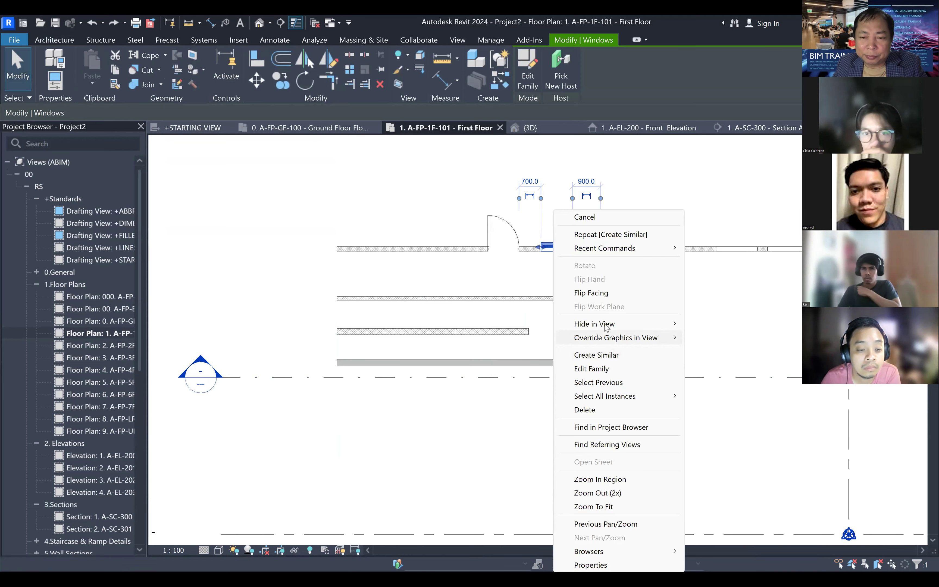
pyautogui.click(597, 356)
pyautogui.click(416, 364)
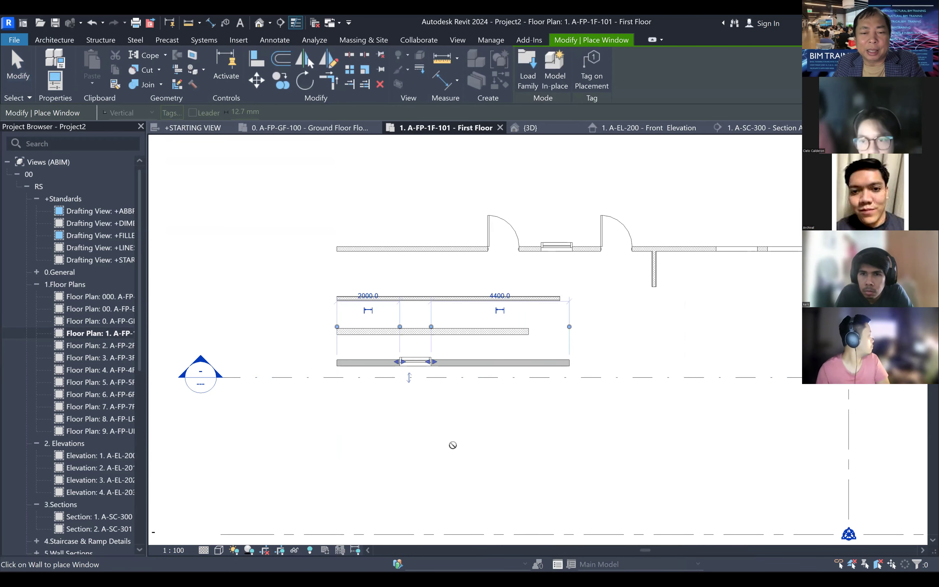
pyautogui.press('Escape')
pyautogui.press('Escape')
pyautogui.hotkey('ctrl', 'z')
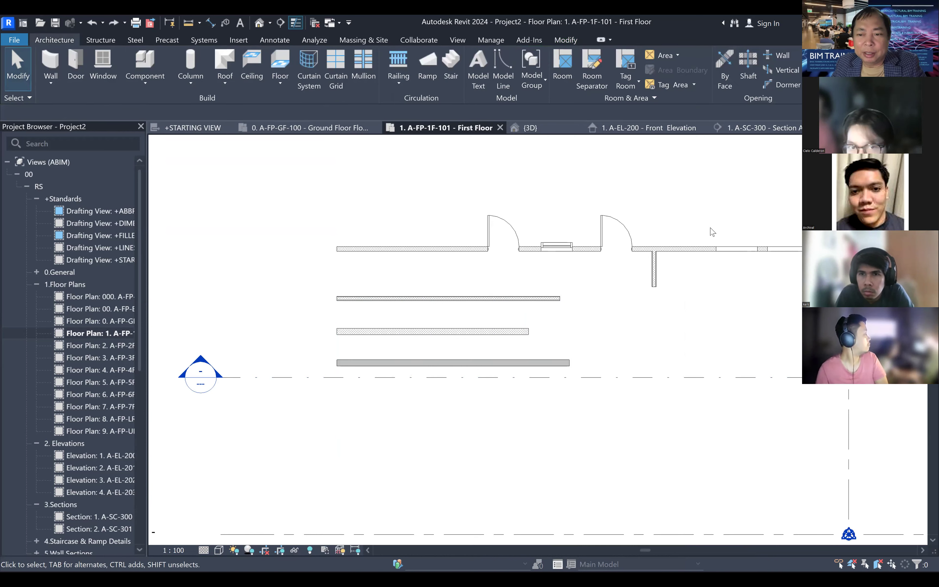
# - Cut a rectangular opening about 1526 mm wide in the W7 concrete wall, about 997 mm from its nearer end, matching the existing wall opening
pyautogui.click(748, 257)
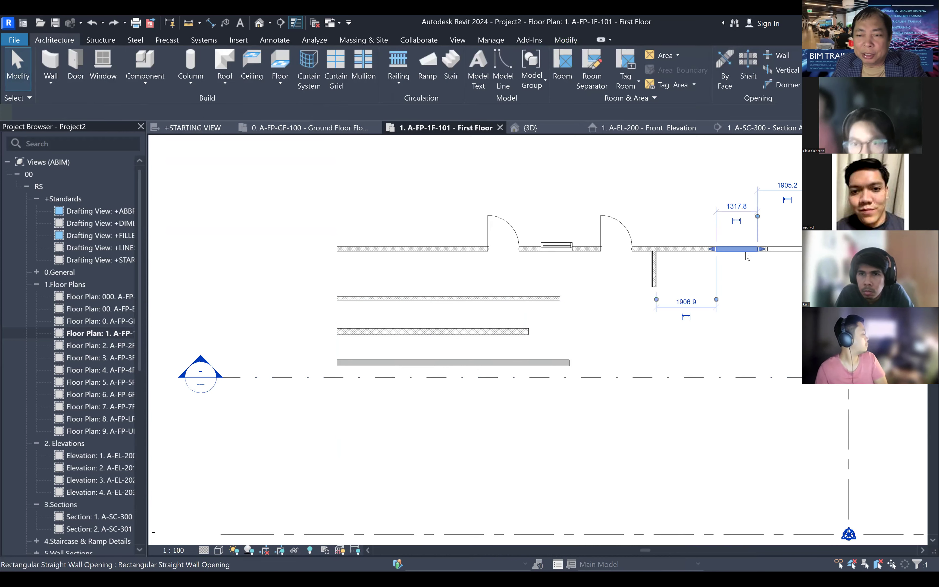
pyautogui.rightClick(746, 253)
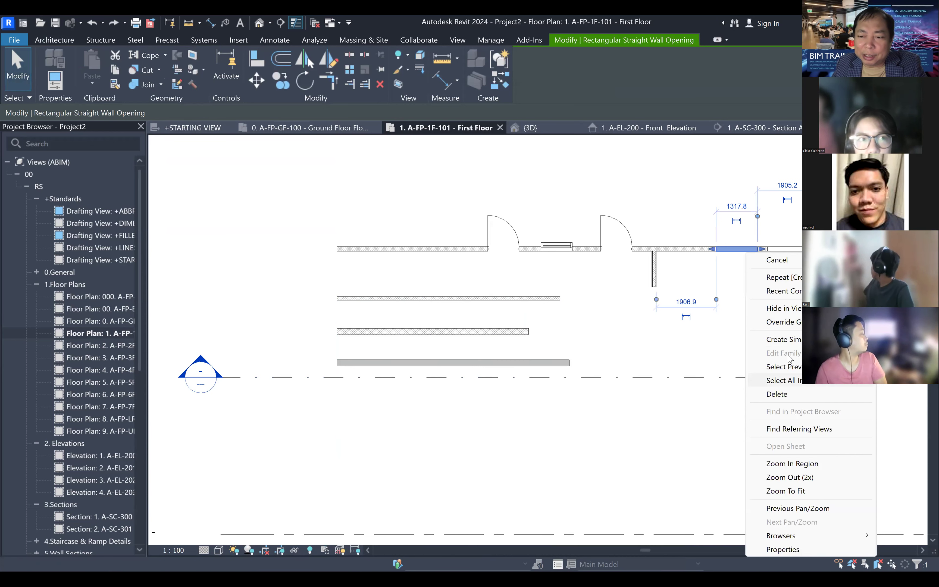
pyautogui.click(797, 340)
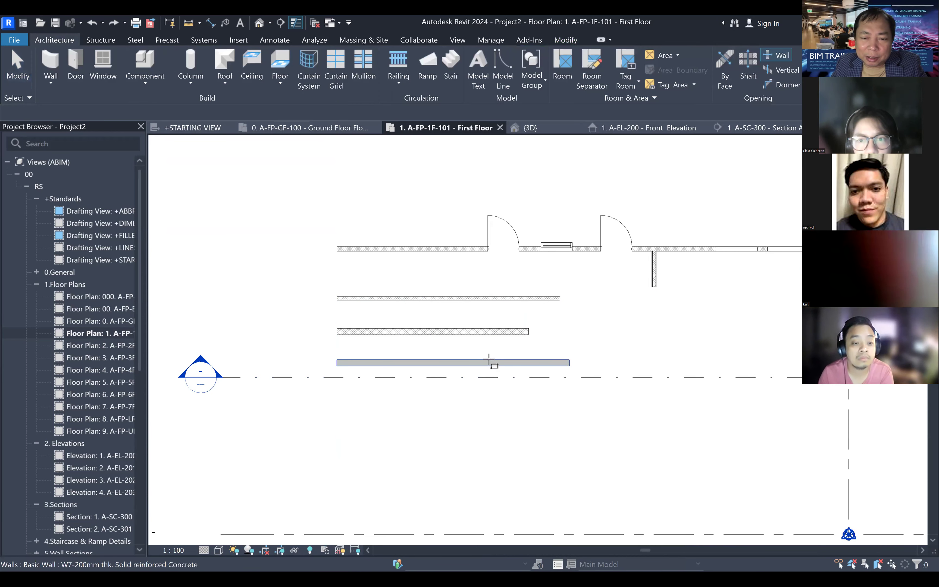
pyautogui.click(538, 362)
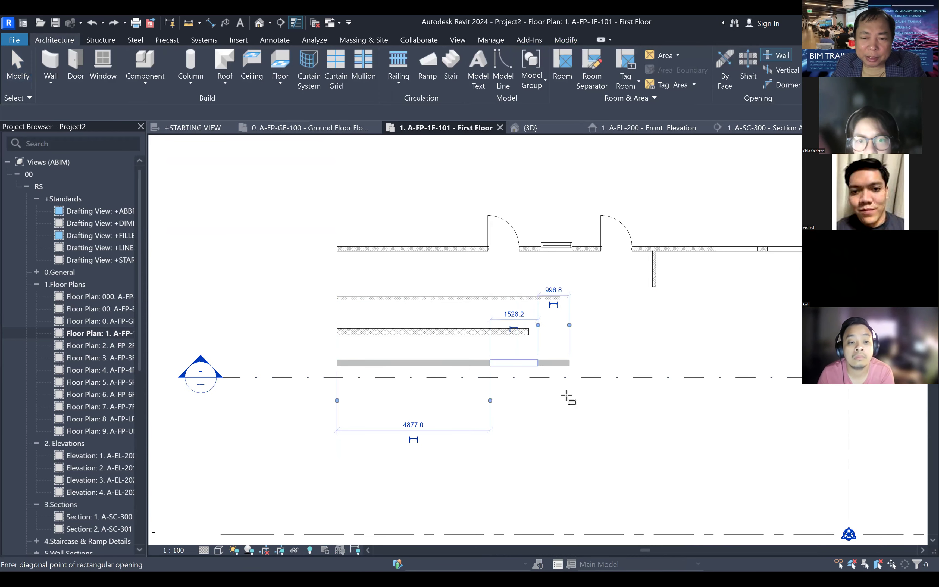
pyautogui.press('Escape')
pyautogui.press('Escape')
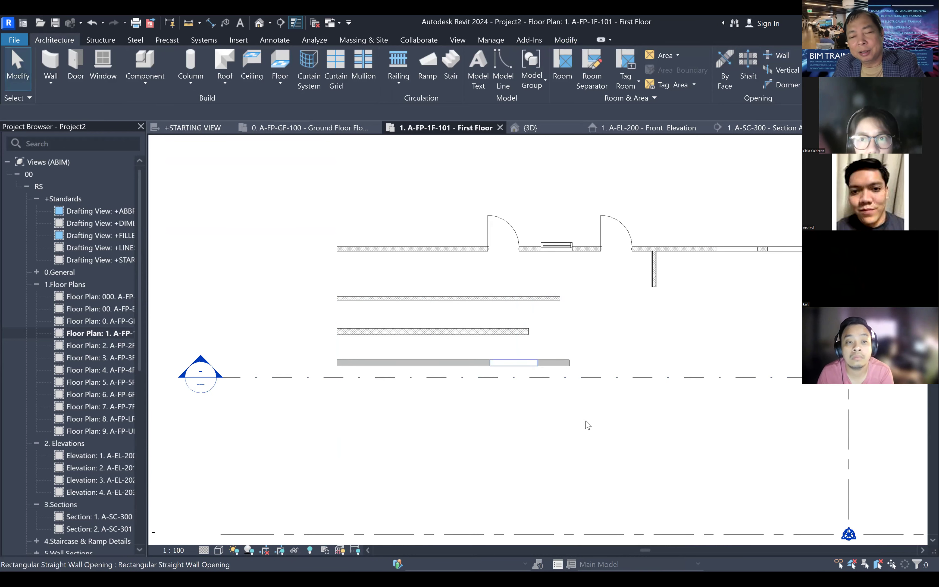
# - Tag the W7 concrete wall by category with a vertical wall tag and an attached leader below it
pyautogui.scroll(2, 528, 351)
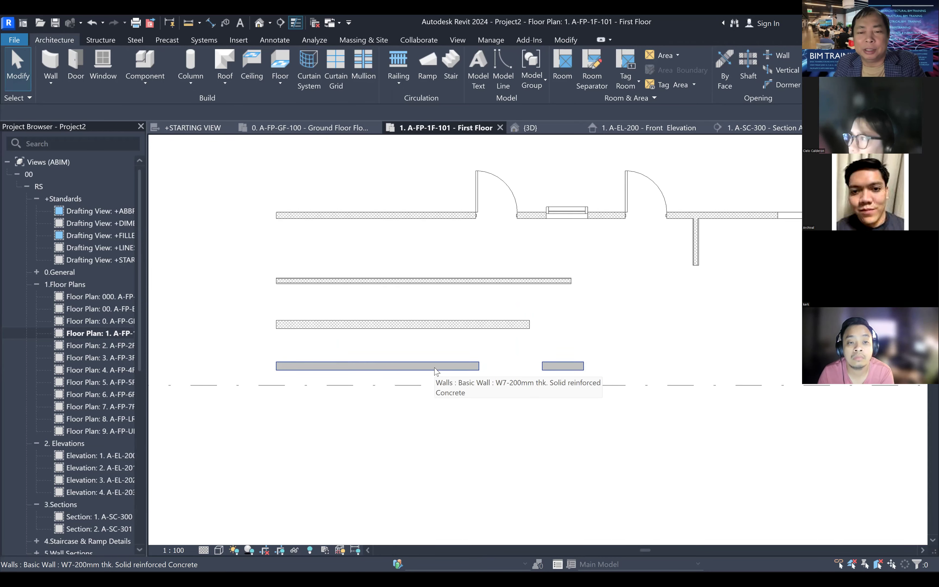
pyautogui.scroll(-2, 435, 367)
pyautogui.moveTo(576, 336)
pyautogui.mouseDown(button='middle')
pyautogui.moveTo(576, 287)
pyautogui.moveTo(530, 321)
pyautogui.moveTo(551, 350)
pyautogui.mouseUp(button='middle')
pyautogui.scroll(1, 541, 285)
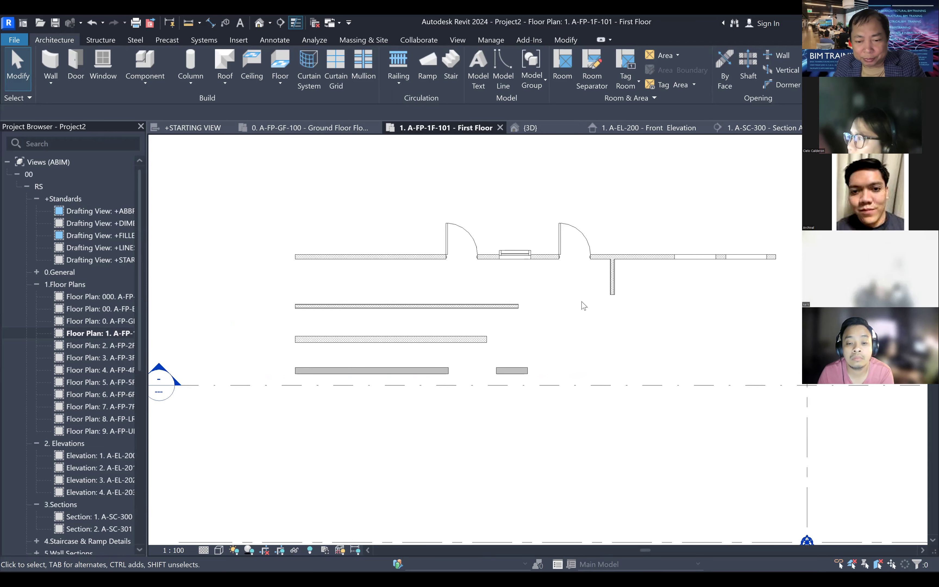
pyautogui.scroll(-1, 584, 307)
pyautogui.moveTo(592, 286); pyautogui.dragTo(598, 251, button='middle')
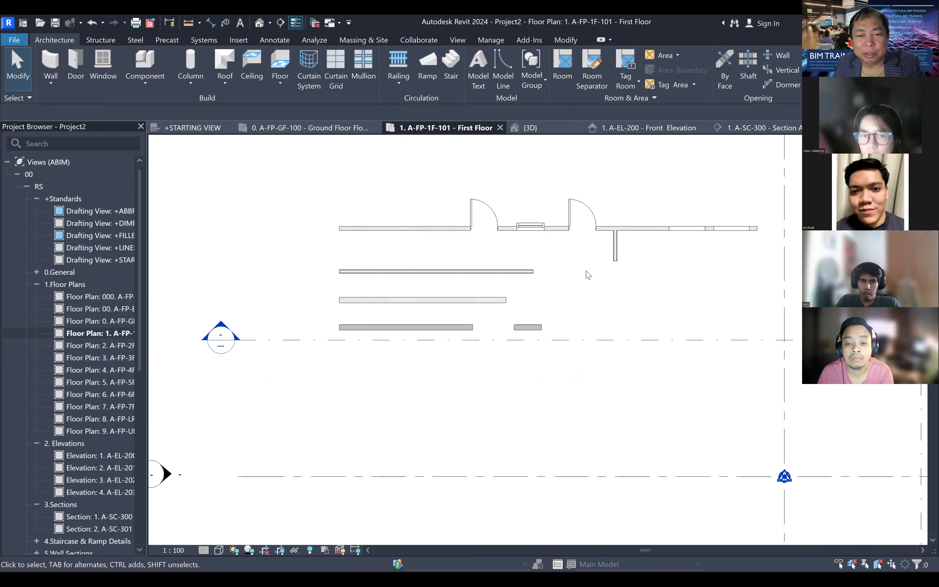
pyautogui.scroll(3, 431, 370)
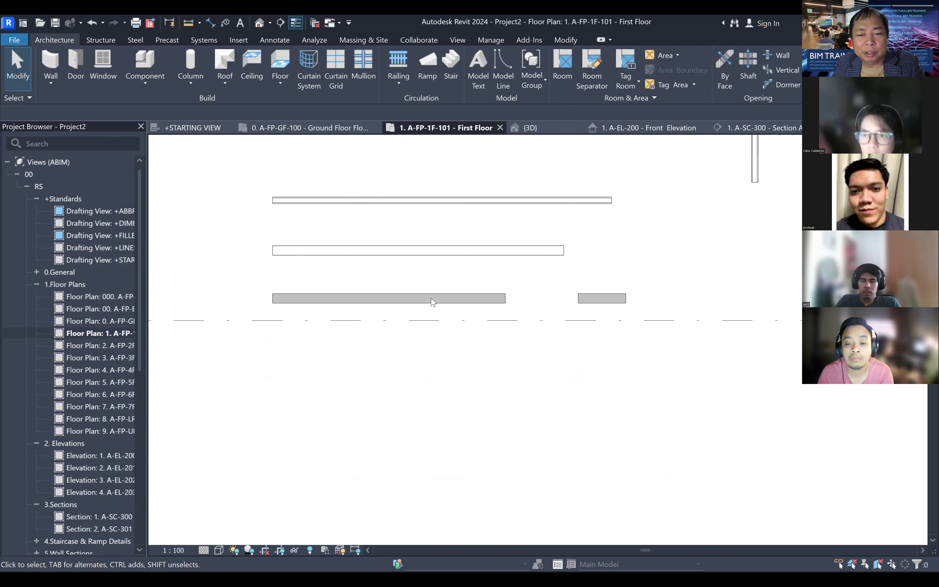
pyautogui.press('t')
pyautogui.press('g')
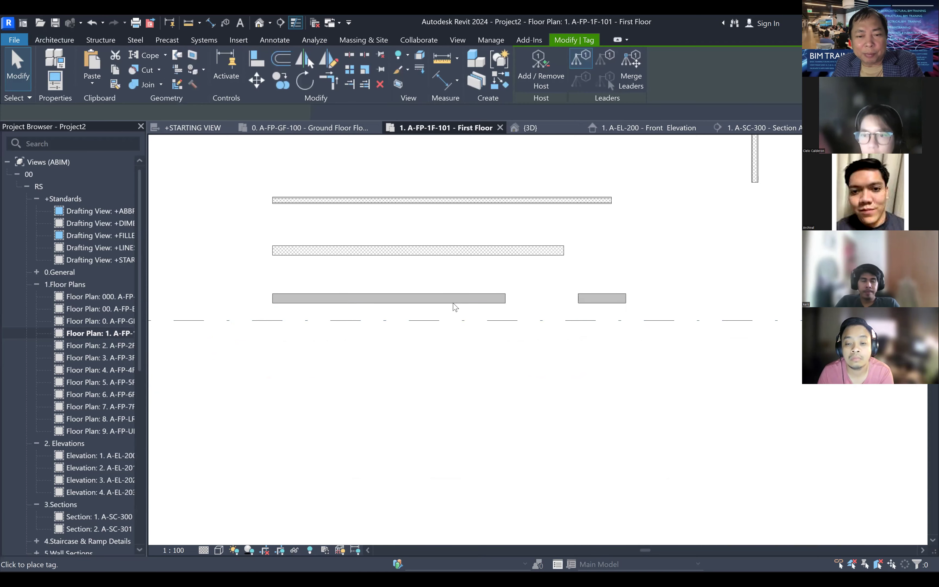
pyautogui.click(454, 315)
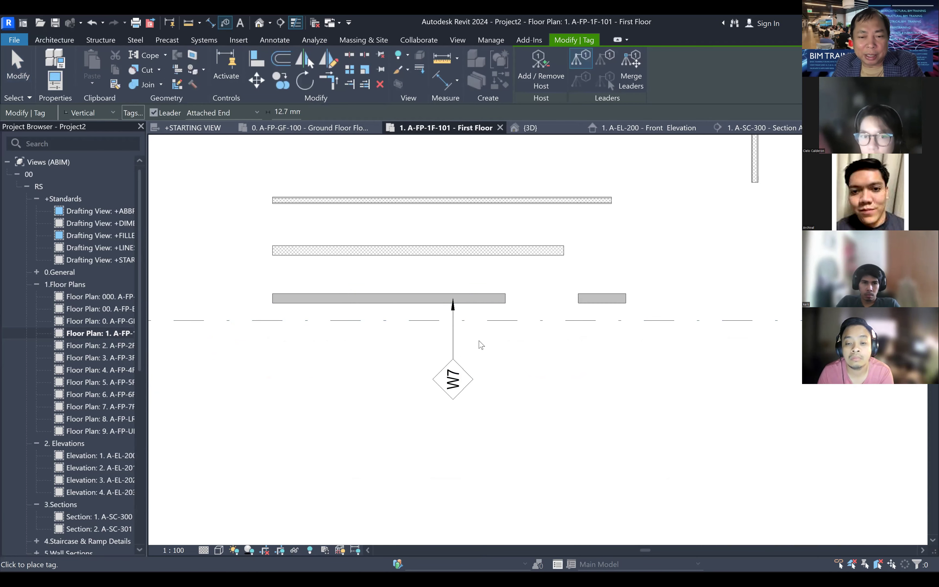
pyautogui.press('Escape')
# - Set the W7 reinforced concrete wall type's Type Mark to SW1 and inspect the wall's tag
pyautogui.click(473, 297)
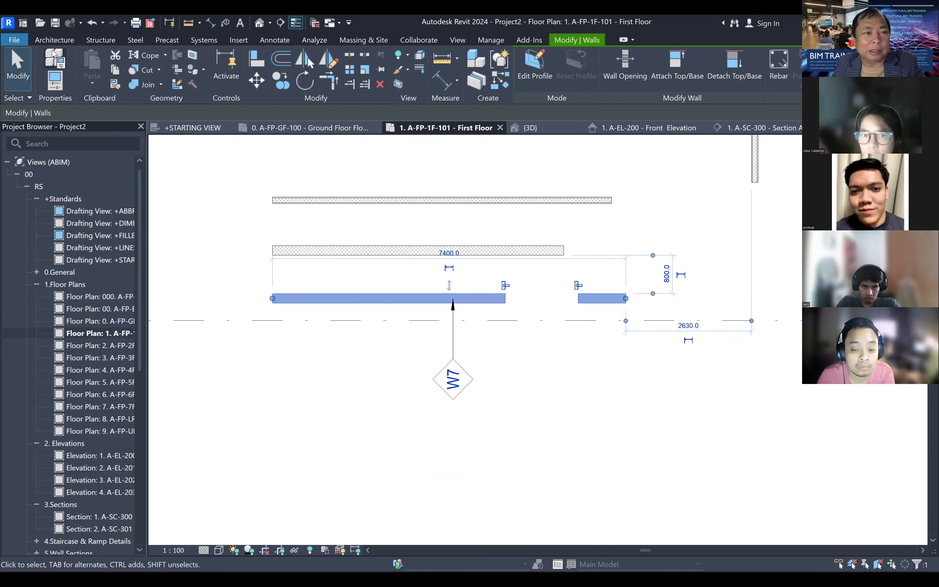
pyautogui.press('t')
pyautogui.press('p')
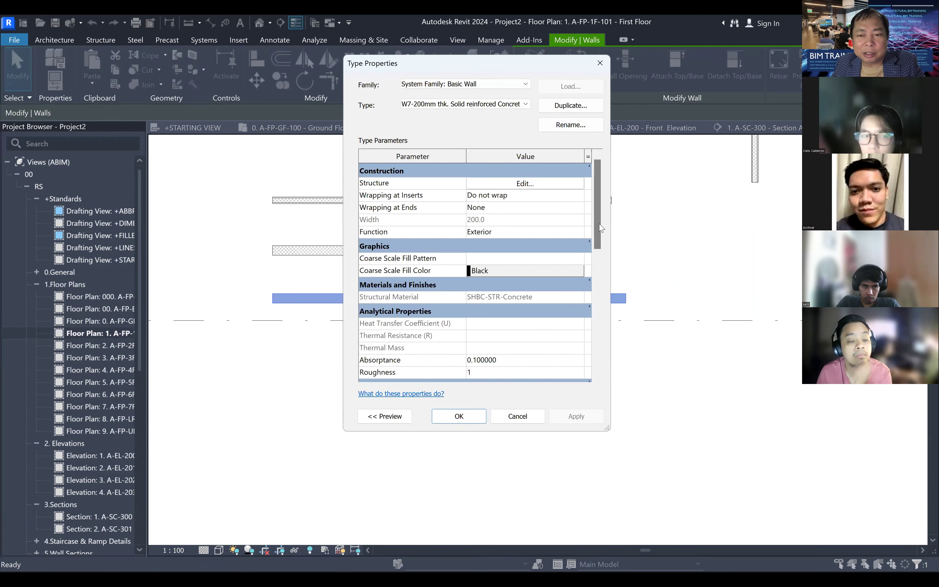
pyautogui.moveTo(598, 235); pyautogui.dragTo(594, 355)
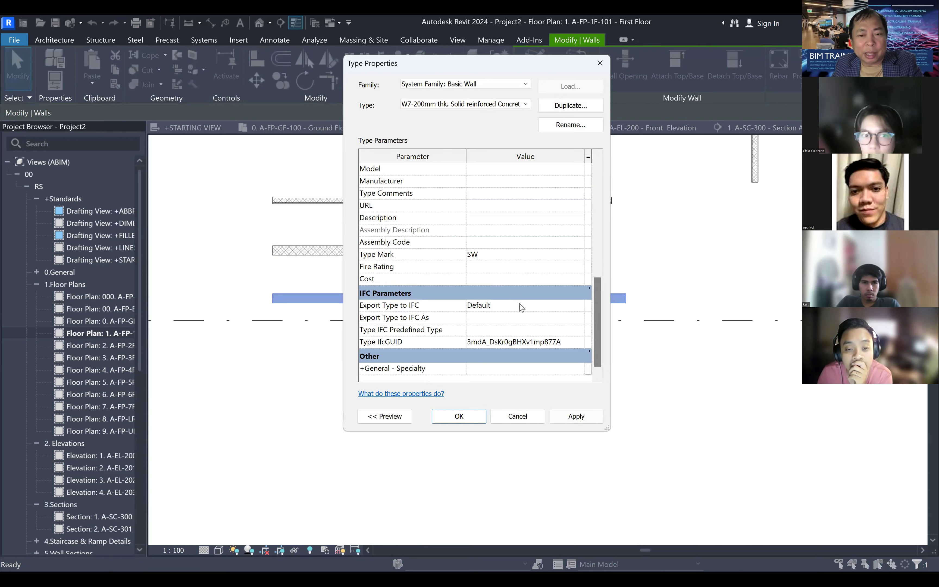
pyautogui.click(556, 418)
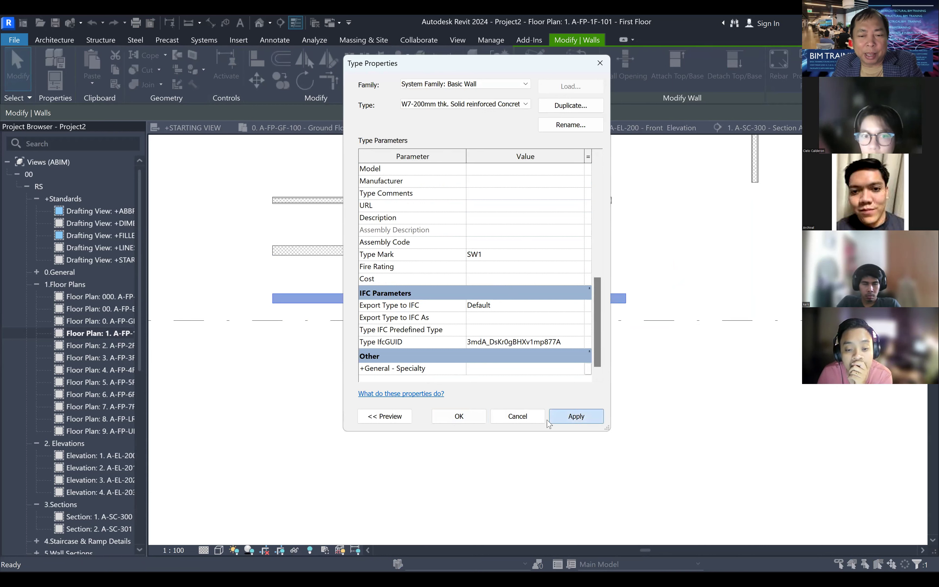
pyautogui.click(459, 416)
pyautogui.press('Escape')
pyautogui.scroll(8, 471, 419)
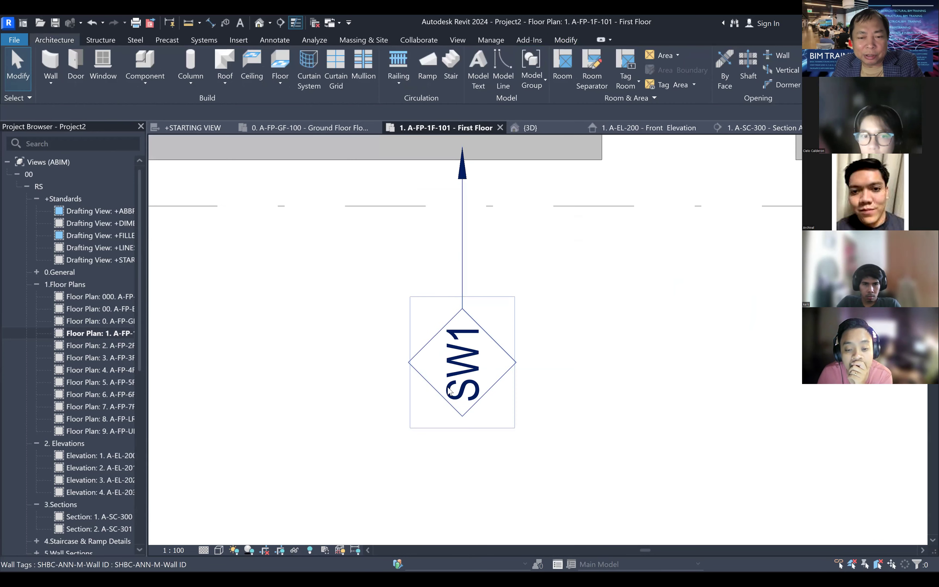
pyautogui.scroll(1, 705, 389)
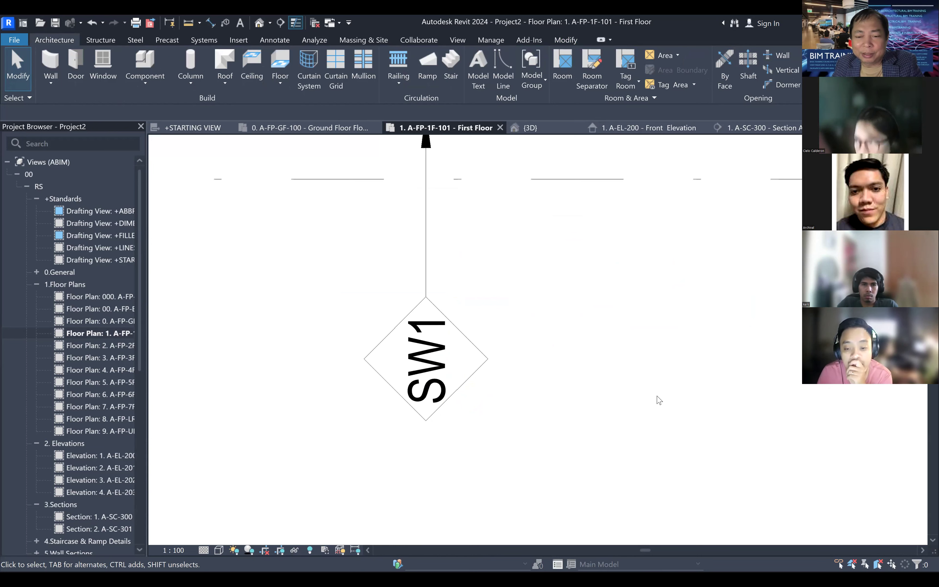
pyautogui.scroll(-3, 658, 399)
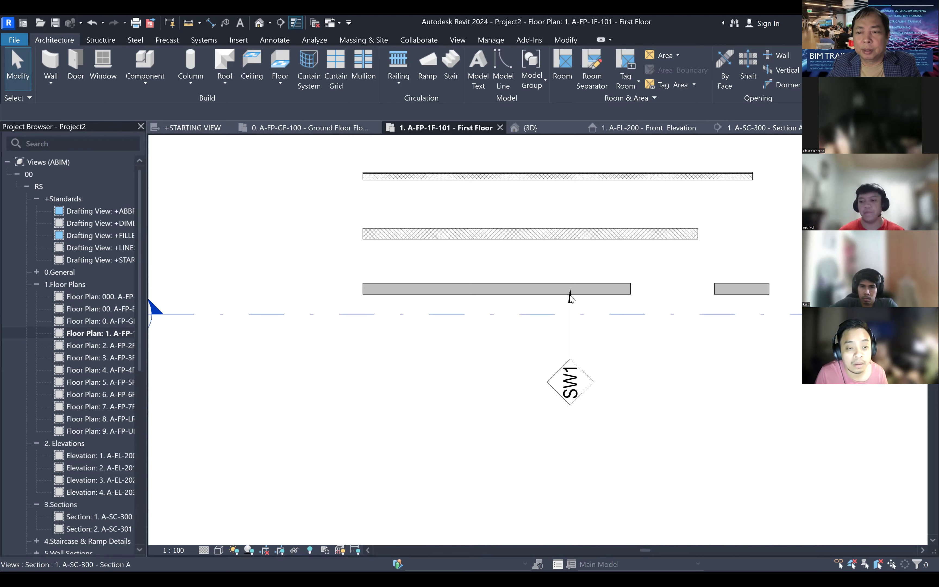
pyautogui.moveTo(530, 292); pyautogui.dragTo(434, 326, button='middle')
pyautogui.scroll(1, 454, 290)
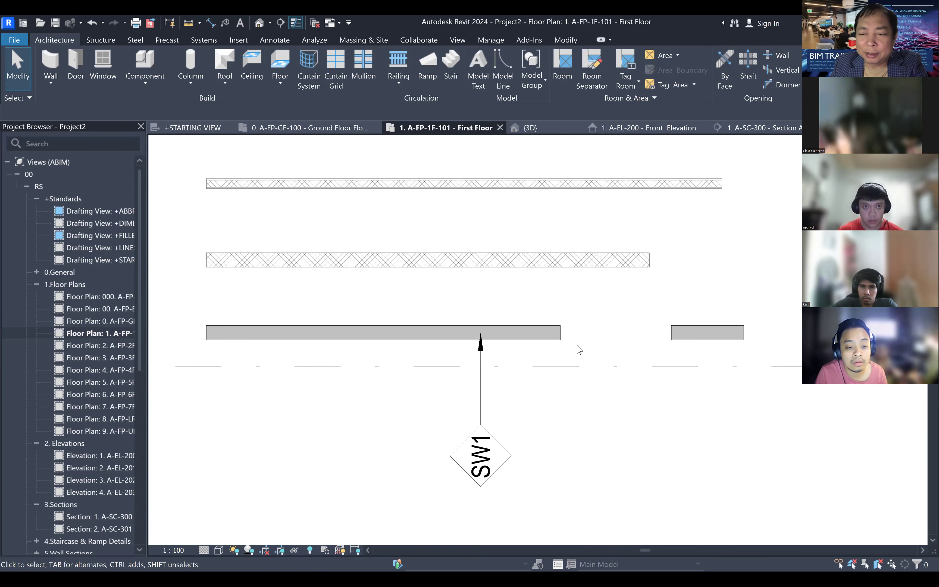
pyautogui.moveTo(564, 373); pyautogui.dragTo(531, 368, button='middle')
pyautogui.scroll(-1, 505, 303)
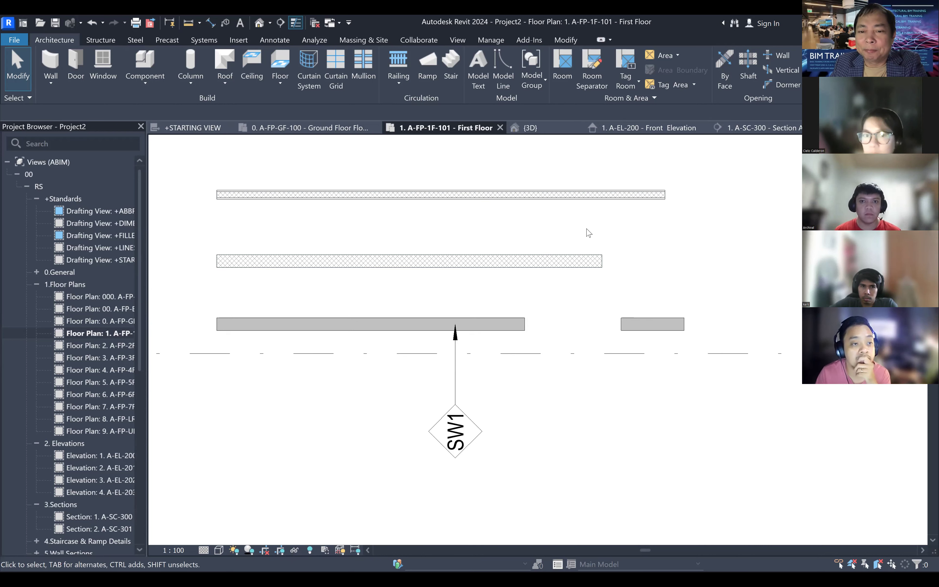
pyautogui.scroll(-1, 577, 288)
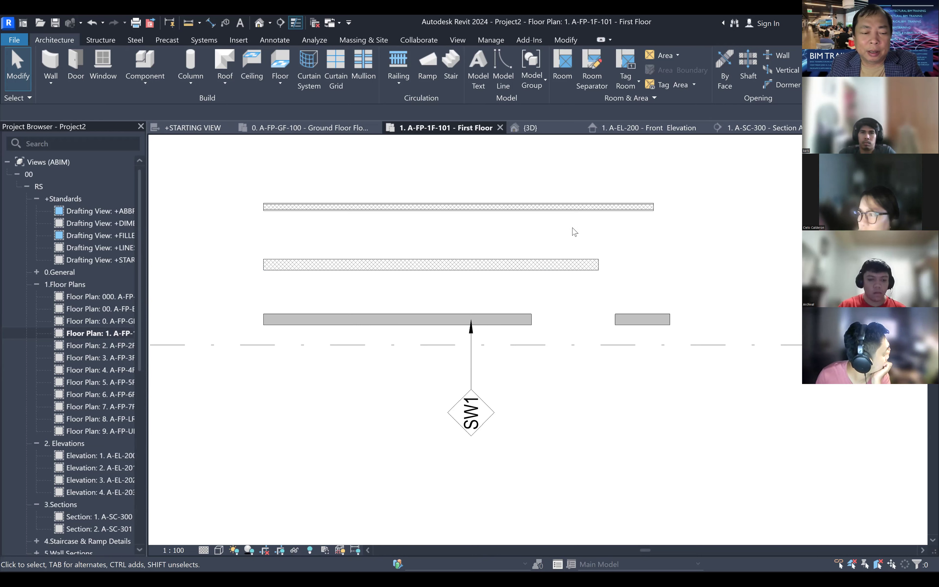
# - Check the type parameters of the middle TW3 wall, including its width and Type Mark, without changing them
pyautogui.click(456, 262)
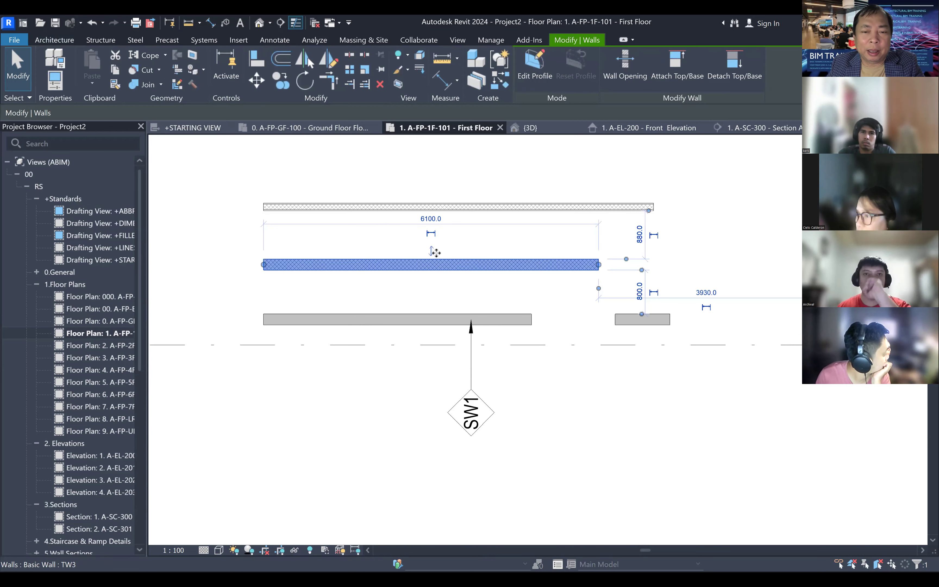
pyautogui.click(49, 57)
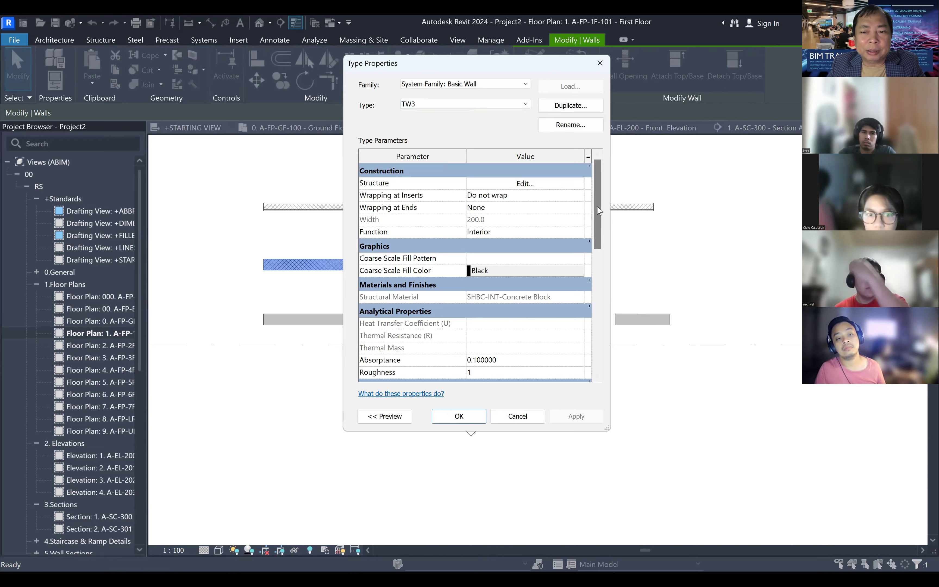
pyautogui.moveTo(599, 211); pyautogui.dragTo(597, 319)
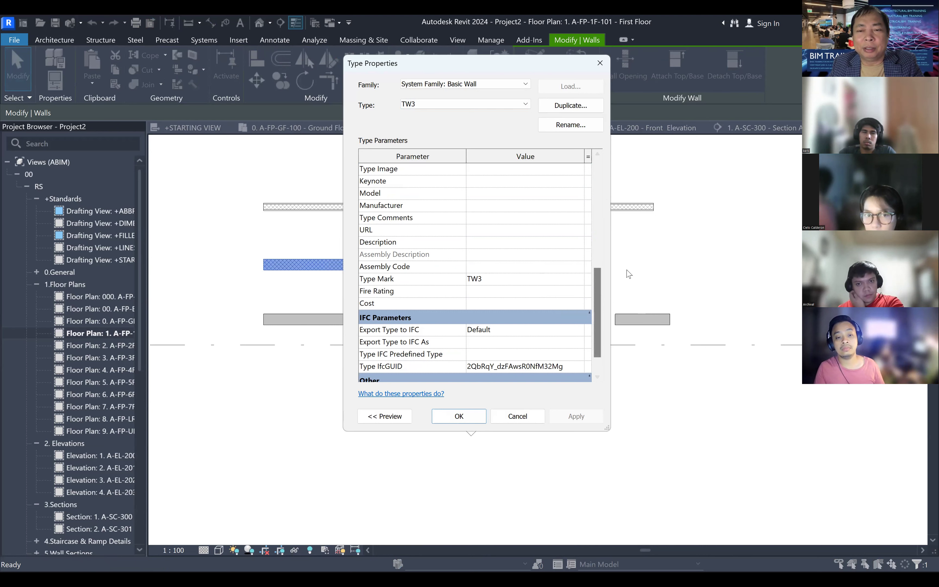
pyautogui.press('Return')
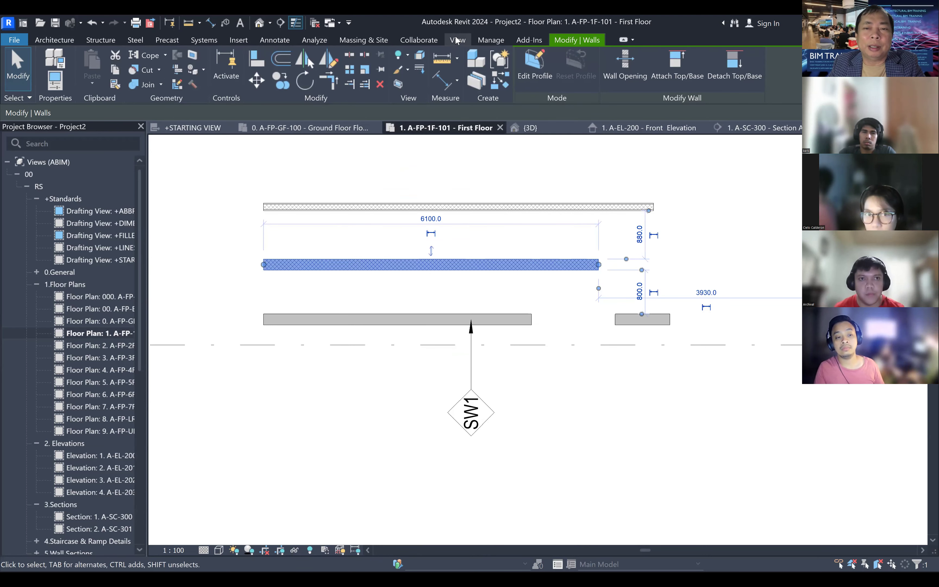
# - Create a new Wall Schedule for the Walls category, scheduling building components in the New Construction phase
pyautogui.click(456, 39)
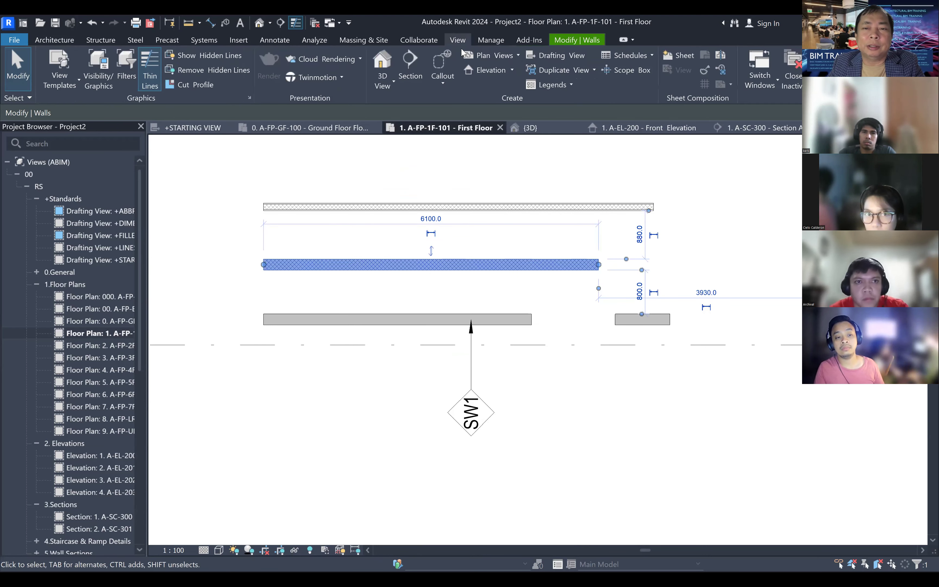
pyautogui.click(628, 54)
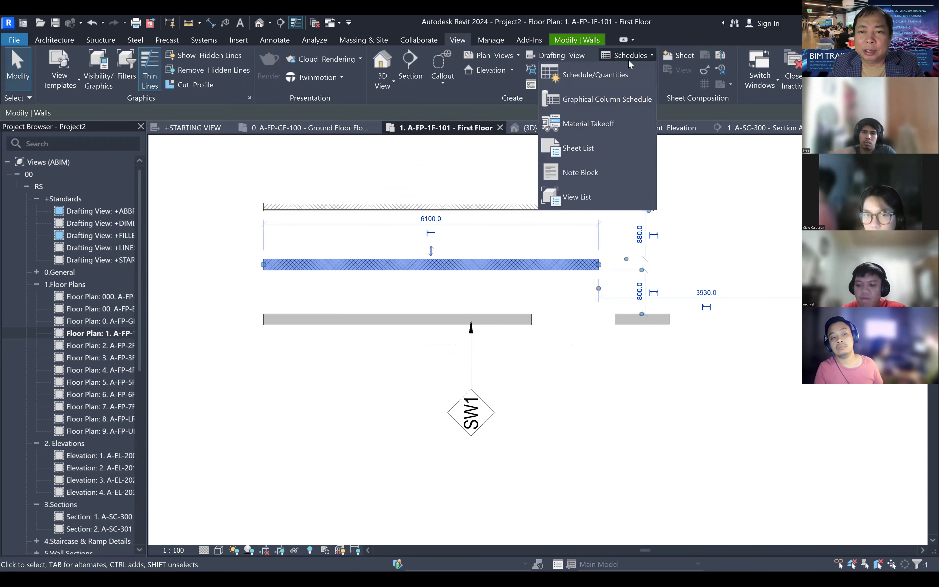
pyautogui.click(602, 75)
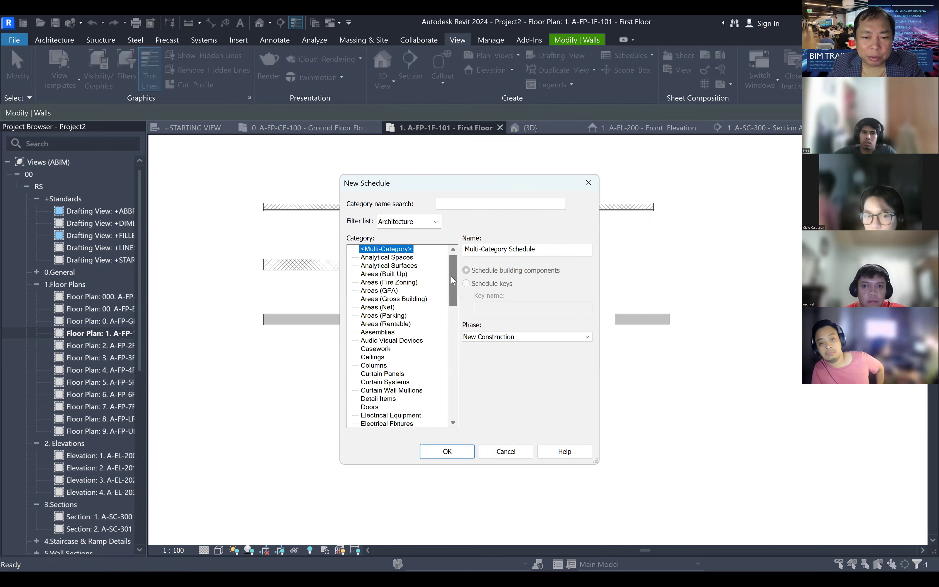
pyautogui.scroll(-8, 452, 298)
pyautogui.scroll(-8, 448, 377)
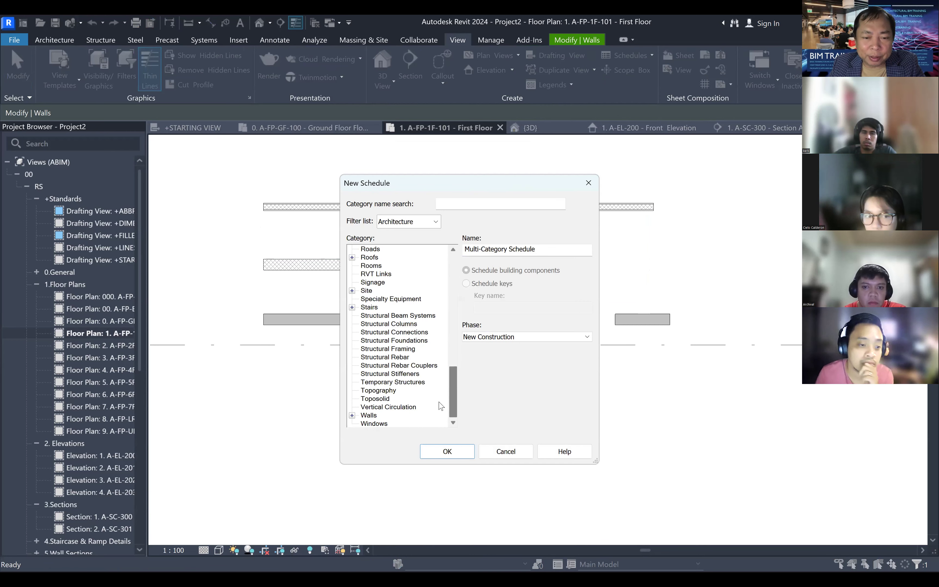
pyautogui.click(370, 416)
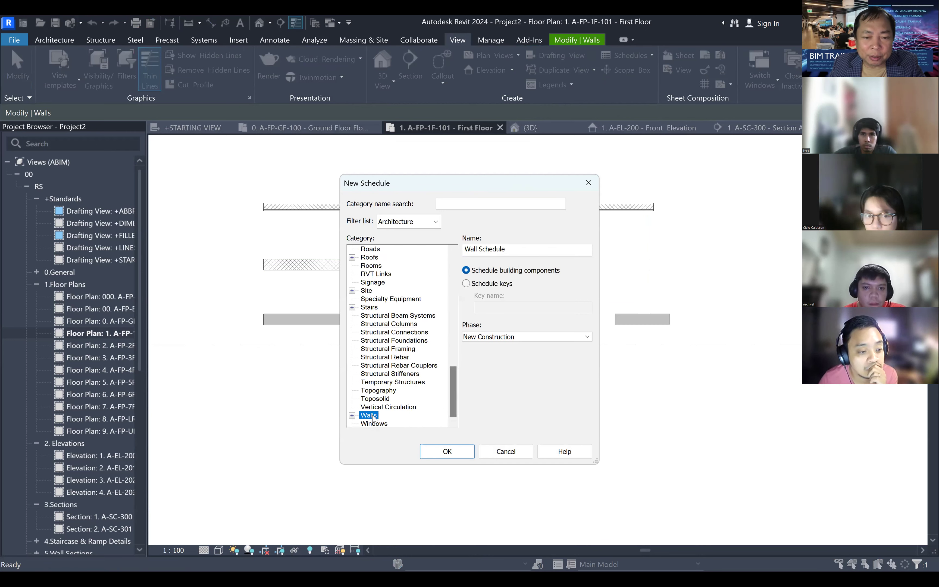
pyautogui.click(457, 456)
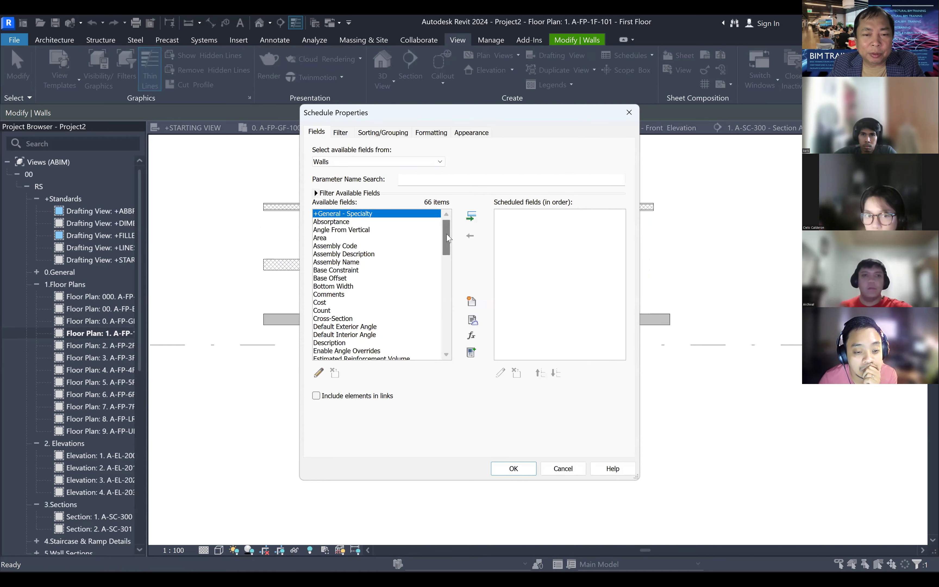
# - Add the Type Mark, Width, and Family and Type fields to the wall schedule, in that order, and accept its properties
pyautogui.moveTo(448, 239); pyautogui.dragTo(446, 333)
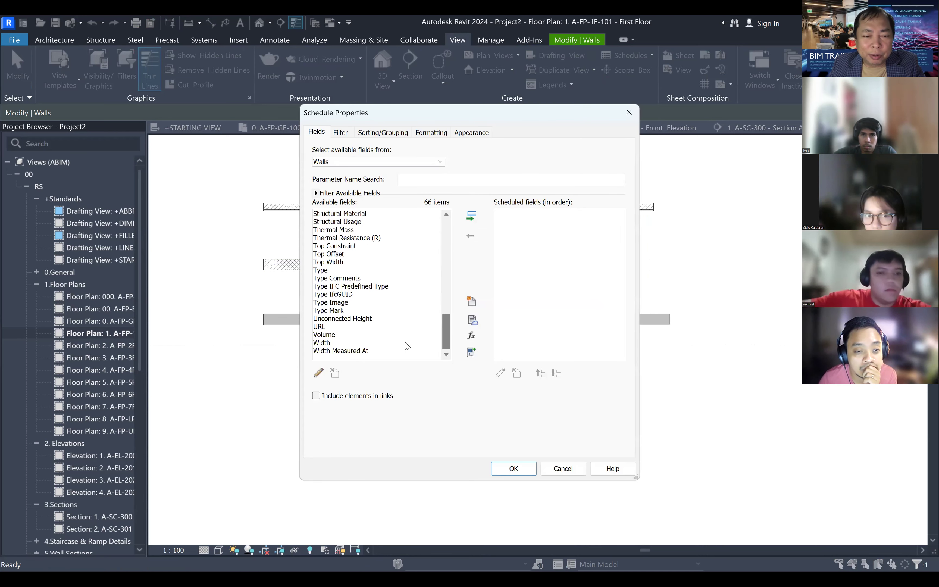
pyautogui.click(336, 311)
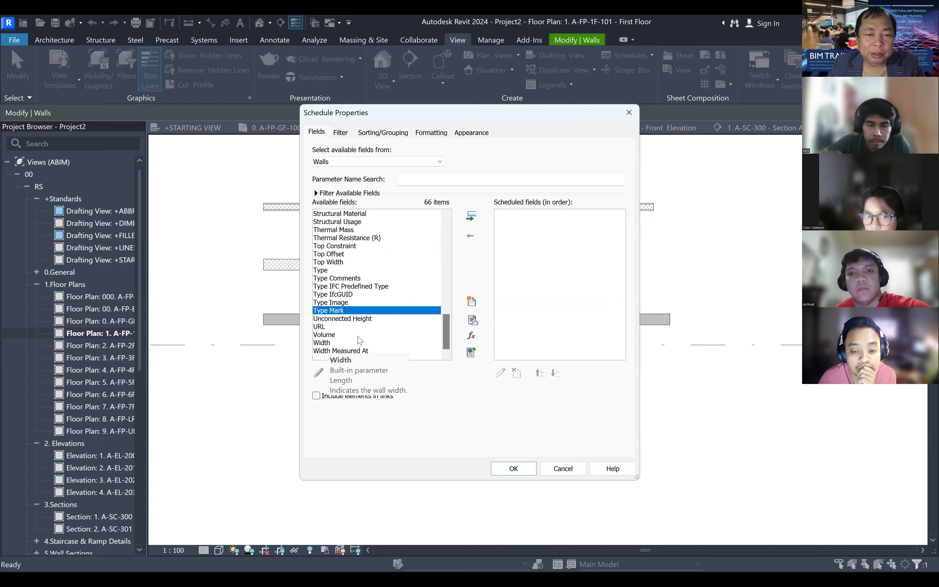
pyautogui.click(474, 219)
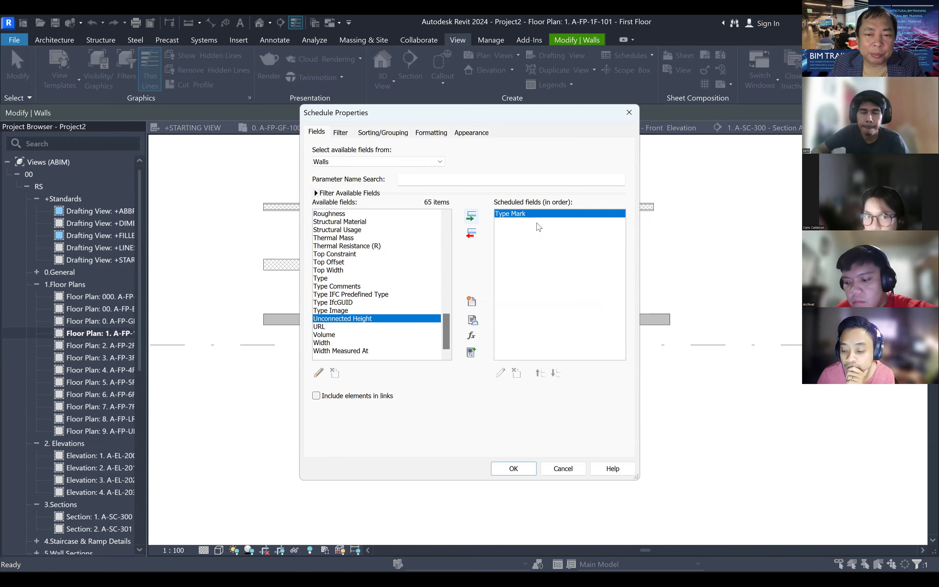
pyautogui.click(338, 343)
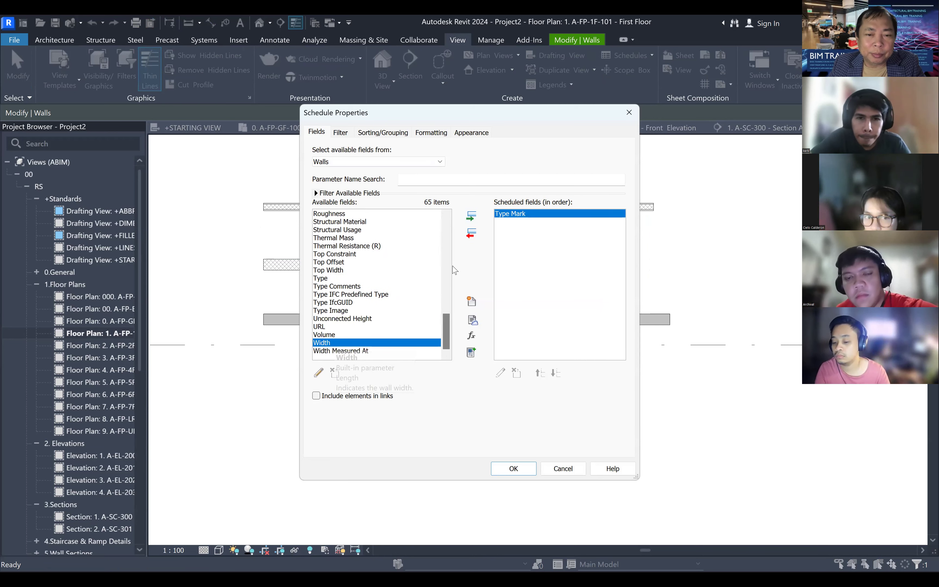
pyautogui.click(474, 217)
pyautogui.moveTo(446, 337); pyautogui.dragTo(463, 287)
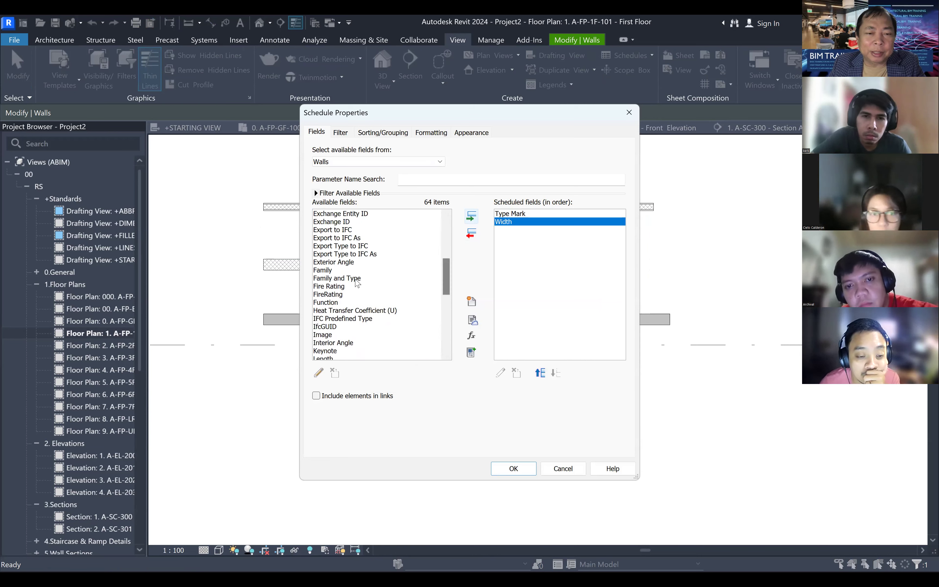
pyautogui.click(377, 279)
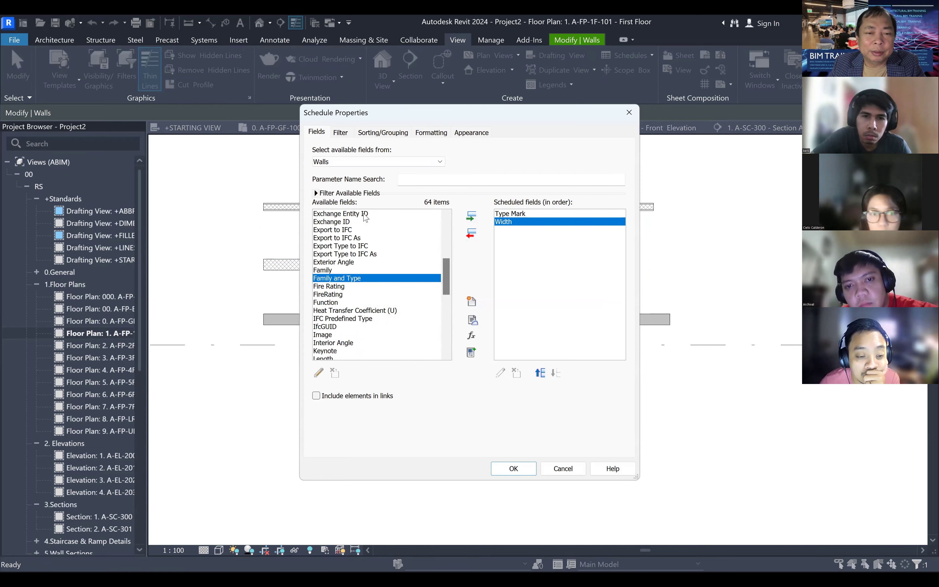
pyautogui.click(473, 216)
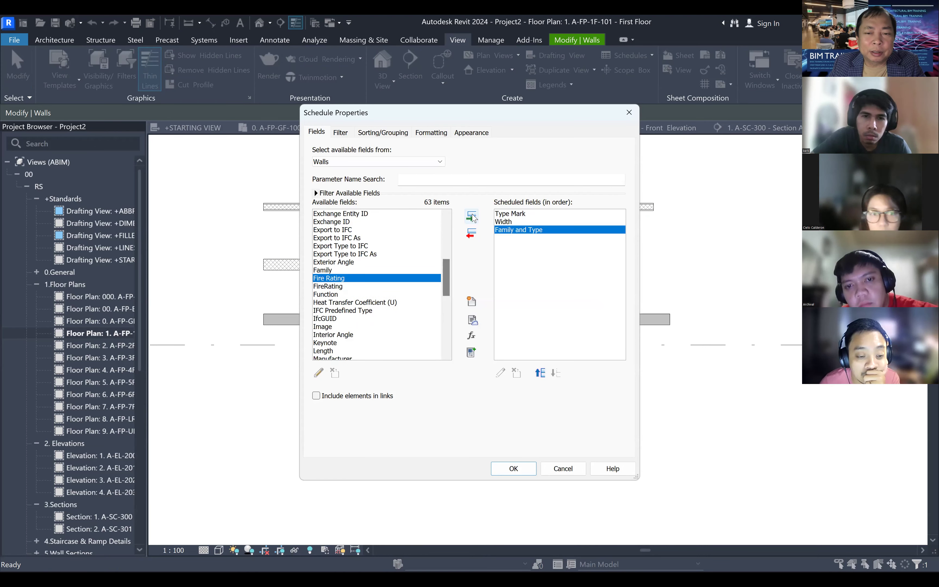
pyautogui.click(514, 469)
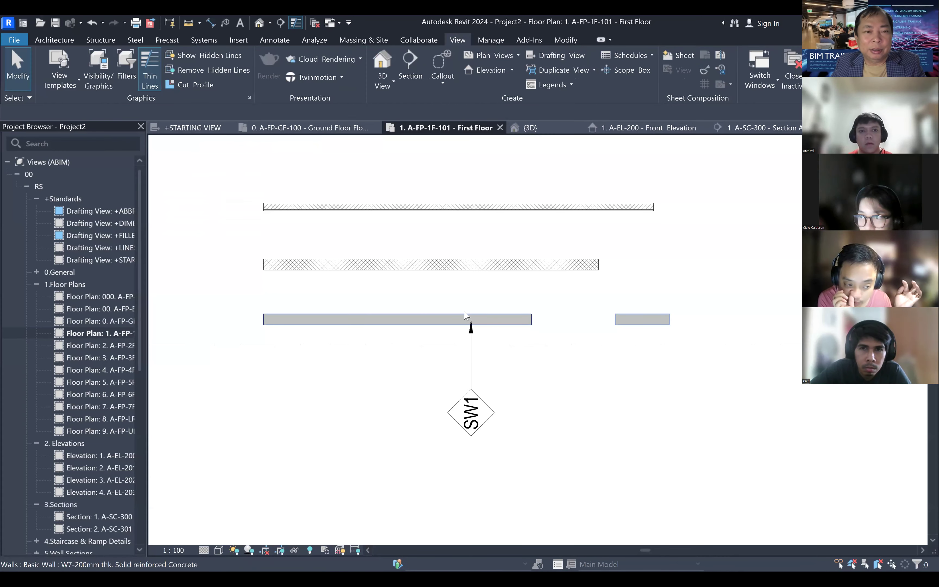
# - Close all inactive views so that only the First Floor plan stays open
pyautogui.scroll(-1, 247, 196)
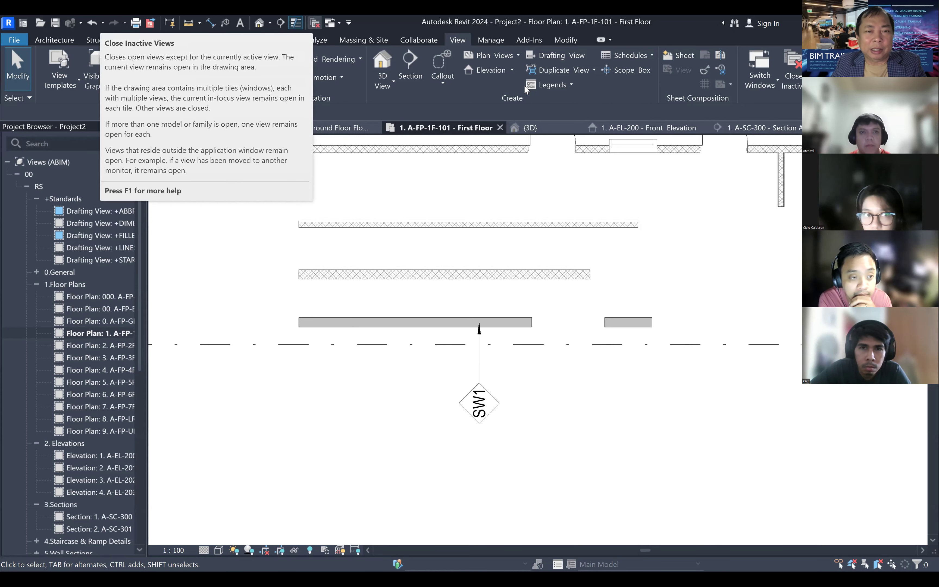
pyautogui.click(315, 23)
pyautogui.scroll(-3, 425, 289)
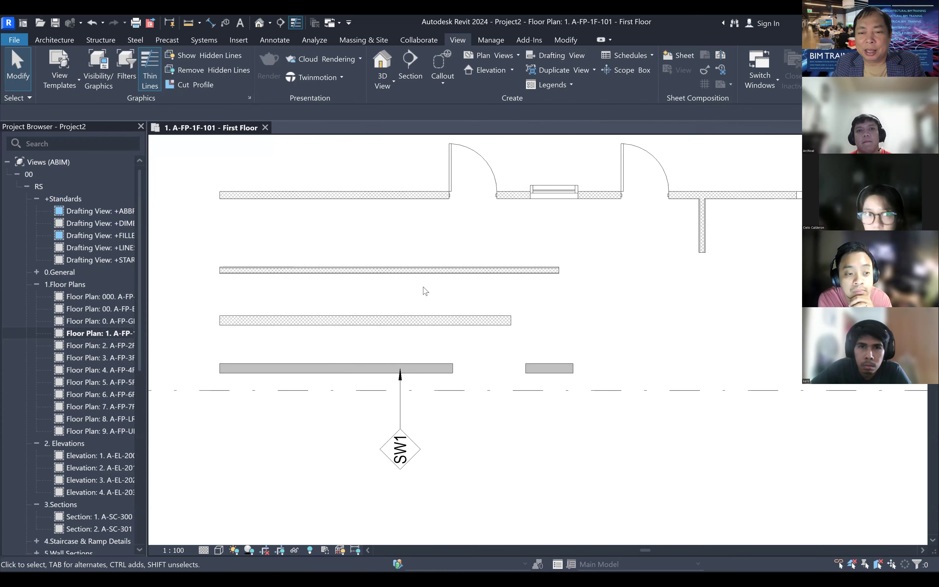
pyautogui.moveTo(584, 260); pyautogui.dragTo(575, 266, button='middle')
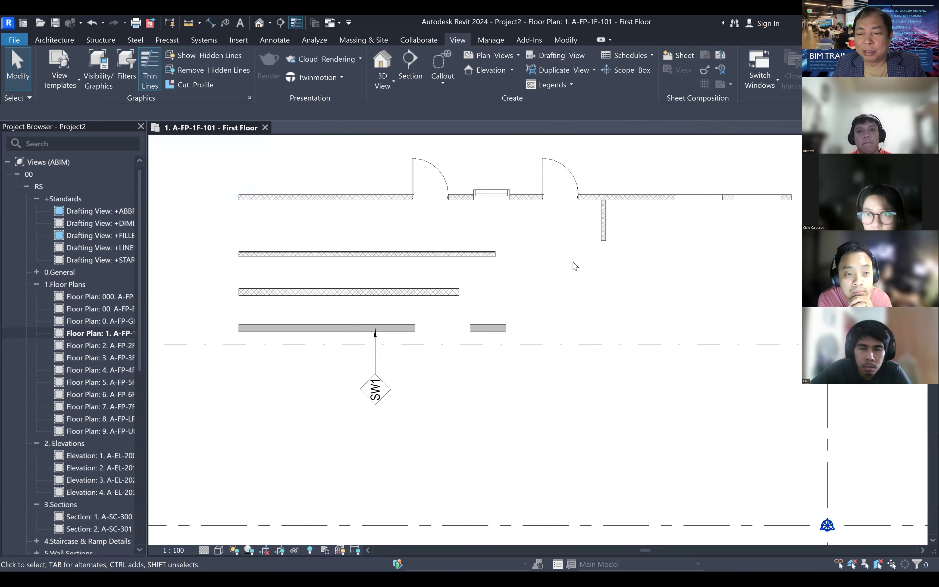
pyautogui.scroll(-1, 573, 262)
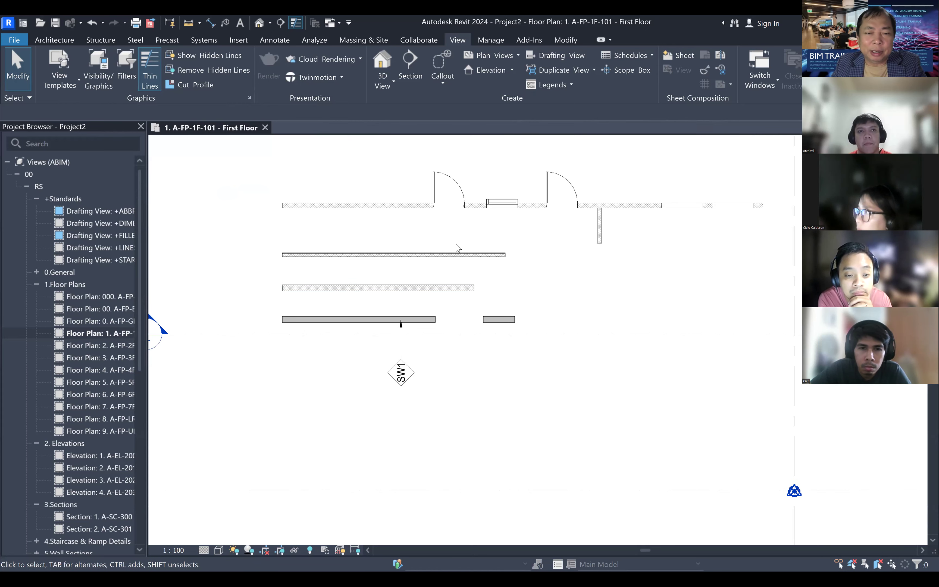
pyautogui.scroll(1, 338, 303)
pyautogui.scroll(-2, 427, 295)
pyautogui.scroll(1, 471, 329)
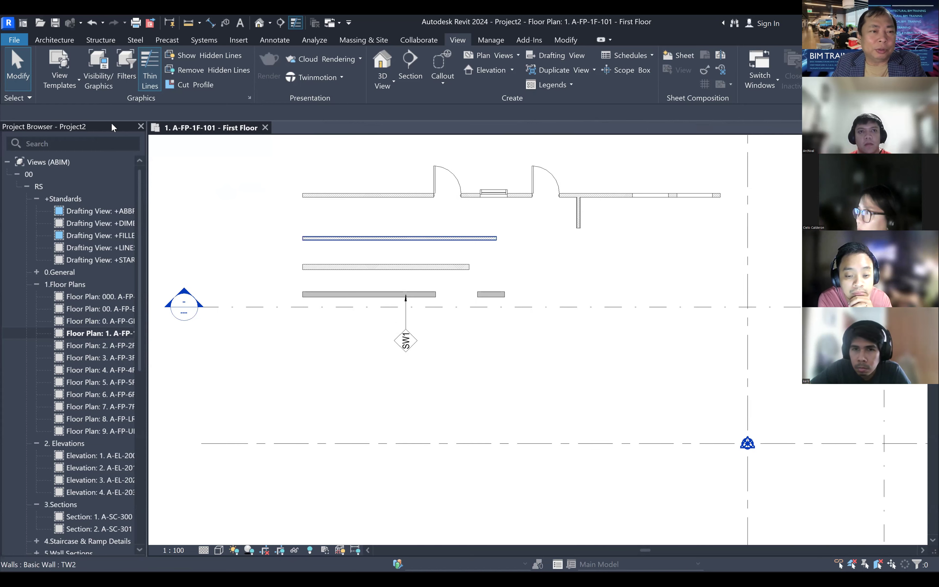
pyautogui.click(48, 39)
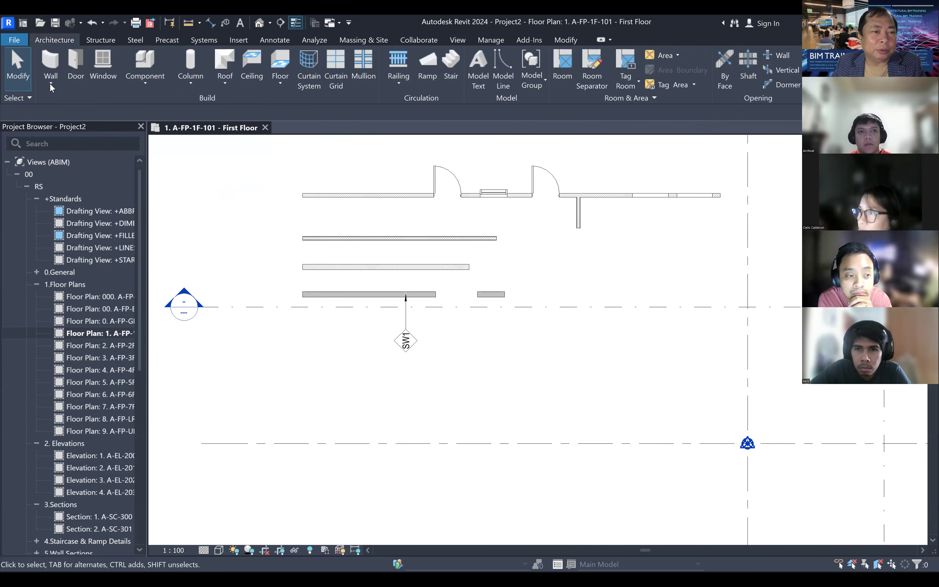
pyautogui.click(47, 80)
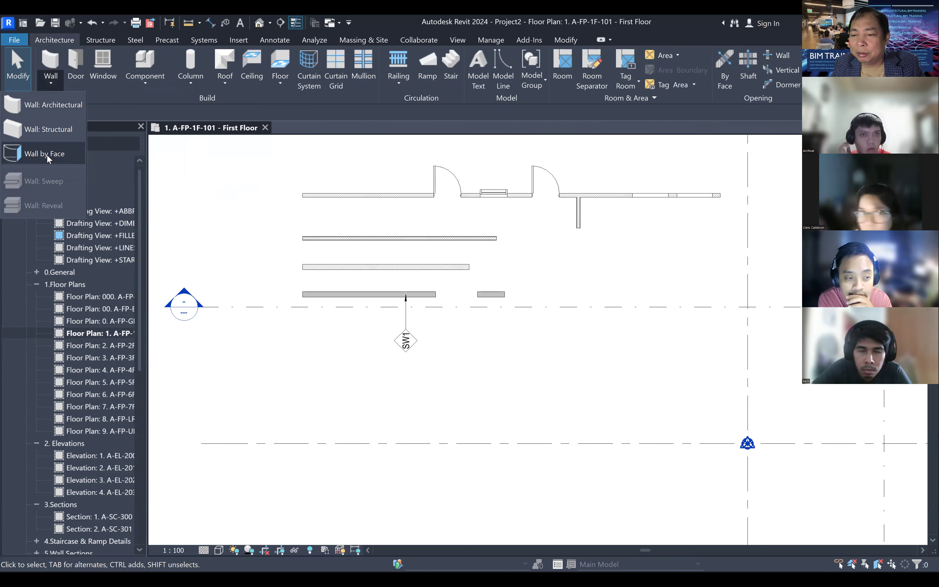
pyautogui.scroll(-2, 186, 244)
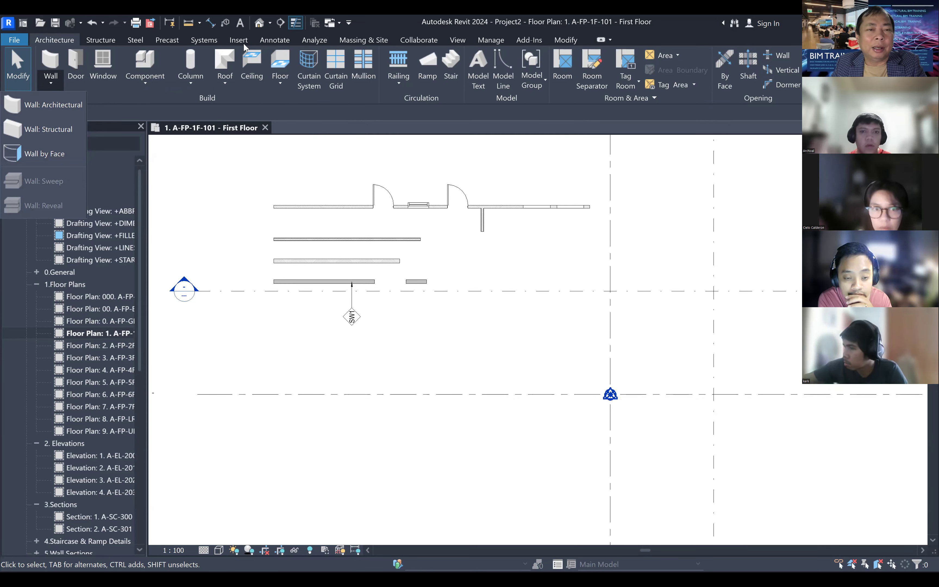
pyautogui.click(238, 38)
pyautogui.click(238, 38)
pyautogui.click(54, 40)
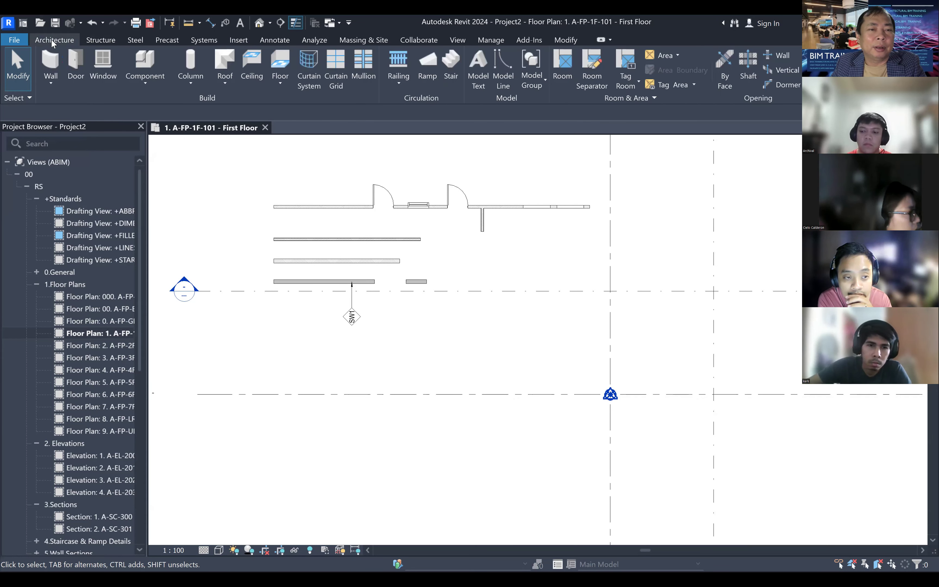
# - Start a new in-place conceptual mass from the First Floor plan, accepting the Show Mass notice
pyautogui.click(355, 38)
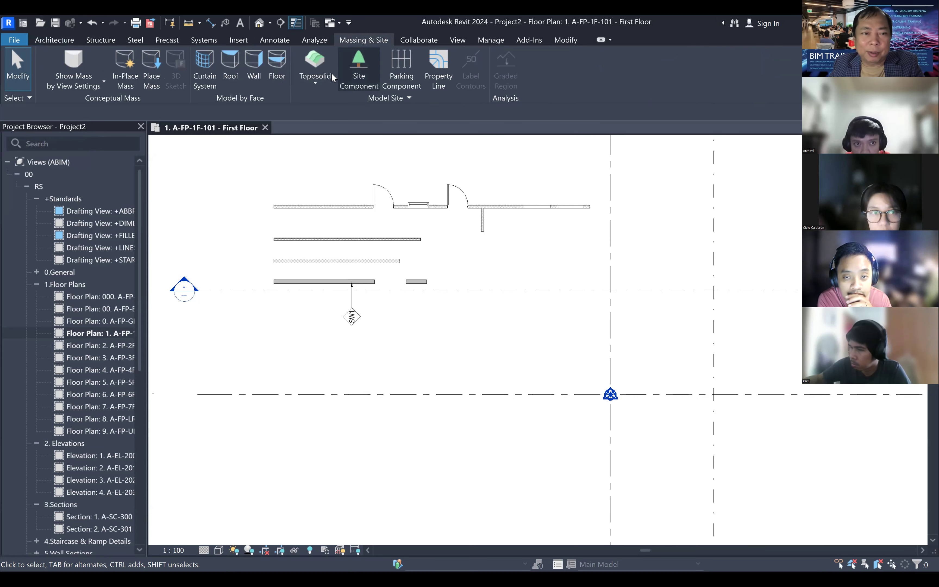
pyautogui.click(124, 74)
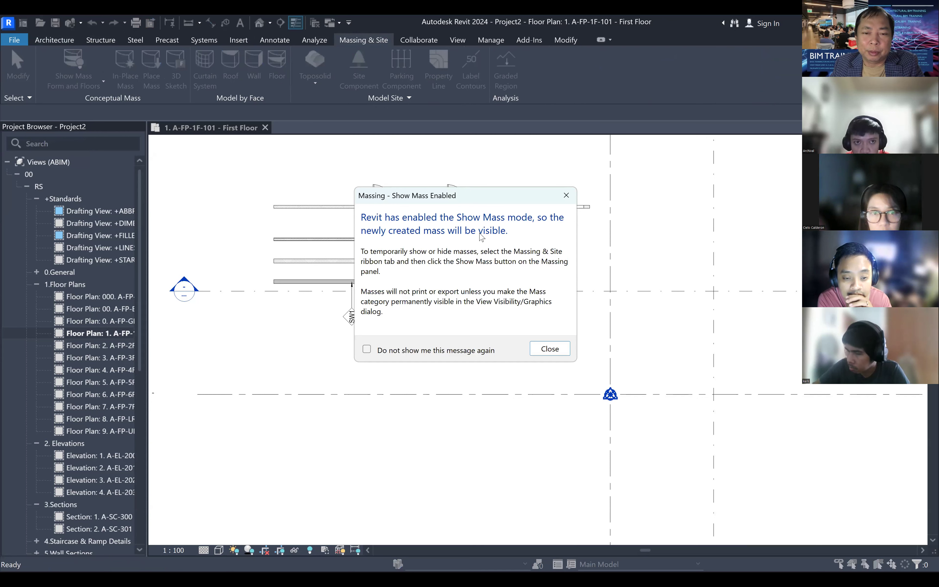
pyautogui.click(550, 349)
pyautogui.click(474, 321)
pyautogui.scroll(-2, 475, 320)
pyautogui.moveTo(488, 314); pyautogui.dragTo(465, 237, button='middle')
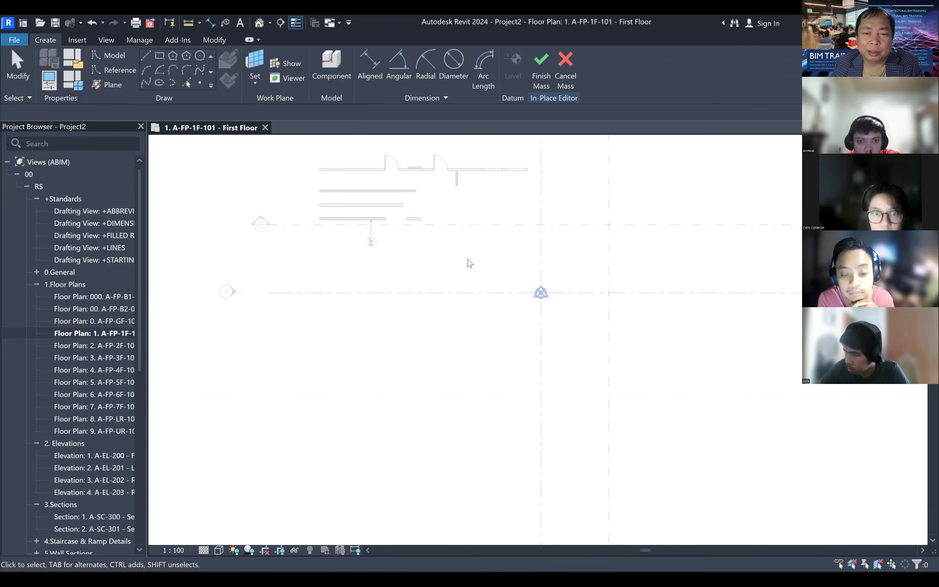
pyautogui.scroll(-1, 467, 263)
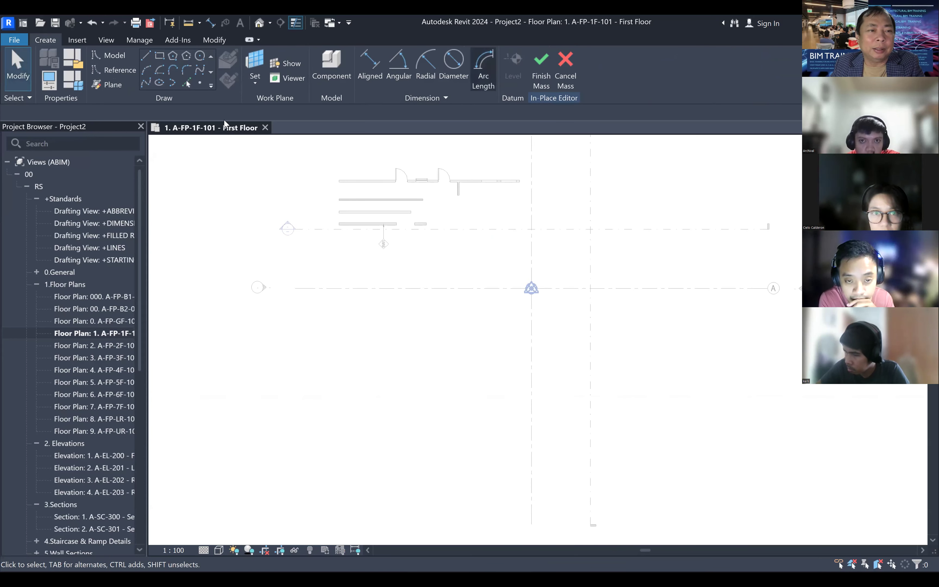
# - Sketch a rectangular profile about 7600 mm deep below the existing walls and create a solid form from it
pyautogui.click(159, 57)
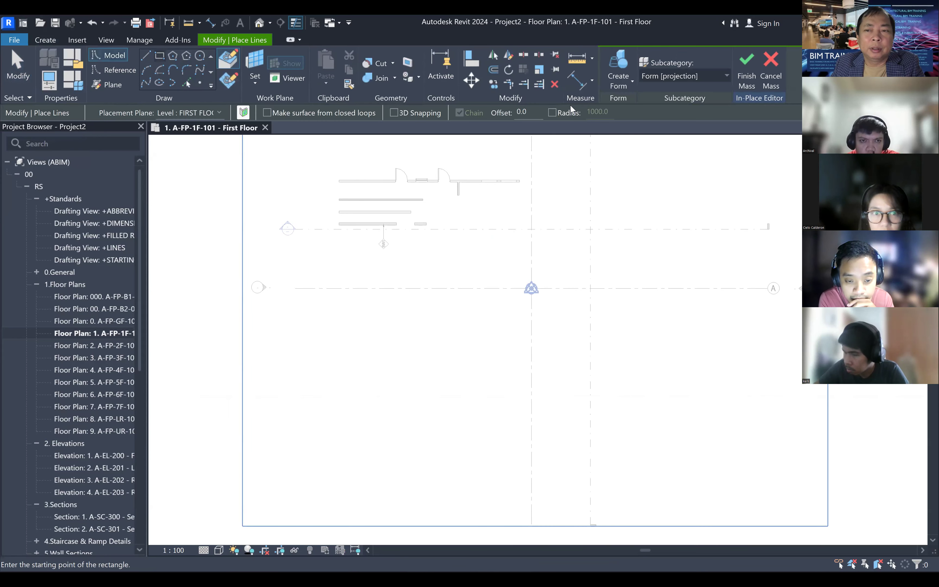
pyautogui.click(400, 252)
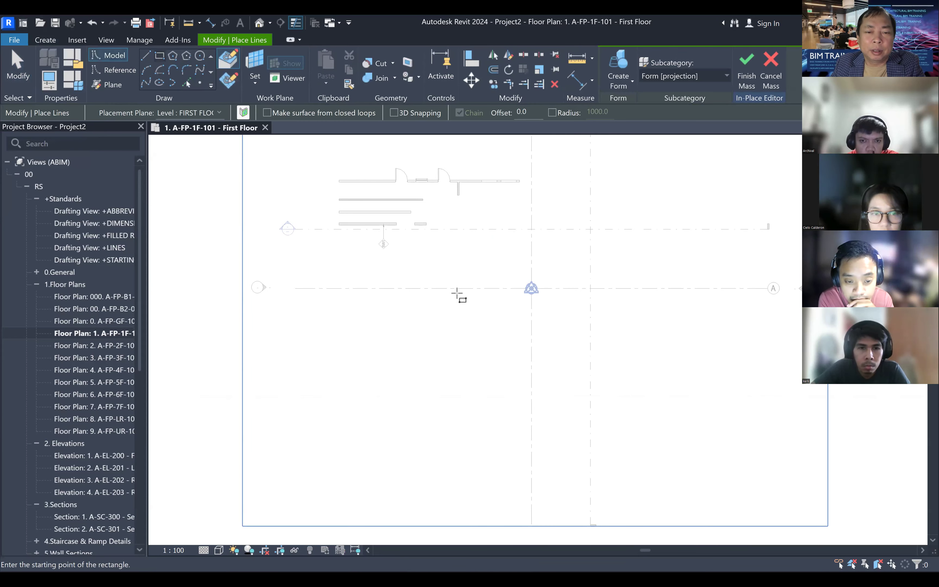
pyautogui.click(504, 341)
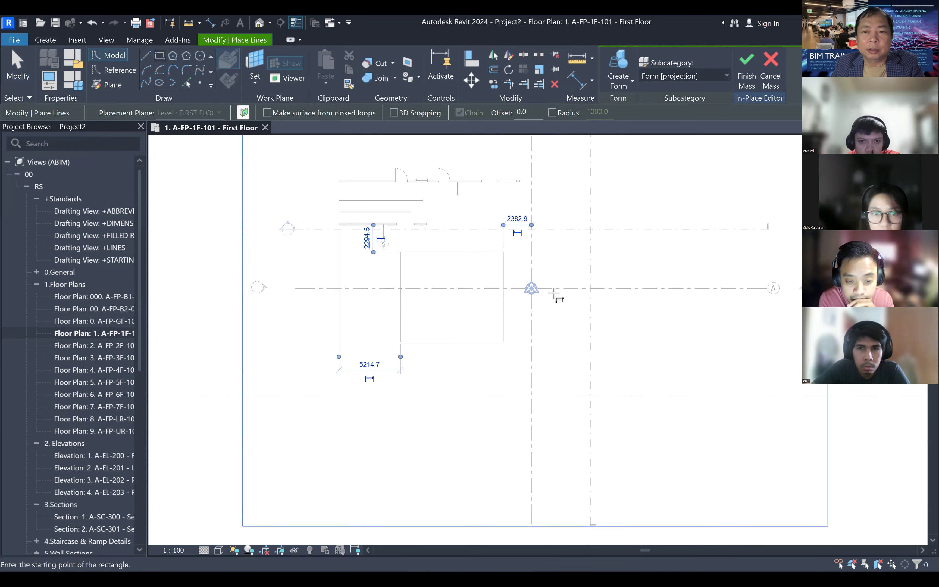
pyautogui.press('Escape')
pyautogui.press('Escape')
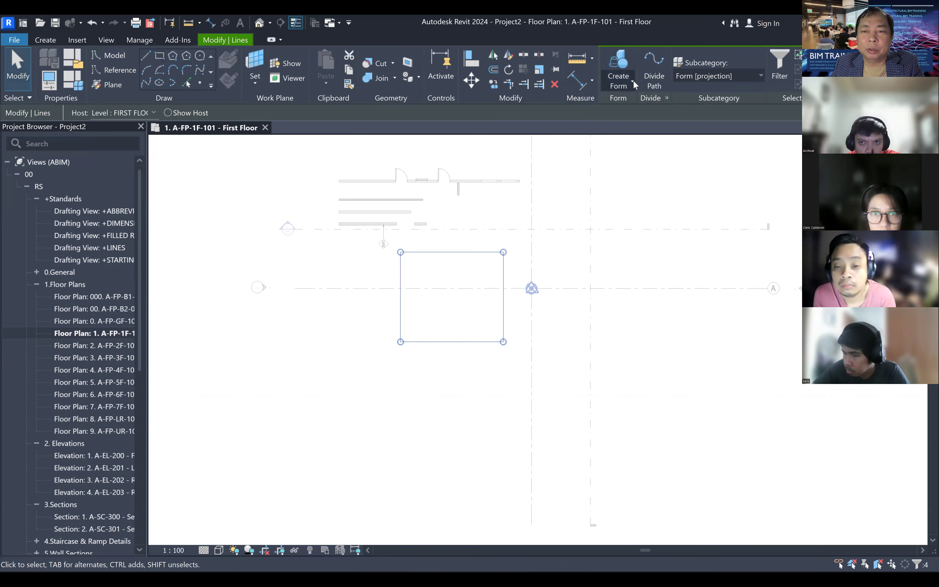
pyautogui.click(632, 81)
pyautogui.click(615, 107)
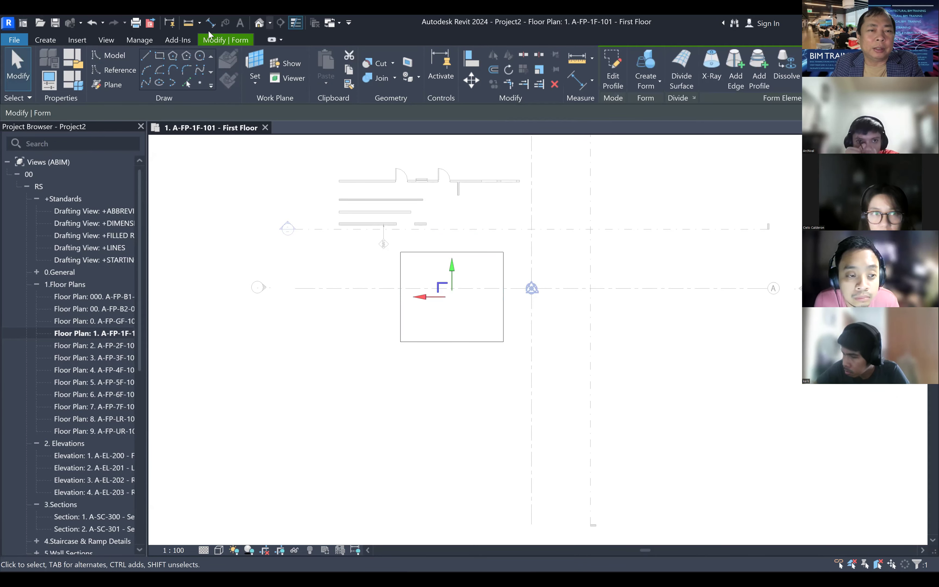
# - Open the default 3D view and examine the new mass beside the existing walls from a corner angle
pyautogui.click(259, 22)
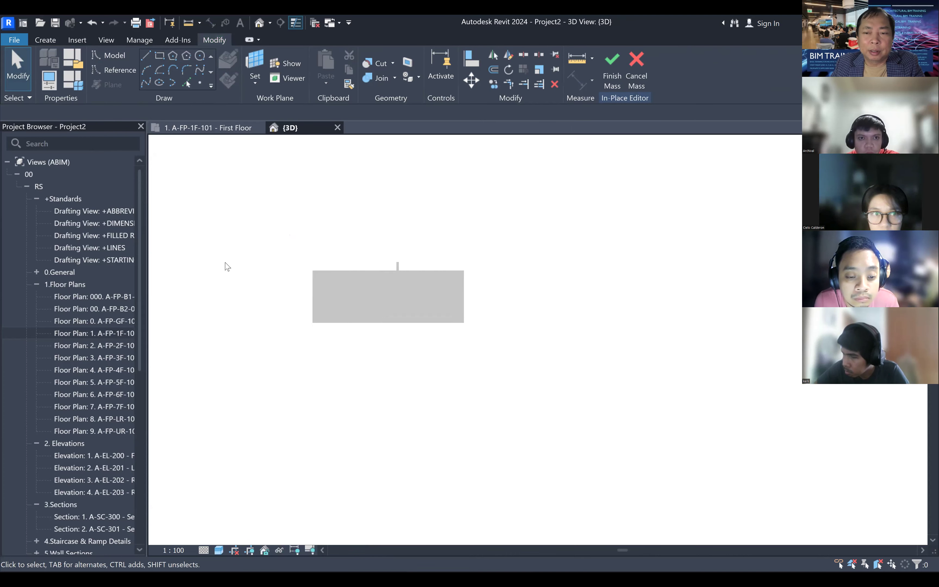
pyautogui.scroll(-2, 227, 267)
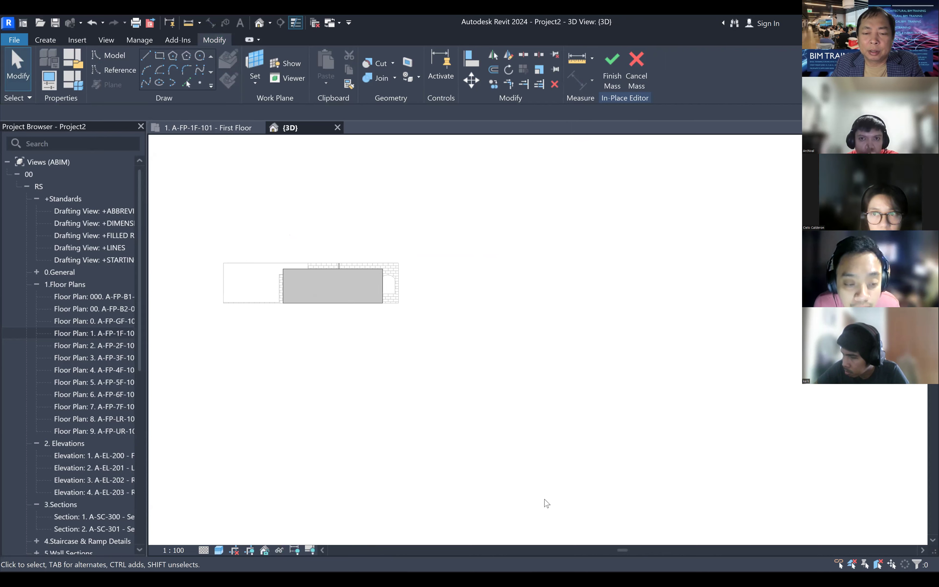
pyautogui.click(901, 160)
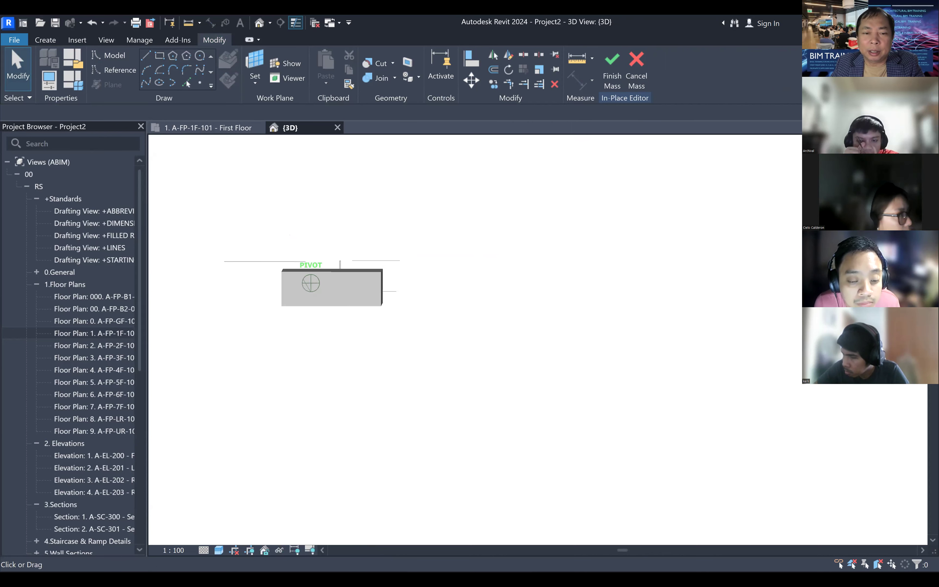
pyautogui.scroll(1, 273, 319)
pyautogui.moveTo(287, 337)
pyautogui.mouseDown(button='middle')
pyautogui.moveTo(363, 329)
pyautogui.moveTo(301, 348)
pyautogui.mouseUp(button='middle')
pyautogui.scroll(1, 335, 332)
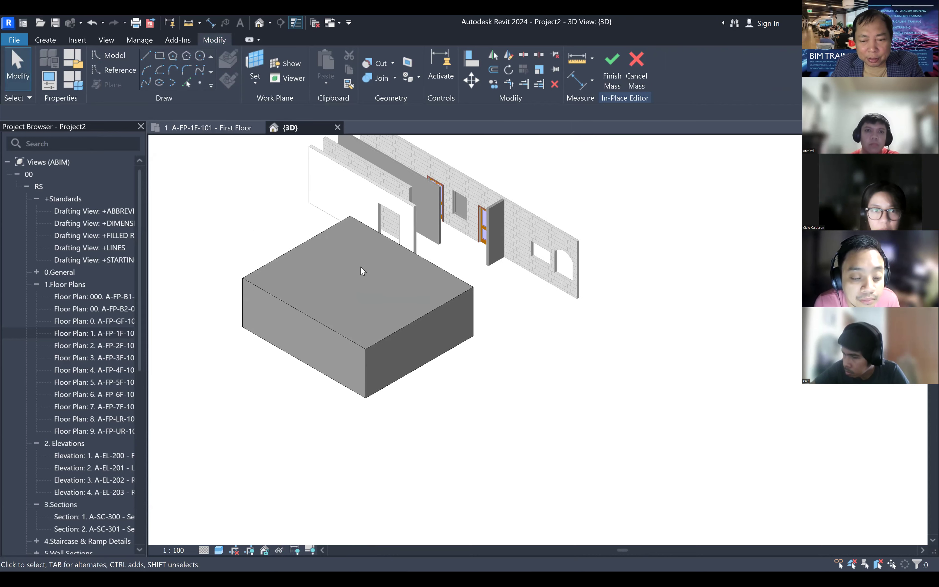
pyautogui.scroll(-2, 361, 266)
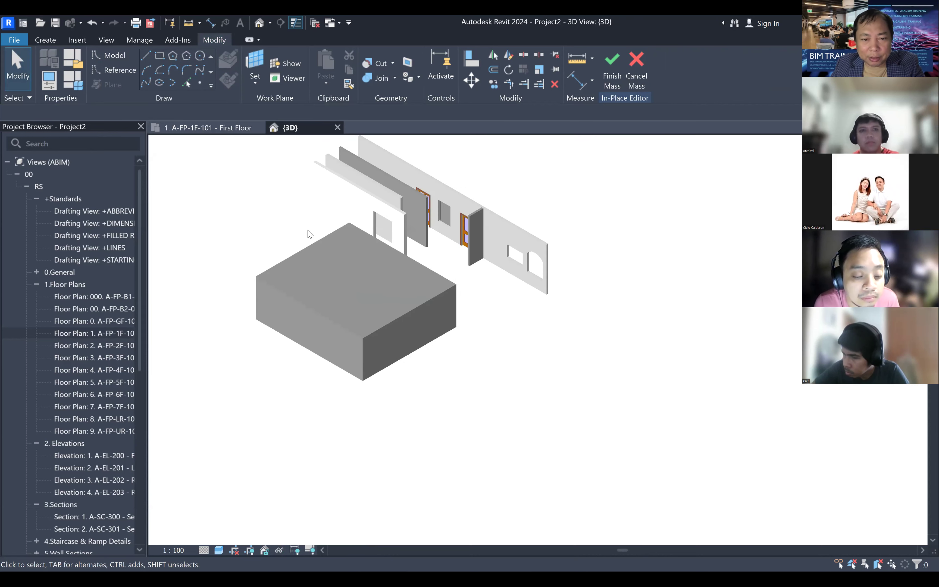
pyautogui.click(308, 255)
pyautogui.press('Escape')
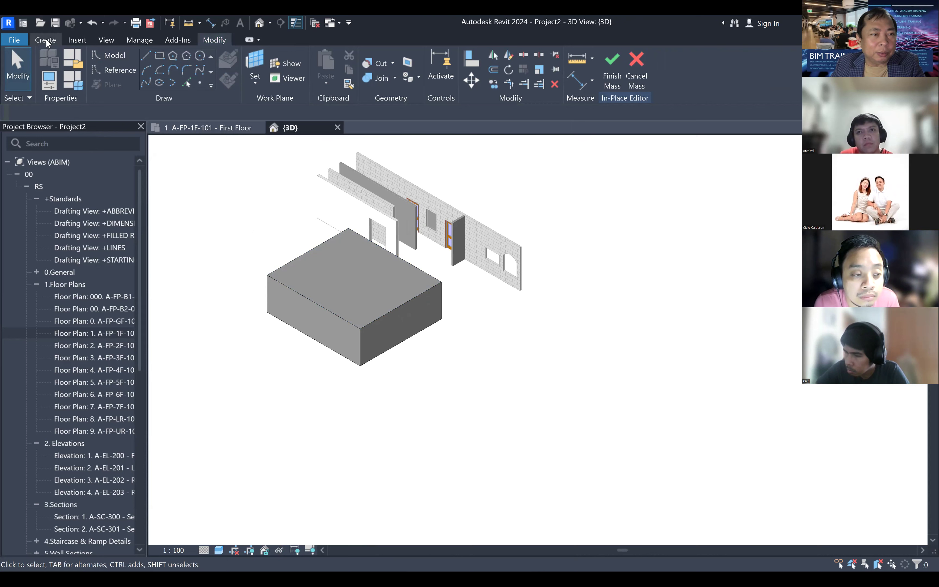
pyautogui.click(44, 37)
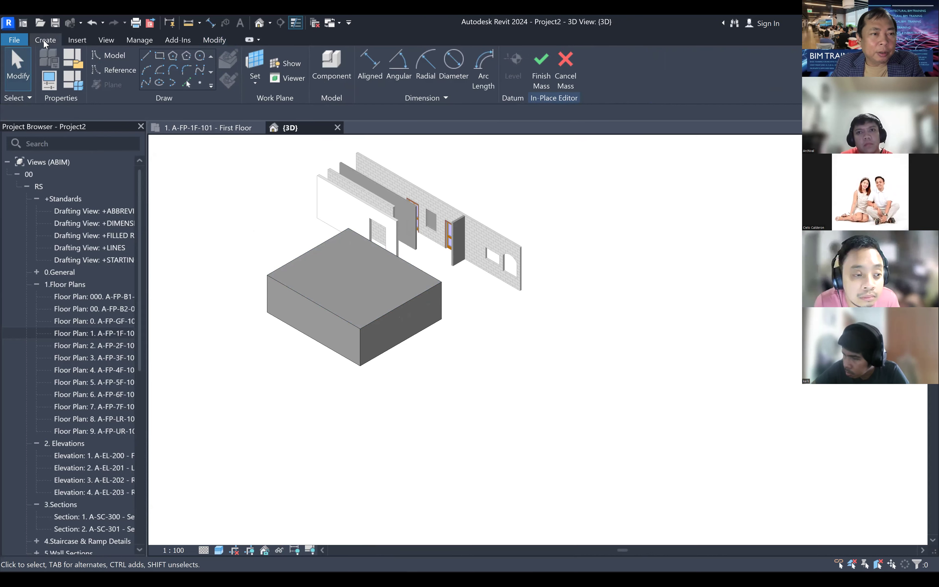
# - Slope the front long face of the mass by moving its top edge inward to about 5110 mm from the opposite top edge
pyautogui.scroll(1, 256, 283)
pyautogui.scroll(1, 257, 283)
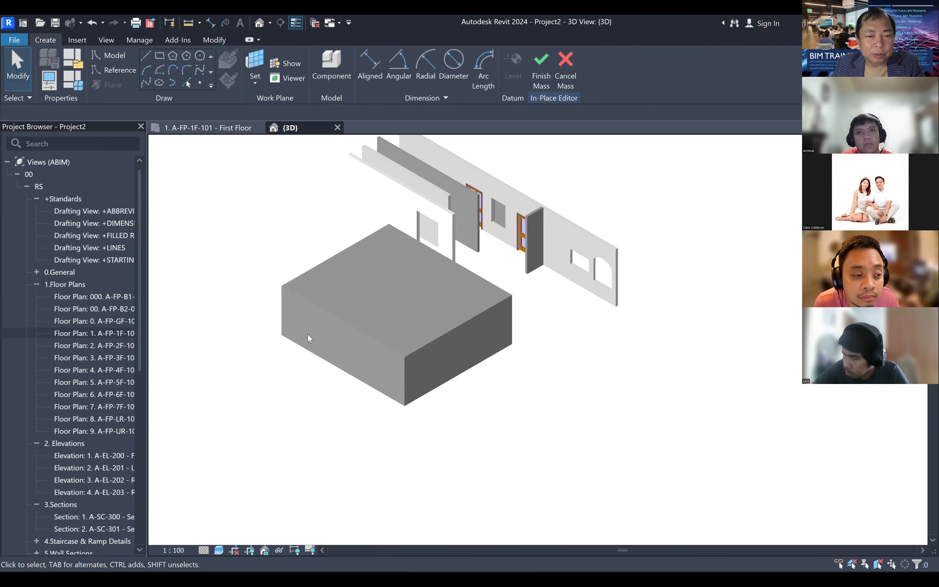
pyautogui.click(338, 320)
pyautogui.scroll(1, 341, 329)
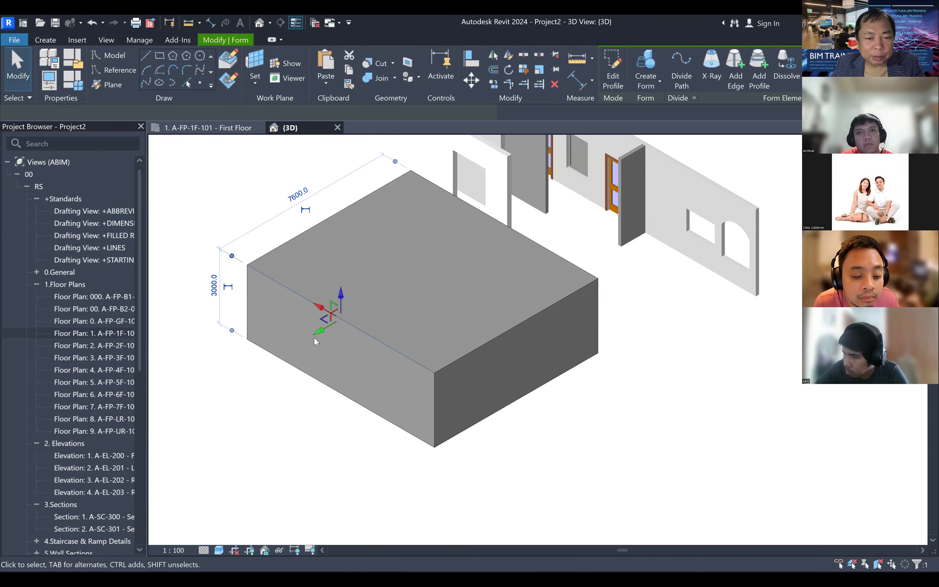
pyautogui.moveTo(314, 335); pyautogui.dragTo(322, 410)
pyautogui.click(577, 419)
pyautogui.moveTo(577, 420); pyautogui.dragTo(571, 399, button='middle')
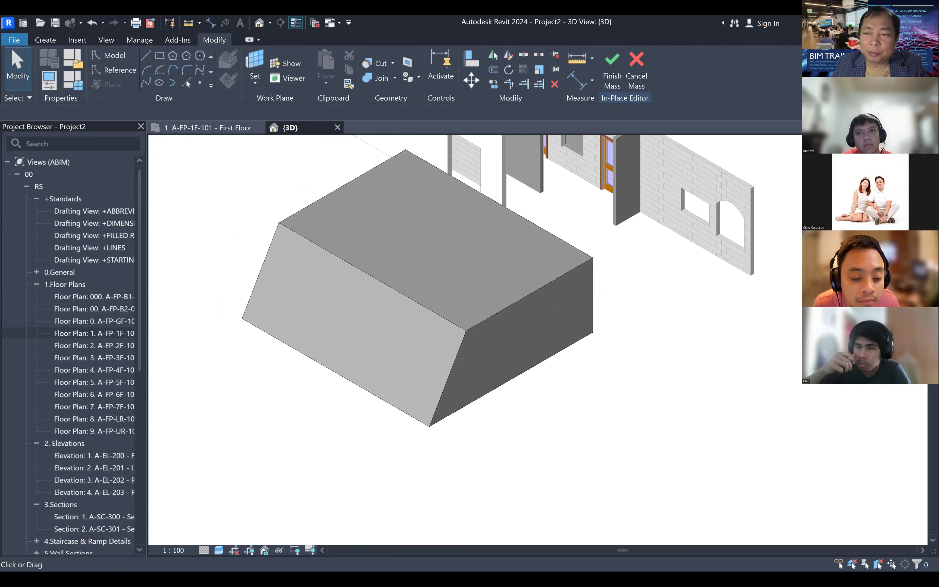
# - Slope the opposite long face by moving its top edge inward, leaving the top about 3831 mm wide
pyautogui.keyDown('shift'); pyautogui.moveTo(629, 186); pyautogui.dragTo(727, 220, button='middle'); pyautogui.keyUp('shift')
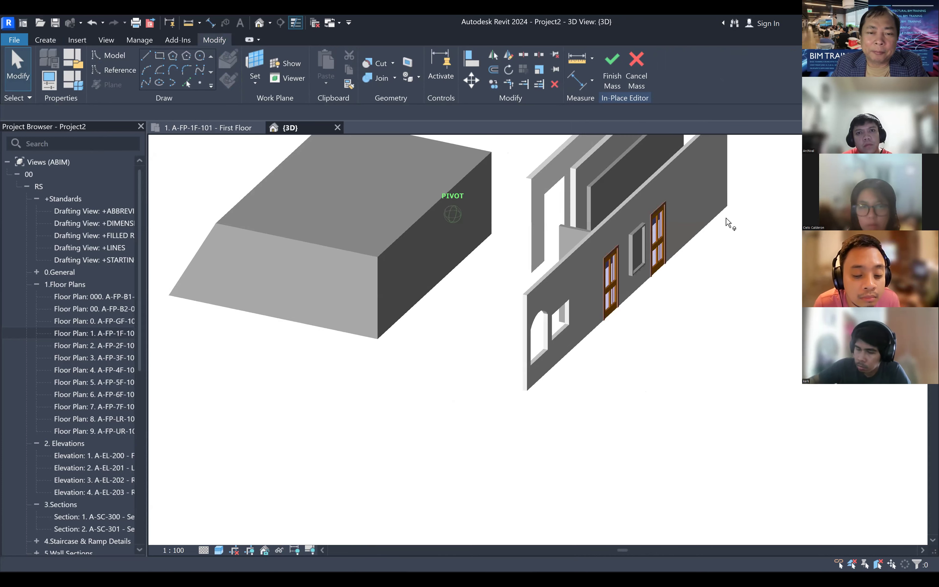
pyautogui.click(432, 202)
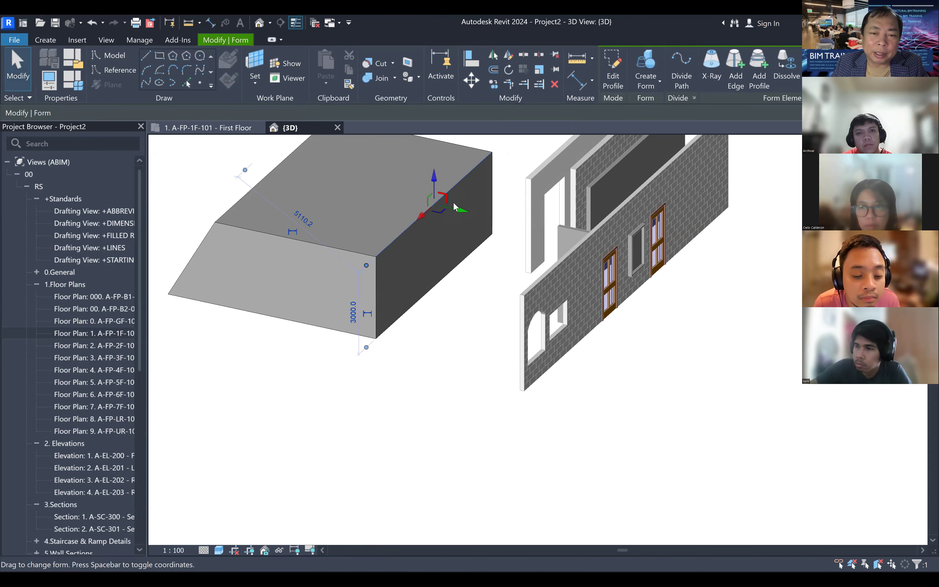
pyautogui.moveTo(431, 203); pyautogui.dragTo(345, 240)
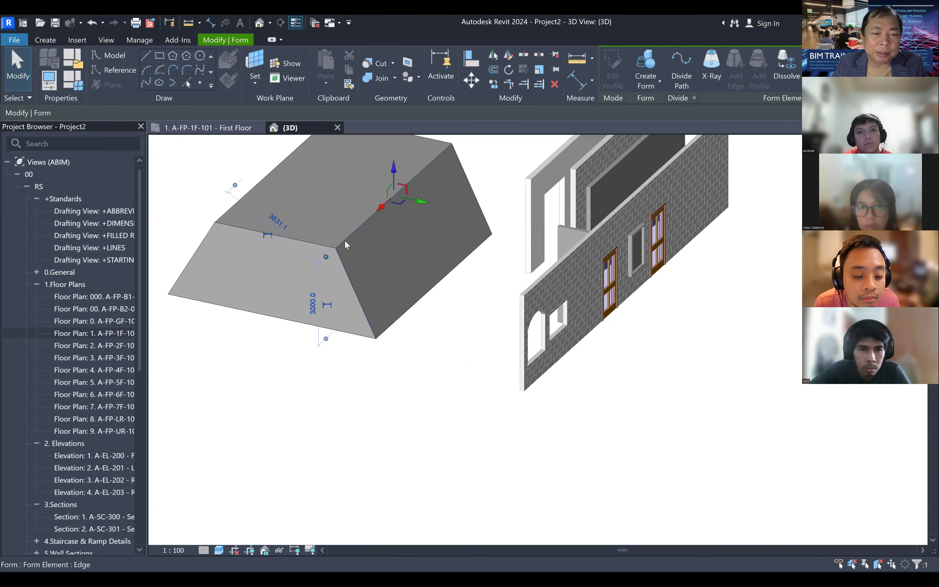
pyautogui.moveTo(128, 218)
pyautogui.keyDown('shift'); pyautogui.mouseDown(button='middle')
pyautogui.moveTo(260, 180)
pyautogui.moveTo(256, 174)
pyautogui.mouseUp(button='middle'); pyautogui.keyUp('shift')
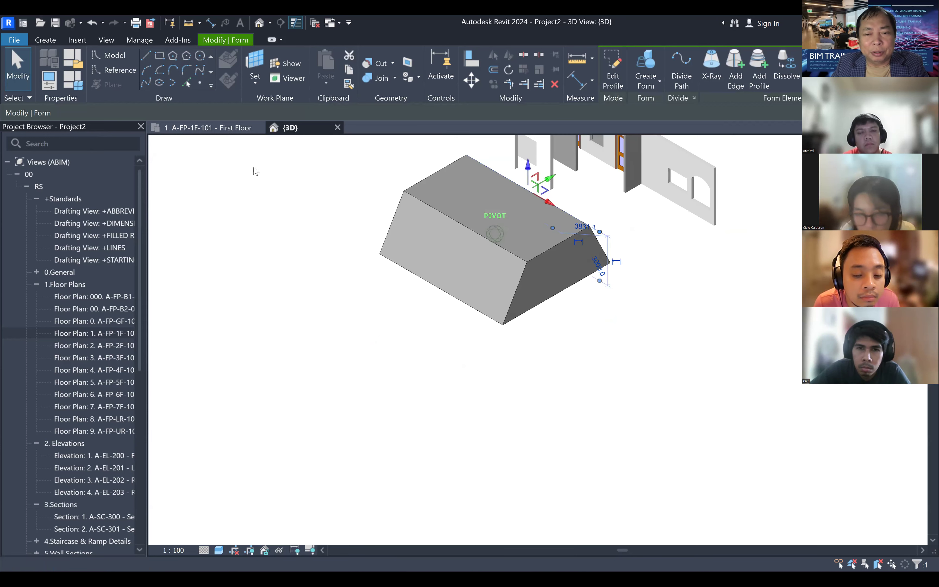
# - Deselect the edge and finish the in-place mass
pyautogui.click(44, 39)
pyautogui.click(289, 289)
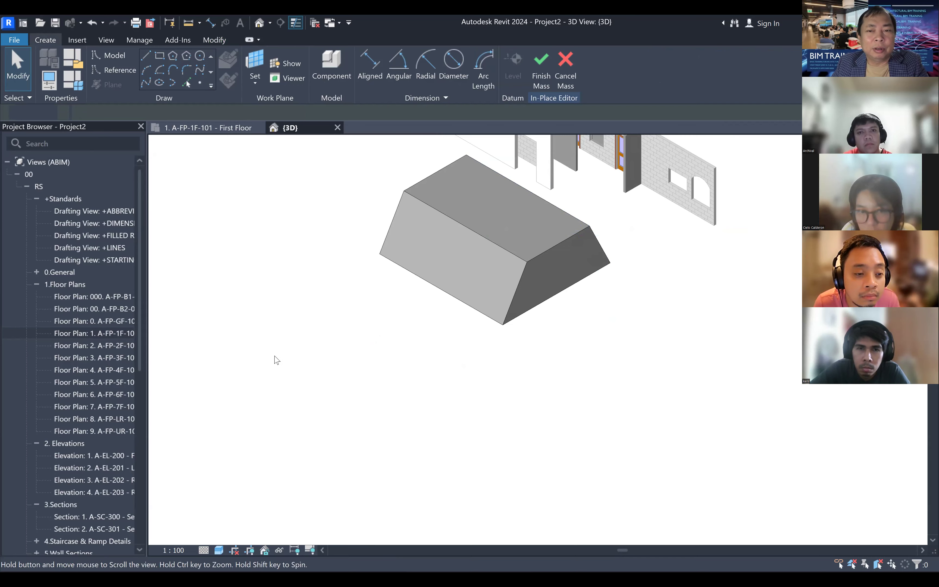
pyautogui.moveTo(279, 355); pyautogui.dragTo(264, 425, button='middle')
pyautogui.click(540, 77)
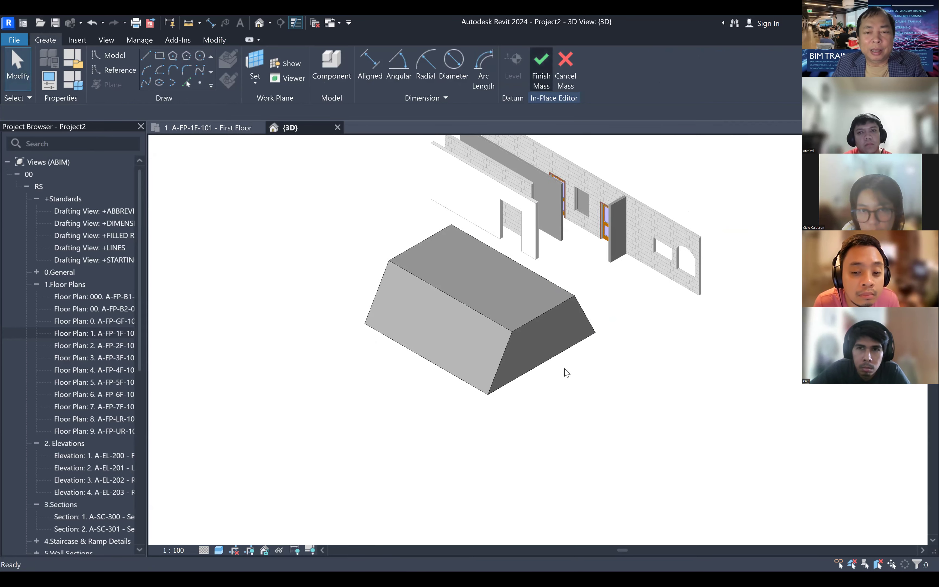
pyautogui.click(441, 294)
pyautogui.press('Escape')
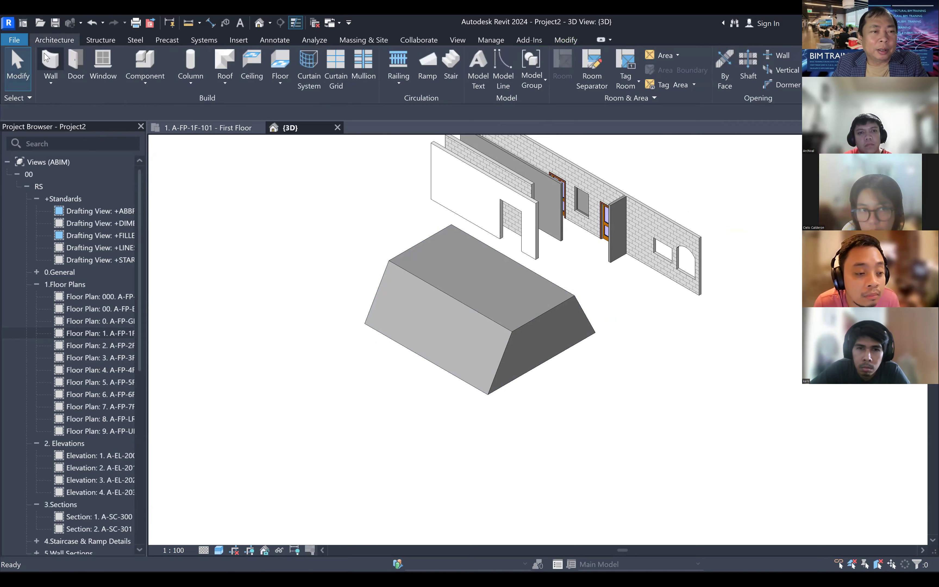
# - Place a W7-200mm thk. Solid reinforced Concrete wall by face on the front sloped face of the mass
pyautogui.click(48, 81)
pyautogui.click(42, 154)
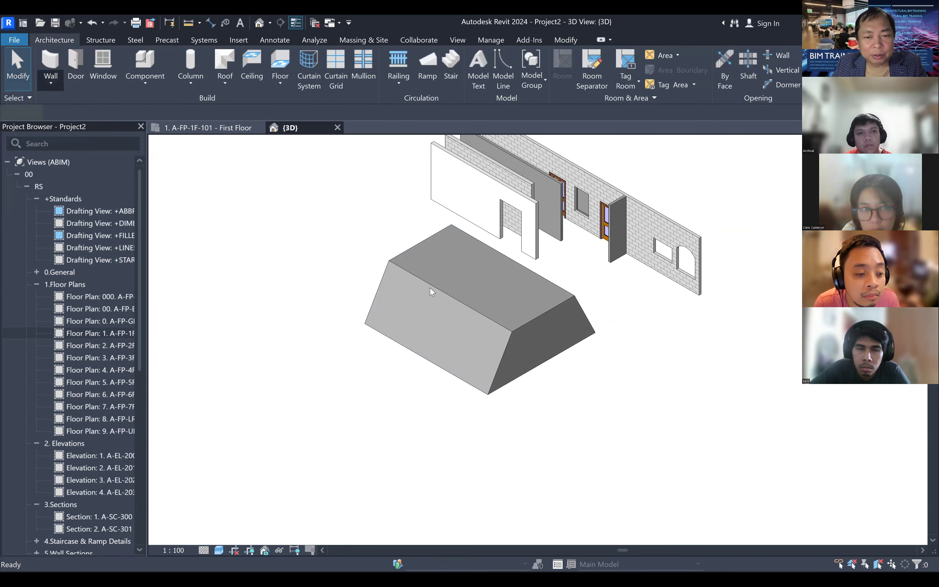
pyautogui.scroll(2, 471, 322)
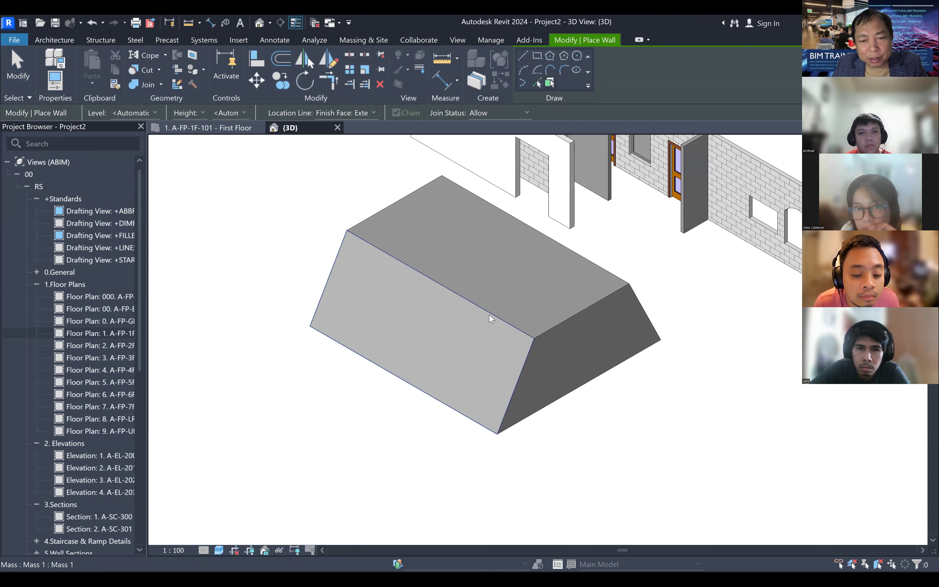
pyautogui.scroll(2, 501, 336)
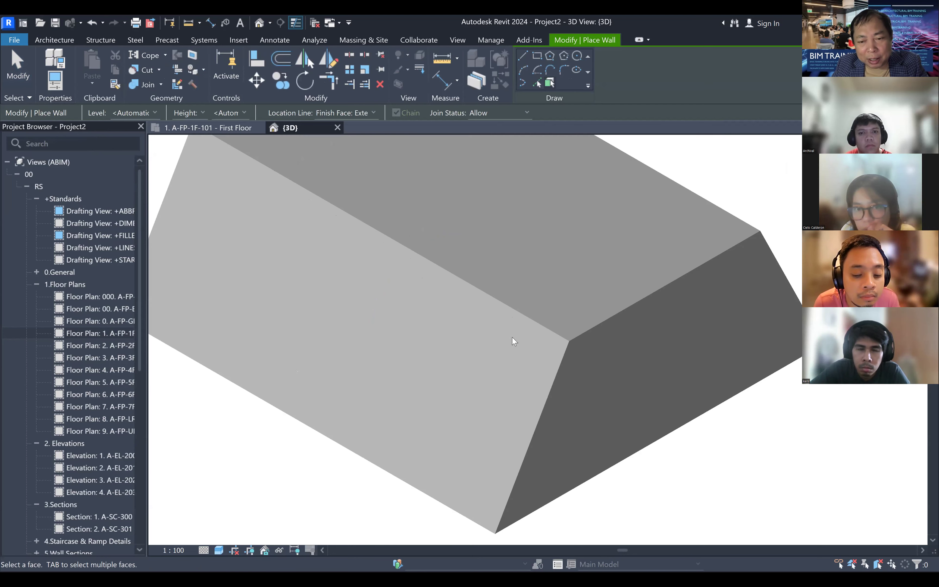
pyautogui.click(535, 325)
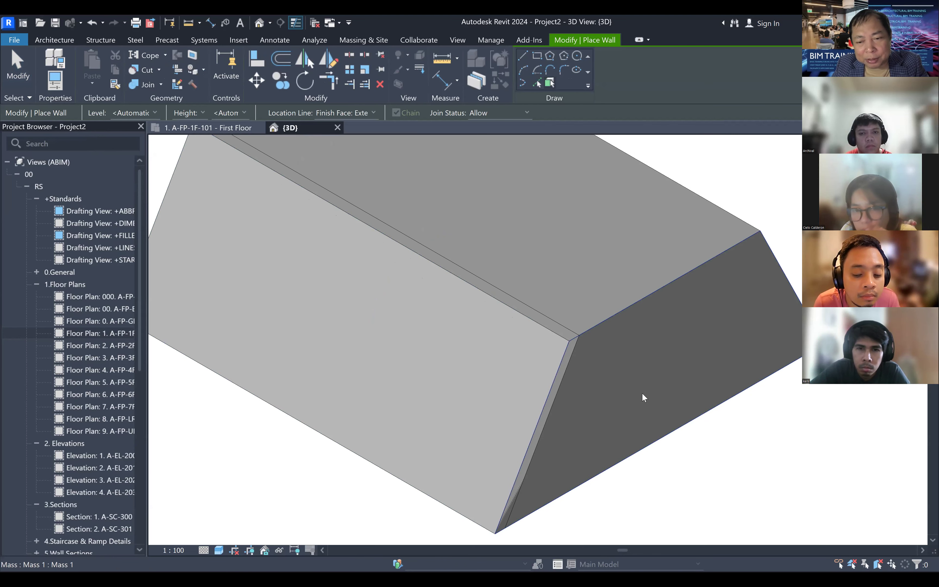
pyautogui.moveTo(641, 392); pyautogui.dragTo(554, 336, button='middle')
pyautogui.press('Escape')
pyautogui.press('Escape')
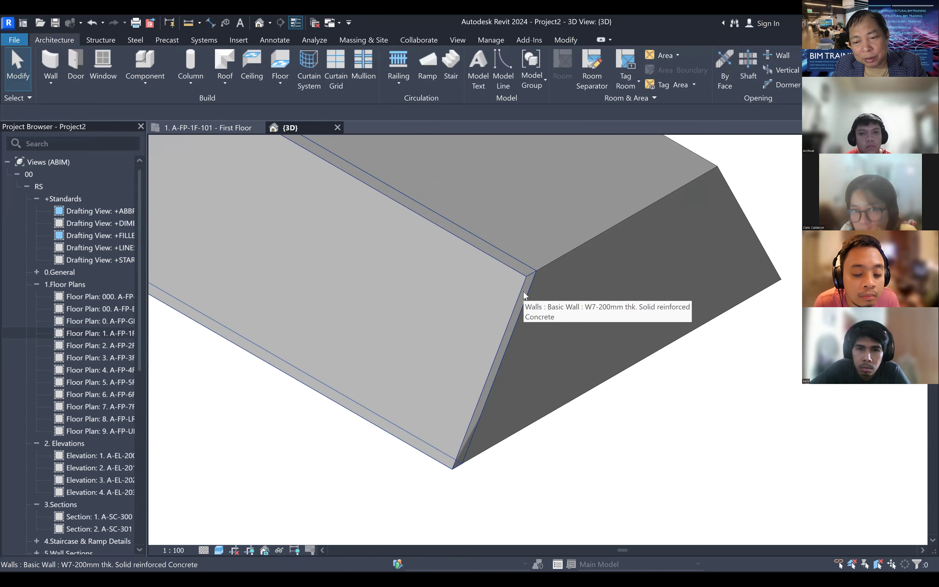
# - Delete the mass and examine the remaining slanted wall's profile from the side
pyautogui.scroll(-3, 523, 292)
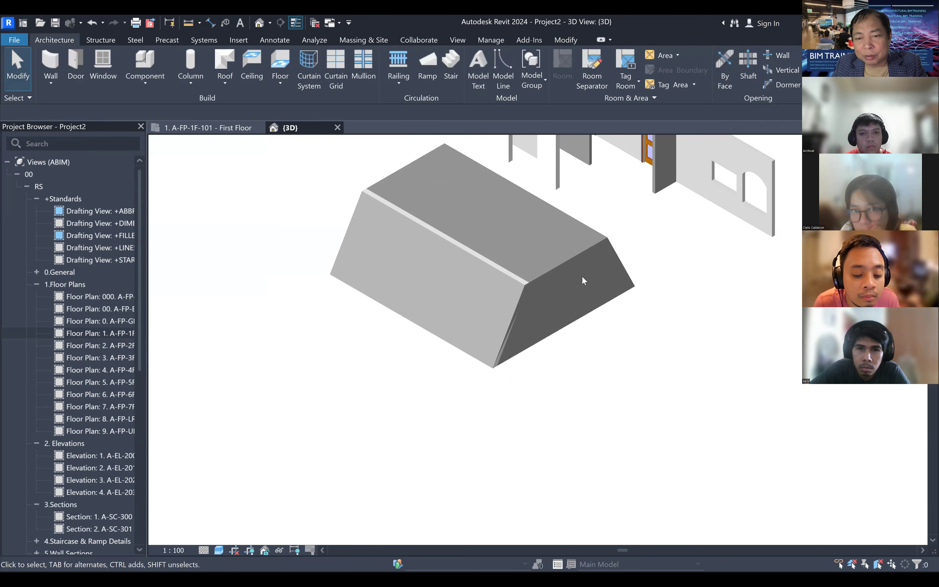
pyautogui.click(584, 250)
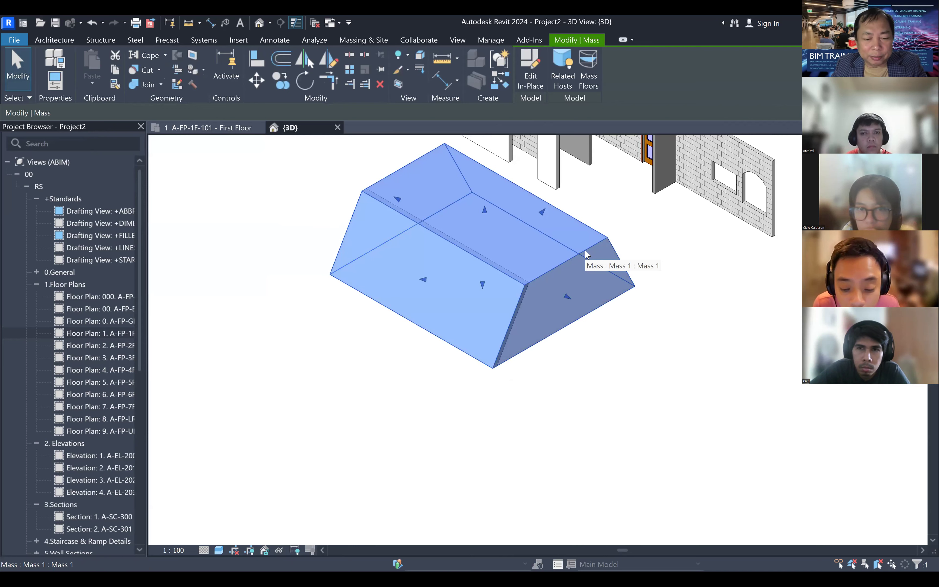
pyautogui.press('Delete')
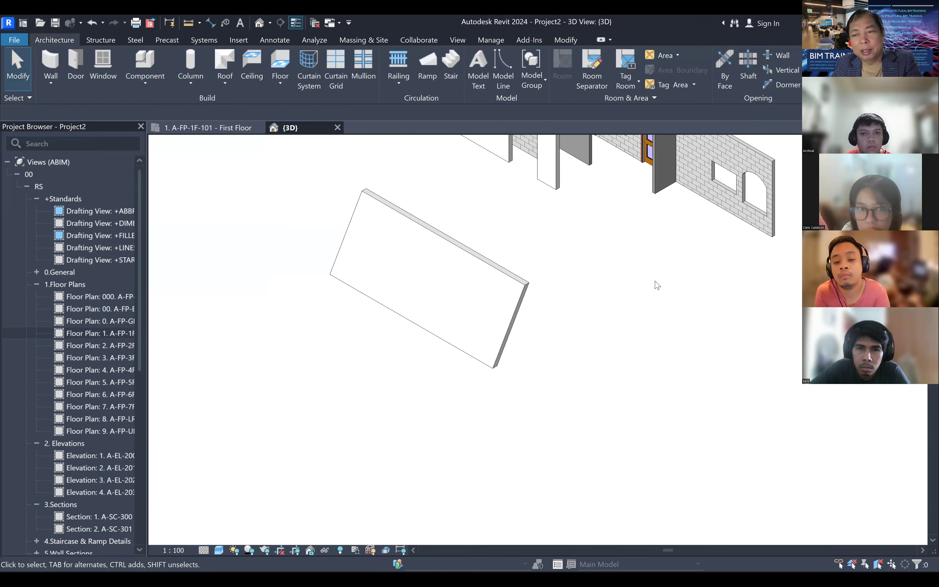
pyautogui.scroll(-1, 655, 281)
pyautogui.click(893, 175)
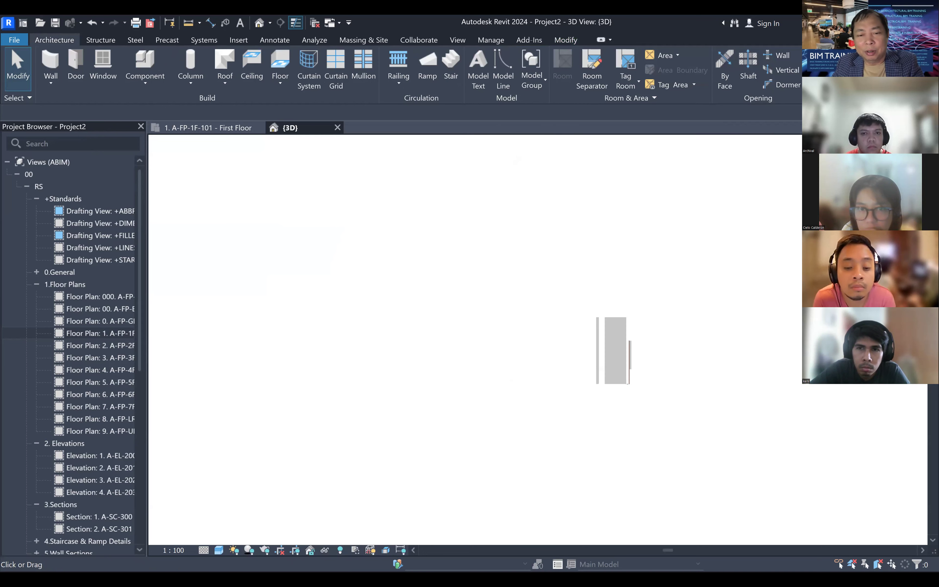
pyautogui.scroll(2, 449, 343)
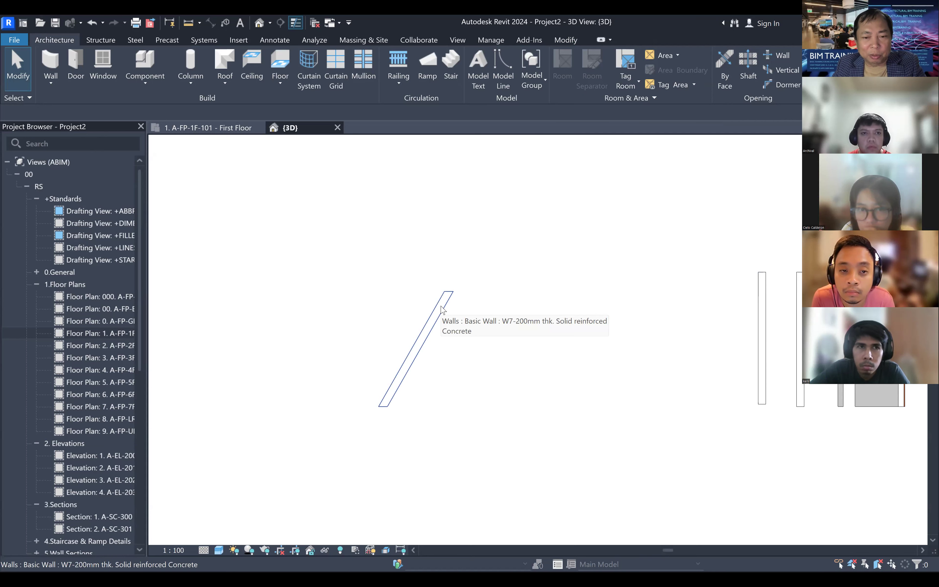
pyautogui.scroll(-2, 442, 309)
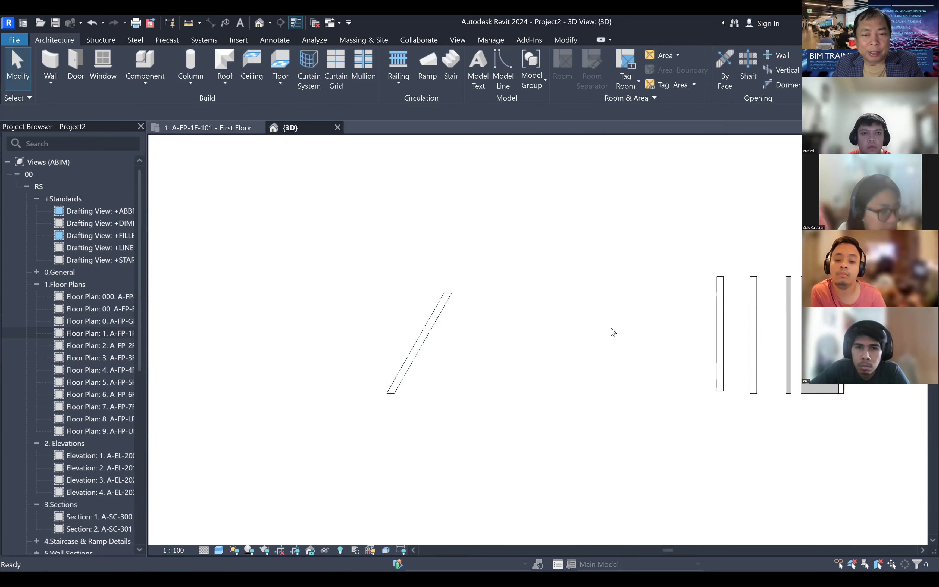
# - Undo the mass deletion and view the mass from its opposite long side
pyautogui.hotkey('ctrl', 'z')
pyautogui.keyDown('shift'); pyautogui.moveTo(578, 209); pyautogui.dragTo(377, 199, button='middle'); pyautogui.keyUp('shift')
pyautogui.scroll(2, 379, 202)
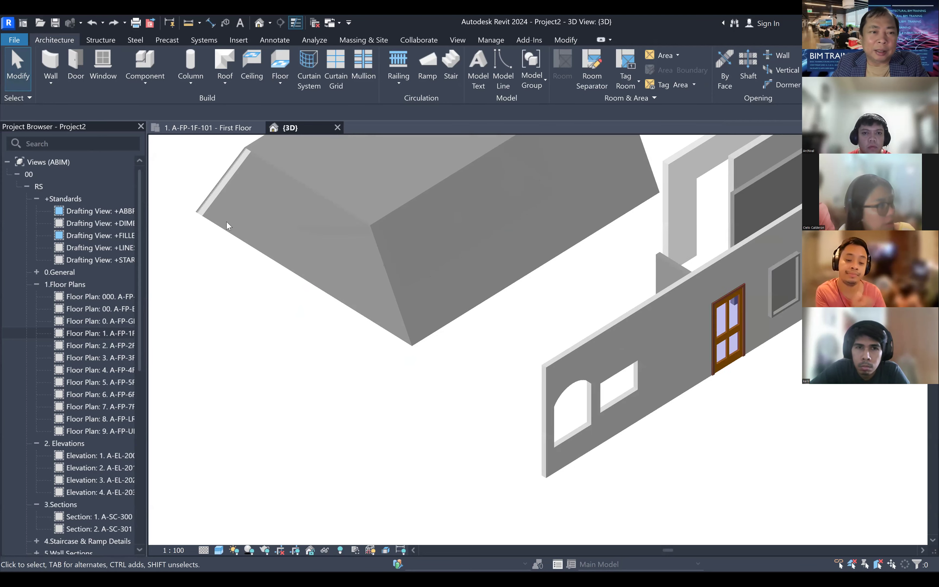
# - Place W7-200mm thk. Solid reinforced Concrete walls by face on the remaining sloped faces of the mass
pyautogui.click(47, 78)
pyautogui.click(42, 152)
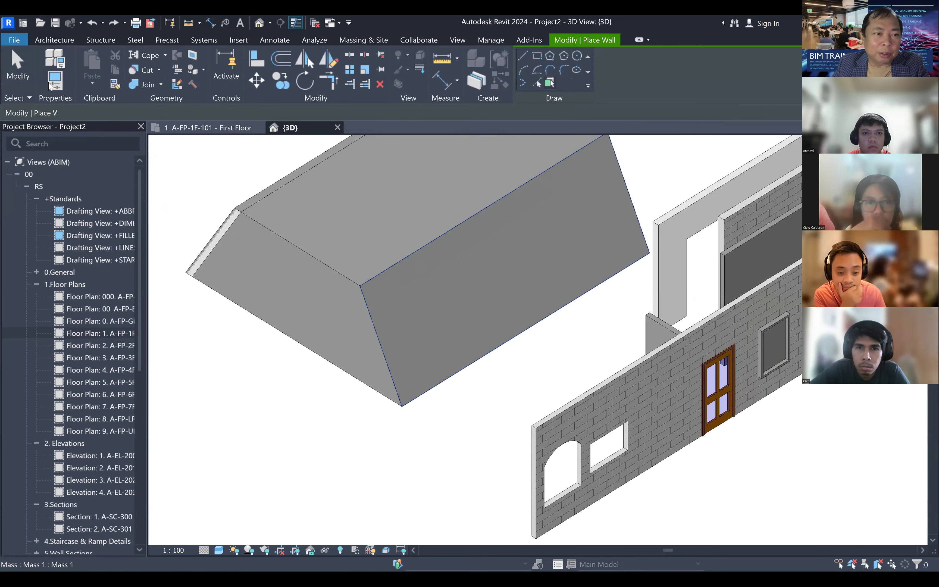
pyautogui.click(58, 55)
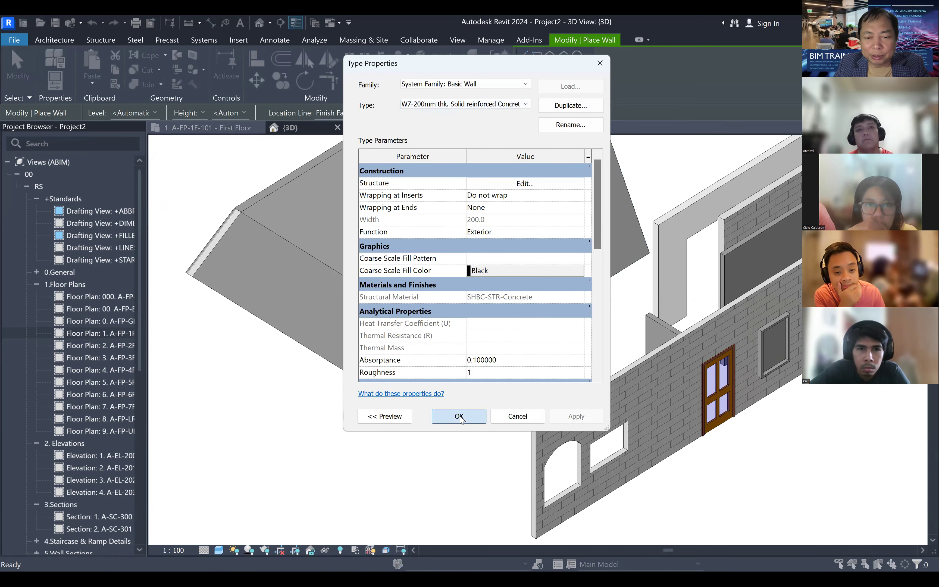
pyautogui.click(447, 420)
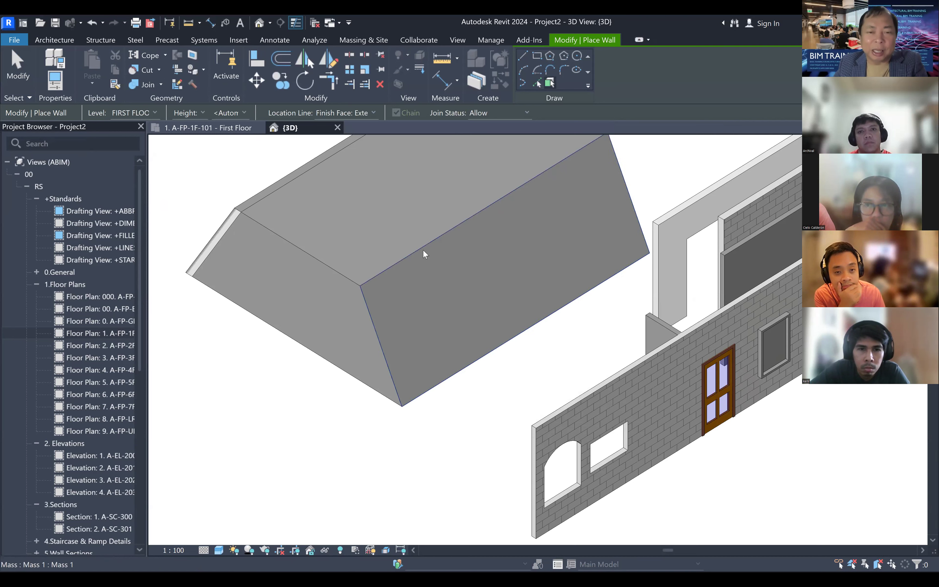
pyautogui.scroll(1, 373, 300)
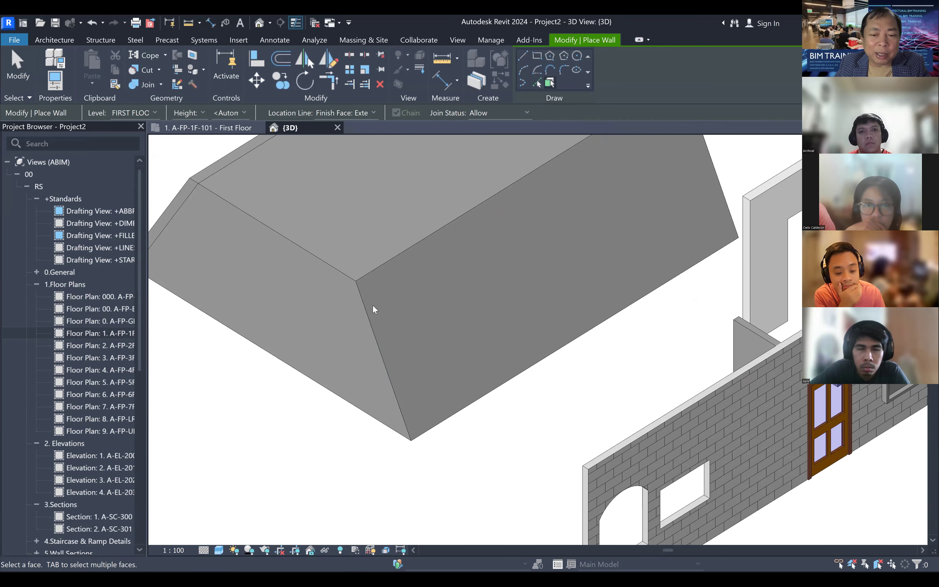
pyautogui.click(388, 260)
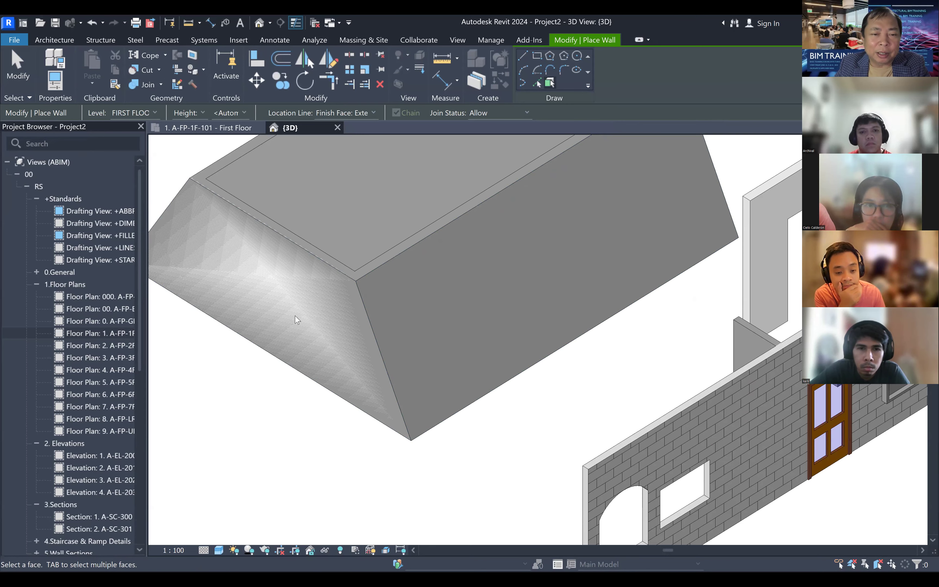
pyautogui.scroll(-2, 369, 334)
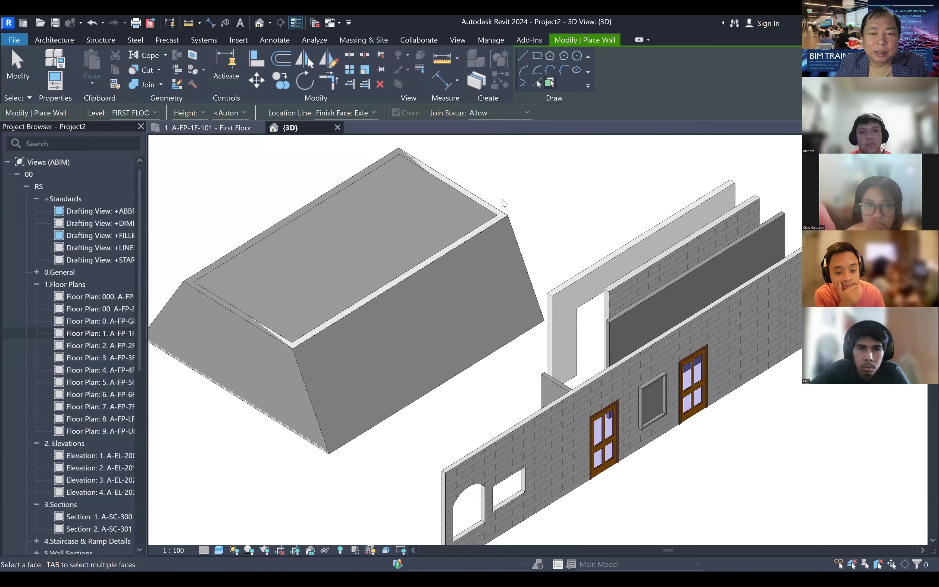
pyautogui.scroll(-3, 500, 202)
pyautogui.press('Escape')
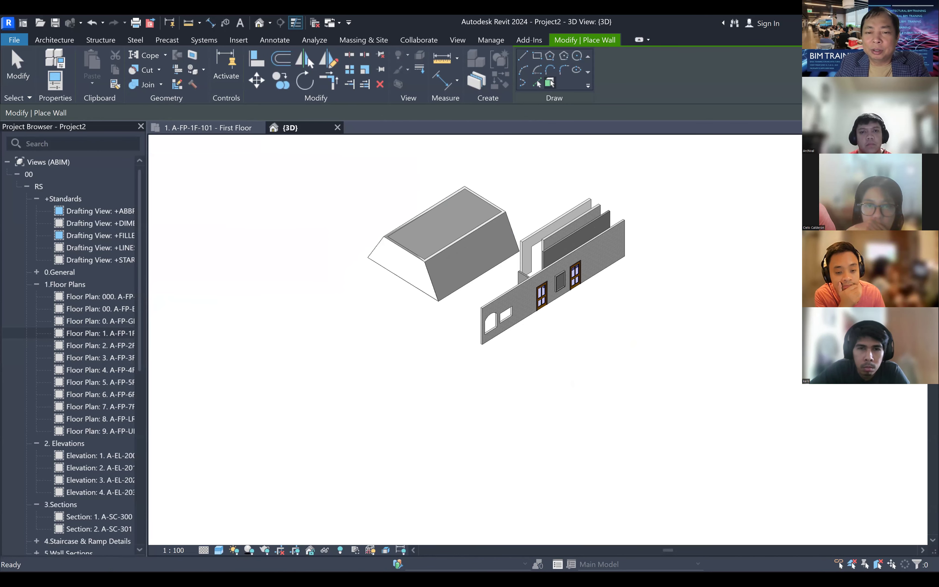
pyautogui.press('Escape')
# - Add a horizontal wall sweep along the upper part of the straight W7-200mm concrete wall nearest the mass
pyautogui.keyDown('shift'); pyautogui.moveTo(167, 200); pyautogui.dragTo(561, 264, button='middle'); pyautogui.keyUp('shift')
pyautogui.scroll(2, 549, 357)
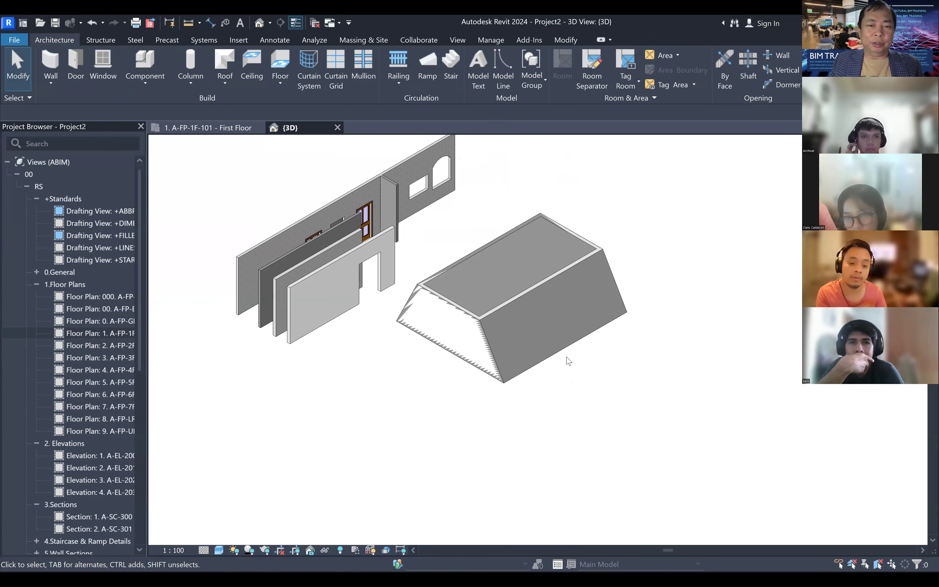
pyautogui.moveTo(583, 358); pyautogui.dragTo(593, 356, button='middle')
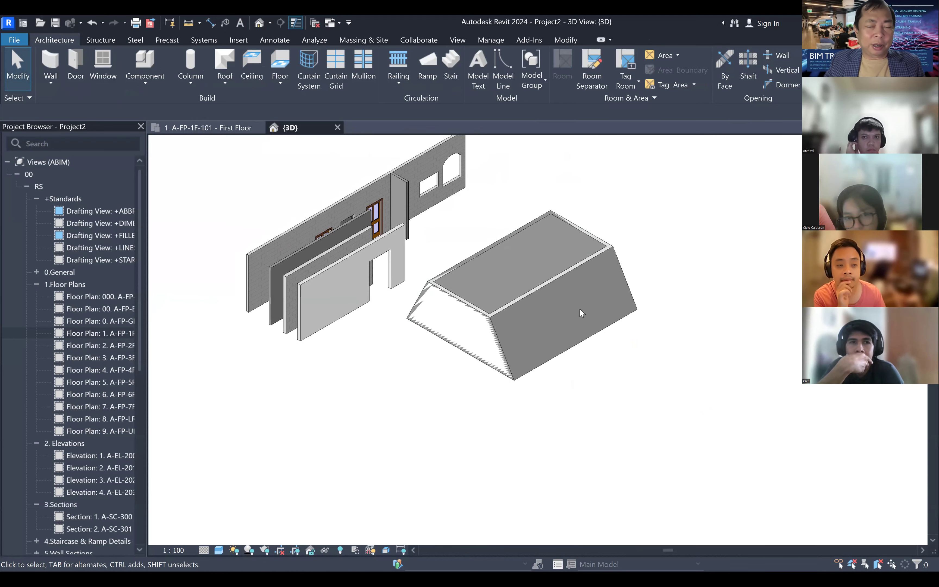
pyautogui.scroll(3, 590, 249)
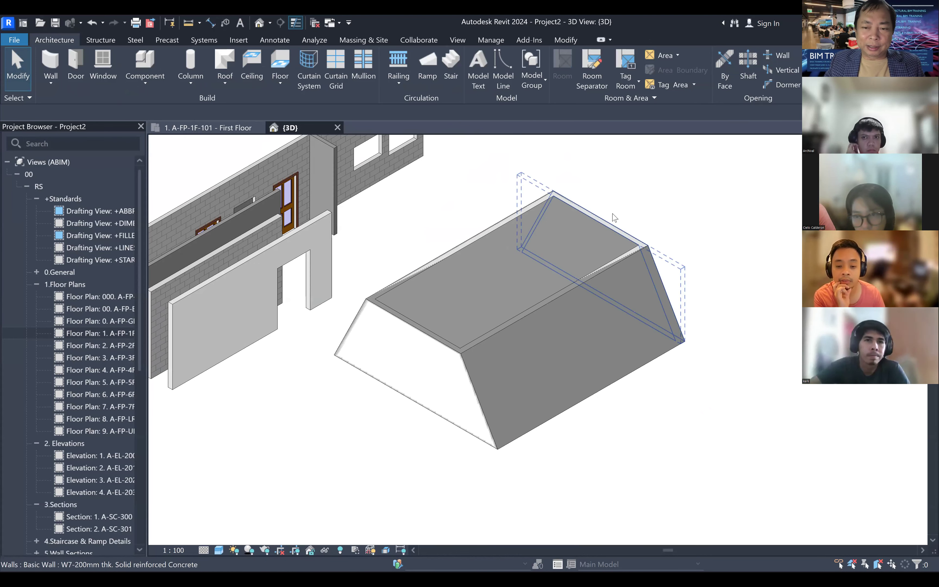
pyautogui.moveTo(442, 352); pyautogui.dragTo(497, 347, button='middle')
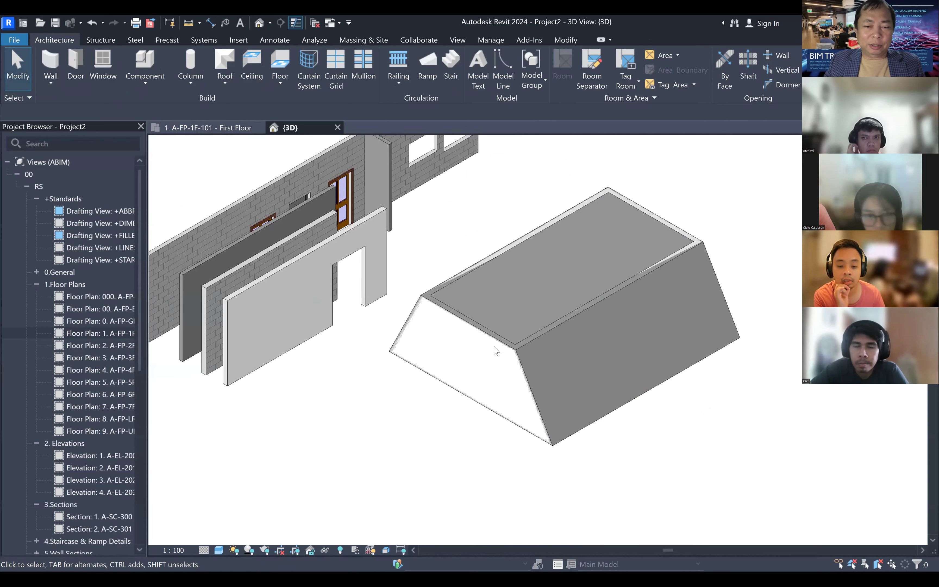
pyautogui.click(48, 83)
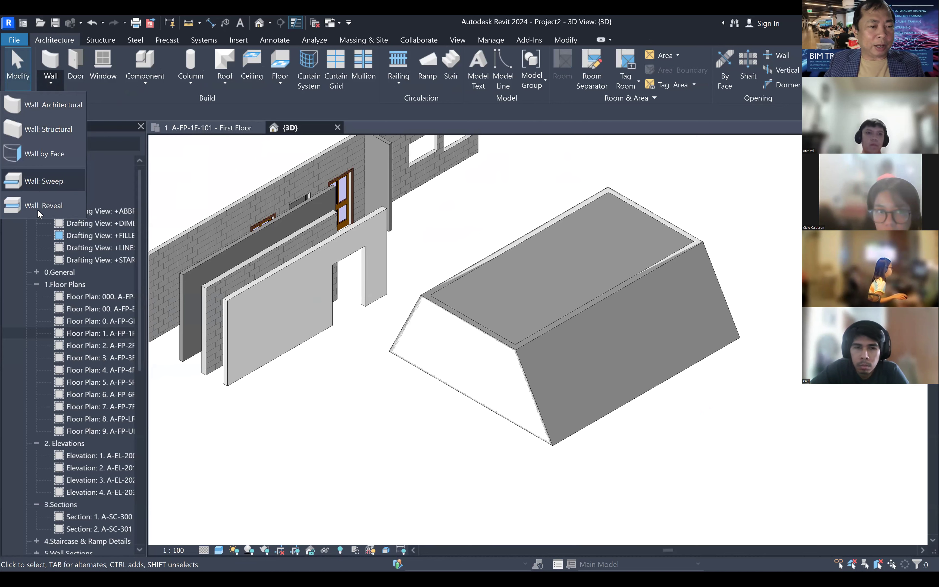
pyautogui.click(38, 180)
pyautogui.scroll(3, 263, 372)
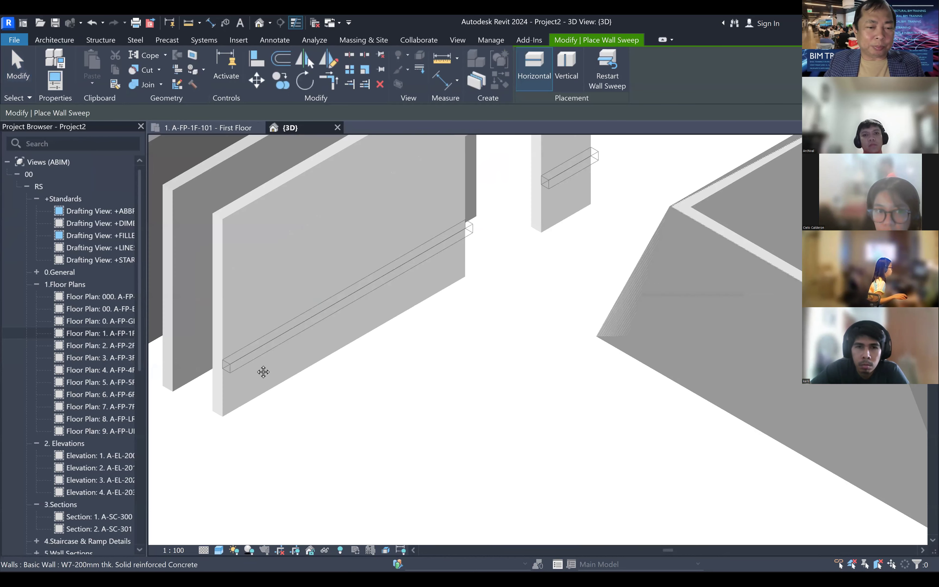
pyautogui.scroll(-3, 263, 372)
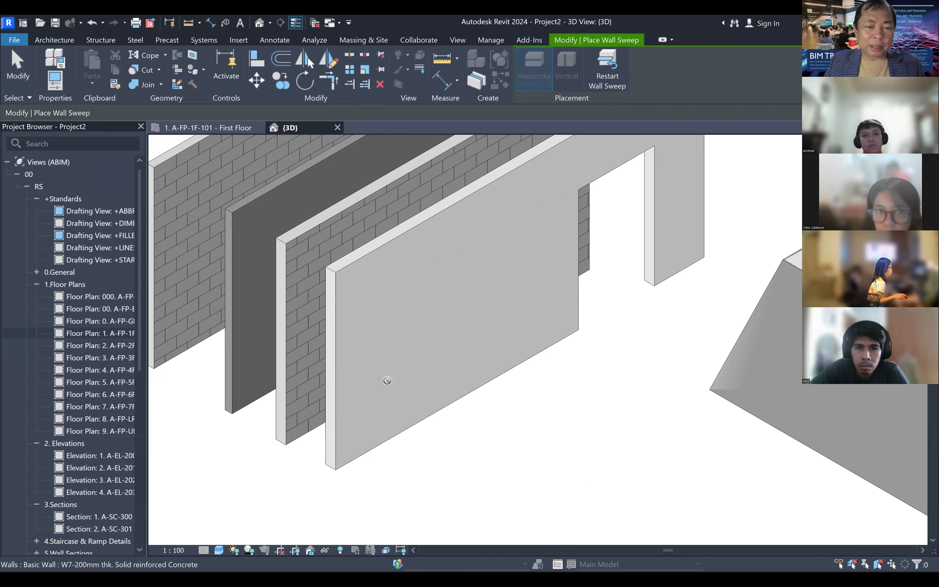
pyautogui.click(391, 389)
pyautogui.press('Escape')
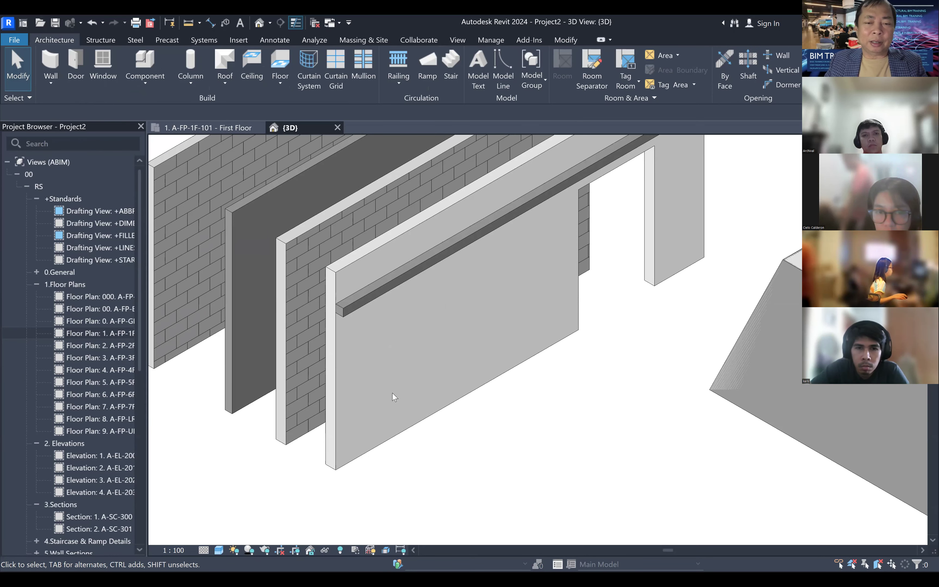
# - Cut a horizontal wall reveal below the sweep on the same W7-200mm concrete wall
pyautogui.scroll(-2, 392, 392)
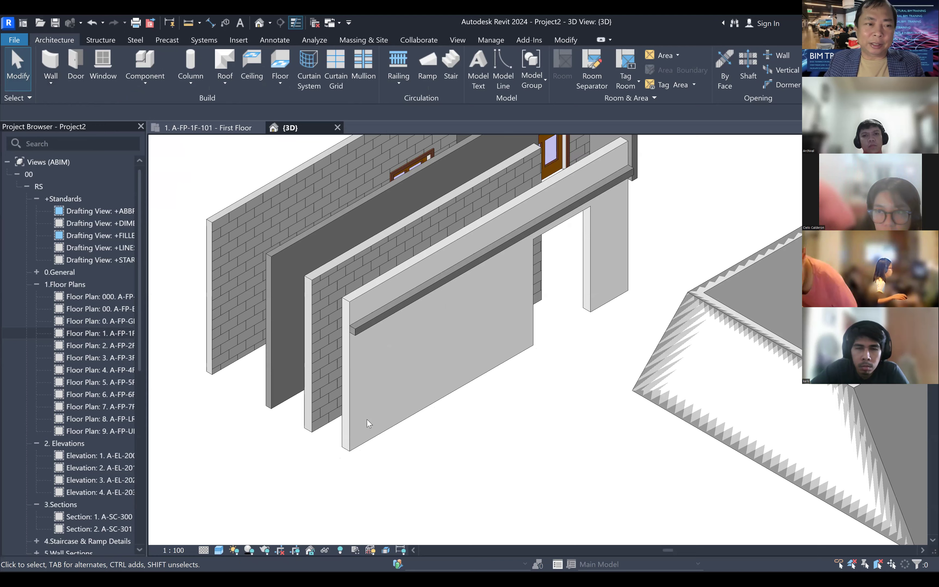
pyautogui.scroll(2, 367, 422)
pyautogui.moveTo(425, 398); pyautogui.dragTo(436, 393, button='middle')
pyautogui.scroll(-1, 399, 375)
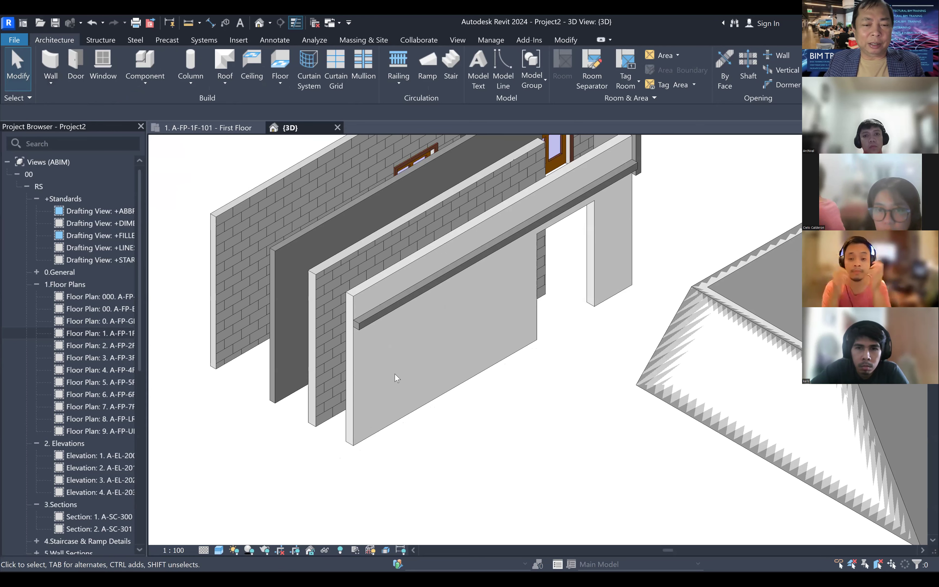
pyautogui.click(49, 83)
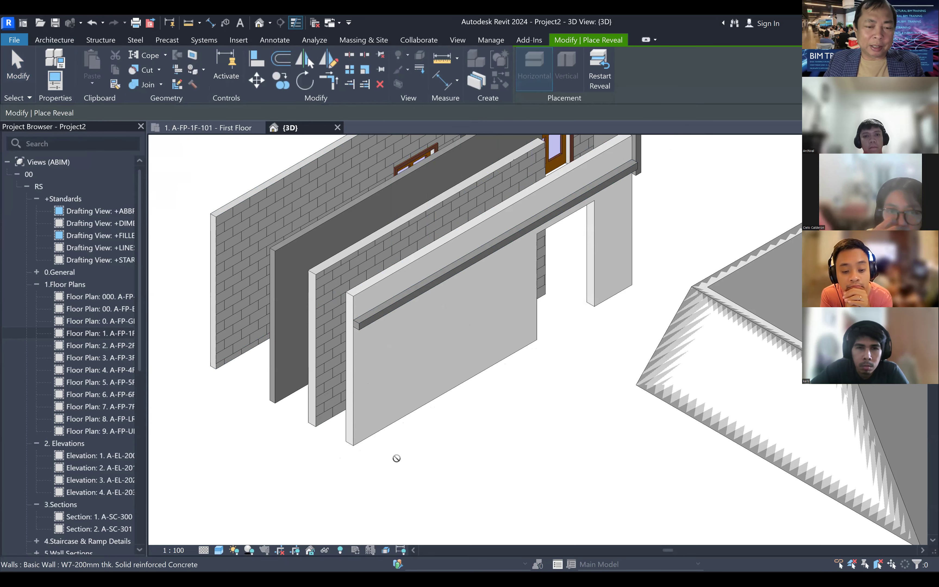
pyautogui.press('Escape')
pyautogui.scroll(5, 373, 383)
pyautogui.moveTo(434, 255); pyautogui.dragTo(425, 269, button='middle')
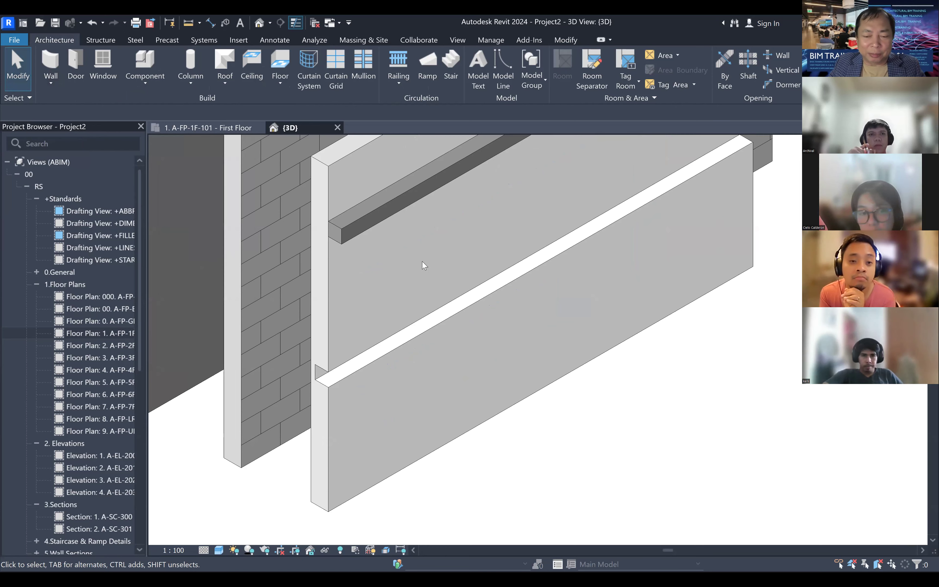
# - Examine the sweep and reveal on the concrete wall, the wall tool options and the sloped walls around the mass
pyautogui.scroll(-5, 426, 279)
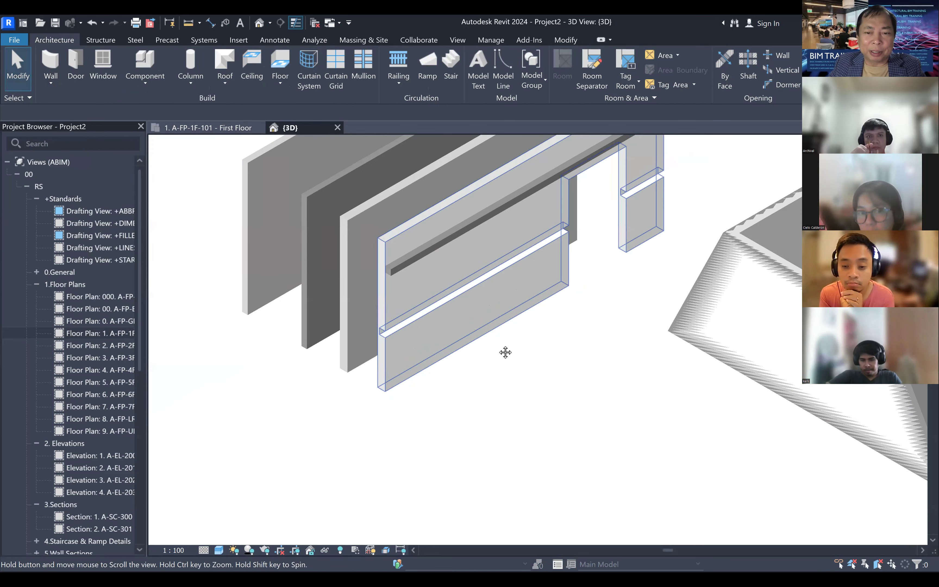
pyautogui.scroll(-1, 499, 350)
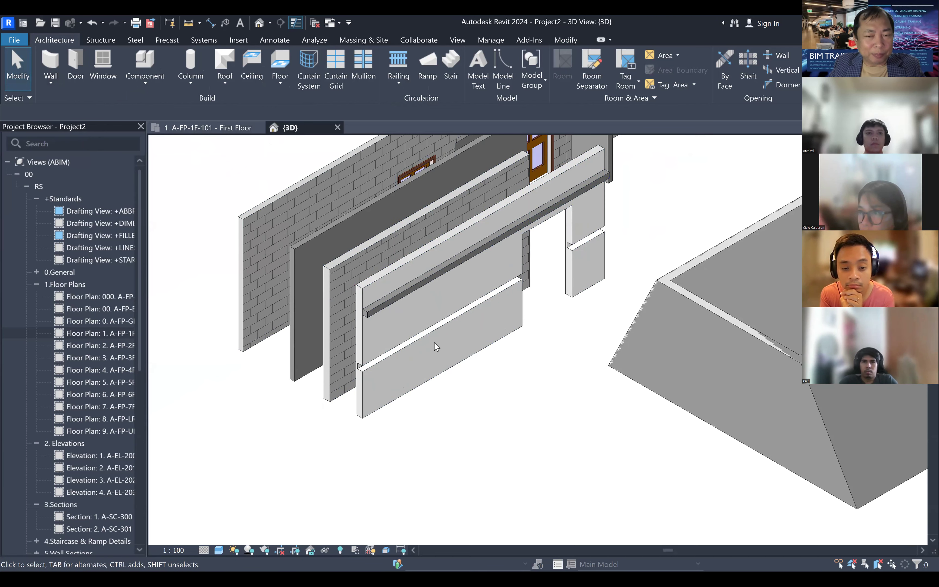
pyautogui.scroll(-2, 478, 377)
pyautogui.moveTo(477, 378); pyautogui.dragTo(490, 339, button='middle')
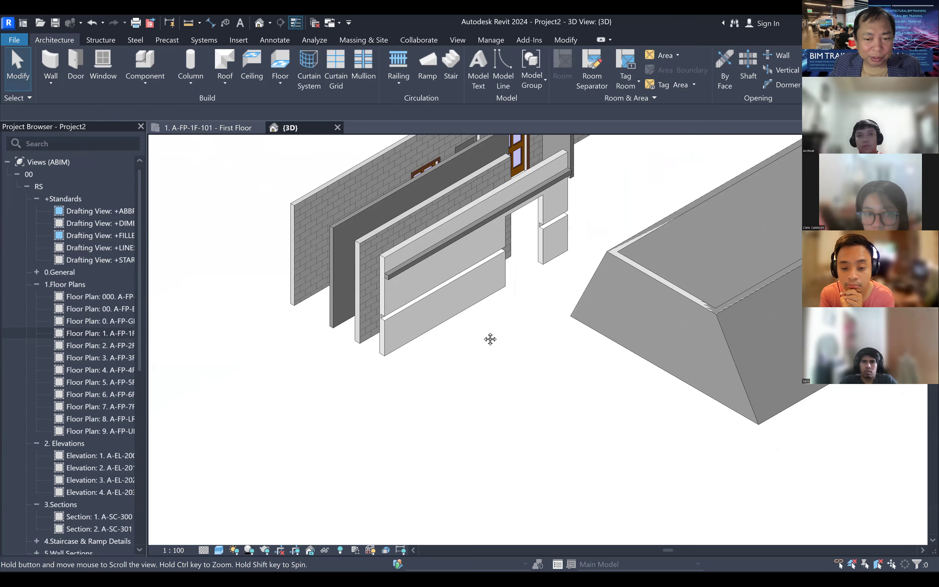
pyautogui.scroll(-3, 474, 341)
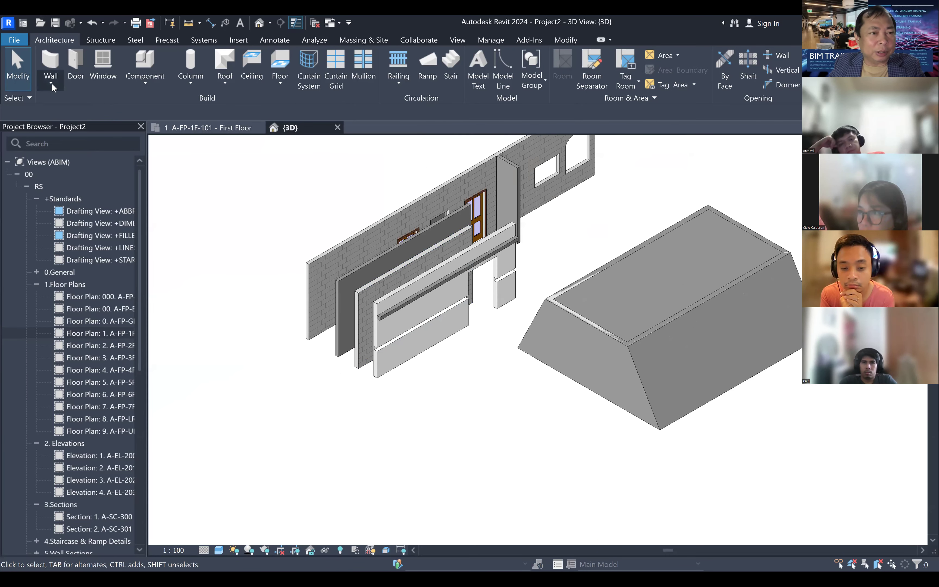
pyautogui.click(51, 83)
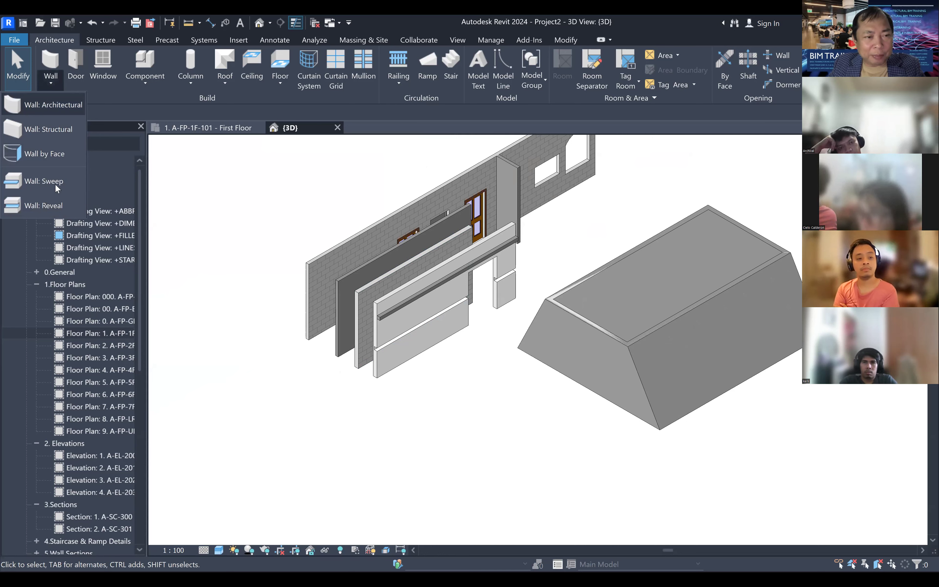
pyautogui.click(259, 251)
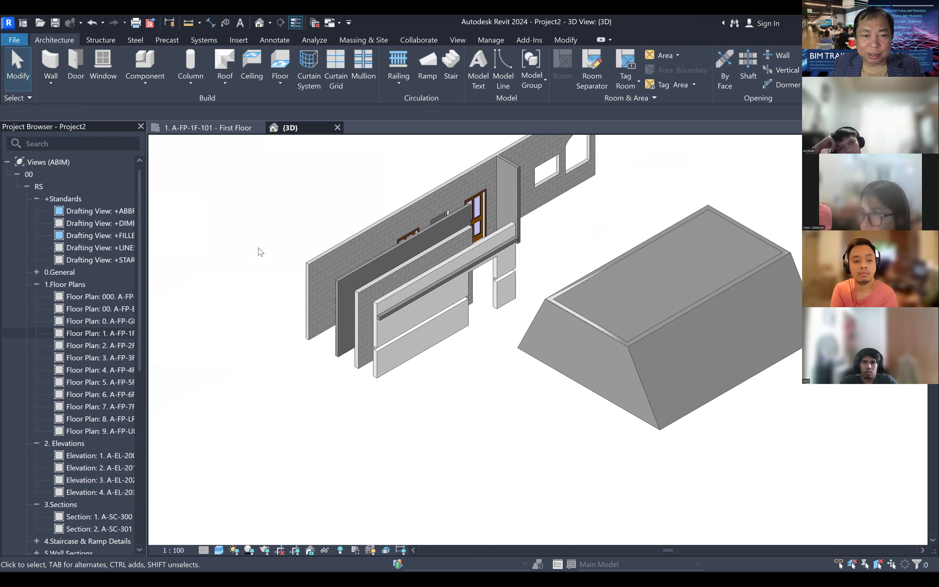
pyautogui.scroll(3, 412, 388)
pyautogui.moveTo(425, 390); pyautogui.dragTo(466, 345, button='middle')
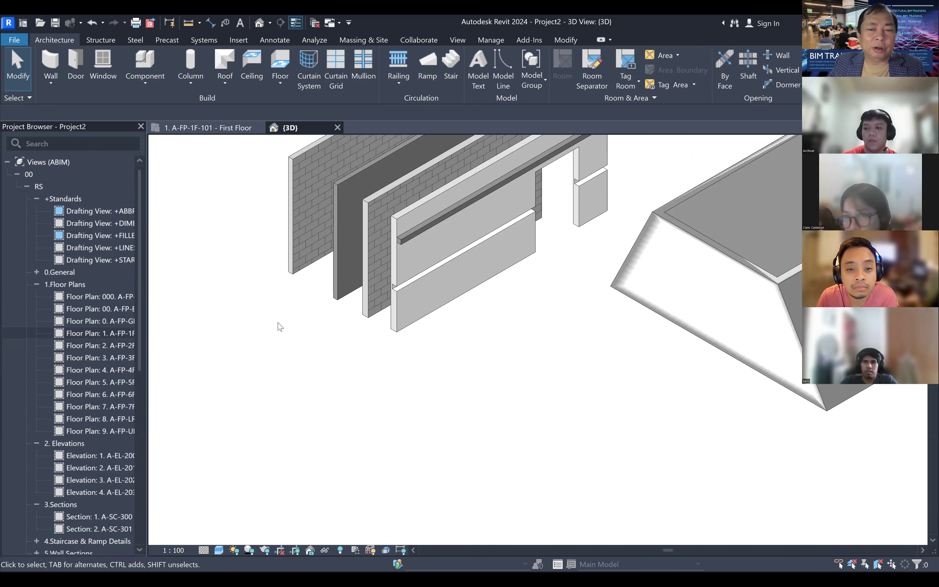
pyautogui.scroll(-4, 280, 327)
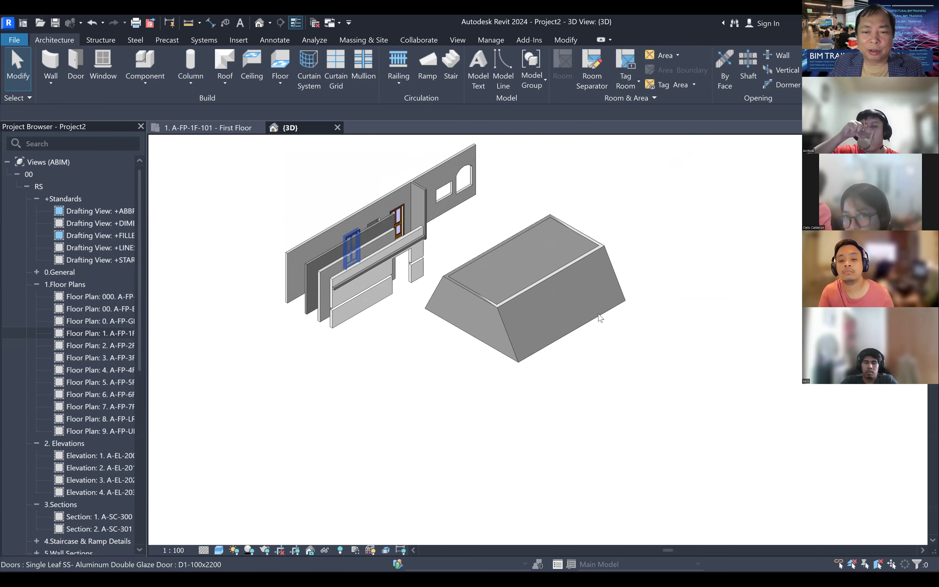
pyautogui.scroll(-3, 600, 317)
pyautogui.scroll(2, 560, 272)
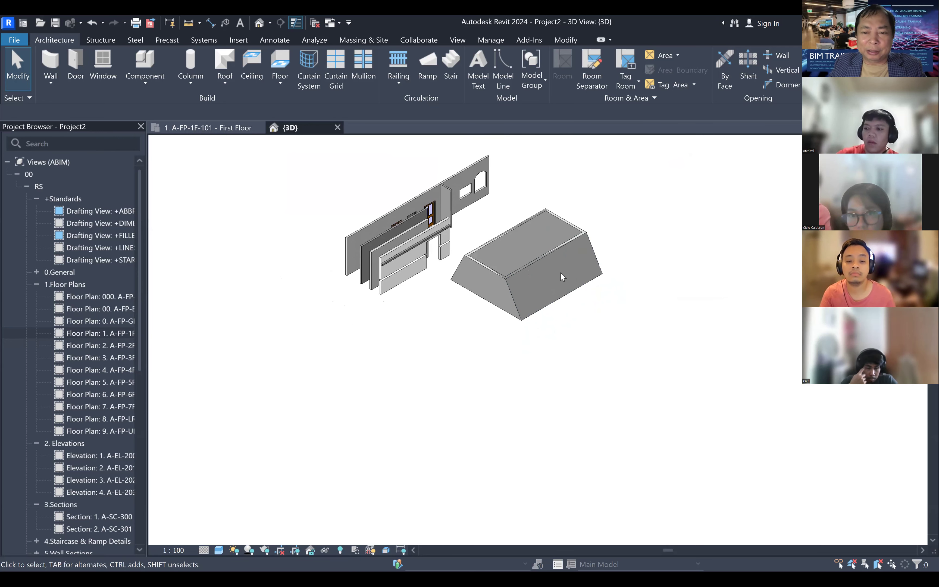
pyautogui.scroll(-2, 562, 276)
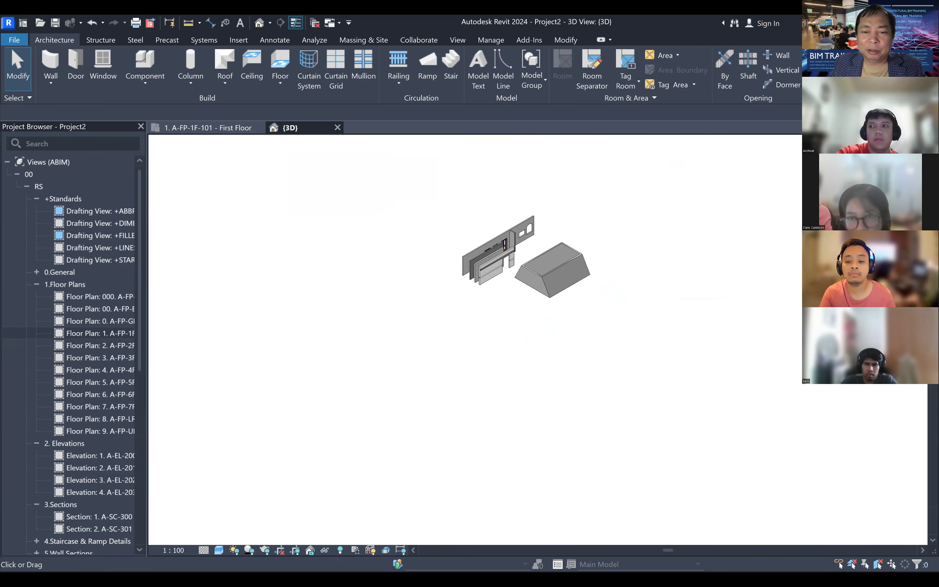
# - Show the 3D model from above and delete all its walls, openings and the mass
pyautogui.click(723, 304)
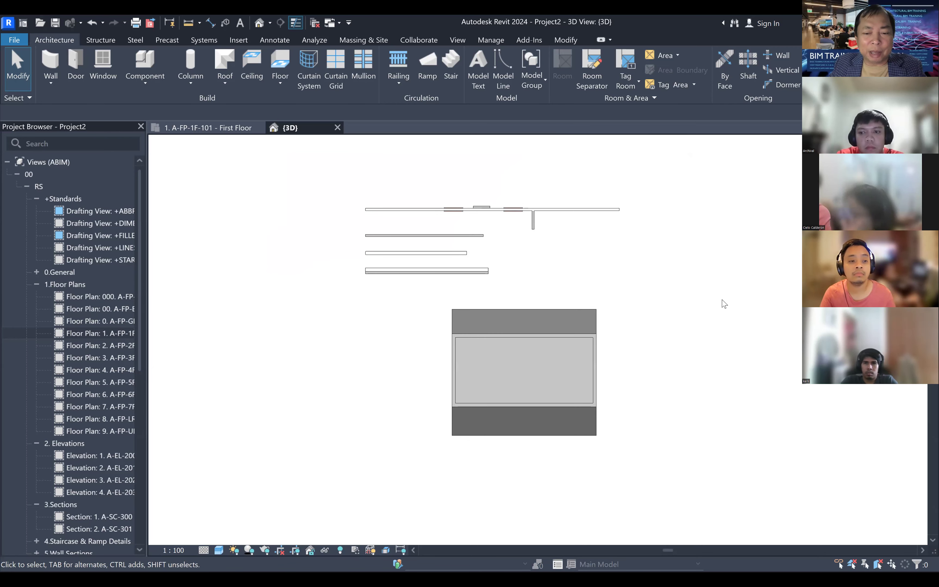
pyautogui.click(280, 81)
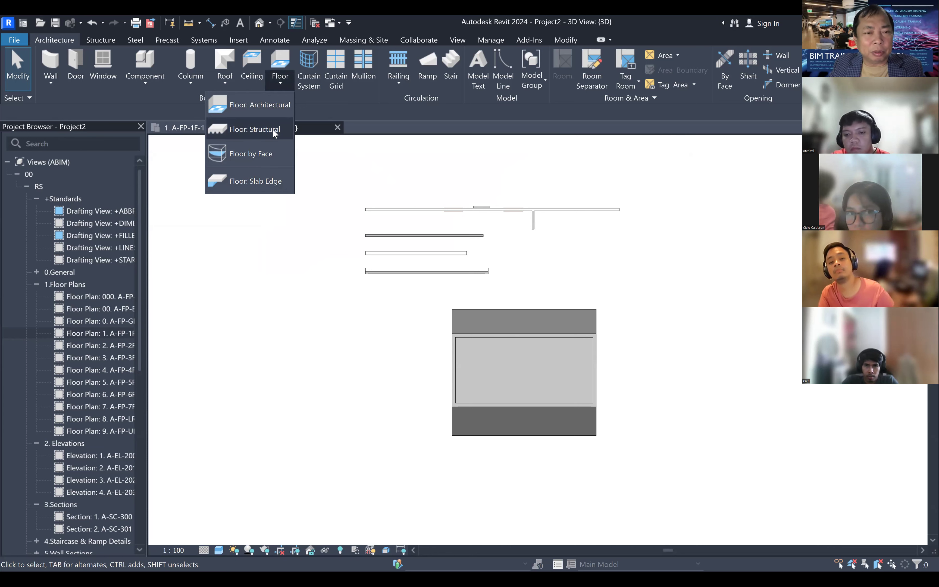
pyautogui.click(328, 357)
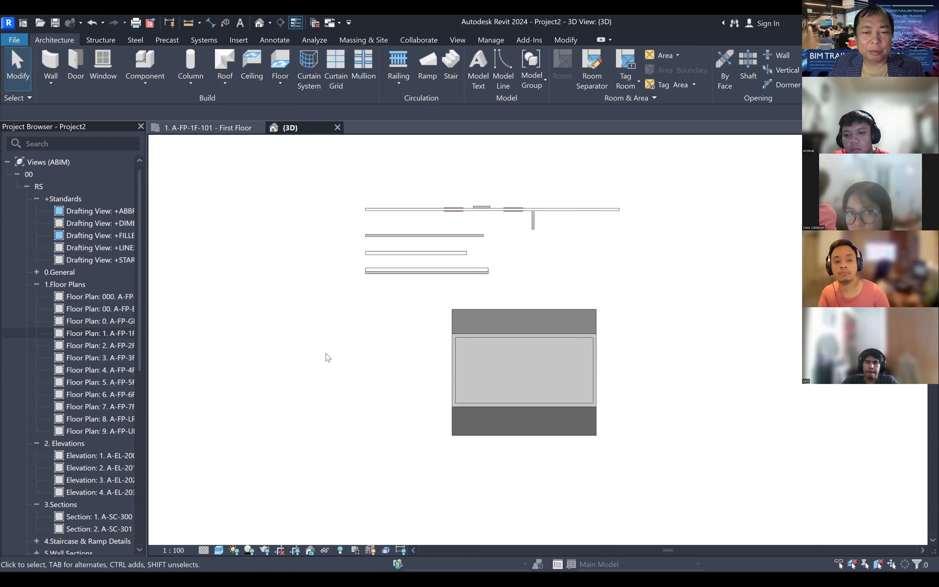
pyautogui.scroll(-5, 328, 357)
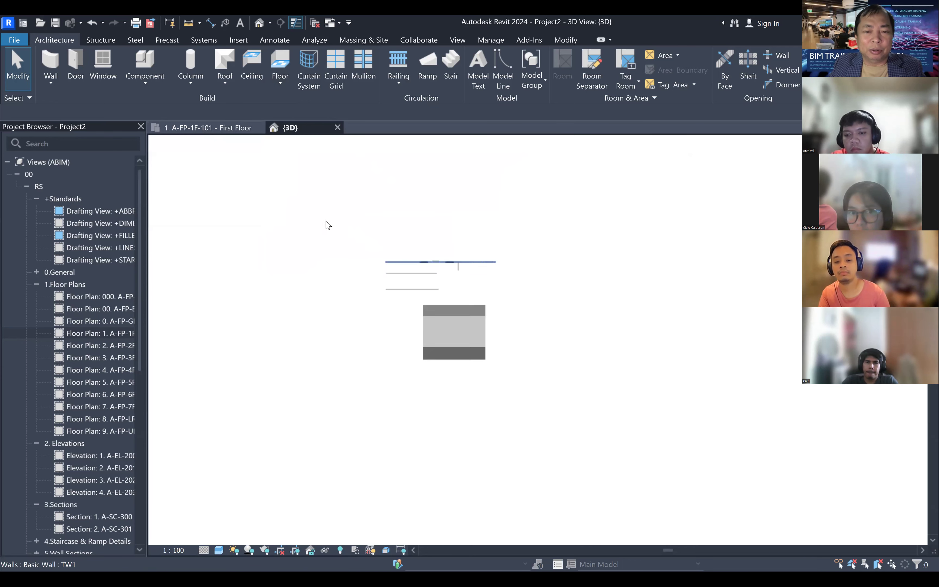
pyautogui.moveTo(326, 222); pyautogui.dragTo(569, 410)
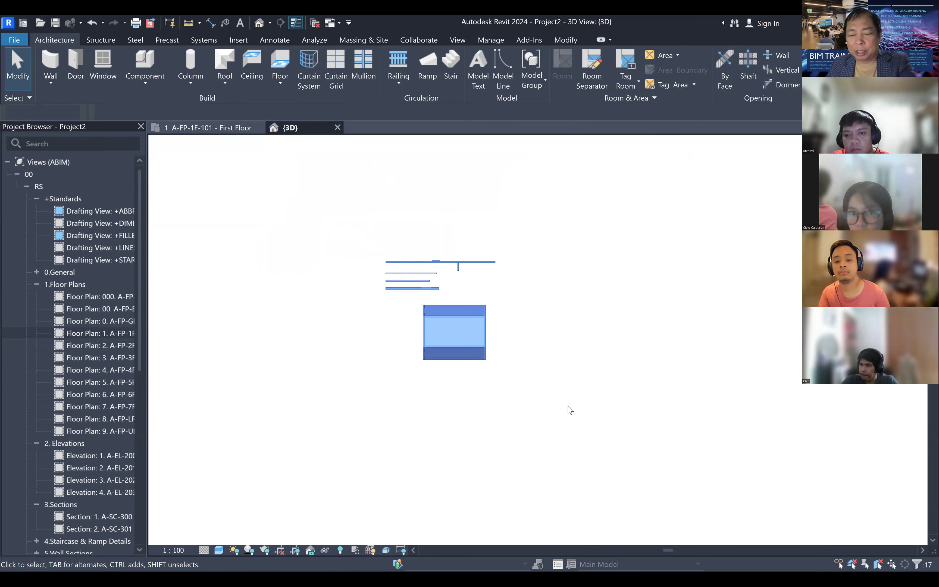
pyautogui.press('Delete')
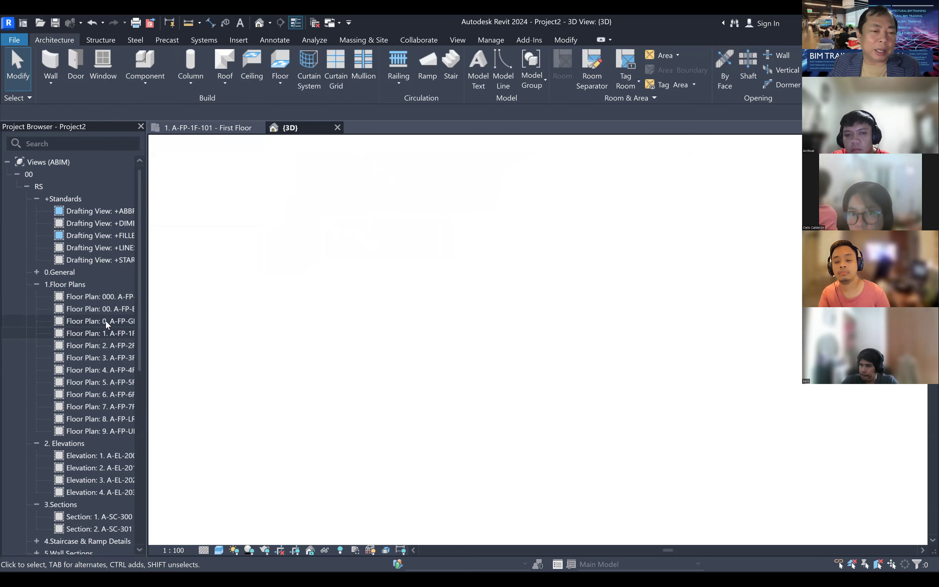
# - Open the ground floor plan 0. A-FP-GF-100 and frame the area around the grid intersection
pyautogui.doubleClick(106, 320)
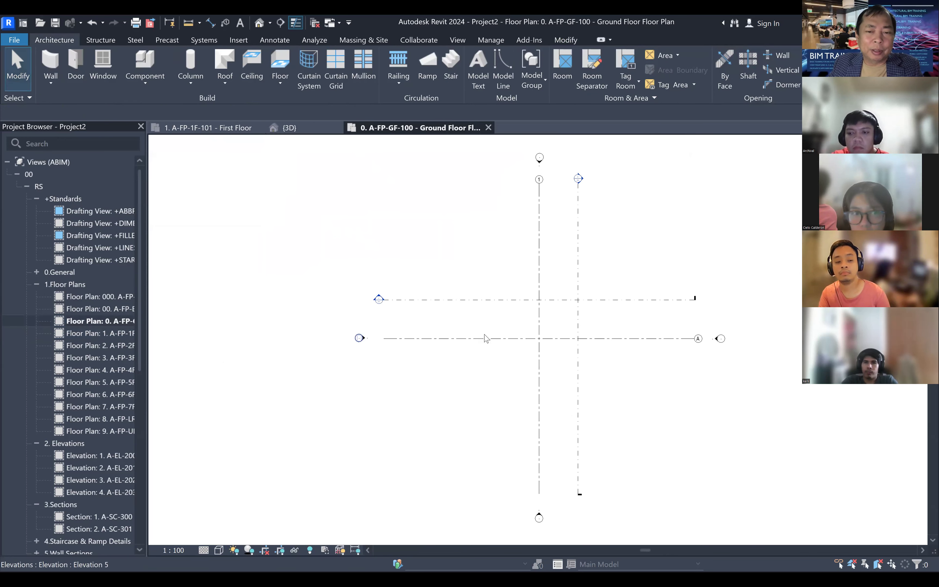
pyautogui.scroll(2, 536, 320)
pyautogui.moveTo(535, 321); pyautogui.dragTo(520, 276, button='middle')
pyautogui.scroll(1, 533, 330)
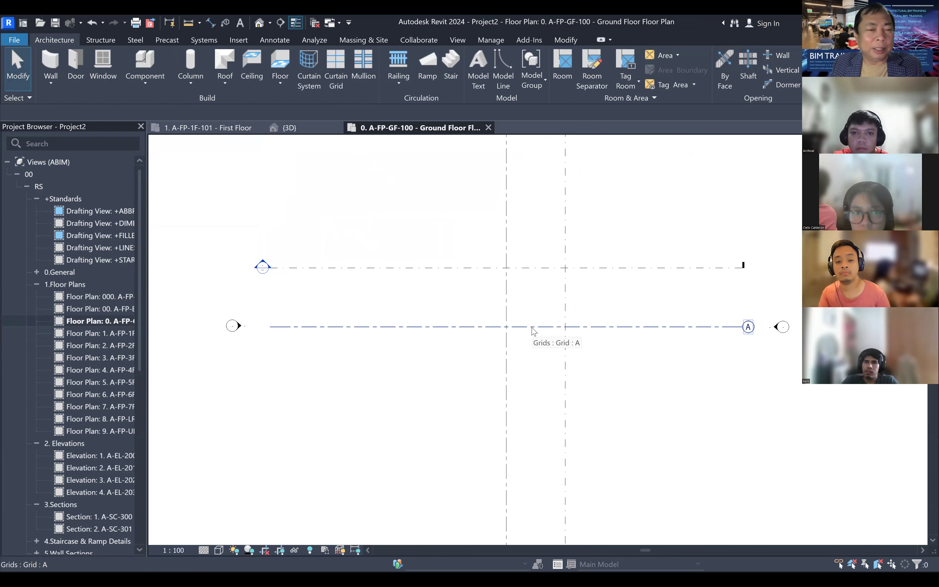
# - Start a structural floor and rename its SHBC-STR-M-250 type as SL1
pyautogui.click(278, 82)
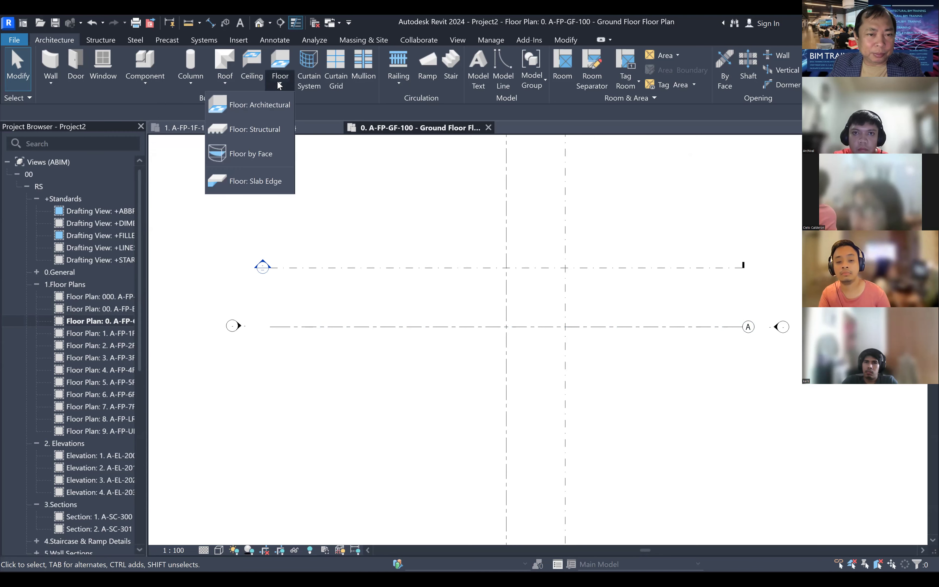
pyautogui.click(256, 131)
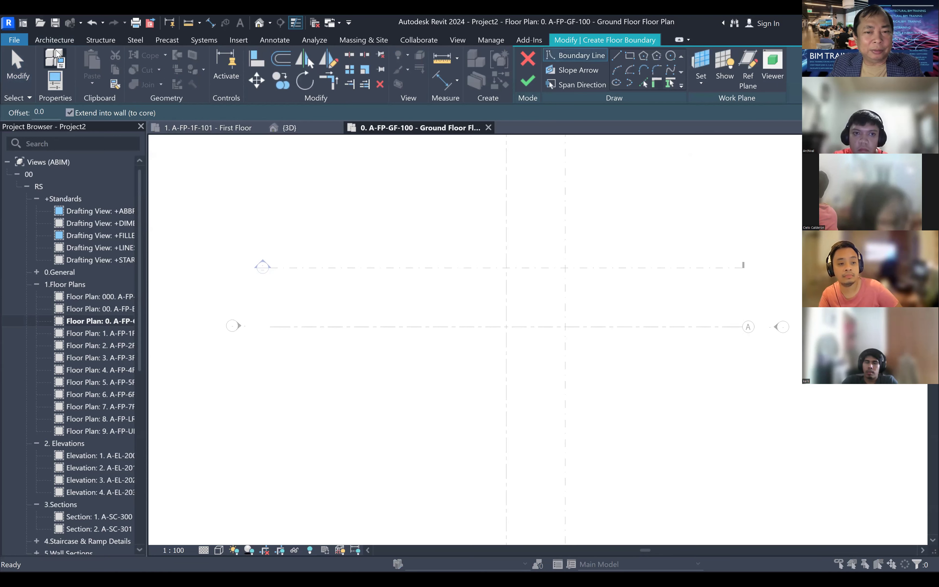
pyautogui.click(56, 55)
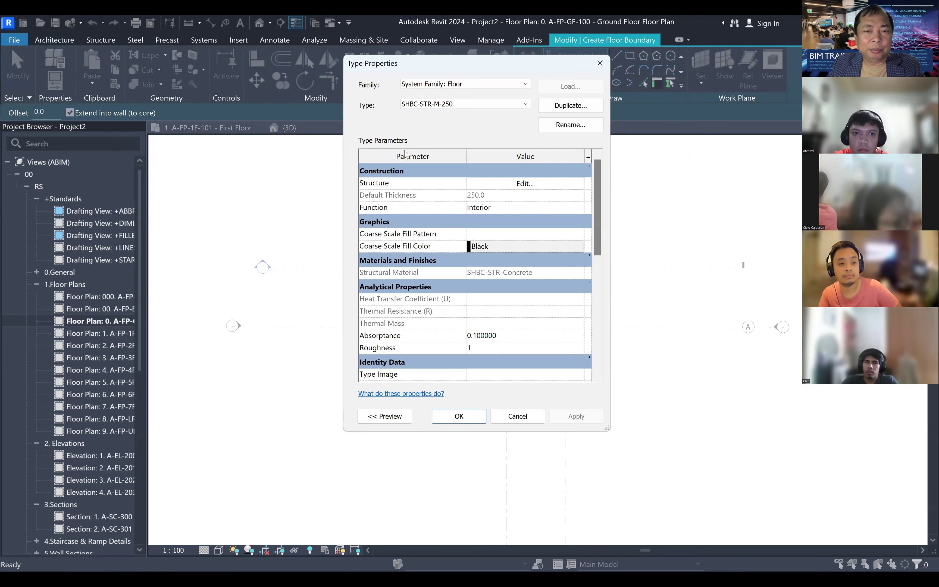
pyautogui.click(429, 105)
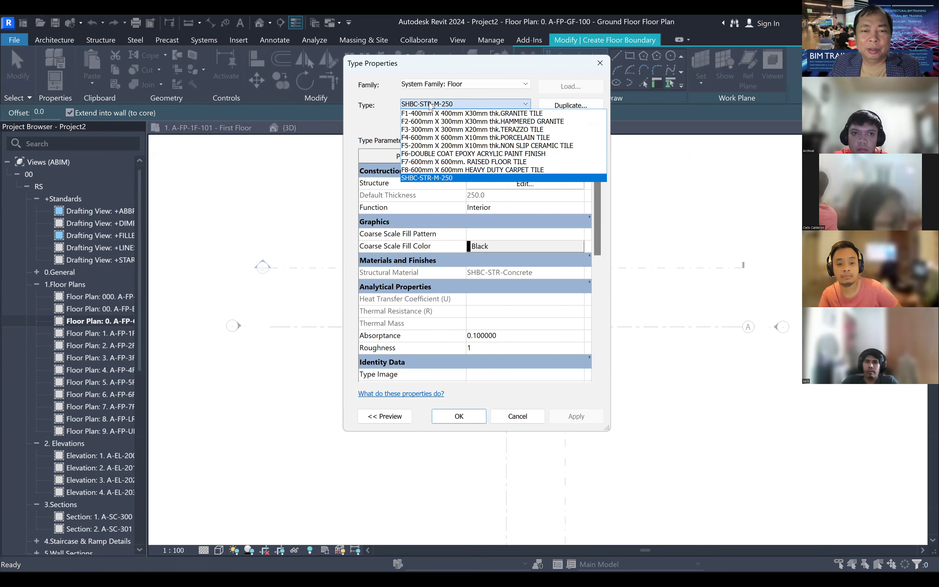
pyautogui.click(446, 178)
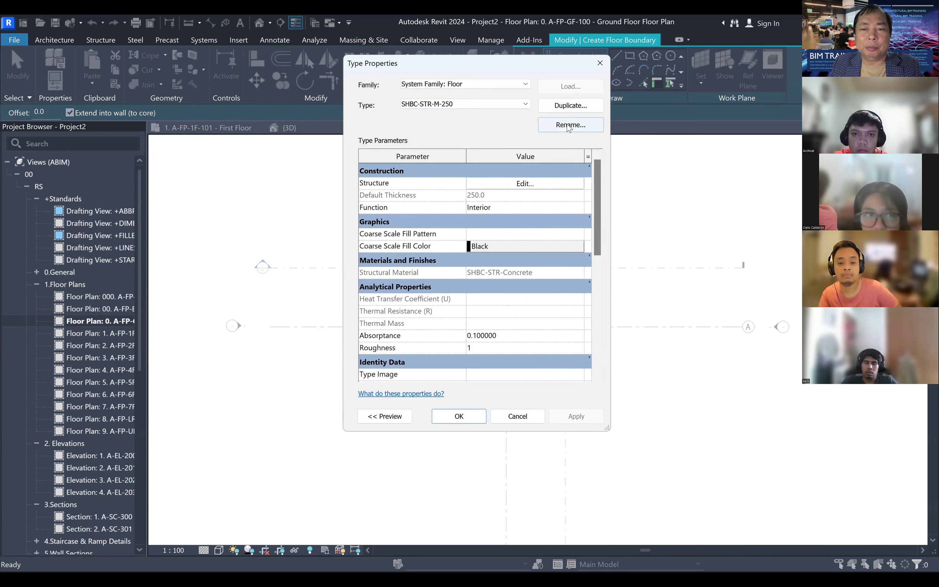
pyautogui.click(498, 246)
pyautogui.press('BackSpace')
pyautogui.write('150')
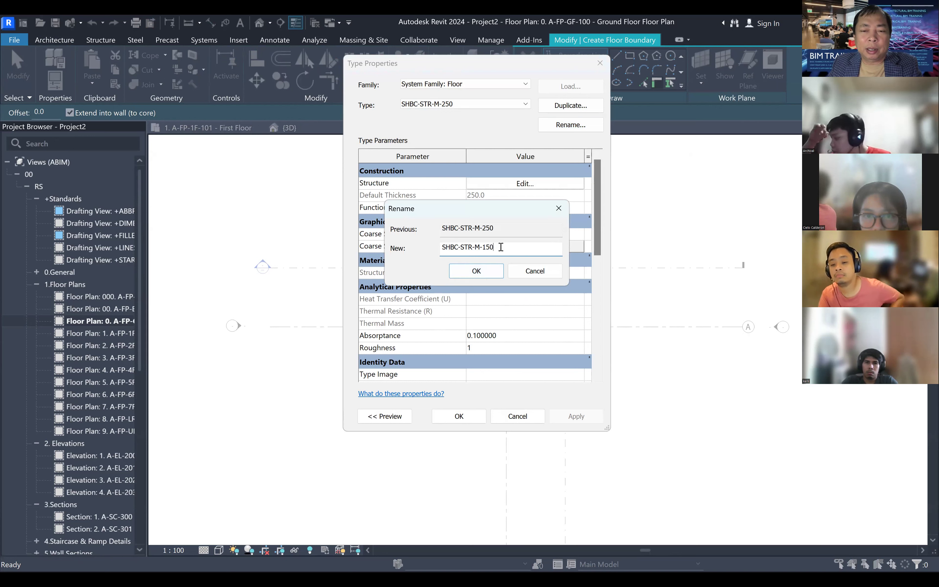
pyautogui.moveTo(499, 249); pyautogui.dragTo(414, 252)
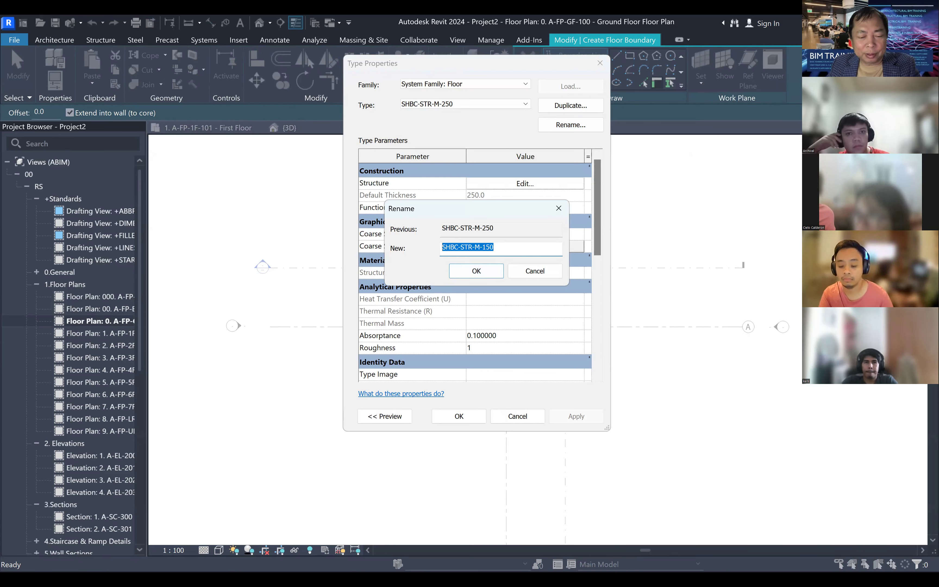
pyautogui.write('SL1')
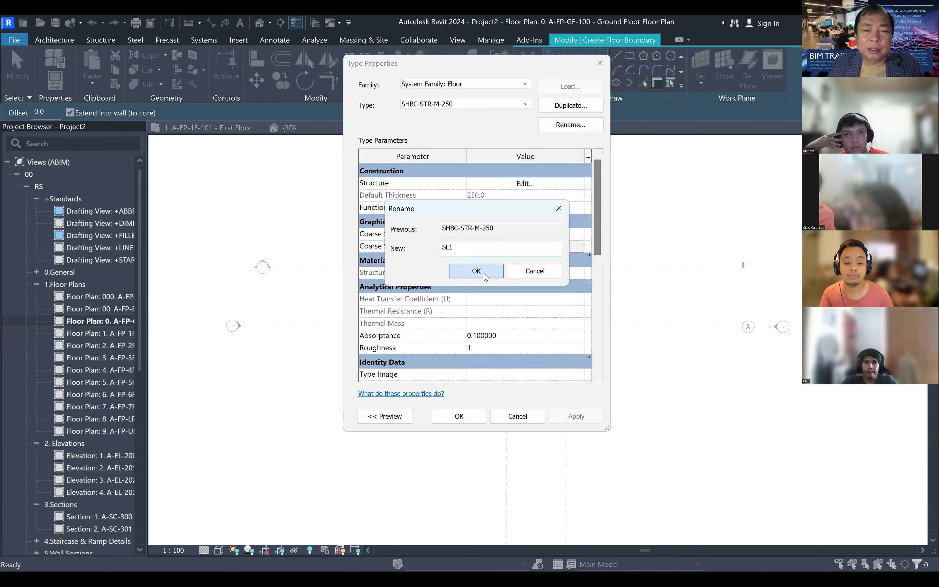
pyautogui.press('Return')
# - Set the Type Mark of the SL1 floor type to SL1 and apply the type properties
pyautogui.moveTo(596, 230); pyautogui.dragTo(590, 345)
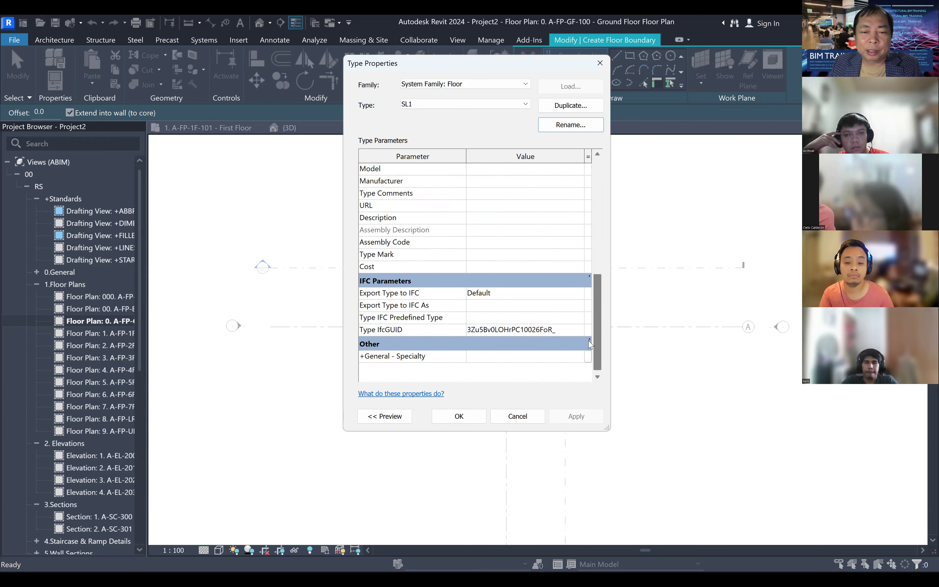
pyautogui.click(491, 255)
pyautogui.write('SL1')
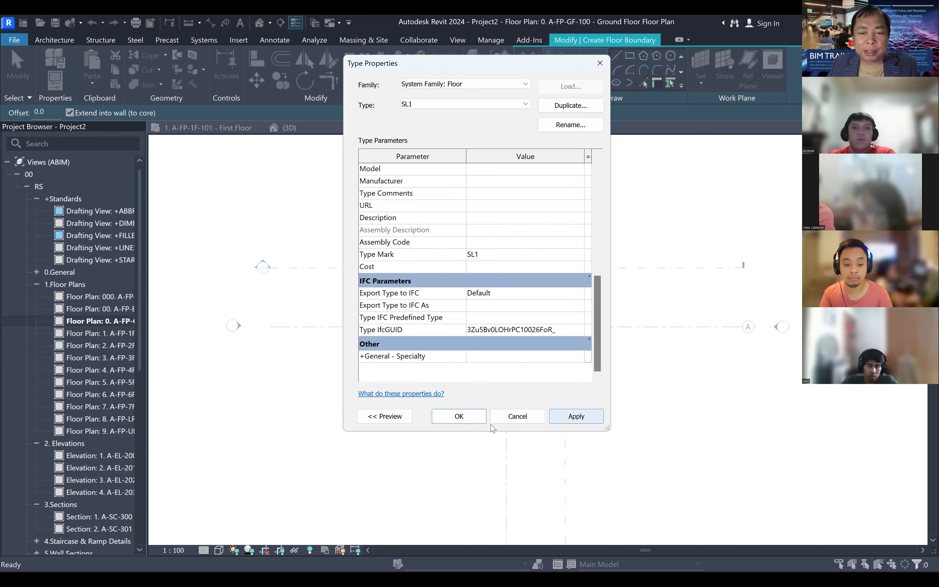
pyautogui.click(585, 422)
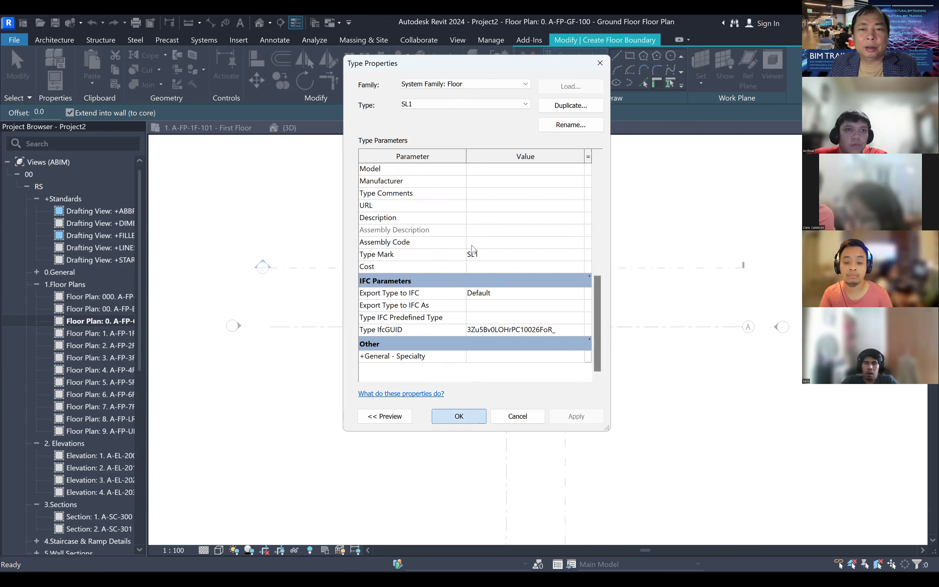
pyautogui.press('Return')
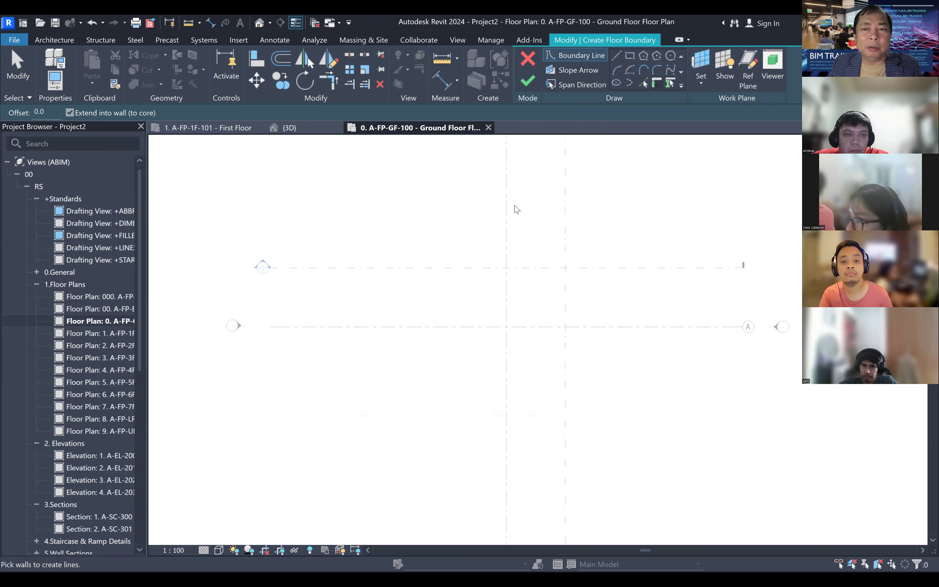
# - Sketch a rectangular floor boundary about 35300 by 19300 mm around the grid intersection
pyautogui.click(626, 56)
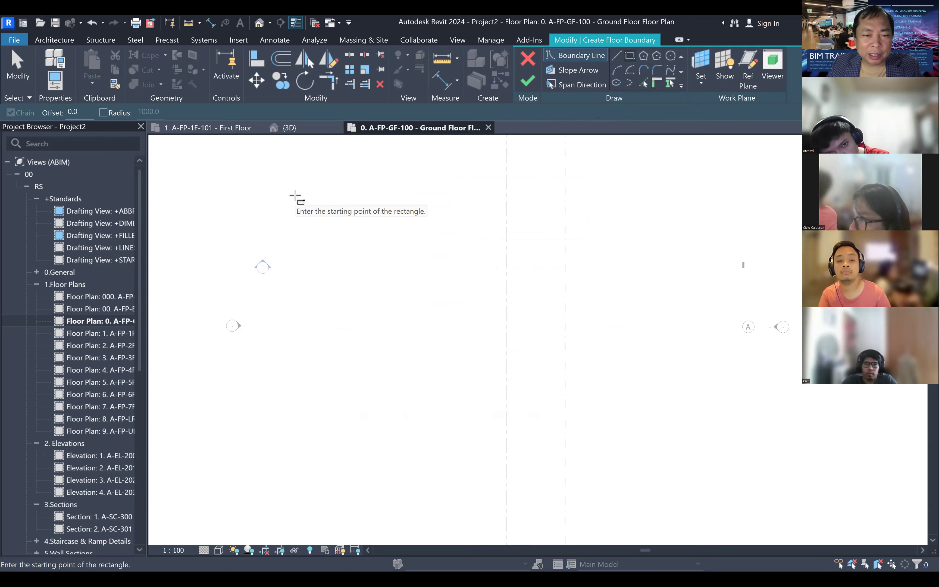
pyautogui.click(295, 195)
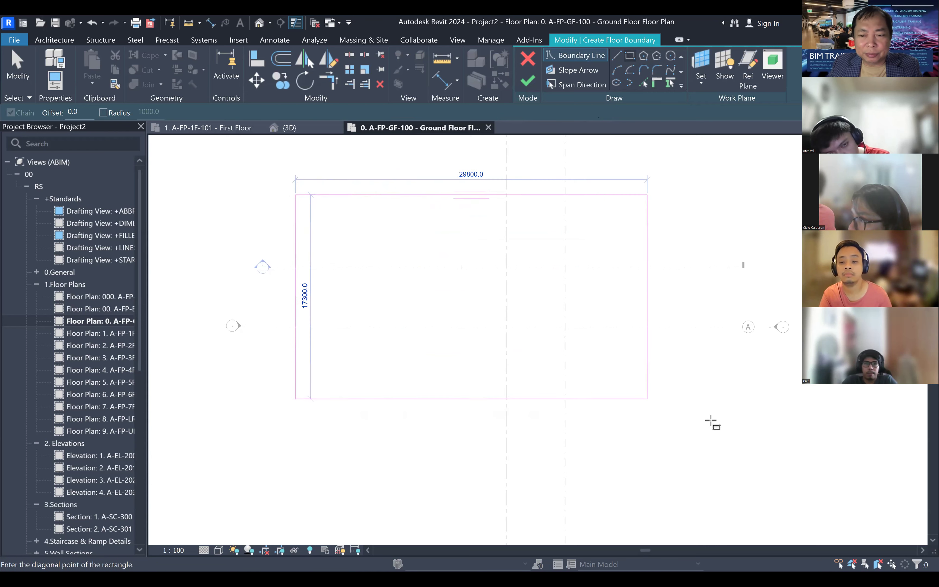
pyautogui.click(713, 422)
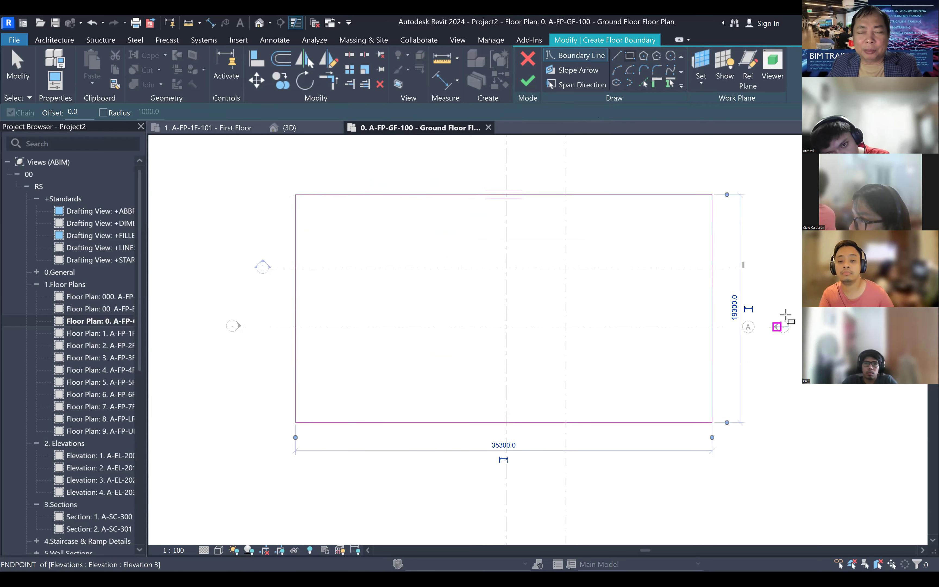
pyautogui.press('Escape')
pyautogui.press('Escape')
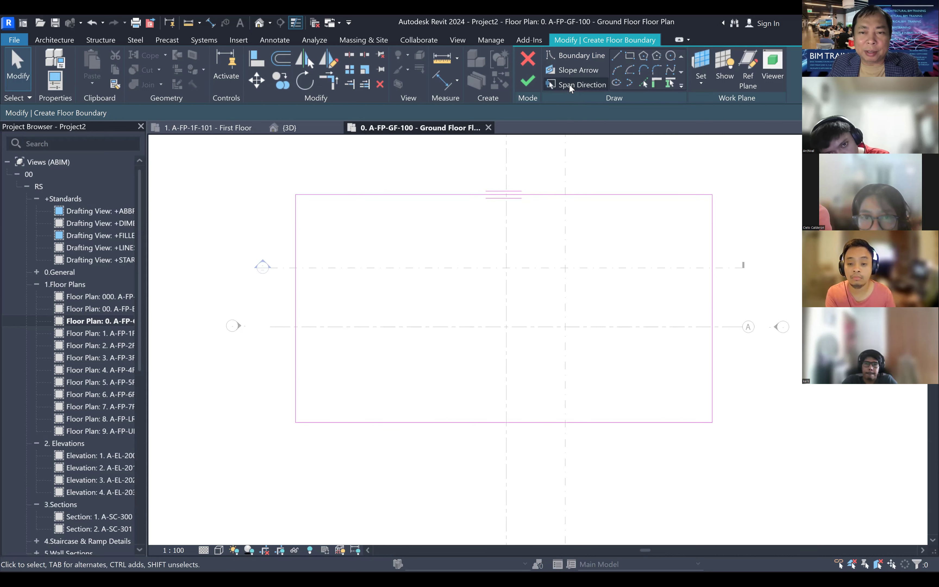
# - Finish the structural floor sketch without loading a span direction symbol family and deselect the slab
pyautogui.scroll(3, 508, 192)
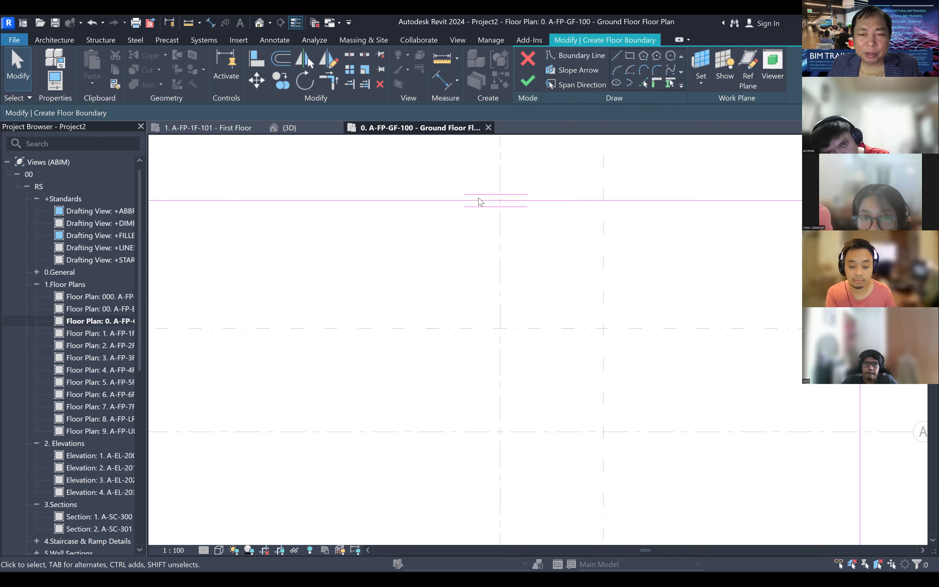
pyautogui.scroll(-2, 480, 201)
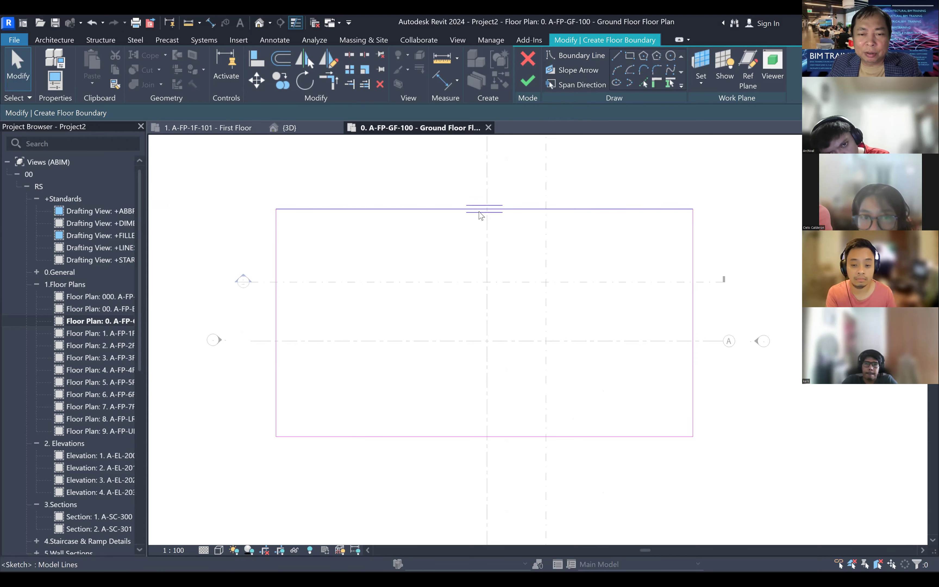
pyautogui.scroll(-2, 542, 235)
pyautogui.scroll(1, 533, 235)
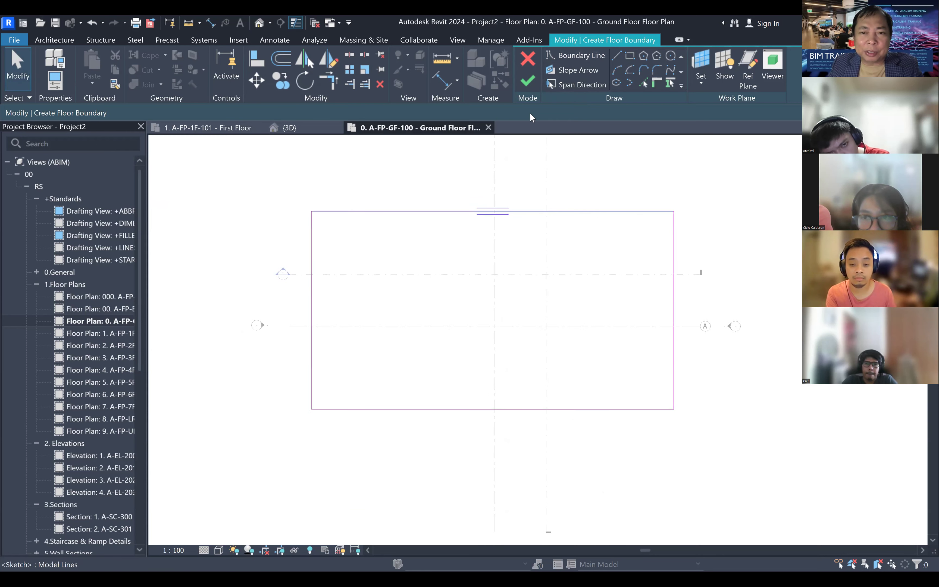
pyautogui.click(530, 83)
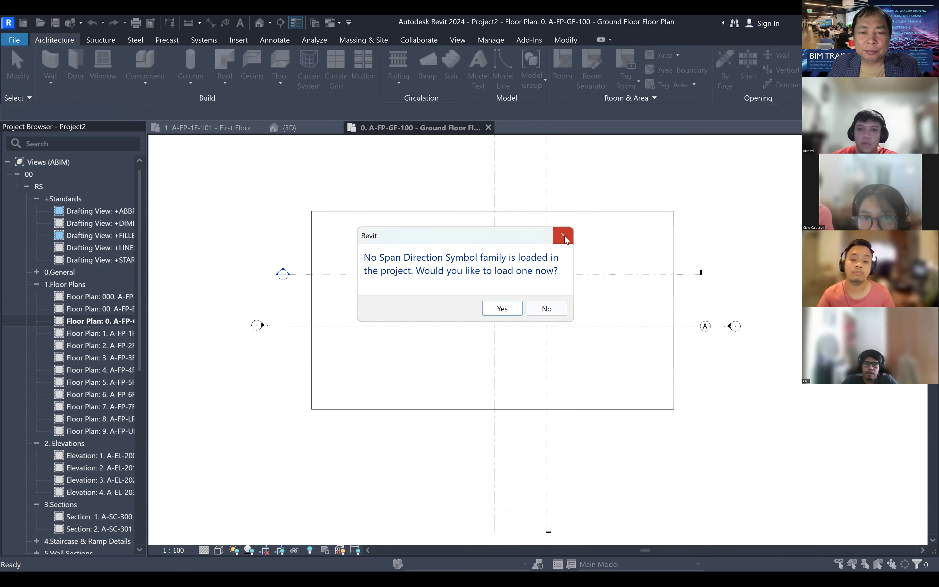
pyautogui.click(563, 235)
pyautogui.scroll(-2, 723, 250)
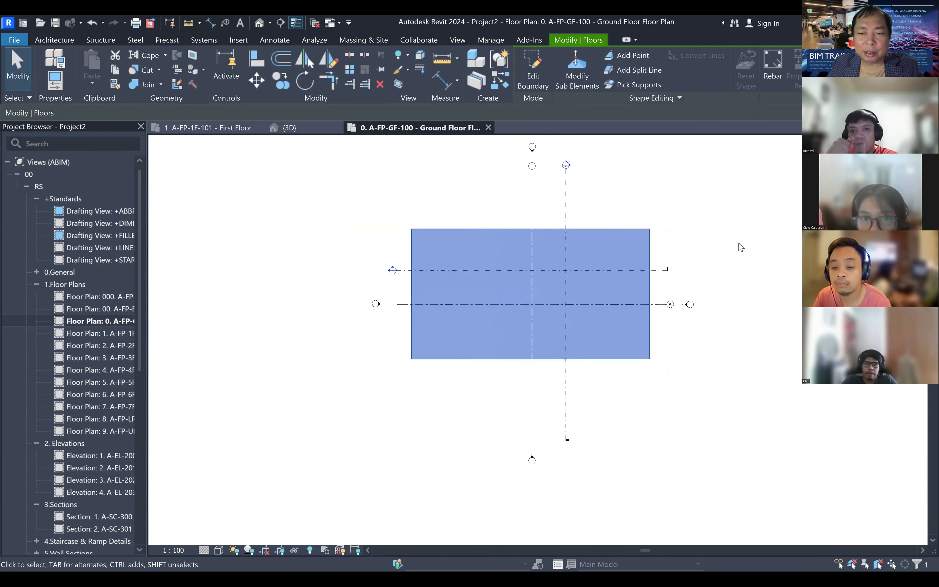
pyautogui.click(737, 245)
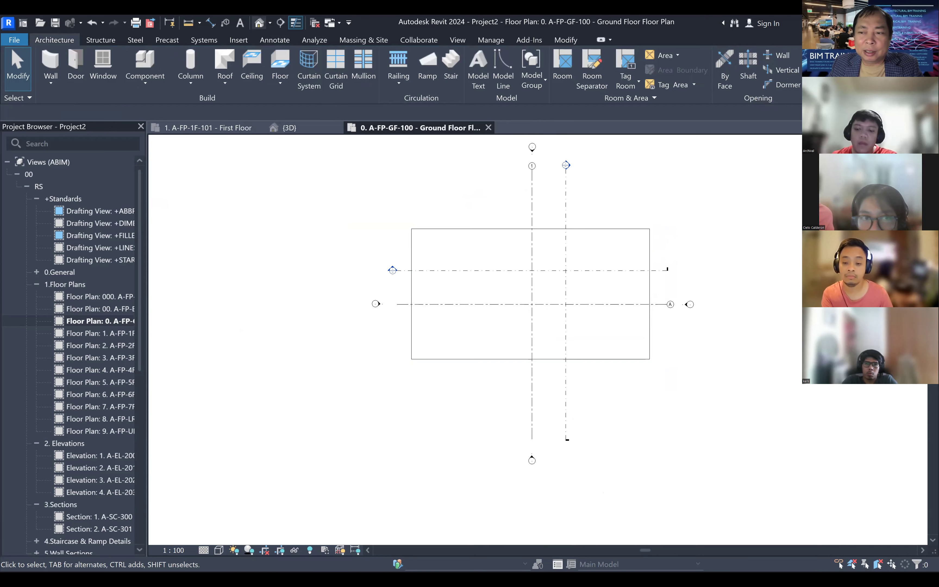
# - Show the structural slab in the 3D view and examine its corner and edge thickness
pyautogui.click(259, 23)
pyautogui.click(900, 185)
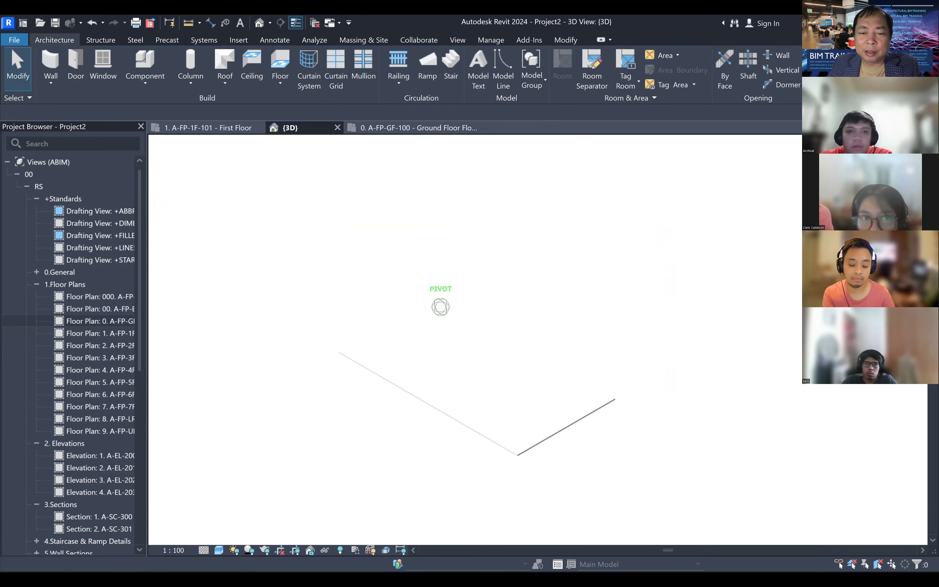
pyautogui.scroll(5, 495, 456)
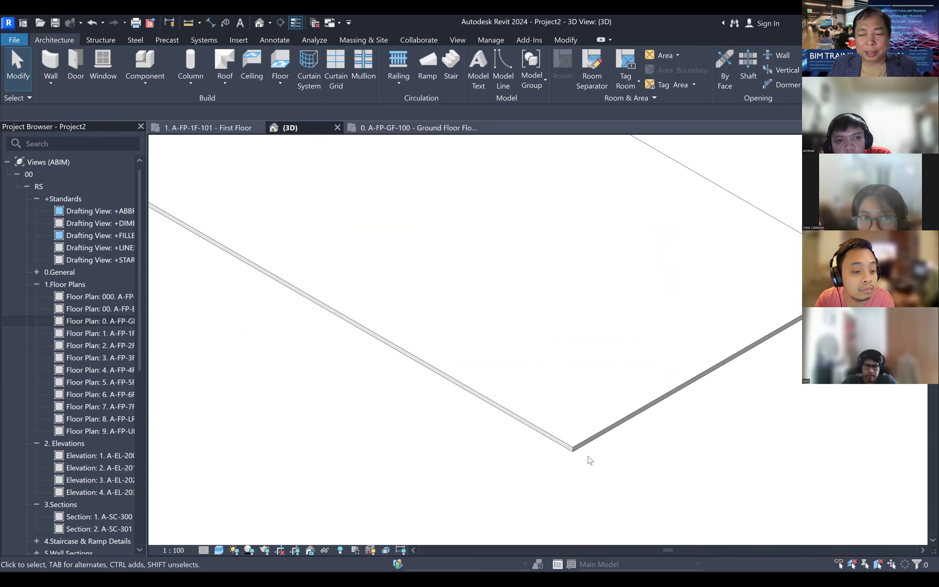
pyautogui.scroll(-3, 629, 428)
pyautogui.scroll(-2, 629, 446)
pyautogui.scroll(5, 617, 451)
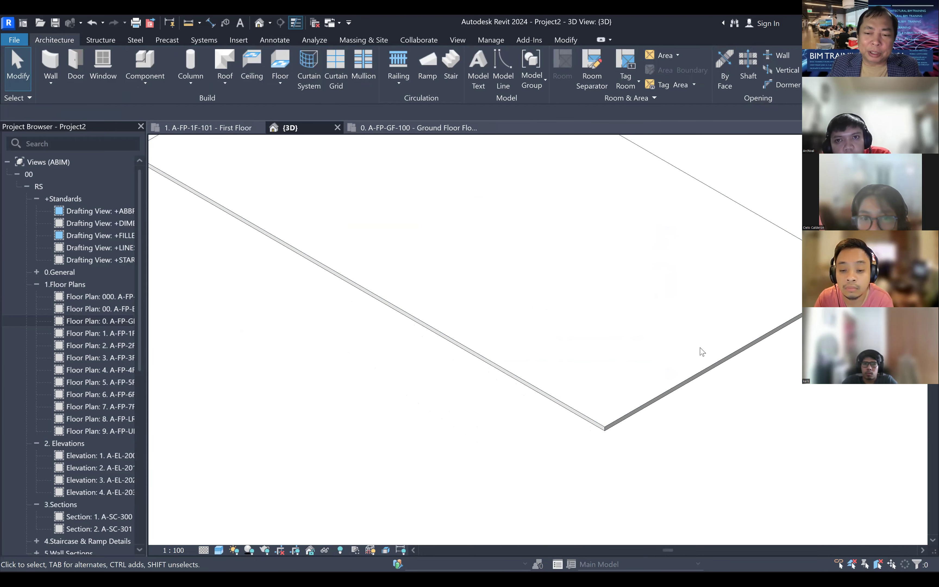
pyautogui.scroll(-2, 686, 377)
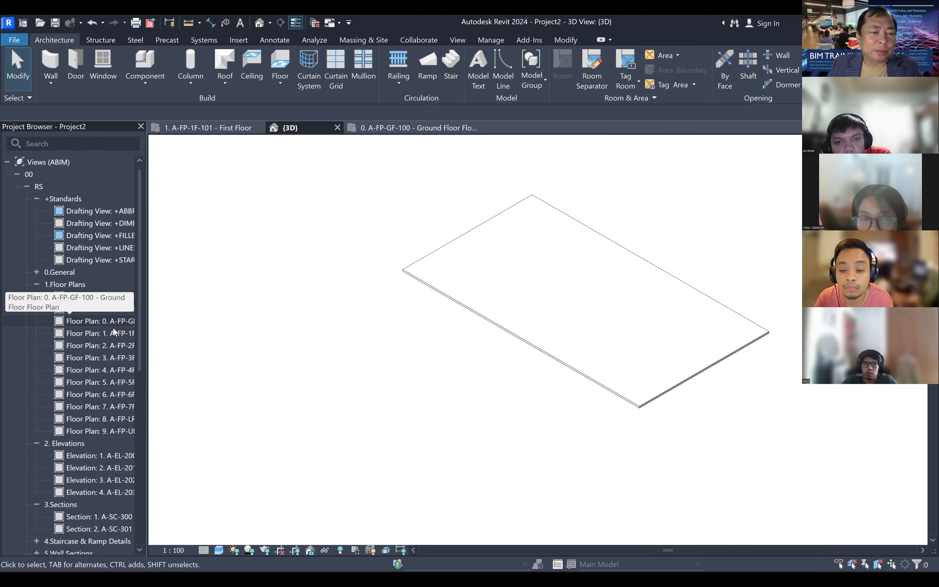
# - Return to the ground floor plan and start an architectural floor with the type F1-400mm X 400mm X30mm thk.GRANITE TILE
pyautogui.doubleClick(115, 320)
pyautogui.scroll(3, 510, 274)
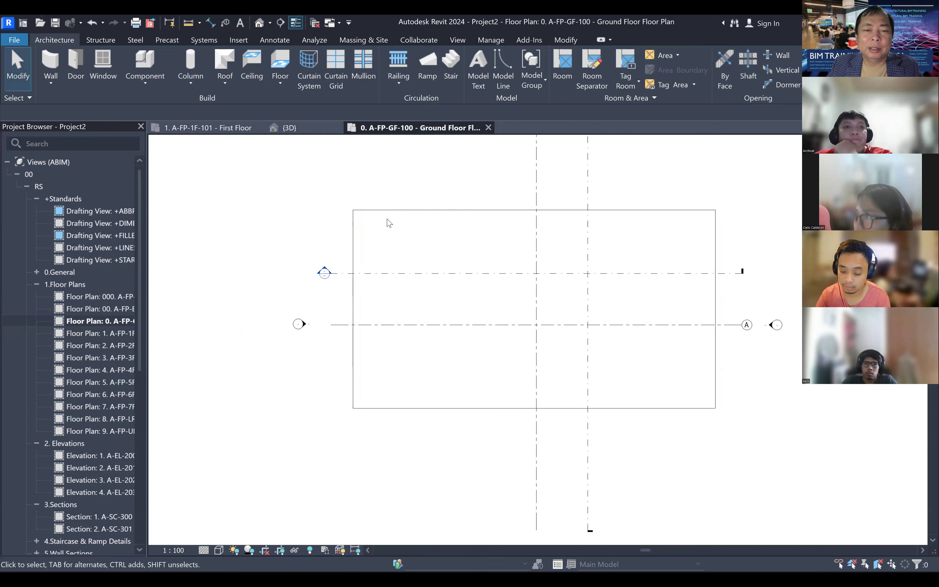
pyautogui.click(278, 81)
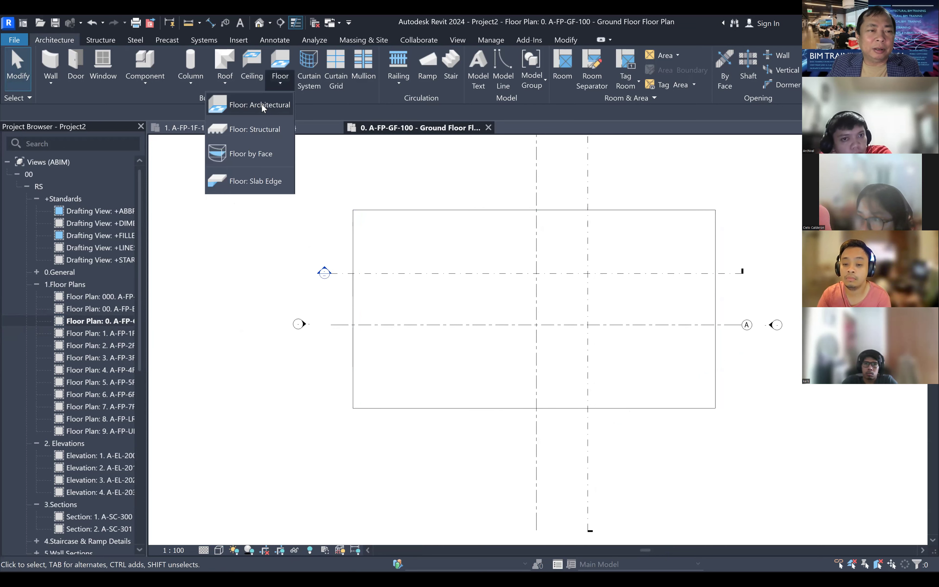
pyautogui.click(261, 104)
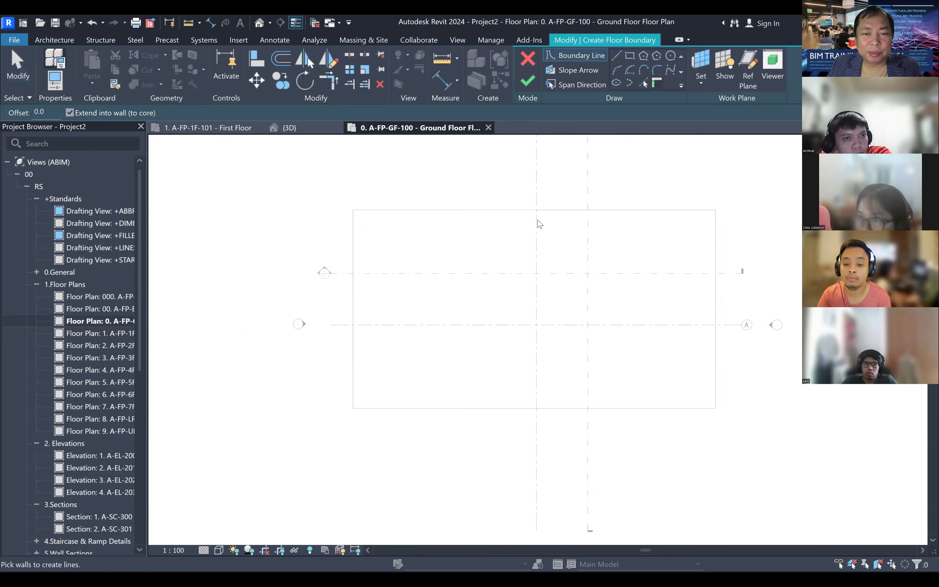
pyautogui.click(430, 105)
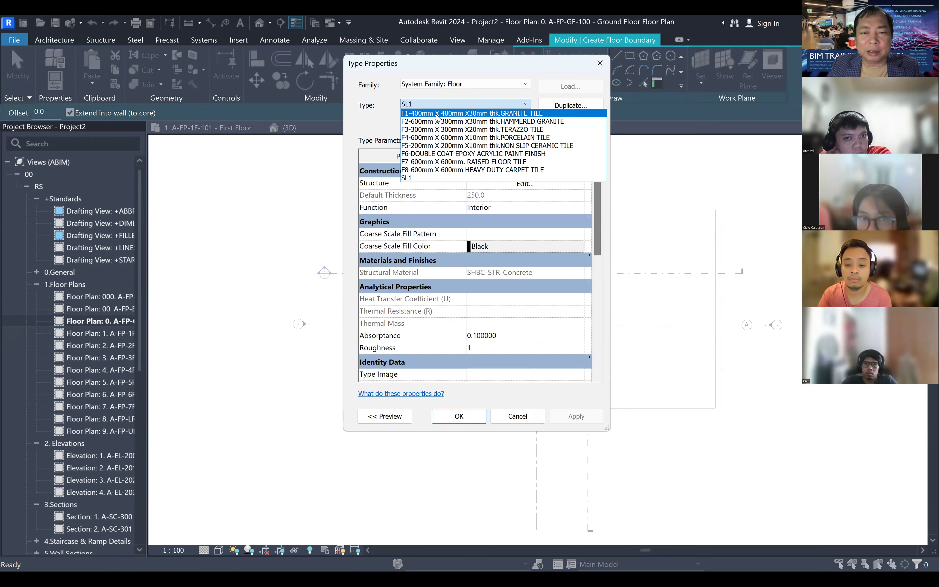
pyautogui.click(610, 217)
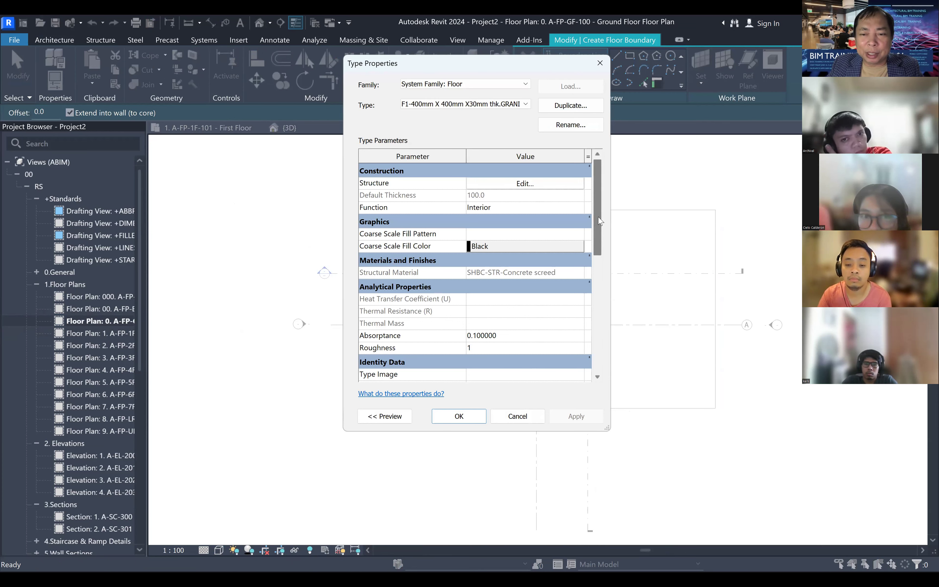
pyautogui.scroll(-5, 472, 285)
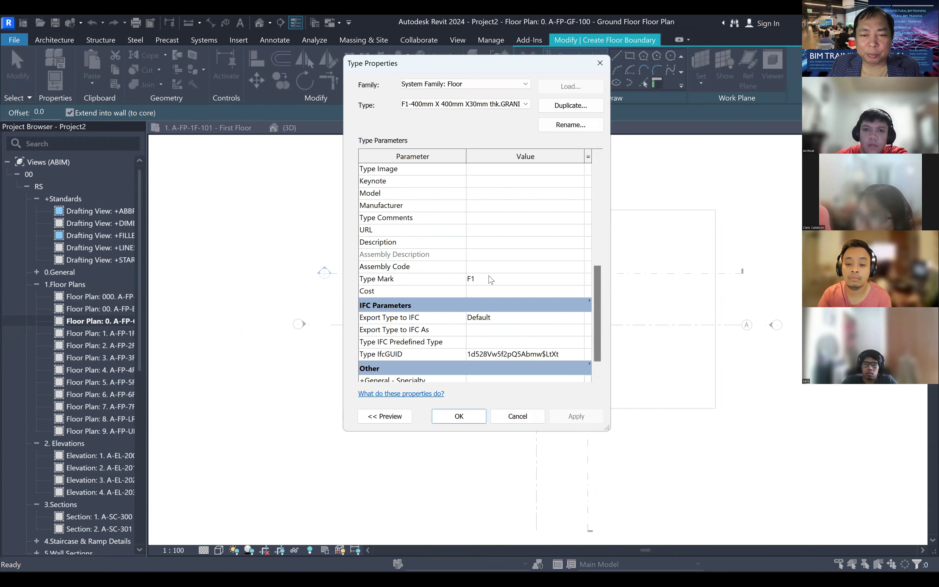
pyautogui.click(459, 416)
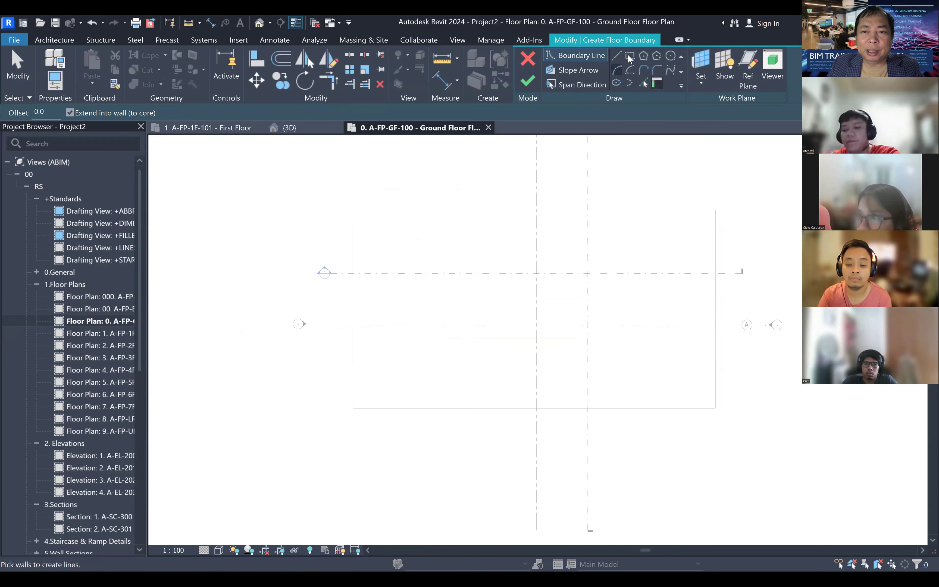
# - Sketch the granite tile floor's rectangular boundary, 35300 by 19300 mm, corner to corner over the structural slab outline
pyautogui.click(352, 210)
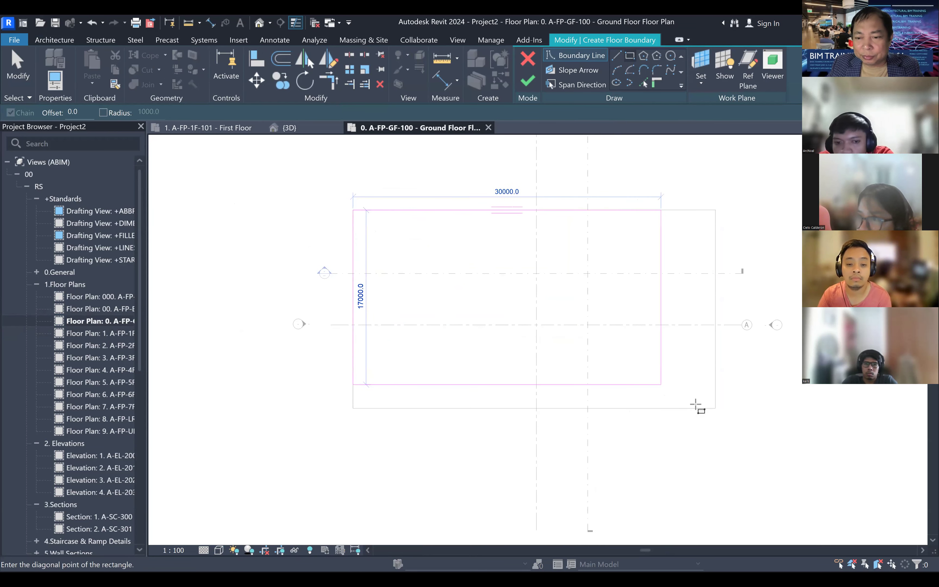
pyautogui.click(716, 408)
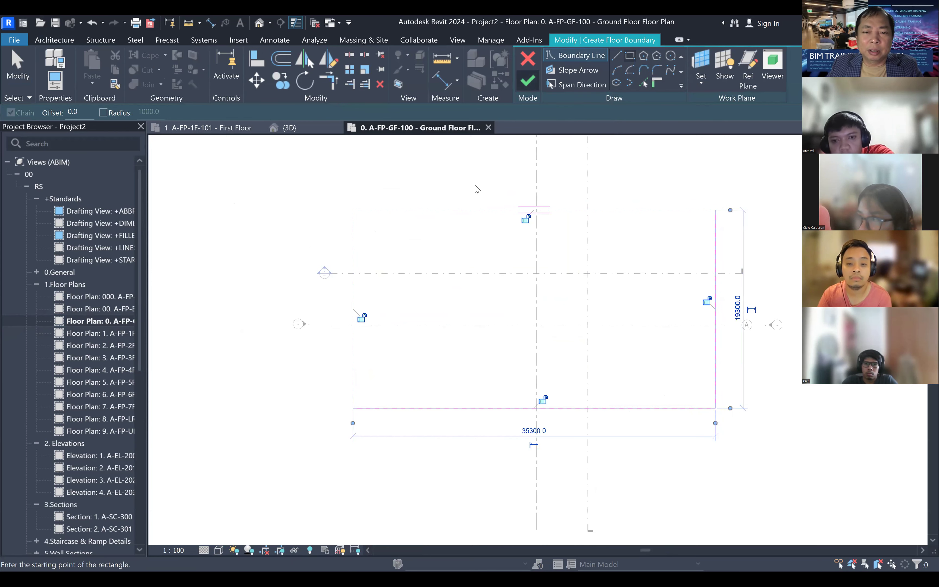
pyautogui.press('Escape')
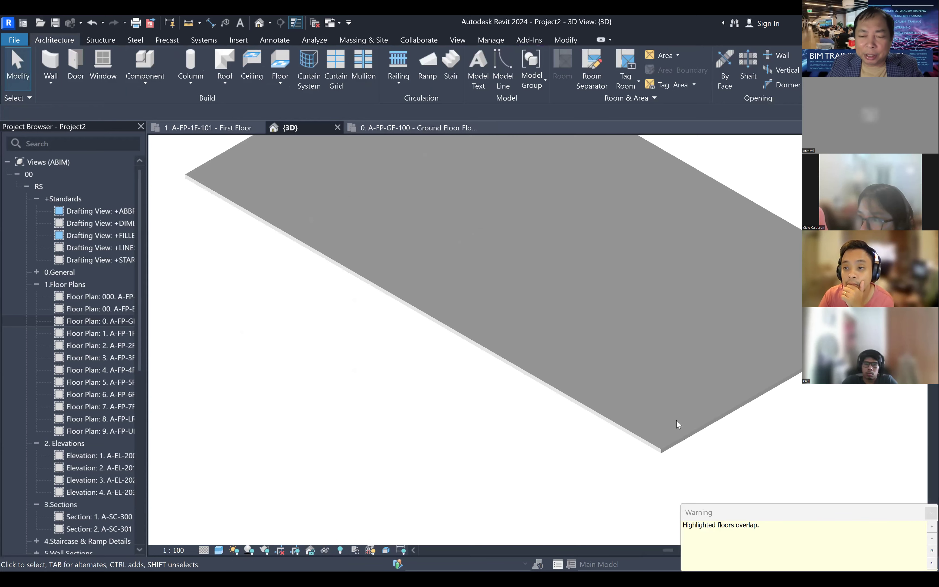
# - Select the granite tile floor at its corner in 3D and open its type's layer structure from the ground floor plan
pyautogui.scroll(4, 685, 480)
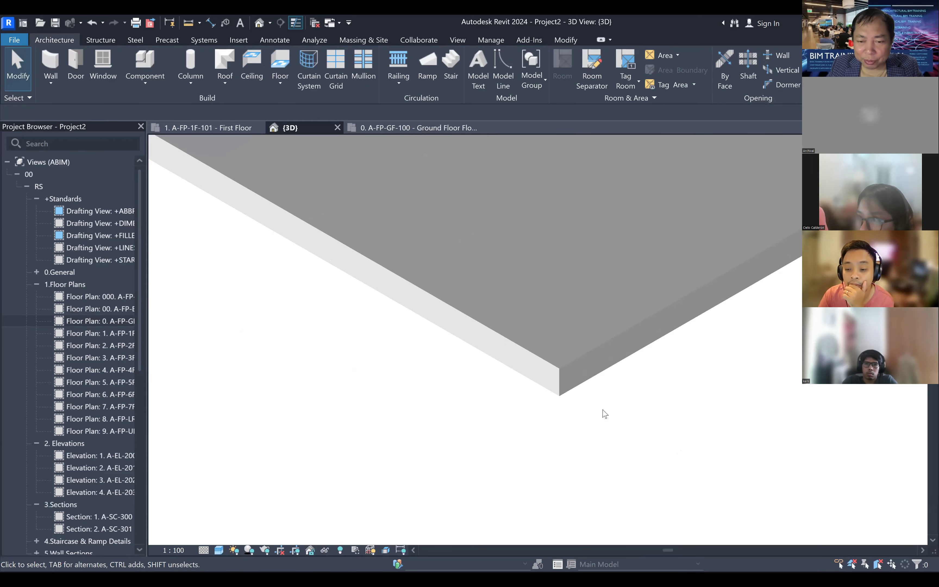
pyautogui.click(579, 361)
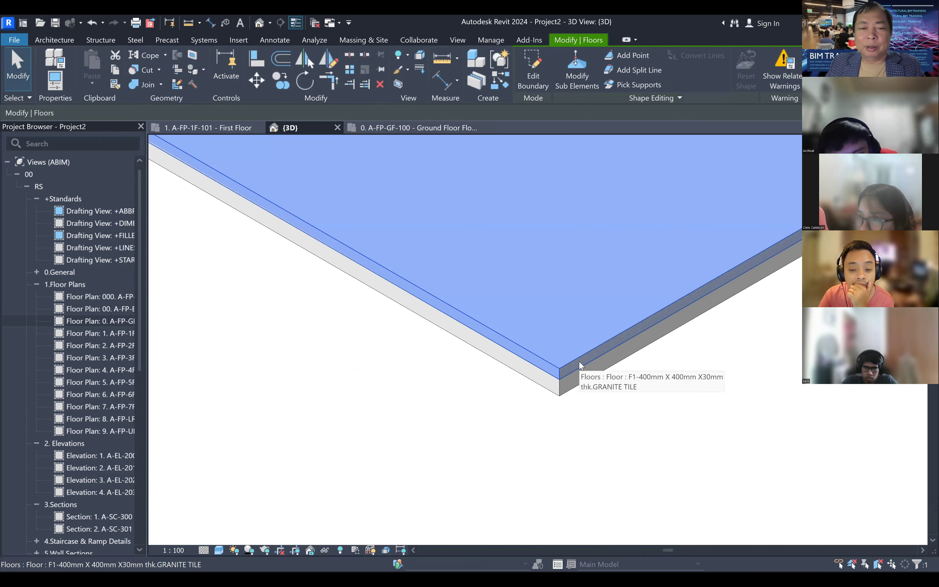
pyautogui.doubleClick(122, 321)
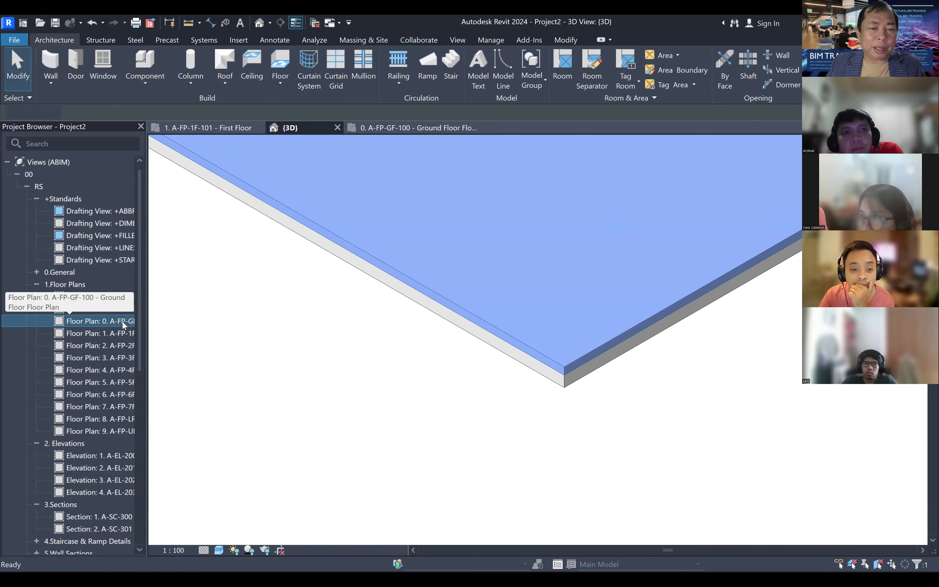
pyautogui.scroll(3, 405, 271)
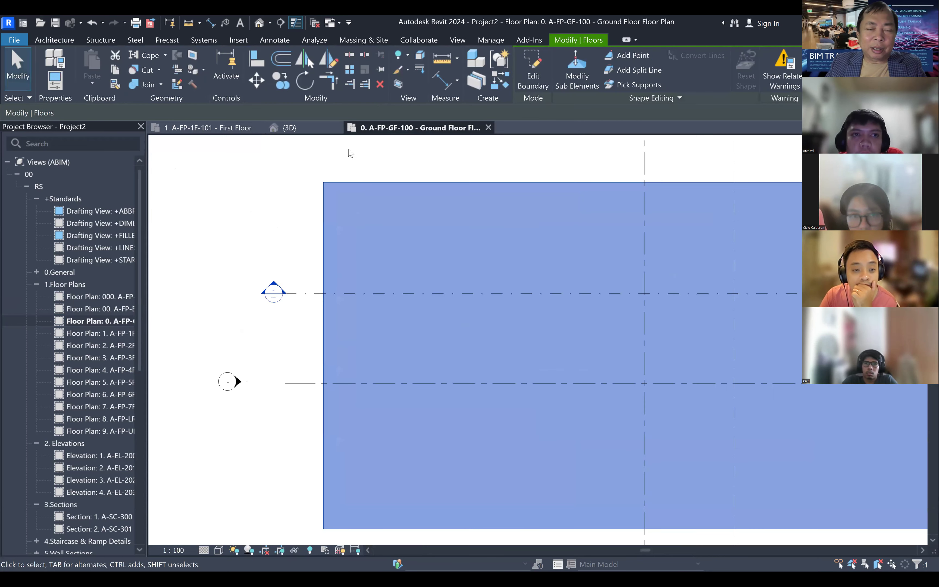
pyautogui.scroll(1, 351, 154)
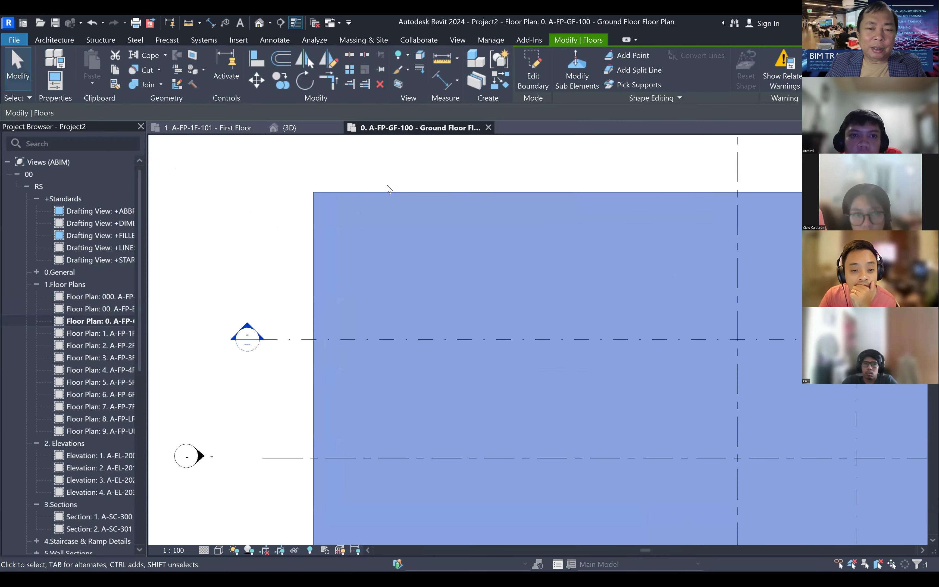
pyautogui.click(57, 57)
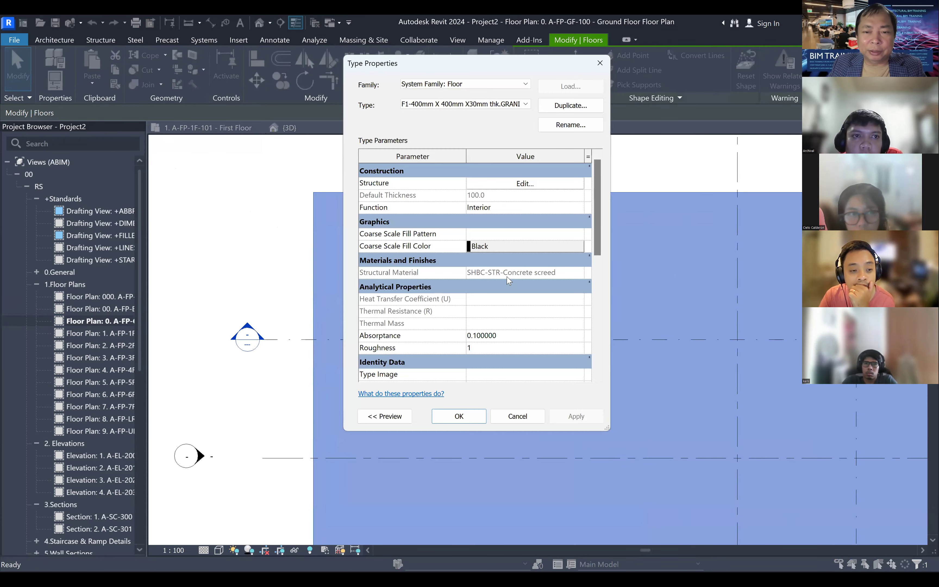
pyautogui.click(527, 186)
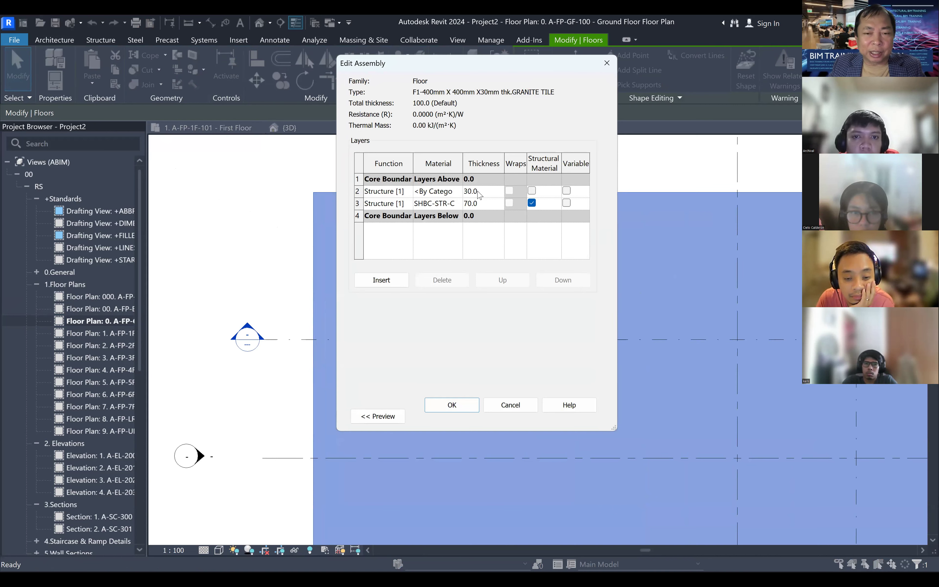
# - For the 30 mm layer's material, give Analytical Panels the model pattern Ceiling 1200x600 as its foreground surface pattern
pyautogui.click(460, 194)
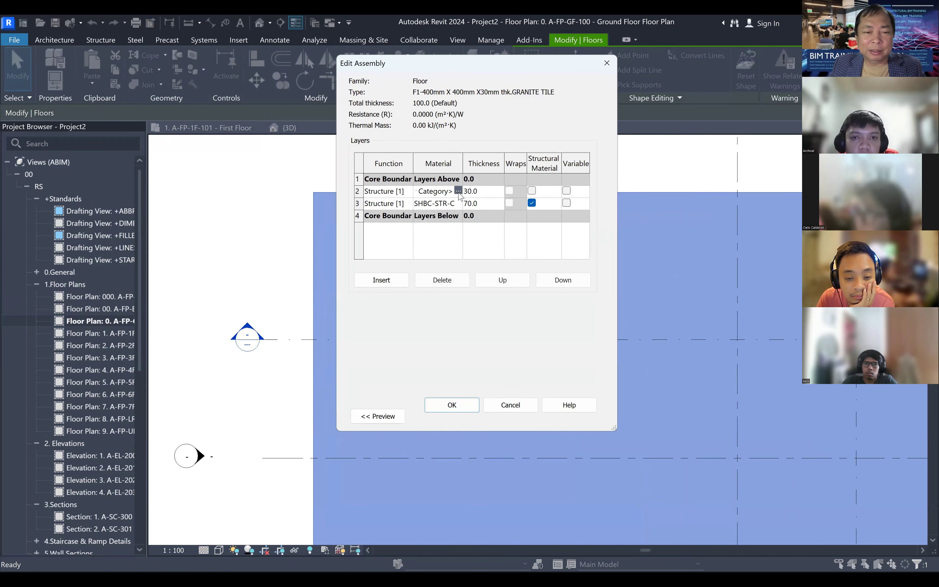
pyautogui.click(458, 191)
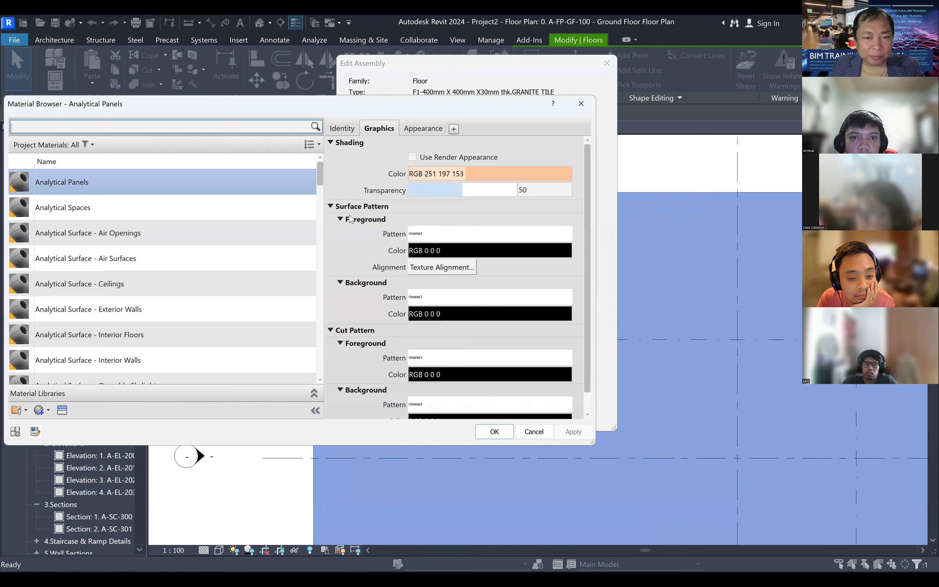
pyautogui.click(517, 242)
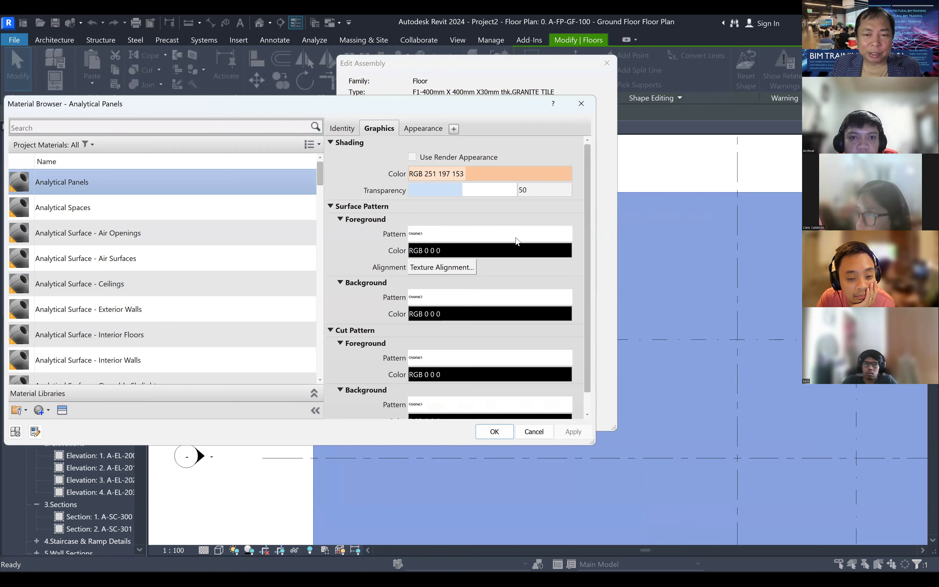
pyautogui.click(487, 241)
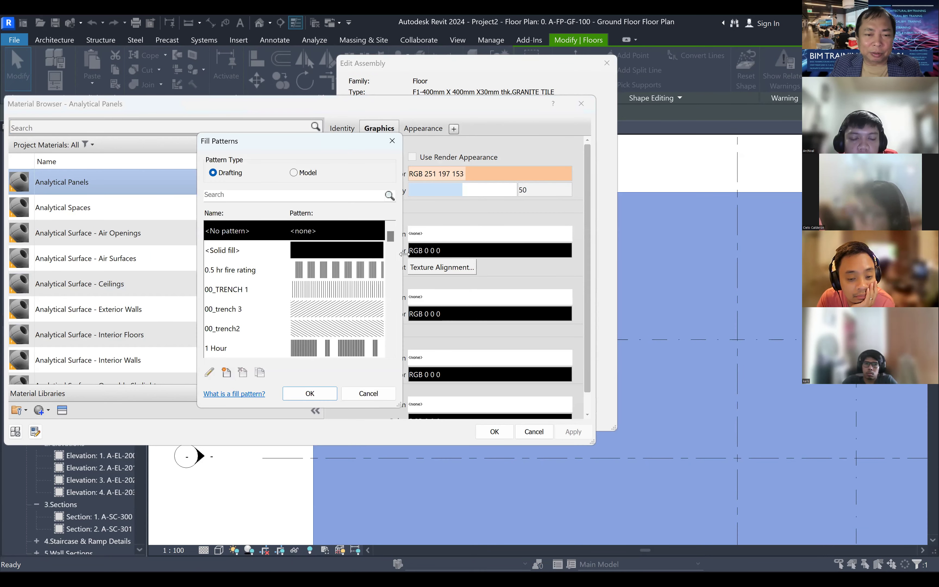
pyautogui.click(294, 173)
pyautogui.click(391, 246)
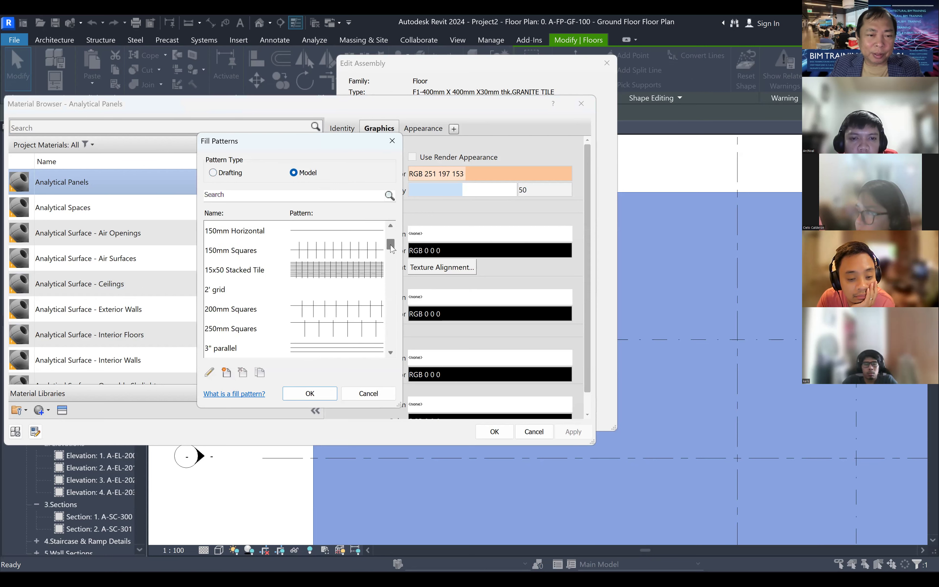
pyautogui.moveTo(390, 245)
pyautogui.mouseDown()
pyautogui.moveTo(392, 340)
pyautogui.moveTo(410, 284)
pyautogui.mouseUp()
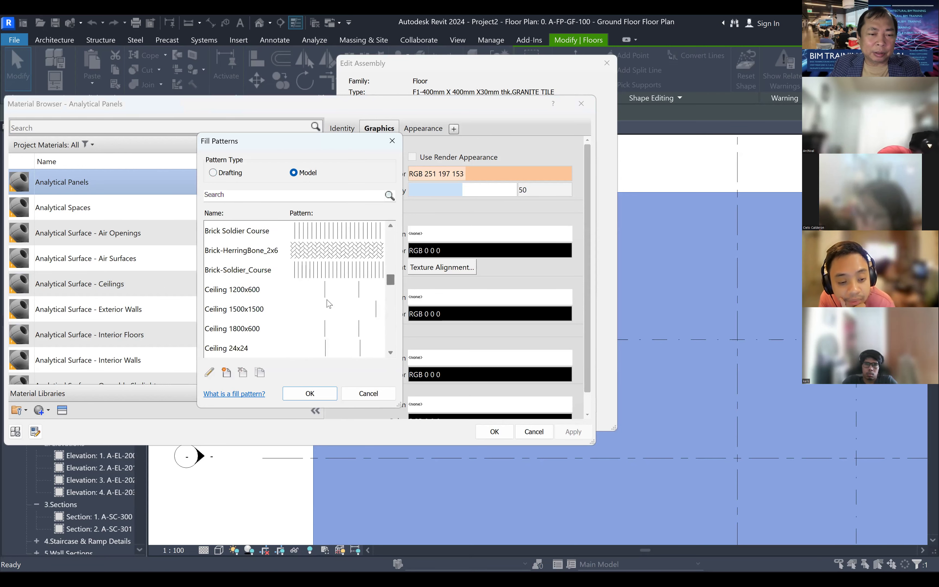
pyautogui.click(325, 290)
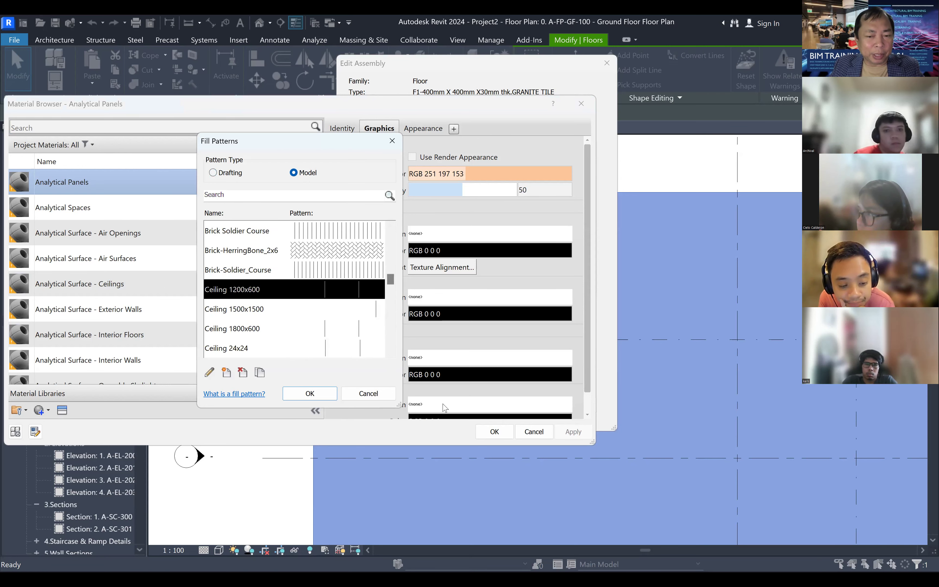
pyautogui.click(310, 394)
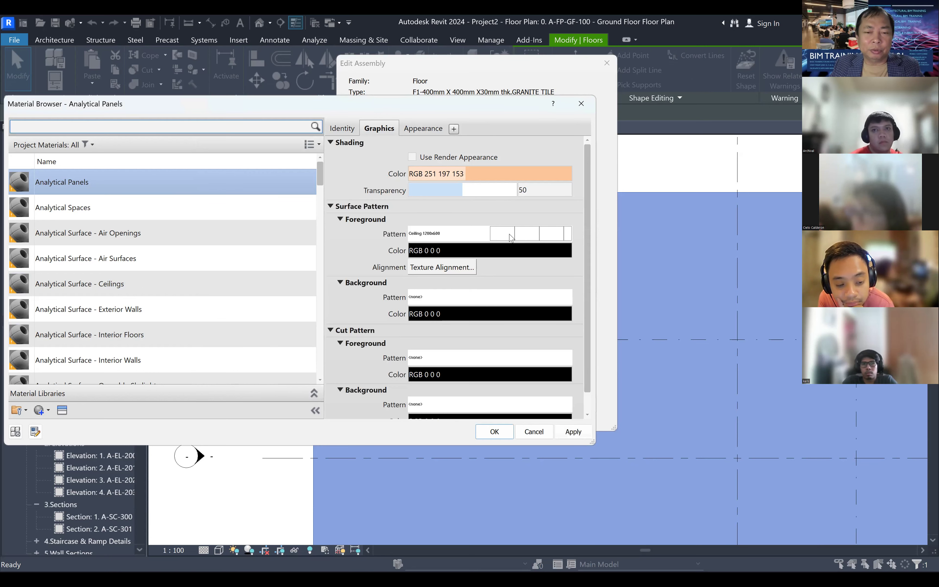
# - Assign Analytical Panels to the 30 mm layer, accept the floor type changes and deselect the floor
pyautogui.click(574, 432)
pyautogui.click(494, 431)
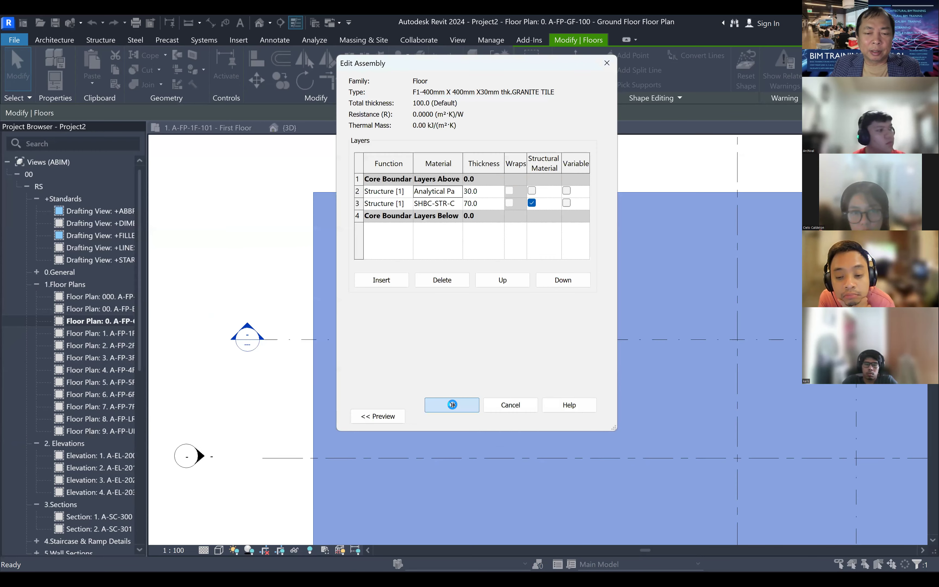
pyautogui.click(440, 403)
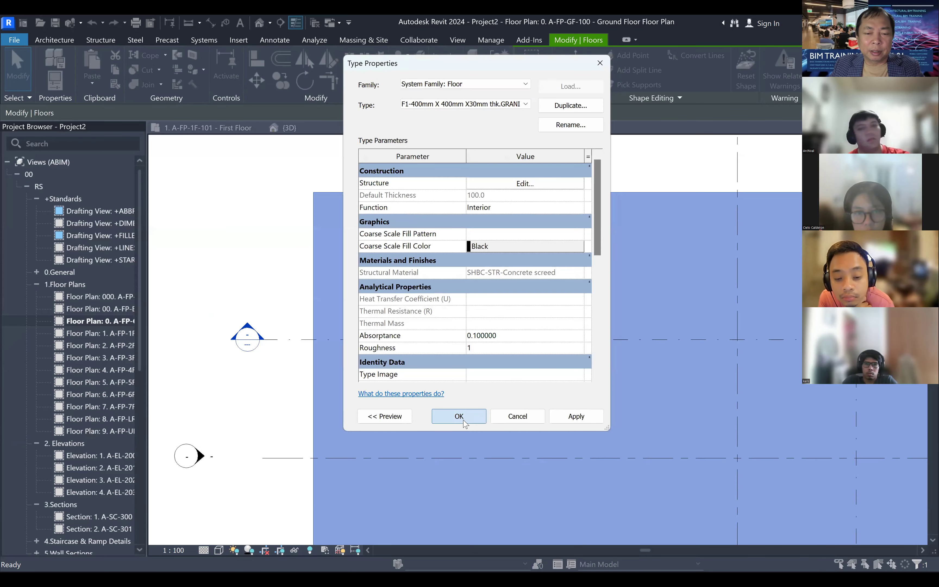
pyautogui.click(446, 415)
pyautogui.click(253, 208)
# - Examine the ground floor plan for the tile surface pattern and check the available visual styles
pyautogui.scroll(2, 383, 247)
pyautogui.scroll(-3, 383, 241)
pyautogui.scroll(-1, 383, 392)
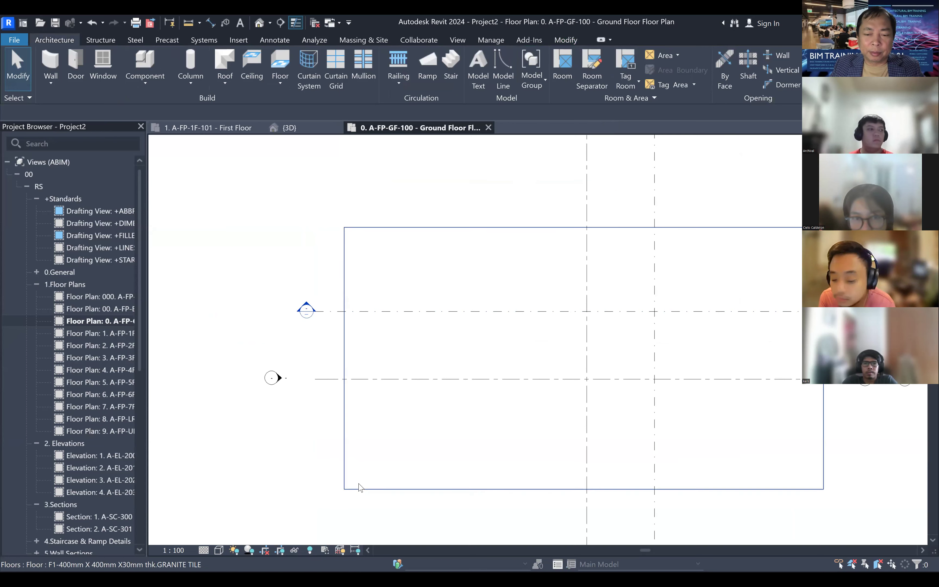
pyautogui.click(220, 551)
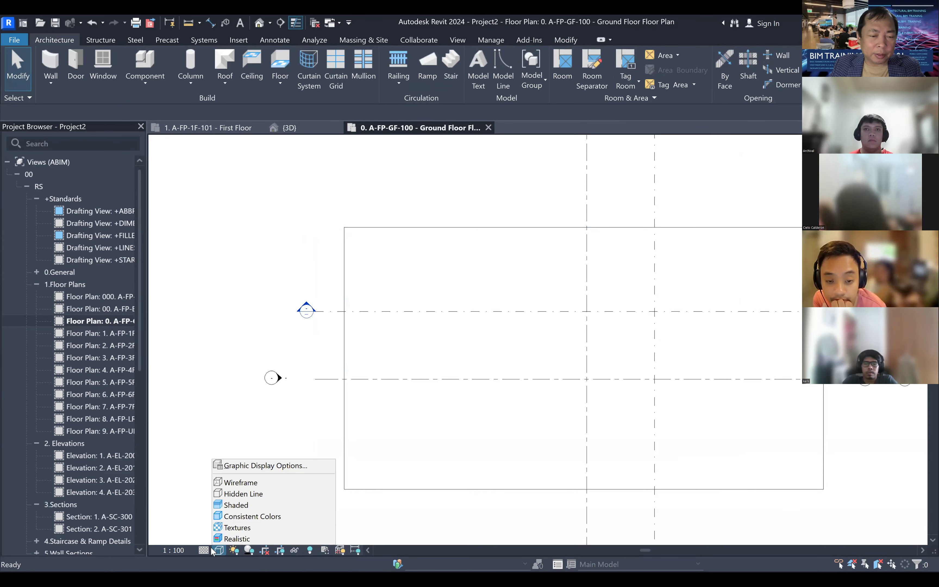
pyautogui.click(233, 426)
pyautogui.scroll(-2, 366, 482)
pyautogui.scroll(5, 705, 456)
pyautogui.scroll(-5, 660, 435)
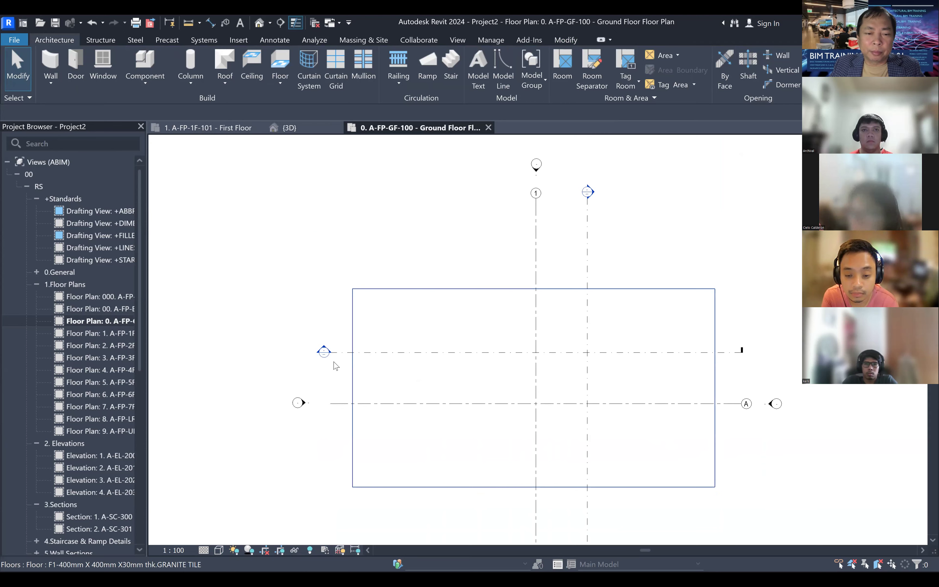
# - Open Section A and move structural slab SL1 down 100 mm so it sits directly beneath the granite tile floor
pyautogui.doubleClick(323, 352)
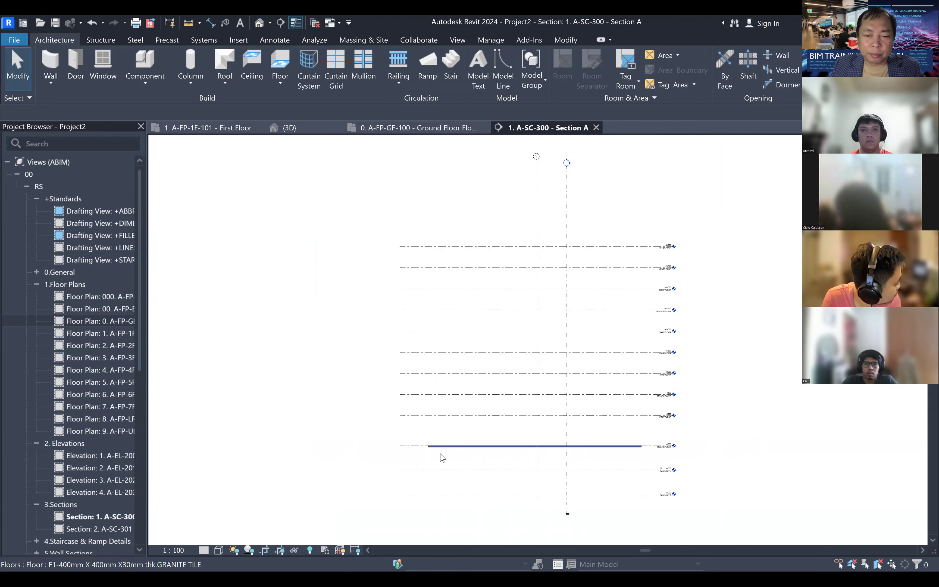
pyautogui.scroll(5, 329, 456)
pyautogui.scroll(4, 329, 455)
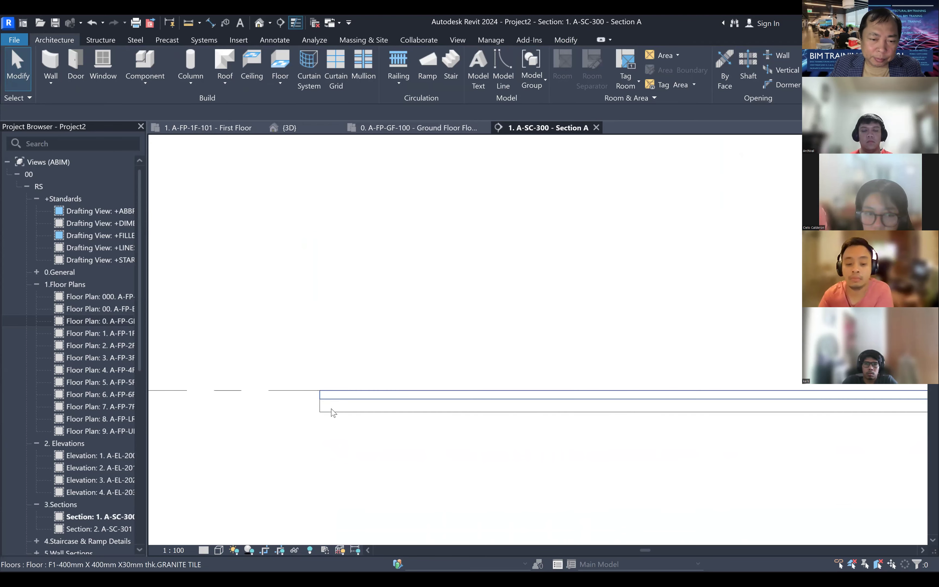
pyautogui.click(334, 394)
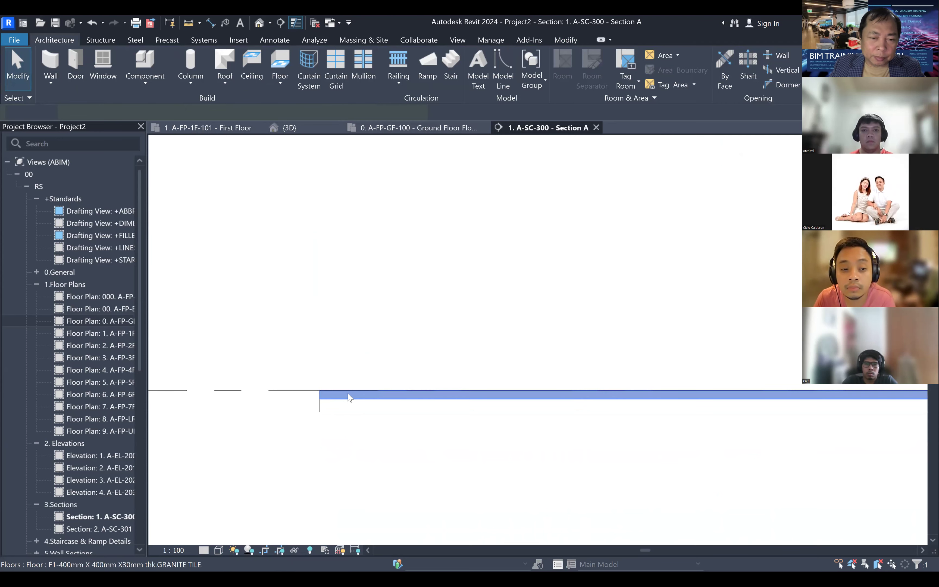
pyautogui.click(342, 423)
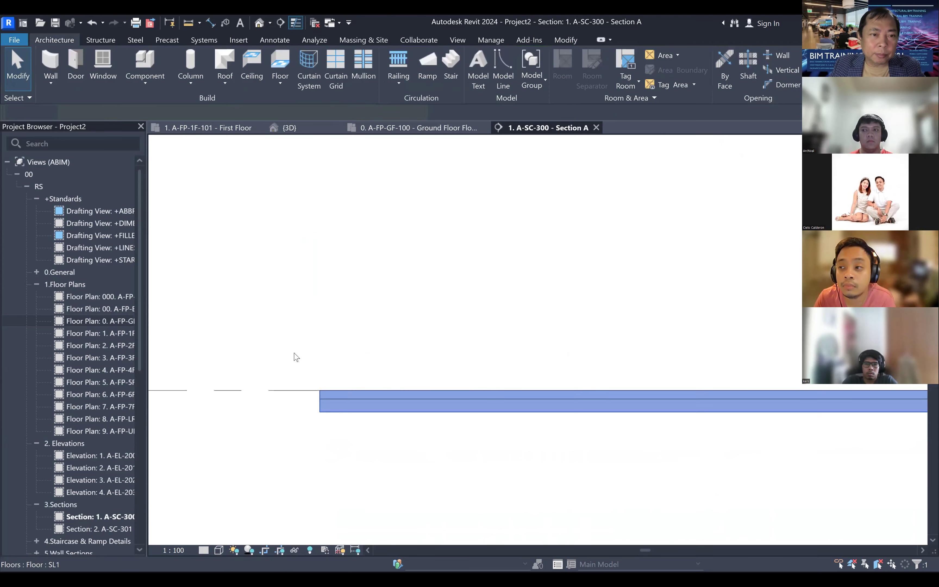
pyautogui.click(258, 78)
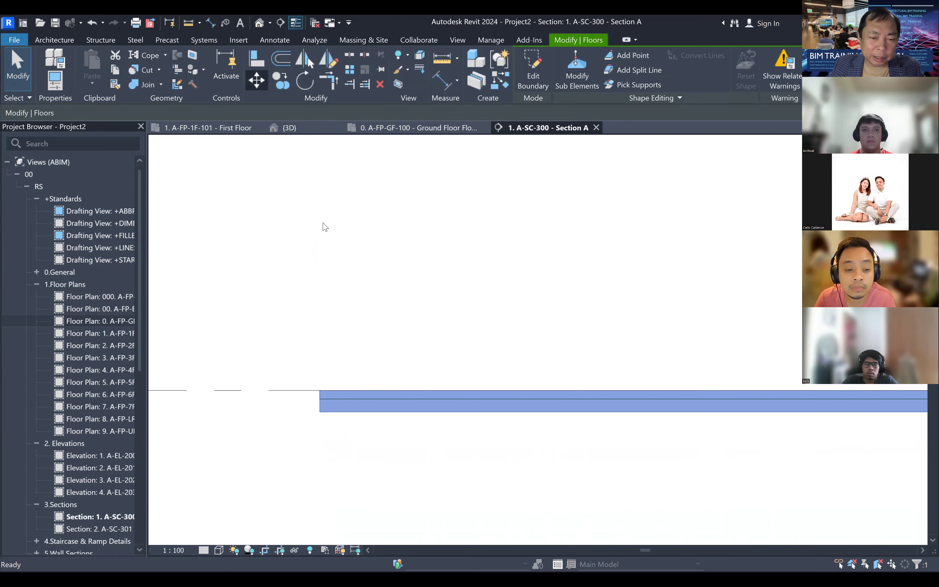
pyautogui.scroll(2, 360, 407)
pyautogui.click(357, 374)
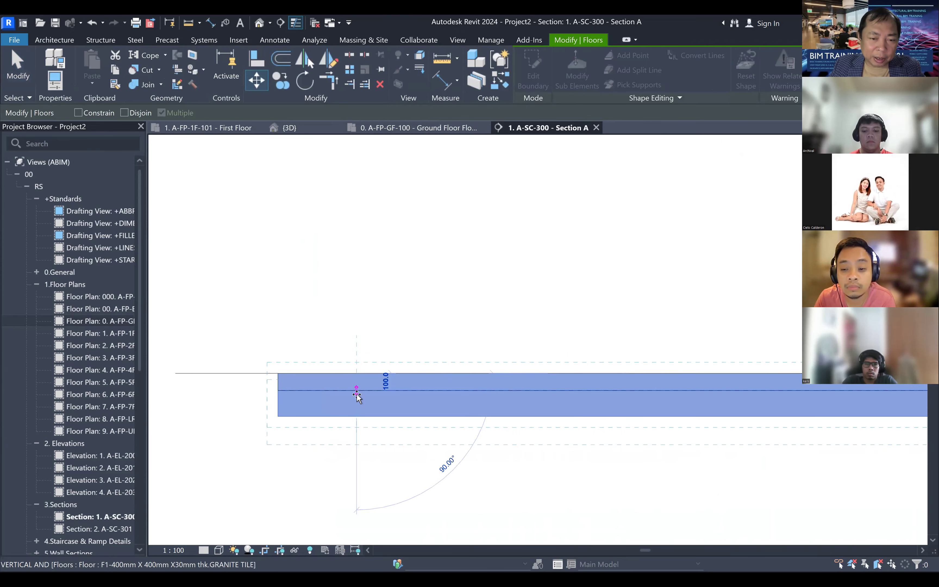
pyautogui.click(357, 391)
pyautogui.click(404, 492)
pyautogui.scroll(-2, 404, 494)
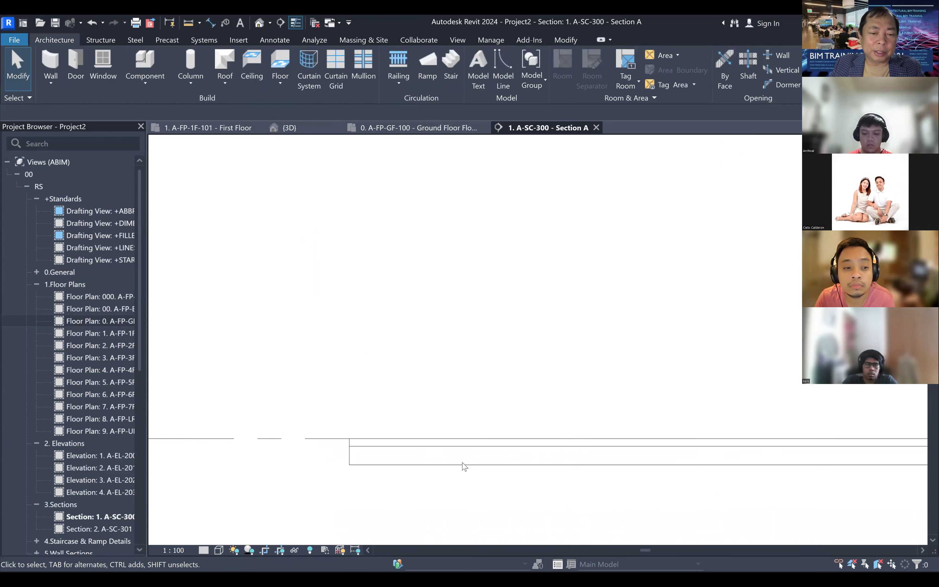
# - Open the ground floor plan and align the granite tile pattern's vertical line with the floor's right-hand edge
pyautogui.doubleClick(121, 321)
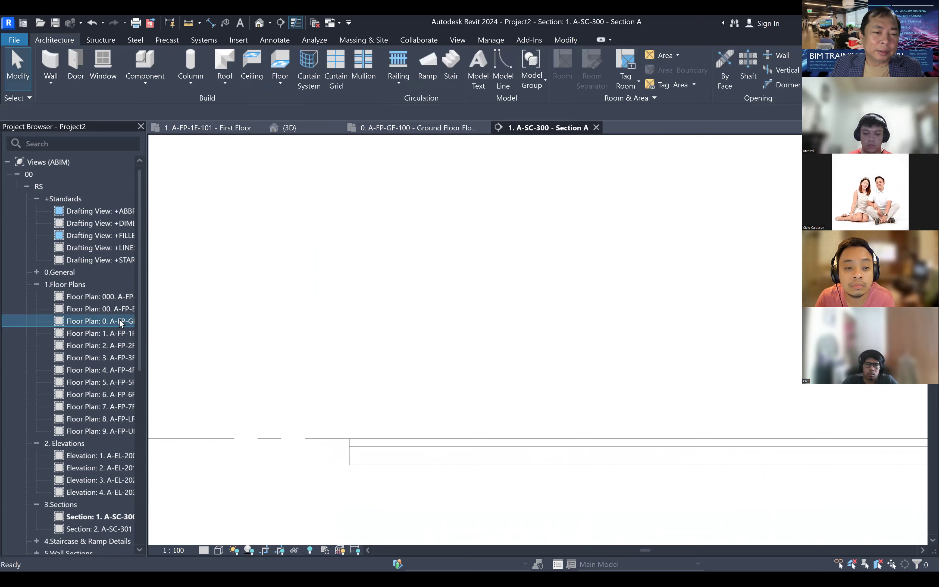
pyautogui.scroll(6, 725, 404)
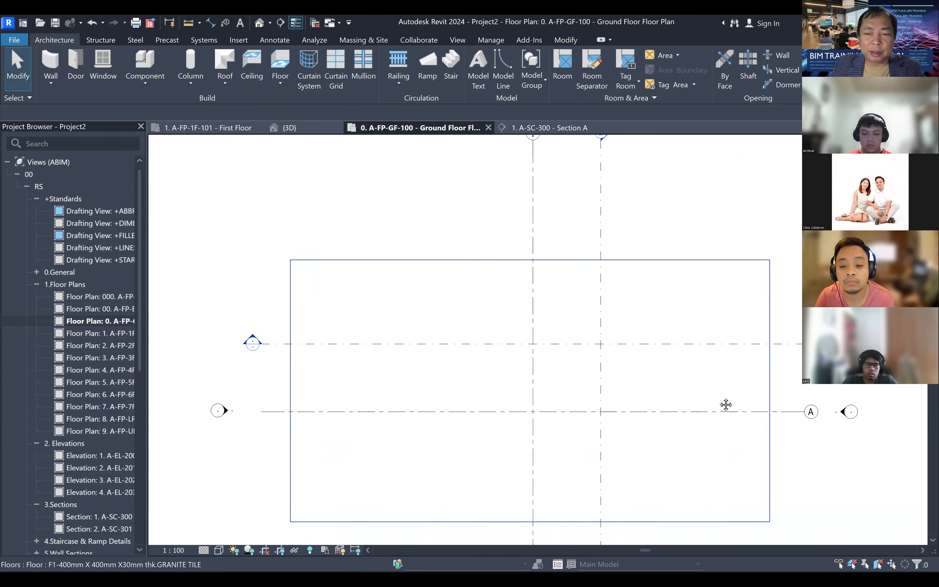
pyautogui.scroll(1, 712, 408)
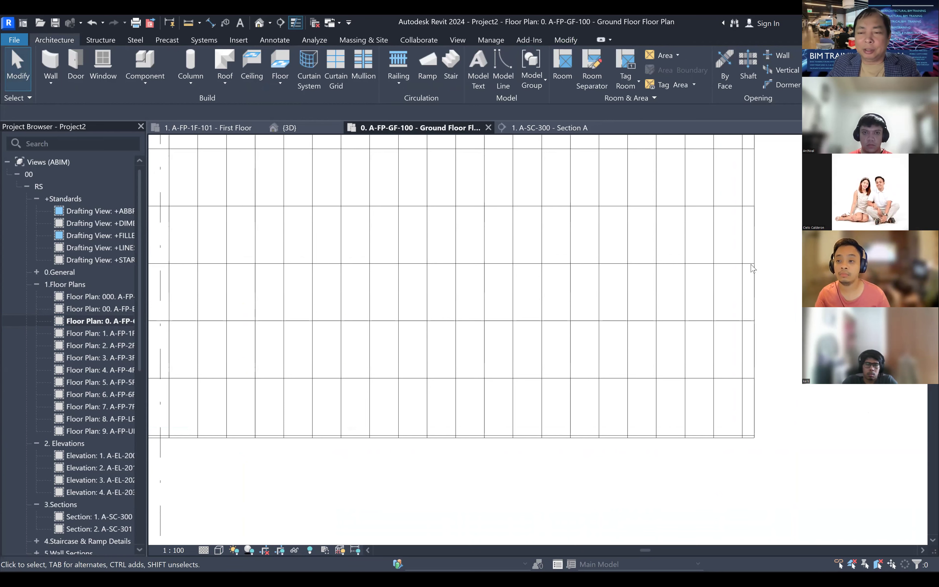
pyautogui.click(742, 275)
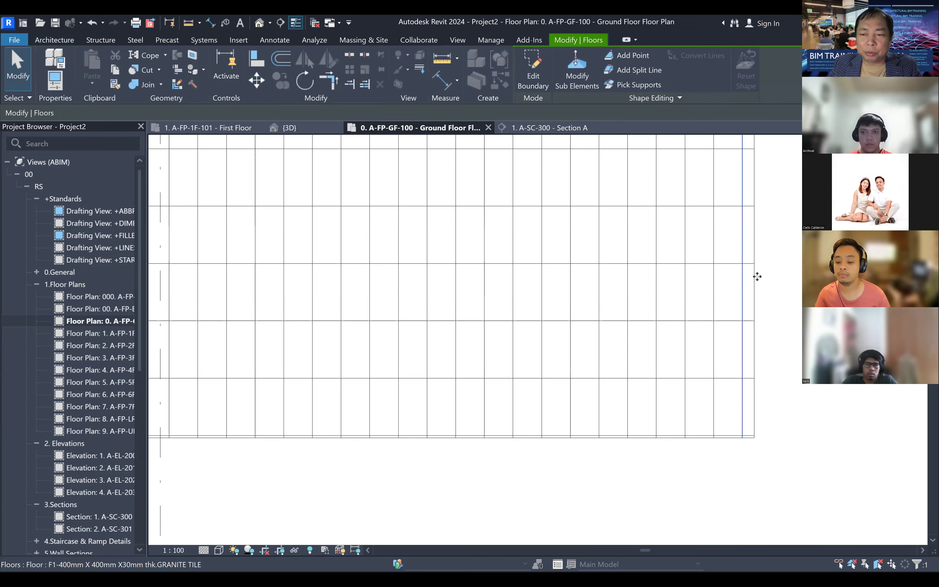
pyautogui.press('a')
pyautogui.press('l')
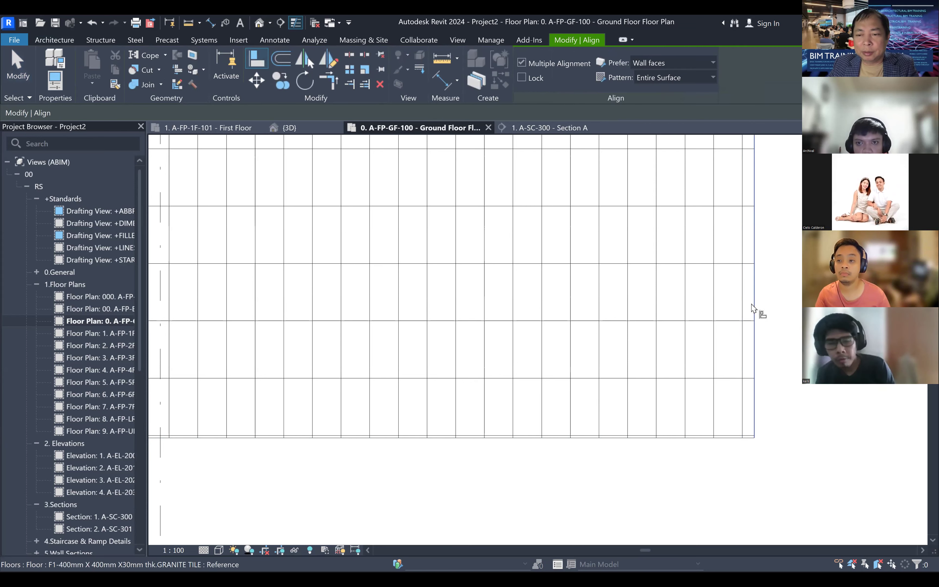
pyautogui.click(742, 303)
pyautogui.press('Escape')
pyautogui.scroll(-1, 823, 336)
pyautogui.scroll(-3, 797, 389)
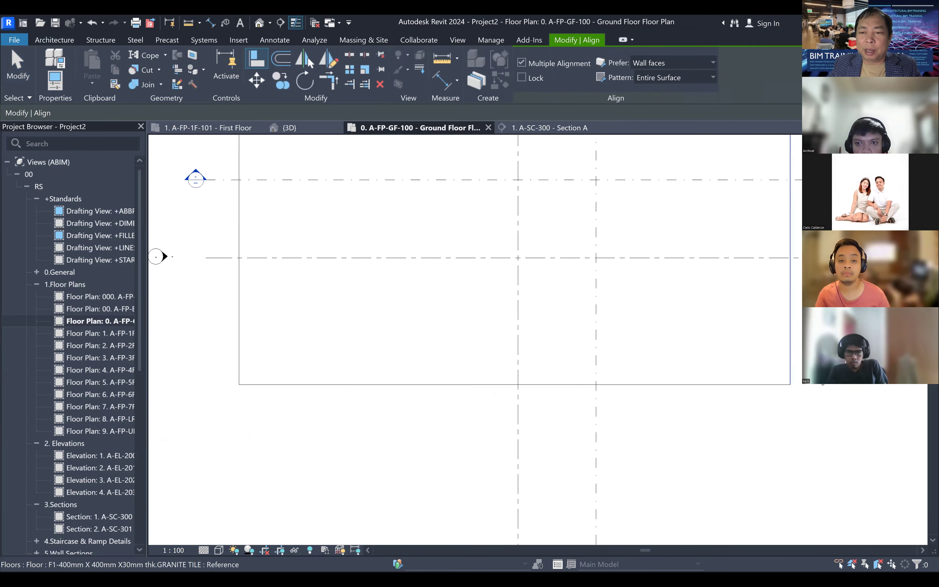
# - Align the tile pattern's horizontal line with the granite tile floor's lower edge
pyautogui.scroll(3, 759, 439)
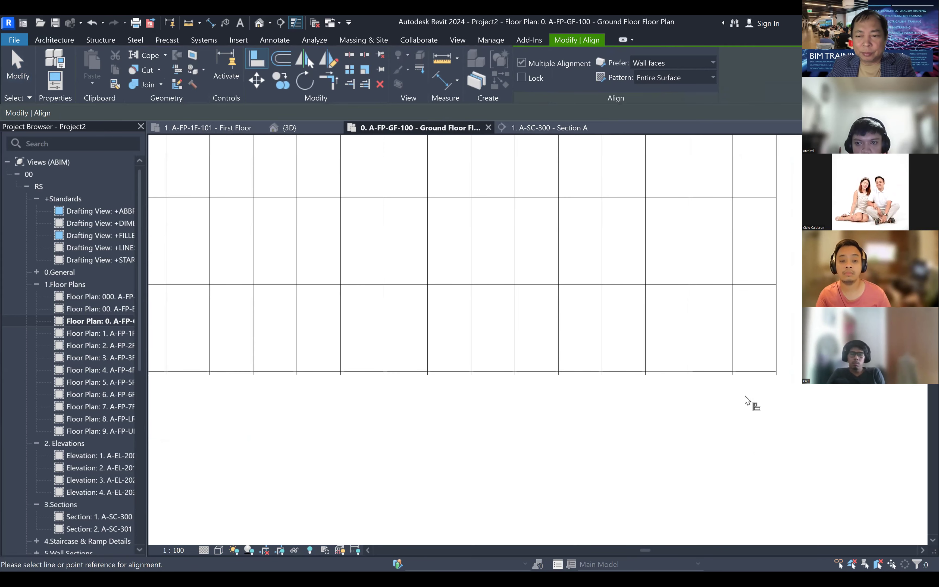
pyautogui.click(759, 372)
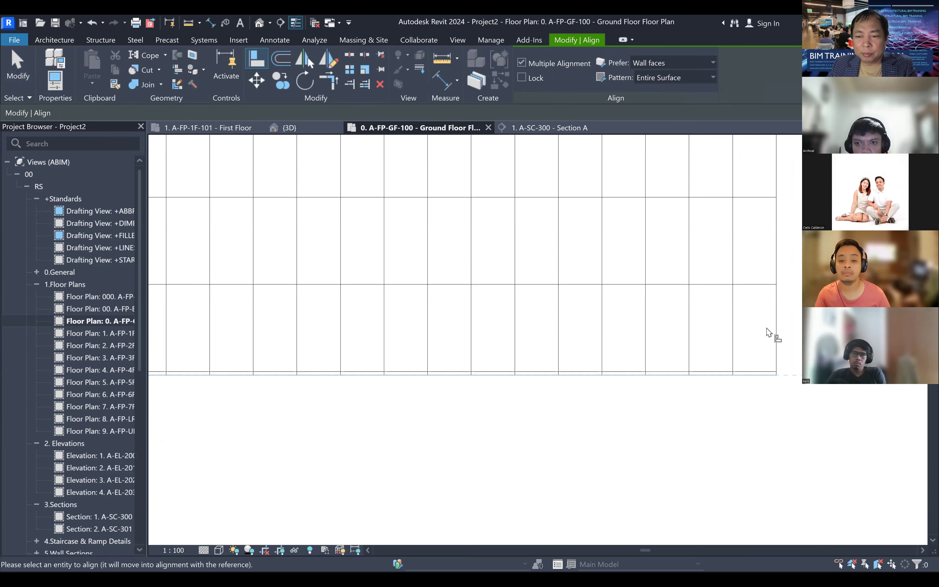
pyautogui.scroll(3, 771, 333)
pyautogui.click(728, 442)
pyautogui.scroll(-5, 698, 435)
pyautogui.moveTo(781, 413); pyautogui.dragTo(836, 434, button='middle')
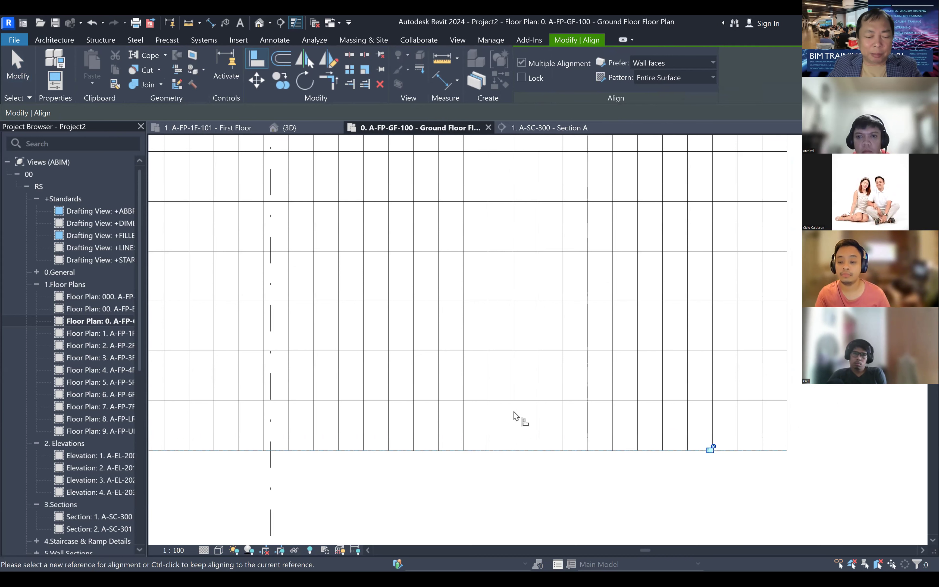
# - Place a continuous aligned dimension across the widths of the two outermost tiles at the floor's right-hand edge
pyautogui.press('d')
pyautogui.press('i')
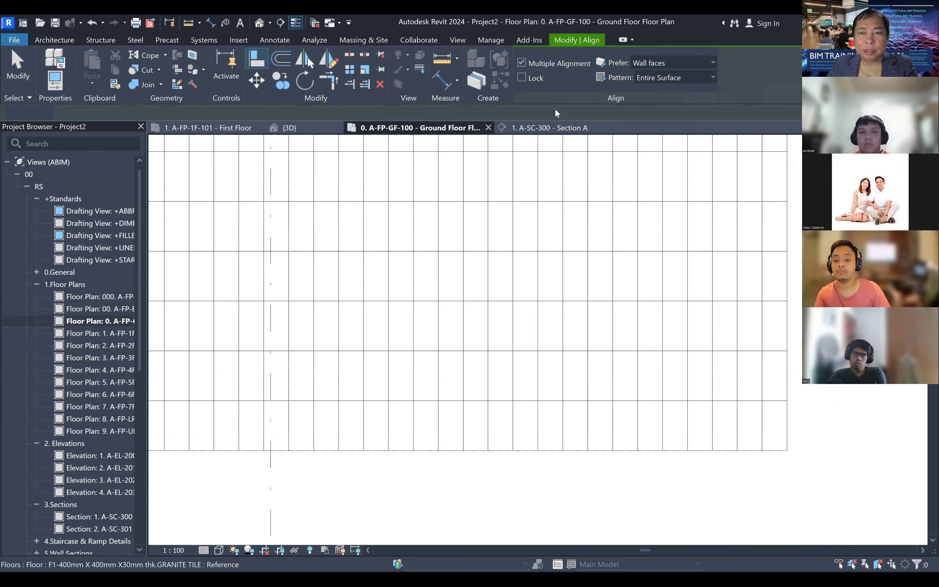
pyautogui.click(788, 273)
pyautogui.click(762, 275)
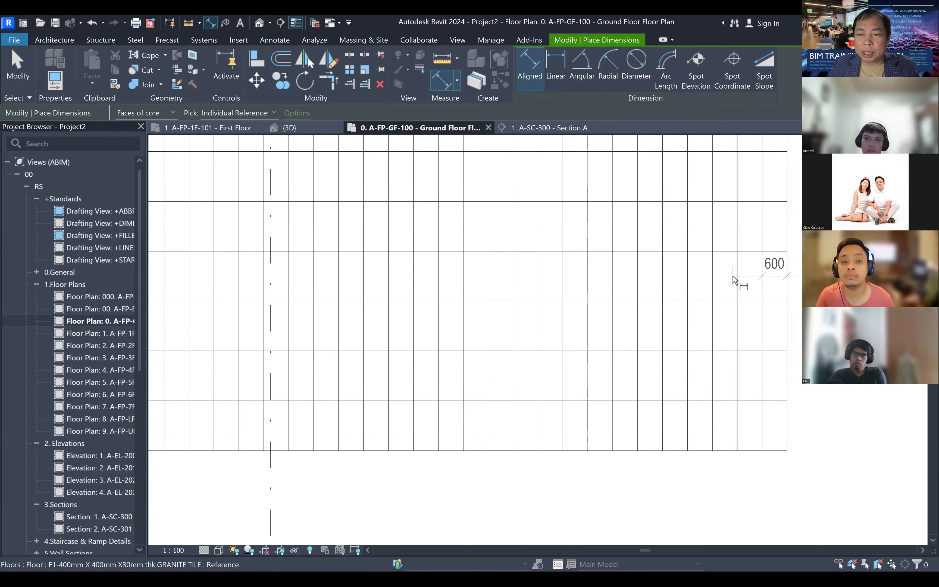
pyautogui.click(736, 279)
pyautogui.click(747, 237)
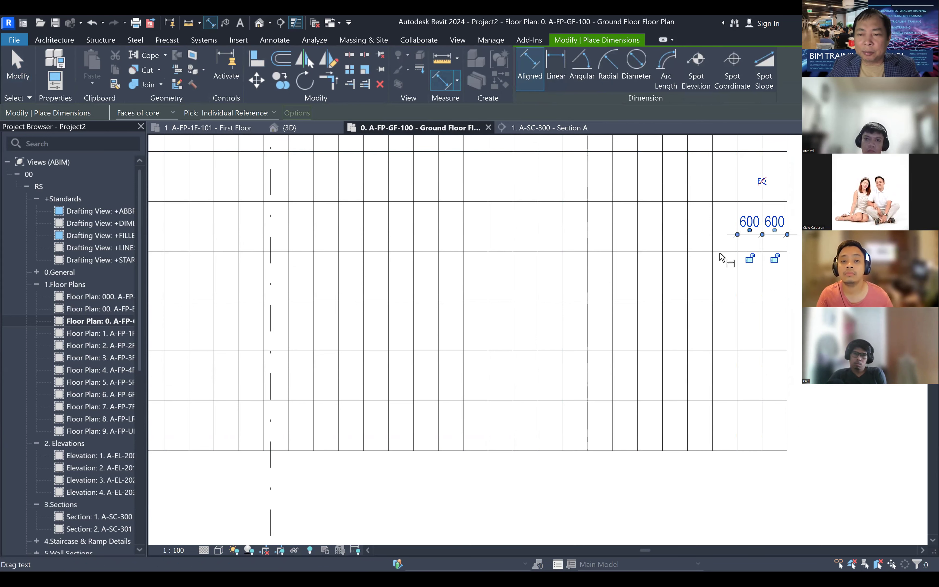
# - Dimension the length of one tile row beside the floor's right-hand edge and finish dimensioning
pyautogui.click(723, 274)
pyautogui.click(768, 303)
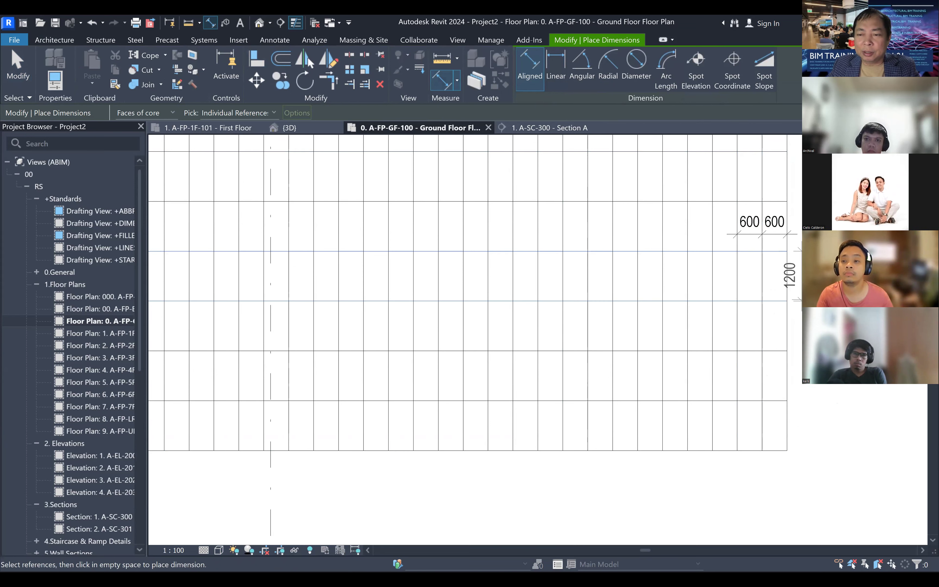
pyautogui.click(816, 276)
pyautogui.moveTo(828, 396); pyautogui.dragTo(818, 336, button='middle')
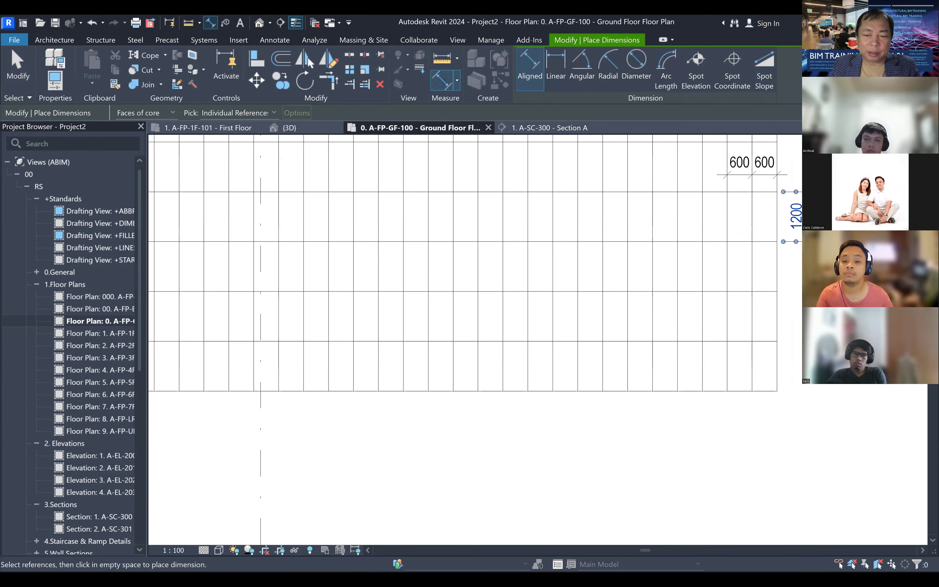
pyautogui.press('Escape')
pyautogui.press('Escape')
pyautogui.scroll(-5, 646, 328)
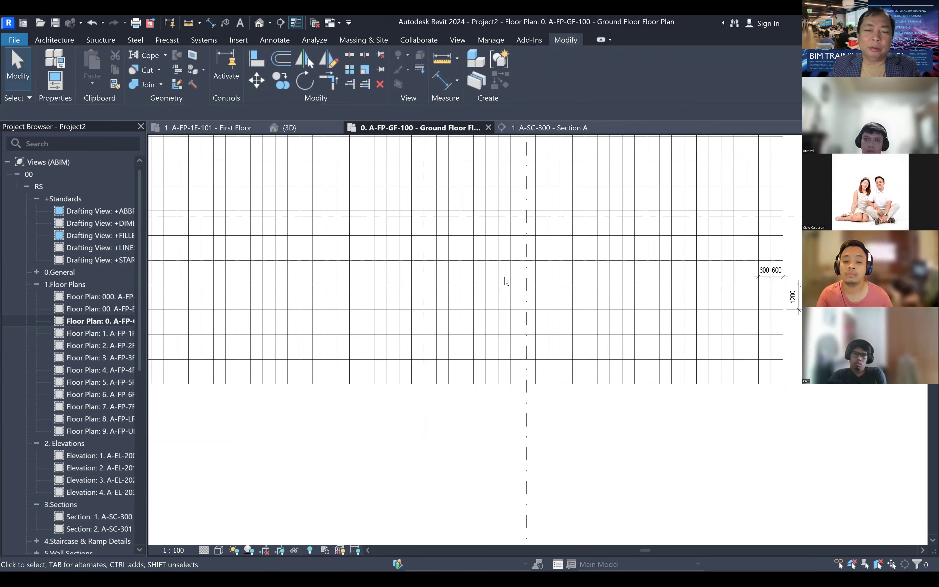
pyautogui.moveTo(398, 248); pyautogui.dragTo(457, 285, button='middle')
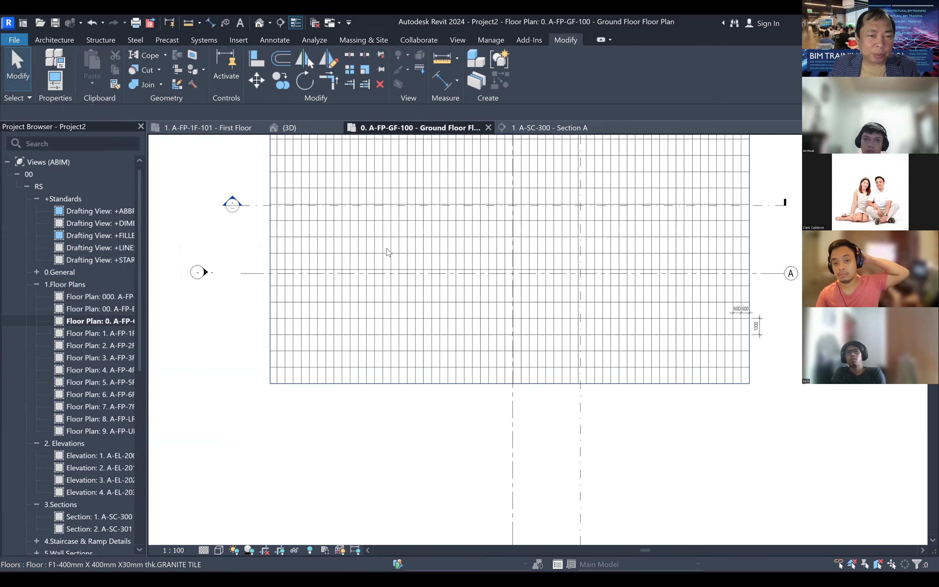
# - Open Section A from the plan and bring up the structure layer material of slab SL1
pyautogui.doubleClick(234, 202)
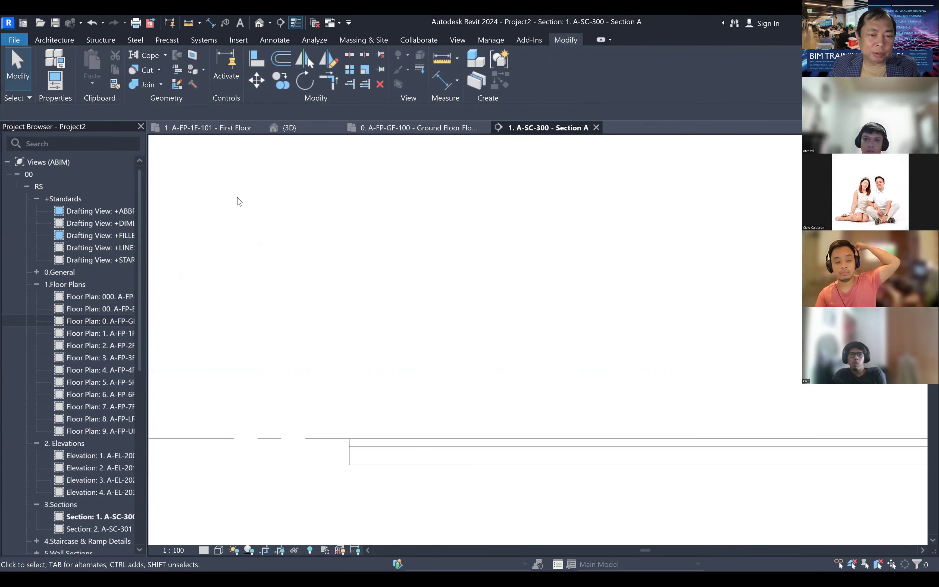
pyautogui.scroll(1, 364, 470)
pyautogui.moveTo(375, 469); pyautogui.dragTo(362, 330, button='middle')
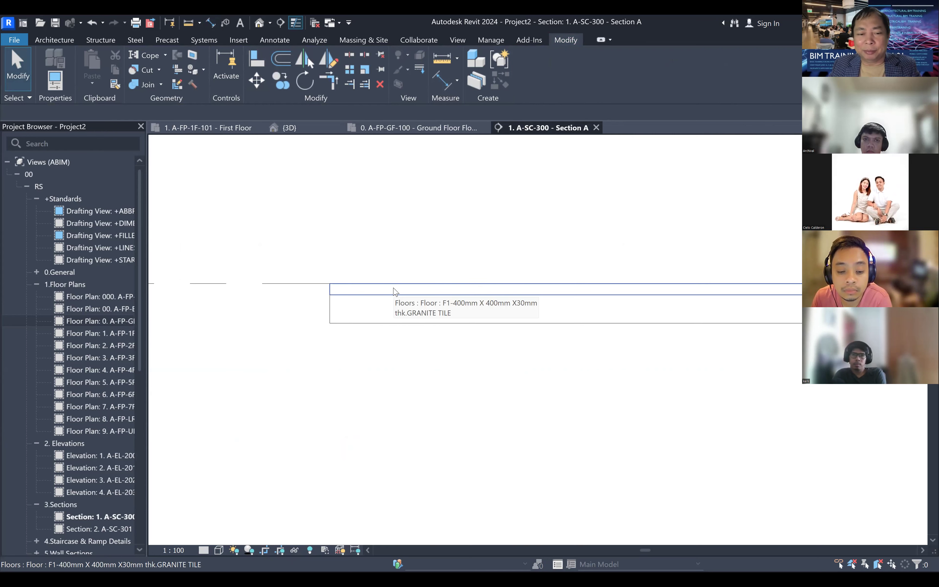
pyautogui.click(379, 325)
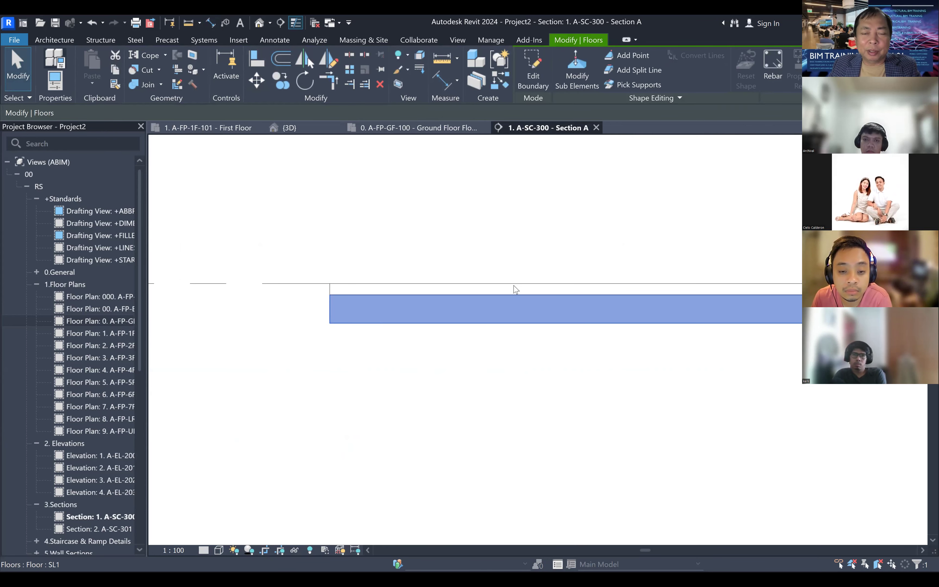
pyautogui.click(525, 183)
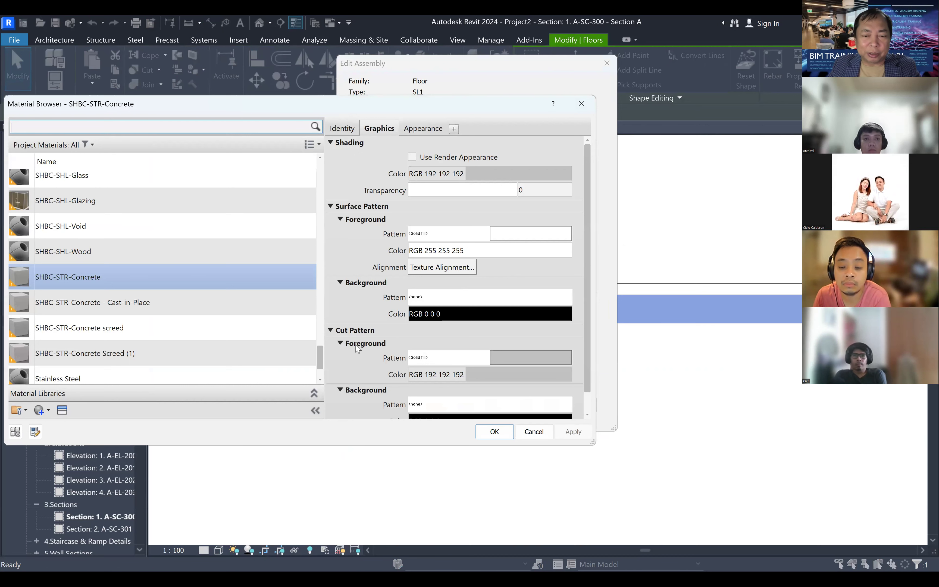
# - Set the cut foreground pattern of SHBC-STR-Concrete to the drafting pattern Concrete, accept the SL1 type changes and deselect the slab
pyautogui.click(532, 363)
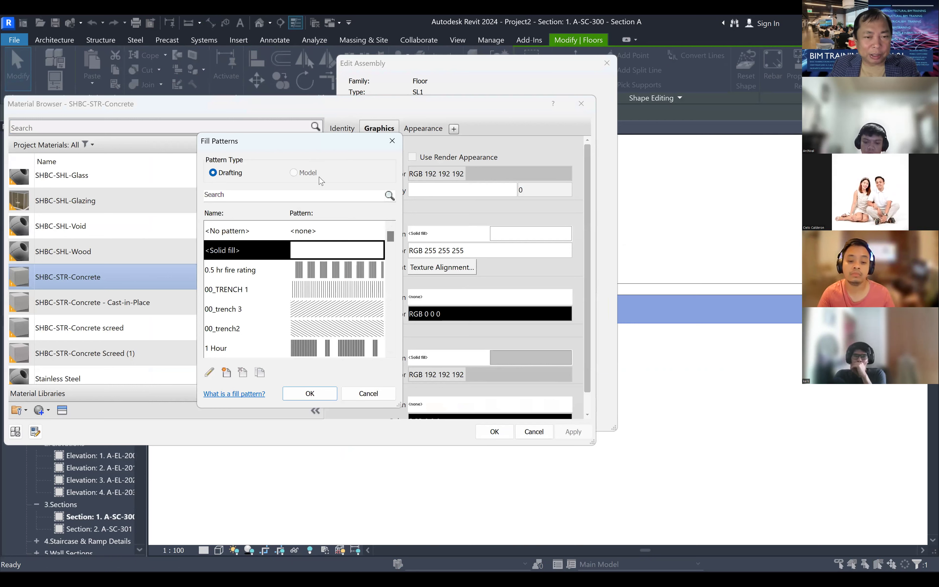
pyautogui.scroll(-5, 235, 266)
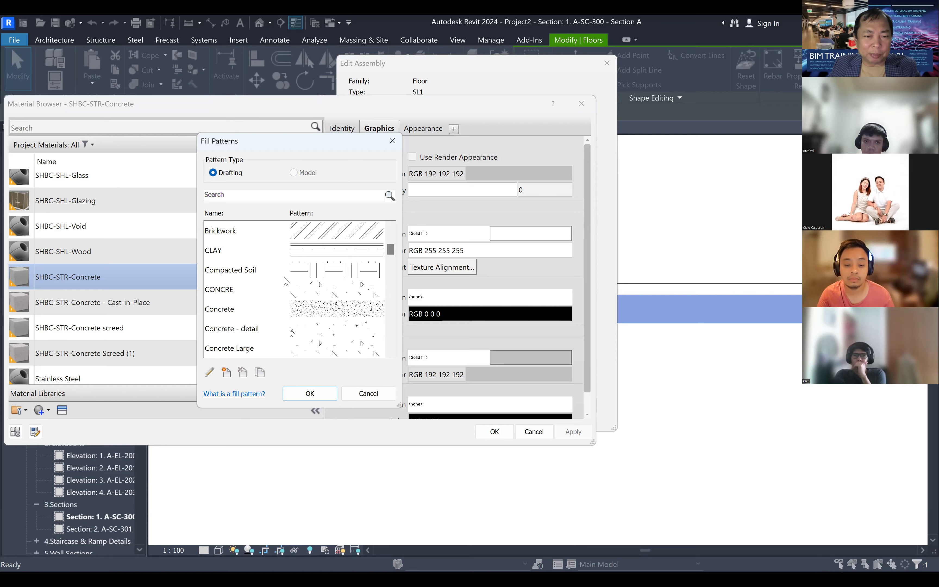
pyautogui.scroll(2, 286, 281)
pyautogui.scroll(-3, 316, 282)
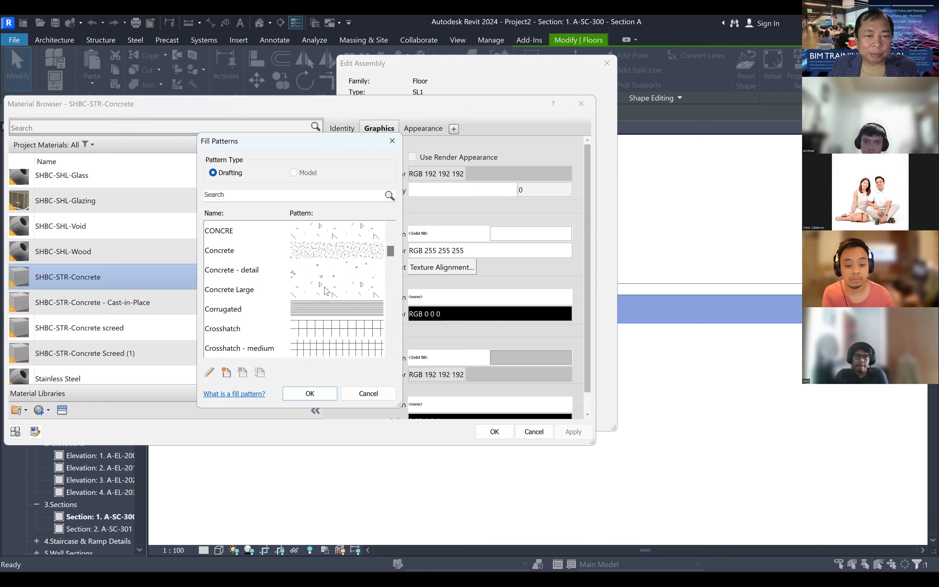
pyautogui.click(336, 255)
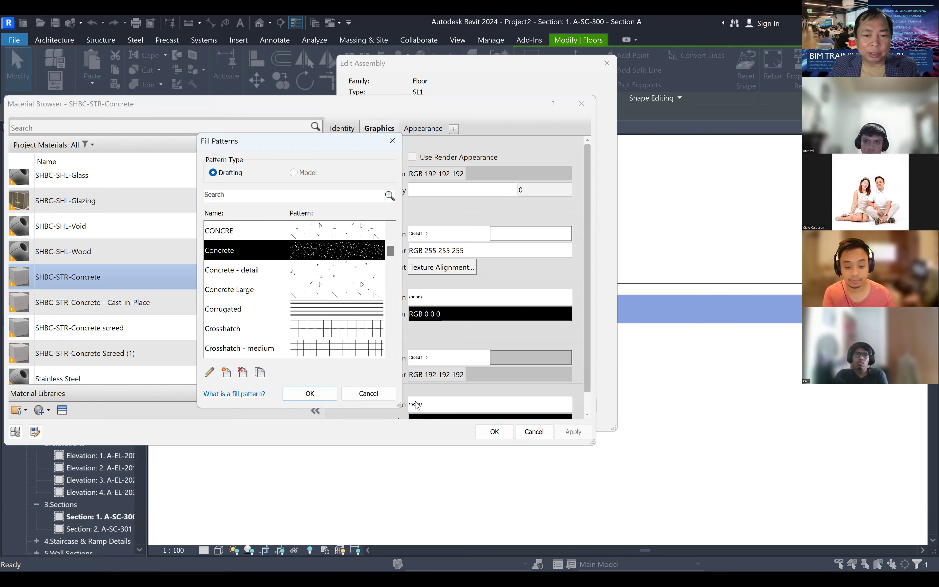
pyautogui.click(326, 396)
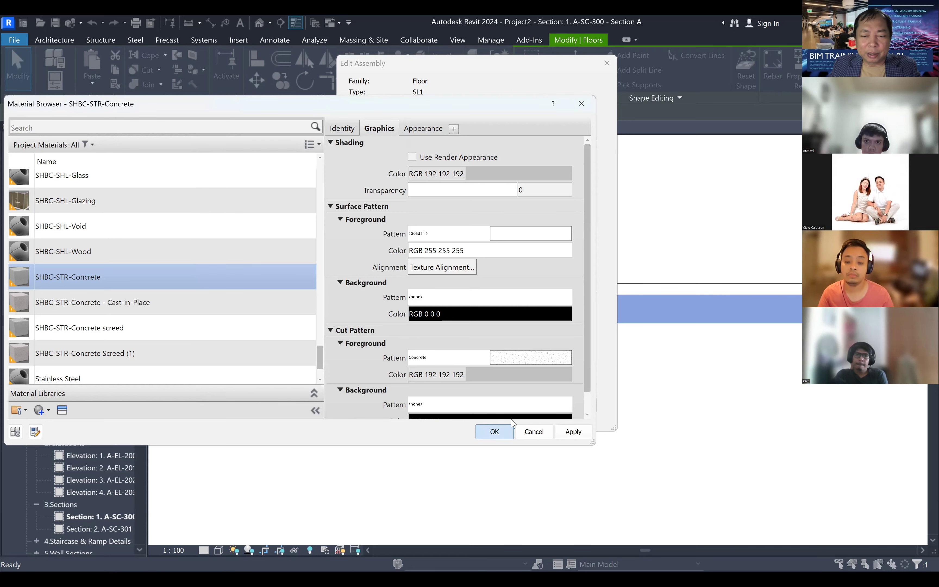
pyautogui.click(504, 431)
pyautogui.click(448, 406)
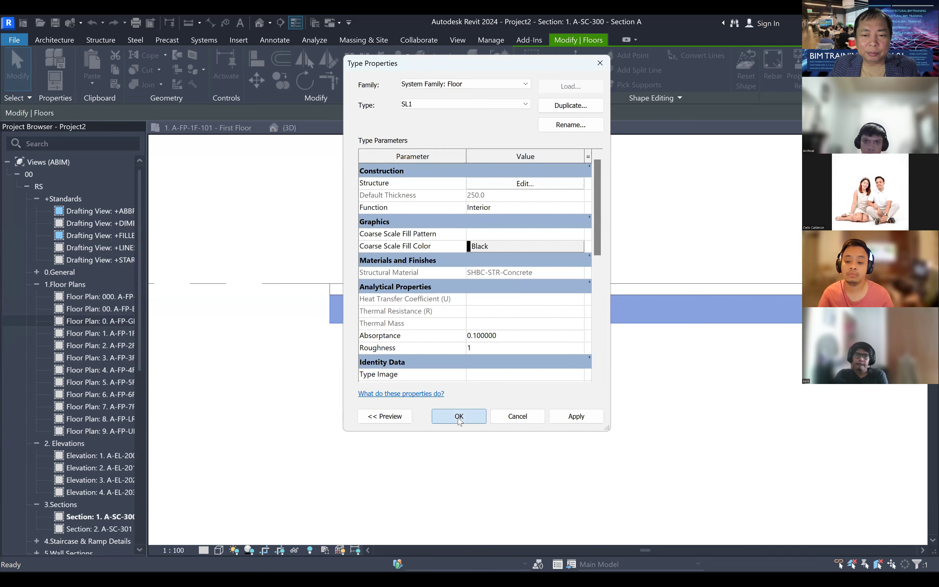
pyautogui.click(459, 416)
pyautogui.click(206, 497)
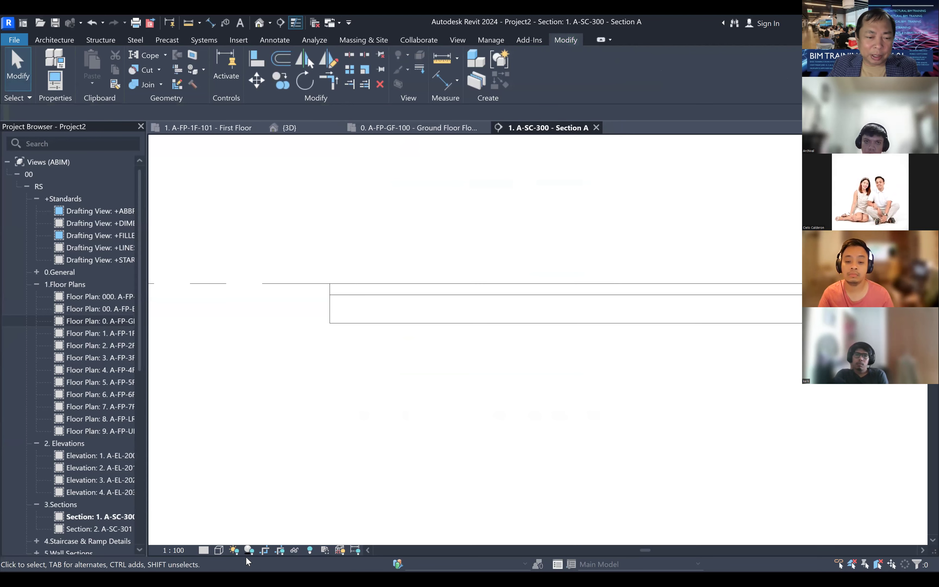
# - Set Section A's detail level to Fine and inspect the floor layers at the slab's end
pyautogui.click(204, 549)
pyautogui.click(219, 541)
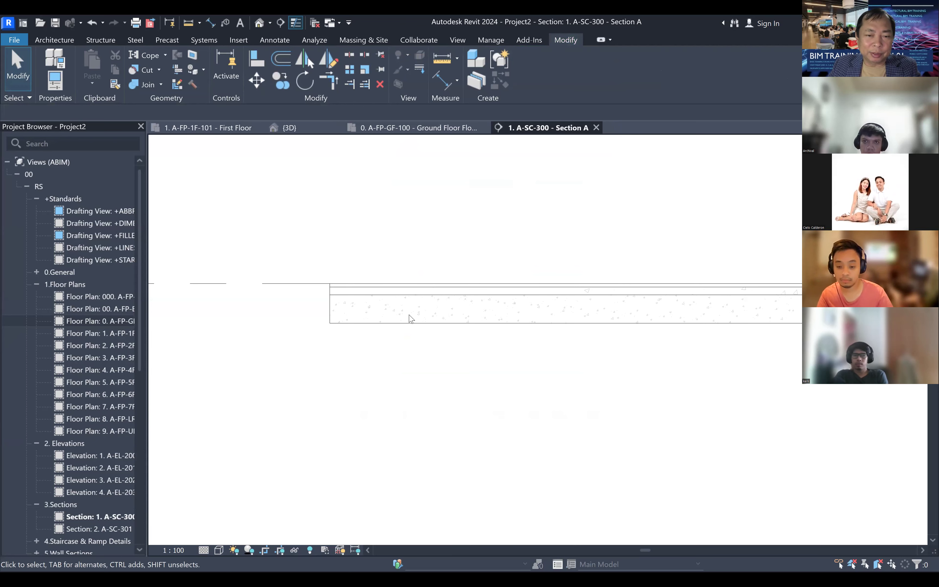
pyautogui.scroll(5, 397, 329)
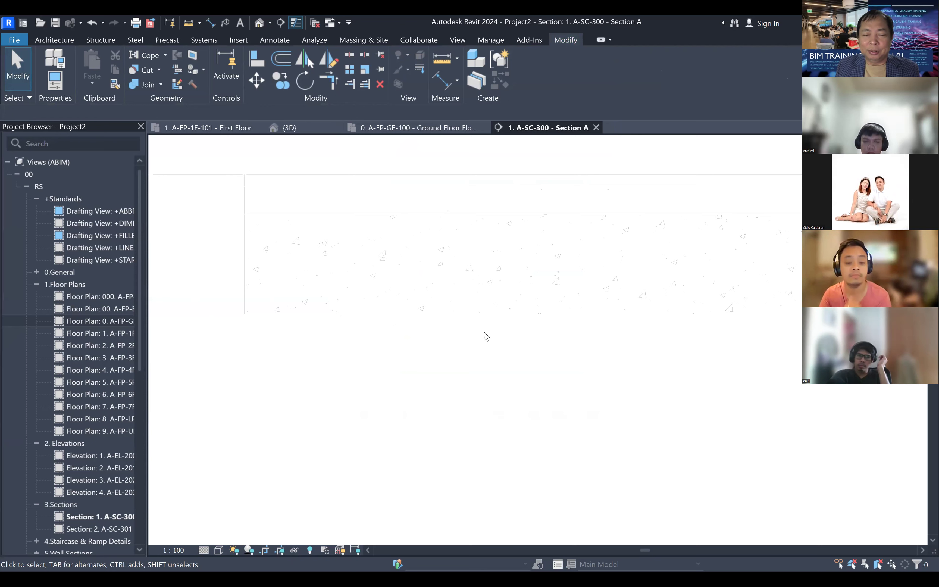
# - Set the cut foreground pattern color of slab SL1's SHBC-STR-Concrete material to black and accept the type changes
pyautogui.click(482, 313)
pyautogui.click(53, 55)
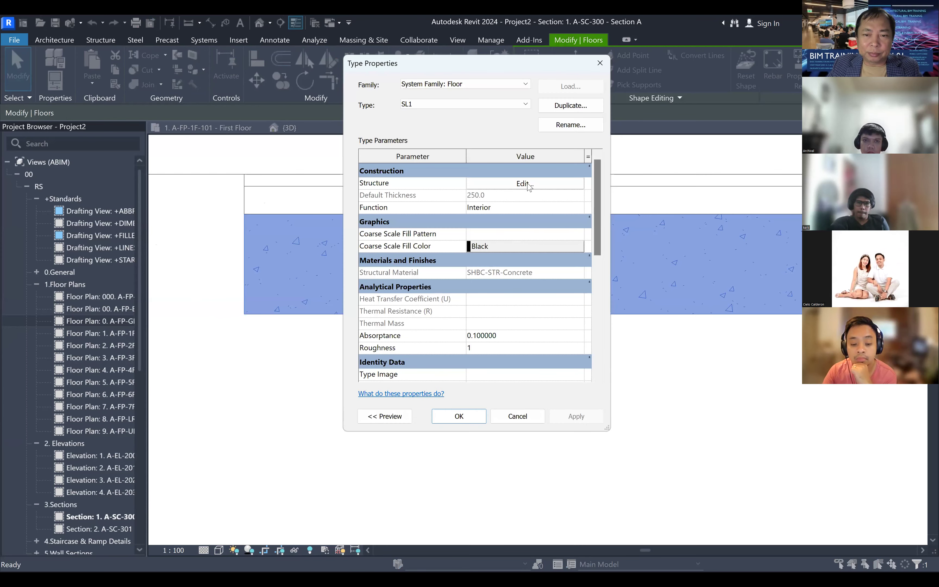
pyautogui.click(524, 183)
pyautogui.click(460, 192)
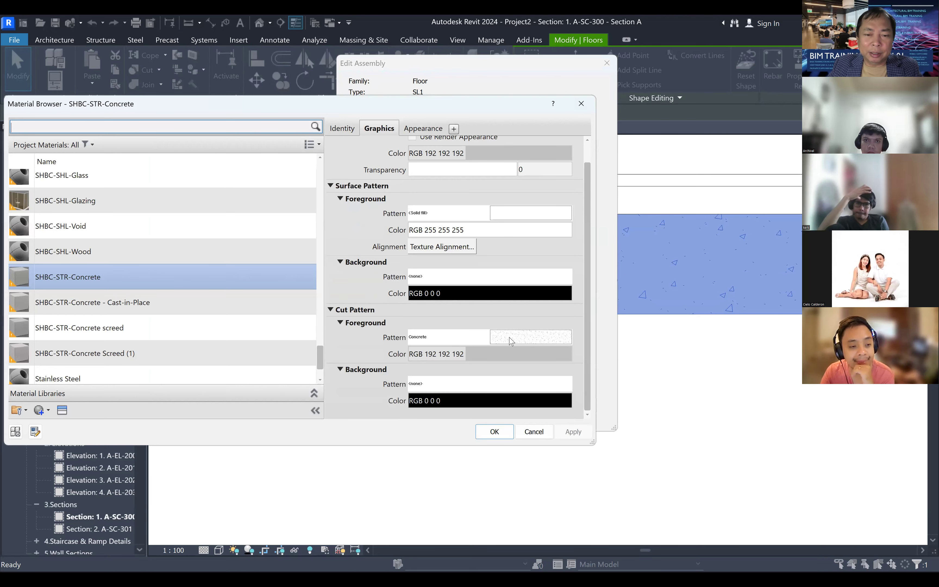
pyautogui.click(515, 354)
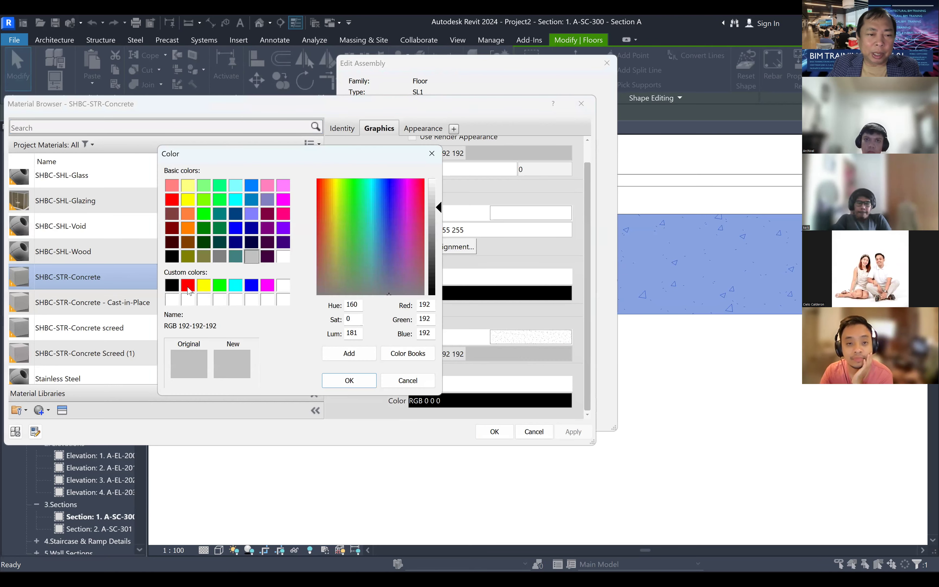
pyautogui.click(172, 285)
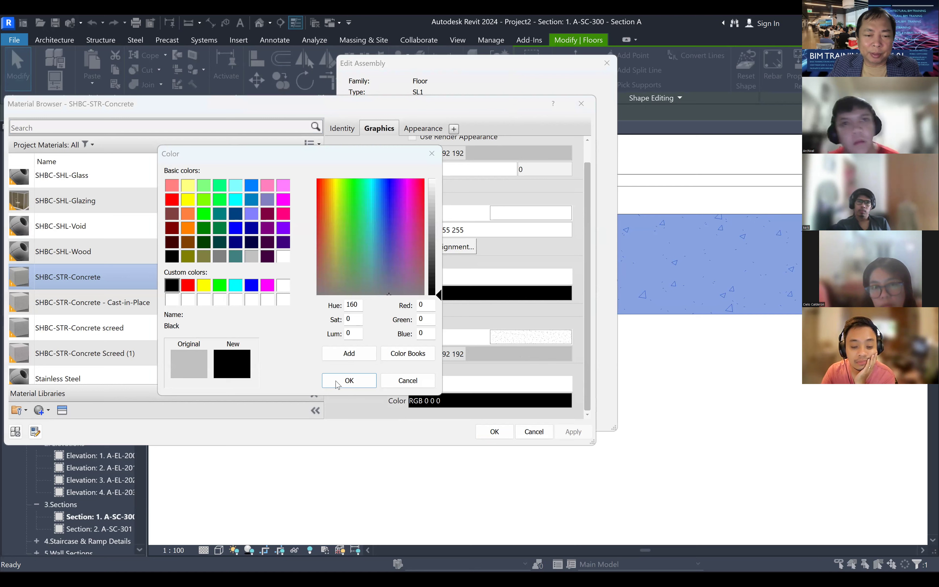
pyautogui.press('Return')
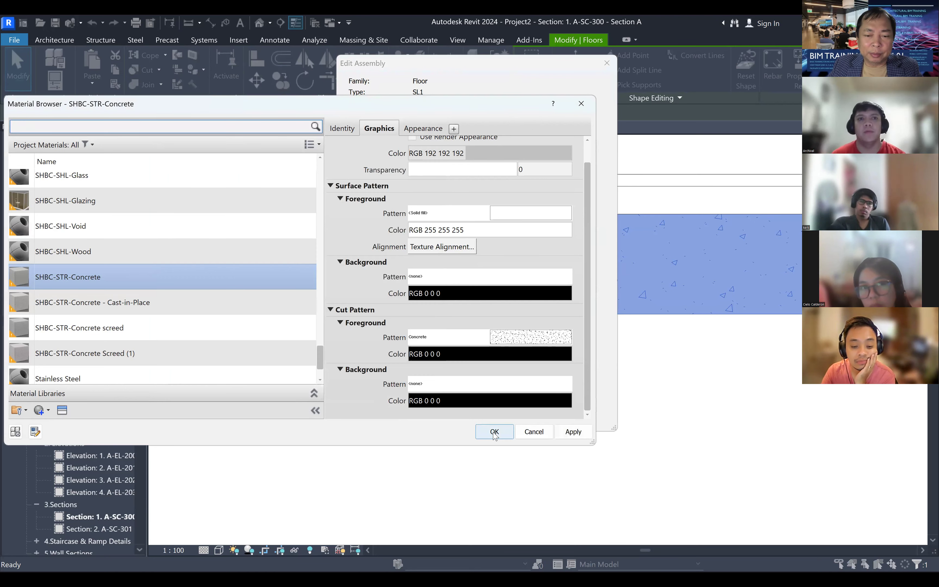
pyautogui.click(495, 434)
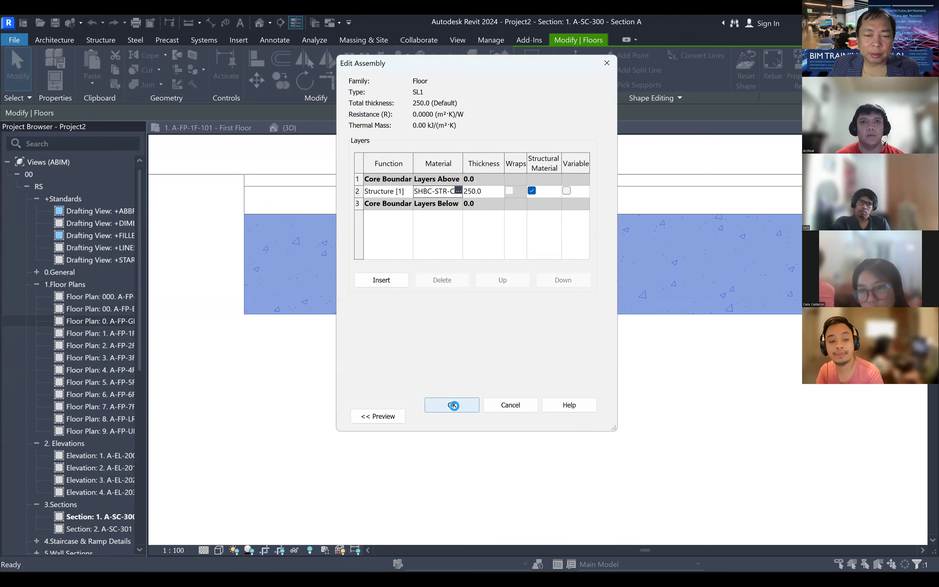
pyautogui.click(445, 405)
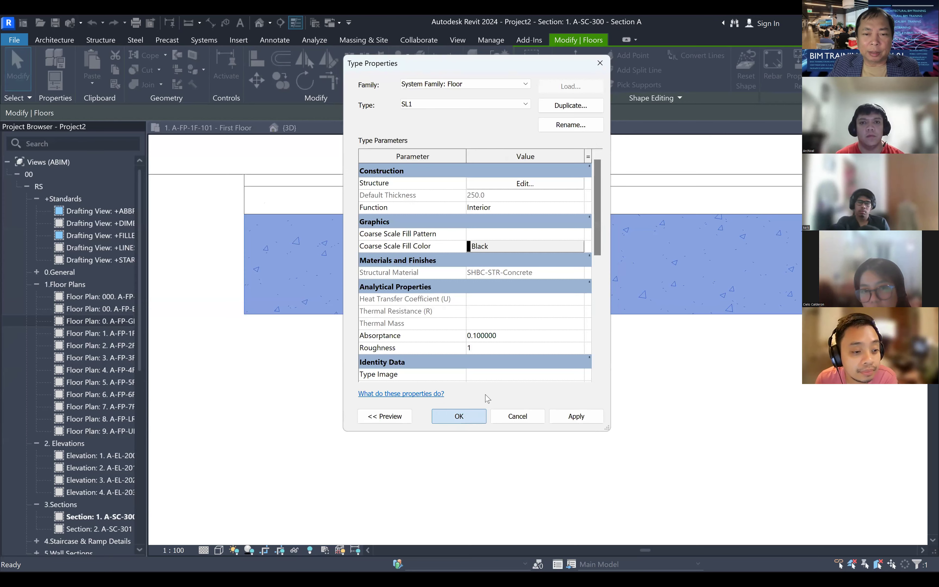
pyautogui.click(466, 418)
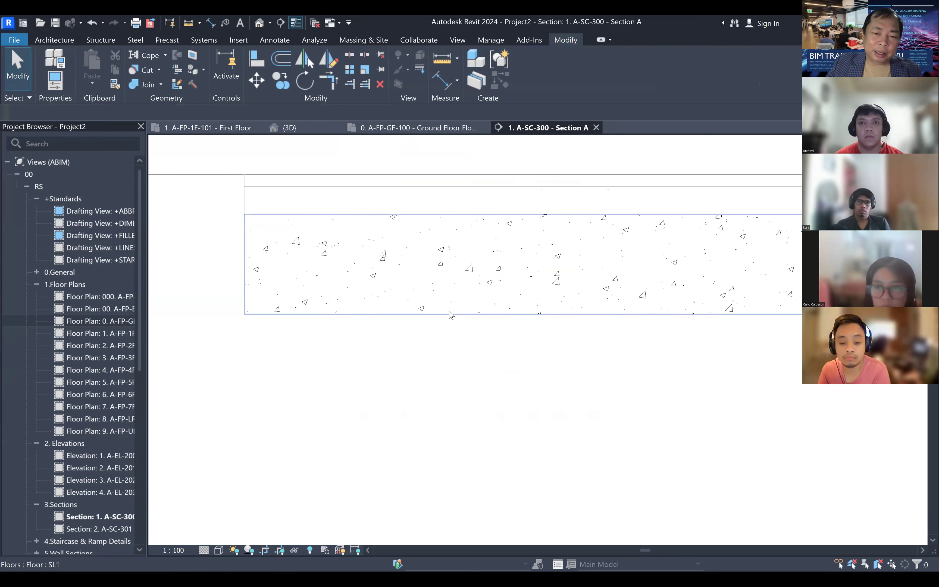
# - Set the cut foreground pattern of the granite tile floor's Analytical Panels material to ANSI 135, accept the type changes and deselect the floor
pyautogui.click(266, 188)
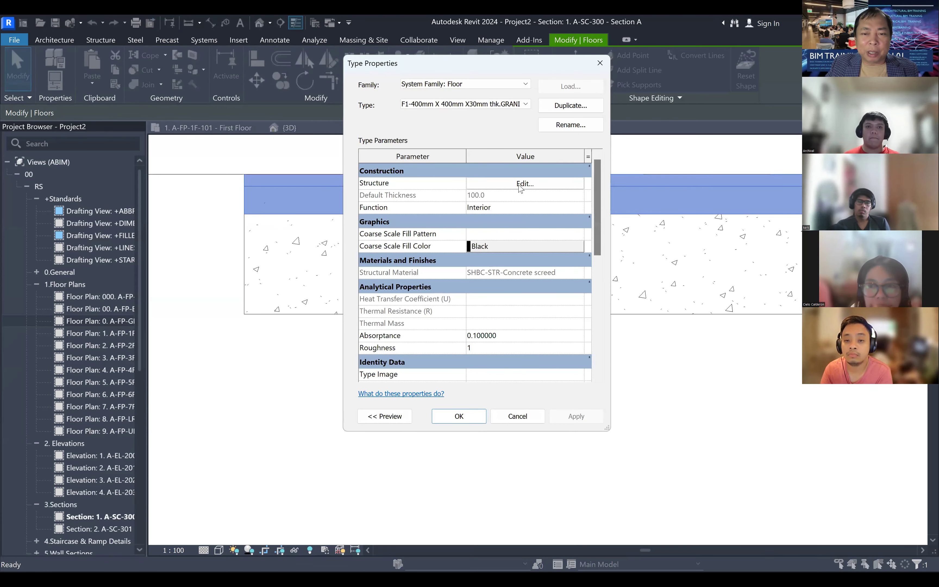
pyautogui.click(521, 188)
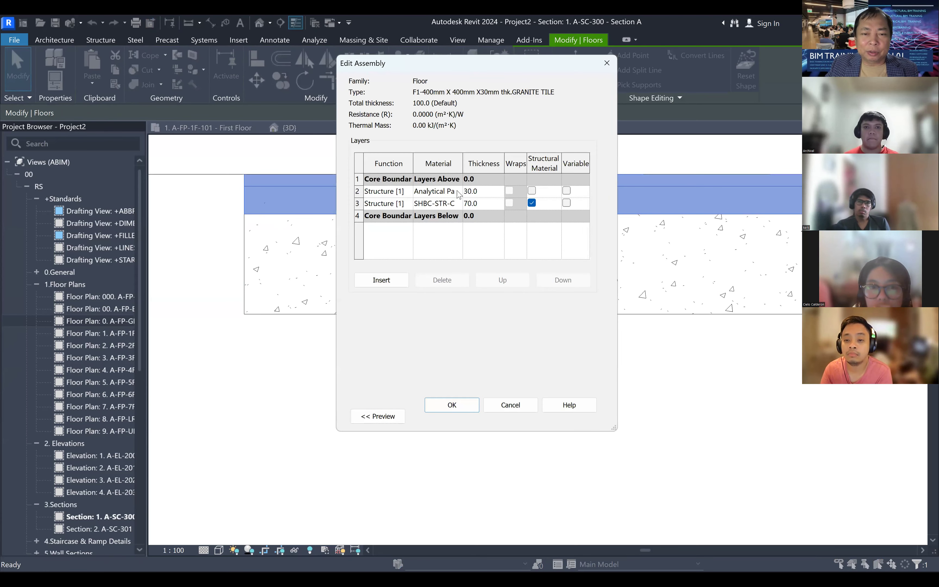
pyautogui.click(458, 191)
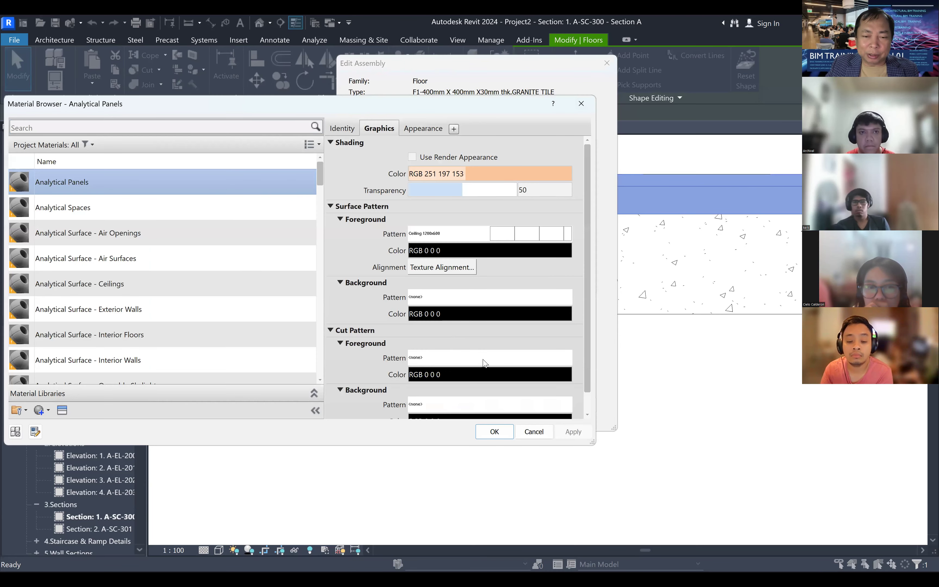
pyautogui.click(484, 359)
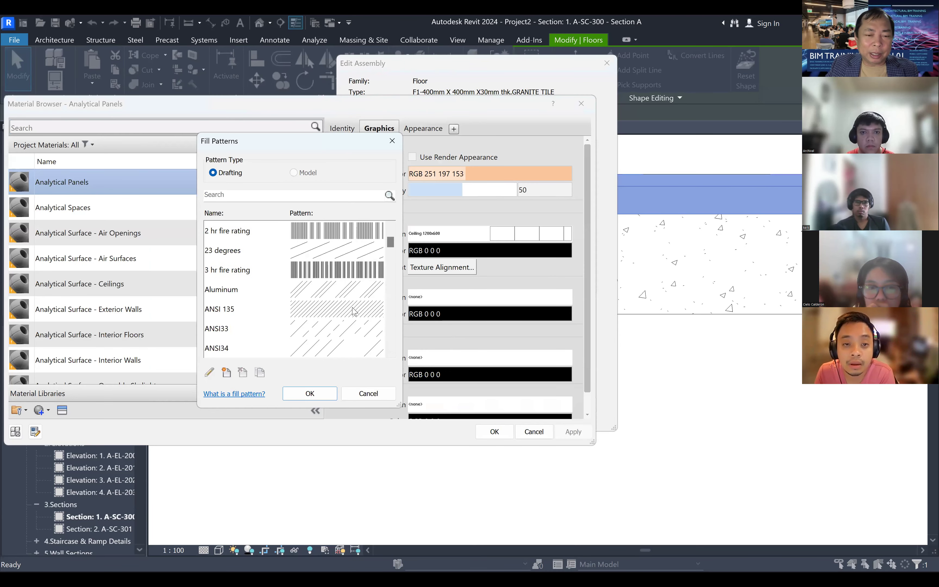
pyautogui.click(351, 312)
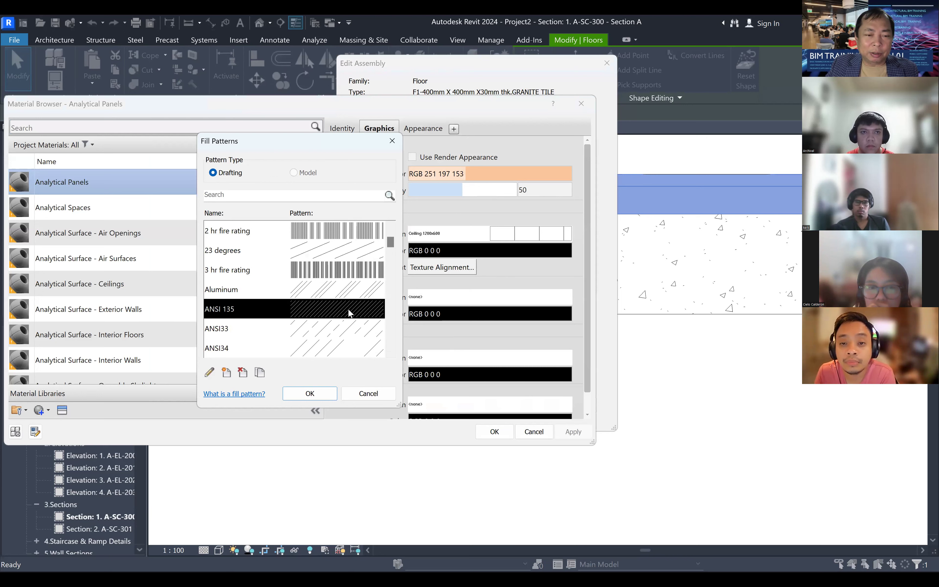
pyautogui.click(313, 394)
pyautogui.click(572, 431)
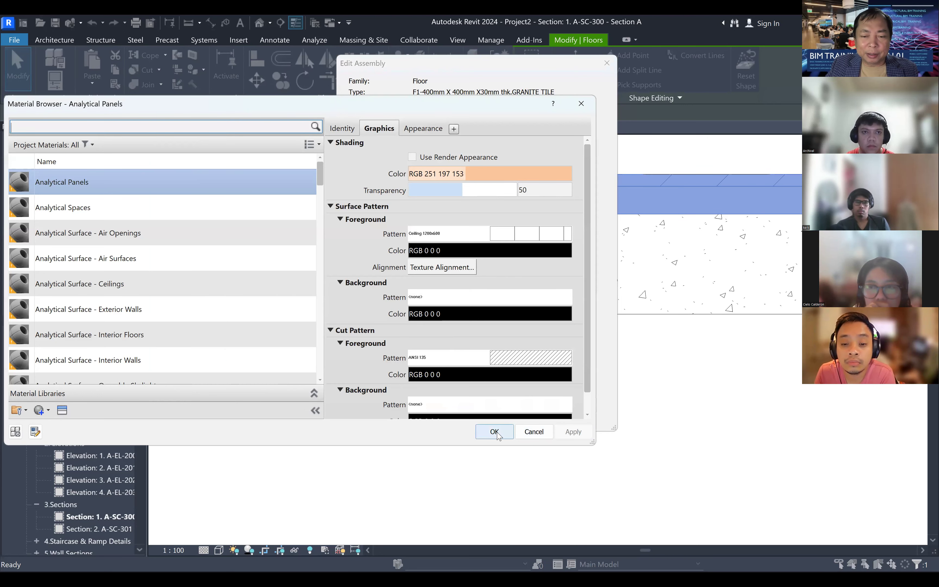
pyautogui.press('Return')
pyautogui.click(452, 406)
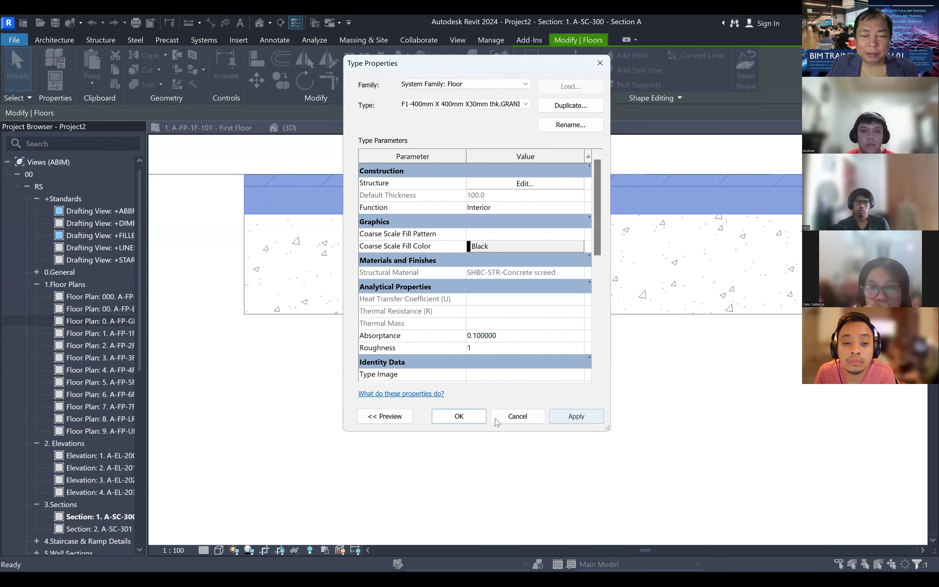
pyautogui.click(459, 416)
pyautogui.press('Escape')
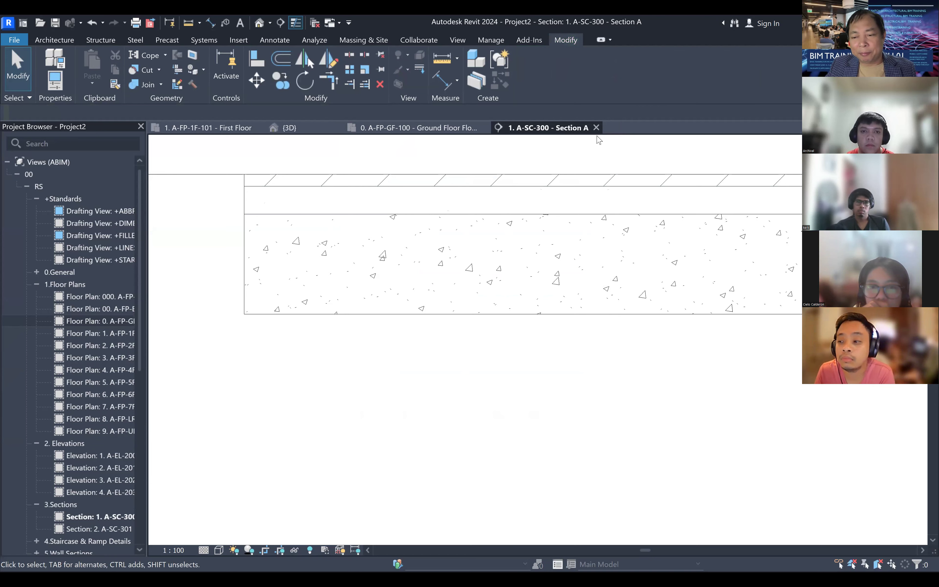
# - Bring up the material of the 70 mm screed layer in the granite tile floor type's structure
pyautogui.click(346, 188)
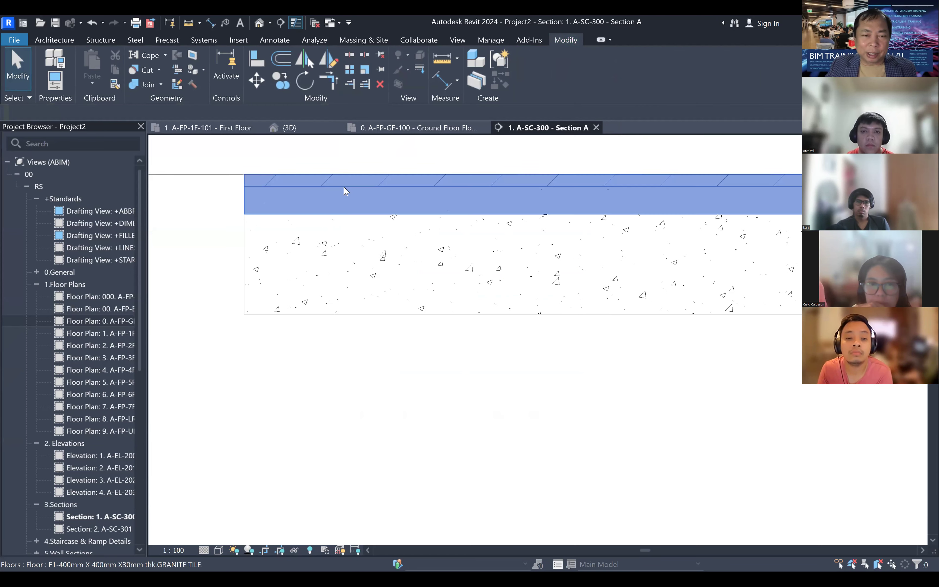
pyautogui.doubleClick(400, 235)
pyautogui.click(528, 183)
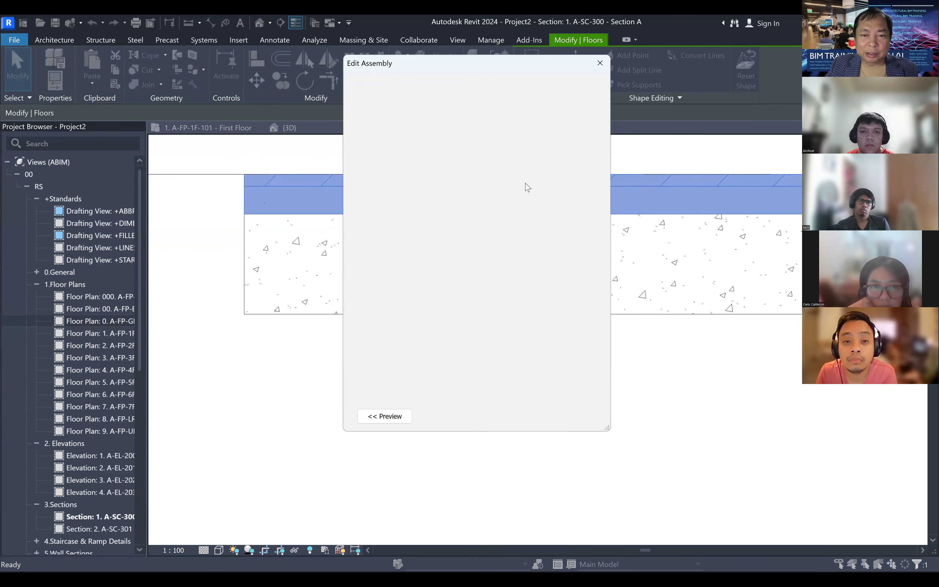
pyautogui.click(459, 205)
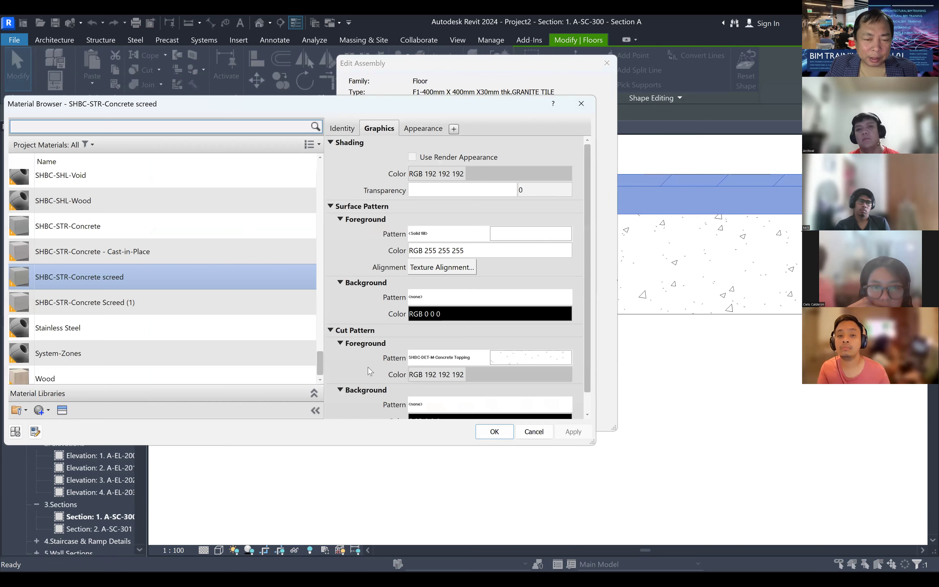
# - Duplicate the SHBC-GENERAL-Gypsum drafting pattern as SCREED and assign it as the cut foreground pattern of SHBC-STR-Concrete screed
pyautogui.click(525, 362)
pyautogui.scroll(-5, 343, 323)
pyautogui.click(337, 341)
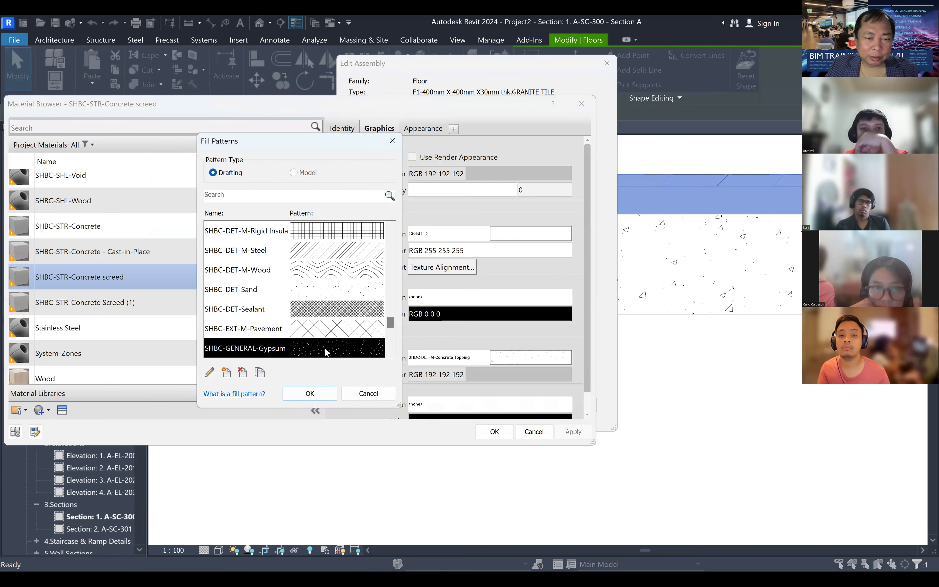
pyautogui.scroll(-2, 338, 341)
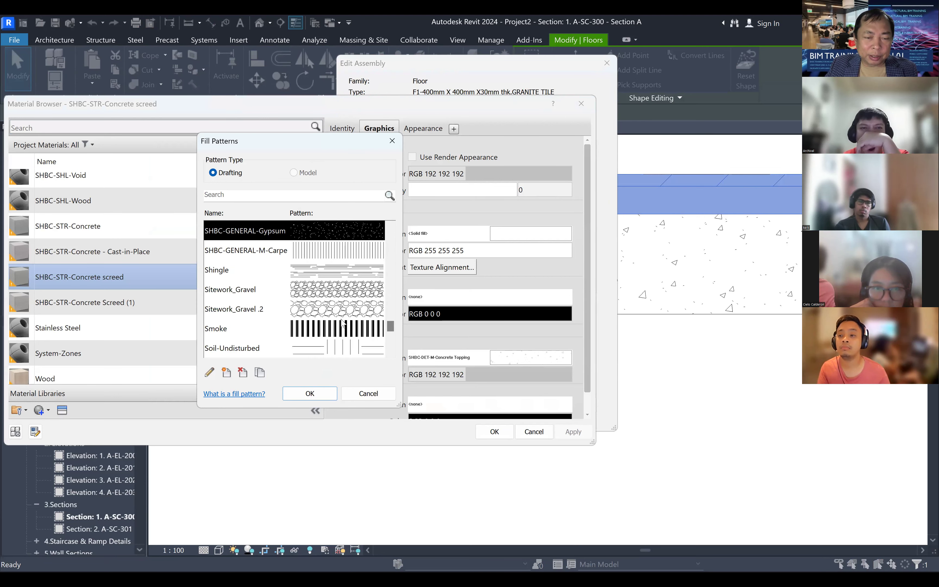
pyautogui.scroll(-8, 343, 323)
pyautogui.scroll(7, 342, 323)
pyautogui.scroll(2, 334, 301)
pyautogui.click(331, 304)
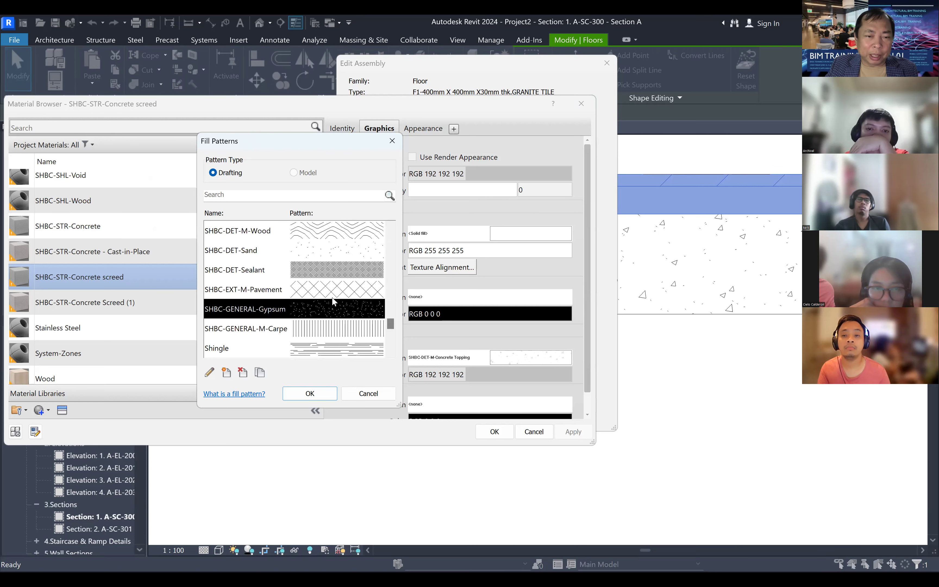
pyautogui.click(259, 373)
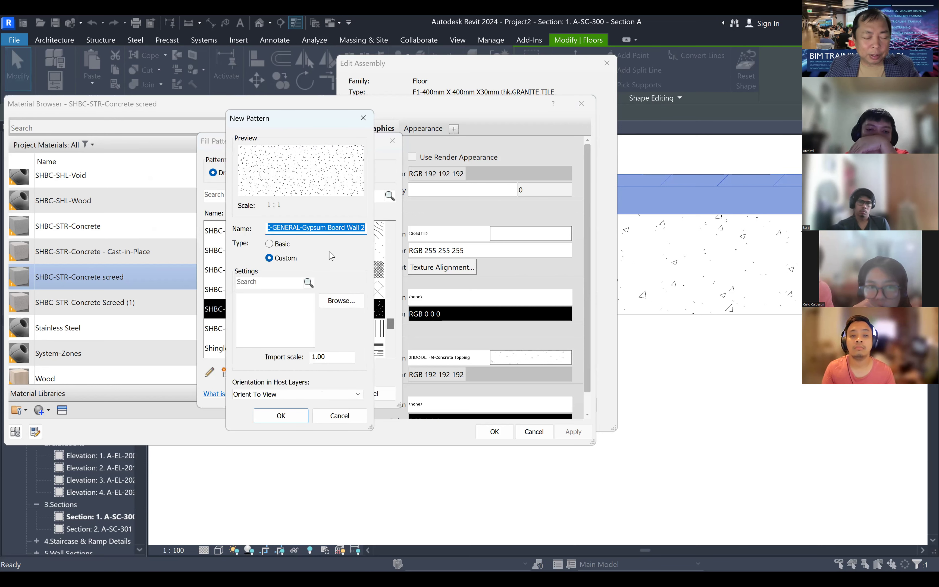
pyautogui.write('SCREED')
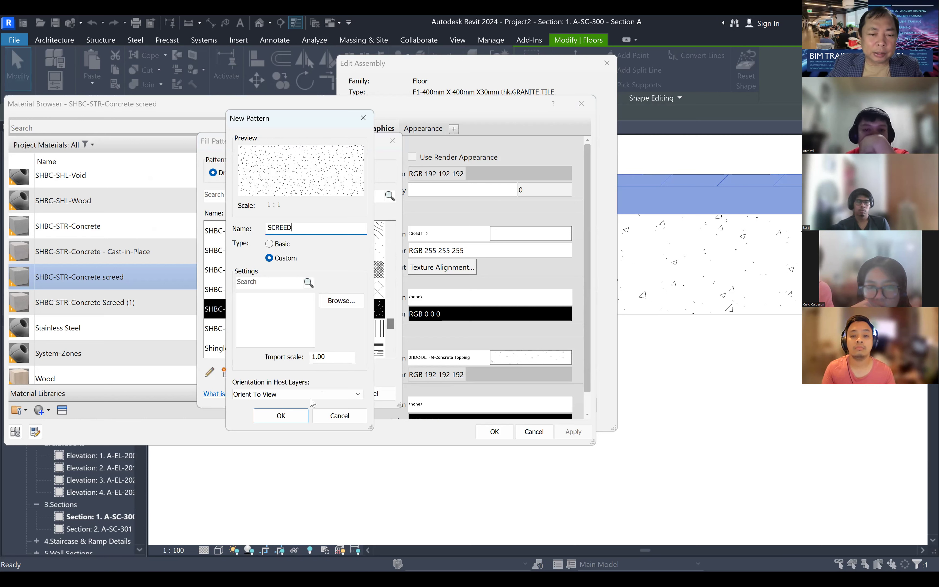
pyautogui.click(289, 415)
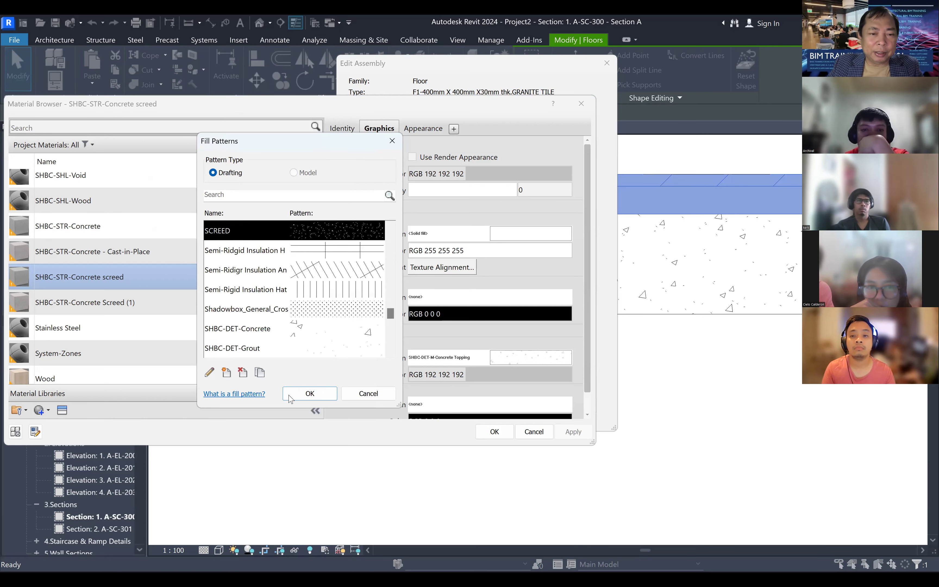
pyautogui.click(310, 395)
# - Set the screed material's cut foreground pattern color to black and accept the granite tile floor's type changes
pyautogui.click(517, 374)
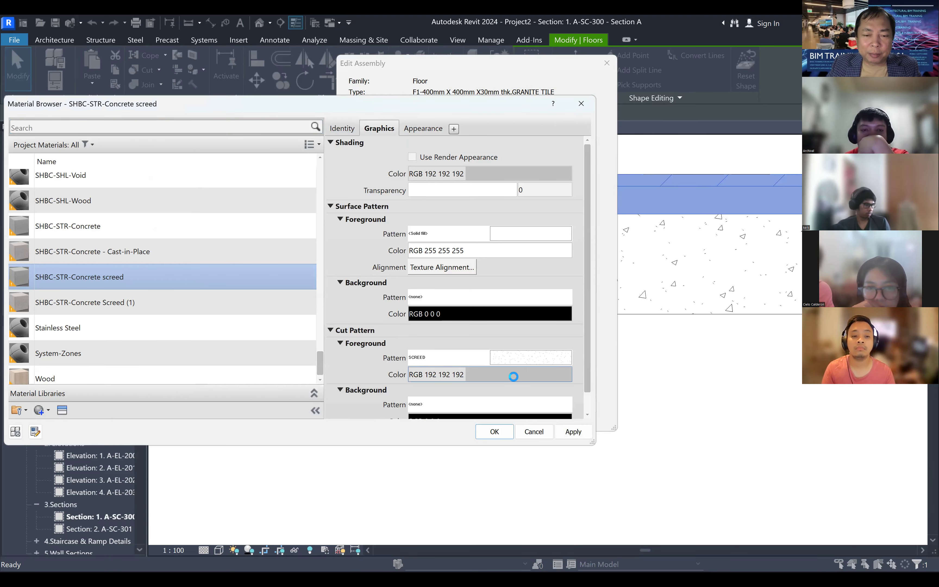
pyautogui.click(172, 285)
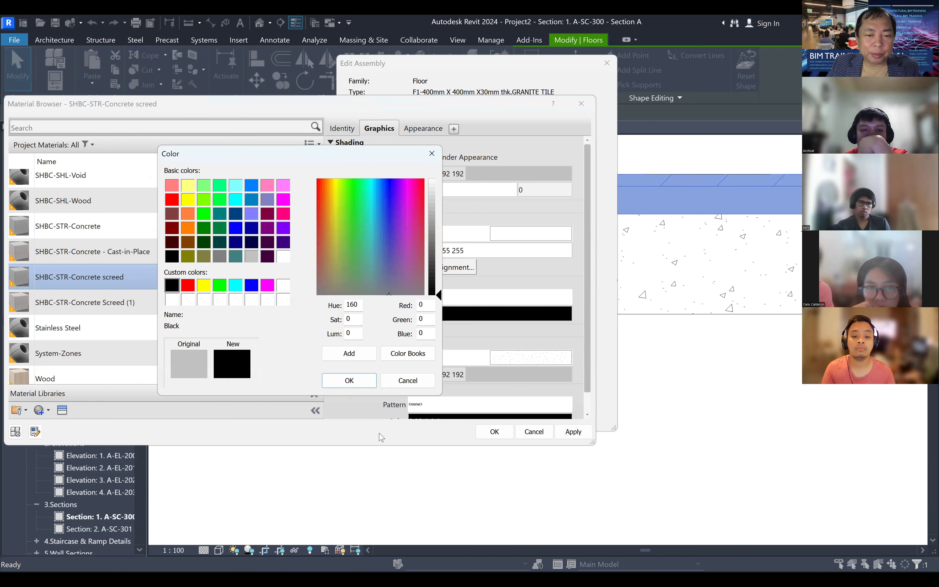
pyautogui.click(349, 380)
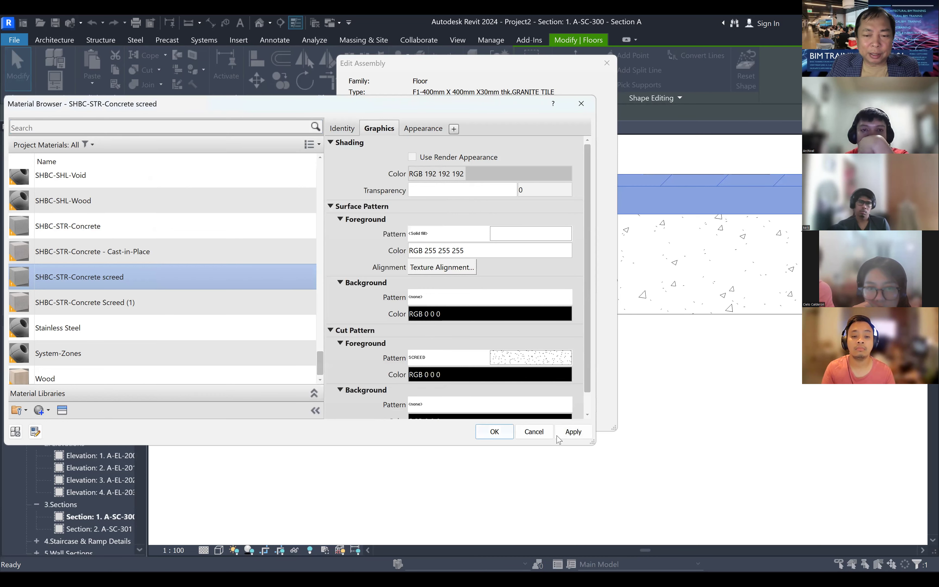
pyautogui.click(495, 432)
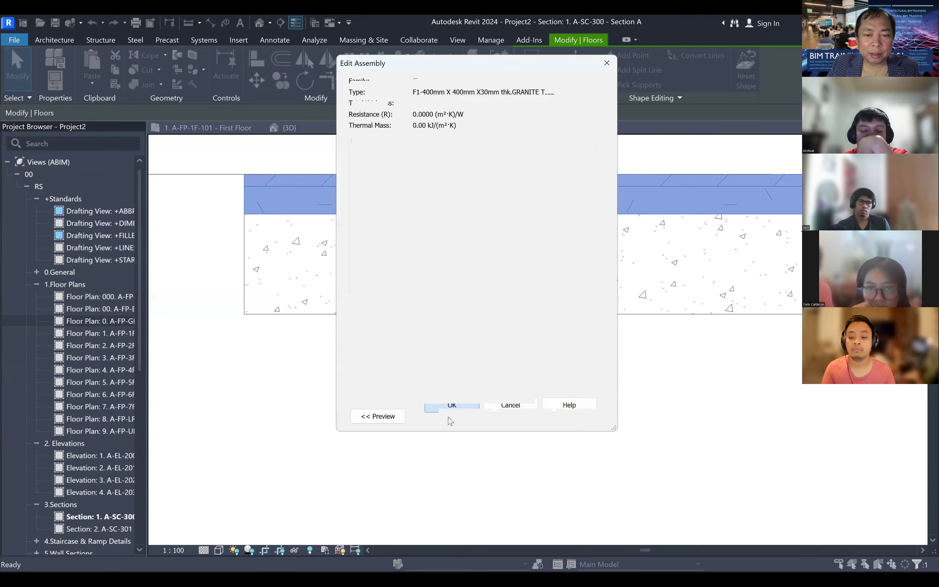
pyautogui.click(455, 415)
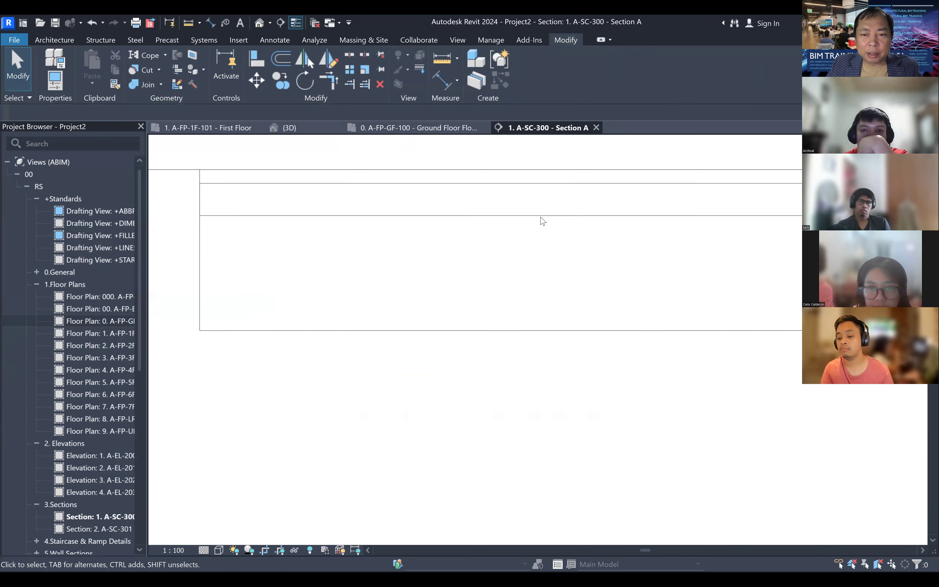
# - Turn off Thin Lines in Section A and inspect the line weights and cut patterns at the floor's end
pyautogui.scroll(1, 540, 217)
pyautogui.moveTo(632, 230); pyautogui.dragTo(618, 228, button='middle')
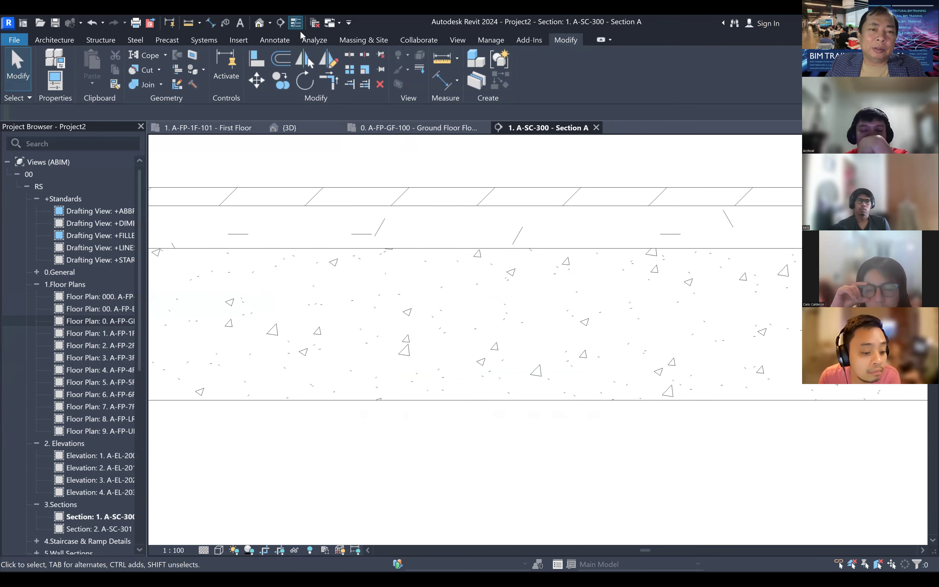
pyautogui.click(295, 22)
pyautogui.scroll(-1, 643, 304)
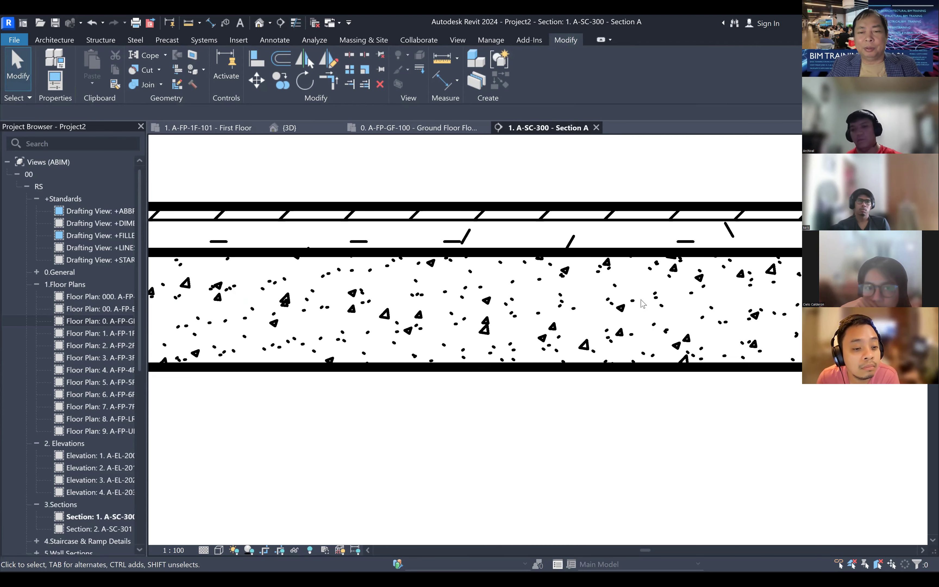
pyautogui.scroll(-2, 657, 361)
pyautogui.scroll(1, 735, 398)
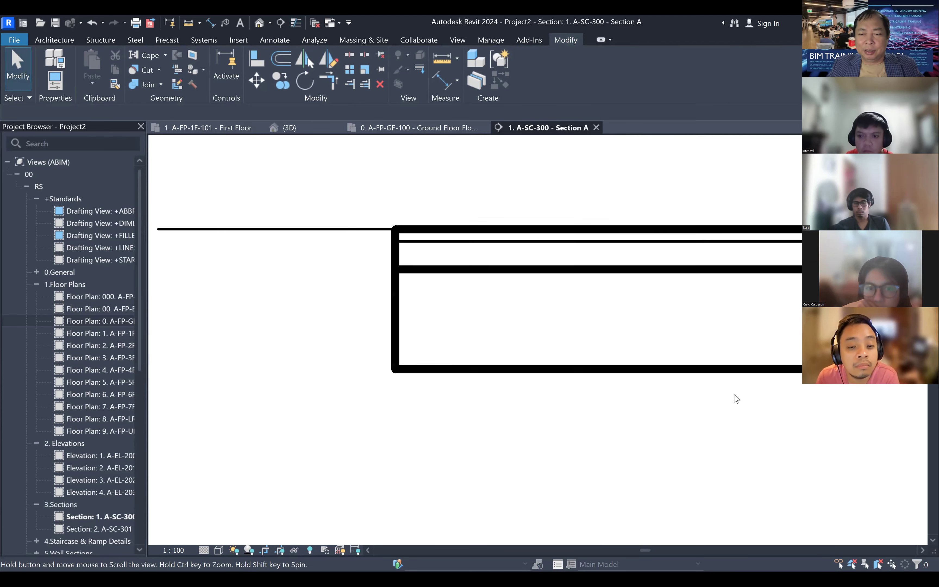
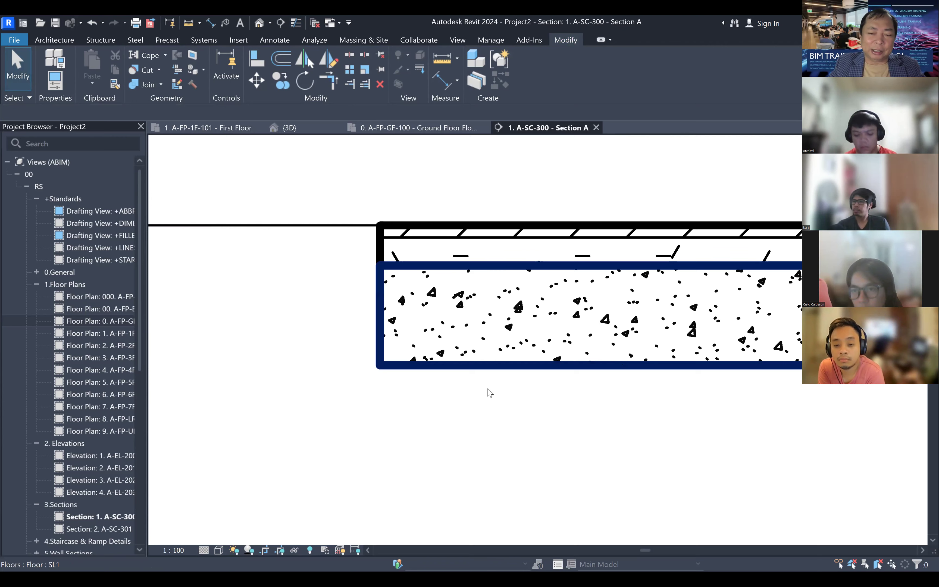
pyautogui.scroll(-4, 427, 365)
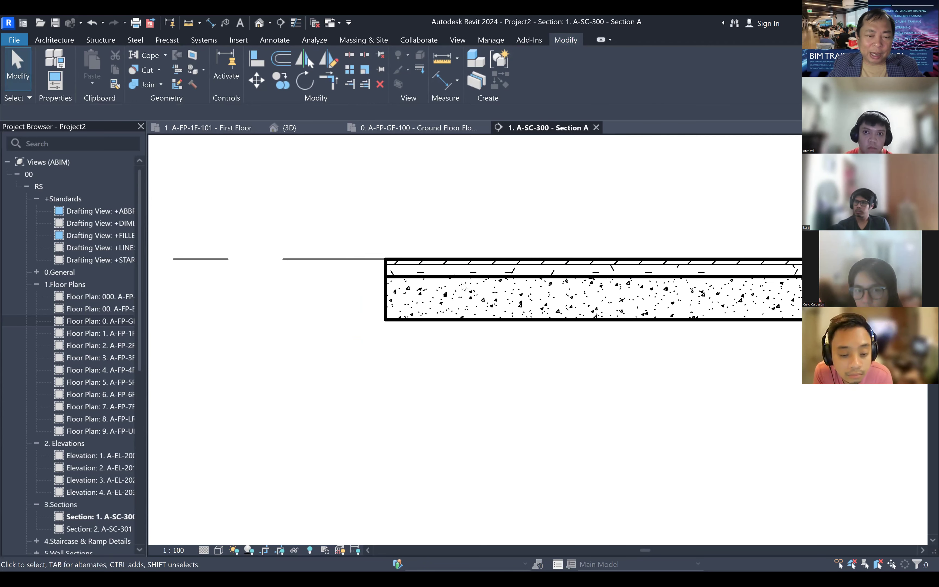
# - Set Section A's detail level to Coarse to compare the floor layers, and restore the previous detail level
pyautogui.click(203, 551)
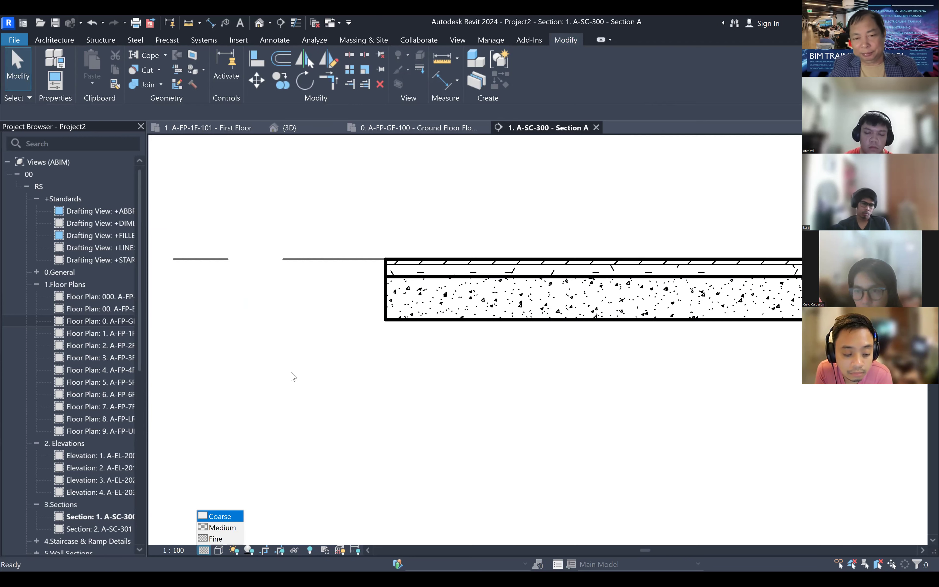
pyautogui.press('Return')
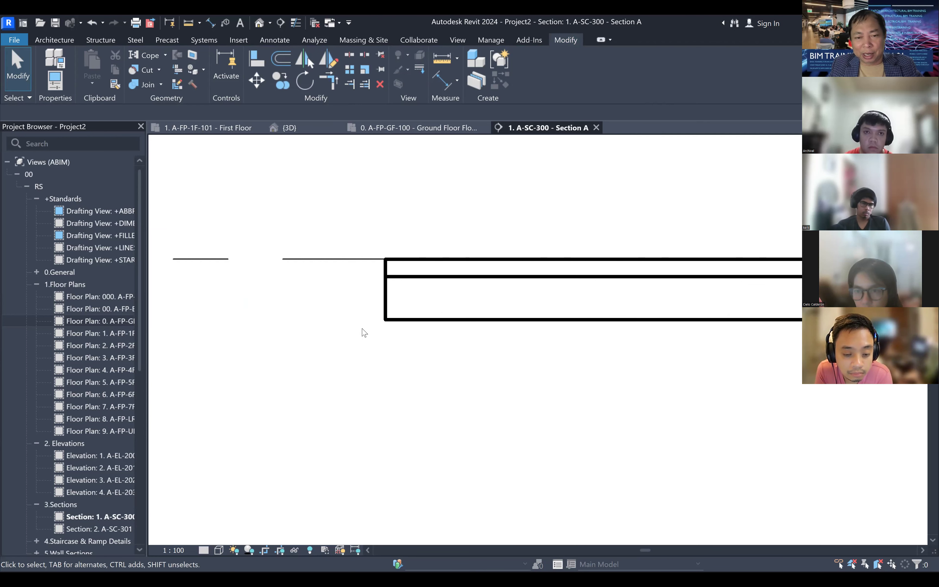
pyautogui.click(204, 550)
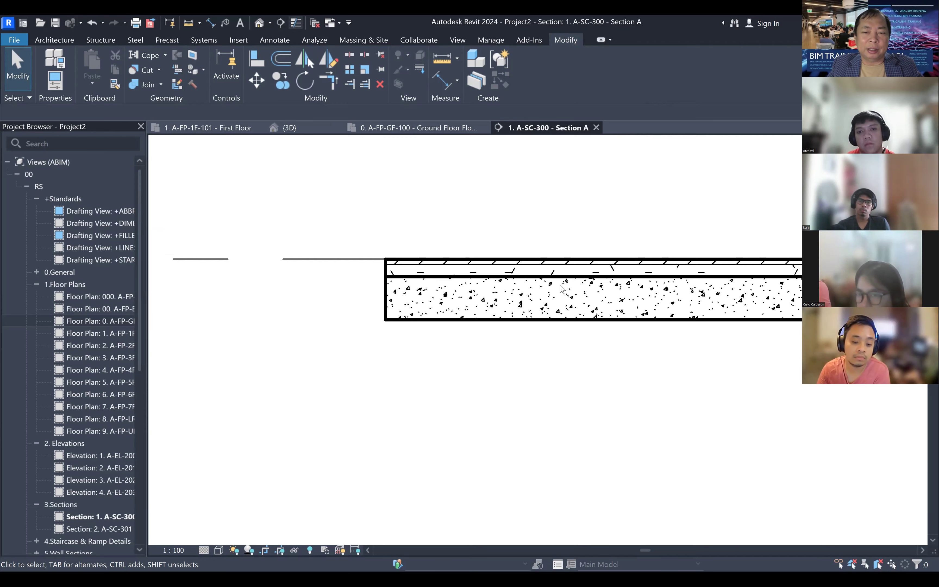
# - Turn on Thin Lines in Section A and inspect the cut patterns of the granite tile floor and slab
pyautogui.press('t')
pyautogui.press('l')
pyautogui.scroll(3, 562, 288)
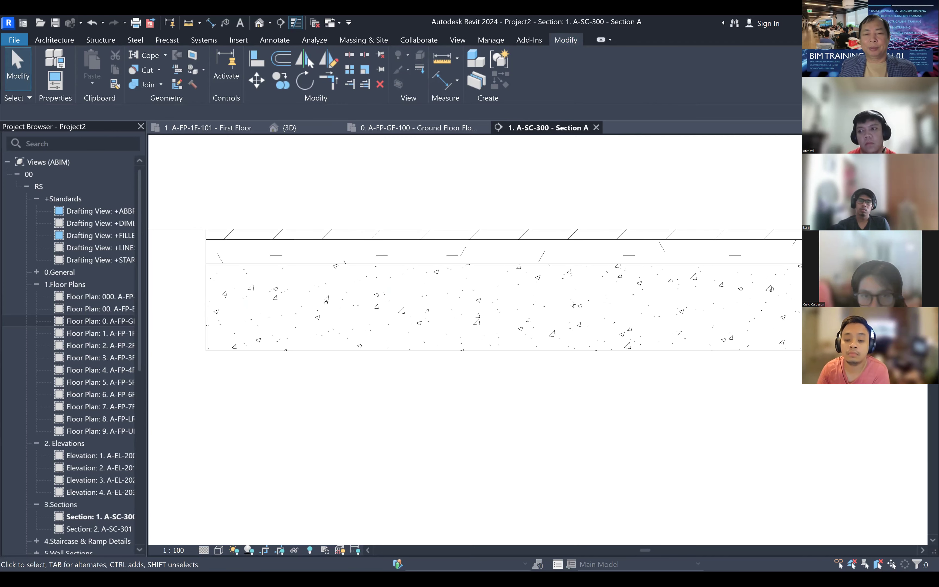
pyautogui.scroll(-3, 384, 268)
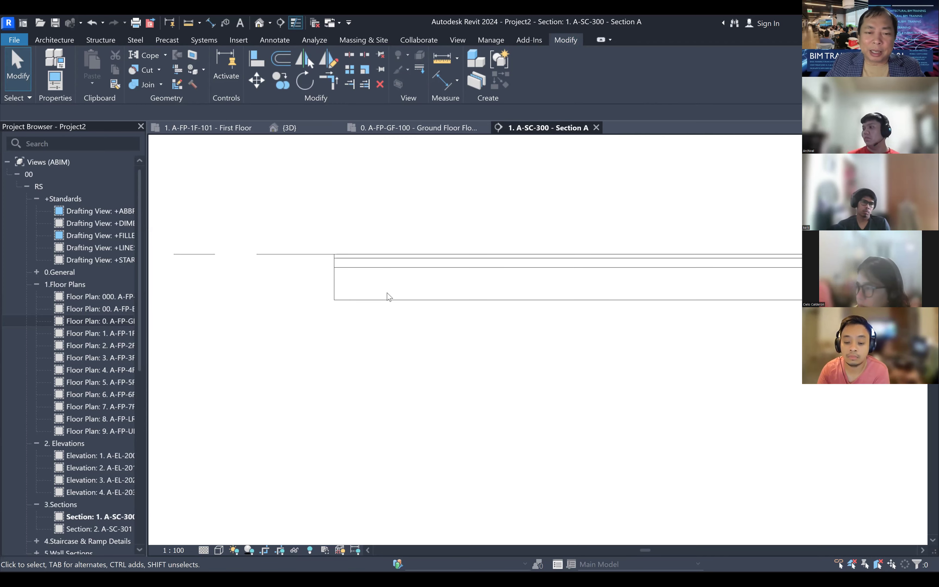
pyautogui.scroll(-5, 426, 302)
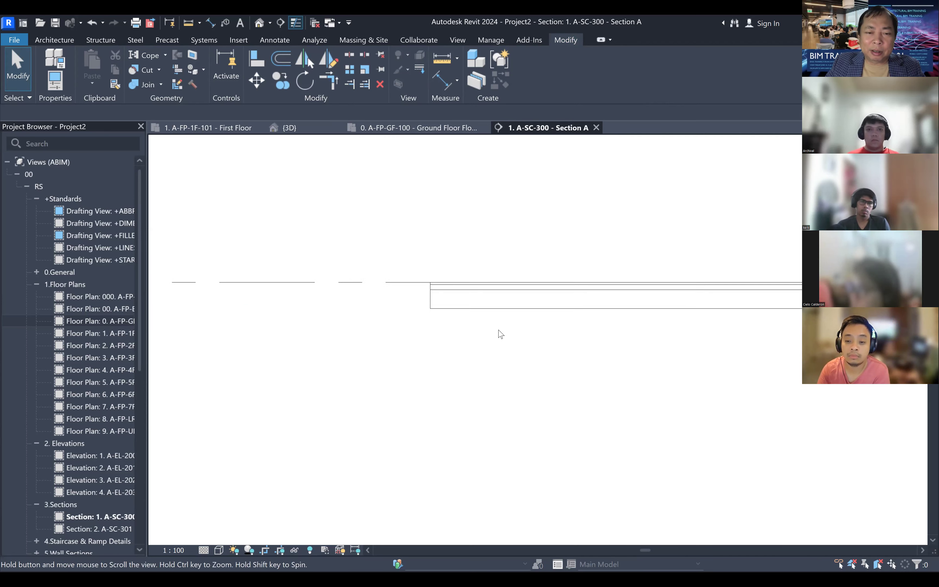
pyautogui.scroll(5, 517, 330)
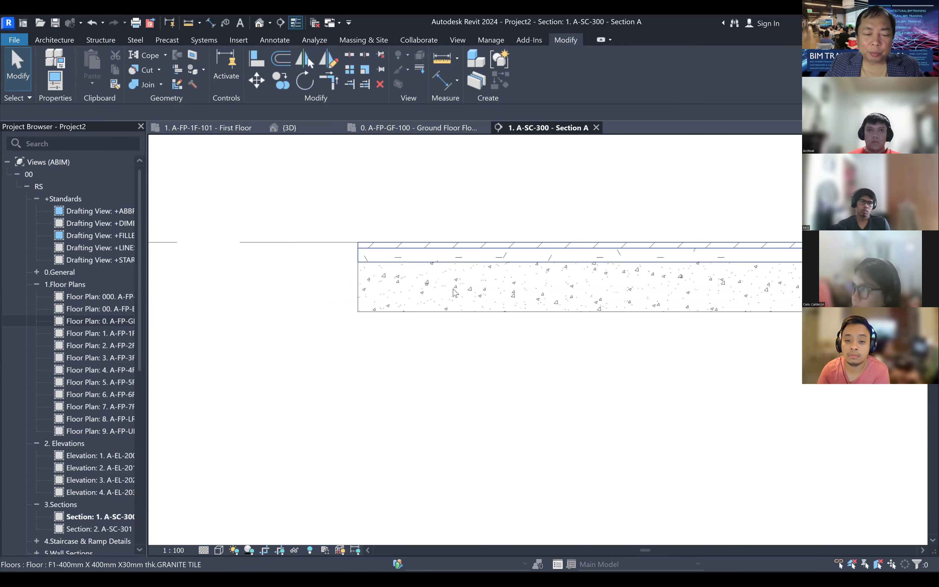
# - Place a spot elevation with leader and shoulder on the granite tile floor's top surface, near the floor's end in Section A
pyautogui.press('e')
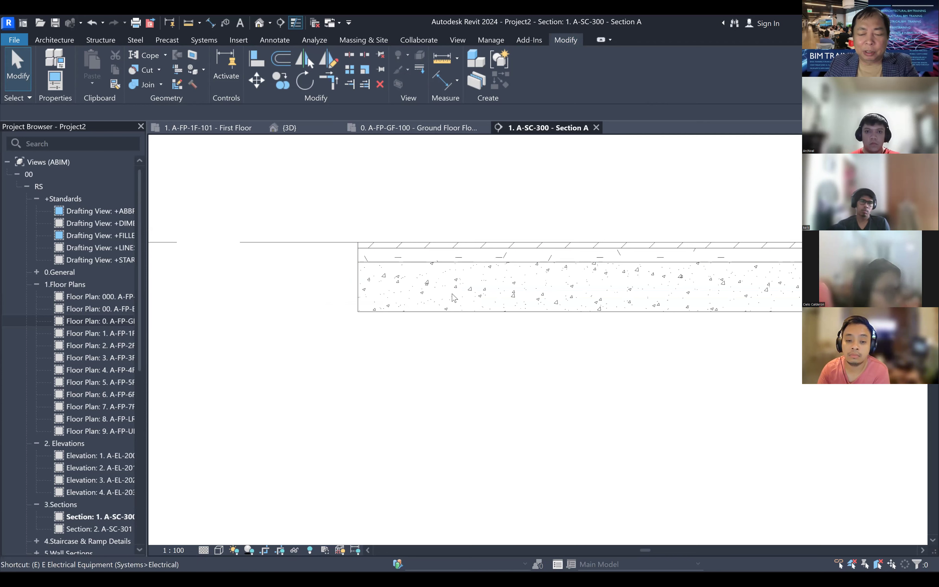
pyautogui.press('l')
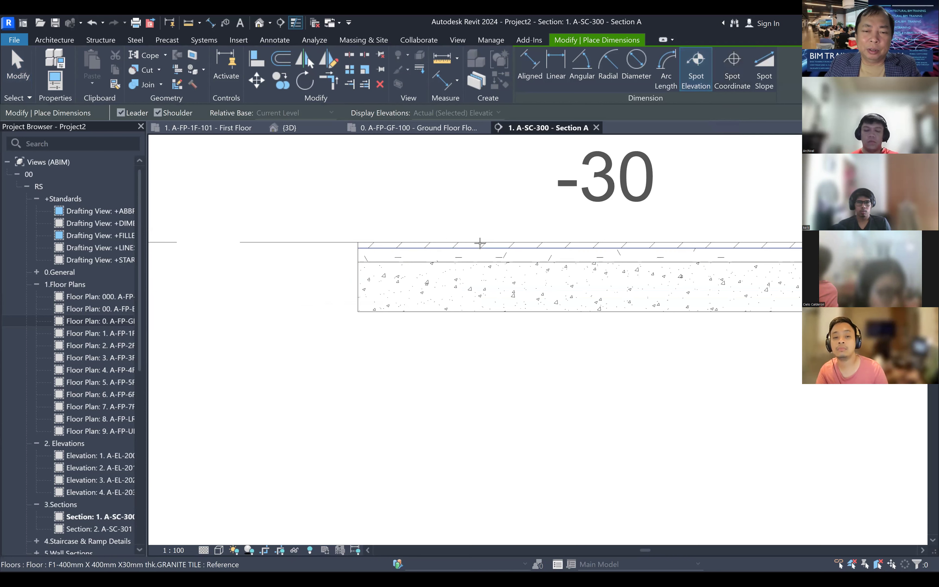
pyautogui.scroll(-5, 480, 238)
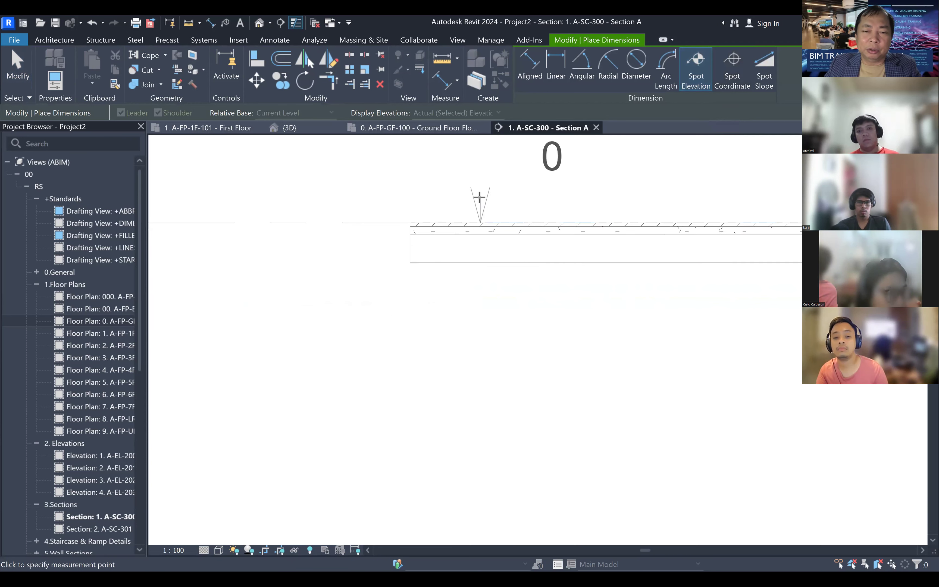
pyautogui.click(473, 276)
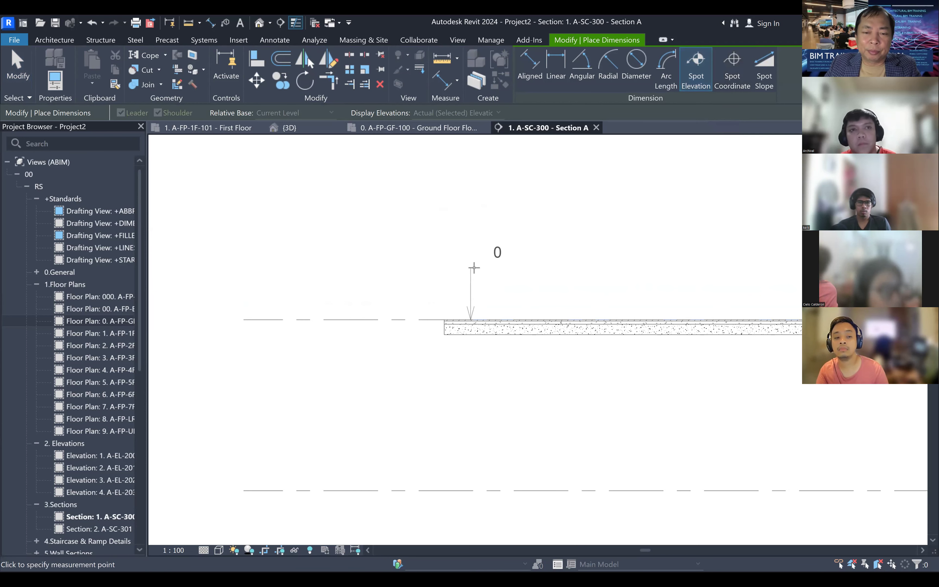
pyautogui.click(427, 265)
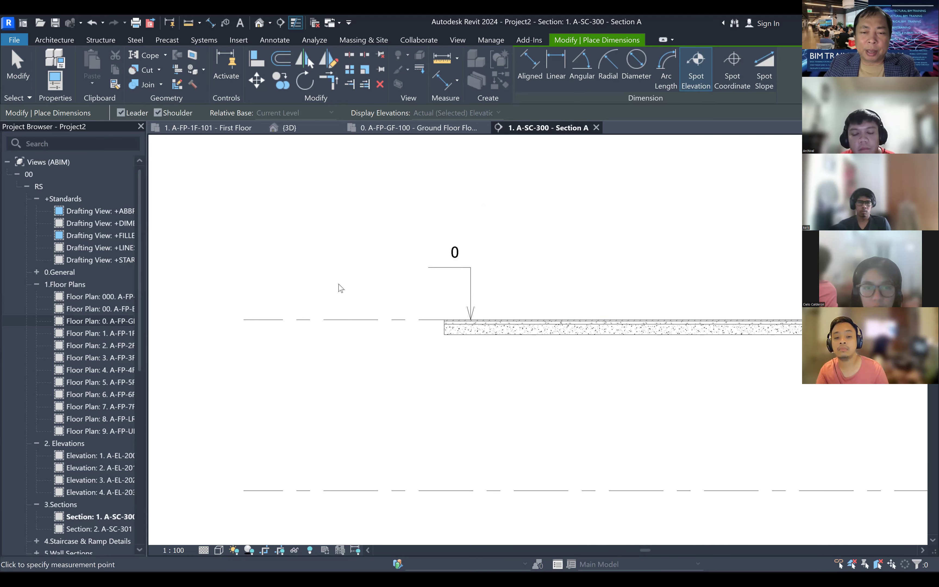
pyautogui.press('Escape')
pyautogui.press('Escape')
# - Compare the floor's spot elevation with the Ground Floor level marker in Section A
pyautogui.scroll(-4, 341, 288)
pyautogui.scroll(1, 370, 347)
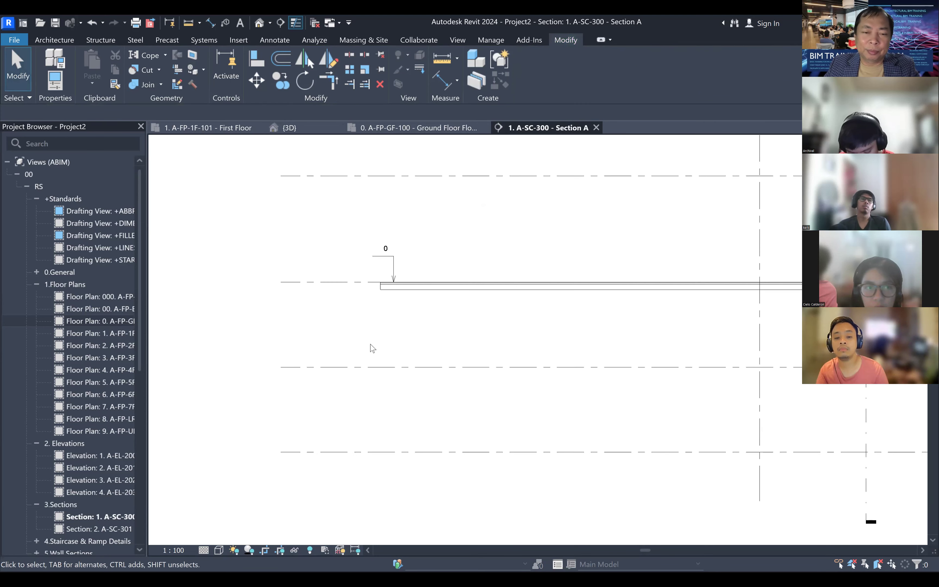
pyautogui.scroll(-3, 551, 335)
pyautogui.scroll(5, 708, 345)
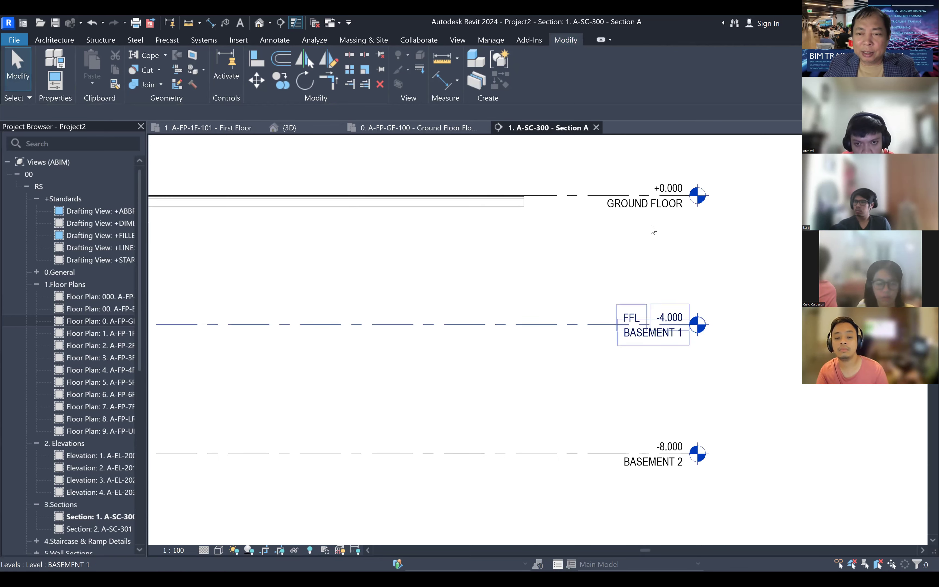
pyautogui.scroll(-4, 629, 334)
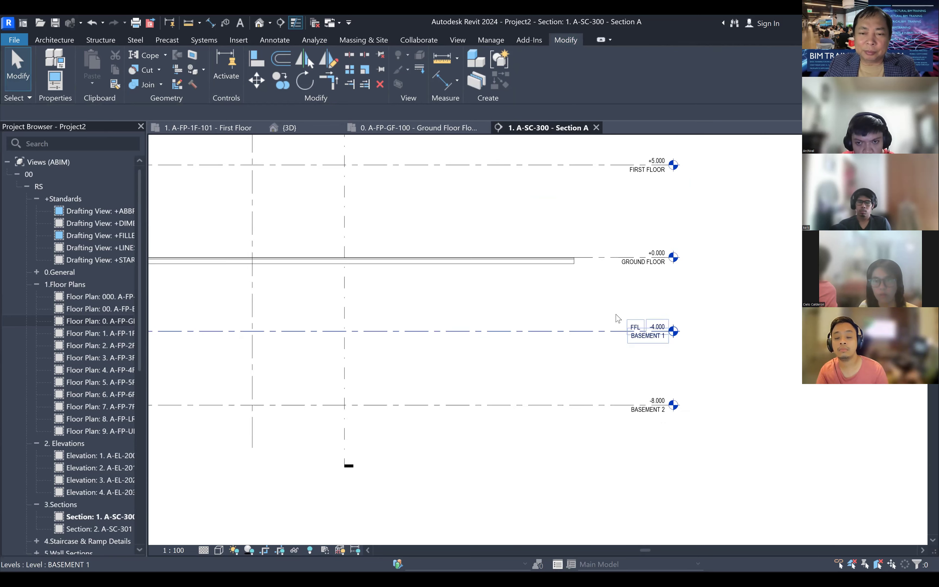
pyautogui.moveTo(678, 329); pyautogui.dragTo(767, 332, button='middle')
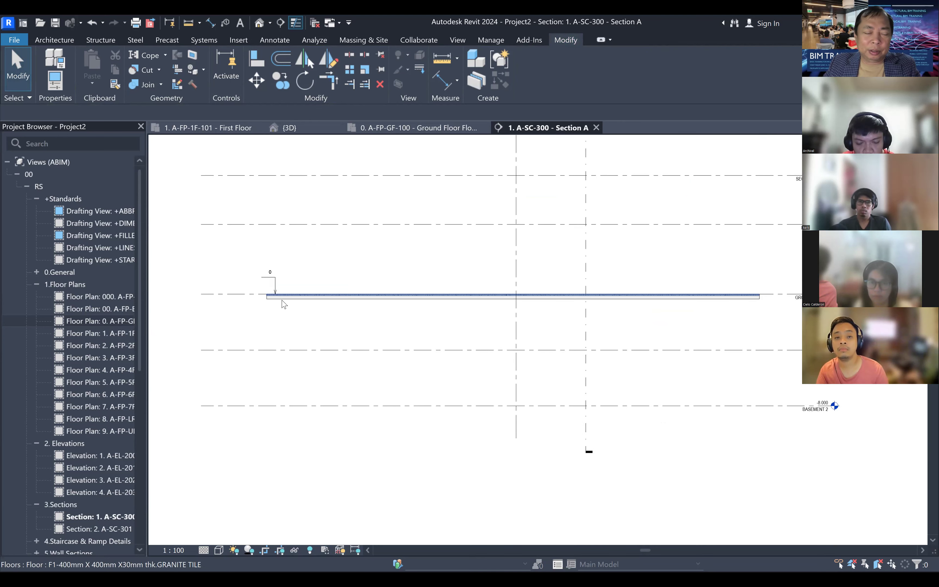
pyautogui.scroll(4, 282, 307)
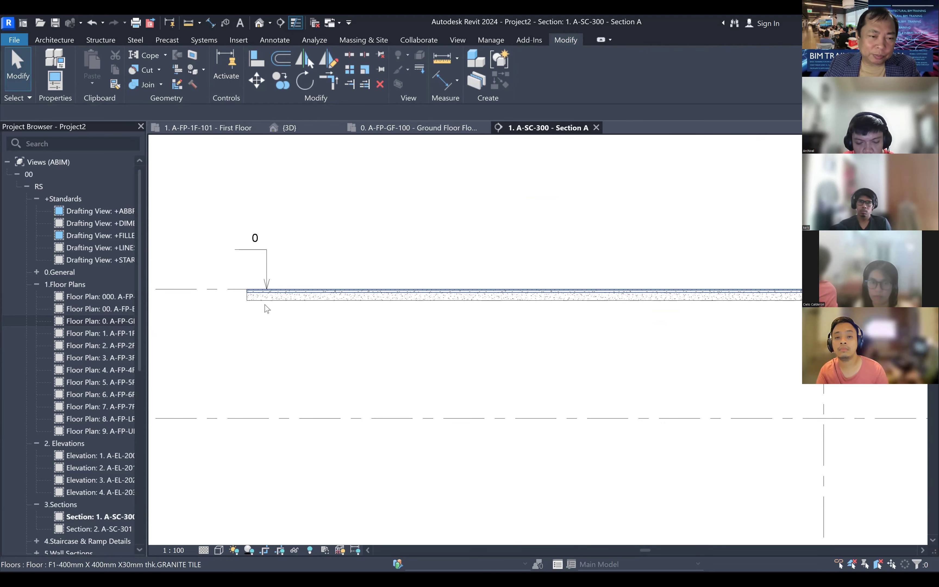
# - Open the default 3D view and review the floor creation commands, including Floor by Face
pyautogui.click(258, 23)
pyautogui.scroll(-3, 507, 392)
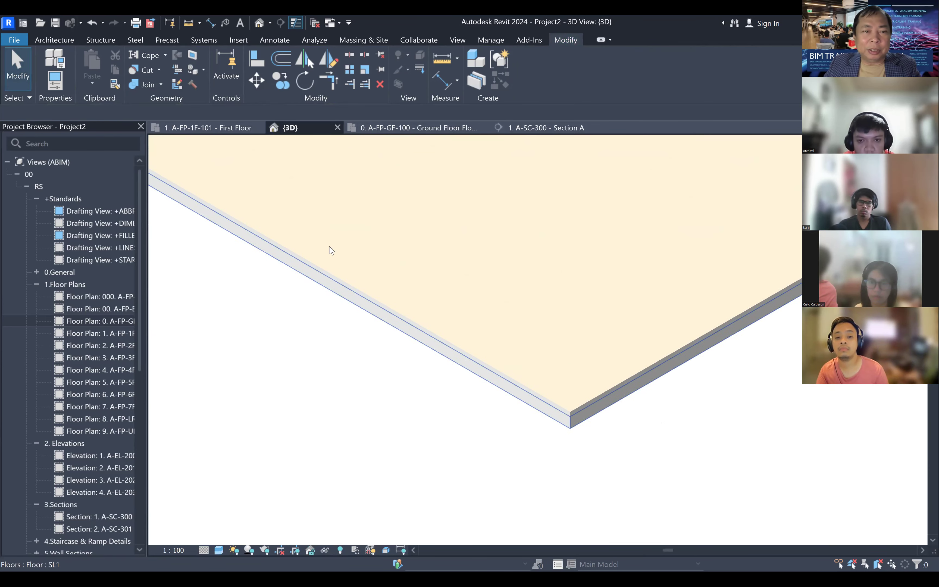
pyautogui.click(61, 38)
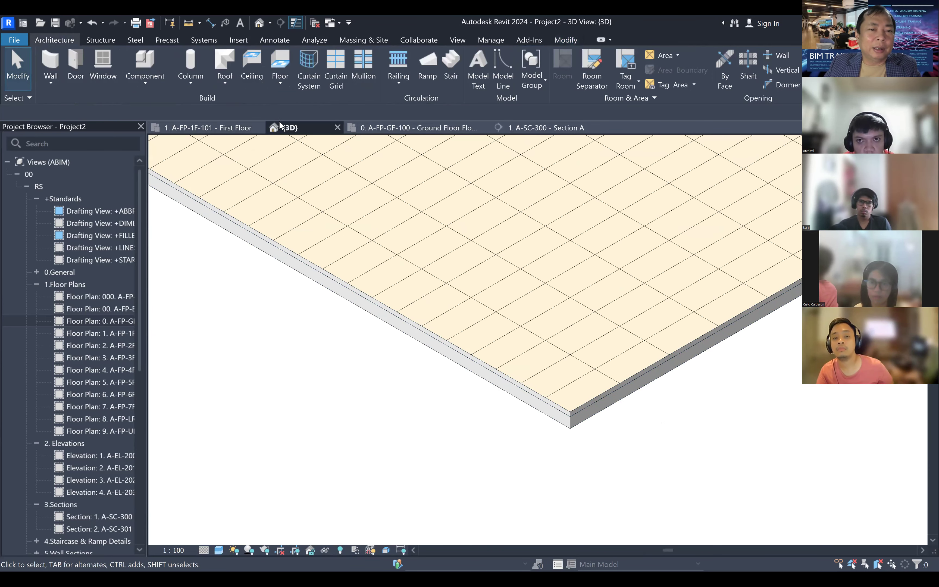
pyautogui.click(280, 85)
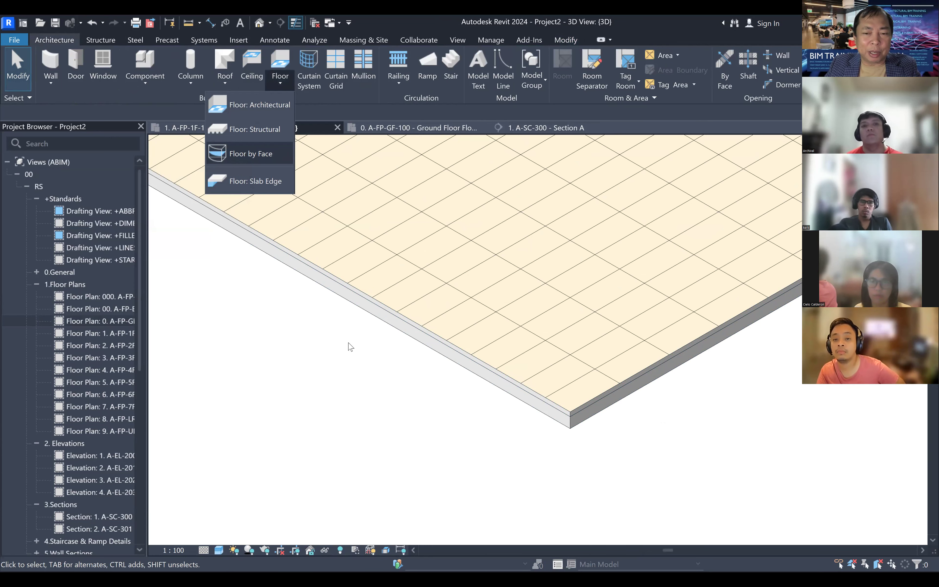
pyautogui.scroll(-5, 614, 325)
pyautogui.scroll(-3, 614, 325)
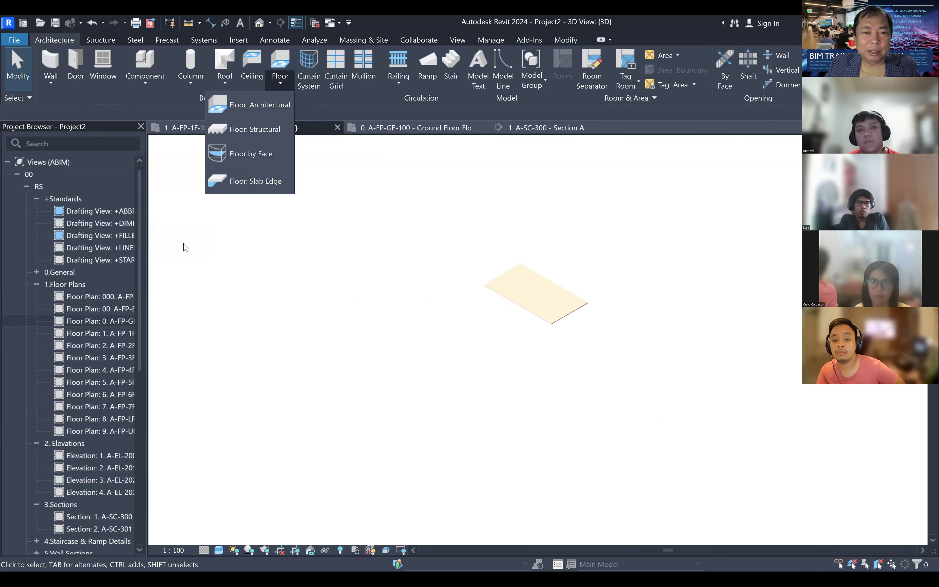
# - Open the ground floor plan and delete the granite tile floor and structural slab
pyautogui.click(119, 323)
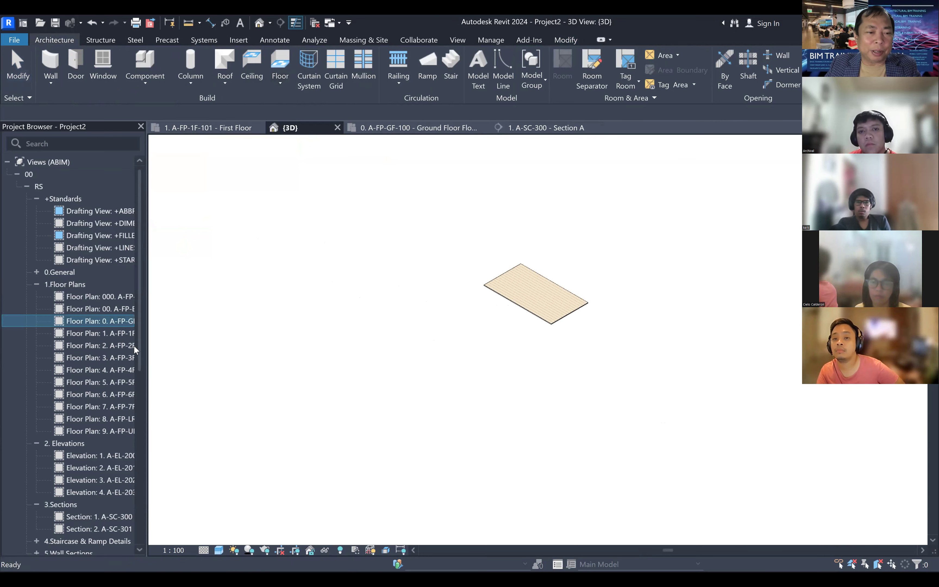
pyautogui.doubleClick(122, 333)
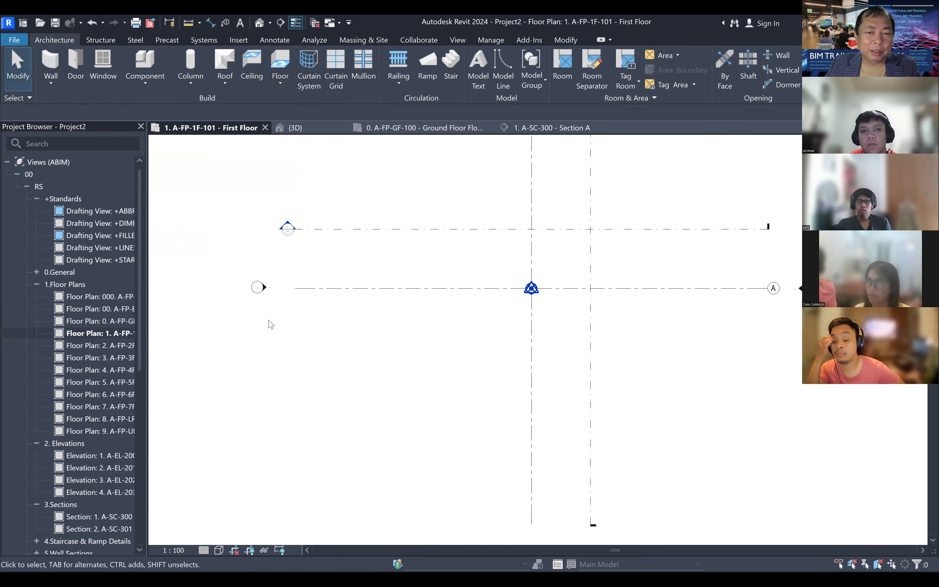
pyautogui.scroll(-3, 270, 324)
pyautogui.doubleClick(124, 323)
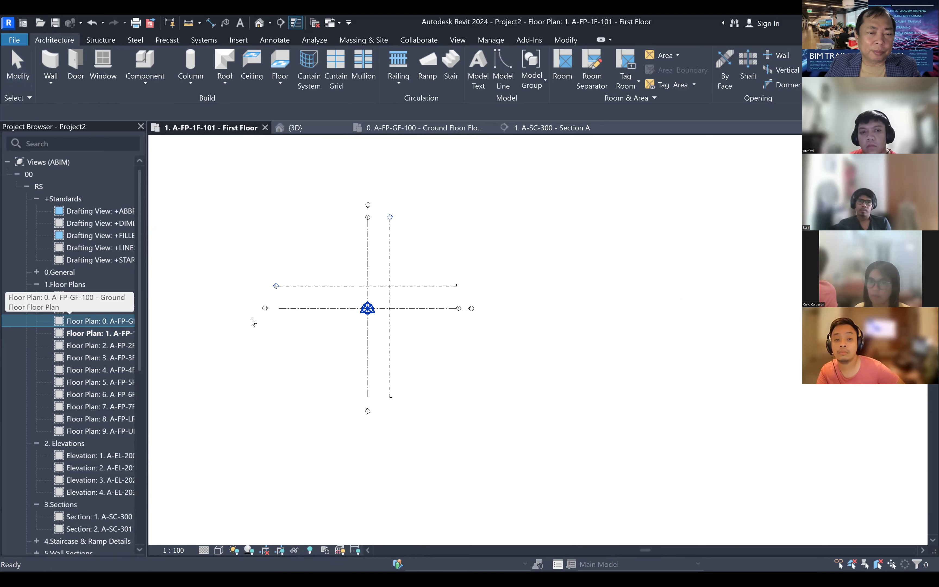
pyautogui.scroll(-3, 380, 316)
pyautogui.scroll(2, 369, 267)
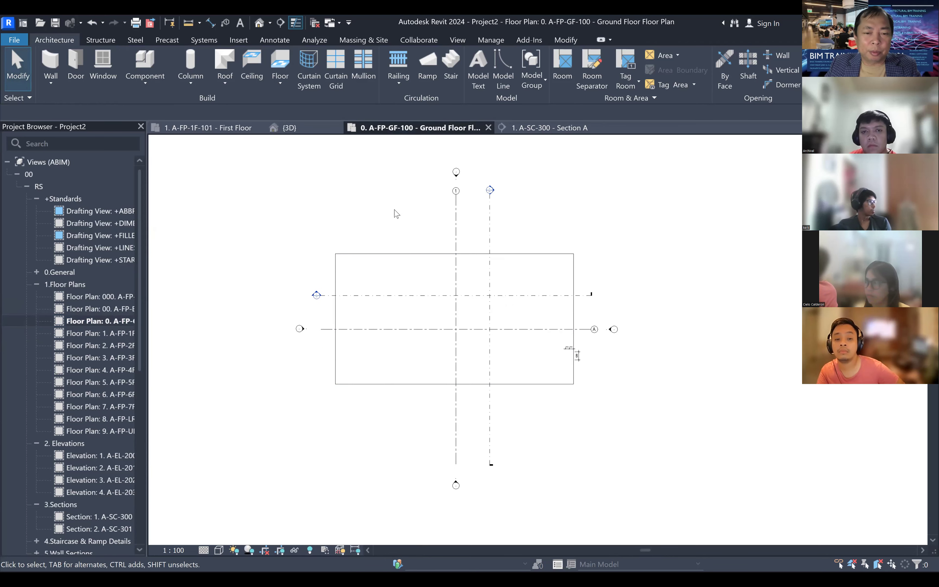
pyautogui.click(357, 265)
pyautogui.press('Delete')
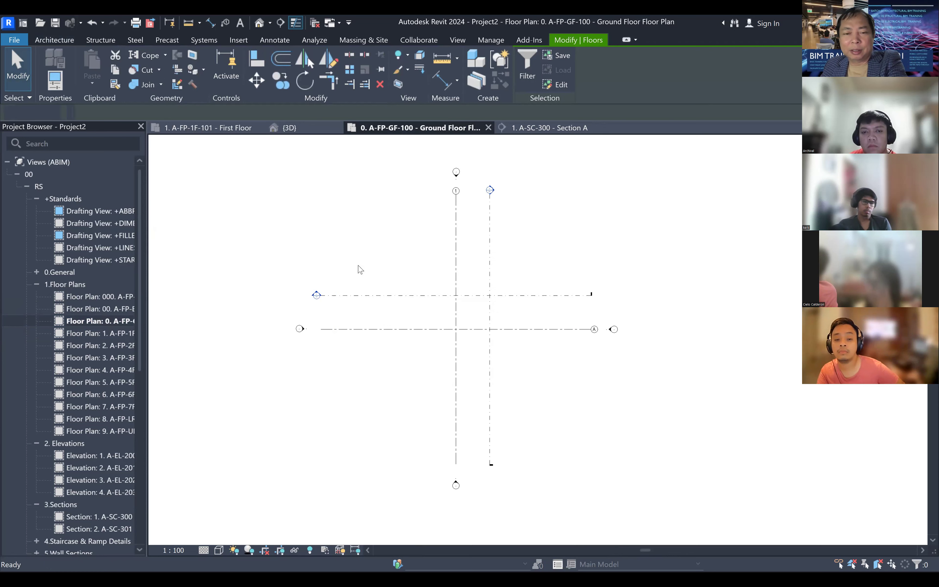
# - Start an in-place mass named Mass 1 and sketch a rectangle about 30000 by 28000 mm around the grid intersection
pyautogui.moveTo(373, 279); pyautogui.dragTo(421, 323, button='middle')
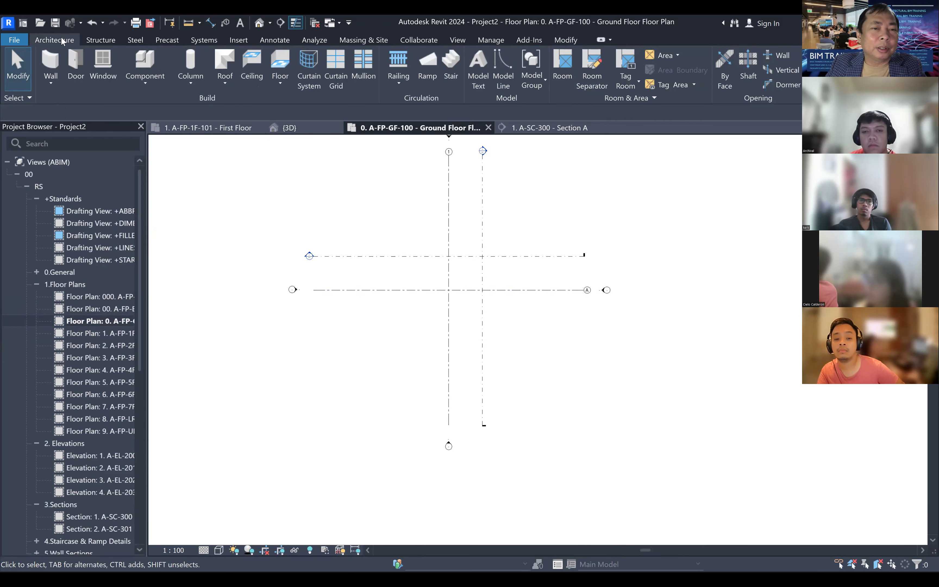
pyautogui.click(362, 40)
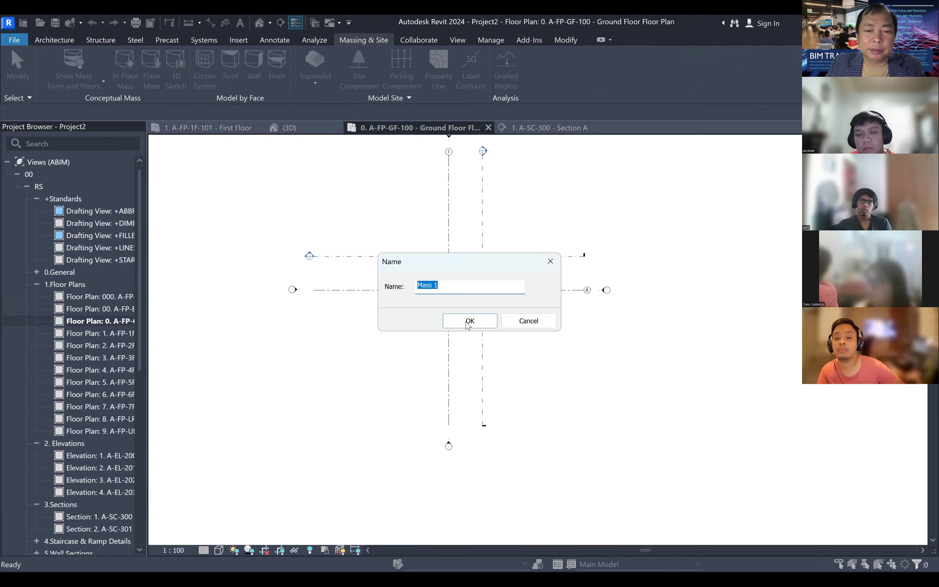
pyautogui.click(470, 320)
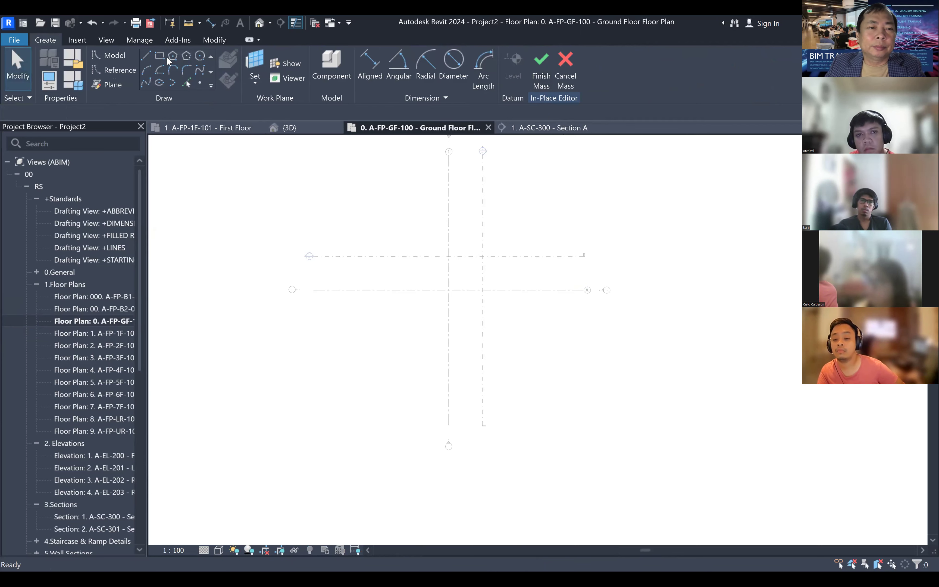
pyautogui.click(355, 203)
pyautogui.click(559, 392)
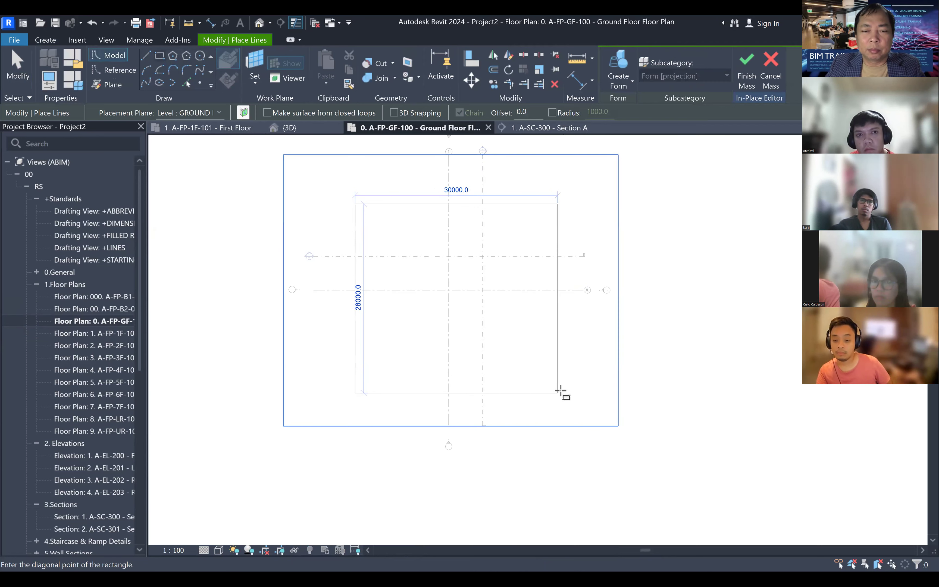
# - Create a solid form from the rectangle and stretch its top face upward into a tall tower in the 3D view
pyautogui.click(632, 82)
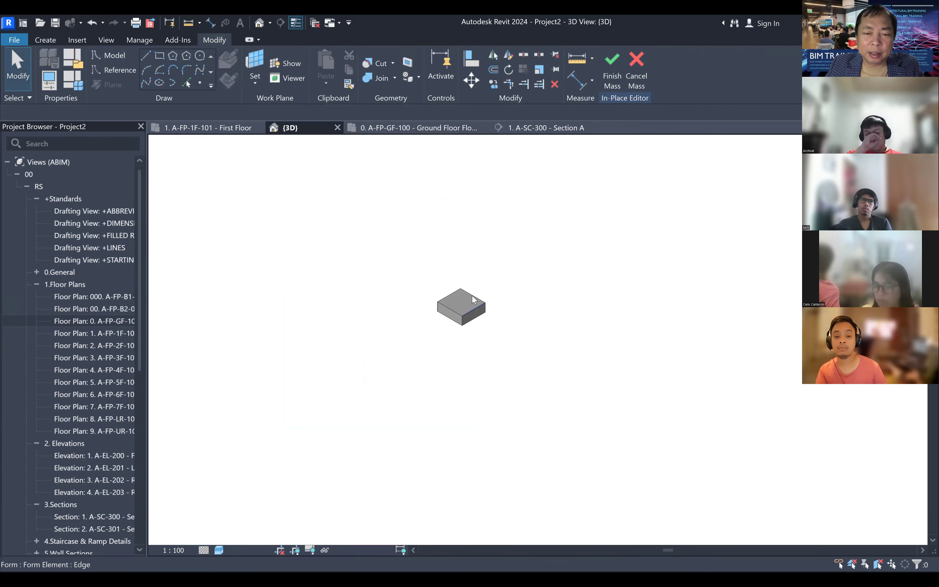
pyautogui.click(474, 299)
pyautogui.moveTo(462, 289); pyautogui.dragTo(478, 165)
pyautogui.click(572, 264)
pyautogui.scroll(2, 480, 264)
pyautogui.moveTo(592, 268); pyautogui.dragTo(595, 310, button='middle')
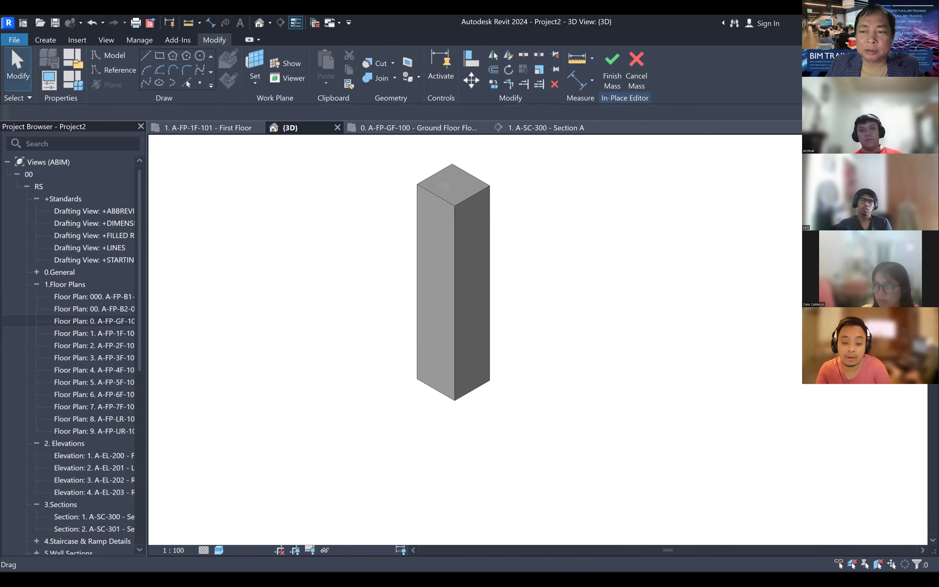
# - Finish the in-place mass and select the completed tower in the 3D view
pyautogui.click(882, 176)
pyautogui.scroll(-2, 631, 268)
pyautogui.moveTo(667, 260); pyautogui.dragTo(645, 226, button='middle')
pyautogui.scroll(-1, 621, 178)
pyautogui.click(612, 70)
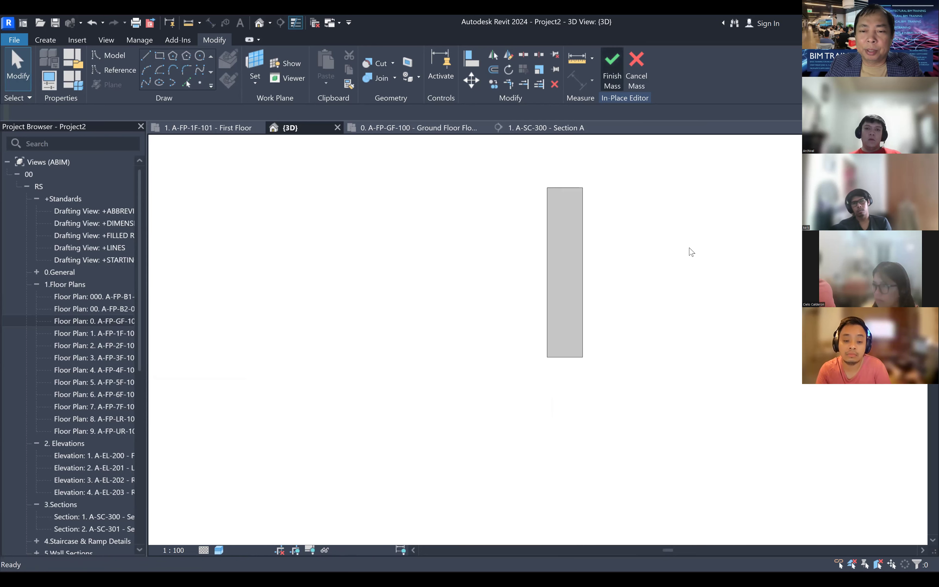
pyautogui.moveTo(883, 176); pyautogui.dragTo(788, 241)
pyautogui.moveTo(642, 296); pyautogui.dragTo(587, 304, button='middle')
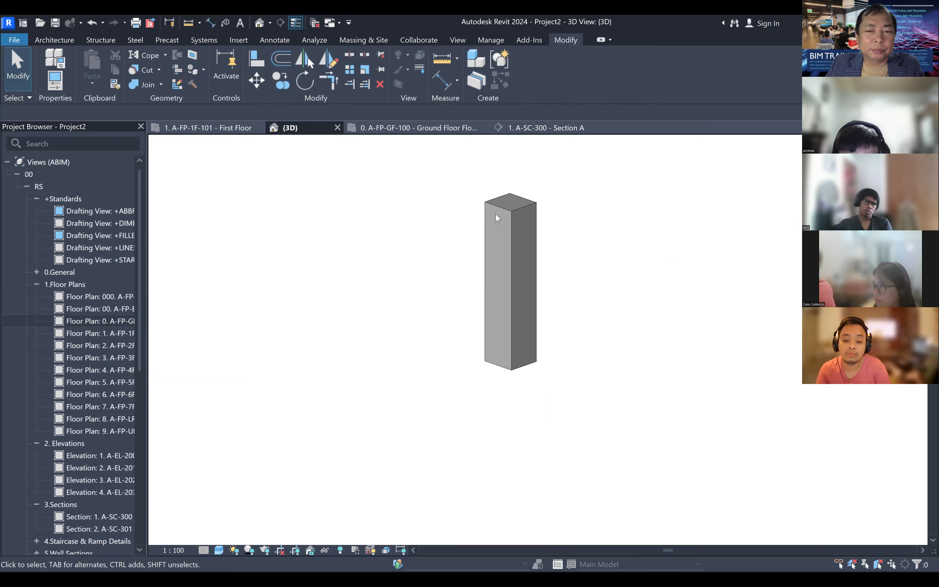
pyautogui.click(509, 220)
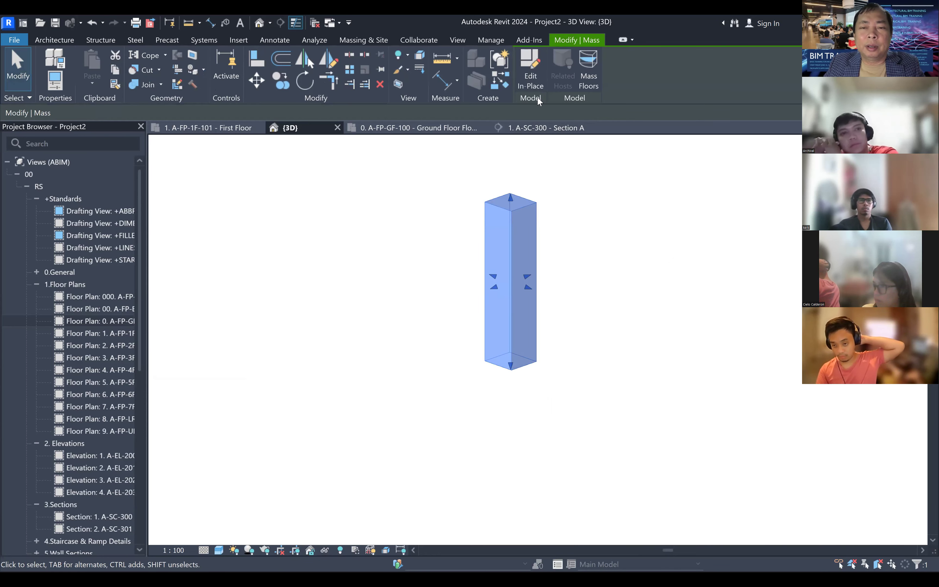
# - Generate mass floors on the selected tower at every level from GROUND FLOOR to UPPER ROOF, leaving out both basements
pyautogui.scroll(1, 578, 165)
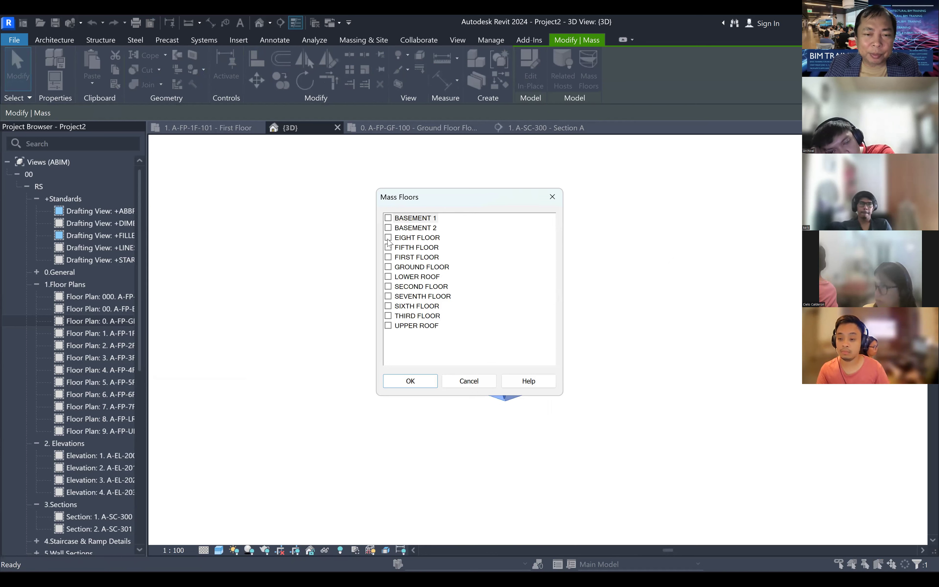
pyautogui.click(388, 326)
pyautogui.click(388, 316)
pyautogui.click(388, 307)
pyautogui.click(388, 296)
pyautogui.click(388, 287)
pyautogui.click(387, 276)
pyautogui.click(388, 266)
pyautogui.click(388, 257)
pyautogui.click(387, 248)
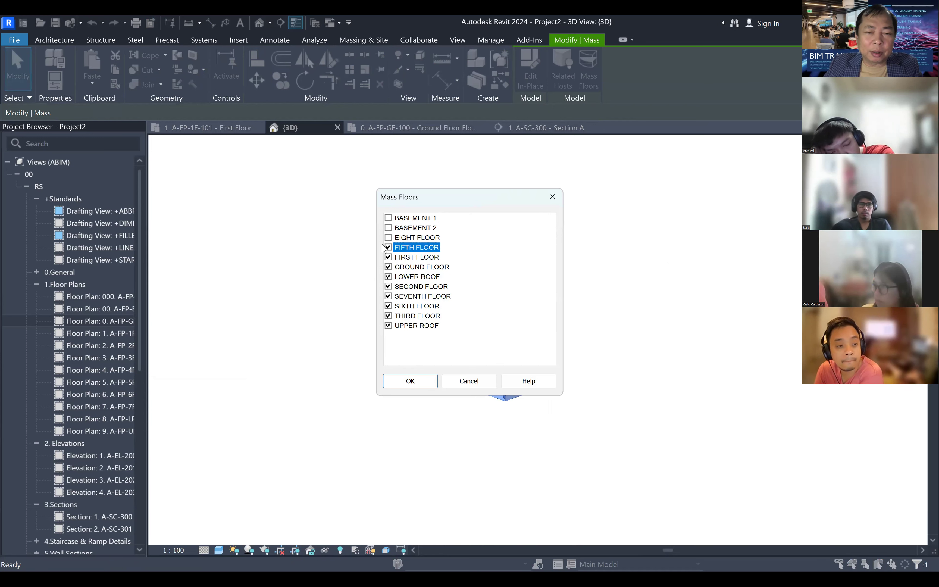
pyautogui.click(388, 238)
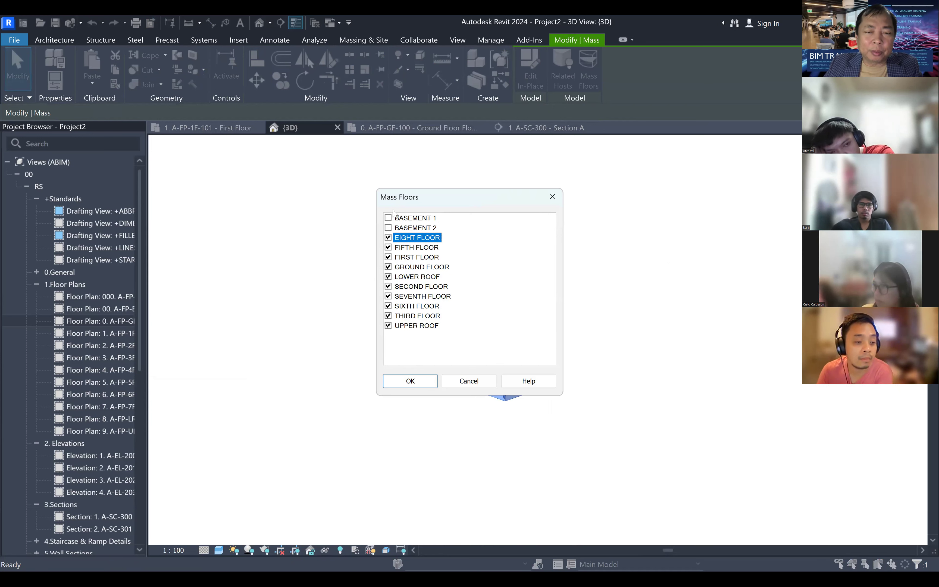
pyautogui.click(418, 383)
pyautogui.scroll(5, 486, 414)
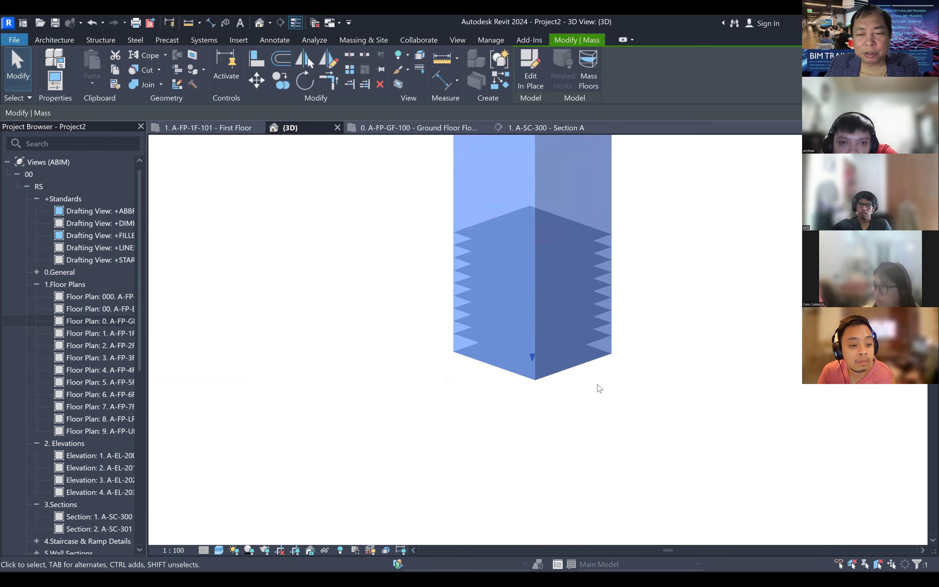
pyautogui.click(777, 392)
pyautogui.moveTo(777, 392); pyautogui.dragTo(729, 469, button='middle')
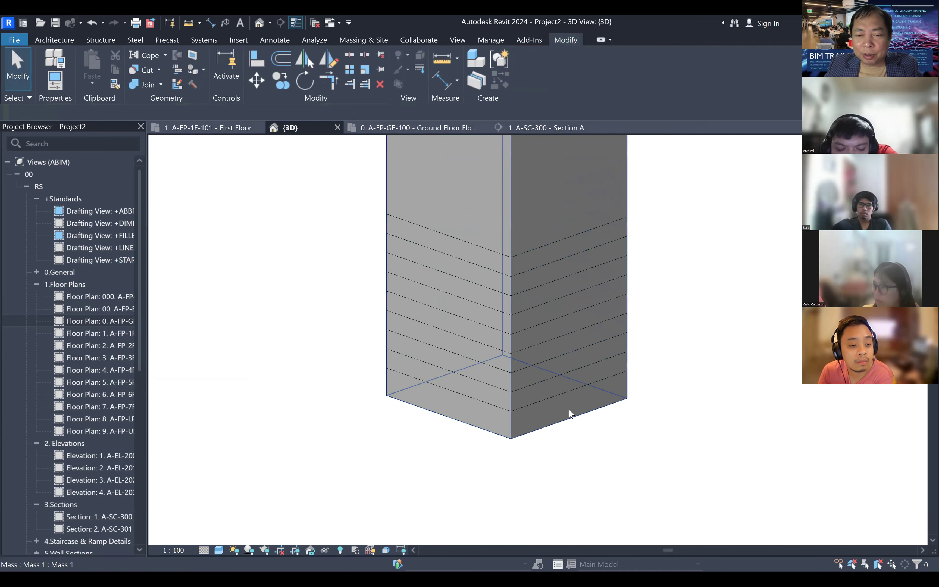
pyautogui.scroll(-4, 570, 407)
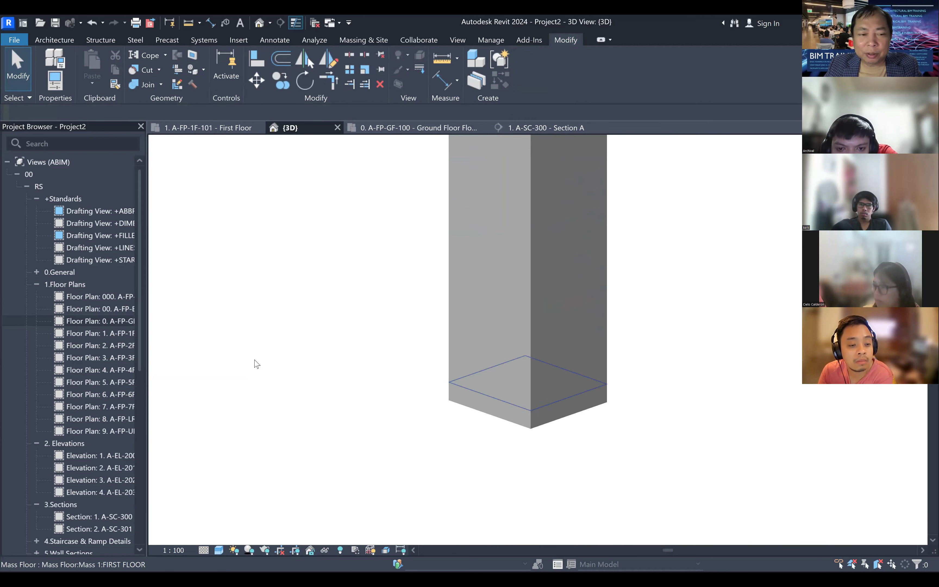
# - In the Front Elevation, use Floor by Face to create floors on the UPPER ROOF and LOWER ROOF mass floors
pyautogui.doubleClick(108, 456)
pyautogui.scroll(5, 578, 390)
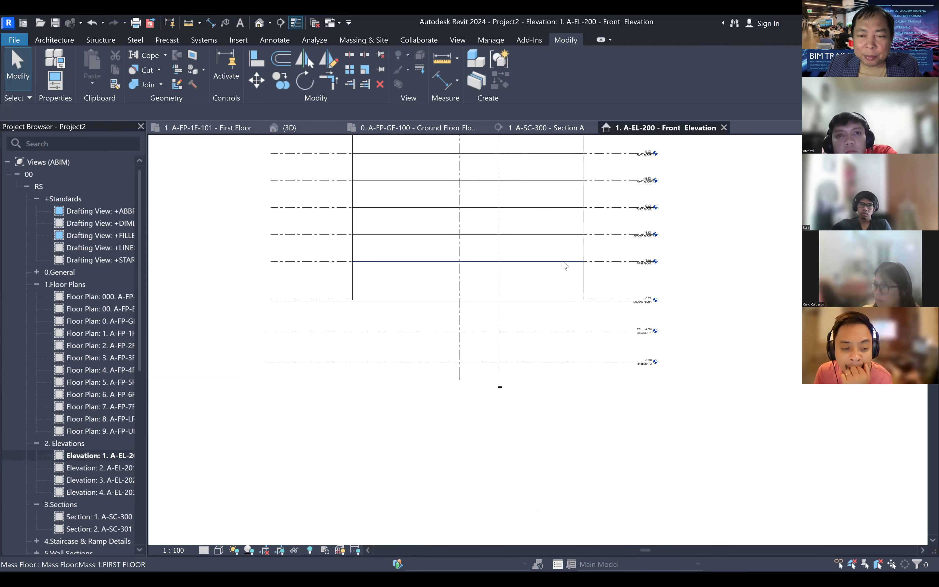
pyautogui.moveTo(568, 236); pyautogui.dragTo(570, 305, button='middle')
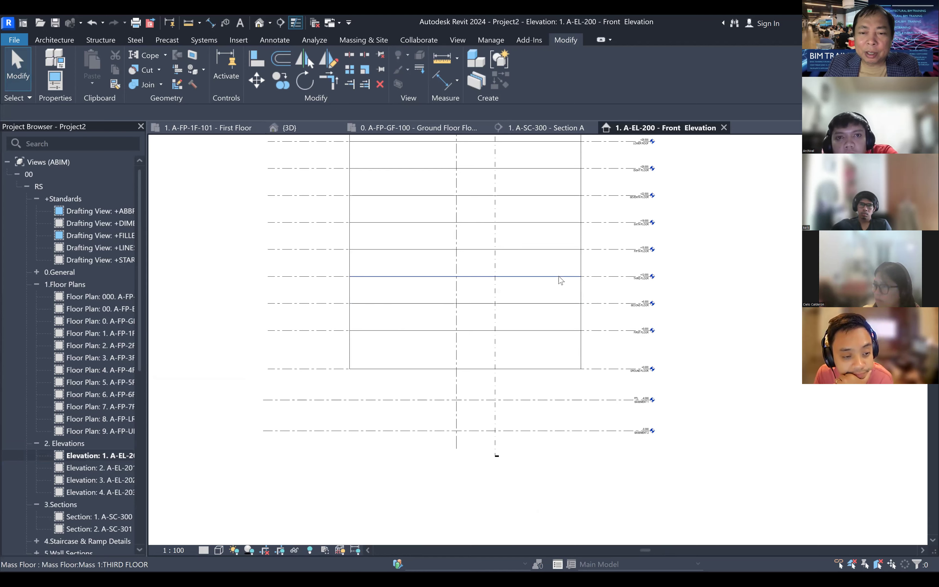
pyautogui.scroll(-4, 582, 277)
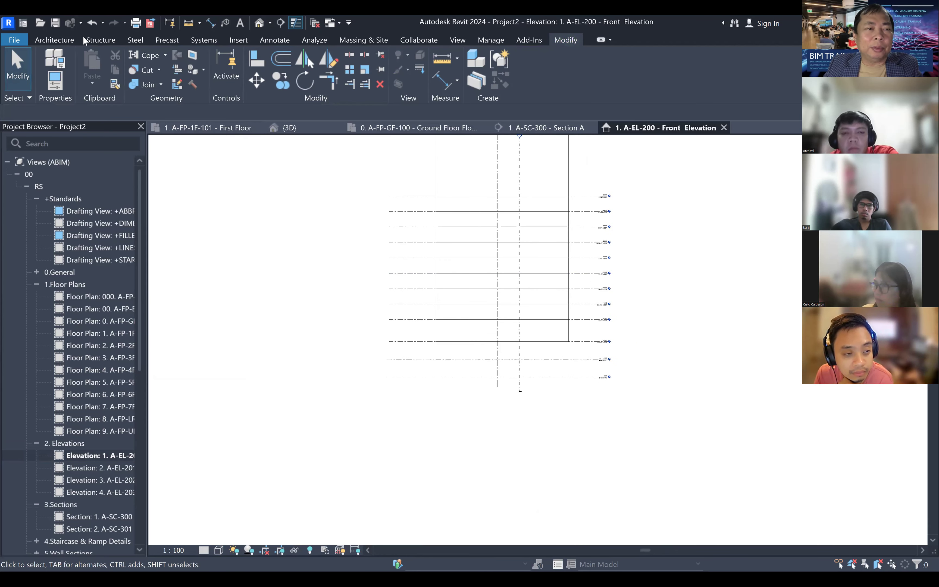
pyautogui.click(56, 39)
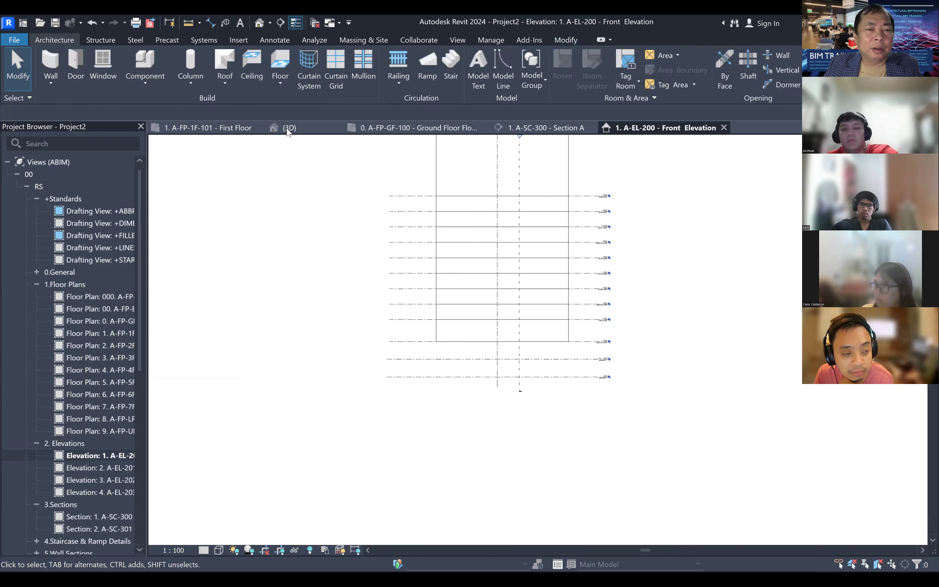
pyautogui.click(280, 83)
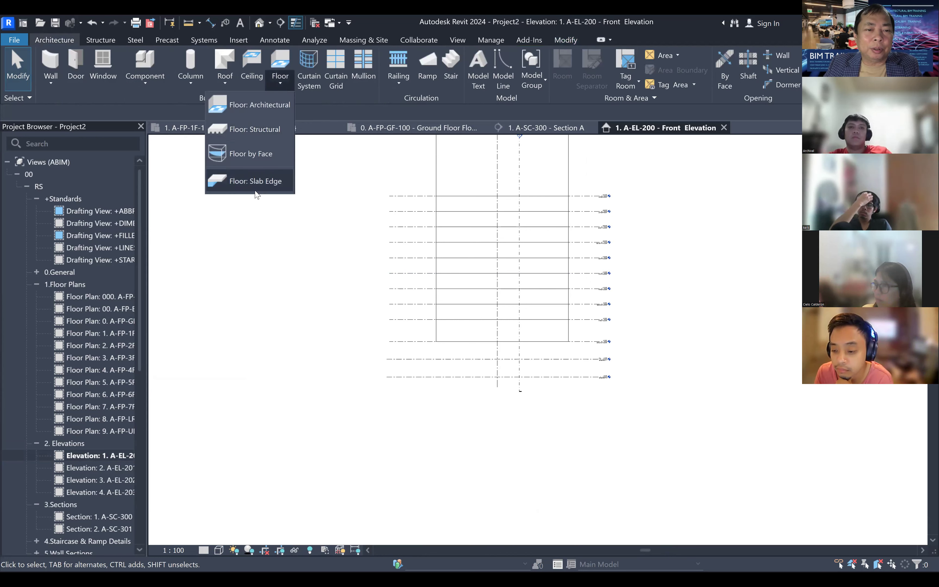
pyautogui.click(253, 154)
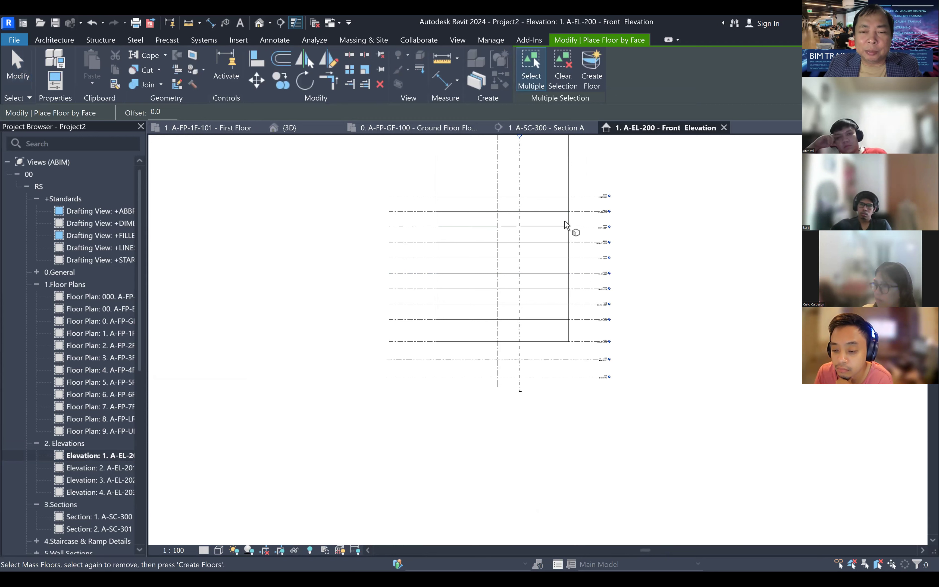
pyautogui.scroll(2, 567, 229)
pyautogui.scroll(5, 586, 176)
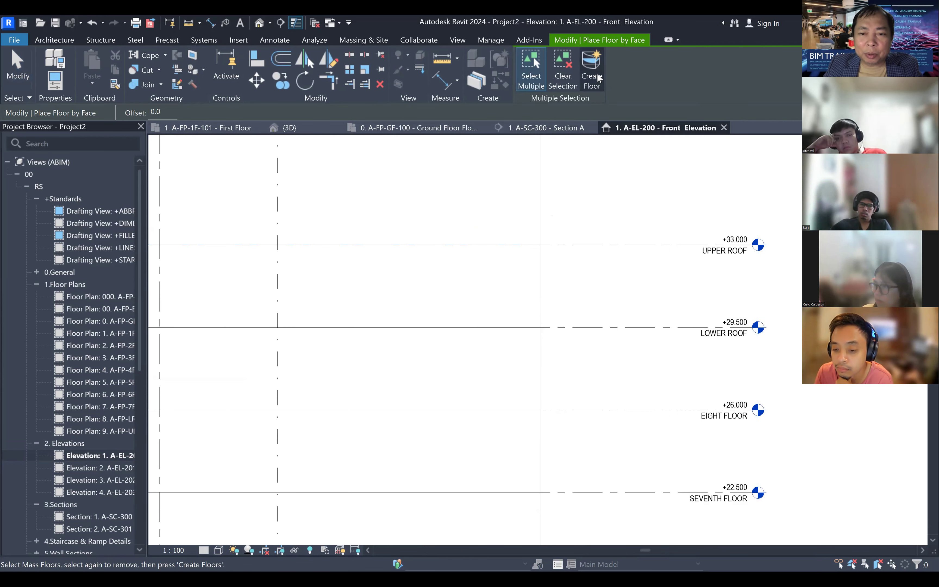
pyautogui.scroll(2, 529, 264)
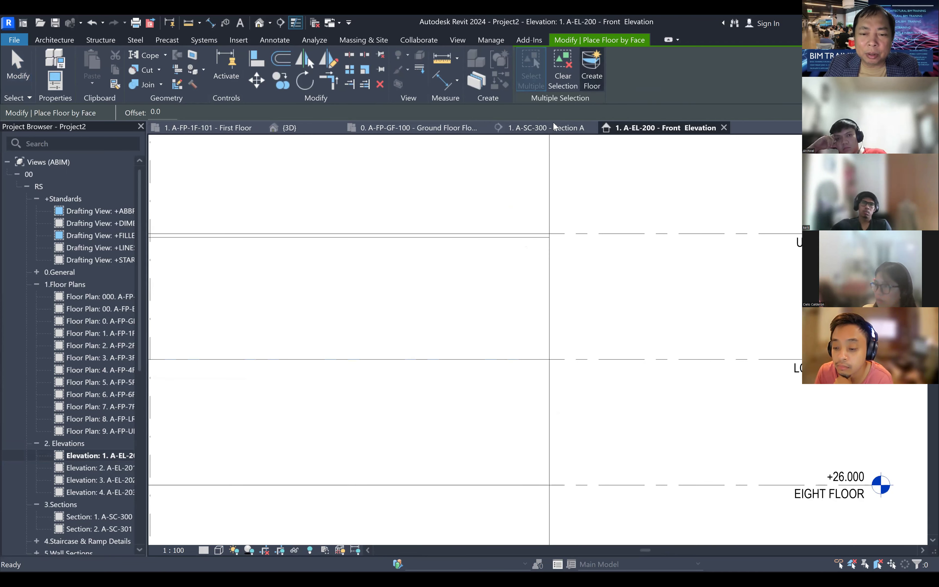
pyautogui.scroll(-3, 526, 168)
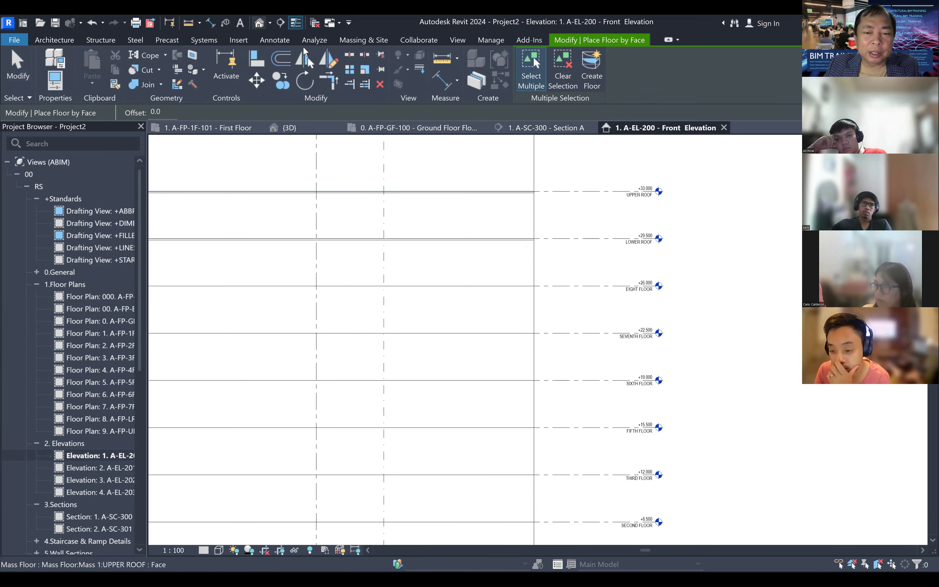
# - Switch to the 3D view and create floors by face on the EIGHT FLOOR and SEVENTH FLOOR mass floors
pyautogui.click(289, 127)
pyautogui.scroll(5, 560, 361)
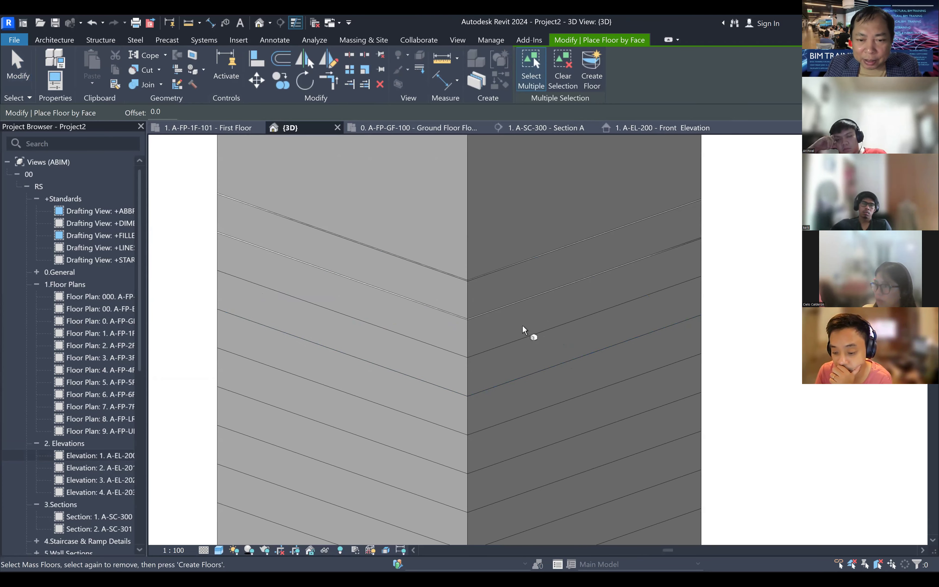
pyautogui.moveTo(528, 331); pyautogui.dragTo(501, 269, button='middle')
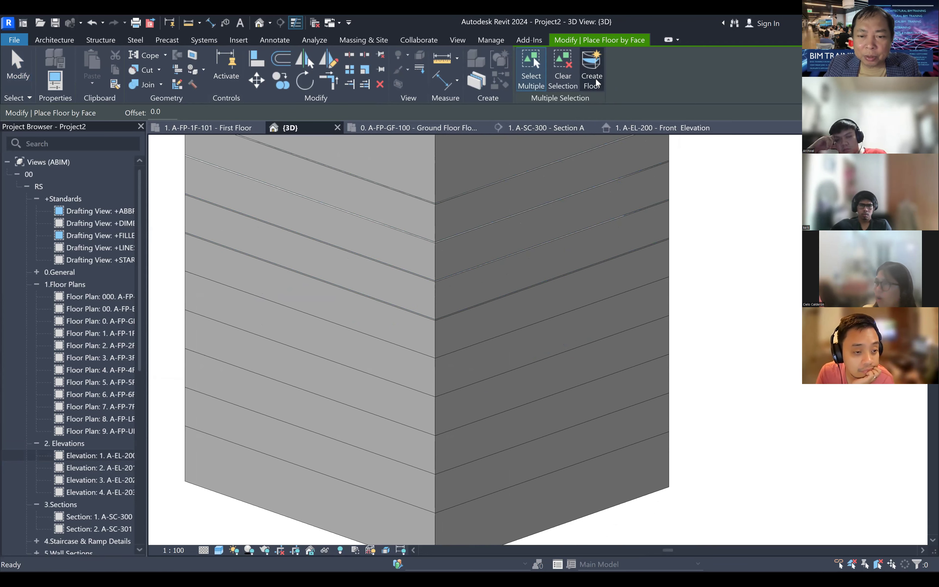
pyautogui.click(597, 92)
pyautogui.scroll(-2, 558, 253)
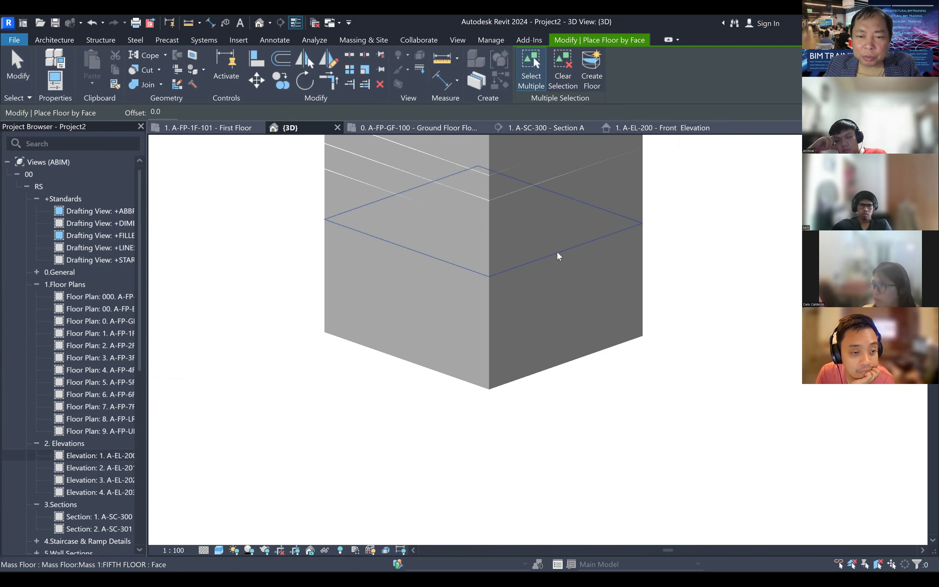
pyautogui.click(532, 258)
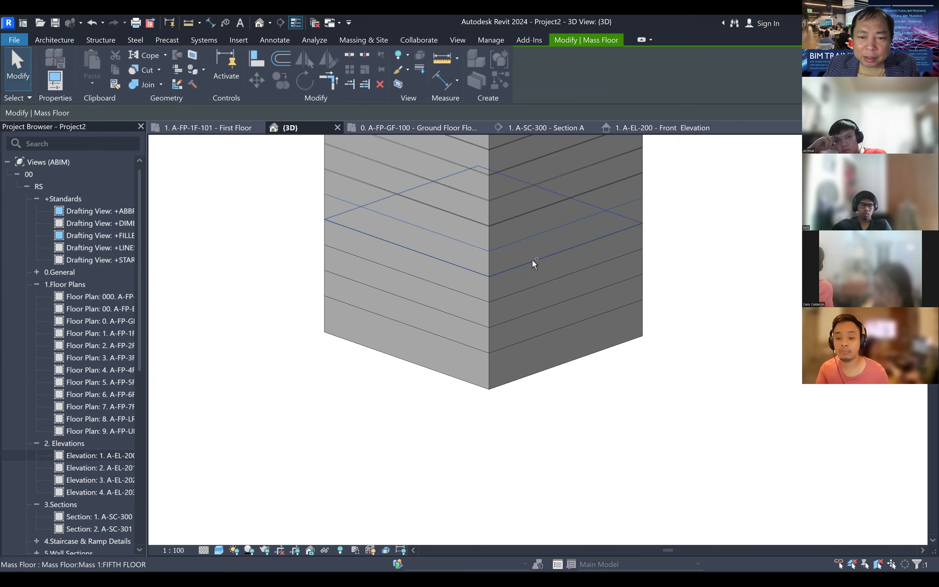
pyautogui.keyDown('ctrl'); pyautogui.click(532, 285); pyautogui.keyUp('ctrl')
pyautogui.keyDown('ctrl'); pyautogui.click(536, 314); pyautogui.keyUp('ctrl')
pyautogui.keyDown('ctrl'); pyautogui.click(538, 337); pyautogui.keyUp('ctrl')
pyautogui.keyDown('ctrl'); pyautogui.click(555, 195); pyautogui.keyUp('ctrl')
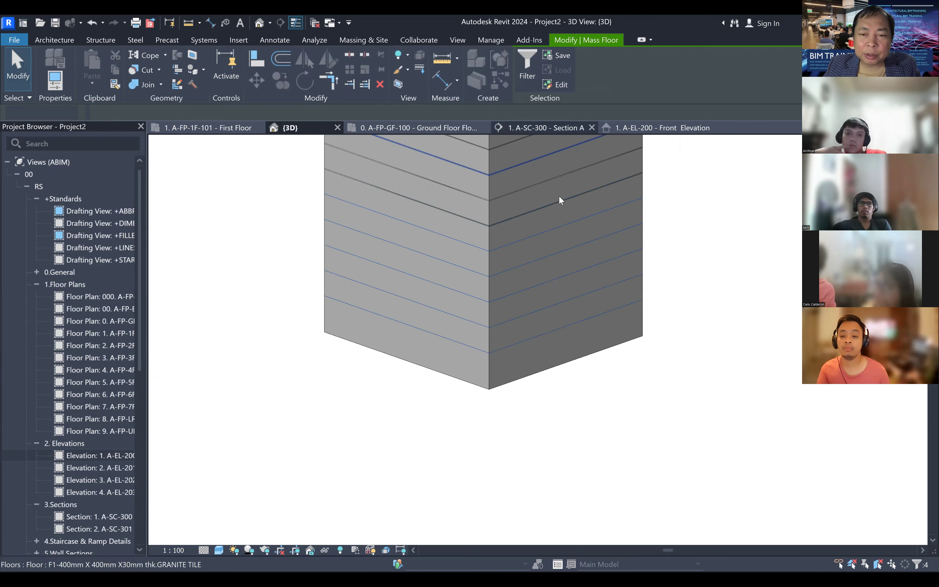
pyautogui.click(771, 241)
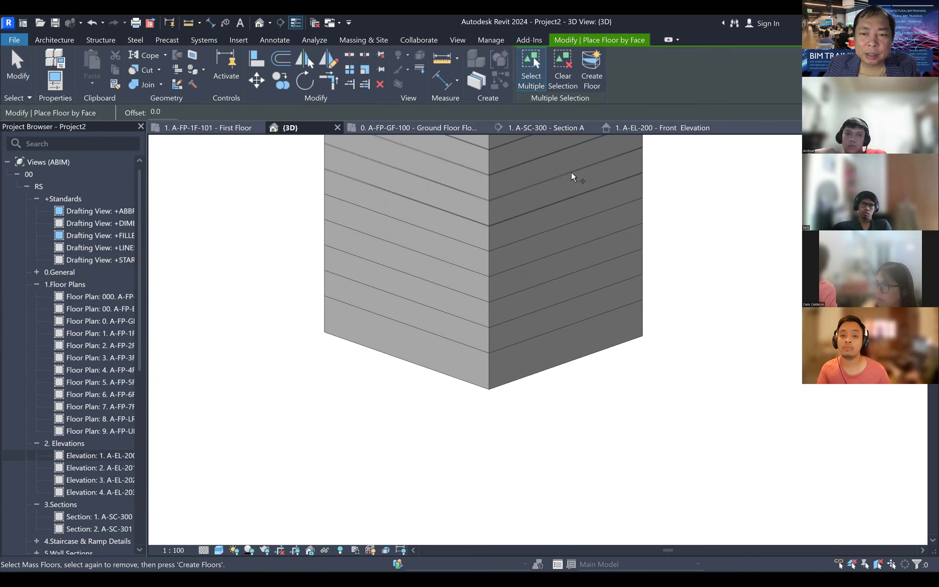
# - Create floors by face on the tower's mass floors from SEVENTH FLOOR down to FIRST FLOOR and end the command
pyautogui.click(575, 222)
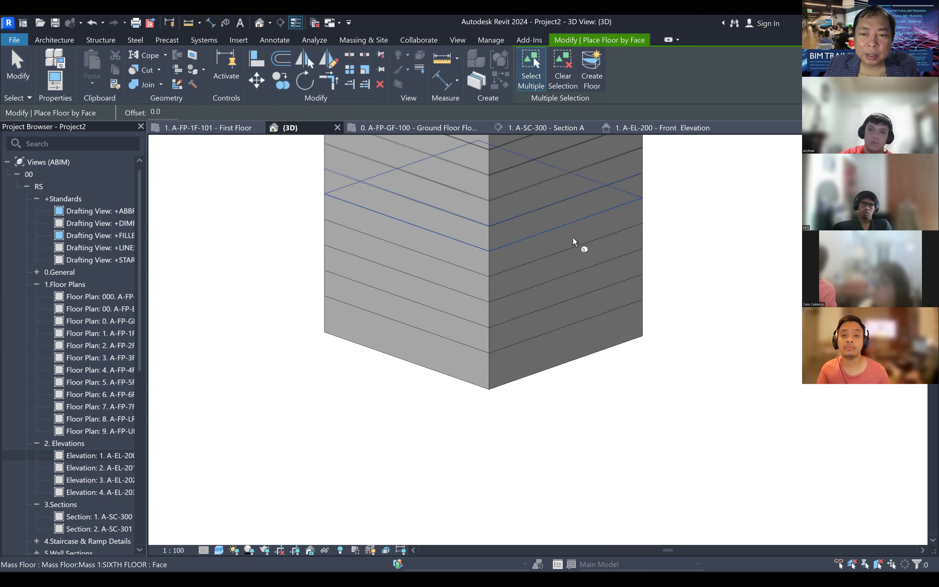
pyautogui.click(572, 250)
pyautogui.click(574, 268)
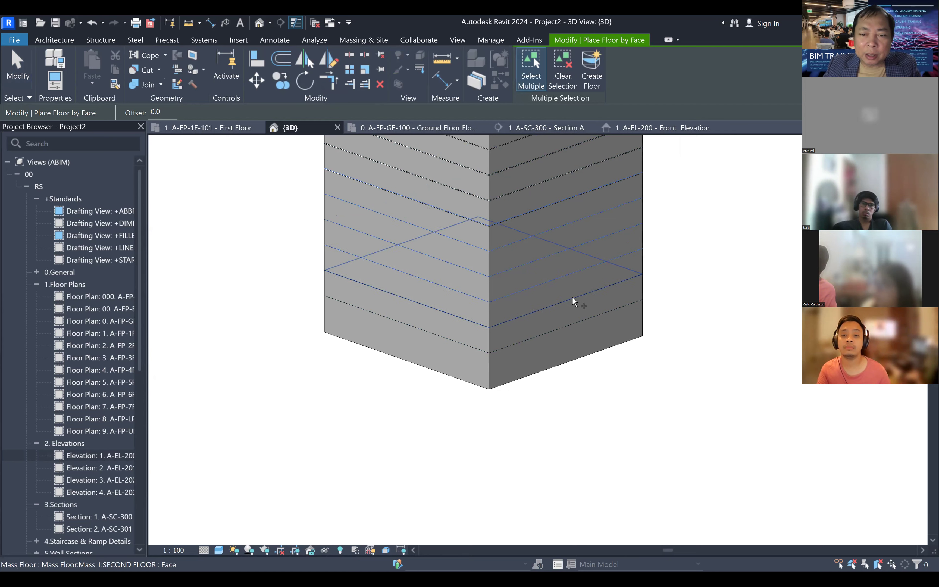
pyautogui.click(573, 325)
pyautogui.scroll(3, 603, 179)
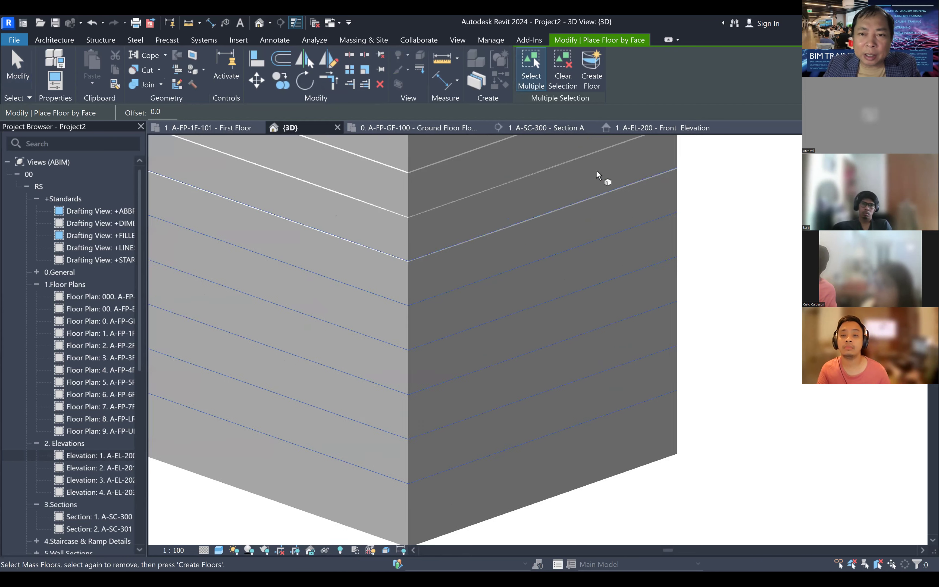
pyautogui.click(596, 77)
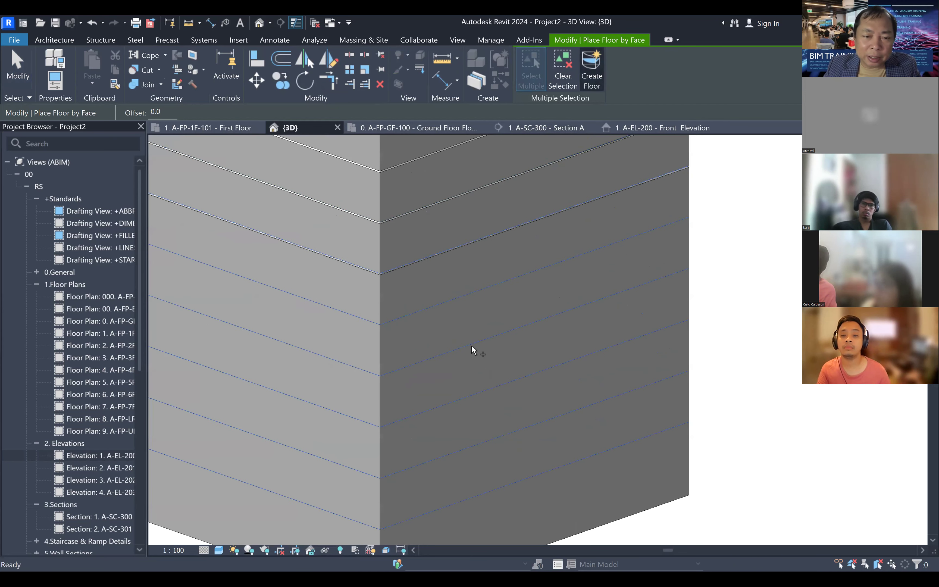
pyautogui.scroll(5, 464, 345)
pyautogui.scroll(-4, 351, 287)
pyautogui.scroll(-5, 399, 290)
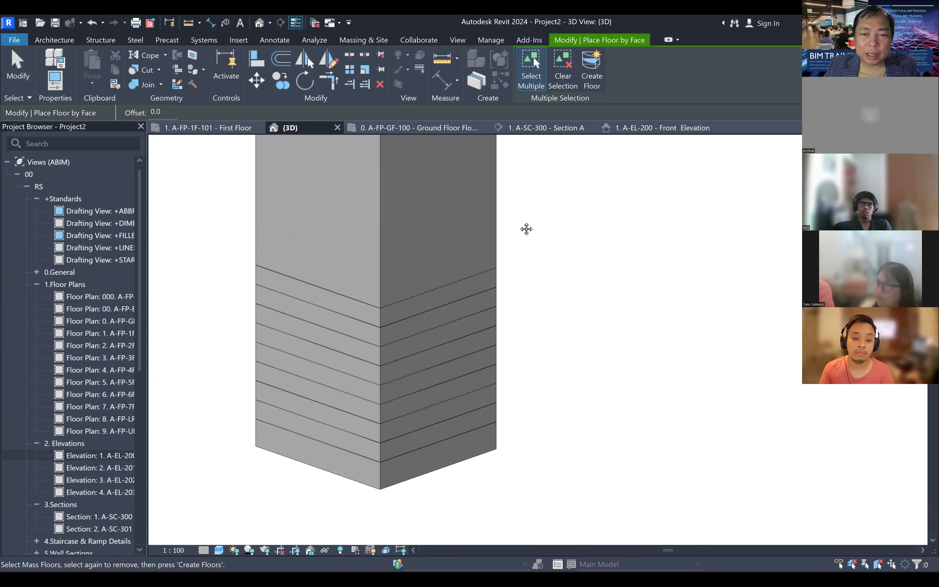
pyautogui.scroll(-3, 527, 229)
pyautogui.press('Escape')
# - Hide the mass tower in the 3D view to examine the stack of generated floors, and restore its display
pyautogui.click(512, 180)
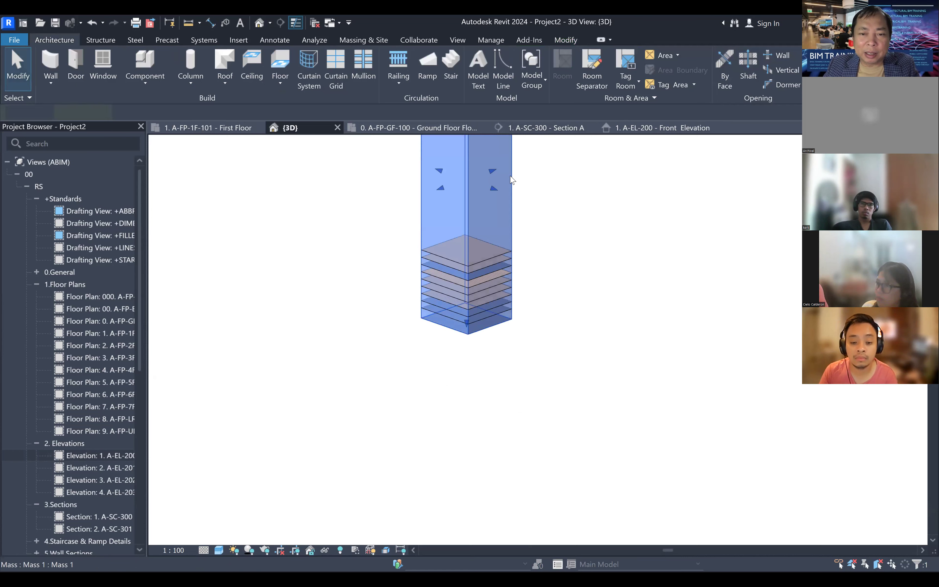
pyautogui.press('e')
pyautogui.press('h')
pyautogui.click(552, 278)
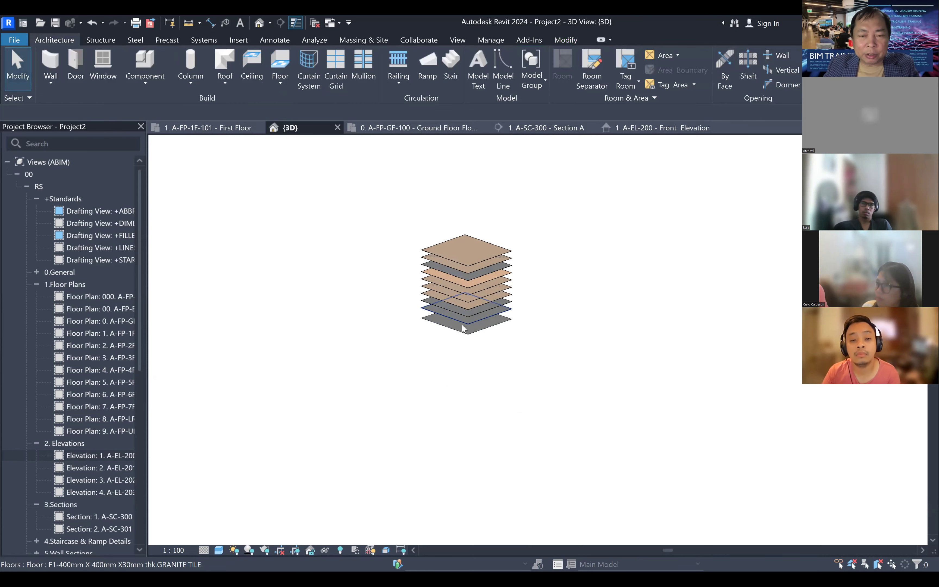
pyautogui.scroll(4, 461, 324)
pyautogui.moveTo(730, 307); pyautogui.dragTo(729, 328, button='middle')
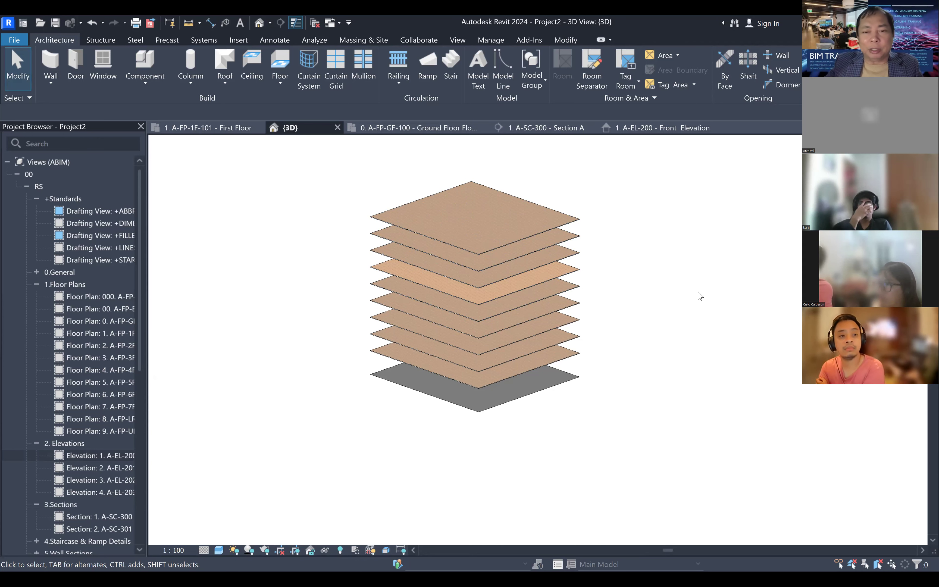
pyautogui.keyDown('shift'); pyautogui.moveTo(683, 299); pyautogui.dragTo(663, 311, button='middle'); pyautogui.keyUp('shift')
pyautogui.scroll(2, 606, 297)
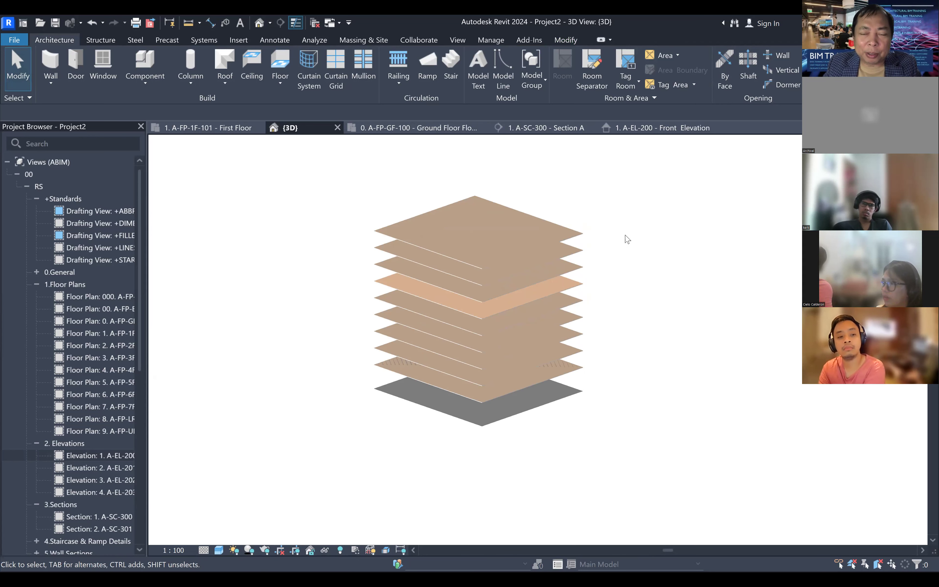
pyautogui.keyDown('shift'); pyautogui.moveTo(674, 314); pyautogui.dragTo(608, 460, button='middle'); pyautogui.keyUp('shift')
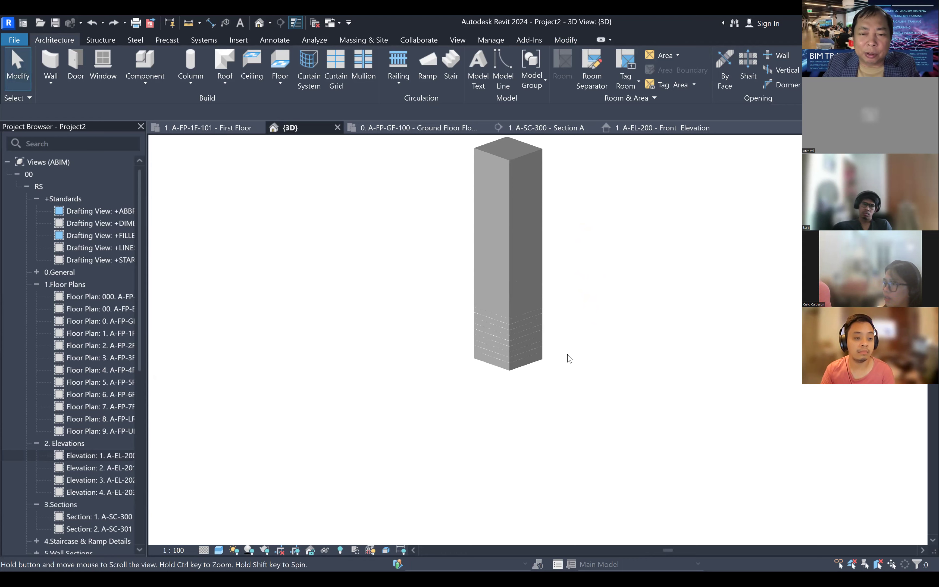
# - Edit the mass tower in place and move its front top edge inward until the top is about 6330 mm wide, tapering the tower
pyautogui.click(531, 254)
pyautogui.scroll(1, 533, 262)
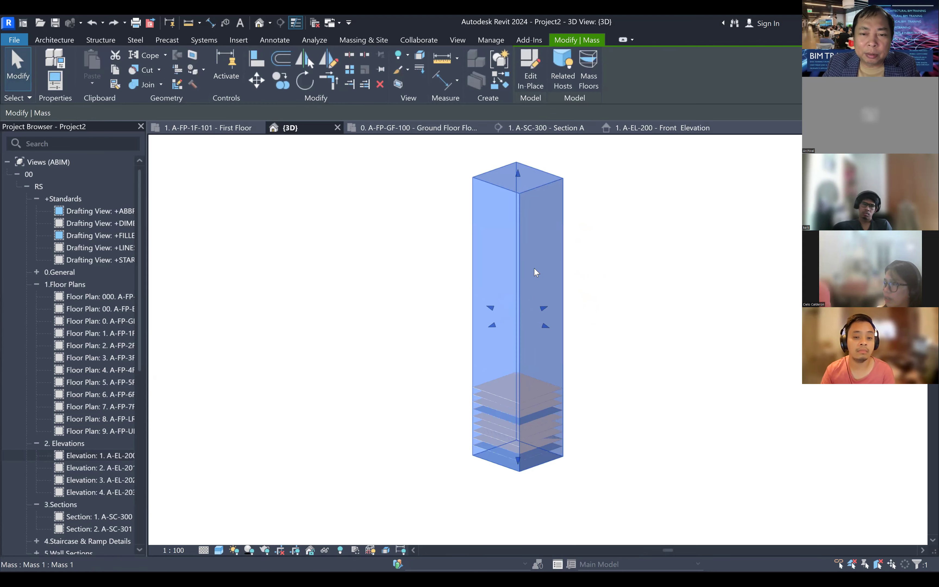
pyautogui.click(531, 84)
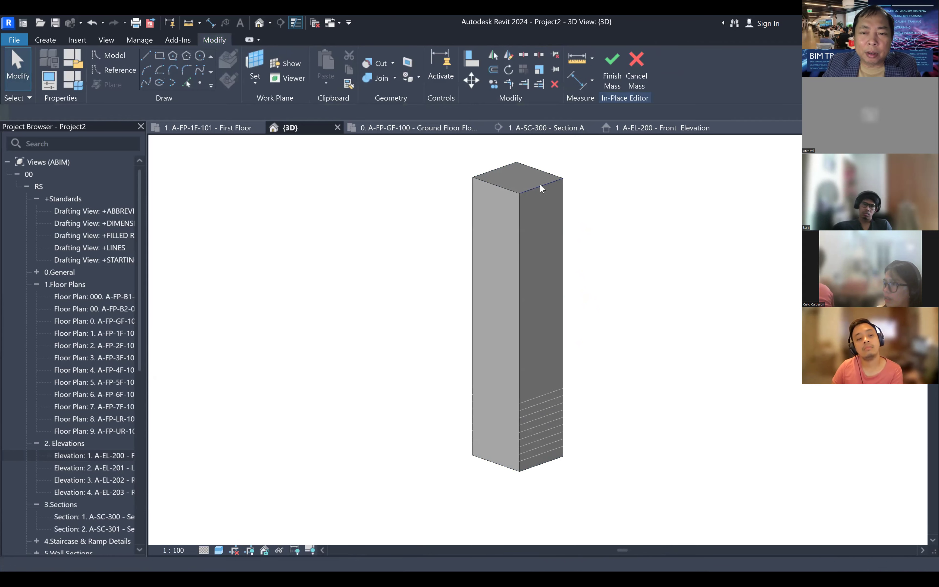
pyautogui.click(540, 187)
pyautogui.moveTo(555, 191); pyautogui.dragTo(613, 234)
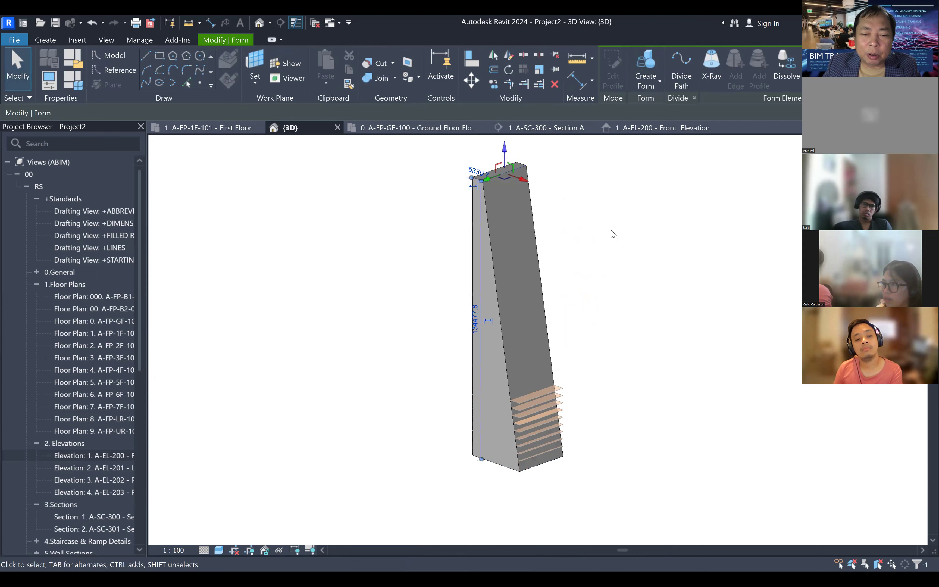
pyautogui.click(608, 268)
pyautogui.scroll(4, 602, 342)
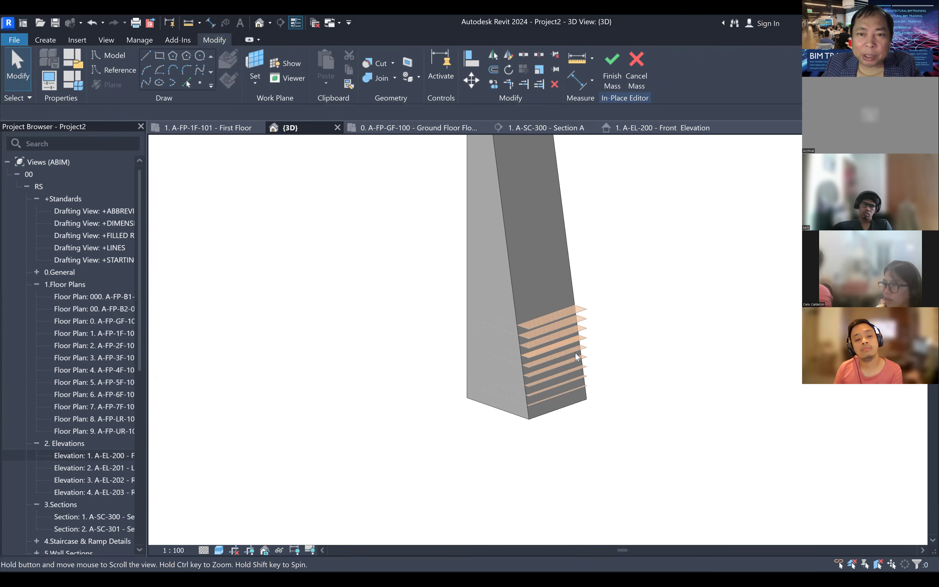
# - Finish the in-place edit of the tapered mass tower
pyautogui.moveTo(575, 354); pyautogui.dragTo(535, 365, button='middle')
pyautogui.click(529, 289)
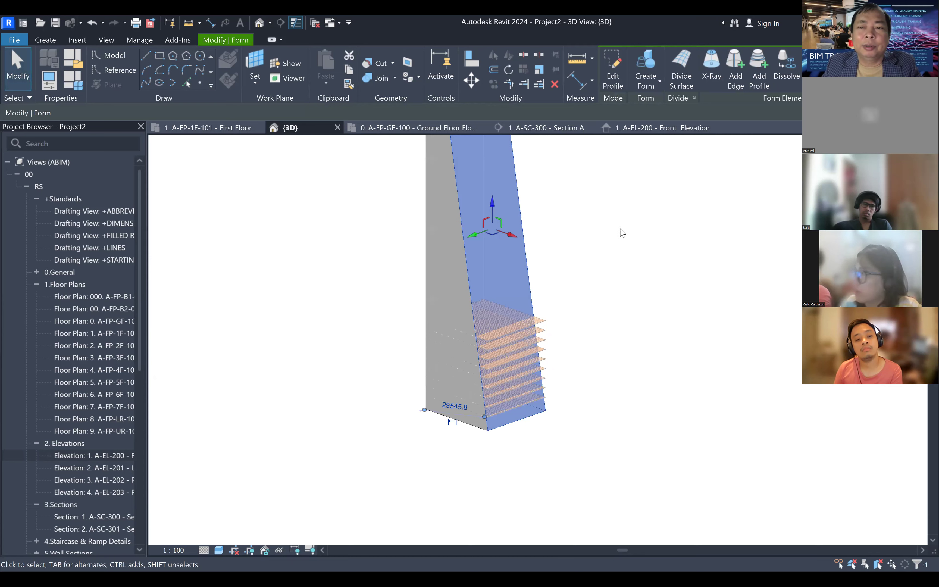
pyautogui.click(578, 310)
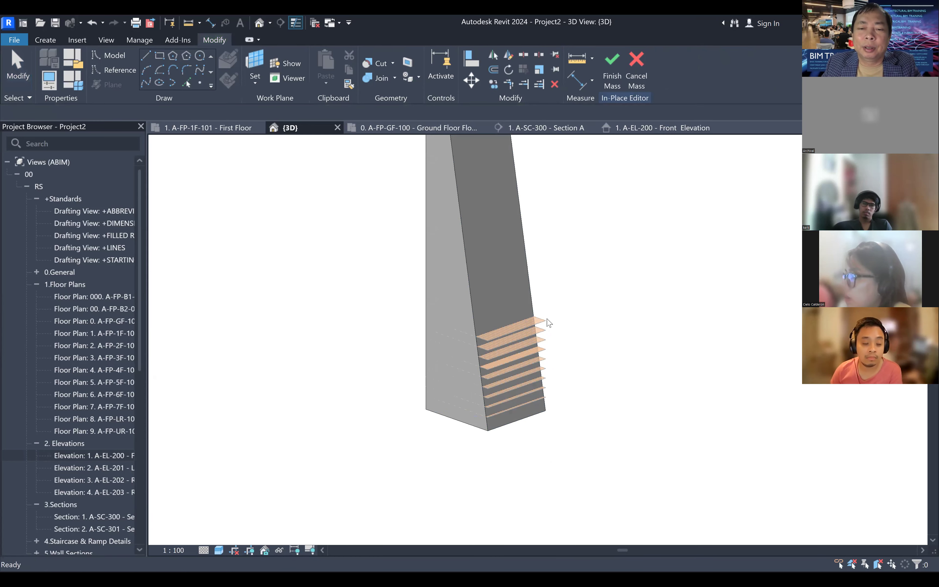
pyautogui.moveTo(551, 321); pyautogui.dragTo(520, 312, button='middle')
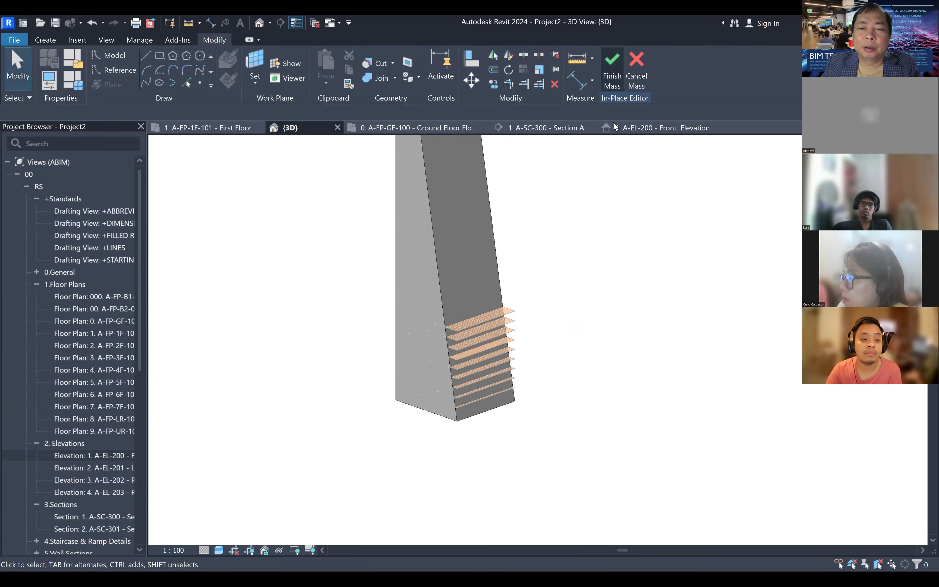
pyautogui.click(614, 71)
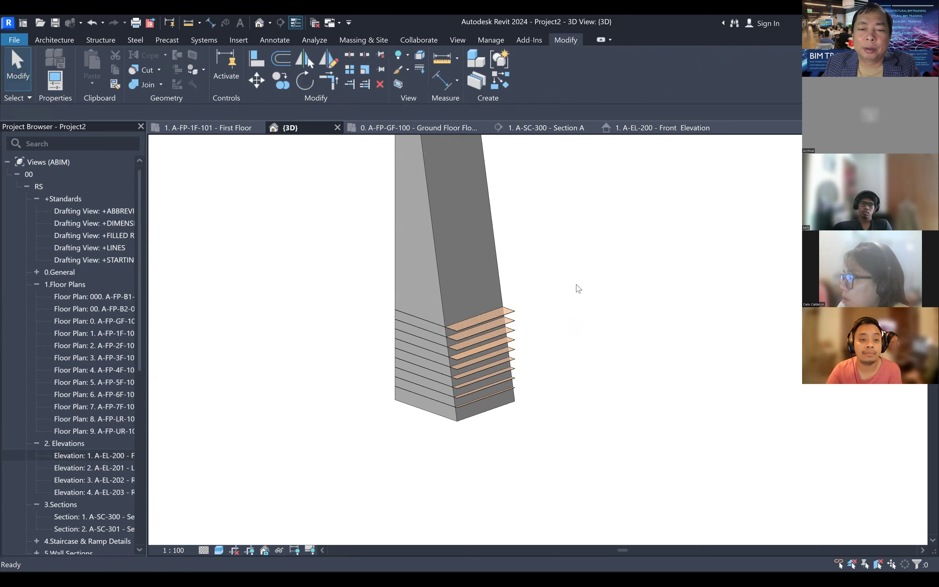
# - Update the topmost generated floor to the face of the tapered mass
pyautogui.click(496, 285)
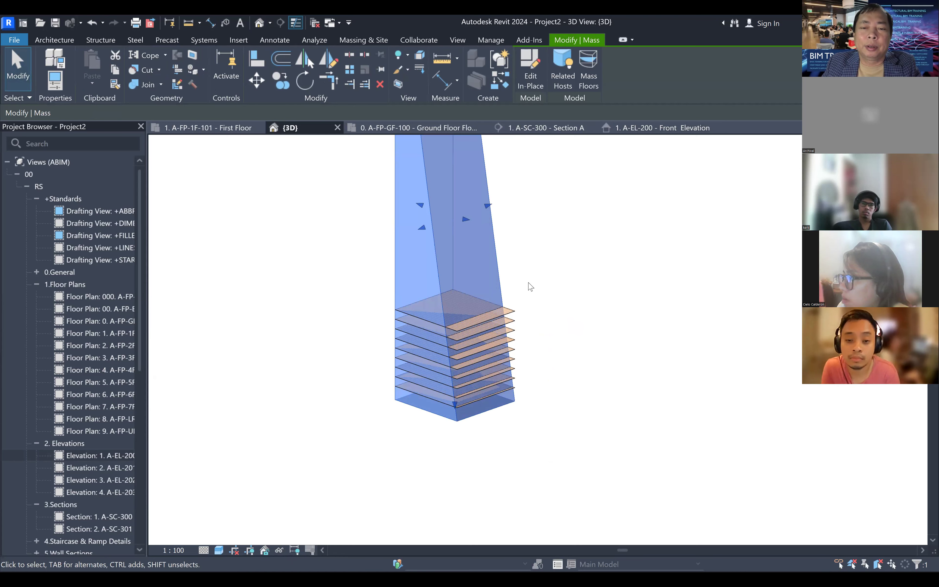
pyautogui.click(530, 297)
pyautogui.click(533, 306)
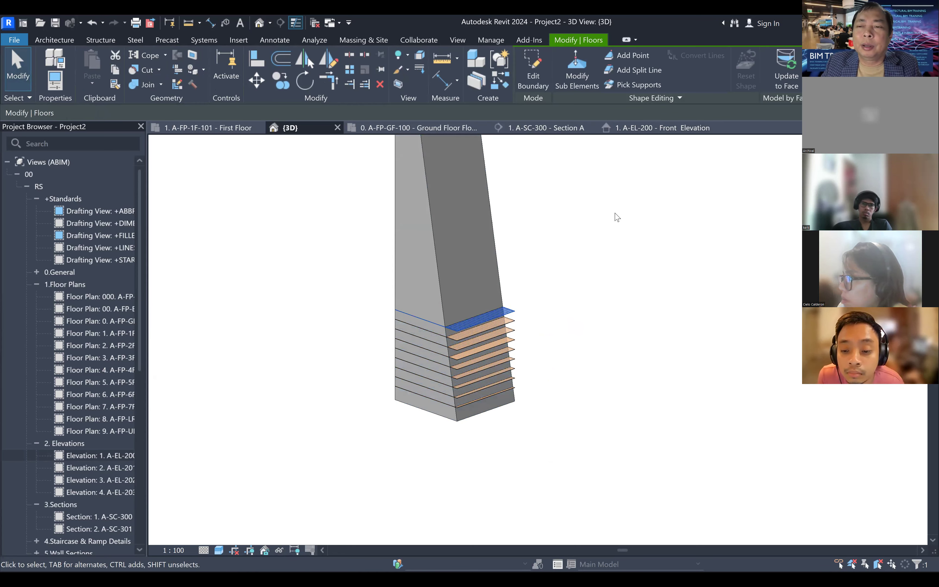
pyautogui.click(792, 80)
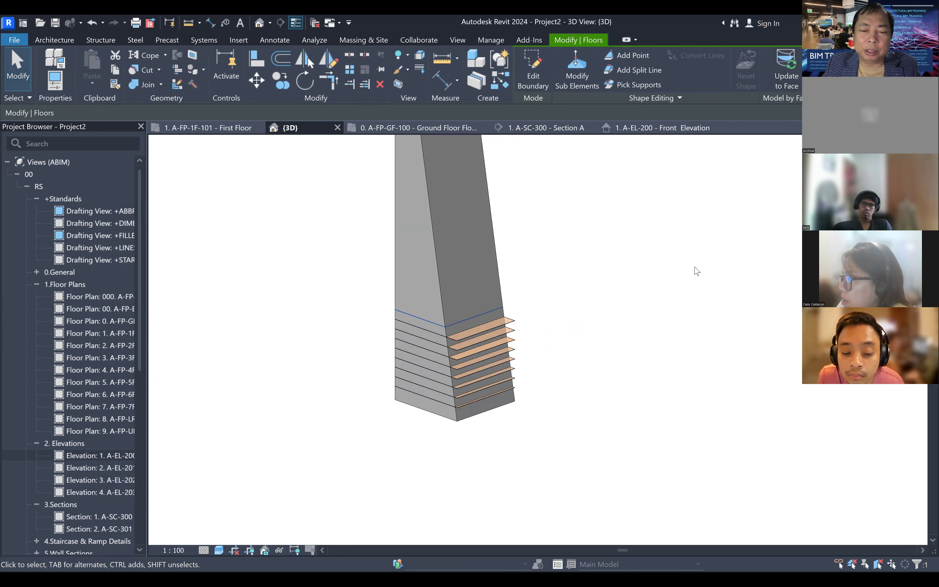
pyautogui.click(446, 331)
pyautogui.click(349, 308)
pyautogui.moveTo(343, 292); pyautogui.dragTo(554, 411)
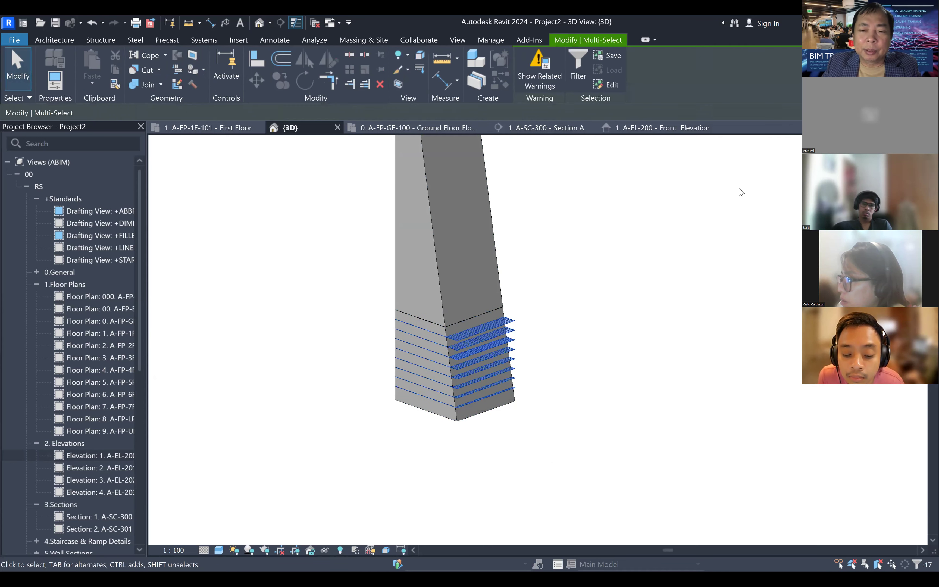
pyautogui.click(578, 294)
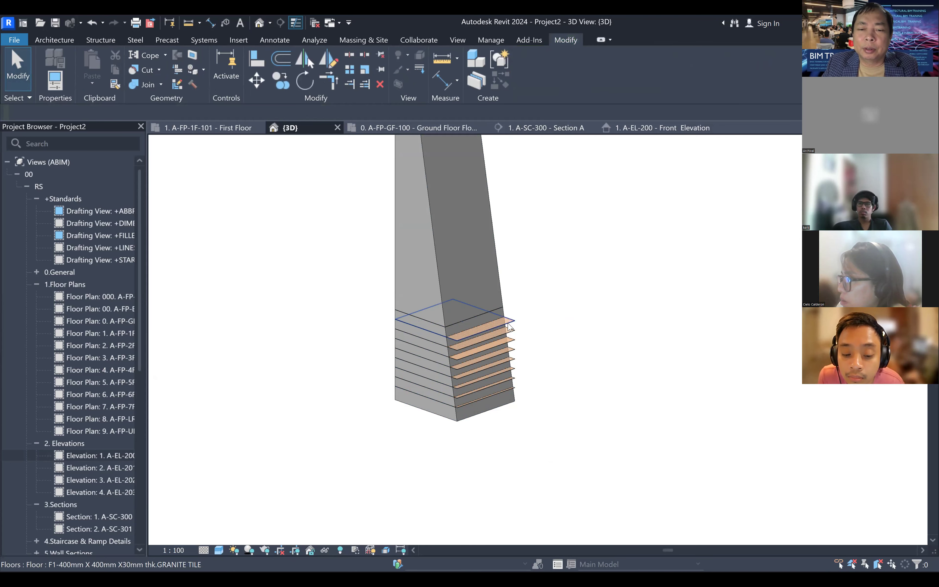
# - Select the eight remaining floors that project beyond the mass, update them to its tapered face and clear the selection
pyautogui.click(509, 322)
pyautogui.keyDown('ctrl'); pyautogui.click(512, 336); pyautogui.keyUp('ctrl')
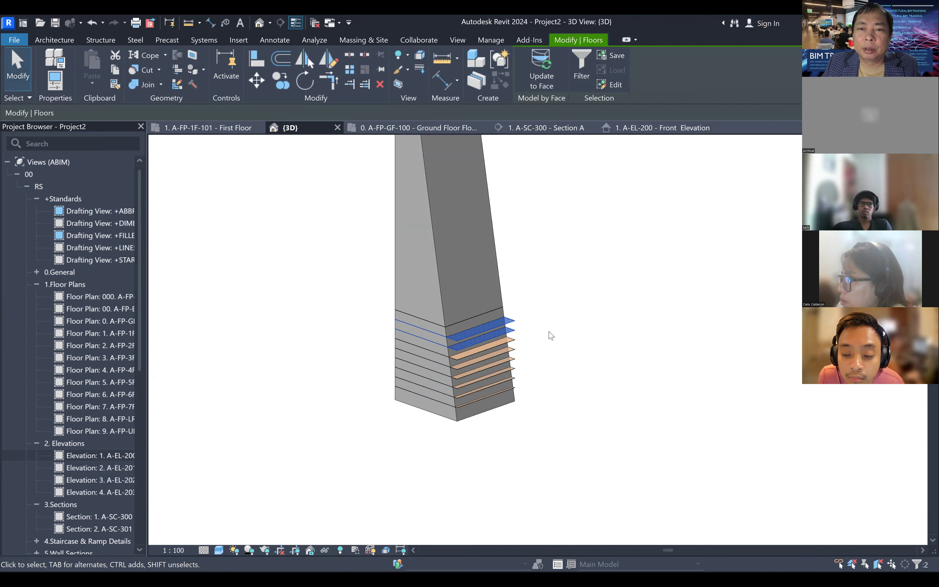
pyautogui.keyDown('ctrl'); pyautogui.click(515, 355); pyautogui.keyUp('ctrl')
pyautogui.keyDown('ctrl'); pyautogui.click(514, 363); pyautogui.keyUp('ctrl')
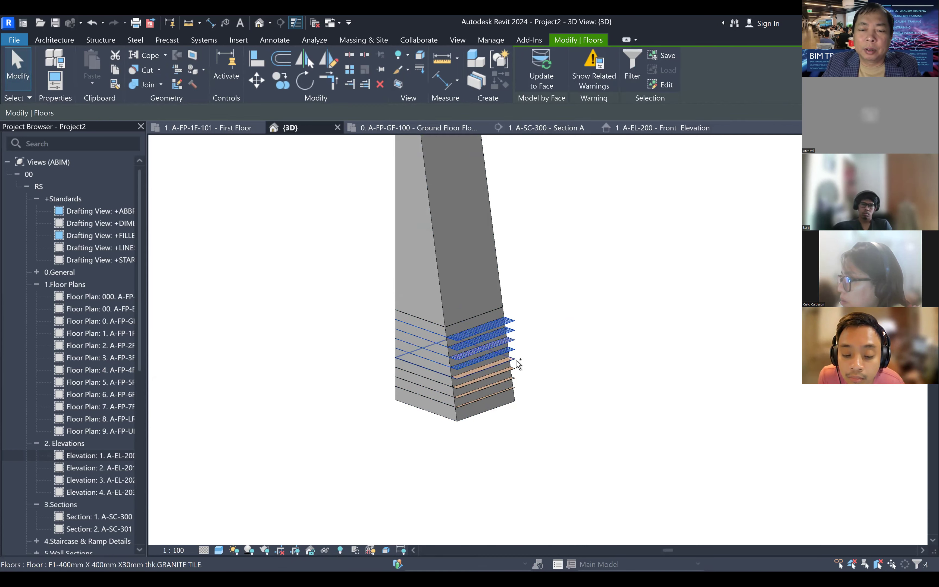
pyautogui.keyDown('ctrl'); pyautogui.click(515, 371); pyautogui.keyUp('ctrl')
pyautogui.keyDown('ctrl'); pyautogui.click(515, 372); pyautogui.keyUp('ctrl')
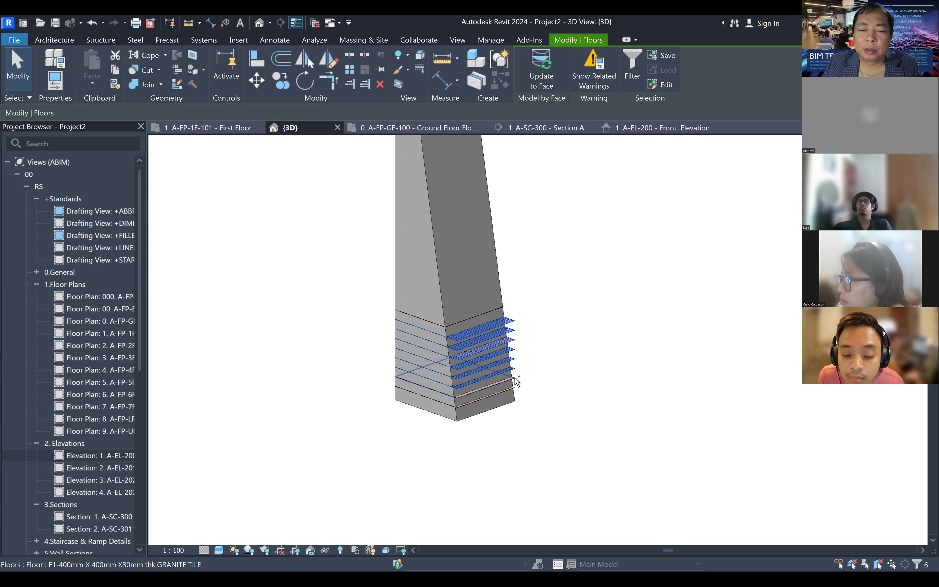
pyautogui.scroll(2, 520, 389)
pyautogui.keyDown('ctrl'); pyautogui.click(505, 393); pyautogui.keyUp('ctrl')
pyautogui.keyDown('ctrl'); pyautogui.click(502, 395); pyautogui.keyUp('ctrl')
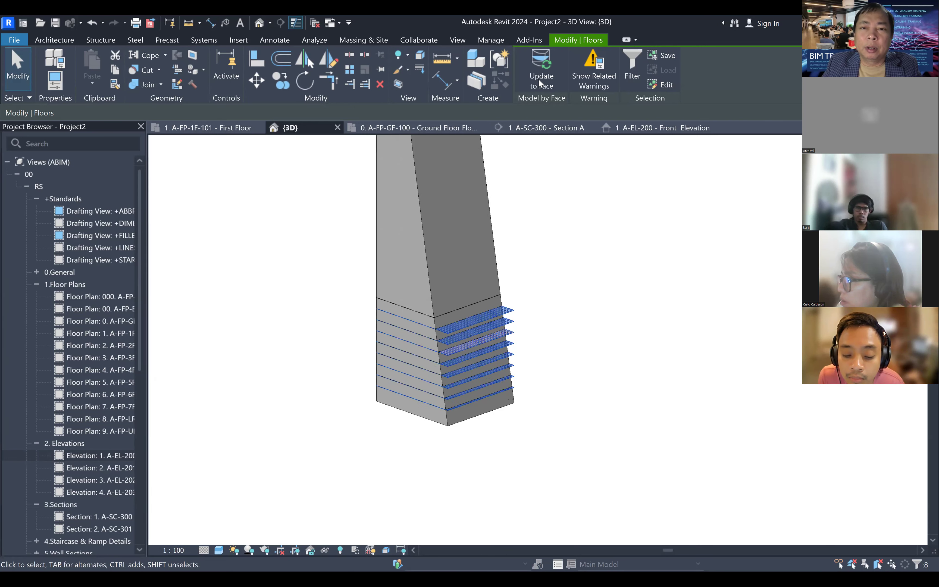
pyautogui.click(676, 307)
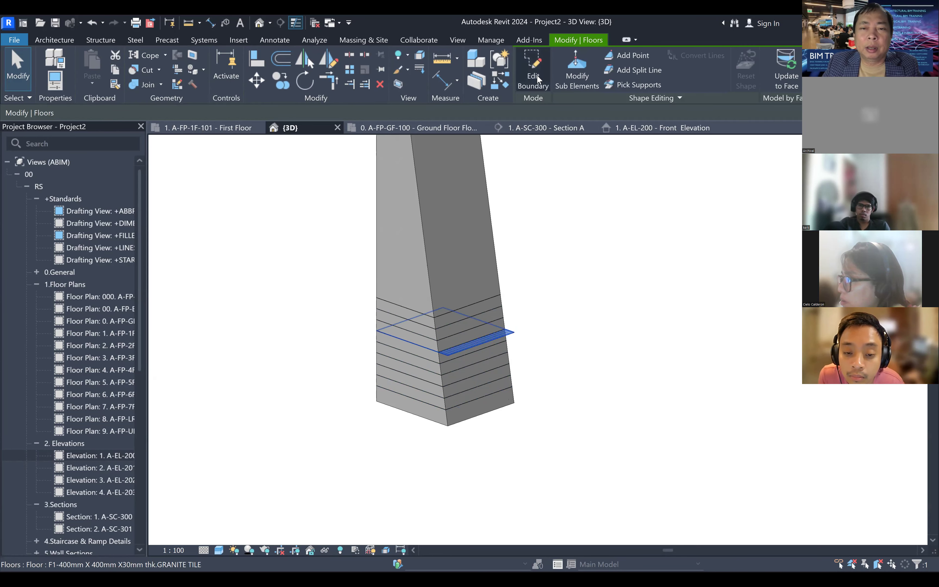
pyautogui.click(677, 311)
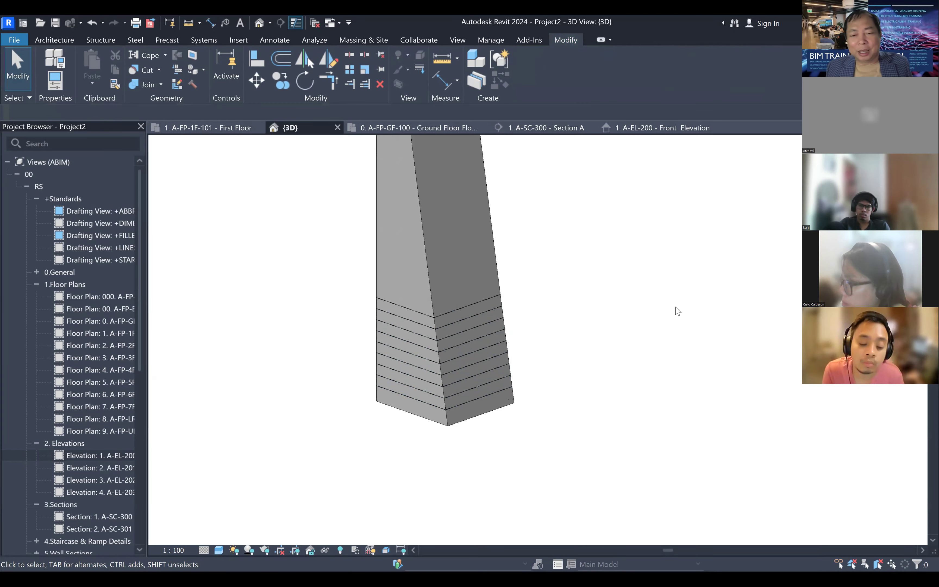
# - Add a slab edge along the lowest generated floor on the tower's light-grey side face
pyautogui.keyDown('shift'); pyautogui.moveTo(677, 310); pyautogui.dragTo(583, 332, button='middle'); pyautogui.keyUp('shift')
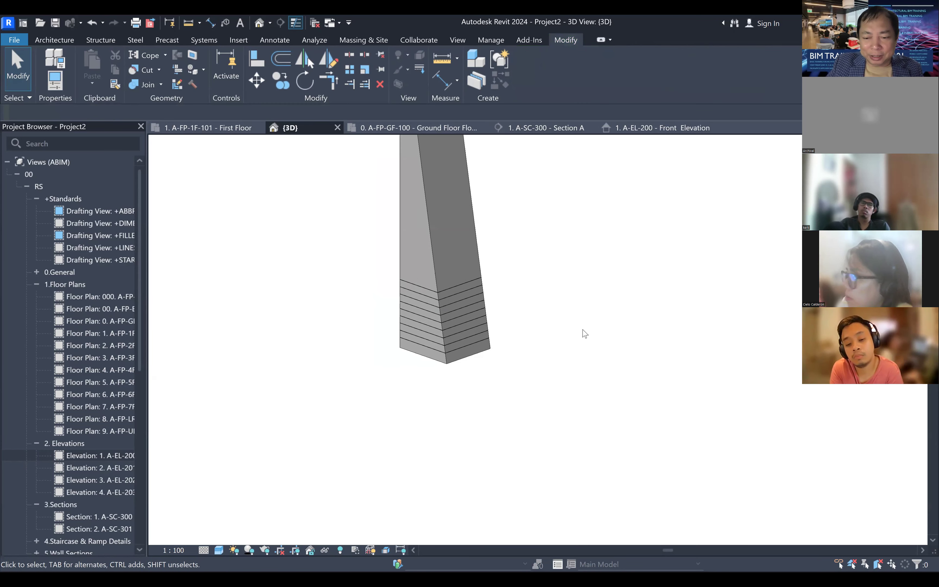
pyautogui.scroll(-1, 585, 333)
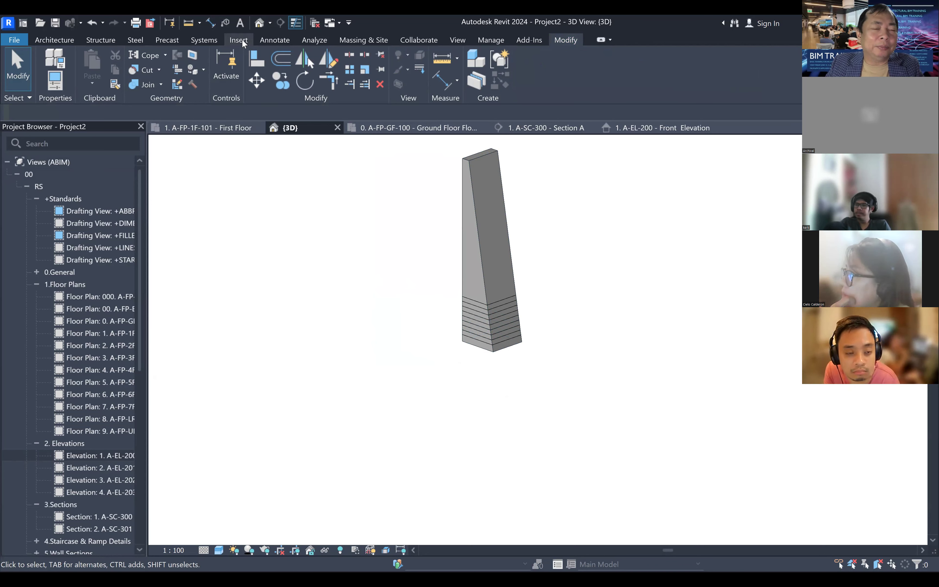
pyautogui.click(63, 40)
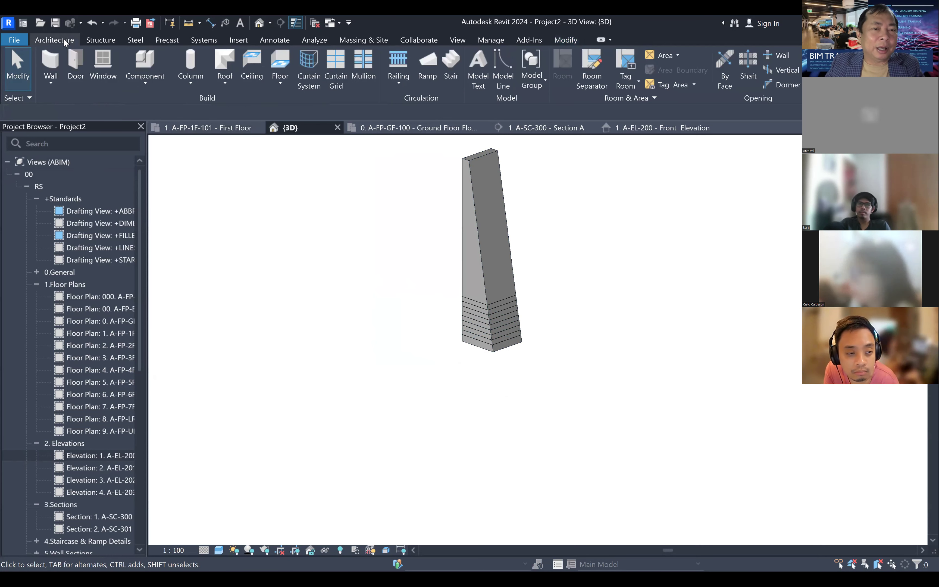
pyautogui.click(281, 84)
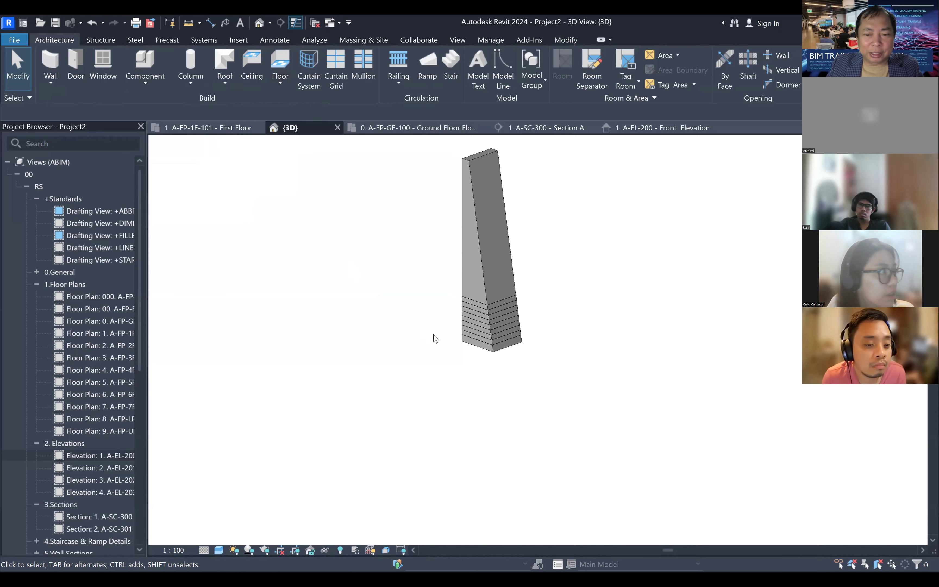
pyautogui.scroll(2, 435, 338)
pyautogui.moveTo(452, 339); pyautogui.dragTo(433, 339, button='middle')
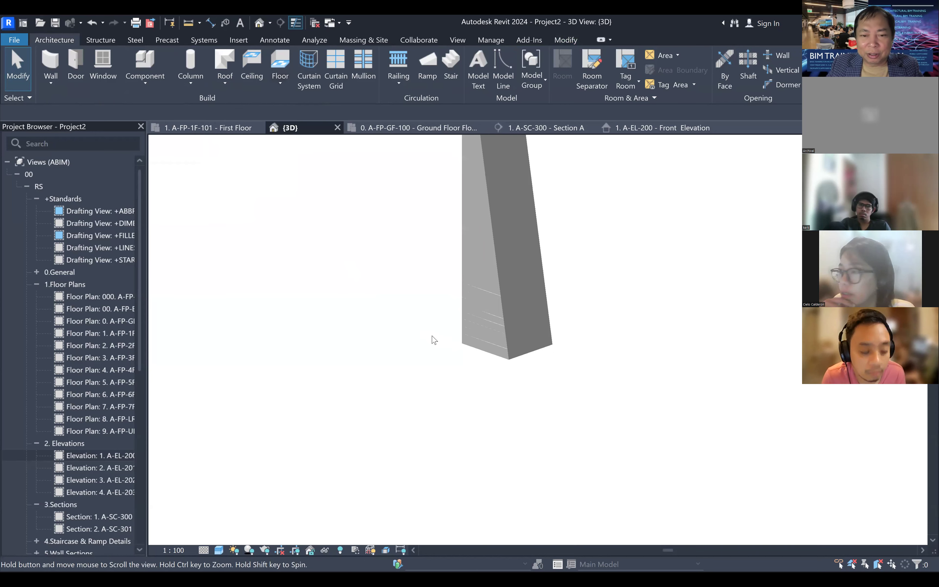
pyautogui.click(276, 80)
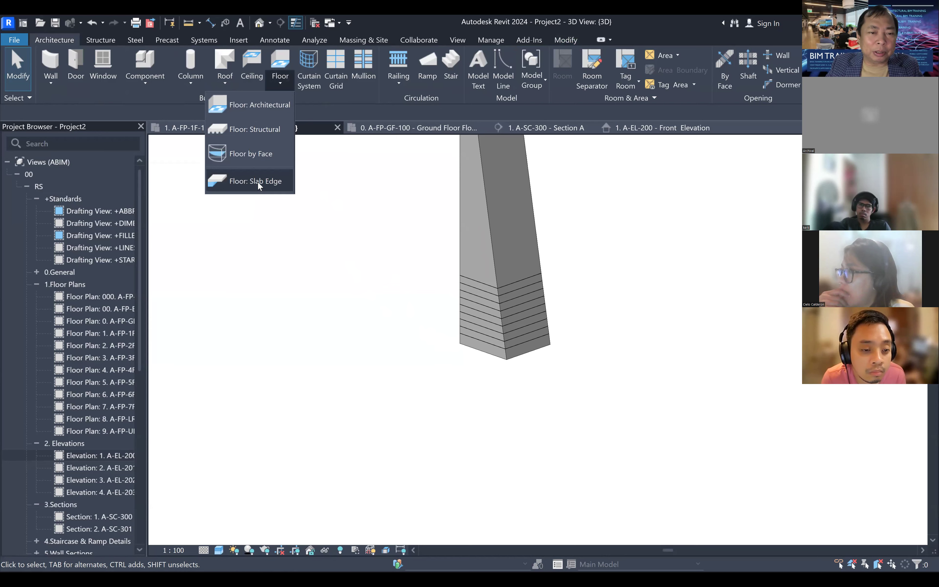
pyautogui.click(257, 181)
pyautogui.scroll(5, 514, 381)
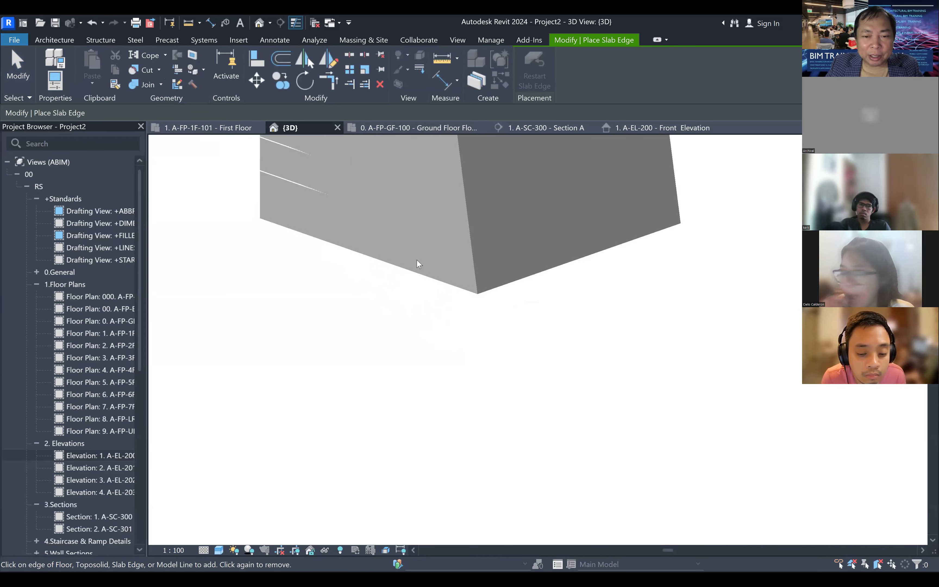
pyautogui.click(428, 229)
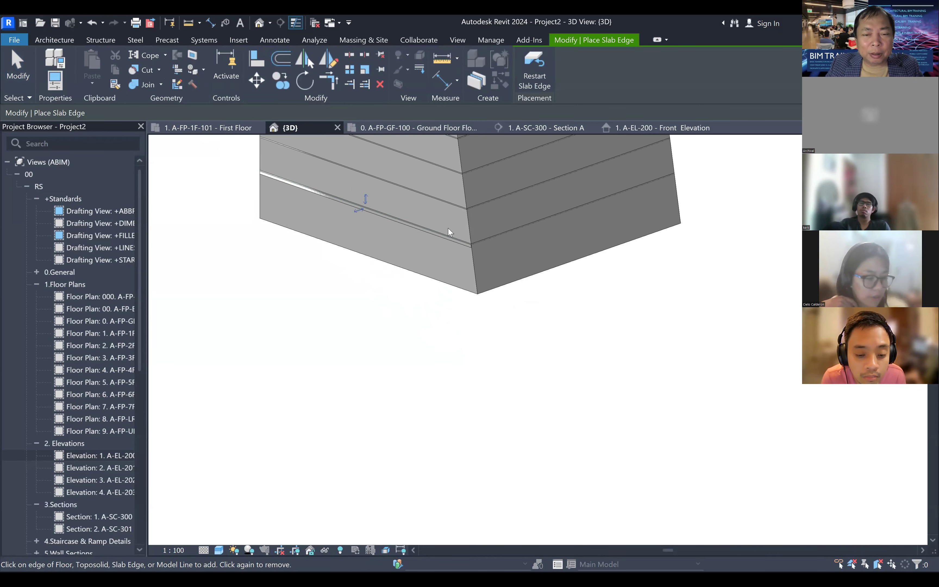
# - Add slab edges to the floors above on the same side face of the tower and end the command
pyautogui.scroll(3, 479, 256)
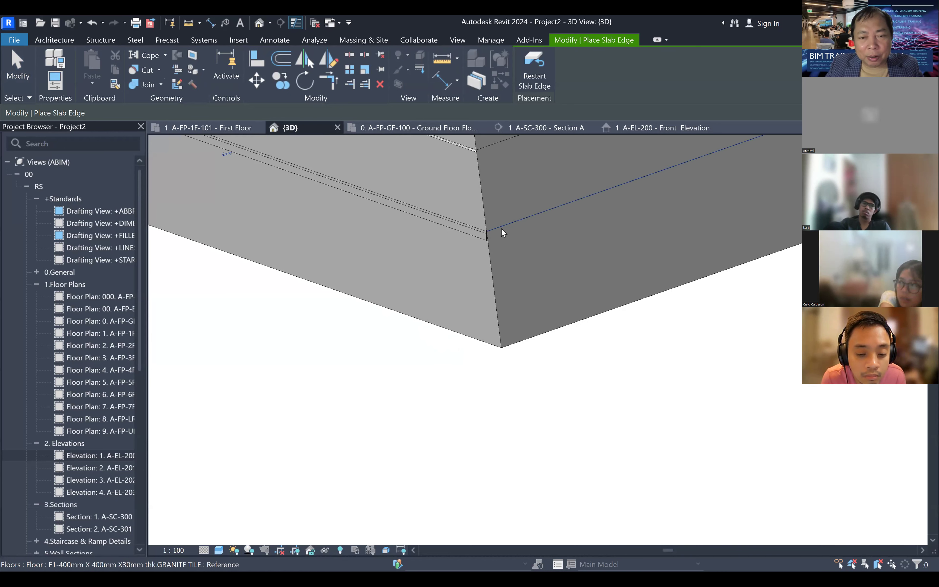
pyautogui.scroll(-3, 496, 300)
pyautogui.scroll(1, 234, 229)
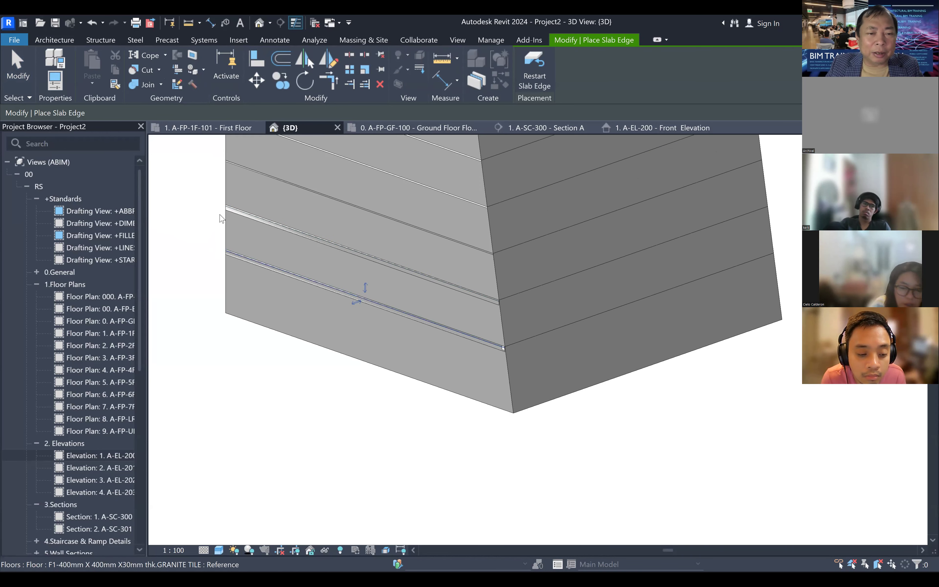
pyautogui.scroll(3, 256, 216)
pyautogui.scroll(-3, 271, 217)
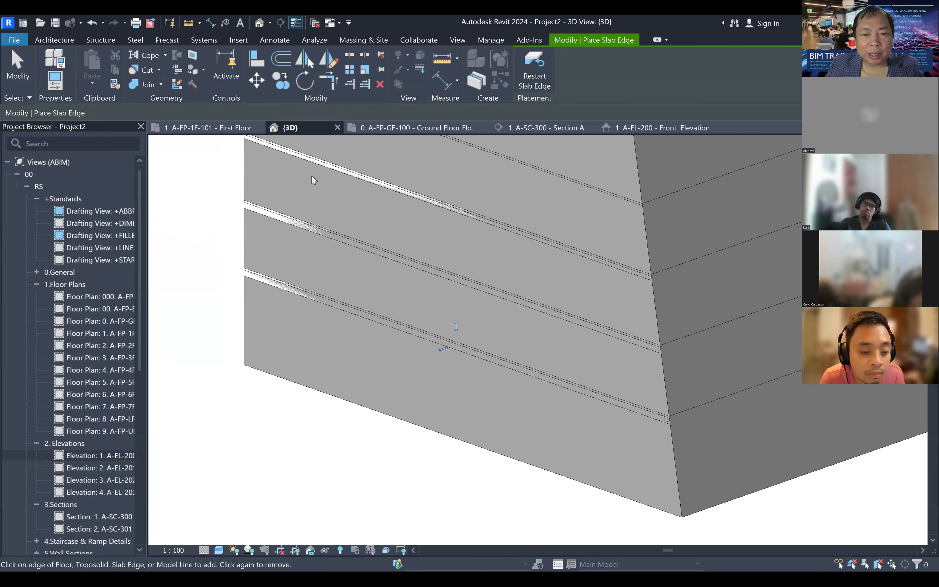
pyautogui.moveTo(314, 177); pyautogui.dragTo(357, 348, button='middle')
pyautogui.click(330, 253)
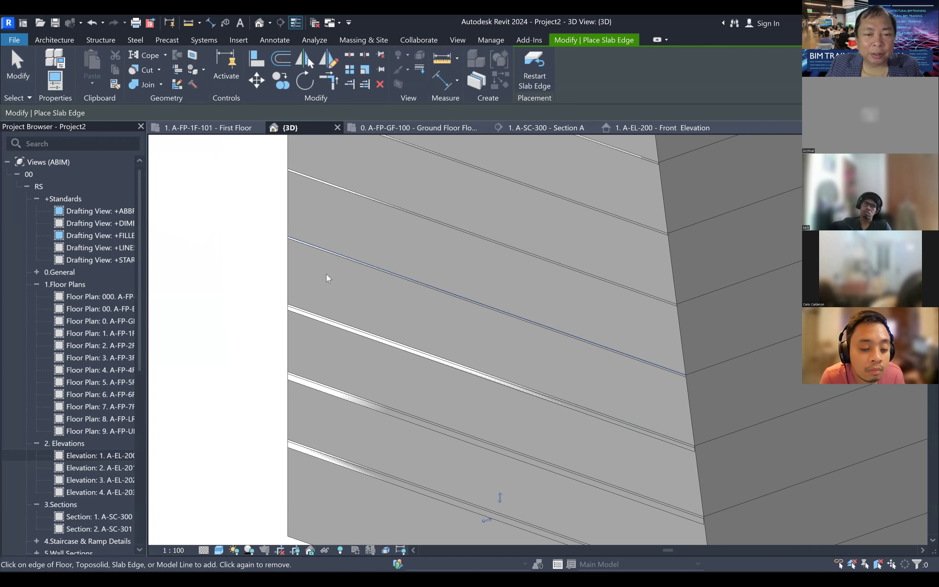
pyautogui.moveTo(379, 193); pyautogui.dragTo(367, 226, button='middle')
pyautogui.scroll(-4, 235, 210)
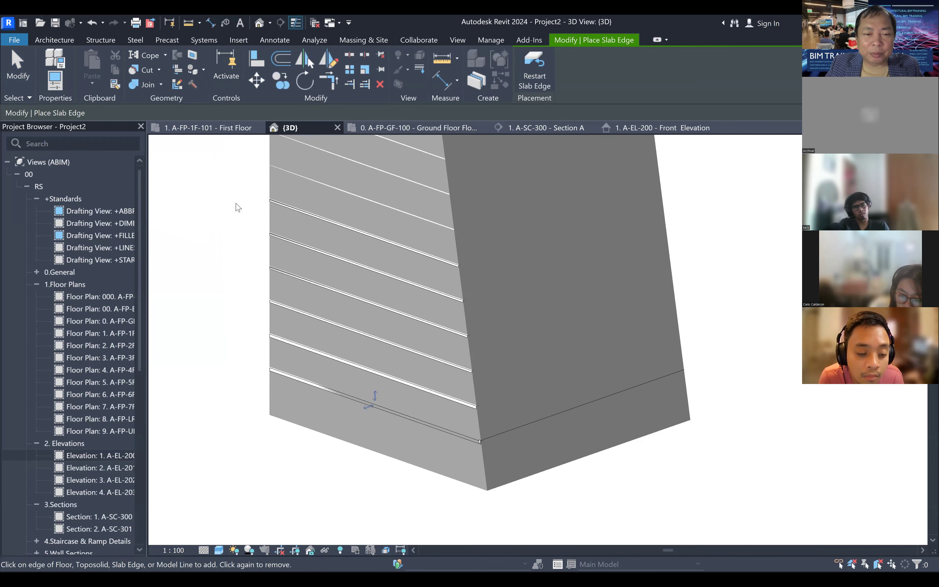
pyautogui.press('Escape')
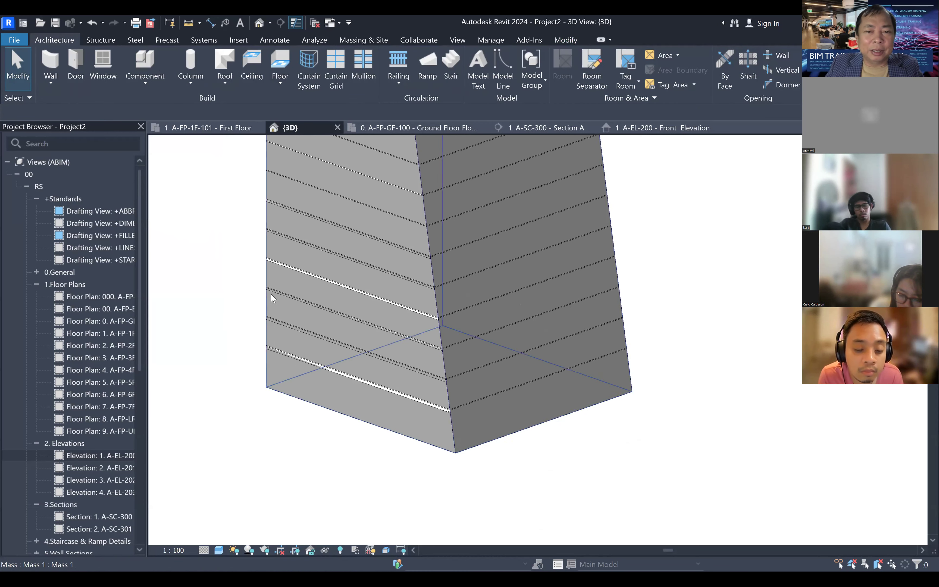
pyautogui.scroll(-2, 270, 293)
pyautogui.click(280, 81)
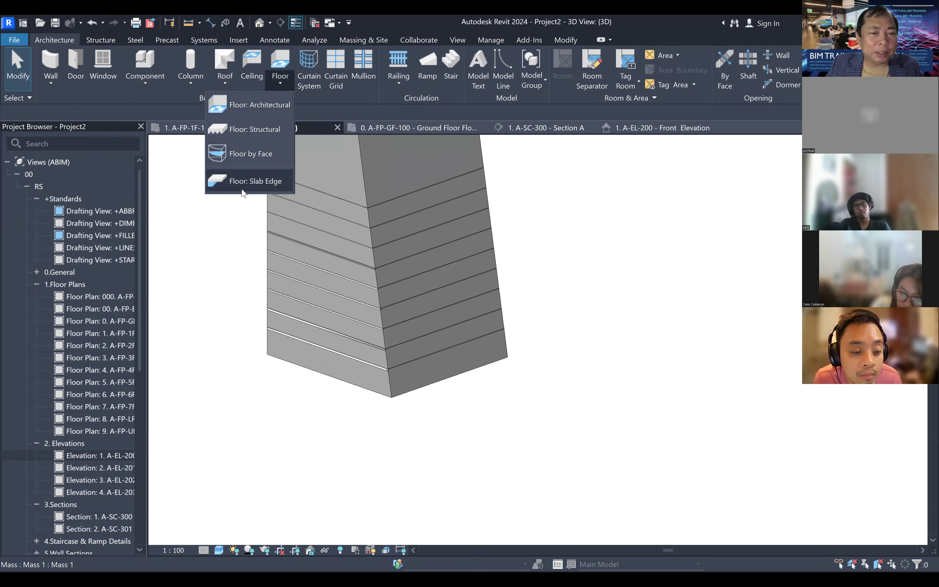
pyautogui.click(48, 83)
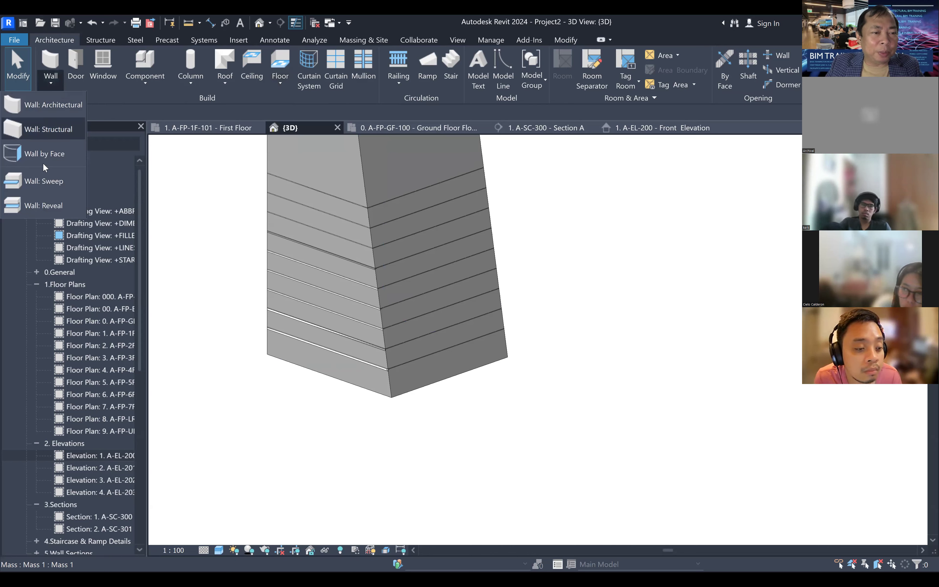
pyautogui.moveTo(524, 341); pyautogui.dragTo(625, 289, button='middle')
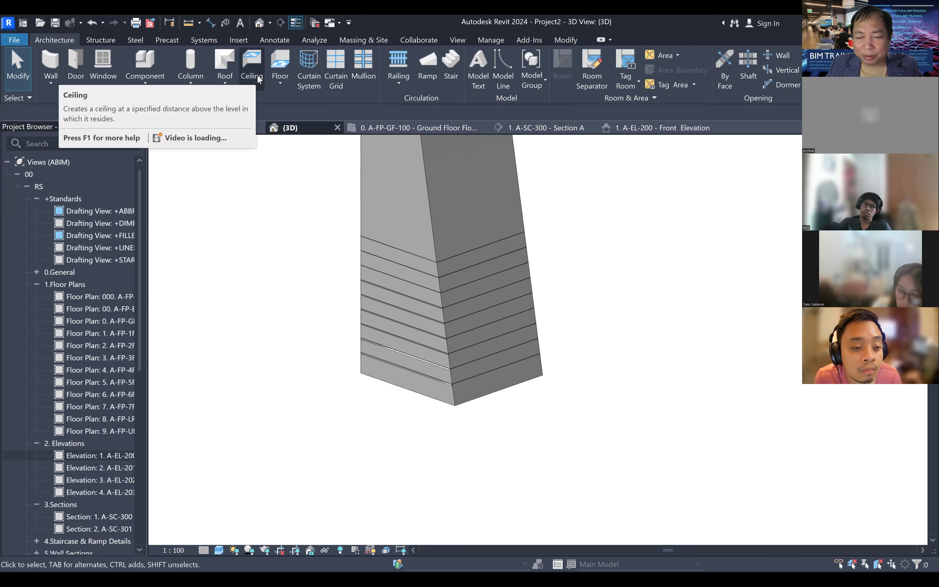
pyautogui.scroll(-2, 615, 262)
pyautogui.moveTo(656, 277); pyautogui.dragTo(619, 230, button='middle')
pyautogui.scroll(-2, 627, 249)
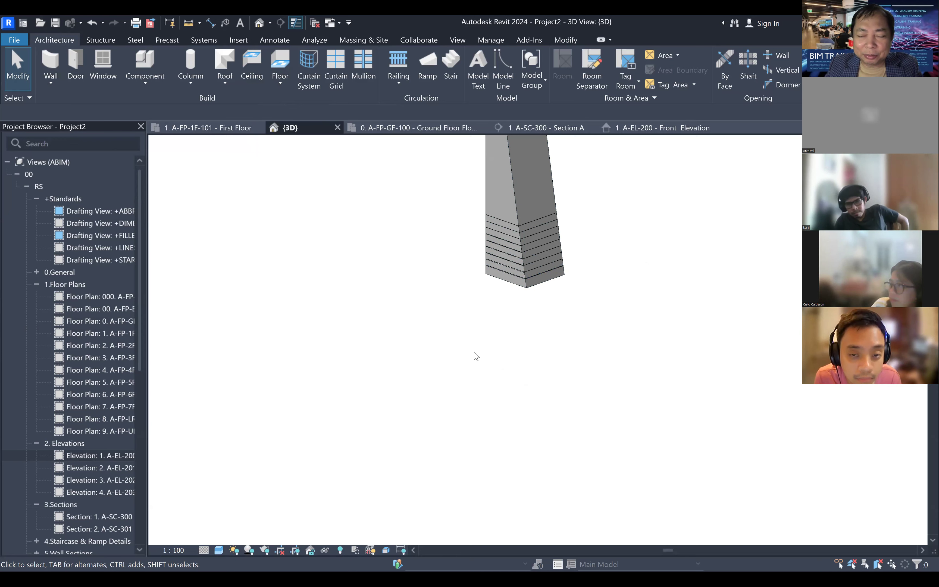
pyautogui.scroll(-1, 420, 345)
pyautogui.moveTo(573, 363); pyautogui.dragTo(579, 323, button='middle')
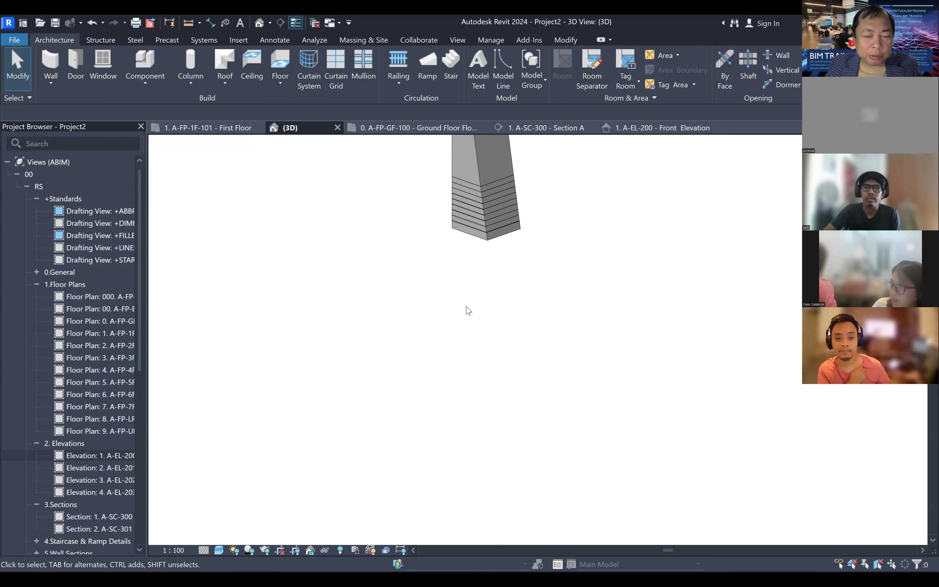
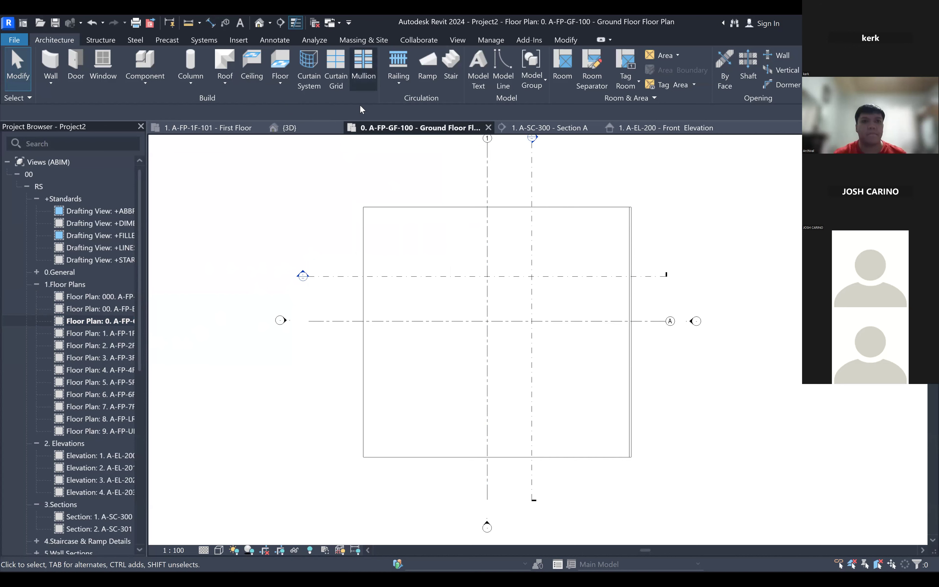
# - Look over the whole ground floor plan and return to the 3D view of the tower
pyautogui.scroll(-3, 337, 175)
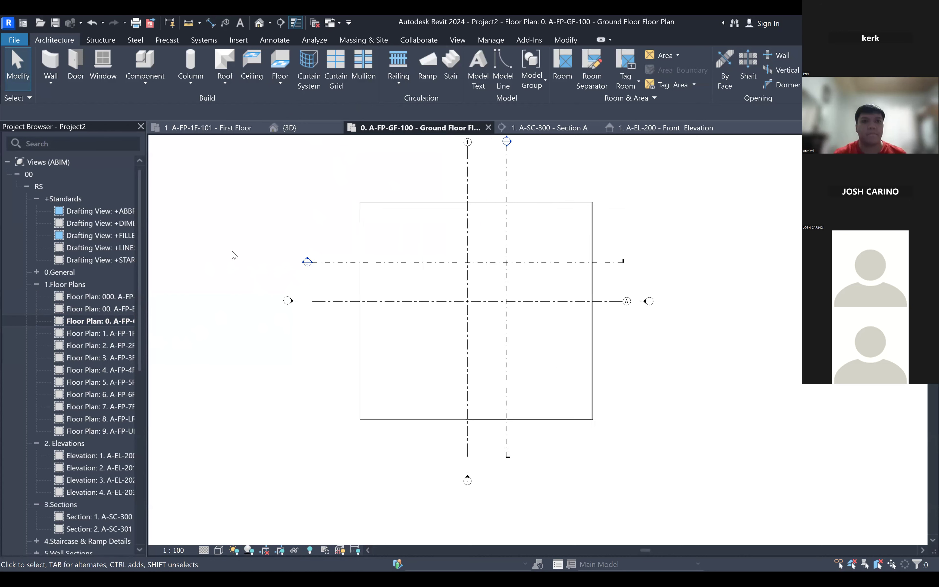
pyautogui.scroll(-1, 379, 218)
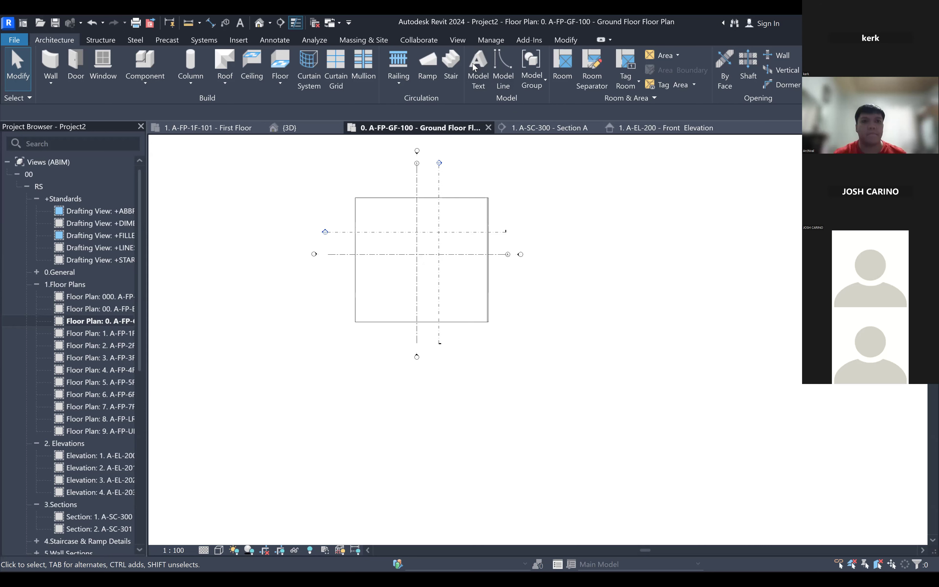
pyautogui.click(258, 23)
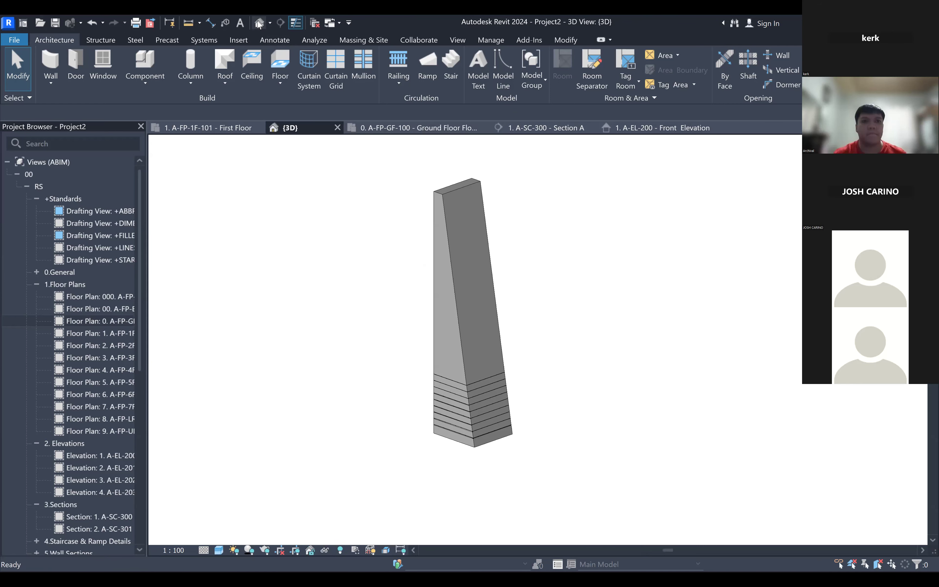
# - Delete the whole tower model from the 3D view and open the 1. A-FP-1F-101 First Floor plan
pyautogui.moveTo(616, 442); pyautogui.dragTo(426, 357)
pyautogui.press('Delete')
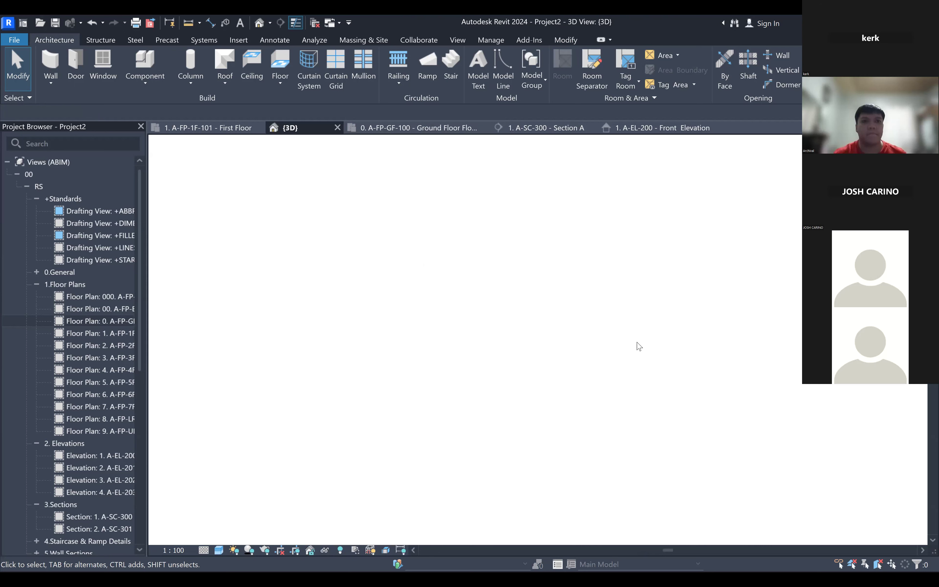
pyautogui.doubleClick(100, 331)
pyautogui.scroll(-1, 471, 293)
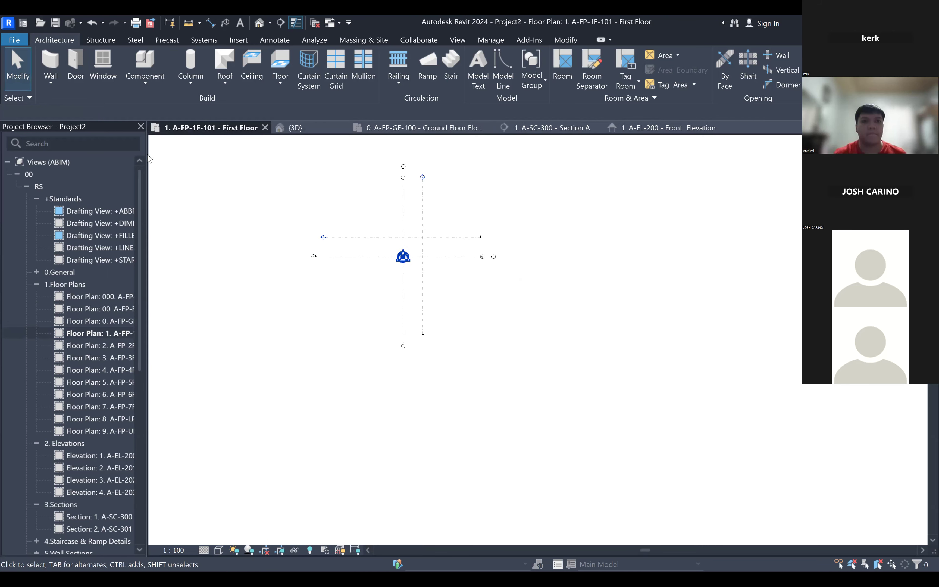
# - Widen the project browser, expand the Reflected Ceiling Plans group and open the 0.A-RCP-GF-600 Ground Floor ceiling plan
pyautogui.moveTo(146, 154); pyautogui.dragTo(163, 154)
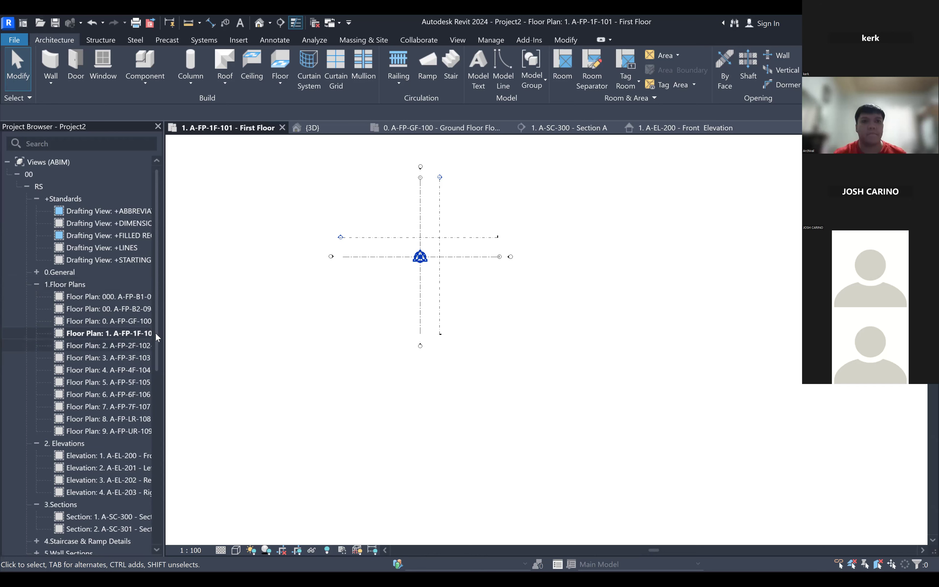
pyautogui.moveTo(154, 351); pyautogui.dragTo(147, 420)
pyautogui.scroll(-1, 144, 420)
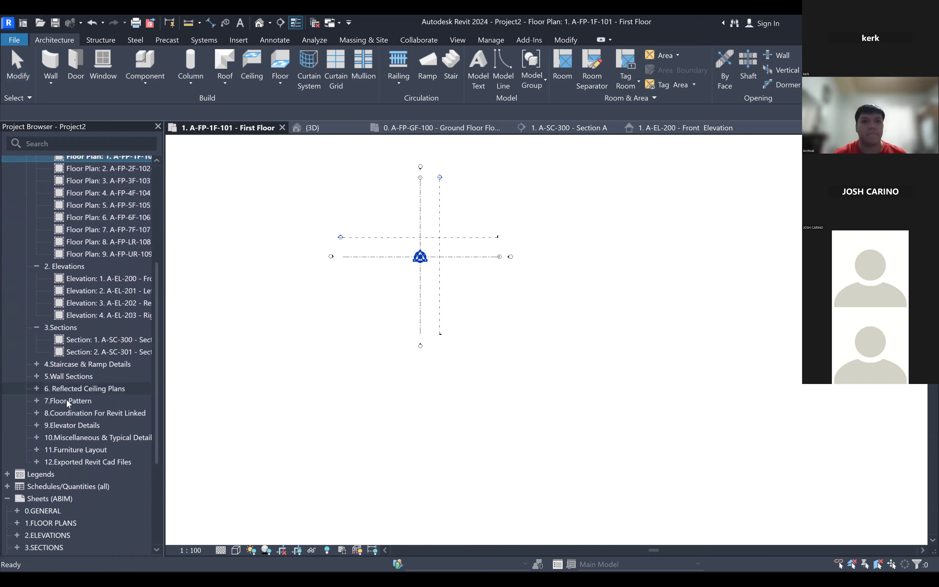
pyautogui.click(36, 388)
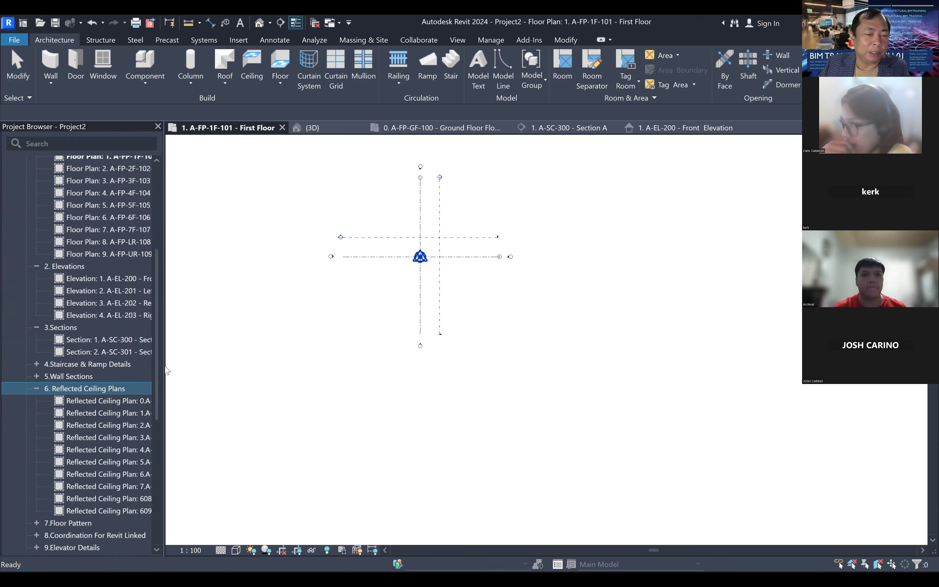
pyautogui.moveTo(165, 371); pyautogui.dragTo(184, 363)
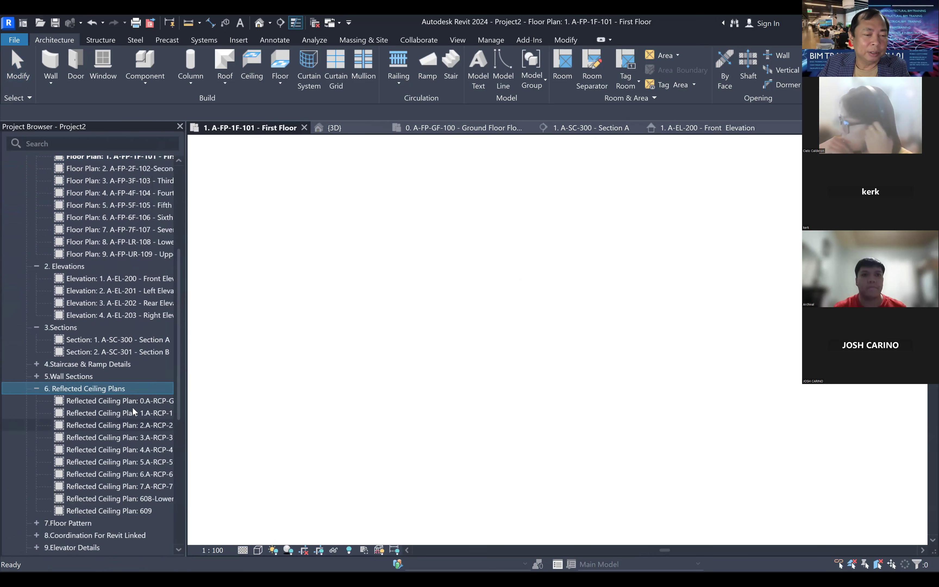
pyautogui.click(155, 402)
pyautogui.doubleClick(154, 402)
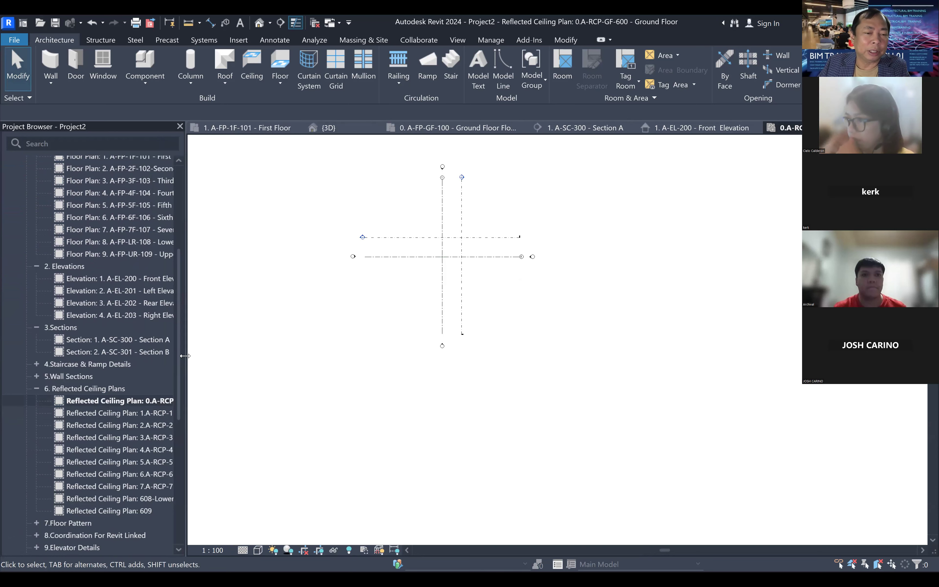
pyautogui.moveTo(203, 357); pyautogui.dragTo(207, 361)
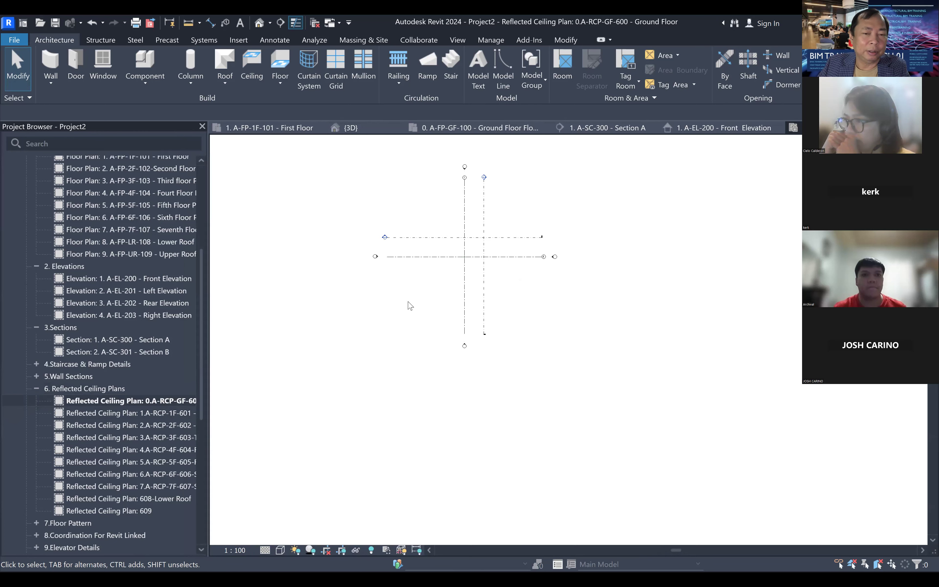
pyautogui.scroll(3, 410, 306)
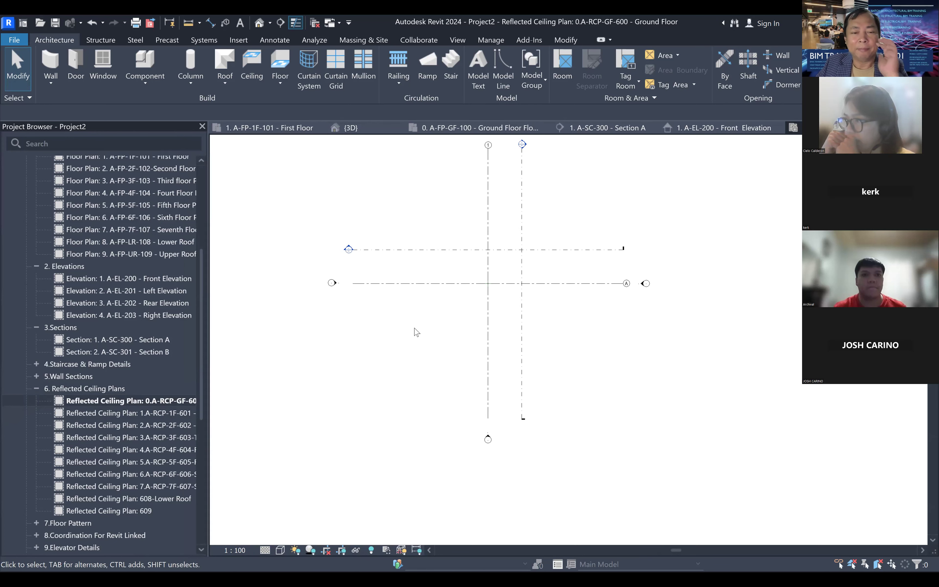
pyautogui.moveTo(464, 318); pyautogui.dragTo(468, 359, button='middle')
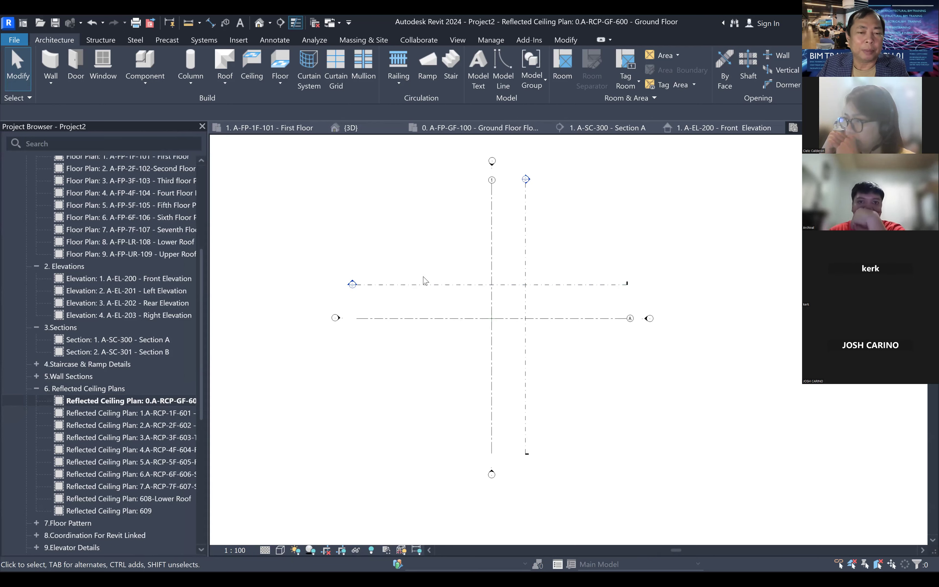
pyautogui.moveTo(425, 315); pyautogui.dragTo(474, 312, button='middle')
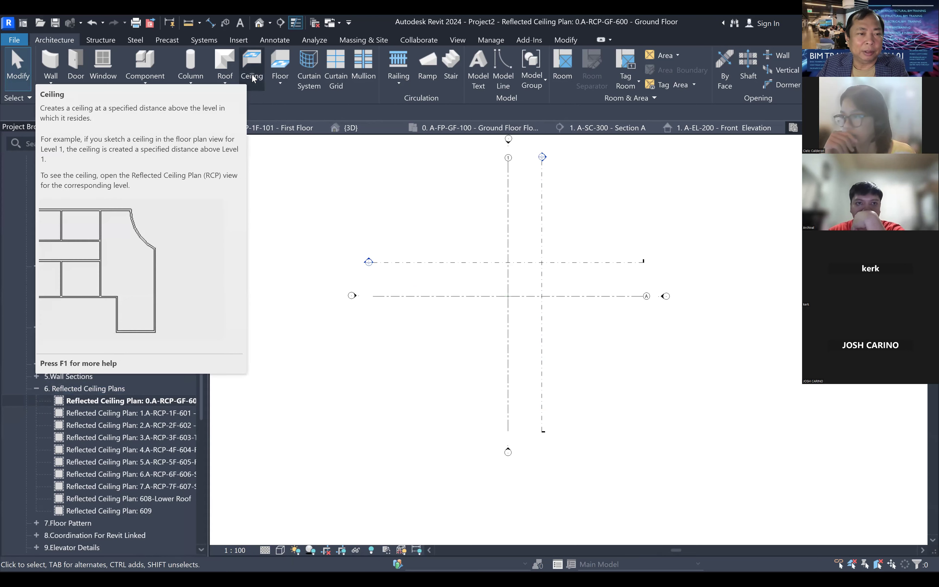
# - Start a ceiling of type C1-M-600mm X 600mm X 12.5mm thk.Normal Gypsum board Tile and set its Type Mark to C1
pyautogui.click(251, 74)
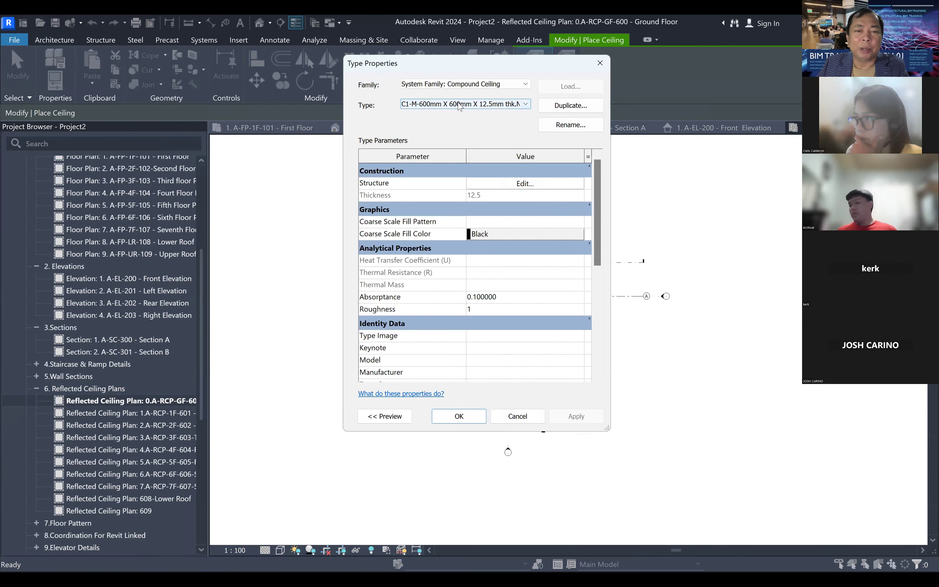
pyautogui.click(459, 106)
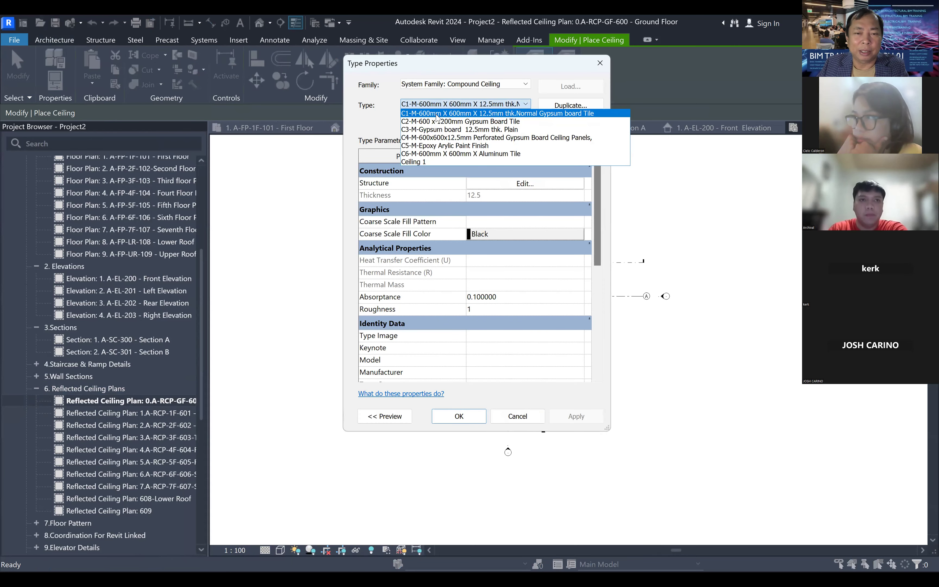
pyautogui.click(599, 222)
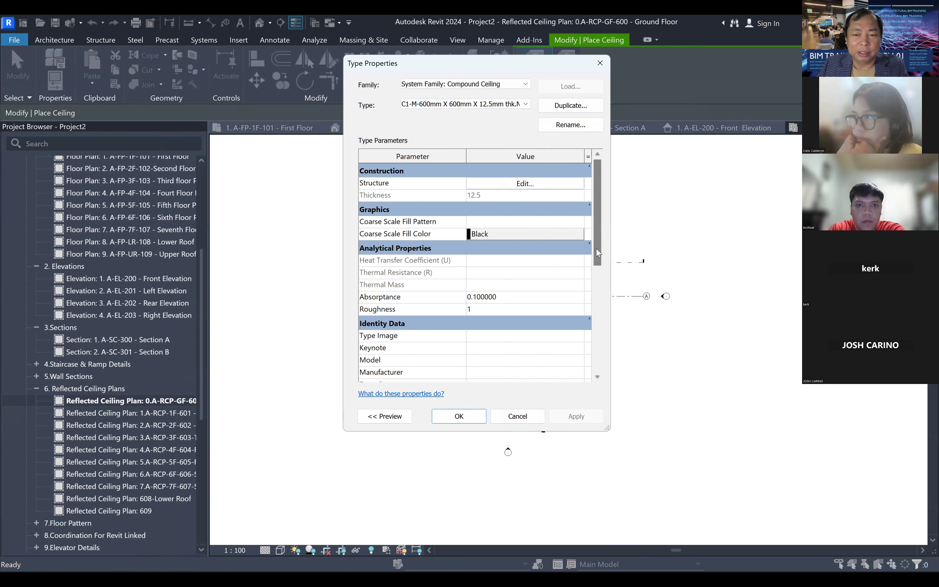
pyautogui.scroll(-5, 592, 310)
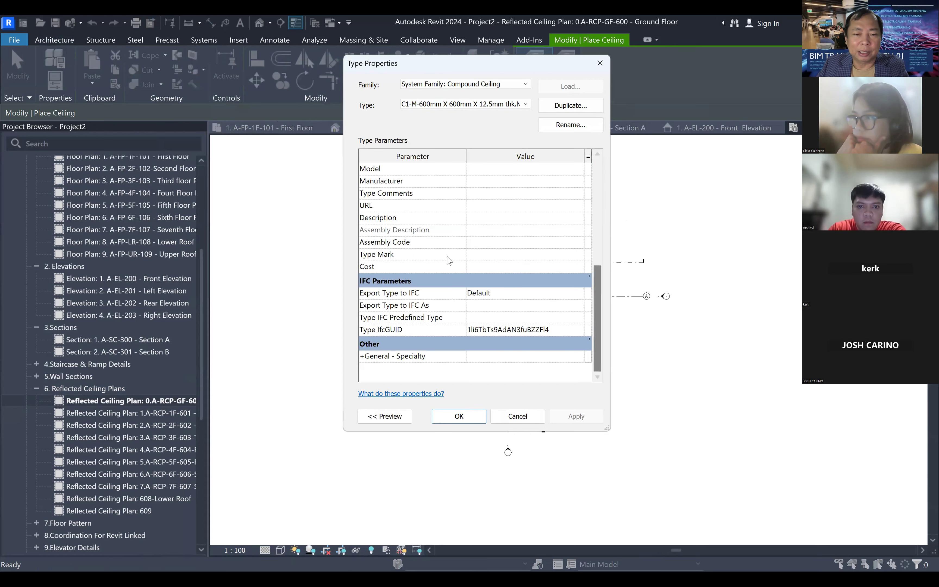
pyautogui.click(484, 254)
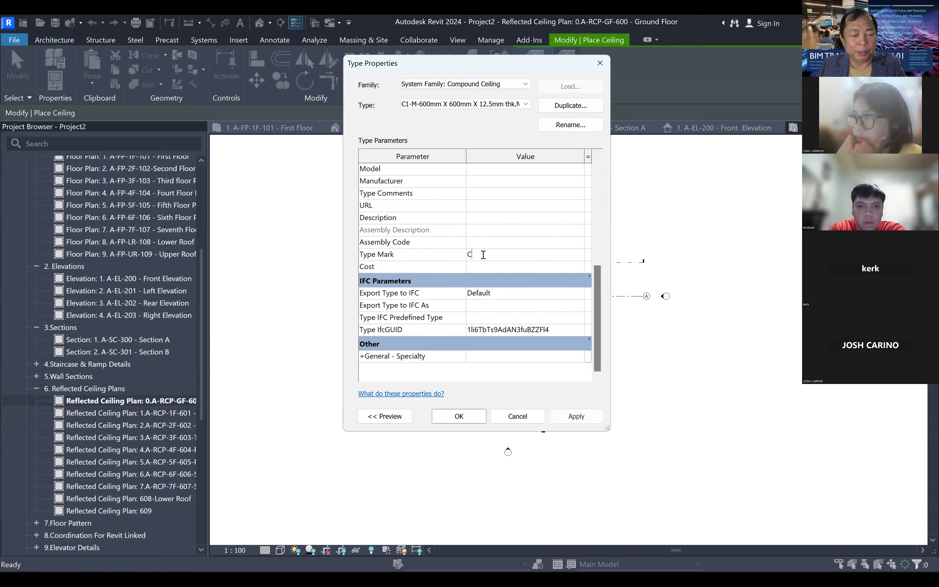
pyautogui.click(572, 422)
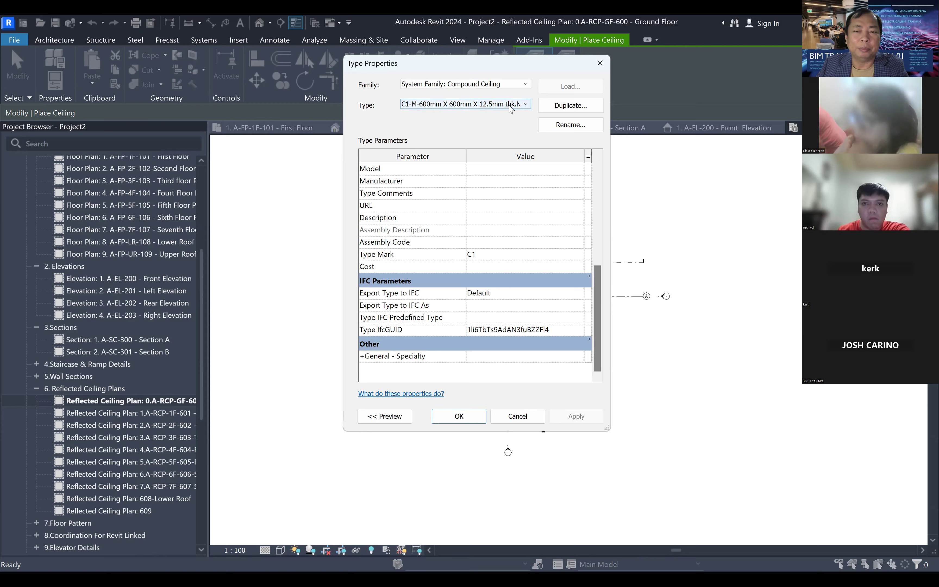
pyautogui.click(458, 416)
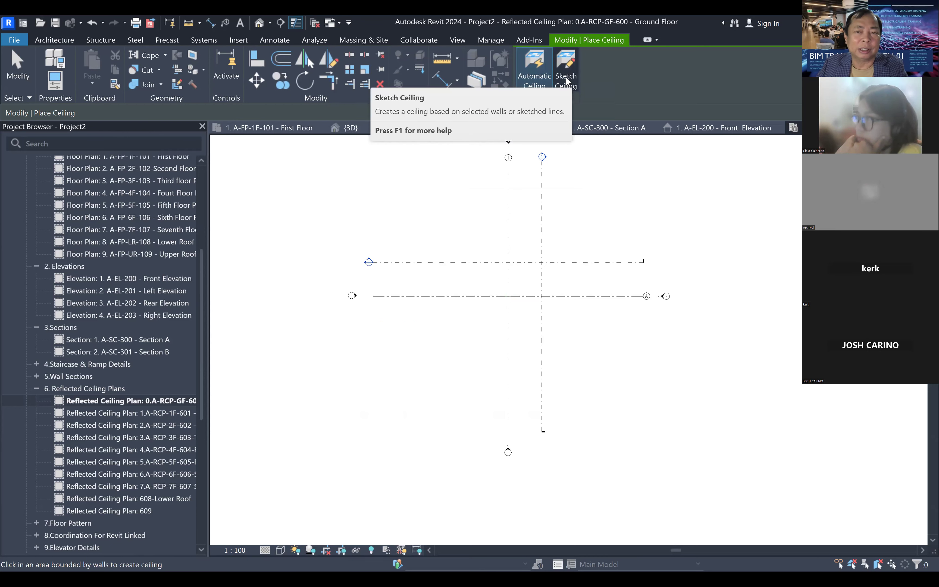
# - Sketch a rectangular ceiling boundary about 35000 by 30000 mm around the grid intersection and finish the ceiling
pyautogui.click(573, 87)
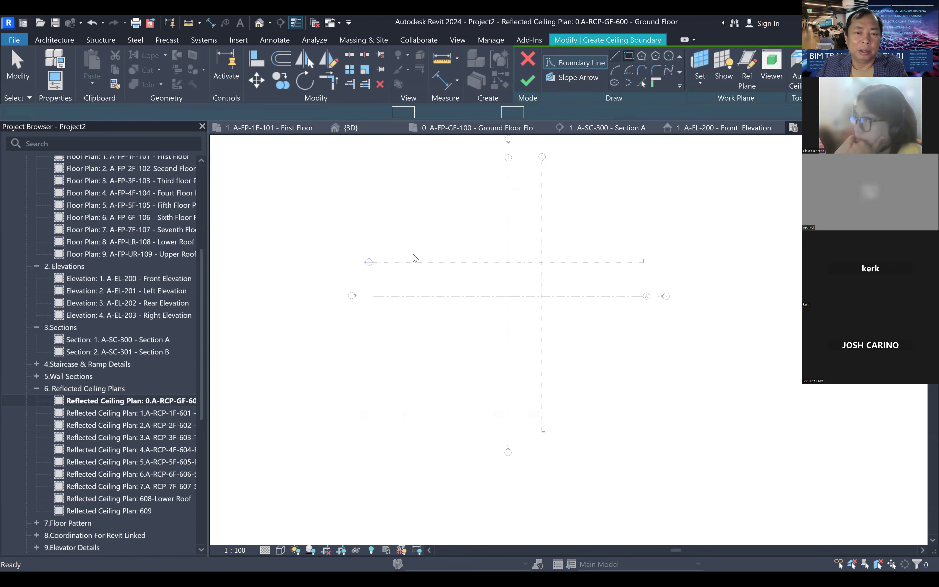
pyautogui.click(383, 199)
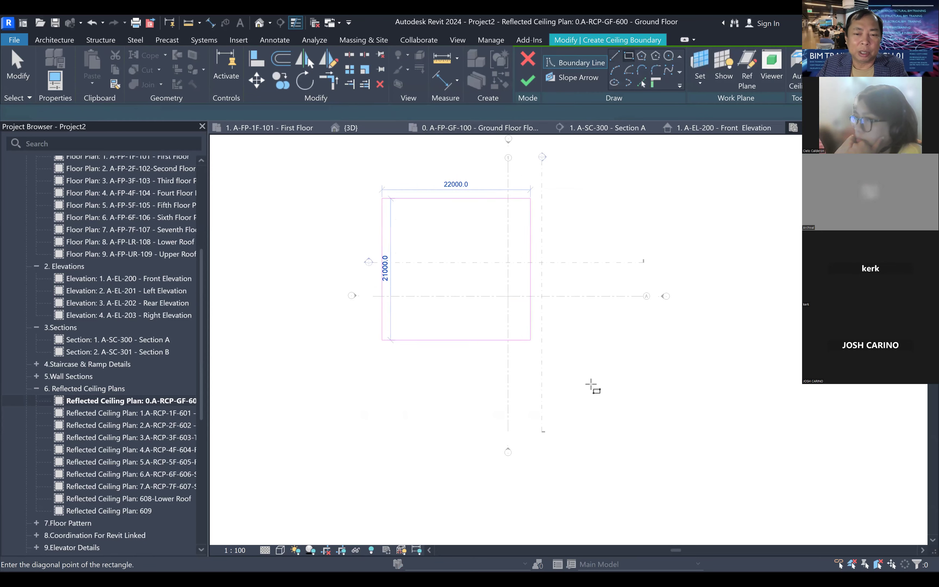
pyautogui.click(619, 400)
pyautogui.click(528, 81)
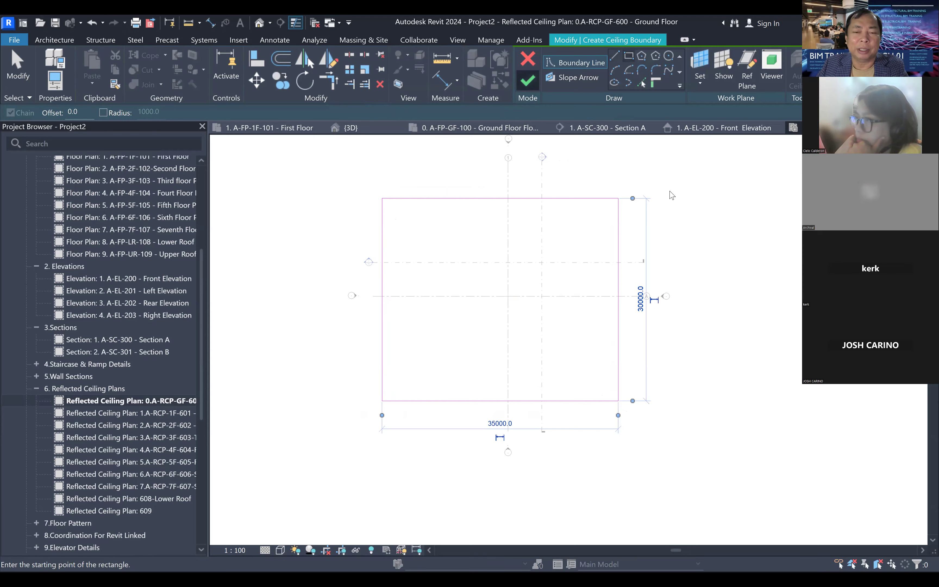
pyautogui.press('Escape')
# - Examine the new ceiling's tile grid pattern in the Ground Floor reflected ceiling plan
pyautogui.scroll(5, 407, 210)
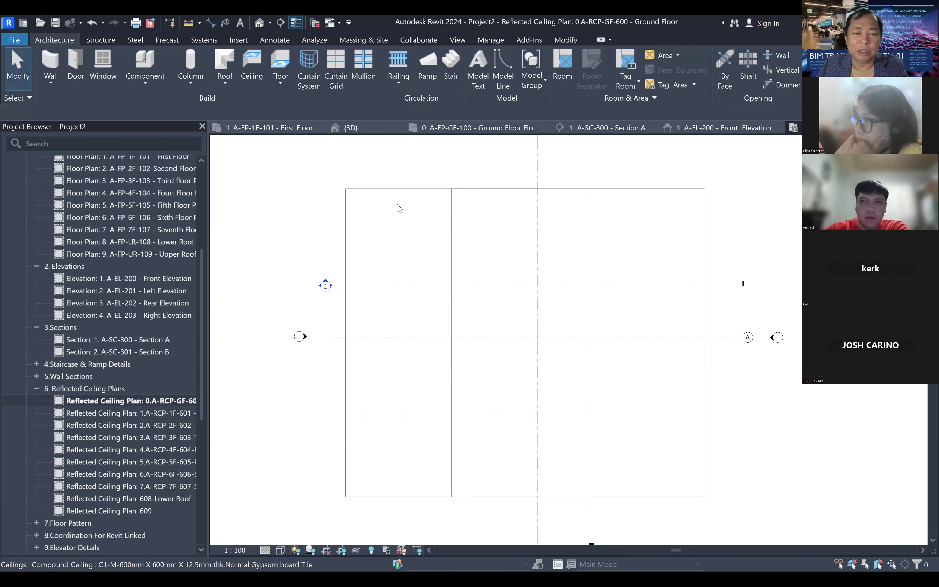
pyautogui.scroll(3, 336, 161)
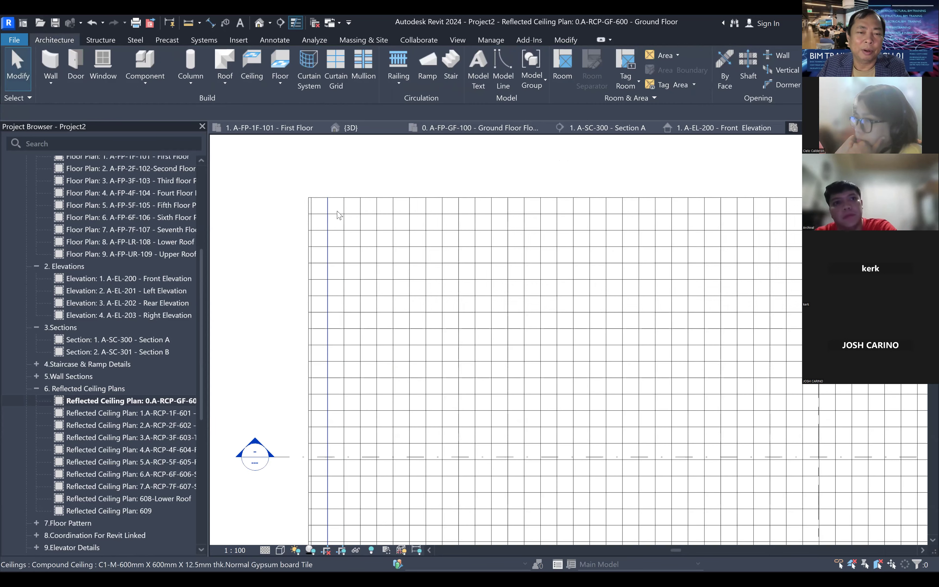
pyautogui.click(344, 202)
pyautogui.moveTo(345, 202); pyautogui.dragTo(407, 208)
pyautogui.scroll(-3, 304, 218)
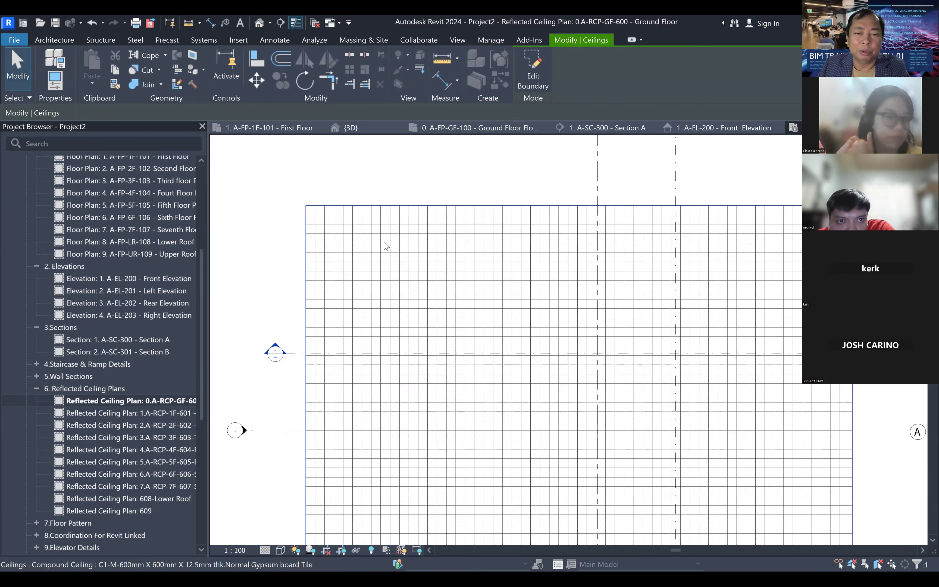
pyautogui.moveTo(475, 261); pyautogui.dragTo(471, 173, button='middle')
pyautogui.moveTo(471, 210); pyautogui.dragTo(481, 254, button='middle')
pyautogui.press('Escape')
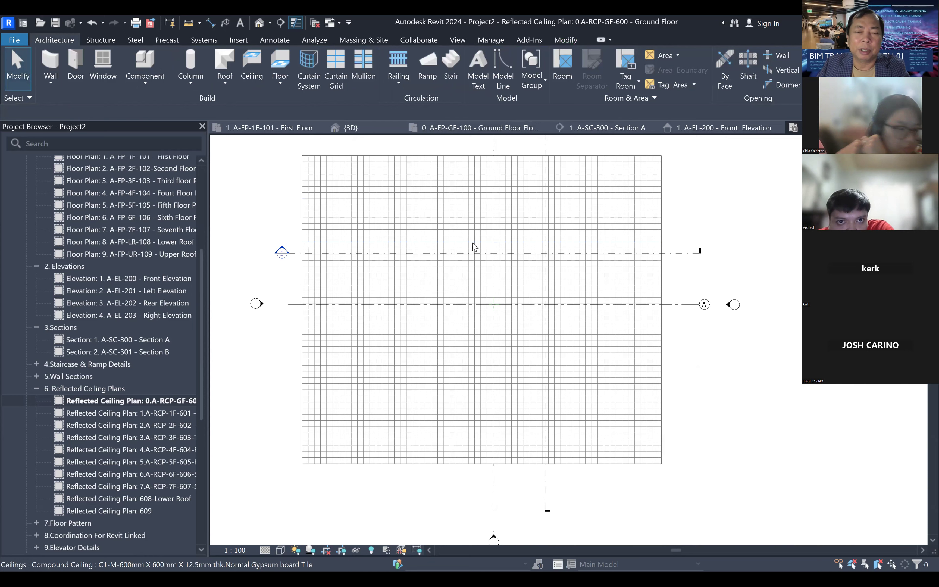
# - Inspect the ceiling in the 3D view and look for it among the levels in the A-EL-200 Front Elevation
pyautogui.click(260, 22)
pyautogui.scroll(7, 524, 450)
pyautogui.moveTo(658, 394); pyautogui.dragTo(668, 332, button='middle')
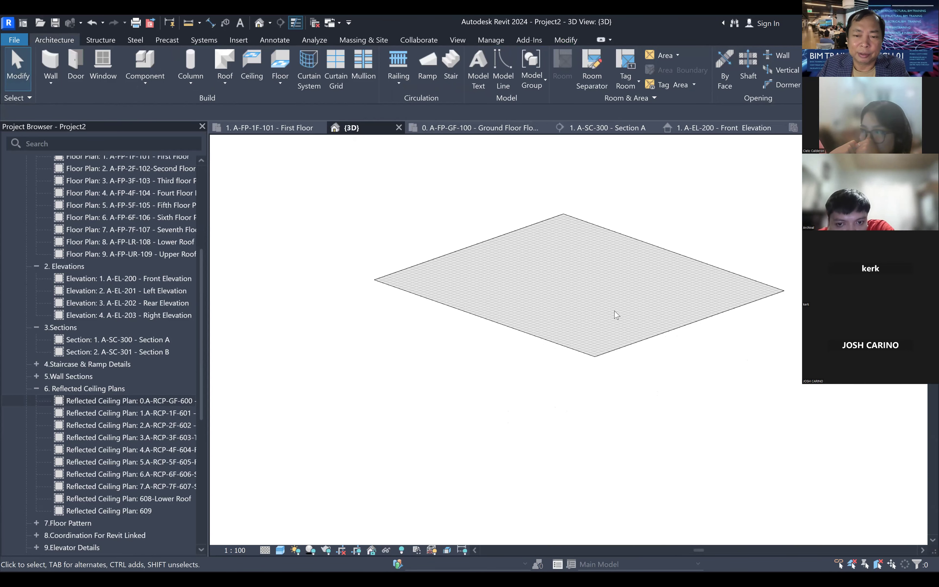
pyautogui.scroll(2, 610, 313)
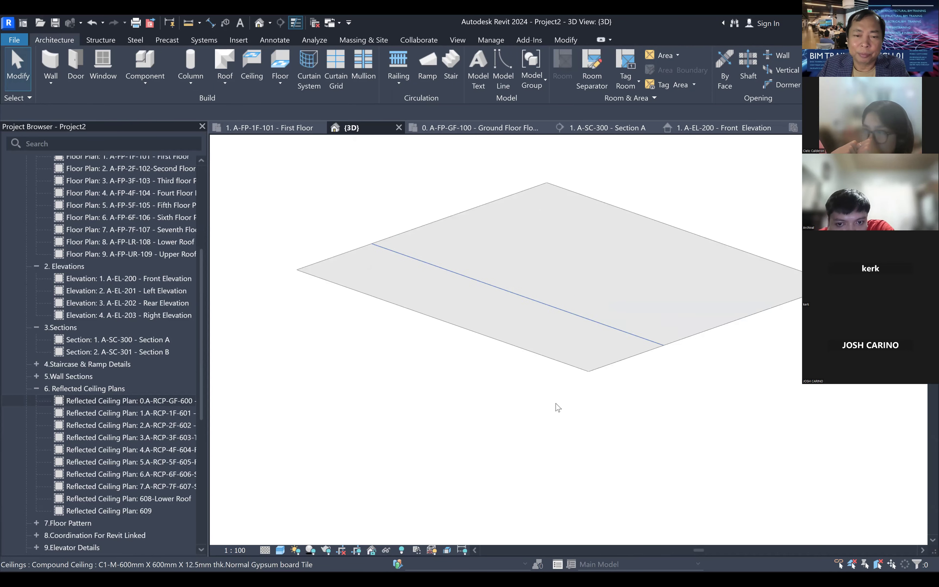
pyautogui.click(156, 278)
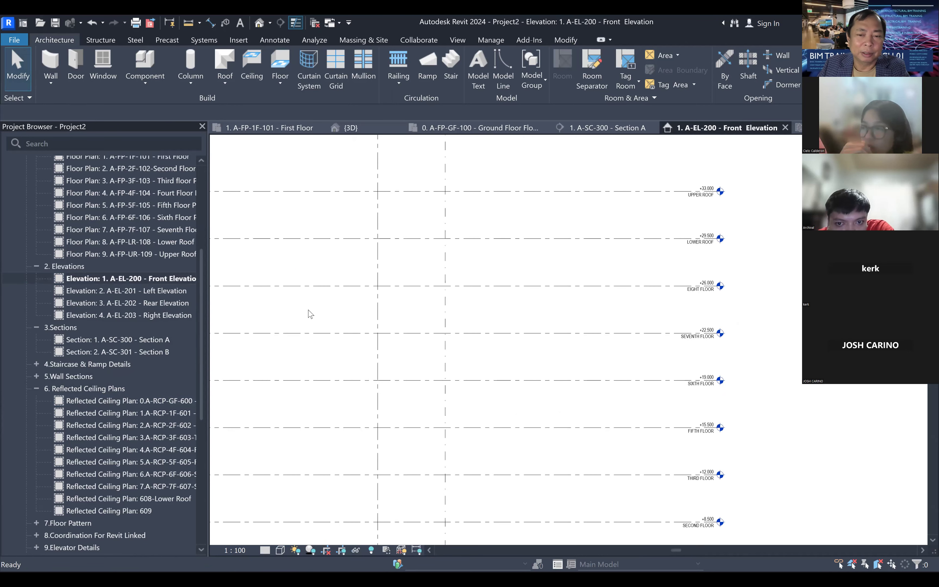
pyautogui.scroll(-5, 547, 320)
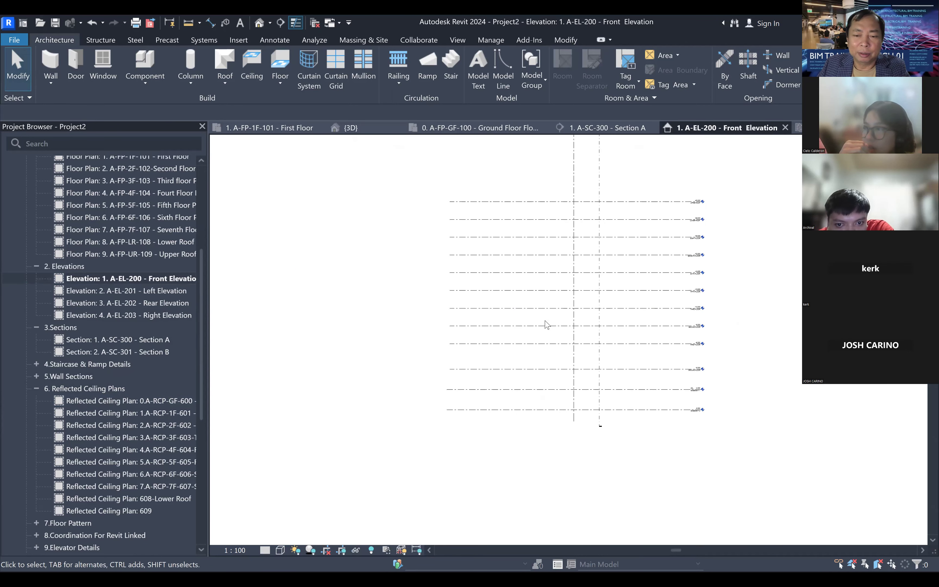
pyautogui.scroll(5, 587, 376)
pyautogui.moveTo(516, 318); pyautogui.dragTo(455, 347, button='middle')
pyautogui.scroll(-1, 526, 284)
pyautogui.scroll(-2, 524, 277)
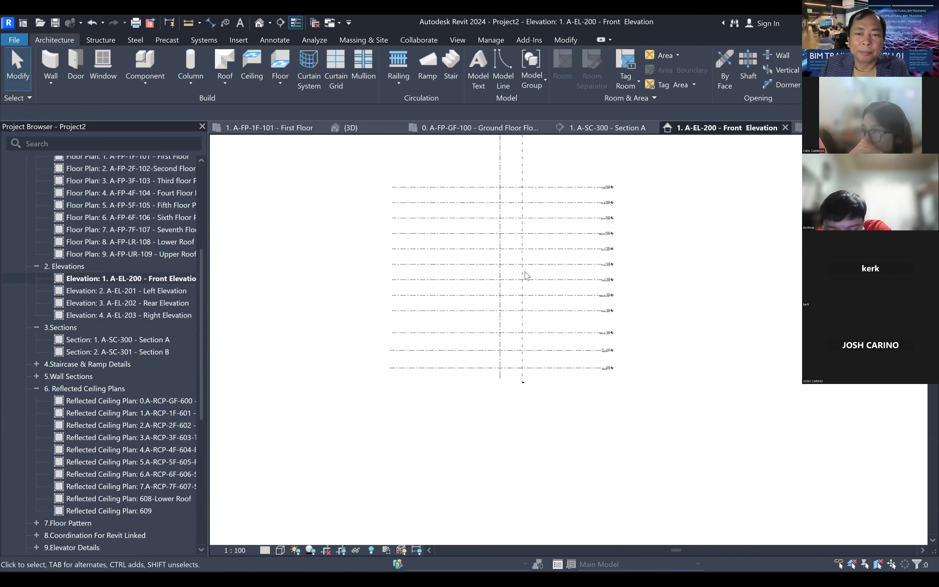
# - In the 3D view, set the thickness of the ceiling type's SHBC-600mm structure layer to 50 mm and inspect the ceiling's edge
pyautogui.click(260, 24)
pyautogui.scroll(4, 621, 334)
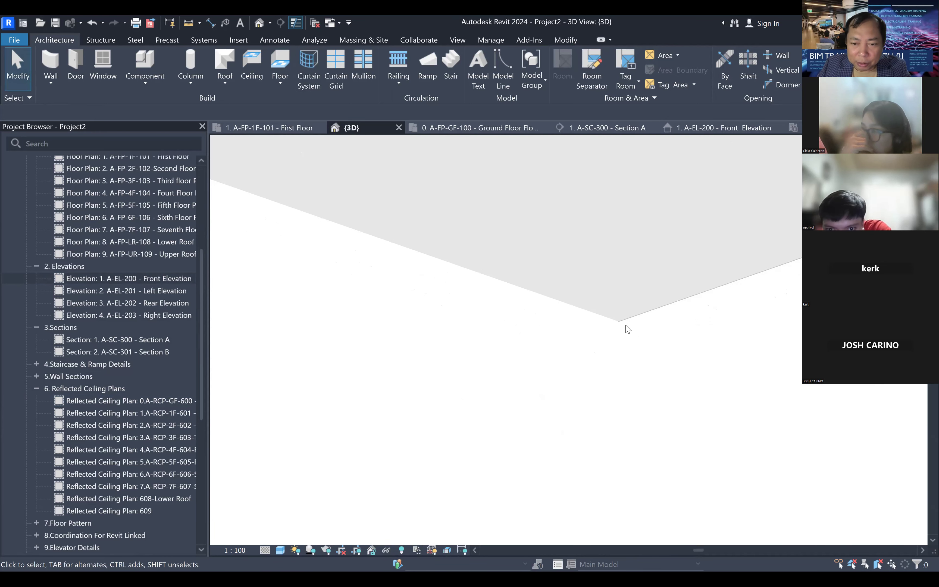
pyautogui.click(611, 318)
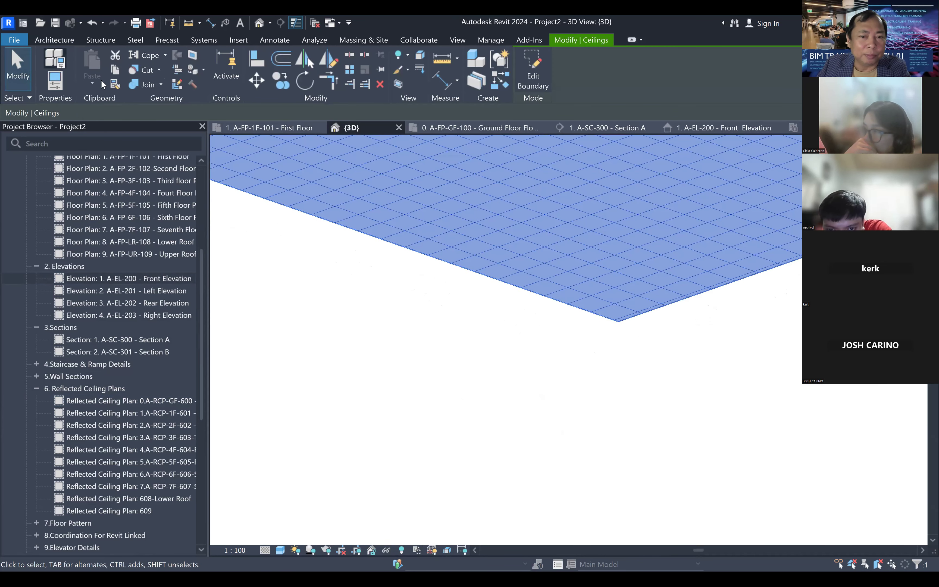
pyautogui.doubleClick(564, 289)
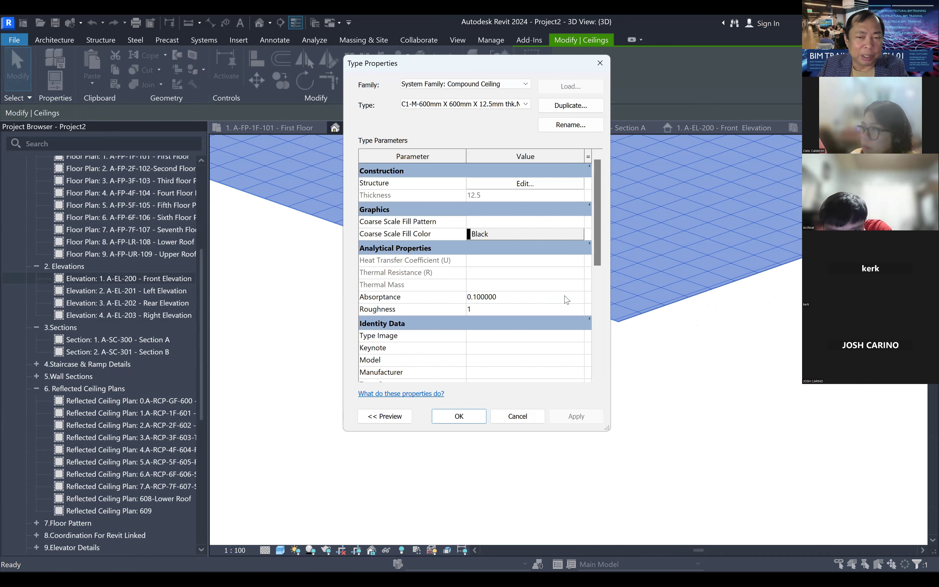
pyautogui.click(525, 186)
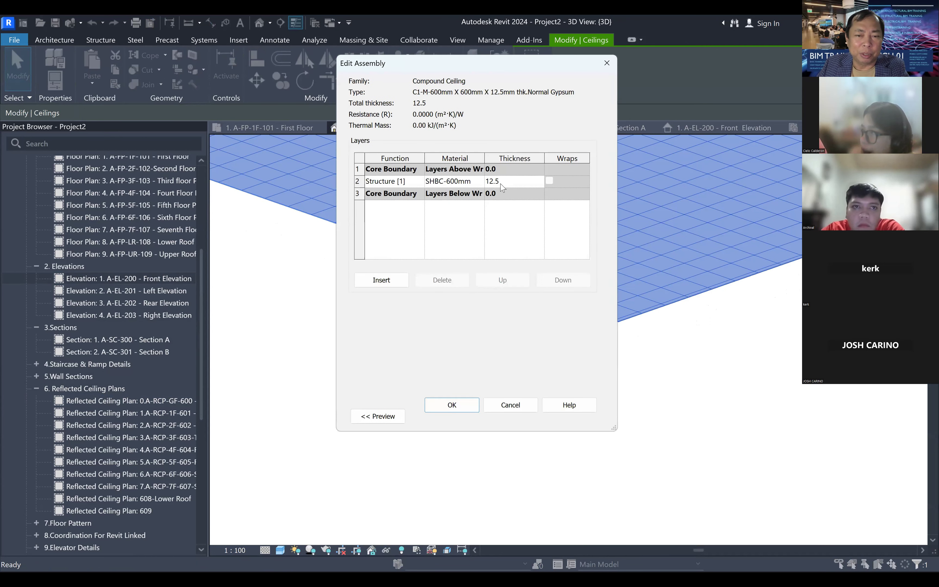
pyautogui.click(507, 182)
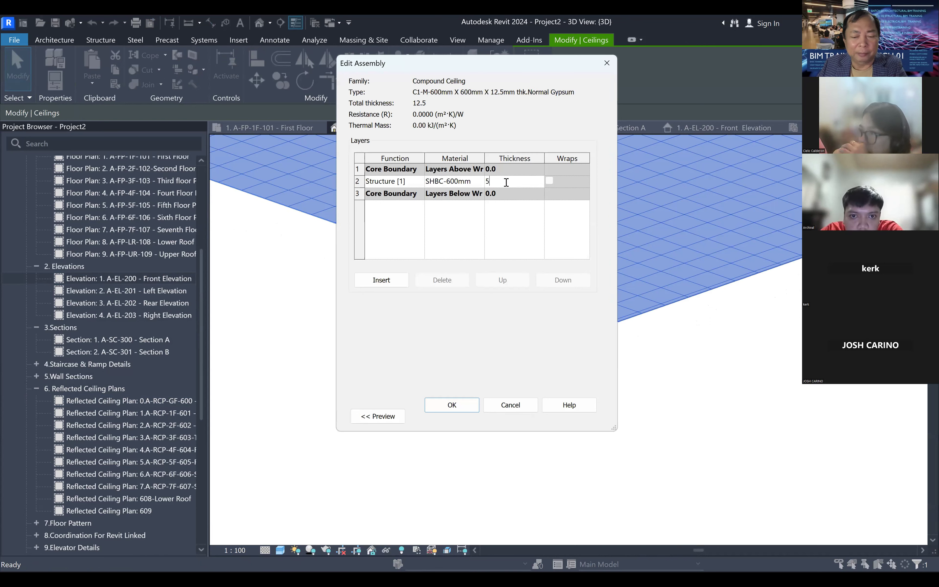
pyautogui.click(461, 404)
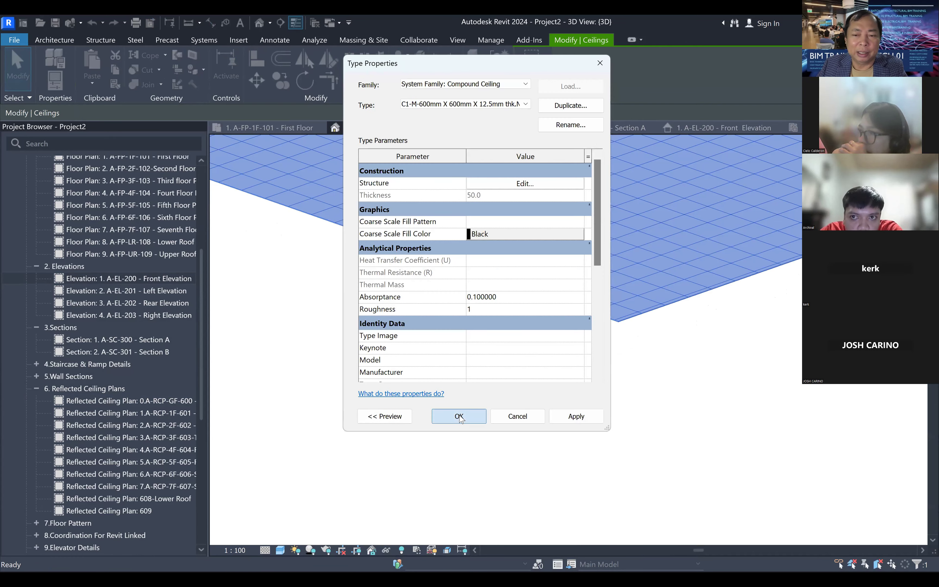
pyautogui.click(448, 415)
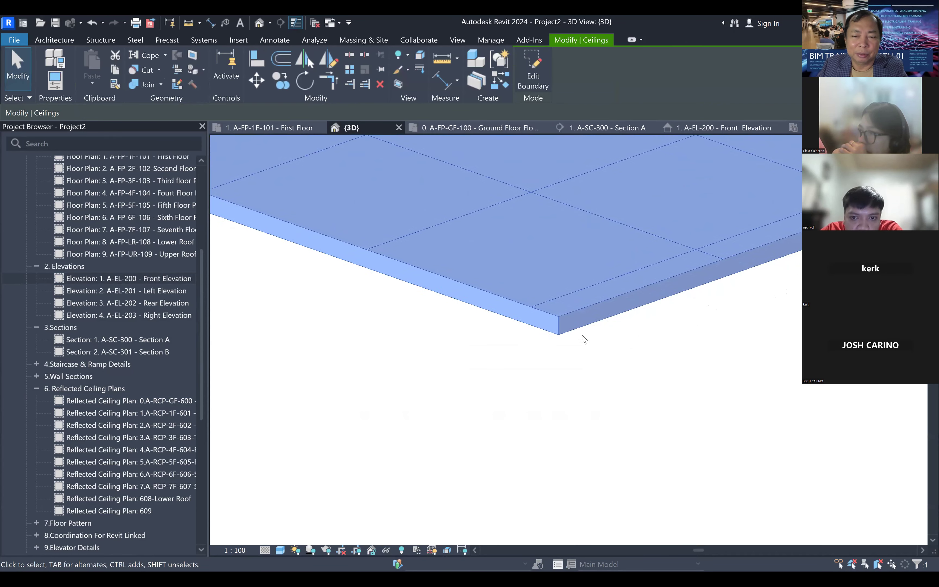
pyautogui.click(583, 334)
pyautogui.scroll(-4, 270, 385)
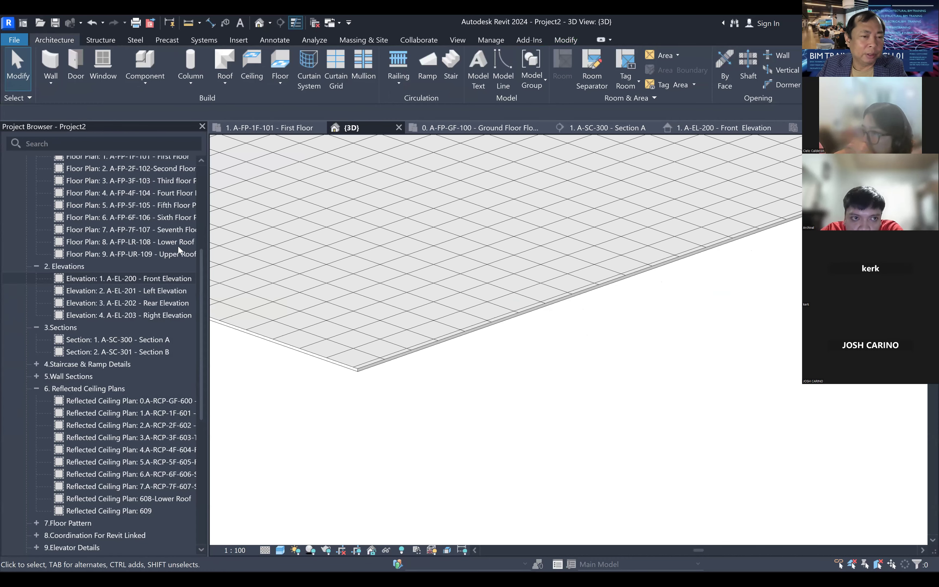
# - Open the A-FP-GF-100 Ground Floor plan, go to Section A from its section mark and locate the ceiling above the Ground Floor level
pyautogui.scroll(3, 148, 266)
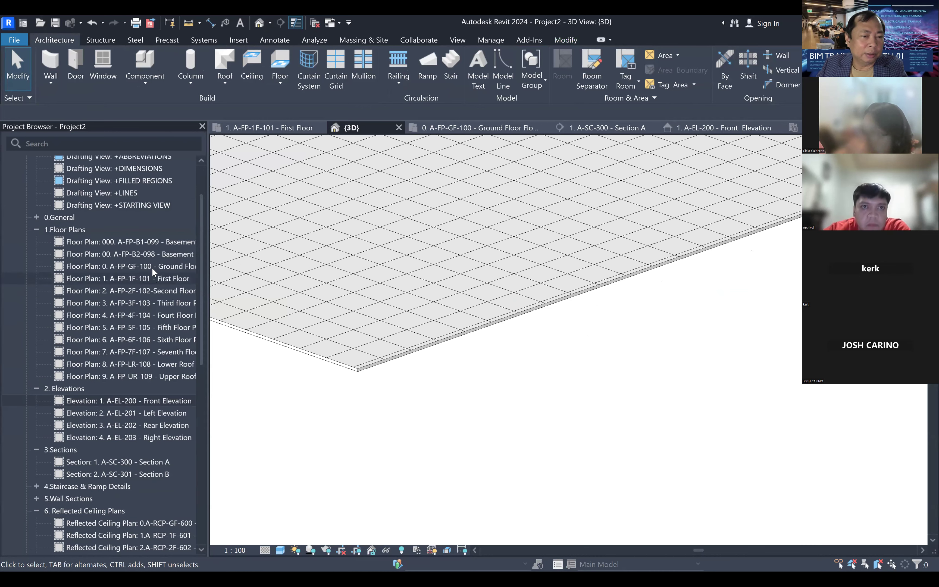
pyautogui.doubleClick(152, 266)
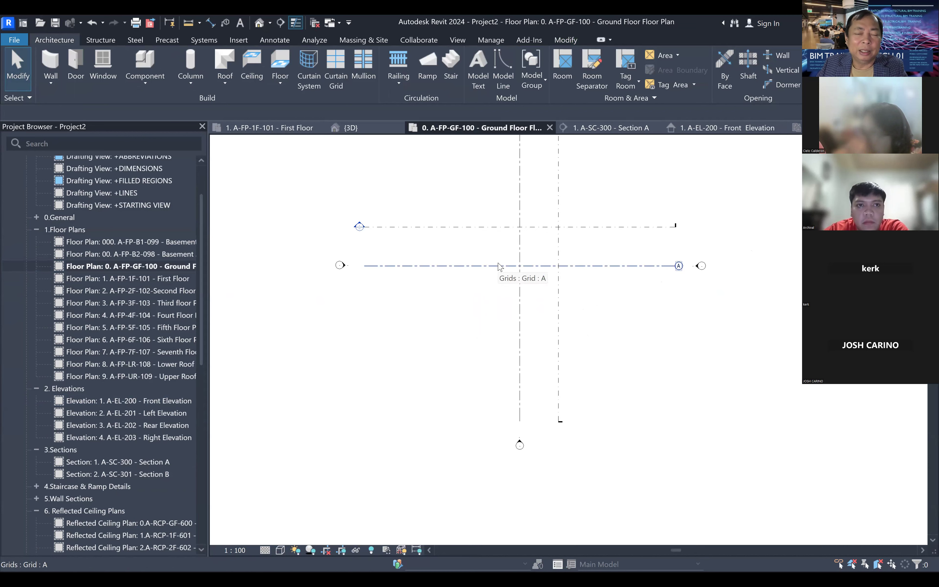
pyautogui.doubleClick(360, 225)
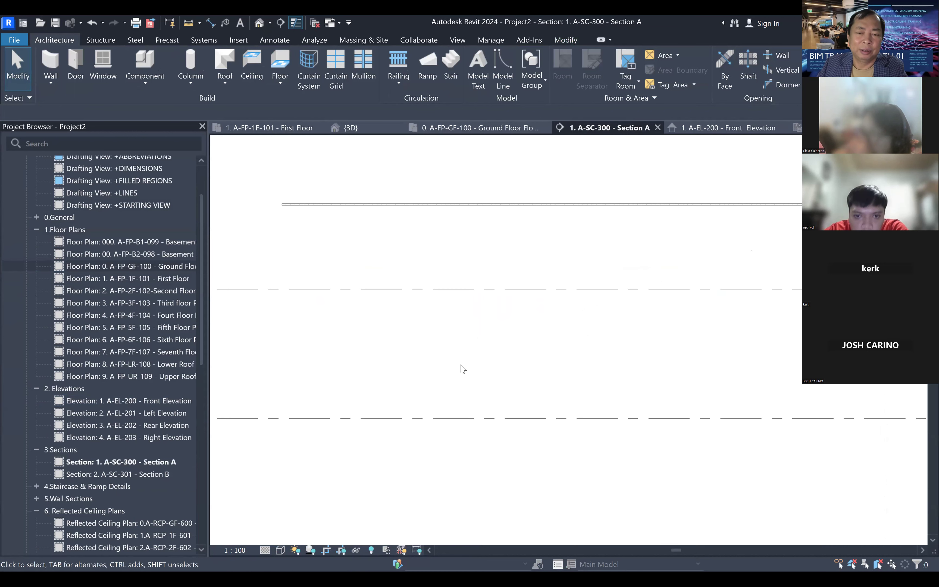
pyautogui.scroll(-2, 399, 250)
pyautogui.scroll(5, 761, 226)
pyautogui.scroll(2, 753, 261)
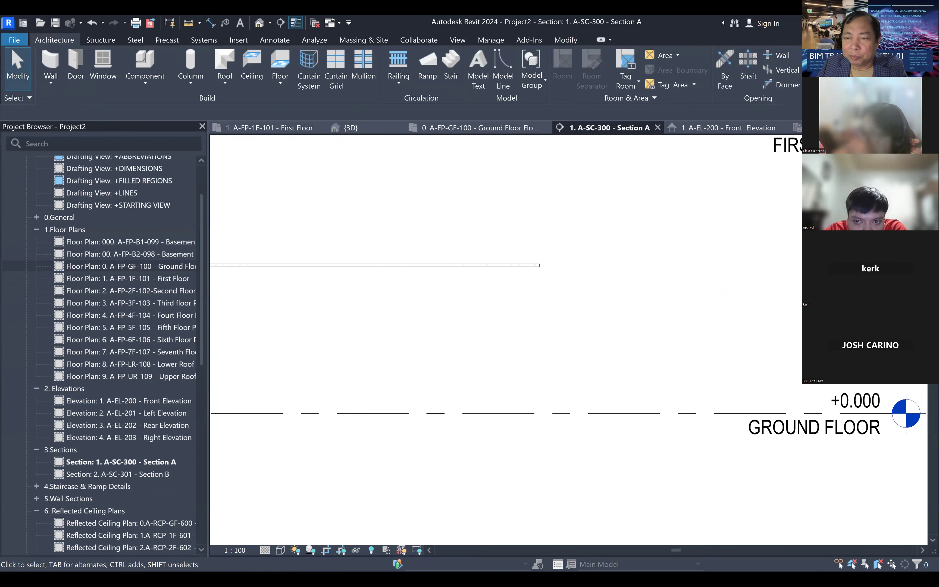
pyautogui.scroll(-2, 759, 210)
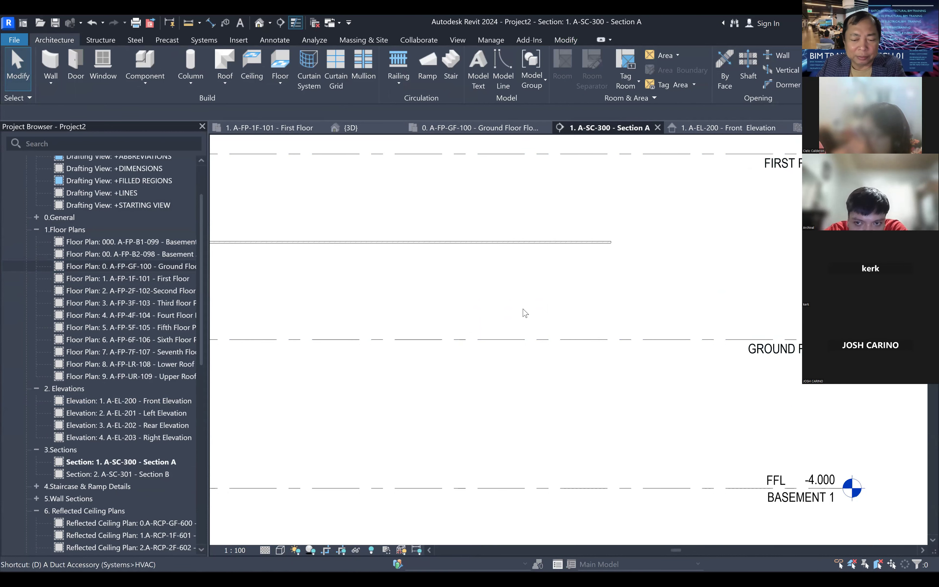
# - Add an aligned dimension between the ceiling and the Ground Floor level line in Section A
pyautogui.press('d')
pyautogui.press('i')
pyautogui.scroll(2, 547, 253)
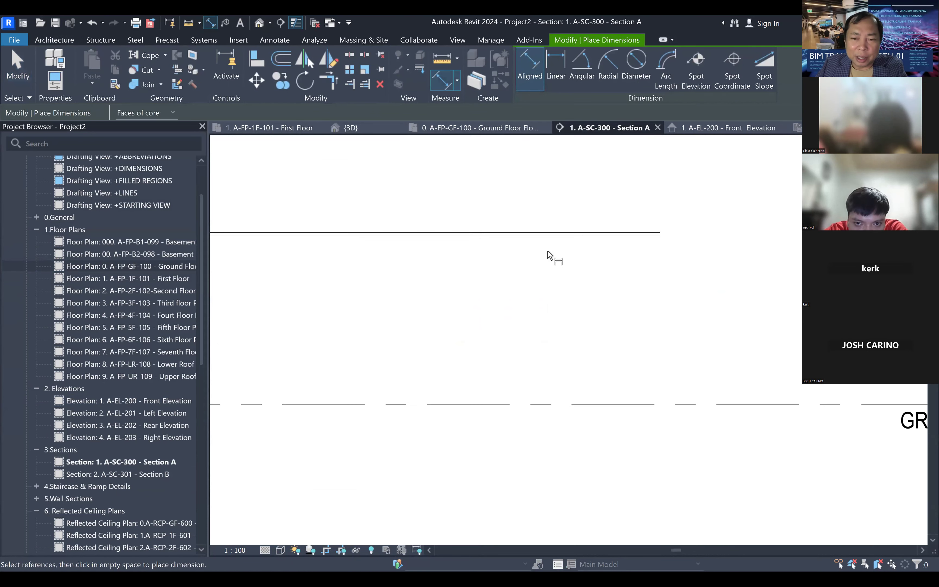
pyautogui.click(558, 235)
pyautogui.click(558, 404)
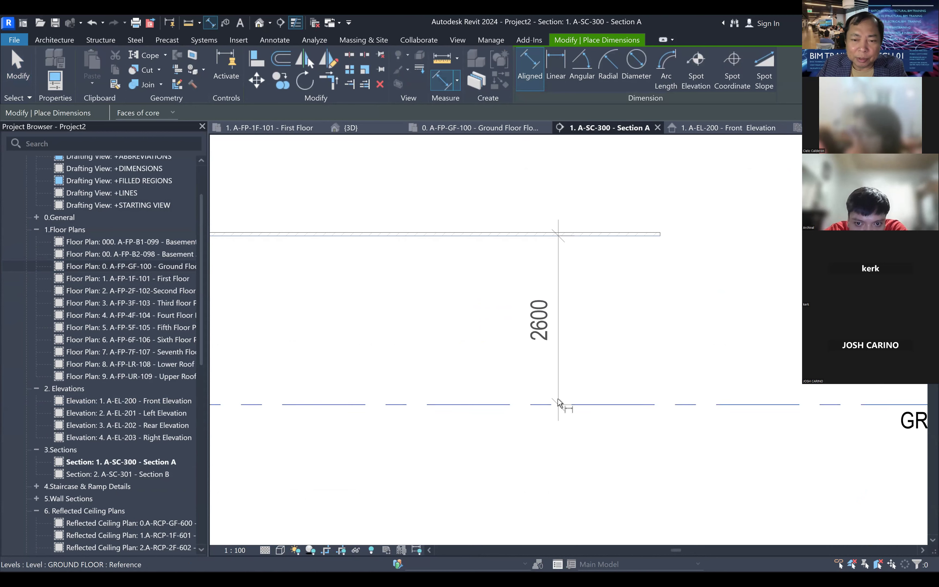
pyautogui.click(566, 385)
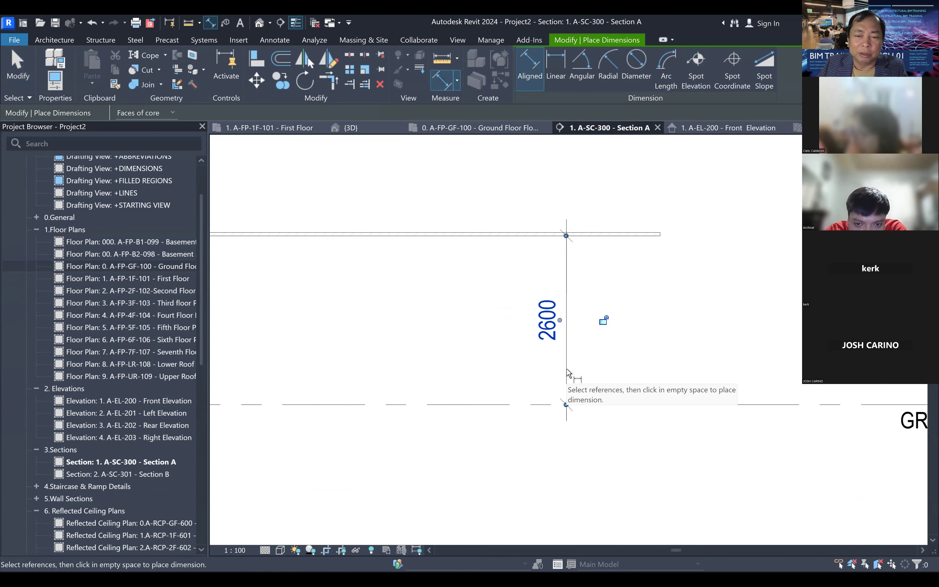
pyautogui.scroll(-1, 601, 318)
pyautogui.press('Escape')
pyautogui.press('Escape')
# - Set the ceiling's height offset from the Ground Floor level to 3000 mm
pyautogui.click(601, 281)
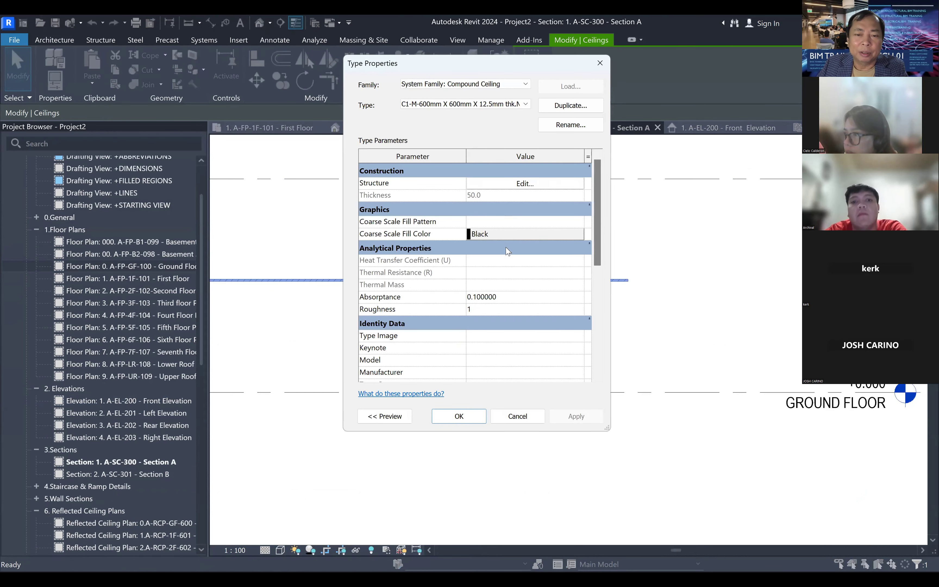
pyautogui.click(600, 62)
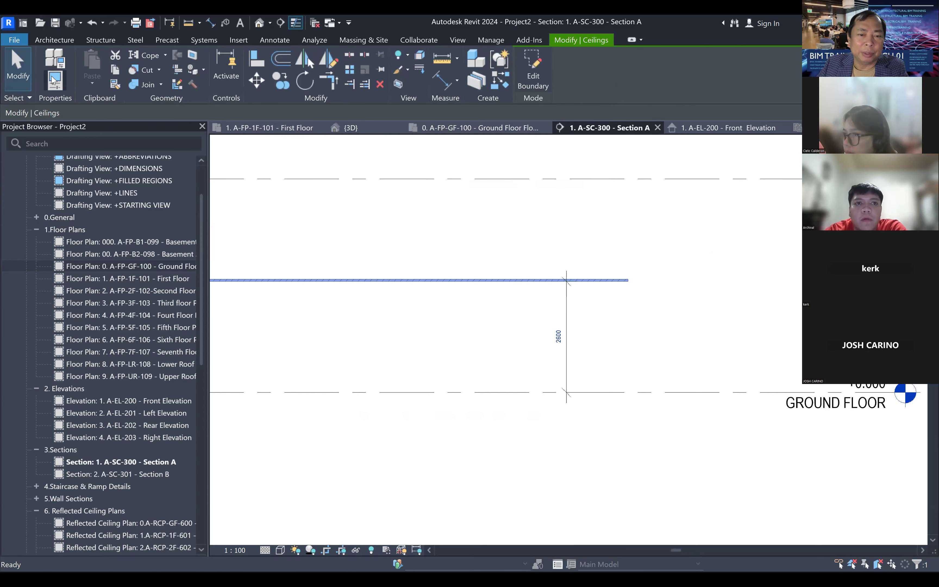
pyautogui.press('p')
pyautogui.press('p')
pyautogui.click(278, 170)
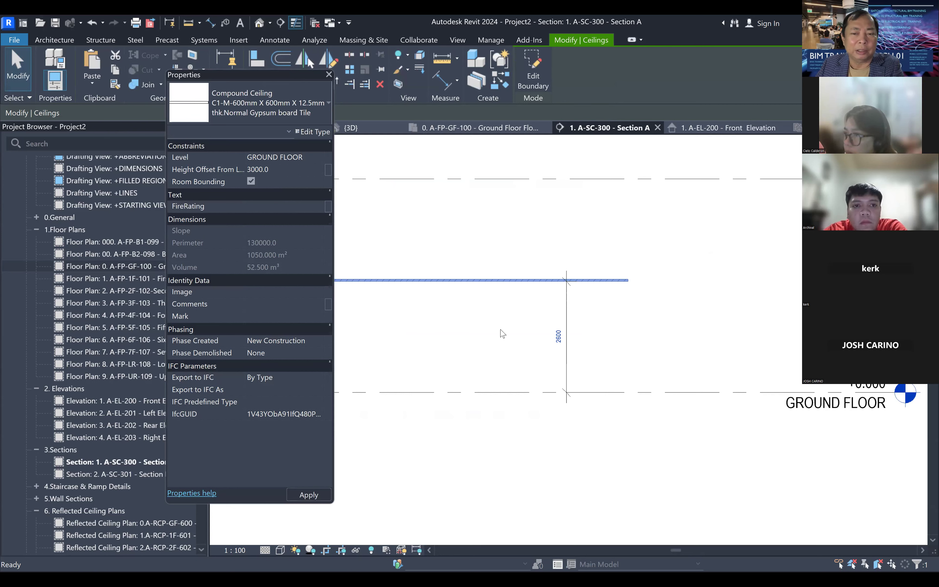
pyautogui.write('3000')
pyautogui.click(599, 307)
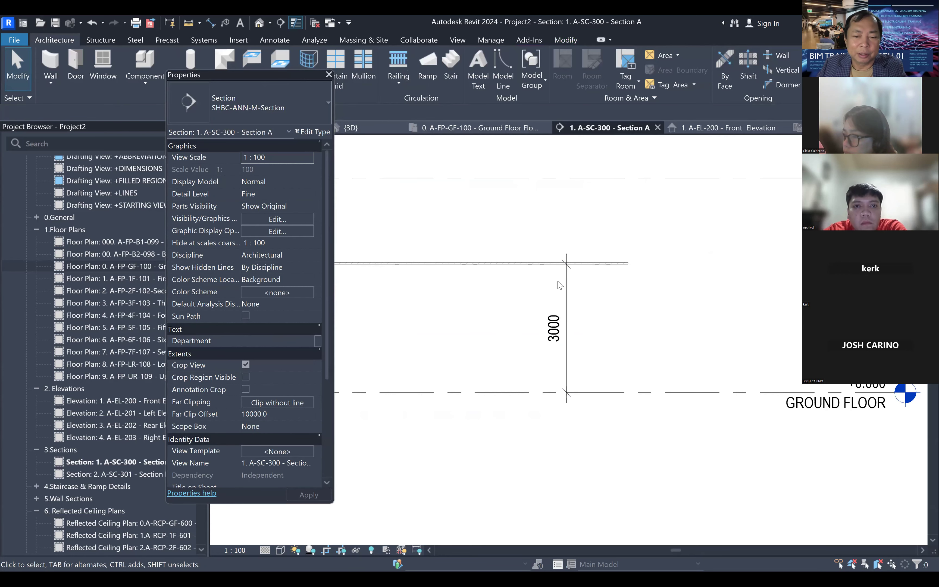
# - Review the ceiling's type properties in Section A and close them without changes
pyautogui.scroll(-3, 698, 327)
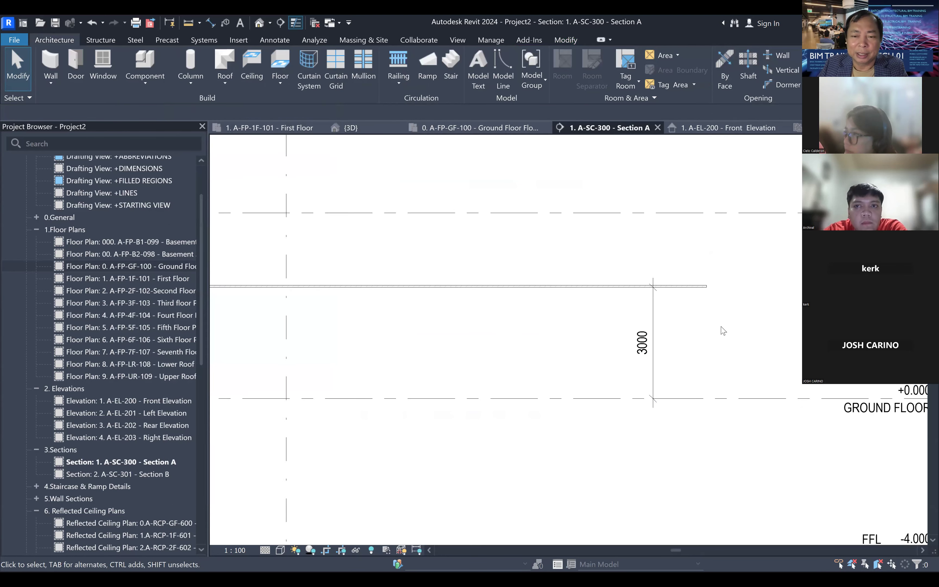
pyautogui.scroll(2, 594, 307)
pyautogui.click(598, 292)
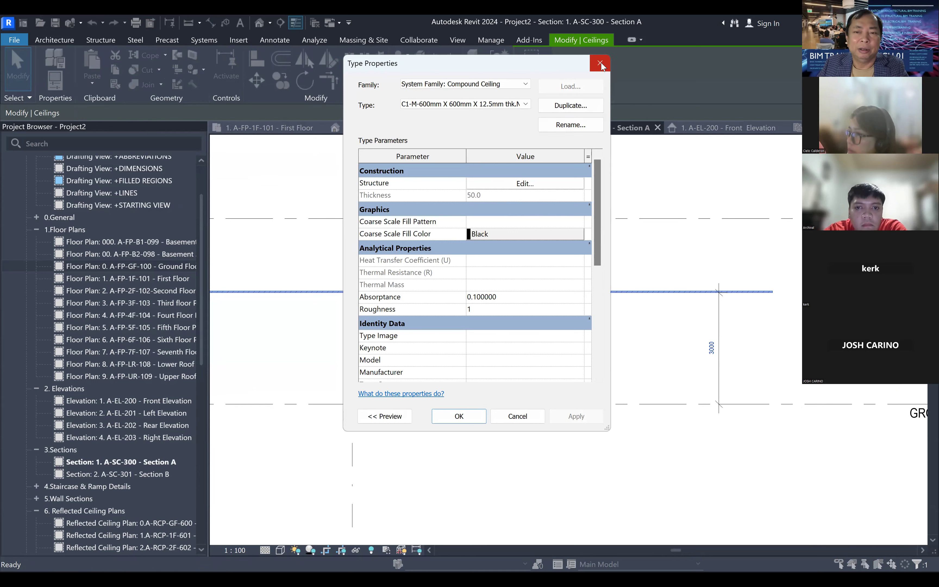
pyautogui.press('Escape')
pyautogui.press('Escape')
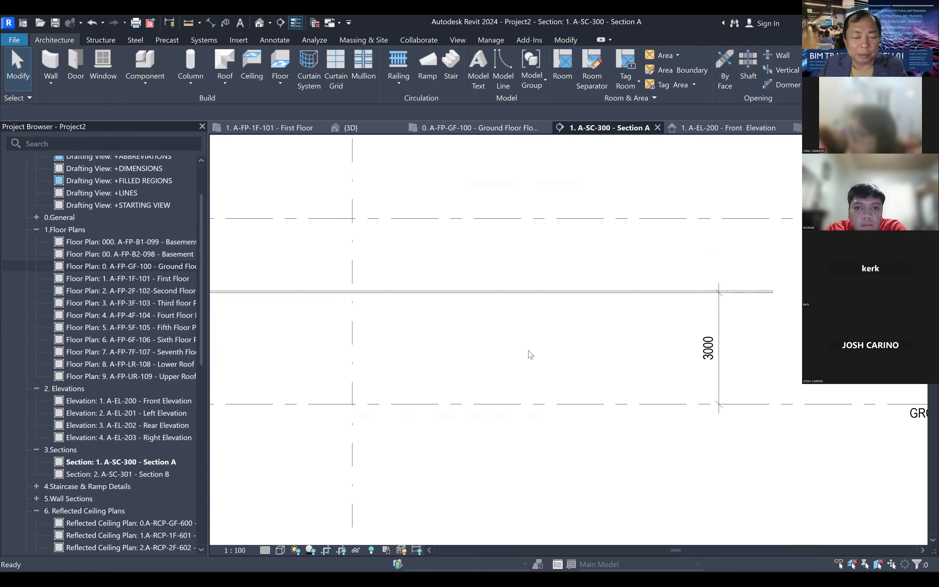
# - Tag the ceiling in Section A by category, placing the tag with its leader just beyond the ceiling's outer end
pyautogui.press('t')
pyautogui.press('g')
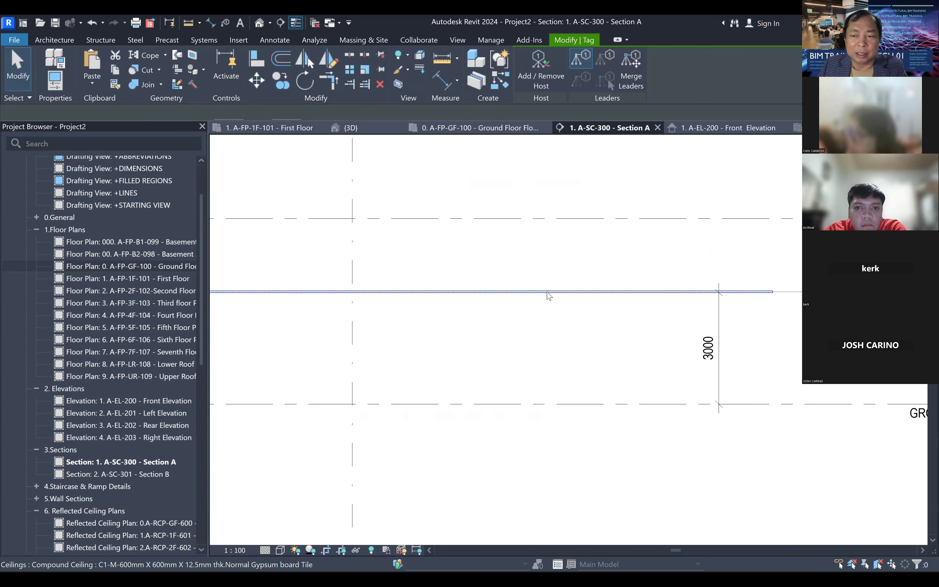
pyautogui.click(847, 304)
pyautogui.moveTo(847, 305); pyautogui.dragTo(752, 334, button='middle')
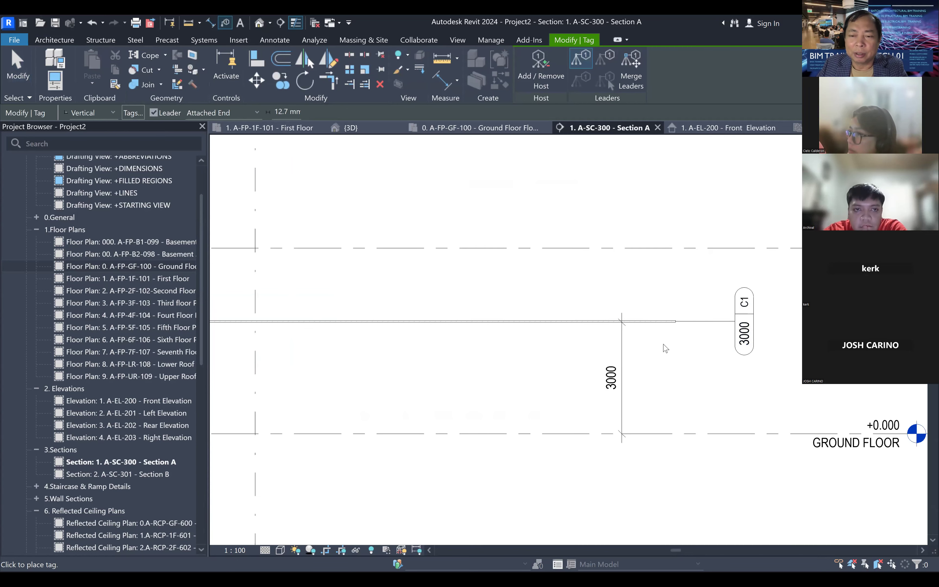
pyautogui.scroll(2, 664, 344)
pyautogui.press('Escape')
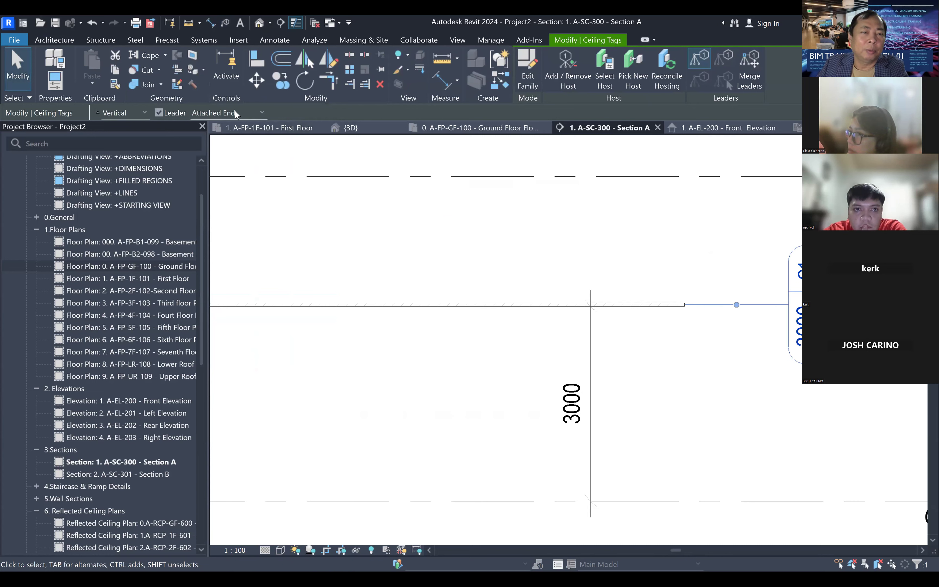
# - Change the ceiling tag's leader to Free End and move the tag above the ceiling, near the height dimension
pyautogui.click(236, 113)
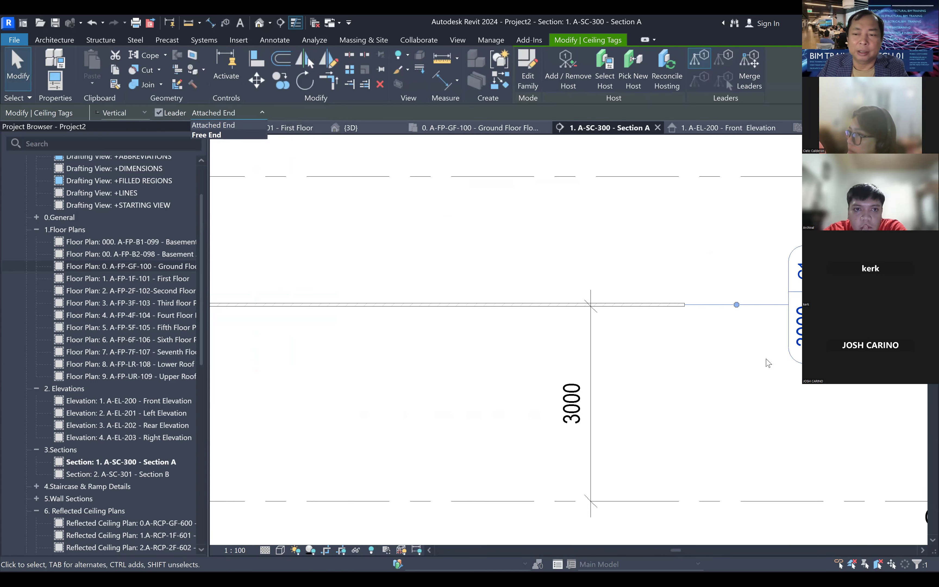
pyautogui.press('Return')
pyautogui.moveTo(819, 298); pyautogui.dragTo(520, 231)
pyautogui.scroll(-2, 522, 232)
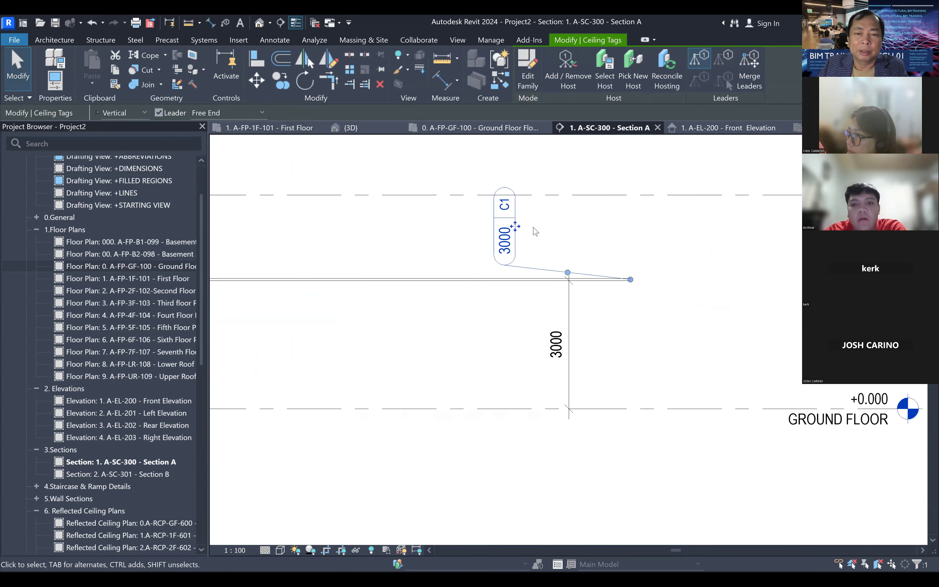
# - Set the ceiling tag's orientation to Horizontal and reposition its leader end and elbow so the leader rises squarely from the ceiling
pyautogui.scroll(2, 528, 251)
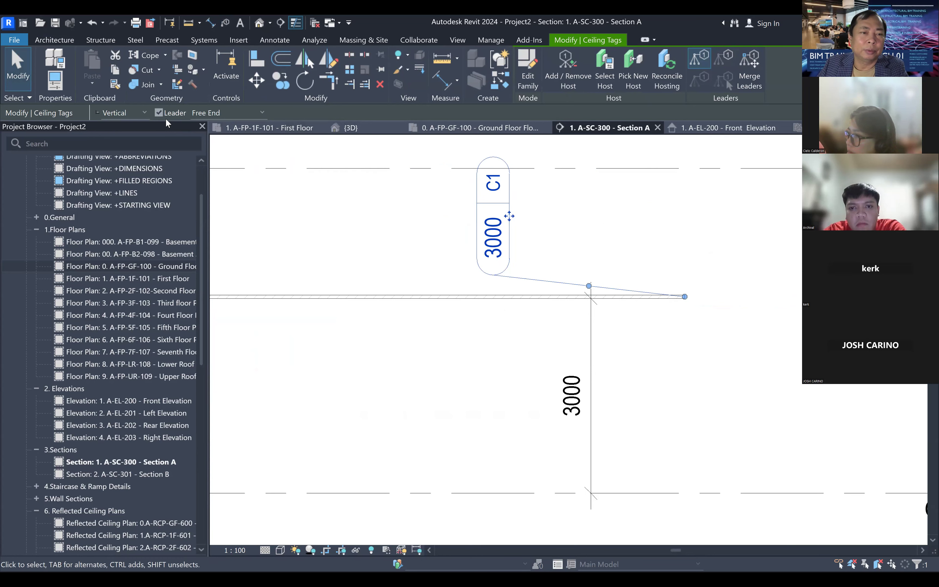
pyautogui.click(233, 112)
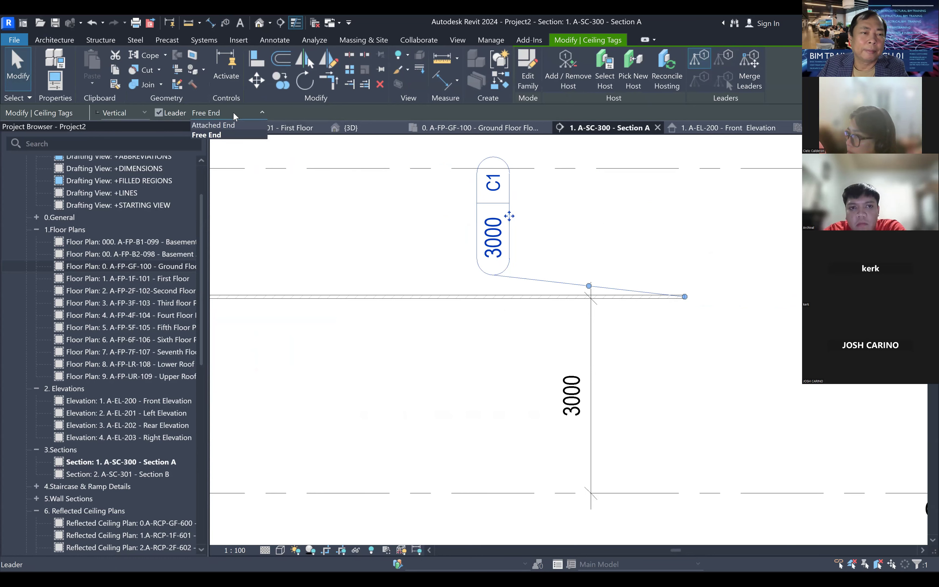
pyautogui.click(144, 109)
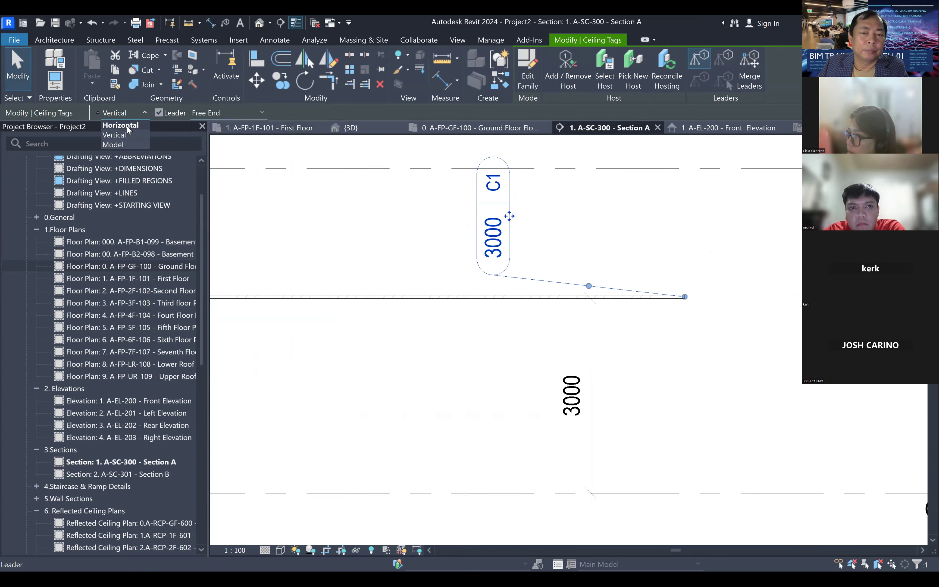
pyautogui.click(124, 125)
pyautogui.moveTo(318, 275); pyautogui.dragTo(299, 297)
pyautogui.moveTo(366, 259); pyautogui.dragTo(298, 217)
pyautogui.click(517, 273)
pyautogui.moveTo(518, 273); pyautogui.dragTo(558, 273, button='middle')
# - Examine the ceiling tag's height and type mark fields against the height dimension in Section A
pyautogui.scroll(2, 558, 273)
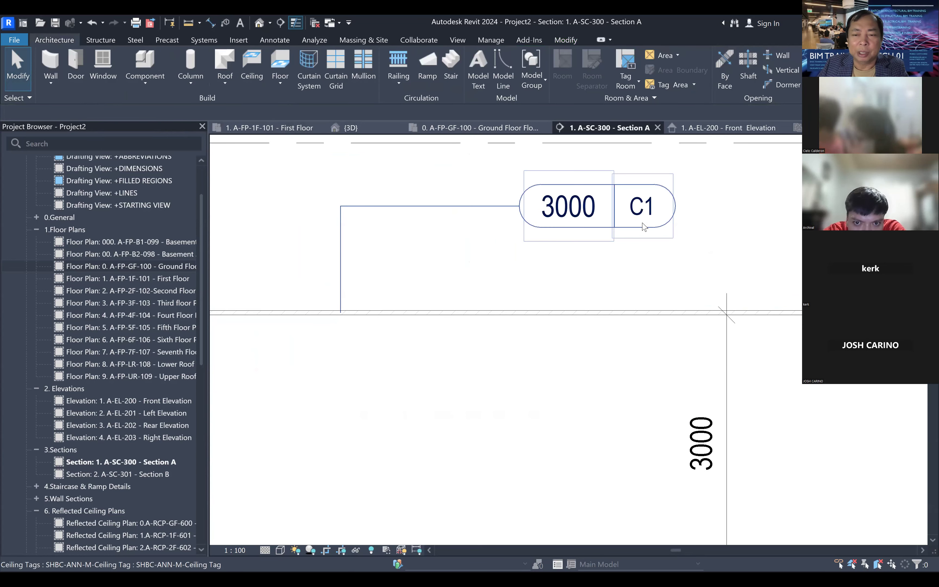
pyautogui.scroll(-1, 513, 285)
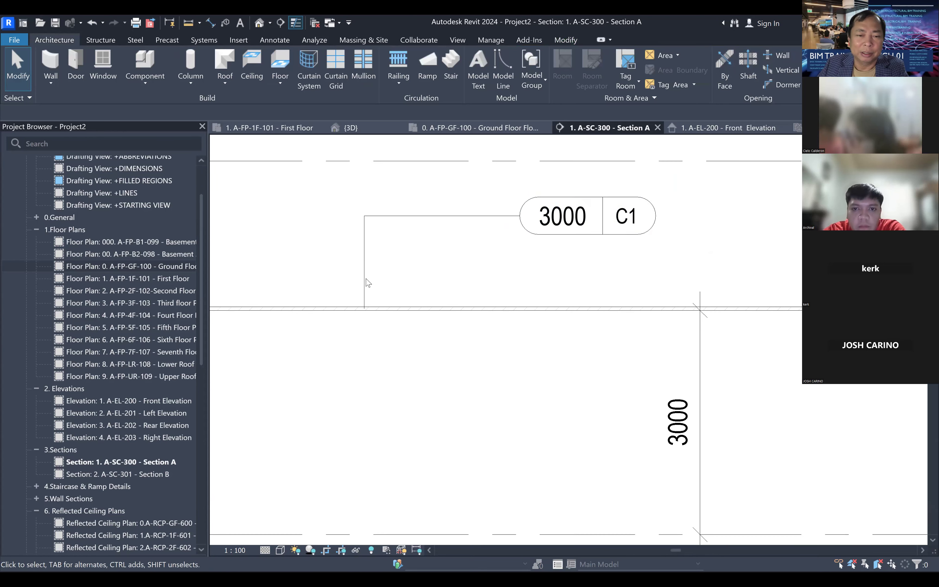
pyautogui.click(587, 234)
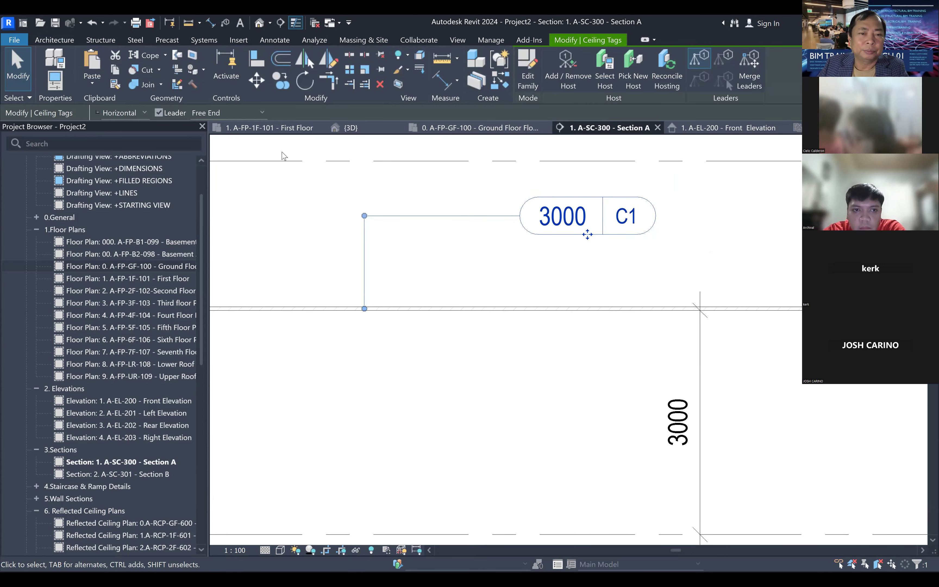
pyautogui.click(481, 236)
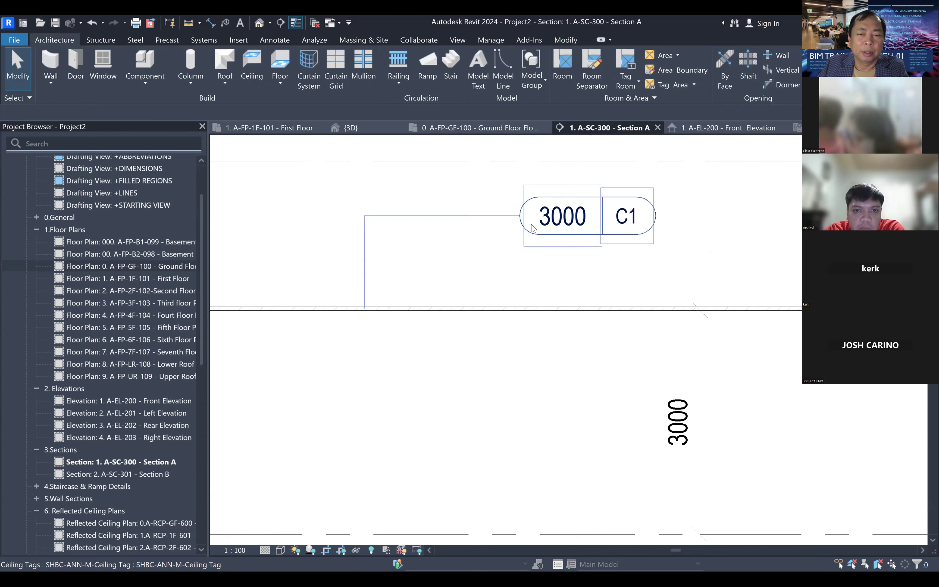
# - Set the leader arrowhead of the ceiling tag type in Section A to Arrow Filled 15 Degree
pyautogui.click(528, 236)
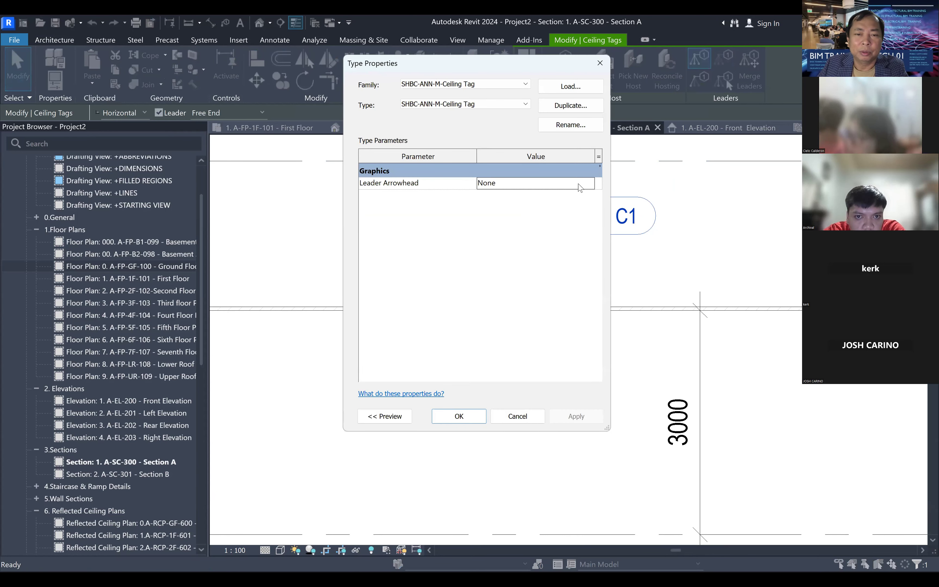
pyautogui.click(589, 184)
pyautogui.click(589, 183)
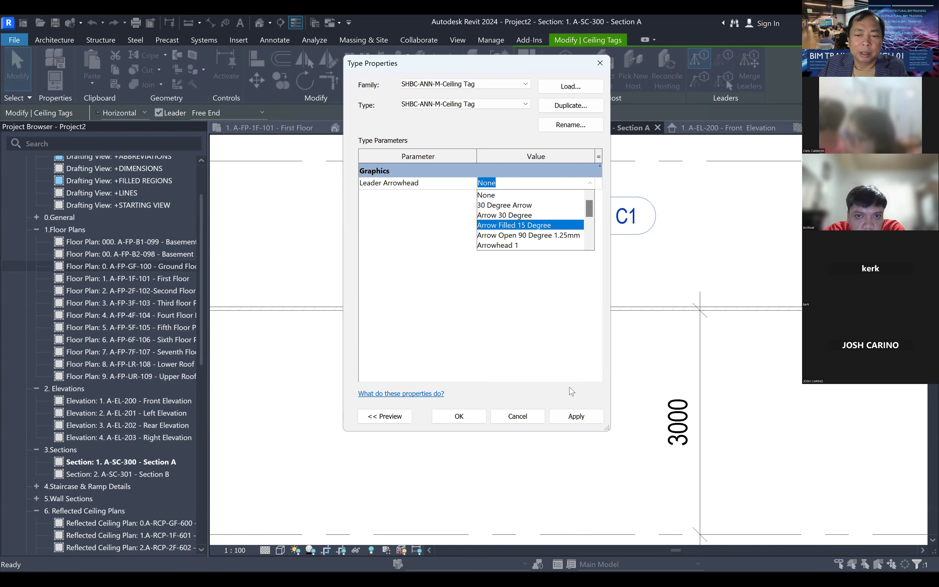
pyautogui.click(576, 416)
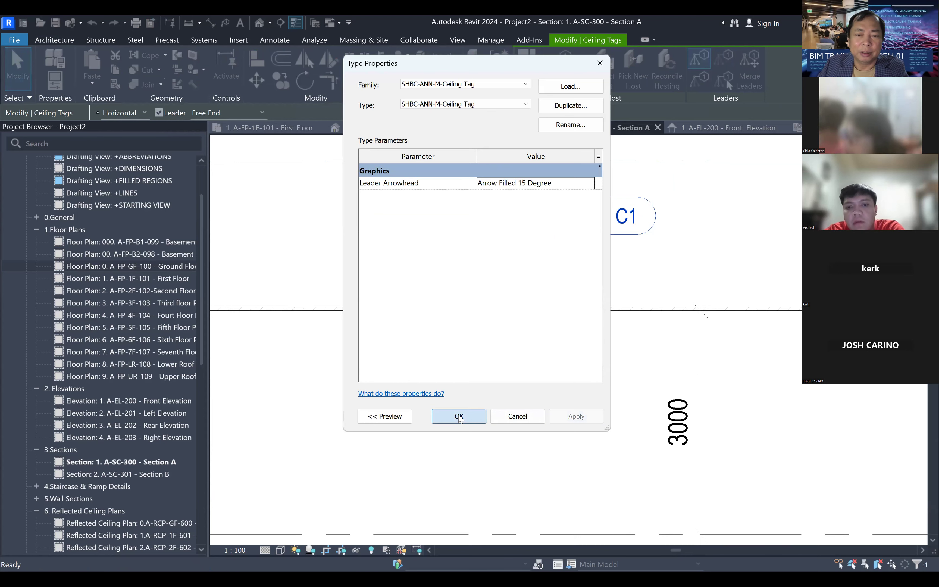
pyautogui.click(459, 416)
pyautogui.press('Escape')
pyautogui.scroll(1, 612, 293)
pyautogui.scroll(-1, 629, 298)
pyautogui.scroll(-5, 629, 299)
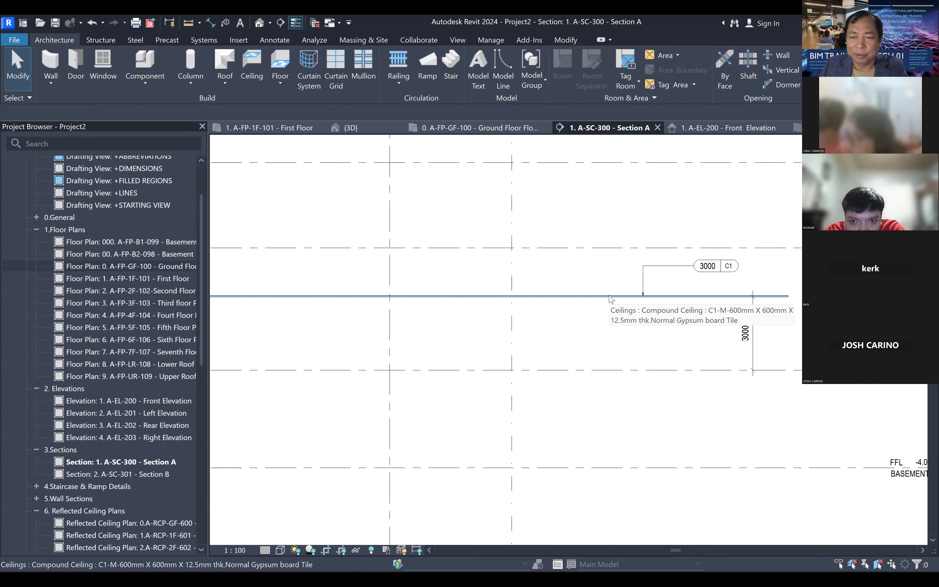
pyautogui.scroll(1, 612, 313)
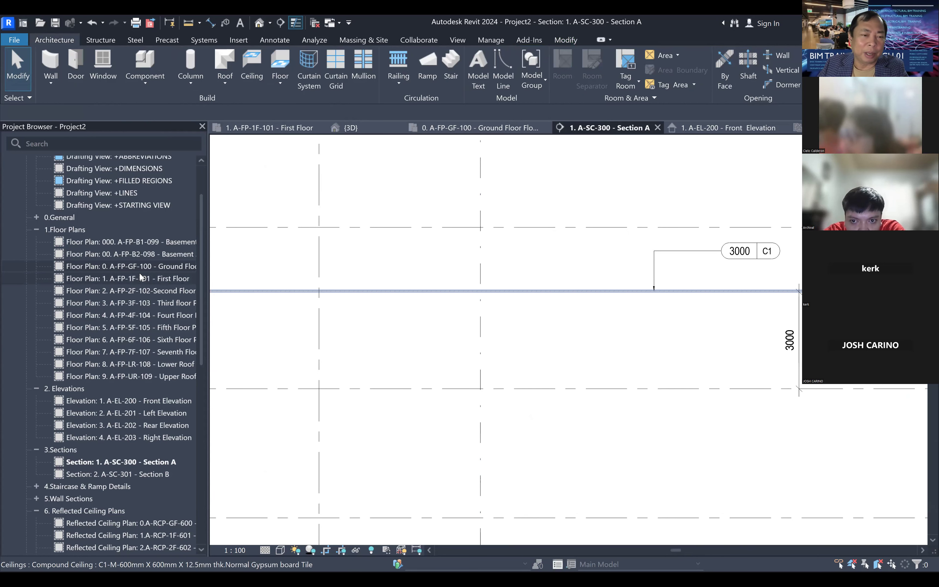
# - Open the Ground Floor reflected ceiling plan 0.A-RCP-GF-600 and view the ceiling's tile grid
pyautogui.scroll(-5, 144, 416)
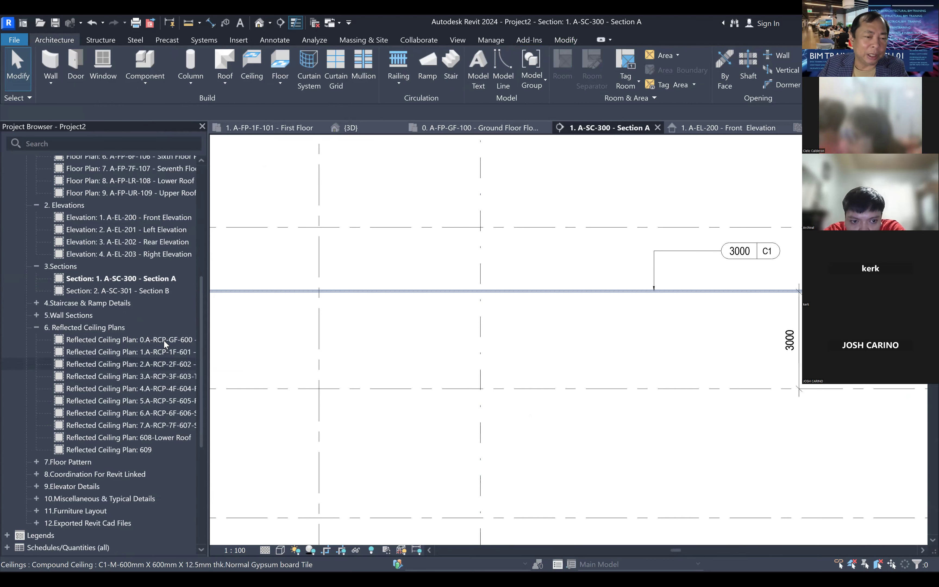
pyautogui.doubleClick(165, 340)
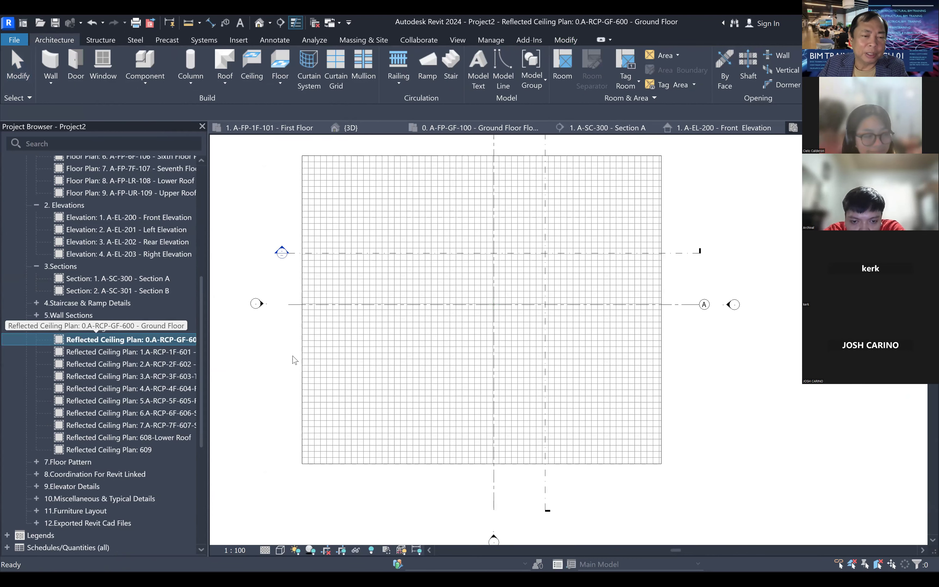
pyautogui.scroll(1, 527, 277)
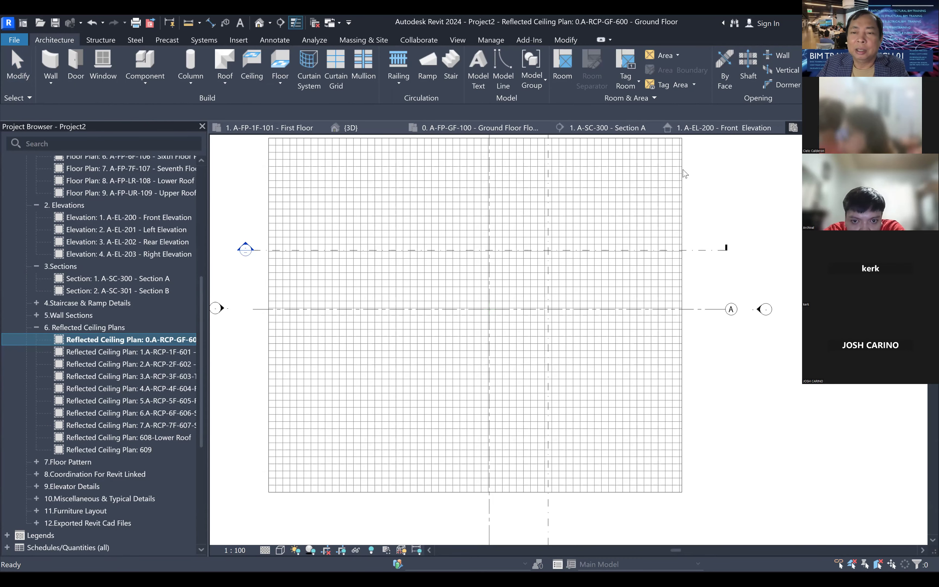
pyautogui.scroll(3, 612, 222)
pyautogui.scroll(-4, 722, 299)
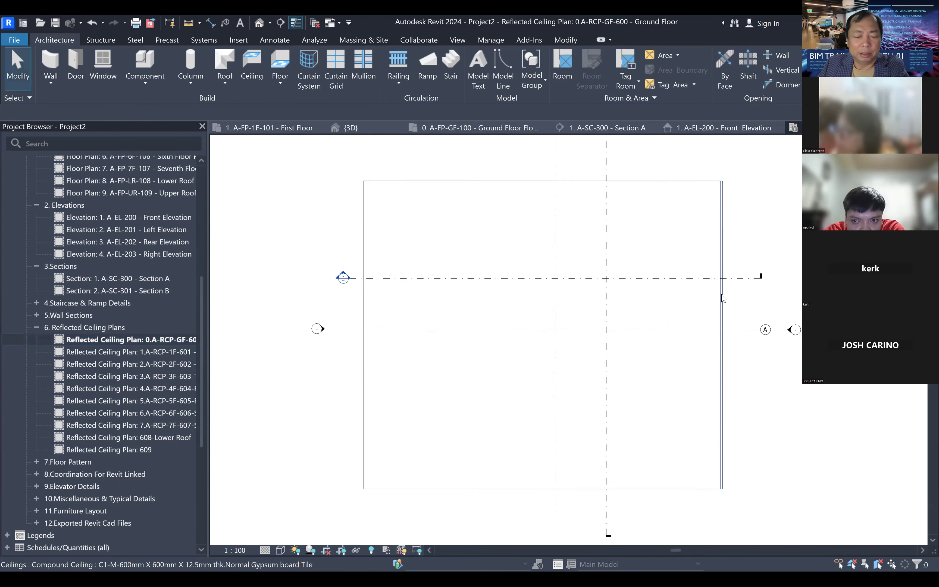
# - Place a spot elevation with leader and shoulder on the ceiling, just beside the vertical section line near the ceiling's upper edge
pyautogui.press('e')
pyautogui.press('l')
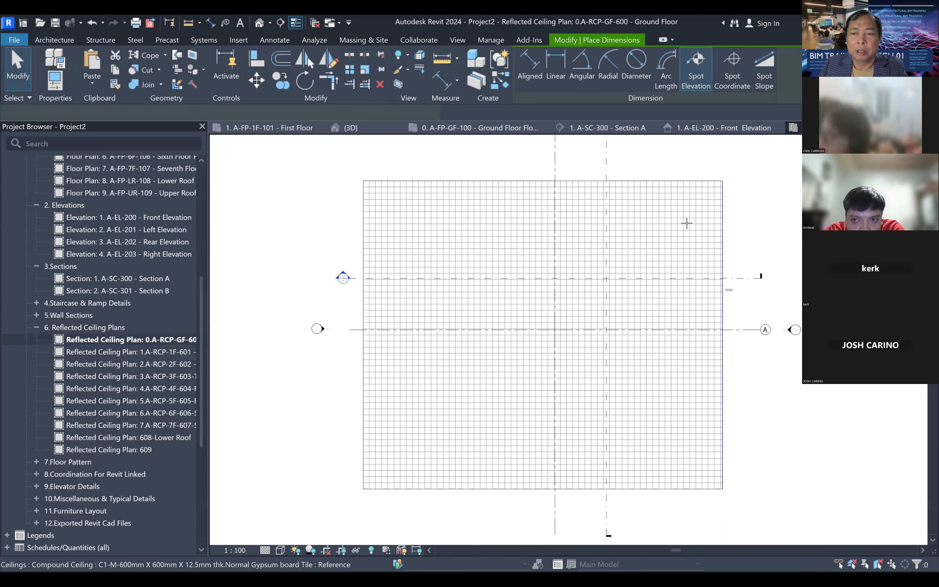
pyautogui.scroll(2, 690, 213)
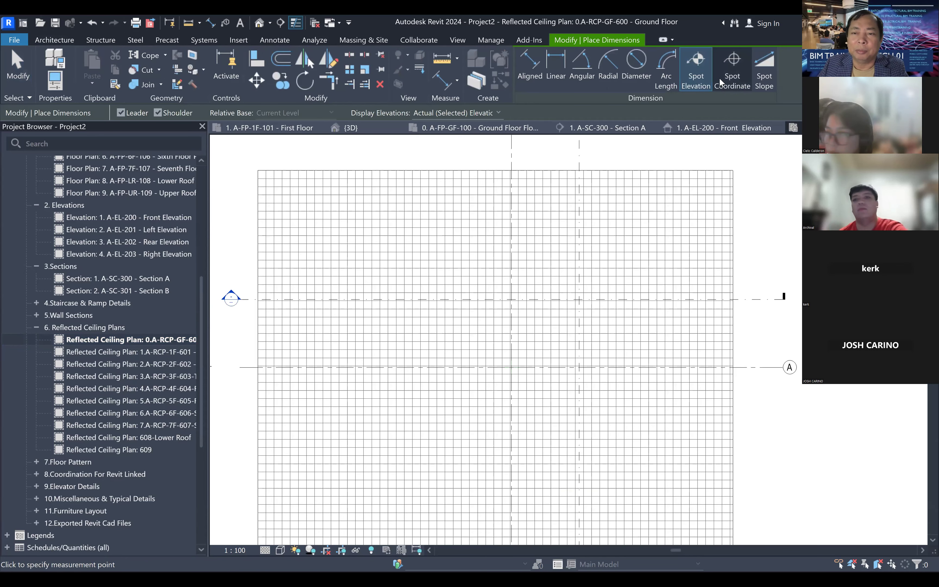
pyautogui.scroll(5, 591, 206)
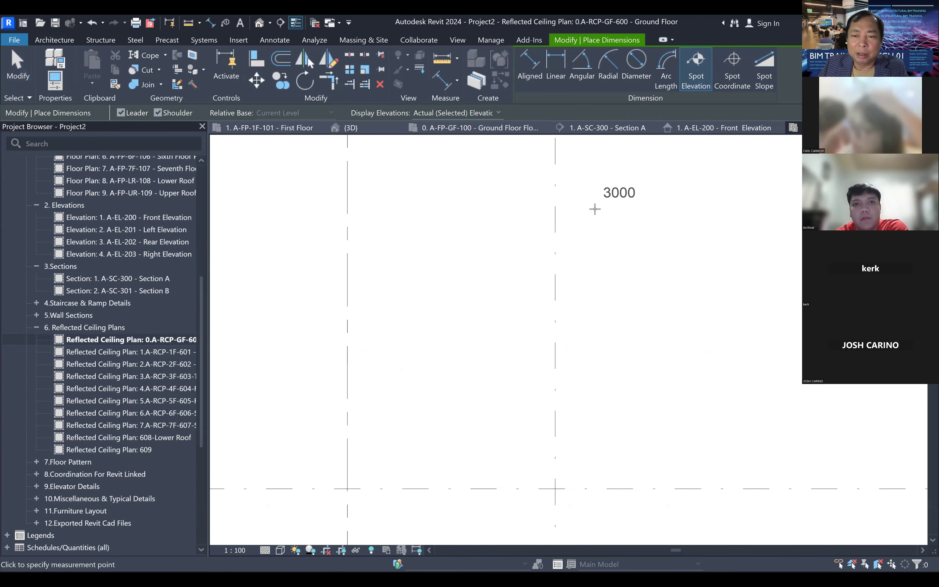
pyautogui.click(592, 217)
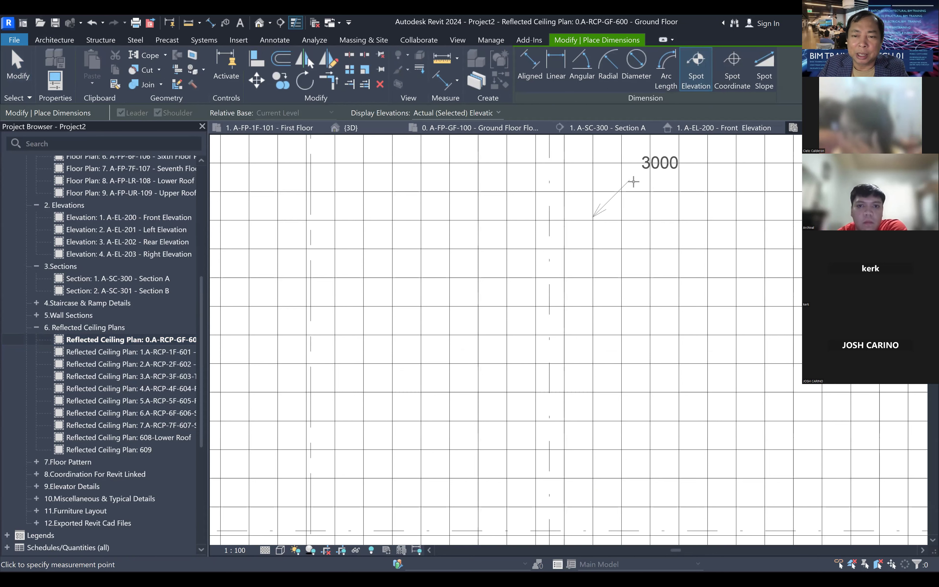
pyautogui.click(714, 179)
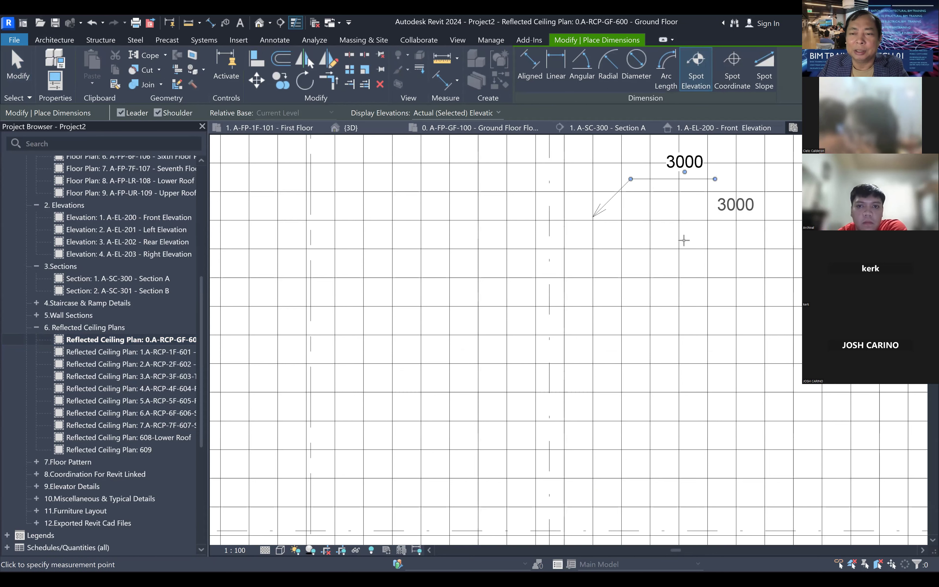
pyautogui.press('Escape')
pyautogui.scroll(-4, 654, 241)
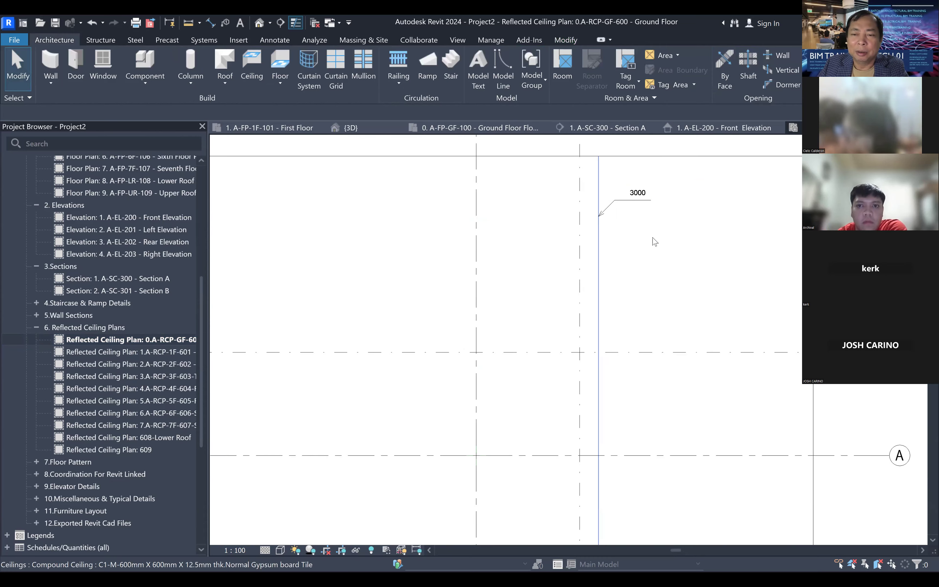
# - Set the ceiling's height offset from level to 4000 and check the spot elevation on it
pyautogui.click(669, 196)
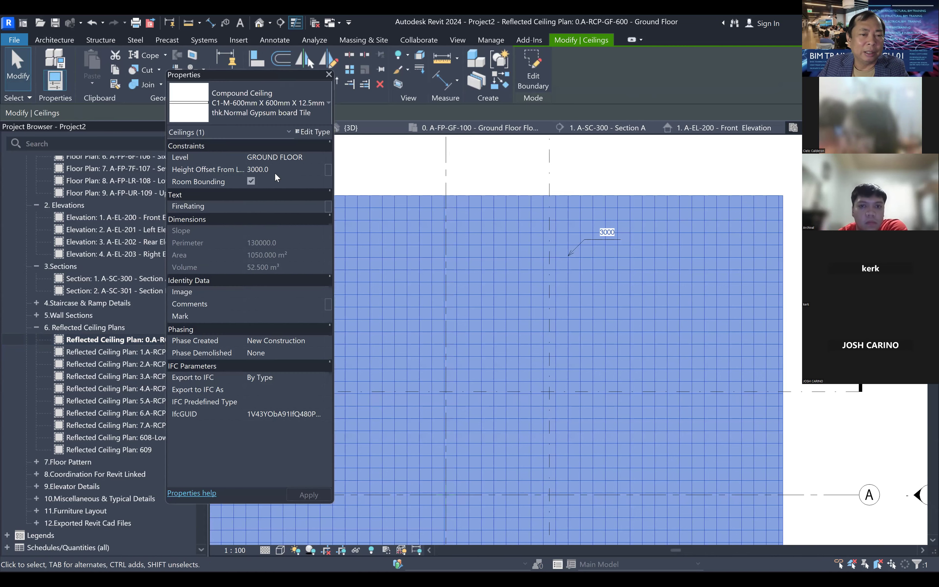
pyautogui.click(275, 169)
pyautogui.write('4000')
pyautogui.scroll(4, 619, 237)
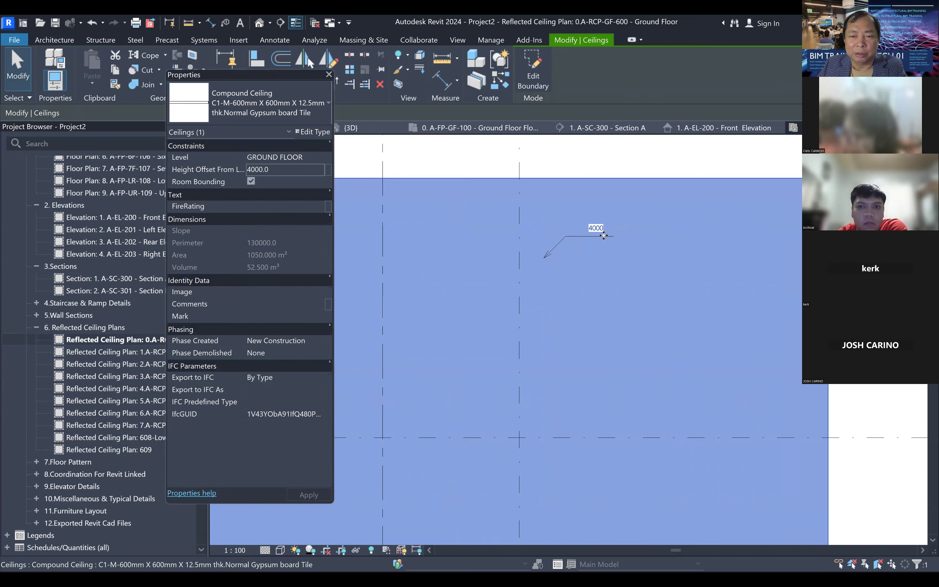
pyautogui.press('Escape')
pyautogui.scroll(-5, 597, 344)
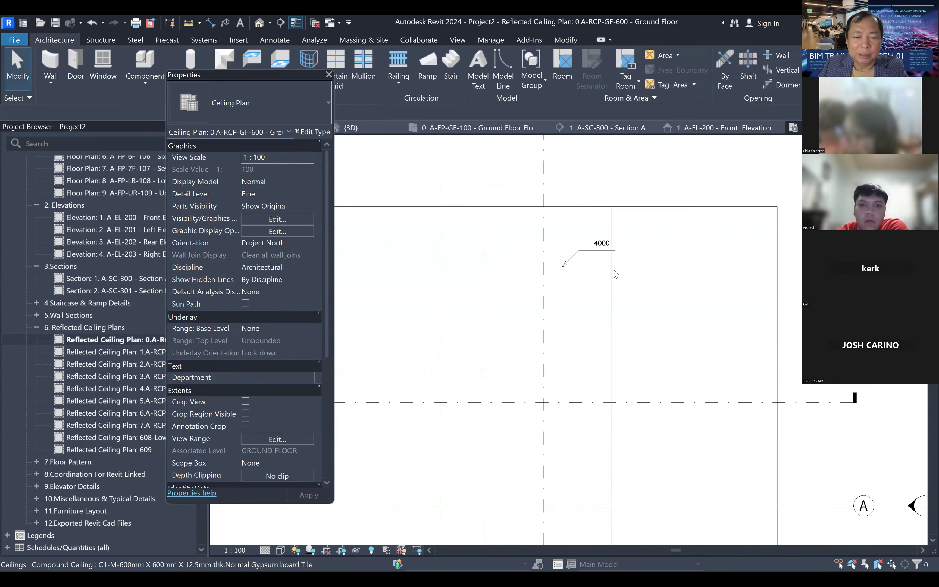
# - Edit the ceiling boundary to cut a rectangular opening of about 22000 by 19000 mm in its middle
pyautogui.moveTo(598, 345); pyautogui.dragTo(724, 258, button='middle')
pyautogui.scroll(-1, 723, 259)
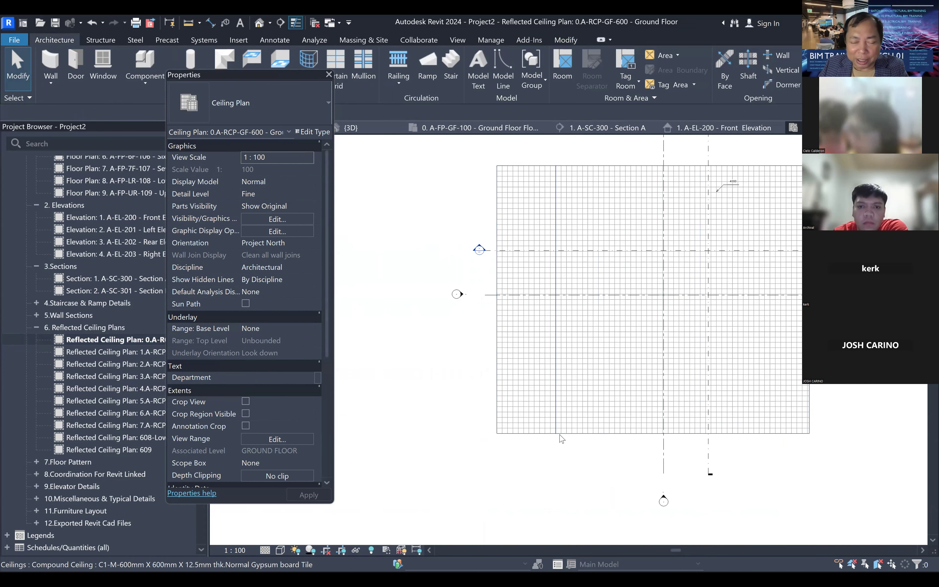
pyautogui.scroll(-1, 559, 434)
pyautogui.moveTo(681, 376); pyautogui.dragTo(645, 356, button='middle')
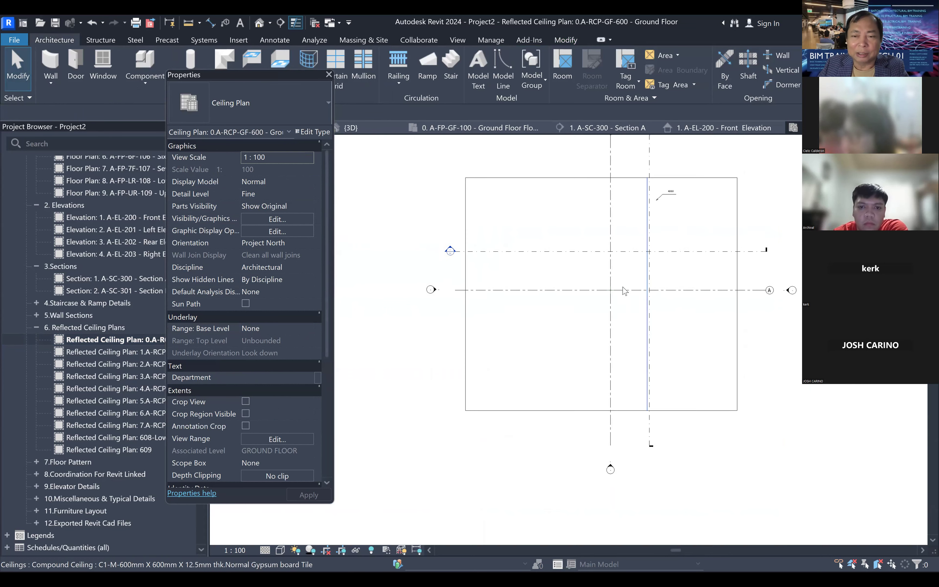
pyautogui.scroll(1, 548, 222)
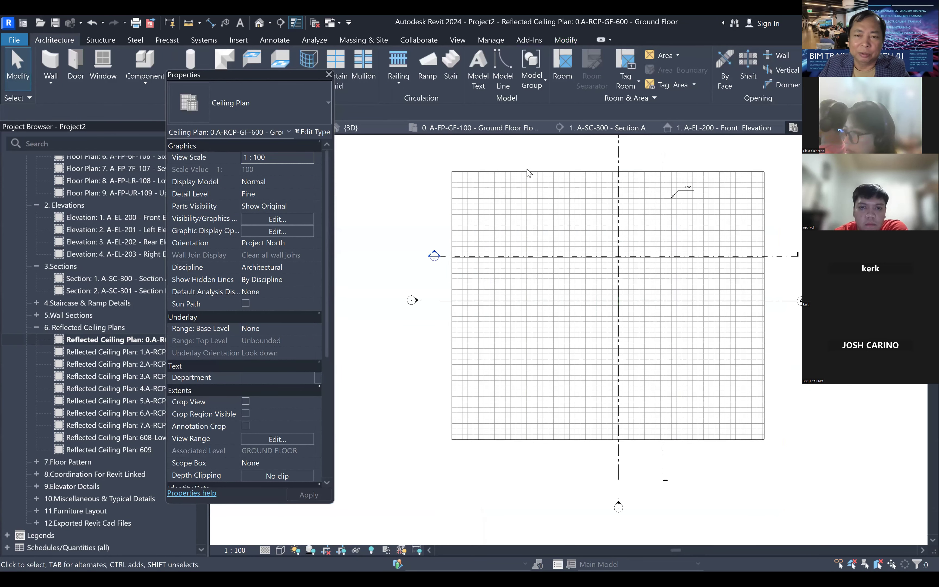
pyautogui.click(534, 174)
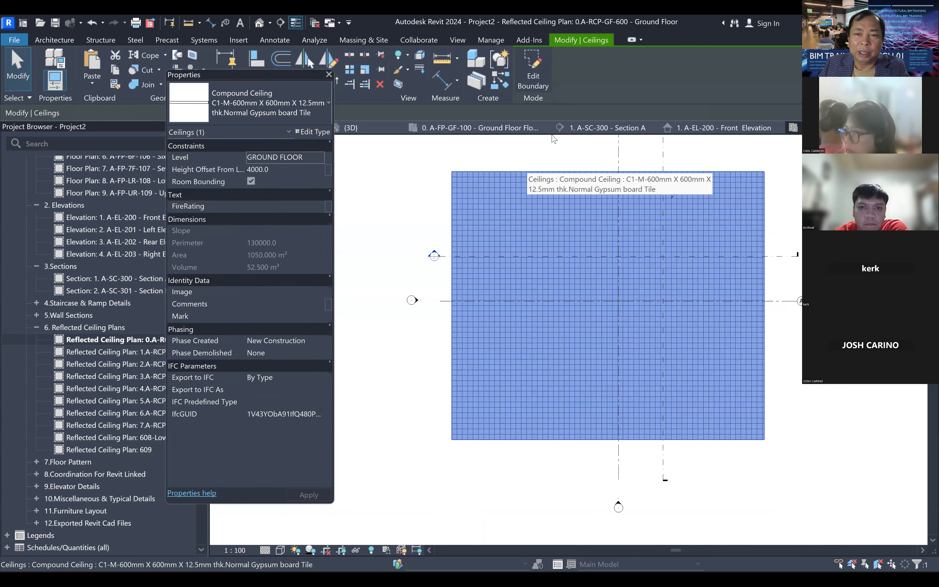
pyautogui.click(539, 85)
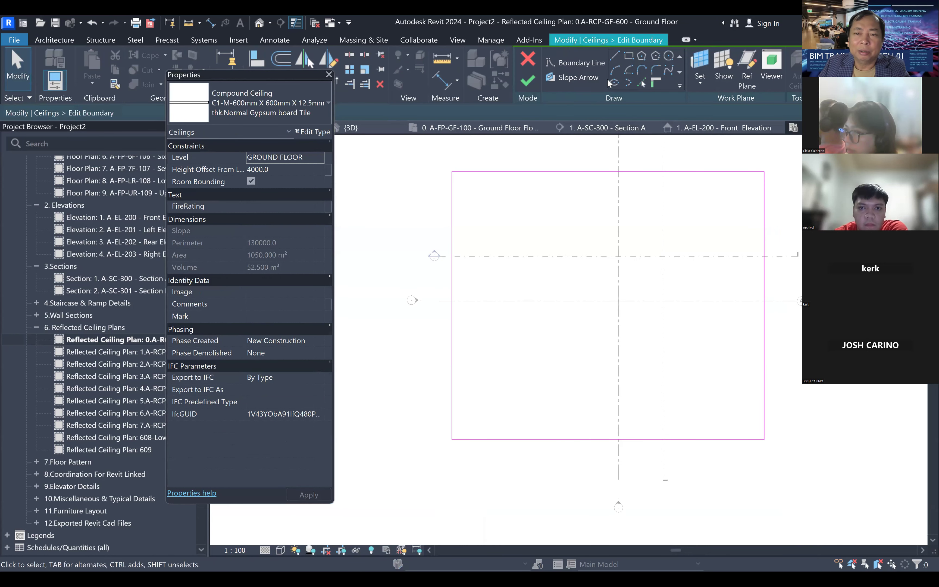
pyautogui.click(518, 222)
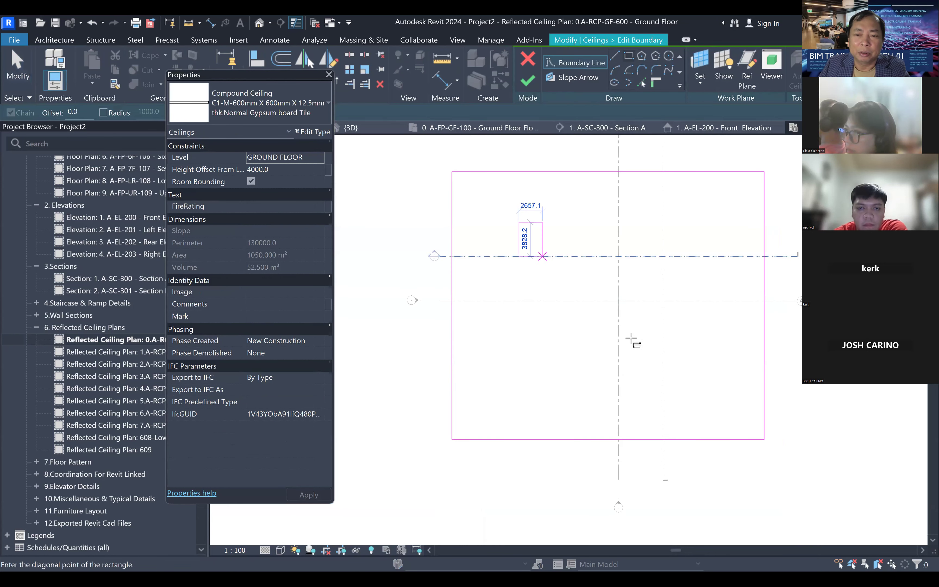
pyautogui.click(715, 391)
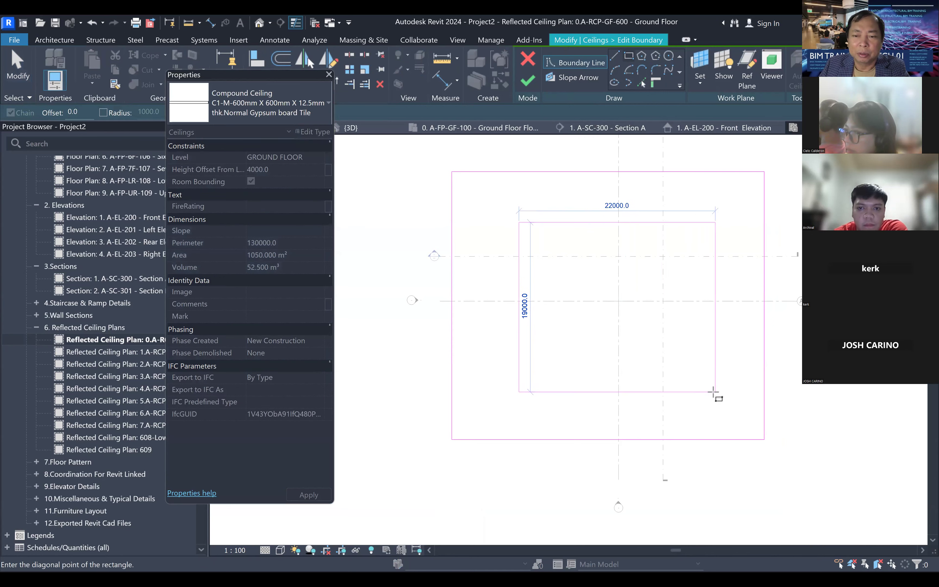
pyautogui.click(527, 80)
pyautogui.click(559, 286)
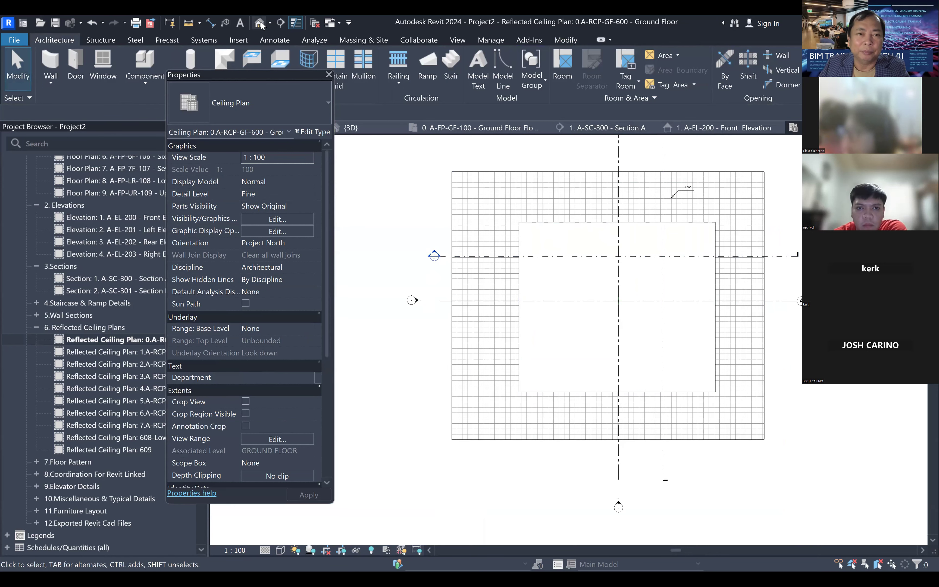
# - Examine the whole ceiling and its central opening in the 3D view
pyautogui.moveTo(706, 355); pyautogui.dragTo(748, 430, button='middle')
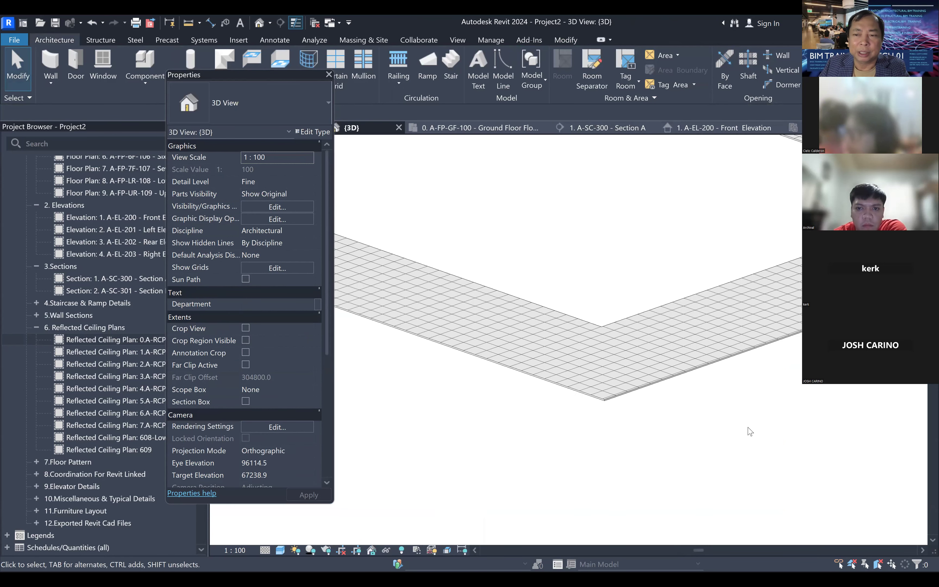
pyautogui.scroll(-3, 748, 430)
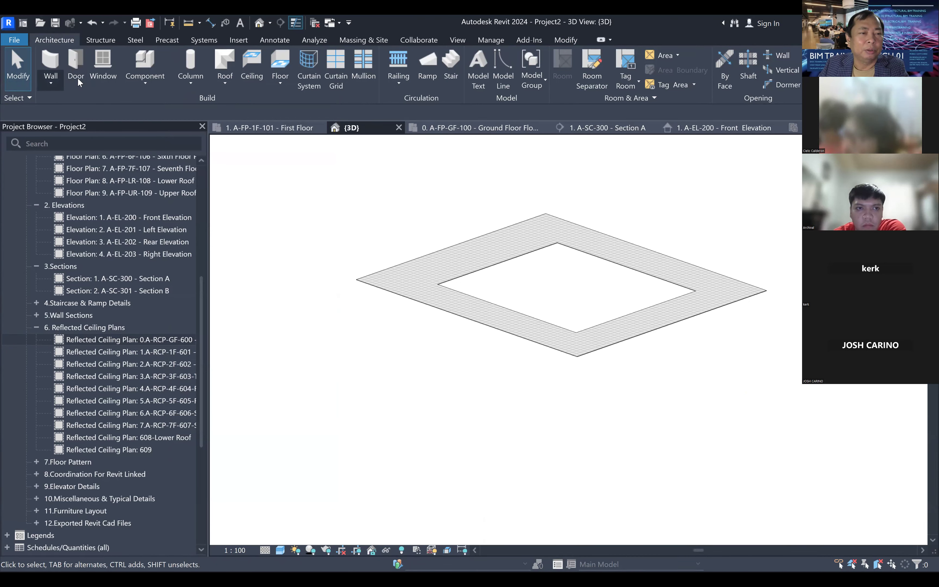
pyautogui.click(146, 81)
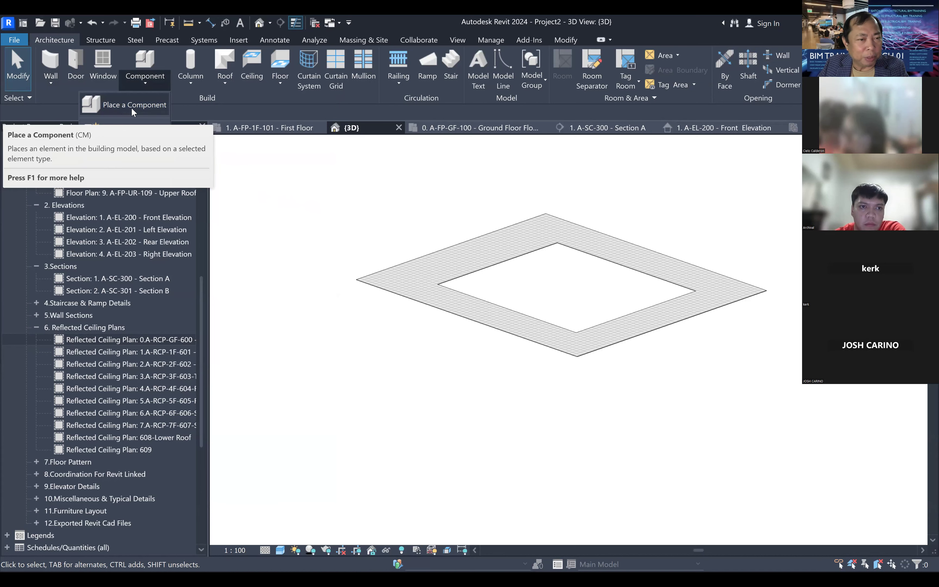
pyautogui.click(325, 215)
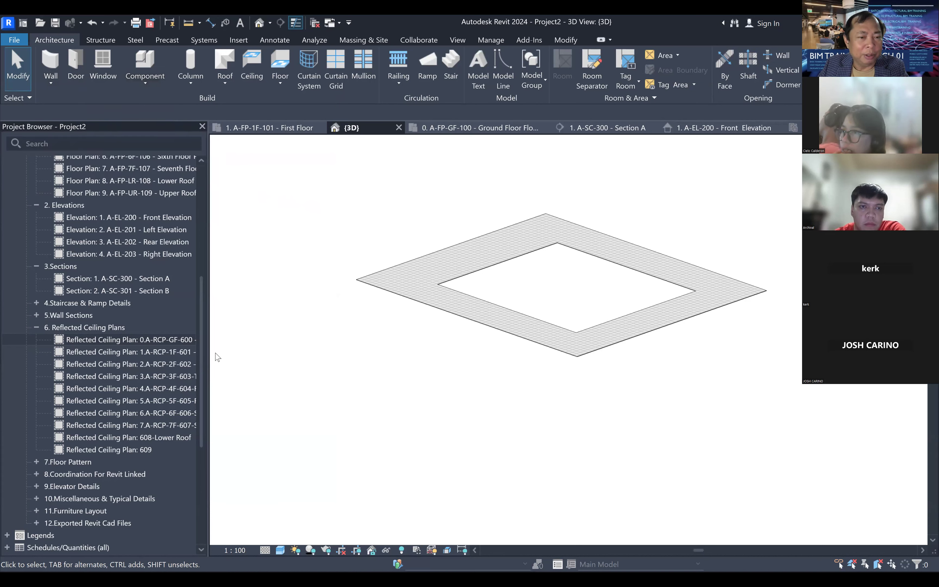
# - Open the A-FP-GF-100 Ground Floor plan and bring the crossing grid and section lines into view
pyautogui.scroll(6, 167, 295)
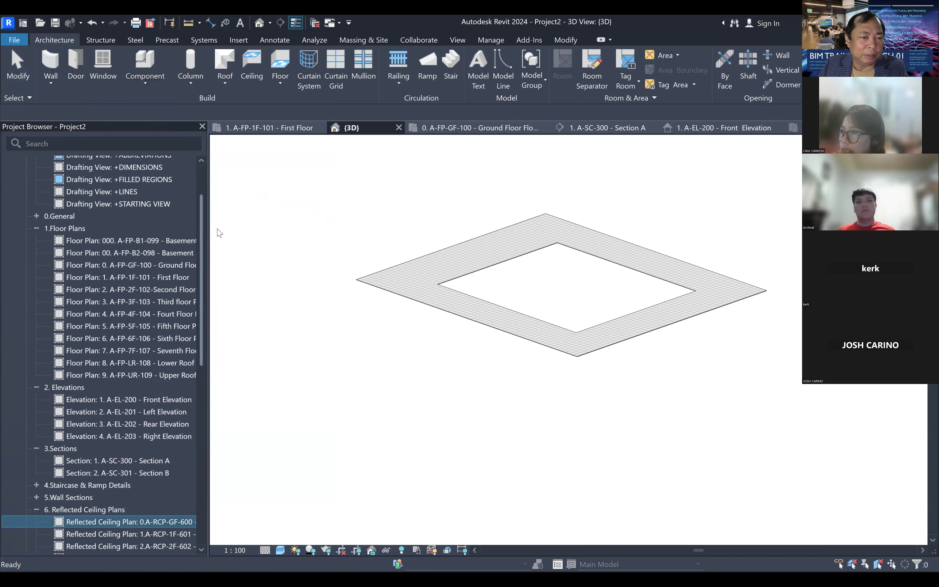
pyautogui.doubleClick(166, 289)
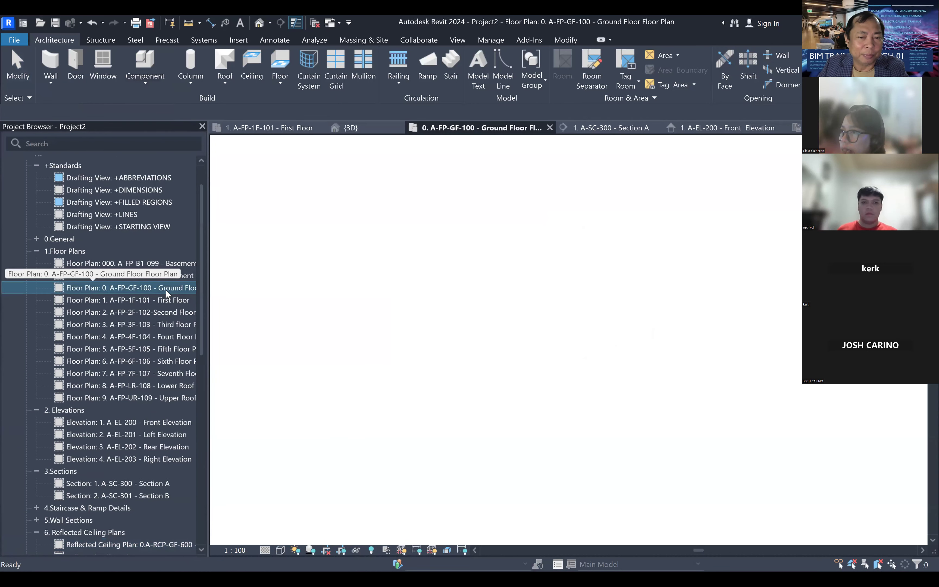
pyautogui.scroll(-3, 569, 244)
pyautogui.scroll(1, 524, 272)
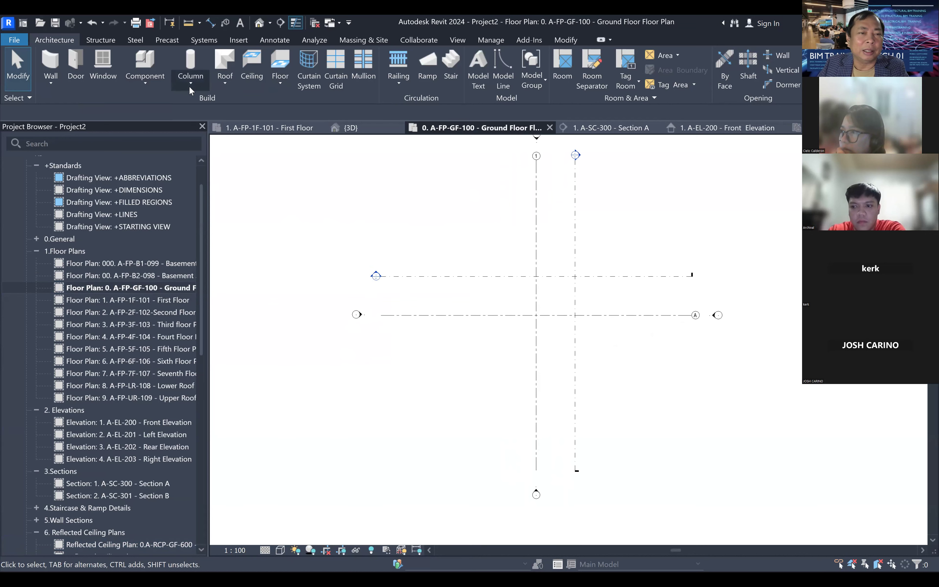
# - Create an architectural floor with a rectangular boundary of about 36000 by 29000 mm around the crossing grid and section lines
pyautogui.click(281, 82)
pyautogui.click(272, 106)
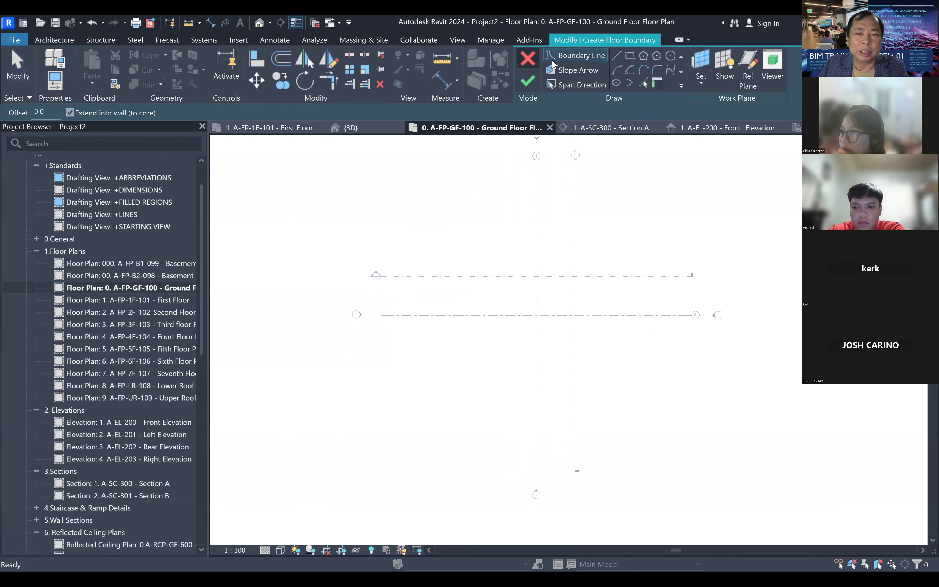
pyautogui.click(629, 56)
pyautogui.click(389, 189)
pyautogui.click(669, 414)
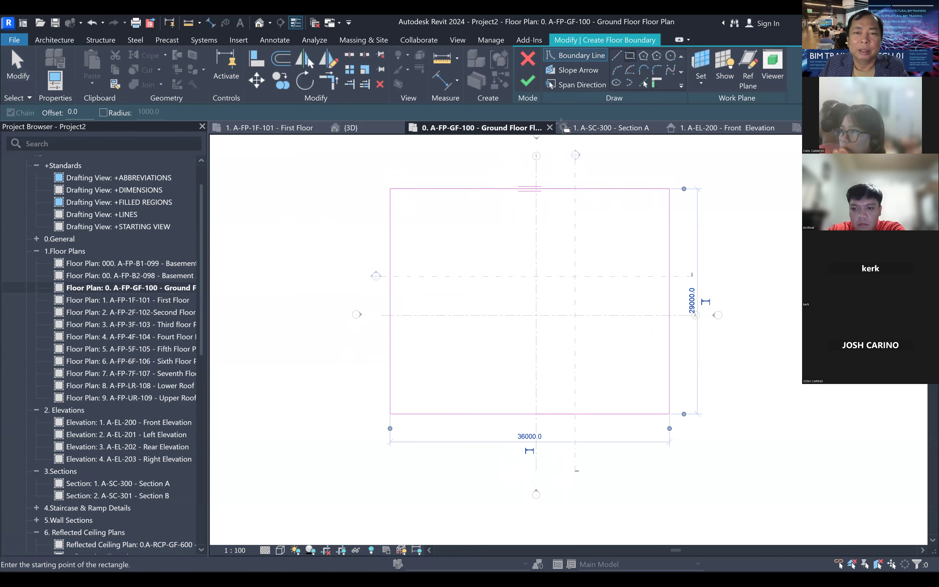
pyautogui.click(527, 81)
pyautogui.click(540, 264)
pyautogui.scroll(2, 462, 279)
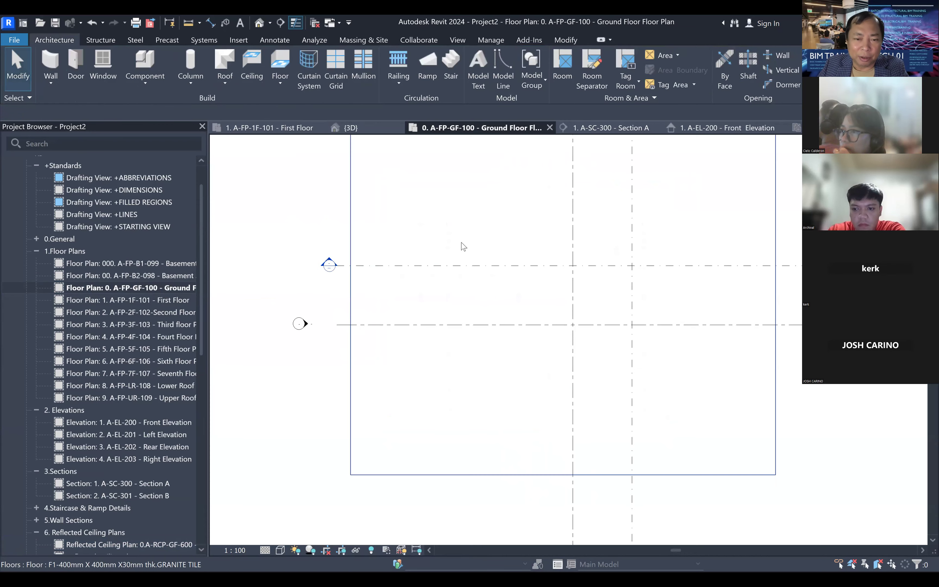
pyautogui.scroll(1, 450, 257)
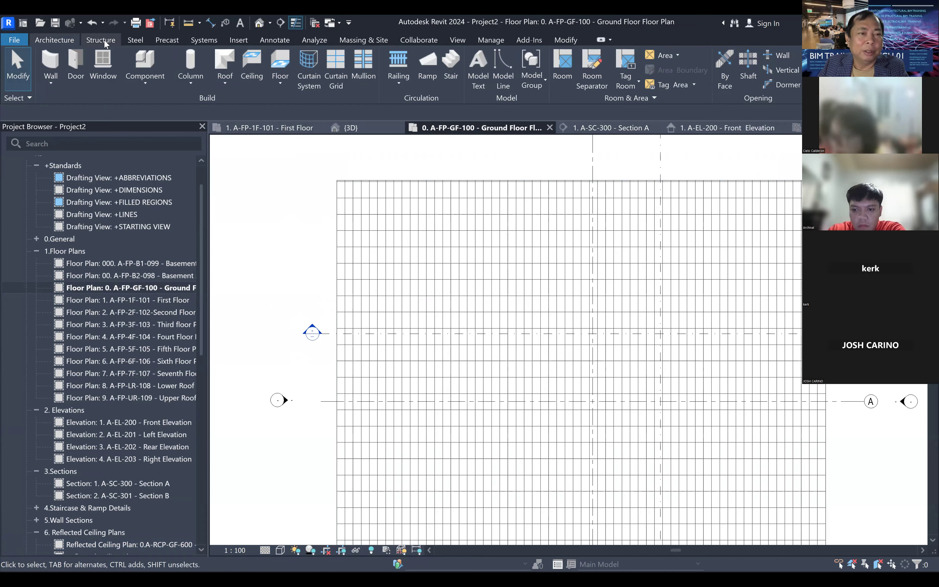
pyautogui.click(427, 42)
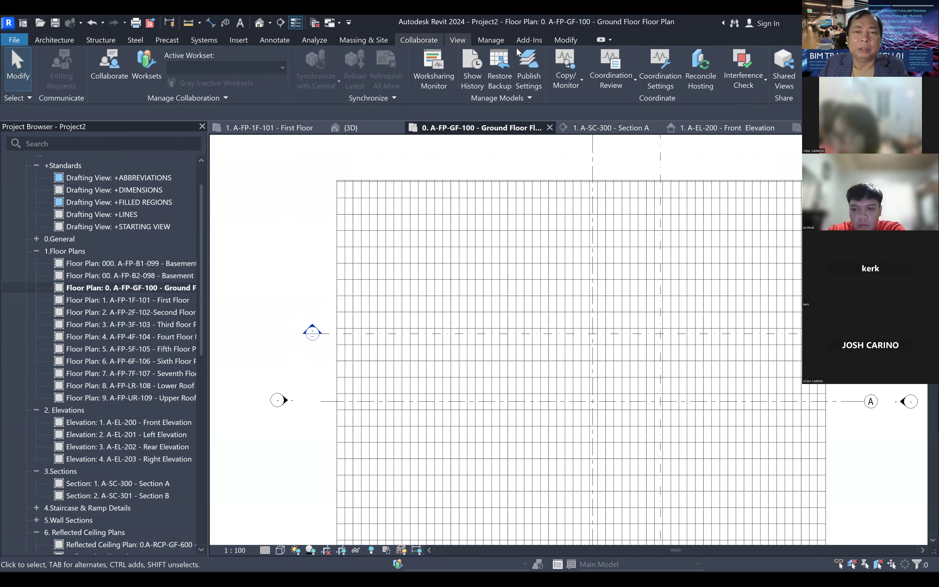
pyautogui.click(566, 40)
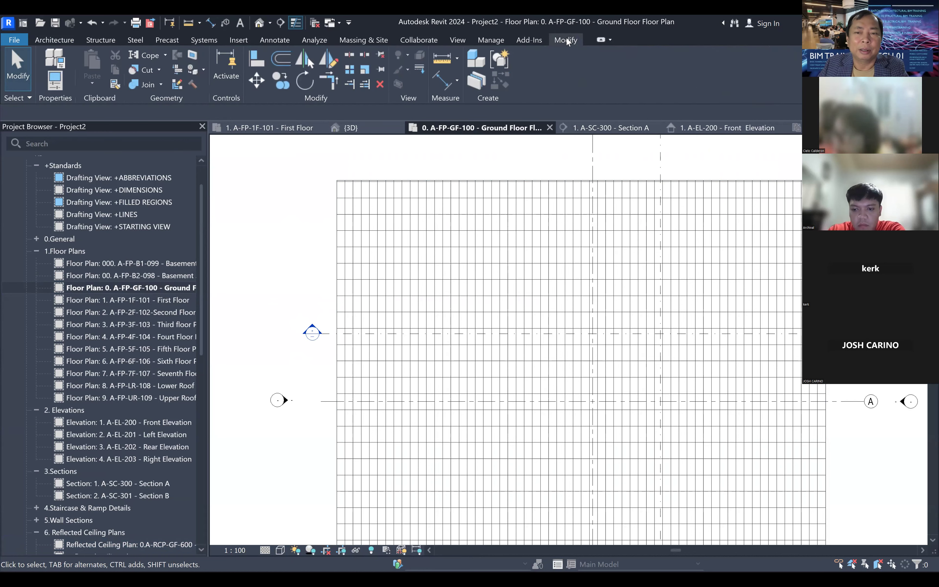
pyautogui.click(277, 39)
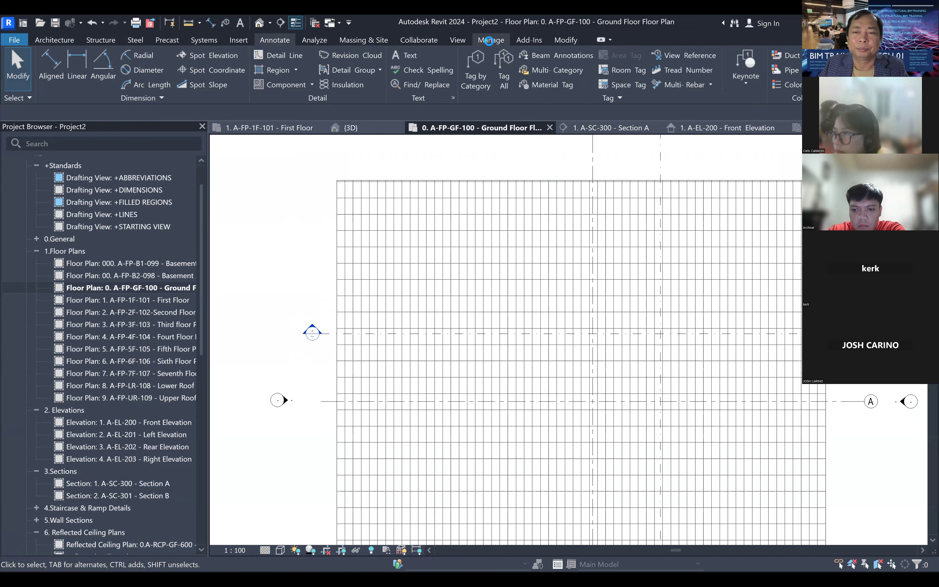
pyautogui.click(491, 40)
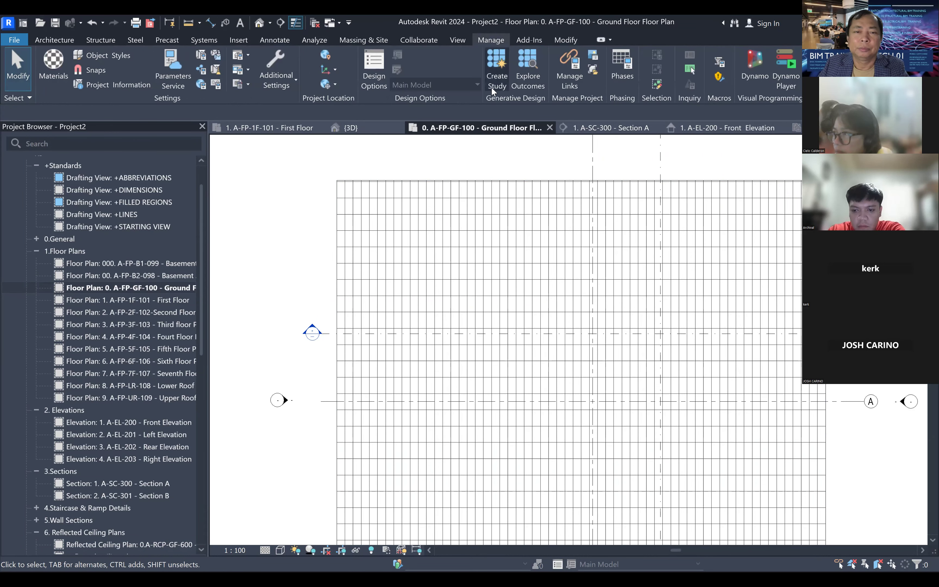
# - Start opening a file and look through the installed Metric Library and the English US library folders for family content
pyautogui.click(14, 40)
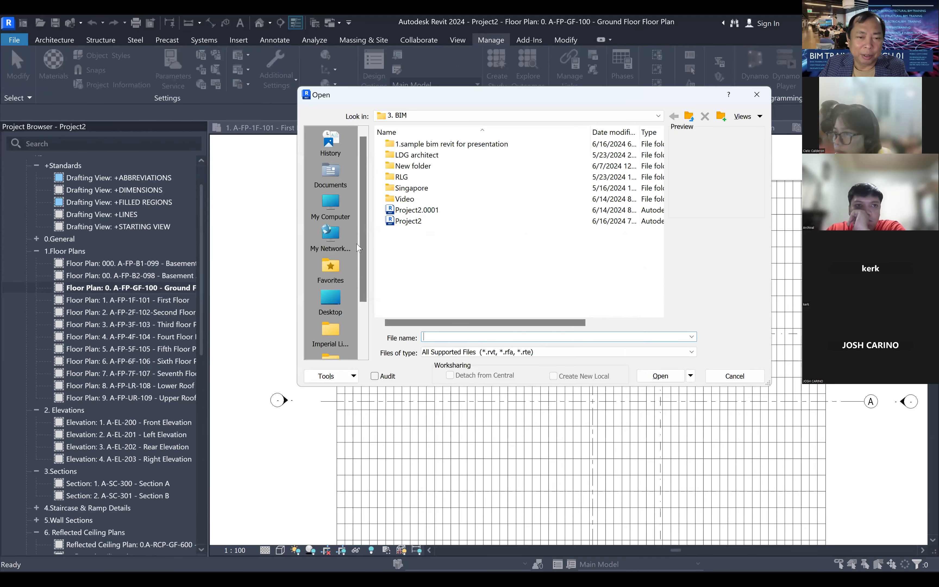
pyautogui.moveTo(360, 247); pyautogui.dragTo(361, 294)
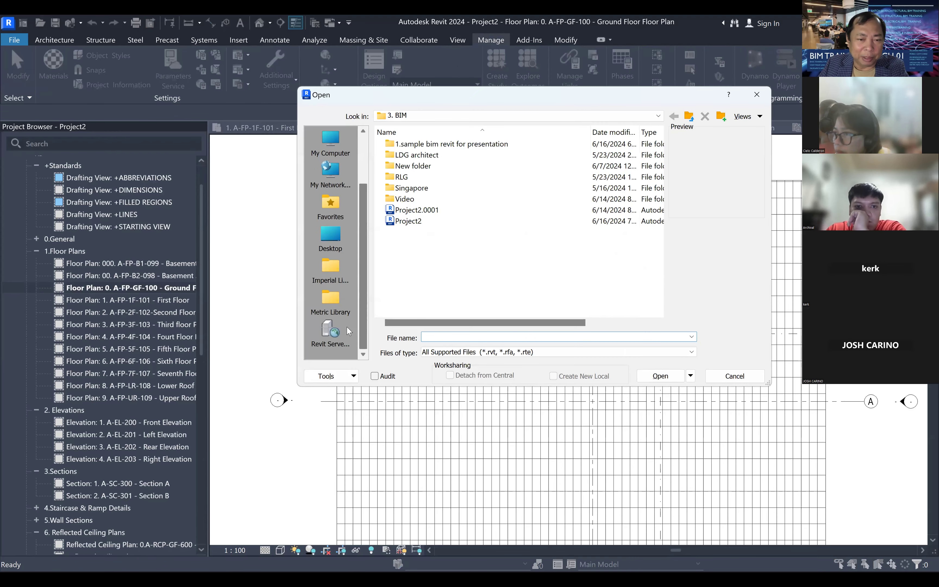
pyautogui.click(335, 298)
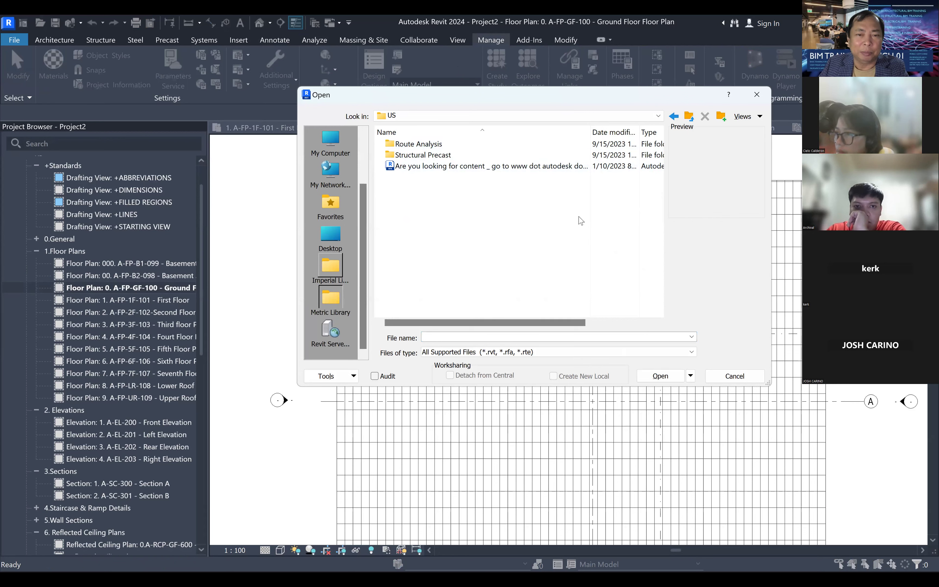
pyautogui.click(689, 116)
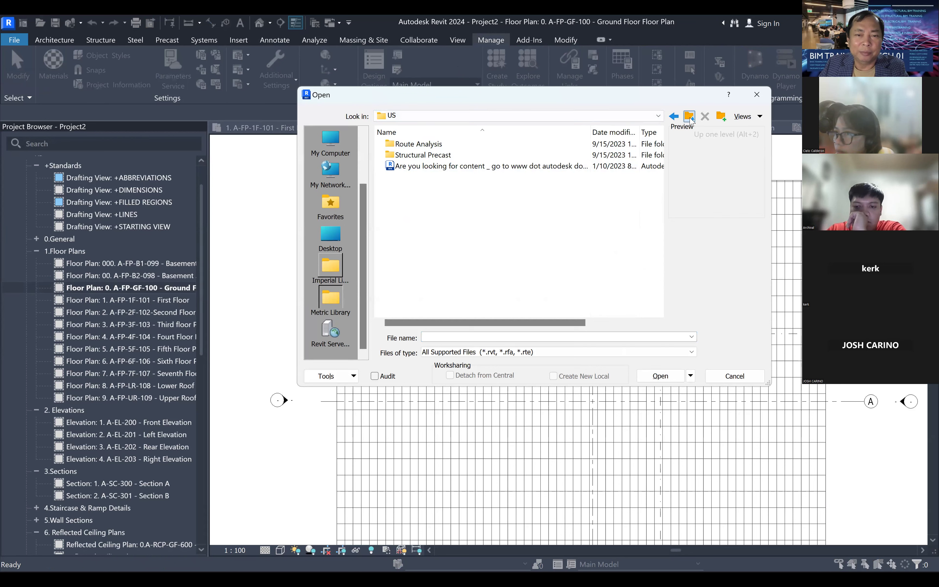
pyautogui.click(689, 116)
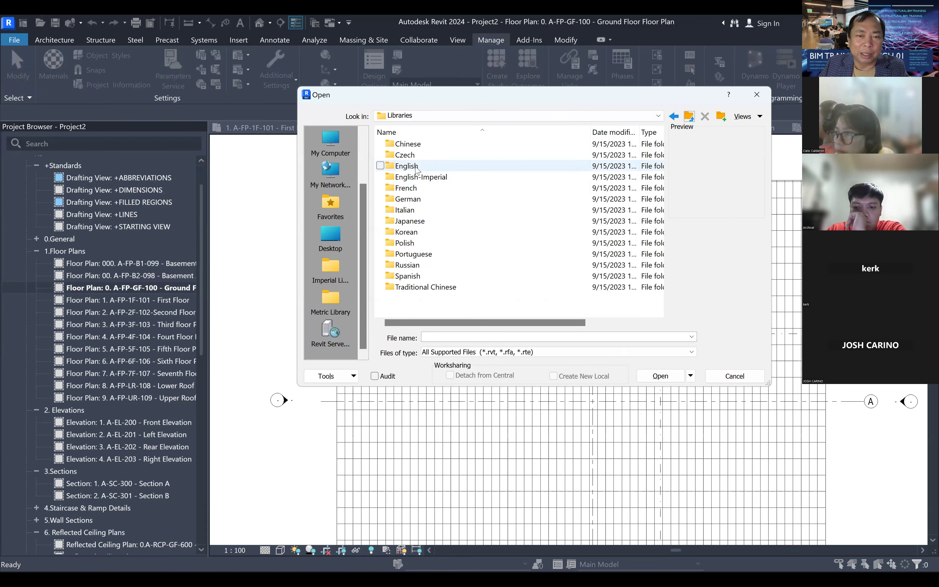
pyautogui.doubleClick(415, 167)
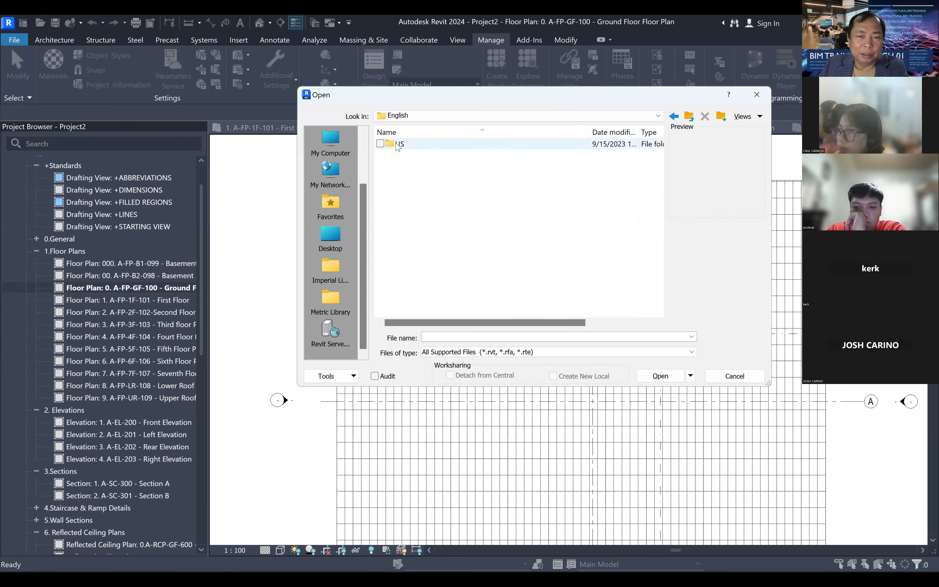
pyautogui.doubleClick(398, 144)
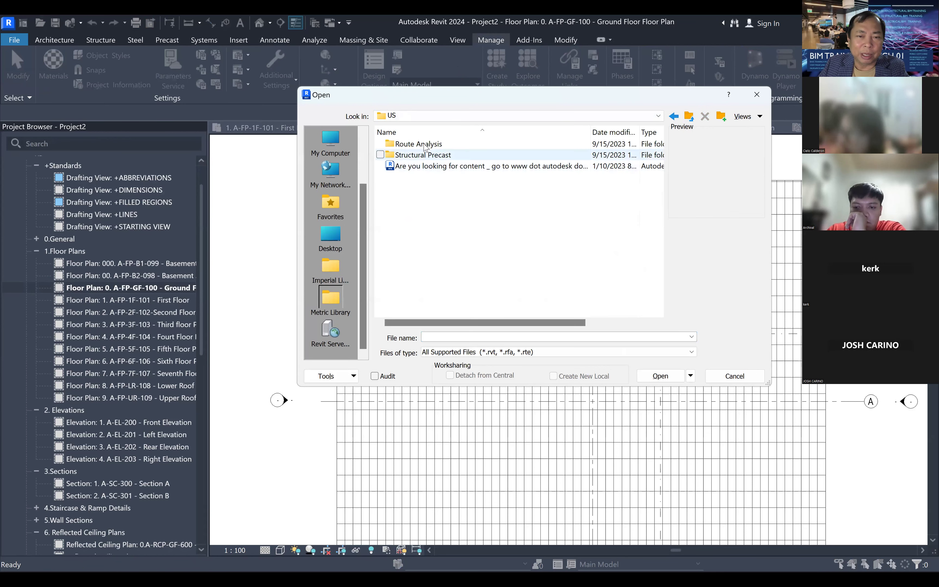
pyautogui.click(689, 117)
pyautogui.click(689, 117)
# - Browse drive D: to the Furniture folder of the Metric Library inside 12.Library
pyautogui.click(475, 116)
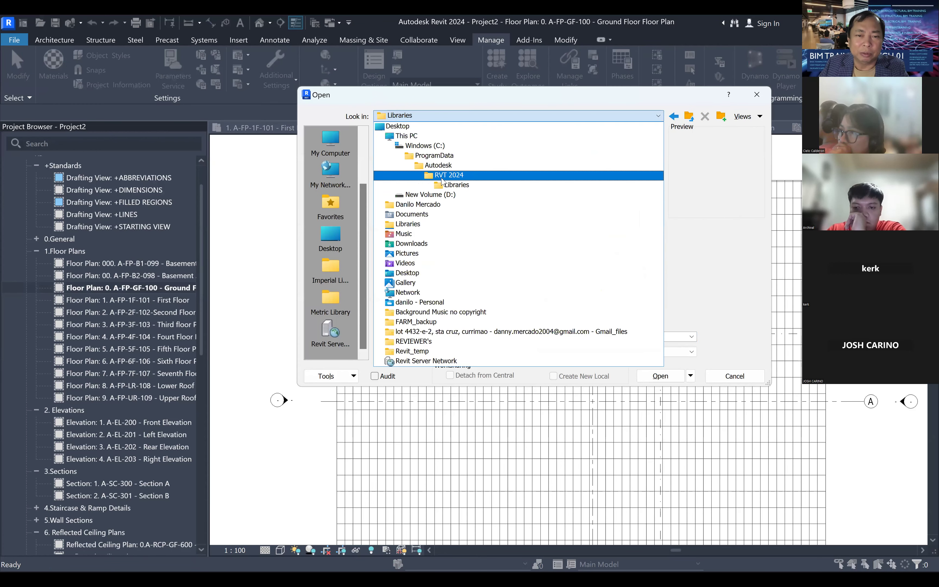
pyautogui.click(449, 197)
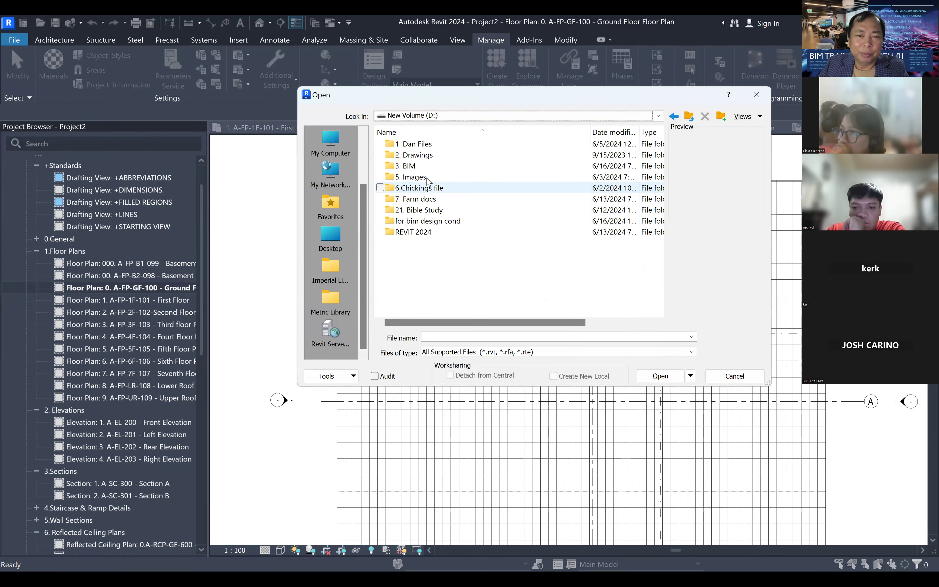
pyautogui.doubleClick(413, 144)
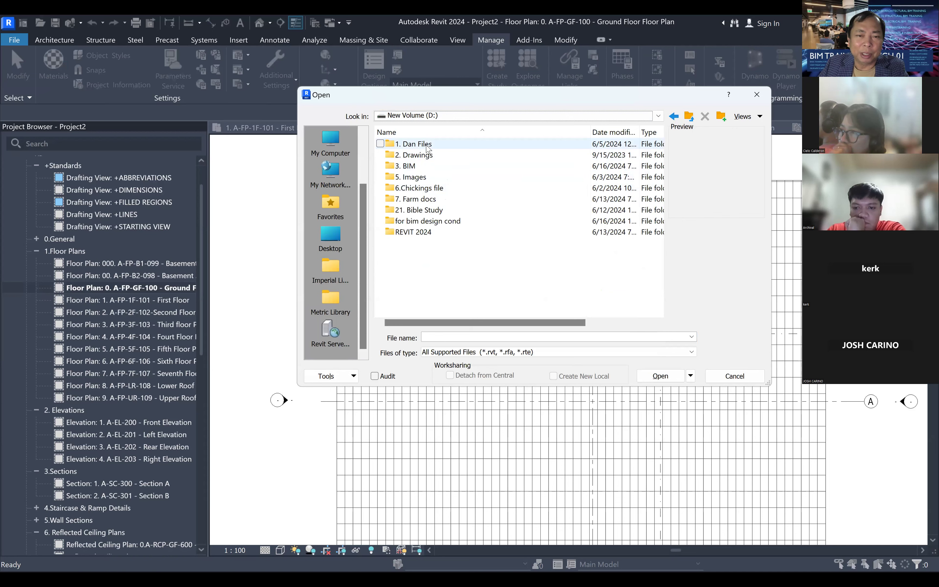
pyautogui.doubleClick(419, 144)
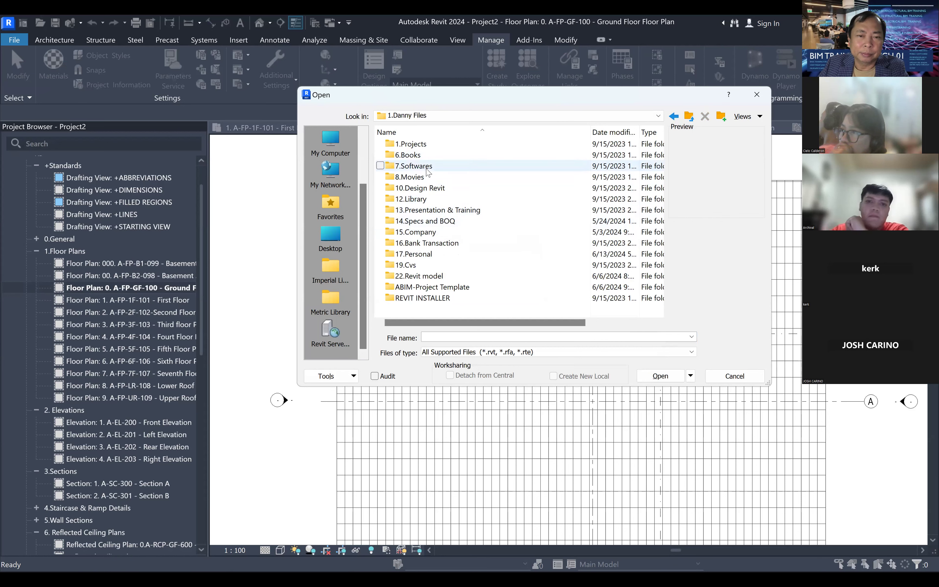
pyautogui.doubleClick(420, 200)
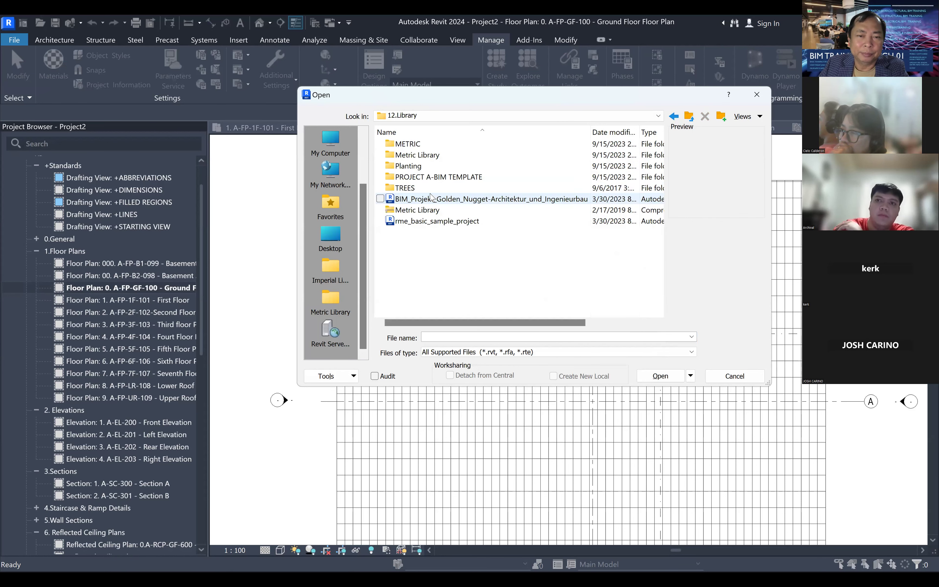
pyautogui.doubleClick(415, 155)
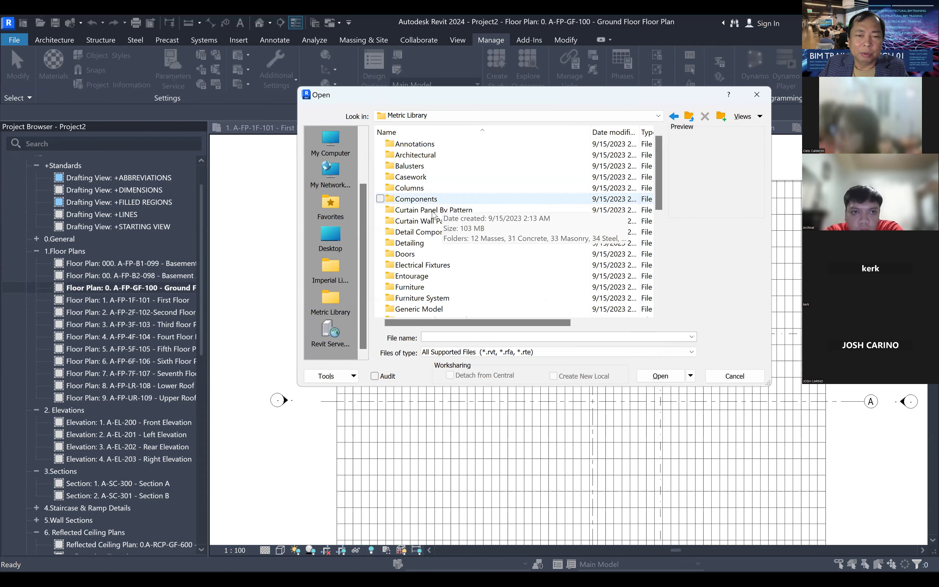
pyautogui.click(420, 288)
pyautogui.click(419, 288)
pyautogui.click(450, 299)
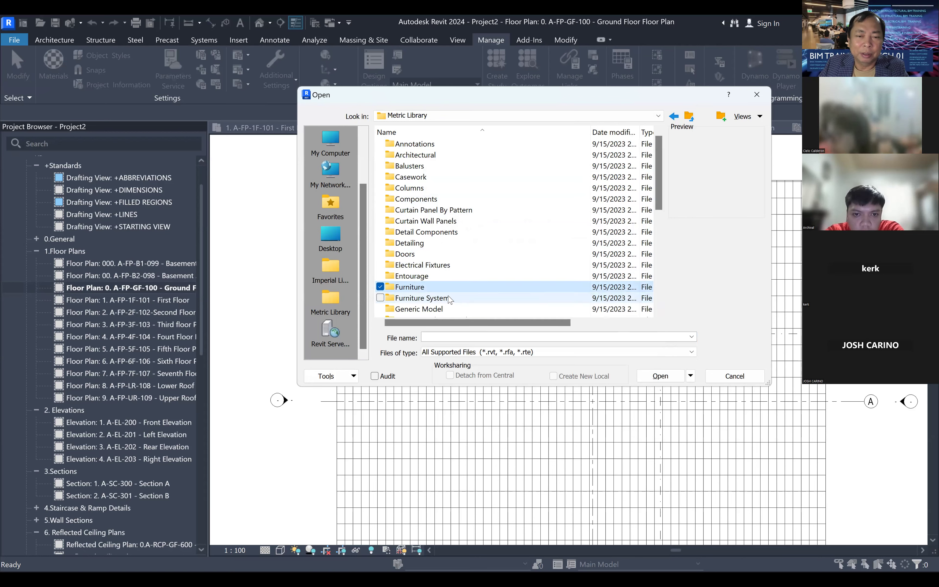
pyautogui.doubleClick(410, 287)
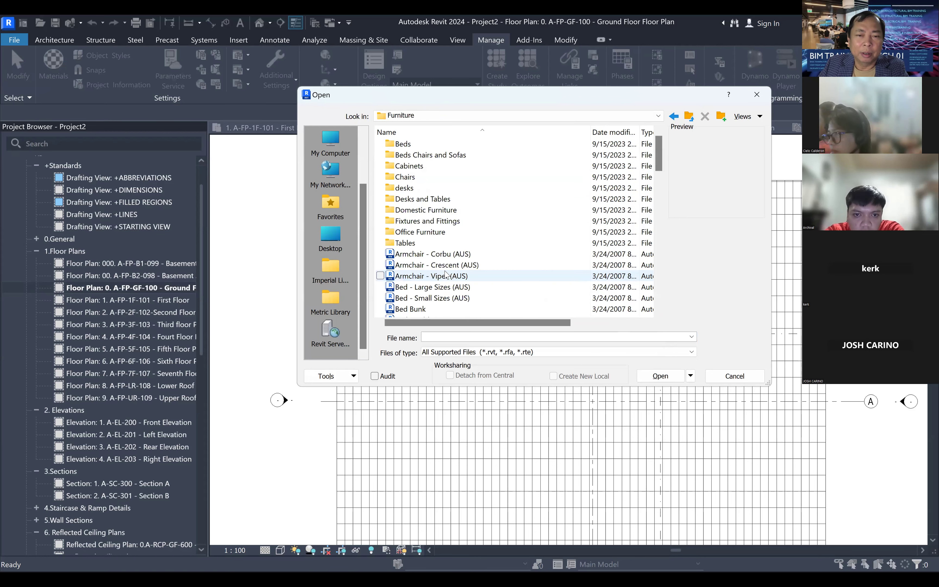
# - Open the Armchair - Corbu (AUS) family, load it into the project while closing the family, and leave component placement in the front elevation
pyautogui.scroll(-2, 421, 213)
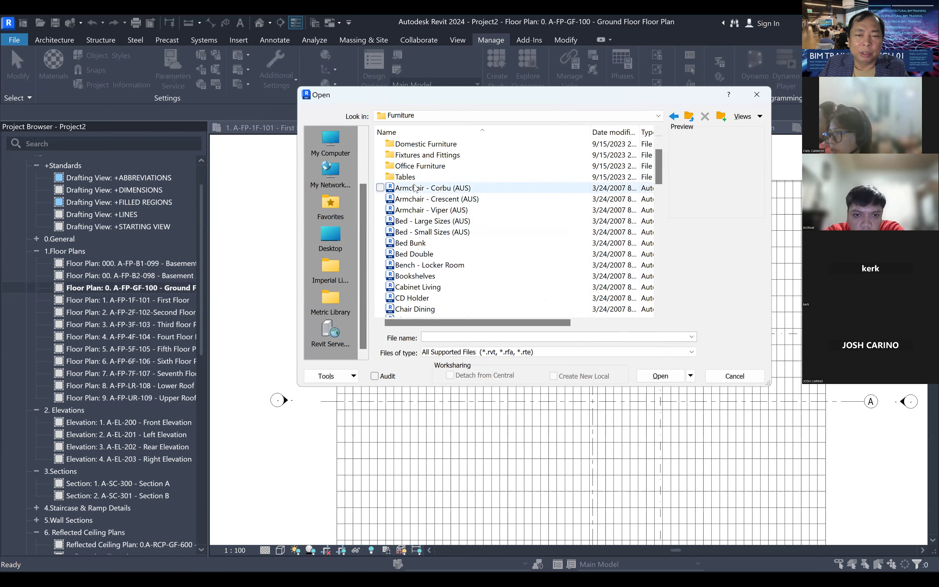
pyautogui.click(427, 187)
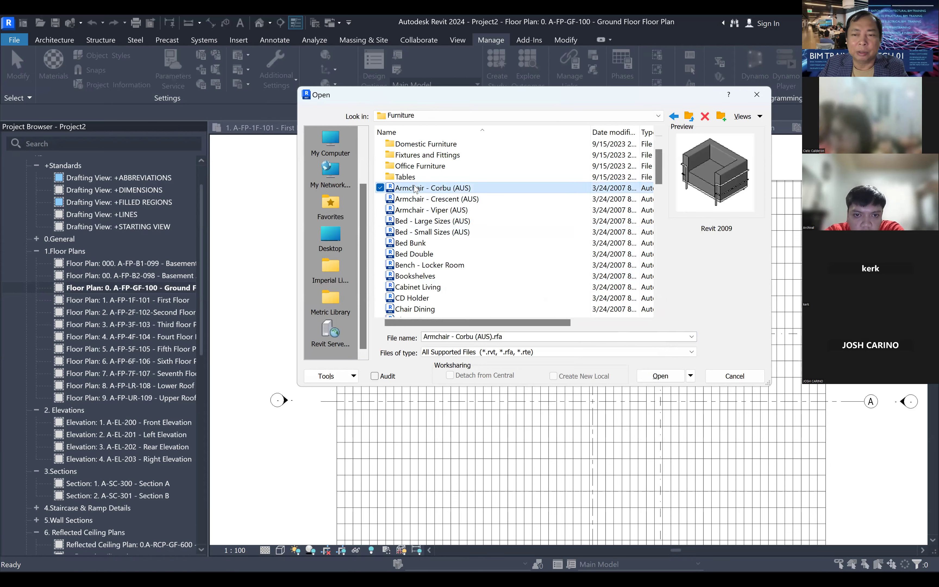
pyautogui.click(667, 380)
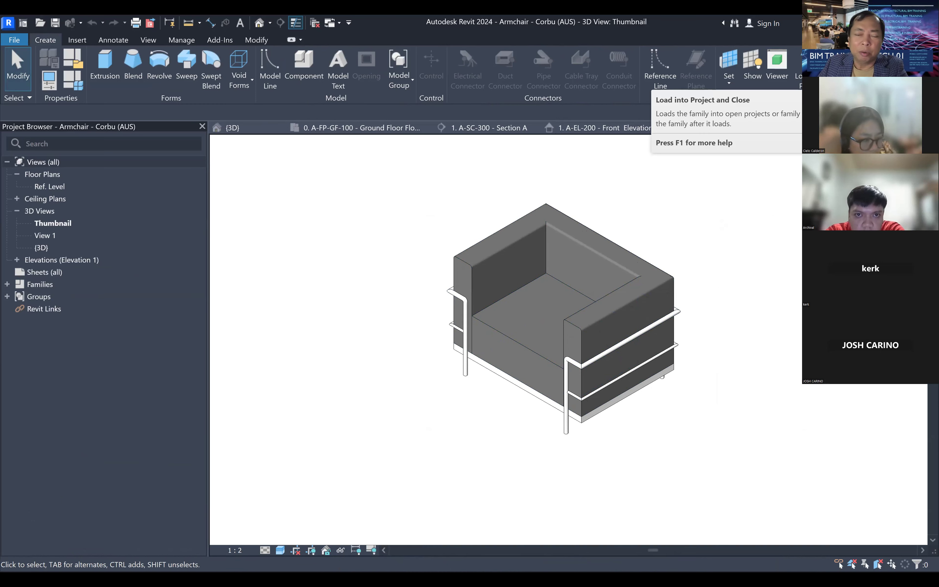
pyautogui.click(809, 67)
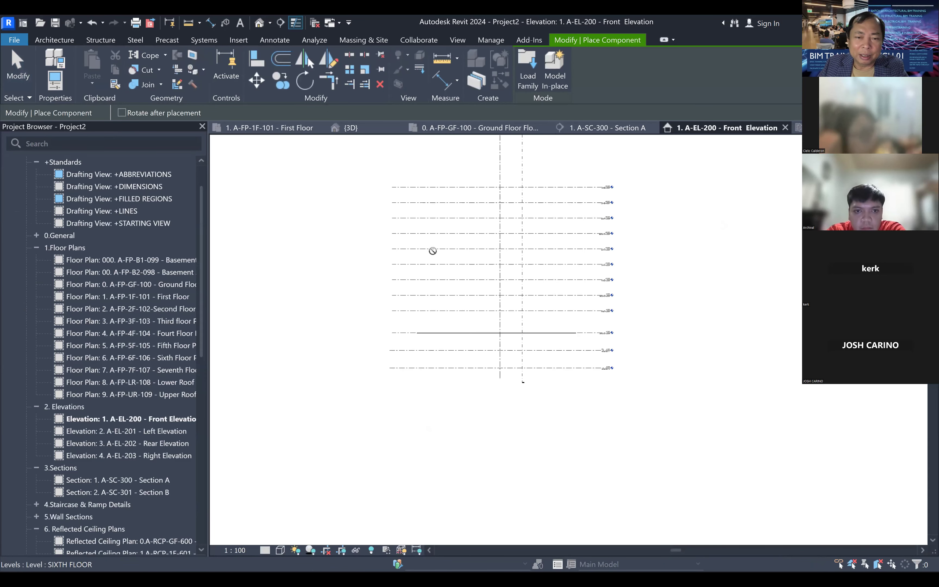
pyautogui.press('Escape')
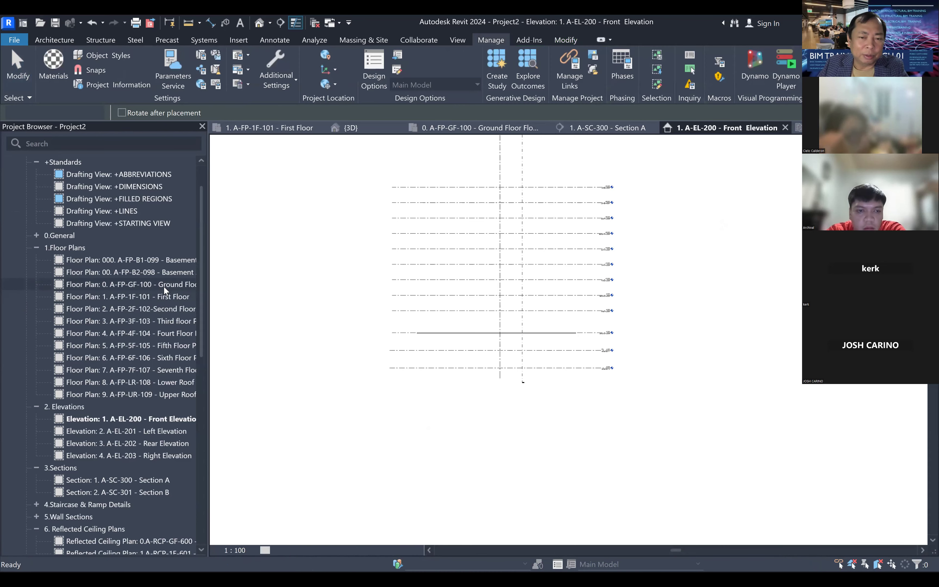
# - Place the Armchair - Corbu (AUS) component on the tiled floor in the Ground Floor floor plan
pyautogui.doubleClick(164, 285)
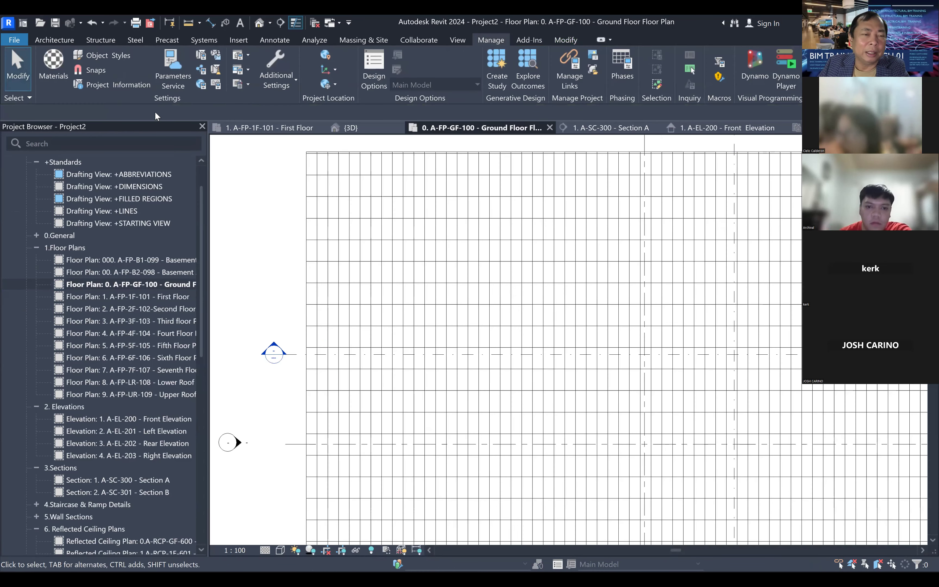
pyautogui.click(52, 38)
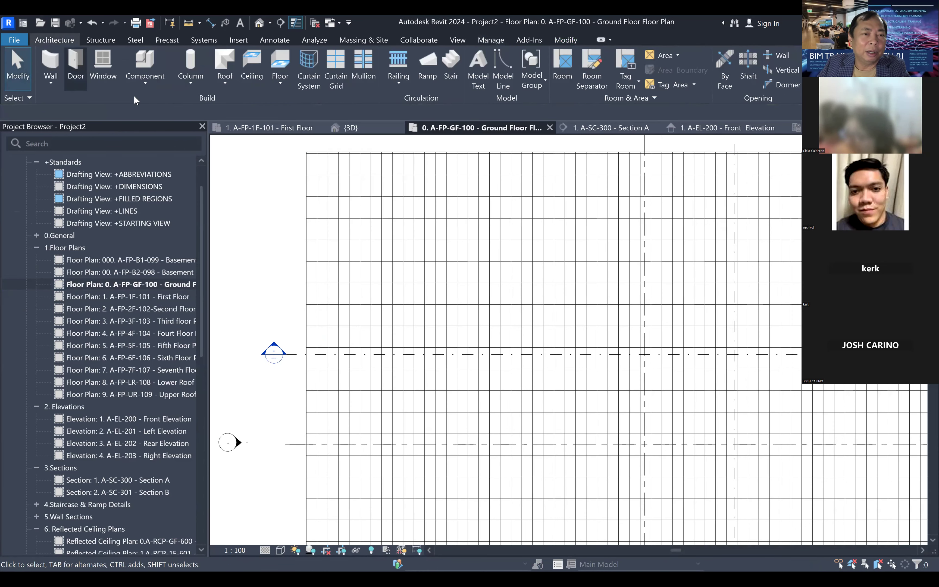
pyautogui.click(144, 80)
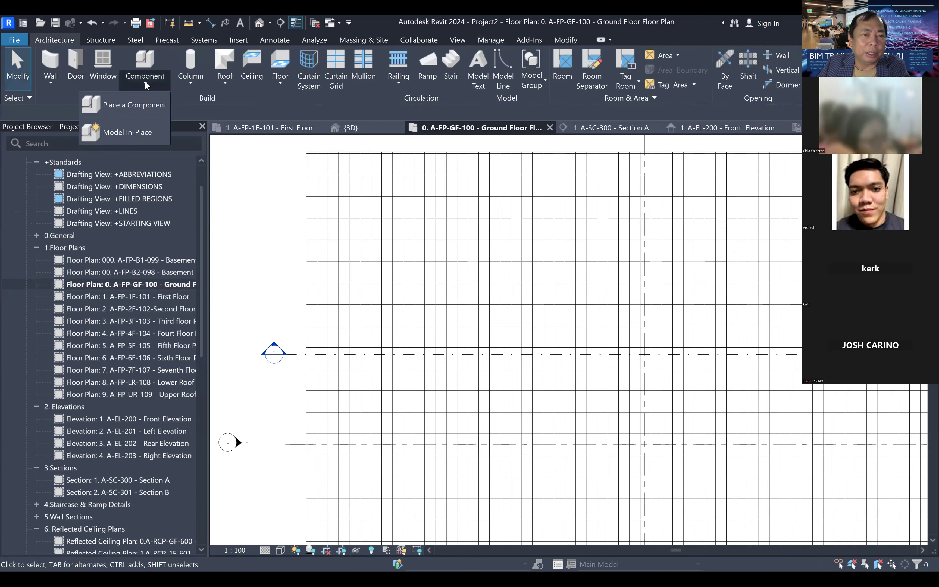
pyautogui.click(133, 105)
pyautogui.scroll(3, 442, 252)
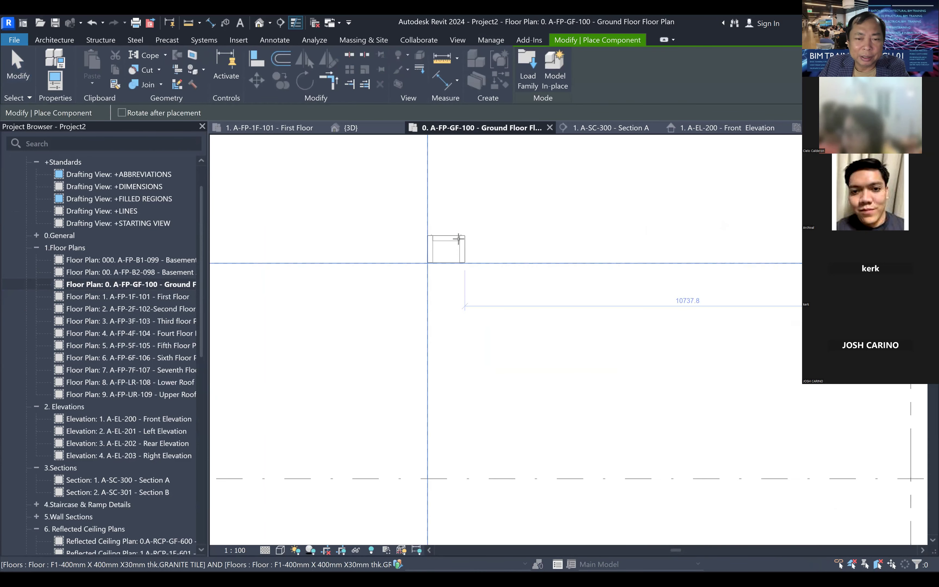
pyautogui.click(465, 229)
pyautogui.press('Escape')
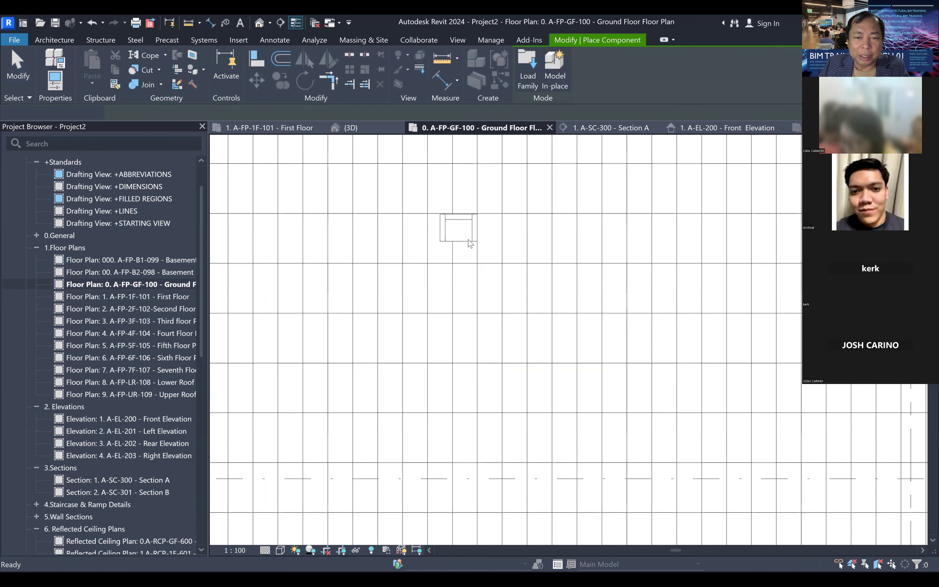
# - Shift the armchair slightly so it is centred on a vertical tile joint, and inspect it in the 3D view
pyautogui.scroll(1, 468, 239)
pyautogui.click(474, 237)
pyautogui.moveTo(475, 229); pyautogui.dragTo(504, 244)
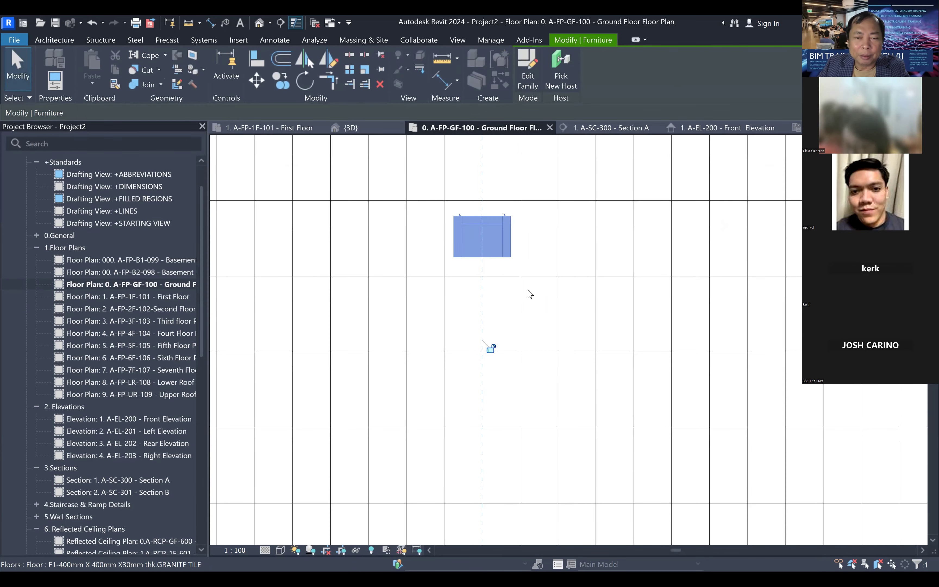
pyautogui.click(530, 294)
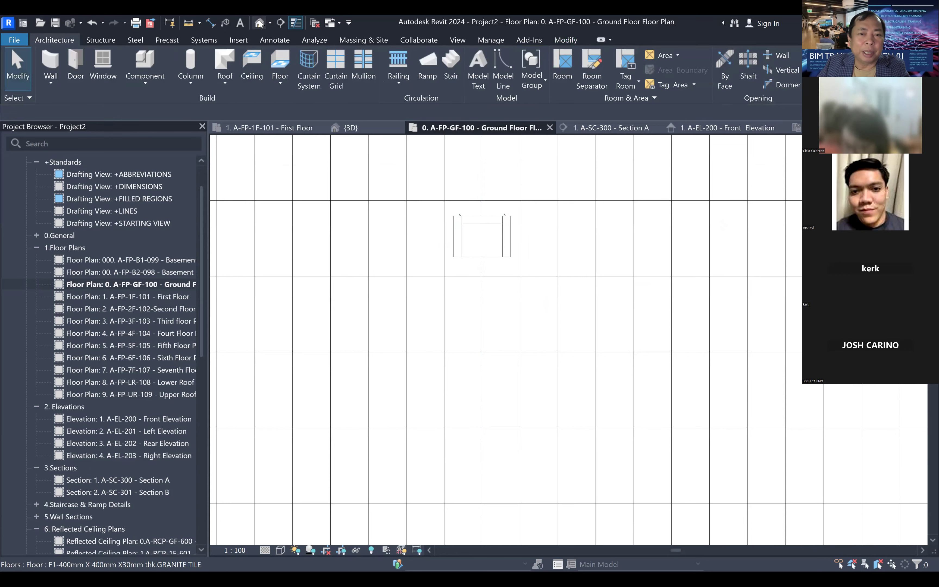
pyautogui.click(260, 24)
pyautogui.scroll(3, 605, 279)
pyautogui.scroll(-5, 516, 257)
pyautogui.keyDown('shift'); pyautogui.moveTo(516, 257); pyautogui.dragTo(582, 387, button='middle'); pyautogui.keyUp('shift')
pyautogui.scroll(5, 582, 388)
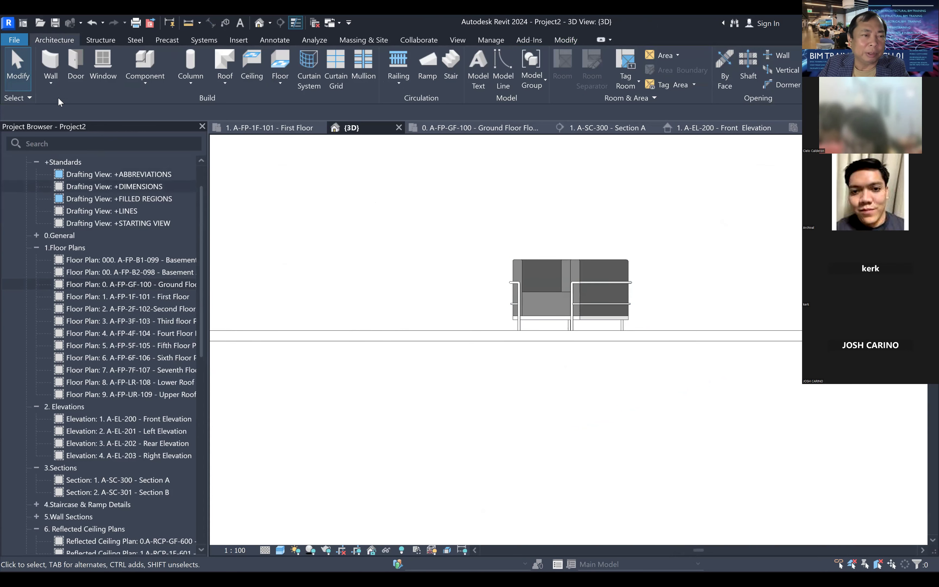
# - Start opening a file and look through the families in the Furniture folder, previewing them from Chair Dining to Monitor
pyautogui.click(15, 41)
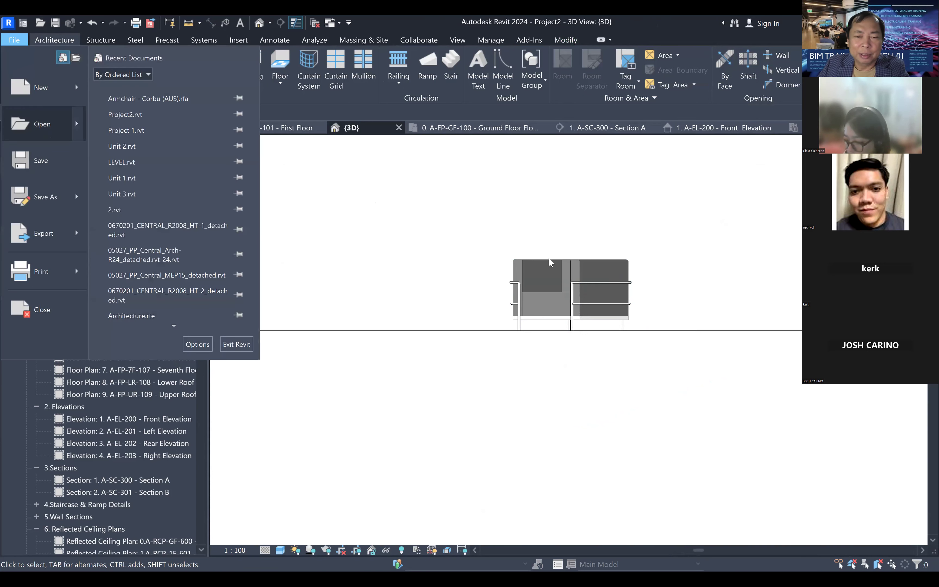
pyautogui.scroll(-4, 539, 266)
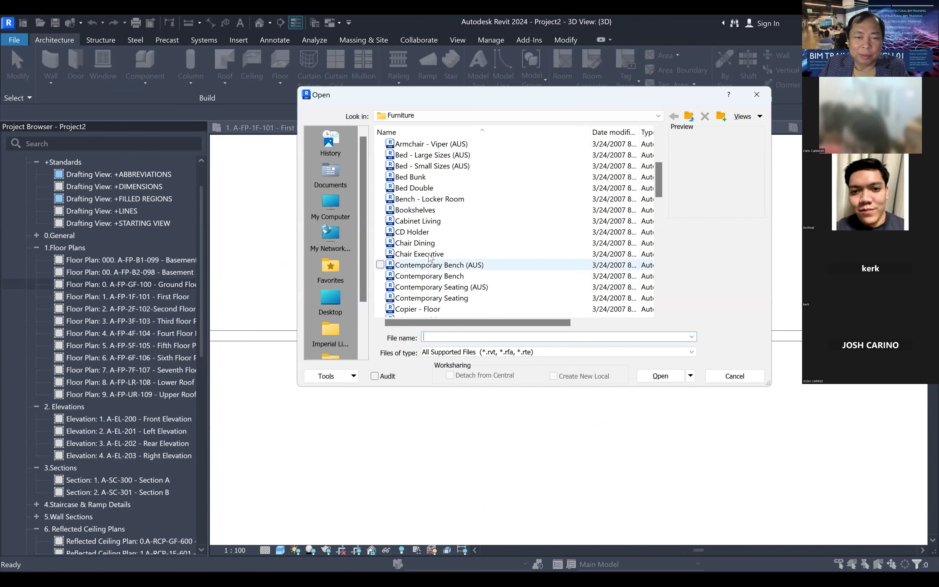
pyautogui.click(440, 243)
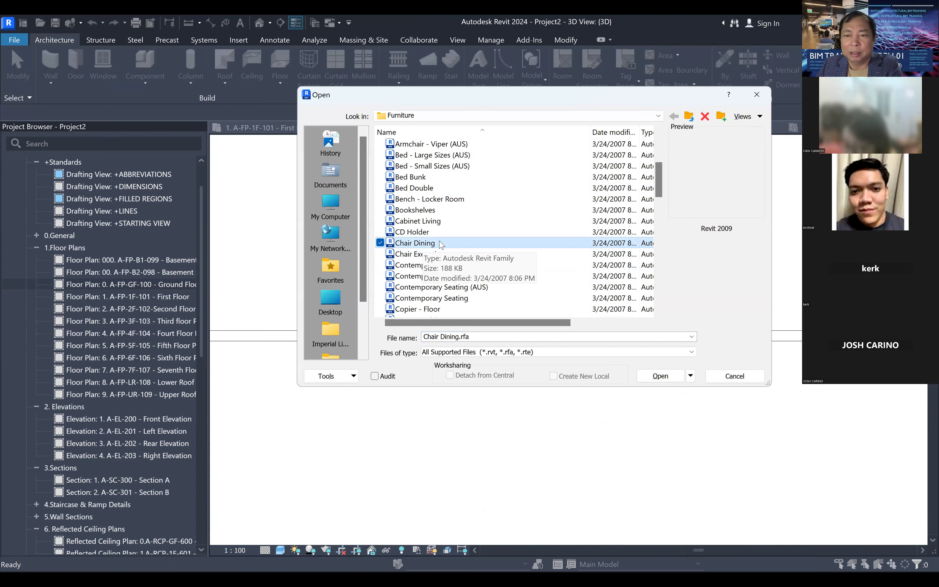
pyautogui.press('Down')
pyautogui.press('Down')
pyautogui.press('Down')
pyautogui.press('Down')
pyautogui.press('Down')
pyautogui.press('Down')
pyautogui.press('Down')
pyautogui.press('Down')
pyautogui.press('Down')
pyautogui.press('Down')
pyautogui.press('Down')
pyautogui.press('Down')
pyautogui.press('Down')
pyautogui.press('Down')
pyautogui.press('Down')
pyautogui.press('Down')
pyautogui.press('Down')
pyautogui.press('Down')
pyautogui.press('Down')
pyautogui.press('Down')
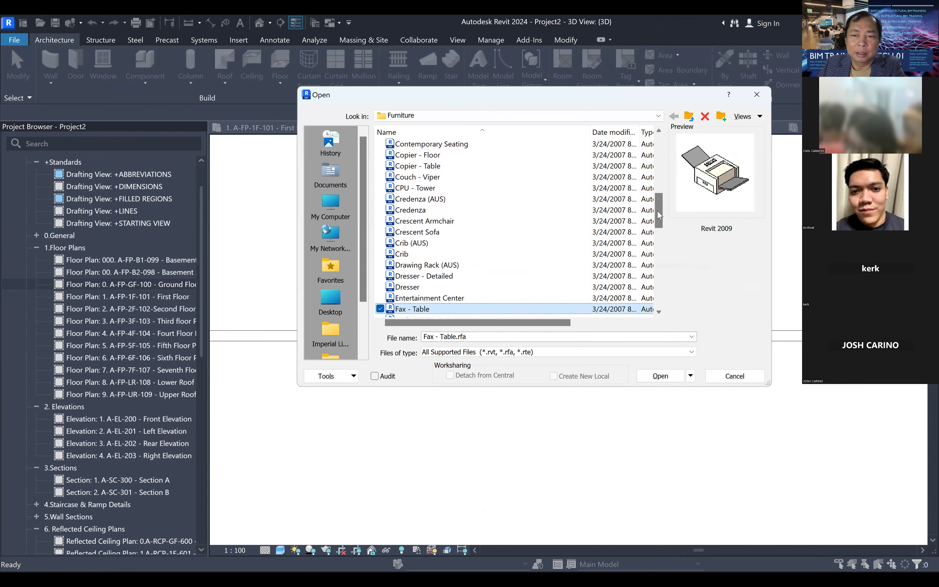
pyautogui.press('Down')
pyautogui.press('Down')
pyautogui.press('Down')
pyautogui.press('Down')
pyautogui.press('Down')
pyautogui.press('Down')
pyautogui.press('Down')
pyautogui.moveTo(658, 221); pyautogui.dragTo(658, 280)
pyautogui.scroll(10, 658, 280)
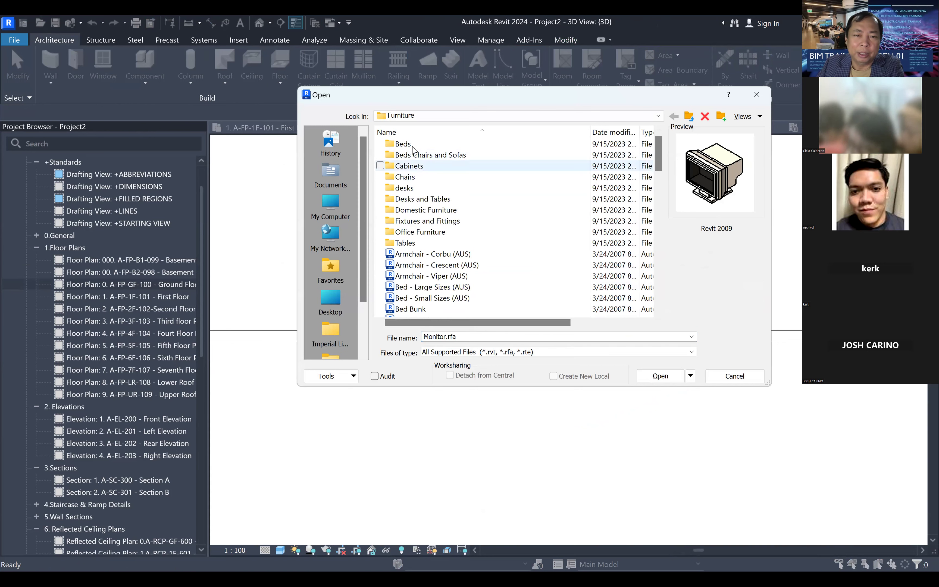
# - Open the rectangular eight-chair conference table family from the Tables subfolder and load it into the project
pyautogui.click(405, 244)
pyautogui.press('Down')
pyautogui.press('Down')
pyautogui.click(411, 245)
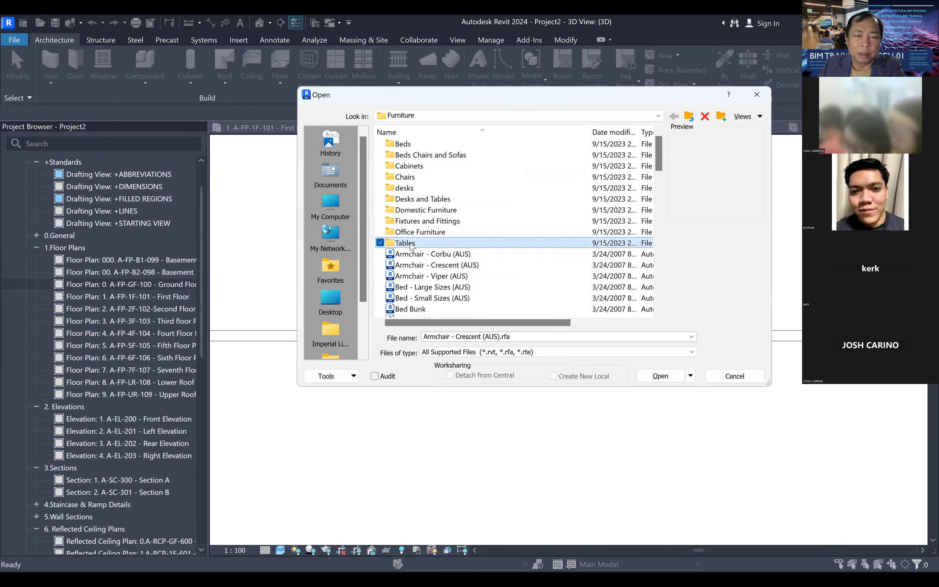
pyautogui.doubleClick(410, 245)
pyautogui.click(412, 155)
pyautogui.press('Down')
pyautogui.press('Down')
pyautogui.press('Down')
pyautogui.press('Down')
pyautogui.press('Down')
pyautogui.press('Down')
pyautogui.press('Down')
pyautogui.press('Up')
pyautogui.click(675, 382)
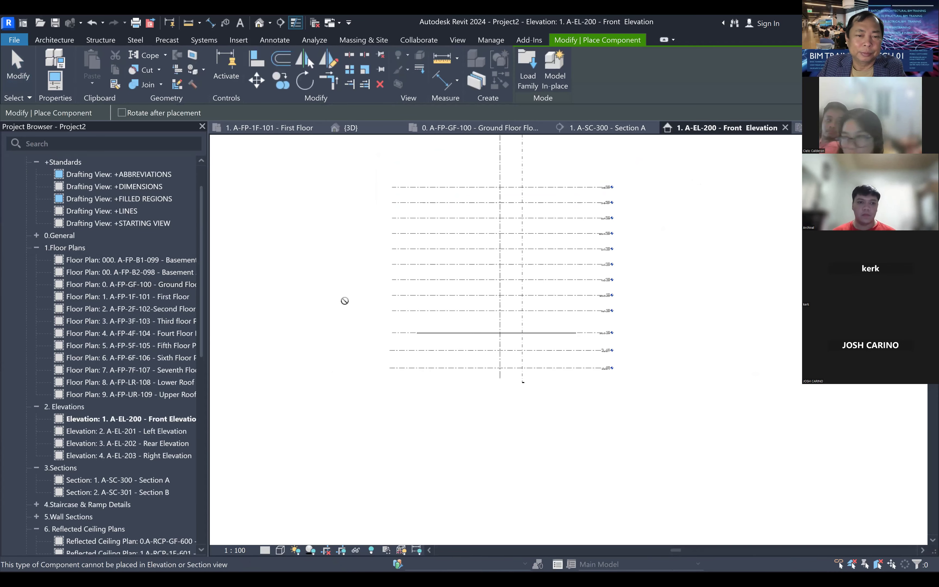
pyautogui.press('Escape')
# - Place the eight-chair conference table on the Ground Floor floor plan, directly below the armchair
pyautogui.doubleClick(170, 284)
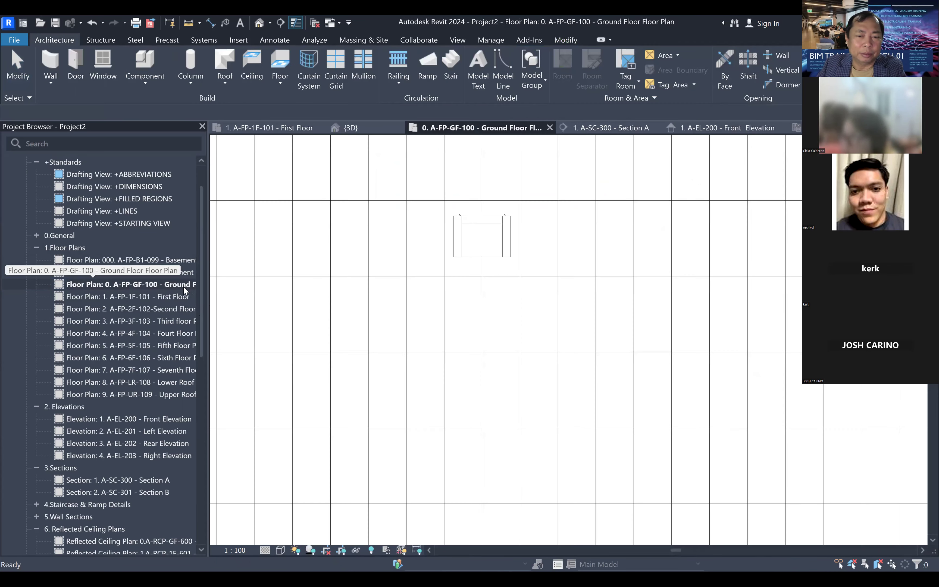
pyautogui.click(145, 84)
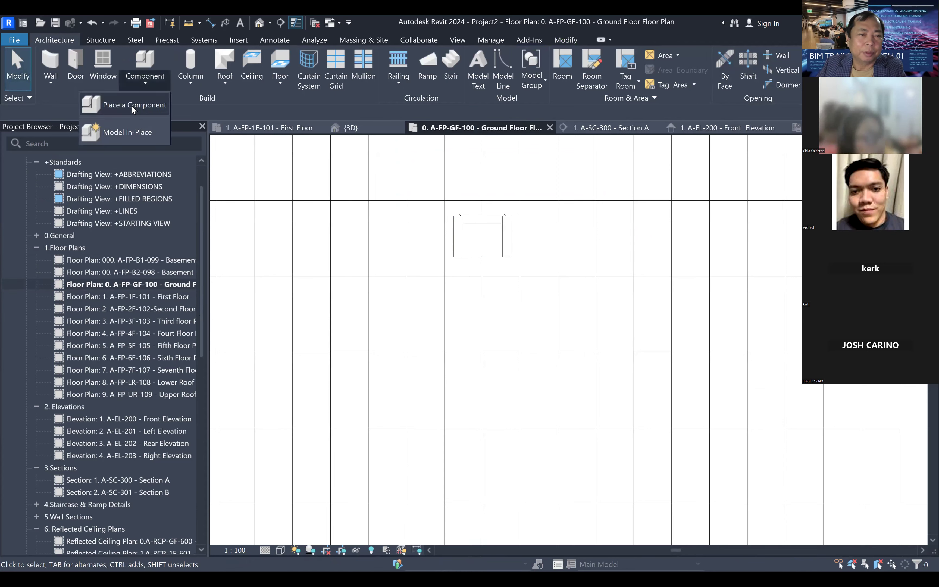
pyautogui.click(131, 106)
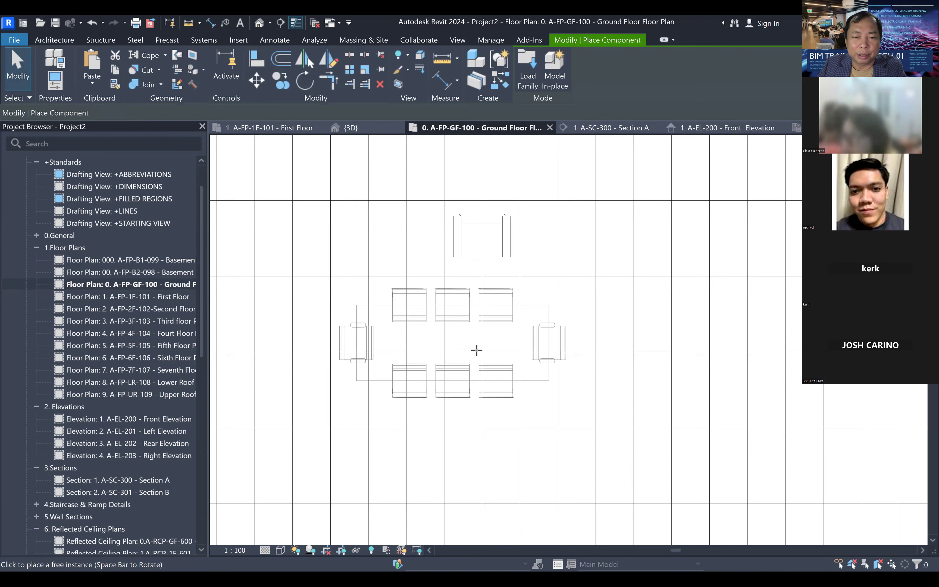
pyautogui.click(488, 336)
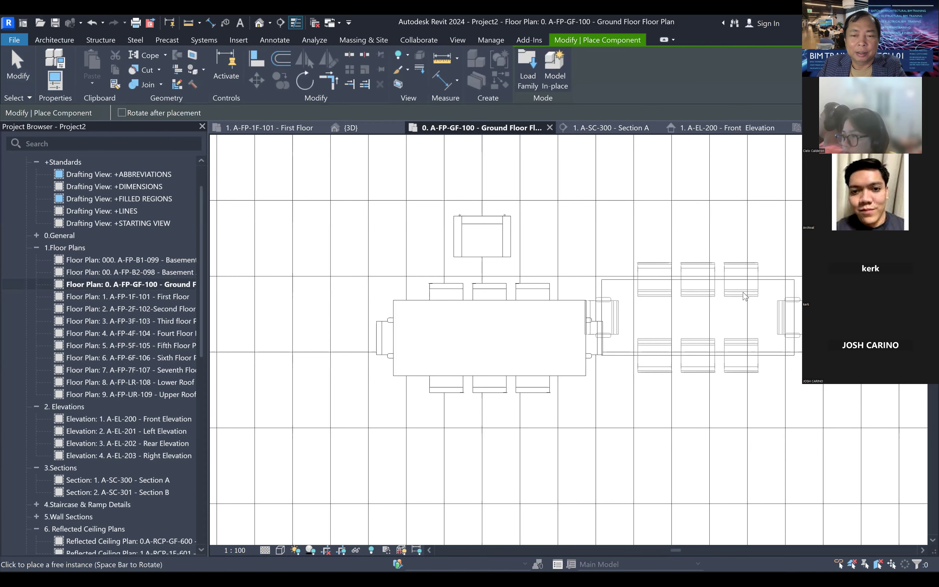
pyautogui.press('Escape')
pyautogui.press('Escape')
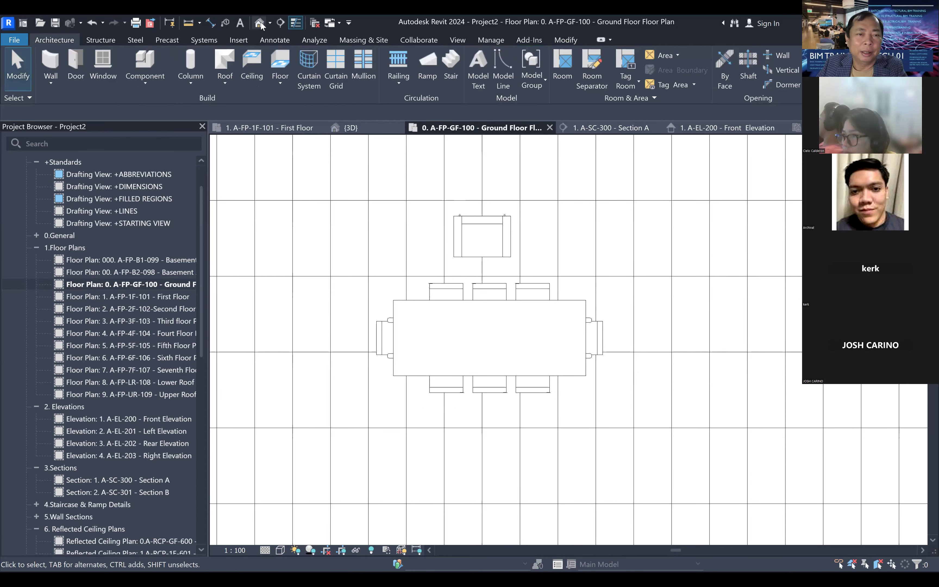
# - Delete the gypsum board ceiling above the furniture in the 3D view
pyautogui.click(260, 23)
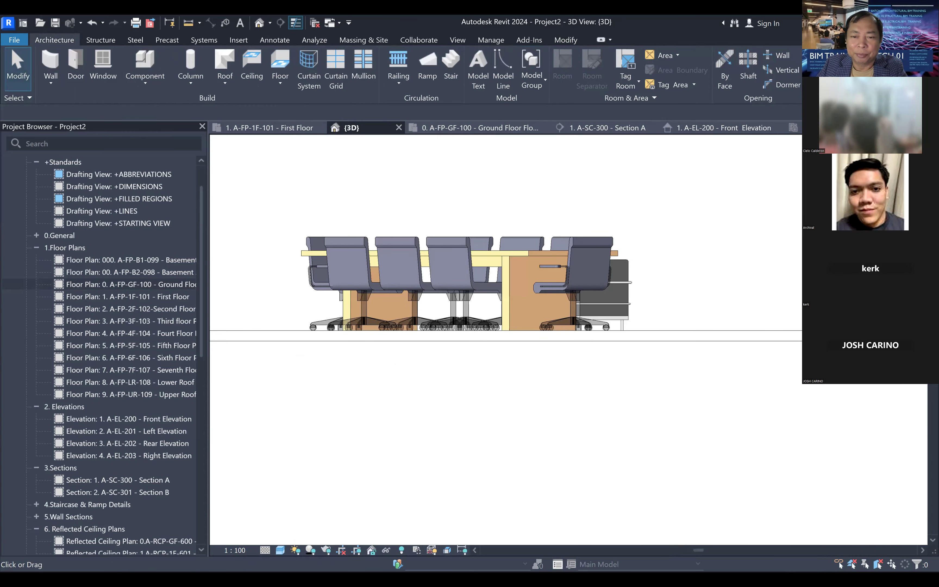
pyautogui.scroll(-10, 625, 351)
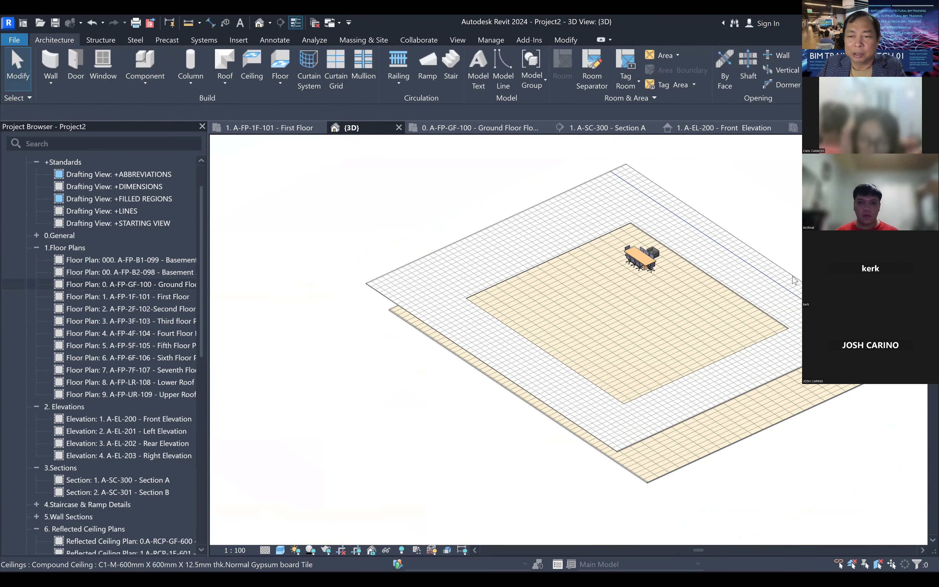
pyautogui.click(793, 279)
pyautogui.press('Delete')
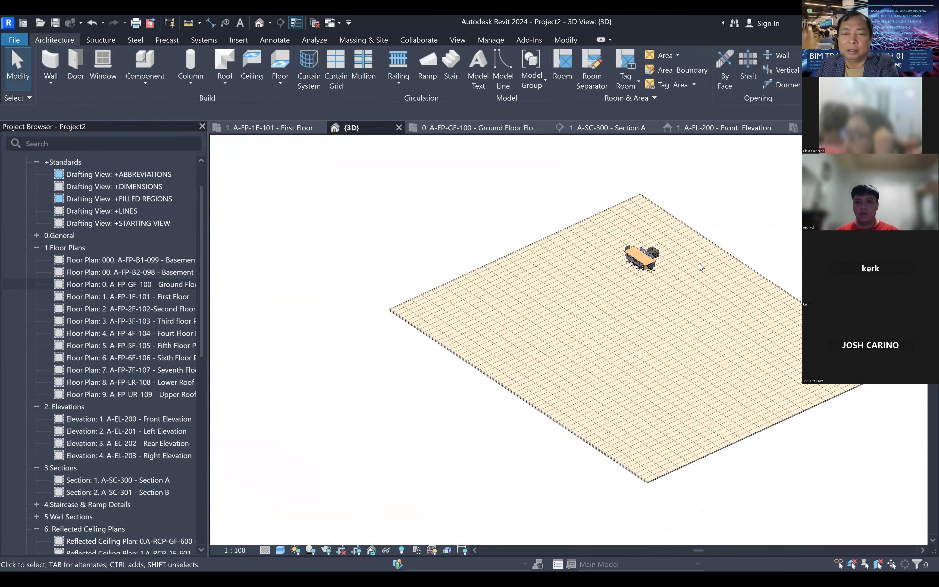
# - Examine the conference table, its chairs and the armchair on the tiled floor in the 3D view
pyautogui.scroll(5, 630, 259)
pyautogui.scroll(5, 631, 259)
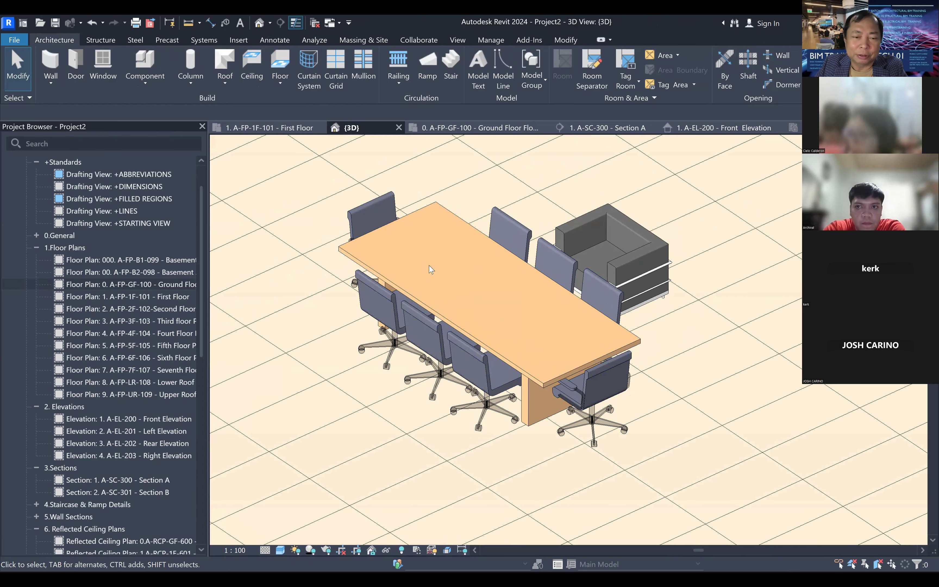
pyautogui.scroll(-4, 506, 318)
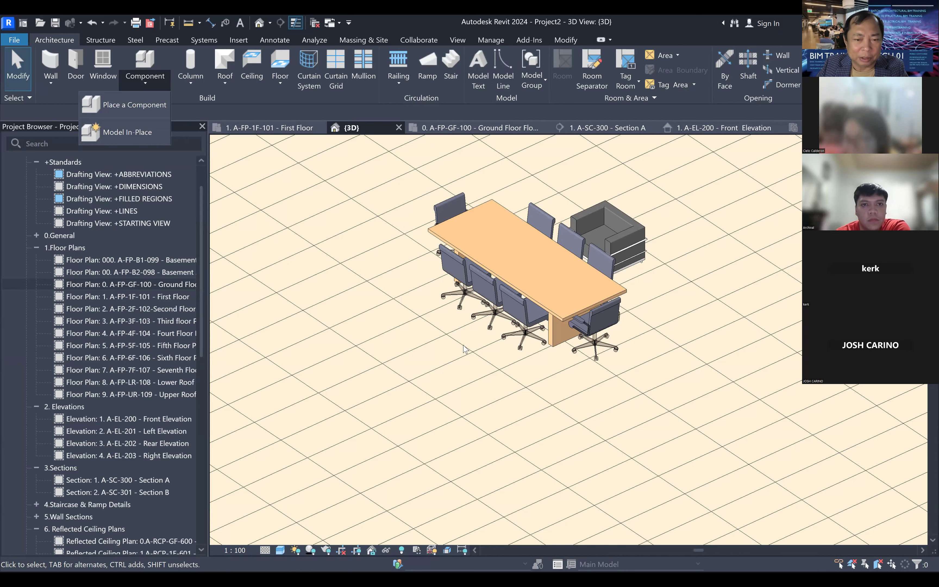
pyautogui.scroll(-2, 491, 354)
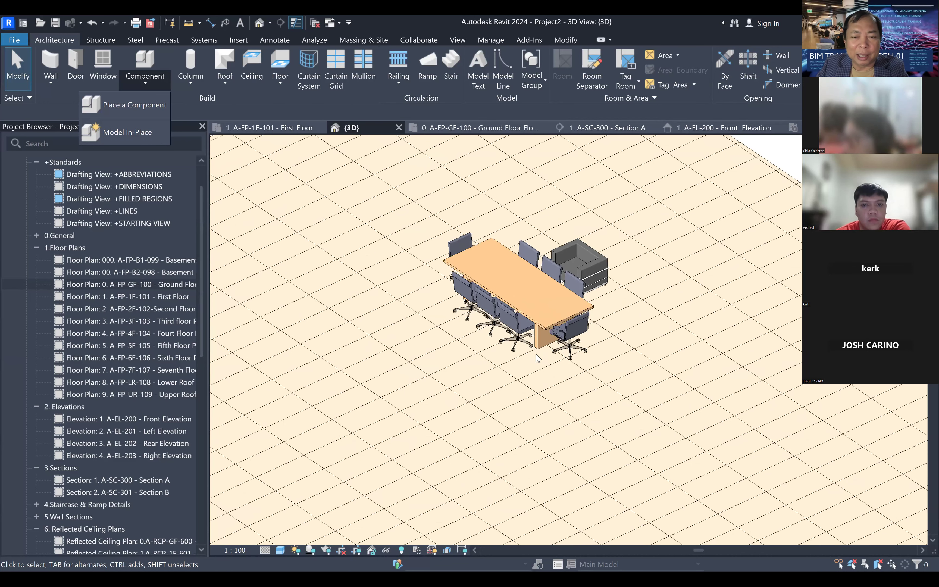
pyautogui.scroll(-1, 460, 350)
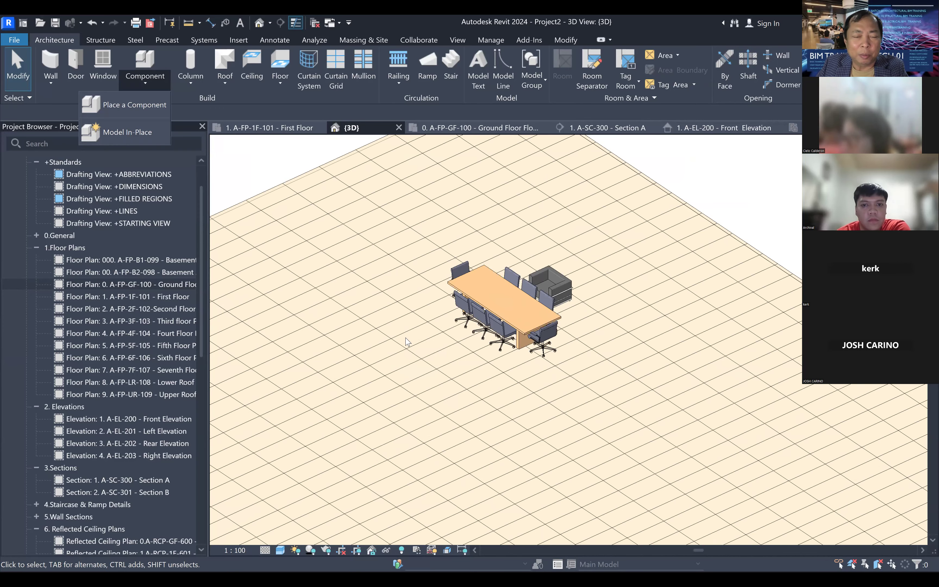
pyautogui.scroll(1, 406, 338)
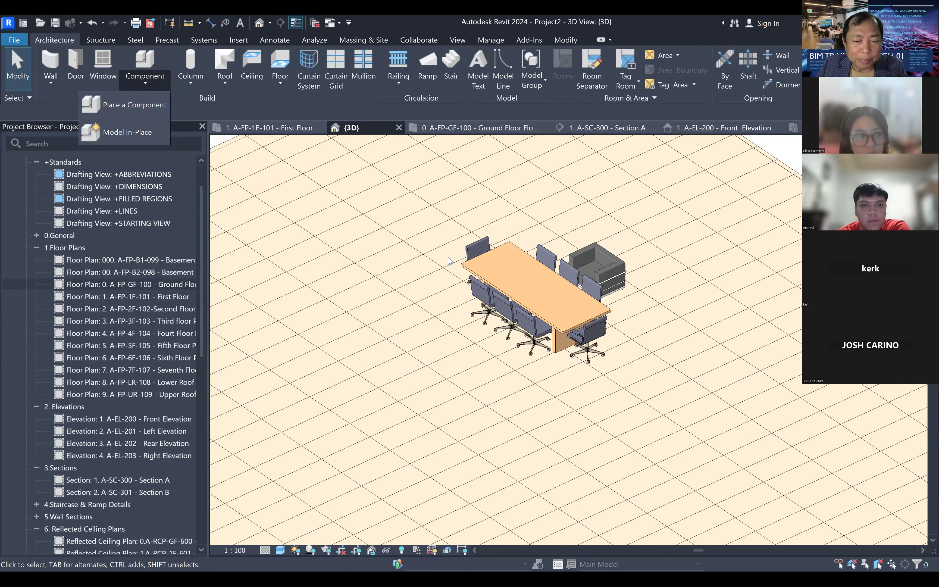
pyautogui.scroll(1, 440, 347)
pyautogui.scroll(1, 436, 346)
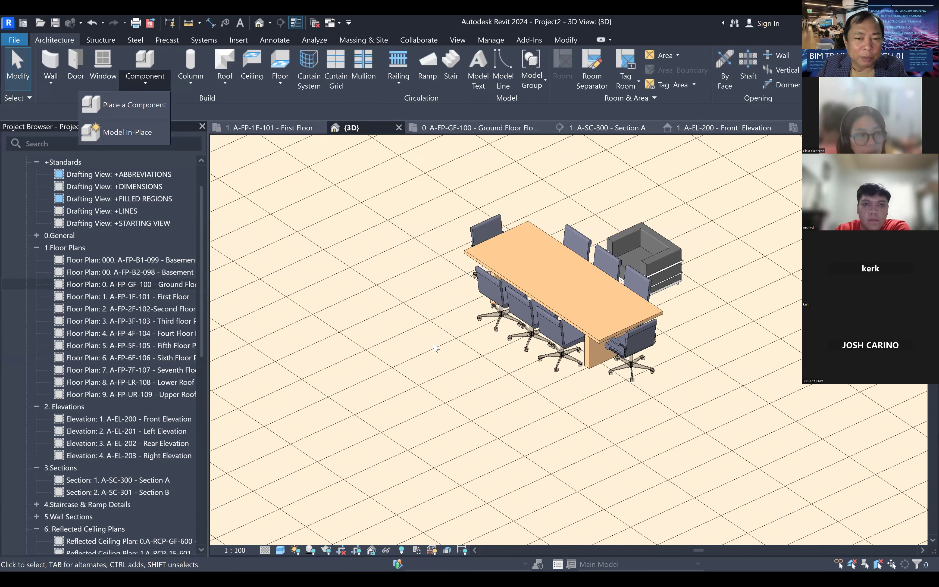
pyautogui.scroll(-1, 442, 368)
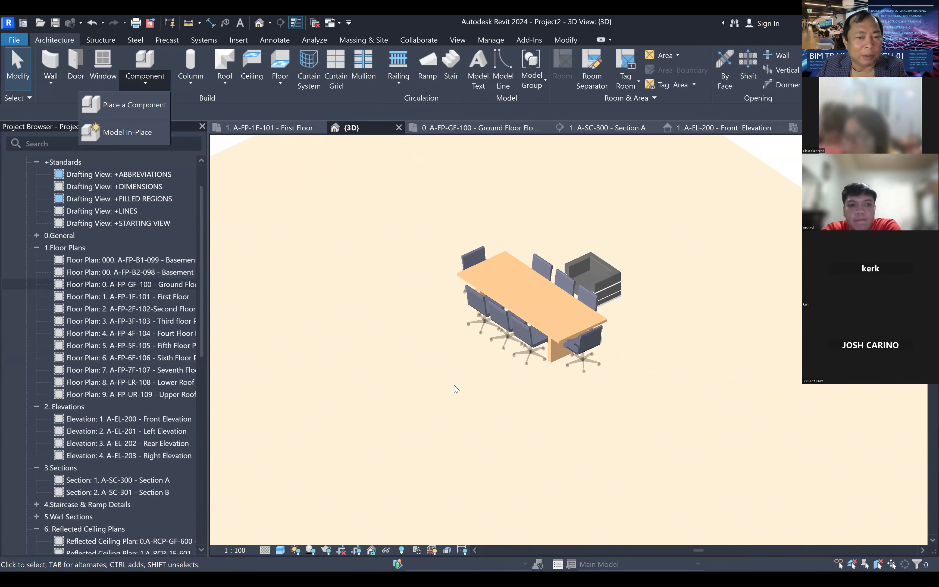
pyautogui.click(434, 346)
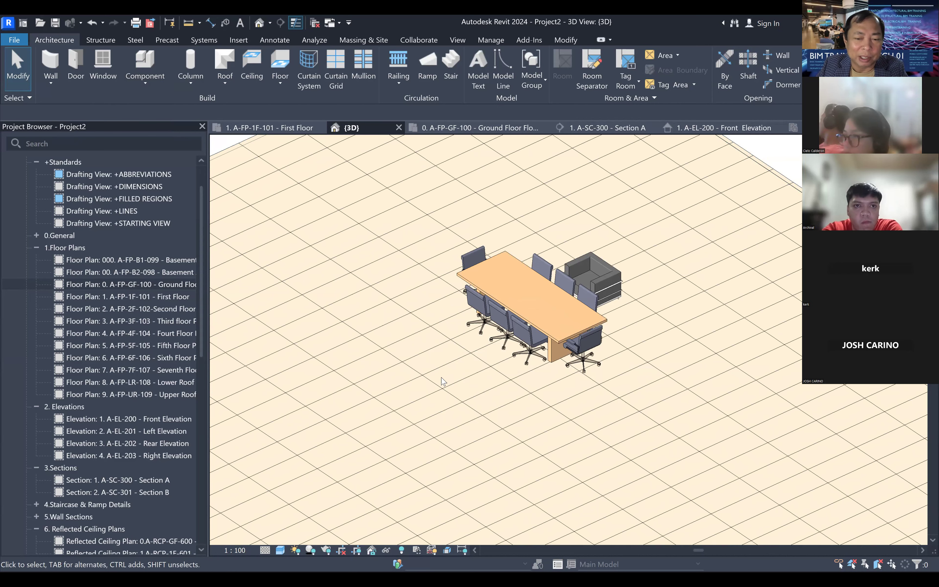
pyautogui.scroll(2, 443, 367)
pyautogui.moveTo(467, 368); pyautogui.dragTo(450, 368, button='middle')
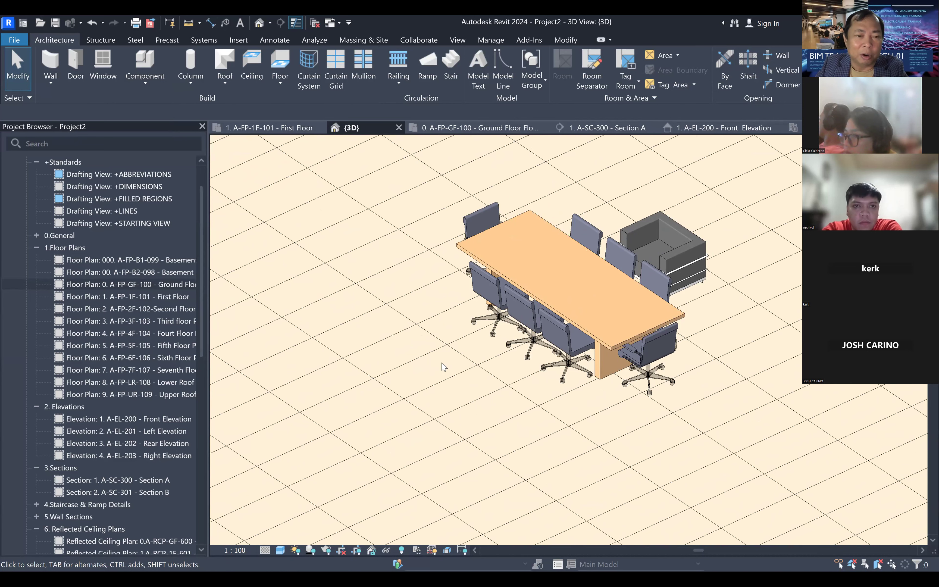
# - Open the Ground Floor floor plan at the empty tiled area beside the conference table
pyautogui.doubleClick(154, 286)
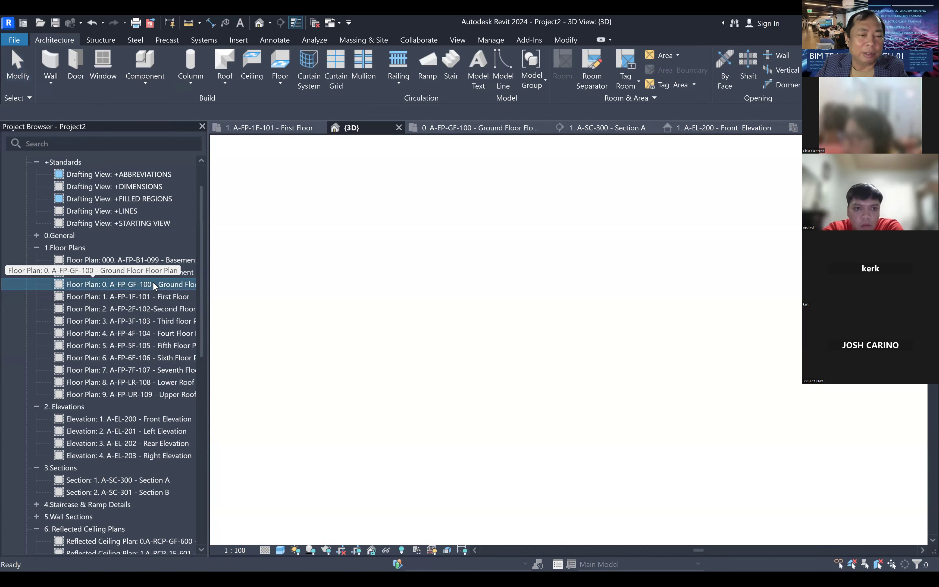
pyautogui.scroll(-3, 570, 326)
pyautogui.moveTo(596, 354); pyautogui.dragTo(665, 306, button='middle')
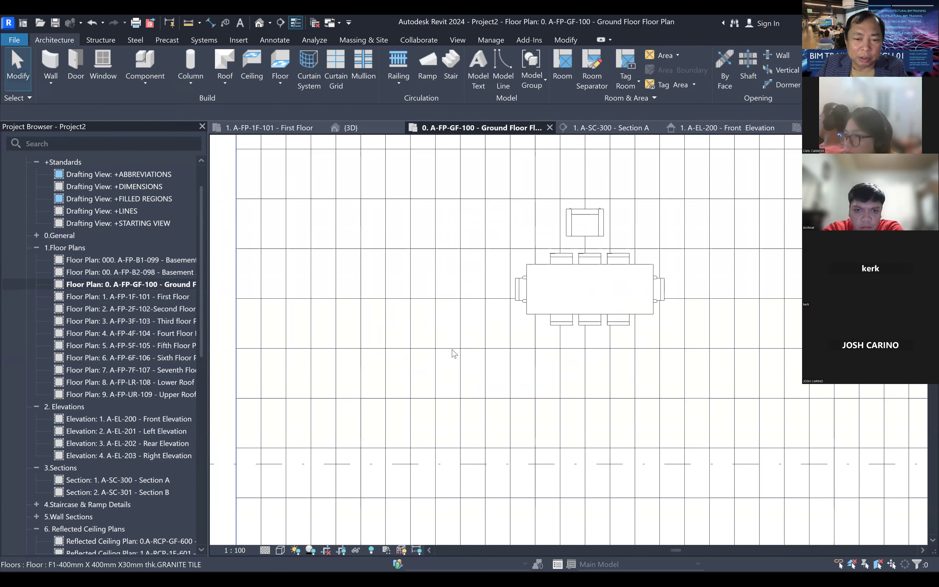
pyautogui.scroll(2, 457, 367)
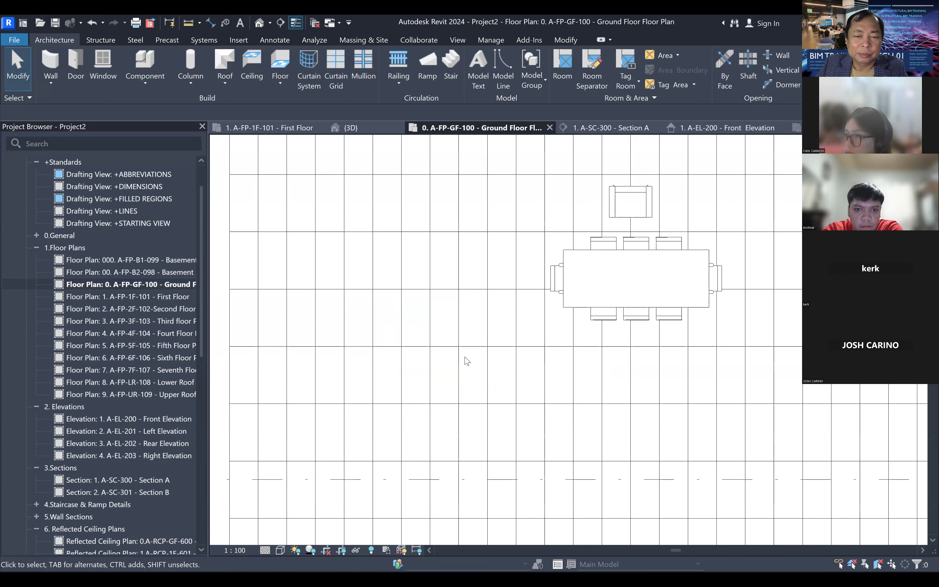
pyautogui.scroll(1, 480, 365)
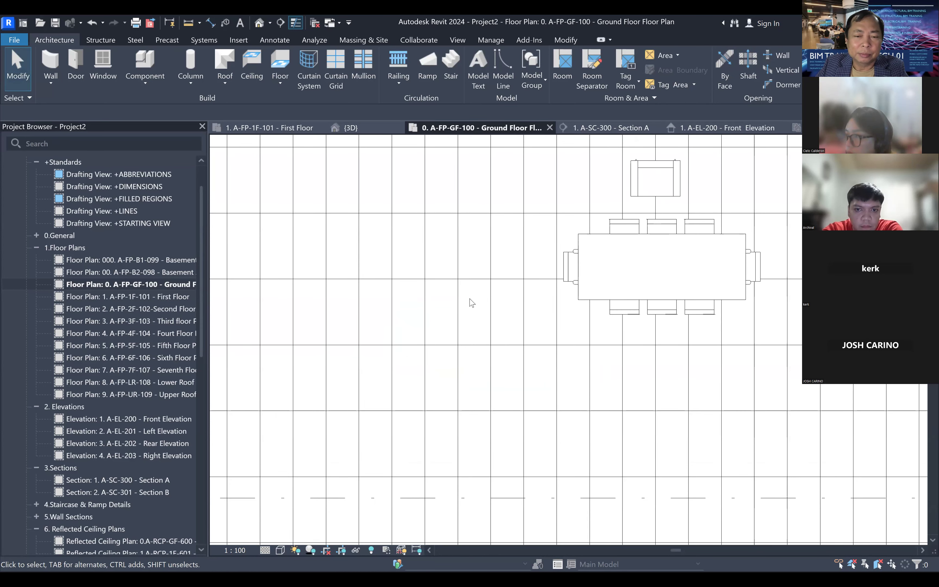
pyautogui.scroll(-1, 474, 348)
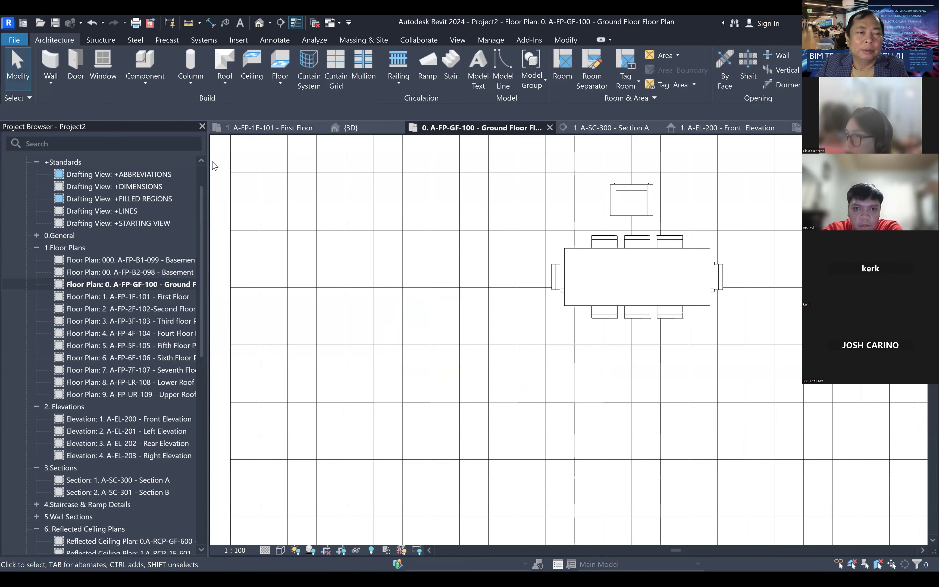
# - Start an in-place component in the Generic Models category and accept the name Generic Models 1
pyautogui.click(142, 81)
pyautogui.click(132, 133)
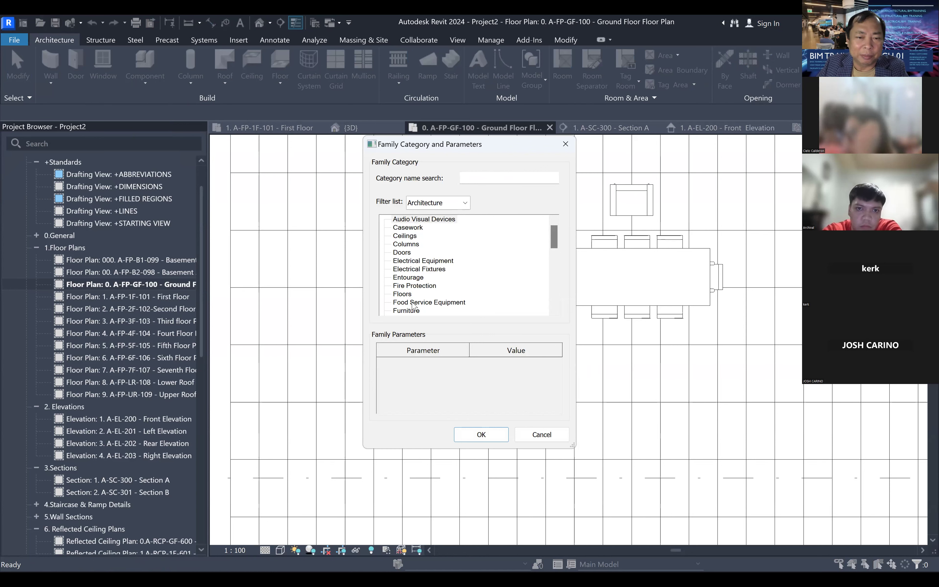
pyautogui.click(417, 227)
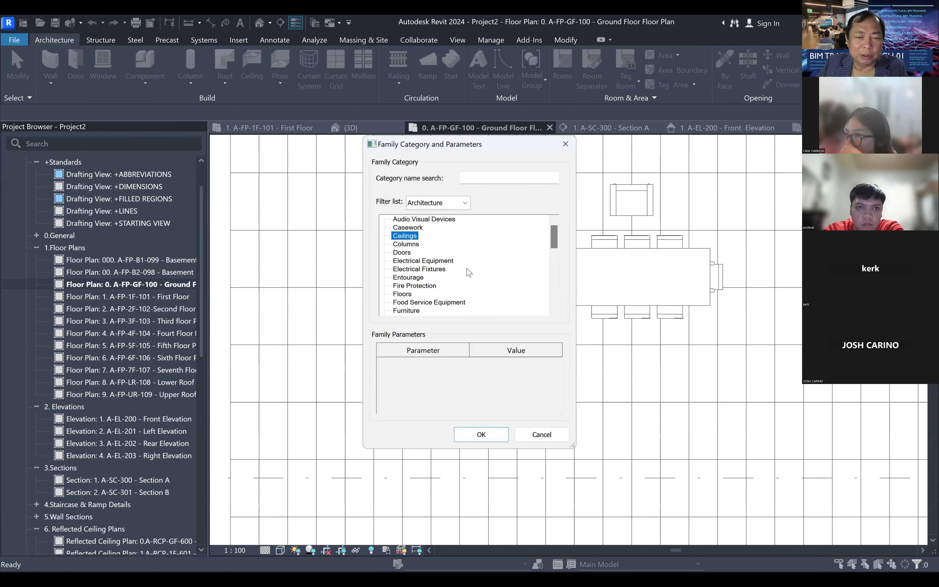
pyautogui.moveTo(557, 238); pyautogui.dragTo(573, 254)
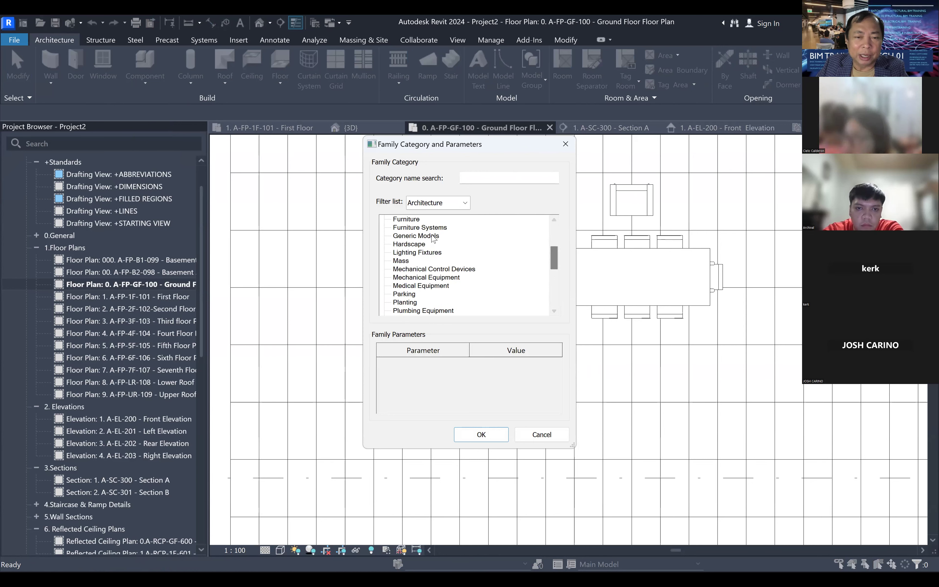
pyautogui.scroll(4, 478, 237)
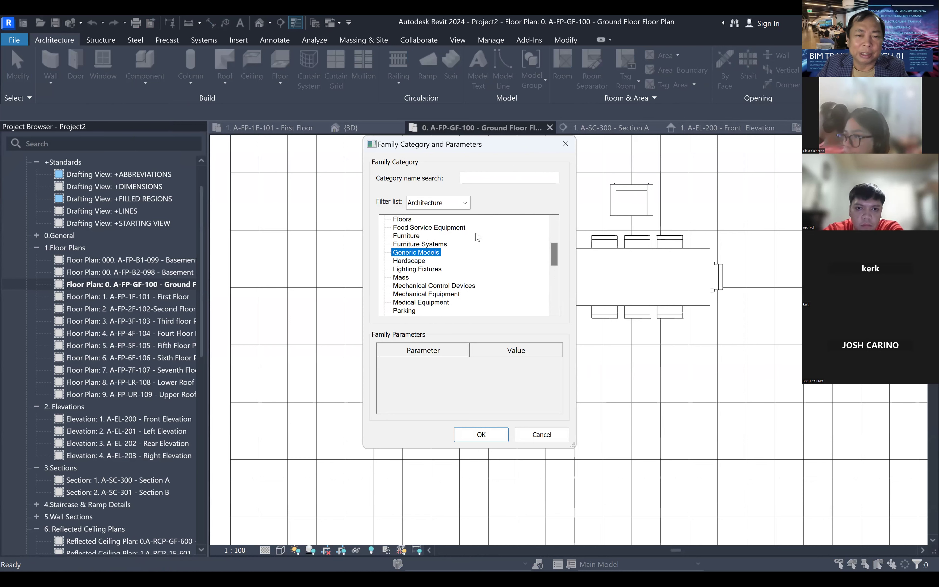
pyautogui.scroll(1, 477, 237)
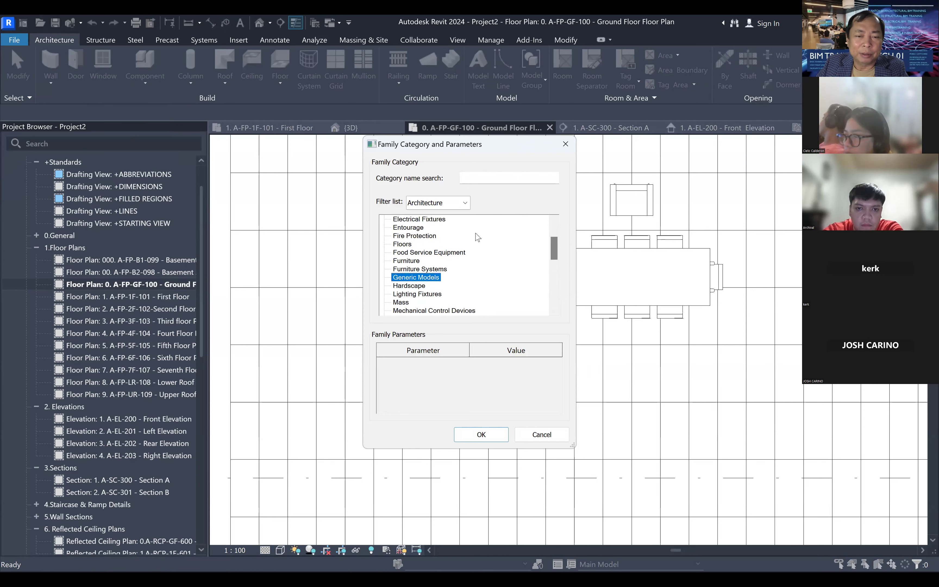
pyautogui.click(481, 434)
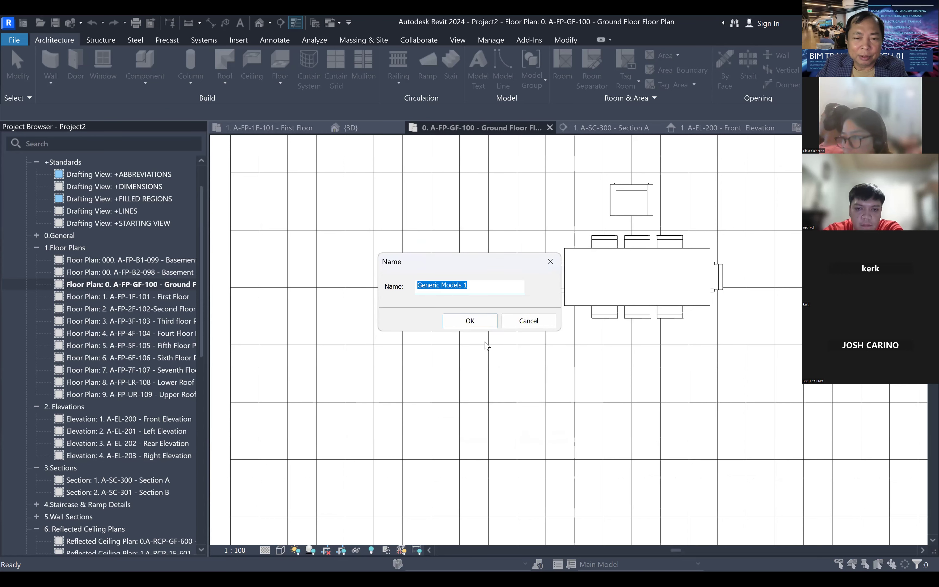
pyautogui.click(471, 321)
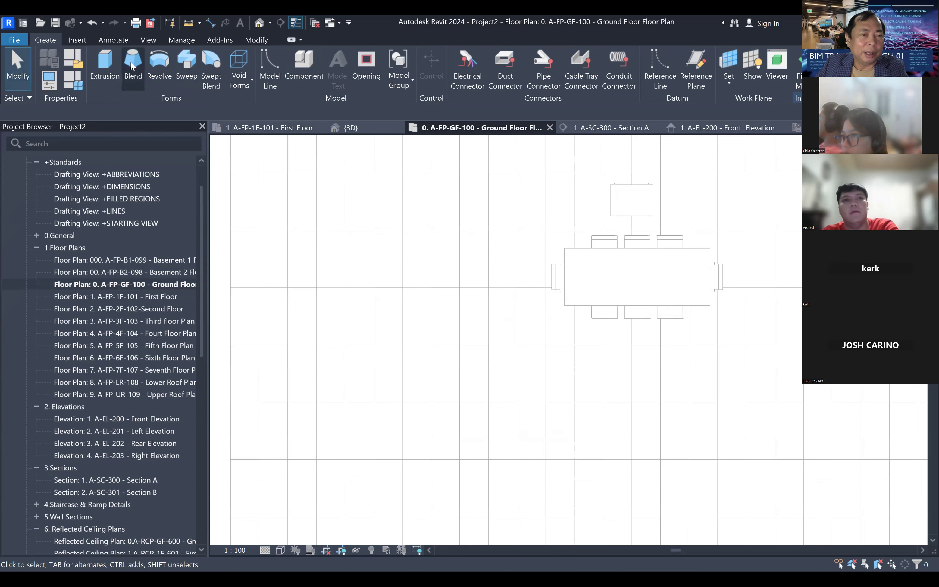
# - Extrude a circle of 600 mm radius on the floor below and left of the conference table at 250 mm depth, and finish the in-place model
pyautogui.click(108, 62)
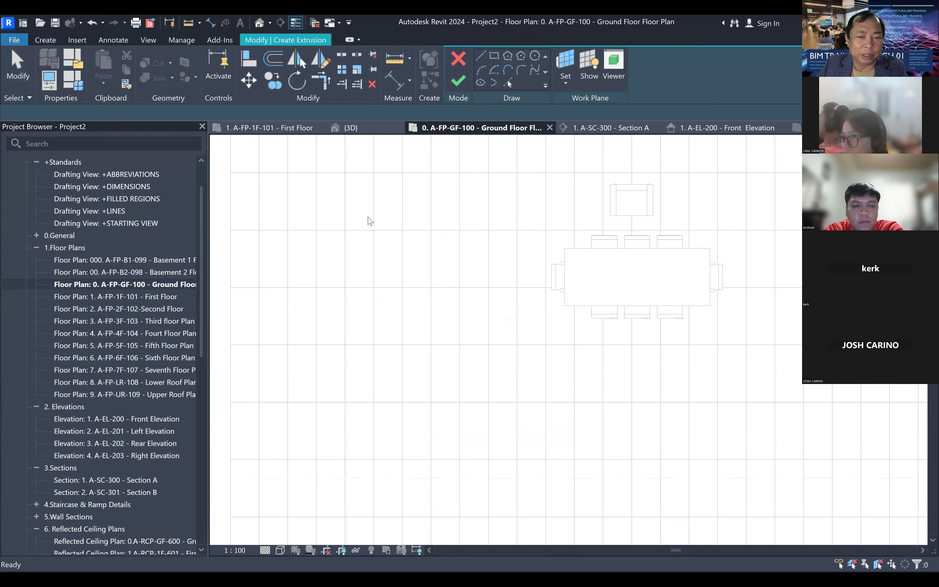
pyautogui.moveTo(503, 325); pyautogui.dragTo(529, 252, button='middle')
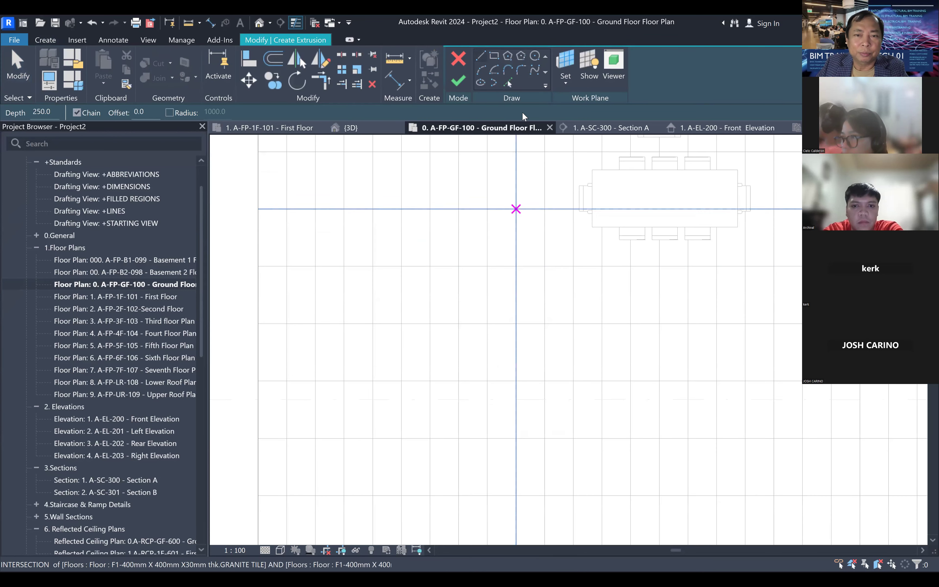
pyautogui.click(534, 57)
pyautogui.click(527, 298)
pyautogui.write('600')
pyautogui.press('Return')
pyautogui.press('Escape')
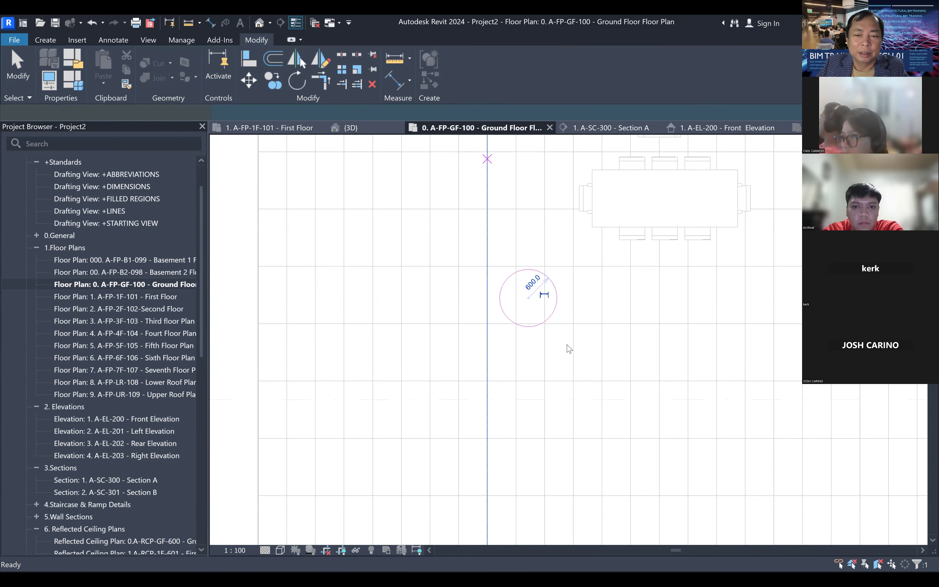
pyautogui.click(558, 350)
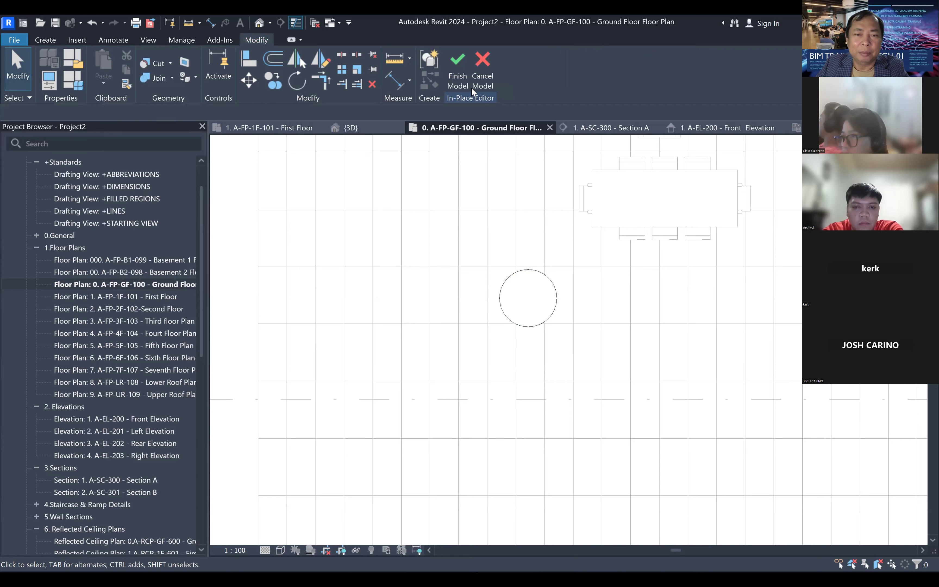
pyautogui.click(456, 75)
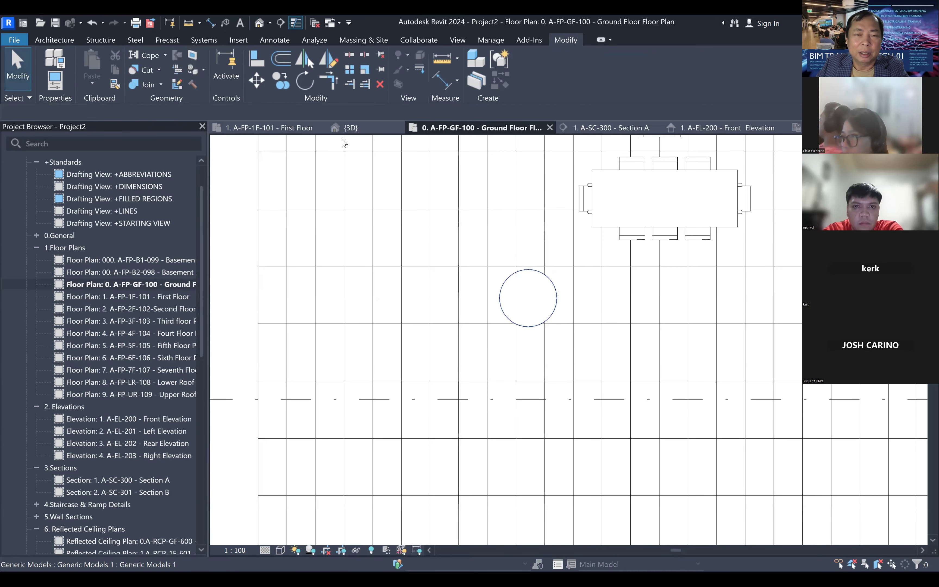
# - Stretch the top of the cylinder upward in the 3D view to a height of about 3476 mm
pyautogui.click(258, 22)
pyautogui.moveTo(325, 245); pyautogui.dragTo(462, 365, button='middle')
pyautogui.click(460, 372)
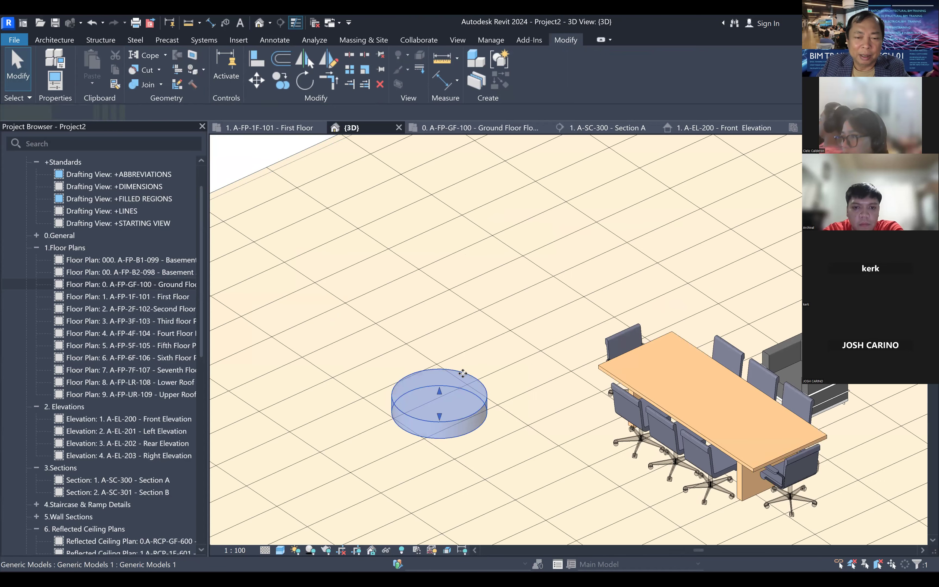
pyautogui.scroll(-2, 462, 373)
pyautogui.moveTo(445, 381); pyautogui.dragTo(474, 250)
pyautogui.click(518, 302)
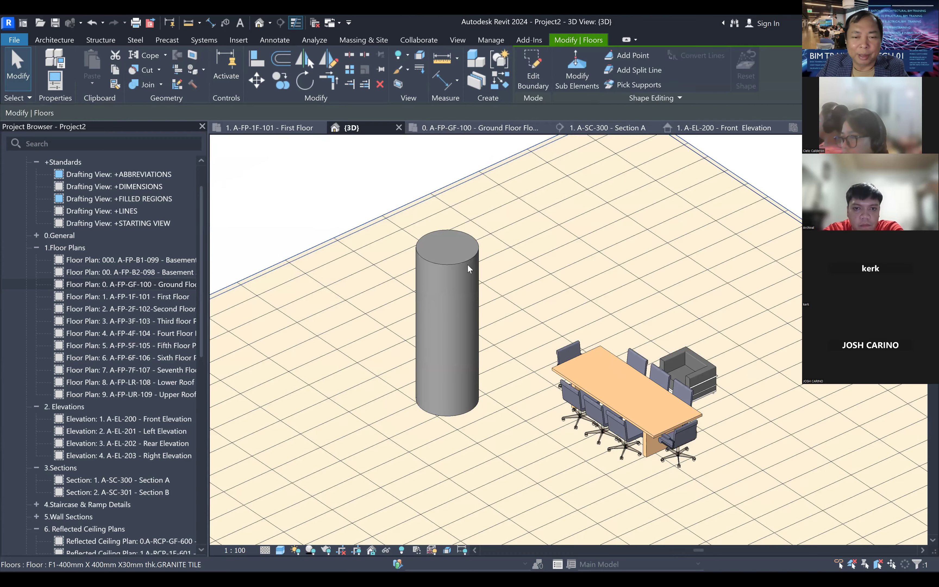
pyautogui.press('Escape')
pyautogui.scroll(1, 467, 264)
pyautogui.scroll(3, 509, 265)
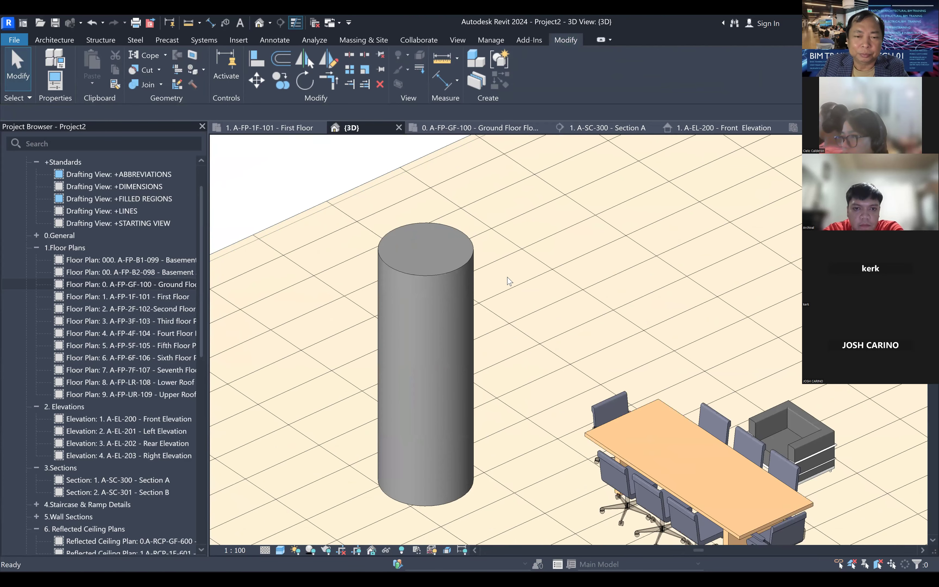
pyautogui.scroll(-2, 512, 272)
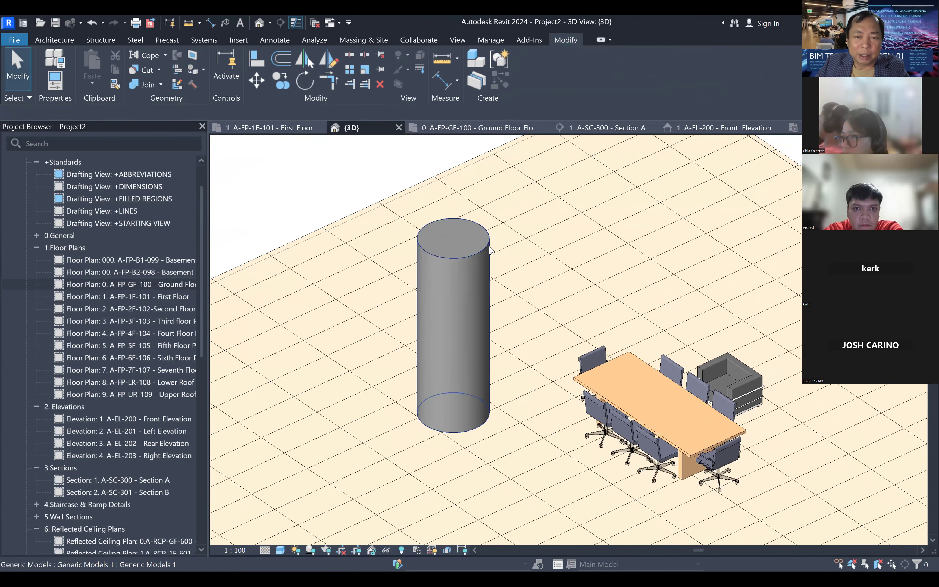
# - Edit the cylinder in place and pick its top circular edge as the path of a new sweep
pyautogui.click(487, 248)
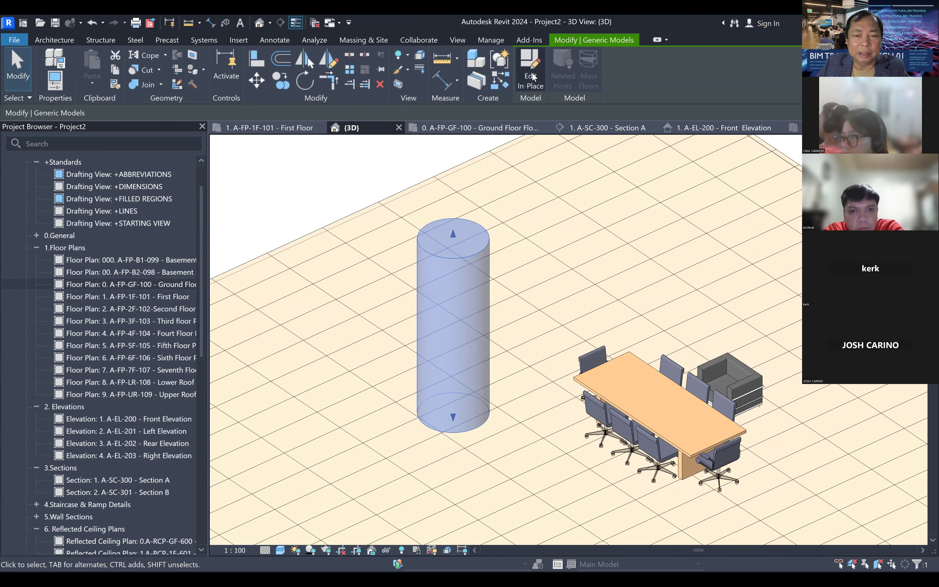
pyautogui.scroll(2, 495, 222)
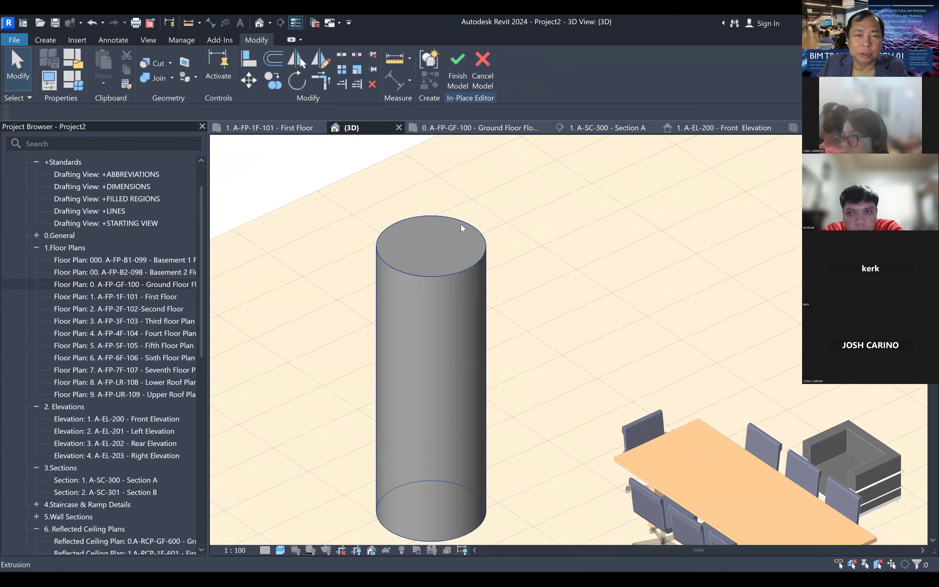
pyautogui.click(460, 224)
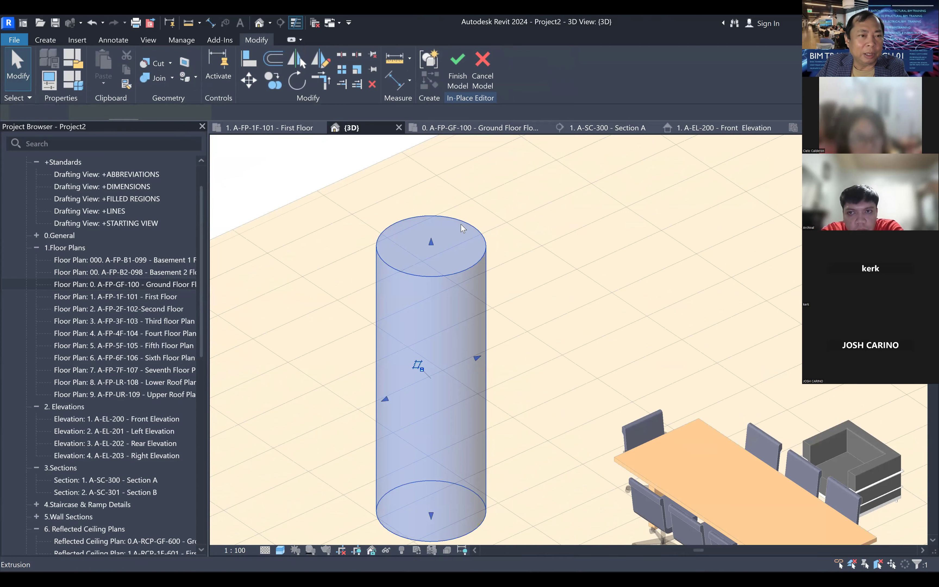
pyautogui.click(43, 39)
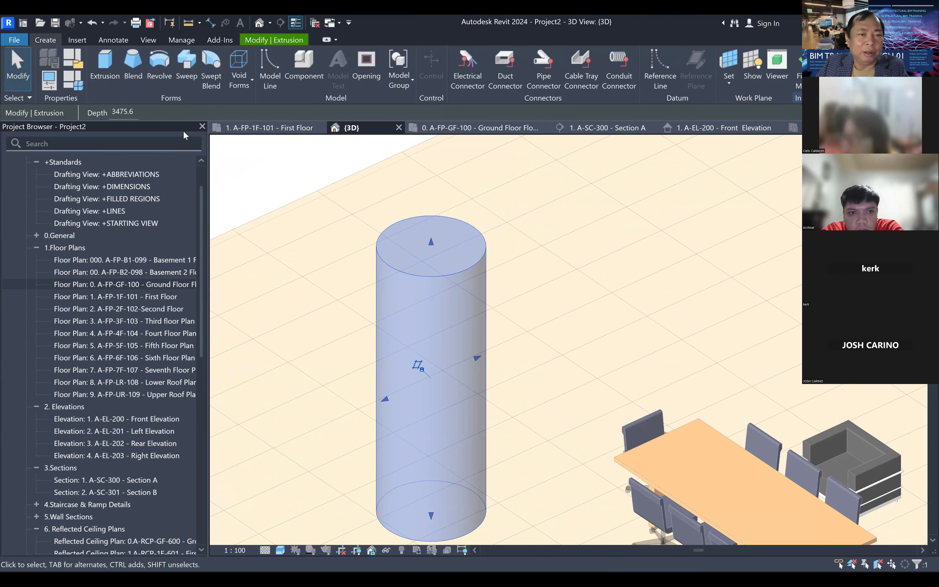
pyautogui.click(187, 60)
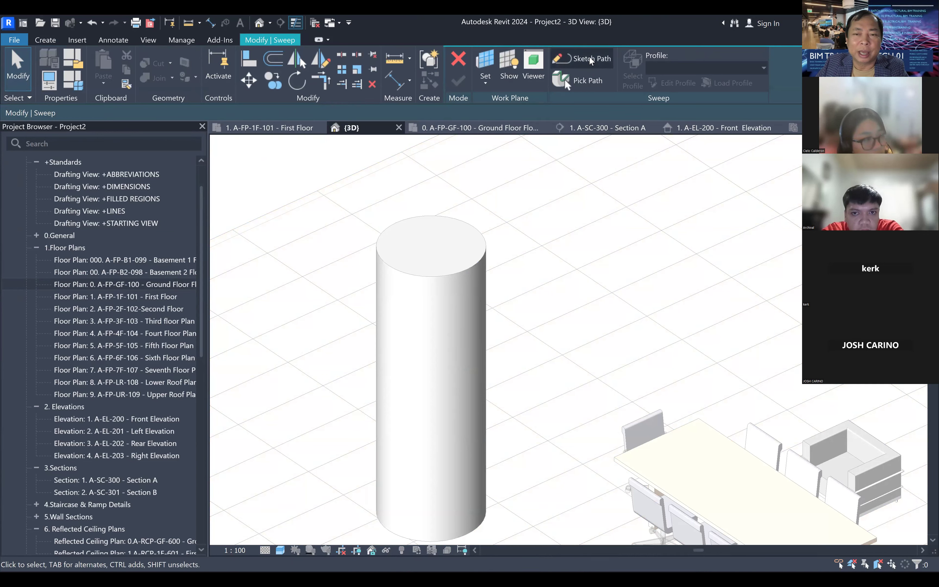
pyautogui.click(585, 82)
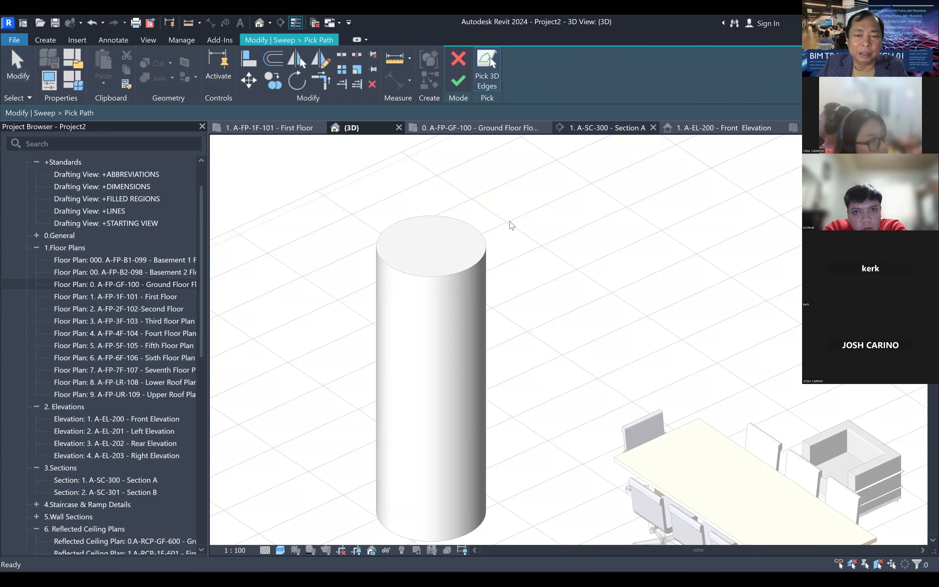
pyautogui.click(481, 267)
pyautogui.scroll(6, 481, 225)
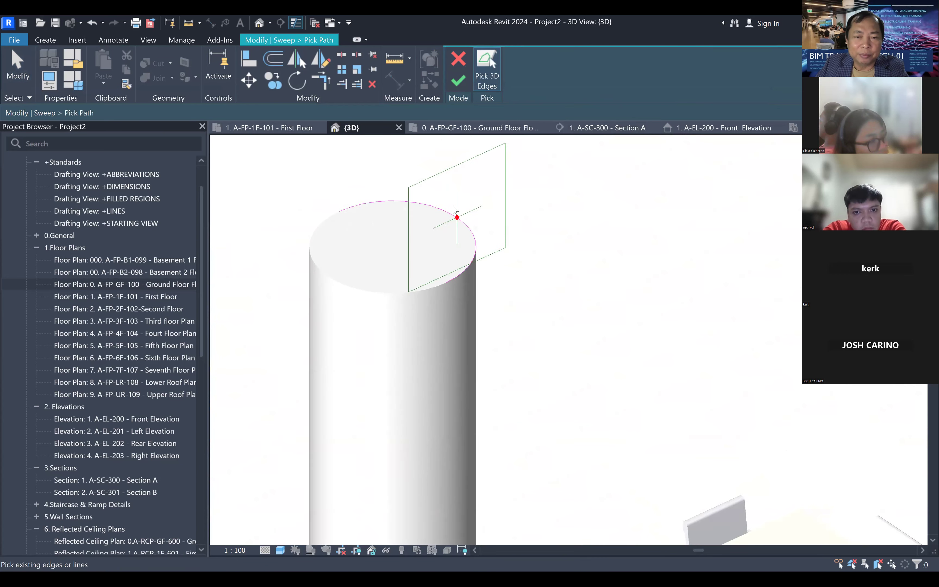
pyautogui.scroll(2, 449, 270)
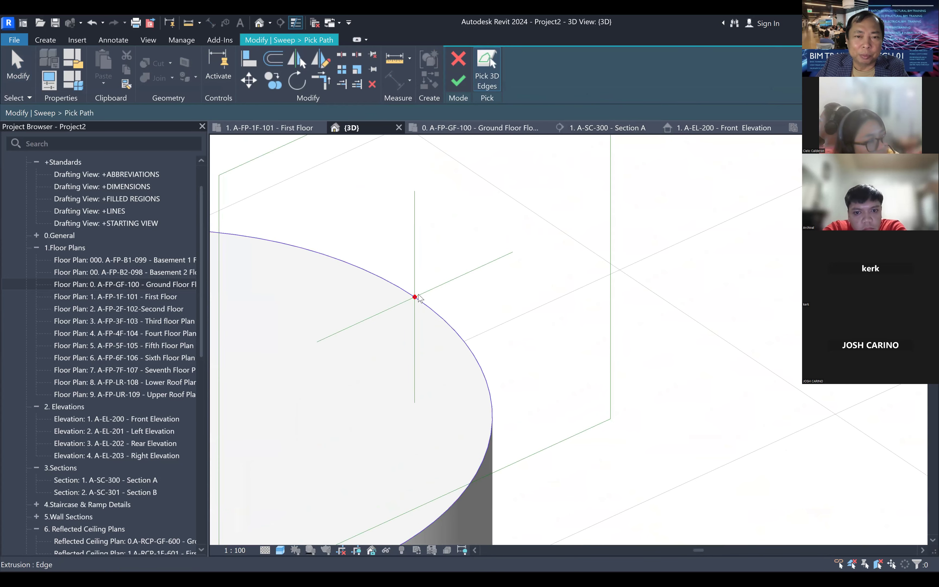
pyautogui.click(457, 81)
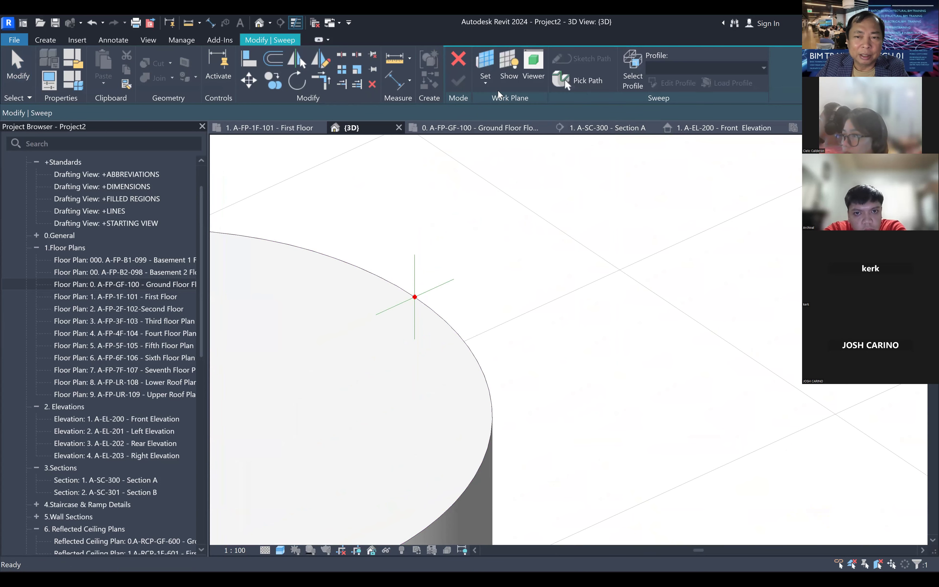
# - Open the sweep's profile sketch and draw a short line outward from the path point along the horizontal reference plane
pyautogui.click(634, 75)
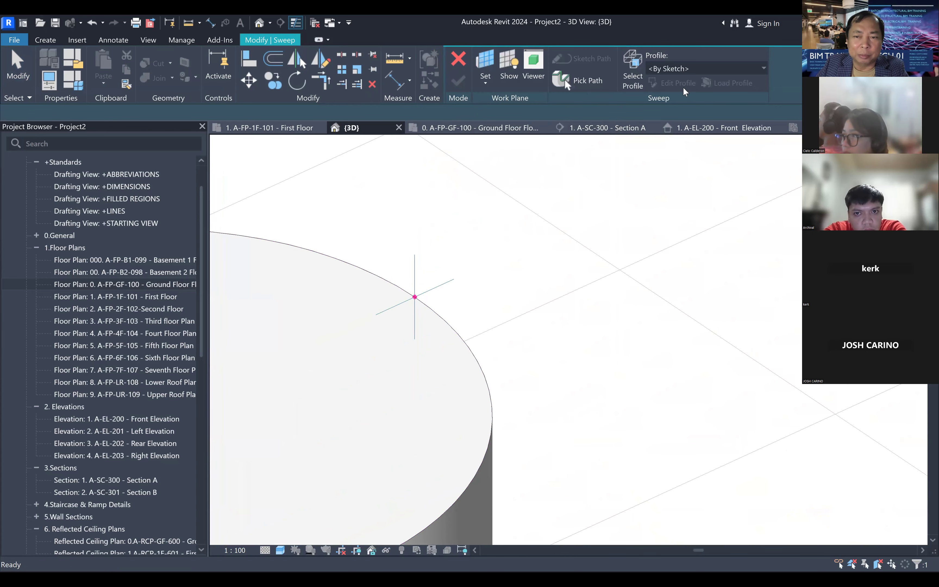
pyautogui.click(676, 82)
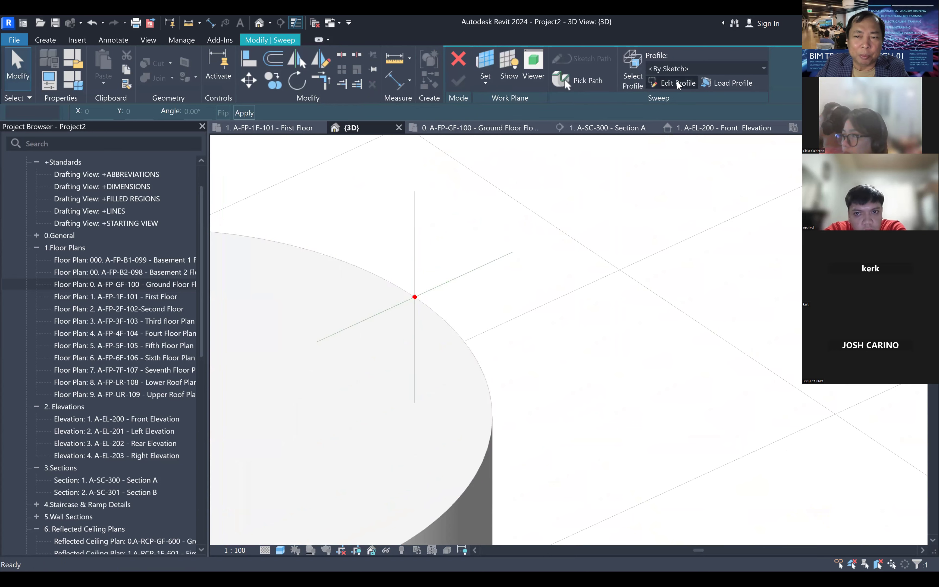
pyautogui.scroll(3, 454, 285)
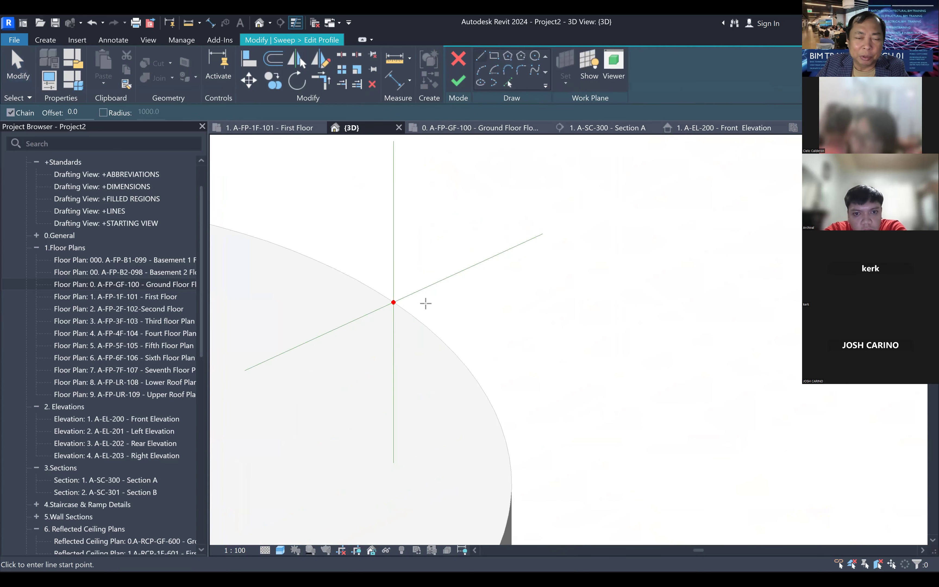
pyautogui.moveTo(432, 311); pyautogui.dragTo(432, 330, button='middle')
pyautogui.scroll(1, 422, 310)
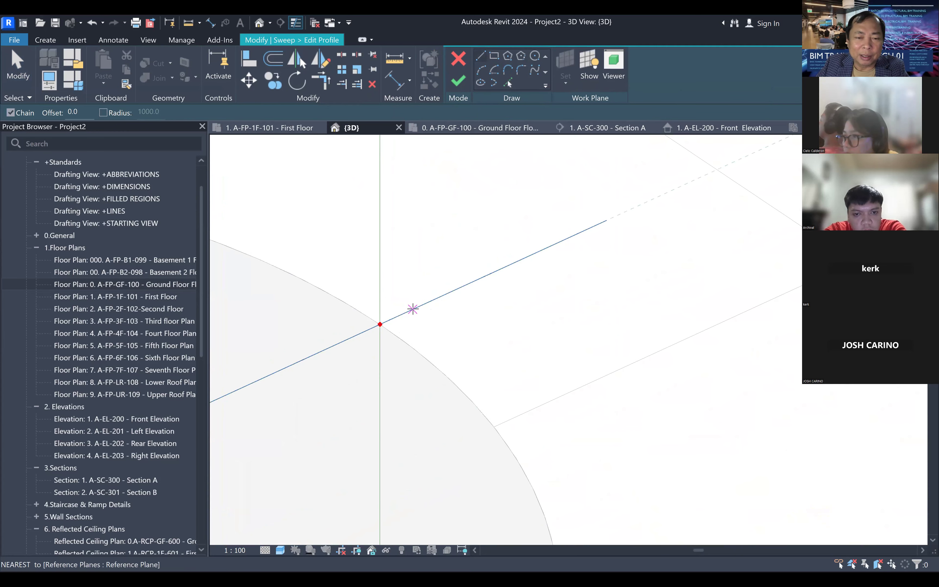
pyautogui.click(379, 323)
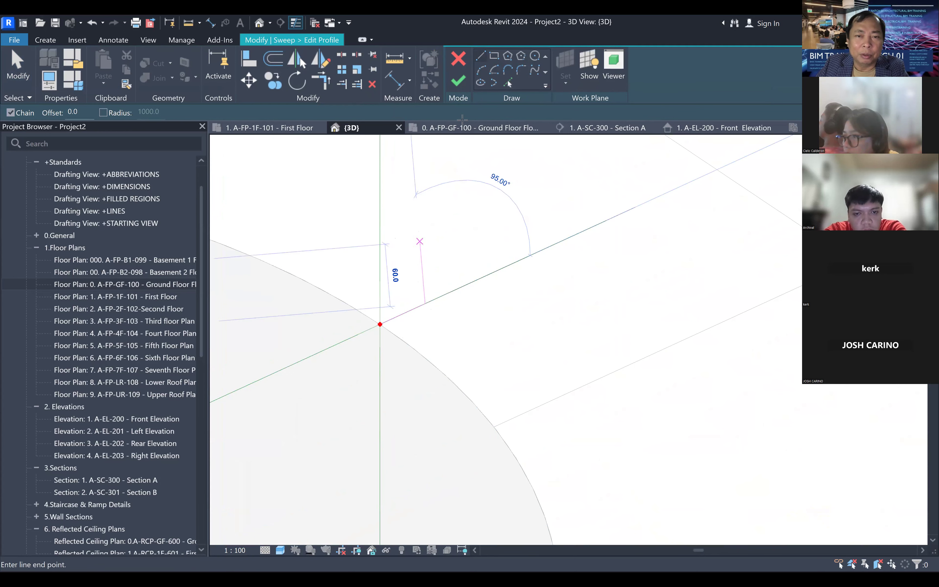
# - Continue the profile upward with an outward arc of about 22.5 mm radius and an inward arc of about 10 mm radius
pyautogui.click(481, 69)
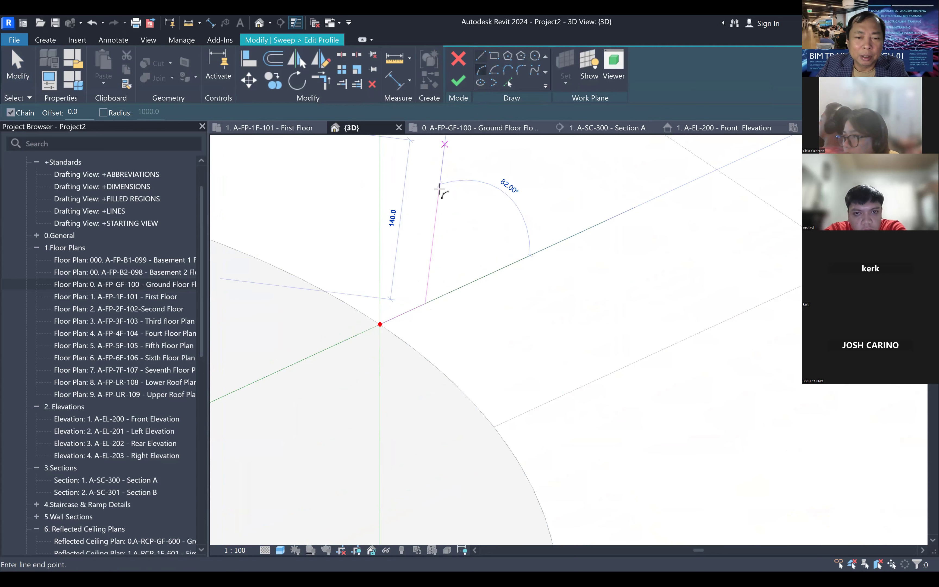
pyautogui.click(425, 256)
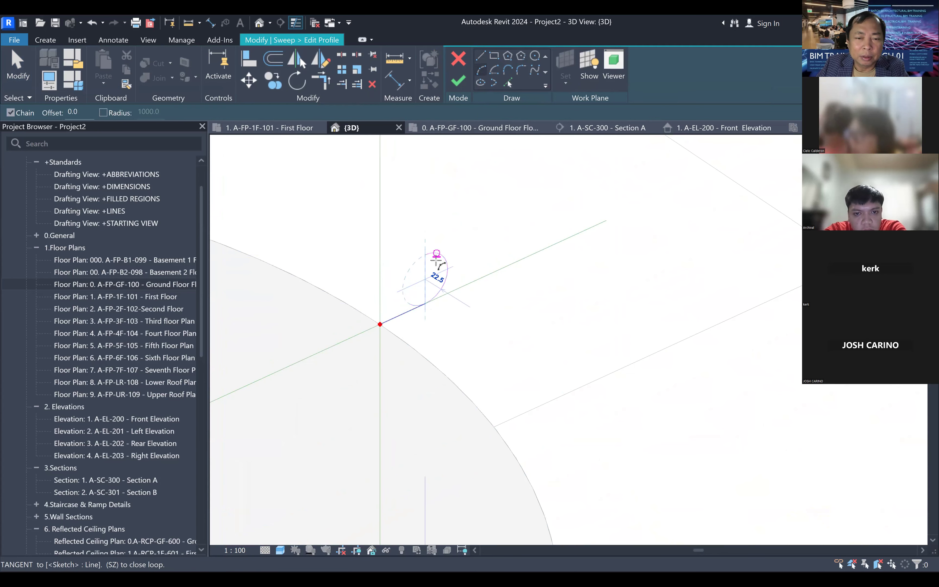
pyautogui.click(439, 255)
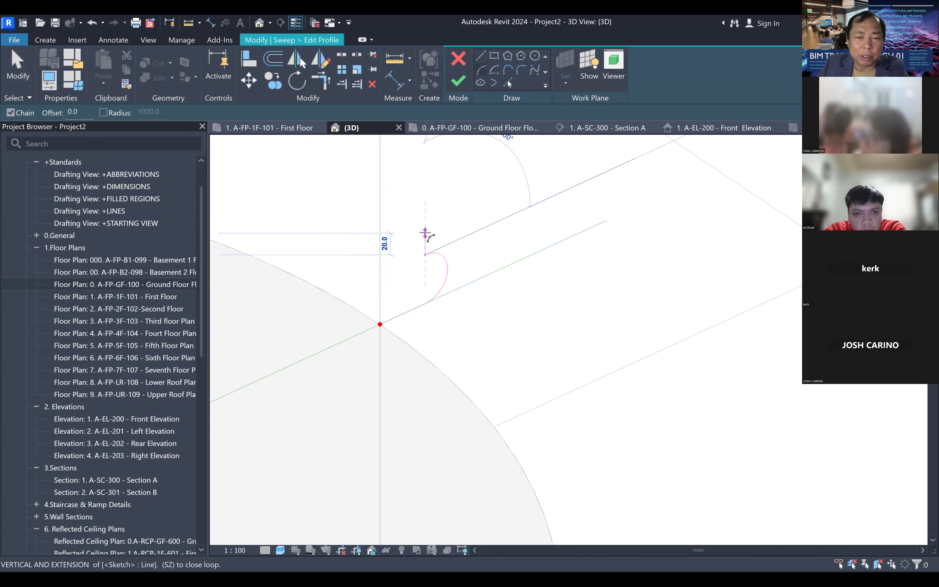
pyautogui.click(429, 230)
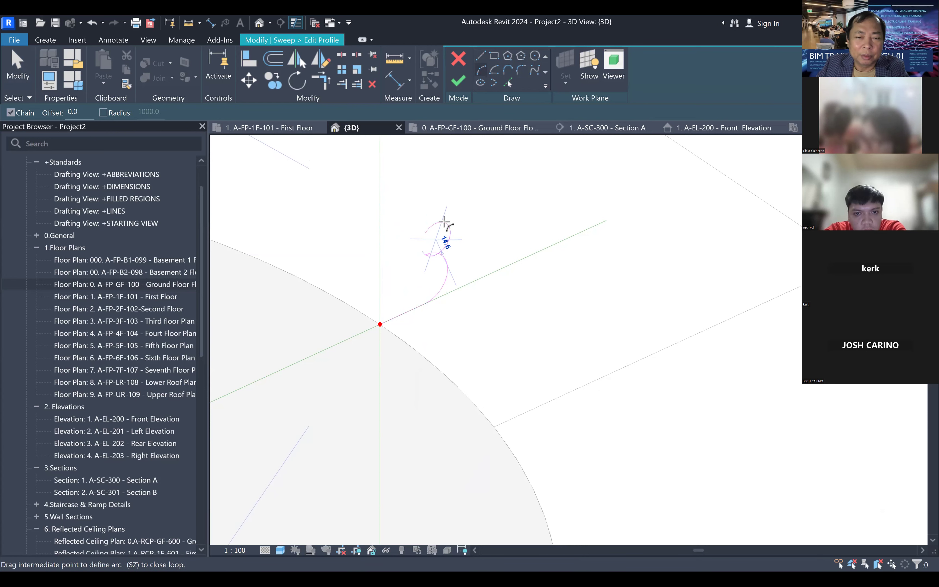
pyautogui.click(418, 247)
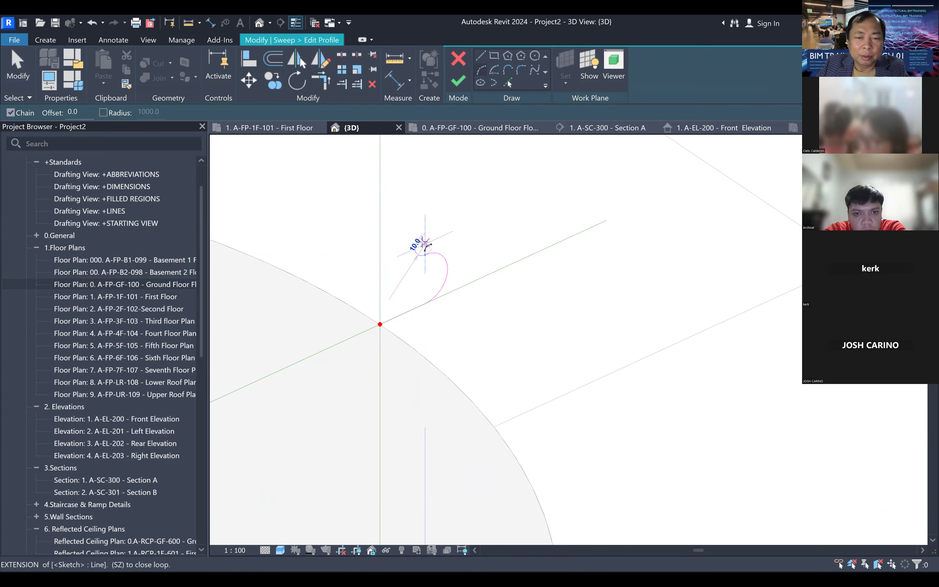
# - Add a vertical line about 25 mm long above the small arc and a second outward-bulging arc on top of it
pyautogui.click(481, 55)
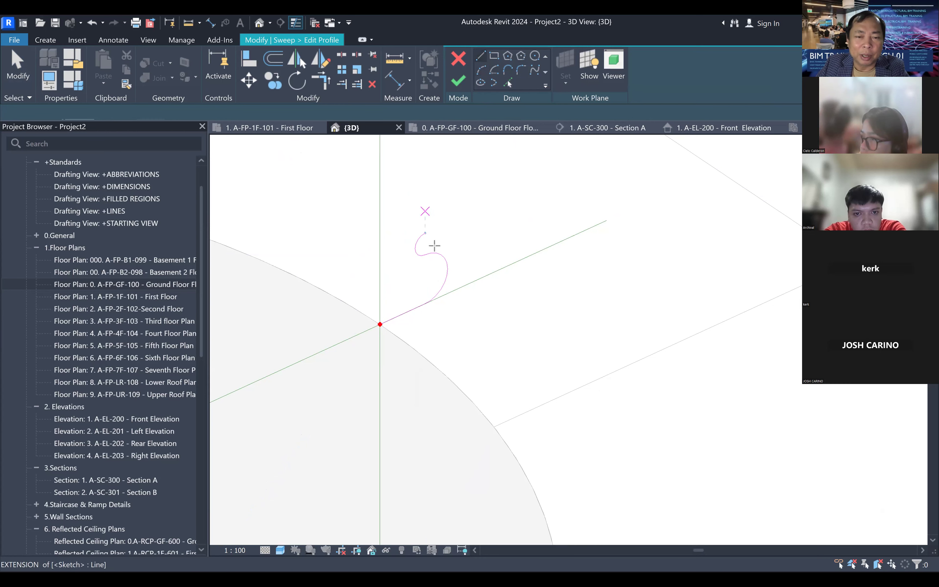
pyautogui.click(425, 233)
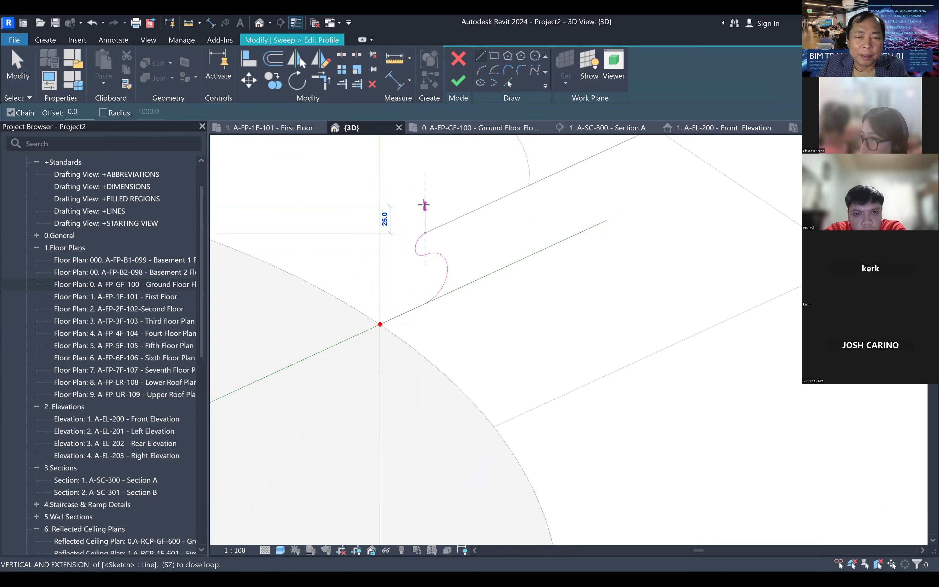
pyautogui.click(423, 203)
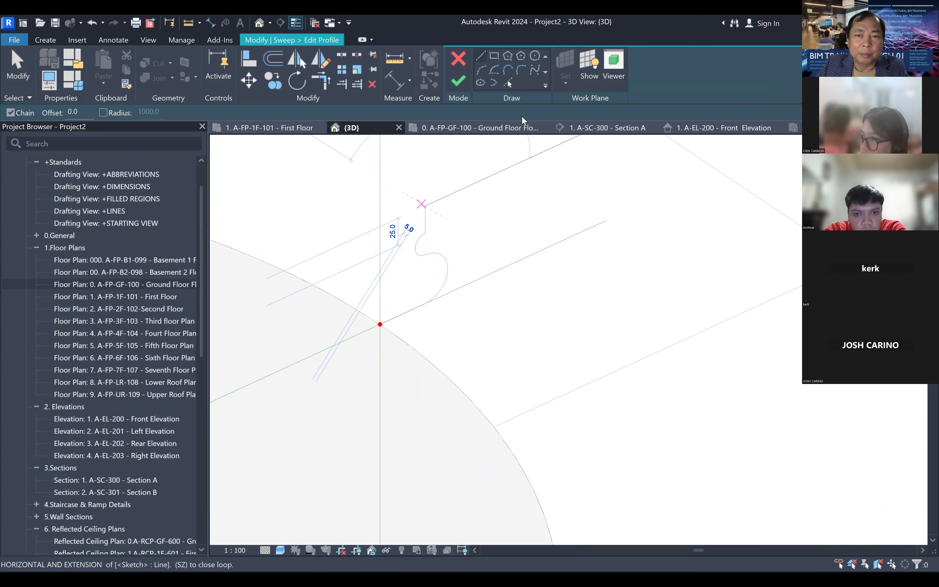
pyautogui.click(483, 68)
pyautogui.click(425, 154)
pyautogui.click(446, 177)
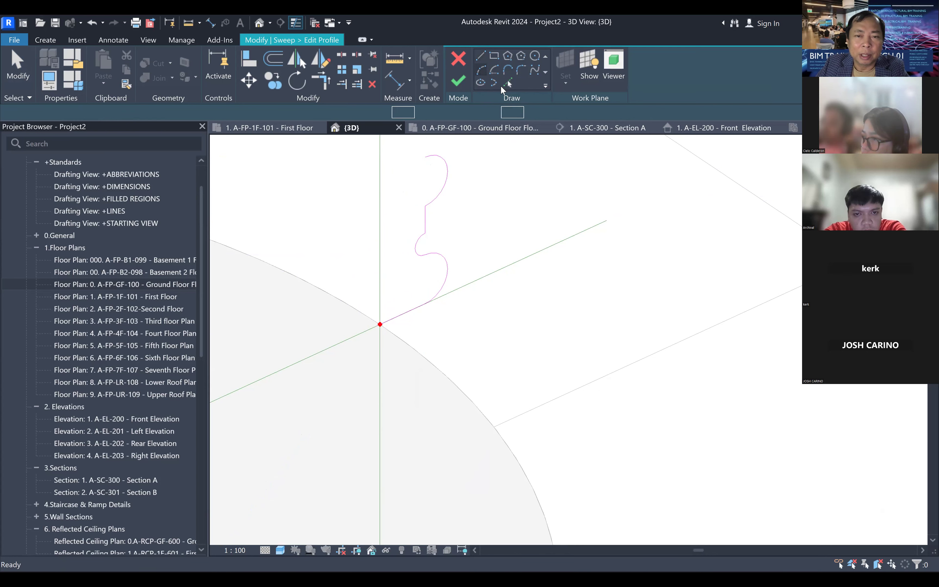
# - Close the profile with a line to the vertical reference plane and a vertical line about 135 mm down to the path point
pyautogui.press('l')
pyautogui.press('i')
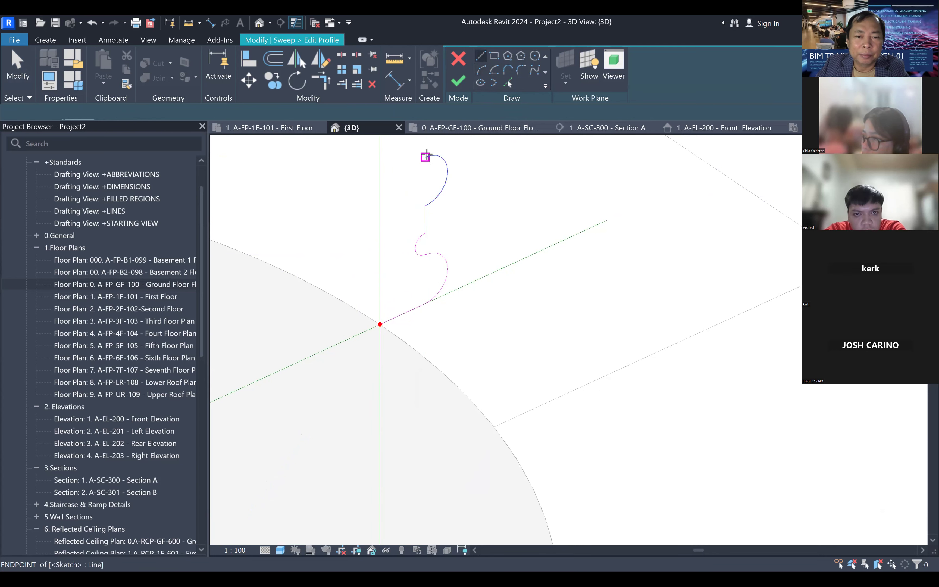
pyautogui.click(426, 156)
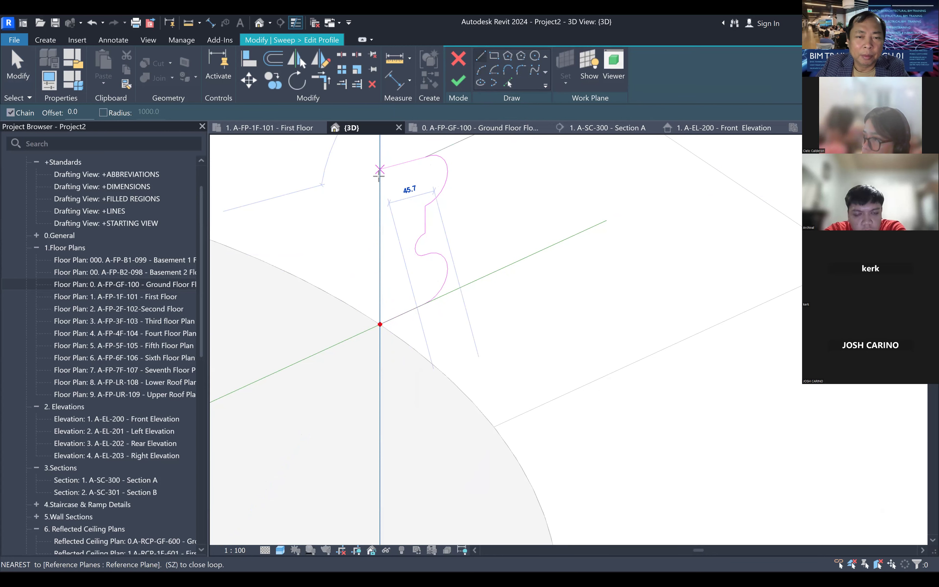
pyautogui.click(380, 177)
pyautogui.click(380, 324)
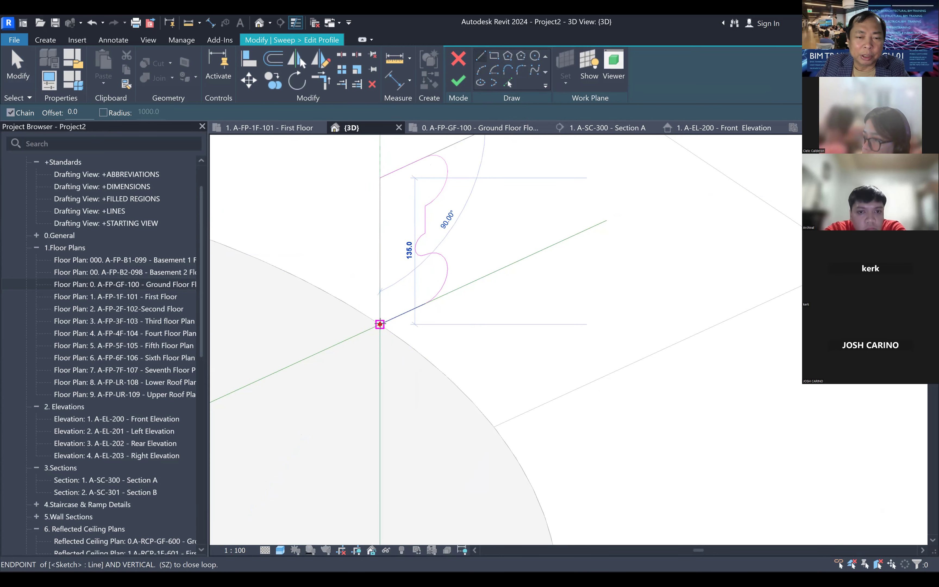
pyautogui.press('Escape')
# - Finish the profile sketch and complete the sweep along the cylinder's top edge
pyautogui.scroll(-3, 428, 310)
pyautogui.moveTo(424, 311)
pyautogui.mouseDown(button='middle')
pyautogui.moveTo(486, 243)
pyautogui.moveTo(553, 221)
pyautogui.mouseUp(button='middle')
pyautogui.scroll(-3, 488, 247)
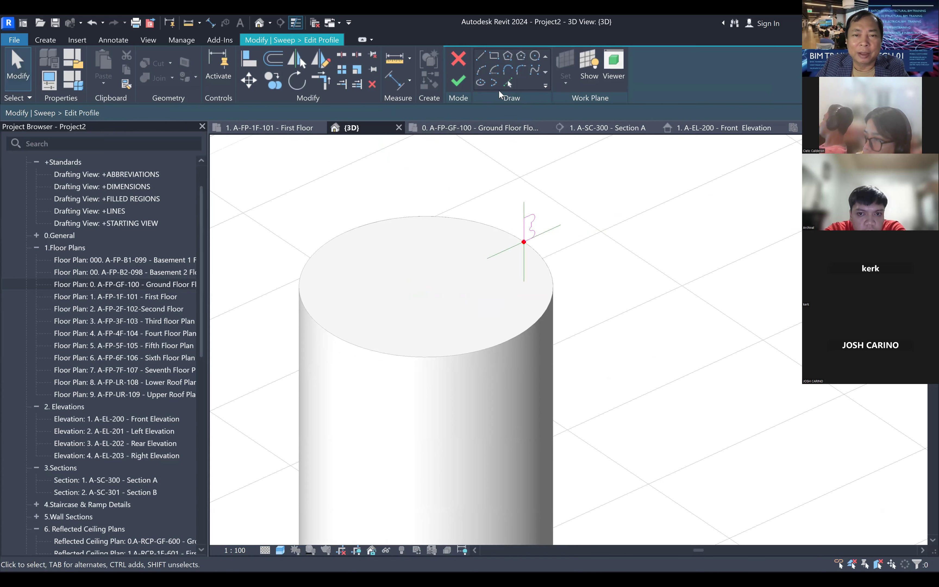
pyautogui.click(460, 83)
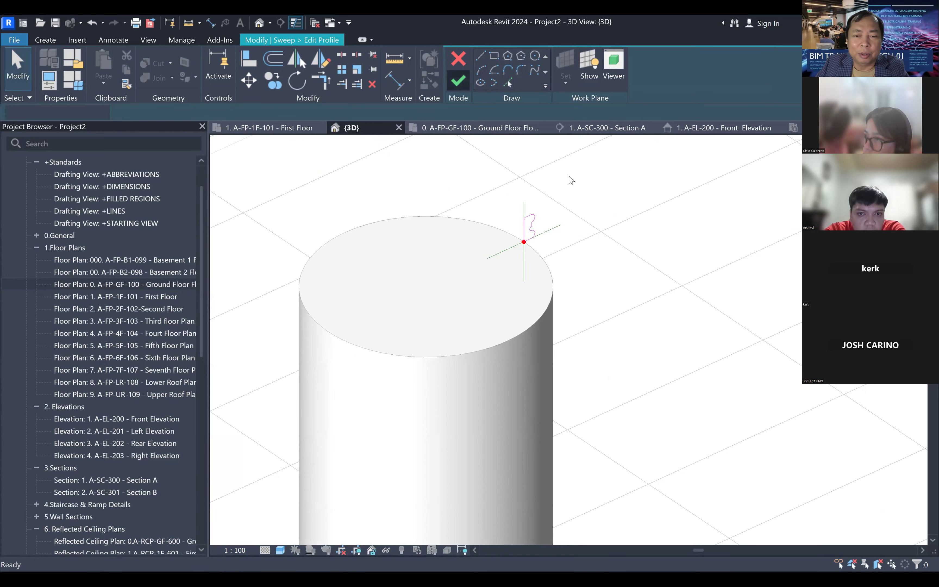
pyautogui.click(459, 81)
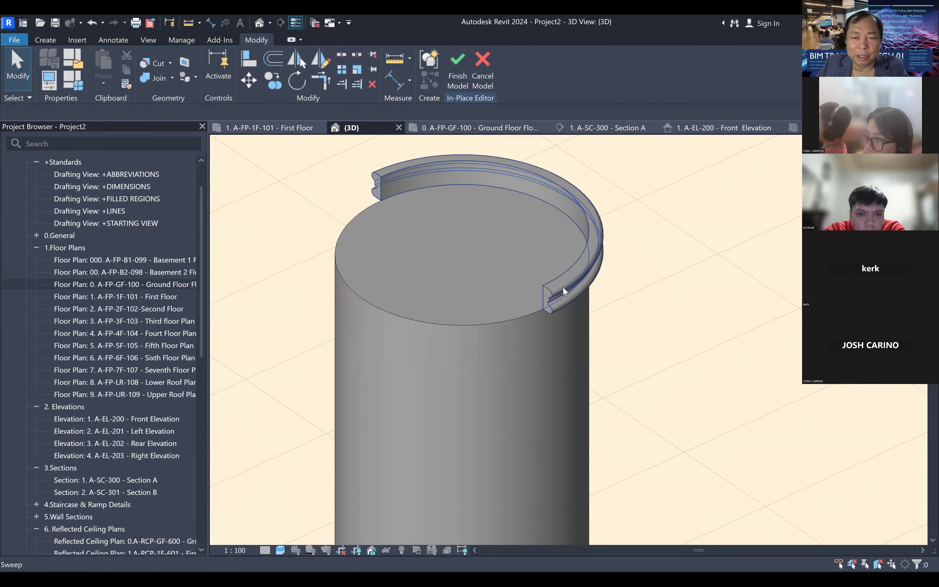
# - Edit the sweep so its half-circle path runs around the column's whole top edge, about 359.82°, and finish the in-place model
pyautogui.click(565, 285)
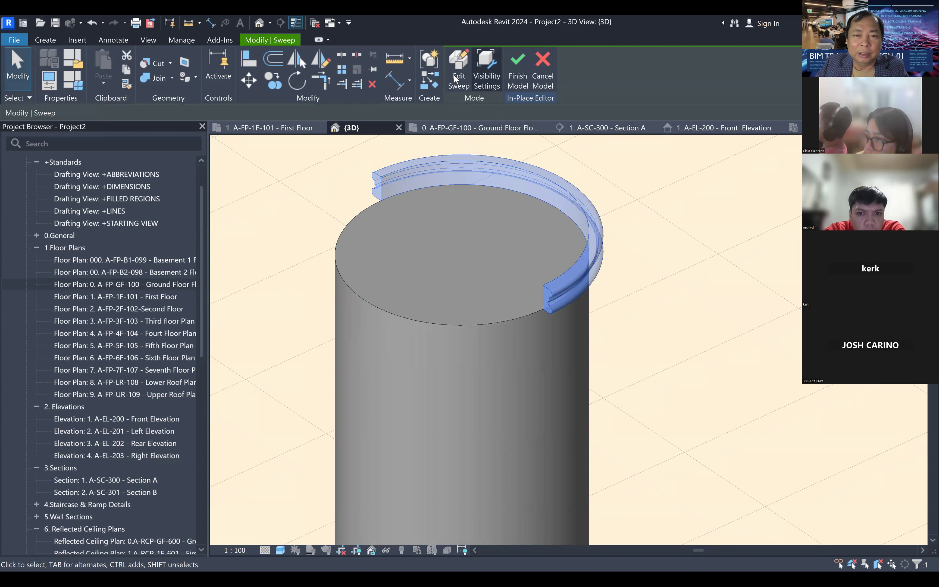
pyautogui.doubleClick(559, 307)
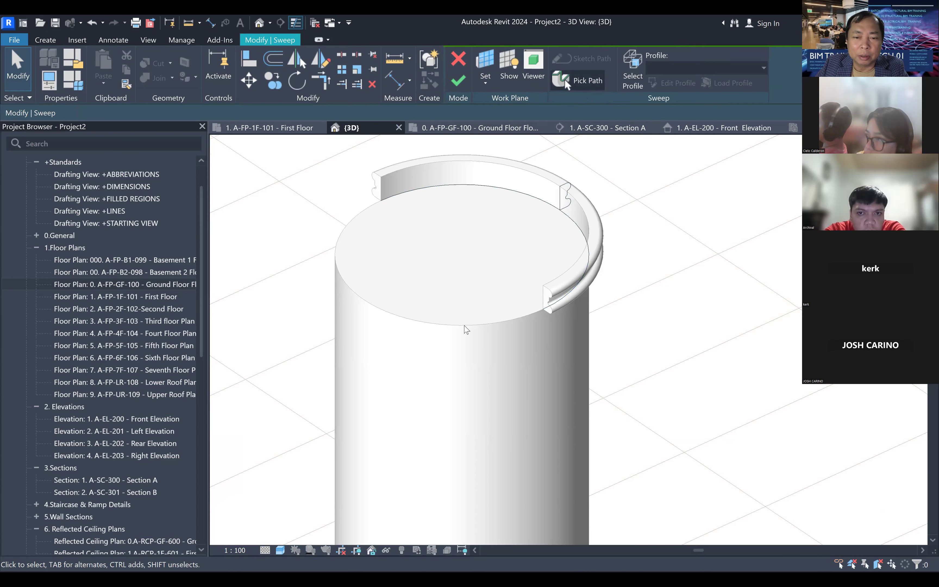
pyautogui.click(565, 80)
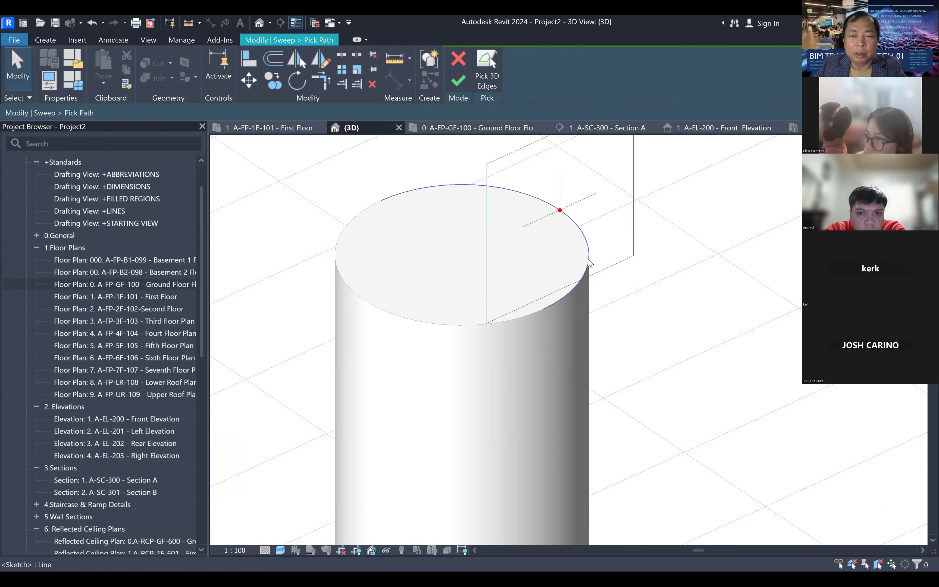
pyautogui.click(589, 262)
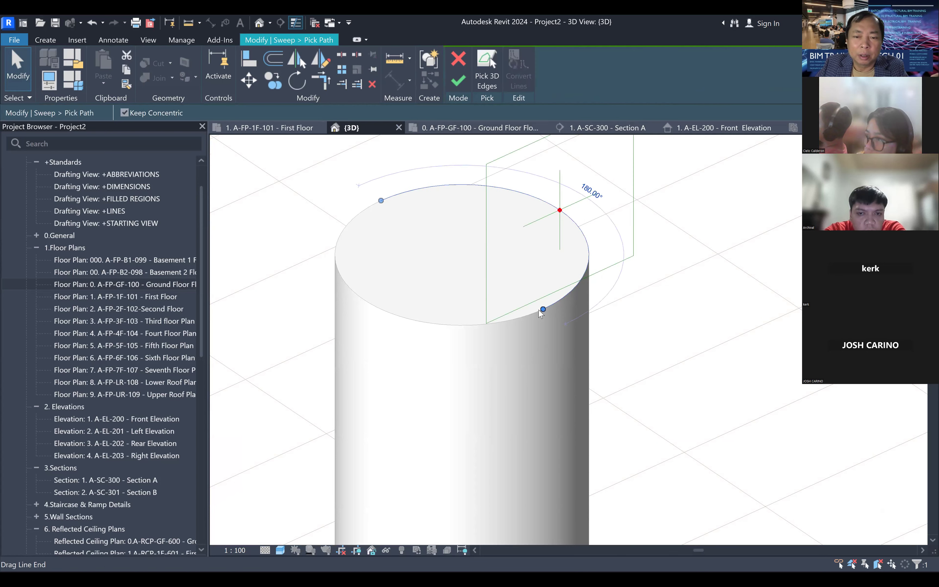
pyautogui.moveTo(477, 315); pyautogui.dragTo(375, 197)
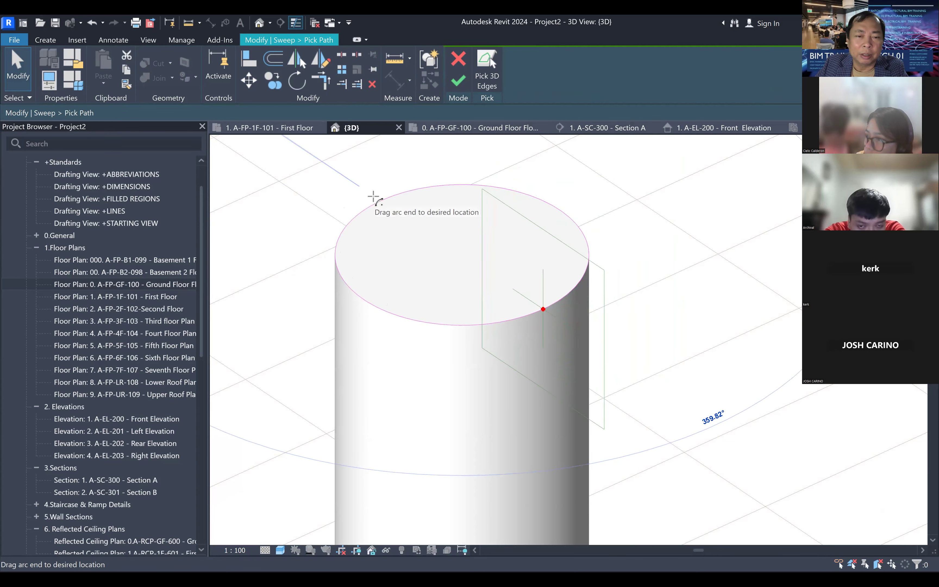
pyautogui.click(459, 82)
pyautogui.click(459, 82)
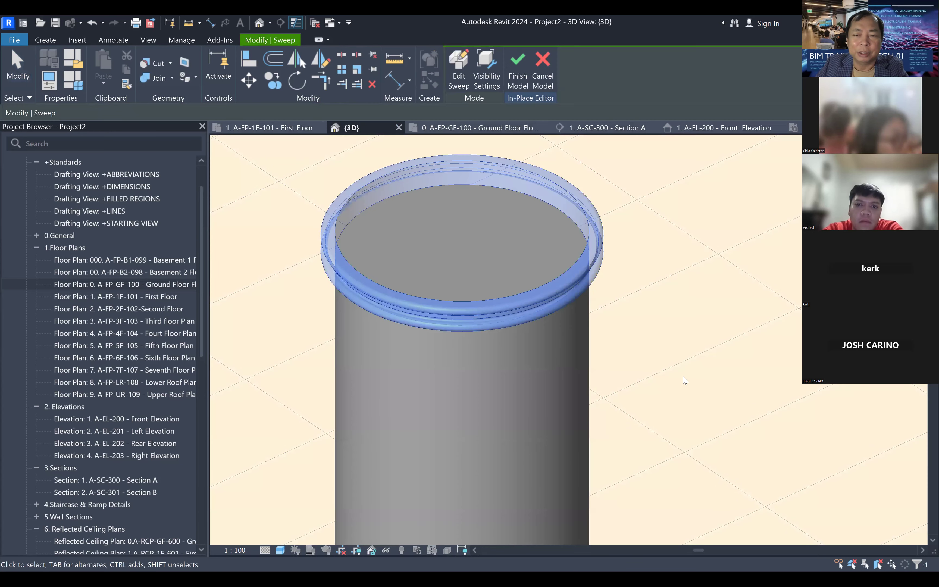
pyautogui.scroll(-5, 664, 268)
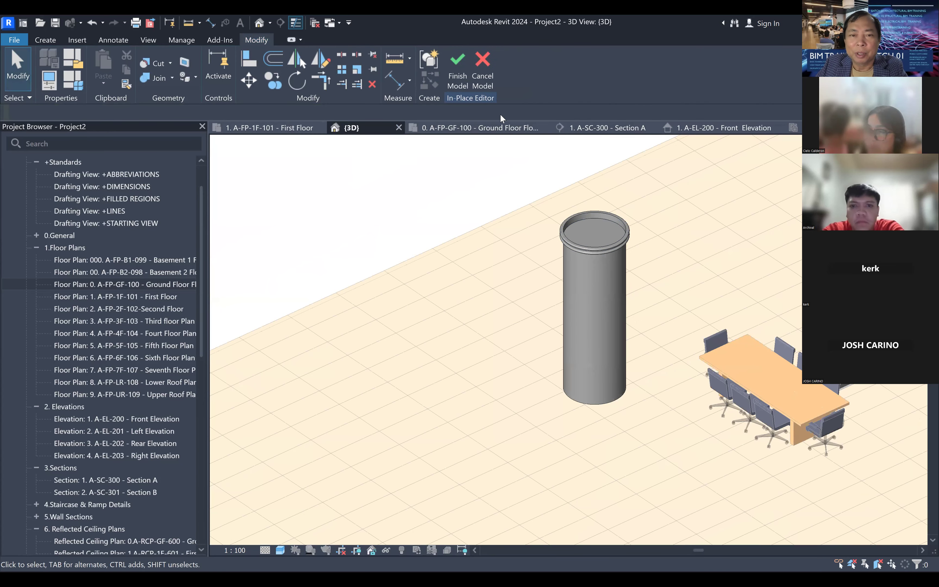
pyautogui.click(454, 73)
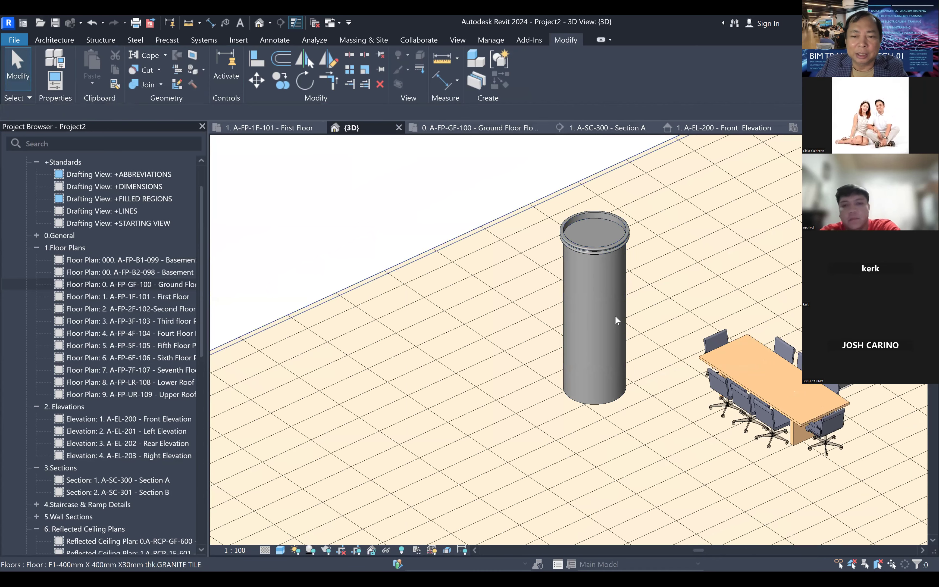
# - Move the finished column across the floor, farther away from the conference table
pyautogui.click(621, 308)
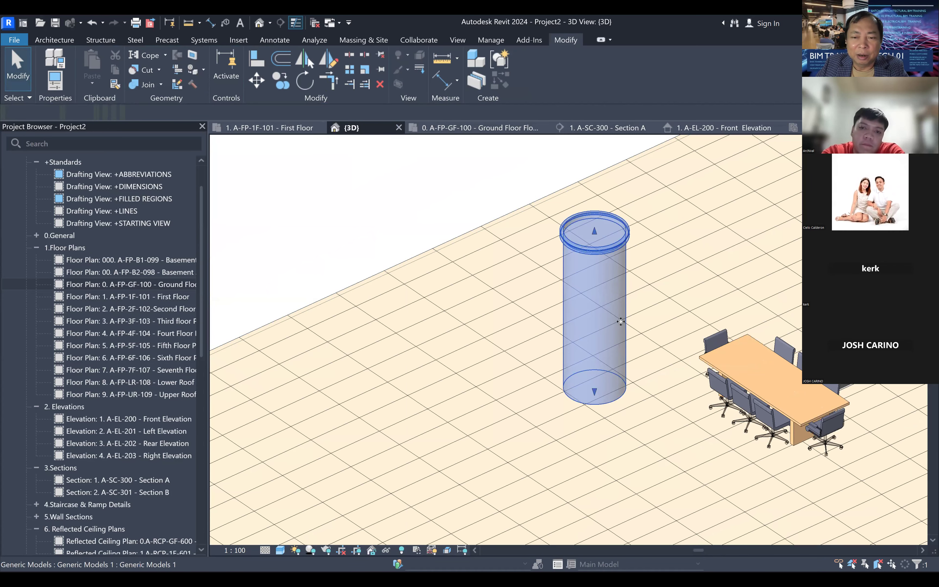
pyautogui.moveTo(622, 308); pyautogui.dragTo(500, 318)
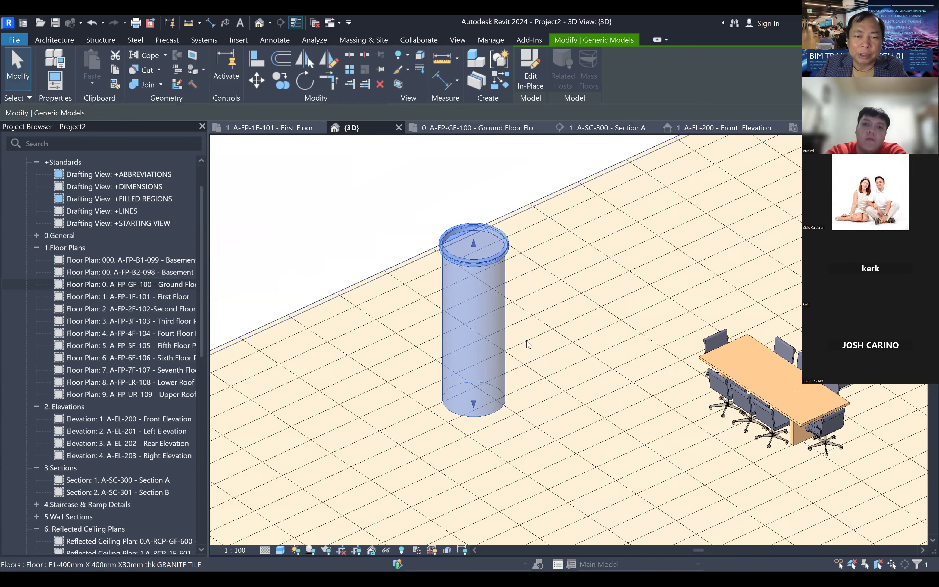
pyautogui.press('Escape')
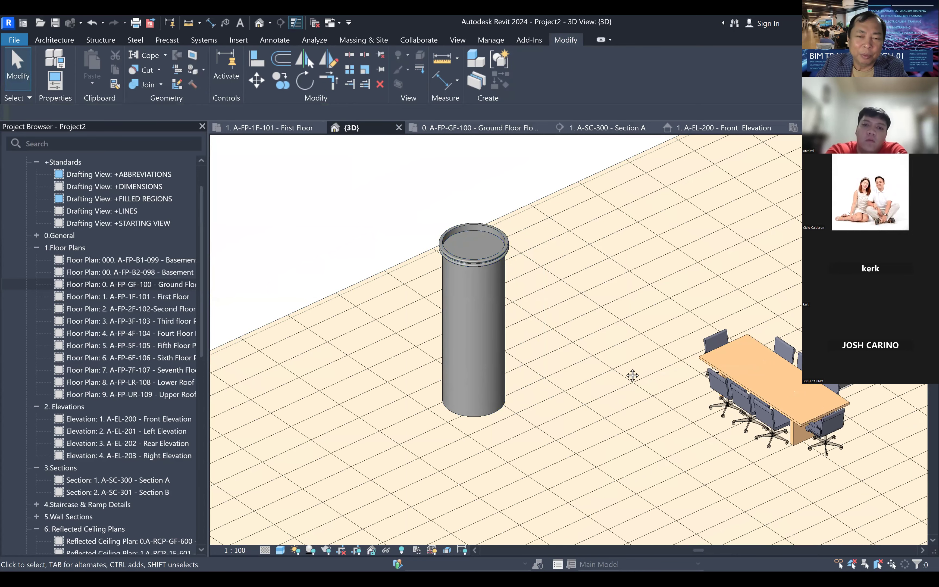
# - Move the column back across the floor toward the conference table and deselect it
pyautogui.moveTo(632, 375); pyautogui.dragTo(774, 373, button='middle')
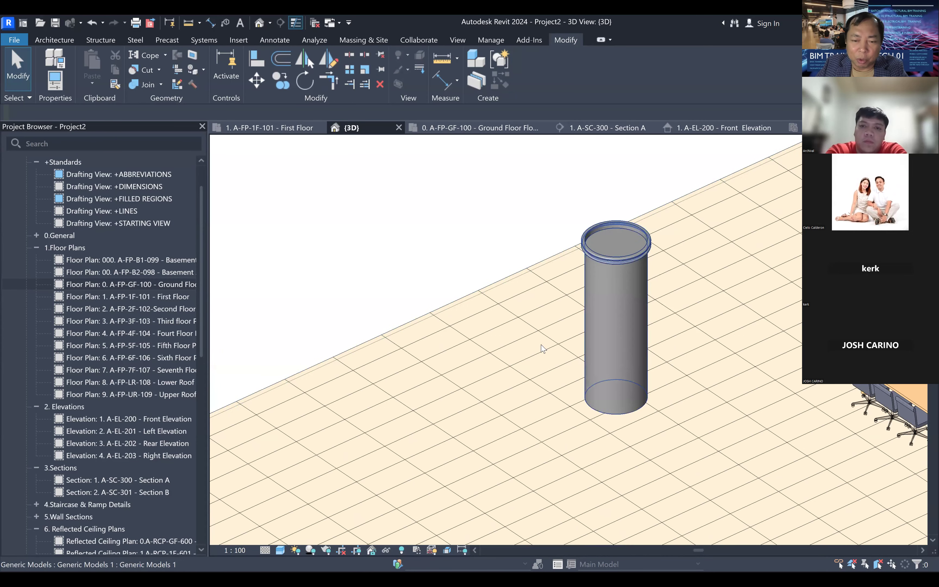
pyautogui.moveTo(635, 344); pyautogui.dragTo(521, 418, button='middle')
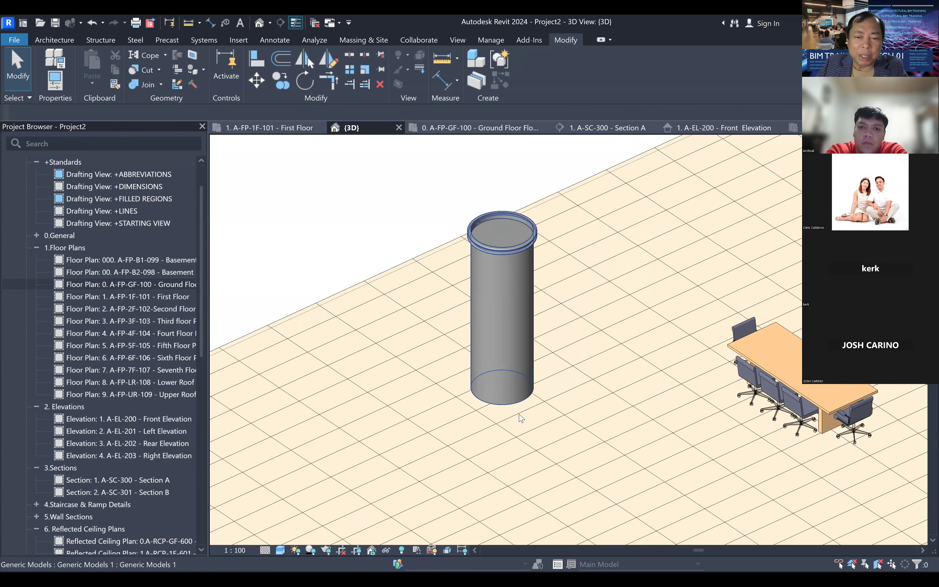
pyautogui.click(527, 297)
pyautogui.moveTo(535, 238); pyautogui.dragTo(640, 285)
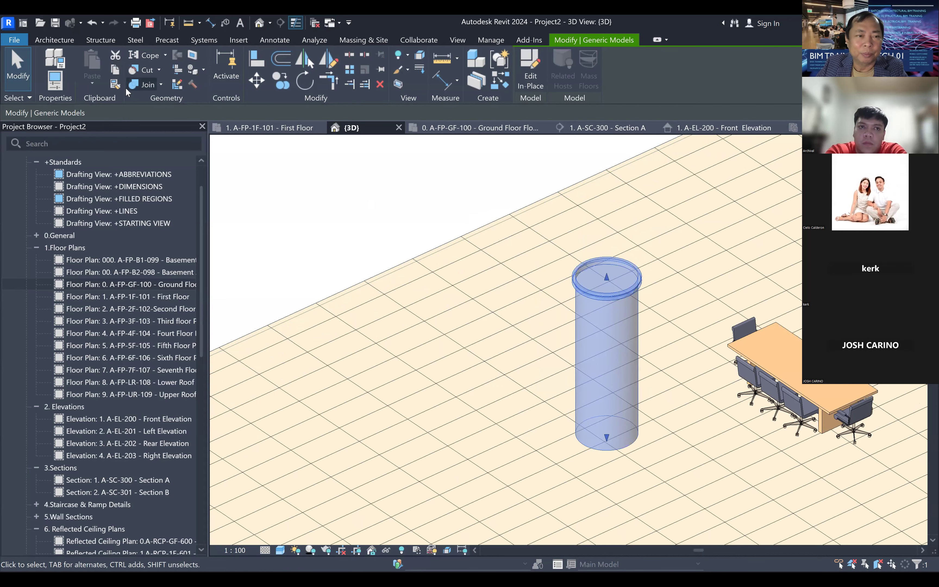
pyautogui.click(665, 364)
pyautogui.moveTo(727, 404); pyautogui.dragTo(653, 354, button='middle')
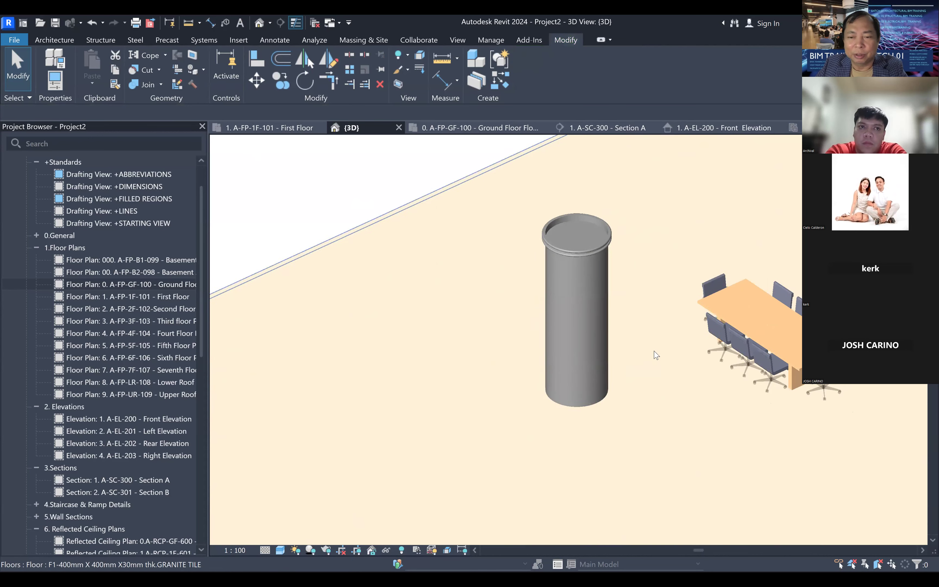
pyautogui.click(50, 39)
pyautogui.click(147, 84)
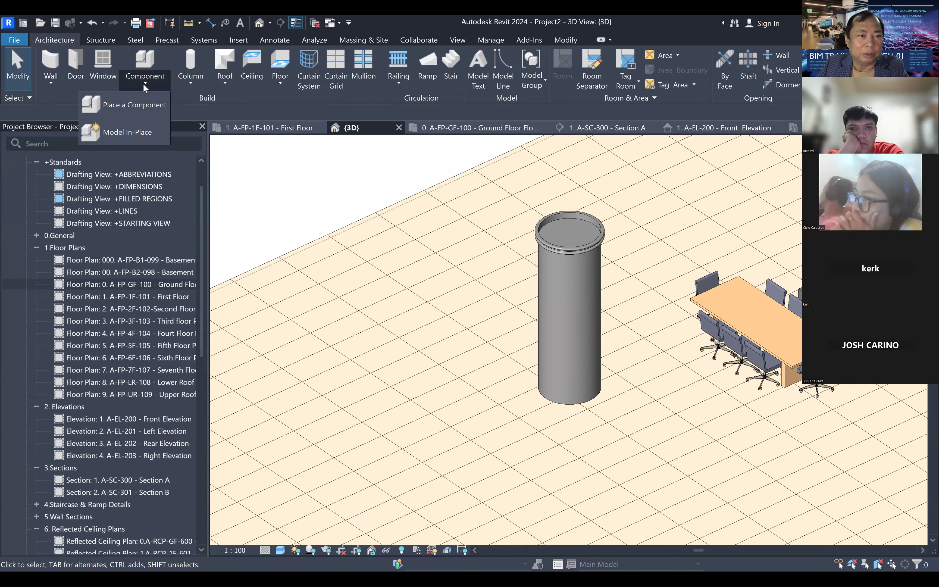
pyautogui.click(144, 83)
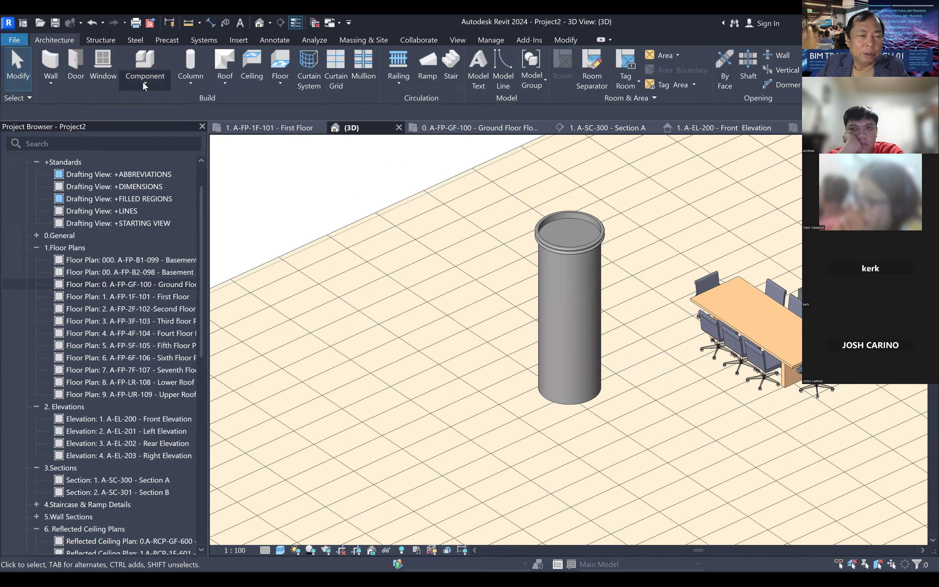
pyautogui.click(145, 82)
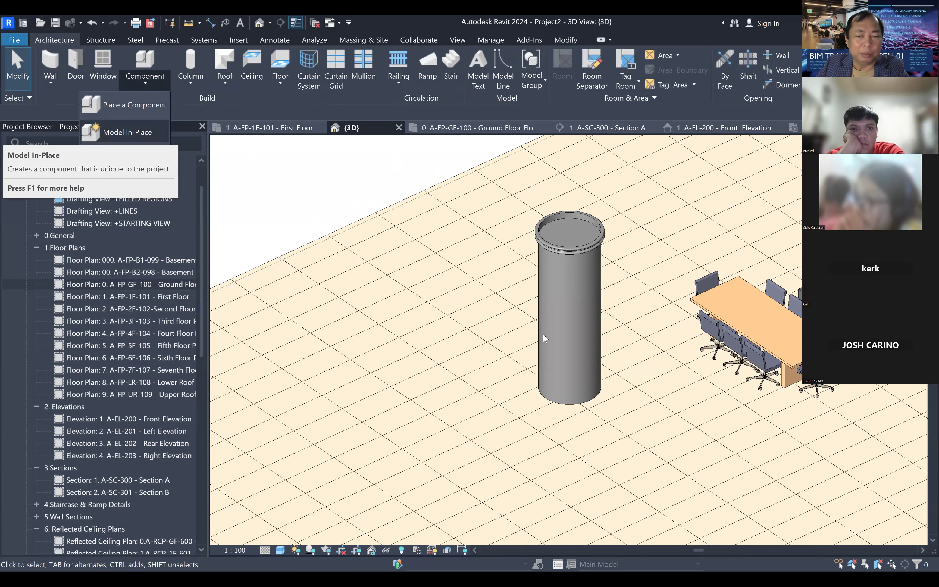
# - Open the cylindrical column for in-place editing with its top moulding sweep selected, and face the model from the front
pyautogui.scroll(3, 597, 374)
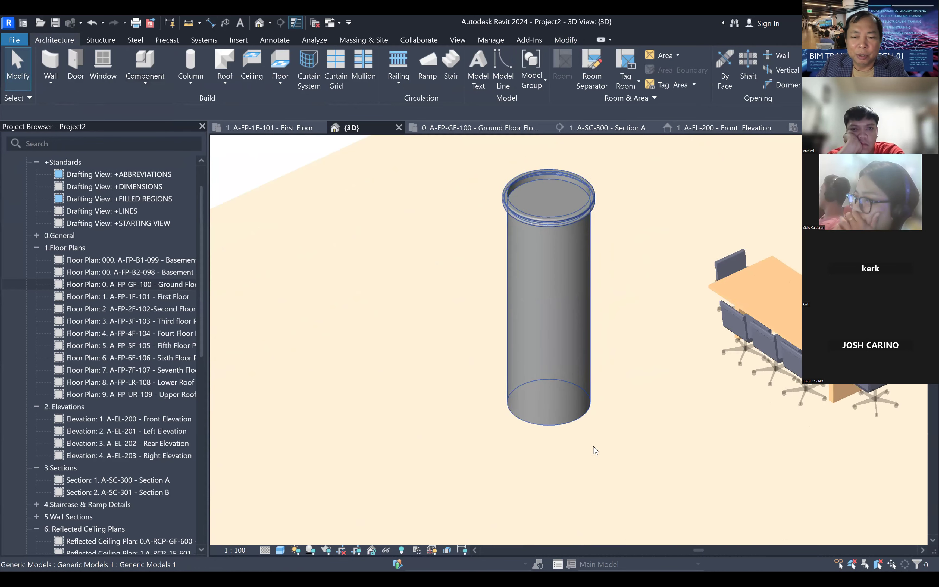
pyautogui.click(586, 419)
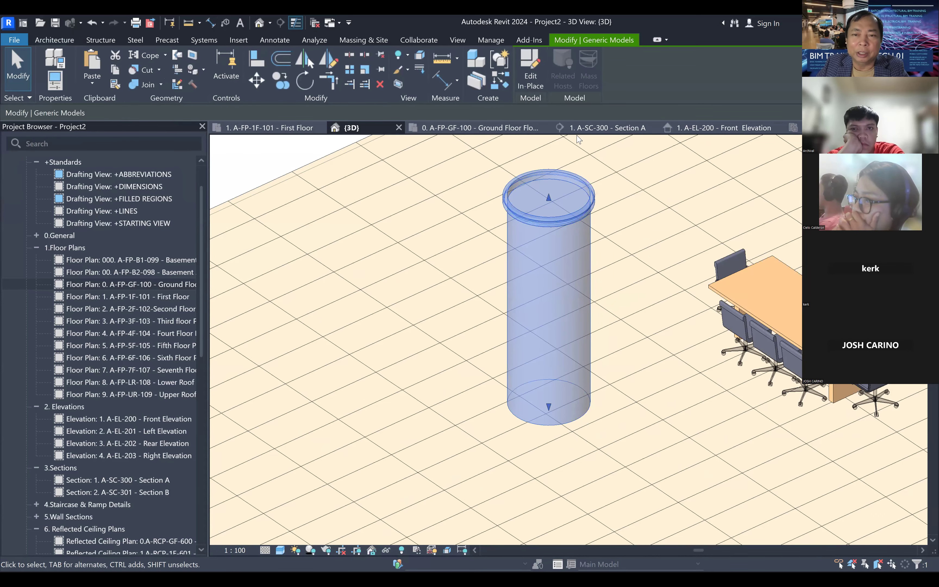
pyautogui.click(530, 70)
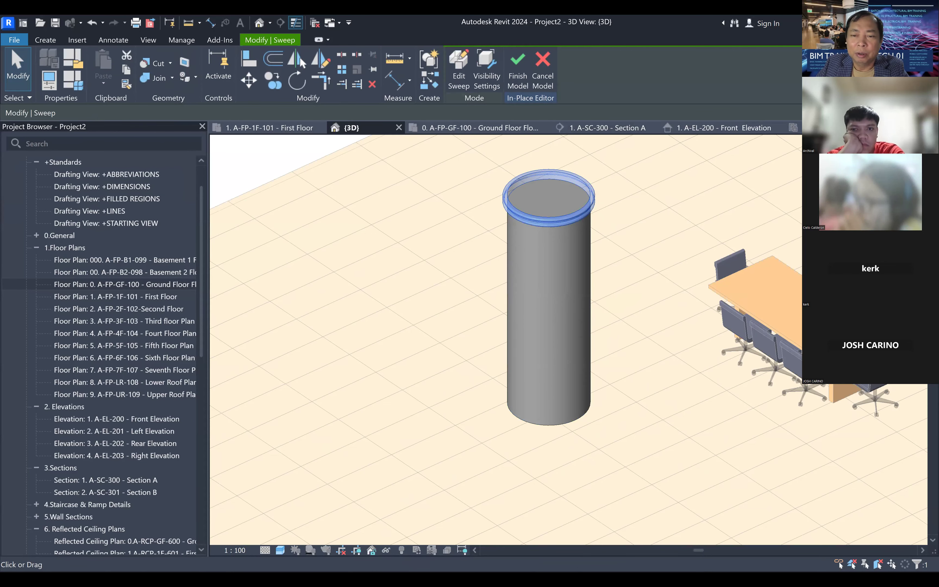
pyautogui.click(877, 182)
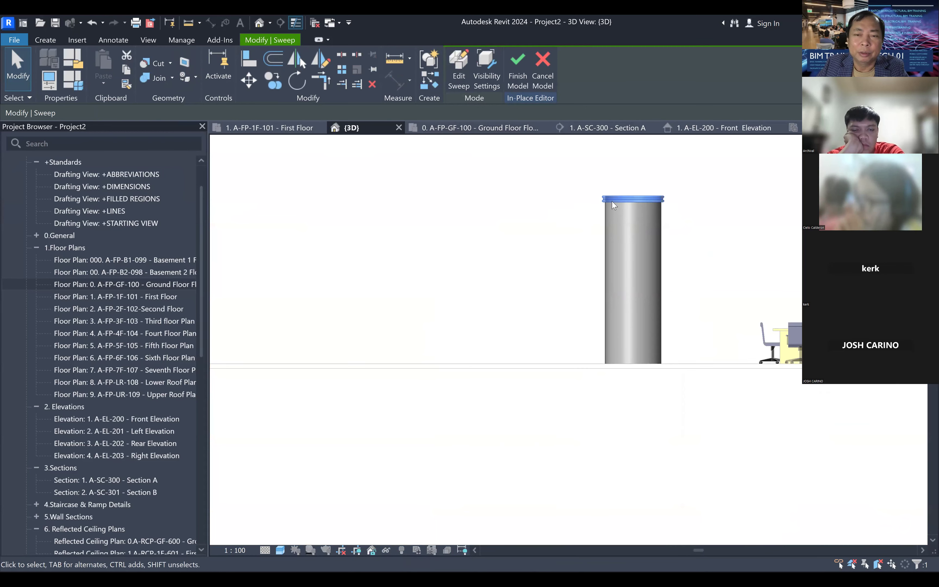
# - Copy the top moulding sweep 2000 mm straight down the column shaft and finish the in-place model
pyautogui.click(274, 83)
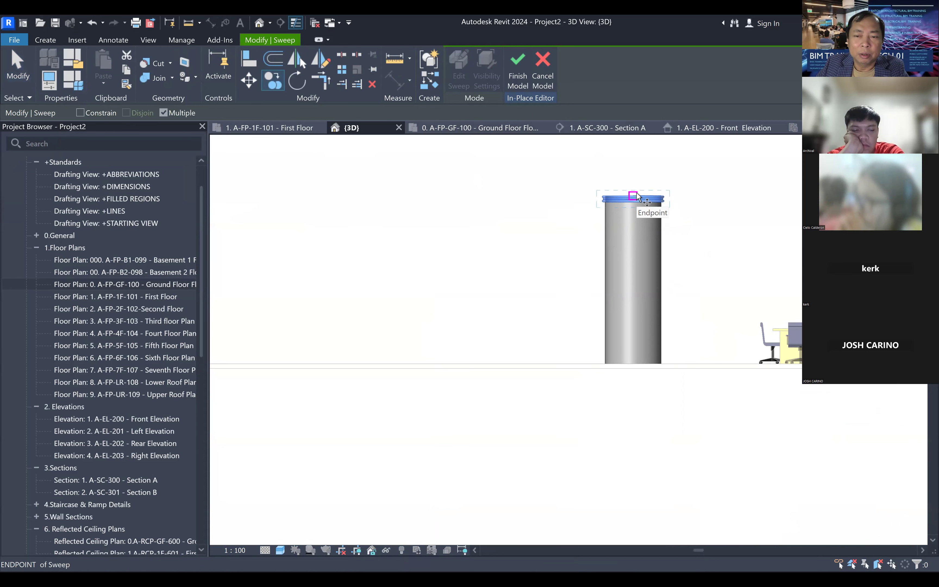
pyautogui.click(633, 225)
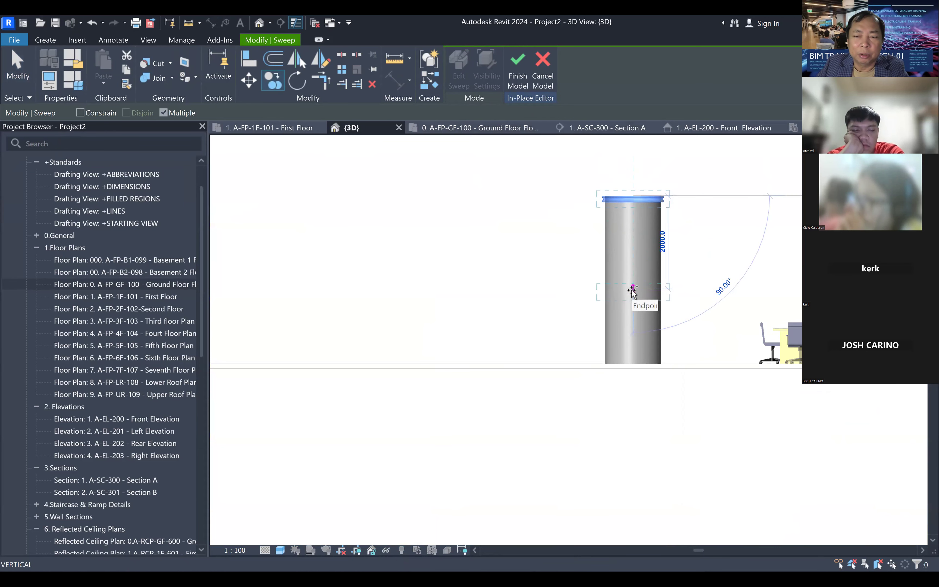
pyautogui.click(632, 288)
pyautogui.press('Escape')
pyautogui.keyDown('shift'); pyautogui.moveTo(221, 225); pyautogui.dragTo(342, 253, button='middle'); pyautogui.keyUp('shift')
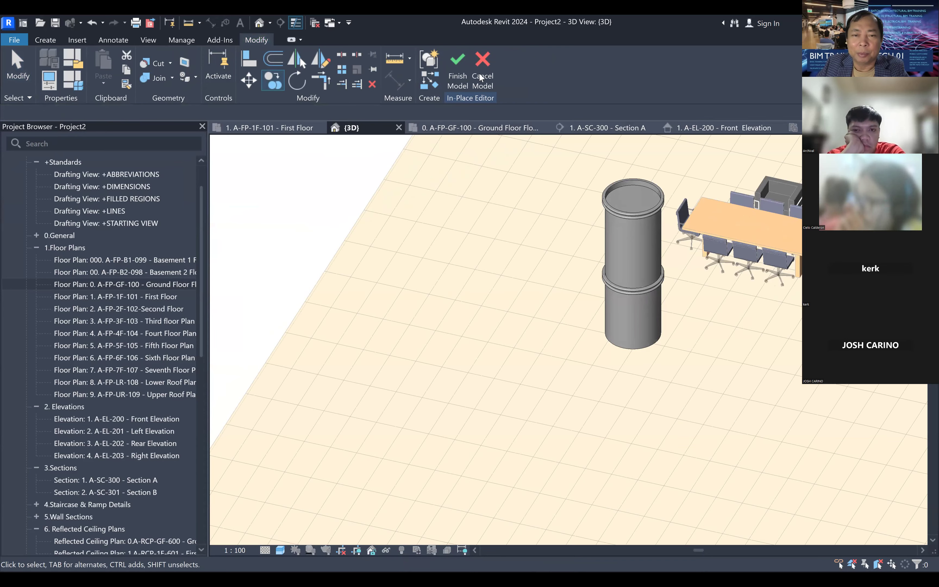
pyautogui.click(455, 76)
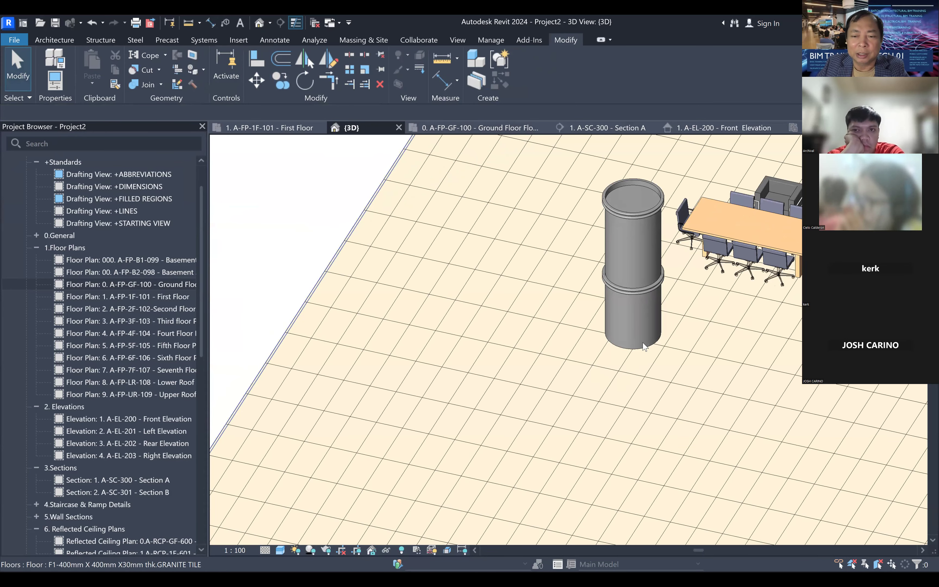
# - Inspect the finished column and its two moulding rings as one selectable object beside the conference table
pyautogui.click(644, 353)
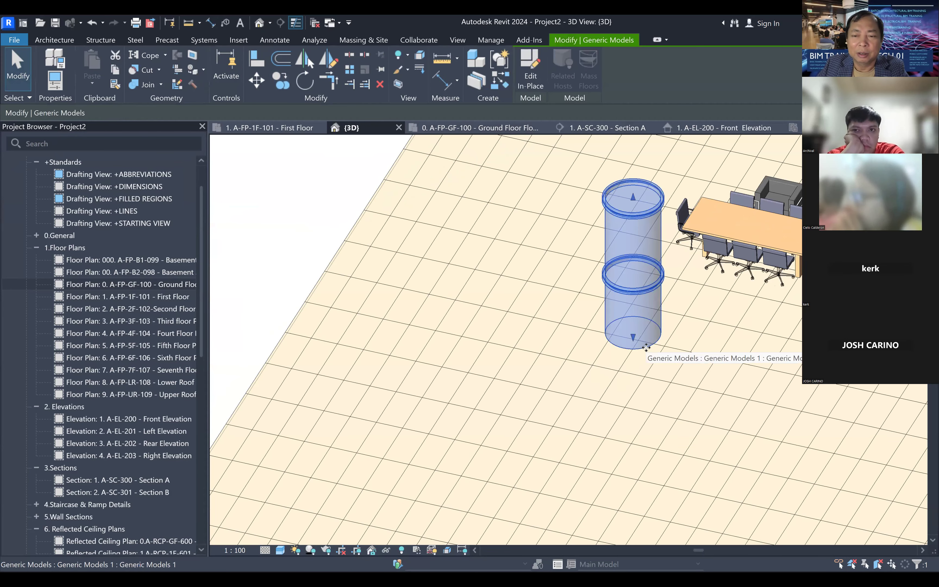
pyautogui.press('Escape')
pyautogui.scroll(3, 628, 388)
pyautogui.scroll(2, 634, 223)
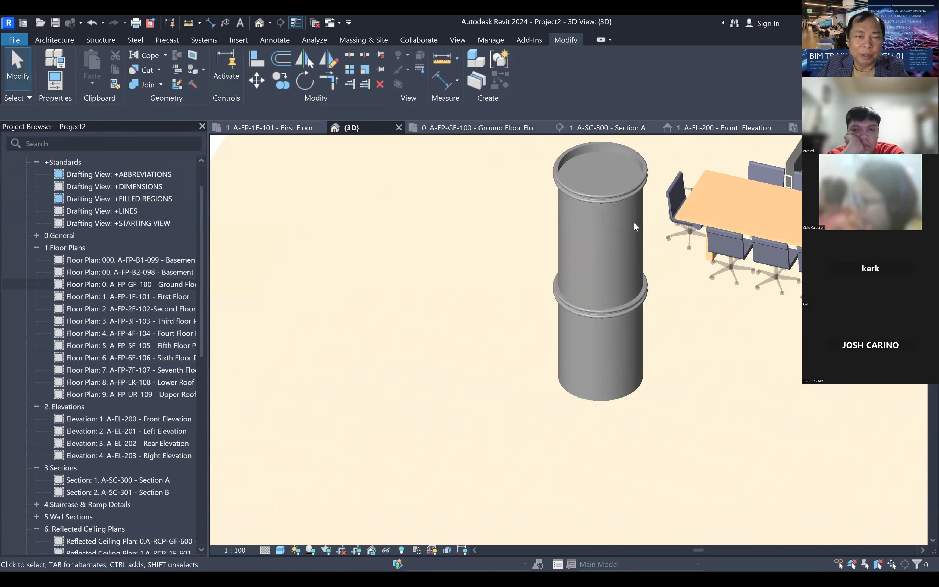
pyautogui.click(622, 204)
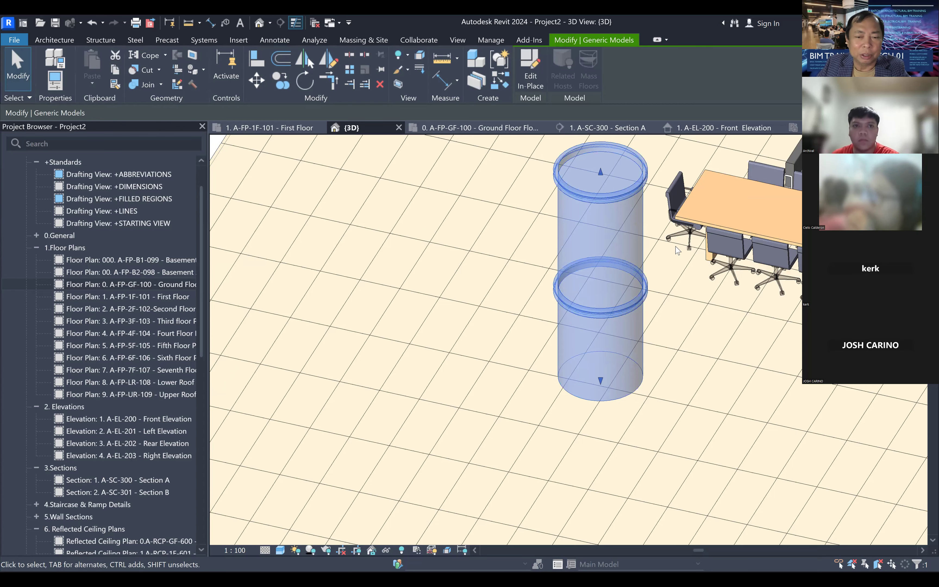
pyautogui.moveTo(677, 250); pyautogui.dragTo(664, 258, button='middle')
pyautogui.press('Escape')
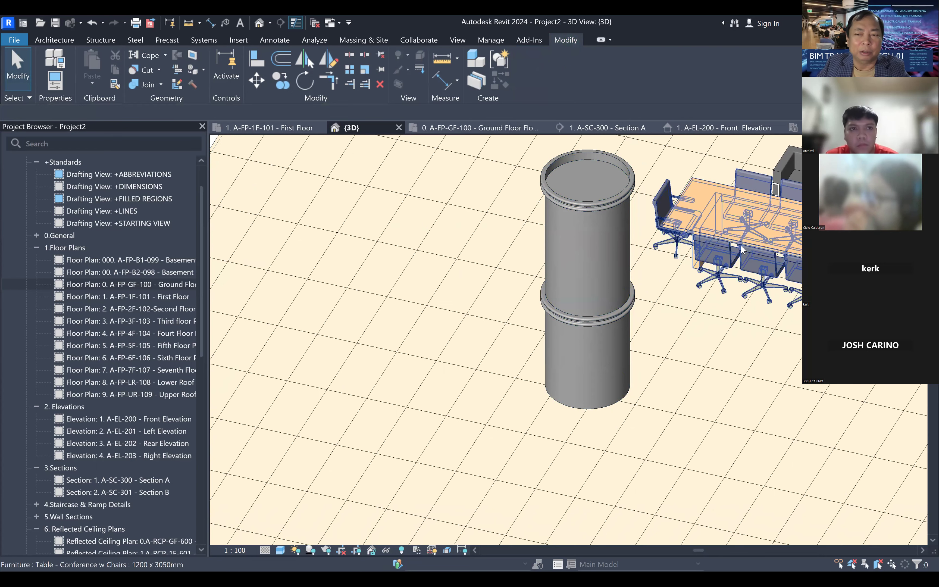
pyautogui.scroll(-2, 485, 243)
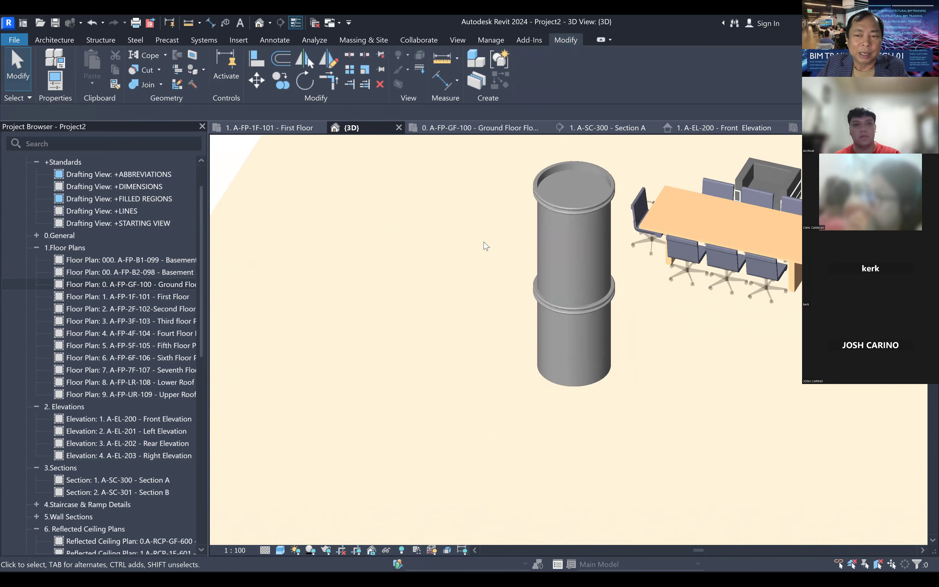
pyautogui.scroll(-2, 687, 252)
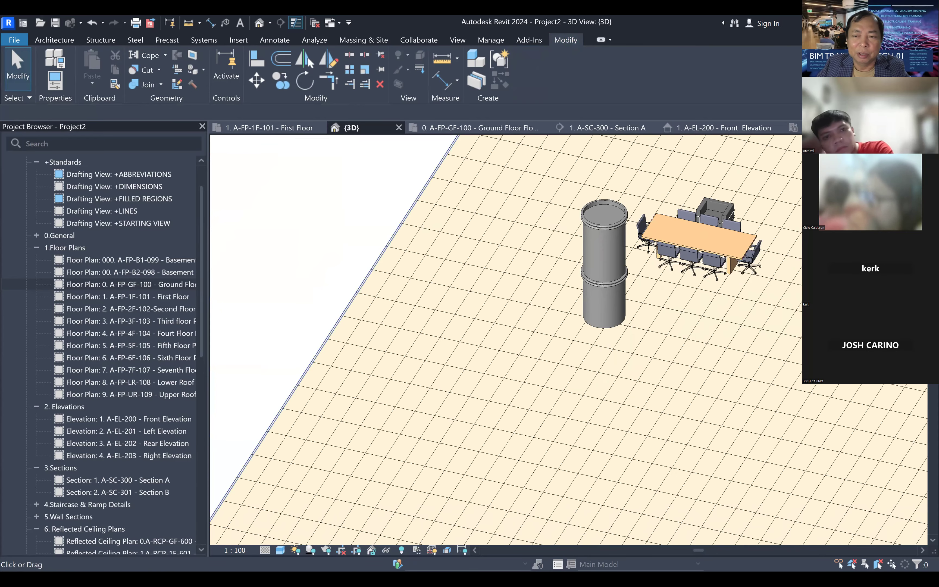
pyautogui.keyDown('shift'); pyautogui.moveTo(272, 202); pyautogui.dragTo(59, 155, button='middle'); pyautogui.keyUp('shift')
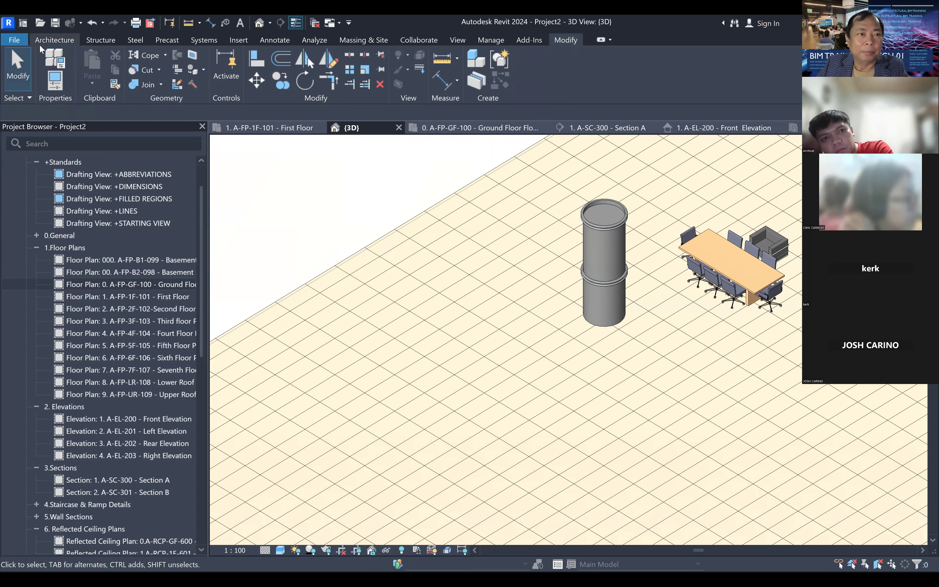
# - Open the A-FP-GF-100 Ground Floor plan at the conference table and armchair
pyautogui.click(15, 40)
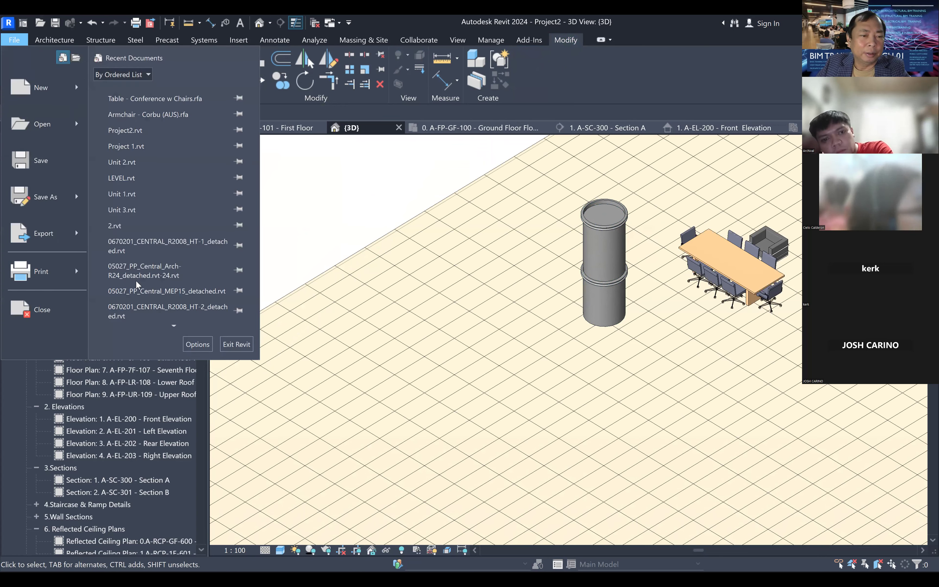
pyautogui.press('Escape')
pyautogui.doubleClick(161, 284)
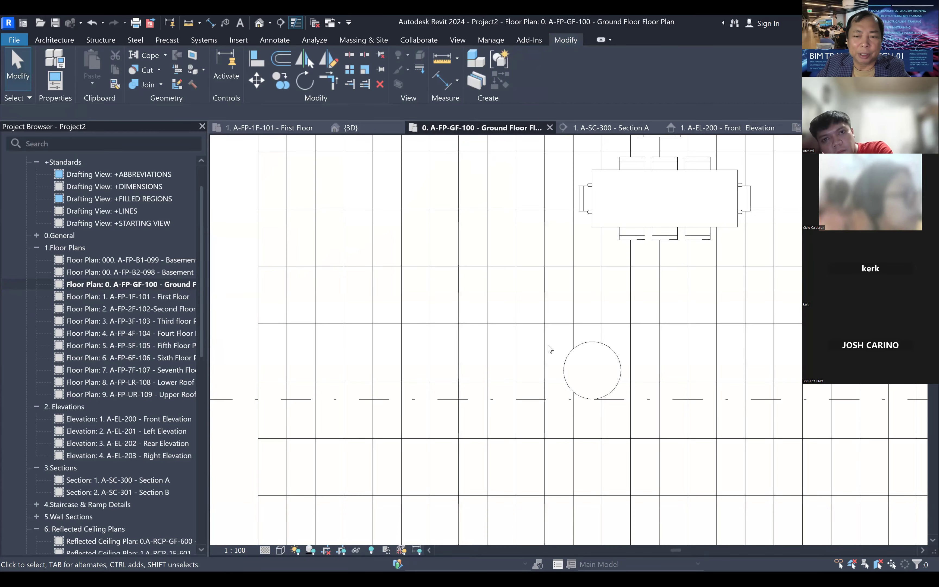
pyautogui.scroll(-3, 450, 315)
pyautogui.scroll(5, 588, 272)
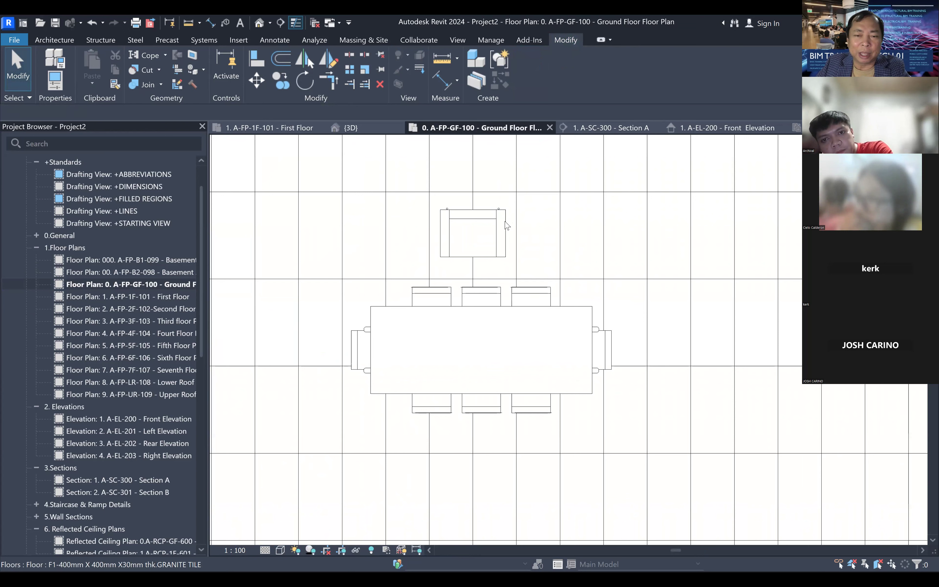
# - Set the Type Mark of the Armchair - Corbu (AUS) type to ID-AR-01
pyautogui.click(505, 226)
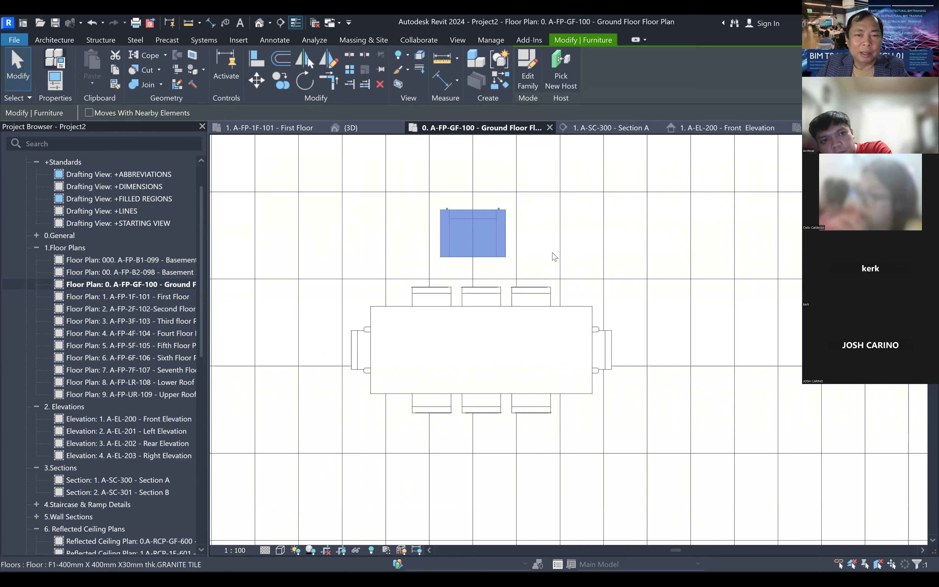
pyautogui.moveTo(601, 221); pyautogui.dragTo(596, 340)
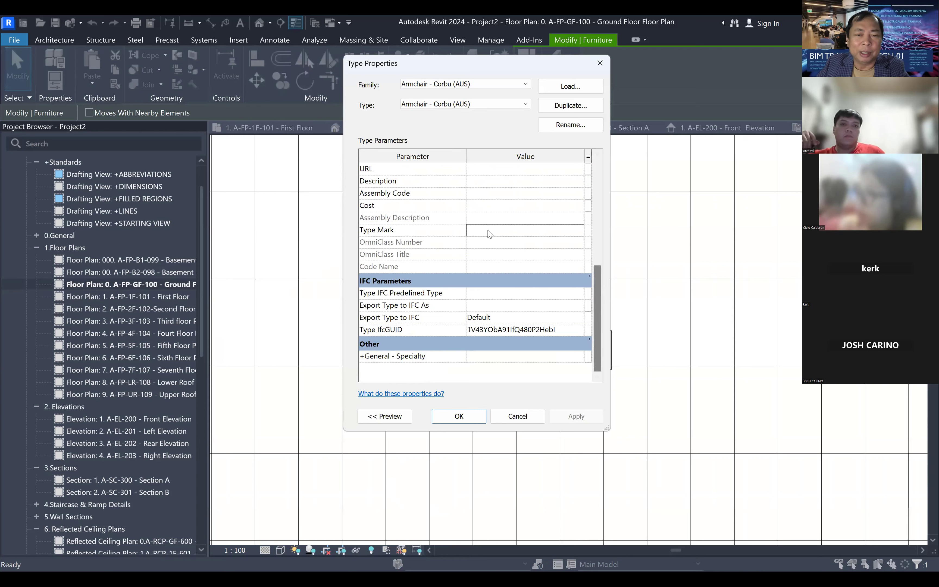
pyautogui.write('RM')
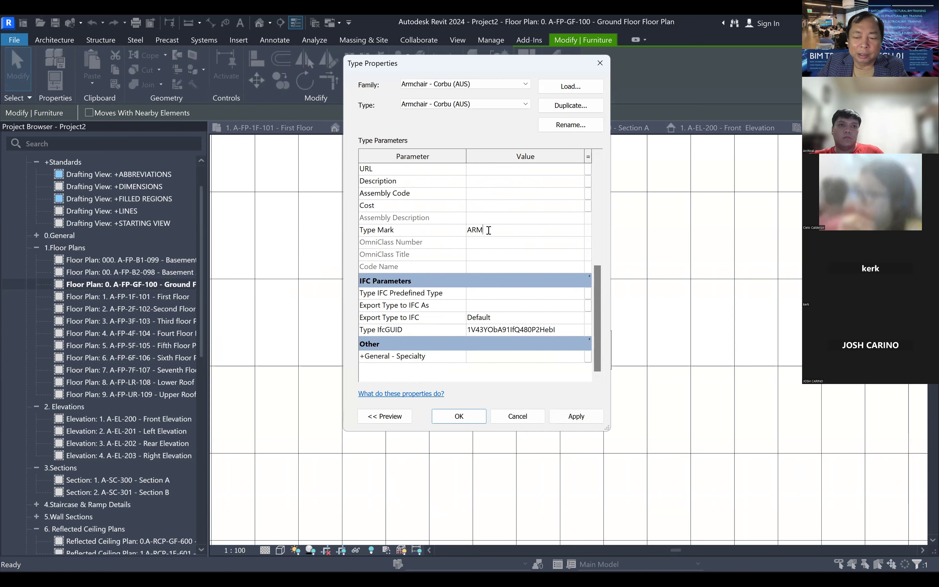
pyautogui.press('BackSpace')
pyautogui.press('BackSpace')
pyautogui.write('I')
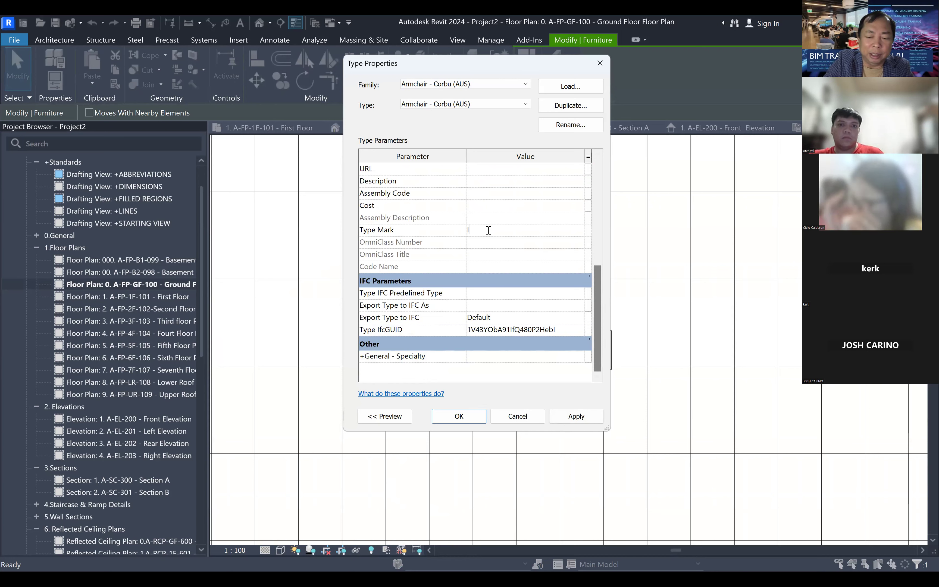
pyautogui.write('D-A')
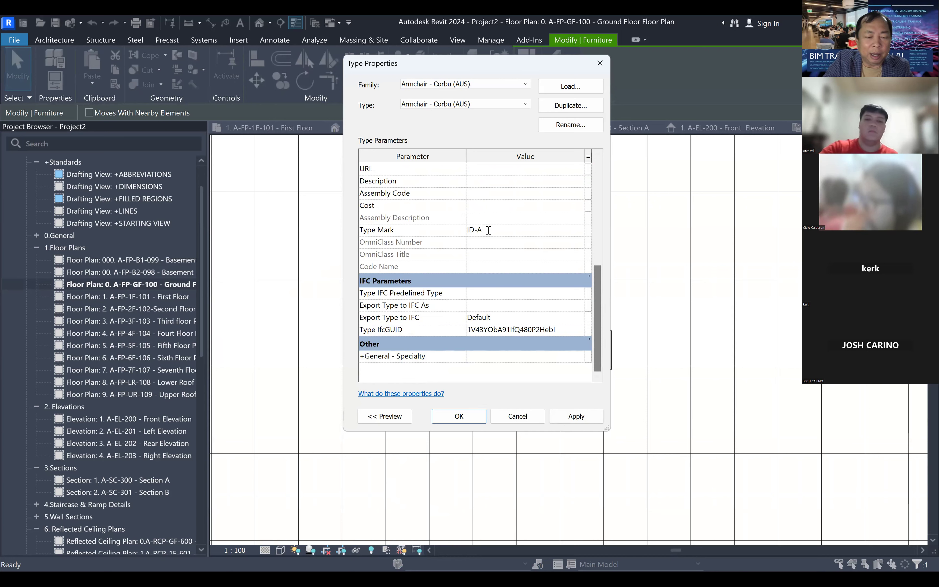
pyautogui.write('R-01')
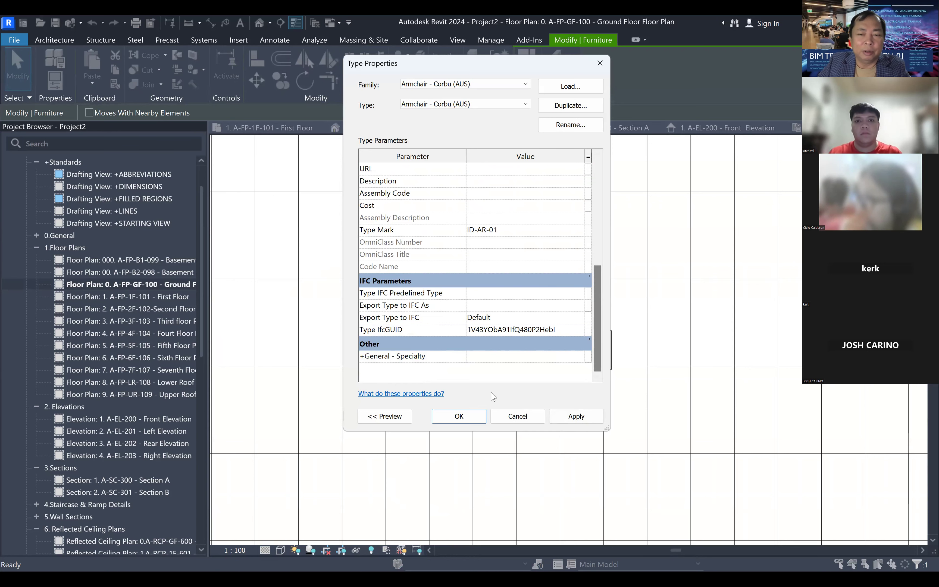
pyautogui.click(459, 416)
pyautogui.click(582, 287)
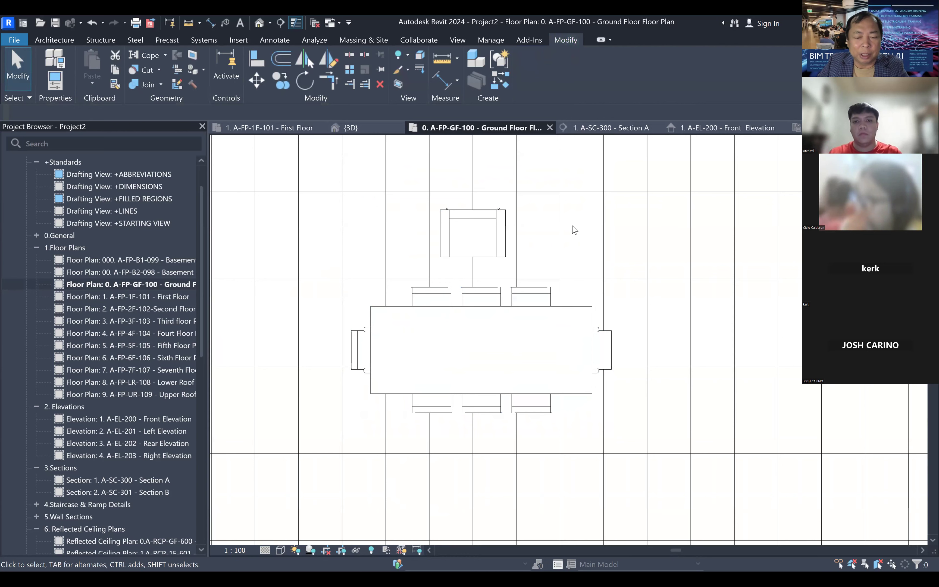
# - Tag the armchair by category with a vertical furniture tag on an attached-end leader beside it
pyautogui.press('t')
pyautogui.press('g')
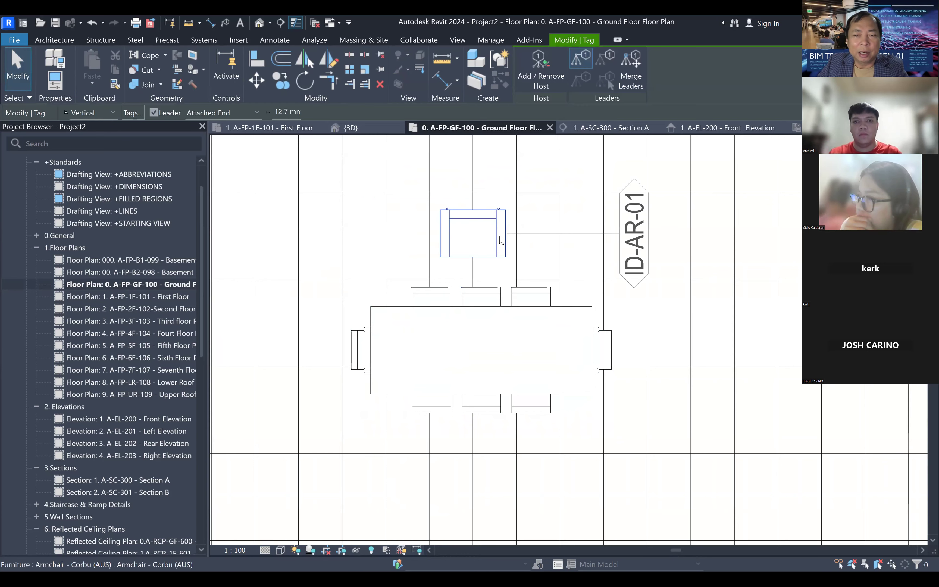
pyautogui.click(501, 239)
pyautogui.scroll(1, 659, 251)
pyautogui.click(674, 290)
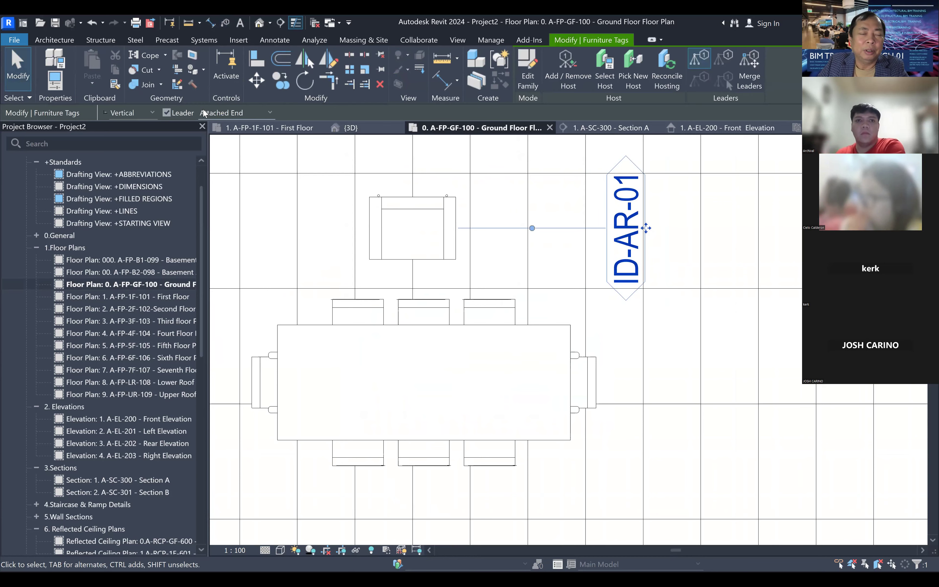
# - Change the armchair tag's orientation to Horizontal
pyautogui.click(132, 112)
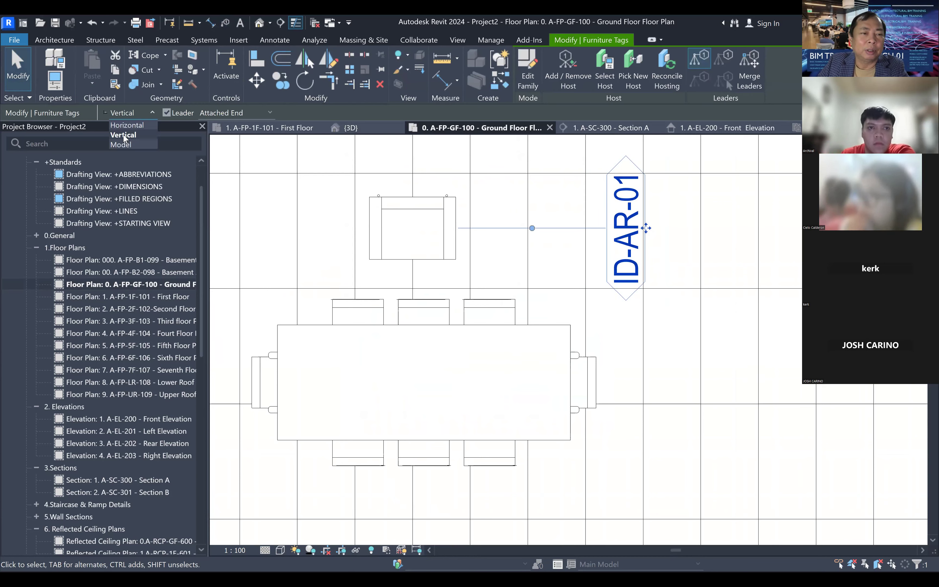
pyautogui.click(124, 135)
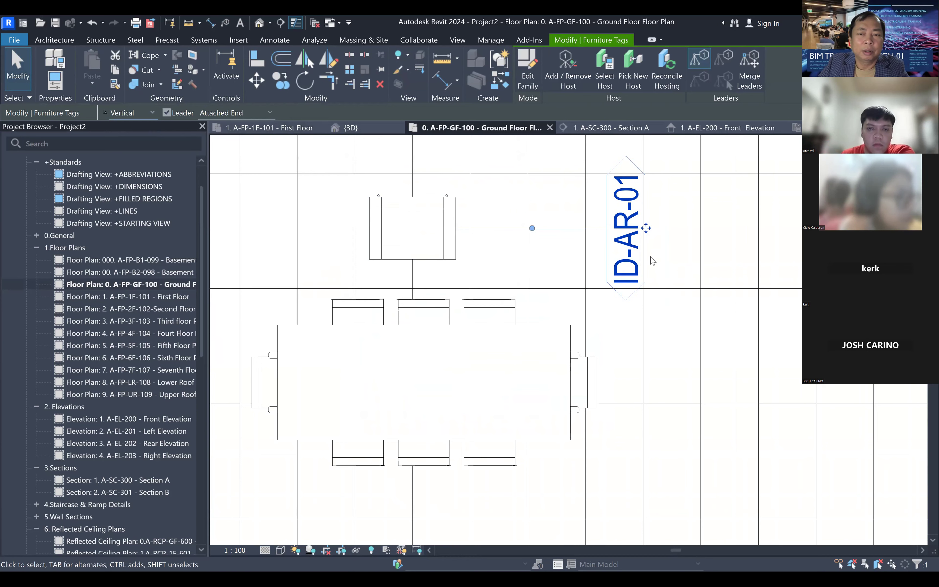
pyautogui.press('Escape')
pyautogui.click(551, 218)
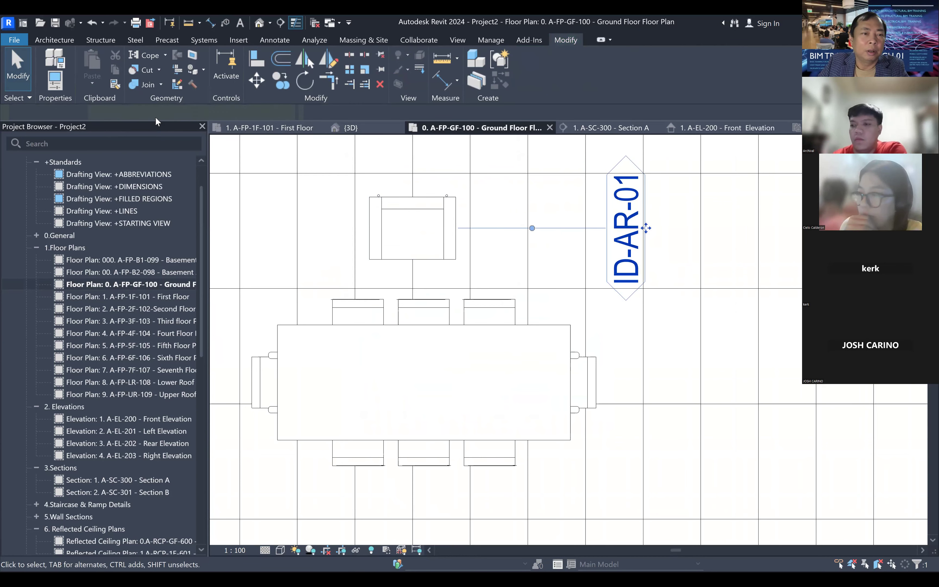
pyautogui.click(122, 116)
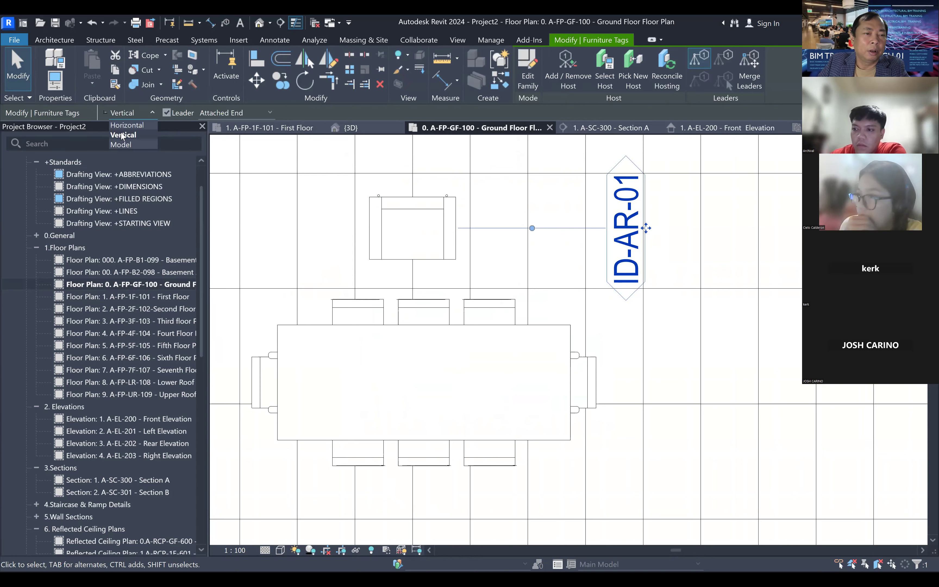
pyautogui.click(128, 125)
pyautogui.scroll(2, 716, 377)
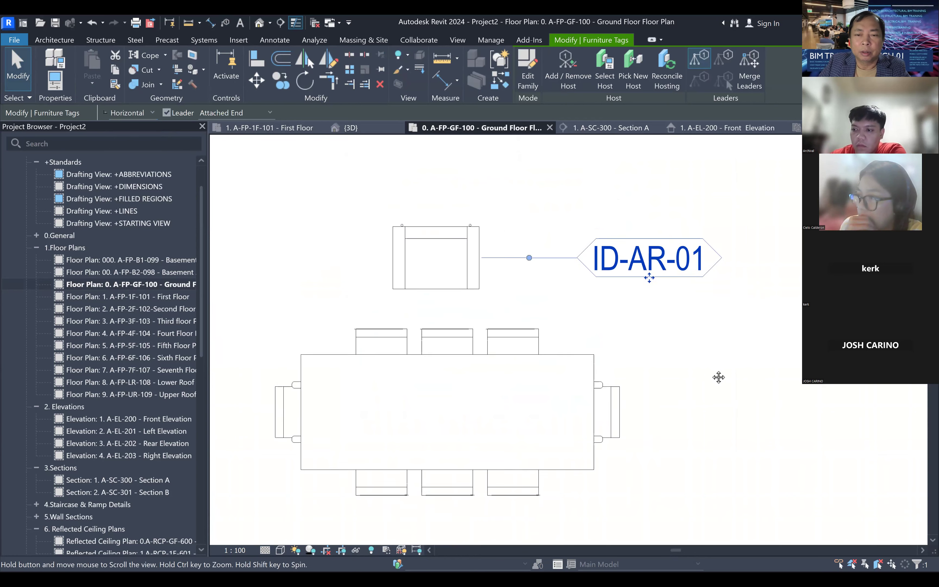
# - Change the armchair tag's leader to Free End
pyautogui.scroll(-2, 683, 318)
pyautogui.click(269, 110)
pyautogui.click(219, 135)
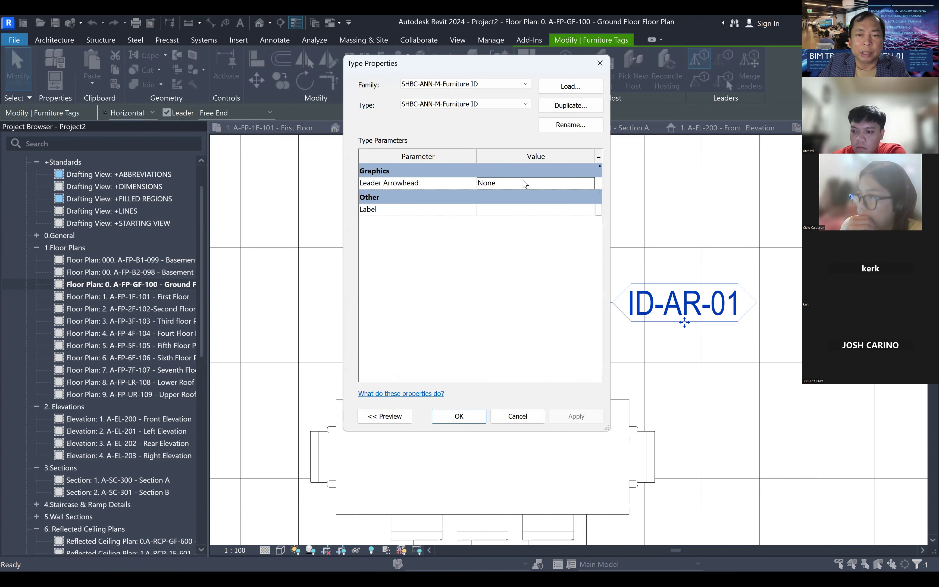
# - Set the Leader Arrowhead of the SHBC-ANN-M-Furniture ID tag type to Filled Dot 1.5mm
pyautogui.click(590, 187)
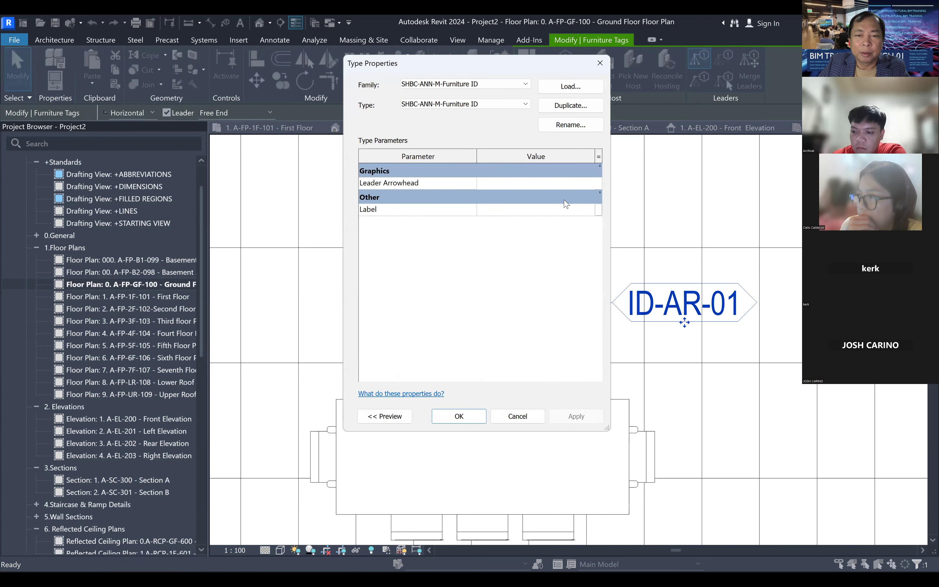
pyautogui.scroll(3, 524, 231)
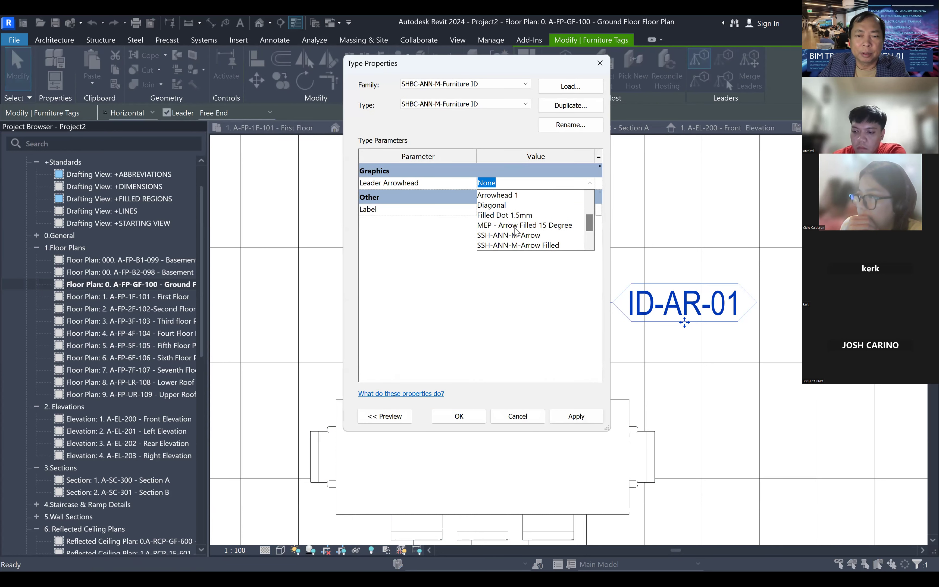
pyautogui.click(551, 418)
pyautogui.click(576, 416)
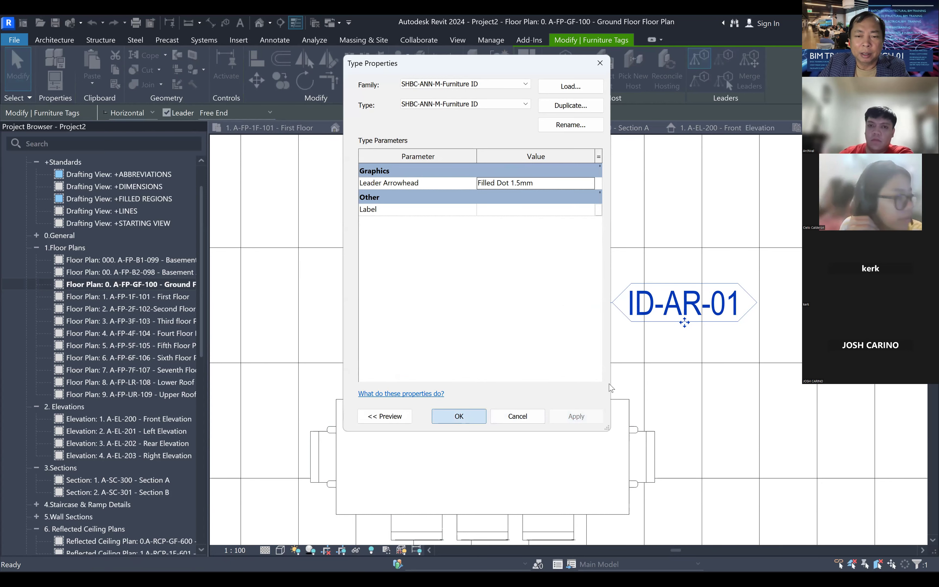
pyautogui.click(485, 417)
# - Move the free end of the armchair tag's leader to the middle of the armchair
pyautogui.moveTo(702, 341); pyautogui.dragTo(644, 274, button='middle')
pyautogui.click(628, 248)
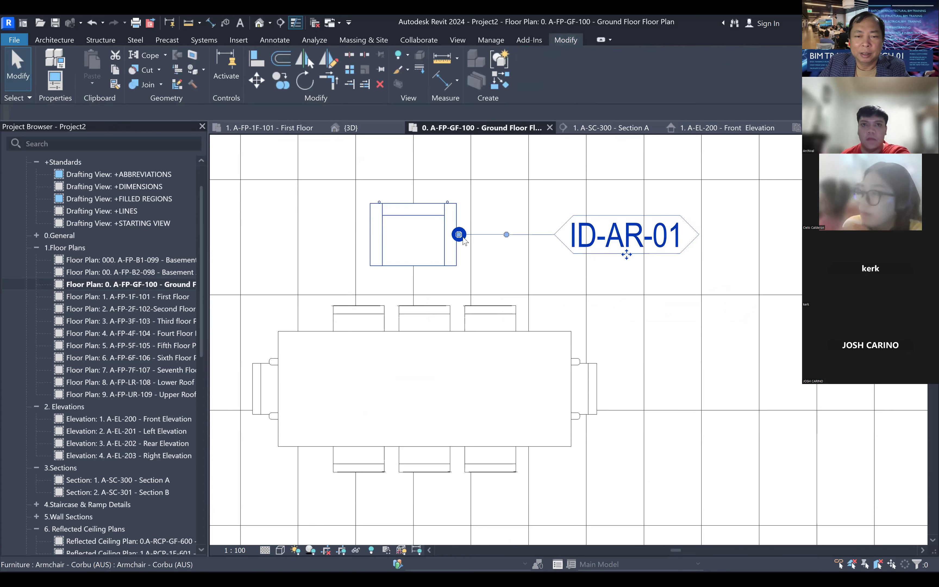
pyautogui.moveTo(458, 235); pyautogui.dragTo(408, 234)
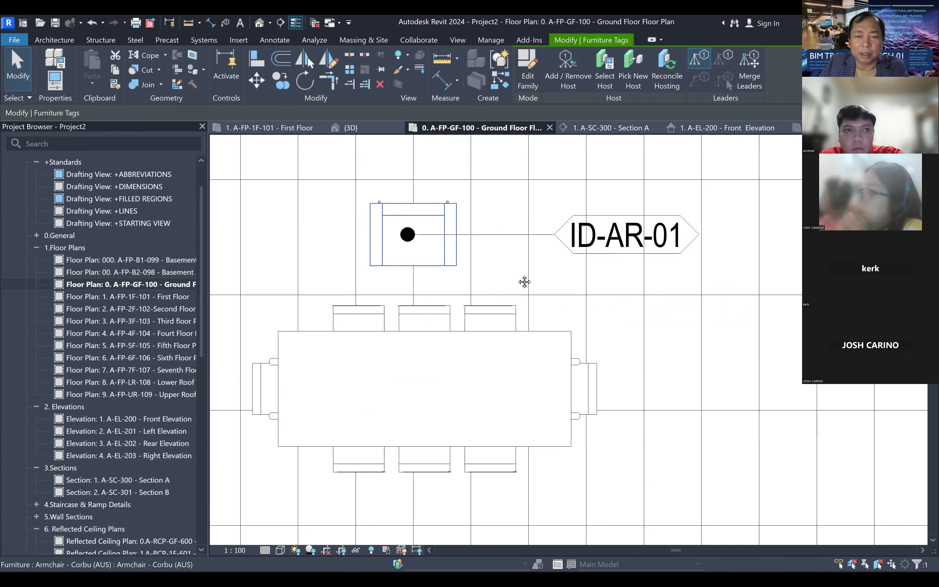
pyautogui.scroll(-1, 516, 287)
pyautogui.press('Escape')
# - Tag the conference table by category with a vertical furniture tag on an attached-end leader beside its right-hand chair
pyautogui.press('t')
pyautogui.press('g')
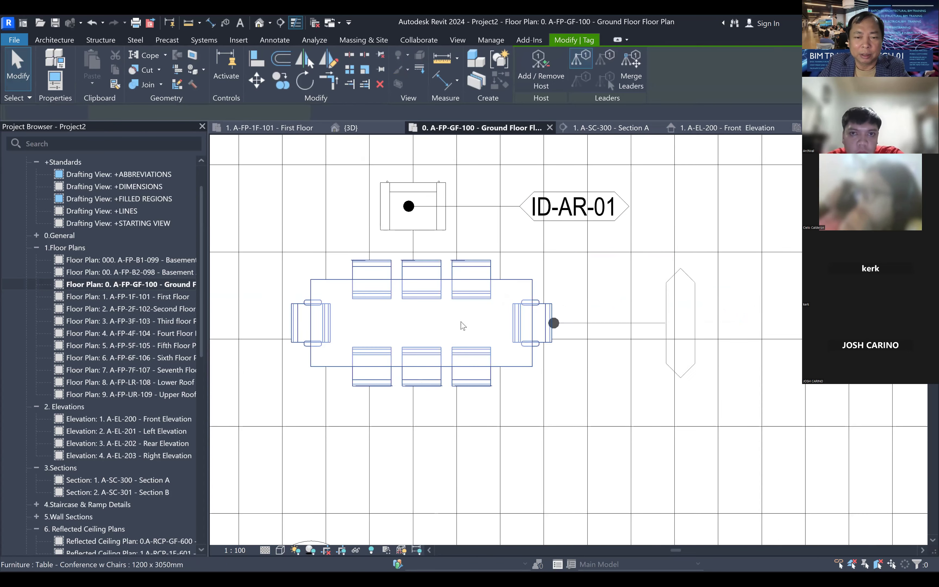
pyautogui.click(680, 323)
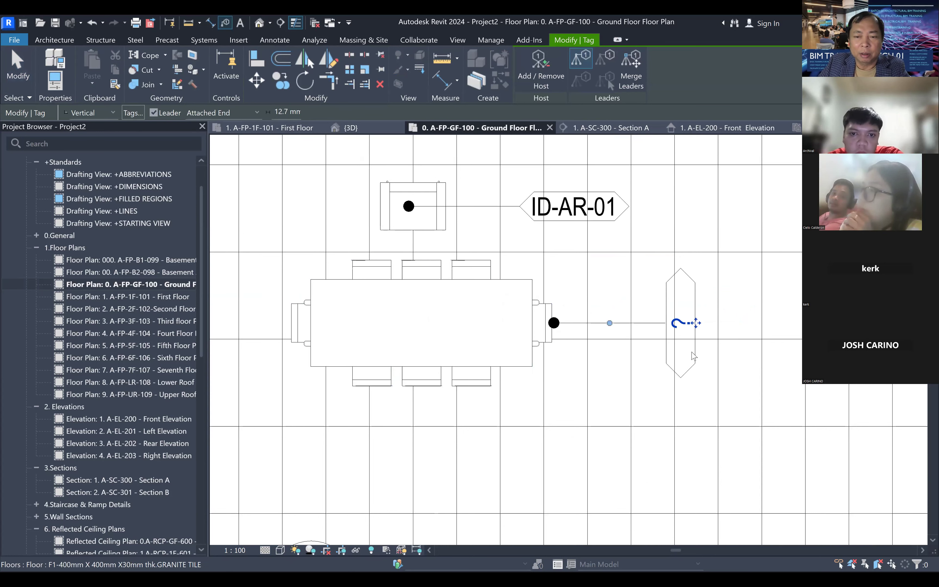
pyautogui.scroll(1, 694, 320)
pyautogui.press('Escape')
# - Change the conference table tag's orientation to Horizontal
pyautogui.click(697, 320)
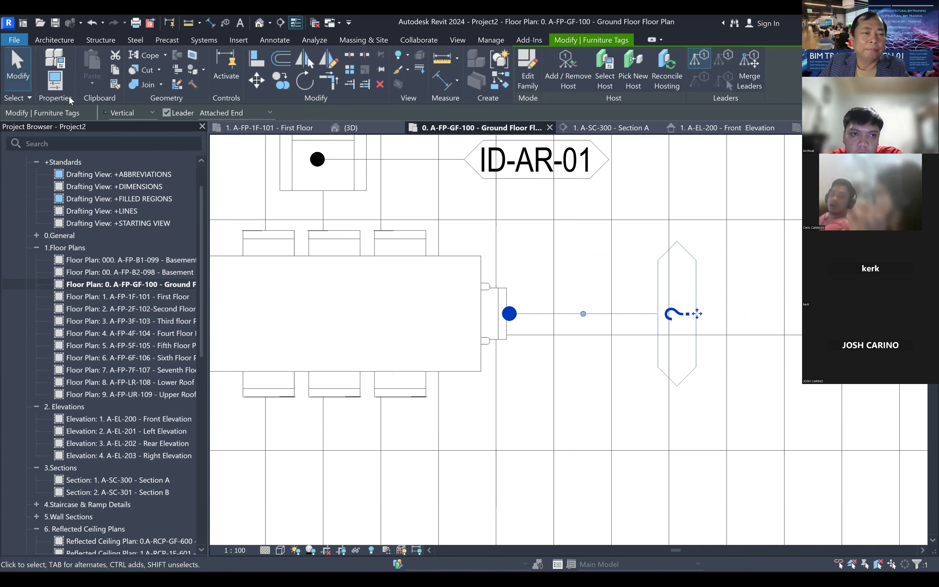
pyautogui.click(135, 114)
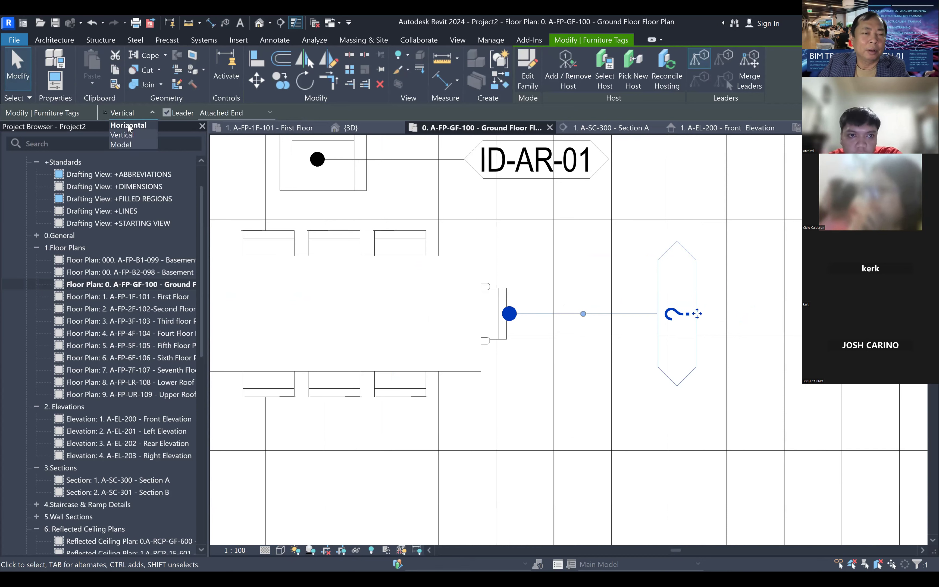
pyautogui.click(129, 125)
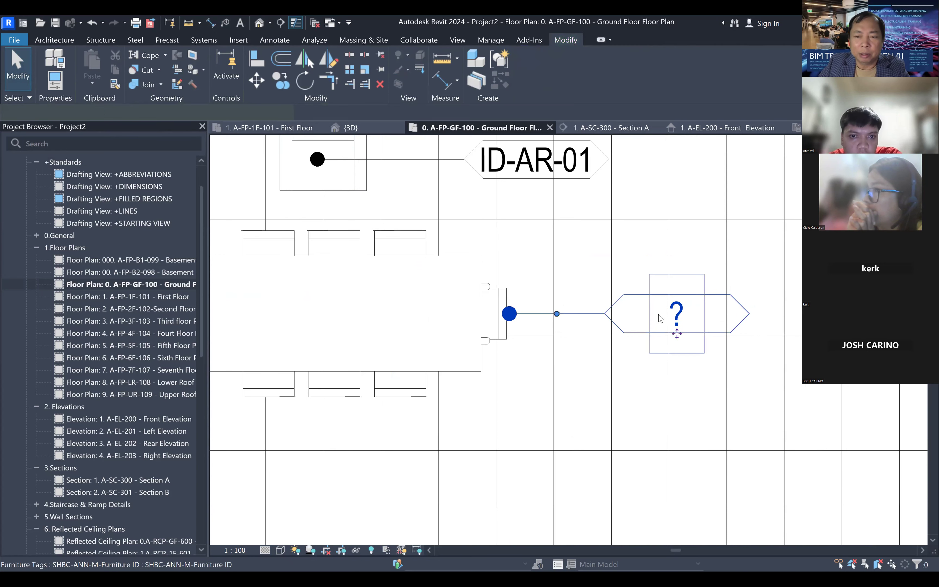
# - Enter ID-TAB-01 as the type mark in the conference table's tag and accept the type parameter change
pyautogui.click(678, 311)
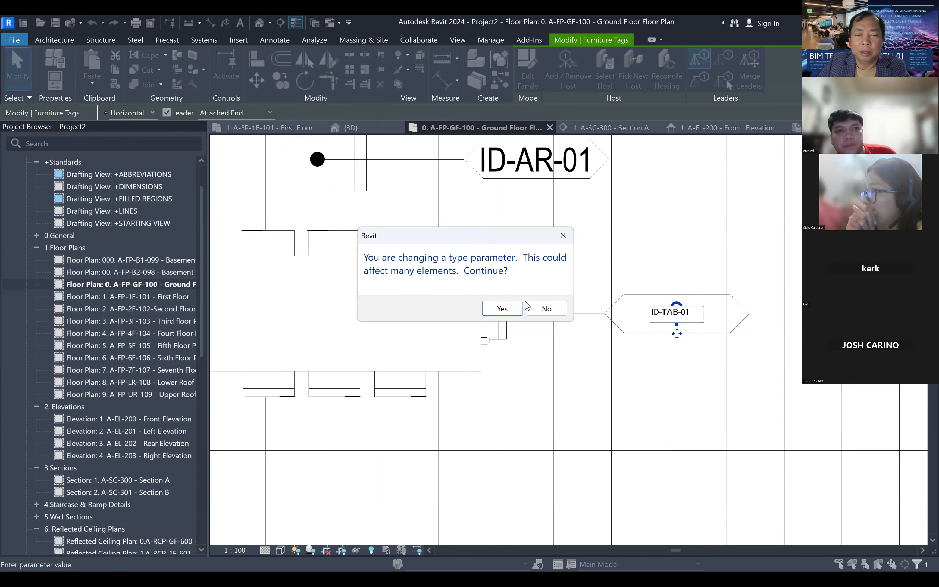
pyautogui.click(505, 308)
pyautogui.click(513, 379)
pyautogui.press('Escape')
# - Check the Type Mark in the type properties of the conference table
pyautogui.click(482, 321)
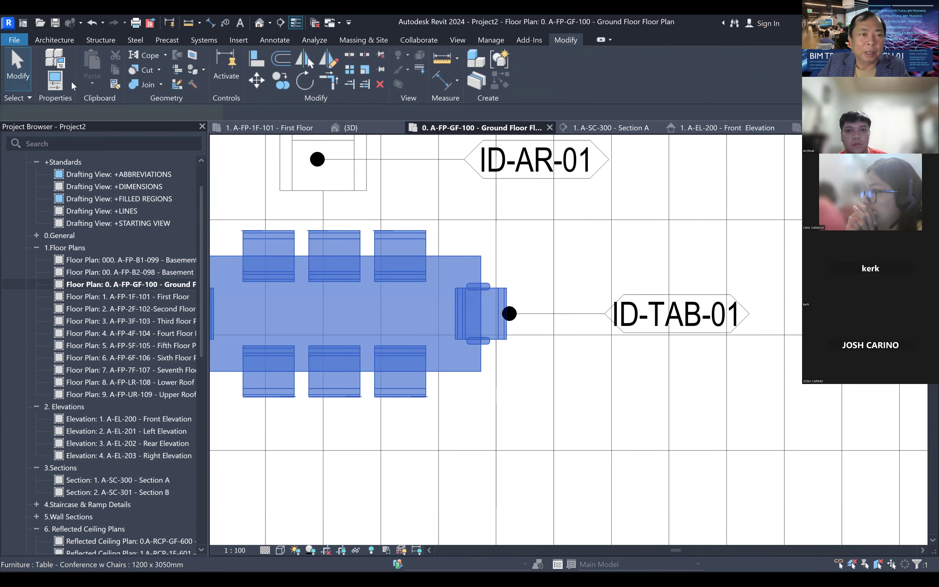
pyautogui.moveTo(597, 235); pyautogui.dragTo(613, 335)
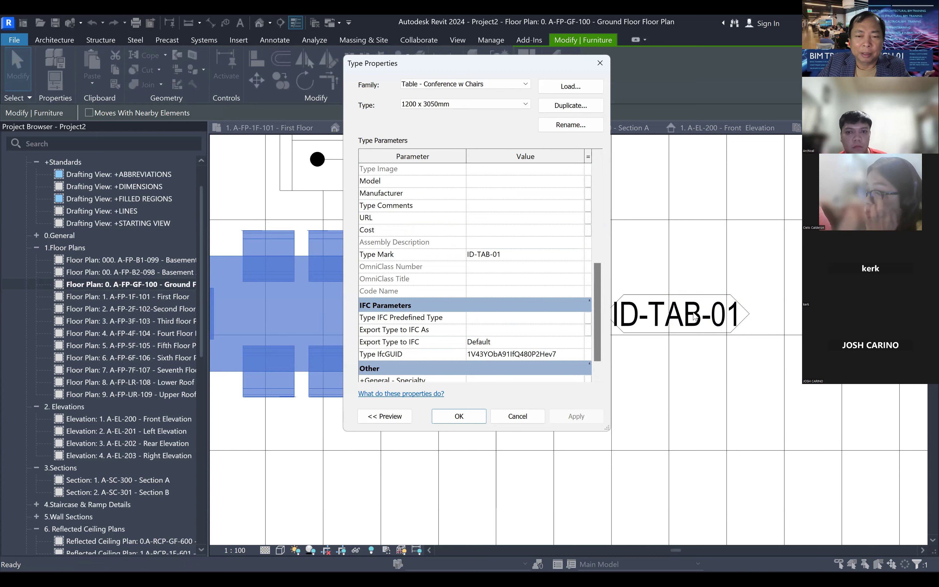
pyautogui.press('Escape')
pyautogui.press('Escape')
pyautogui.scroll(-1, 684, 319)
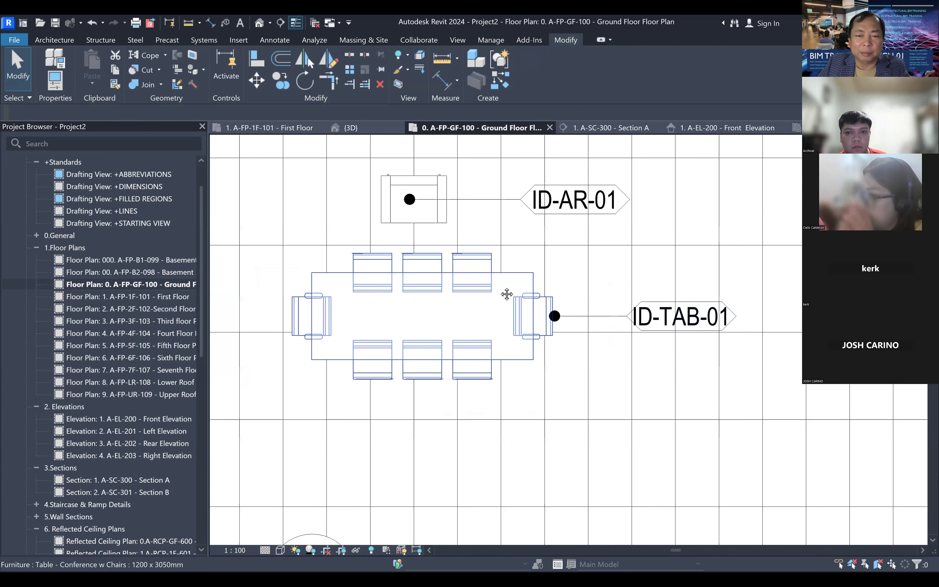
pyautogui.moveTo(507, 294); pyautogui.dragTo(616, 299, button='middle')
pyautogui.moveTo(551, 311); pyautogui.dragTo(495, 276, button='middle')
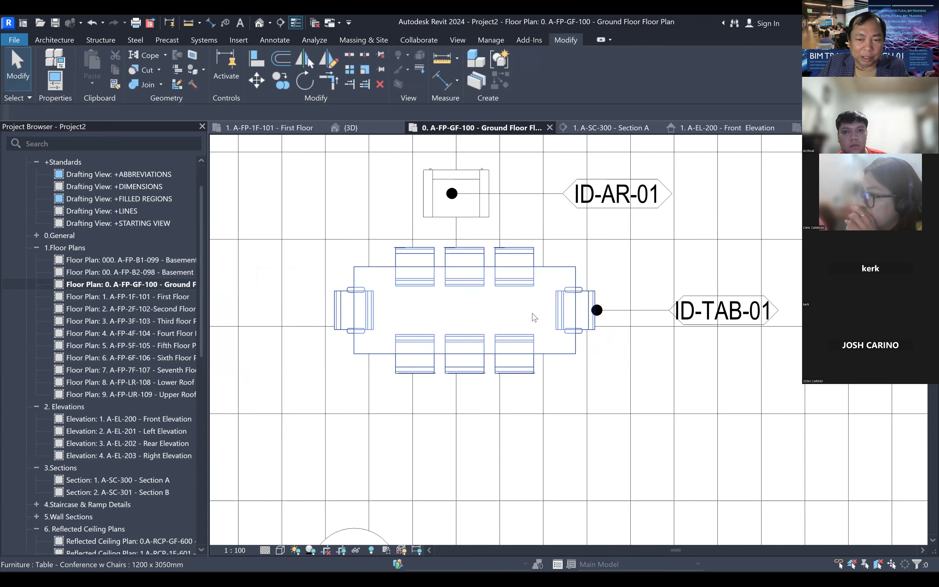
pyautogui.scroll(-1, 534, 315)
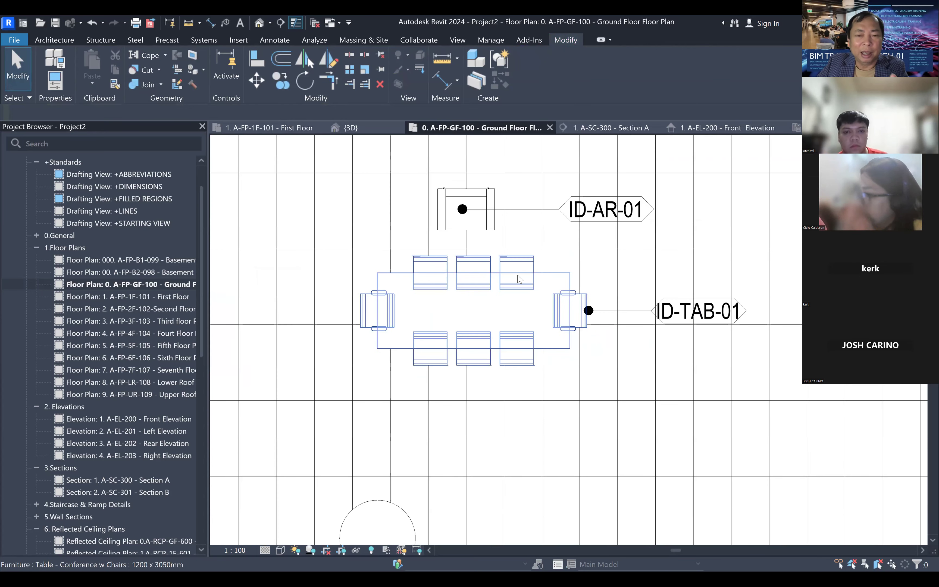
pyautogui.moveTo(489, 309); pyautogui.dragTo(517, 256, button='middle')
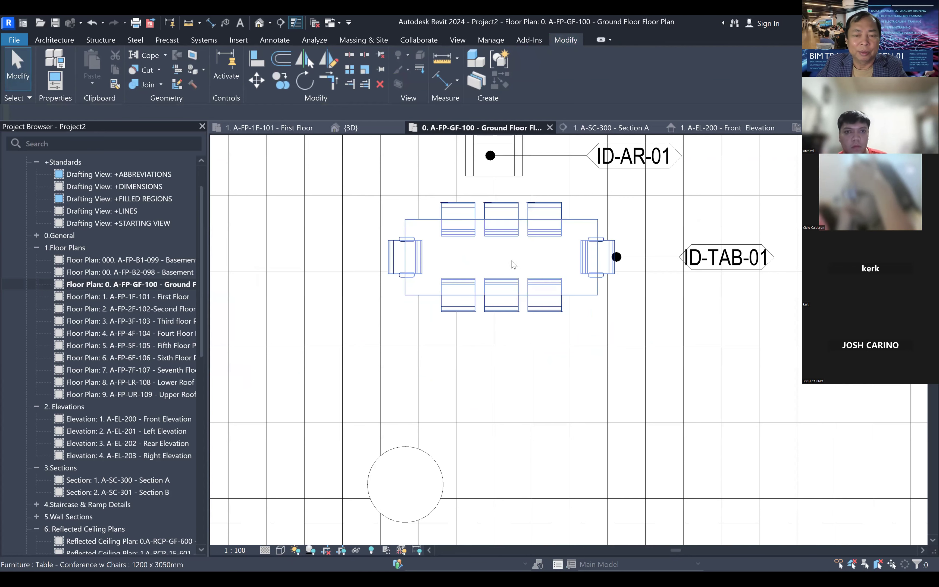
pyautogui.scroll(-1, 513, 264)
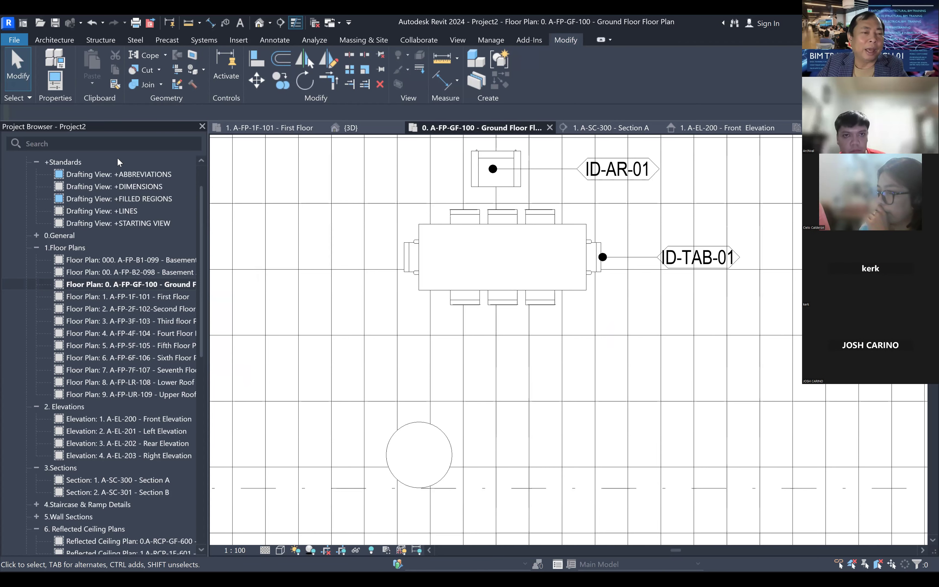
# - Place a vertical 200x200 SHBC-STR-M-Concrete-Rectangular-Column structural column on the Ground Floor plan, above and left of the armchair
pyautogui.click(51, 40)
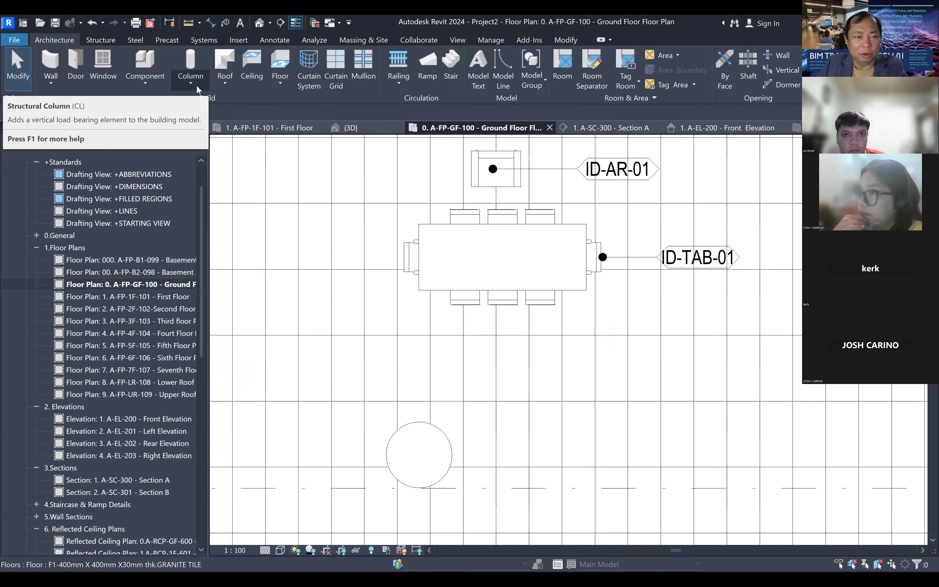
pyautogui.scroll(-5, 543, 325)
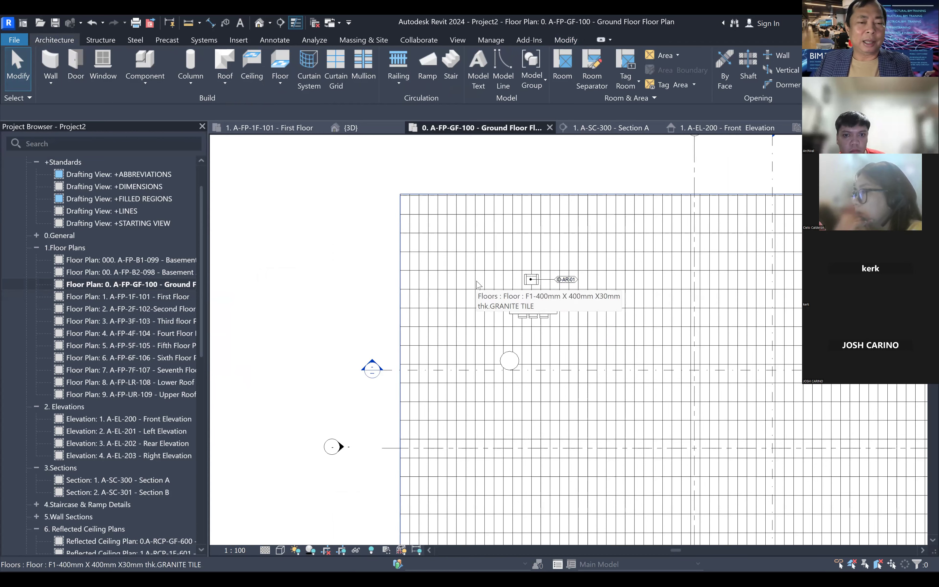
pyautogui.moveTo(698, 301); pyautogui.dragTo(593, 261, button='middle')
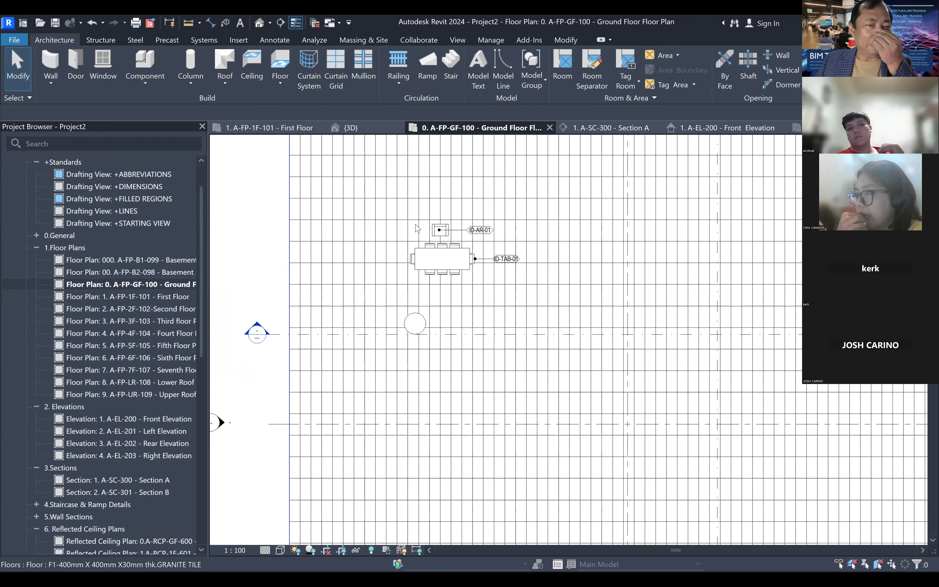
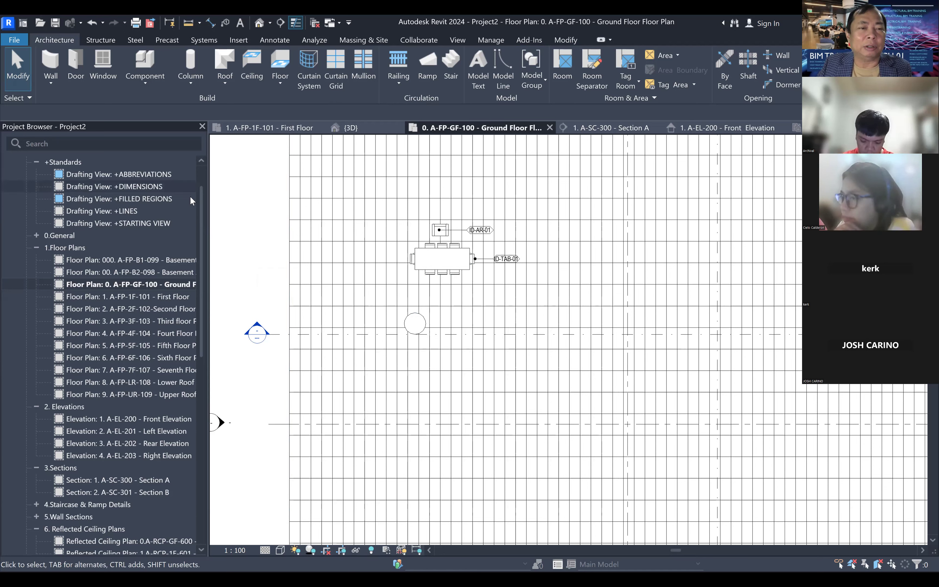
pyautogui.click(192, 83)
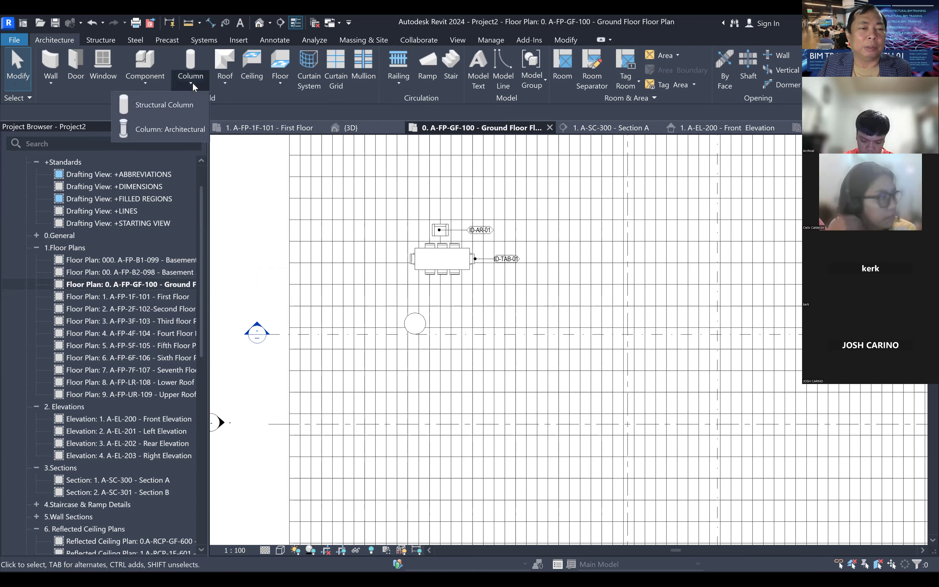
pyautogui.click(166, 105)
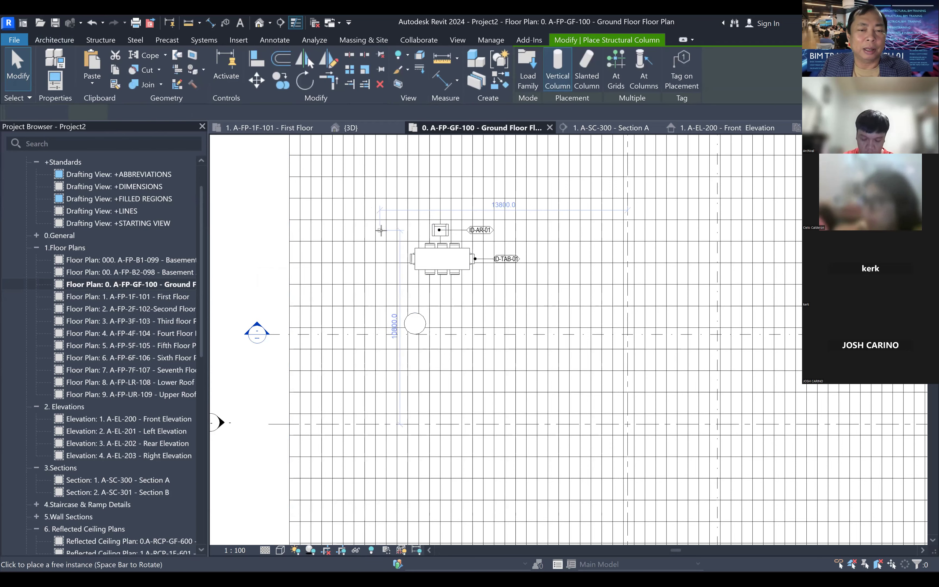
pyautogui.scroll(2, 386, 201)
pyautogui.scroll(3, 387, 201)
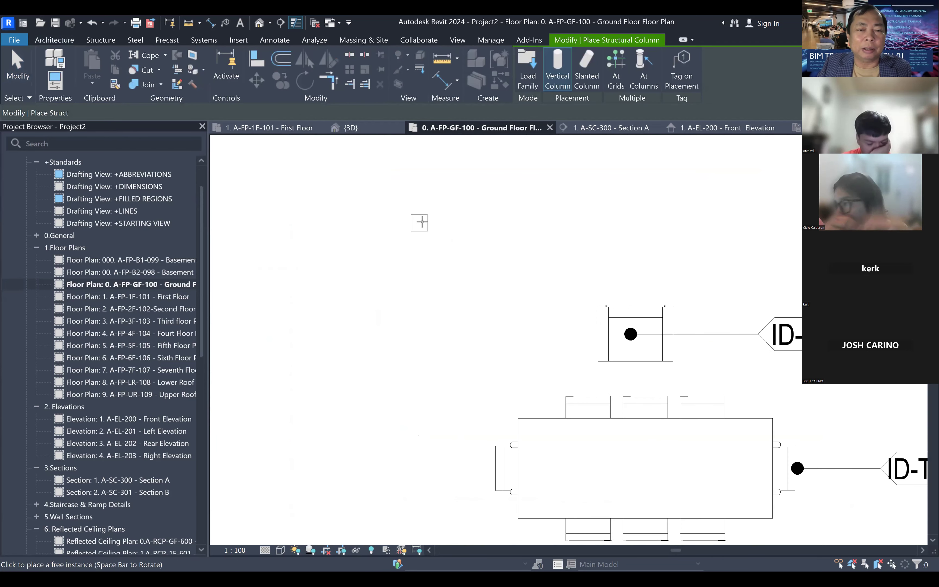
pyautogui.click(464, 230)
pyautogui.press('Escape')
pyautogui.press('Escape')
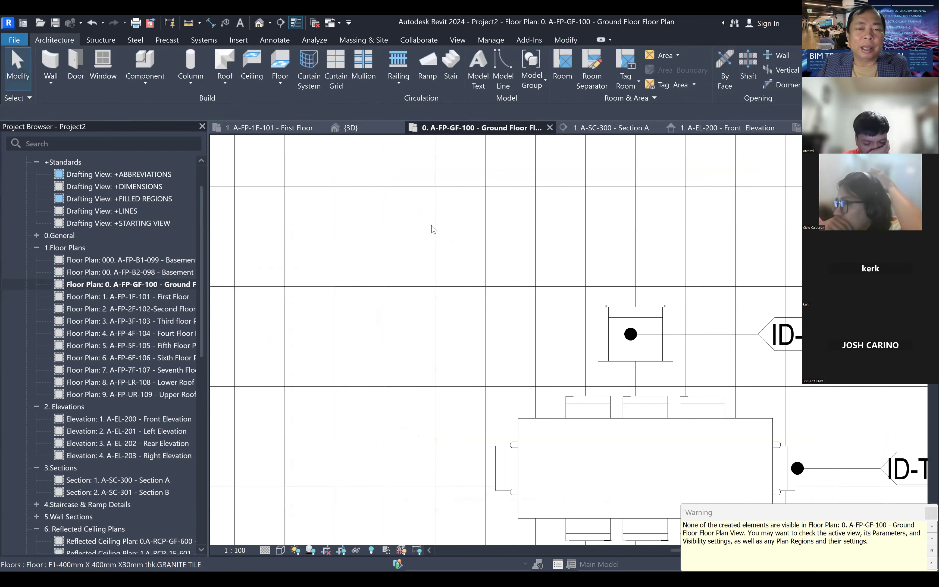
# - Open the 3D view and select the structural column below the floor slab
pyautogui.scroll(-4, 407, 237)
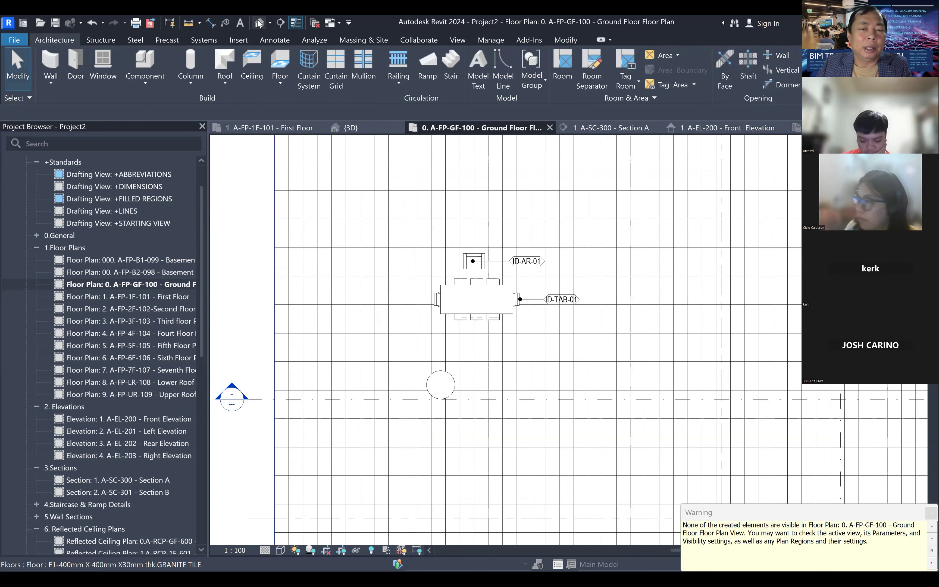
pyautogui.click(350, 127)
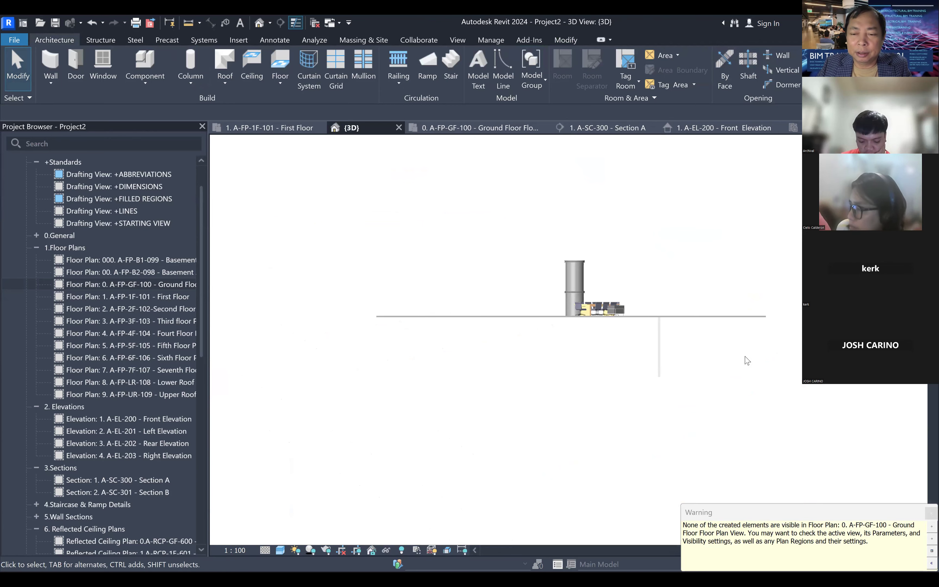
pyautogui.scroll(5, 664, 343)
pyautogui.click(601, 298)
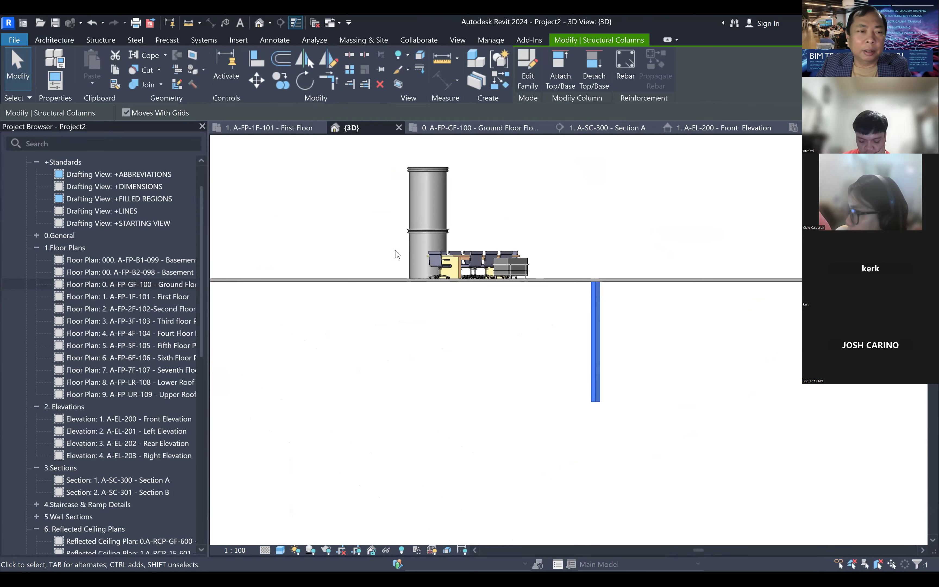
# - Set the structural column's top level to FIRST FLOOR and its base level to GROUND FLOOR
pyautogui.click(55, 84)
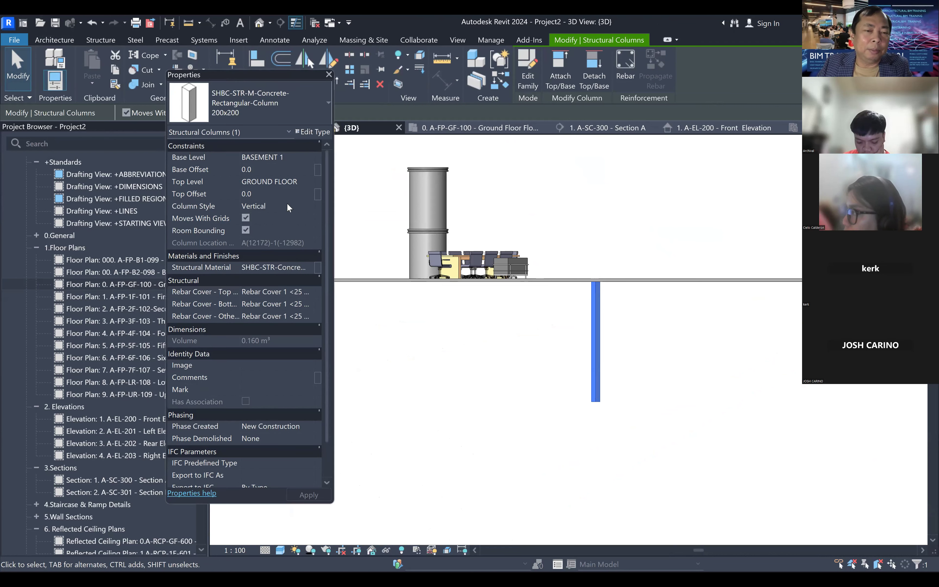
pyautogui.click(302, 180)
pyautogui.click(310, 185)
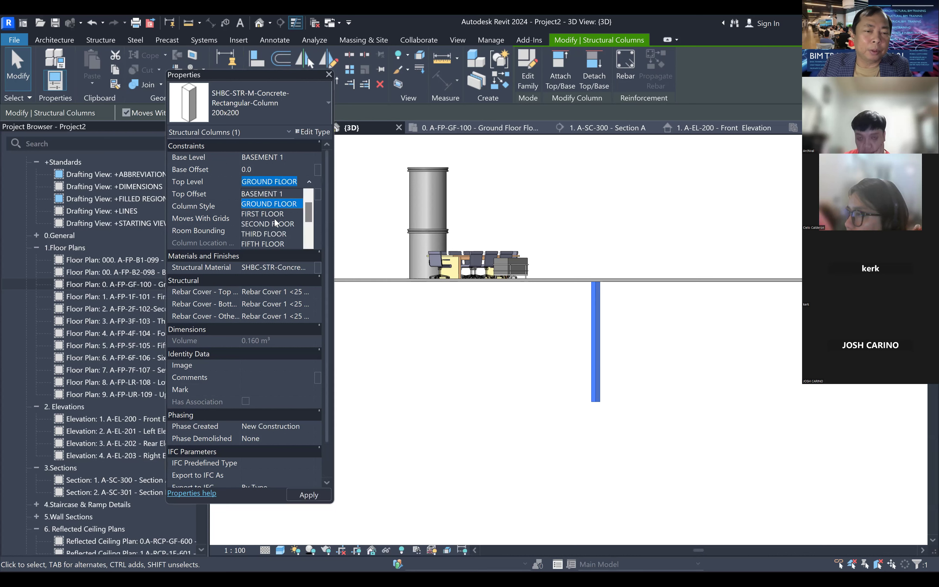
pyautogui.click(276, 212)
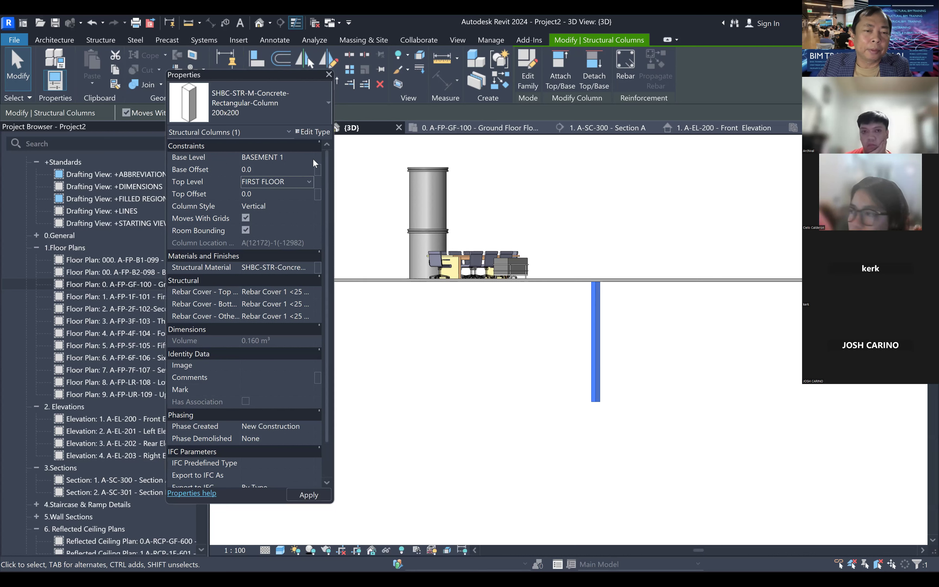
pyautogui.click(305, 156)
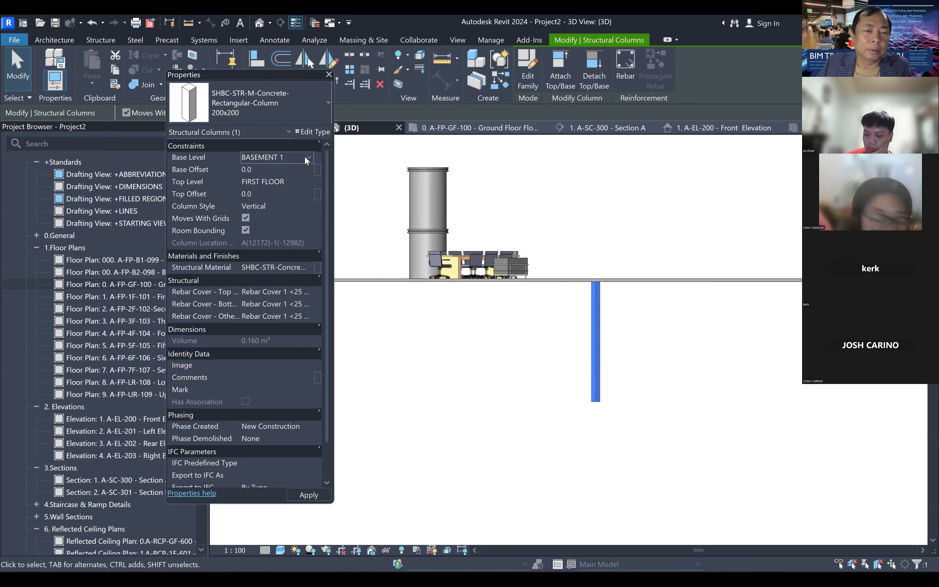
pyautogui.click(308, 157)
pyautogui.click(269, 188)
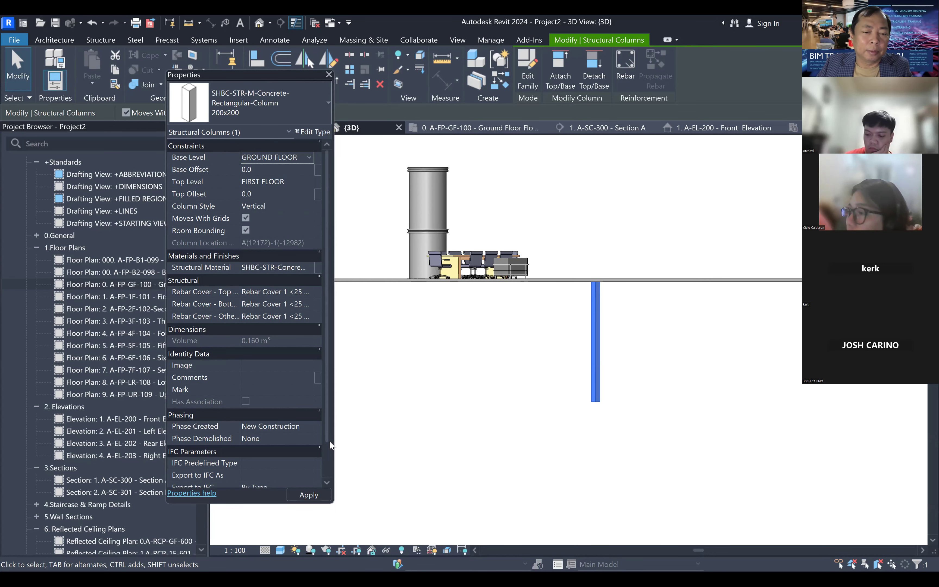
pyautogui.click(391, 444)
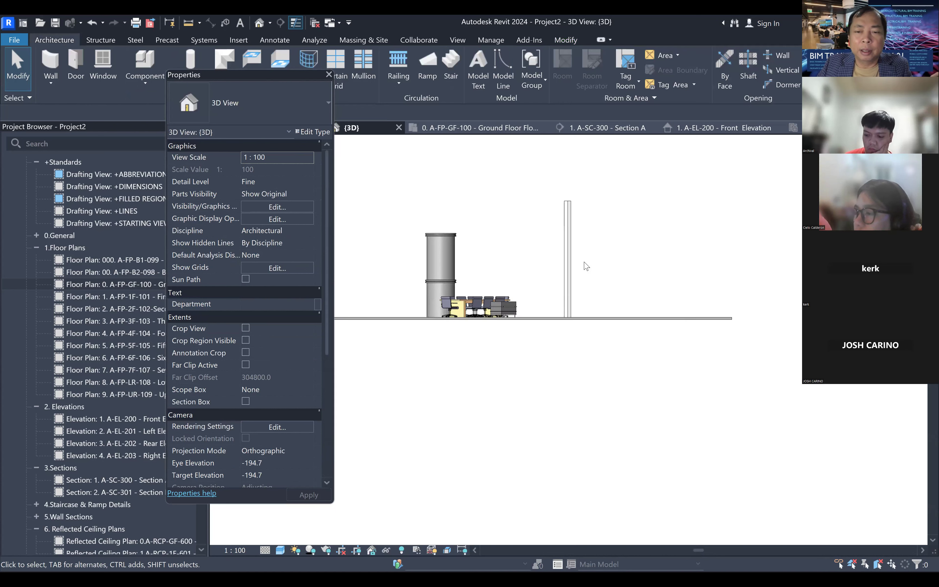
pyautogui.click(567, 226)
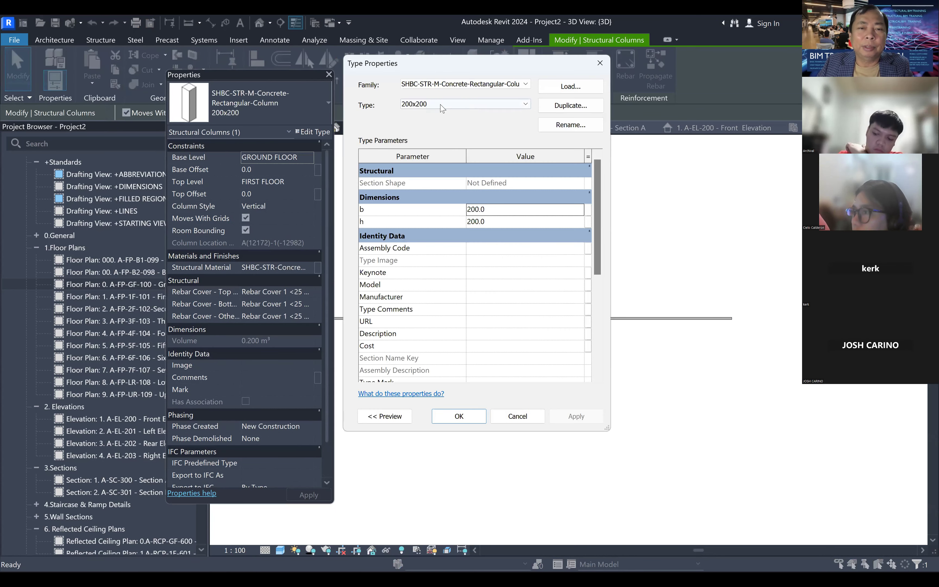
pyautogui.click(443, 108)
pyautogui.click(638, 252)
pyautogui.press('Escape')
pyautogui.press('Escape')
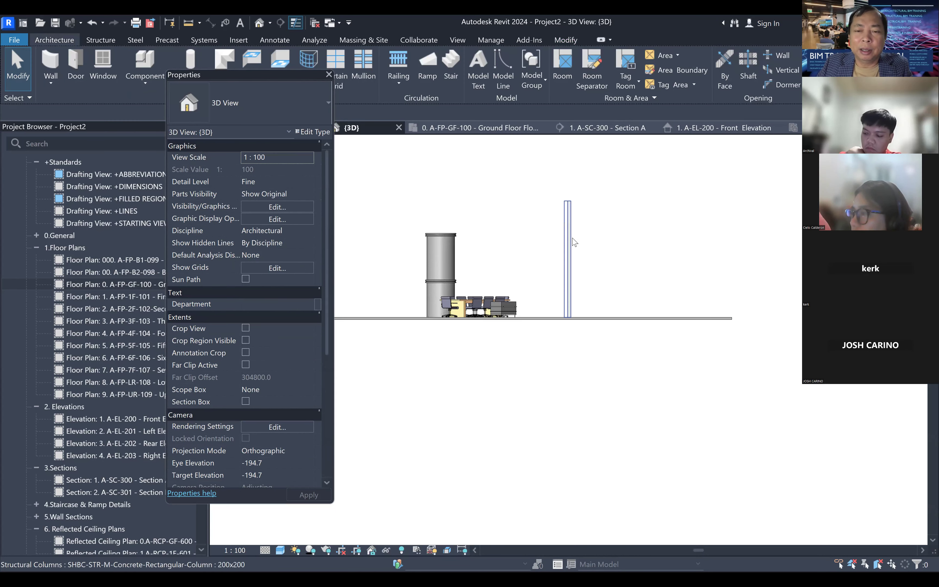
# - Orbit the 3D view to inspect the structural column standing on the tiled floor
pyautogui.click(568, 248)
pyautogui.keyDown('shift'); pyautogui.moveTo(567, 249); pyautogui.dragTo(587, 202, button='middle'); pyautogui.keyUp('shift')
pyautogui.press('Escape')
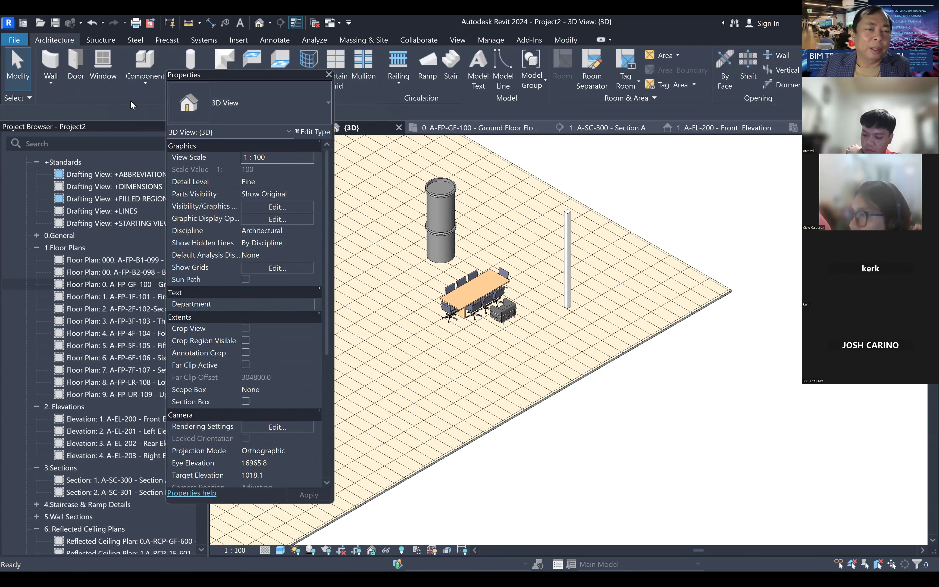
pyautogui.scroll(-2, 659, 306)
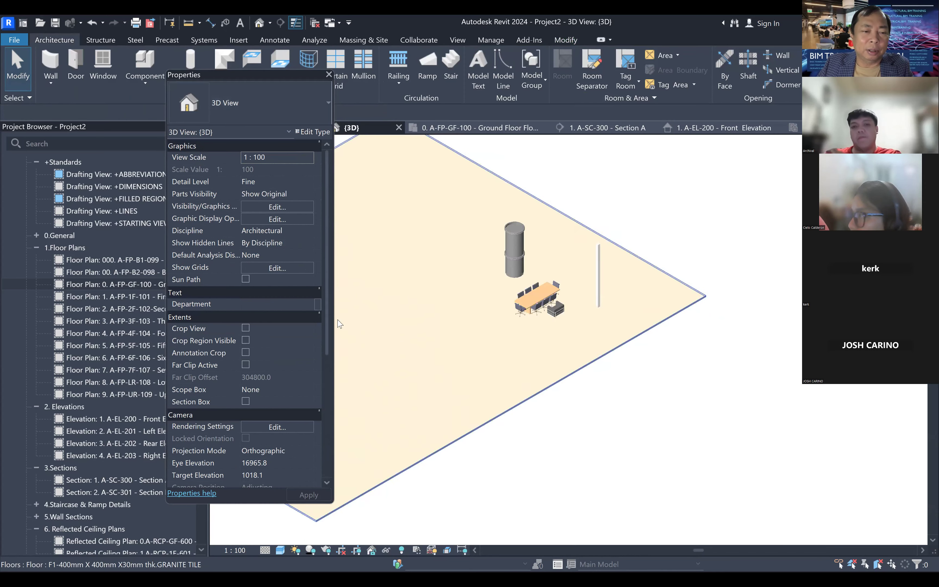
# - Open the Ground Floor plan and change the structural column's type to 800x800
pyautogui.doubleClick(142, 283)
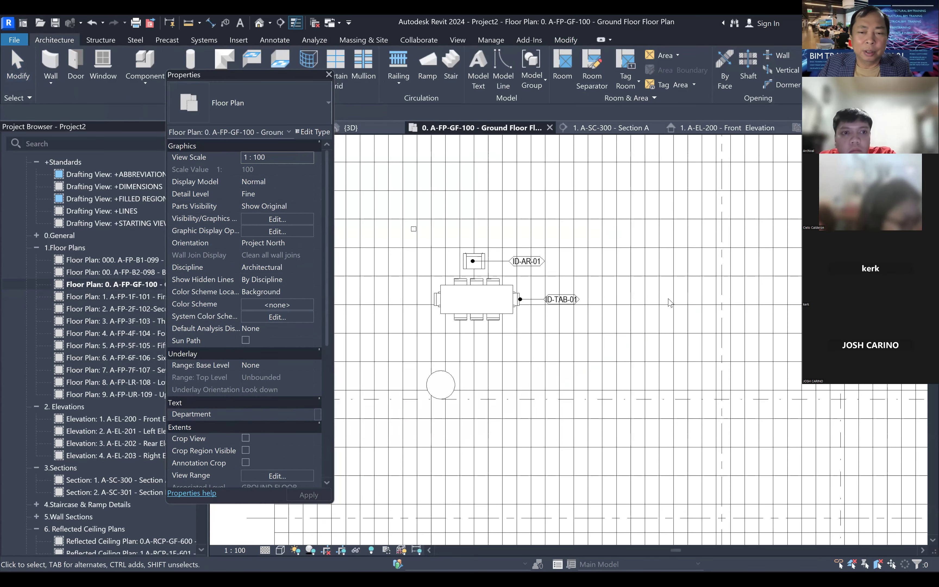
pyautogui.scroll(5, 572, 276)
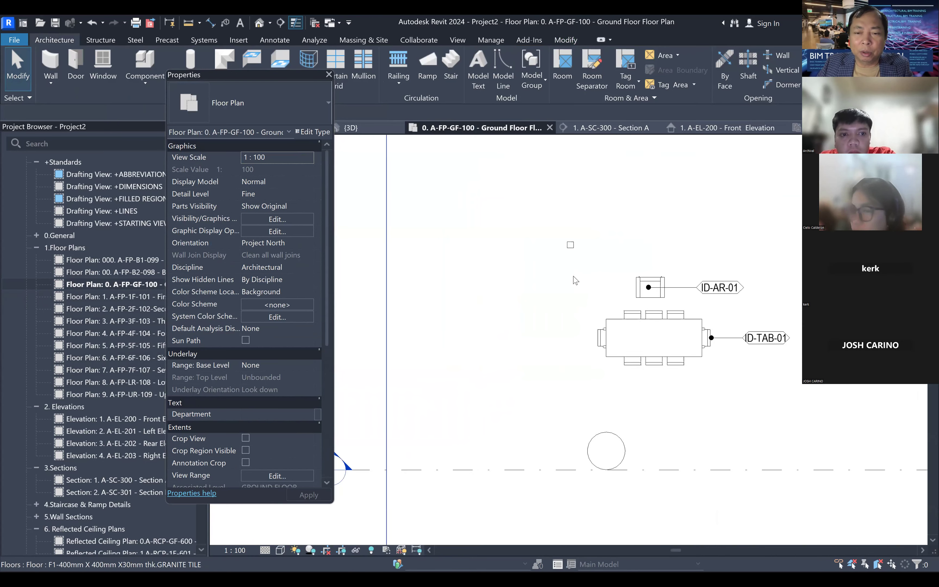
pyautogui.click(568, 230)
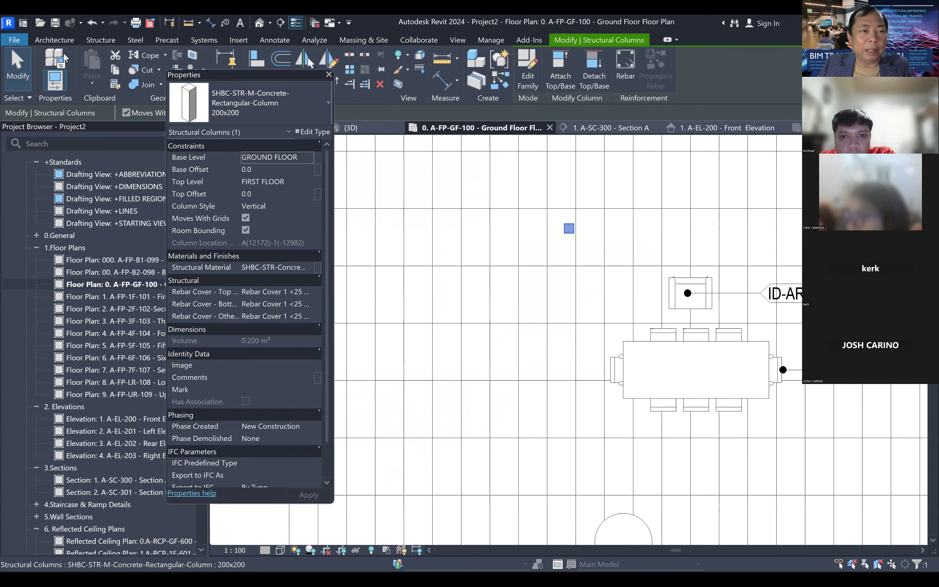
pyautogui.click(312, 132)
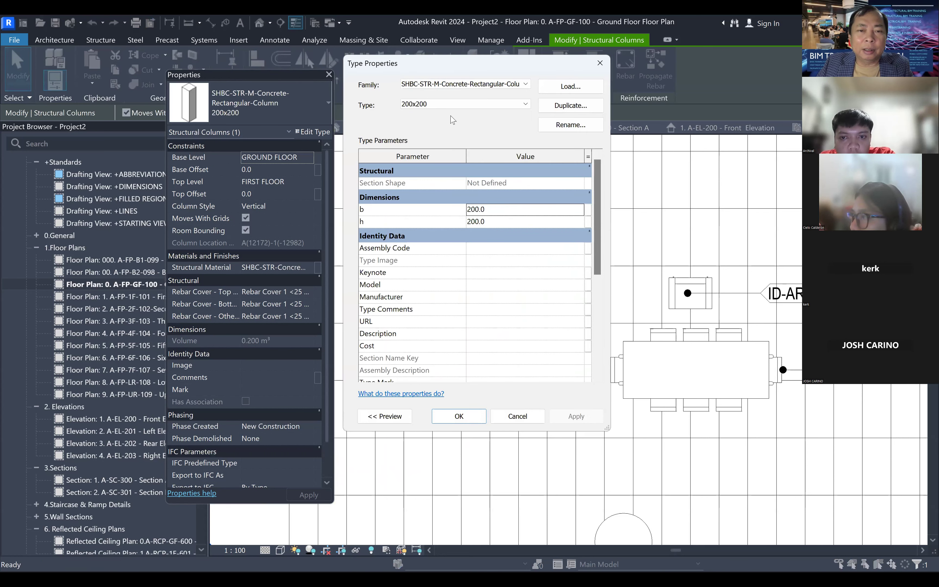
pyautogui.click(441, 105)
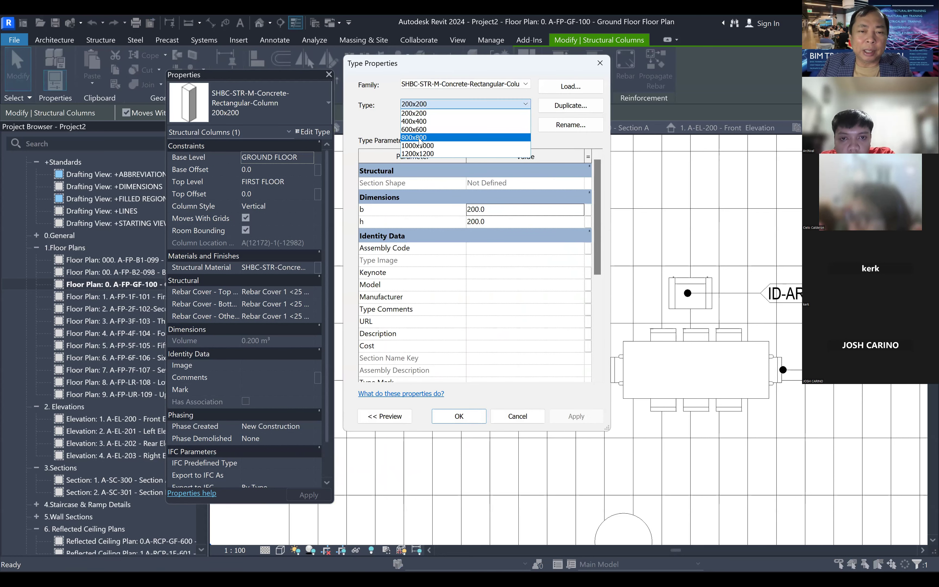
pyautogui.click(419, 139)
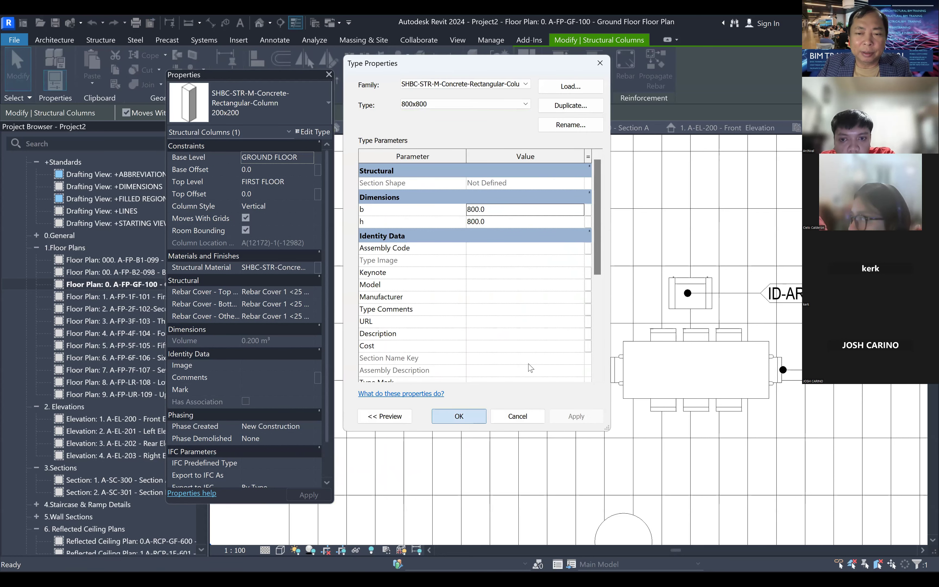
pyautogui.click(486, 291)
# - Check the resized column and its properties in the plan, and close the Properties palette
pyautogui.moveTo(568, 314); pyautogui.dragTo(546, 356, button='middle')
pyautogui.scroll(2, 561, 271)
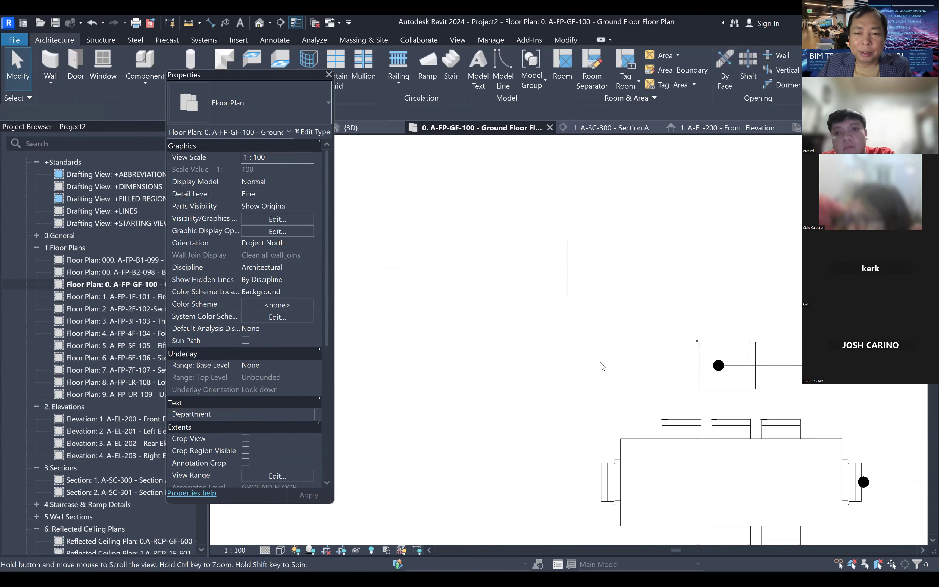
pyautogui.scroll(-1, 598, 281)
pyautogui.moveTo(598, 281); pyautogui.dragTo(616, 348, button='middle')
pyautogui.moveTo(593, 338); pyautogui.dragTo(481, 212)
pyautogui.scroll(-3, 504, 243)
pyautogui.click(485, 247)
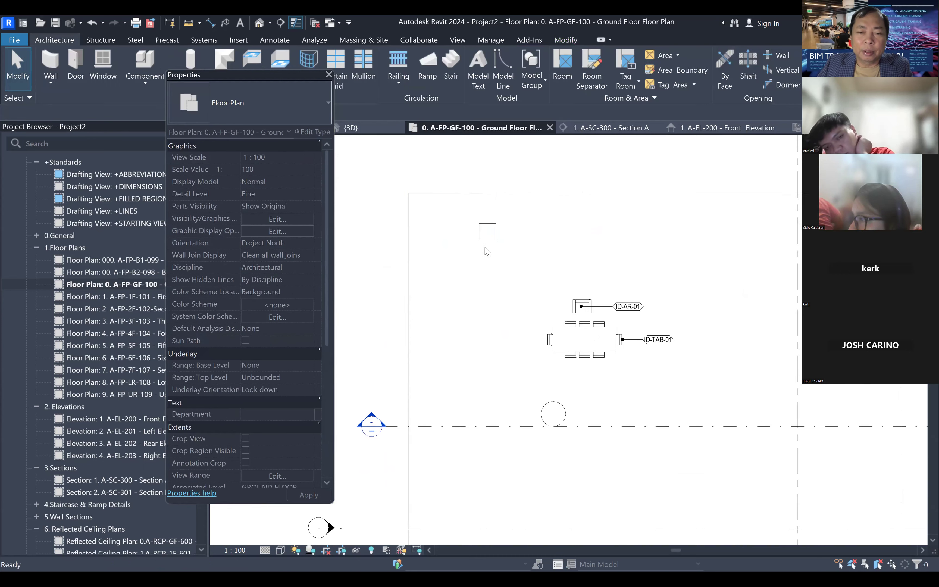
pyautogui.click(487, 232)
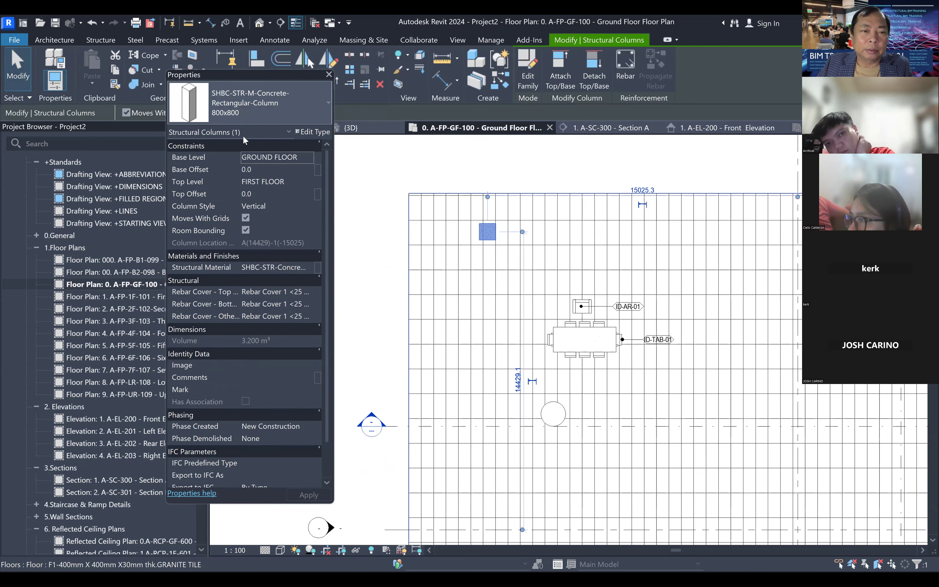
pyautogui.press('Escape')
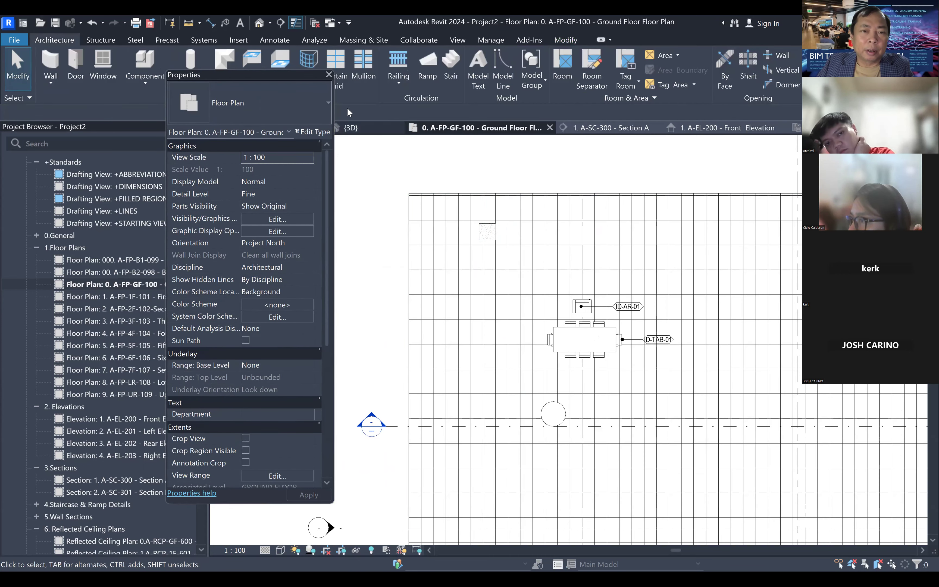
pyautogui.click(329, 74)
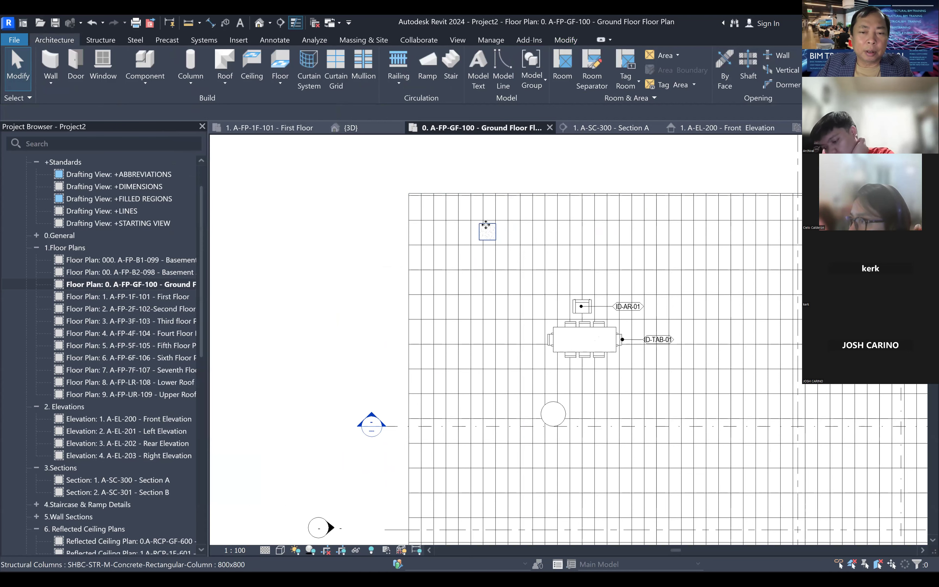
# - Copy the 800x800 column twice to the right in one row, about 7588 mm away and a further 6000 mm
pyautogui.click(487, 232)
pyautogui.click(281, 80)
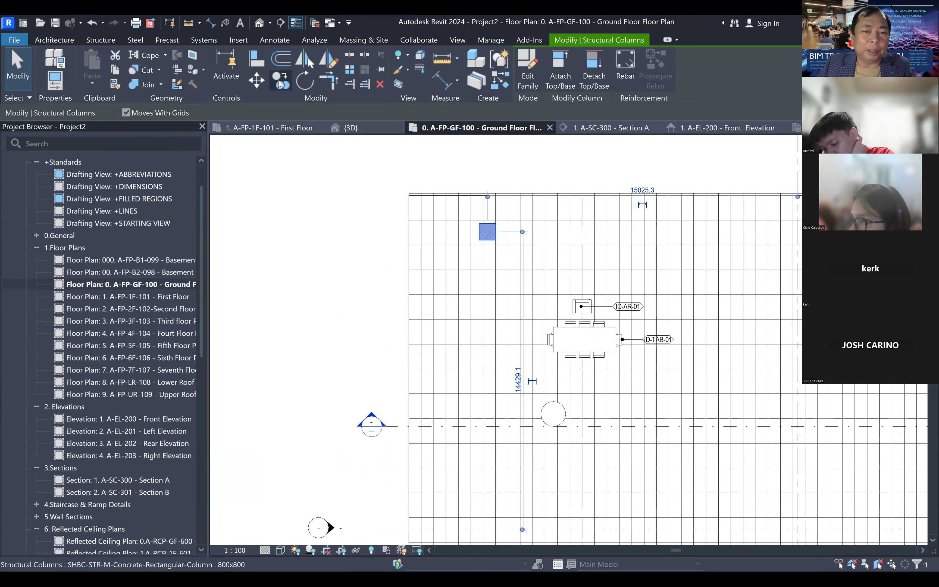
pyautogui.click(487, 231)
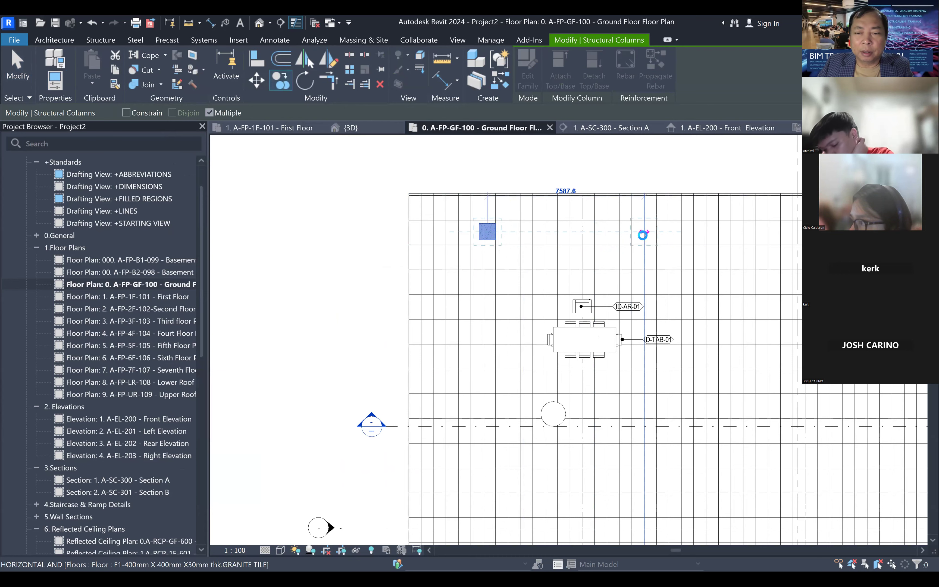
pyautogui.click(644, 232)
pyautogui.click(768, 236)
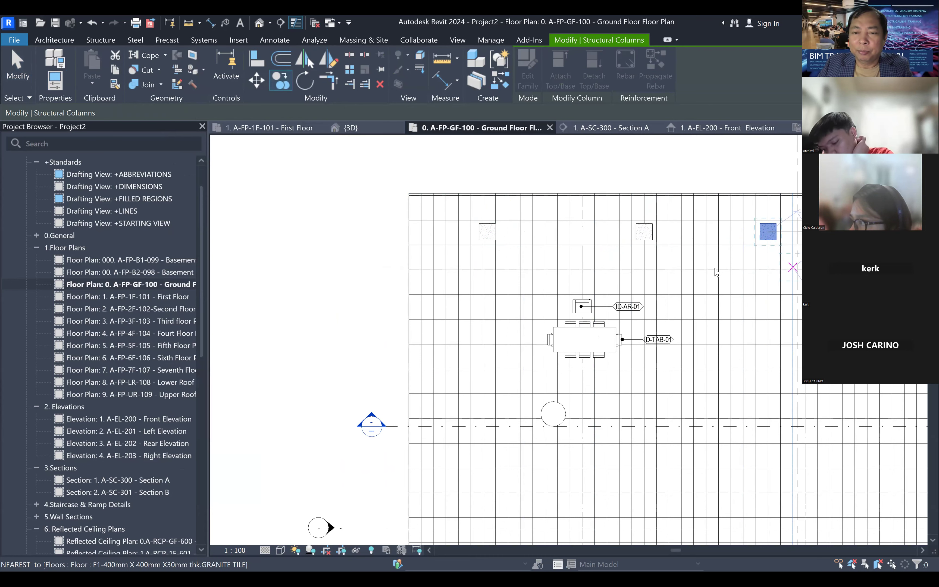
pyautogui.press('Escape')
pyautogui.press('Escape')
# - Place an aligned dimension string above the floor edge through the centers of the three columns
pyautogui.scroll(1, 642, 257)
pyautogui.moveTo(643, 257); pyautogui.dragTo(594, 283, button='middle')
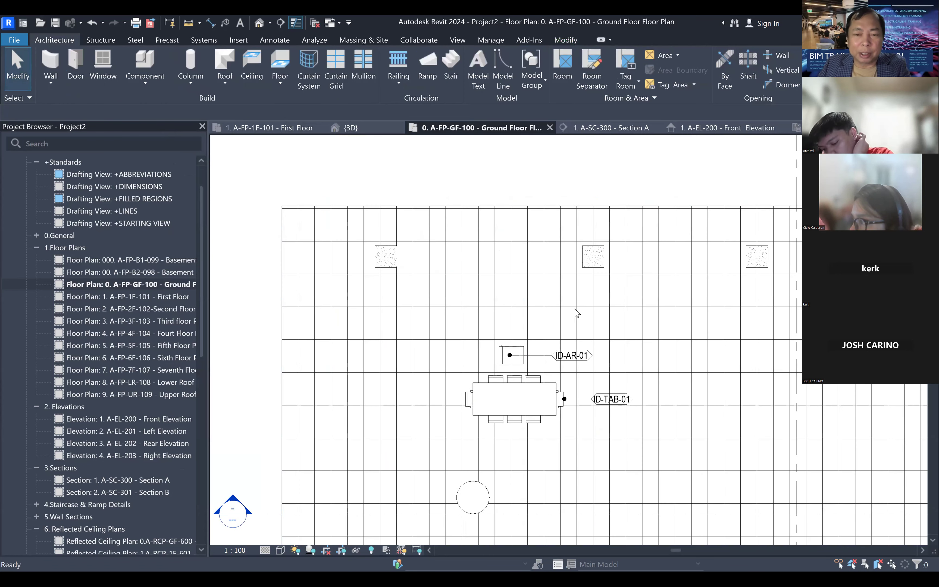
pyautogui.press('d')
pyautogui.press('i')
pyautogui.scroll(1, 516, 262)
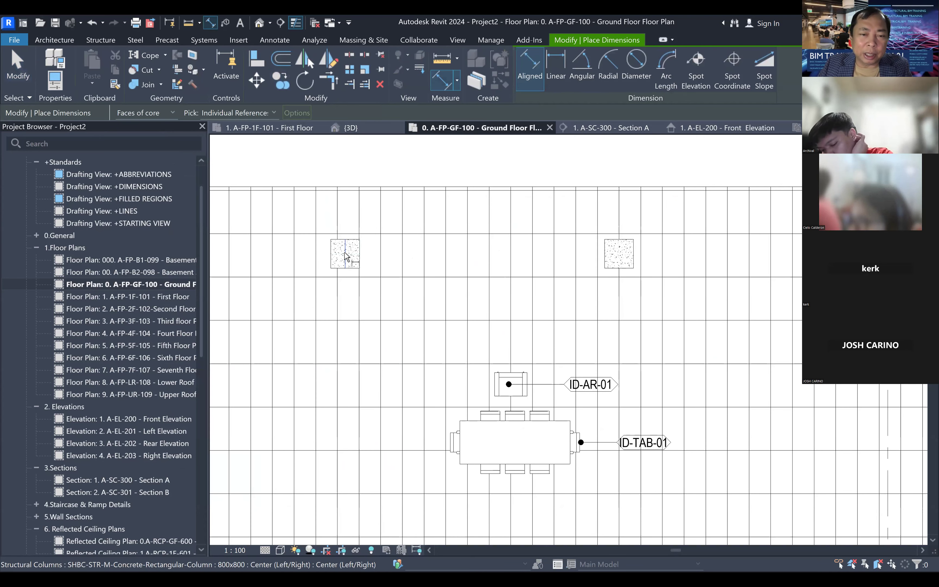
pyautogui.click(346, 256)
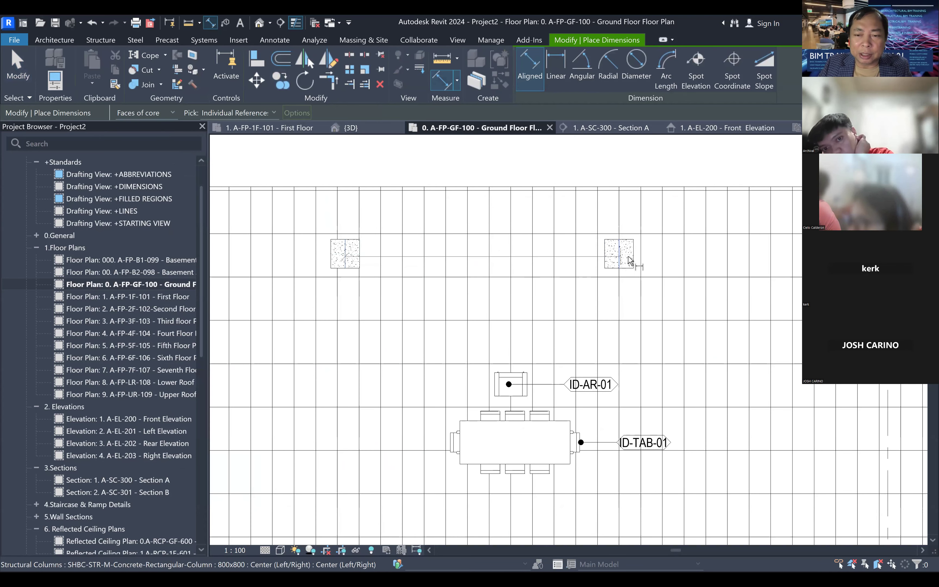
pyautogui.click(629, 261)
pyautogui.click(835, 255)
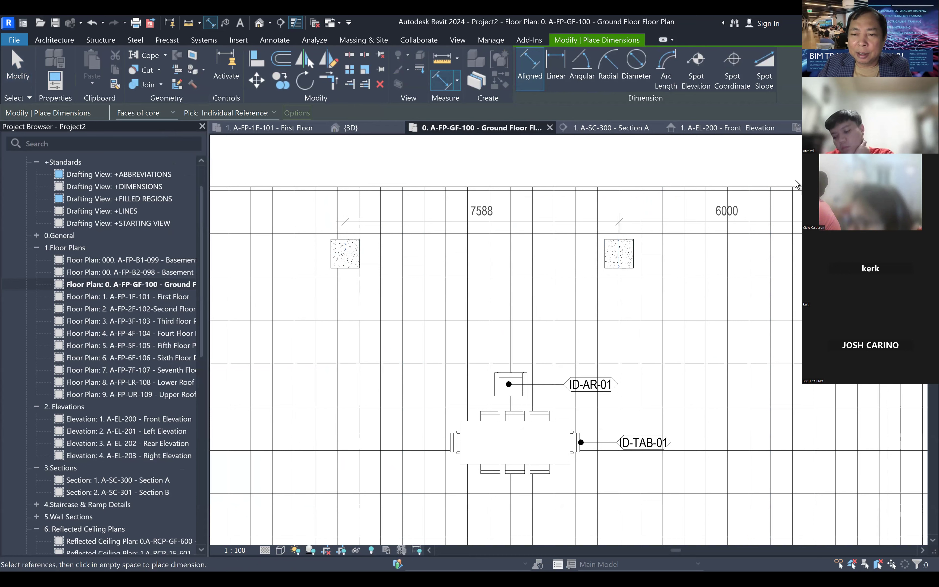
pyautogui.click(770, 160)
# - Equalize the spacing of the three columns through their dimension string, and turn the equality off again to display numeric values
pyautogui.moveTo(701, 266); pyautogui.dragTo(687, 325, button='middle')
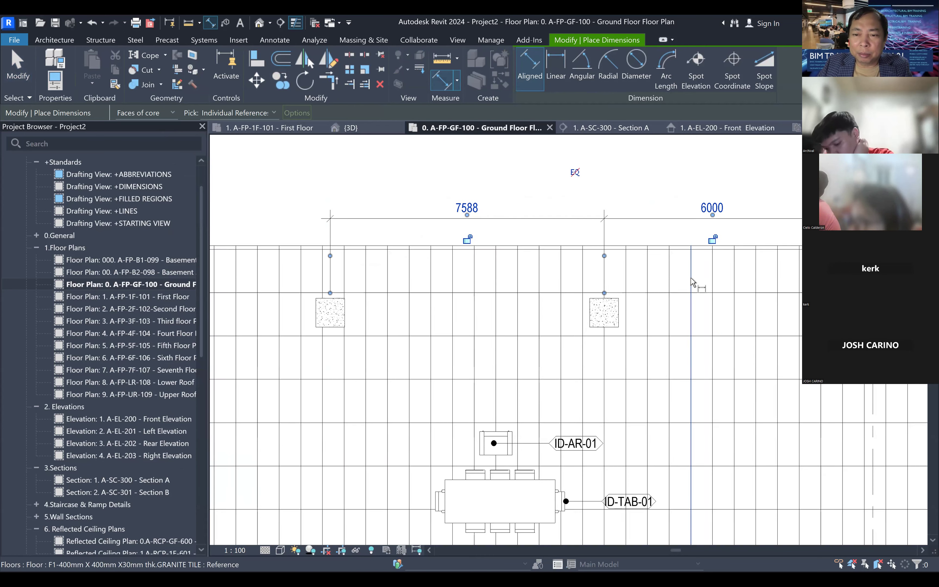
pyautogui.scroll(-1, 693, 282)
pyautogui.click(590, 187)
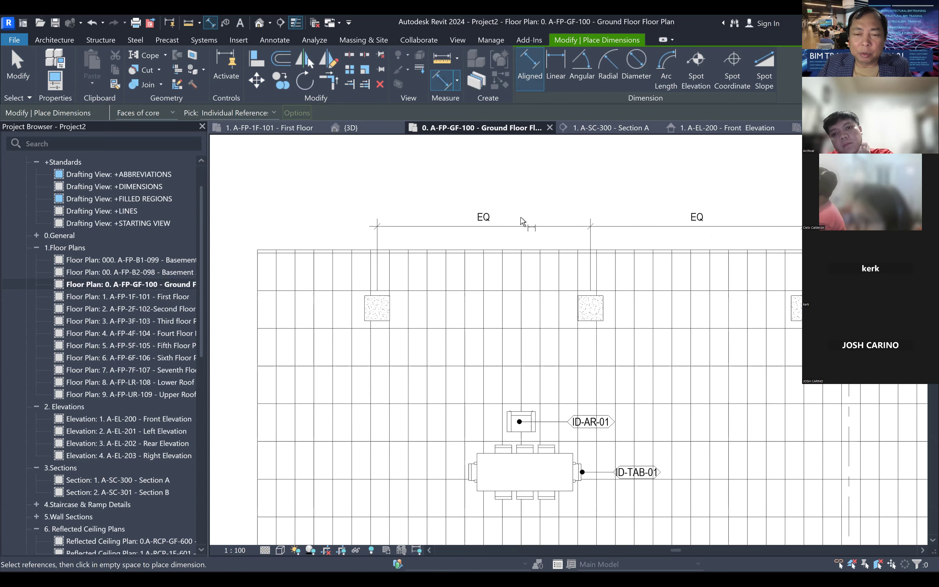
pyautogui.press('Escape')
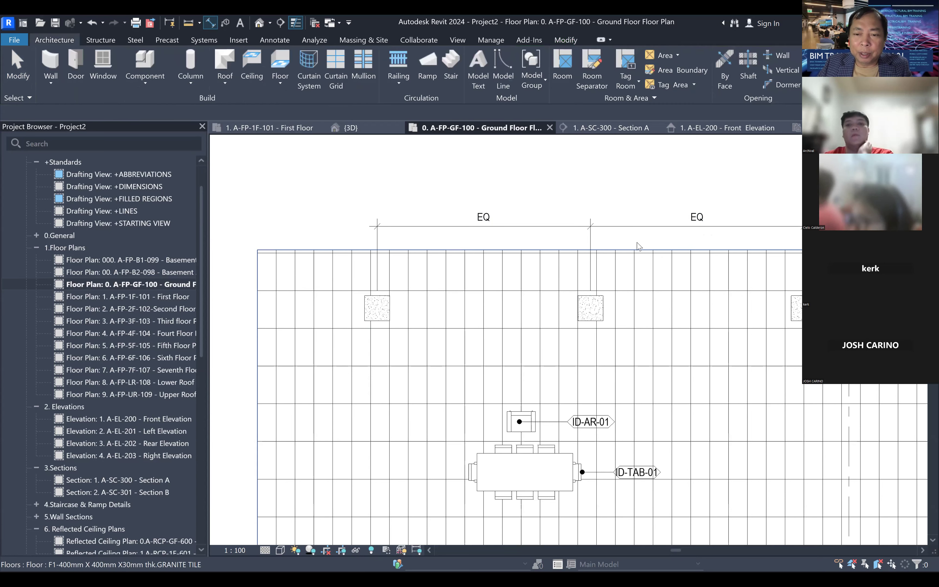
pyautogui.click(645, 226)
pyautogui.click(590, 186)
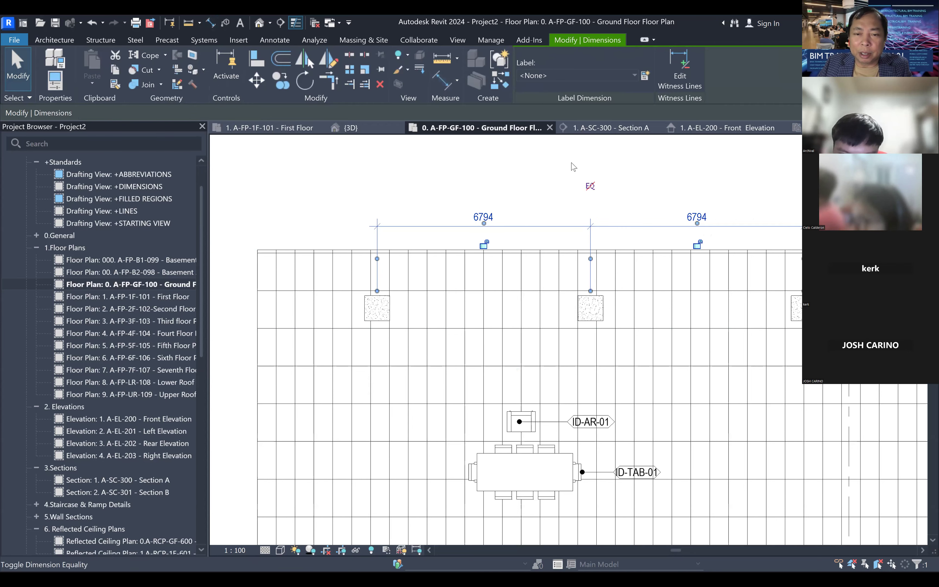
pyautogui.press('Escape')
pyautogui.scroll(4, 702, 229)
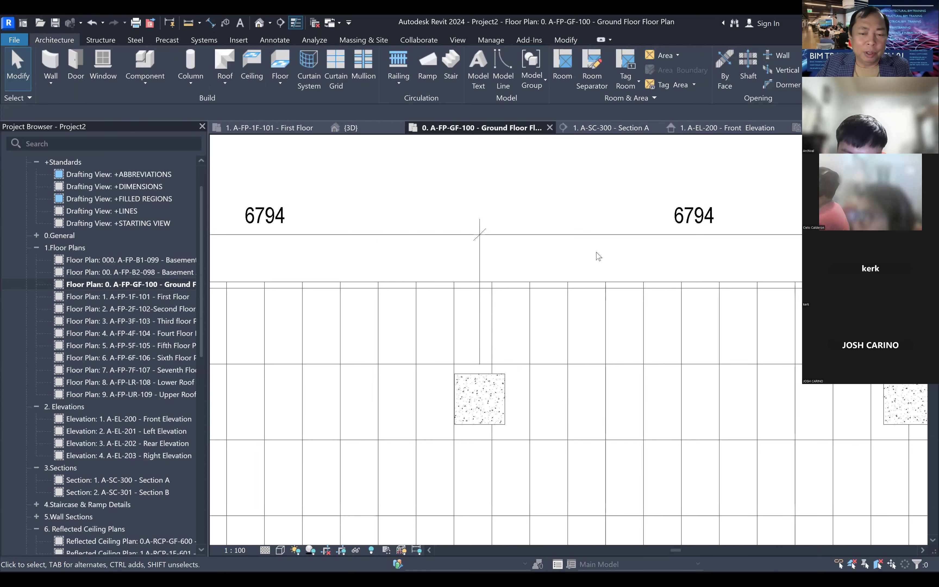
pyautogui.scroll(-3, 597, 256)
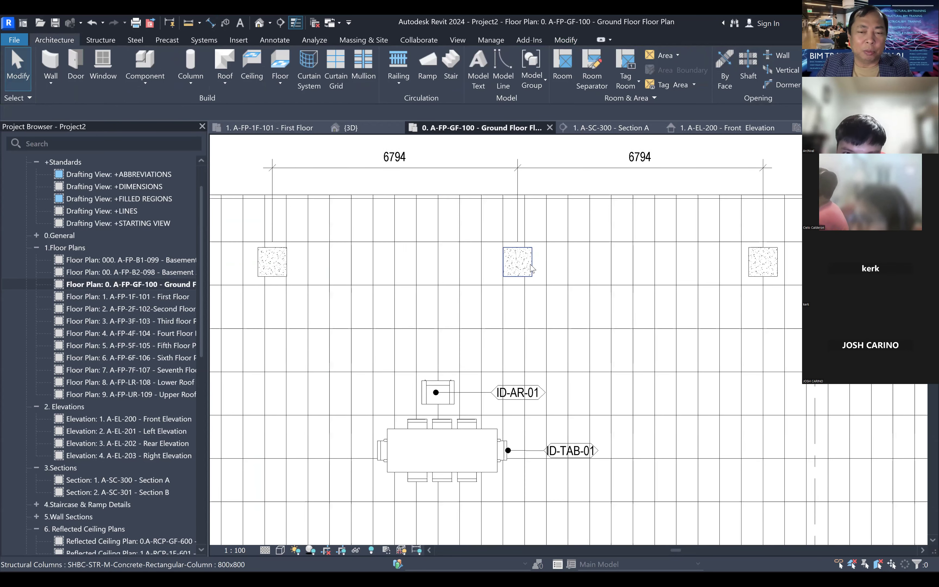
pyautogui.scroll(-2, 531, 265)
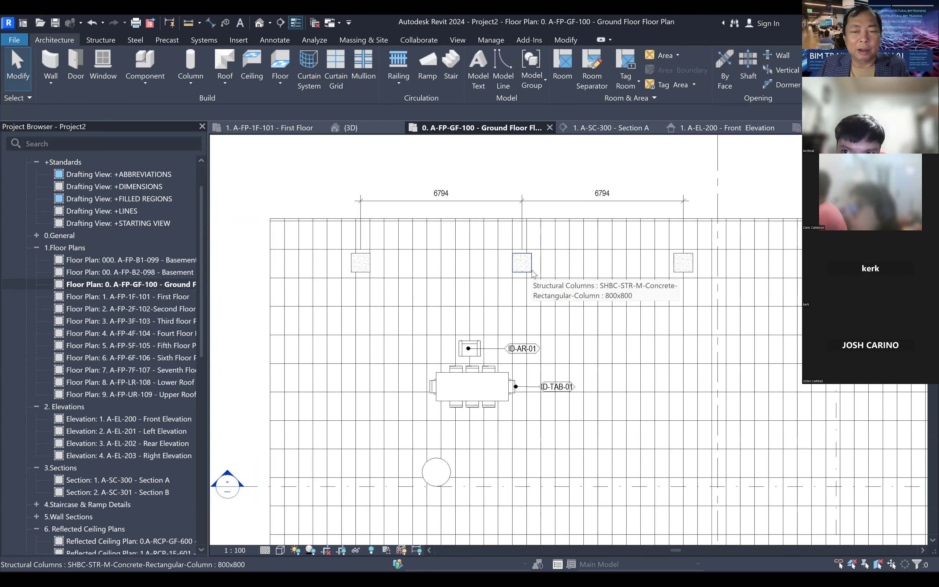
# - Examine the evenly spaced row of three columns in the Ground Floor plan and in the 3D view
pyautogui.scroll(2, 533, 273)
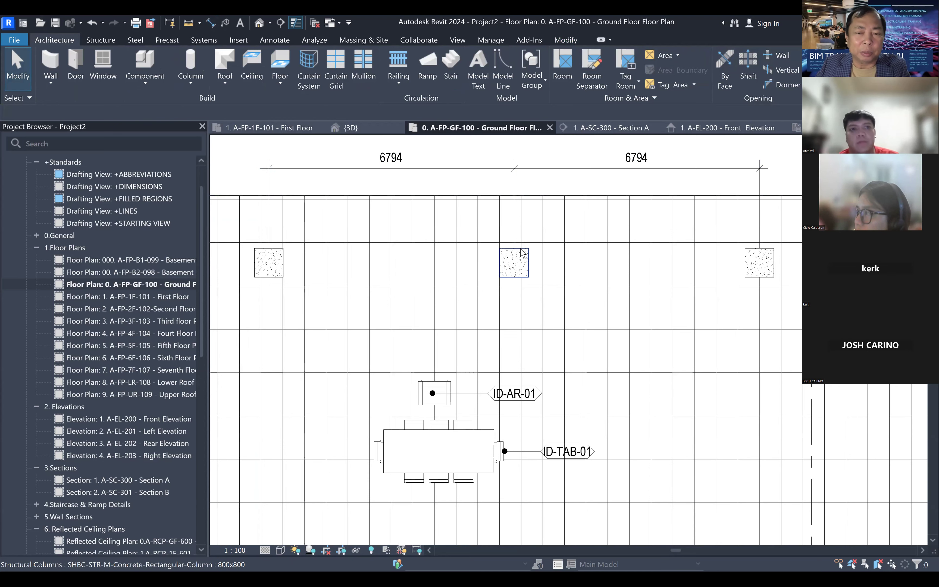
pyautogui.scroll(-3, 522, 252)
pyautogui.moveTo(597, 249); pyautogui.dragTo(636, 246, button='middle')
pyautogui.scroll(-4, 577, 229)
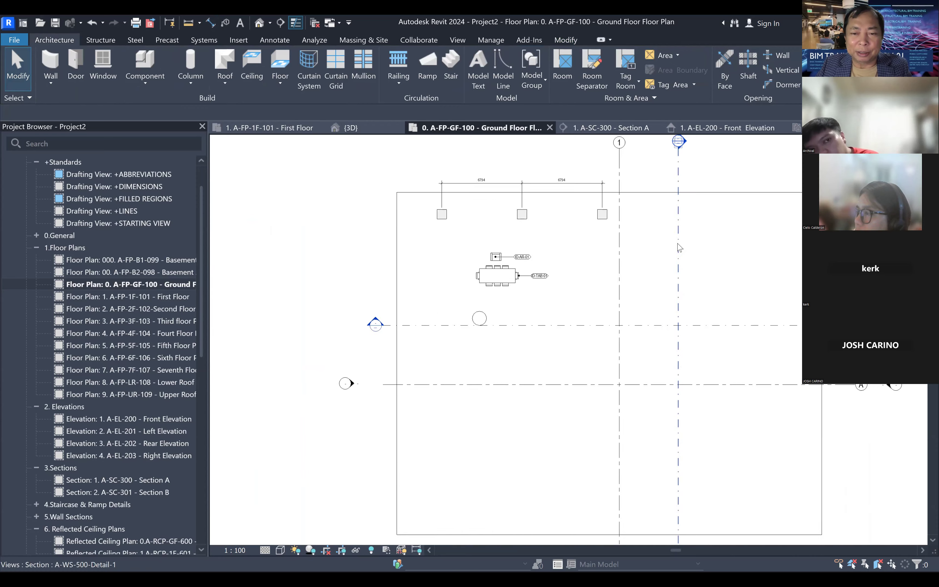
pyautogui.scroll(4, 577, 229)
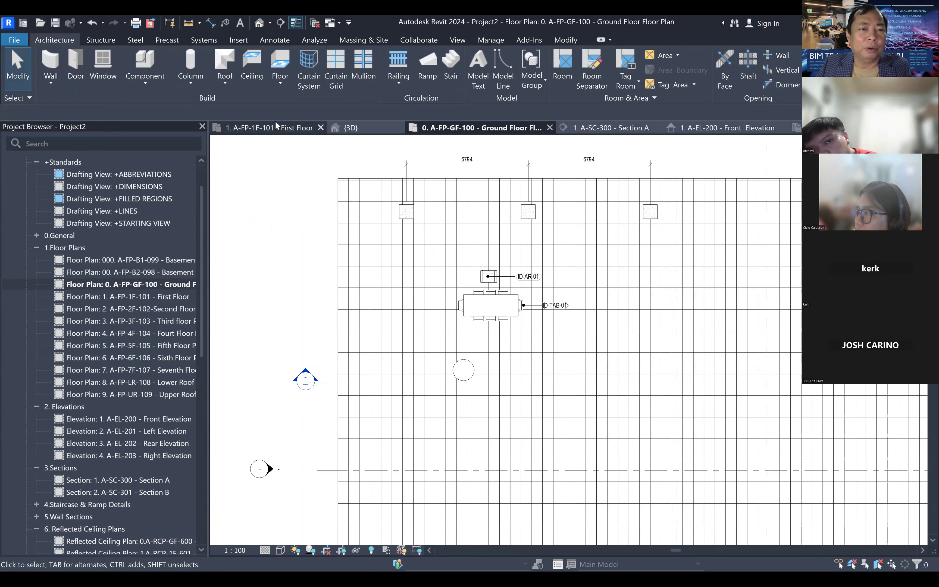
pyautogui.scroll(-6, 433, 265)
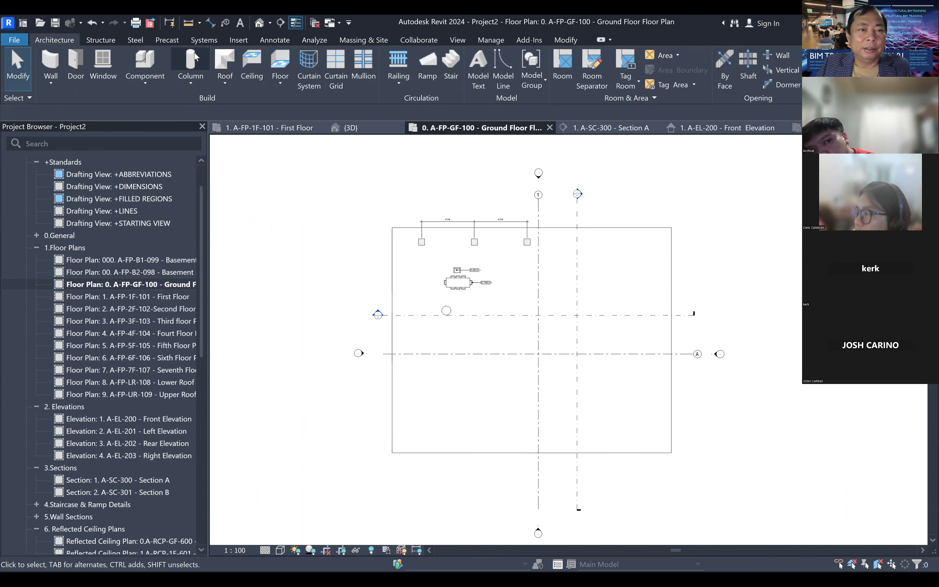
pyautogui.click(257, 24)
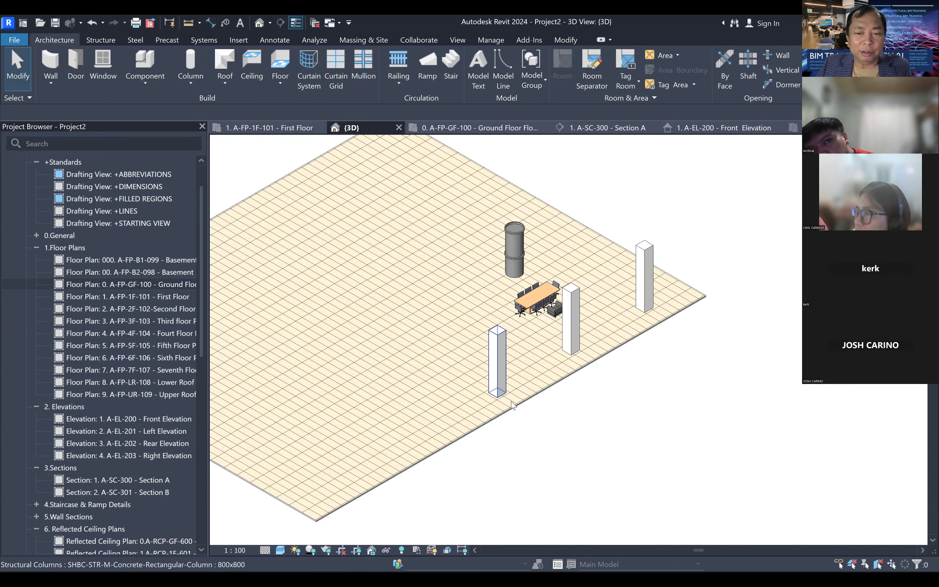
pyautogui.scroll(1, 610, 296)
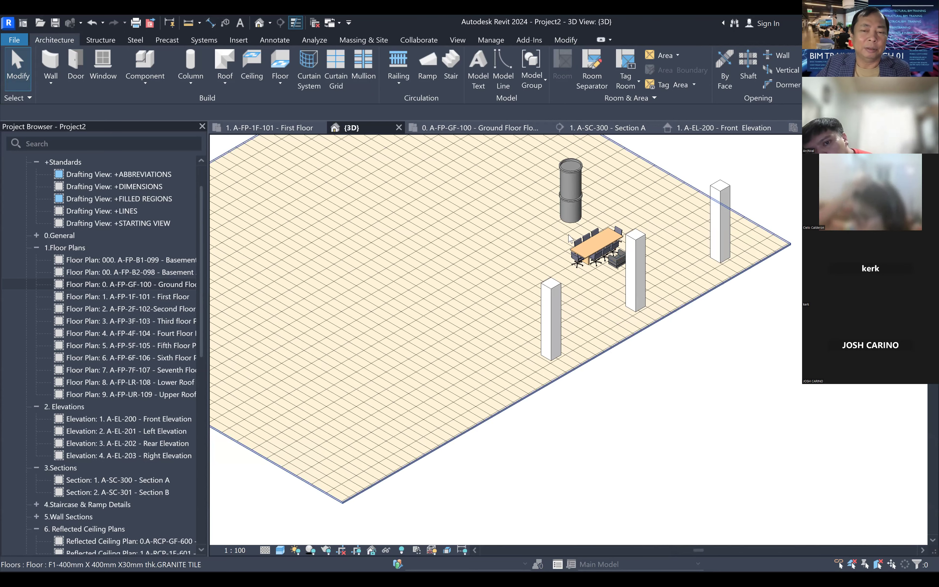
pyautogui.scroll(-3, 427, 298)
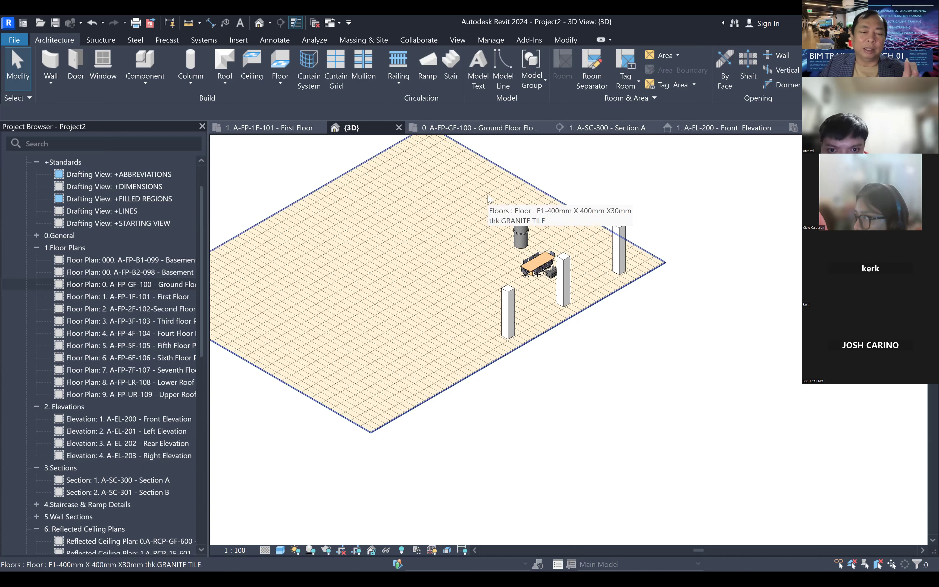
pyautogui.scroll(-2, 477, 233)
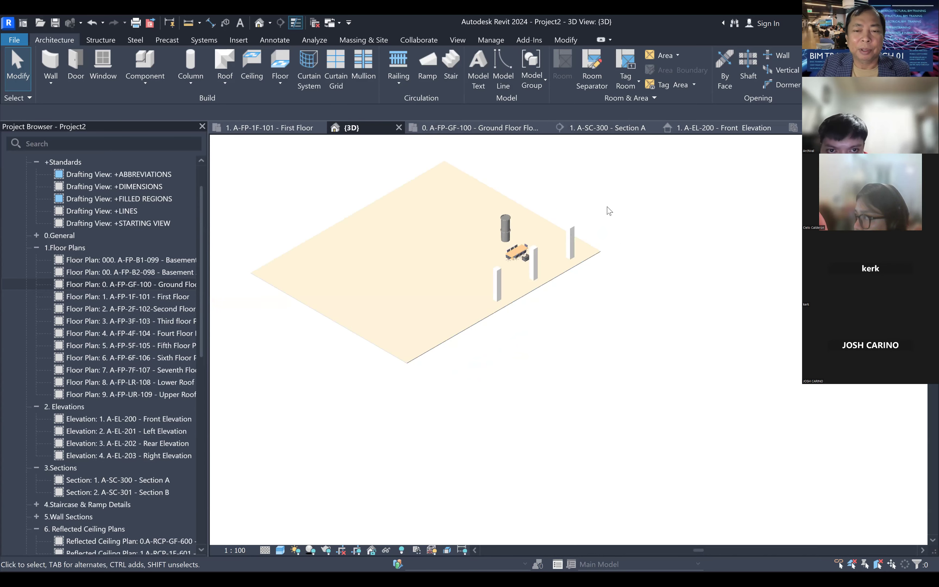
pyautogui.moveTo(602, 229); pyautogui.dragTo(640, 201, button='middle')
pyautogui.scroll(1, 654, 209)
pyautogui.moveTo(669, 243); pyautogui.dragTo(688, 295, button='middle')
pyautogui.scroll(1, 675, 225)
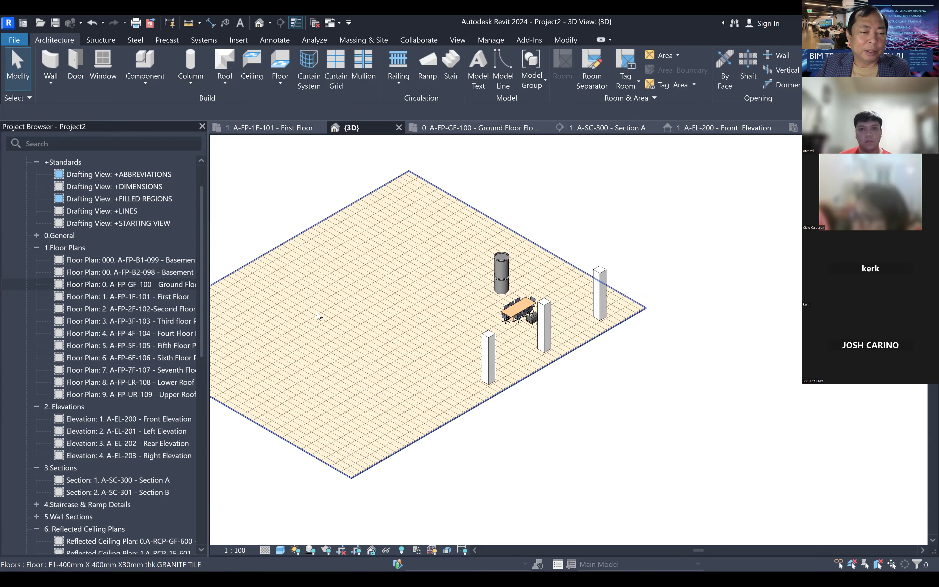
# - Select the floor, columns and furniture together in the 3D view and delete them all
pyautogui.scroll(-3, 314, 318)
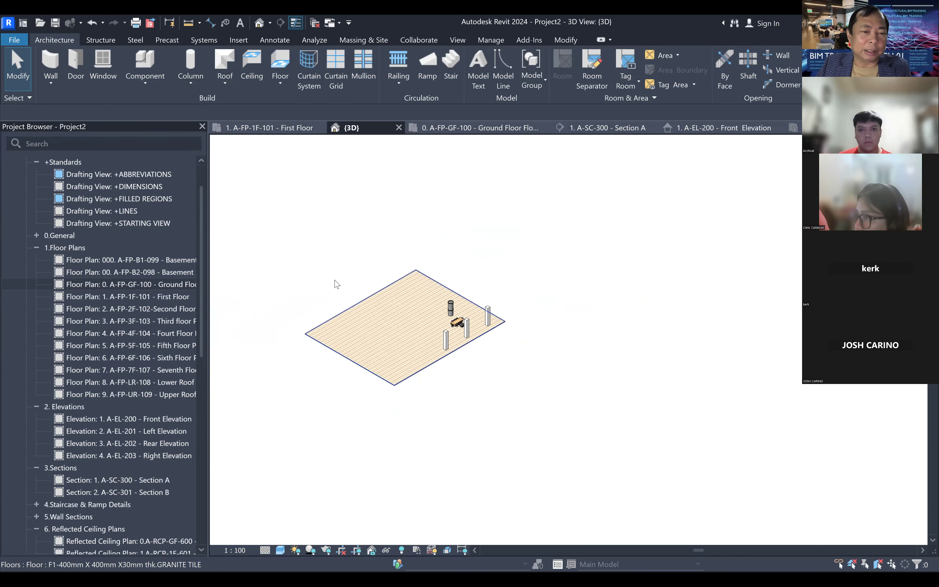
pyautogui.moveTo(256, 236); pyautogui.dragTo(596, 434)
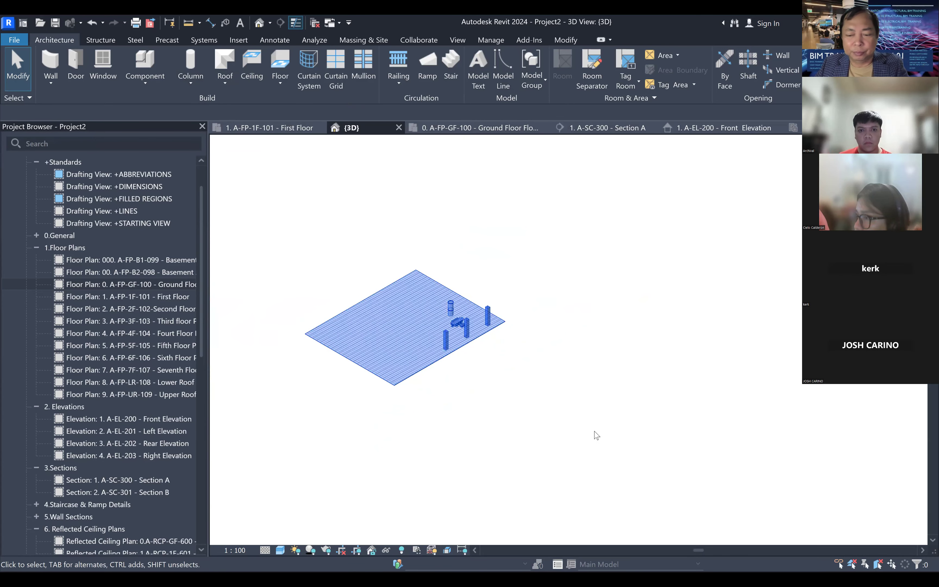
pyautogui.press('Delete')
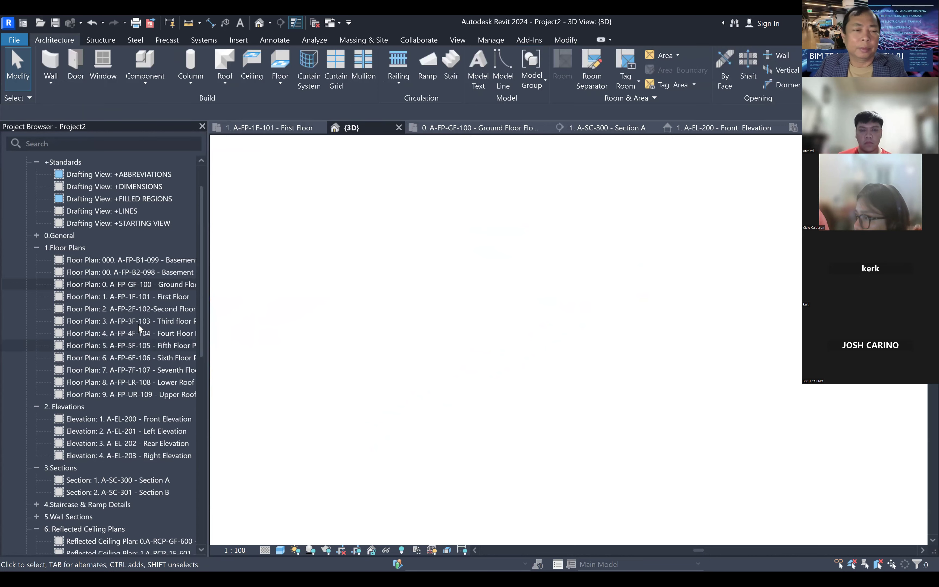
# - Draw a rectangle of walls up to the first floor around the grid intersection on the Ground Floor plan, and show it in 3D
pyautogui.doubleClick(168, 286)
pyautogui.scroll(1, 559, 373)
pyautogui.moveTo(560, 374); pyautogui.dragTo(548, 321, button='middle')
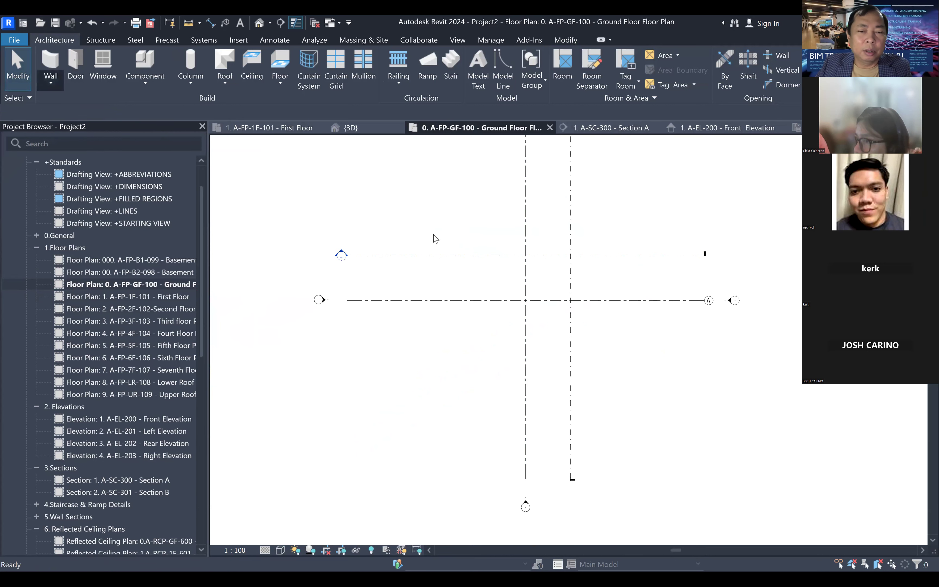
pyautogui.click(542, 58)
pyautogui.click(404, 202)
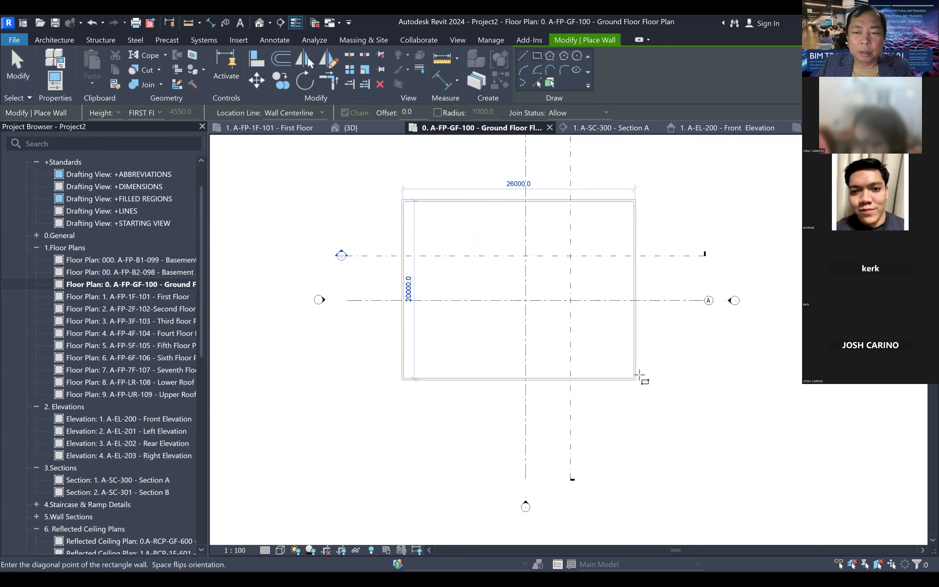
pyautogui.click(644, 361)
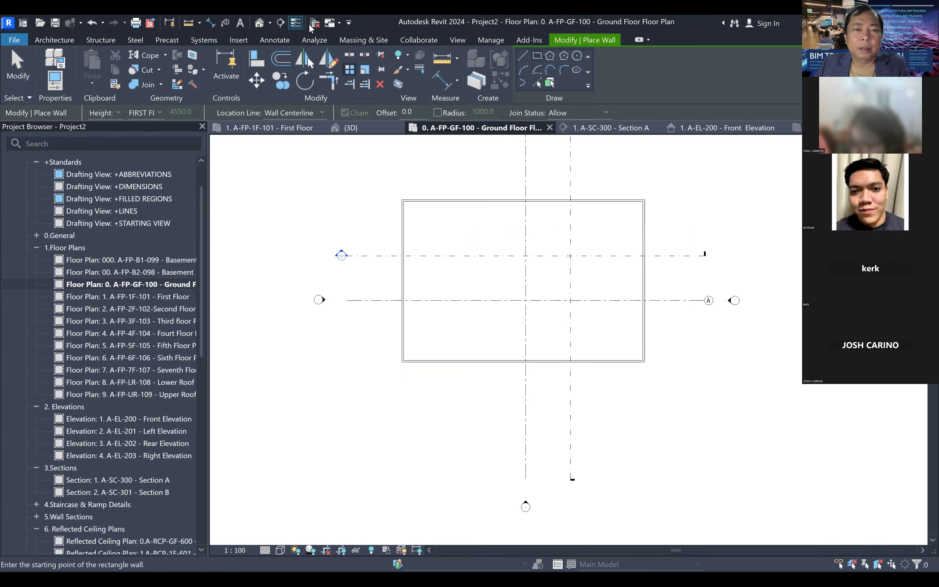
pyautogui.press('Escape')
pyautogui.press('Escape')
pyautogui.click(260, 23)
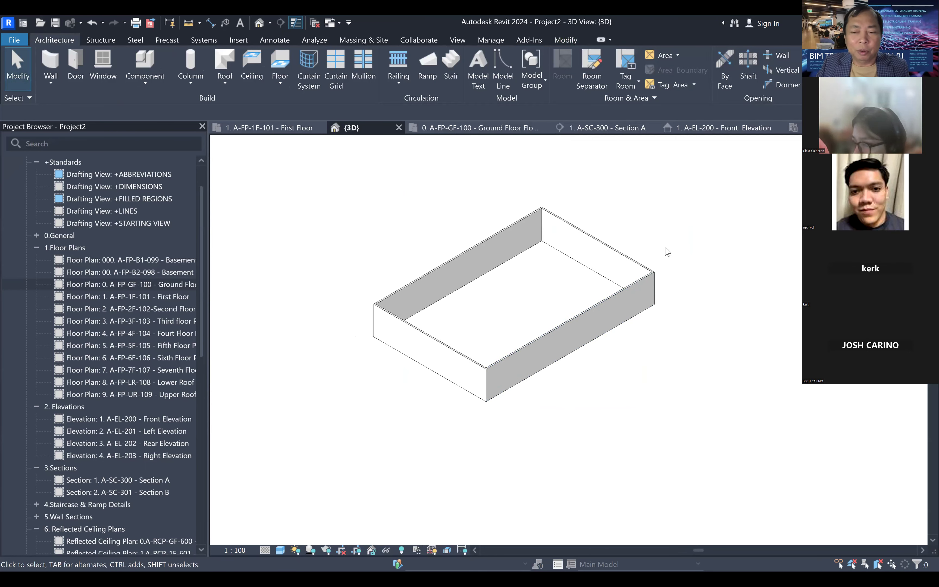
# - Check the available roof creation options and return to the Ground Floor plan
pyautogui.click(224, 79)
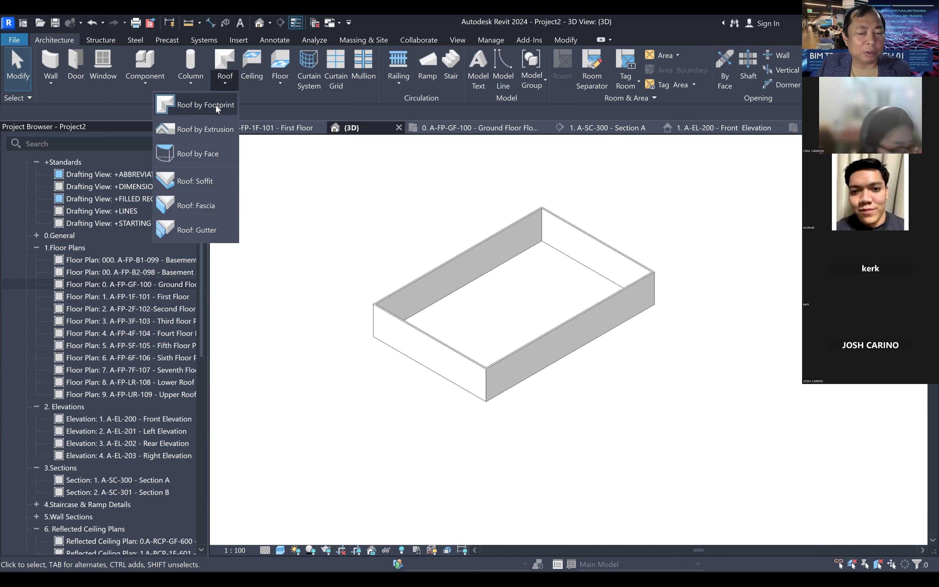
pyautogui.click(179, 283)
pyautogui.click(179, 283)
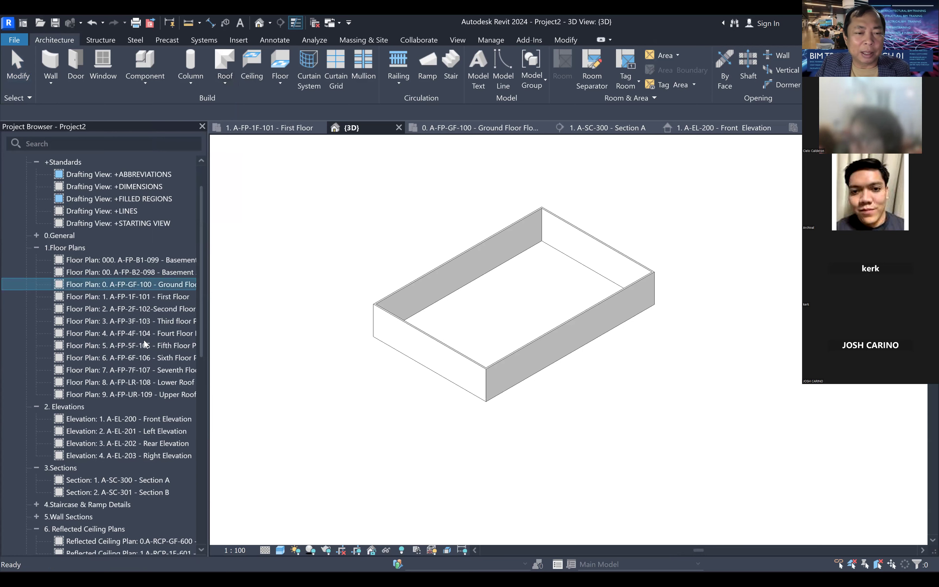
# - View the First Floor plan, switch to the Ground Floor plan, and start a Roof by Footprint sketch
pyautogui.doubleClick(160, 296)
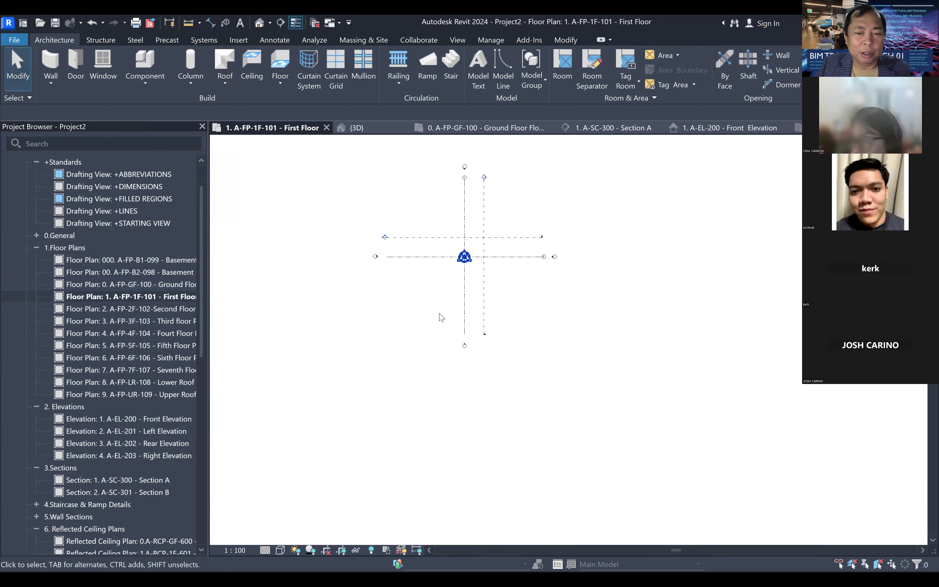
pyautogui.scroll(3, 431, 264)
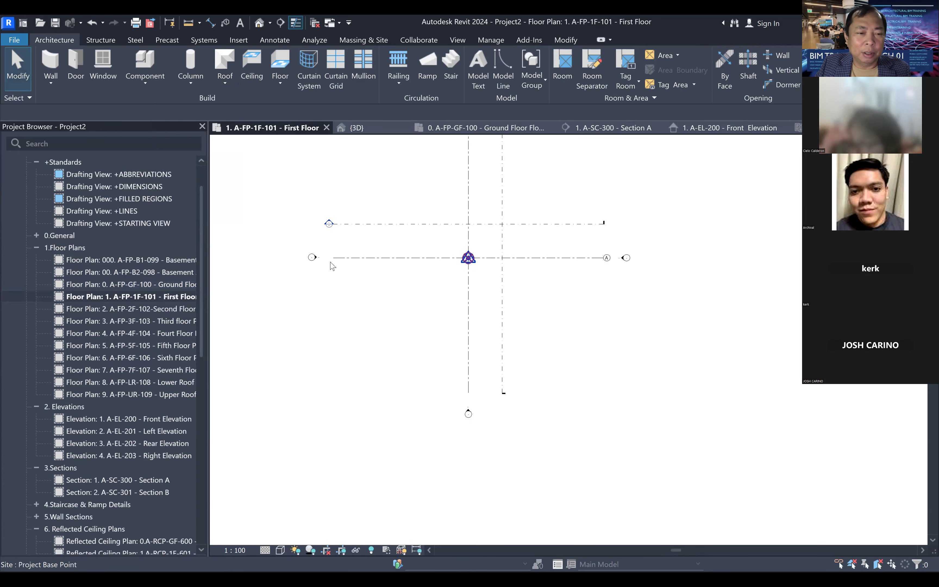
pyautogui.doubleClick(176, 285)
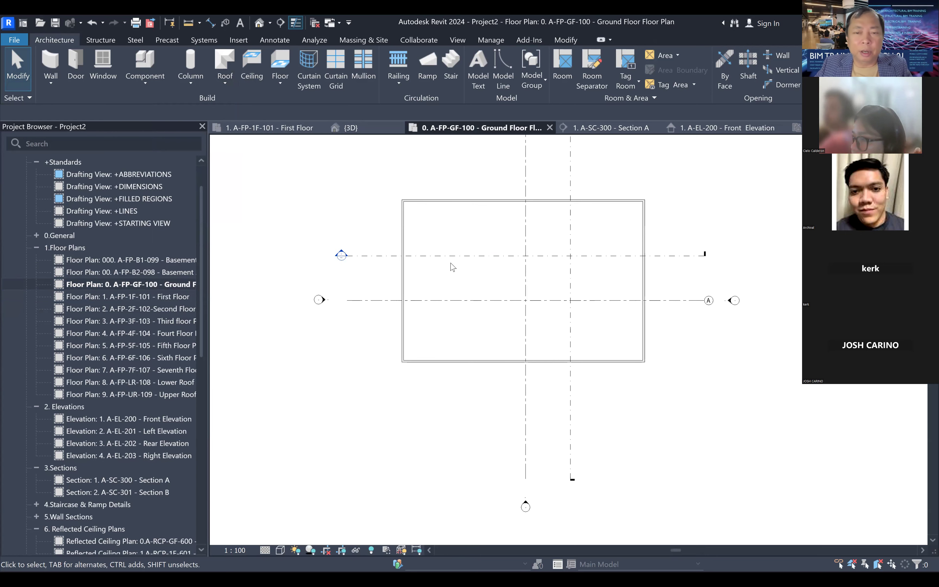
pyautogui.click(222, 82)
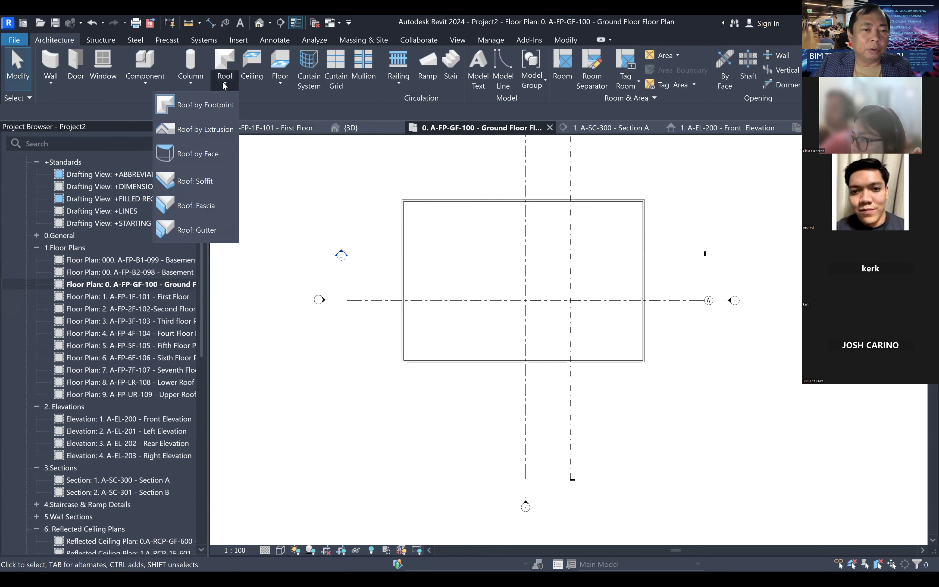
pyautogui.click(209, 106)
# - Draw a 1200 mm line outward from the upper wall and continue it as a horizontal roof boundary line parallel to that wall
pyautogui.scroll(2, 539, 256)
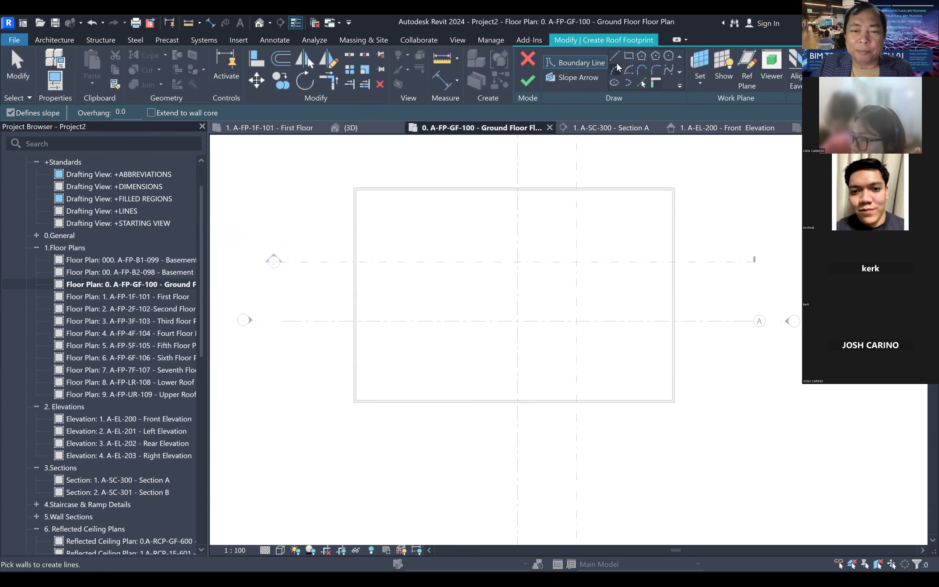
pyautogui.scroll(3, 375, 190)
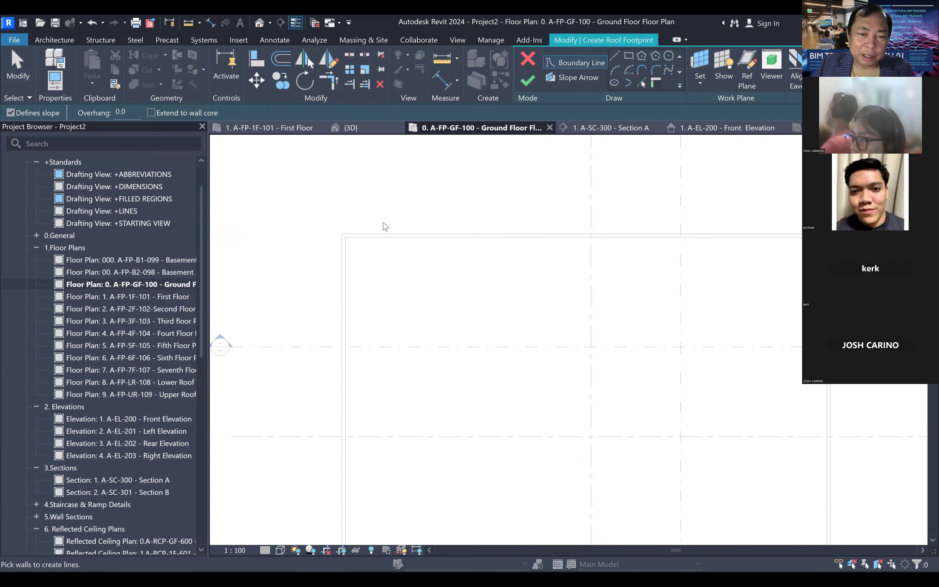
pyautogui.scroll(1, 393, 206)
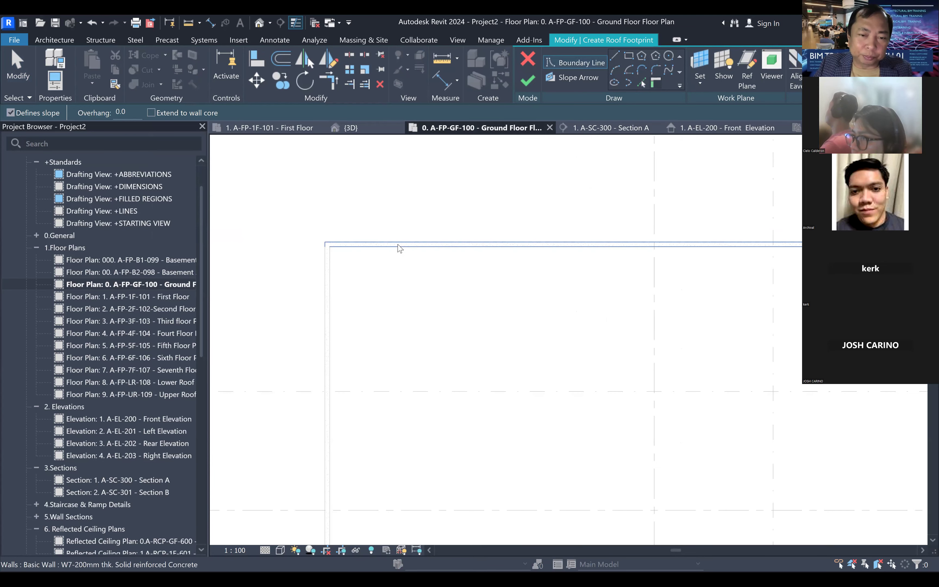
pyautogui.scroll(-2, 404, 243)
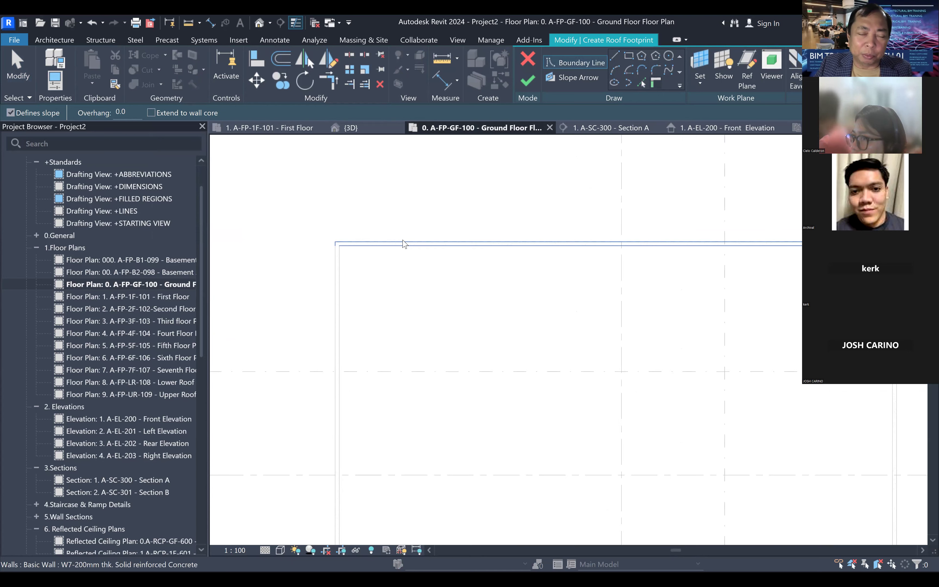
pyautogui.scroll(-1, 404, 243)
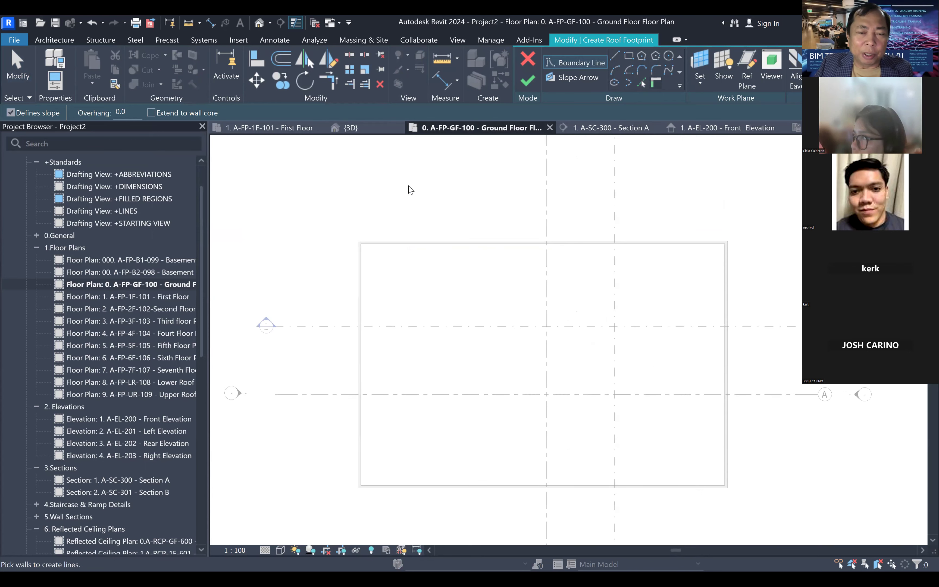
pyautogui.scroll(2, 409, 235)
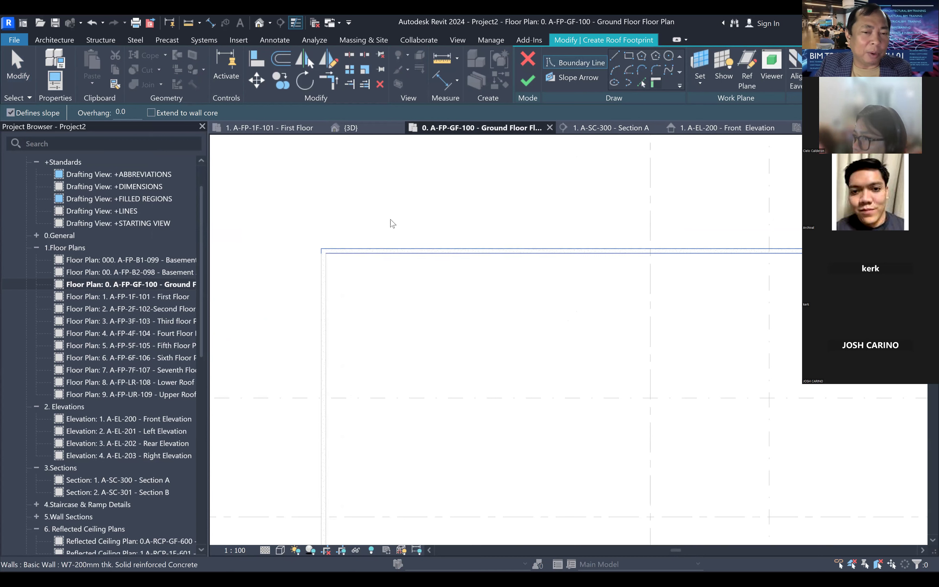
pyautogui.scroll(-1, 396, 211)
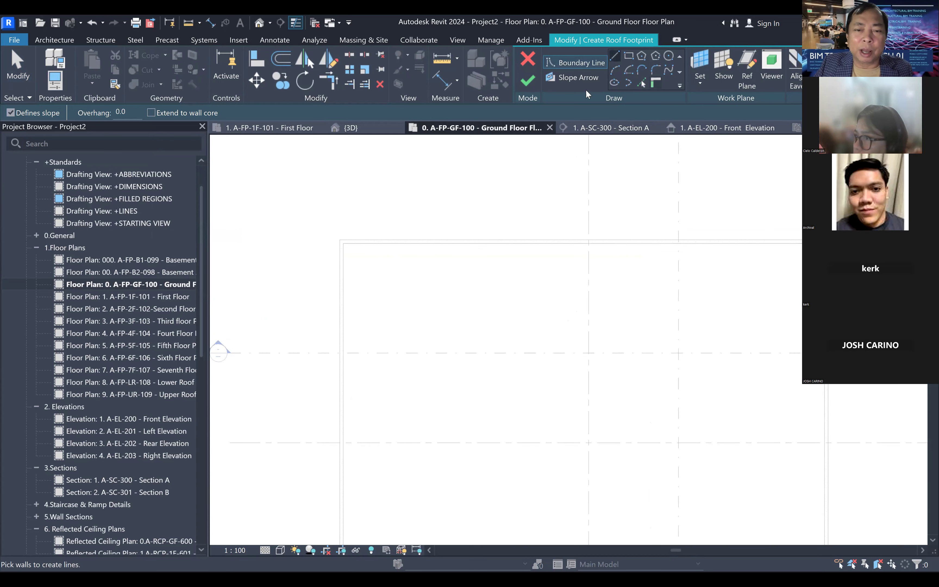
pyautogui.click(614, 55)
pyautogui.click(465, 240)
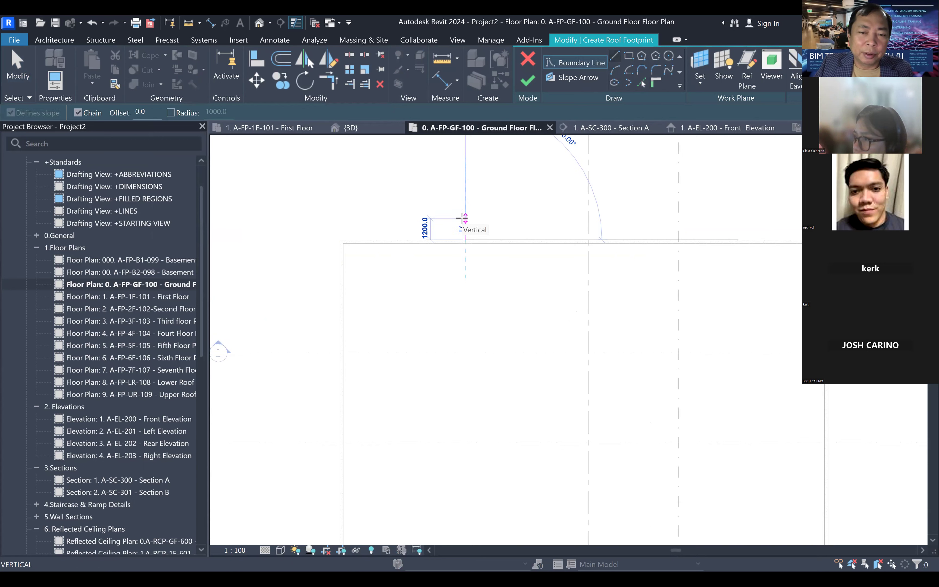
pyautogui.click(465, 218)
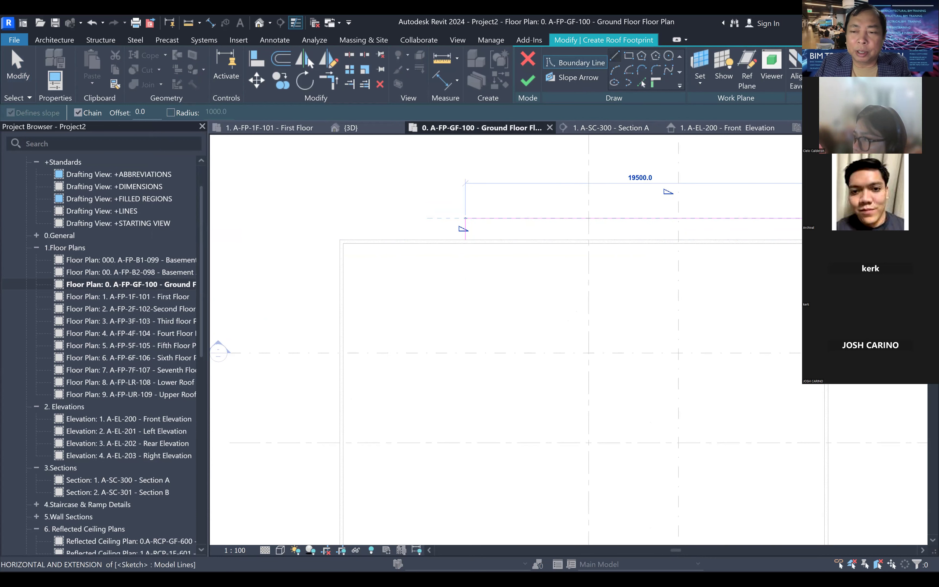
pyautogui.click(843, 218)
pyautogui.press('Escape')
pyautogui.press('Escape')
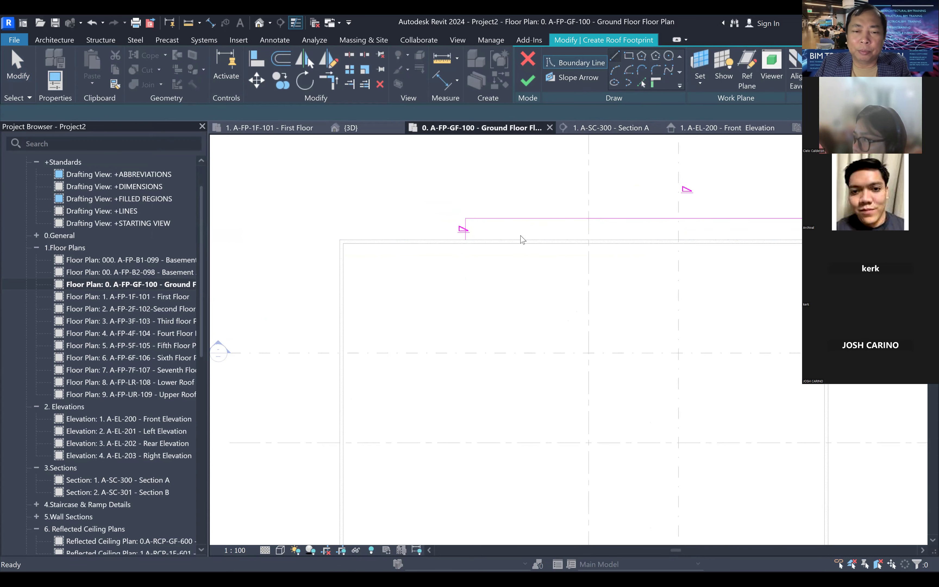
# - Delete the short vertical offset line and stretch the upper boundary line past the building's left corner to about 31800 mm long
pyautogui.click(467, 234)
pyautogui.press('Delete')
pyautogui.scroll(-2, 498, 216)
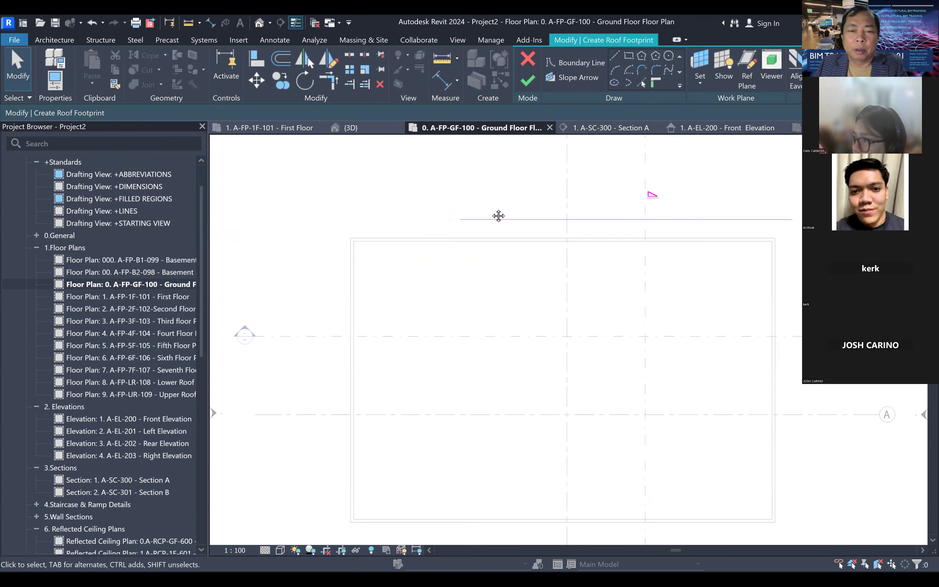
pyautogui.click(504, 202)
pyautogui.moveTo(504, 202); pyautogui.dragTo(361, 202)
# - Draw a vertical roof boundary line 1200 mm outside the left wall from a short horizontal offset line, and delete that offset line
pyautogui.scroll(3, 386, 239)
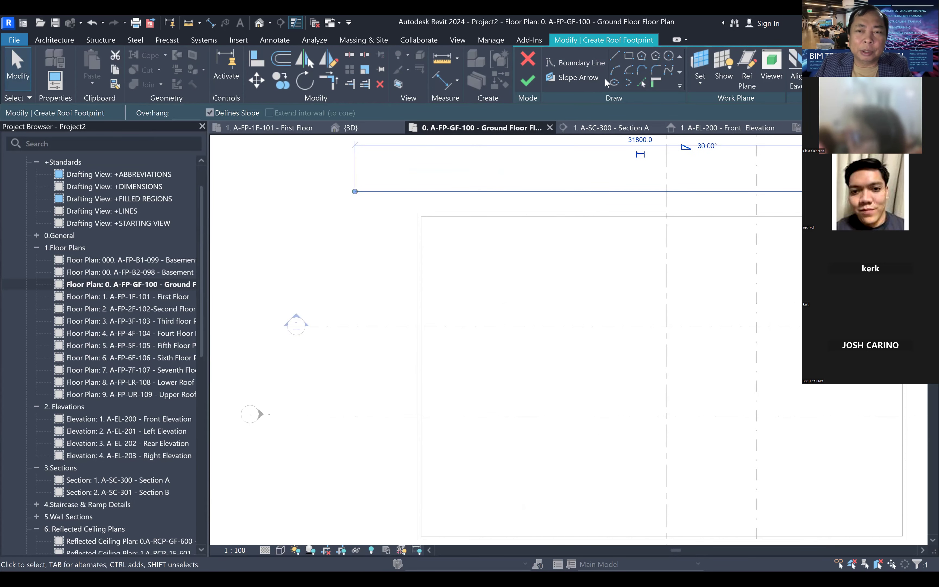
pyautogui.click(620, 57)
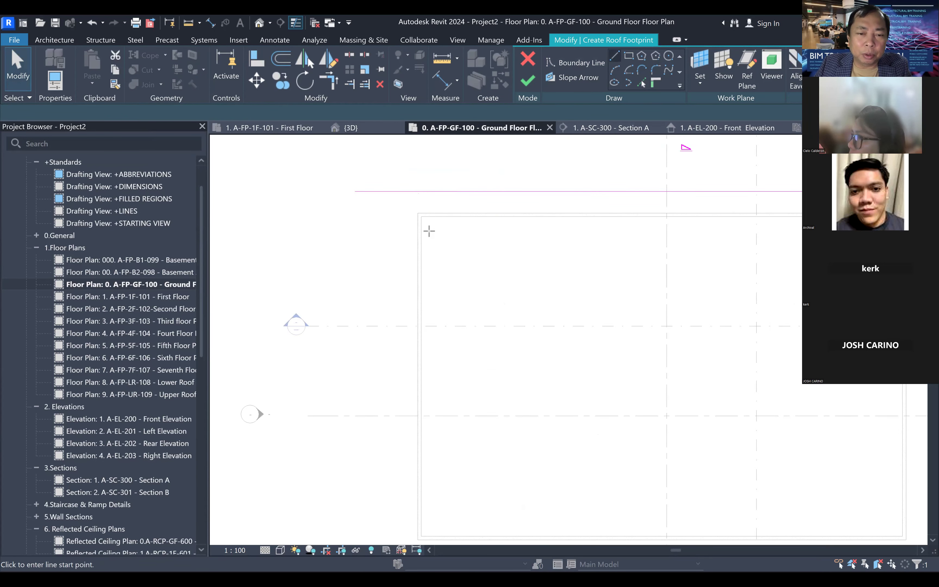
pyautogui.click(417, 250)
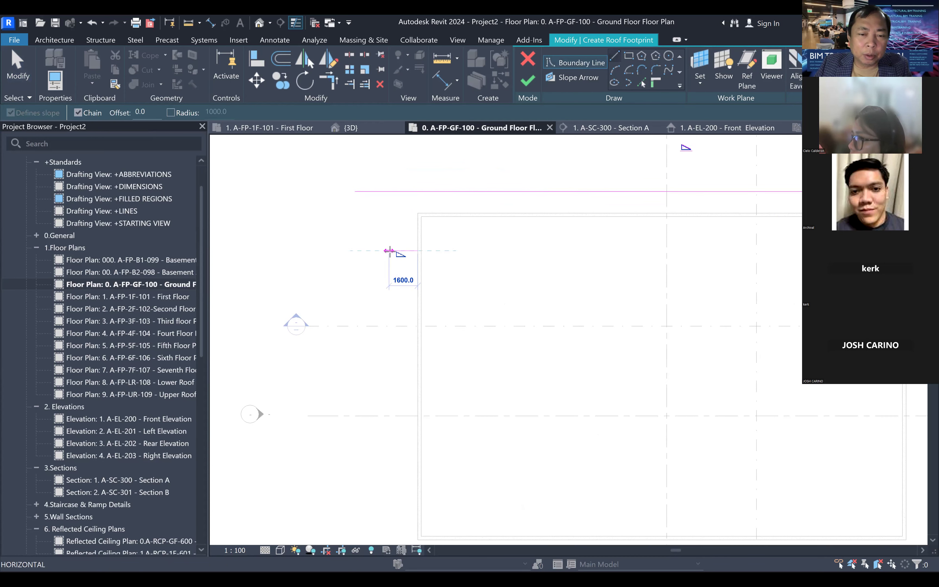
pyautogui.click(395, 250)
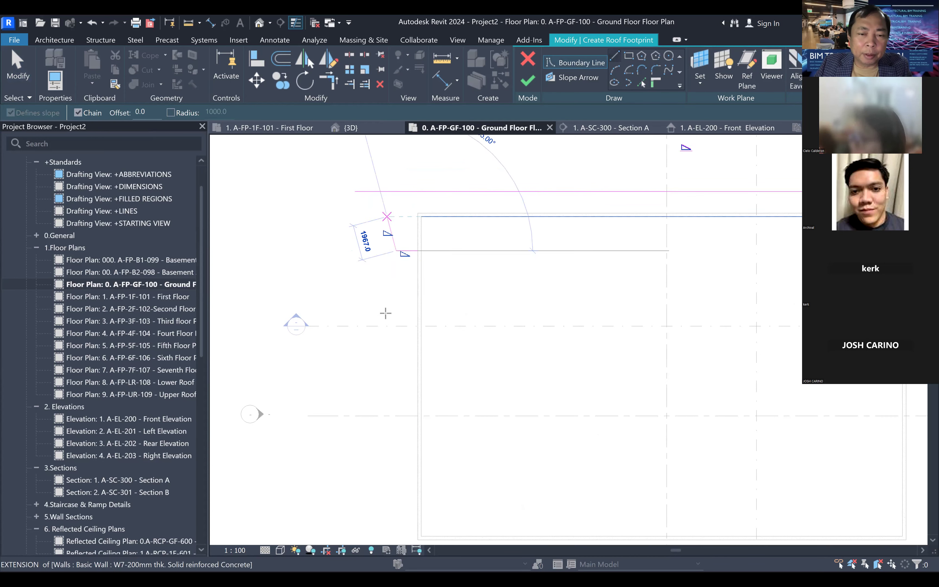
pyautogui.click(396, 354)
pyautogui.press('Escape')
pyautogui.press('Escape')
pyautogui.click(413, 251)
pyautogui.press('Delete')
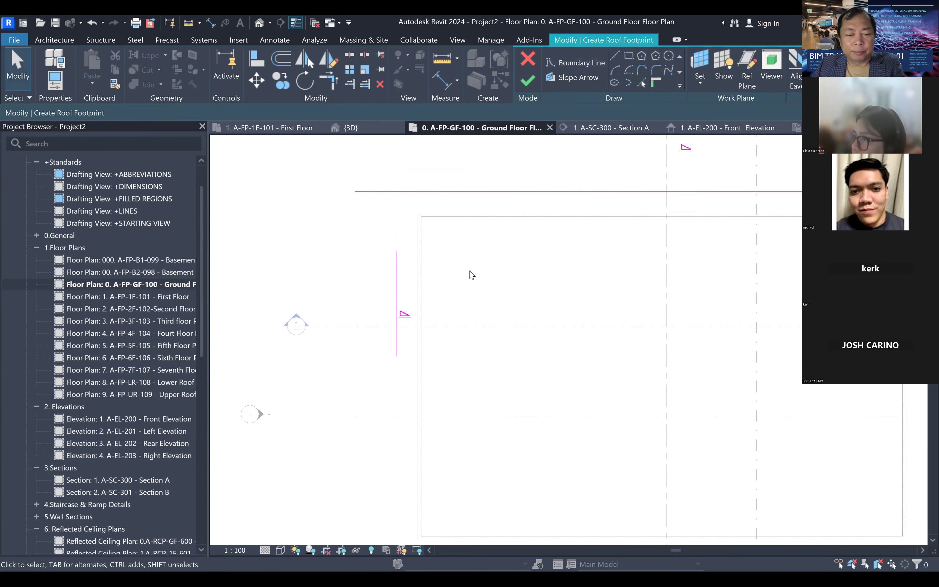
# - Trim the left and upper roof boundary lines to meet in a corner
pyautogui.press('t')
pyautogui.press('r')
pyautogui.click(396, 263)
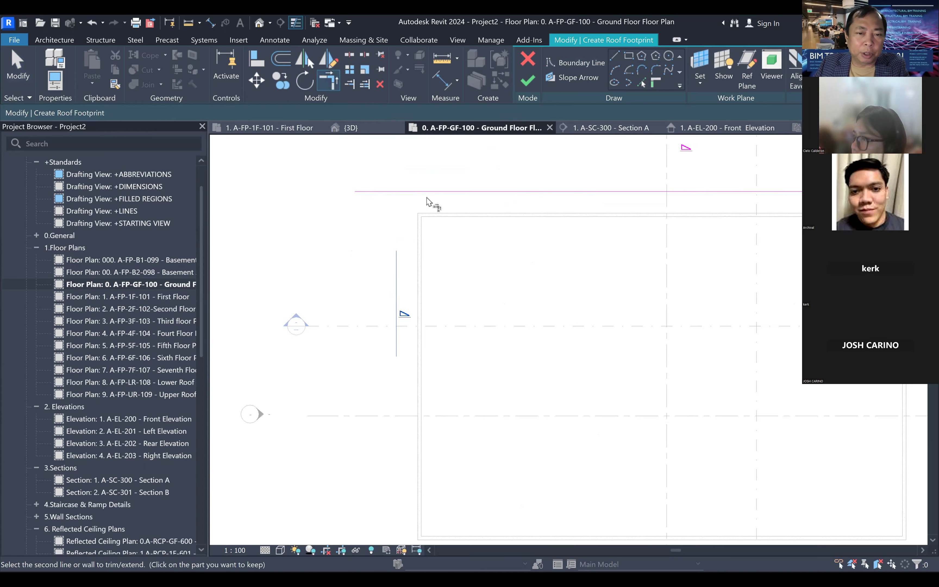
pyautogui.click(423, 194)
pyautogui.scroll(-4, 423, 194)
pyautogui.press('Escape')
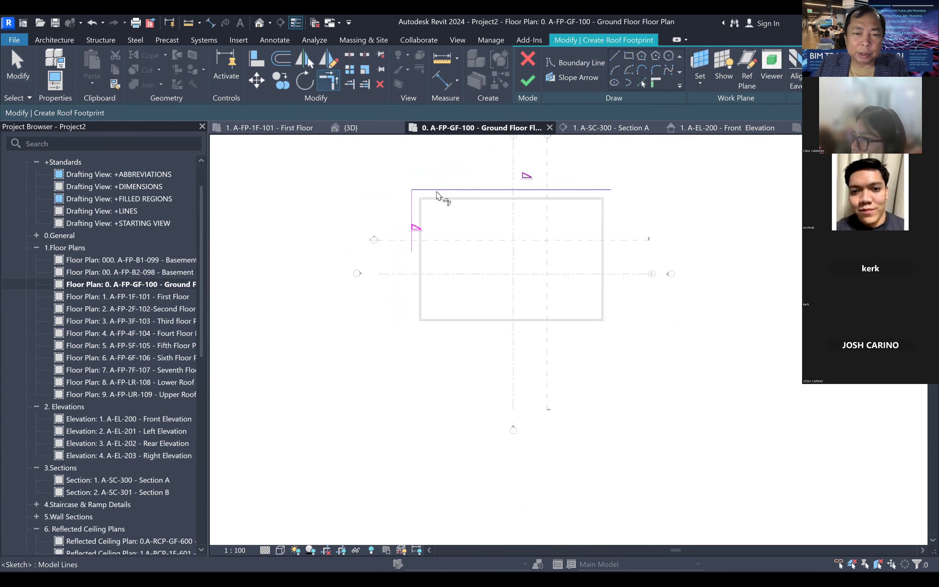
# - Mirror a copy of the upper boundary line to the lower side about a horizontal axis drawn from the left wall's midpoint
pyautogui.click(440, 190)
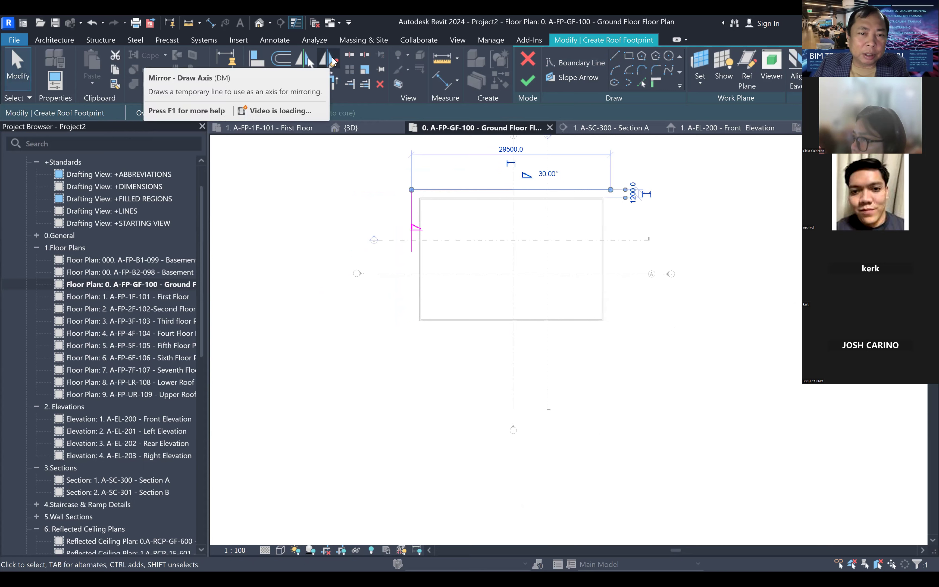
pyautogui.click(332, 60)
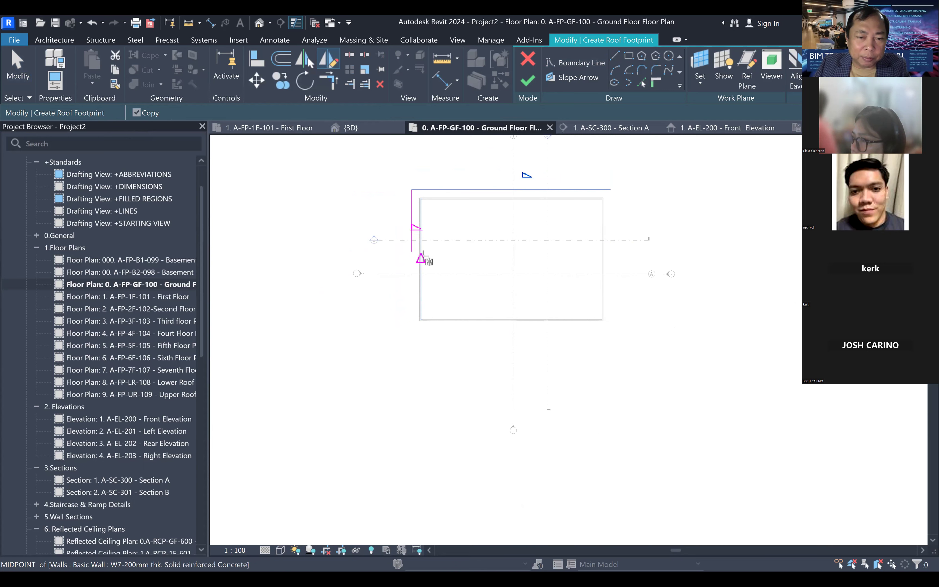
pyautogui.click(428, 255)
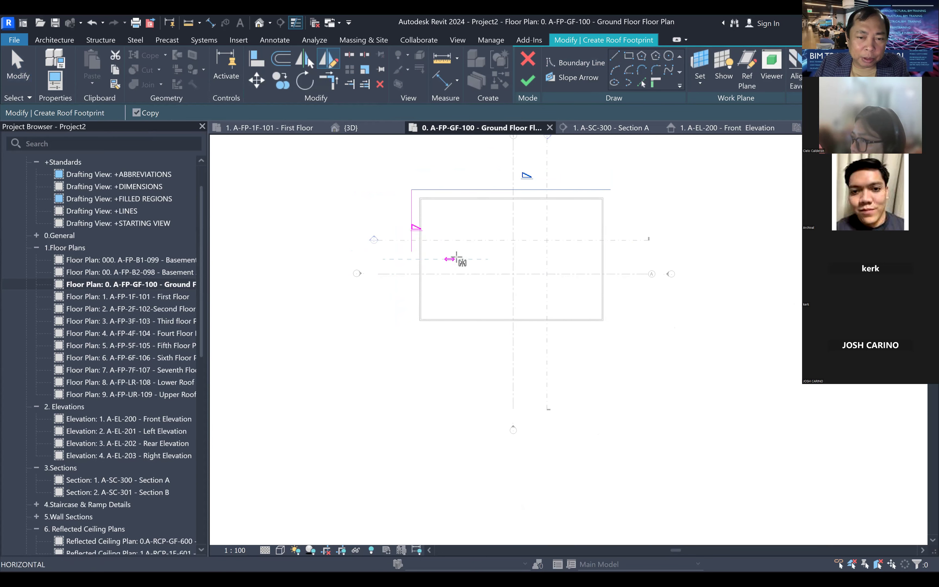
pyautogui.click(460, 259)
pyautogui.click(459, 360)
# - Extend the left boundary line to form a corner with the lower boundary line
pyautogui.scroll(1, 437, 343)
pyautogui.press('t')
pyautogui.press('r')
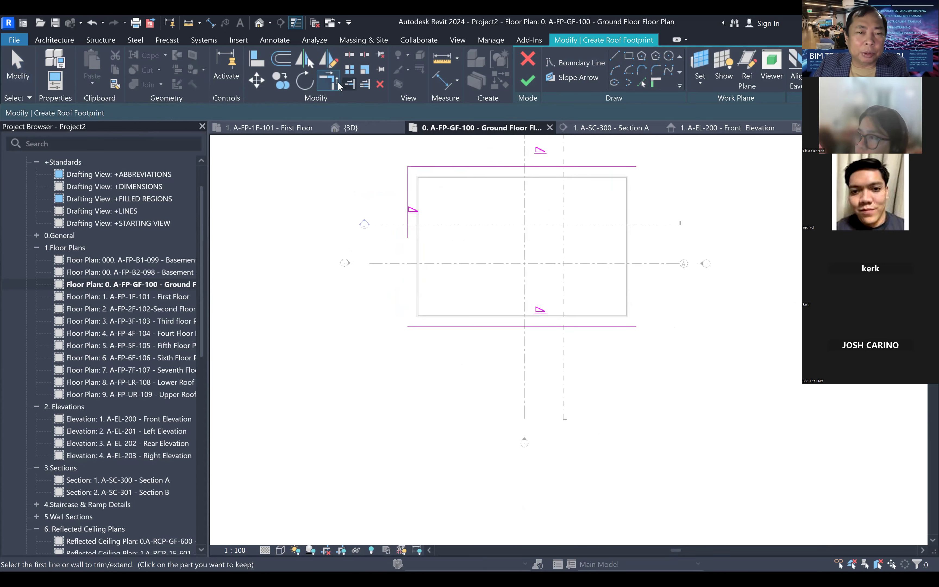
pyautogui.click(408, 182)
pyautogui.click(456, 329)
pyautogui.press('Escape')
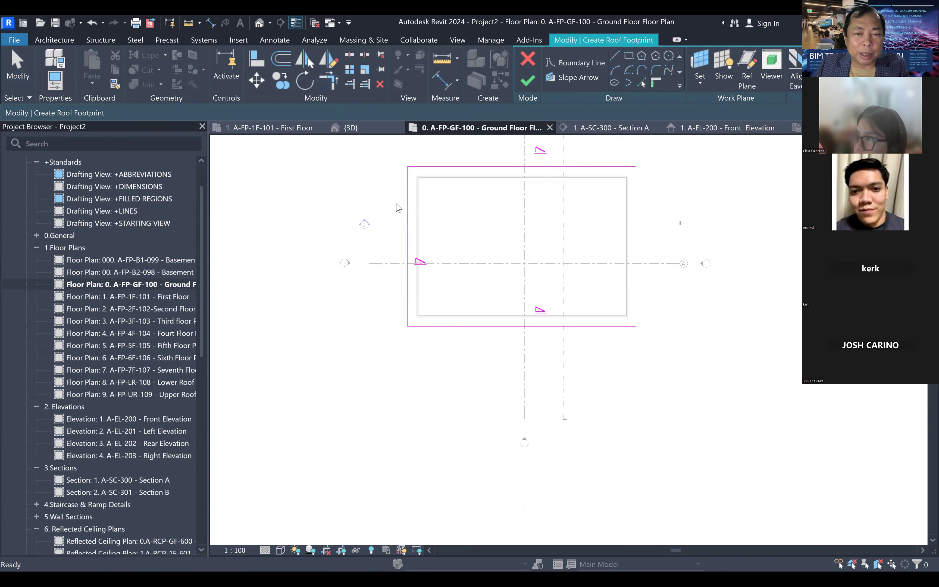
# - Mirror a copy of the left boundary line to the right side about a vertical axis drawn from the upper wall's midpoint
pyautogui.click(407, 212)
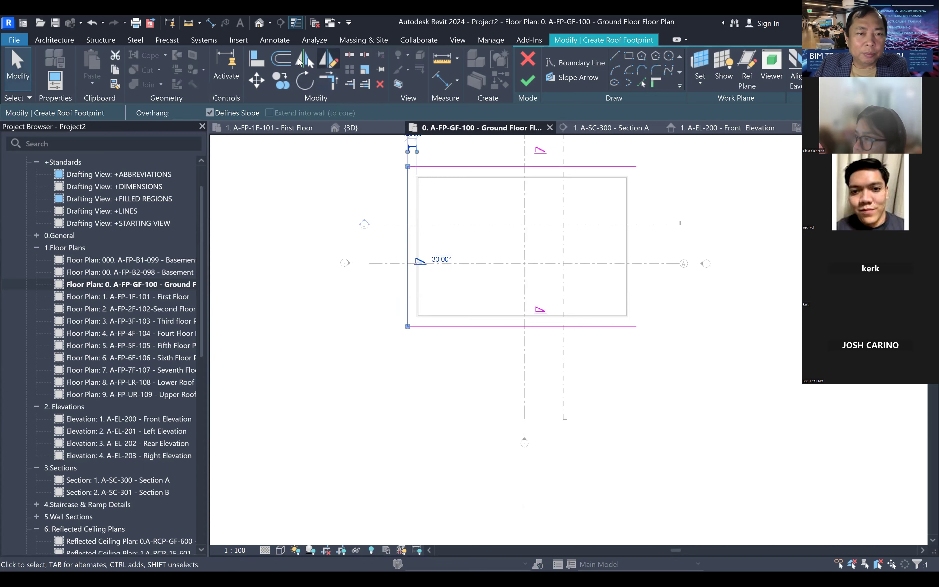
pyautogui.click(330, 64)
pyautogui.click(520, 176)
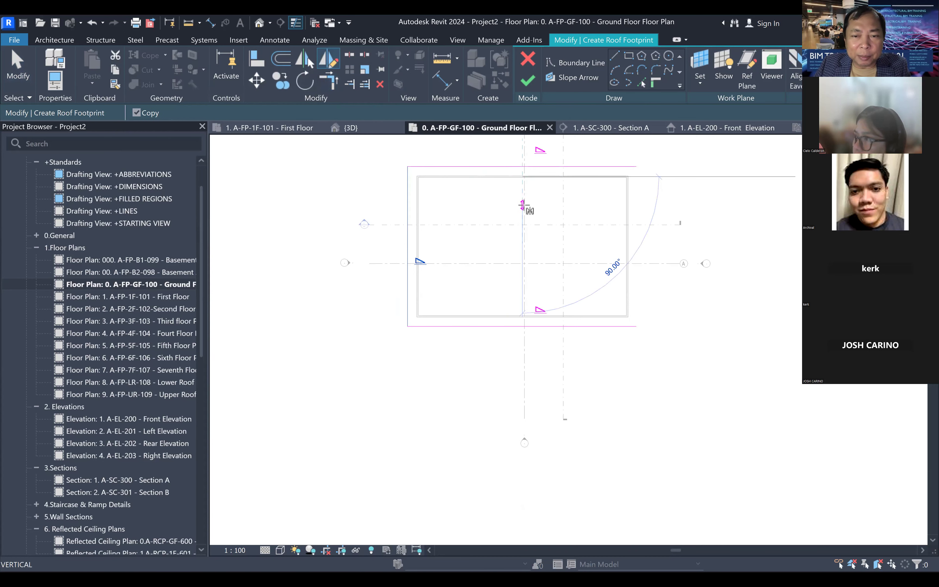
pyautogui.click(588, 209)
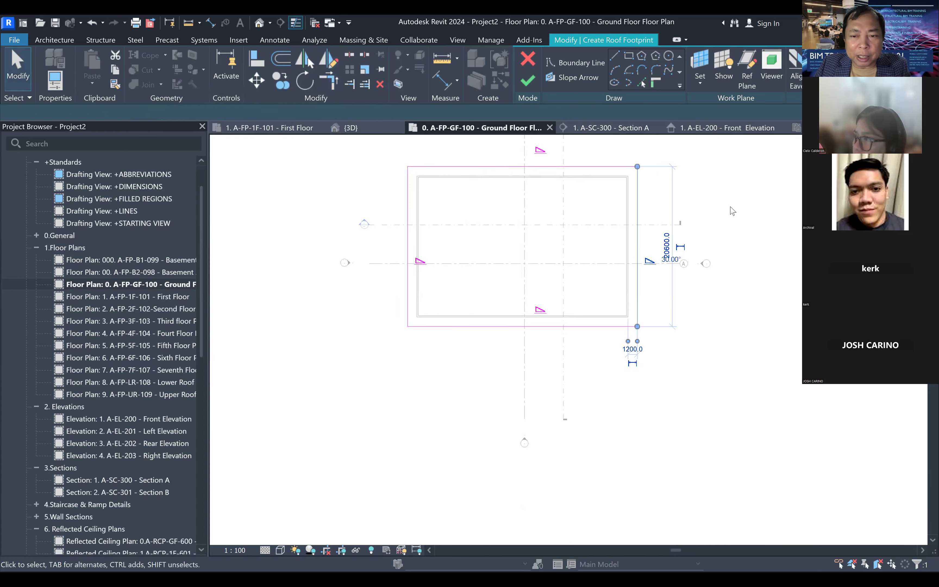
pyautogui.click(653, 345)
# - Try to finish the roof footprint sketch and inspect the boundary's upper-right corner
pyautogui.scroll(2, 427, 262)
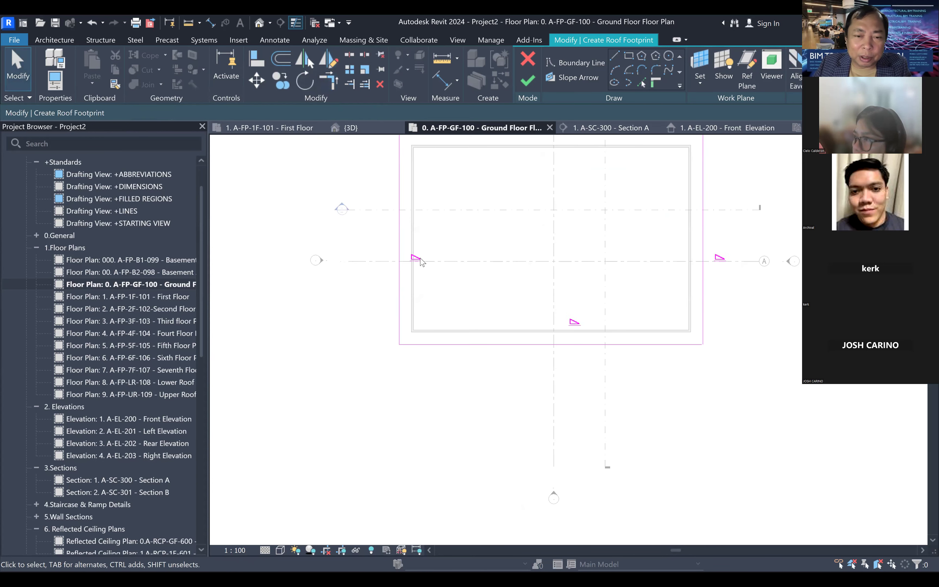
pyautogui.moveTo(424, 264); pyautogui.dragTo(412, 301, button='middle')
pyautogui.scroll(-1, 412, 299)
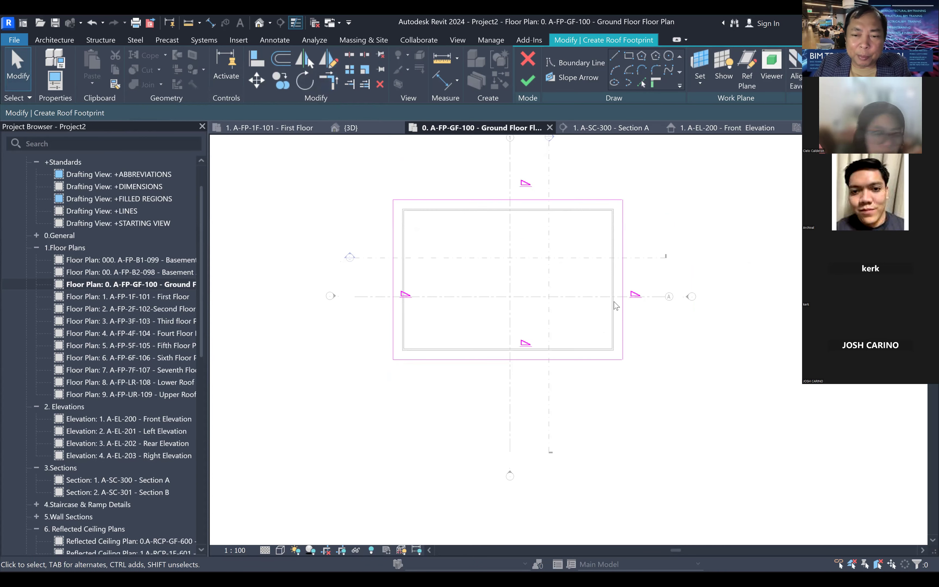
pyautogui.click(527, 81)
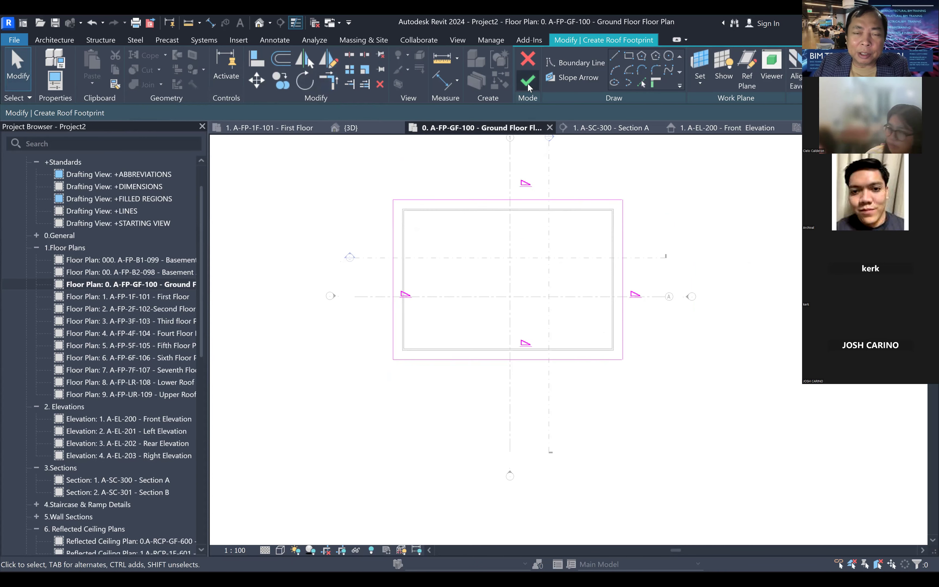
pyautogui.click(562, 131)
pyautogui.moveTo(657, 262); pyautogui.dragTo(660, 268, button='middle')
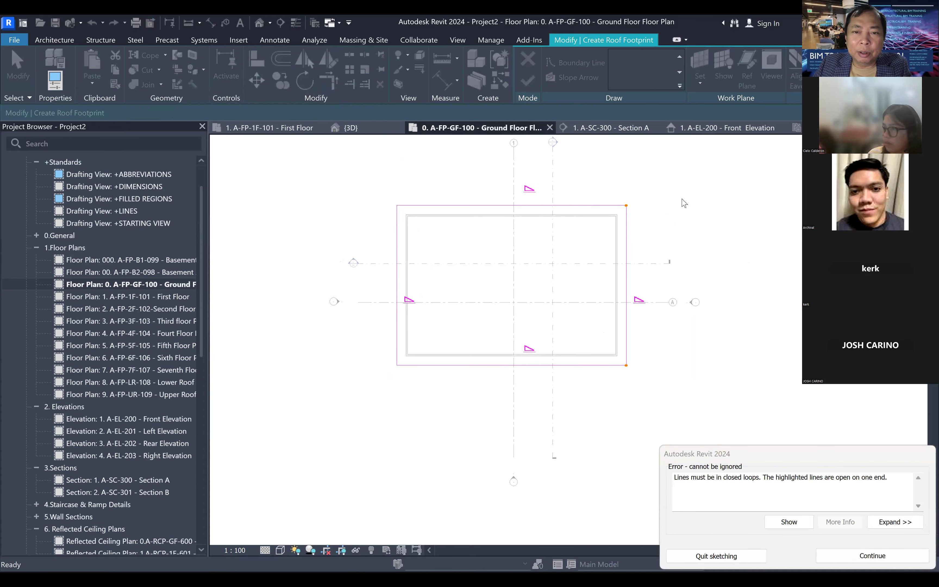
pyautogui.scroll(-1, 558, 211)
pyautogui.scroll(5, 620, 223)
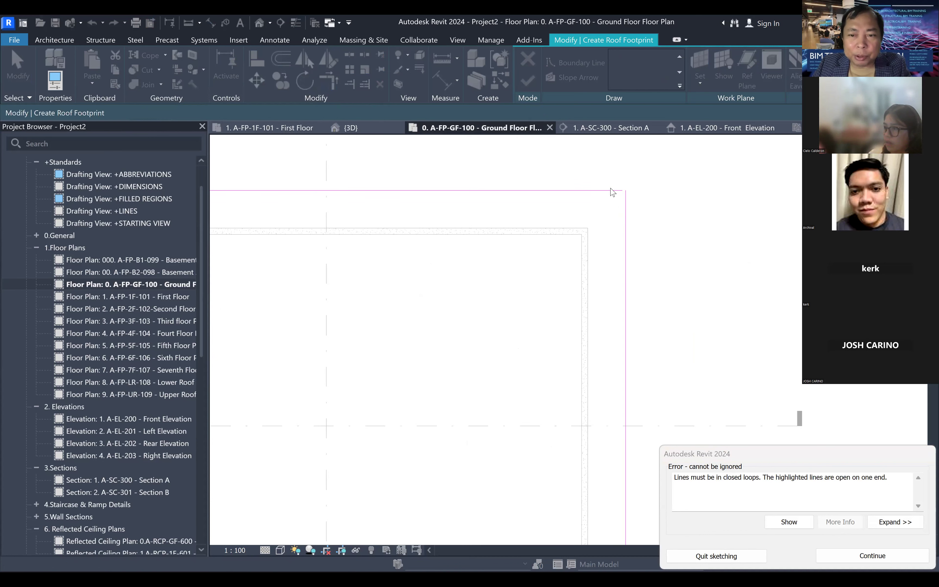
pyautogui.scroll(2, 620, 204)
pyautogui.scroll(2, 617, 185)
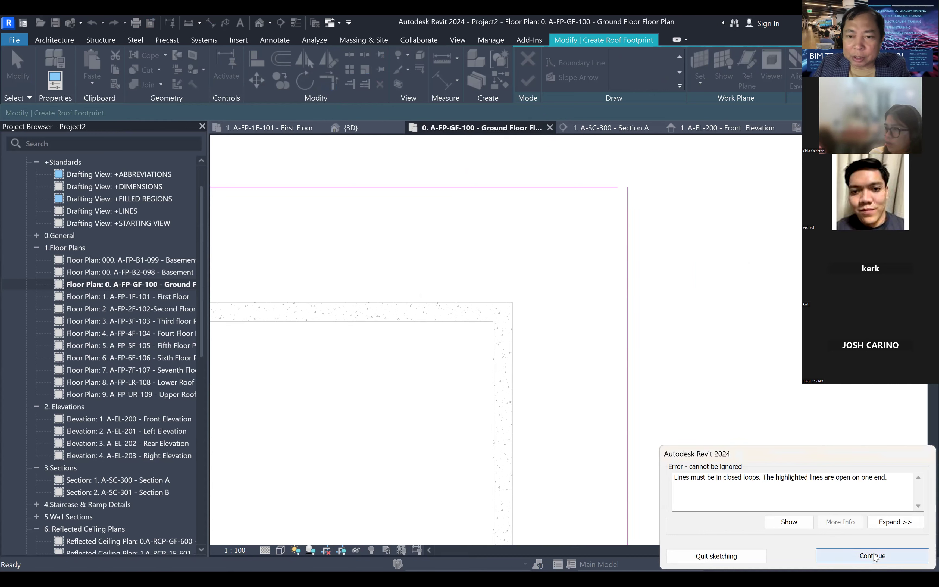
pyautogui.press('Return')
# - Trim the roof boundary lines to meet at the upper-right and lower-right corners
pyautogui.press('t')
pyautogui.press('r')
pyautogui.click(615, 188)
pyautogui.scroll(-5, 629, 200)
pyautogui.scroll(-1, 647, 297)
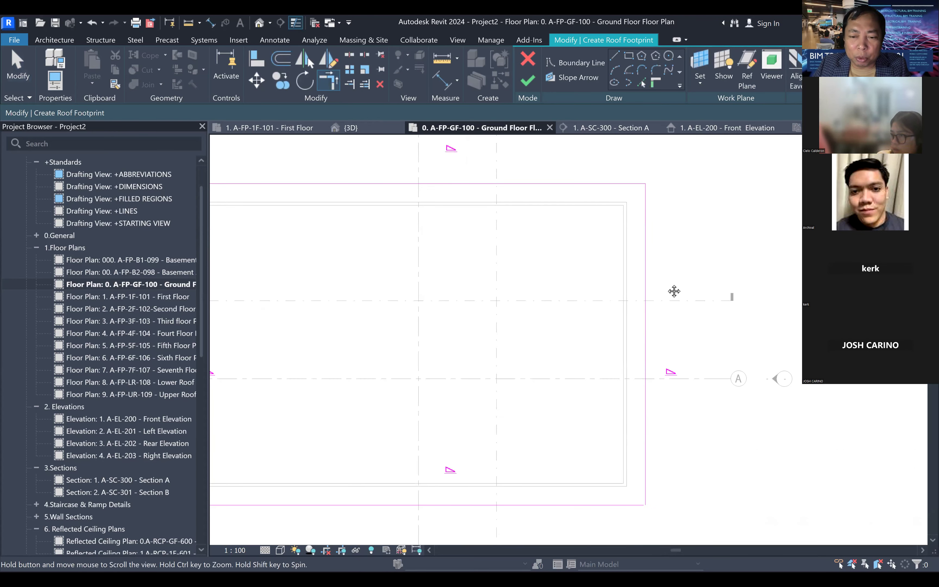
pyautogui.scroll(2, 638, 504)
pyautogui.moveTo(638, 504); pyautogui.dragTo(653, 456, button='middle')
pyautogui.click(653, 457)
pyautogui.click(670, 448)
pyautogui.scroll(-3, 738, 475)
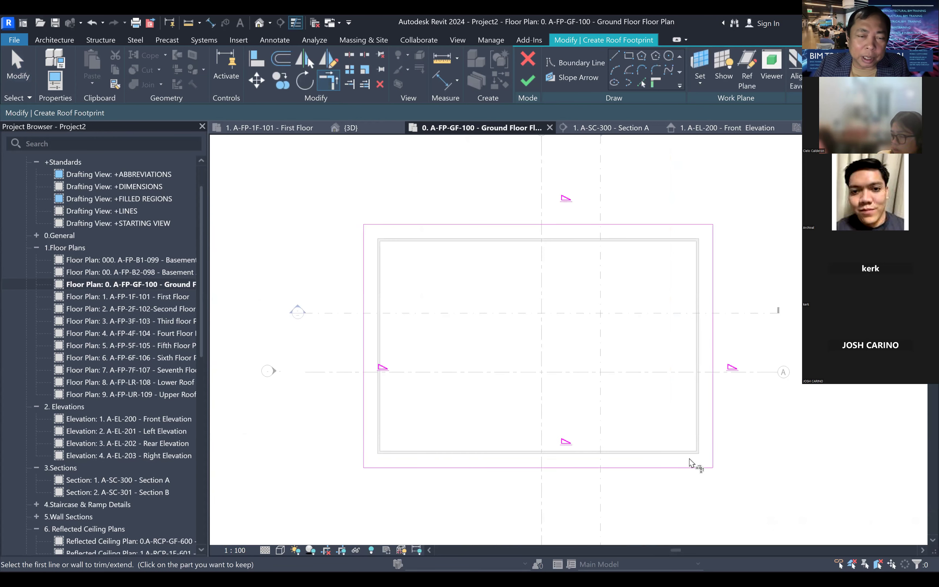
pyautogui.press('Escape')
# - Finish the roof footprint sketch and show the new roof in the 3D view
pyautogui.scroll(1, 516, 263)
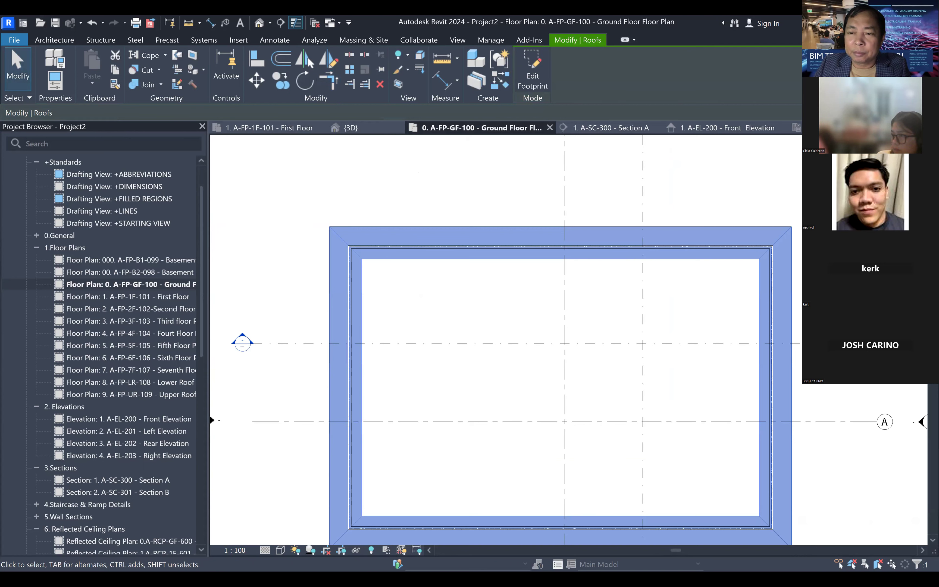
pyautogui.press('Escape')
pyautogui.scroll(-2, 274, 156)
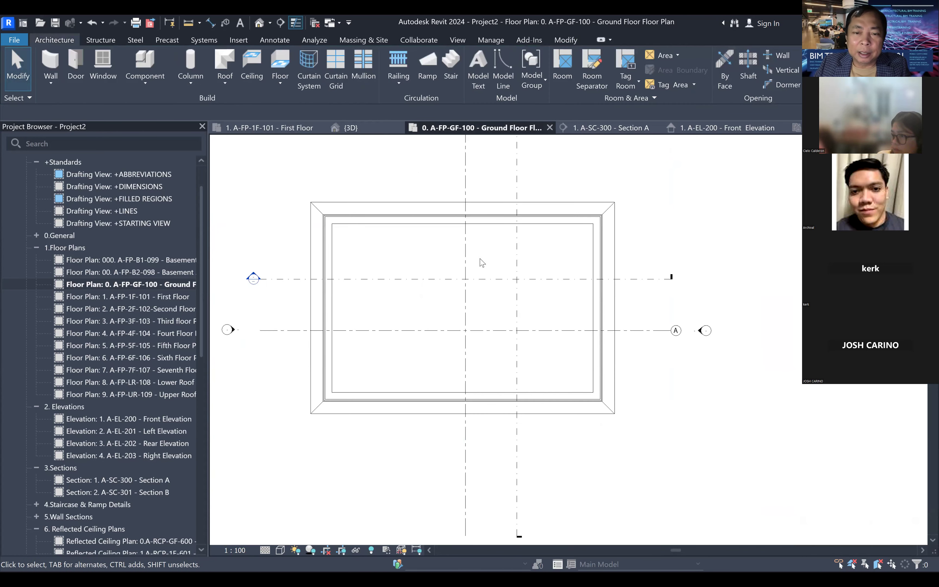
pyautogui.click(259, 24)
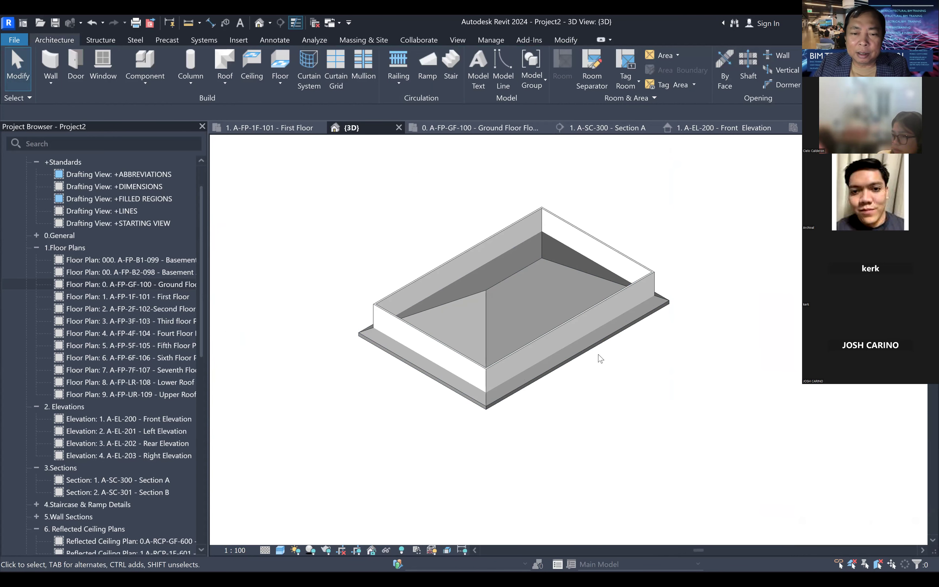
# - In the Front Elevation, move the roof vertically from the base of the walls up to their top edge
pyautogui.click(161, 418)
pyautogui.doubleClick(160, 419)
pyautogui.scroll(5, 472, 337)
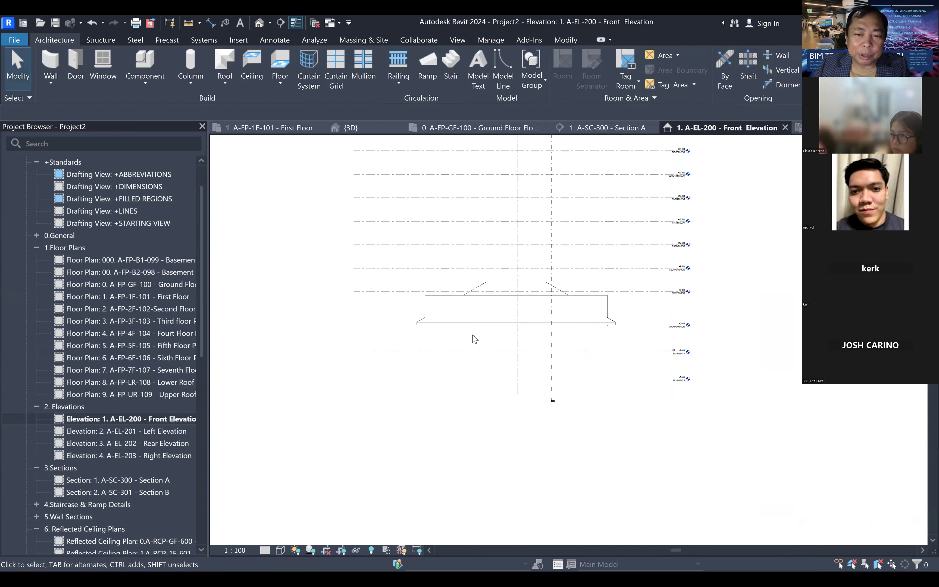
pyautogui.click(513, 217)
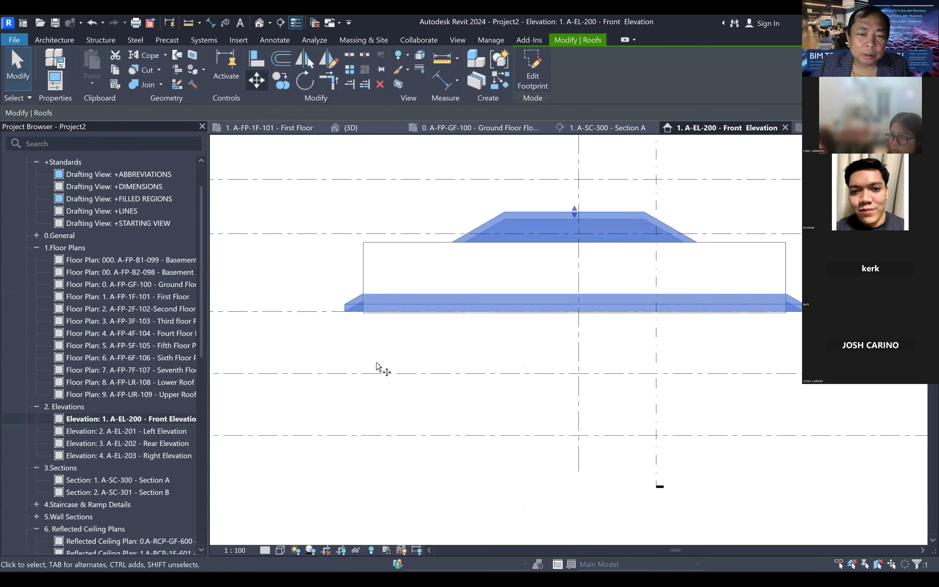
pyautogui.click(395, 313)
pyautogui.click(395, 241)
pyautogui.press('Escape')
# - Align the underside of the roof's eave with the top edge of the wall
pyautogui.scroll(2, 395, 280)
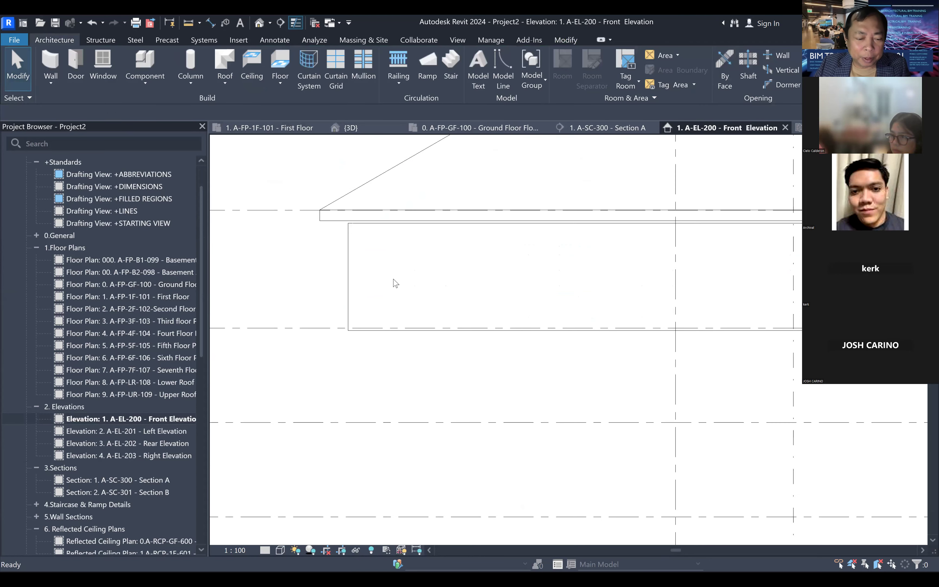
pyautogui.scroll(1, 400, 250)
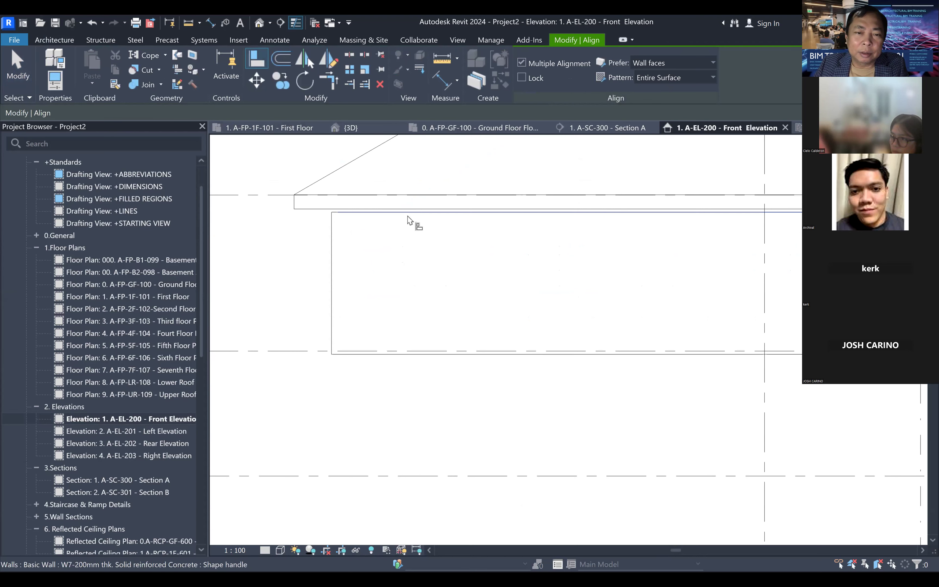
pyautogui.click(410, 213)
pyautogui.click(304, 210)
pyautogui.scroll(-4, 293, 298)
pyautogui.press('Escape')
pyautogui.press('Escape')
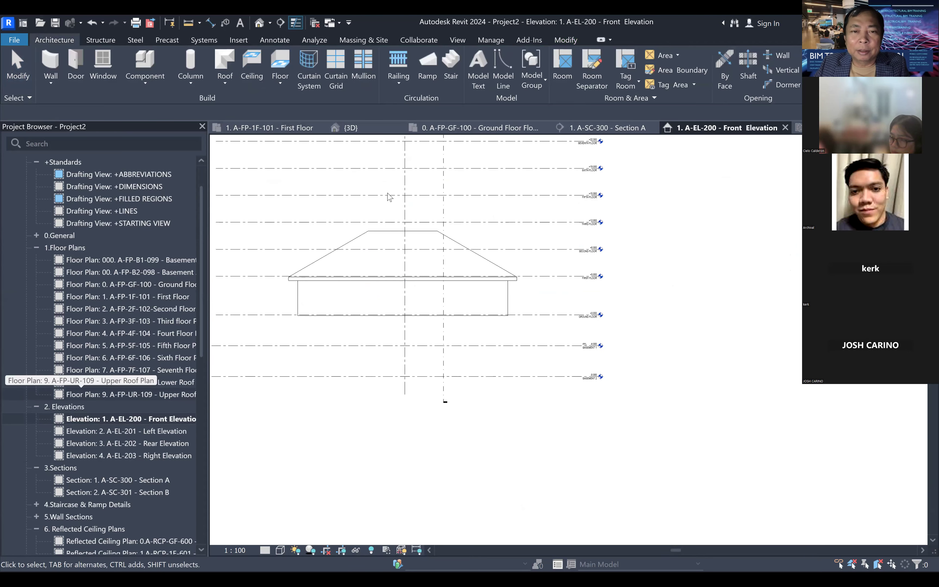
# - Examine the raised roof on top of the walls in the 3D view
pyautogui.click(259, 25)
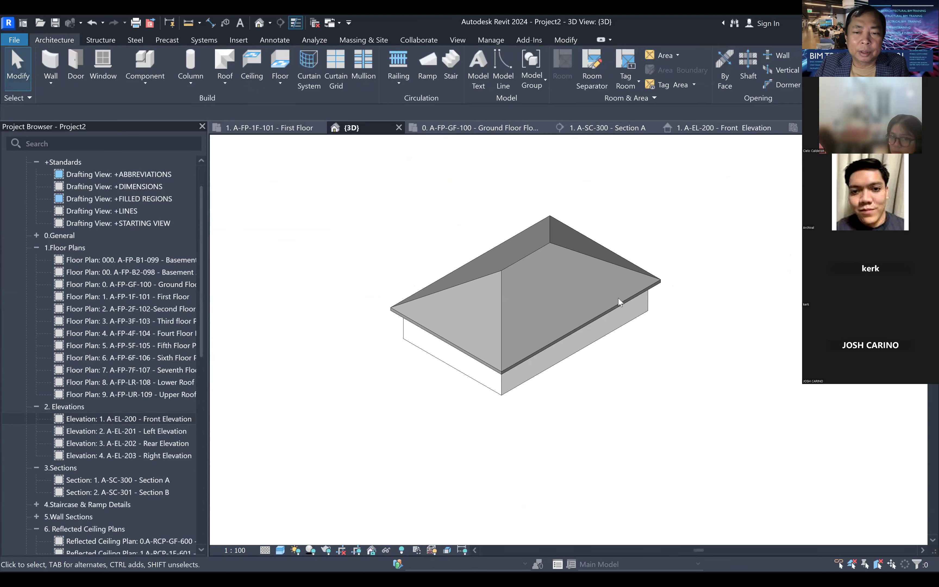
pyautogui.scroll(2, 621, 300)
pyautogui.keyDown('shift'); pyautogui.moveTo(708, 335); pyautogui.dragTo(684, 349, button='middle'); pyautogui.keyUp('shift')
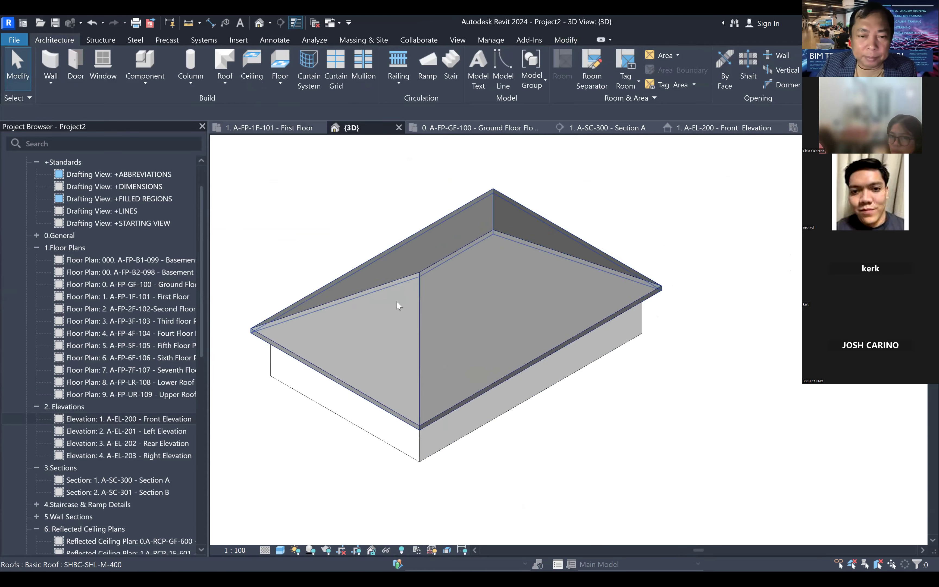
pyautogui.scroll(2, 396, 301)
pyautogui.scroll(-2, 456, 279)
pyautogui.scroll(-2, 480, 247)
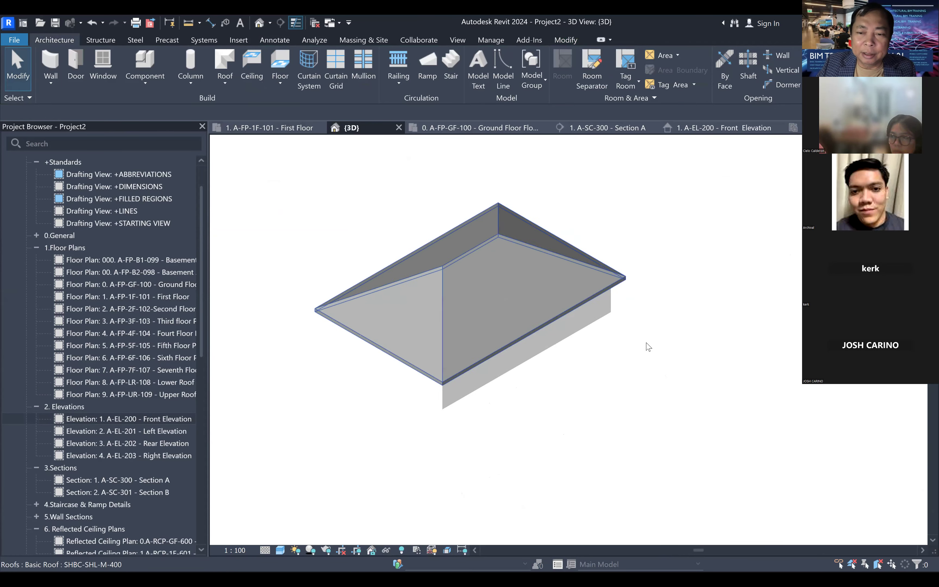
# - Check the roof's profile and its height against the floor levels in the Left Elevation
pyautogui.doubleClick(158, 431)
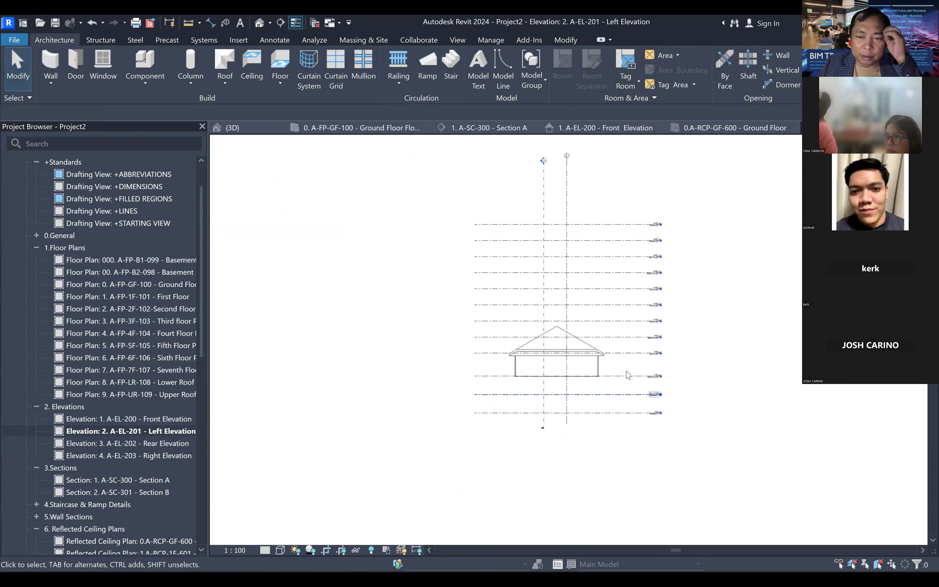
pyautogui.scroll(4, 615, 384)
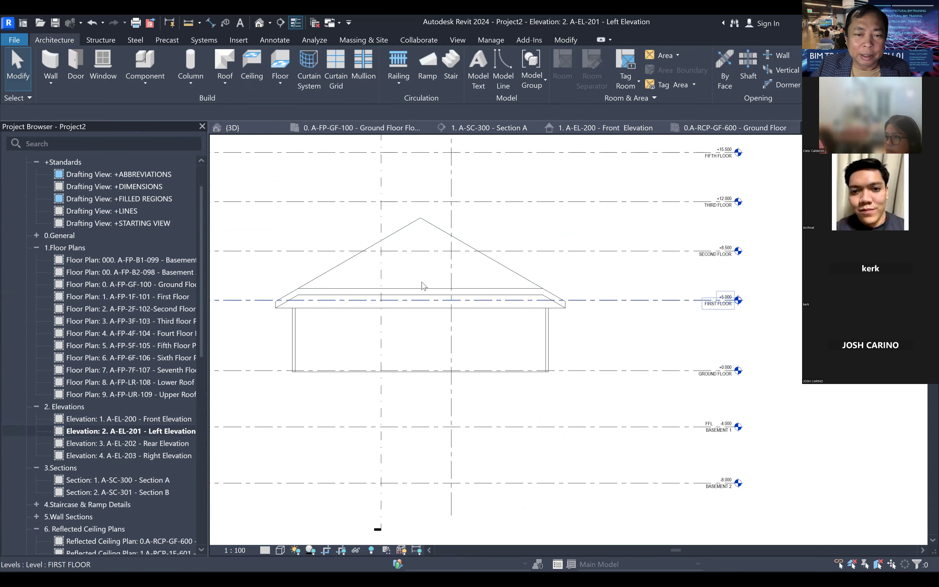
pyautogui.scroll(-3, 412, 284)
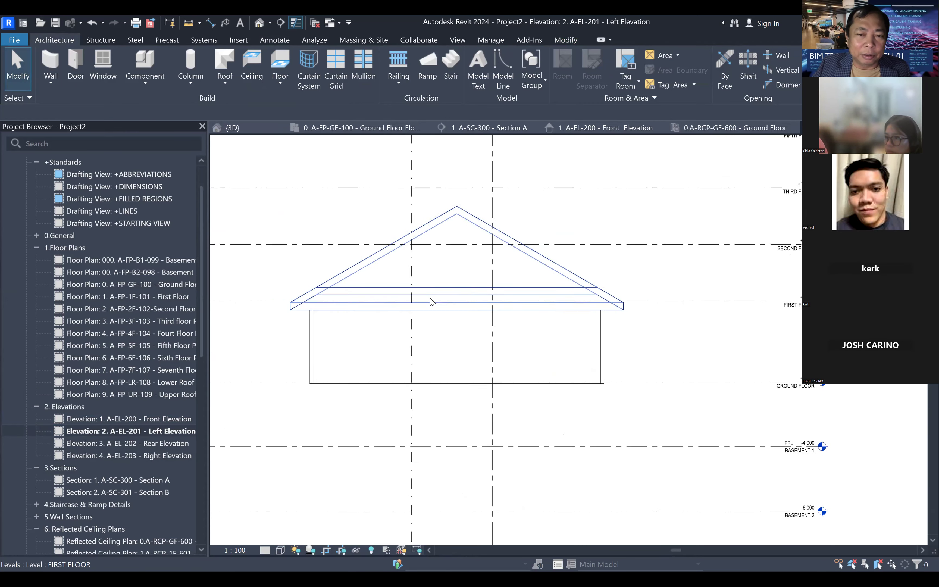
pyautogui.moveTo(427, 272); pyautogui.dragTo(427, 301, button='middle')
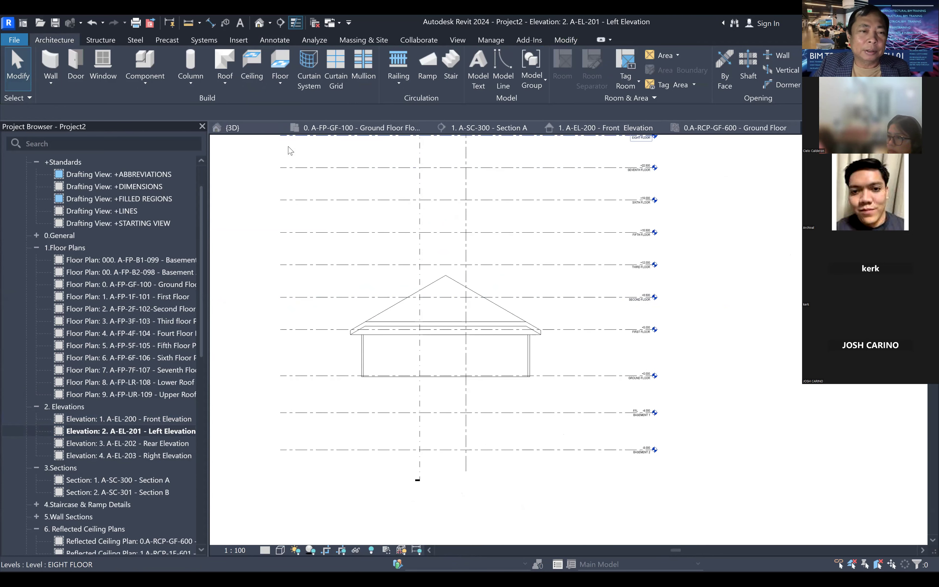
# - Compare how the roof is displayed in the Second Floor and Third Floor plans
pyautogui.doubleClick(148, 308)
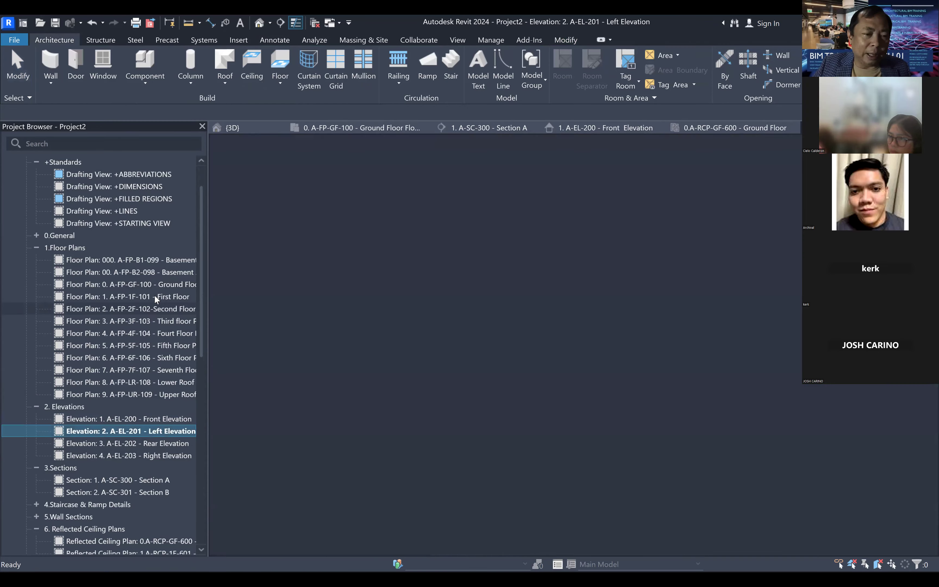
pyautogui.scroll(2, 633, 326)
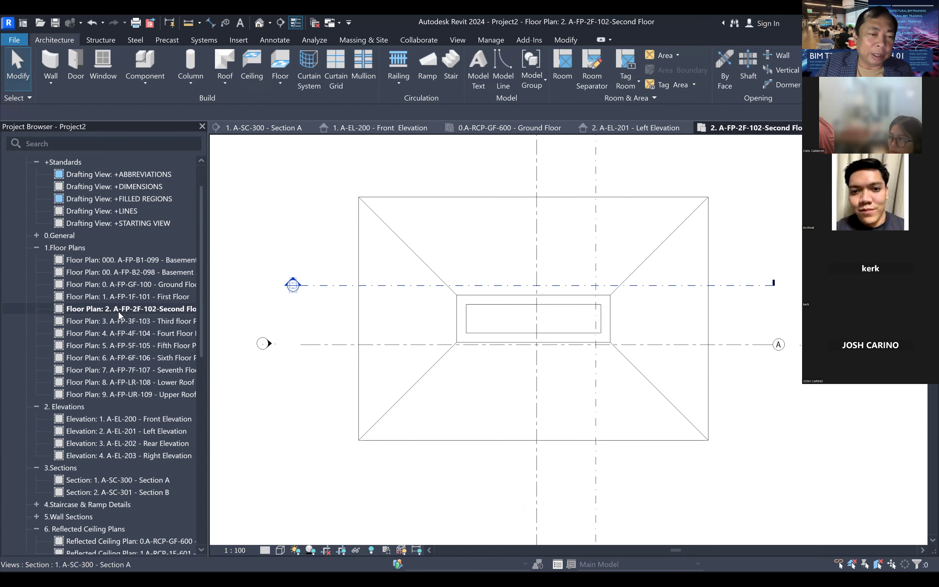
pyautogui.doubleClick(161, 319)
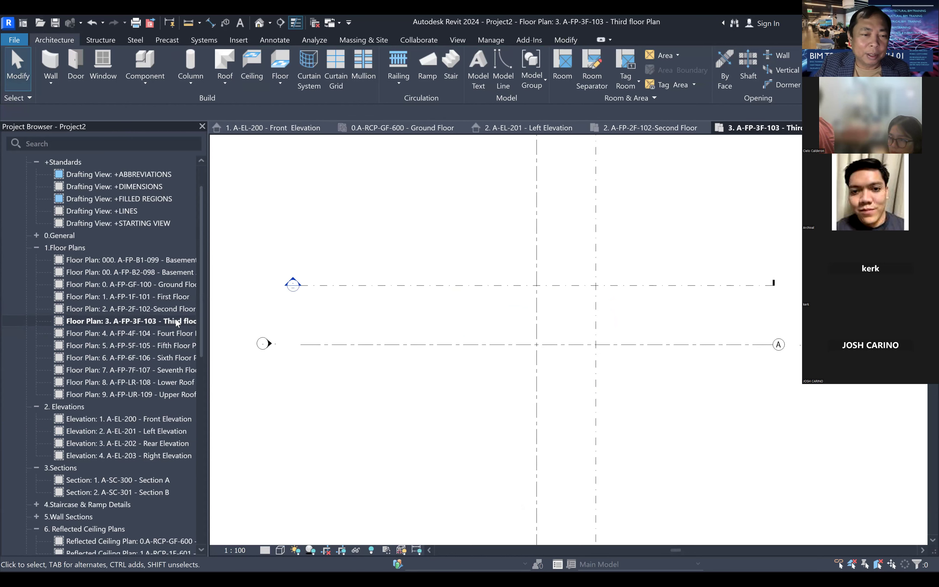
# - Set the Third Floor plan's view depth level to Level Below (SECOND FLOOR) in its view range
pyautogui.rightClick(302, 210)
pyautogui.click(339, 421)
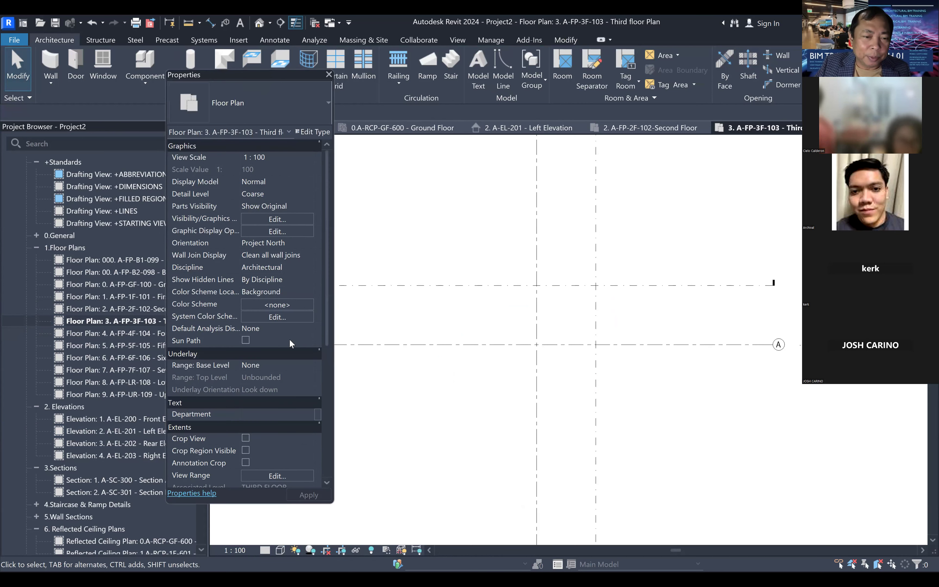
pyautogui.scroll(-5, 289, 339)
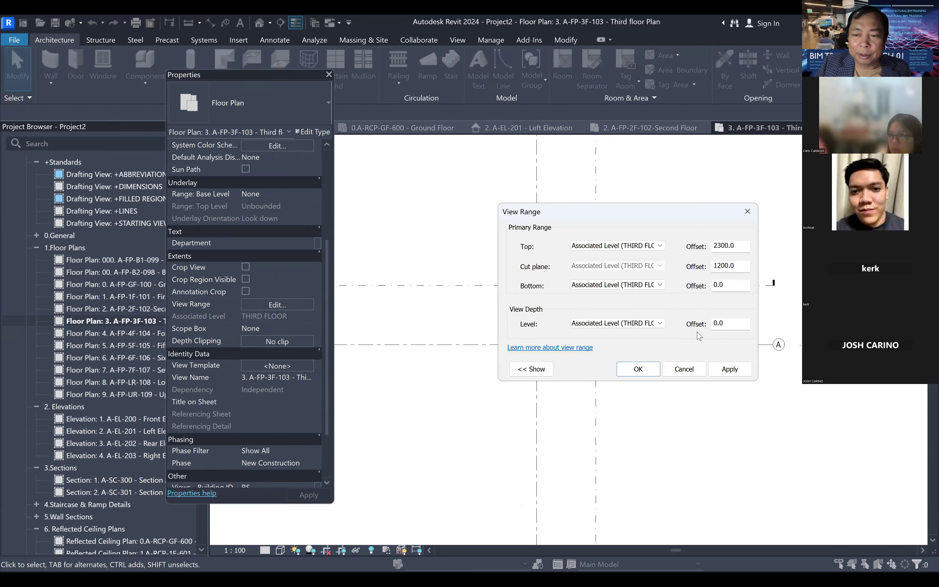
pyautogui.click(659, 323)
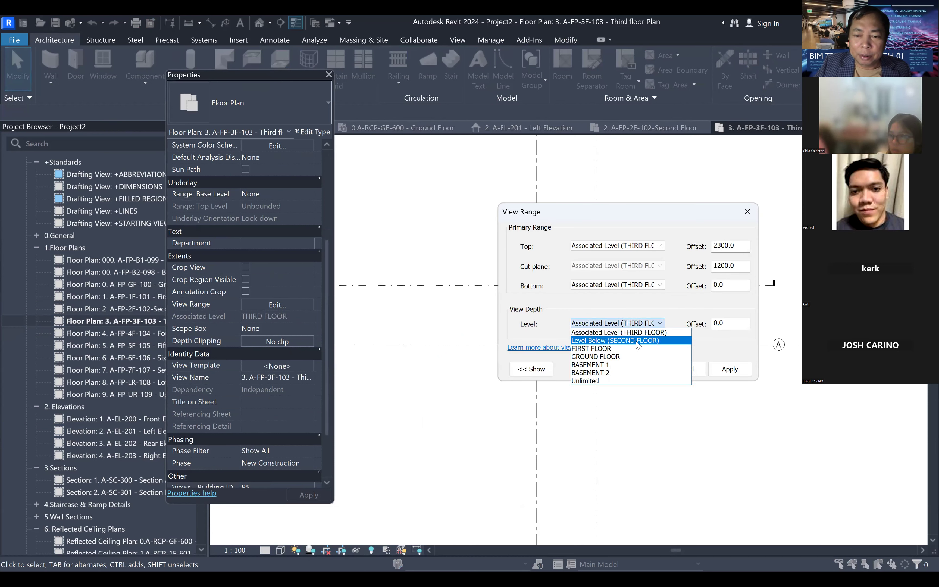
pyautogui.click(729, 369)
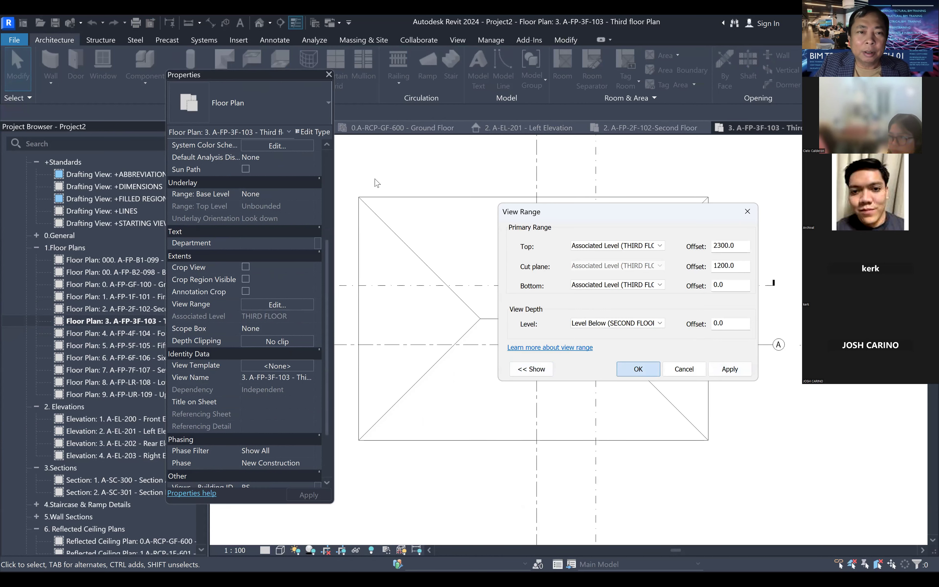
pyautogui.press('Return')
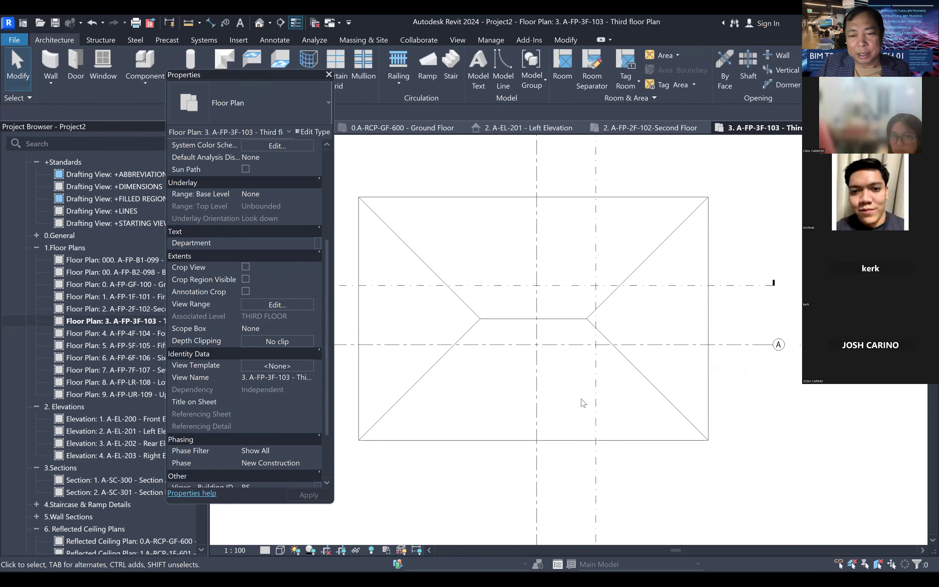
pyautogui.click(329, 74)
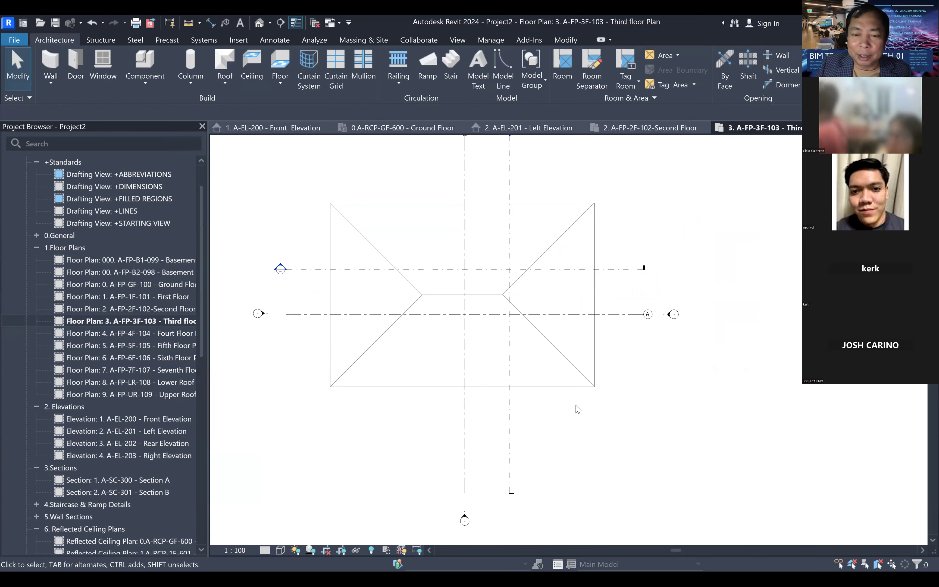
# - Edit the roof's footprint and sketch a rectangular projection about 11000 mm wide and 6000 mm deep off the front eave line
pyautogui.click(575, 387)
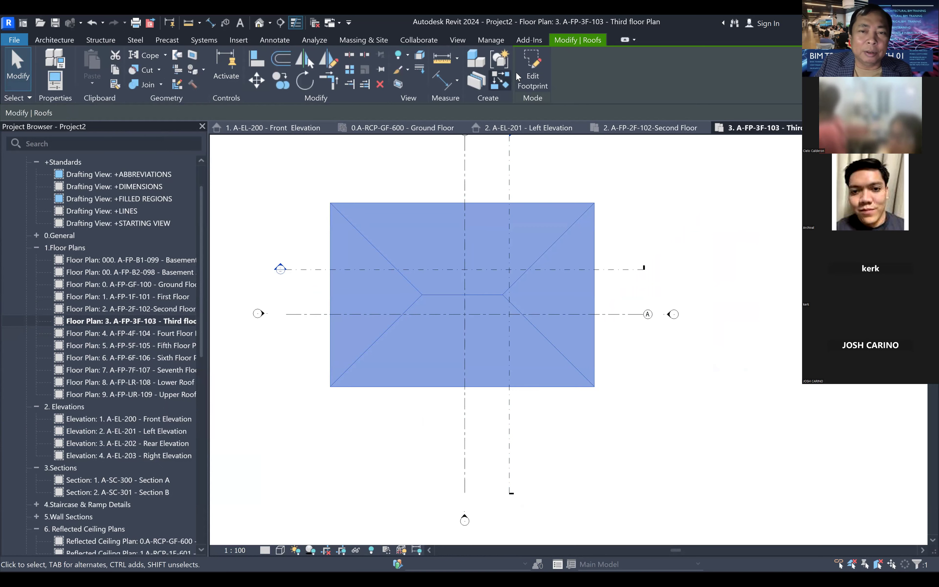
pyautogui.scroll(1, 432, 397)
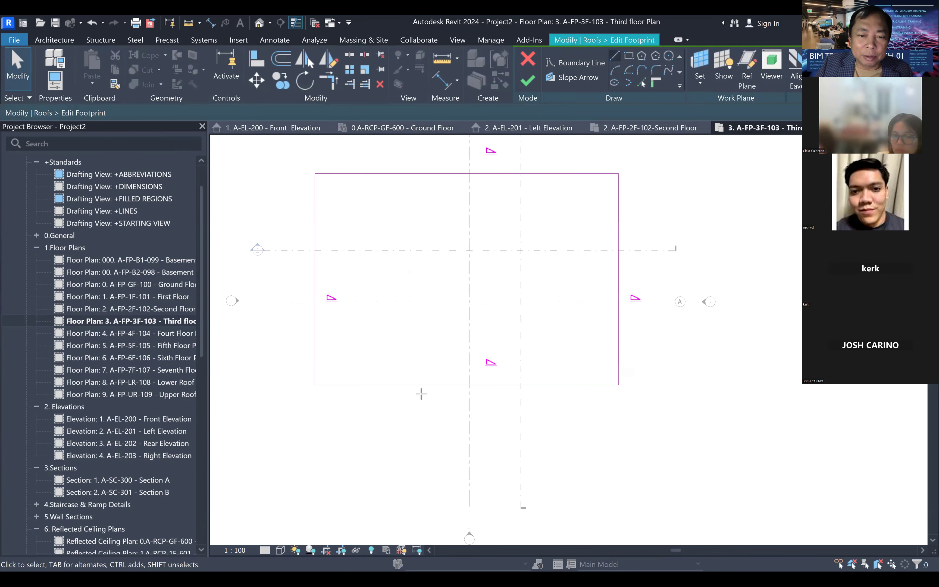
pyautogui.click(417, 385)
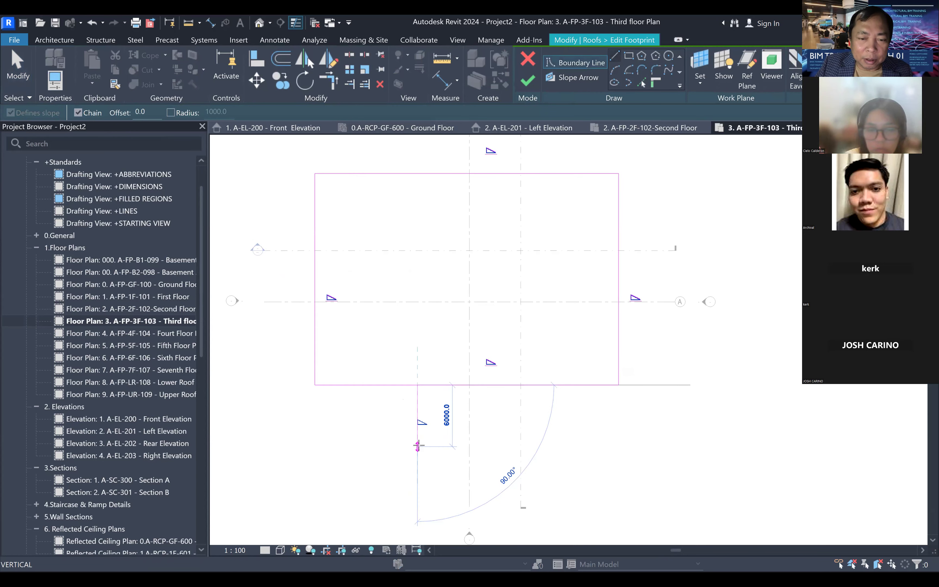
pyautogui.click(417, 447)
pyautogui.click(530, 446)
pyautogui.click(530, 385)
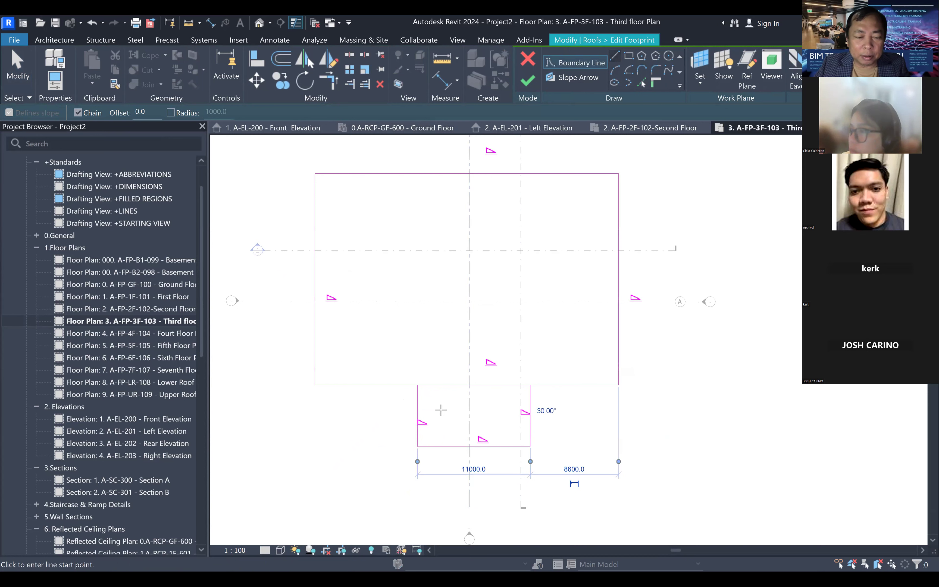
pyautogui.press('Escape')
pyautogui.press('Escape')
# - Split the front eave boundary line within the projection and trim both pieces to the projection's side lines
pyautogui.press('s')
pyautogui.press('l')
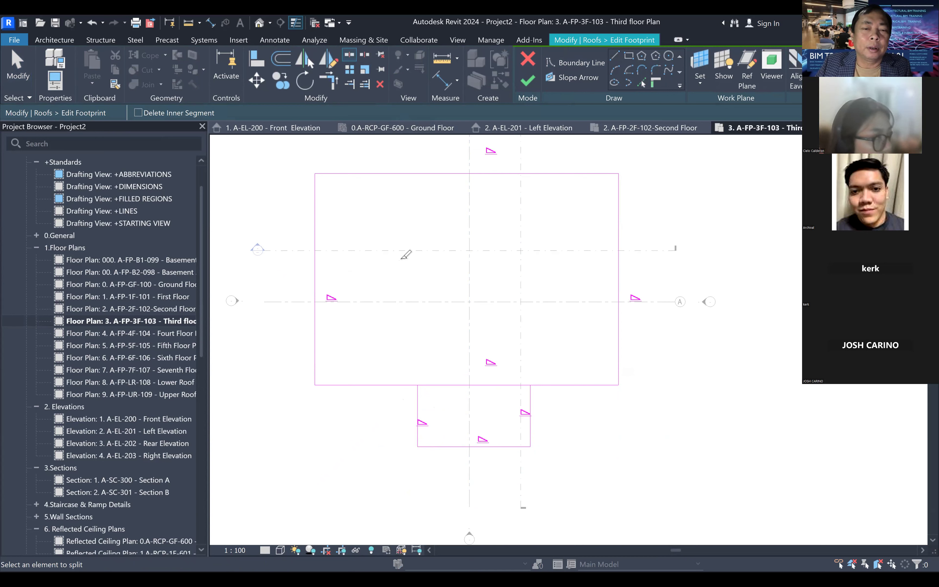
pyautogui.click(448, 384)
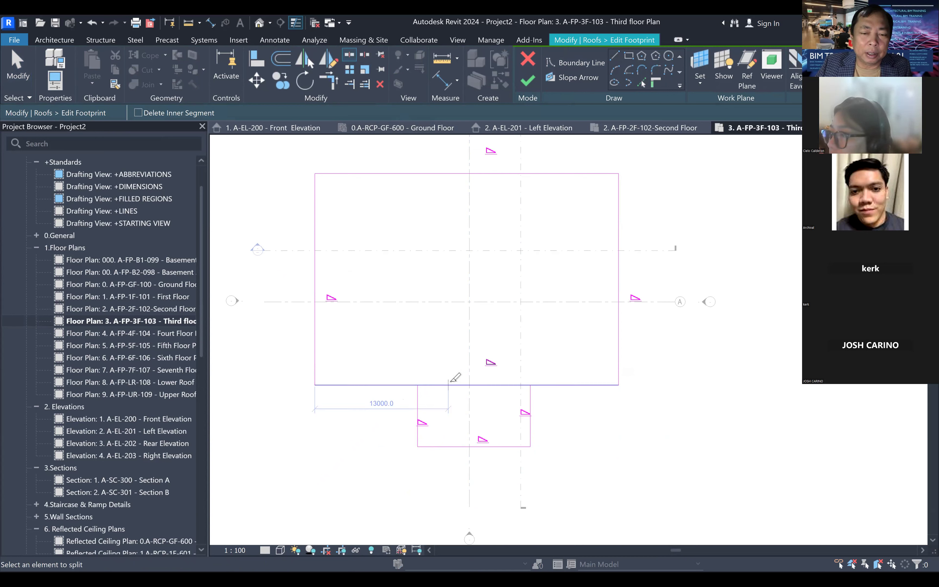
pyautogui.press('t')
pyautogui.press('r')
pyautogui.click(405, 385)
pyautogui.click(418, 404)
pyautogui.click(553, 393)
pyautogui.click(516, 386)
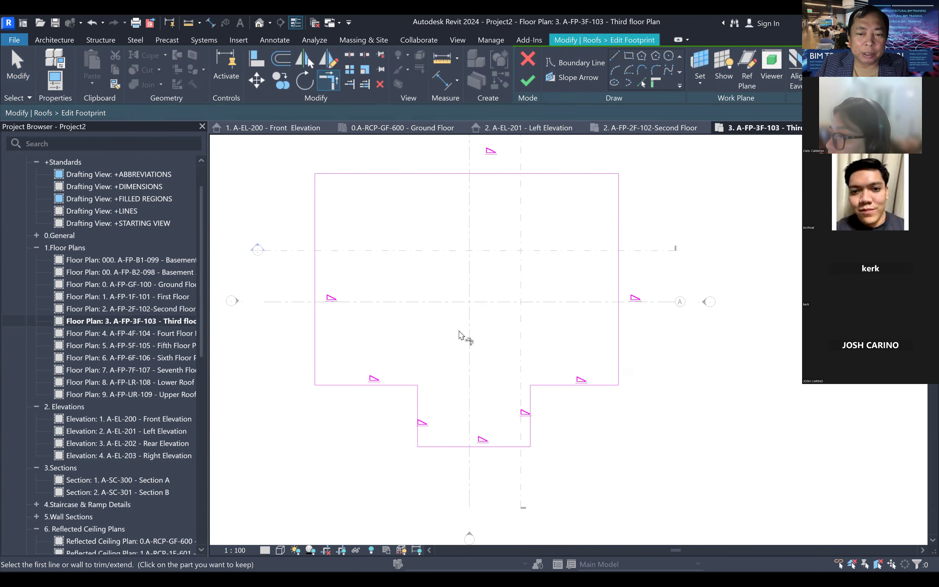
# - Try a 0° slope on the projection's outer boundary line
pyautogui.scroll(3, 513, 476)
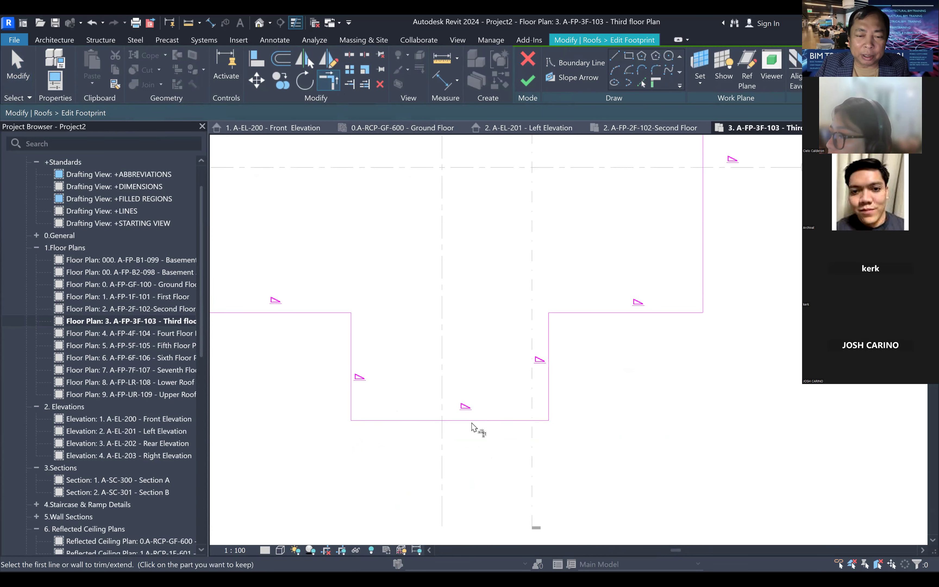
pyautogui.click(470, 426)
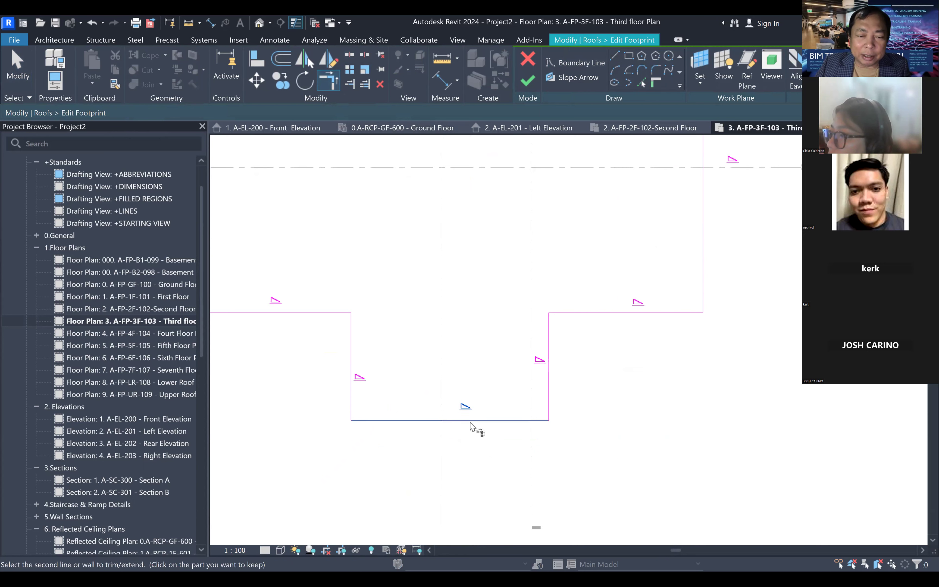
pyautogui.press('Escape')
pyautogui.press('Escape')
pyautogui.rightClick(468, 411)
pyautogui.press('Escape')
pyautogui.click(464, 421)
pyautogui.click(487, 405)
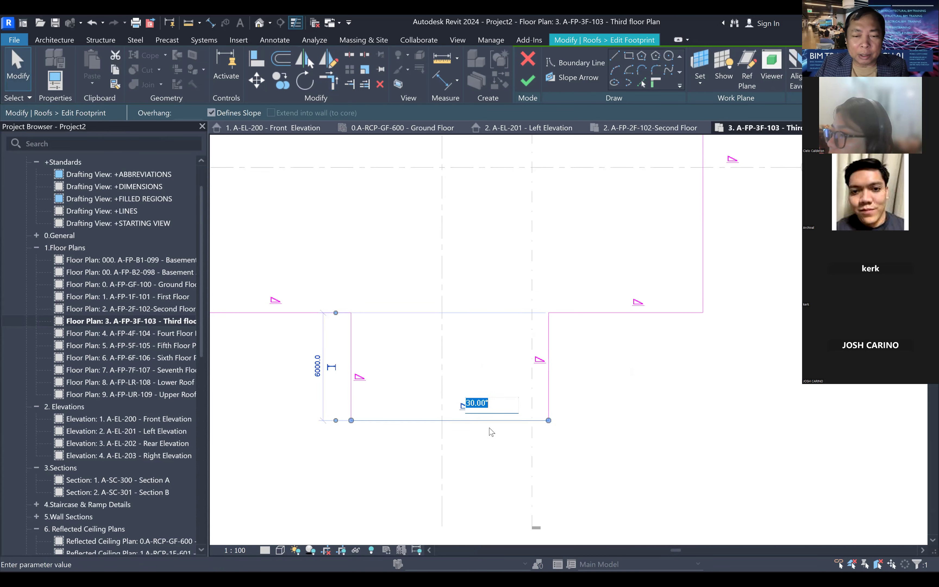
pyautogui.write('0')
pyautogui.click(483, 470)
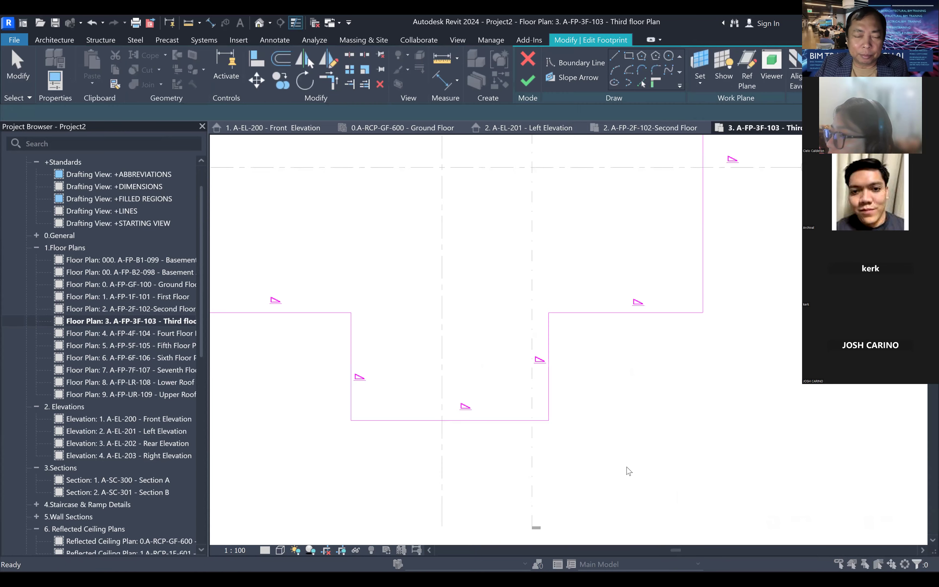
pyautogui.click(480, 420)
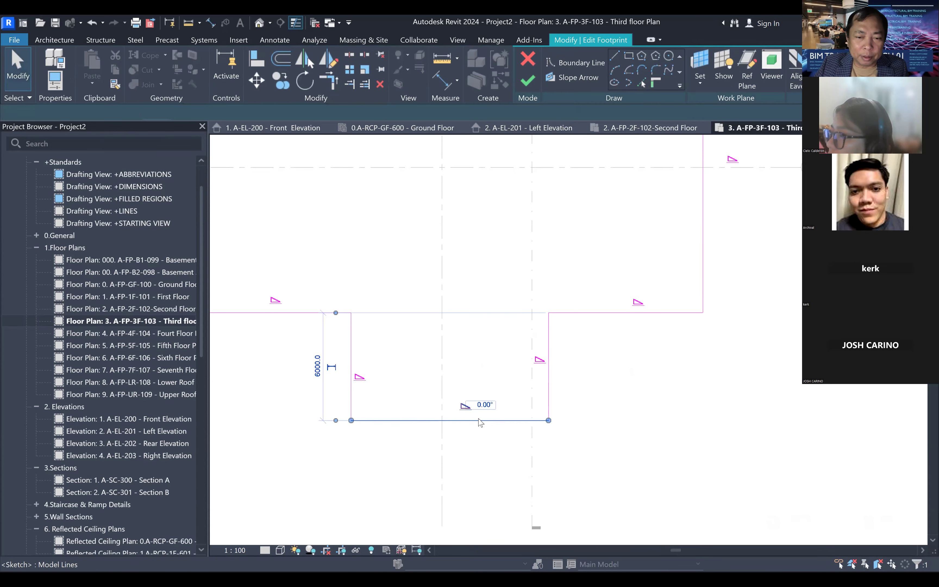
pyautogui.click(481, 450)
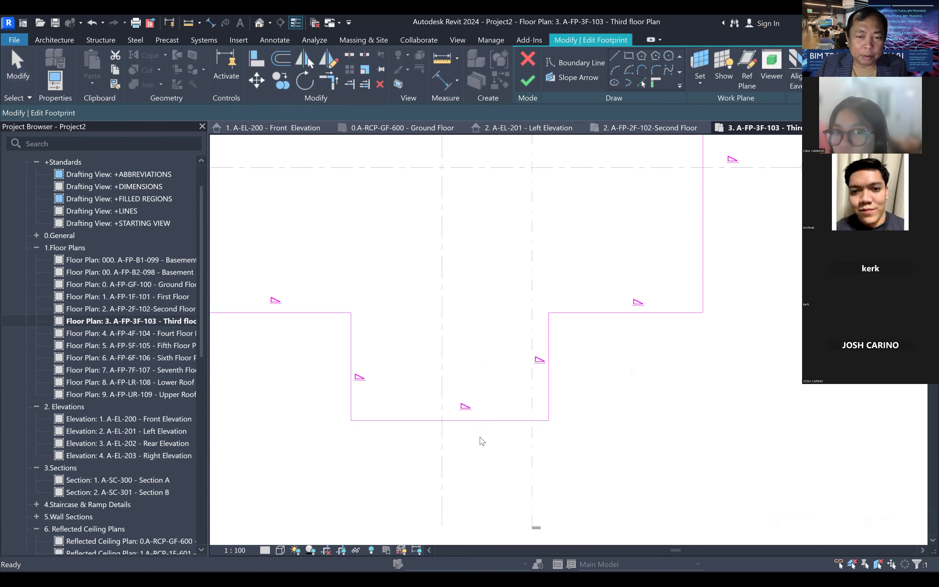
# - Trim the corner between the projection's right side and the front eave line, and finish the roof footprint
pyautogui.scroll(-2, 481, 450)
pyautogui.press('t')
pyautogui.press('r')
pyautogui.click(530, 403)
pyautogui.click(555, 385)
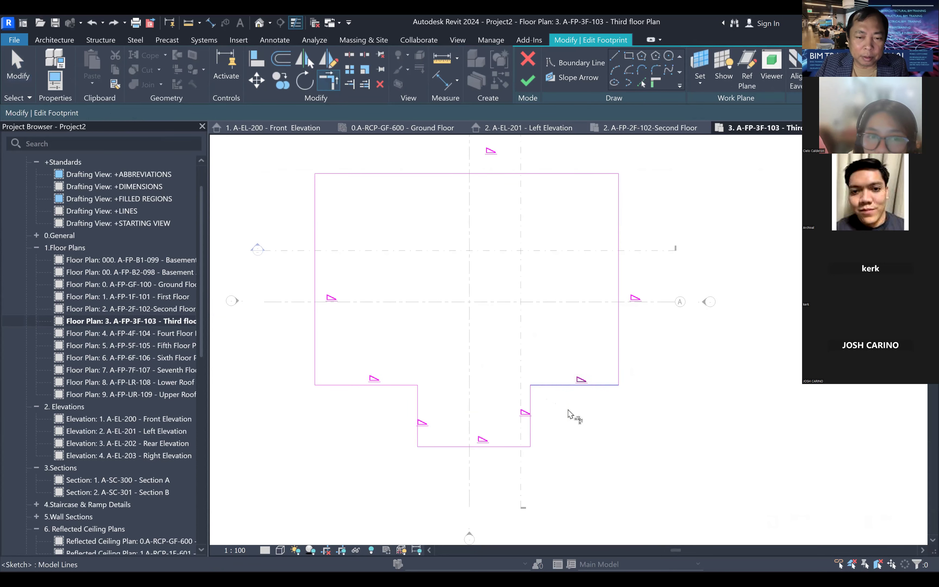
pyautogui.click(528, 81)
pyautogui.scroll(-2, 330, 249)
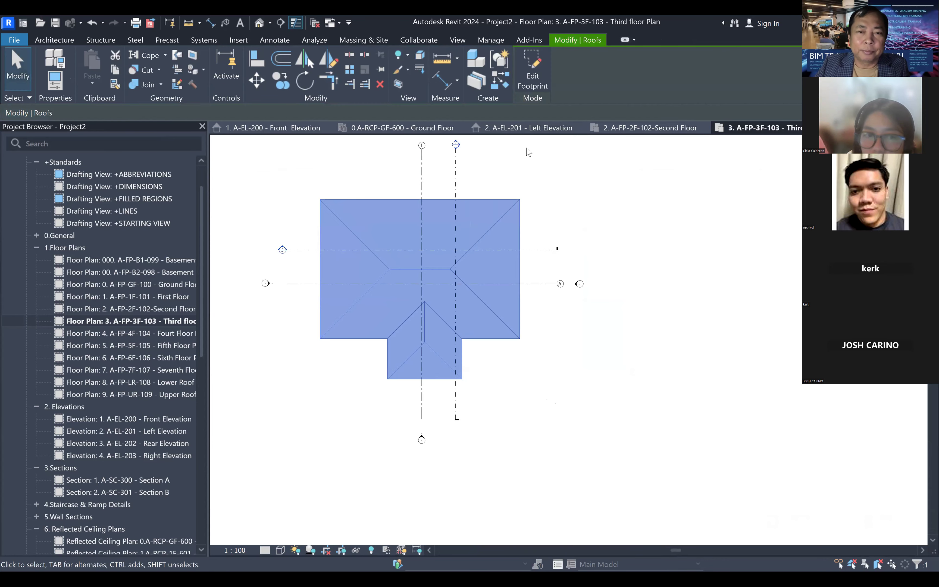
# - Examine the extended roof and its front projection in the 3D view
pyautogui.click(261, 23)
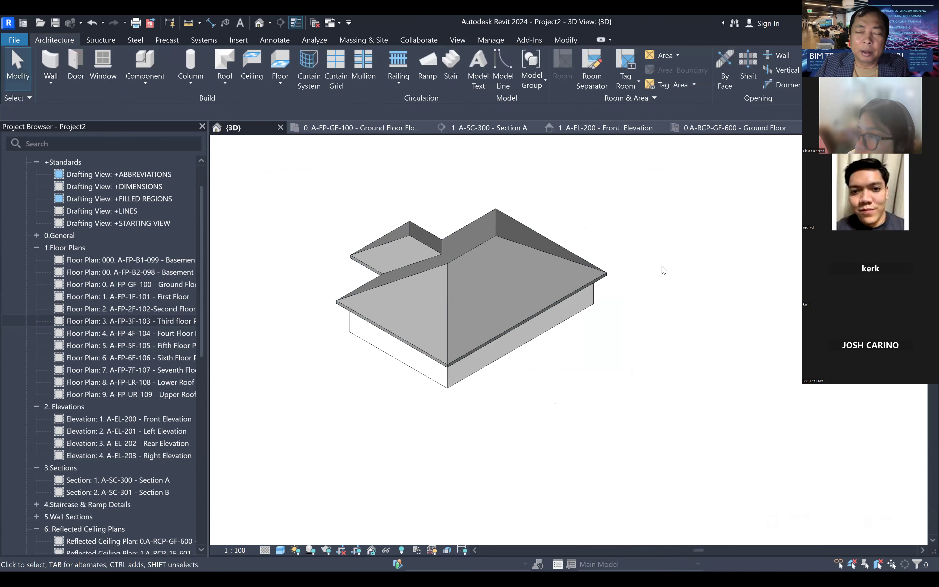
pyautogui.scroll(-1, 664, 280)
pyautogui.moveTo(664, 279); pyautogui.dragTo(603, 336, button='middle')
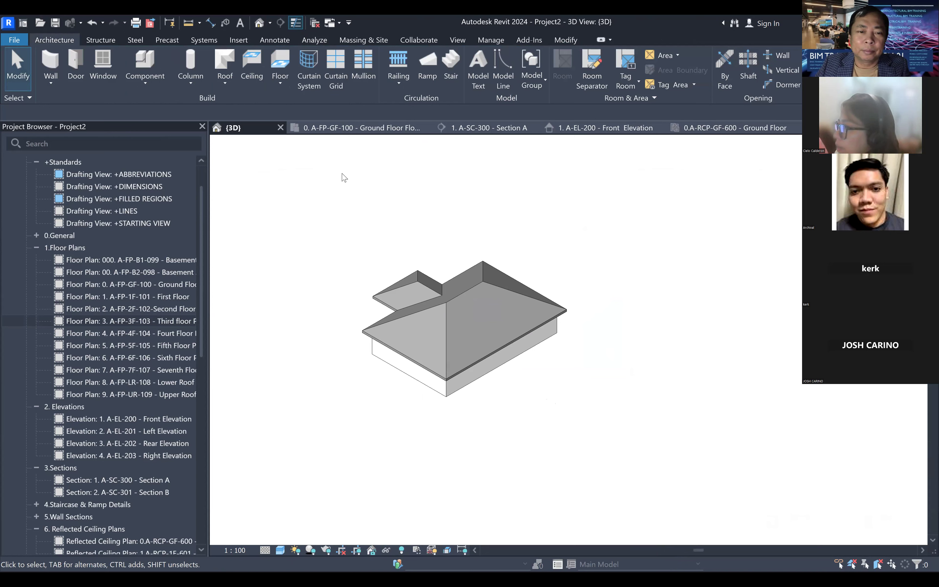
pyautogui.moveTo(361, 206)
pyautogui.keyDown('shift'); pyautogui.mouseDown(button='middle')
pyautogui.moveTo(428, 193)
pyautogui.moveTo(404, 193)
pyautogui.mouseUp(button='middle'); pyautogui.keyUp('shift')
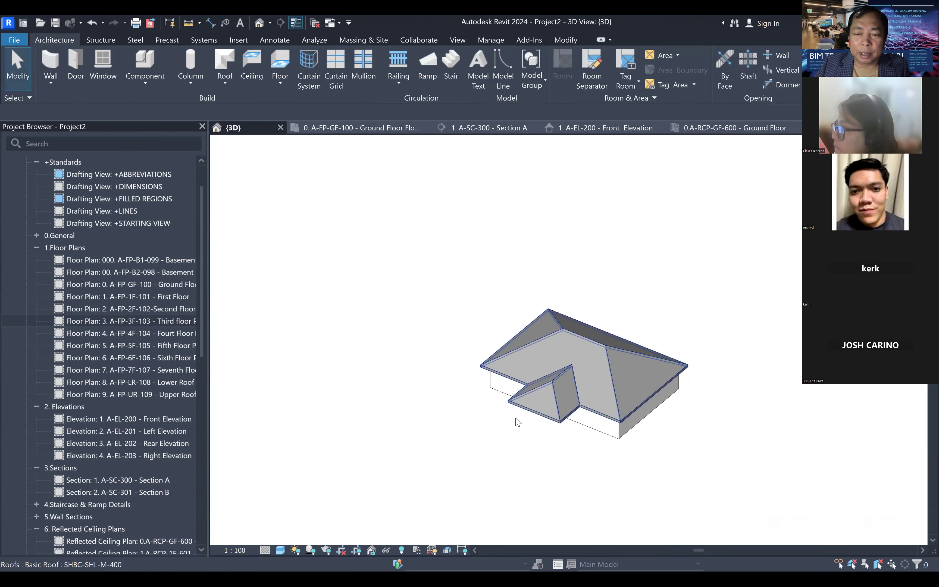
pyautogui.scroll(5, 540, 426)
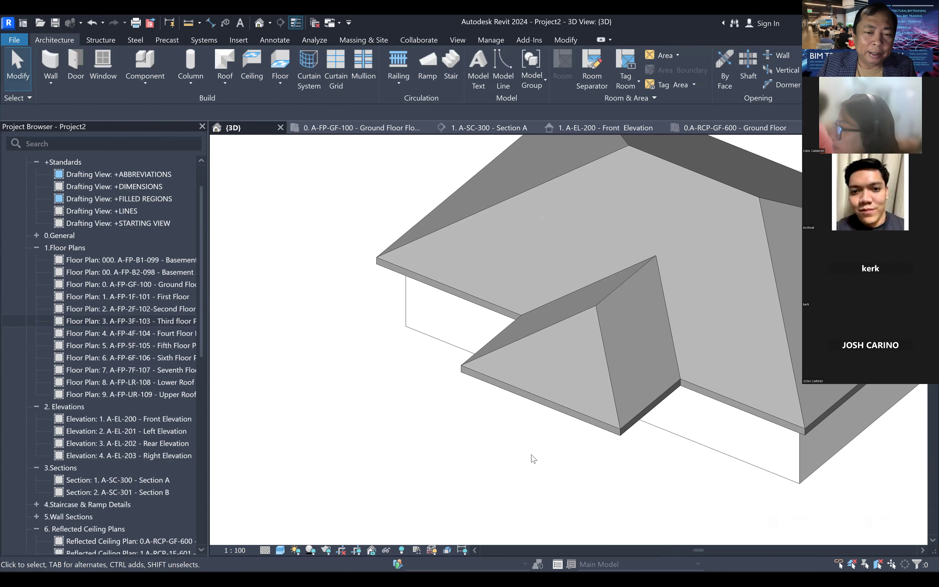
pyautogui.scroll(-2, 532, 464)
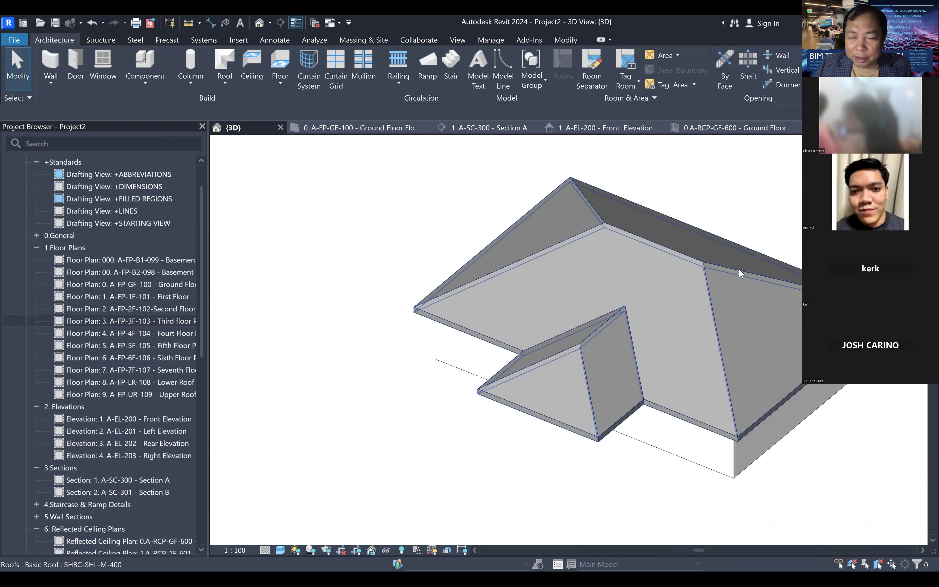
pyautogui.click(222, 83)
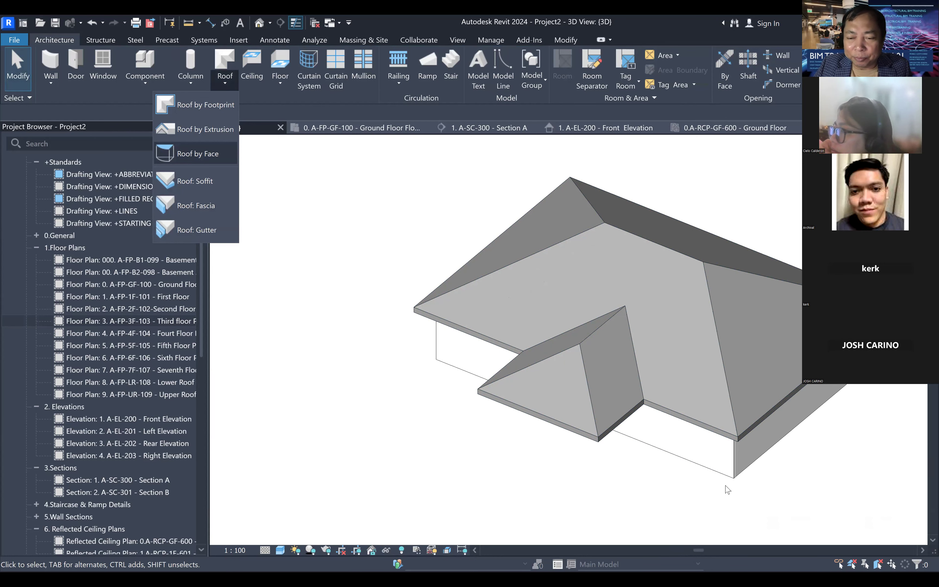
pyautogui.scroll(5, 722, 474)
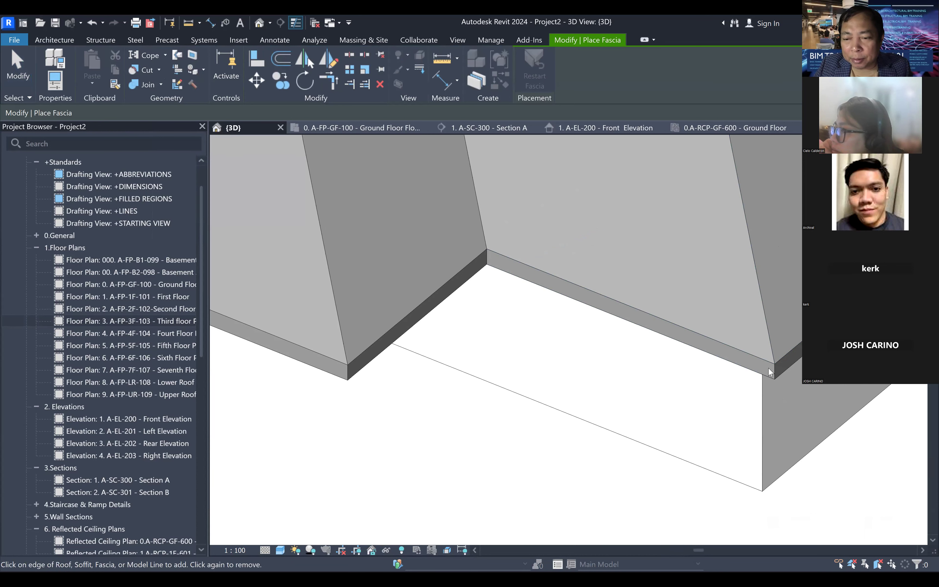
pyautogui.scroll(3, 770, 372)
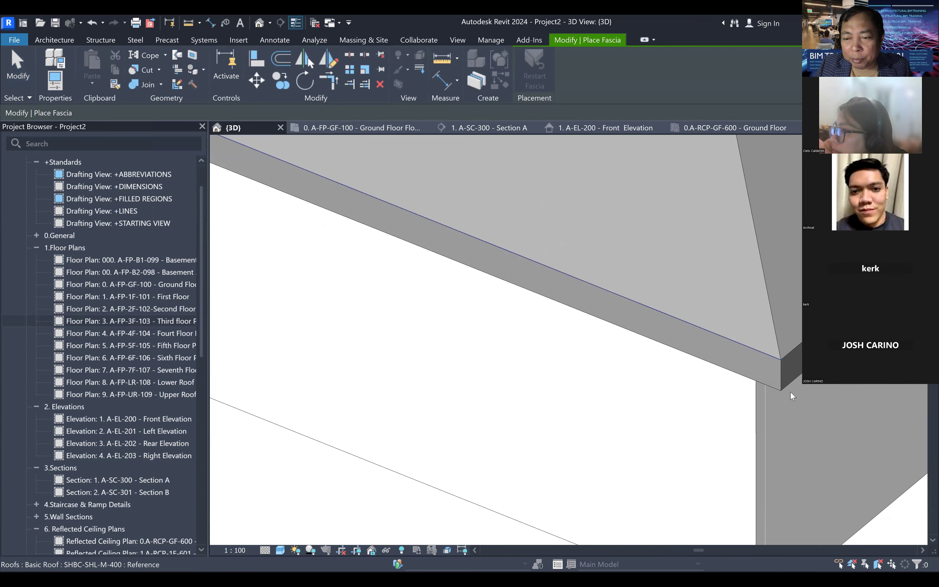
pyautogui.press('Escape')
# - Place a roof fascia along the main roof's right side eave and the adjoining front eave beside the projection
pyautogui.scroll(3, 775, 375)
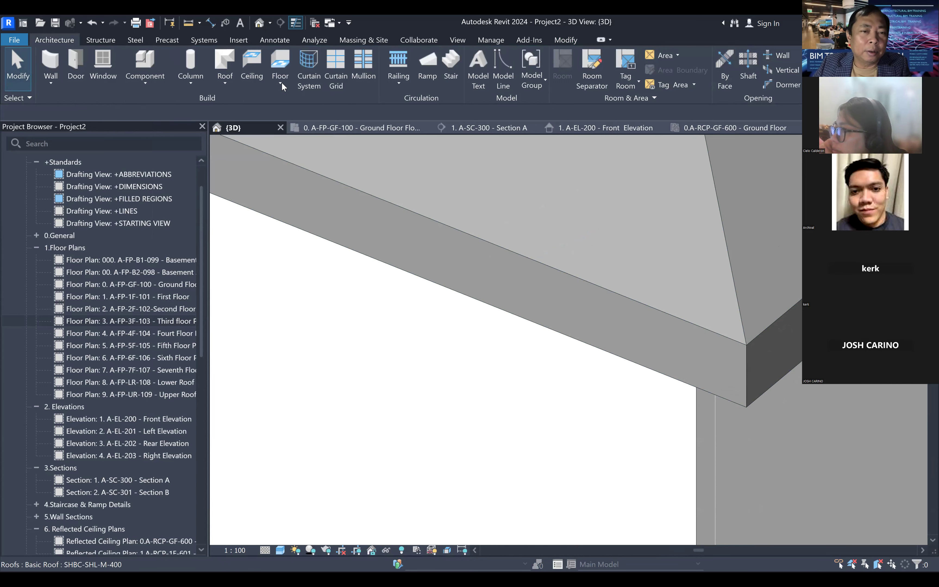
pyautogui.click(228, 80)
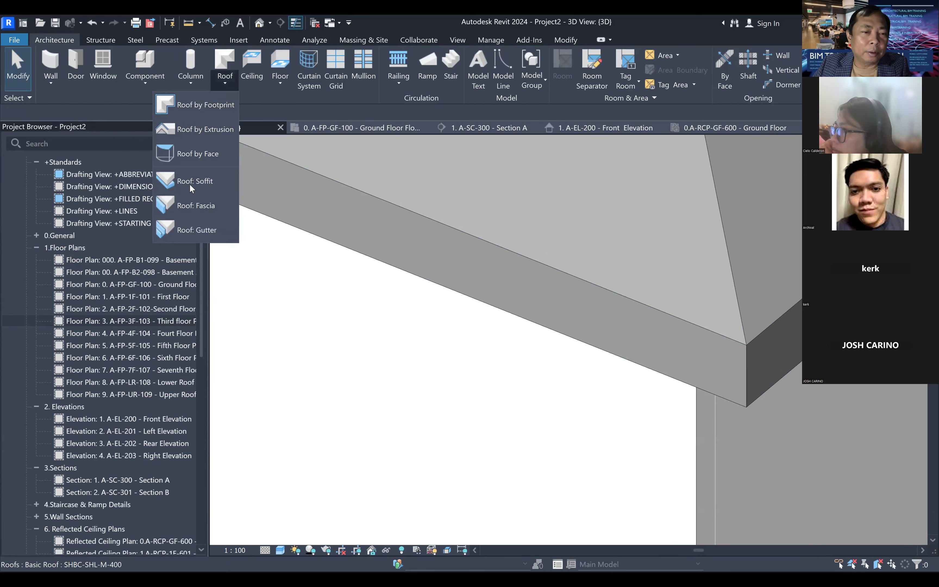
pyautogui.click(185, 207)
pyautogui.click(758, 334)
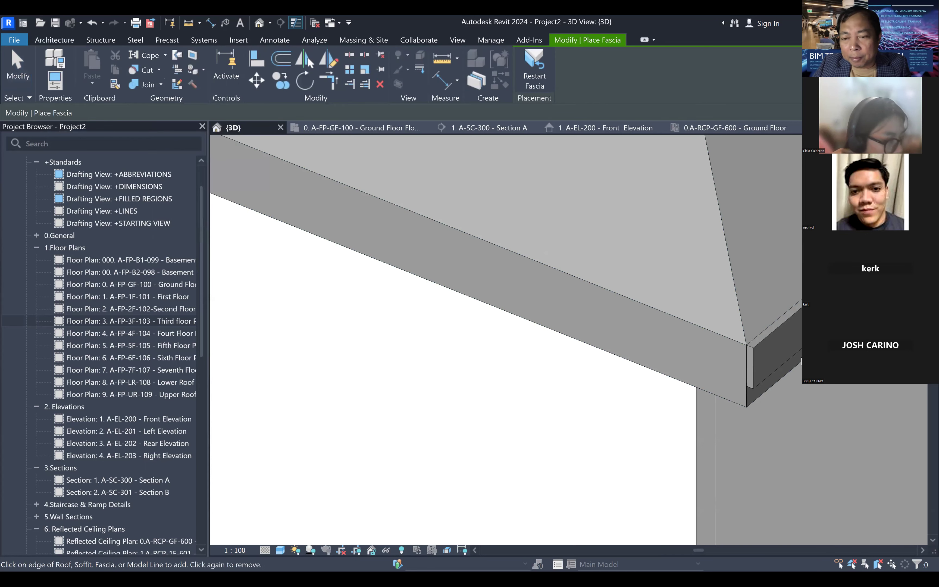
pyautogui.click(737, 342)
pyautogui.keyDown('shift'); pyautogui.moveTo(655, 425); pyautogui.dragTo(598, 439, button='middle'); pyautogui.keyUp('shift')
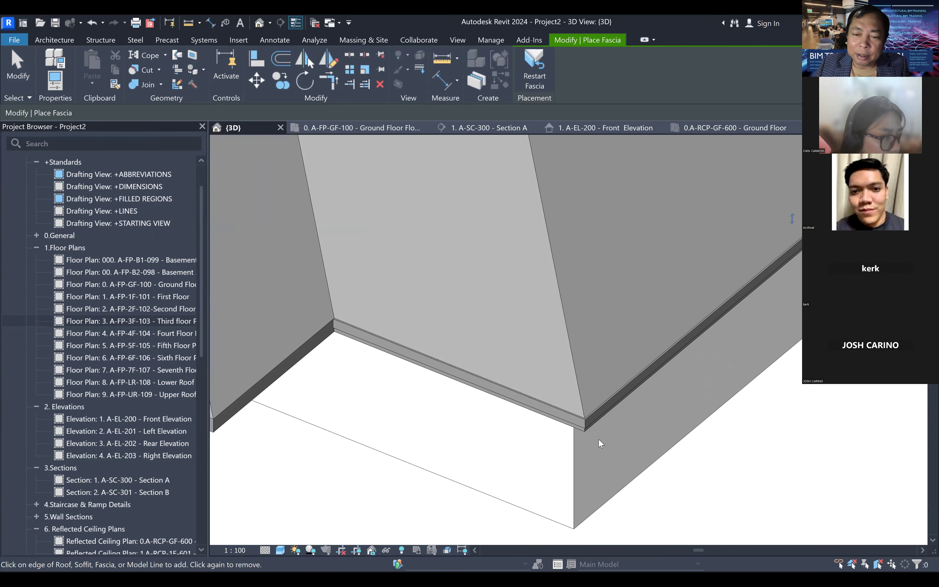
pyautogui.scroll(2, 593, 439)
pyautogui.scroll(4, 588, 439)
pyautogui.press('Escape')
pyautogui.press('Escape')
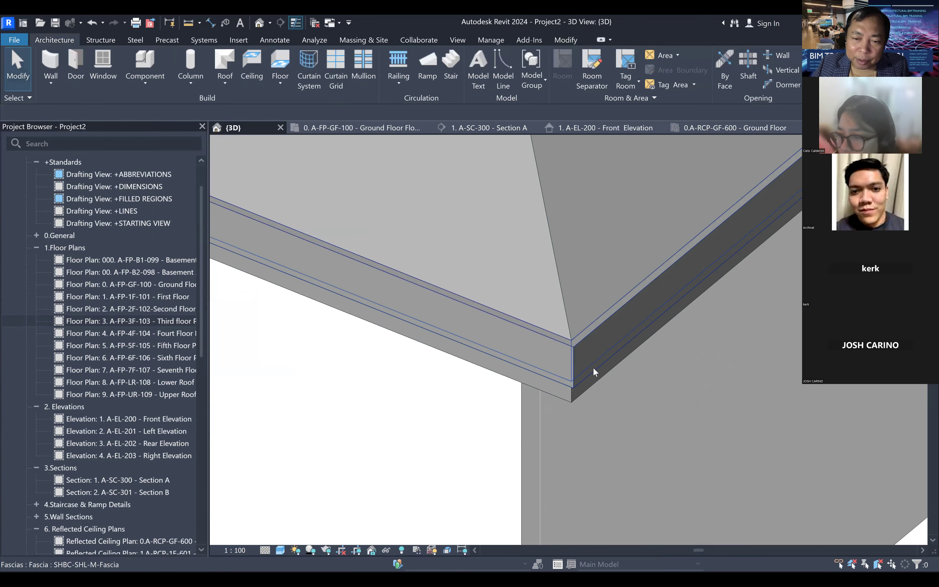
# - Add a roof gutter on the fascia along the right side eave and the adjoining front eave
pyautogui.keyDown('shift'); pyautogui.moveTo(618, 362); pyautogui.dragTo(495, 348, button='middle'); pyautogui.keyUp('shift')
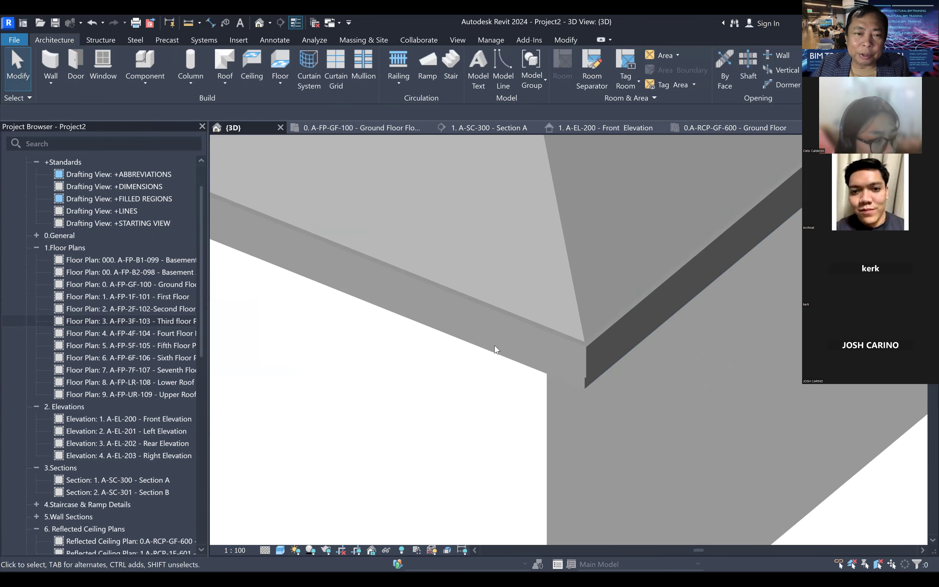
pyautogui.click(220, 80)
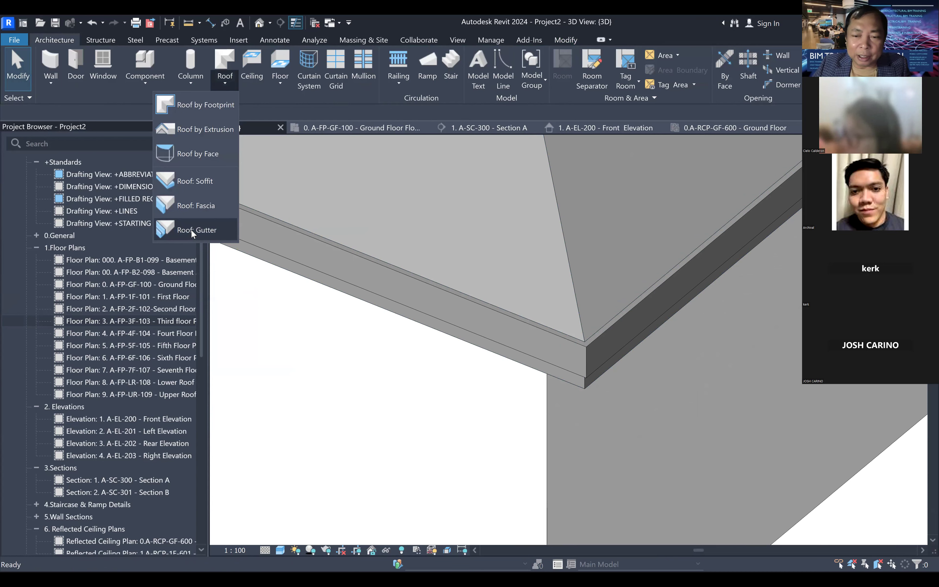
pyautogui.click(609, 329)
pyautogui.click(567, 340)
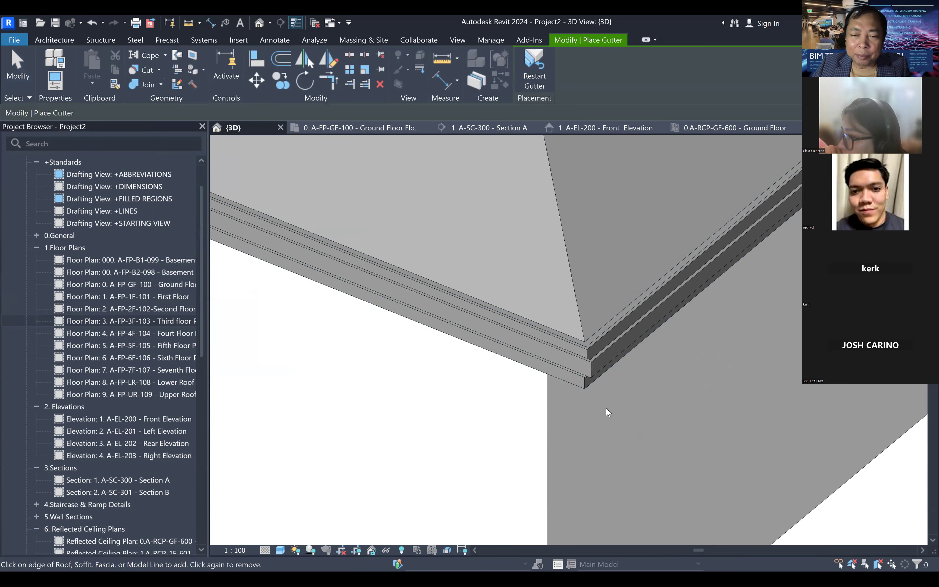
# - Inspect the gutter along the eaves and its open end profile at the roof's rear corner, and end gutter placement
pyautogui.scroll(-3, 591, 439)
pyautogui.keyDown('shift'); pyautogui.moveTo(591, 440); pyautogui.dragTo(640, 407, button='middle'); pyautogui.keyUp('shift')
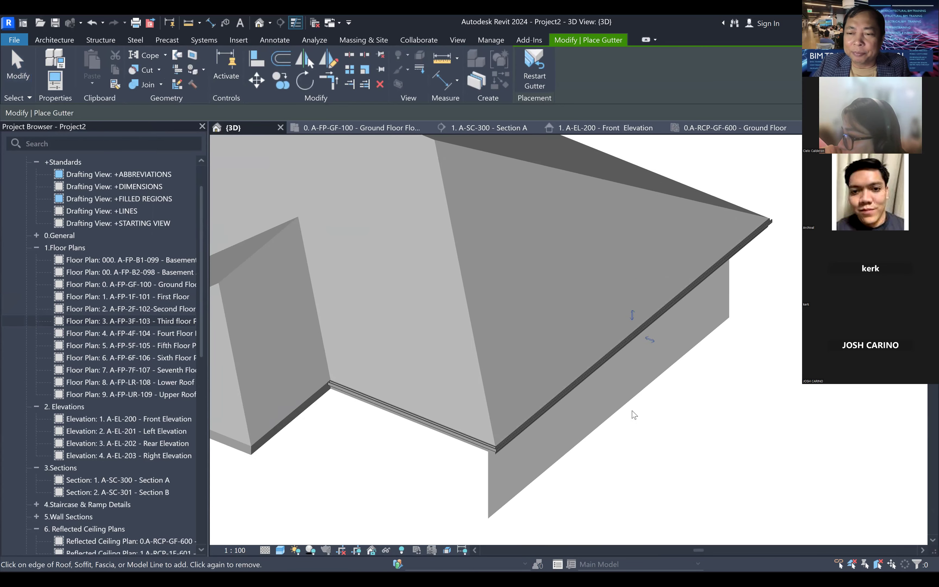
pyautogui.scroll(-2, 640, 407)
pyautogui.moveTo(892, 166); pyautogui.dragTo(720, 179)
pyautogui.moveTo(574, 217); pyautogui.dragTo(831, 300, button='middle')
pyautogui.moveTo(485, 311)
pyautogui.keyDown('shift'); pyautogui.mouseDown(button='middle')
pyautogui.moveTo(482, 368)
pyautogui.moveTo(356, 394)
pyautogui.mouseUp(button='middle'); pyautogui.keyUp('shift')
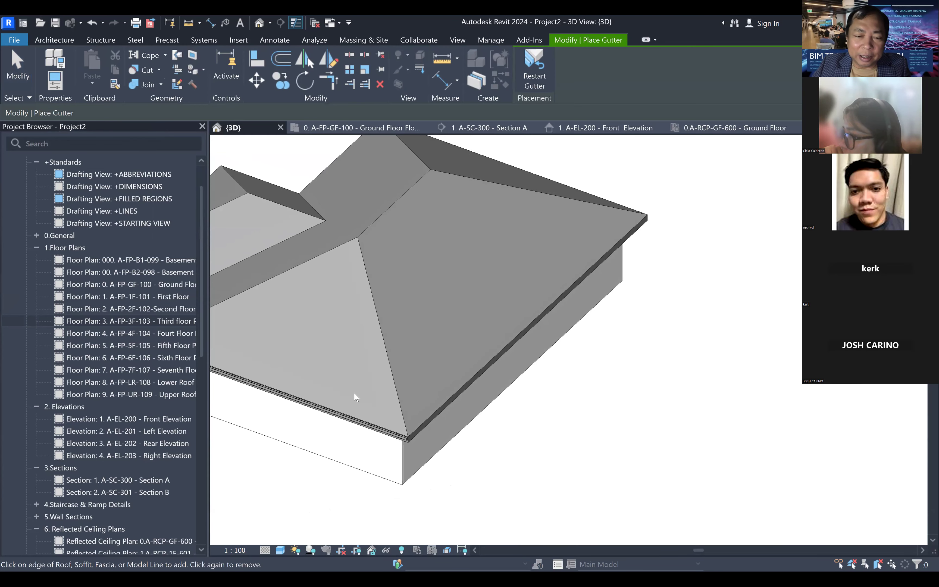
pyautogui.scroll(5, 566, 417)
pyautogui.click(586, 429)
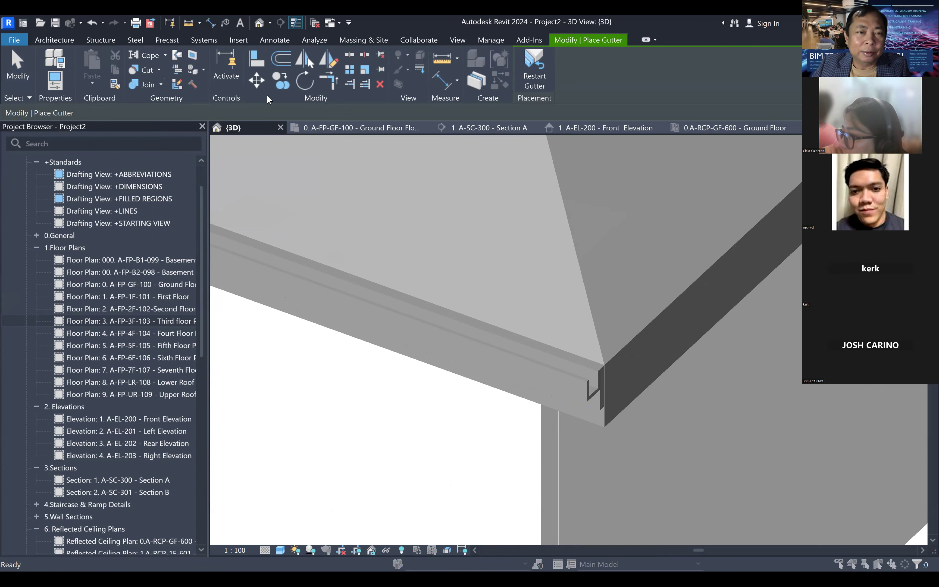
pyautogui.press('Escape')
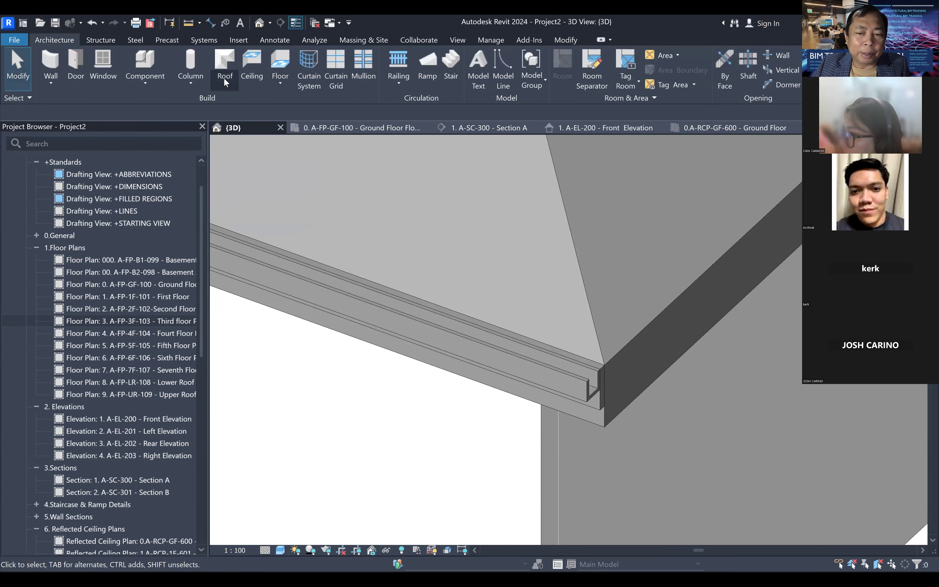
# - Add a roof fascia and then a gutter along the main roof's rear eave, and end gutter placement
pyautogui.press('Return')
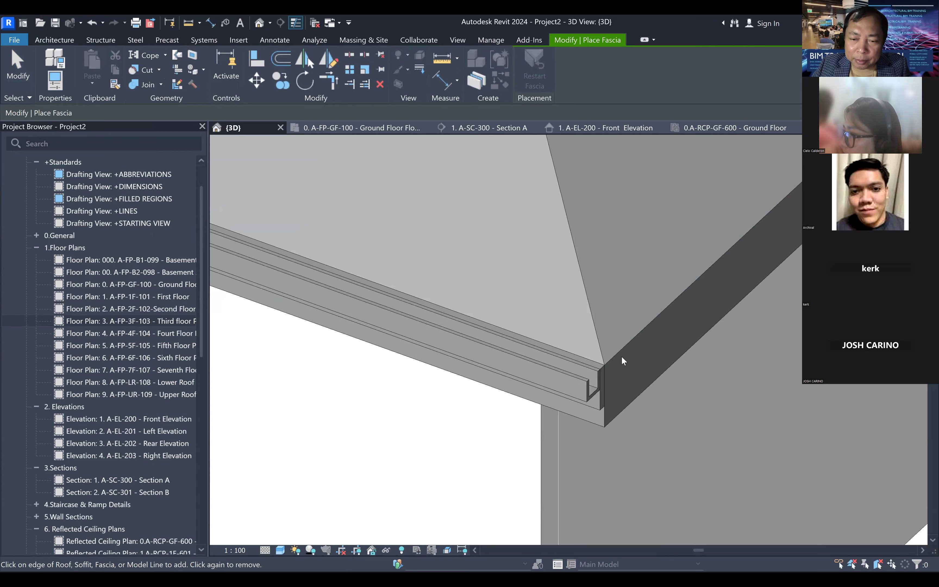
pyautogui.click(620, 351)
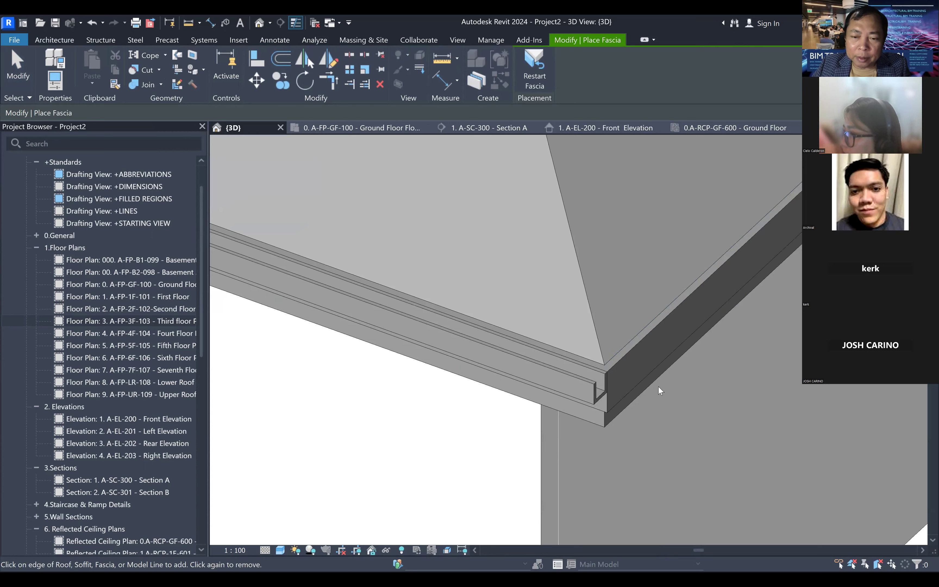
pyautogui.press('Escape')
pyautogui.click(226, 82)
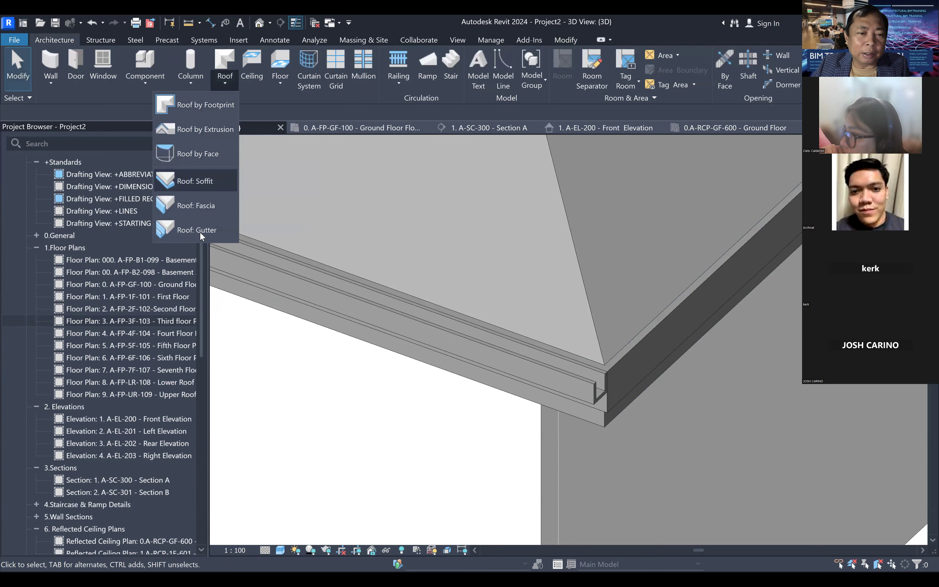
pyautogui.click(624, 357)
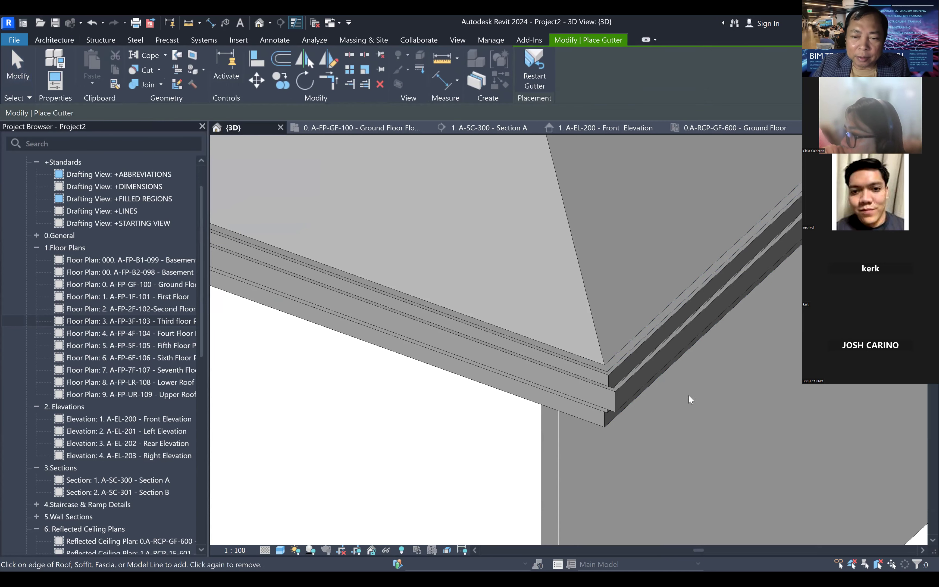
pyautogui.scroll(-5, 716, 444)
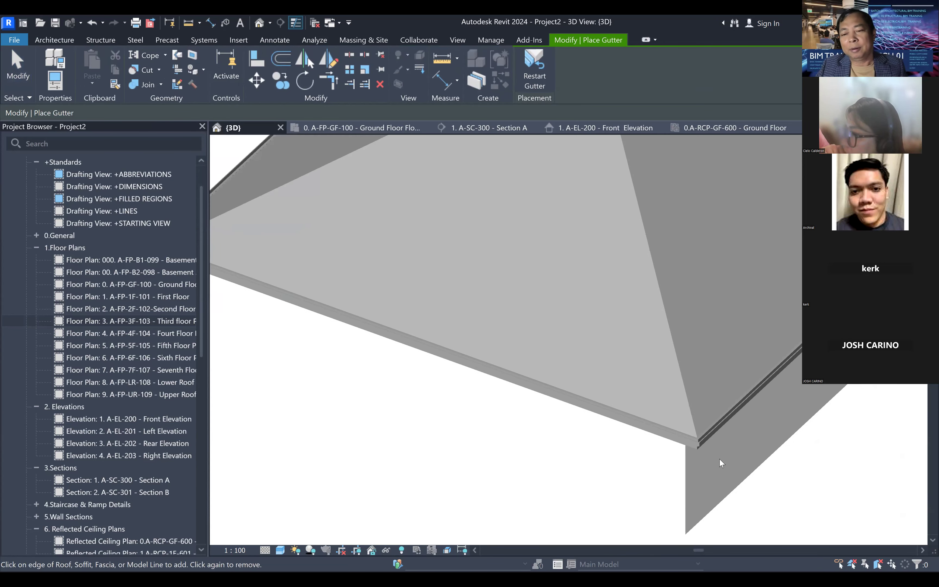
pyautogui.scroll(-3, 720, 461)
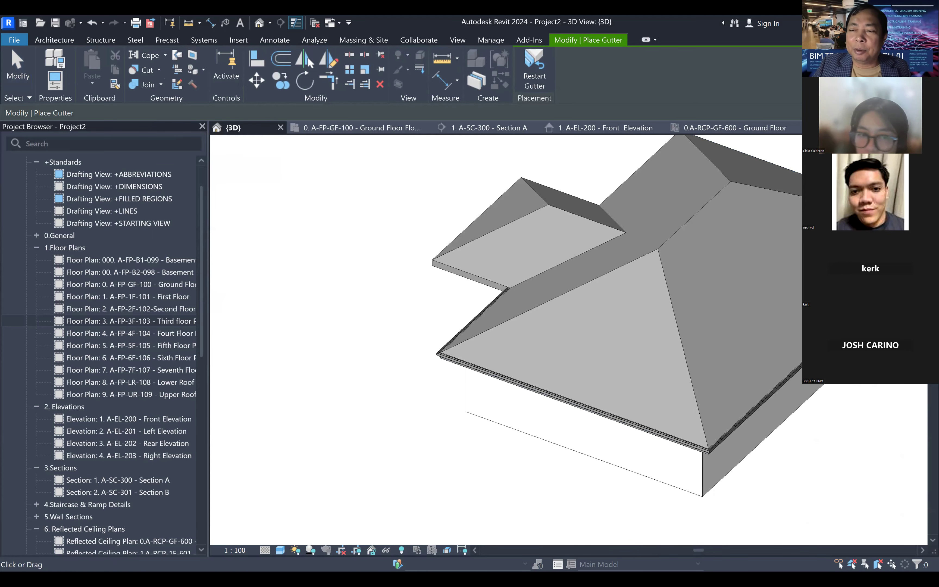
pyautogui.click(882, 165)
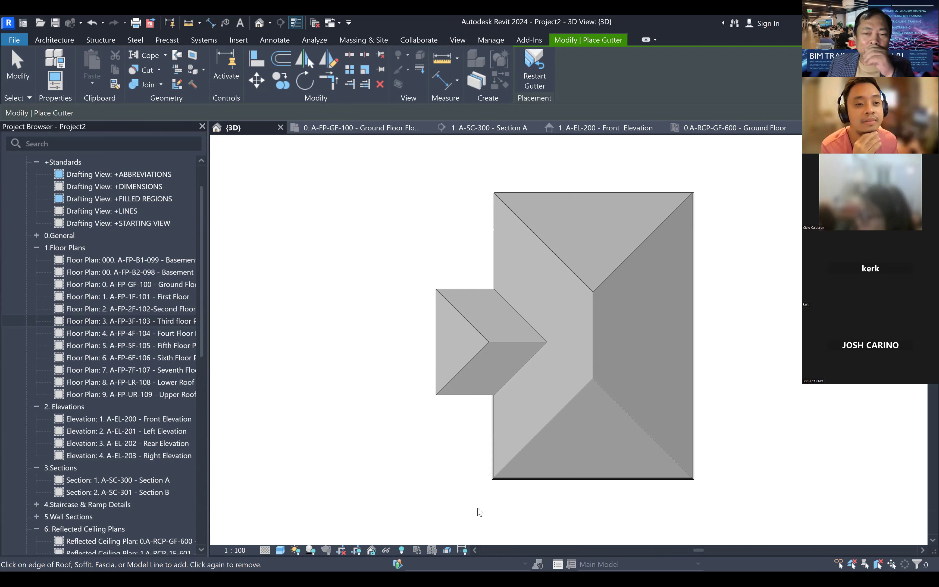
pyautogui.scroll(-2, 480, 508)
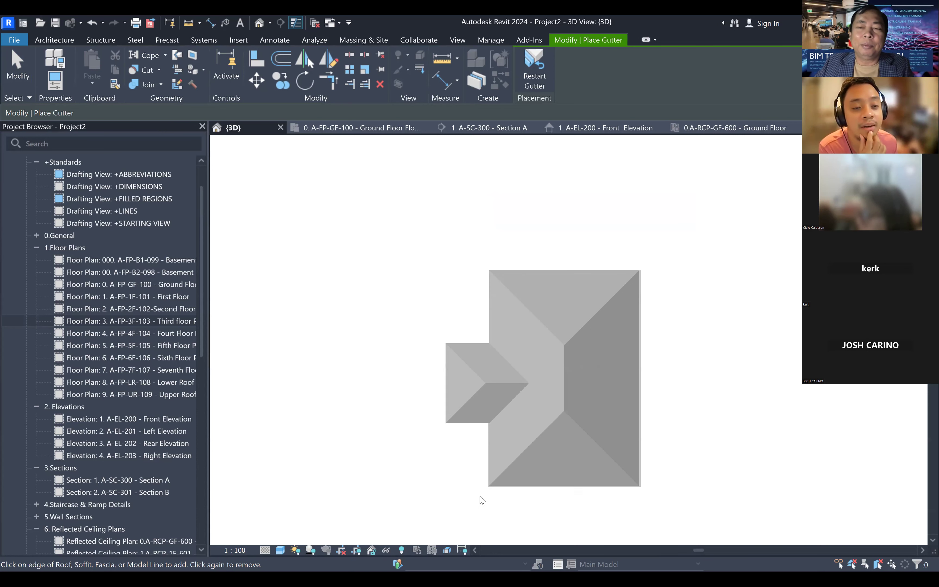
pyautogui.press('Escape')
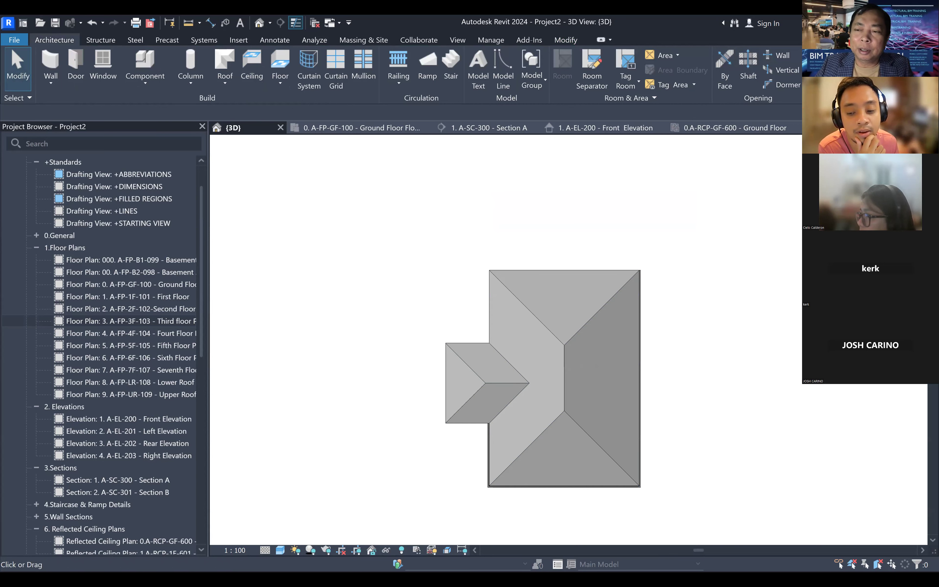
# - Delete the whole hip roof together with its fascia and gutters, leaving only the walls
pyautogui.click(903, 182)
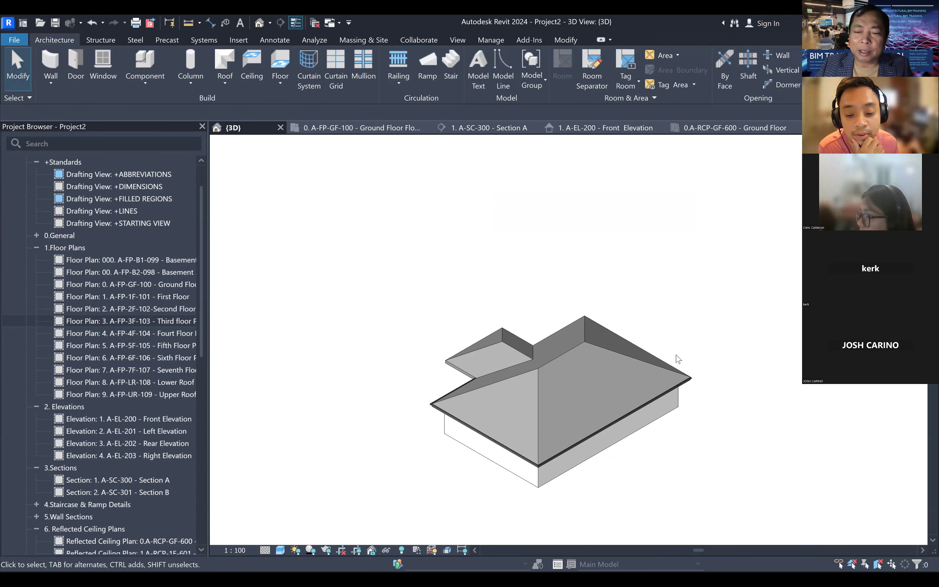
pyautogui.click(675, 373)
pyautogui.press('Delete')
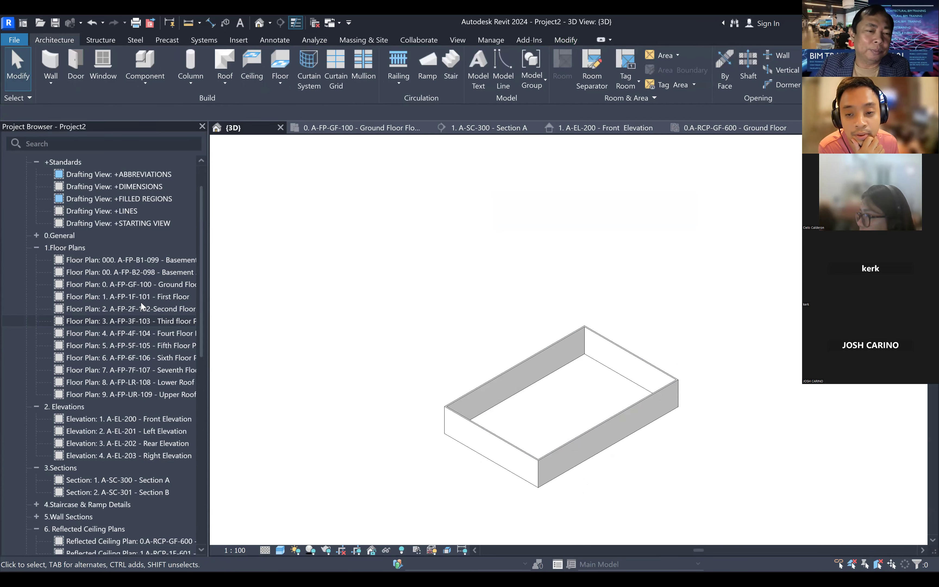
# - Open the Section A view from its section mark in the ground floor plan
pyautogui.click(166, 285)
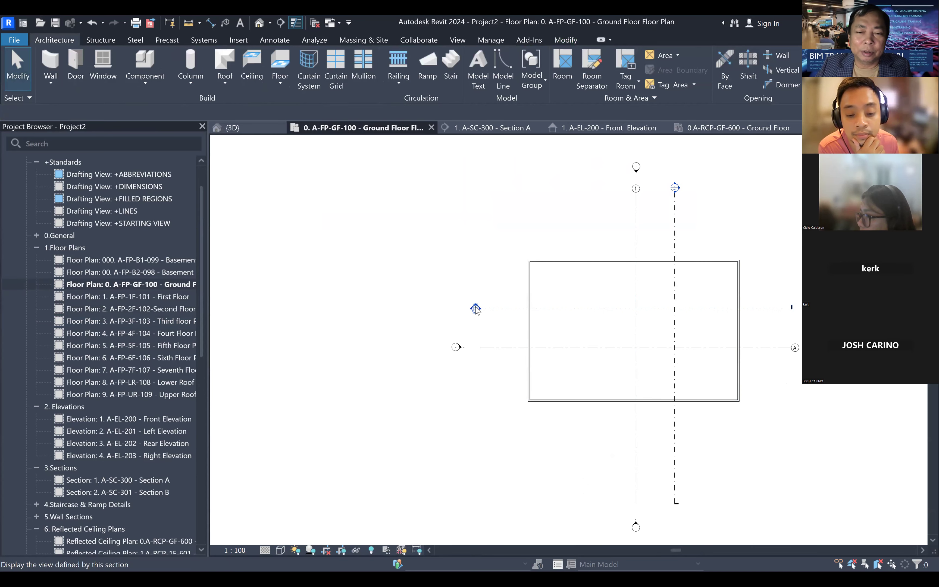
pyautogui.doubleClick(475, 308)
pyautogui.moveTo(685, 325); pyautogui.dragTo(791, 333, button='middle')
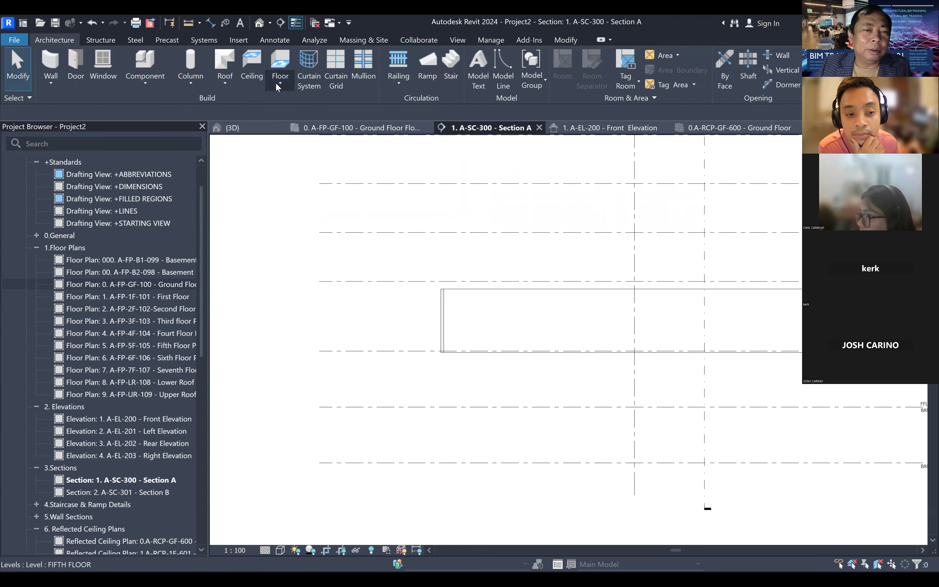
# - Start a roof by extrusion on a picked wall plane, with UPPER ROOF as reference level and 0.0 offset
pyautogui.click(223, 82)
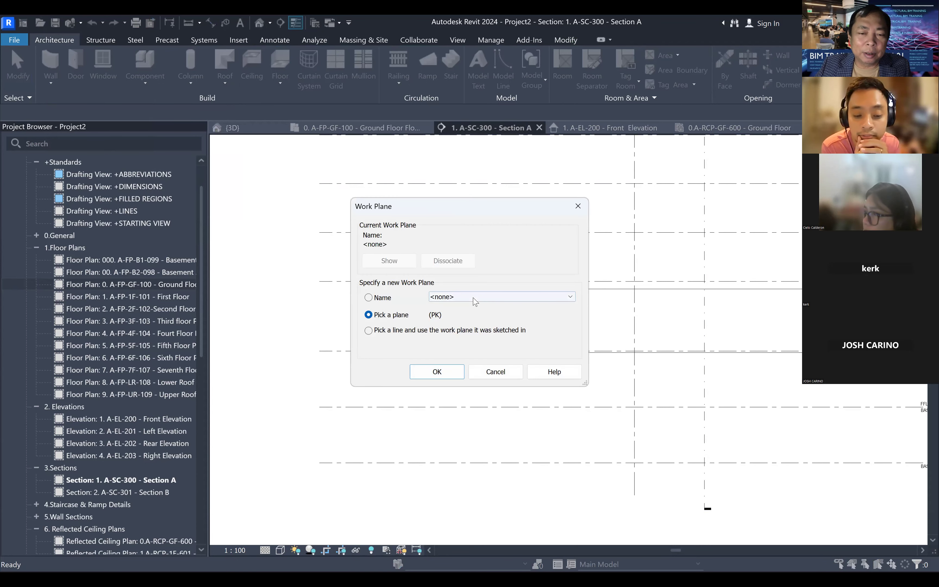
pyautogui.click(475, 301)
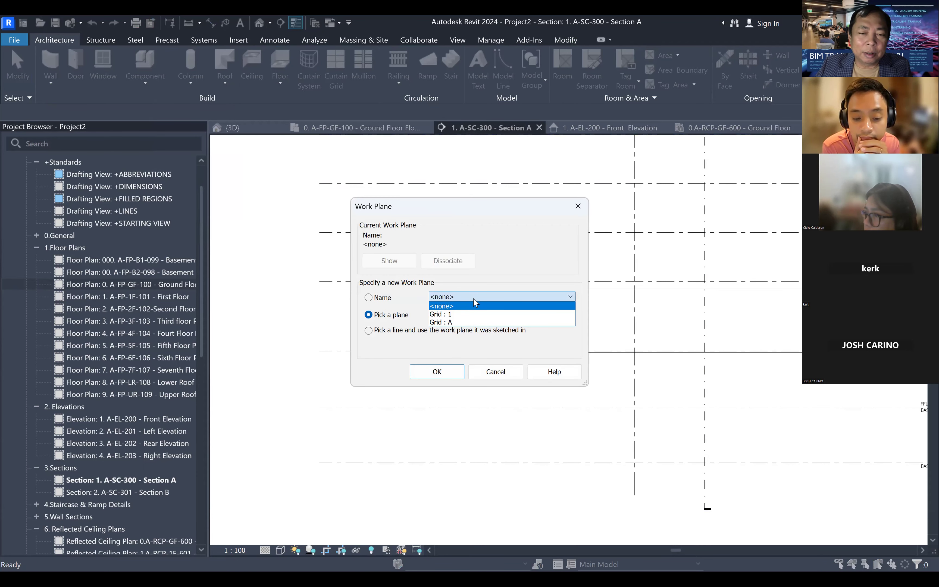
pyautogui.click(474, 300)
pyautogui.press('Return')
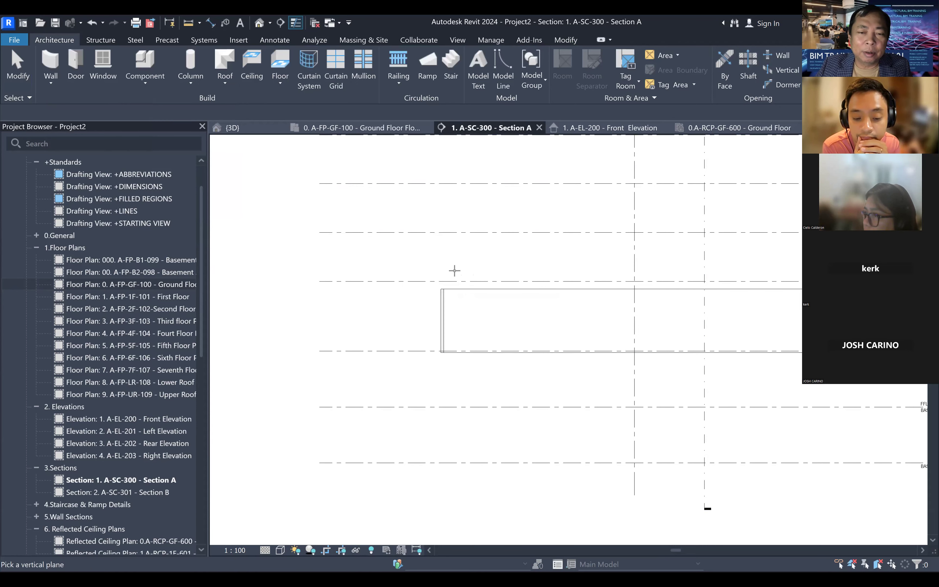
pyautogui.scroll(2, 440, 296)
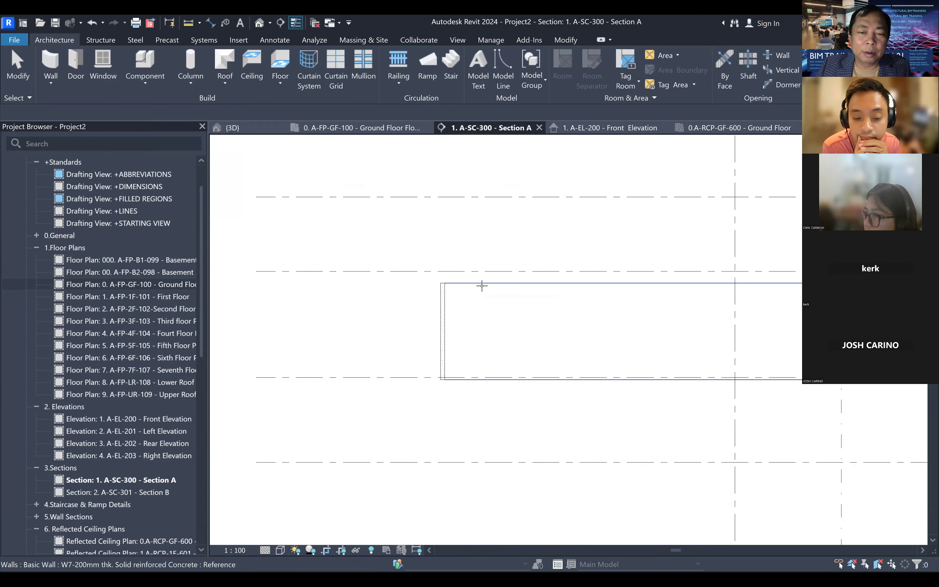
pyautogui.click(455, 266)
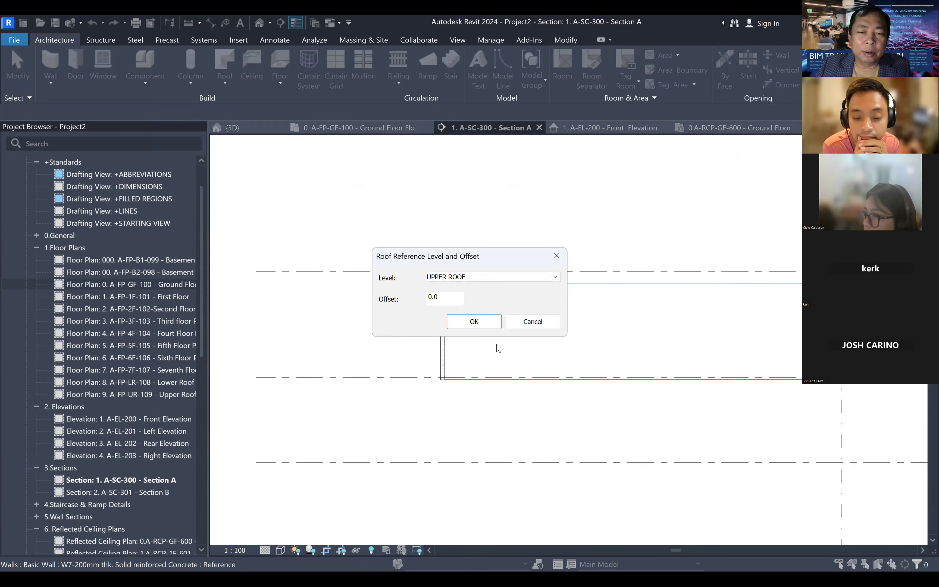
pyautogui.click(474, 322)
# - Draw one sloping profile line about 30606 mm long above the walls, ending on the First Floor level, and finish the roof
pyautogui.scroll(-3, 509, 329)
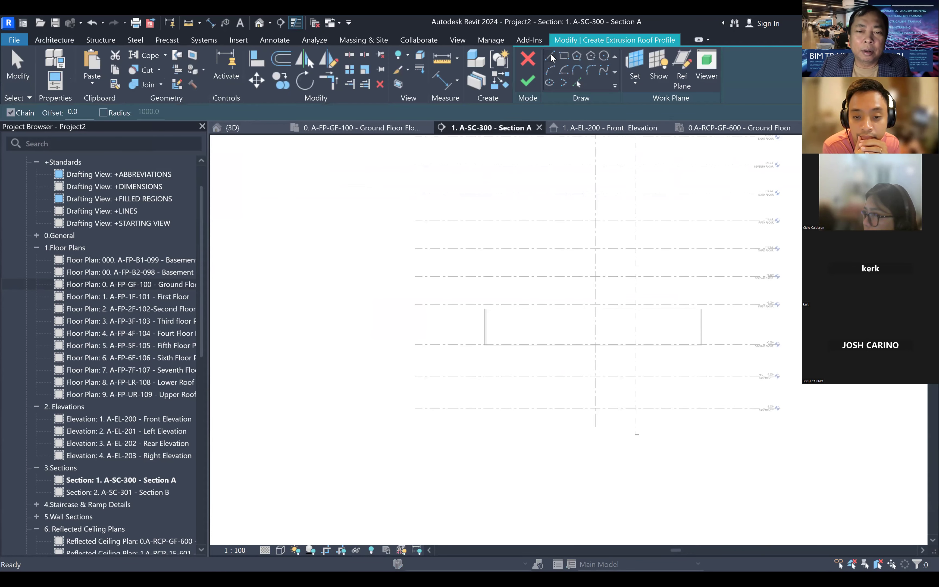
pyautogui.click(478, 285)
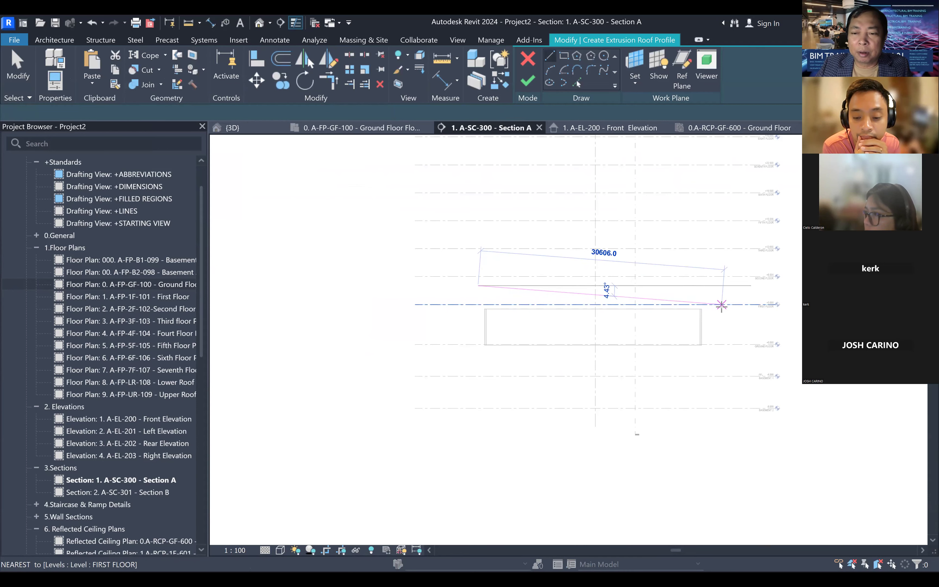
pyautogui.click(722, 304)
pyautogui.click(528, 81)
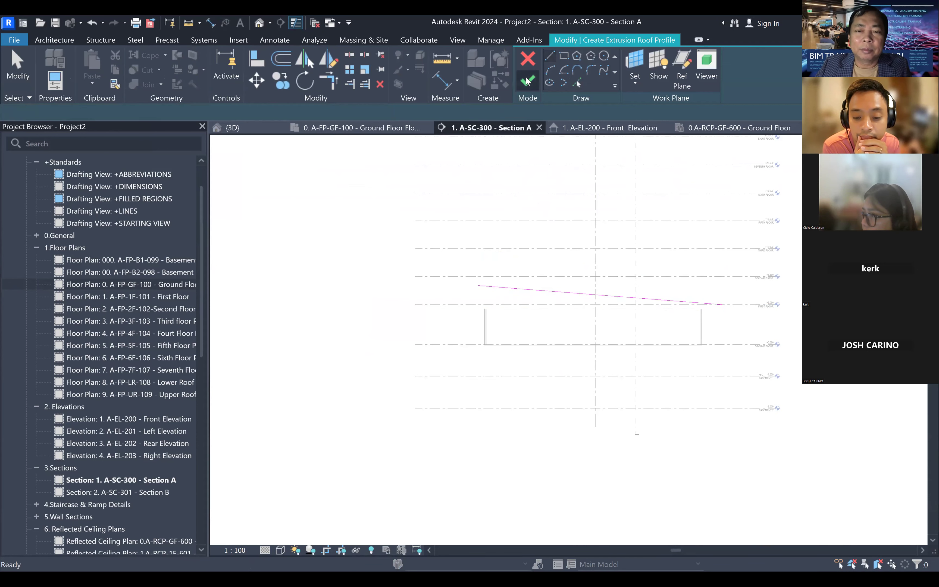
pyautogui.click(499, 219)
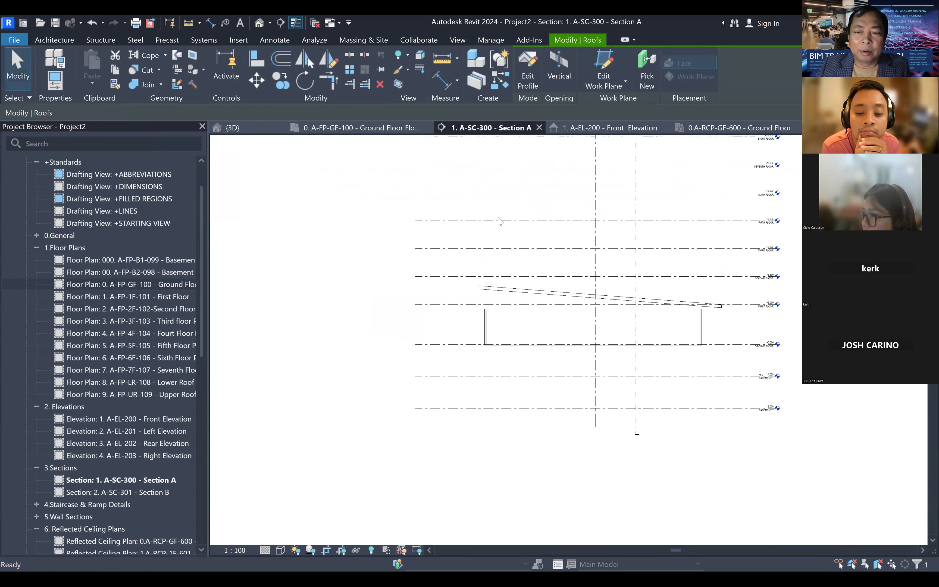
# - Stretch both long side edges of the extruded roof outward past the walls in the 3D view
pyautogui.scroll(-2, 412, 179)
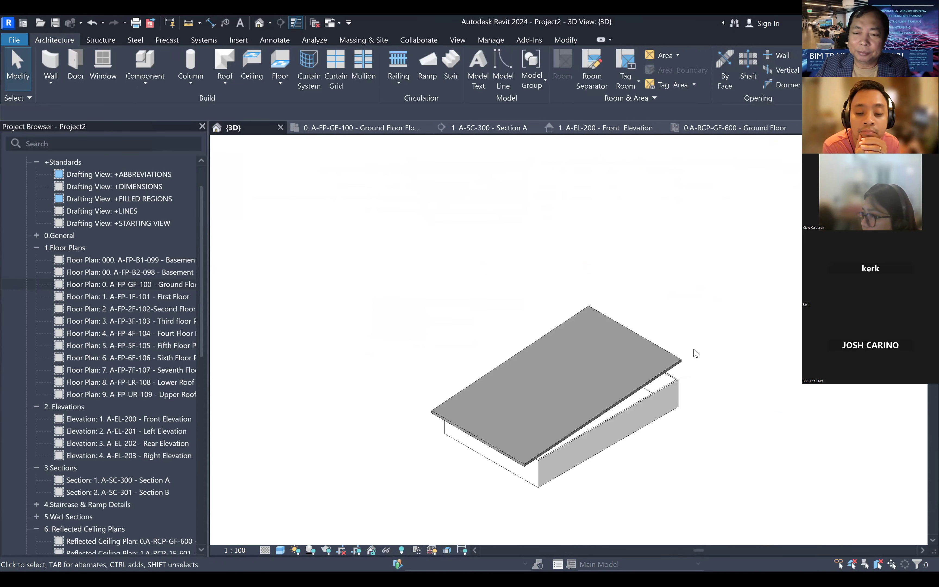
pyautogui.click(680, 361)
pyautogui.click(607, 416)
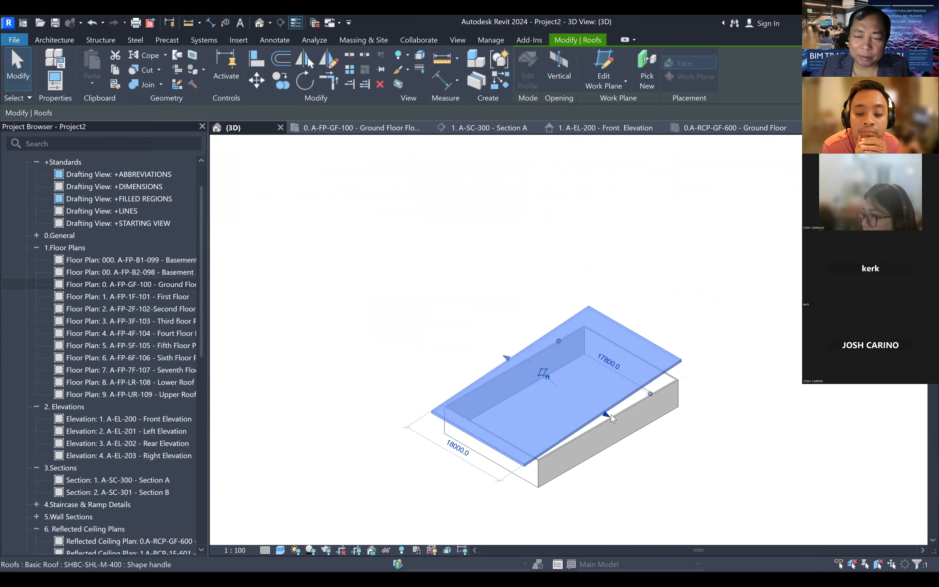
pyautogui.moveTo(611, 419); pyautogui.dragTo(628, 427)
pyautogui.moveTo(509, 356); pyautogui.dragTo(492, 347)
pyautogui.click(730, 339)
# - Attach the top of the near long wall to the underside of the sloping roof
pyautogui.moveTo(764, 467)
pyautogui.keyDown('shift'); pyautogui.mouseDown(button='middle')
pyautogui.moveTo(700, 413)
pyautogui.moveTo(562, 460)
pyautogui.moveTo(607, 435)
pyautogui.mouseUp(button='middle'); pyautogui.keyUp('shift')
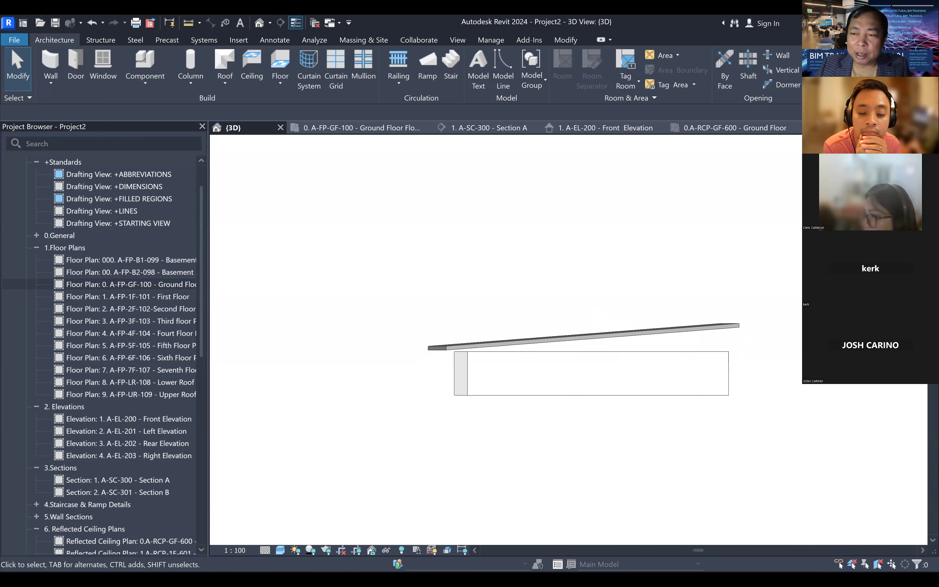
pyautogui.keyDown('shift'); pyautogui.moveTo(675, 412); pyautogui.dragTo(688, 330, button='middle'); pyautogui.keyUp('shift')
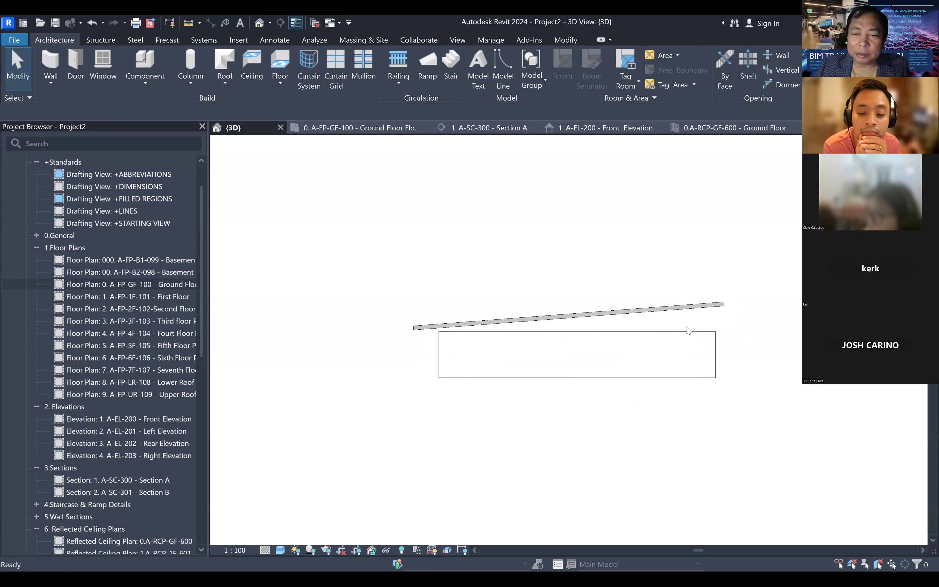
pyautogui.click(682, 336)
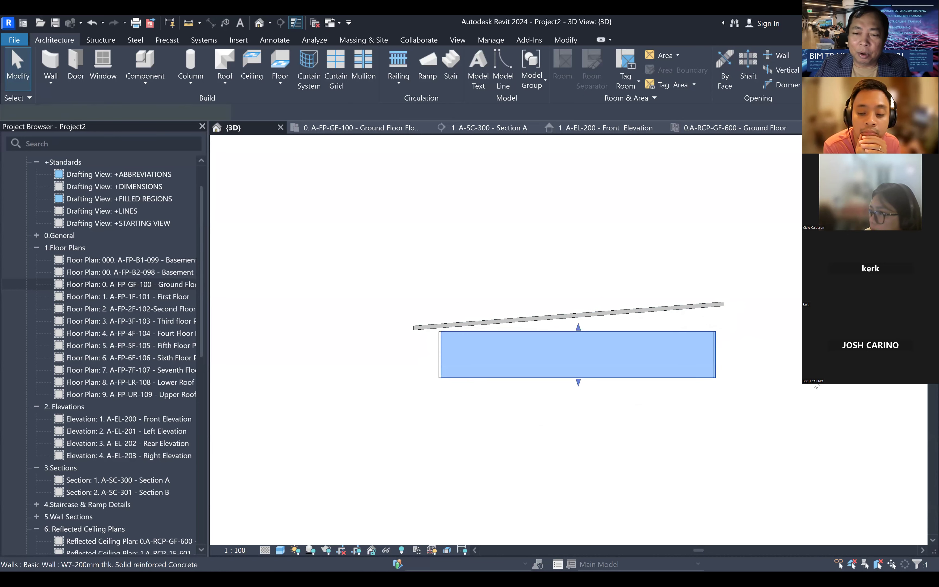
pyautogui.press('Escape')
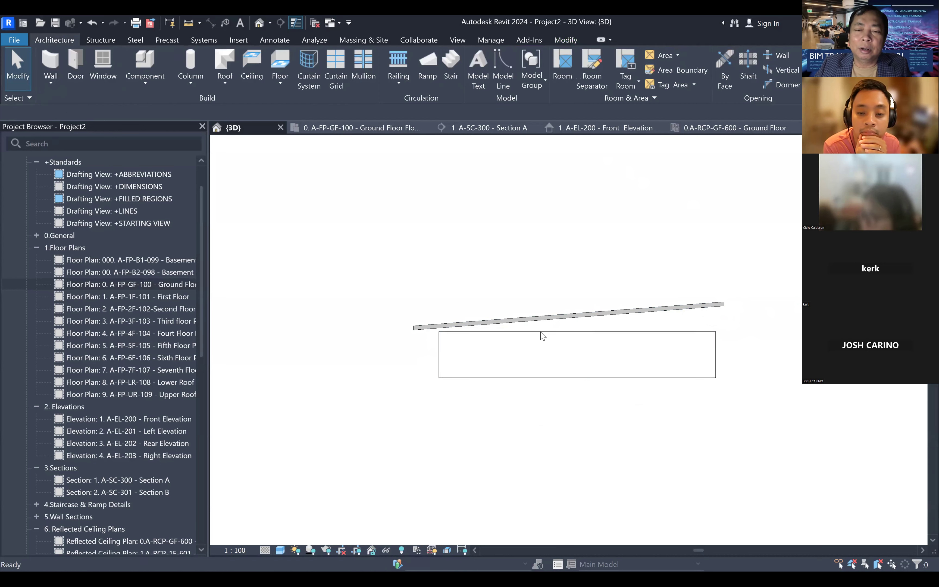
pyautogui.click(542, 335)
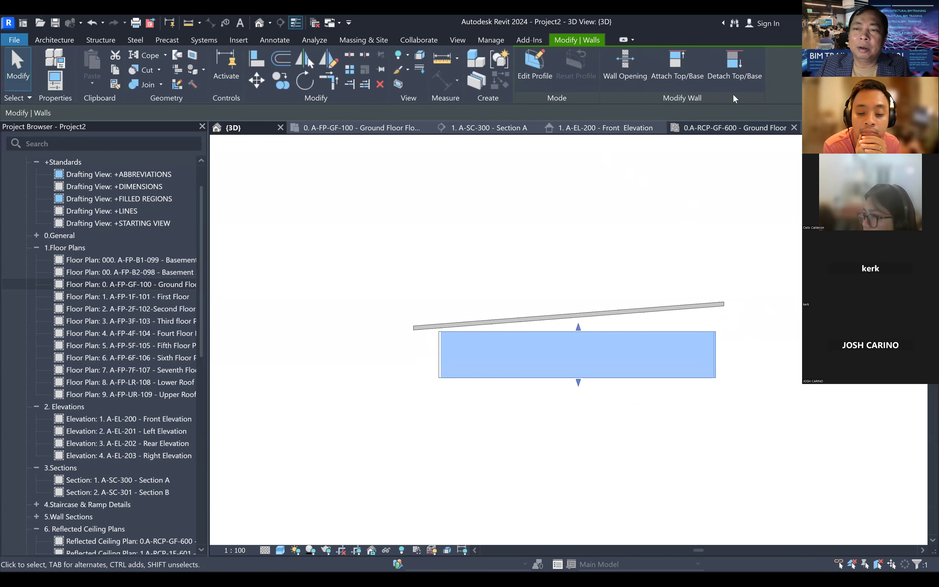
pyautogui.click(673, 66)
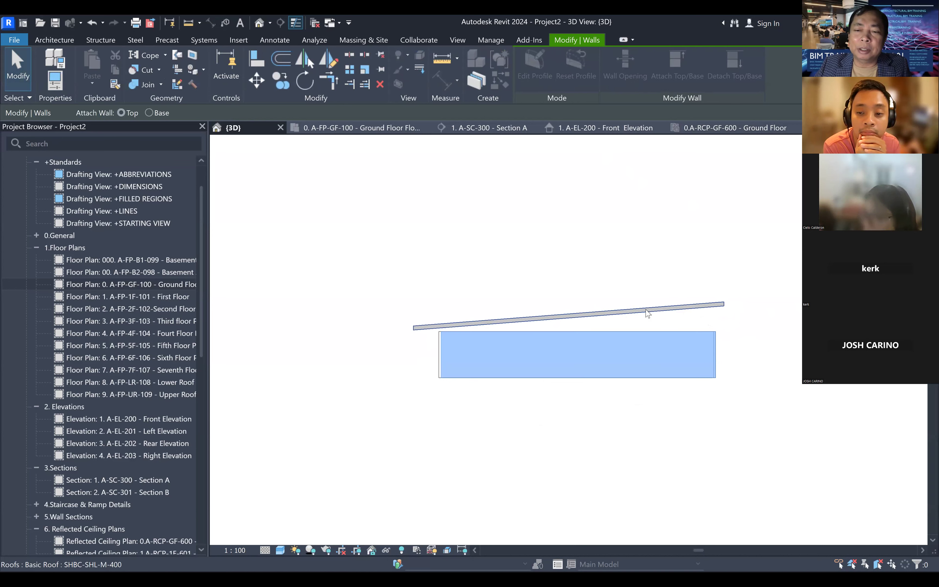
pyautogui.click(685, 307)
# - Attach the top of the short wall under the roof's high end to the roof
pyautogui.keyDown('shift'); pyautogui.moveTo(877, 186); pyautogui.dragTo(795, 197, button='middle'); pyautogui.keyUp('shift')
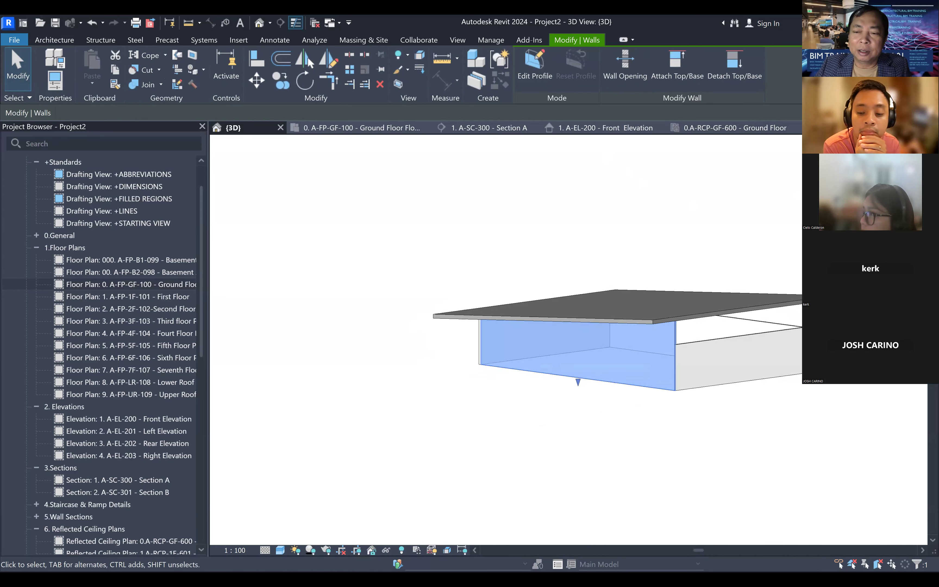
pyautogui.click(777, 338)
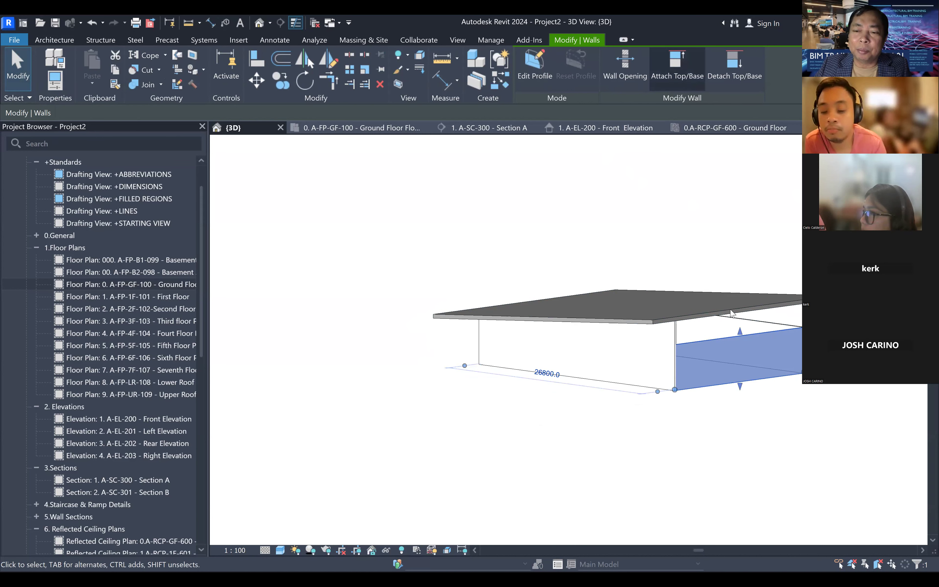
pyautogui.click(684, 80)
pyautogui.click(734, 313)
# - Attach the top of the opposite long wall to the sloping roof
pyautogui.keyDown('shift'); pyautogui.moveTo(749, 202); pyautogui.dragTo(668, 191, button='middle'); pyautogui.keyUp('shift')
pyautogui.moveTo(781, 287); pyautogui.dragTo(531, 272, button='middle')
pyautogui.click(585, 336)
pyautogui.click(587, 330)
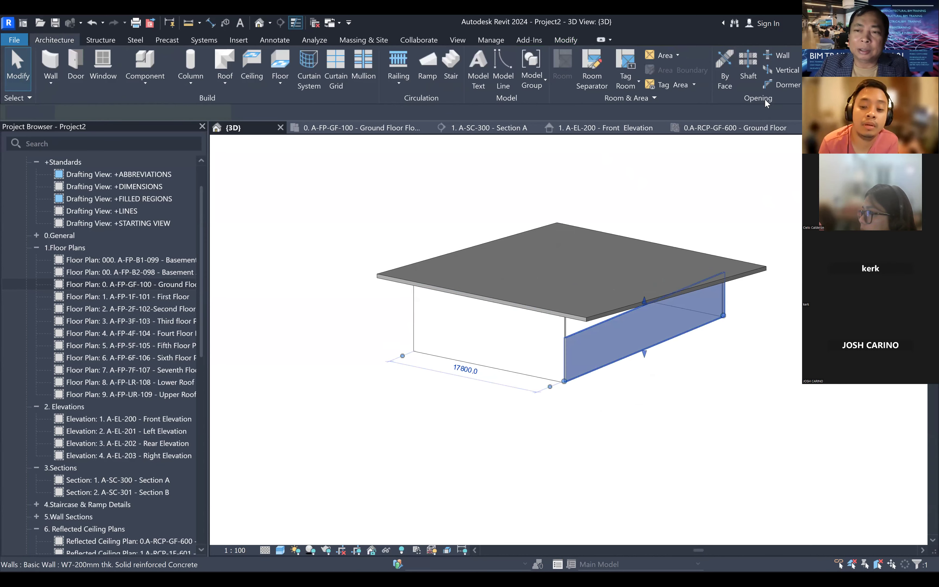
pyautogui.click(664, 79)
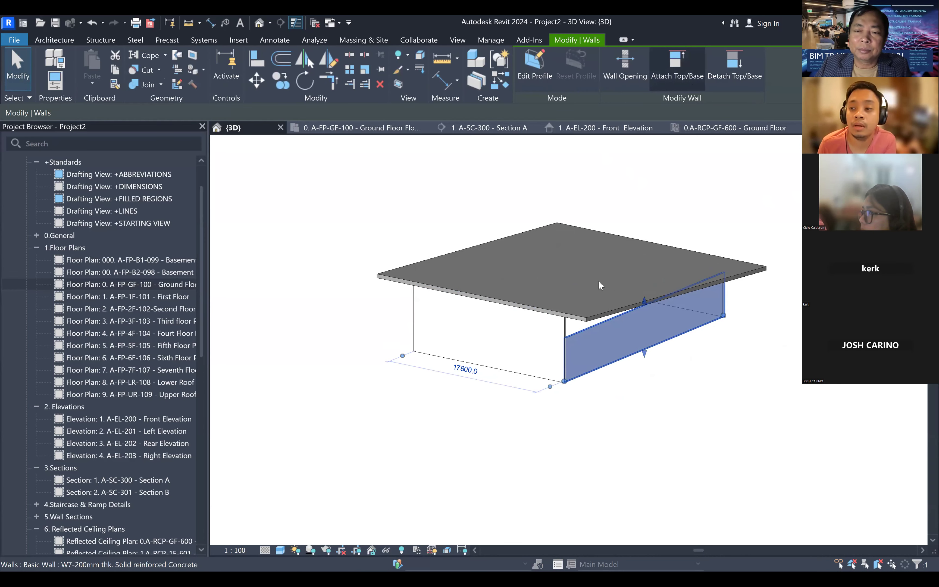
pyautogui.click(606, 304)
# - Attach the top of the short wall under the roof's low end to the sloping roof
pyautogui.scroll(-2, 607, 303)
pyautogui.keyDown('shift'); pyautogui.moveTo(740, 186); pyautogui.dragTo(644, 322, button='middle'); pyautogui.keyUp('shift')
pyautogui.click(627, 289)
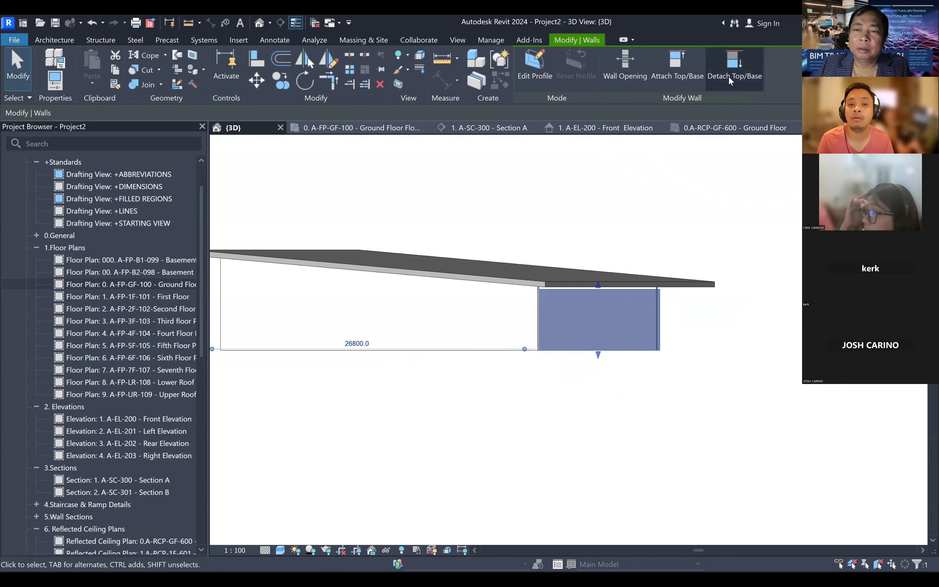
pyautogui.click(688, 76)
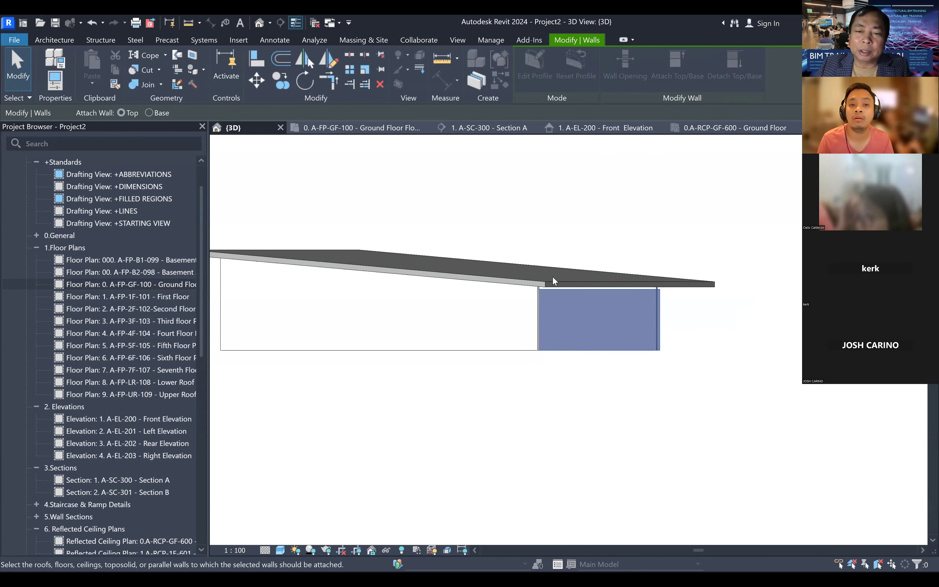
pyautogui.click(602, 280)
pyautogui.keyDown('shift'); pyautogui.moveTo(602, 280); pyautogui.dragTo(557, 284, button='middle'); pyautogui.keyUp('shift')
pyautogui.keyDown('shift'); pyautogui.moveTo(309, 63); pyautogui.dragTo(624, 445, button='middle'); pyautogui.keyUp('shift')
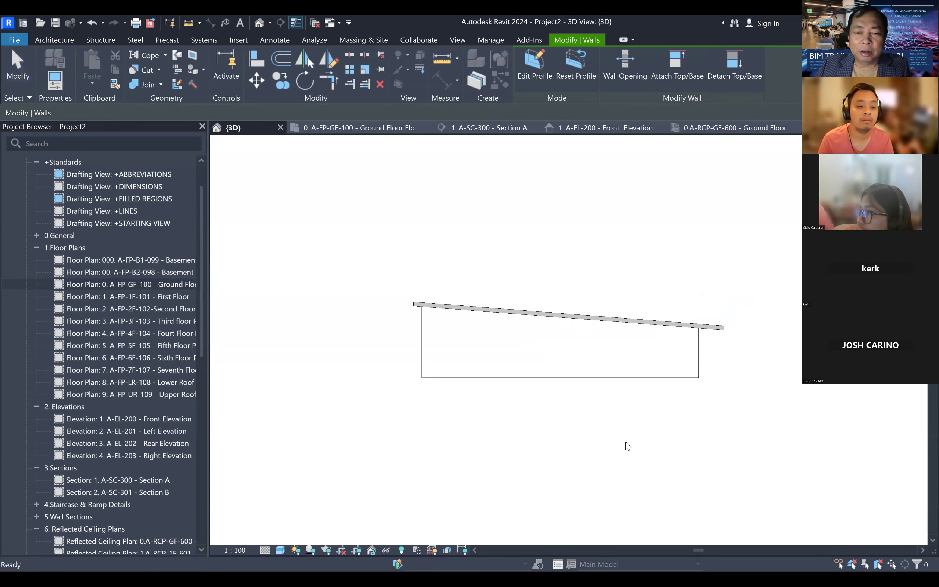
pyautogui.press('Escape')
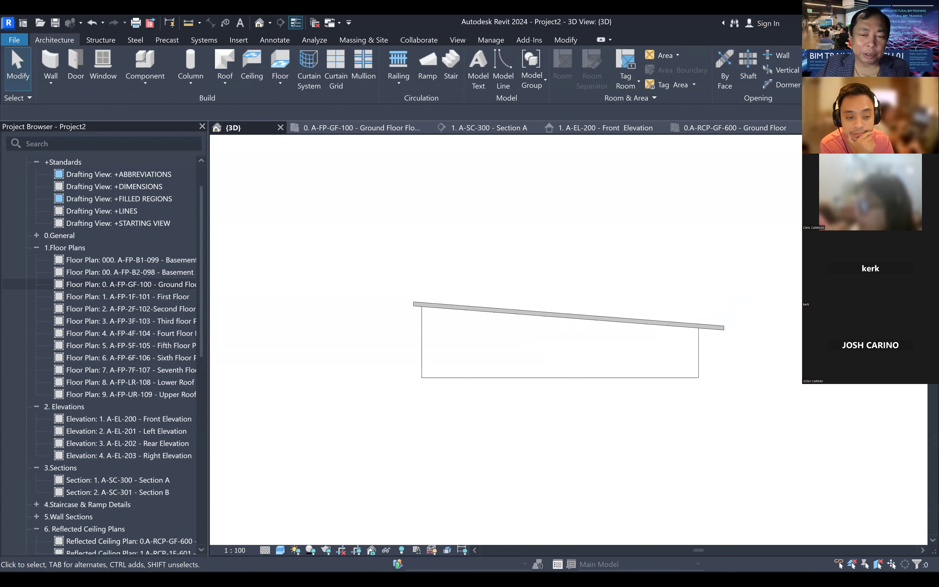
# - Edit the extruded roof's profile and sketch a two-line peak starting at the high end of the slope line
pyautogui.click(532, 314)
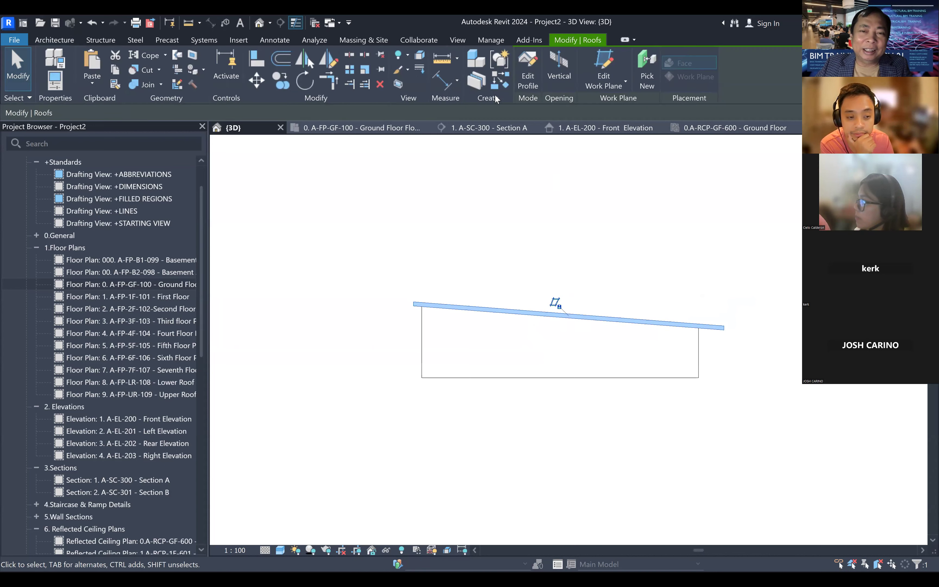
pyautogui.click(536, 81)
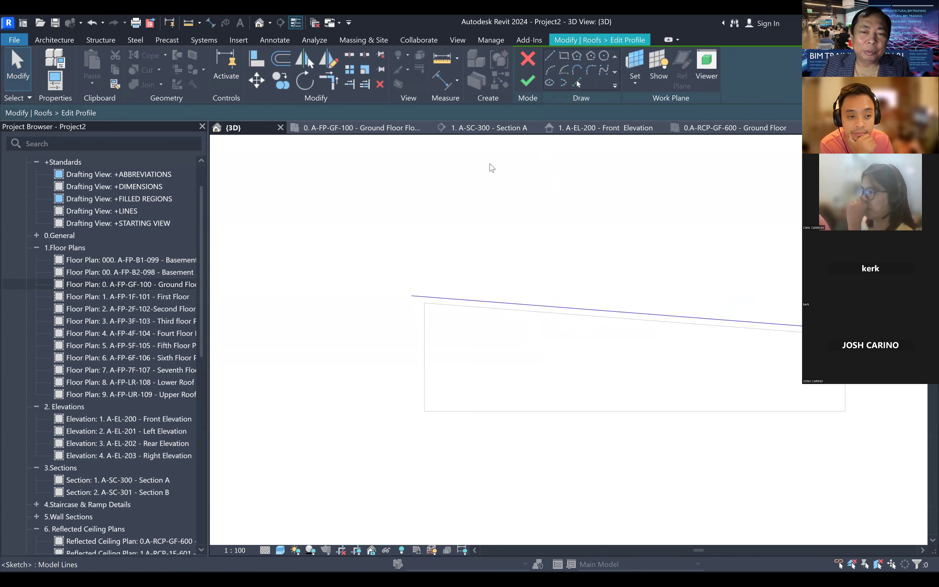
pyautogui.click(550, 57)
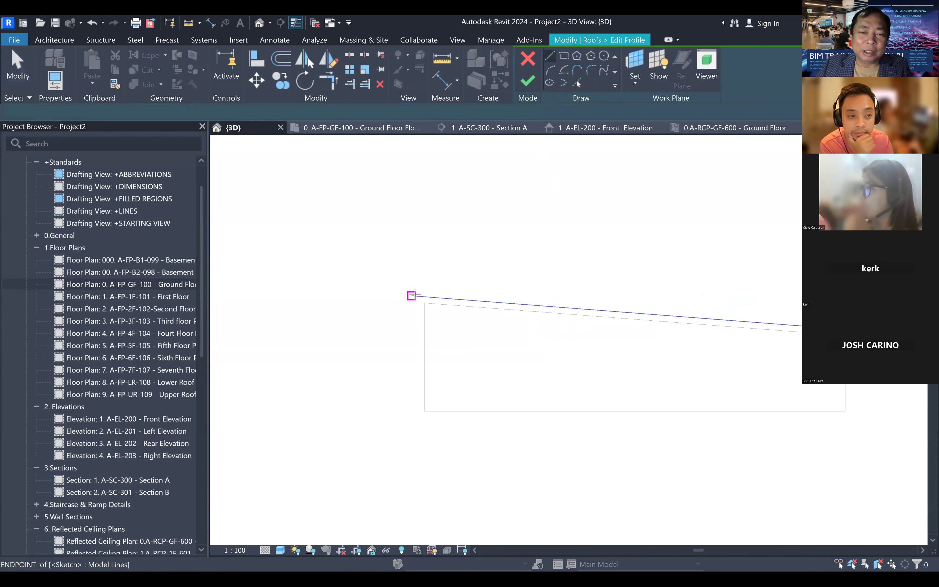
pyautogui.click(413, 296)
pyautogui.click(488, 283)
pyautogui.click(507, 303)
pyautogui.press('Escape')
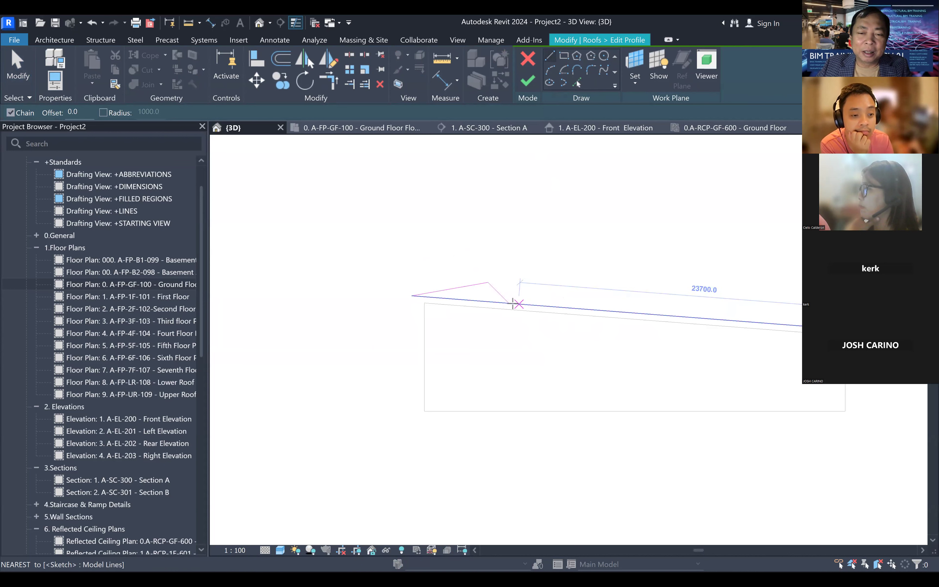
# - Sketch two more peaks in a row along the slope line, continuing from the end of the first peak
pyautogui.click(507, 302)
pyautogui.click(560, 294)
pyautogui.click(593, 310)
pyautogui.press('Escape')
pyautogui.click(593, 309)
pyautogui.click(654, 289)
pyautogui.click(686, 317)
pyautogui.press('Escape')
pyautogui.press('Escape')
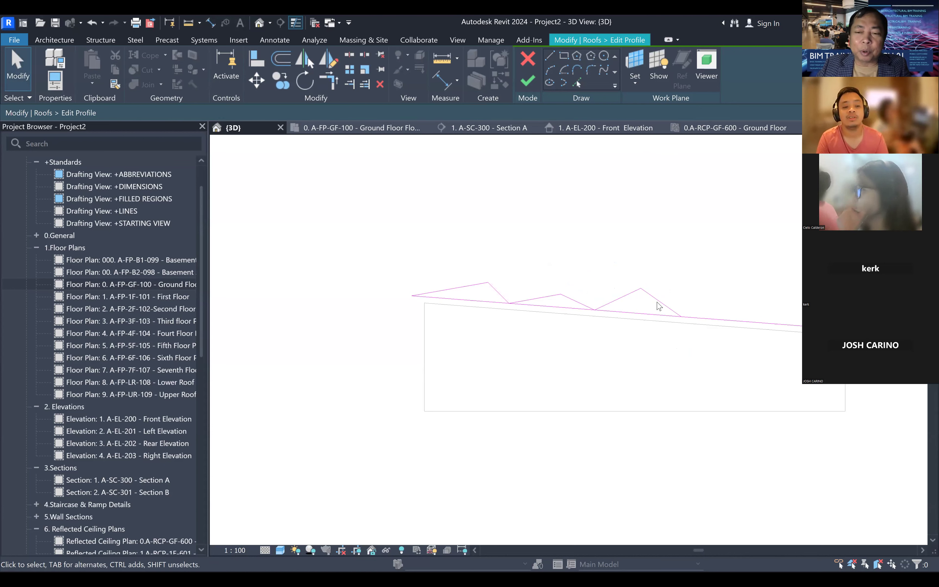
# - Remove the straight profile line beneath the three peaks and finish the zigzag roof profile
pyautogui.click(668, 321)
pyautogui.press('Escape')
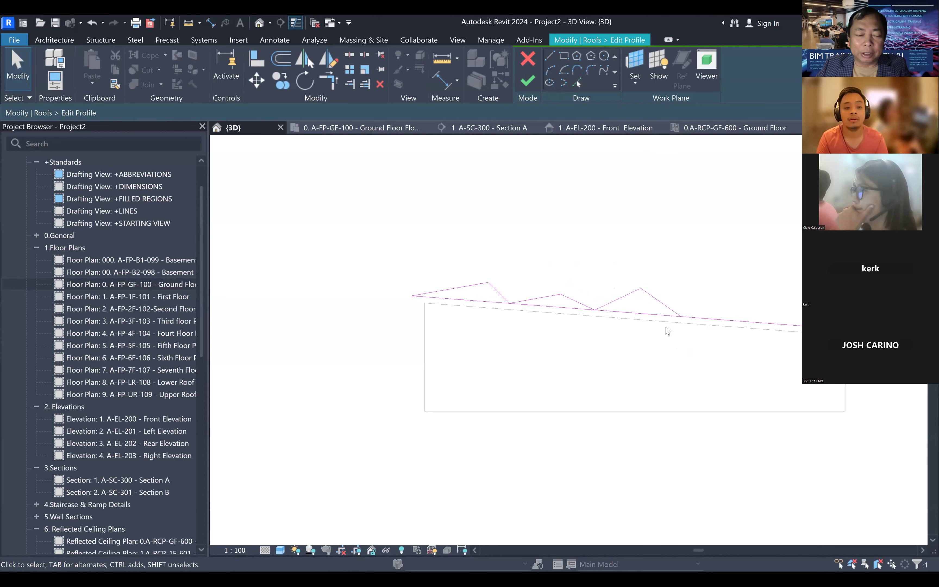
pyautogui.click(694, 318)
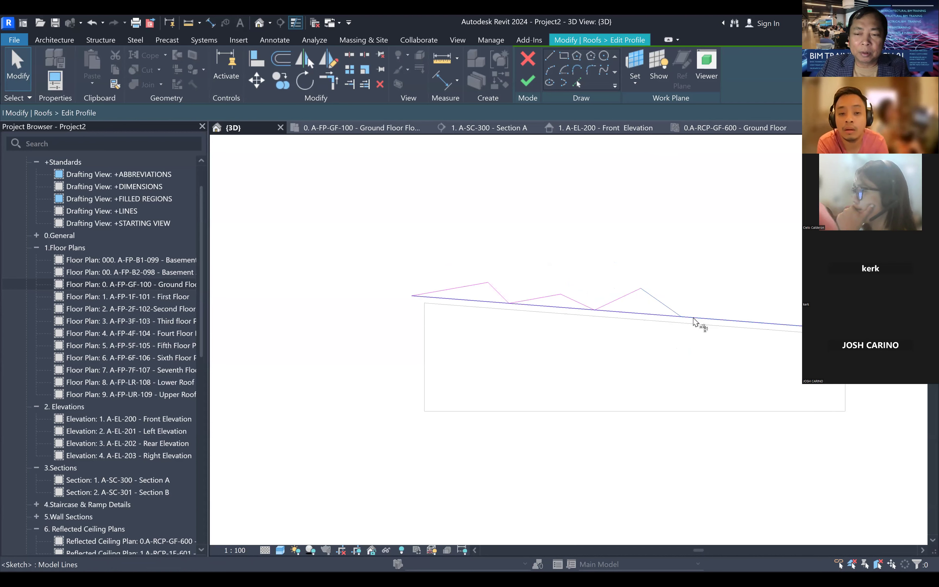
pyautogui.press('Delete')
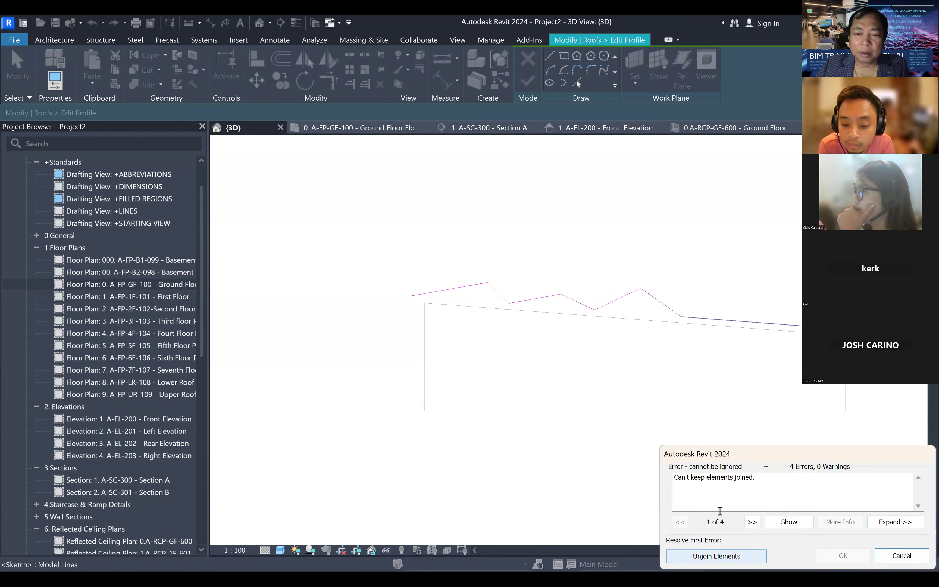
pyautogui.press('Escape')
pyautogui.click(529, 81)
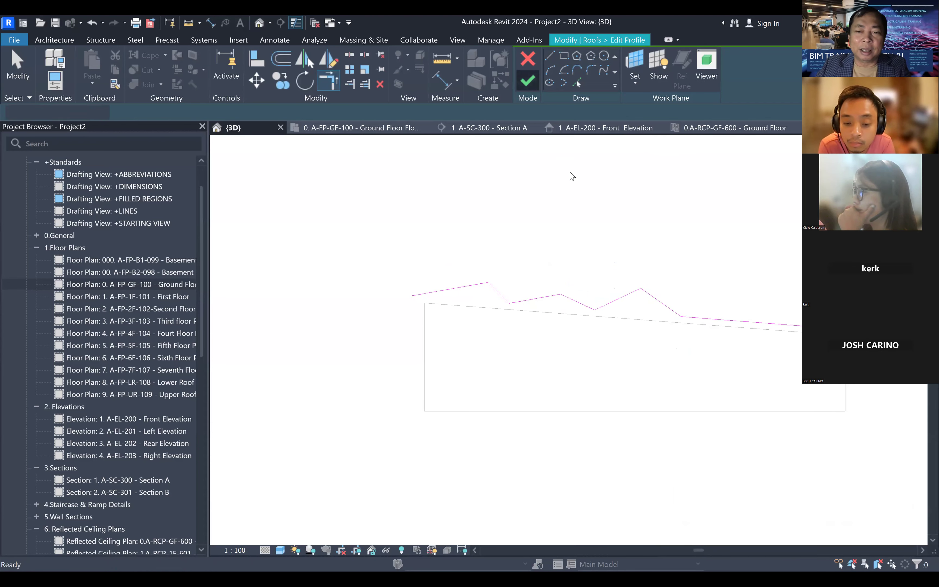
pyautogui.click(780, 203)
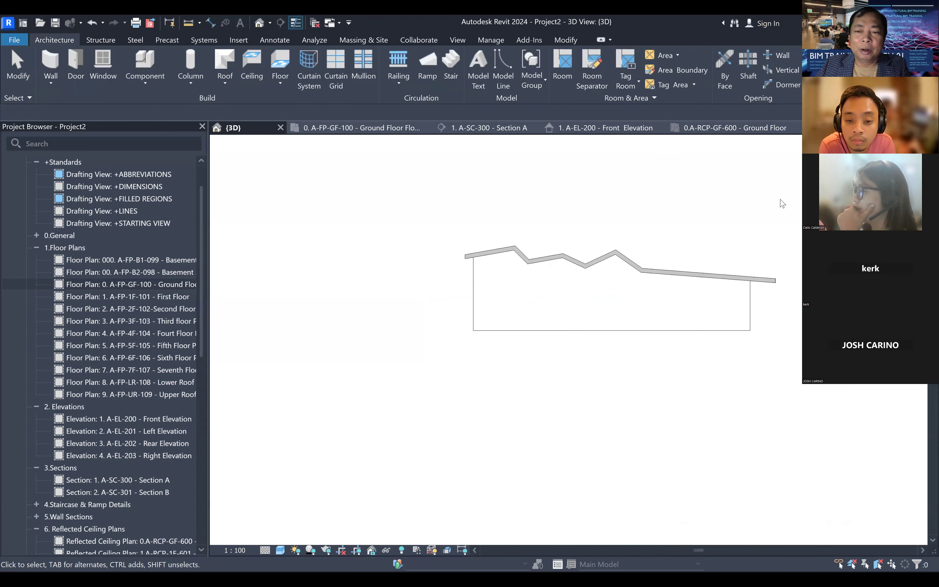
pyautogui.keyDown('shift'); pyautogui.moveTo(834, 404); pyautogui.dragTo(762, 448, button='middle'); pyautogui.keyUp('shift')
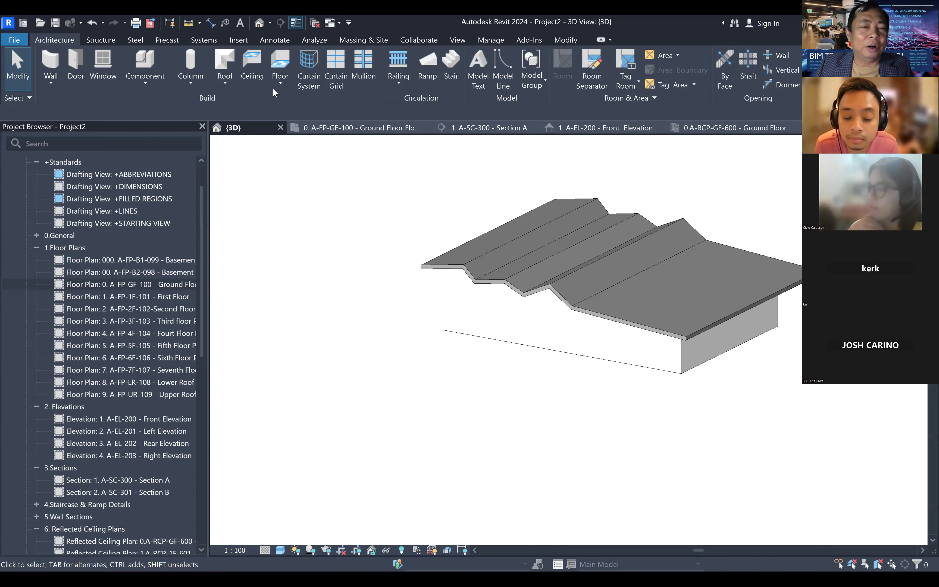
pyautogui.click(221, 81)
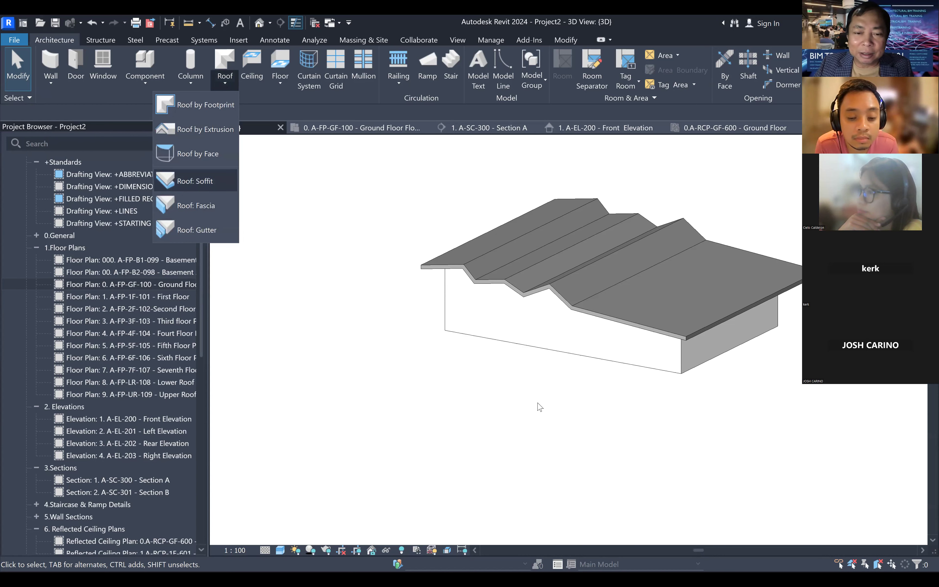
pyautogui.click(475, 304)
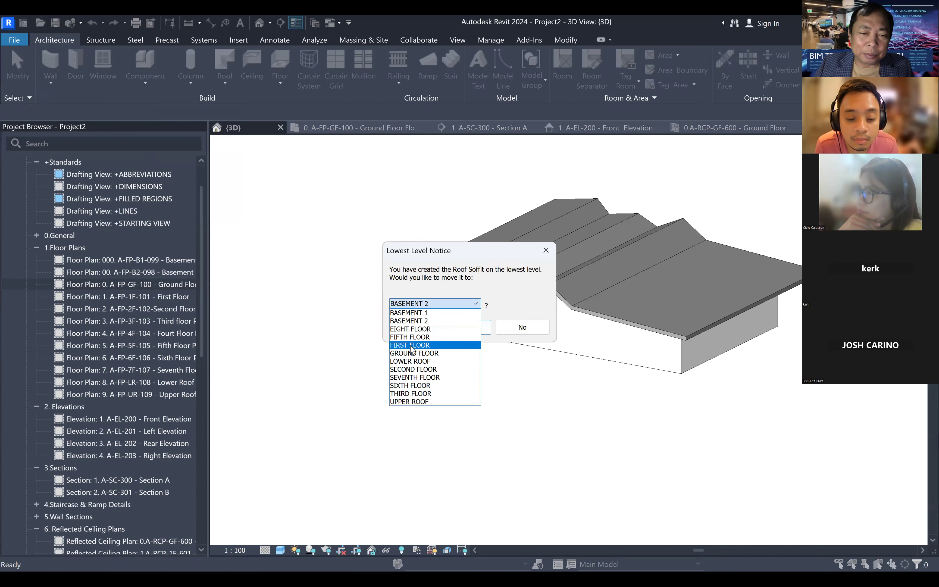
pyautogui.click(413, 346)
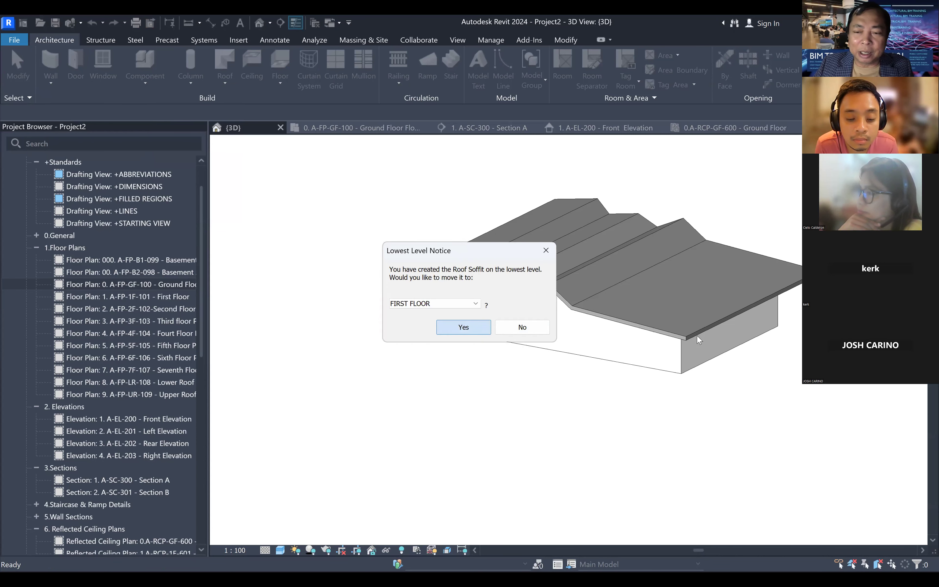
pyautogui.press('Return')
pyautogui.scroll(5, 693, 337)
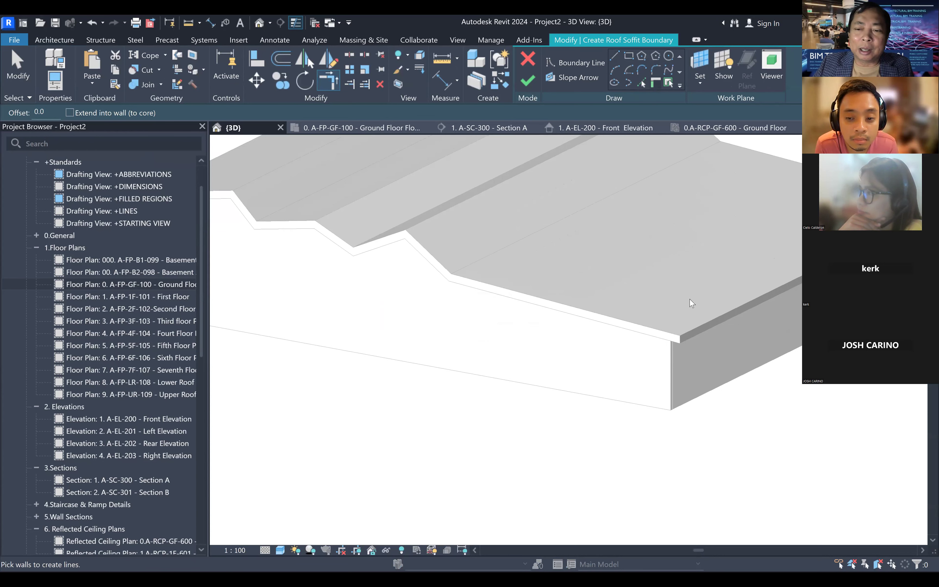
pyautogui.scroll(2, 396, 267)
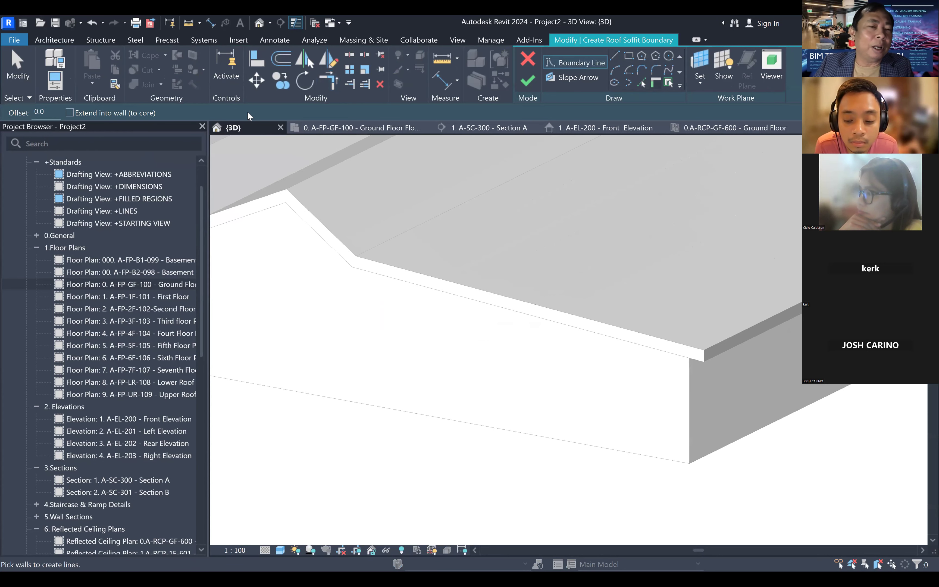
pyautogui.scroll(-3, 617, 295)
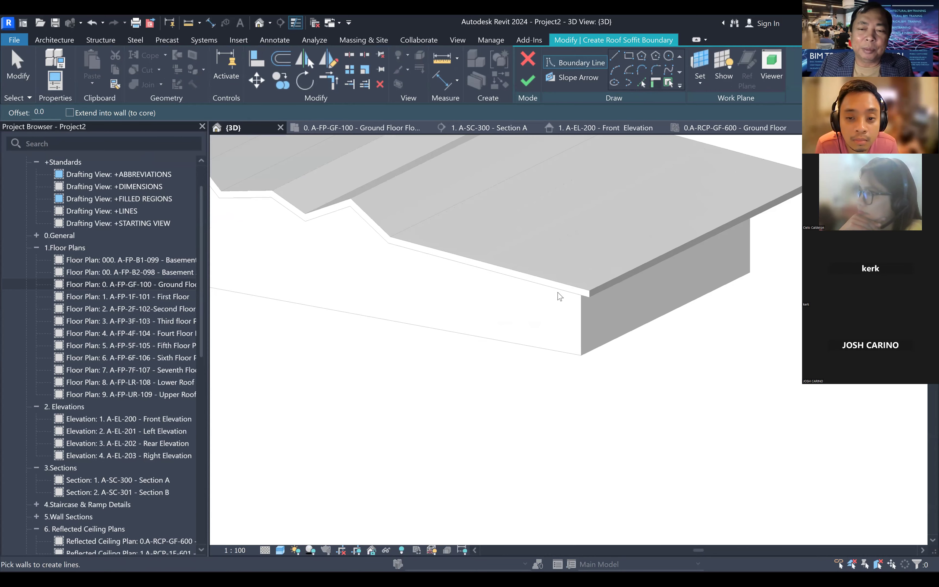
pyautogui.scroll(-2, 560, 208)
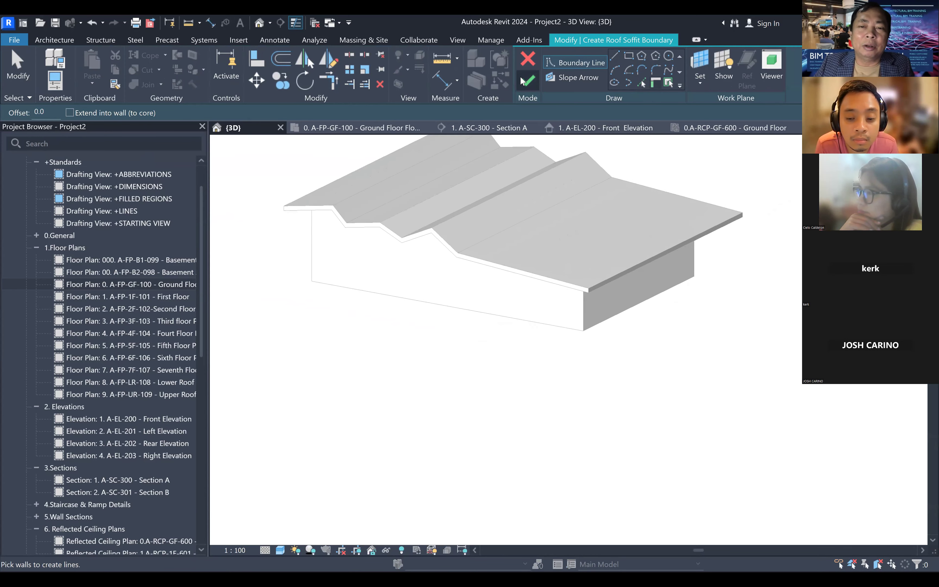
pyautogui.press('Escape')
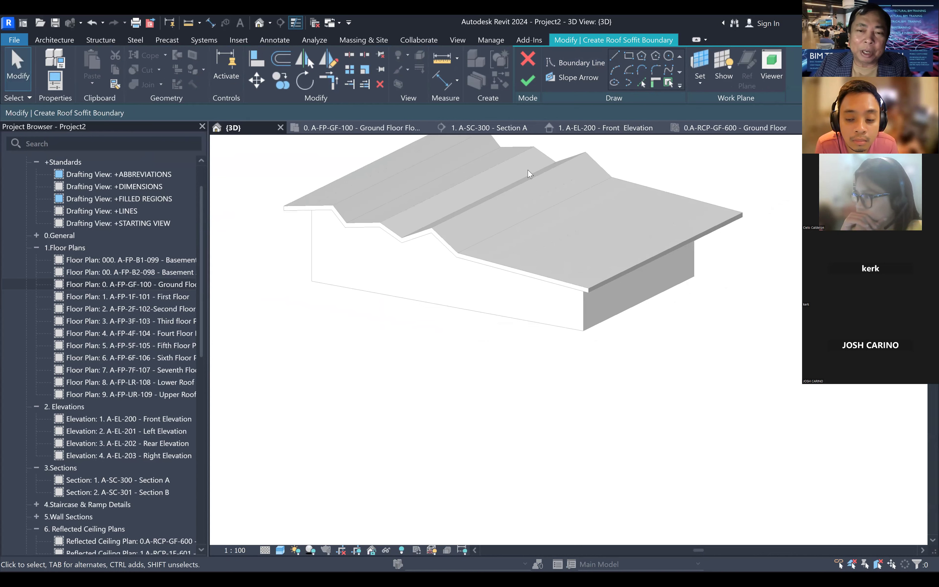
pyautogui.click(528, 61)
pyautogui.scroll(-2, 583, 363)
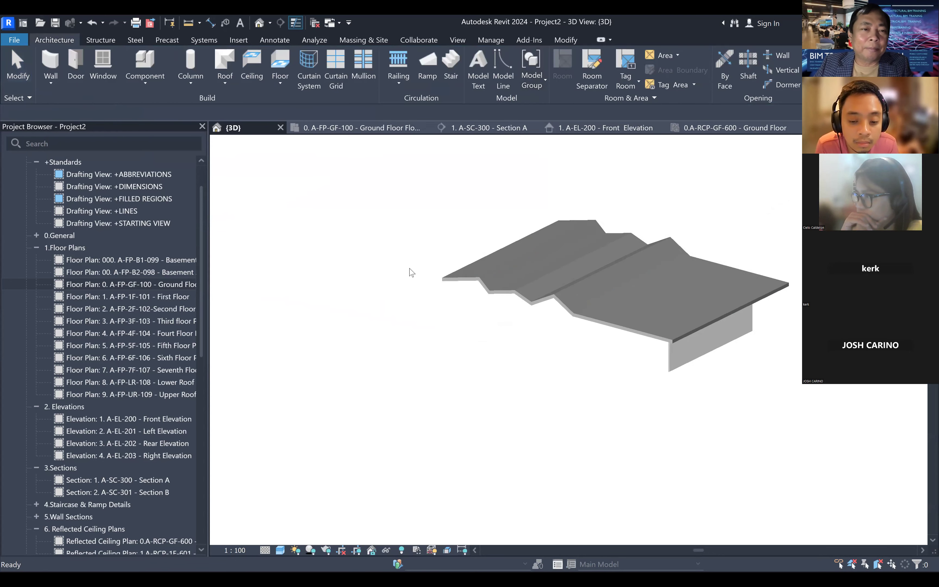
pyautogui.scroll(2, 509, 334)
pyautogui.scroll(-3, 554, 322)
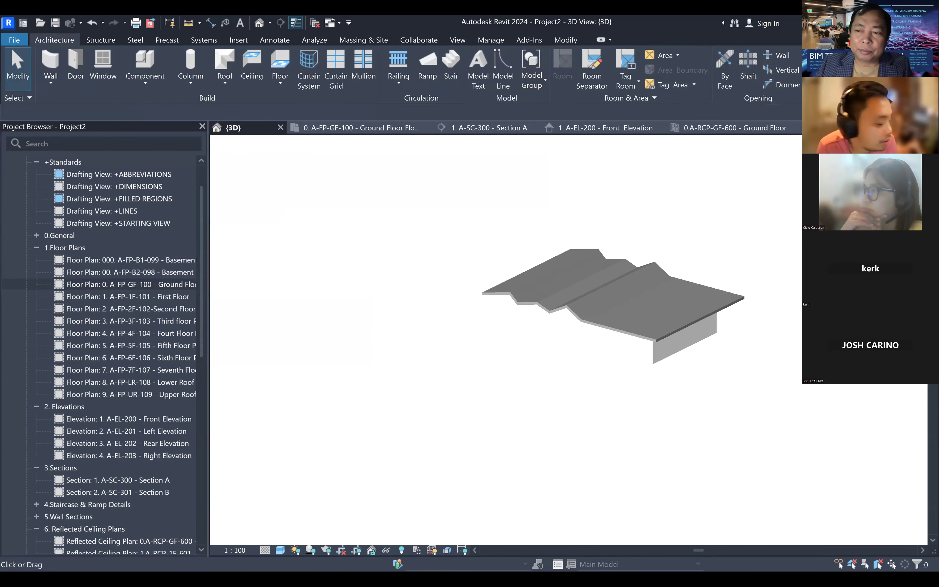
pyautogui.click(879, 179)
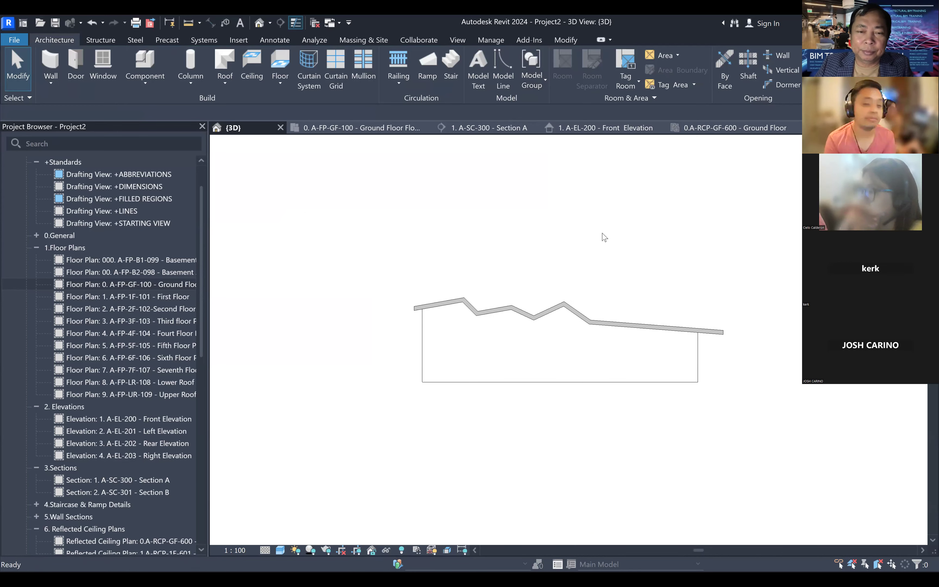
pyautogui.click(225, 81)
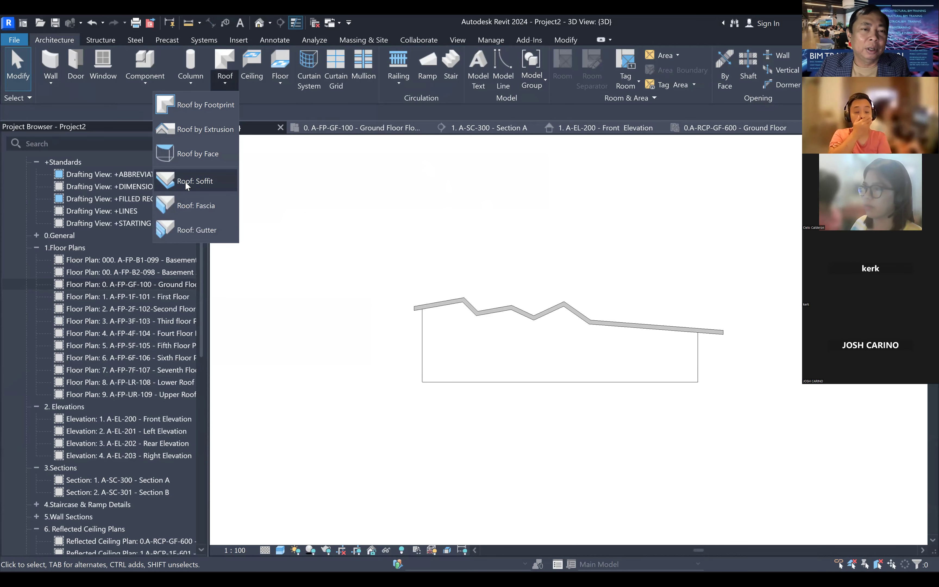
pyautogui.click(225, 88)
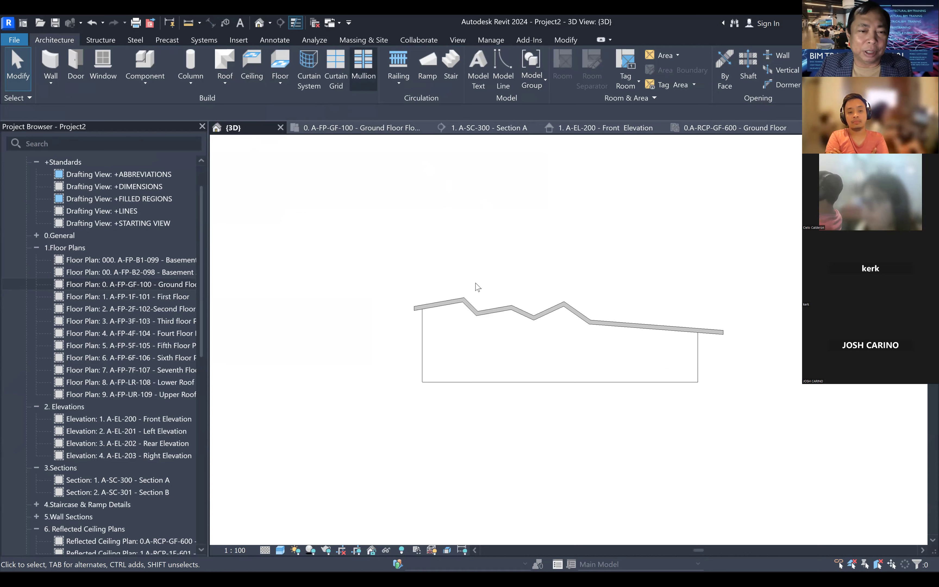
pyautogui.scroll(-2, 501, 243)
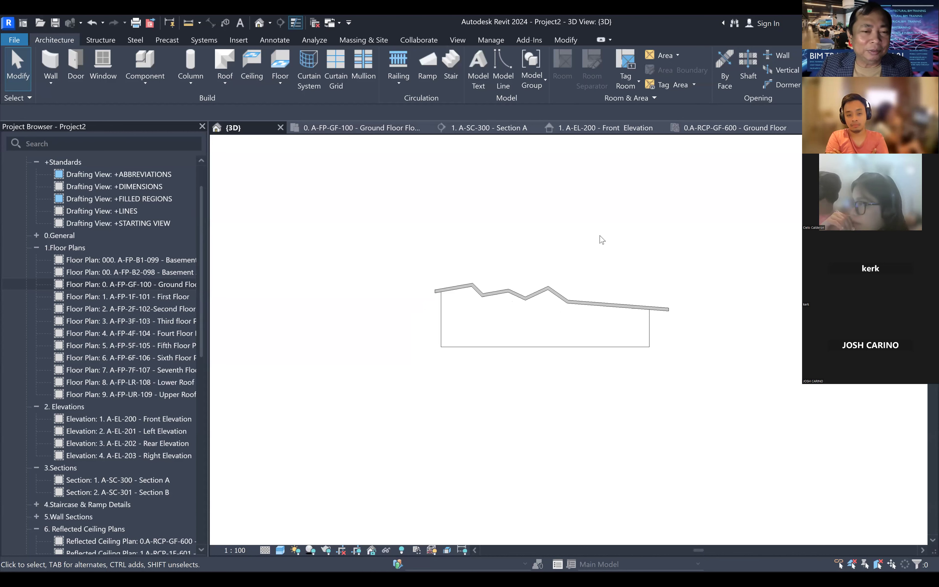
pyautogui.keyDown('shift'); pyautogui.moveTo(512, 302); pyautogui.dragTo(396, 319, button='middle'); pyautogui.keyUp('shift')
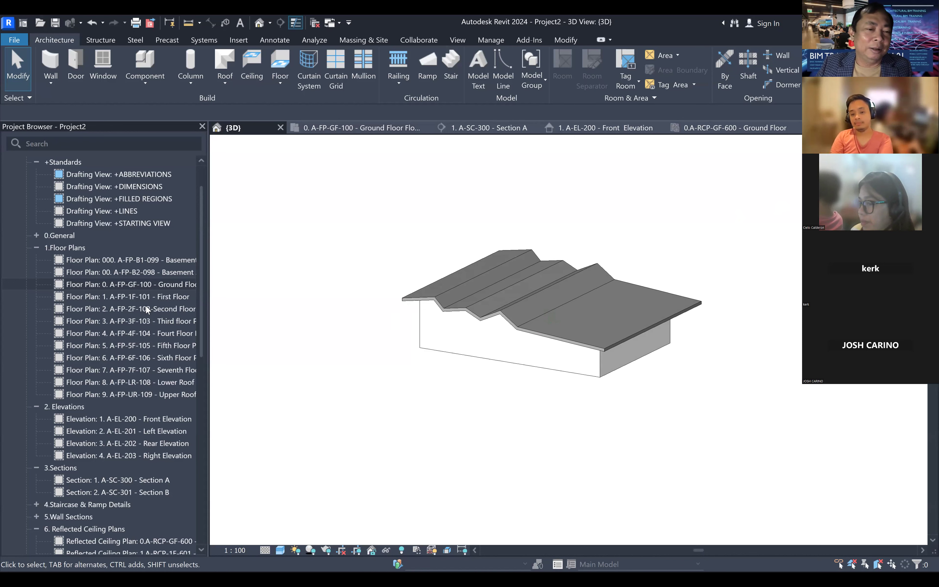
# - Delete the walls in the 0. A-FP-GF-100 ground floor plan and the remaining zigzag roof in the 3D view
pyautogui.click(165, 285)
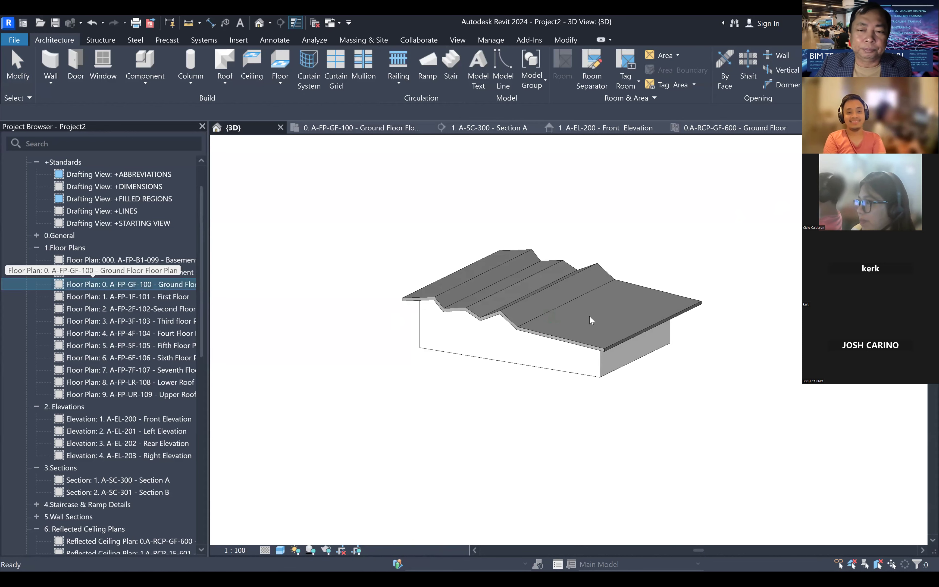
pyautogui.moveTo(510, 226); pyautogui.dragTo(672, 352)
pyautogui.press('Delete')
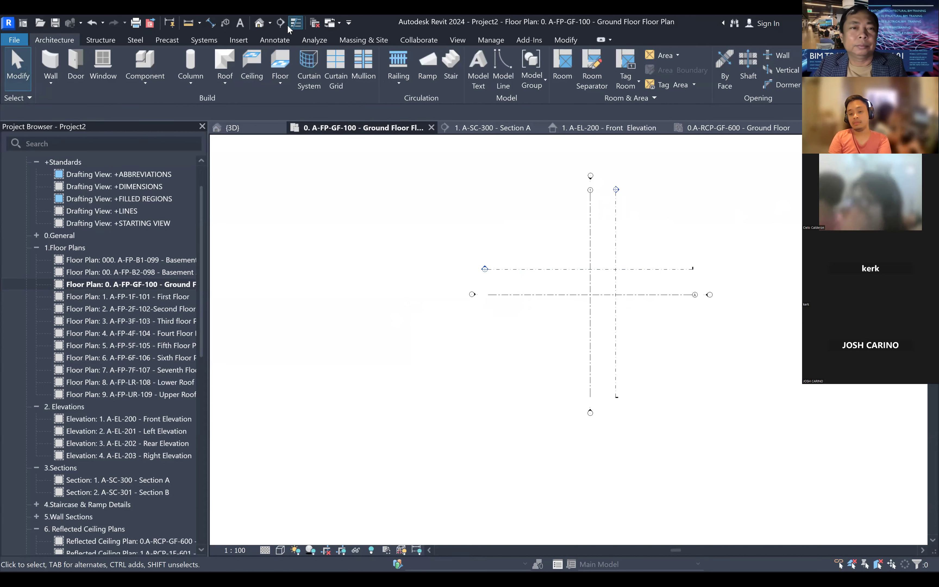
pyautogui.click(259, 24)
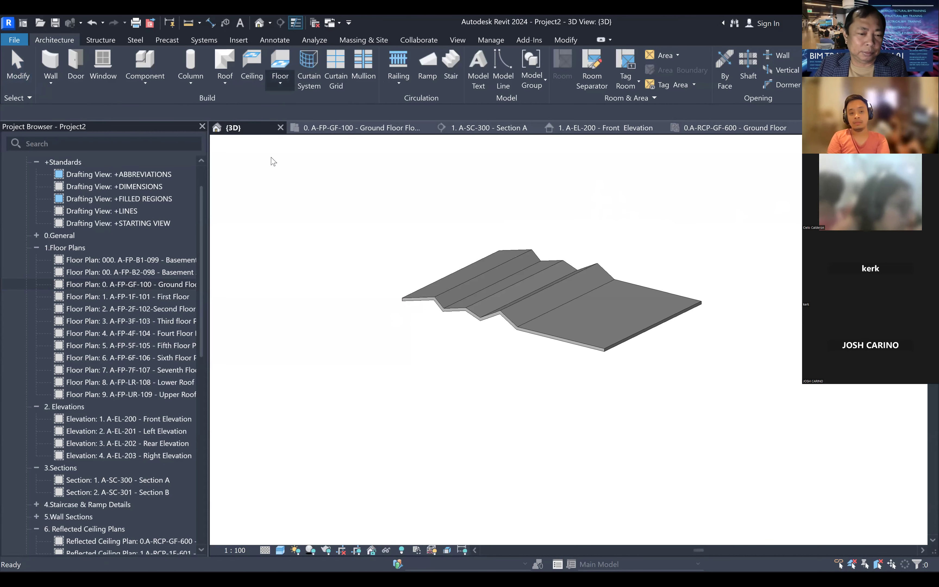
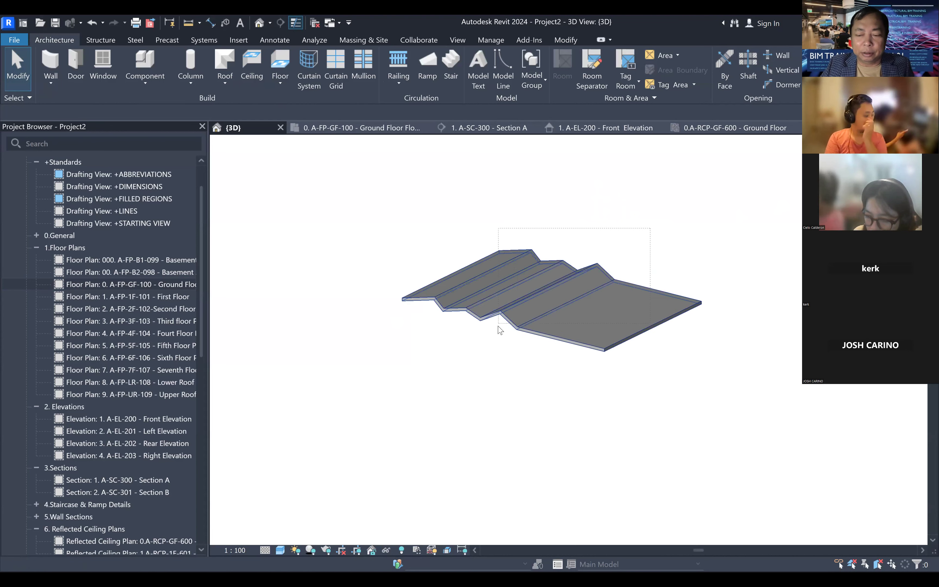
pyautogui.click(483, 330)
pyautogui.press('Delete')
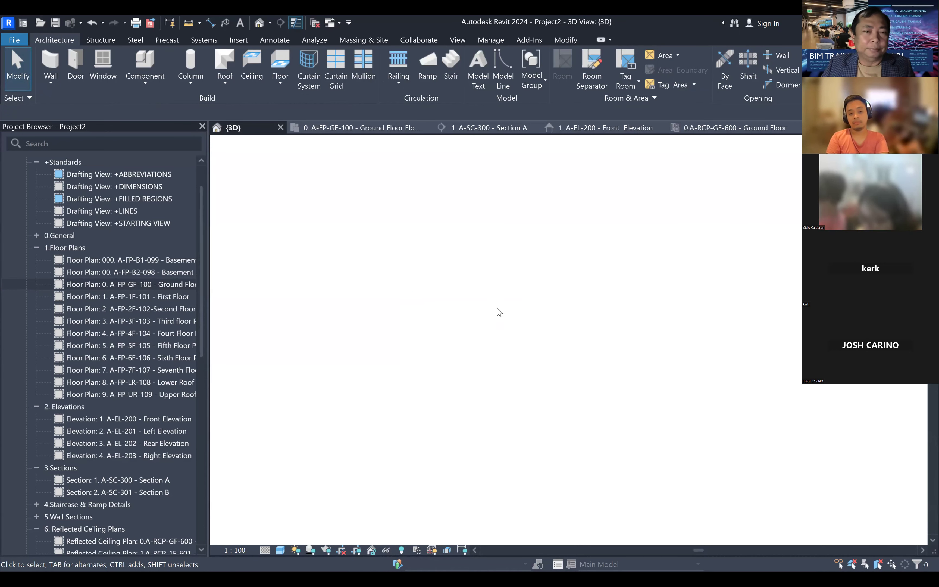
# - Draw a horizontal architectural wall about 40000 mm long above the section line in the 0. A-FP-GF-100 ground floor plan
pyautogui.doubleClick(163, 284)
pyautogui.scroll(2, 577, 290)
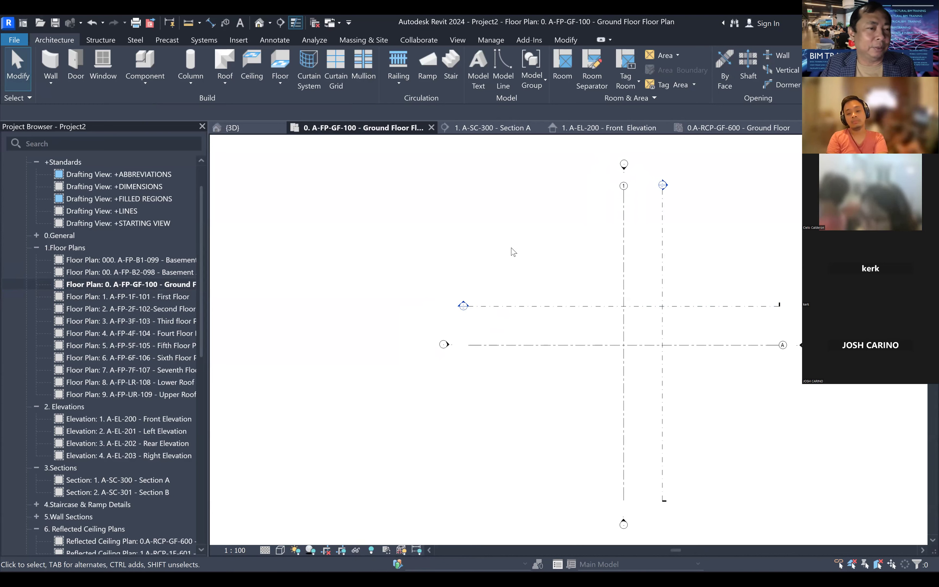
pyautogui.click(50, 80)
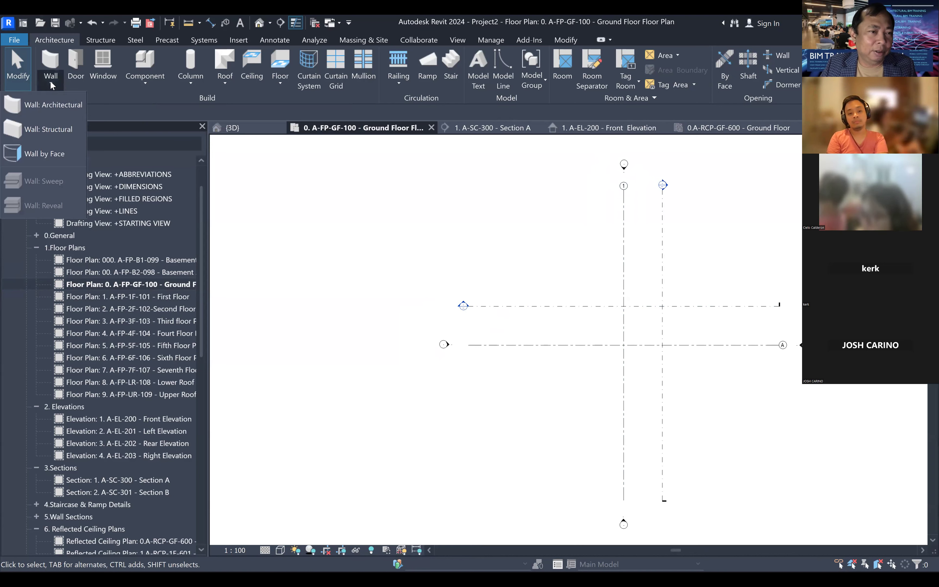
pyautogui.click(51, 104)
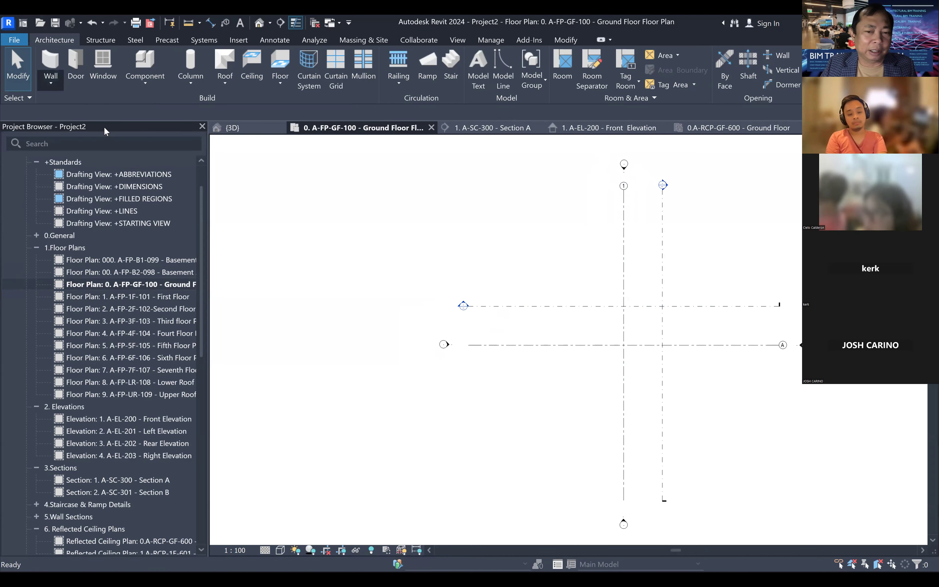
pyautogui.scroll(1, 499, 282)
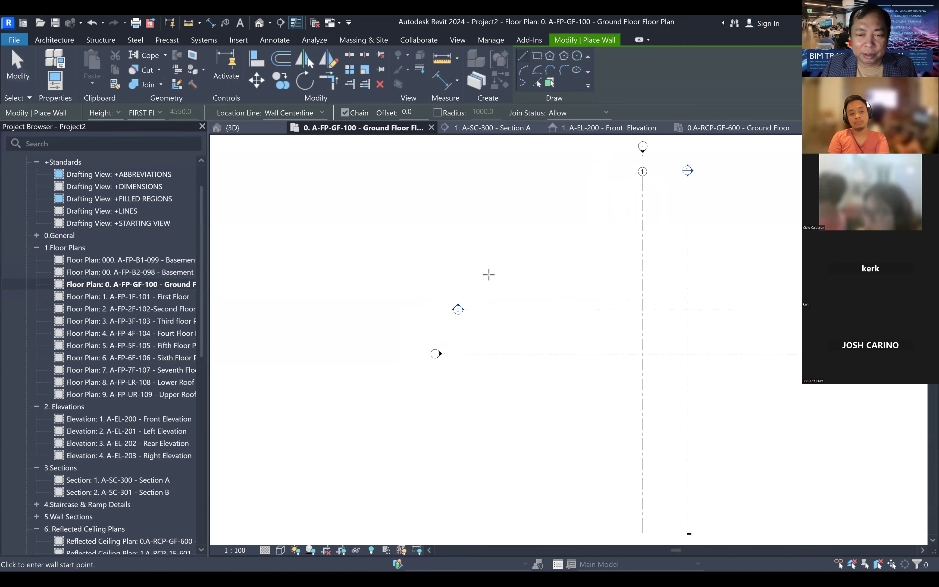
pyautogui.click(461, 268)
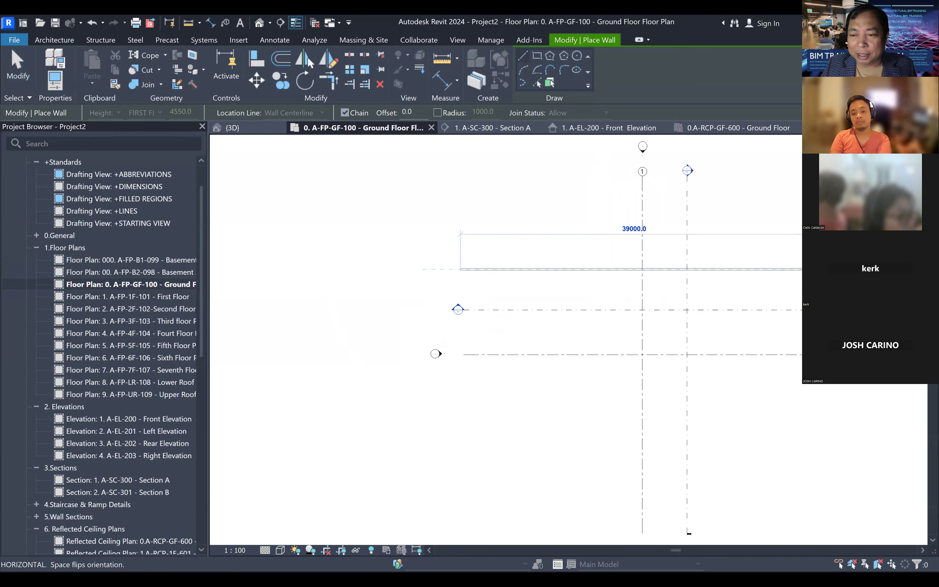
pyautogui.click(817, 269)
pyautogui.press('Escape')
pyautogui.press('Escape')
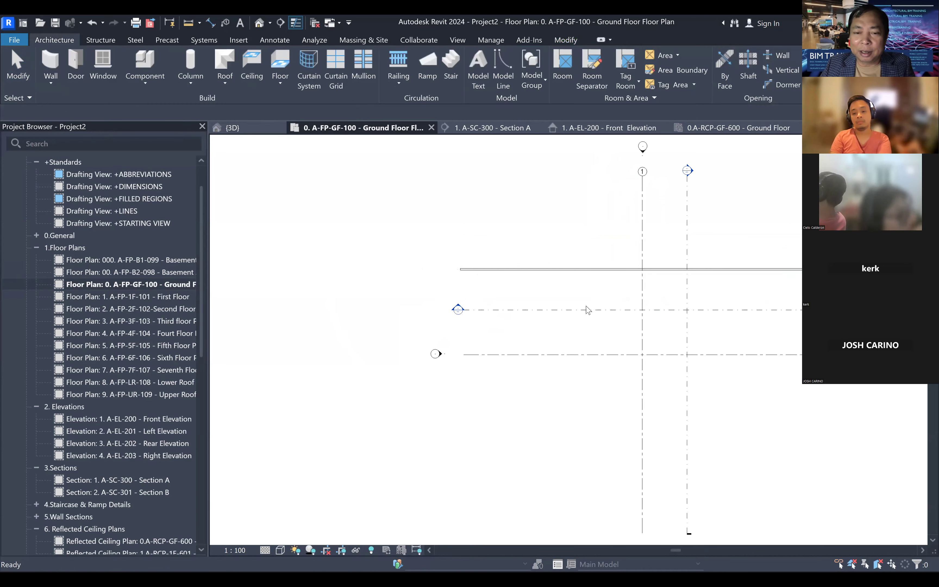
# - In the 3D view, stretch the new wall's top edge upward until the wall is roughly as tall as it is long
pyautogui.scroll(-2, 584, 305)
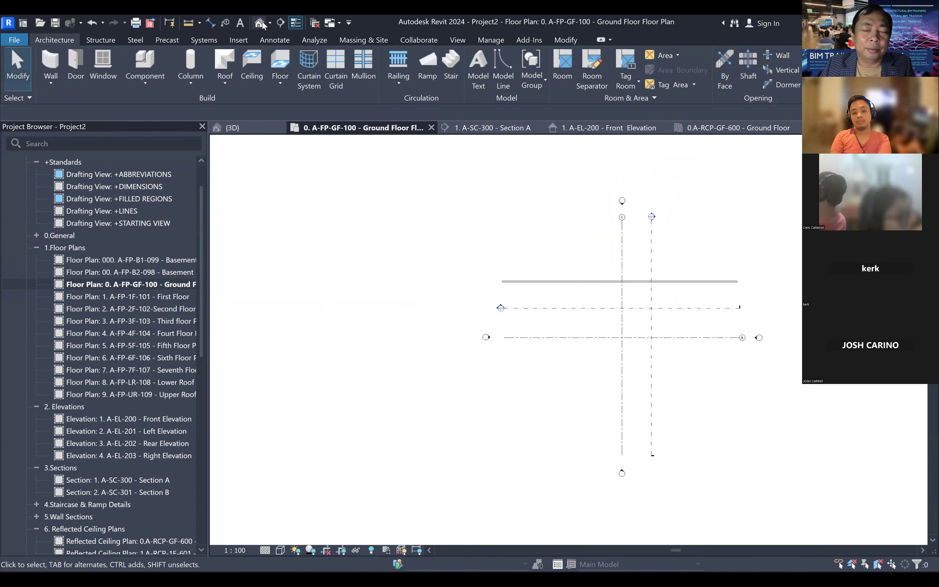
pyautogui.press('3')
pyautogui.press('d')
pyautogui.click(542, 297)
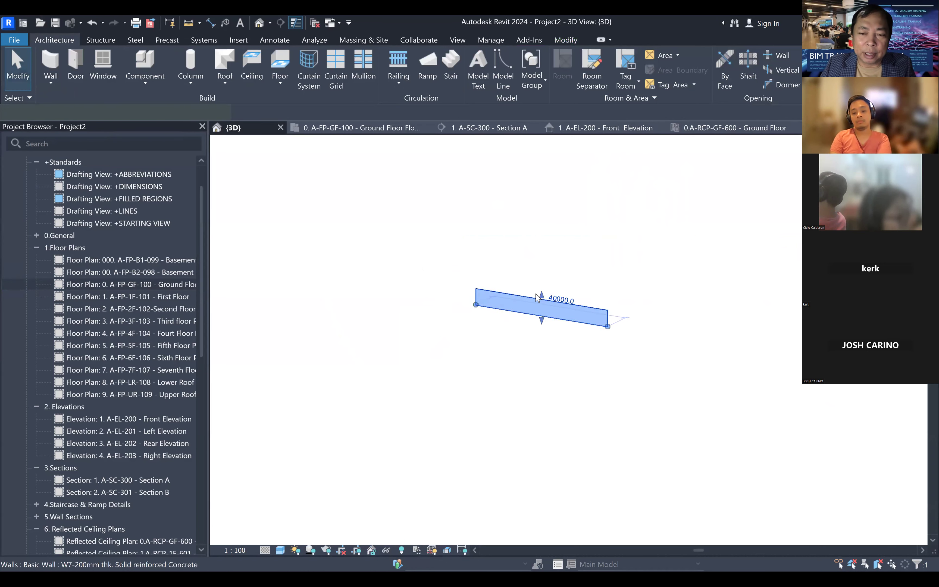
pyautogui.moveTo(542, 295); pyautogui.dragTo(566, 156)
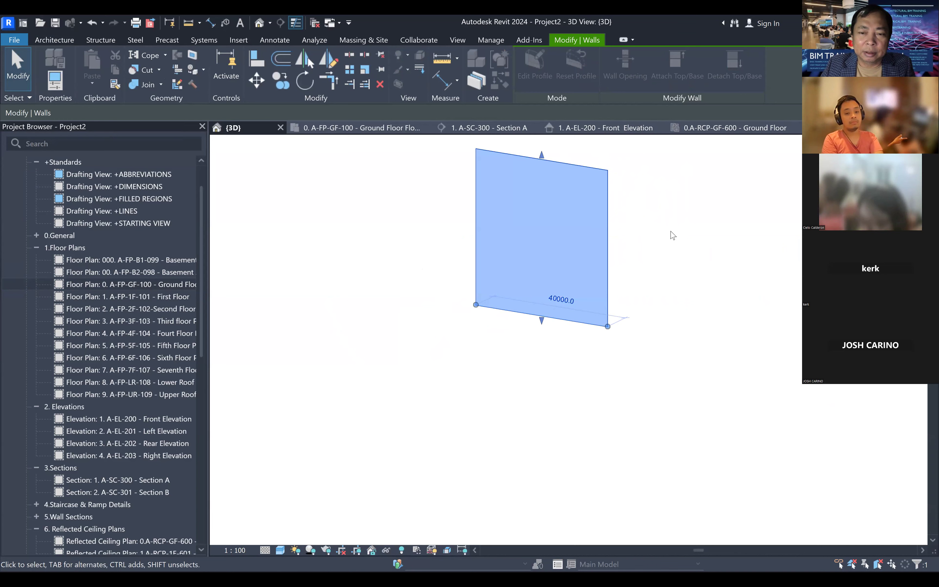
pyautogui.click(706, 320)
pyautogui.moveTo(665, 226); pyautogui.dragTo(695, 300, button='middle')
pyautogui.scroll(2, 696, 300)
pyautogui.moveTo(599, 205); pyautogui.dragTo(710, 204, button='middle')
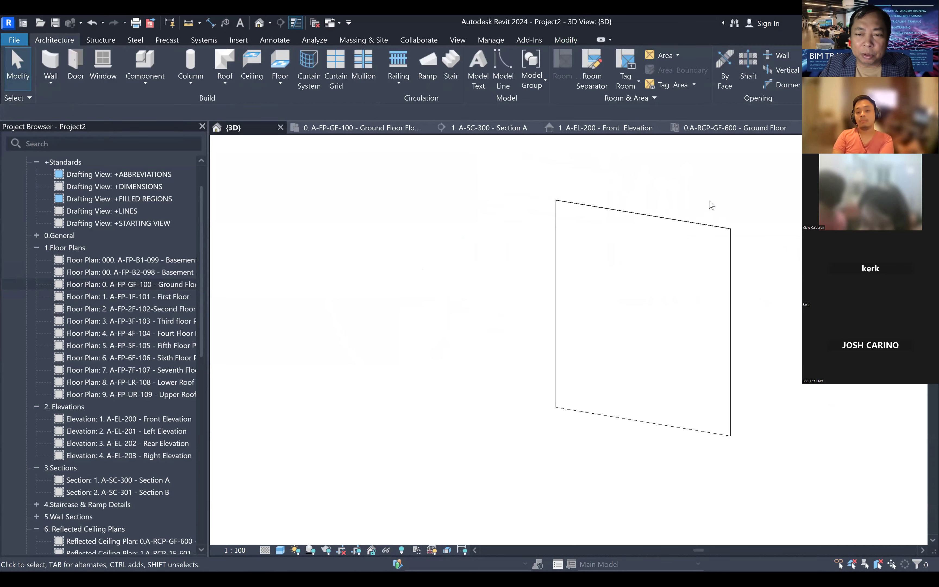
# - Change the tall wall to the System Family: Curtain Wall, type Curtain Wall
pyautogui.click(709, 225)
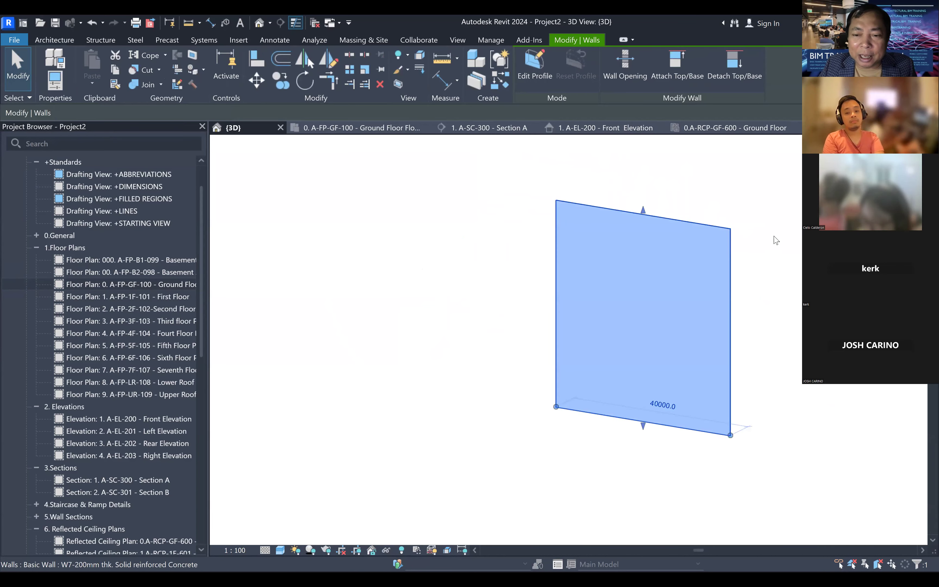
pyautogui.click(55, 52)
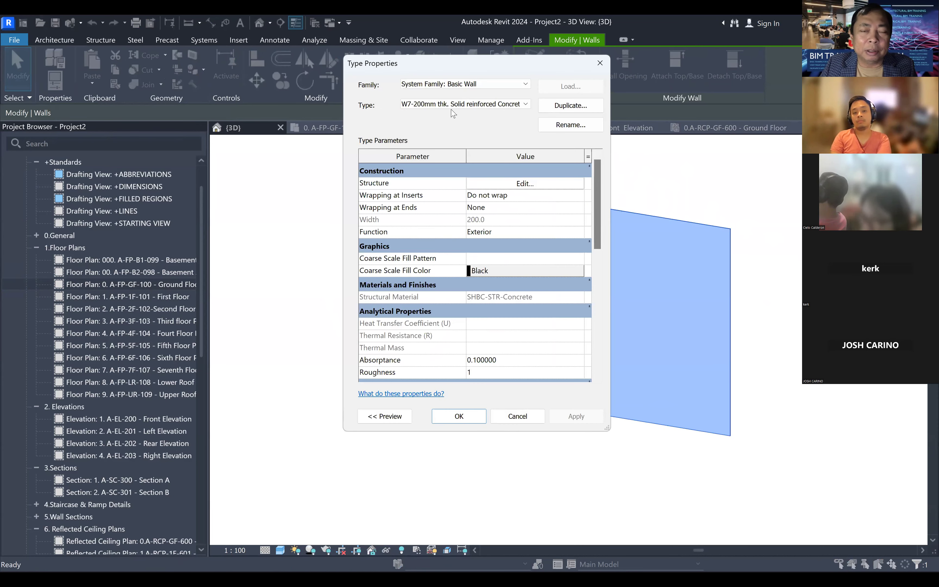
pyautogui.click(488, 86)
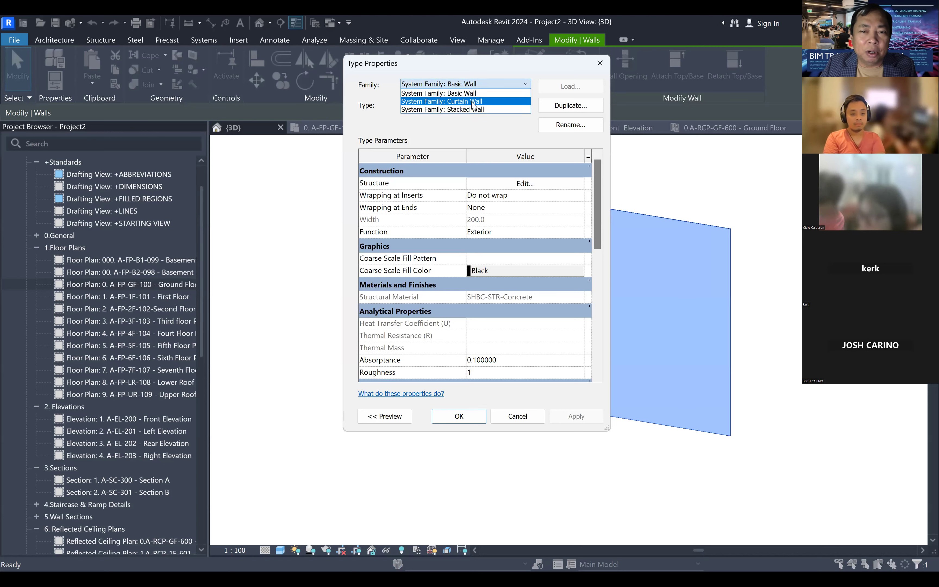
pyautogui.click(472, 101)
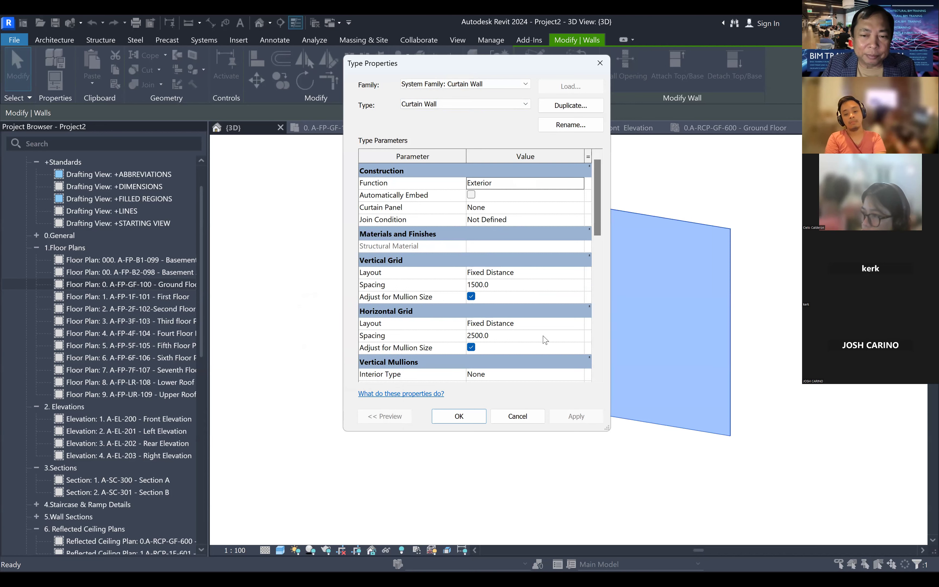
pyautogui.scroll(-2, 545, 339)
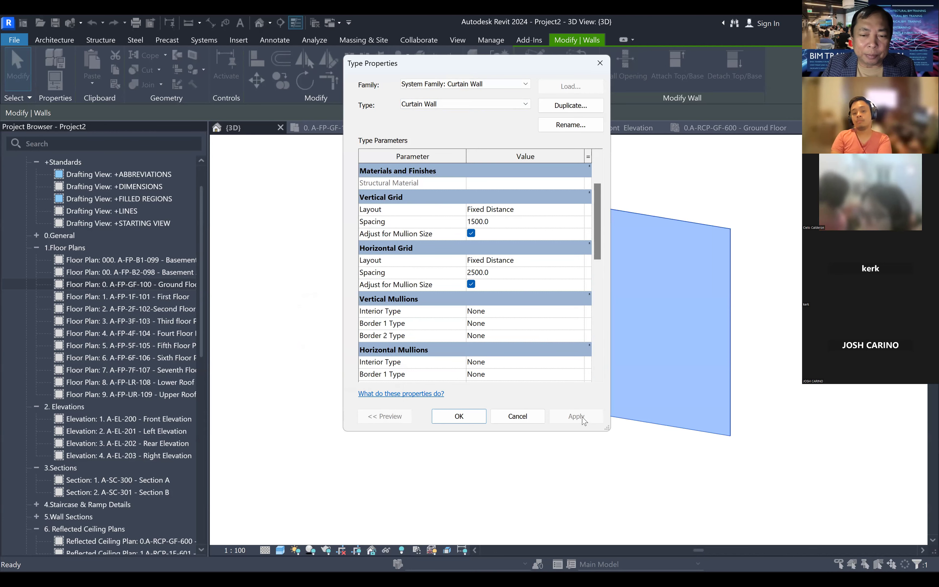
pyautogui.click(467, 417)
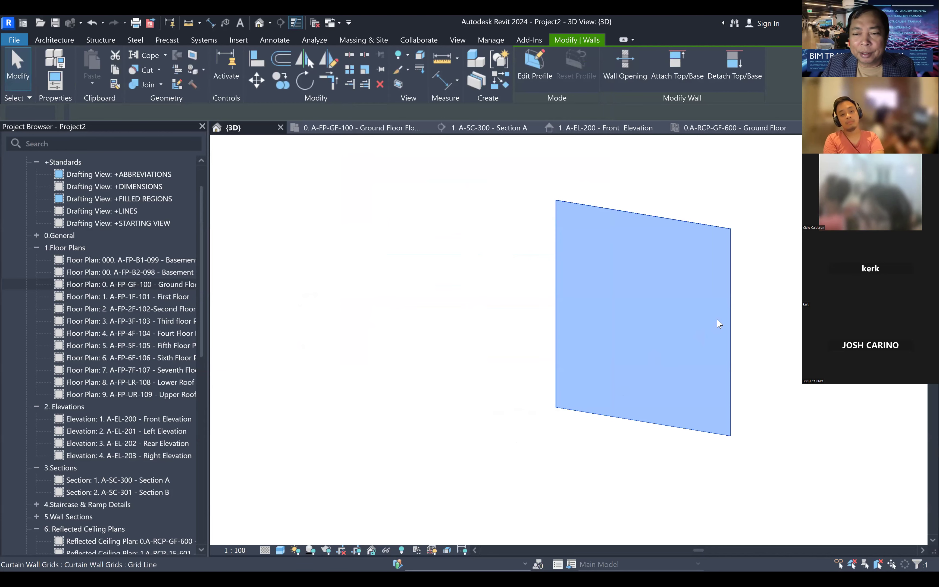
pyautogui.press('Escape')
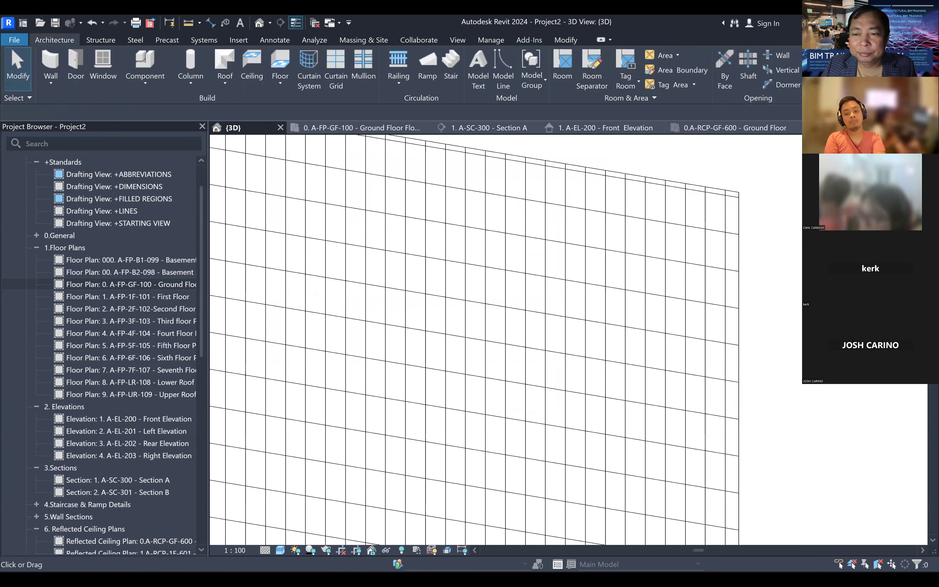
# - Examine the curtain wall's grid divisions at its top corner, lower edge and across the whole face
pyautogui.scroll(3, 749, 184)
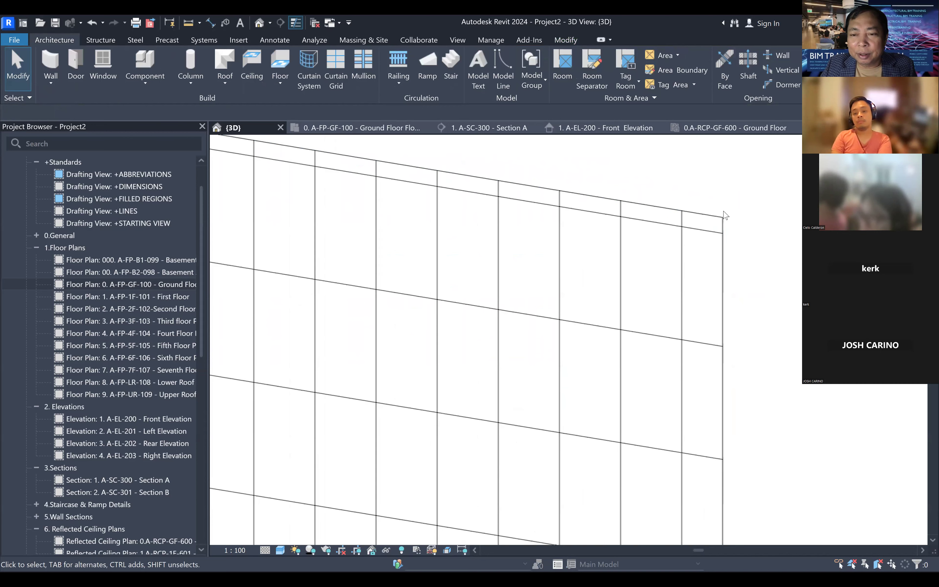
pyautogui.moveTo(713, 262); pyautogui.dragTo(714, 276, button='middle')
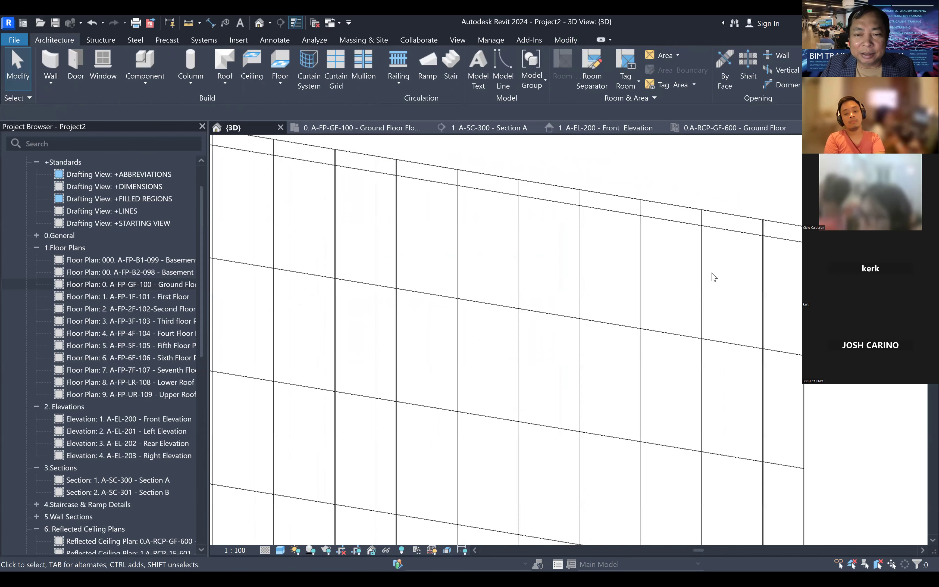
pyautogui.scroll(-5, 714, 276)
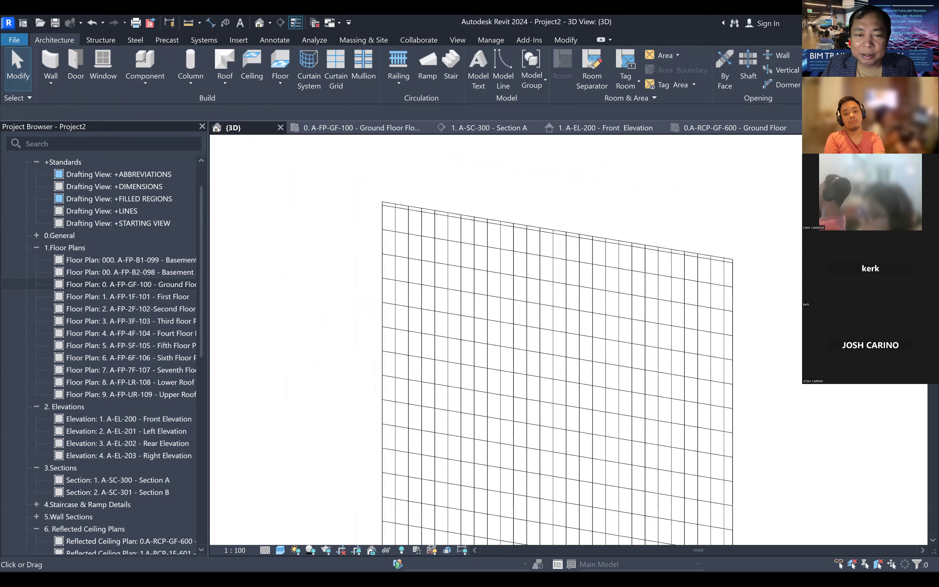
pyautogui.scroll(-3, 714, 276)
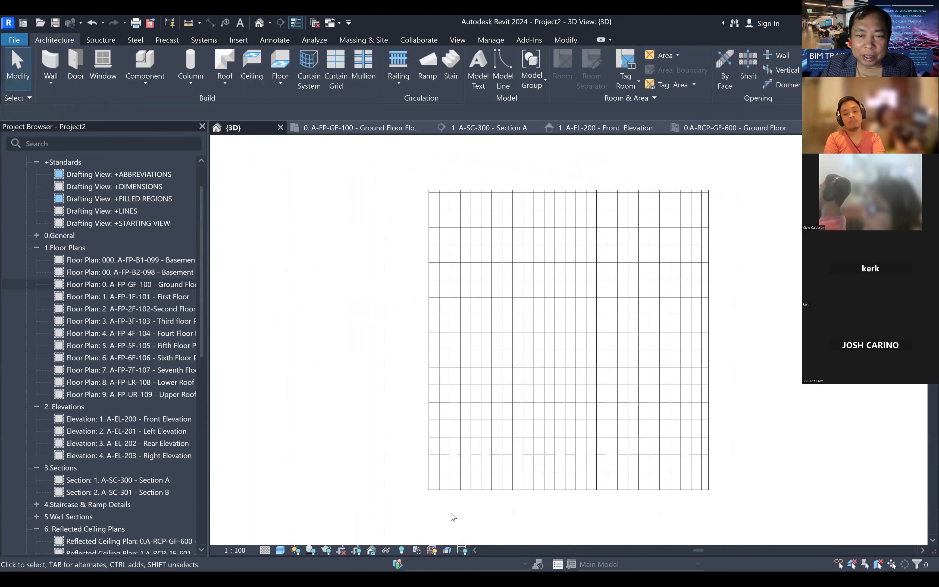
pyautogui.scroll(-2, 452, 510)
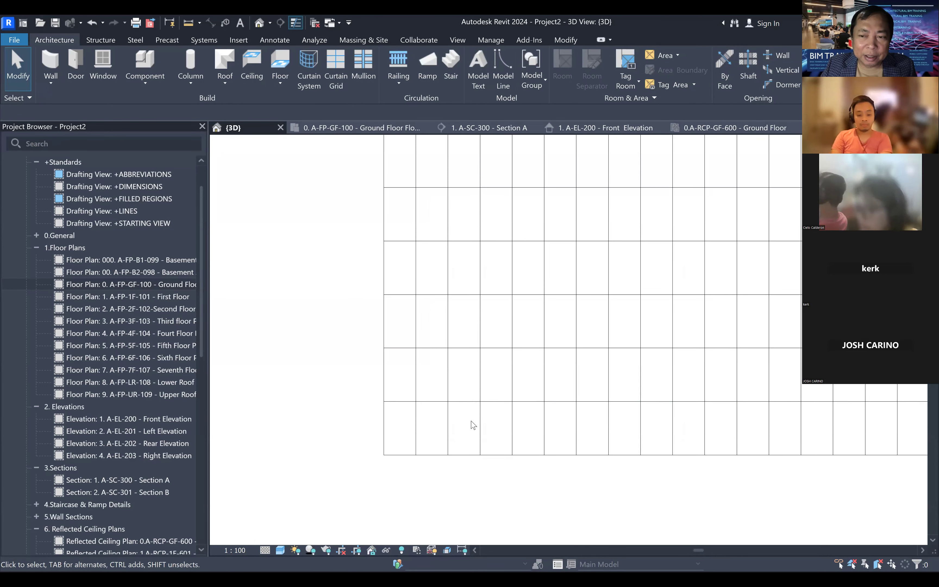
pyautogui.keyDown('shift'); pyautogui.moveTo(558, 402); pyautogui.dragTo(553, 400, button='middle'); pyautogui.keyUp('shift')
pyautogui.scroll(2, 553, 400)
pyautogui.moveTo(606, 383); pyautogui.dragTo(674, 379, button='middle')
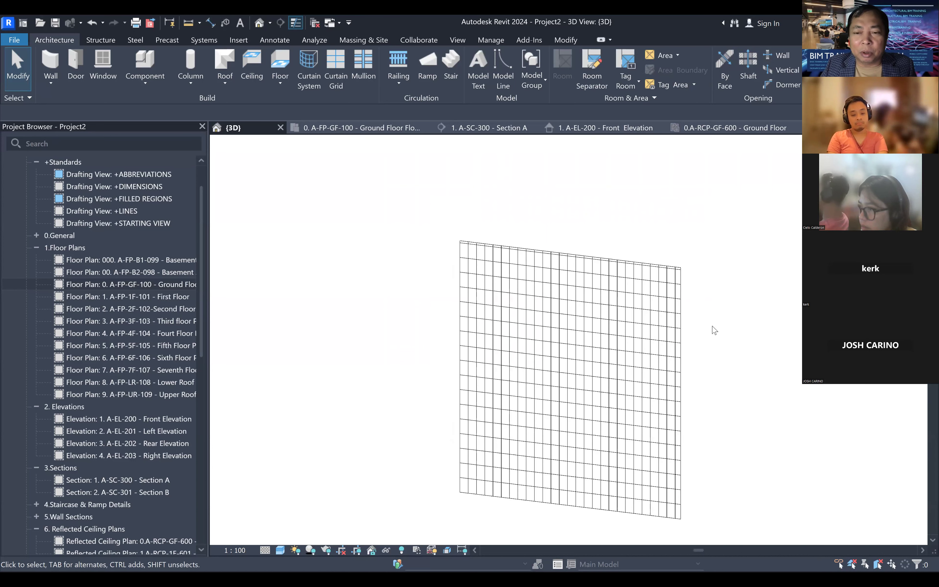
pyautogui.moveTo(735, 306); pyautogui.dragTo(616, 300, button='middle')
pyautogui.scroll(2, 656, 292)
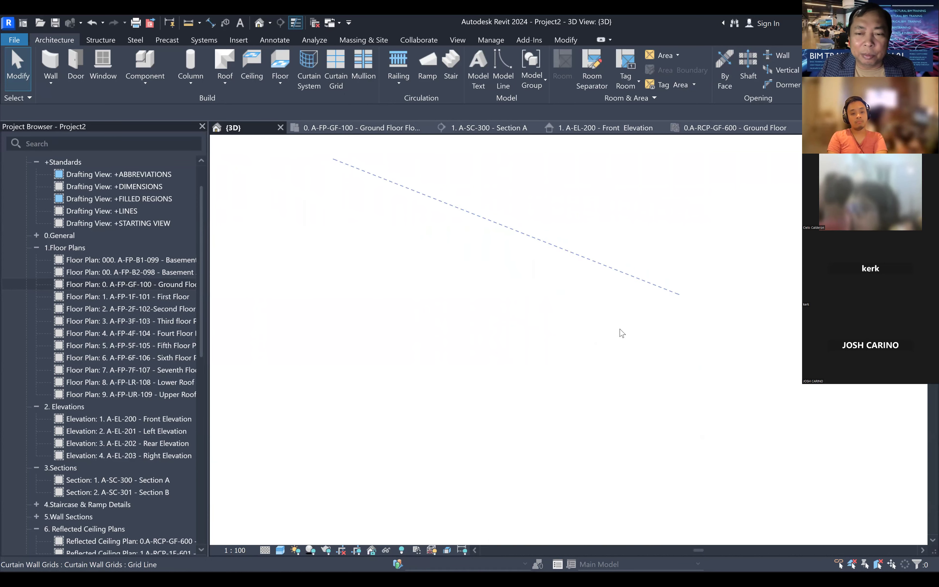
# - Start mullion placement for all grid lines and choose the 50mm x 150mm type of the Rectangular Mullion family
pyautogui.click(364, 62)
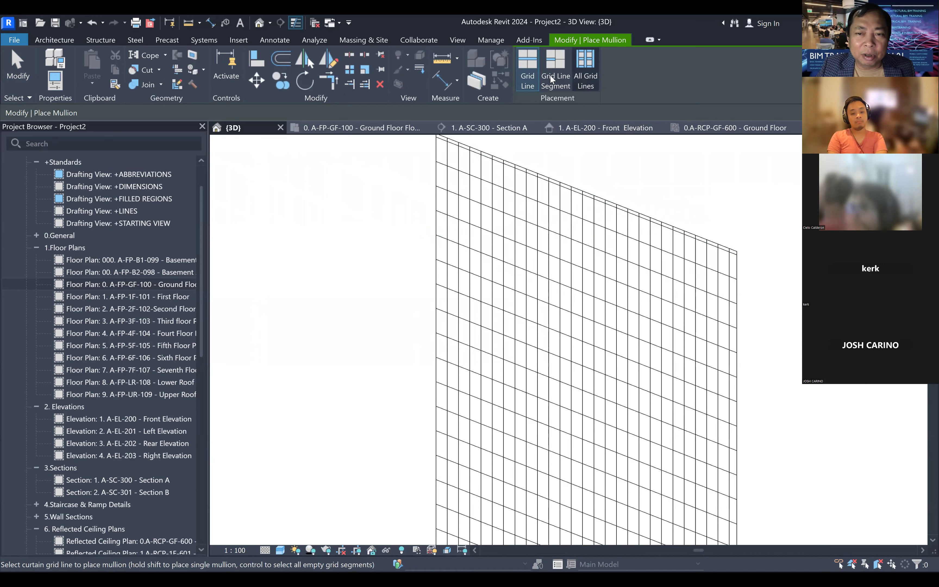
pyautogui.click(588, 64)
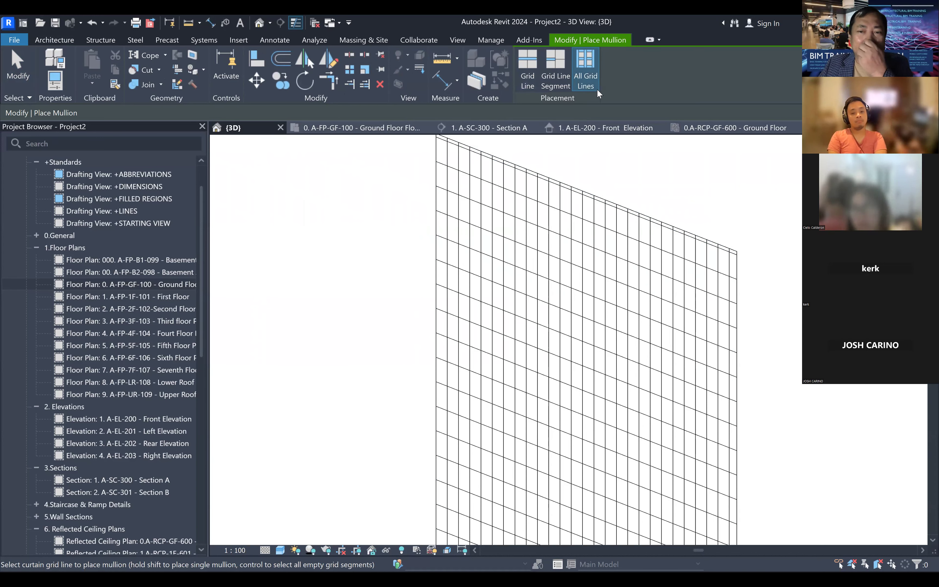
pyautogui.click(55, 58)
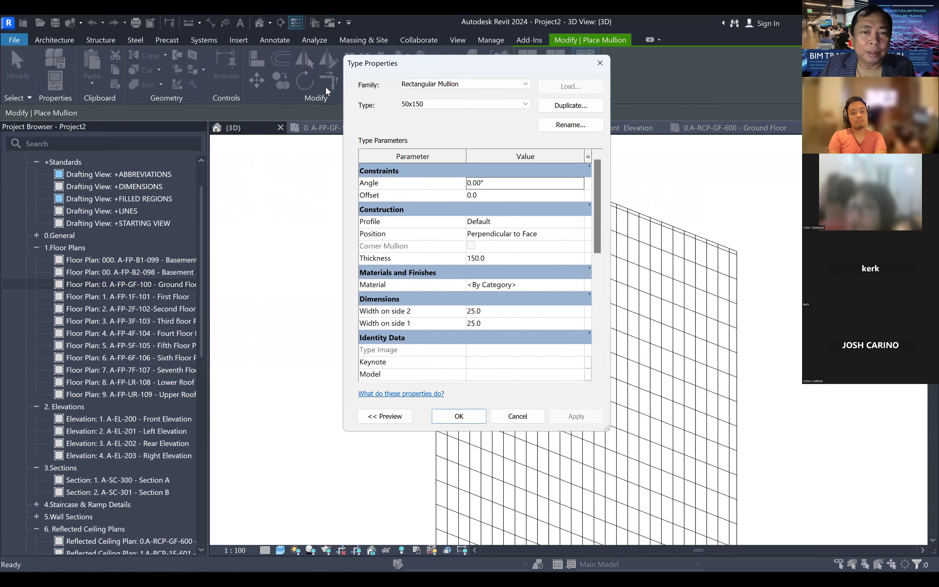
pyautogui.click(442, 105)
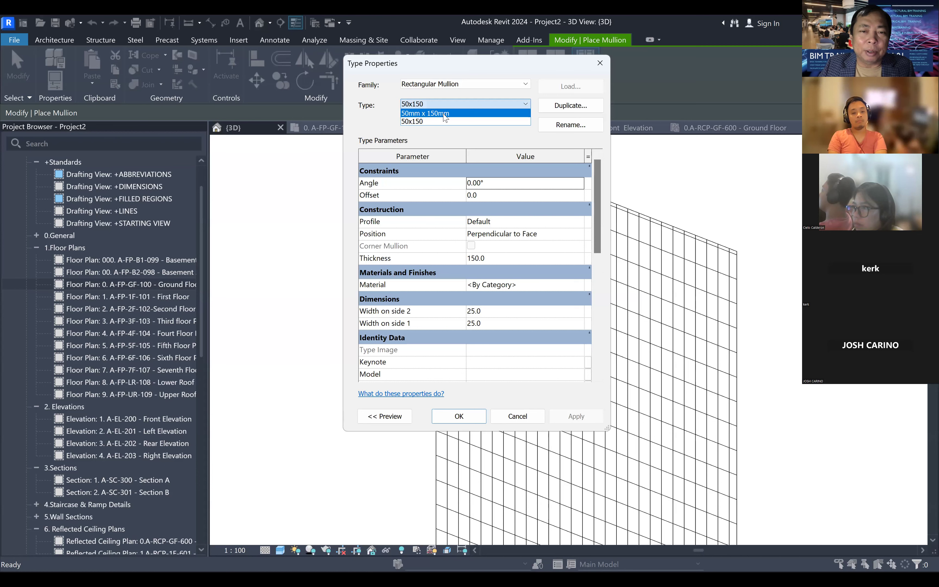
pyautogui.click(459, 84)
pyautogui.click(460, 84)
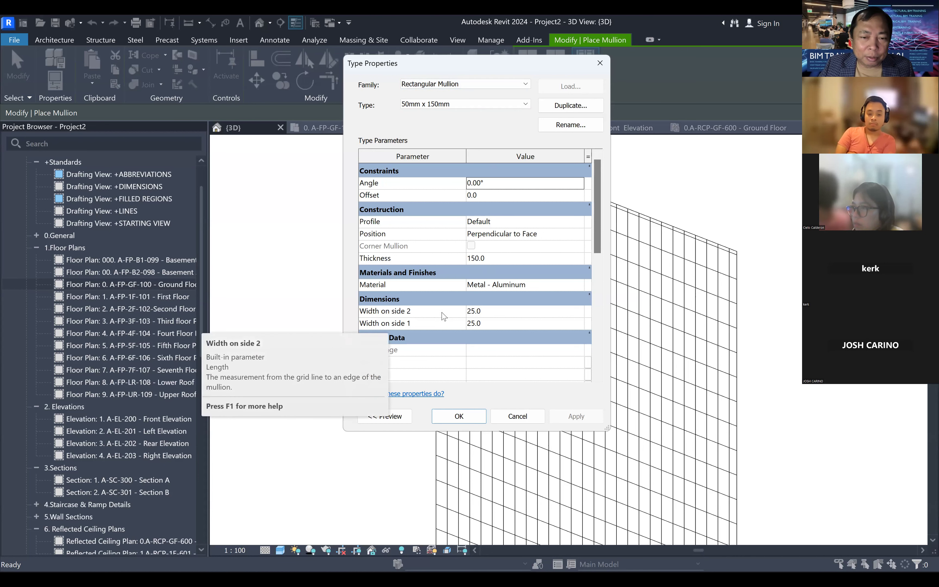
# - Set the mullion's width on side 2 and side 1 to 50 mm each and place mullions on all the curtain wall's grid lines
pyautogui.click(491, 313)
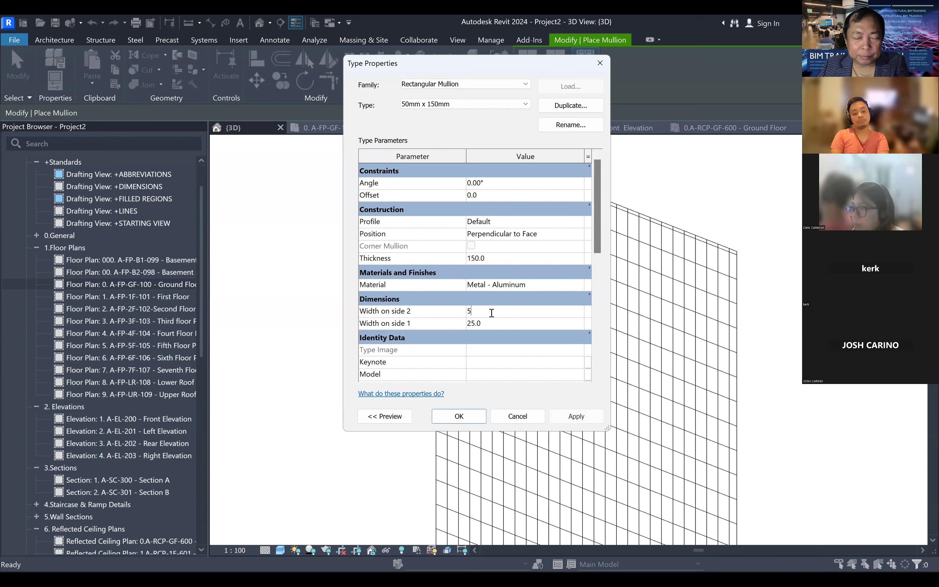
pyautogui.click(497, 323)
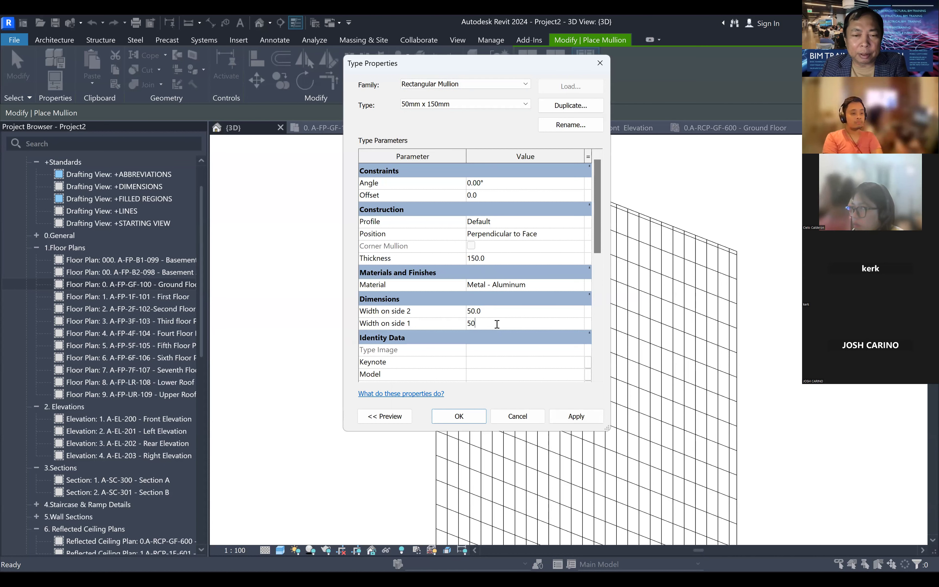
pyautogui.click(576, 417)
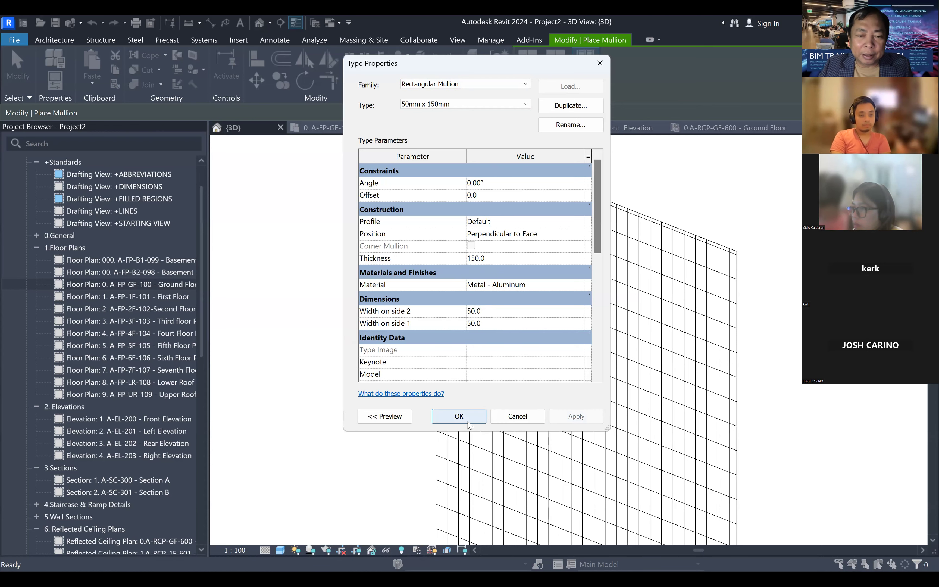
pyautogui.click(459, 416)
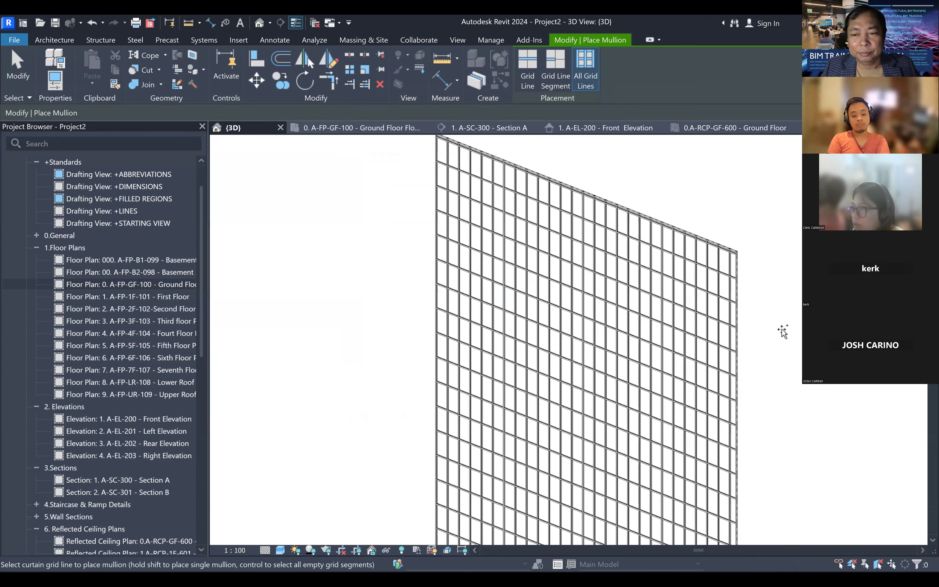
pyautogui.scroll(2, 721, 258)
pyautogui.scroll(3, 726, 260)
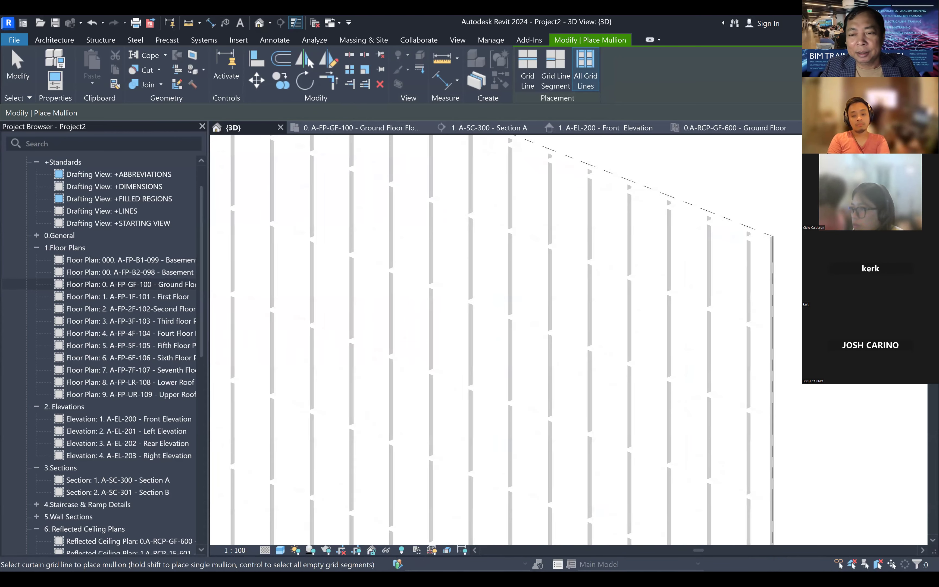
pyautogui.scroll(3, 754, 333)
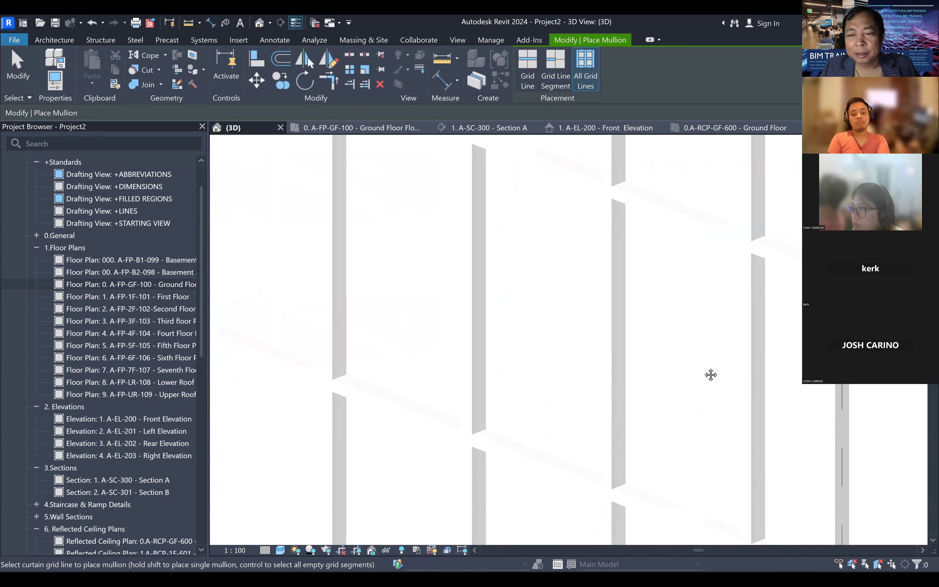
# - Duplicate the type of a vertical mullion in the curtain wall's lowest row as 100X300
pyautogui.press('Escape')
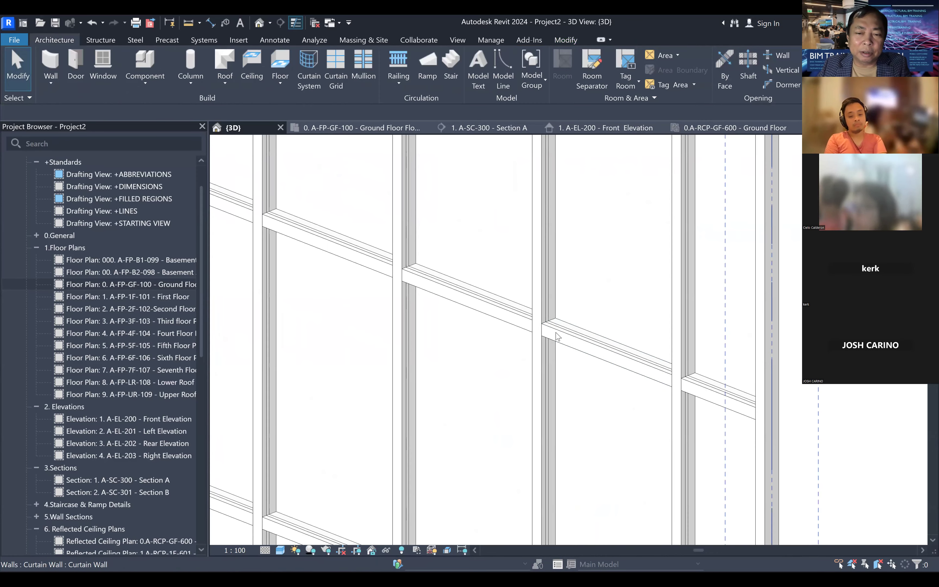
pyautogui.scroll(-5, 602, 246)
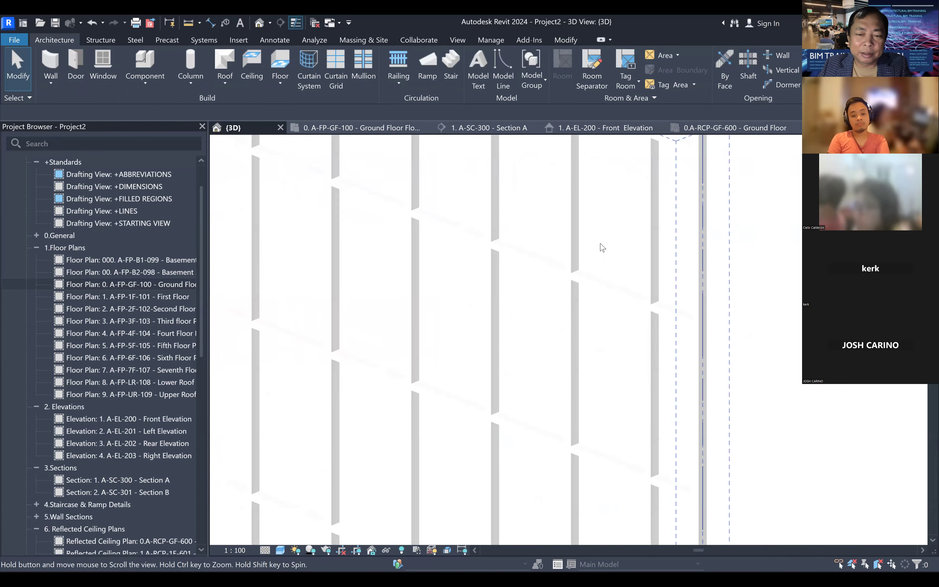
pyautogui.scroll(-6, 617, 263)
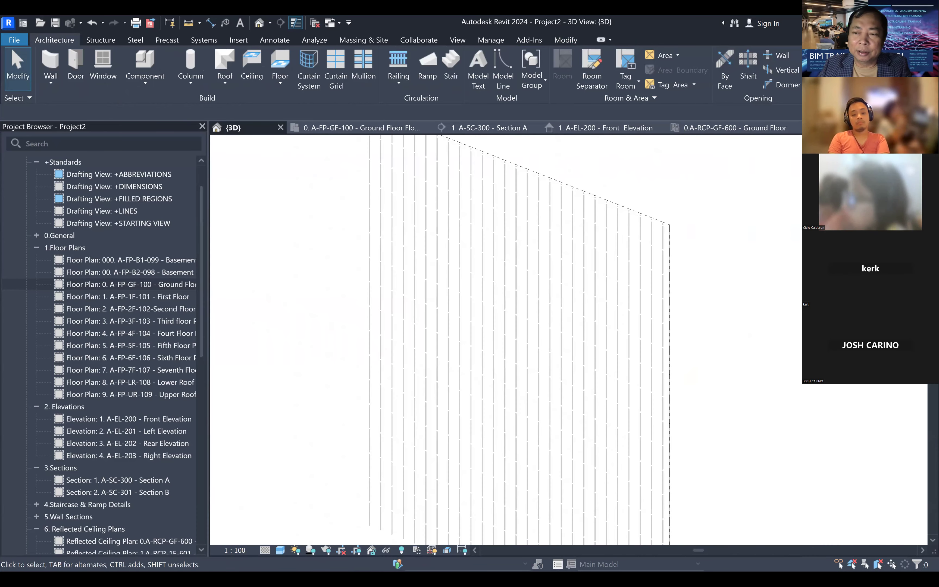
pyautogui.moveTo(795, 213)
pyautogui.keyDown('shift'); pyautogui.mouseDown(button='middle')
pyautogui.moveTo(709, 201)
pyautogui.moveTo(710, 182)
pyautogui.mouseUp(button='middle'); pyautogui.keyUp('shift')
pyautogui.scroll(10, 554, 522)
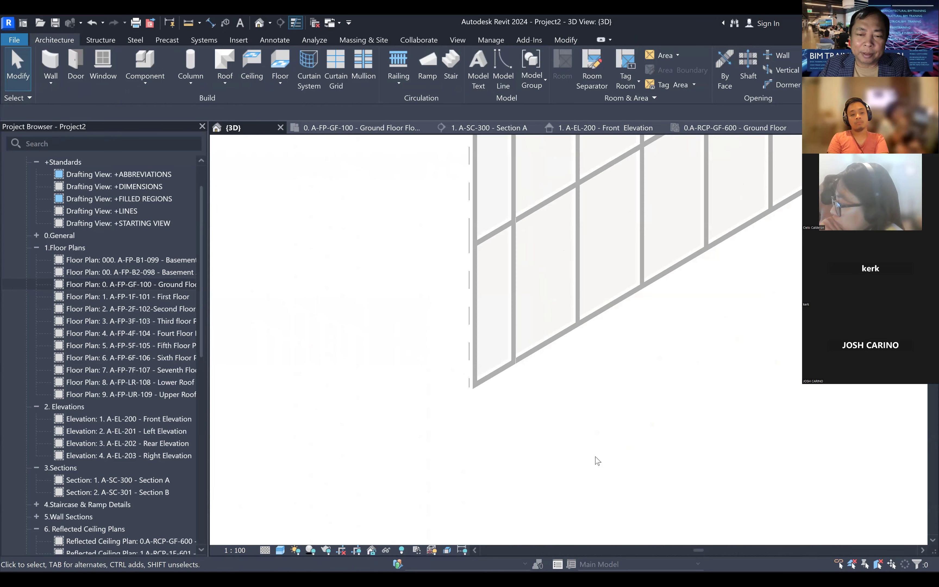
pyautogui.moveTo(592, 466); pyautogui.dragTo(612, 517, button='middle')
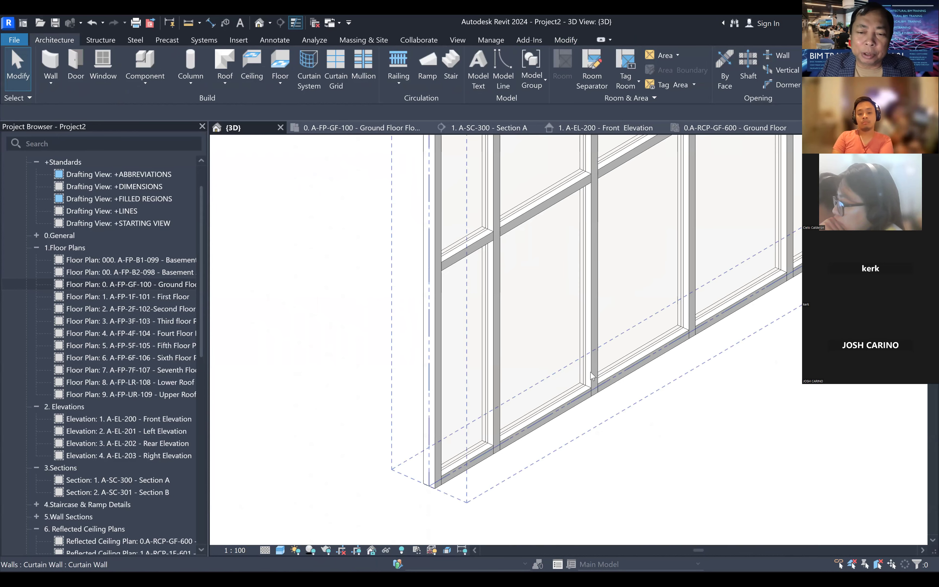
pyautogui.press('Tab')
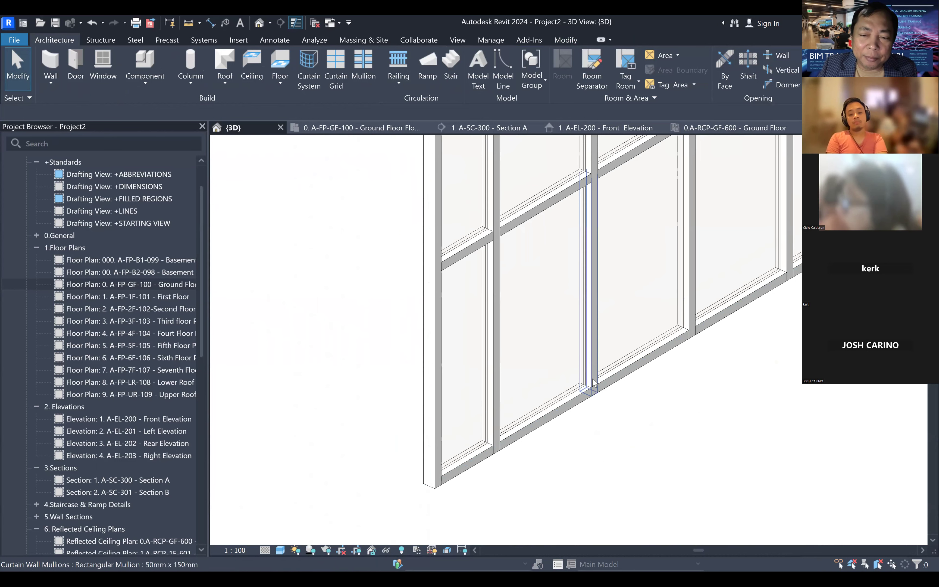
pyautogui.click(594, 393)
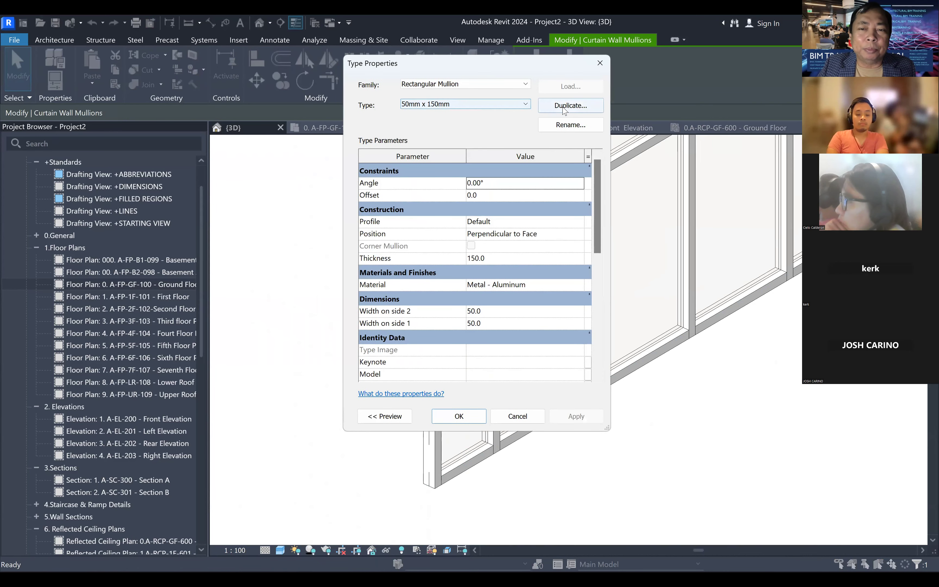
pyautogui.click(570, 106)
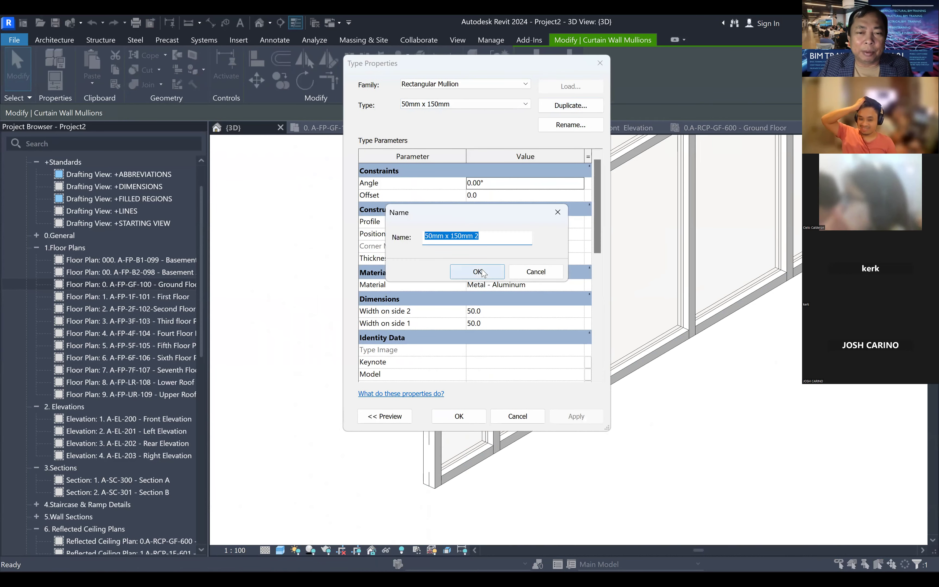
pyautogui.write('100X300')
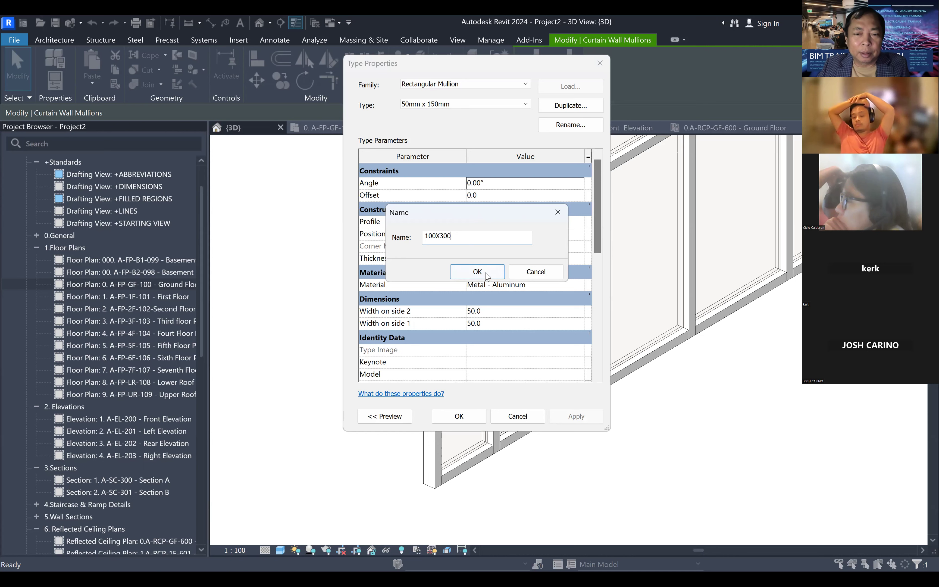
pyautogui.click(500, 275)
# - Set the 100X300 mullion type's thickness to 300 and its width on side 2 and side 1 to 100 each
pyautogui.click(494, 259)
pyautogui.write('300')
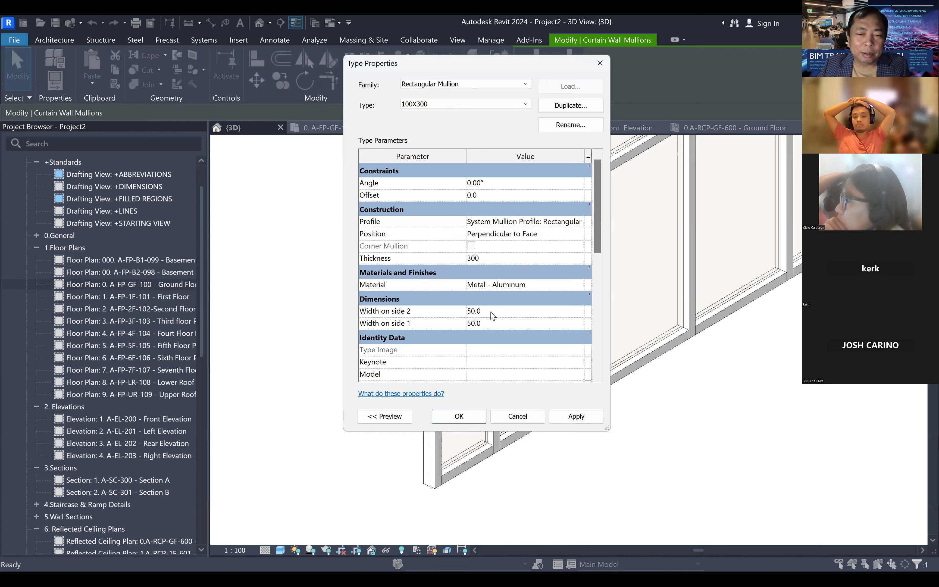
pyautogui.click(492, 312)
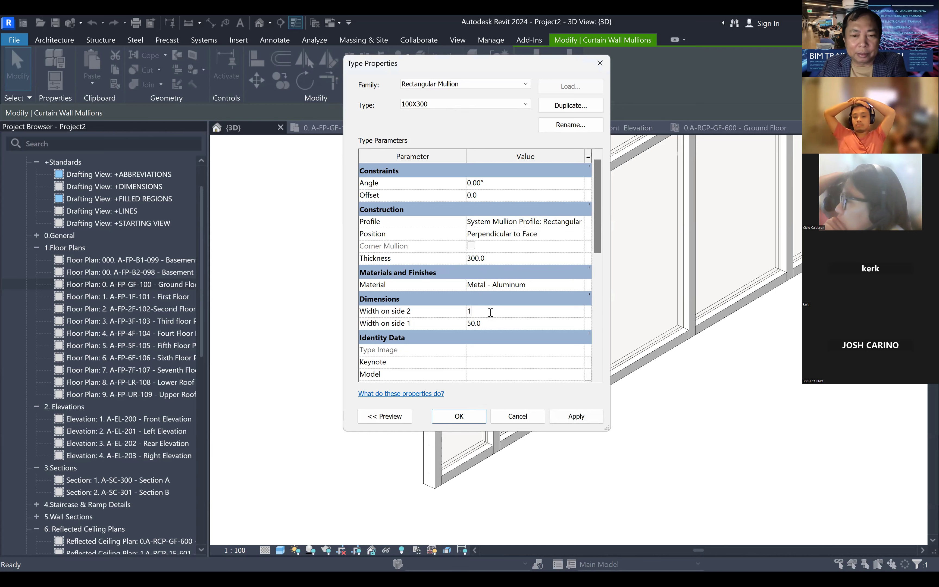
pyautogui.write('100')
pyautogui.click(493, 324)
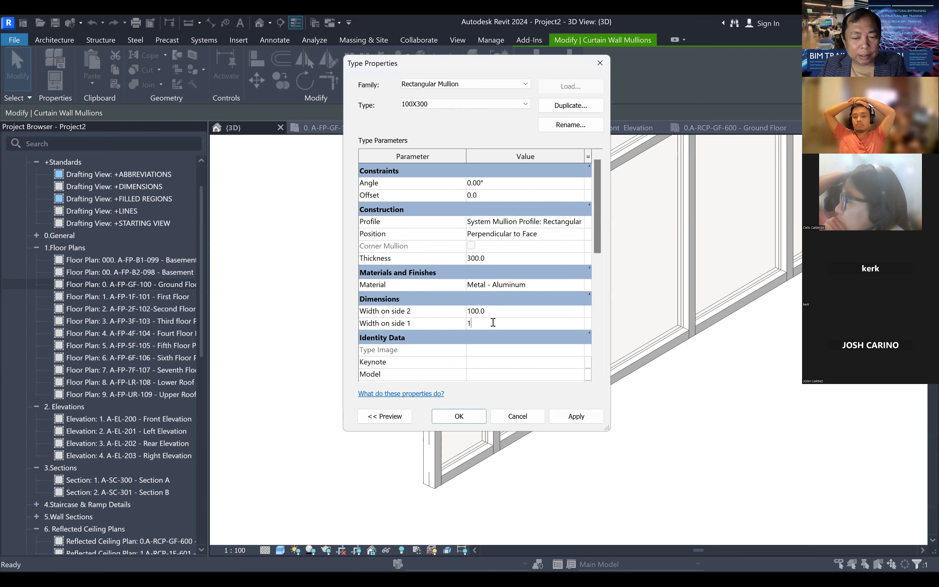
pyautogui.click(561, 417)
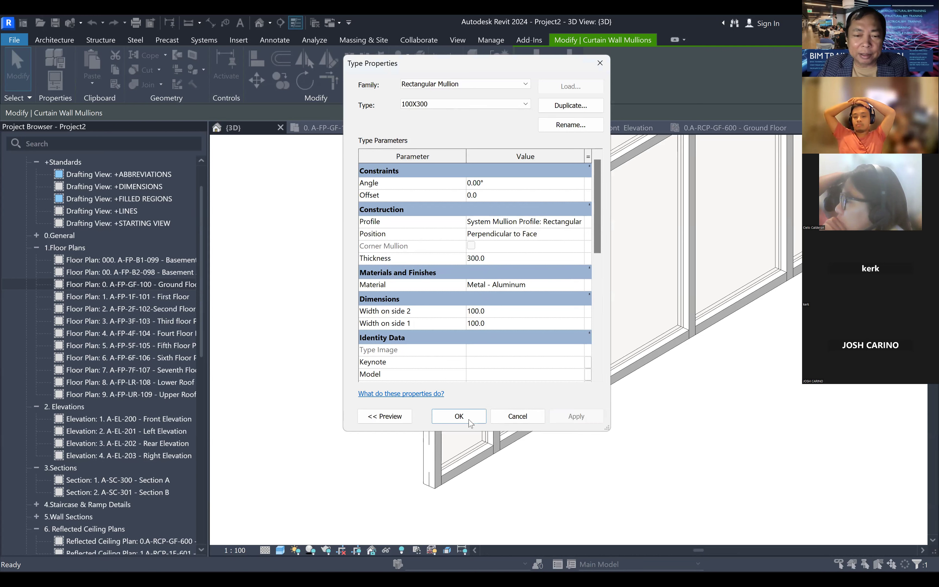
pyautogui.press('Return')
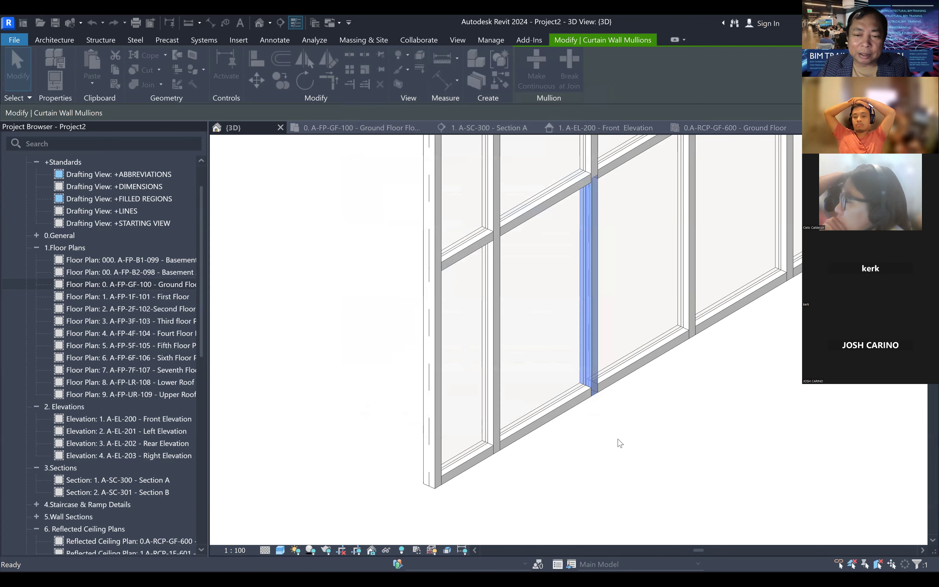
pyautogui.click(592, 422)
# - Use Match Type to copy the 100X300 type from the bottom mullion to the one directly above it
pyautogui.scroll(4, 595, 410)
pyautogui.scroll(3, 593, 405)
pyautogui.moveTo(608, 395); pyautogui.dragTo(622, 495, button='middle')
pyautogui.scroll(-4, 622, 495)
pyautogui.scroll(-2, 632, 393)
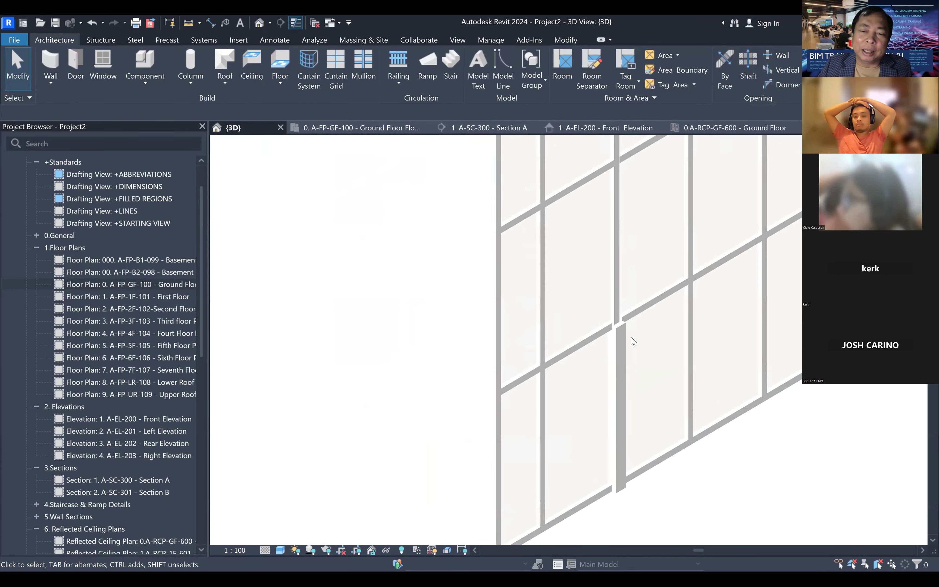
pyautogui.scroll(-2, 632, 338)
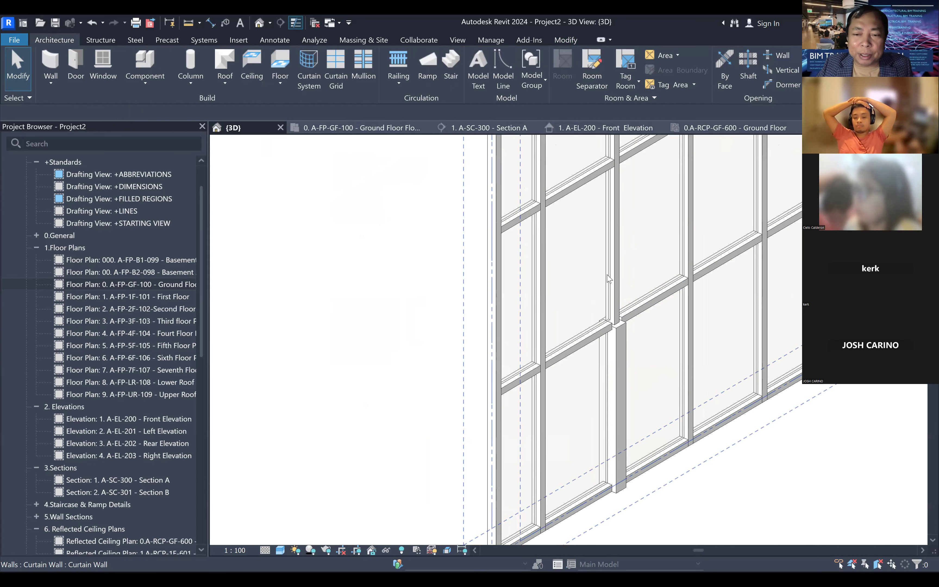
pyautogui.click(566, 40)
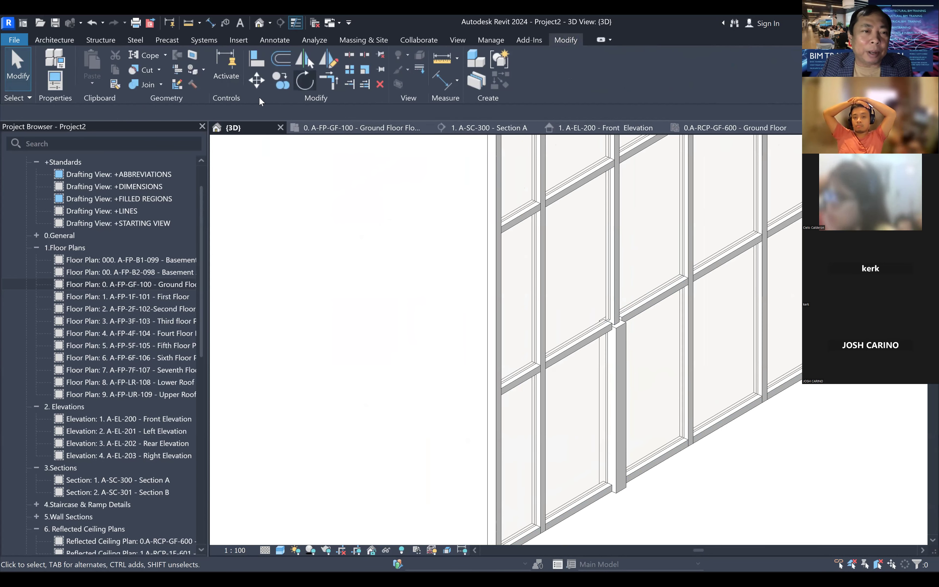
pyautogui.click(115, 84)
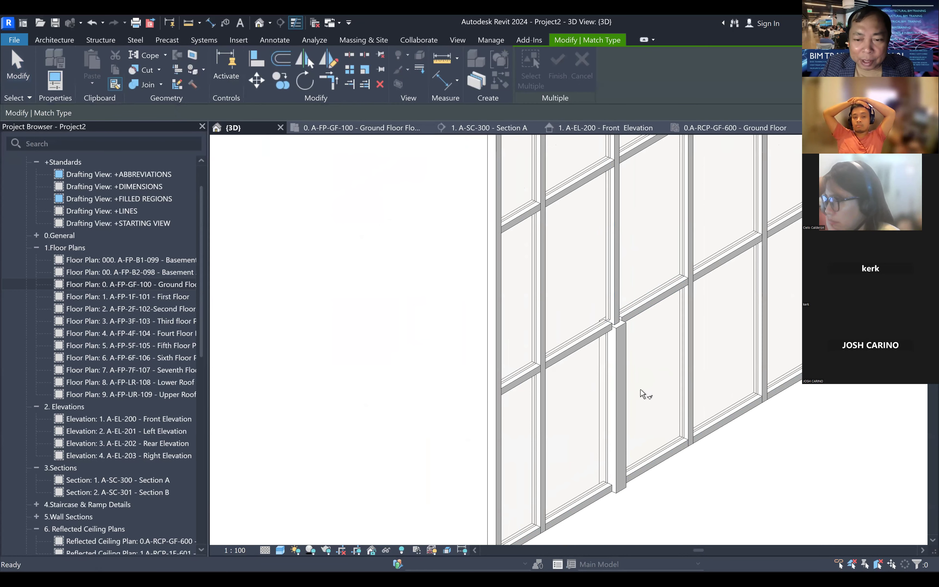
pyautogui.click(623, 368)
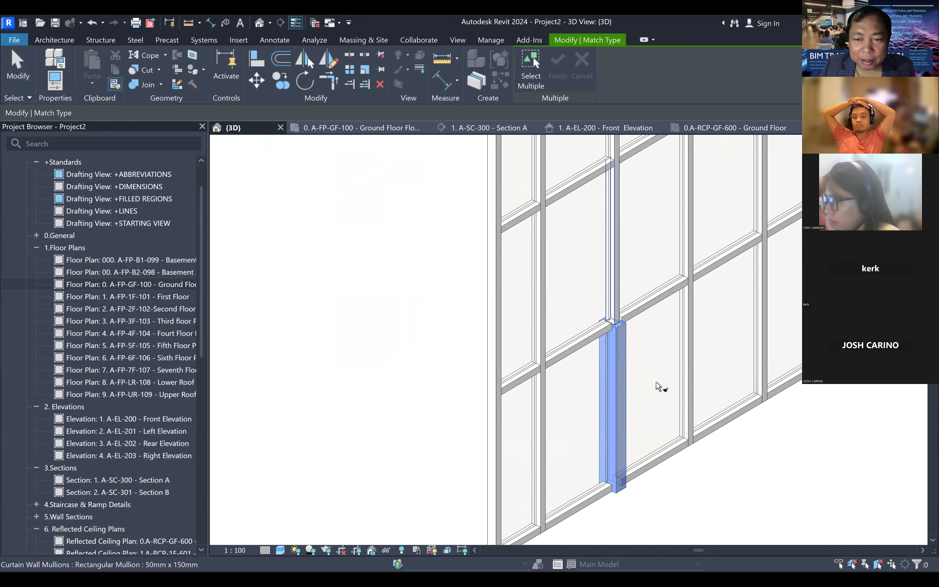
pyautogui.moveTo(662, 383); pyautogui.dragTo(697, 558, button='middle')
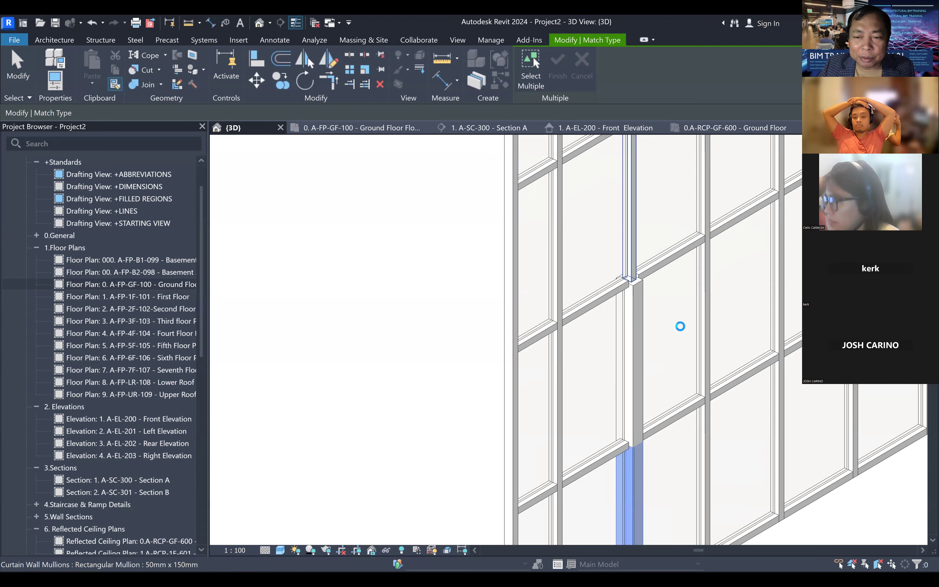
# - Apply the matched 100X300 type to further mullion segments up the same vertical grid line and end Match Type
pyautogui.scroll(-3, 680, 326)
pyautogui.moveTo(684, 329); pyautogui.dragTo(683, 421, button='middle')
pyautogui.click(649, 271)
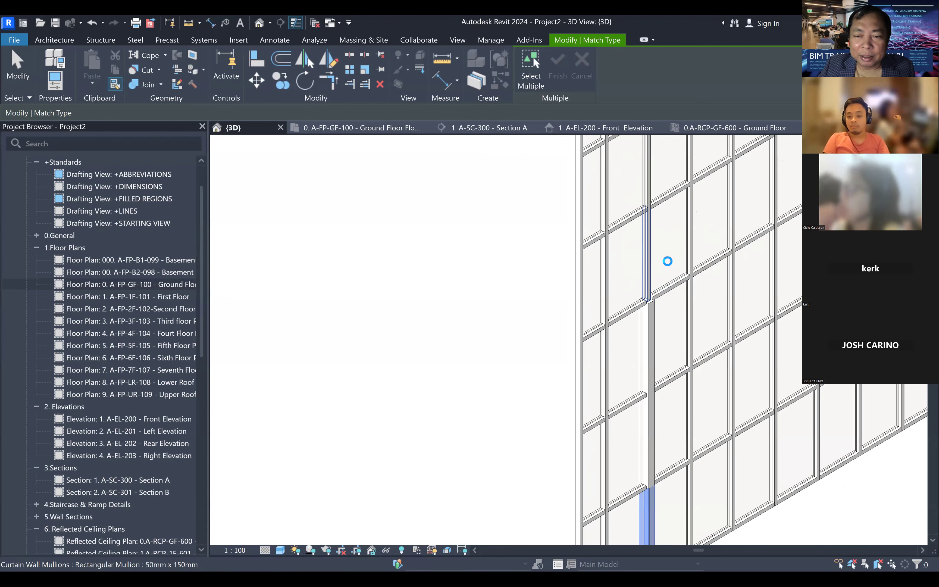
pyautogui.moveTo(671, 266); pyautogui.dragTo(654, 331, button='middle')
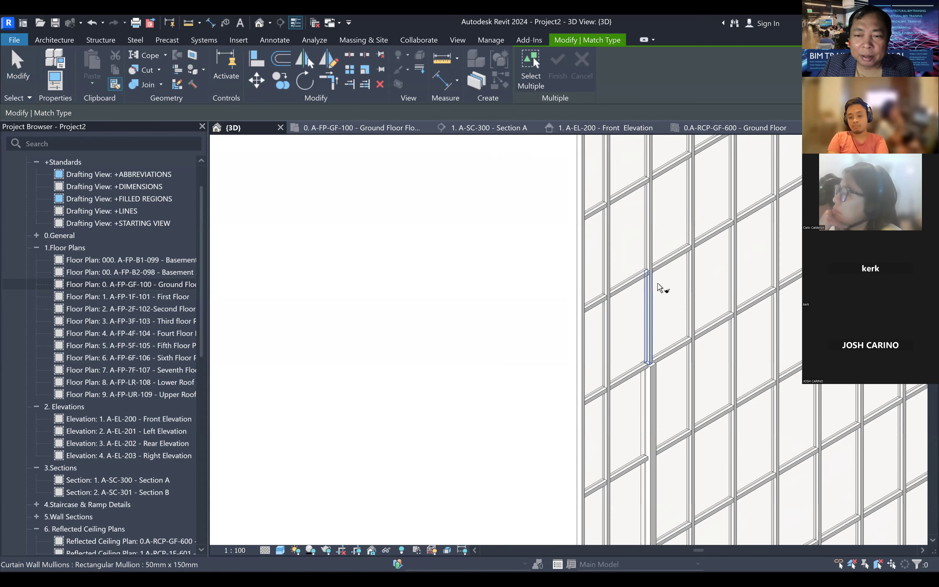
pyautogui.click(649, 221)
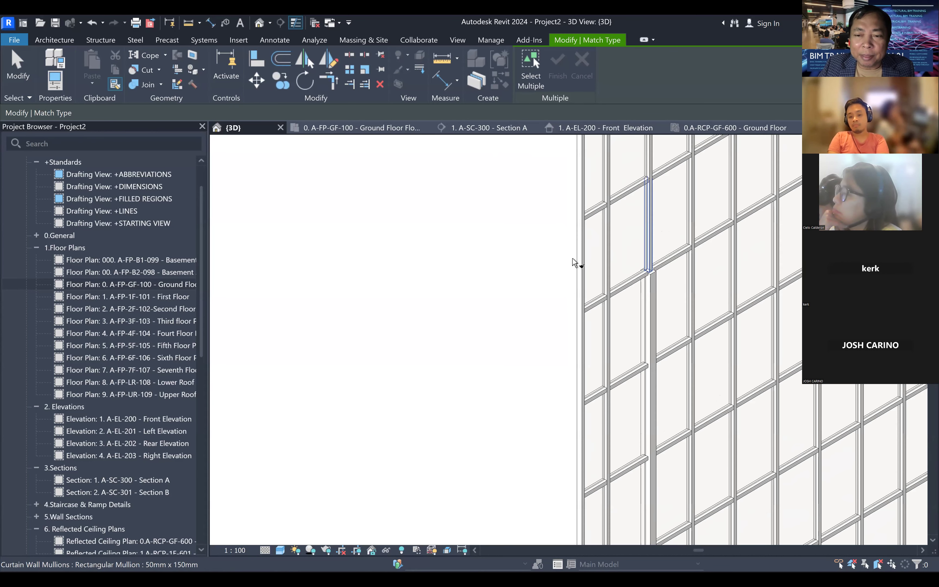
pyautogui.scroll(-2, 624, 425)
pyautogui.scroll(3, 629, 403)
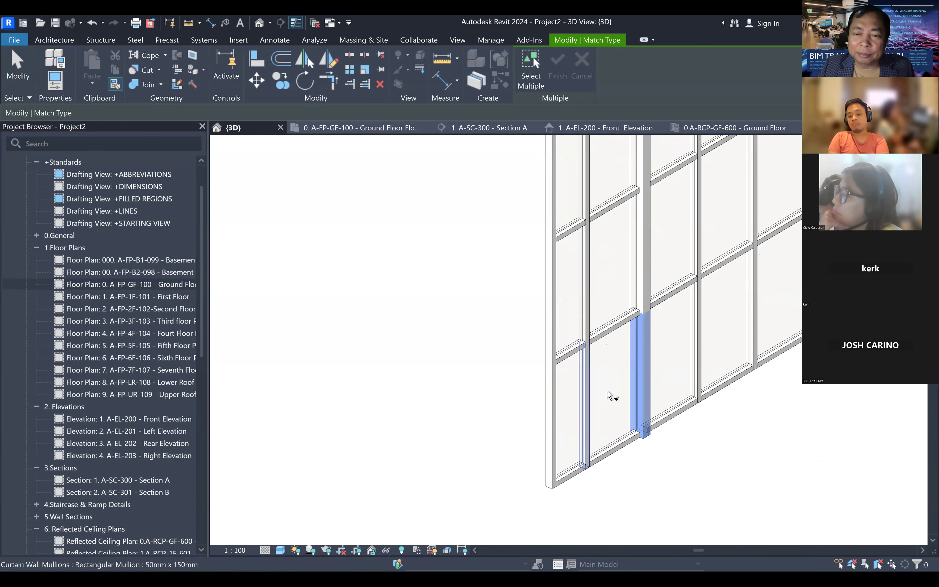
pyautogui.press('Escape')
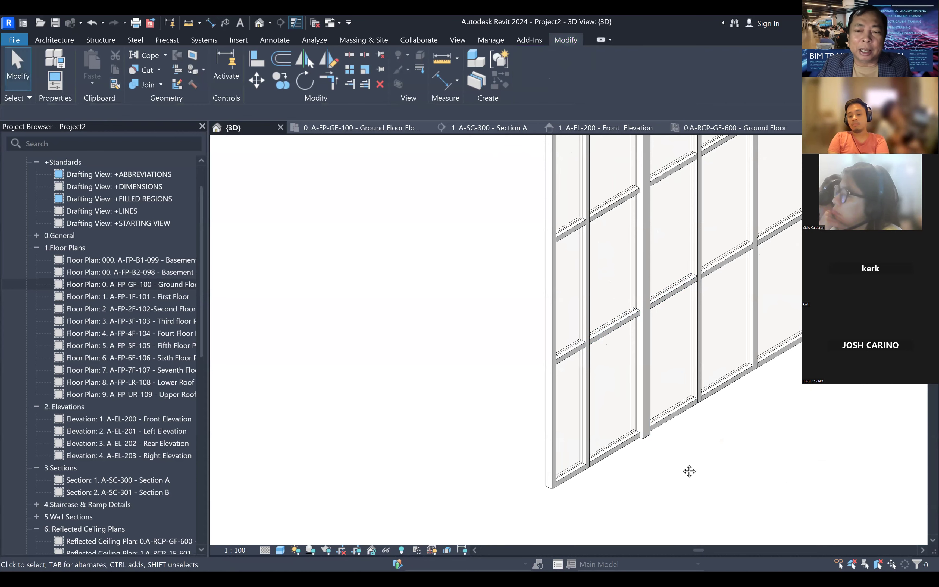
# - Change the bottom 100X300 mullion to the Circular Mullion family, type 25 Radius
pyautogui.moveTo(699, 463); pyautogui.dragTo(665, 475, button='middle')
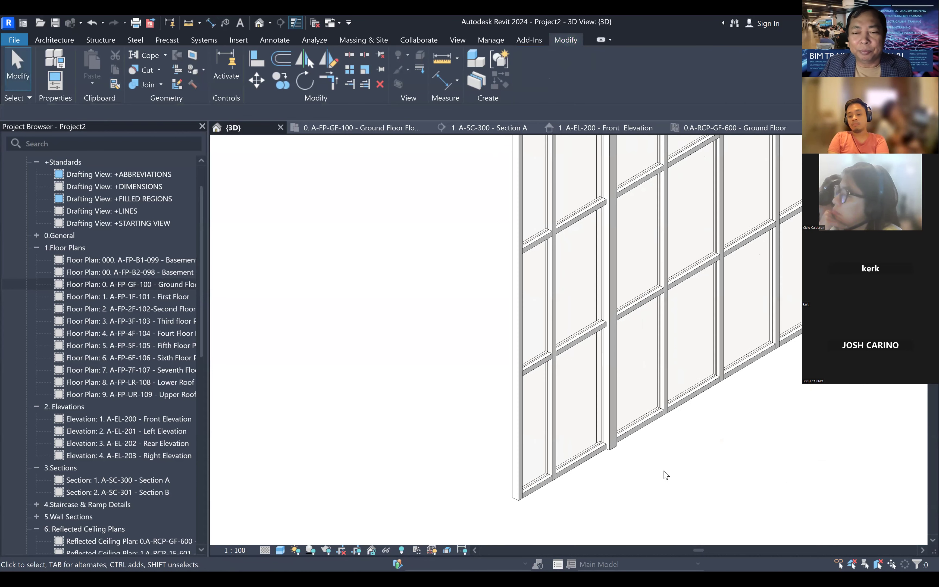
pyautogui.press('Tab')
pyautogui.click(612, 396)
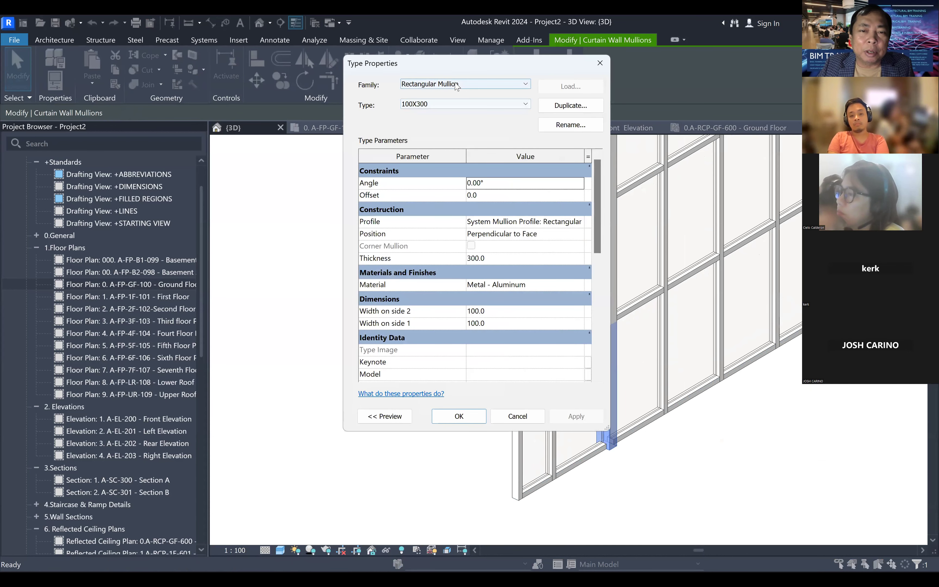
pyautogui.click(455, 85)
pyautogui.click(440, 96)
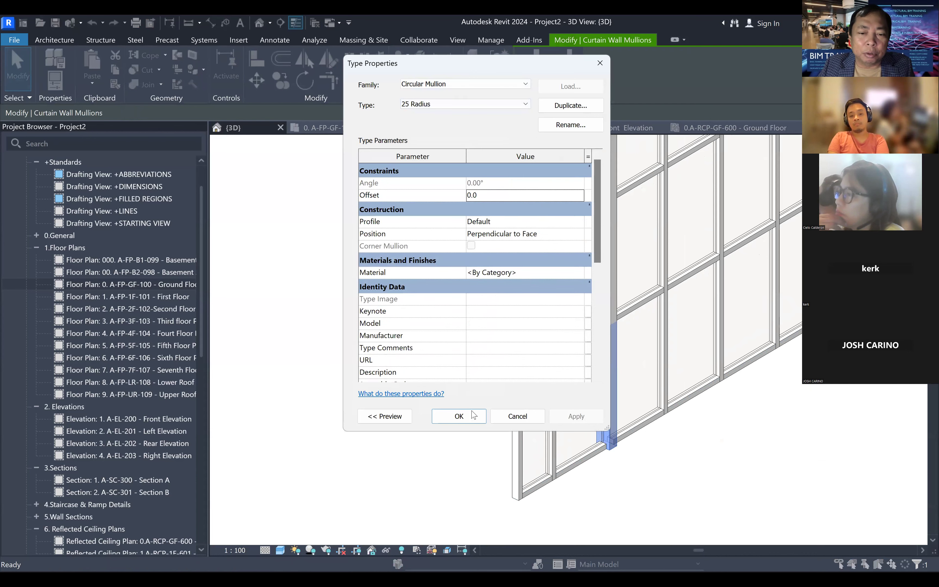
pyautogui.click(459, 416)
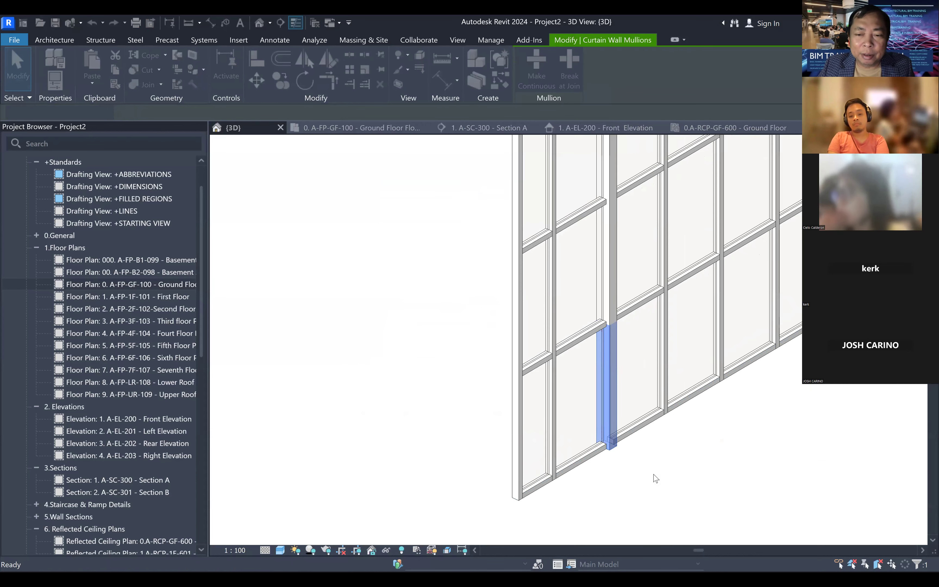
pyautogui.click(618, 458)
# - Set the circular mullion type's radius to 200
pyautogui.scroll(5, 618, 458)
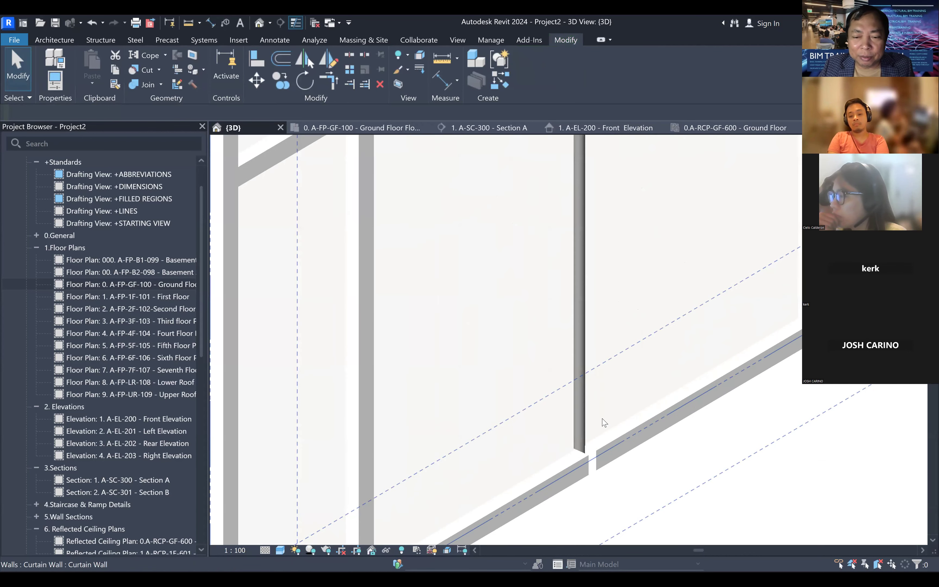
pyautogui.scroll(-5, 586, 416)
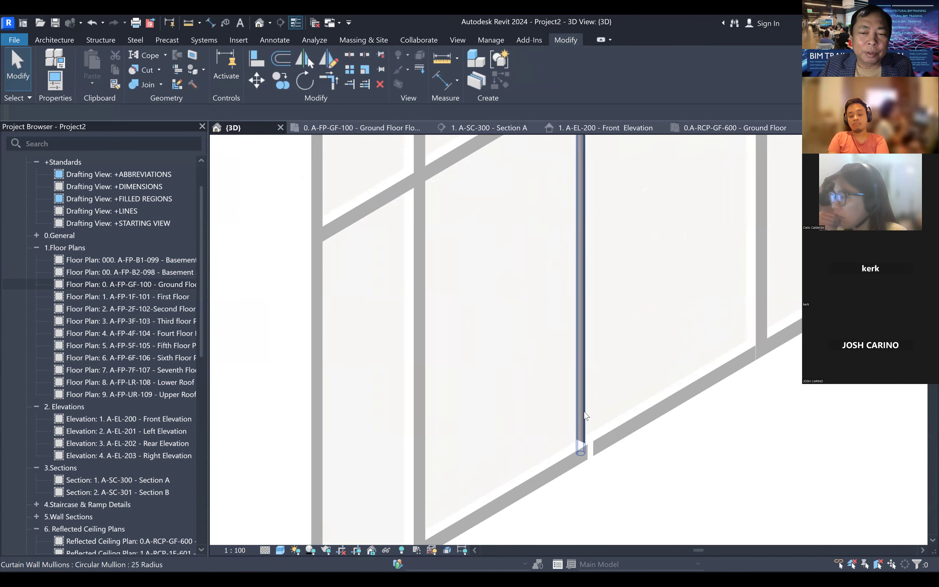
pyautogui.click(583, 415)
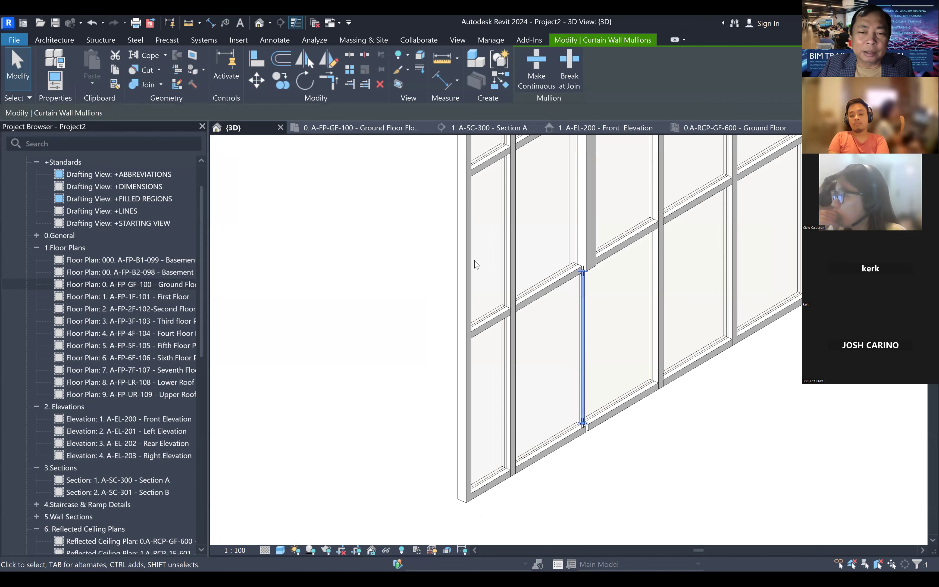
pyautogui.moveTo(597, 257); pyautogui.dragTo(595, 357)
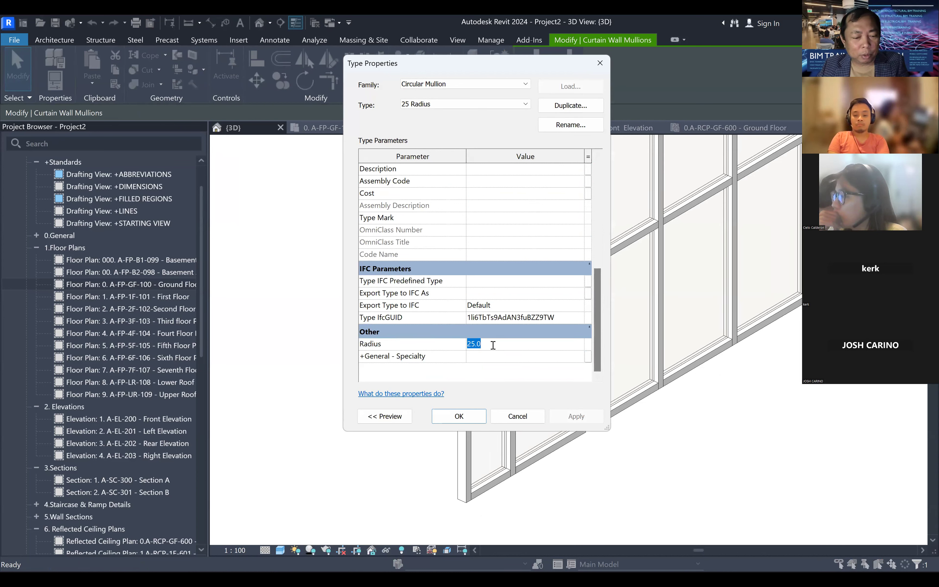
pyautogui.click(568, 415)
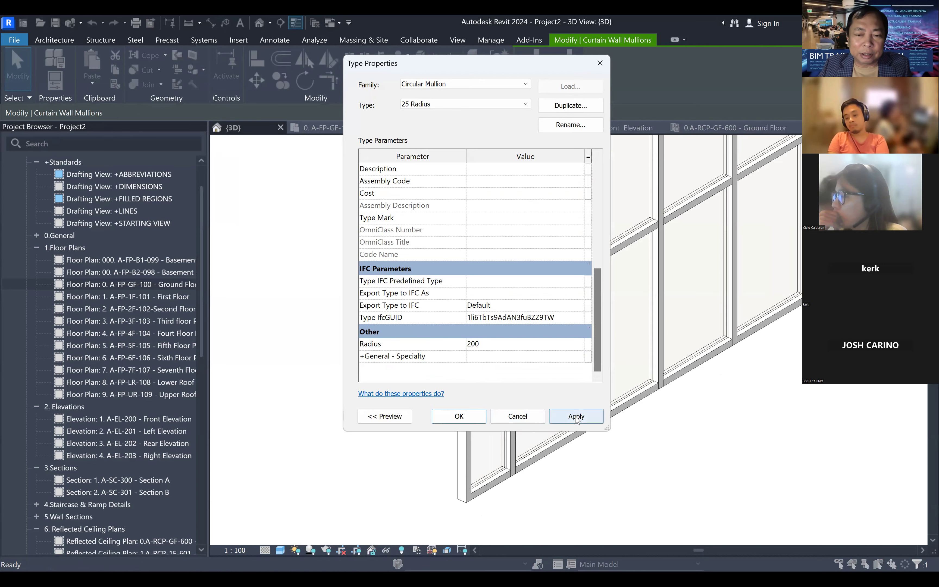
pyautogui.press('Return')
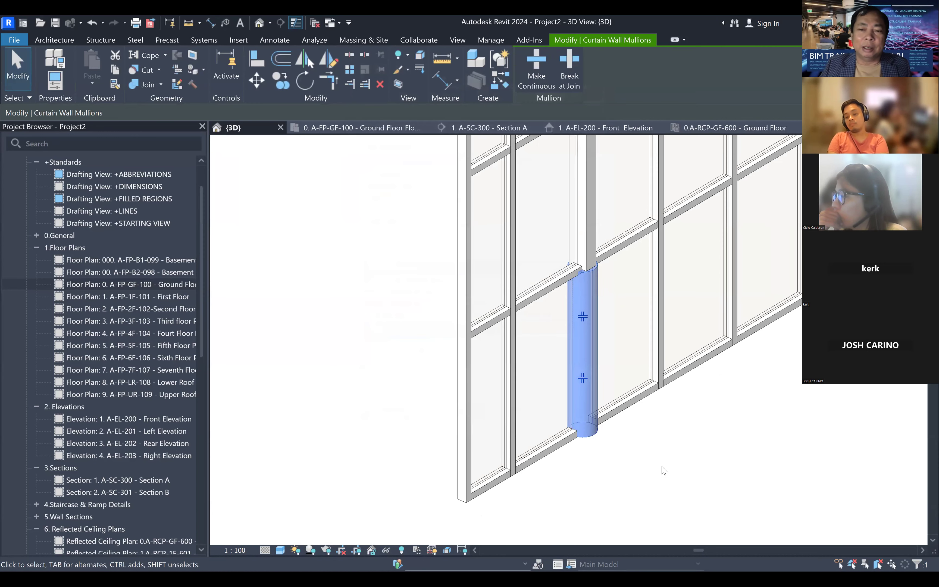
# - Review the curtain wall's type properties and the available wall system families, closing them without changes
pyautogui.press('Escape')
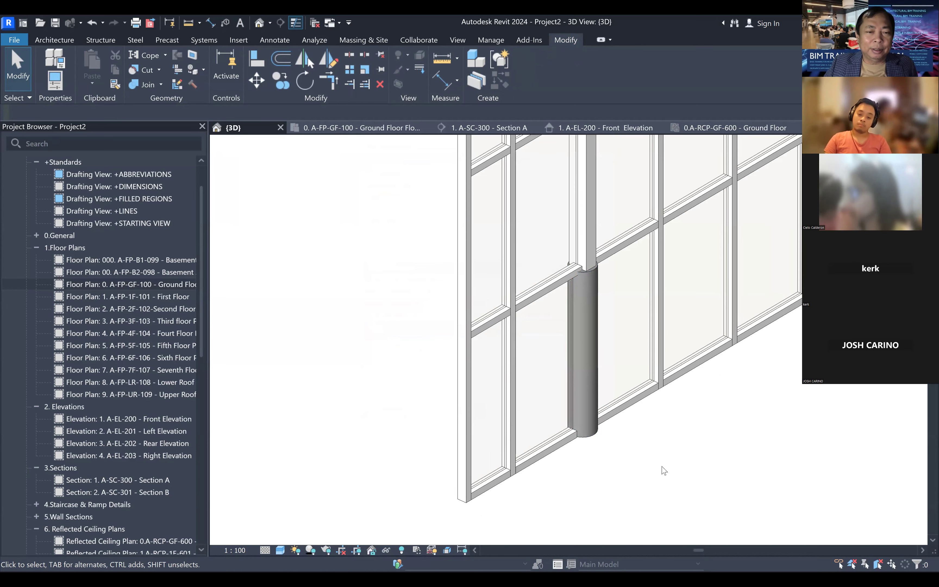
pyautogui.scroll(-4, 631, 479)
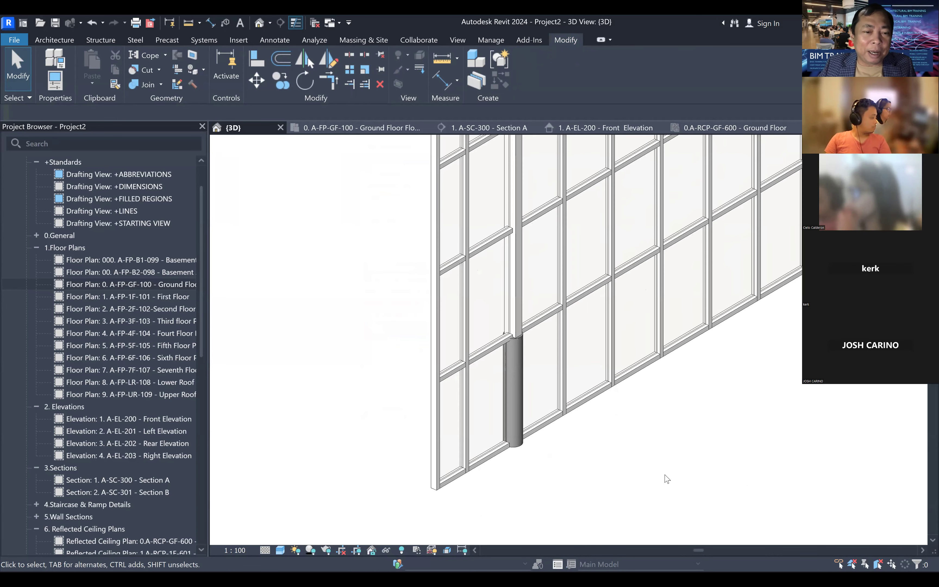
pyautogui.scroll(-1, 659, 484)
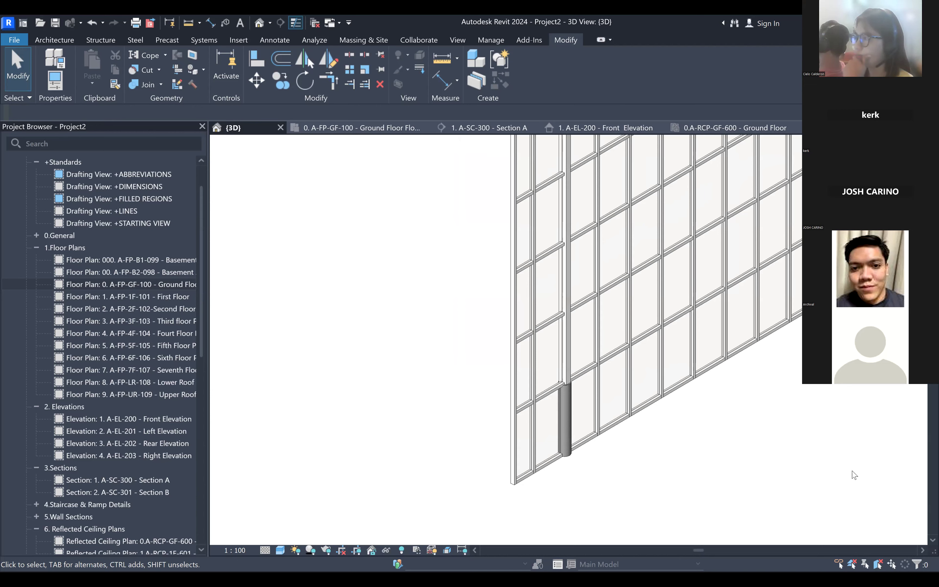
pyautogui.scroll(-5, 379, 200)
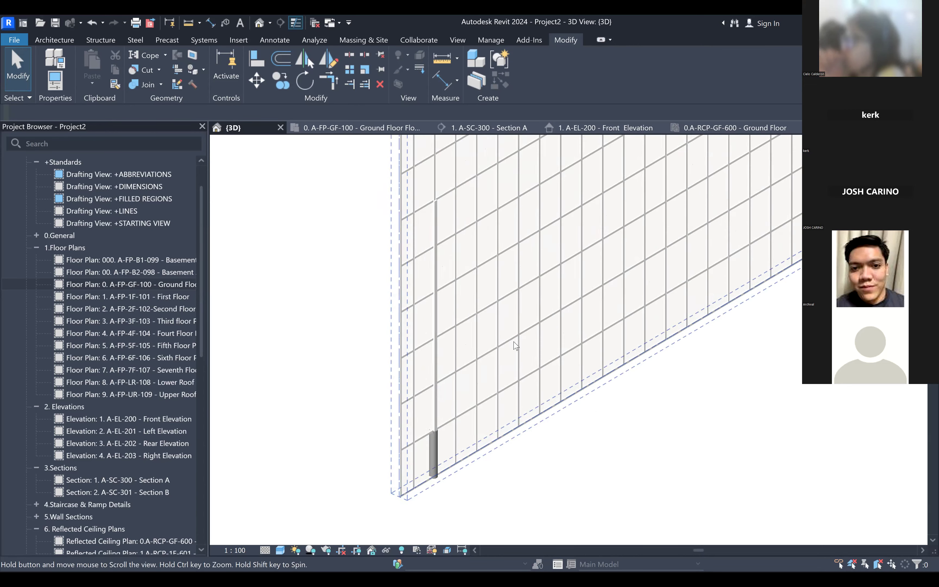
pyautogui.scroll(-4, 500, 370)
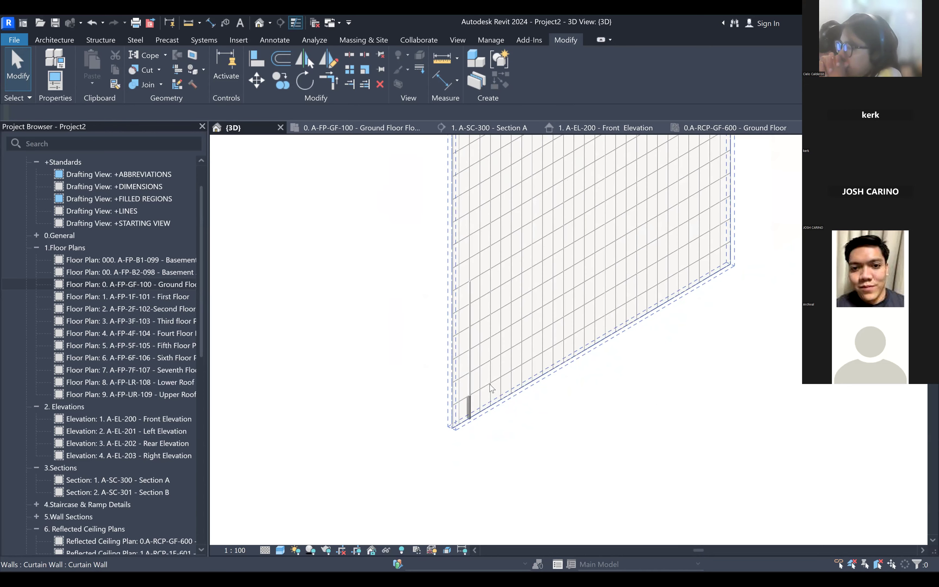
pyautogui.moveTo(623, 373); pyautogui.dragTo(598, 465, button='middle')
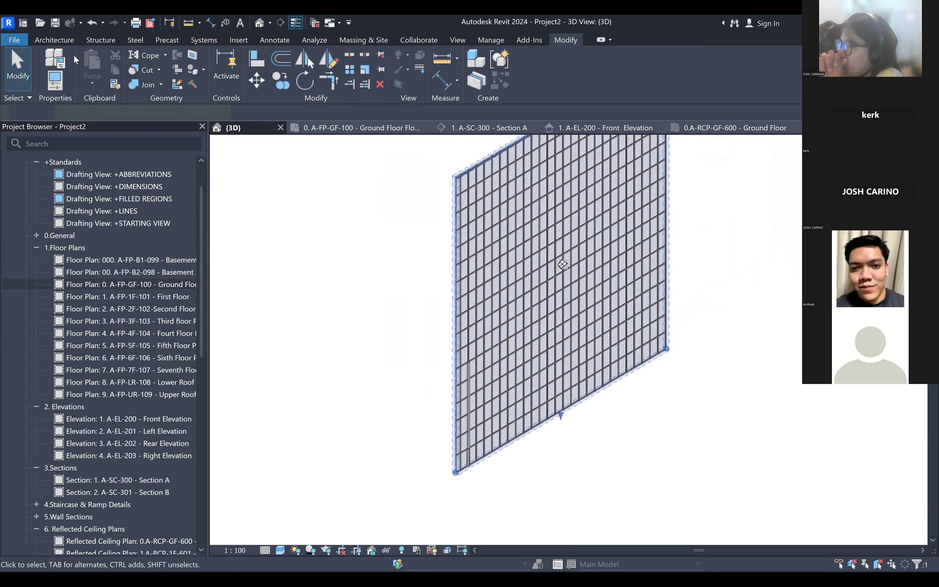
pyautogui.click(454, 86)
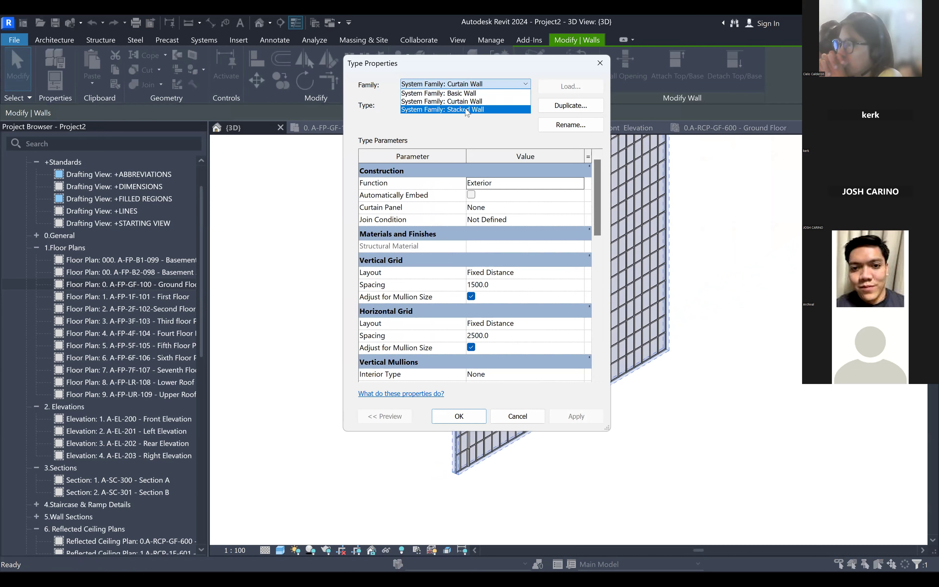
pyautogui.click(597, 60)
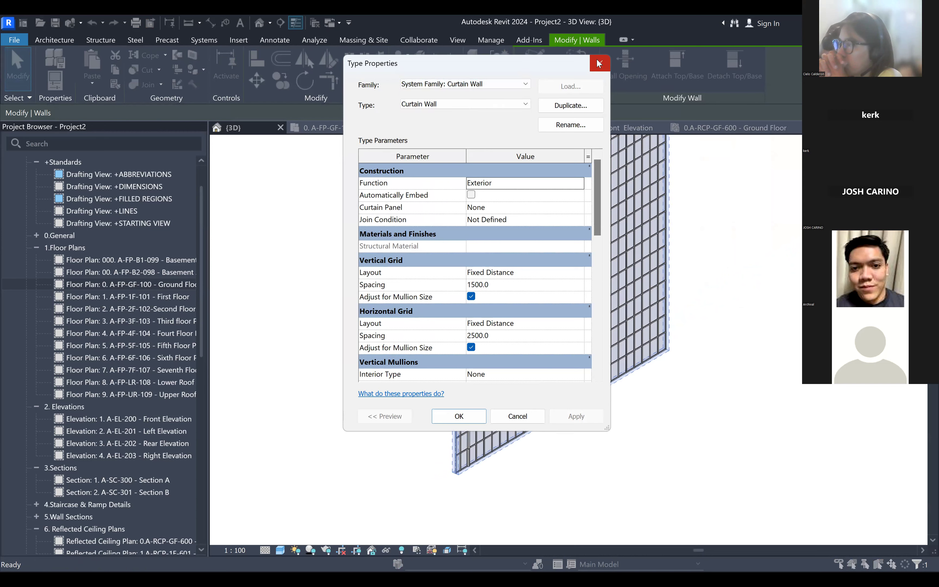
pyautogui.click(600, 63)
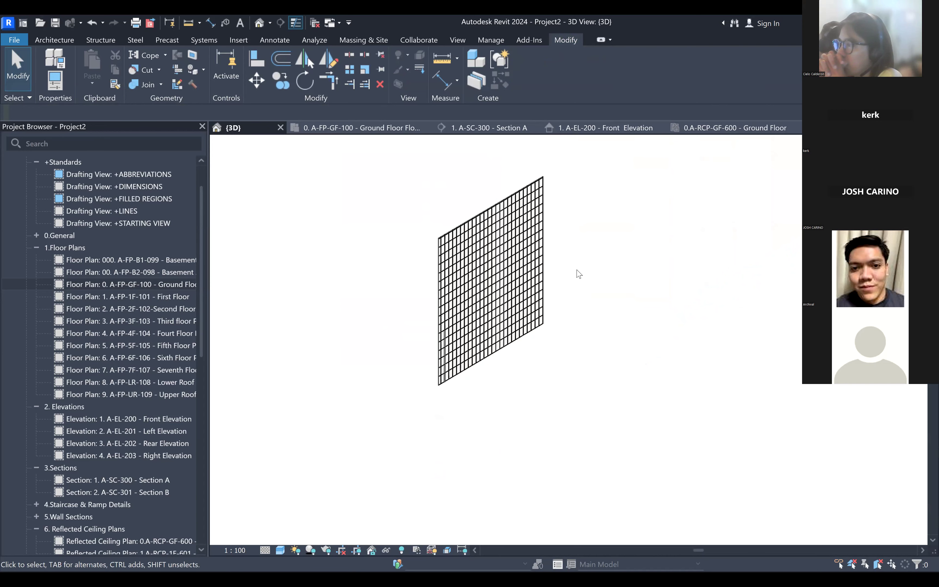
# - Delete the entire curtain wall together with its grid lines, panels and mullions
pyautogui.scroll(2, 511, 249)
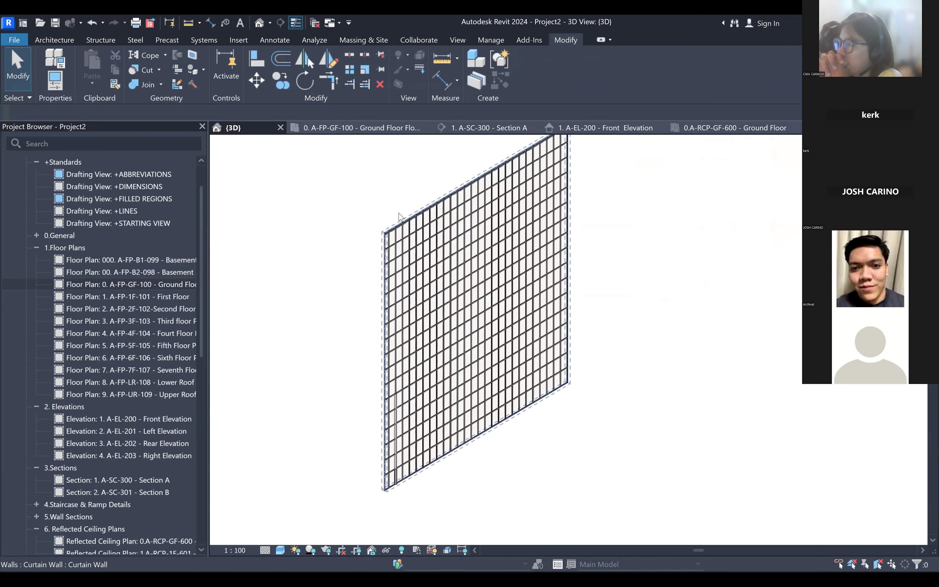
pyautogui.scroll(-3, 400, 213)
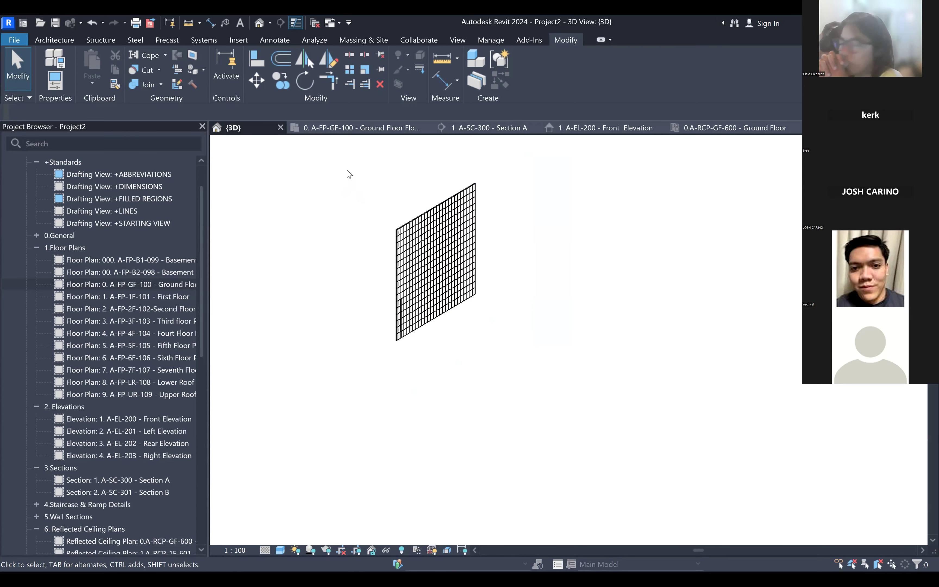
pyautogui.moveTo(347, 170); pyautogui.dragTo(363, 196)
pyautogui.moveTo(465, 283); pyautogui.dragTo(546, 384)
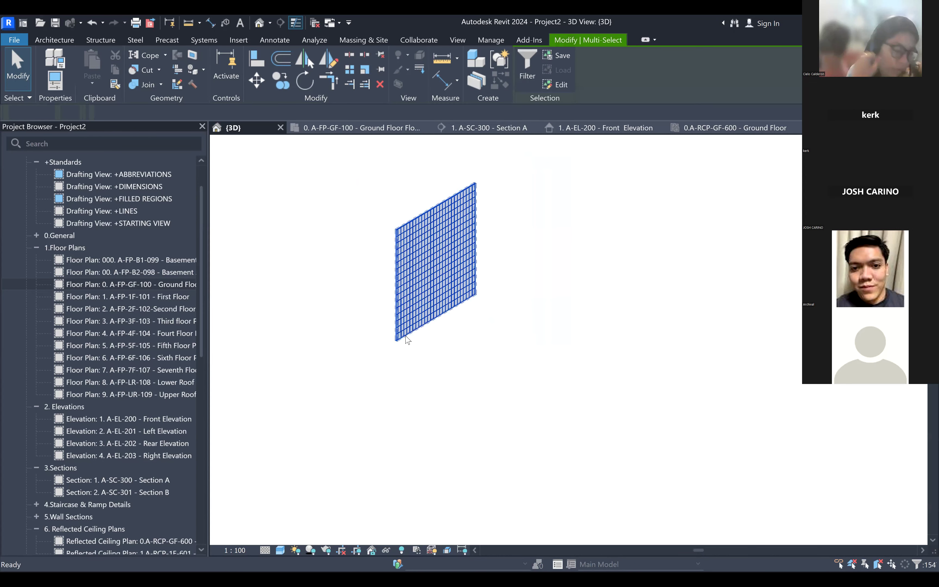
pyautogui.press('Delete')
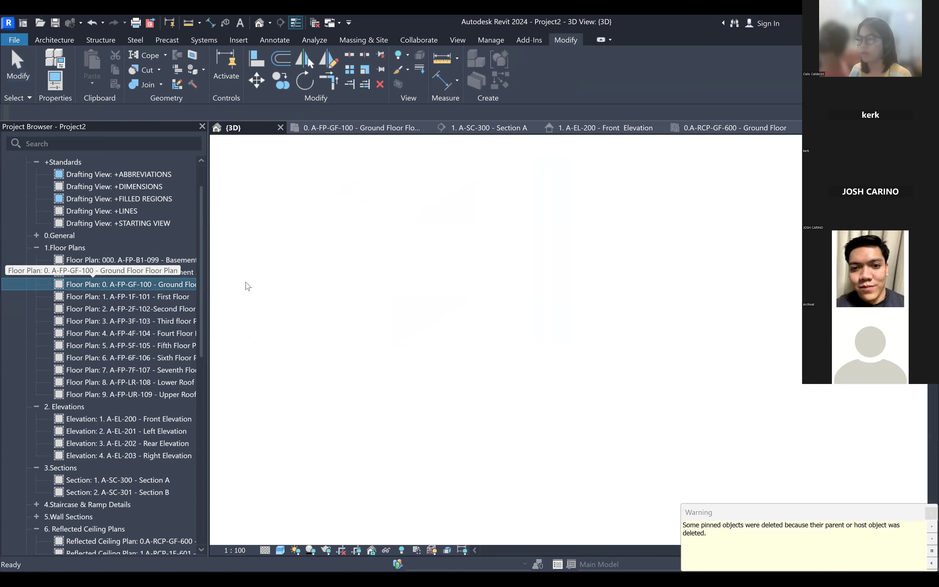
# - Start an in-place mass named Mass 1 in the ground floor plan view 0. A-FP-GF-100
pyautogui.doubleClick(166, 286)
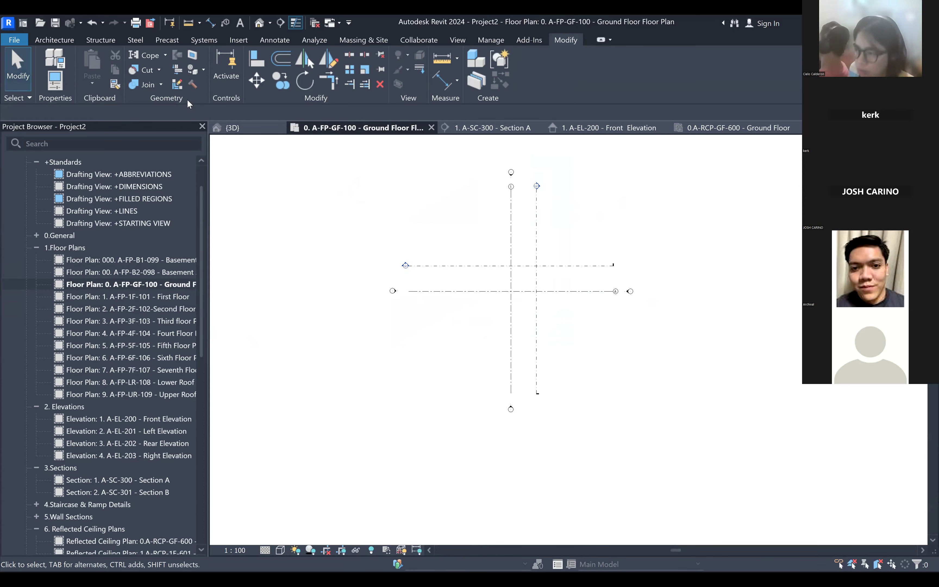
pyautogui.click(64, 37)
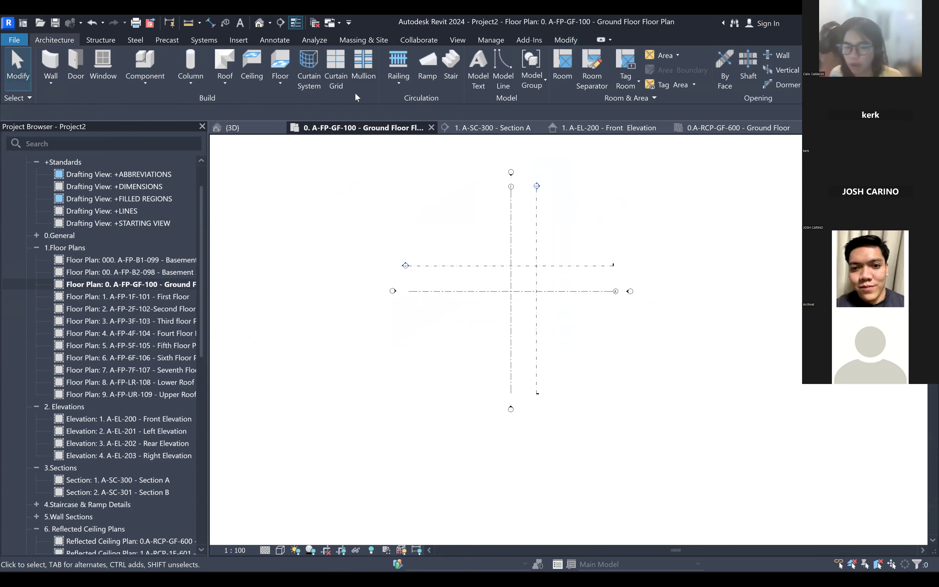
pyautogui.click(353, 41)
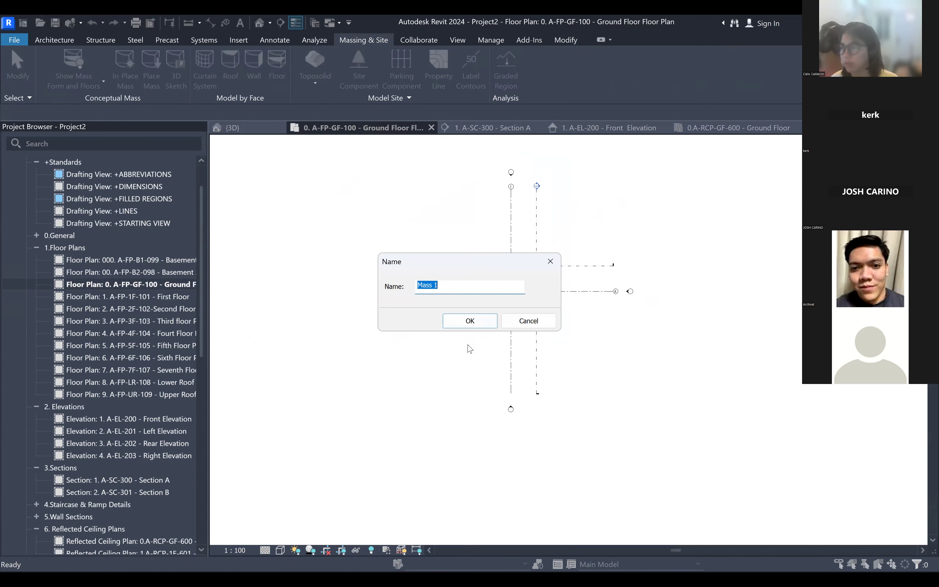
pyautogui.click(468, 321)
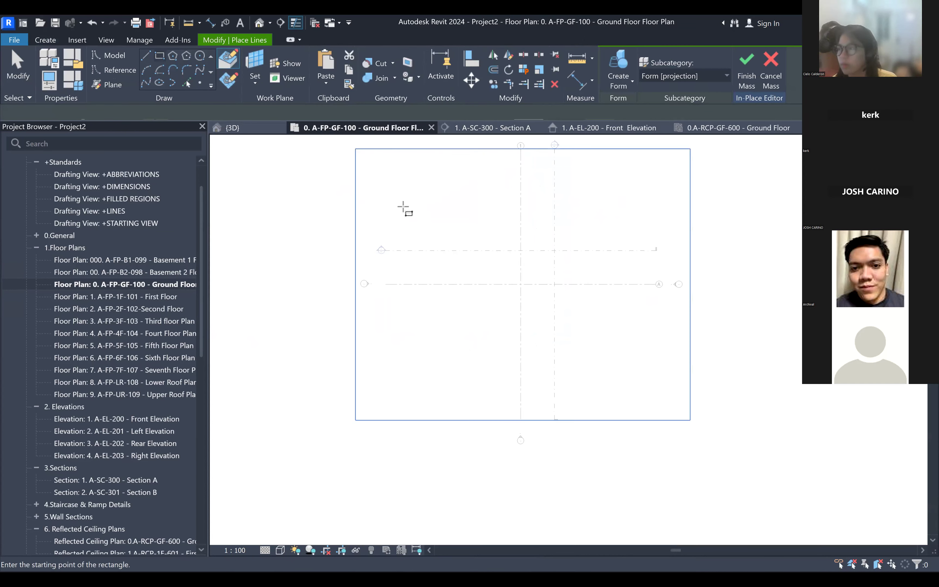
# - Sketch a rectangle about 34000 by 29000 mm around the grid intersection and create a solid form from it
pyautogui.click(405, 185)
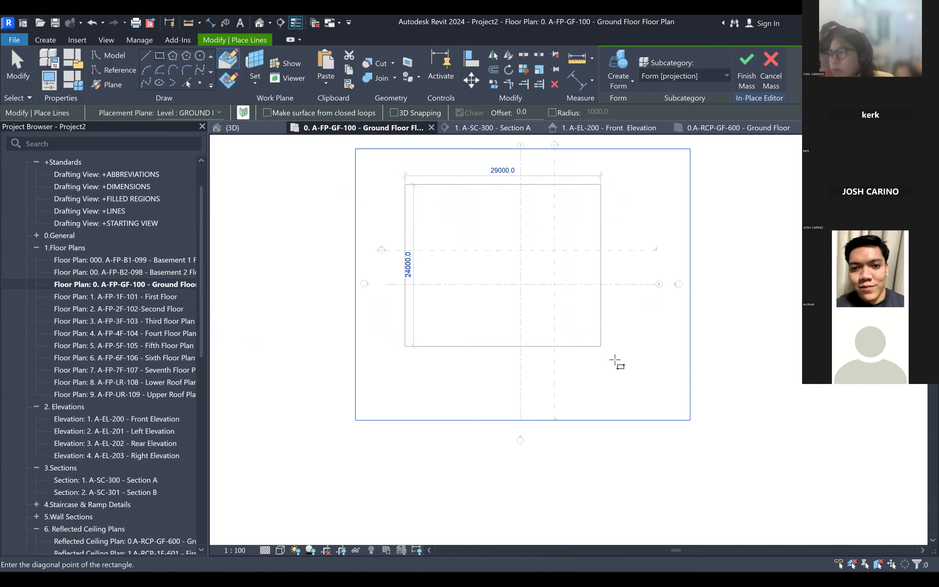
pyautogui.click(638, 365)
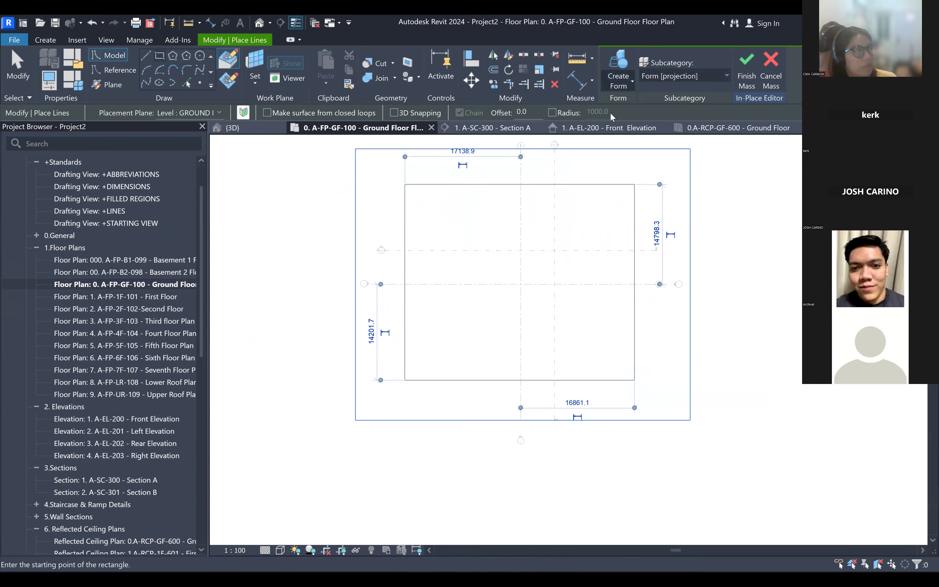
pyautogui.click(618, 66)
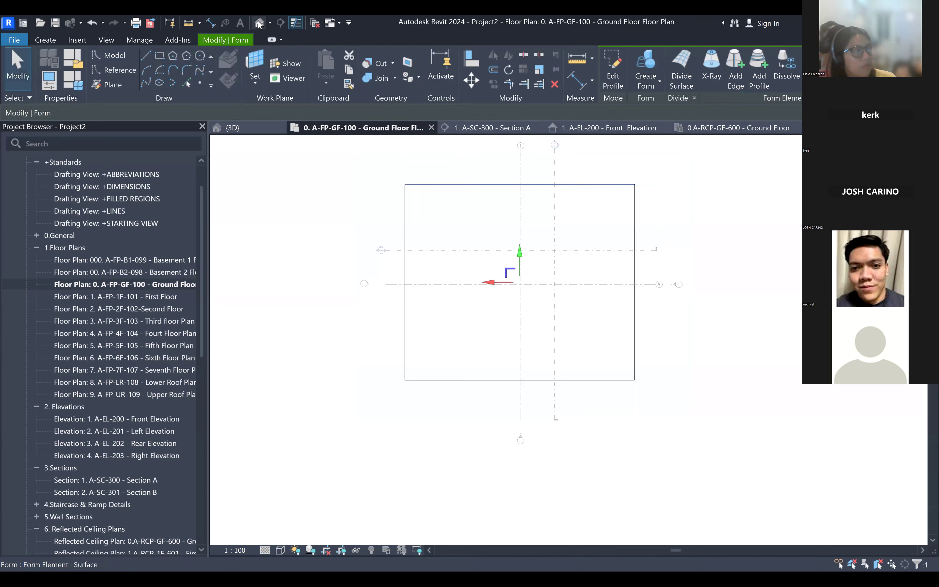
# - In the 3D view, stretch the mass upward by its top face to a height of about 145400 mm
pyautogui.moveTo(555, 324); pyautogui.dragTo(671, 387, button='middle')
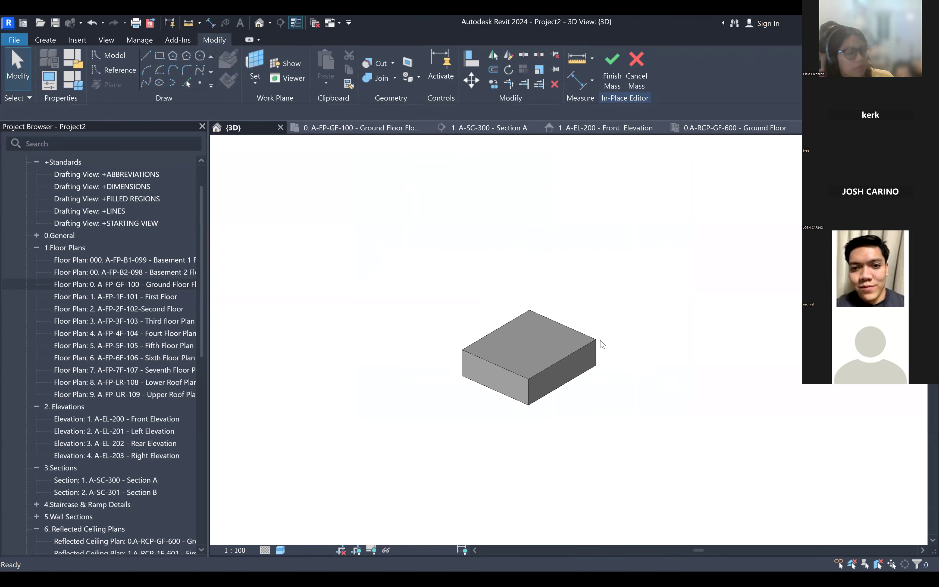
pyautogui.click(560, 323)
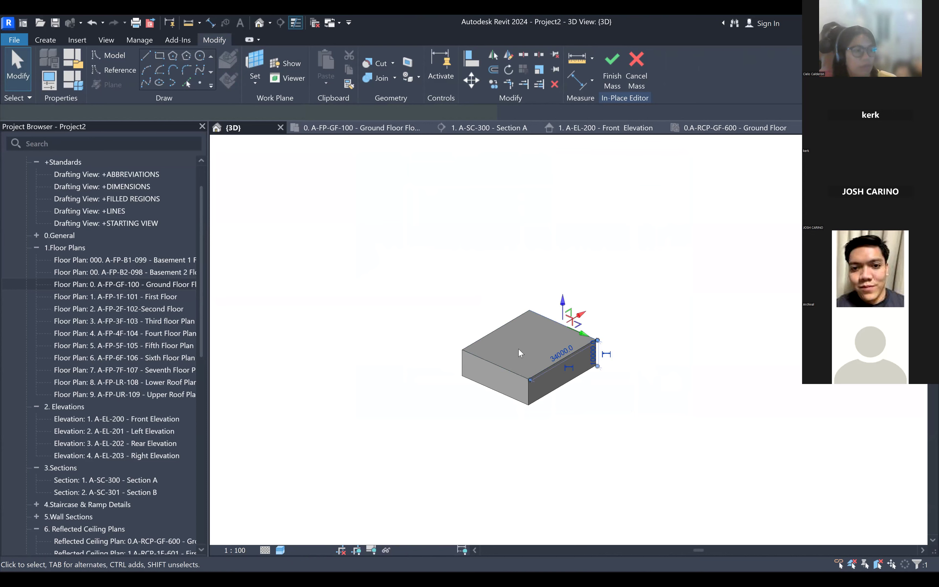
pyautogui.scroll(-2, 519, 348)
pyautogui.click(521, 338)
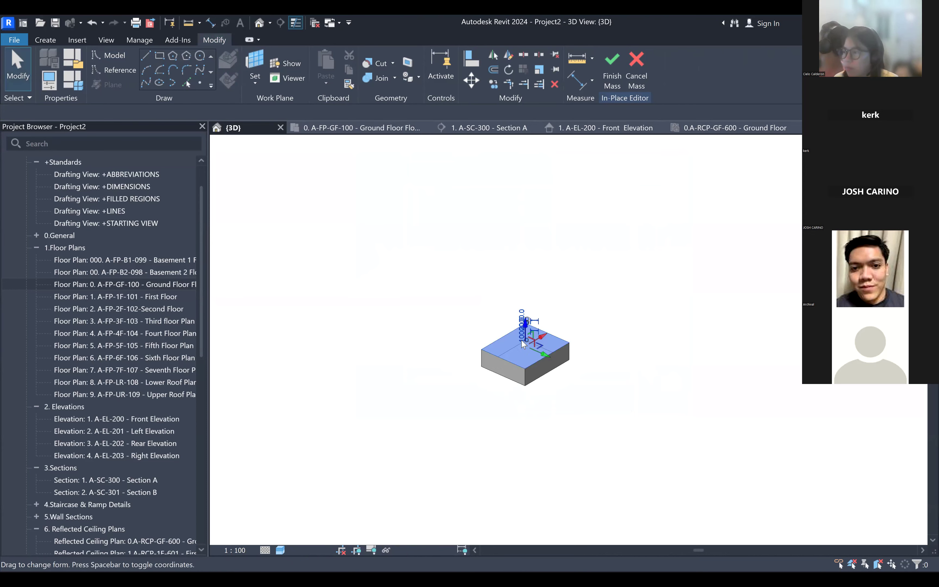
pyautogui.scroll(2, 534, 334)
pyautogui.moveTo(520, 339); pyautogui.dragTo(545, 155)
pyautogui.scroll(-1, 571, 374)
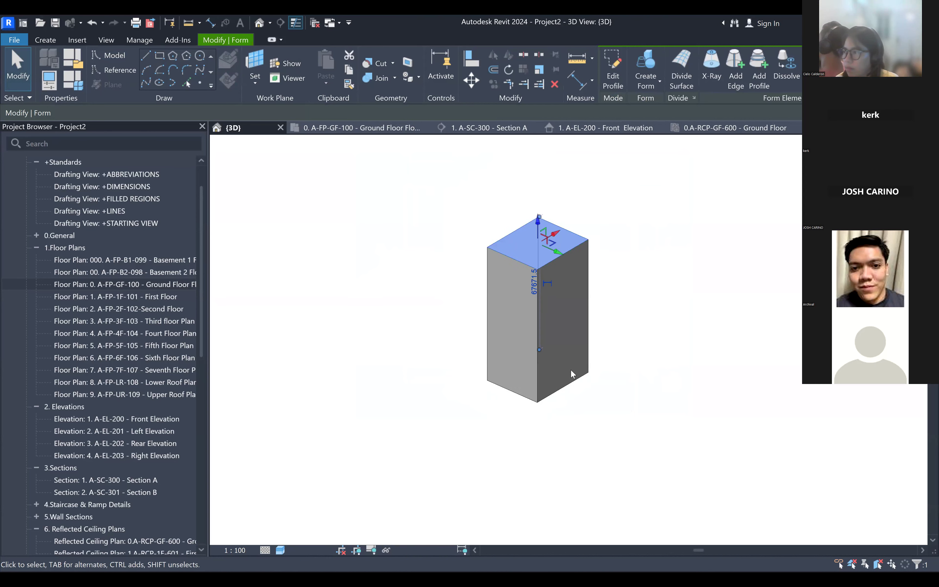
pyautogui.scroll(-1, 571, 373)
pyautogui.moveTo(550, 267); pyautogui.dragTo(566, 165)
pyautogui.click(497, 212)
# - Rotate the top face of the tower mass by 65 degrees about its centre to twist the form
pyautogui.scroll(2, 494, 237)
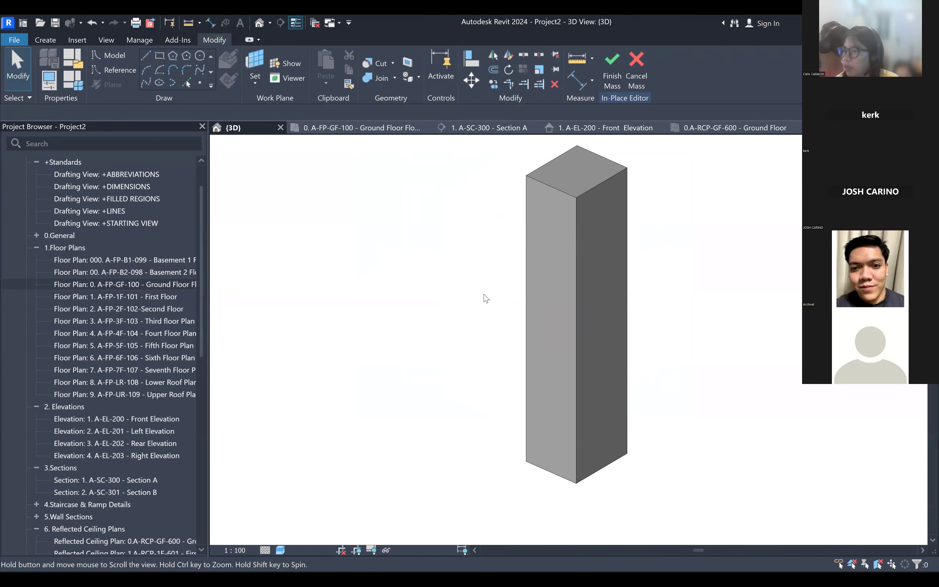
pyautogui.moveTo(494, 234); pyautogui.dragTo(484, 294, button='middle')
pyautogui.scroll(1, 567, 202)
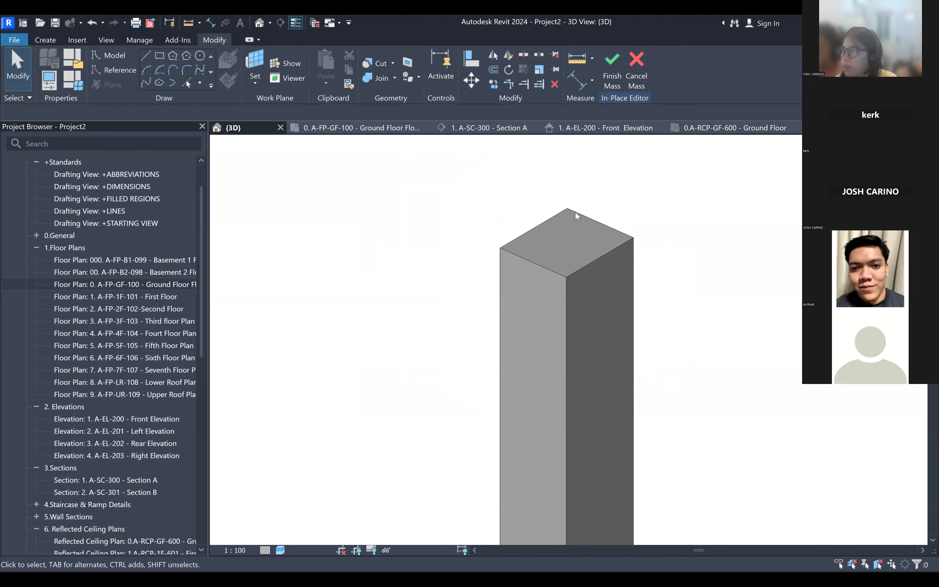
pyautogui.click(584, 220)
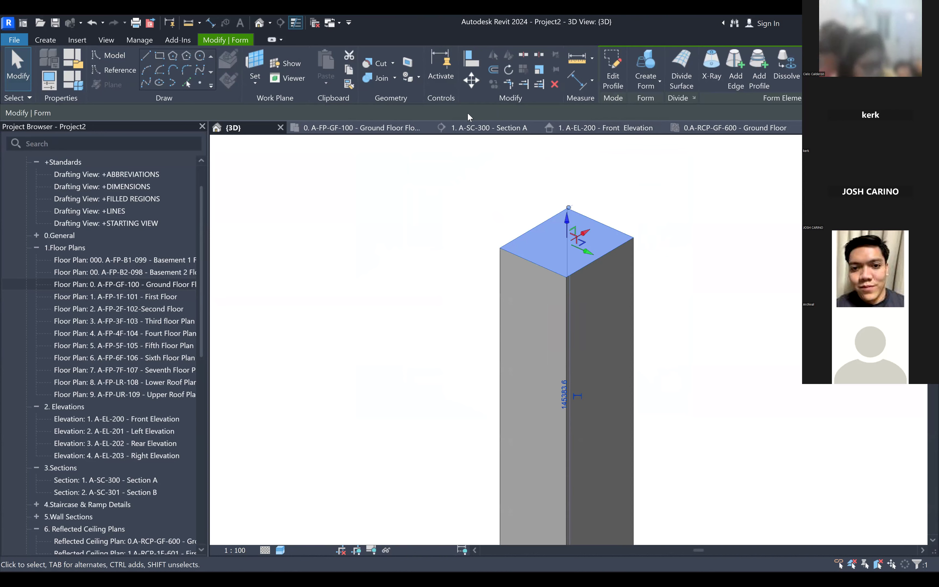
pyautogui.click(509, 71)
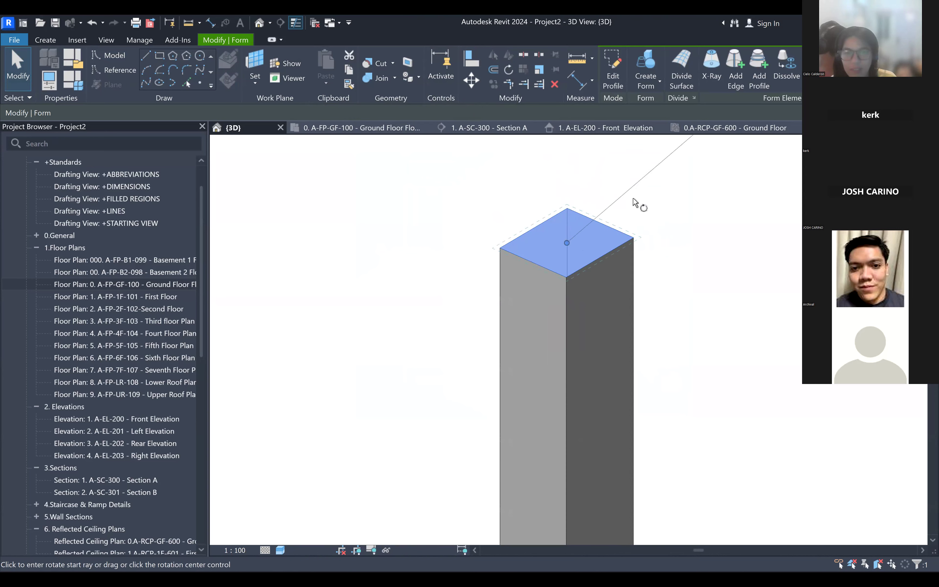
pyautogui.click(659, 180)
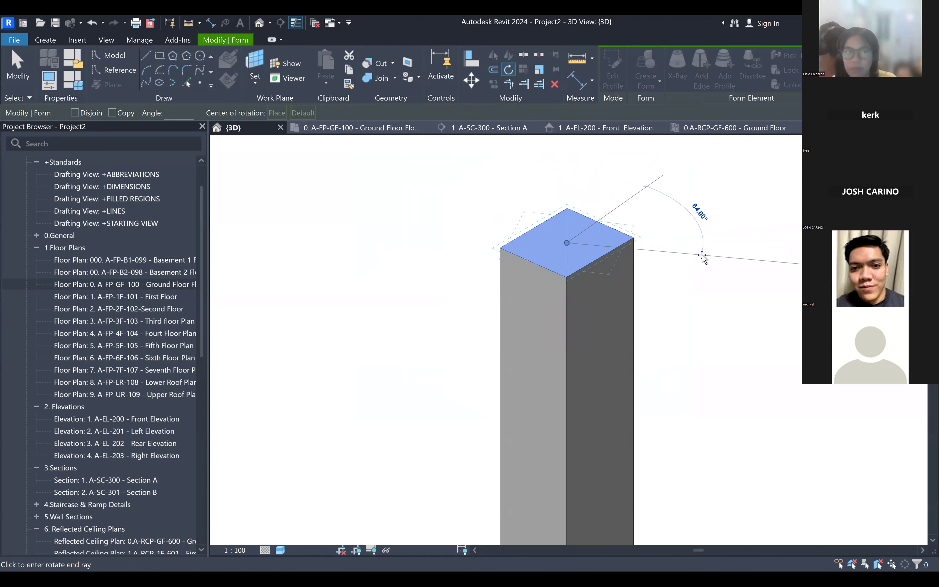
pyautogui.write('65')
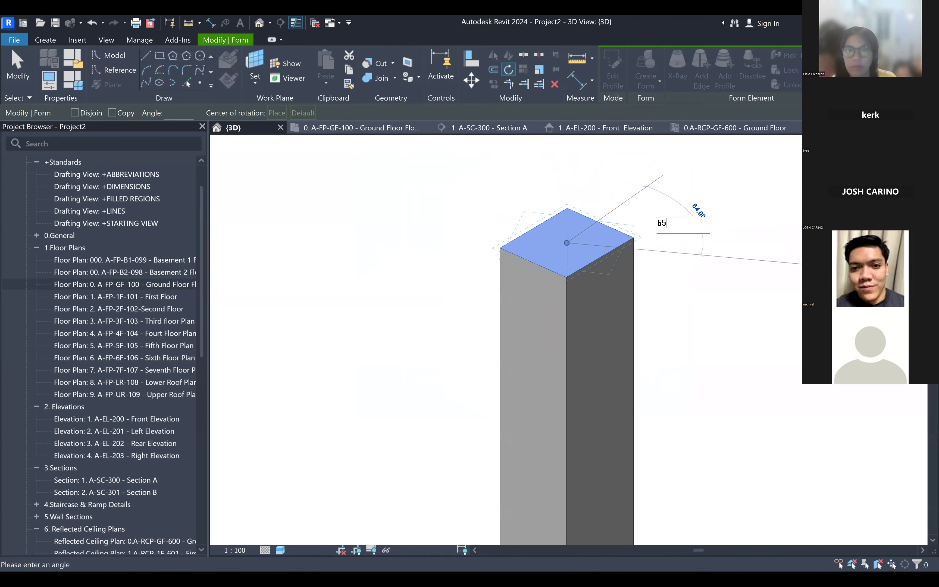
pyautogui.press('Return')
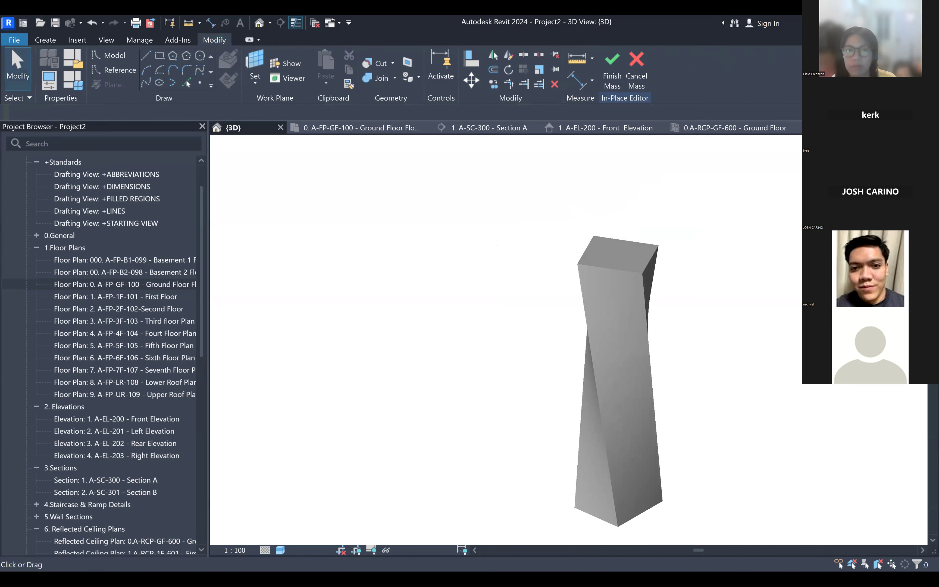
# - Check the twisted tower from different sides and finish the in-place mass
pyautogui.click(887, 174)
pyautogui.moveTo(887, 174); pyautogui.dragTo(871, 190)
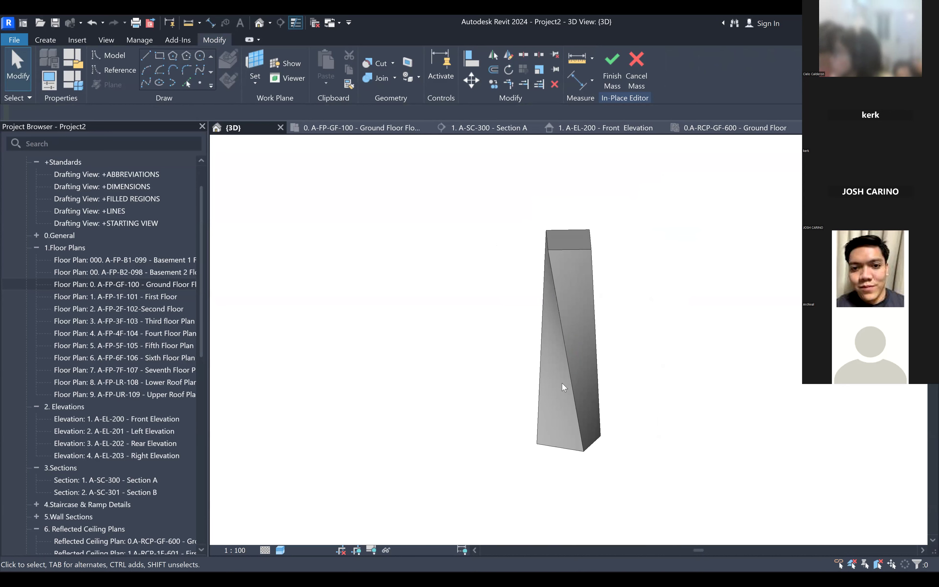
pyautogui.scroll(3, 562, 388)
pyautogui.keyDown('shift'); pyautogui.moveTo(632, 386); pyautogui.dragTo(658, 350, button='middle'); pyautogui.keyUp('shift')
pyautogui.scroll(-2, 658, 353)
pyautogui.moveTo(649, 394); pyautogui.dragTo(658, 426, button='middle')
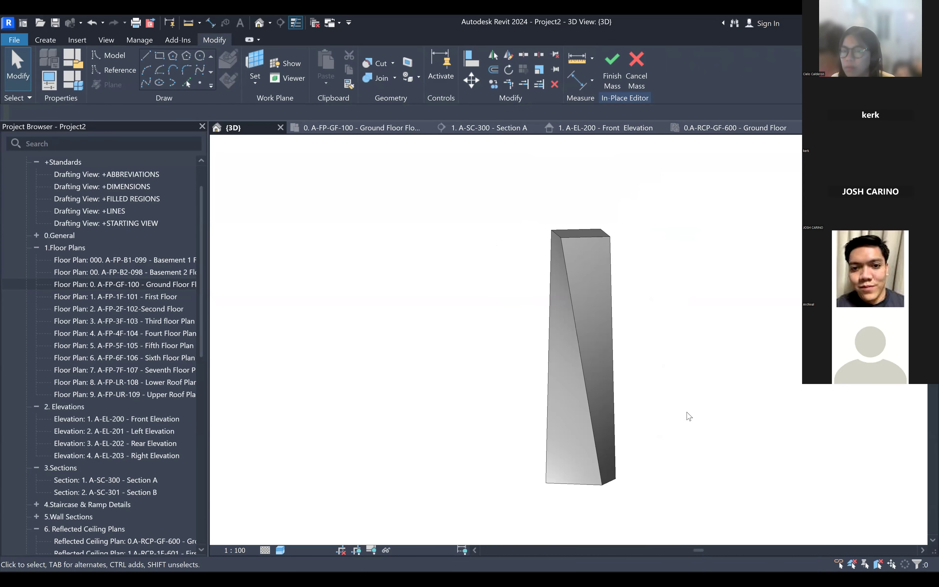
pyautogui.scroll(2, 644, 248)
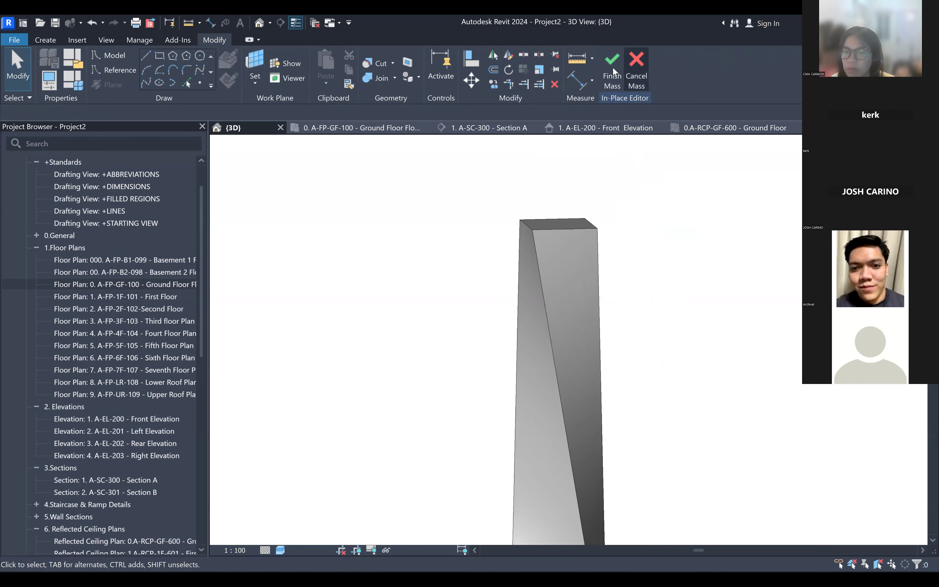
pyautogui.scroll(-3, 619, 221)
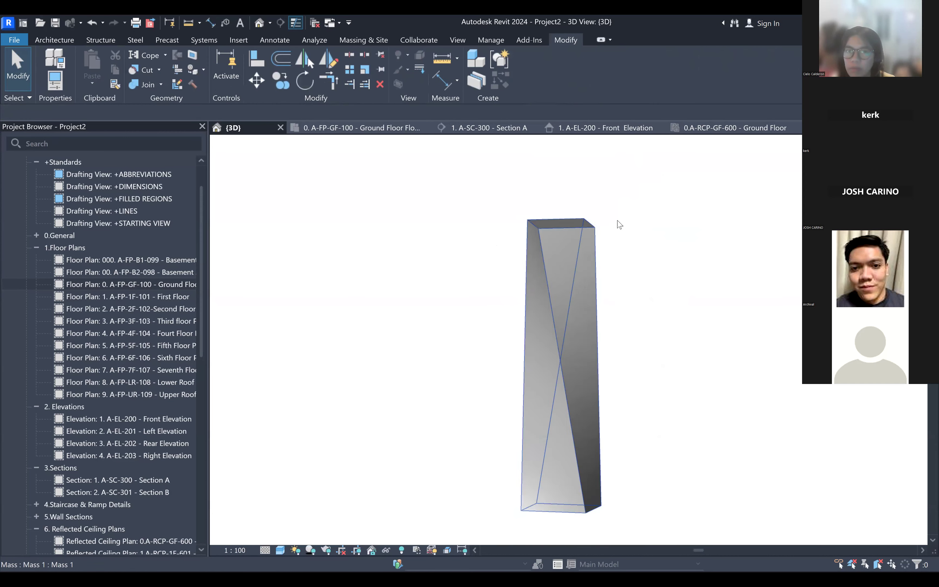
# - Create a 200 mm solid reinforced concrete basic wall by face on one twisted side of the tower mass
pyautogui.moveTo(619, 221)
pyautogui.keyDown('shift'); pyautogui.mouseDown(button='middle')
pyautogui.moveTo(605, 233)
pyautogui.moveTo(748, 210)
pyautogui.mouseUp(button='middle'); pyautogui.keyUp('shift')
pyautogui.scroll(4, 562, 248)
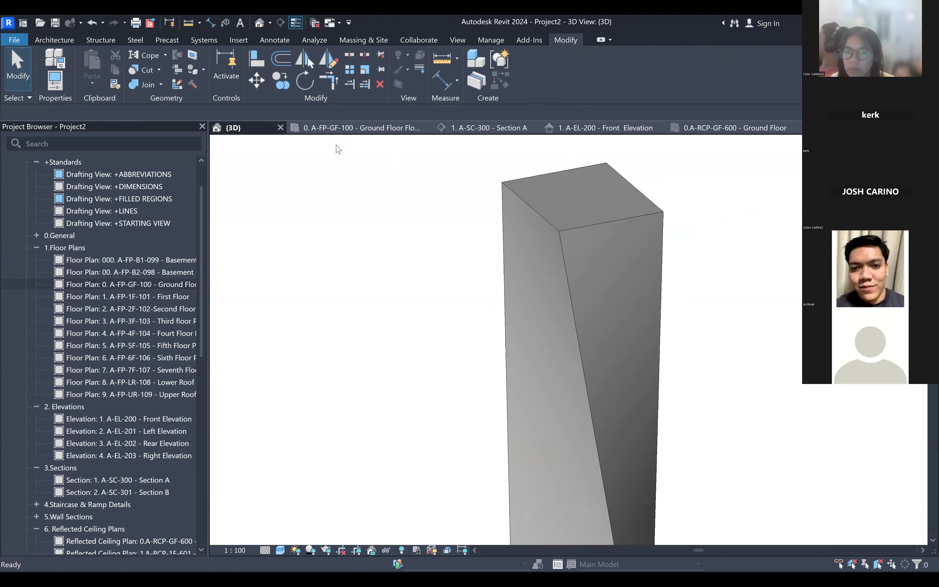
pyautogui.click(527, 204)
pyautogui.click(42, 41)
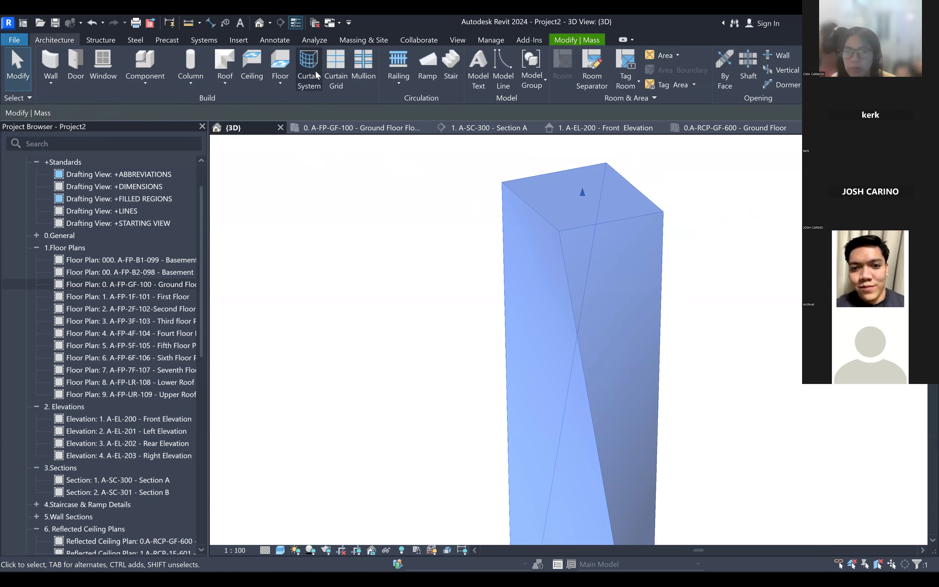
pyautogui.click(50, 84)
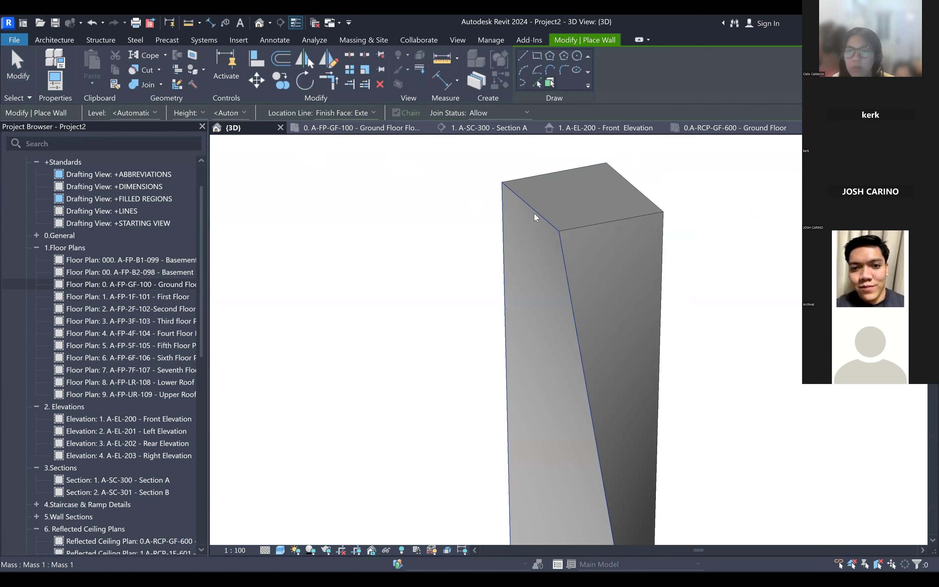
pyautogui.click(553, 219)
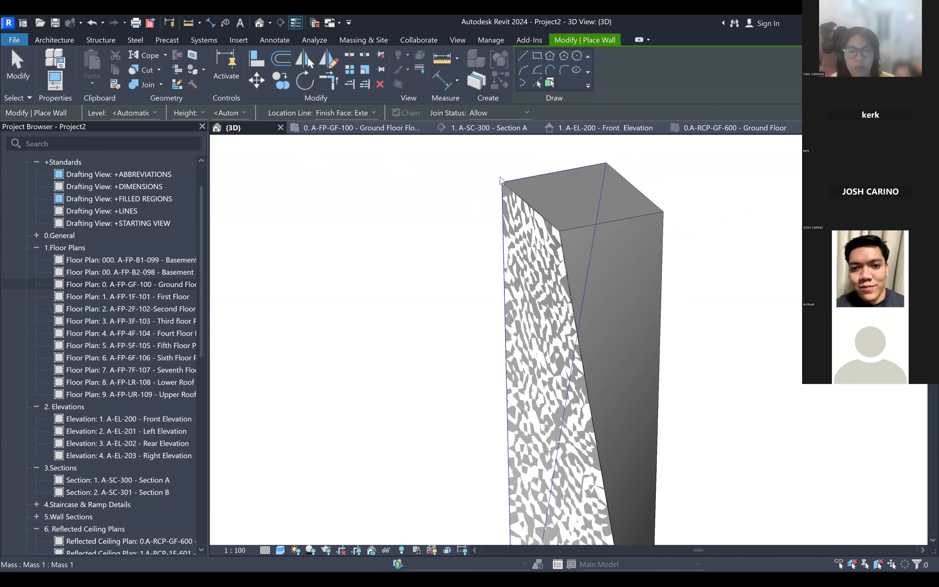
# - Switch the wall family to Curtain Wall and try to place it by face on the same twisted side
pyautogui.scroll(3, 500, 181)
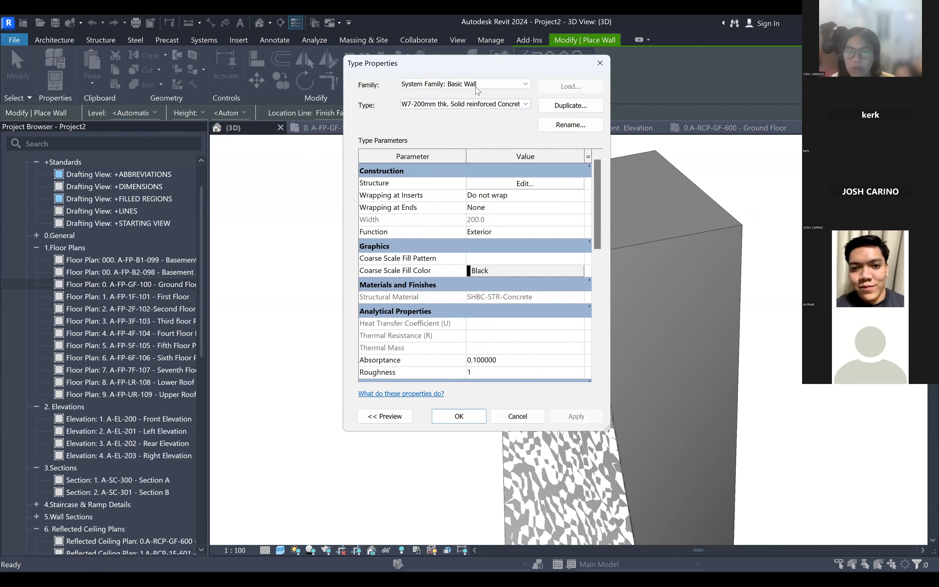
pyautogui.click(466, 84)
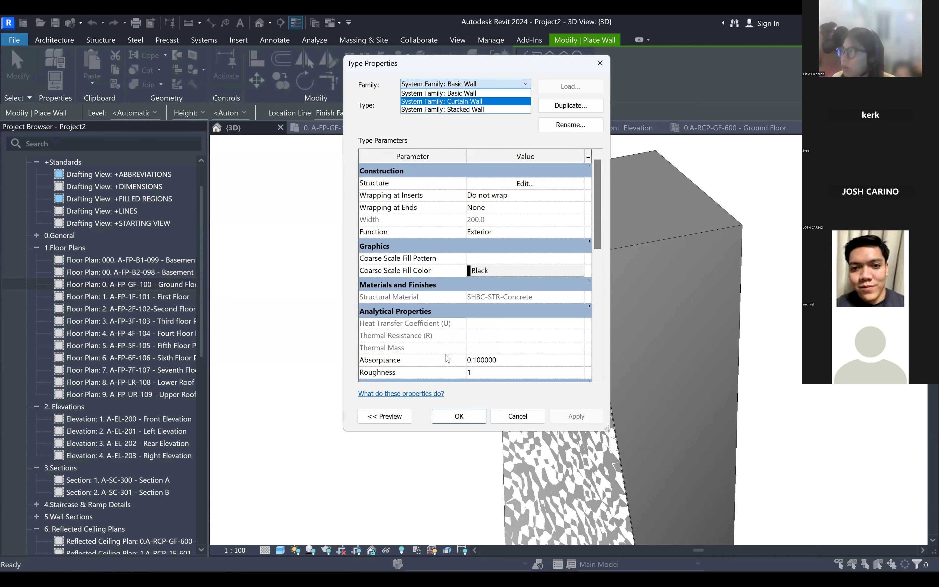
pyautogui.press('Return')
pyautogui.click(459, 416)
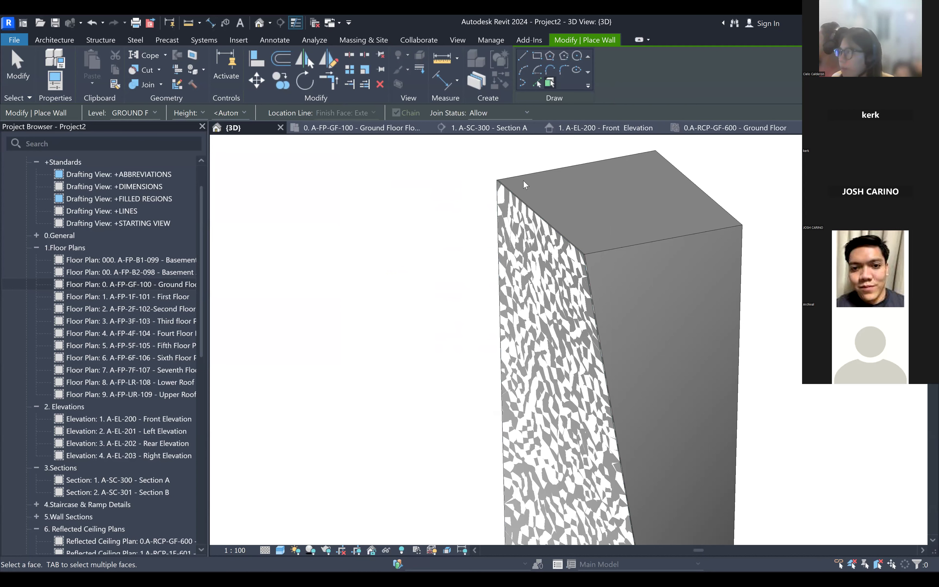
pyautogui.click(508, 198)
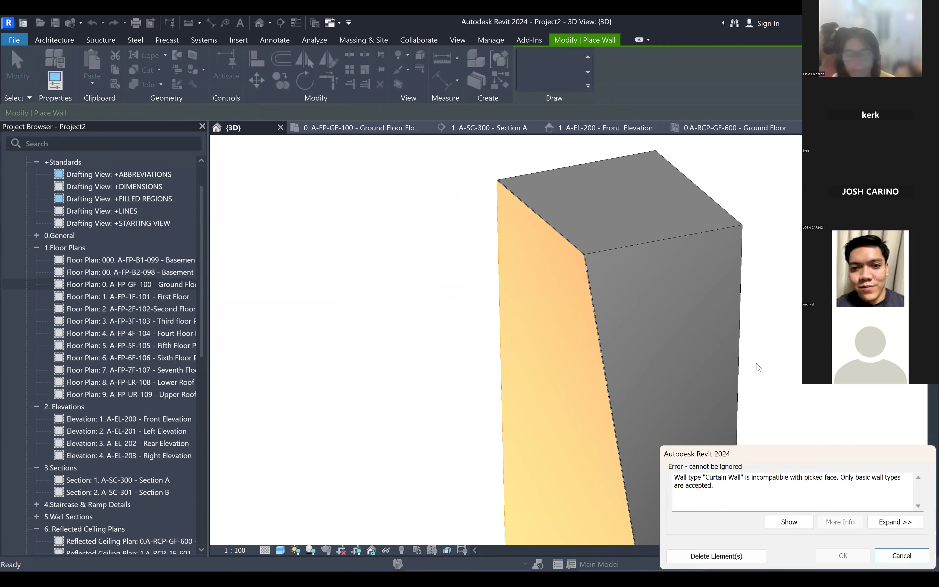
pyautogui.click(834, 440)
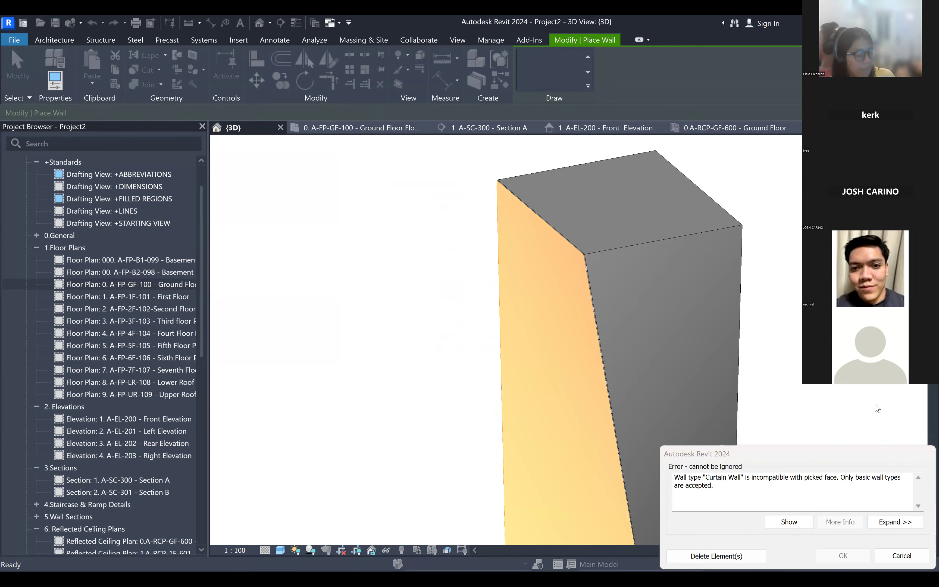
pyautogui.scroll(5, 787, 385)
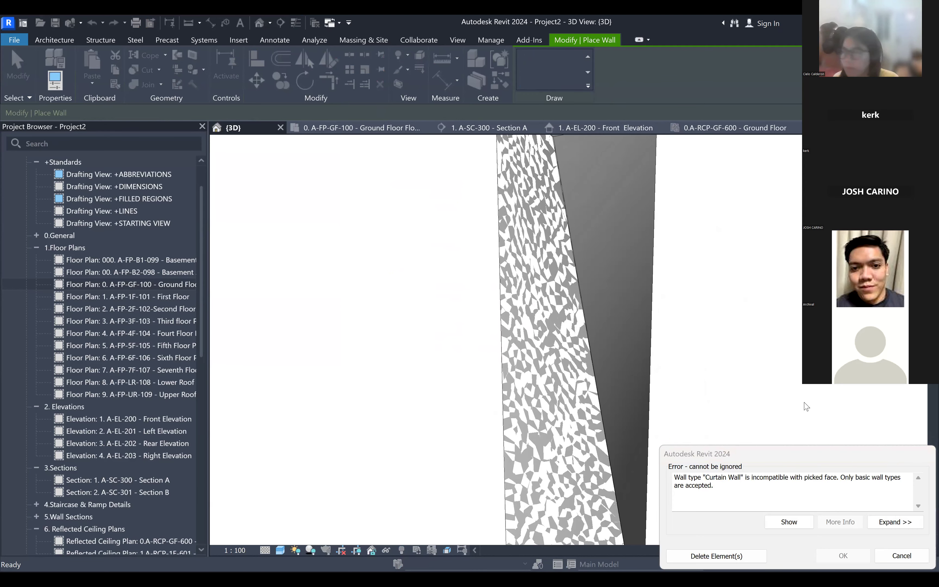
pyautogui.scroll(-6, 566, 280)
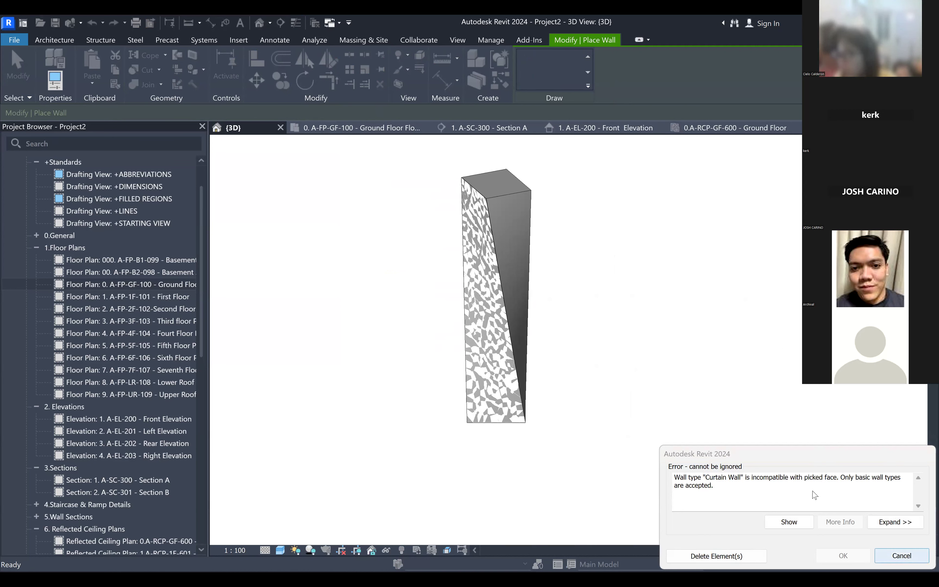
pyautogui.press('Escape')
pyautogui.press('Escape')
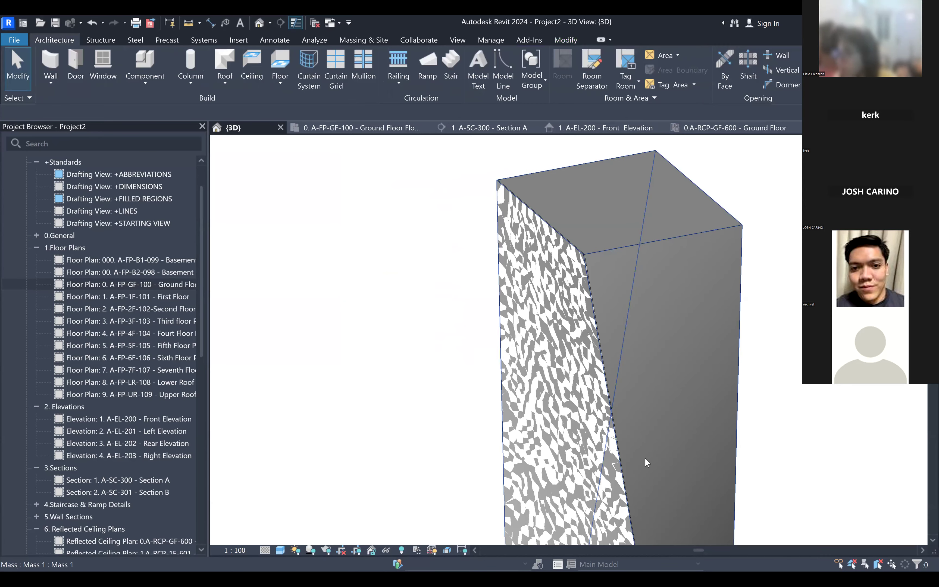
# - Delete the basic wall from the twisted side of the tower mass
pyautogui.scroll(2, 556, 216)
pyautogui.click(501, 191)
pyautogui.press('Delete')
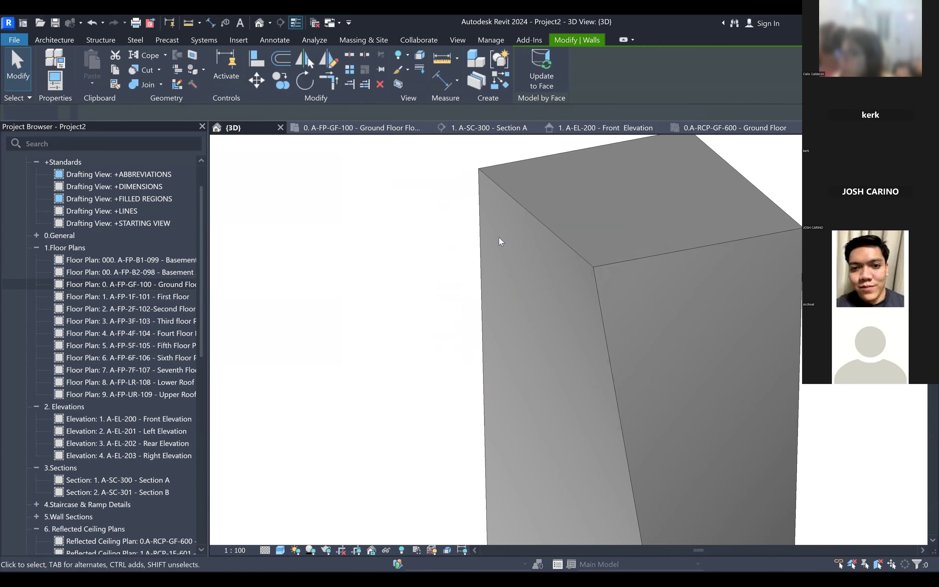
# - Create a curtain system by face on the top face of the tower mass and inspect it
pyautogui.scroll(1, 548, 174)
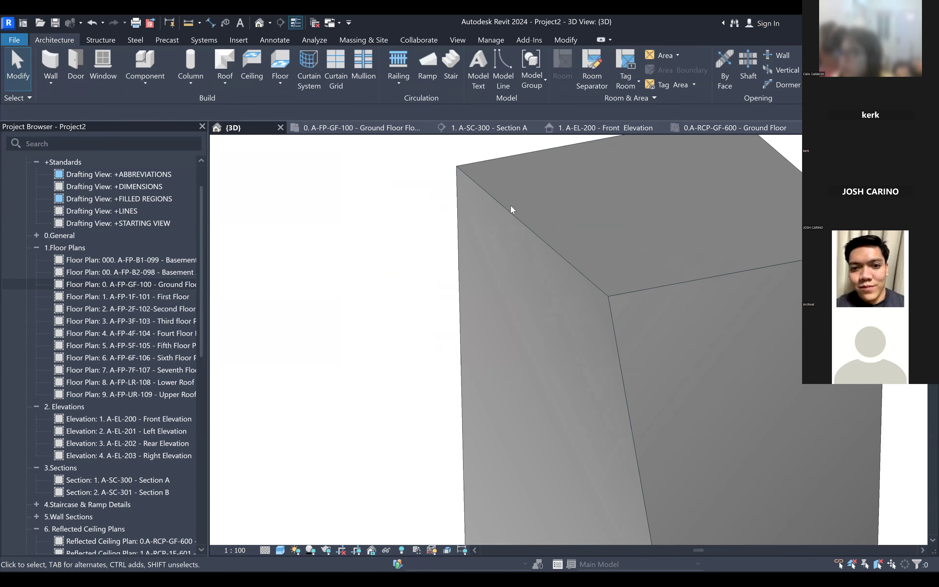
pyautogui.click(513, 218)
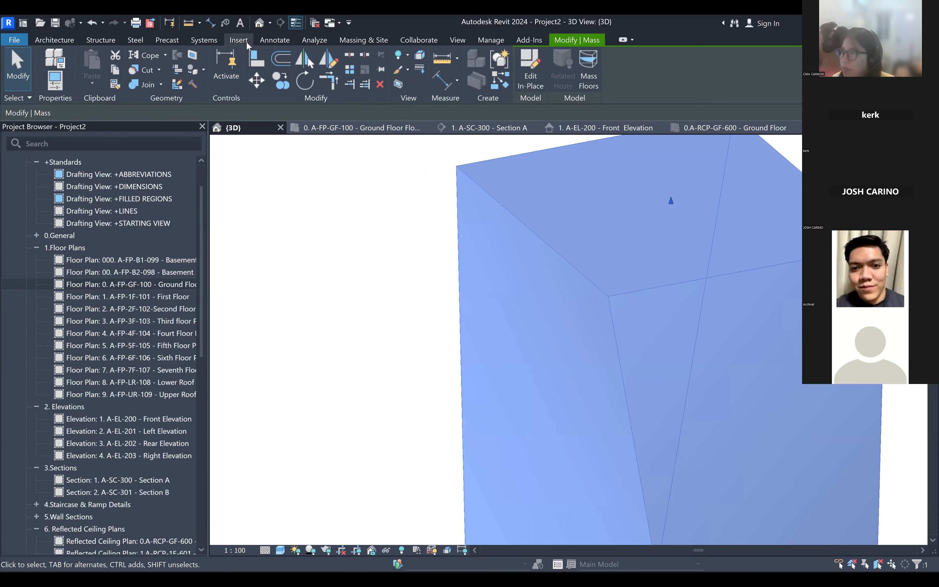
pyautogui.click(62, 42)
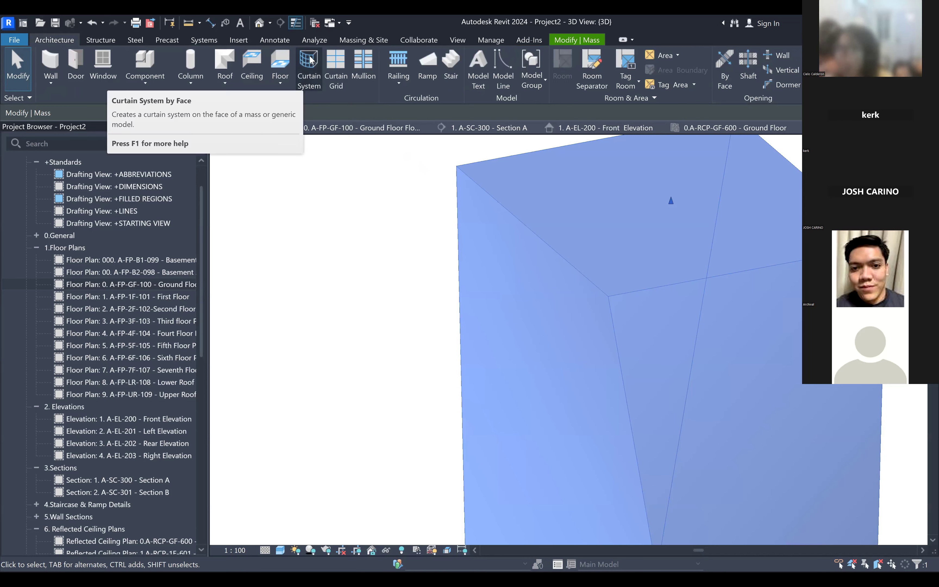
pyautogui.click(309, 70)
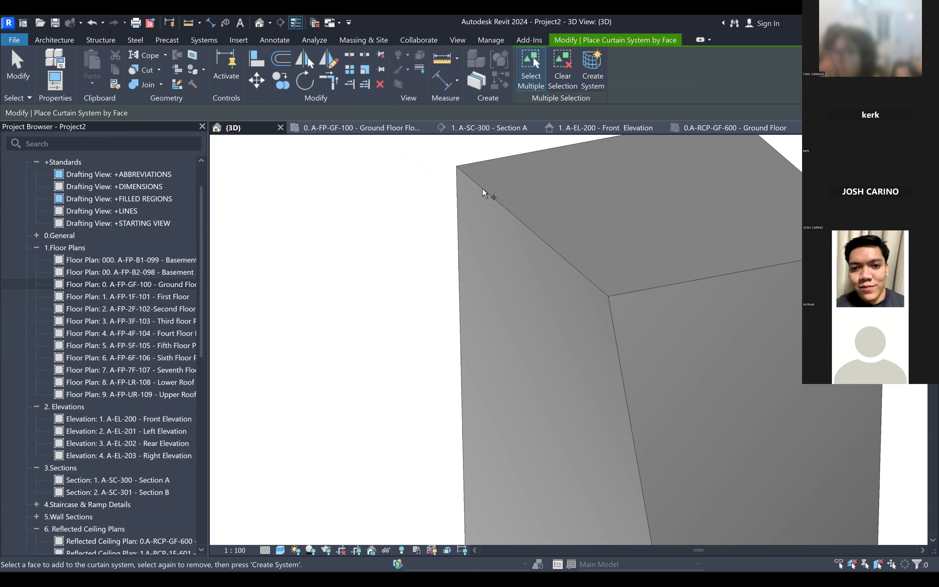
pyautogui.click(524, 168)
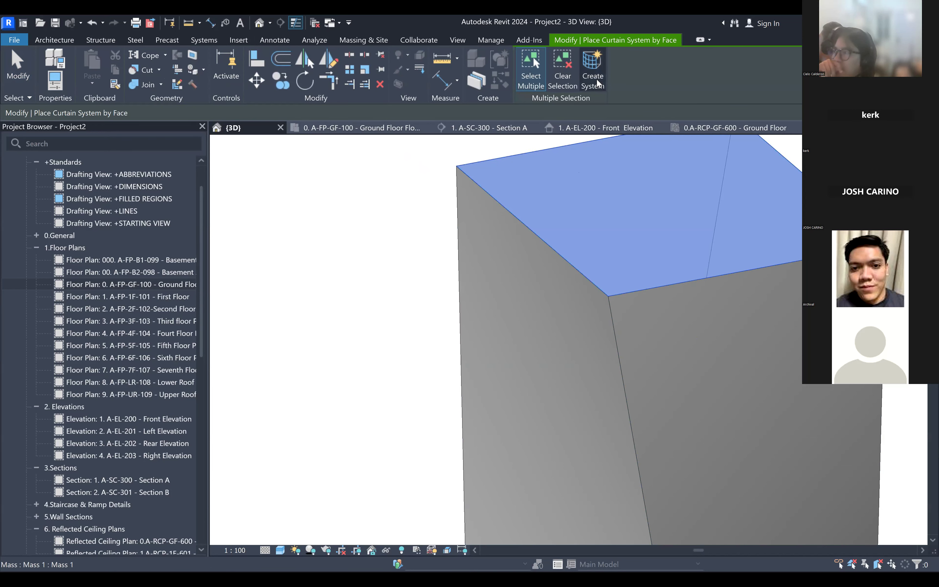
pyautogui.click(507, 163)
pyautogui.scroll(5, 651, 368)
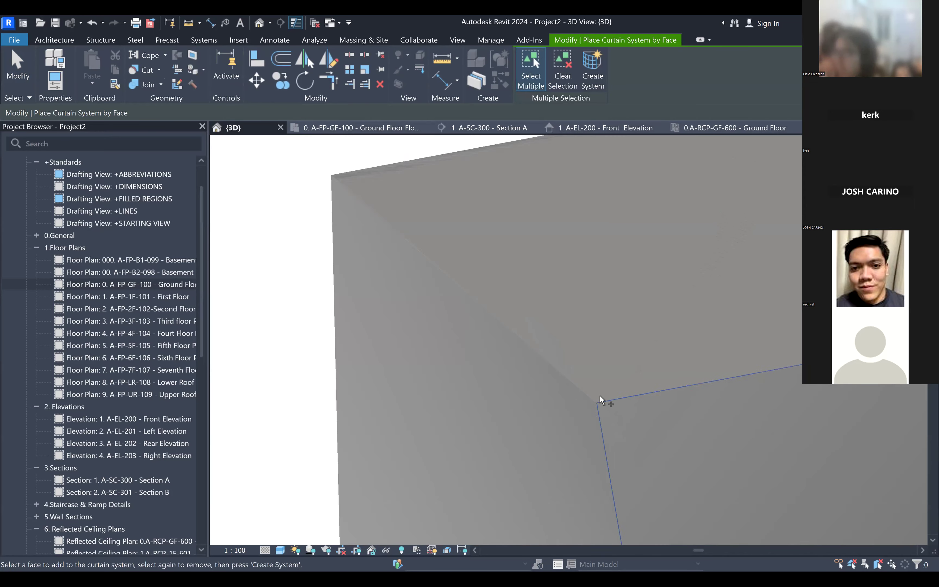
pyautogui.press('Escape')
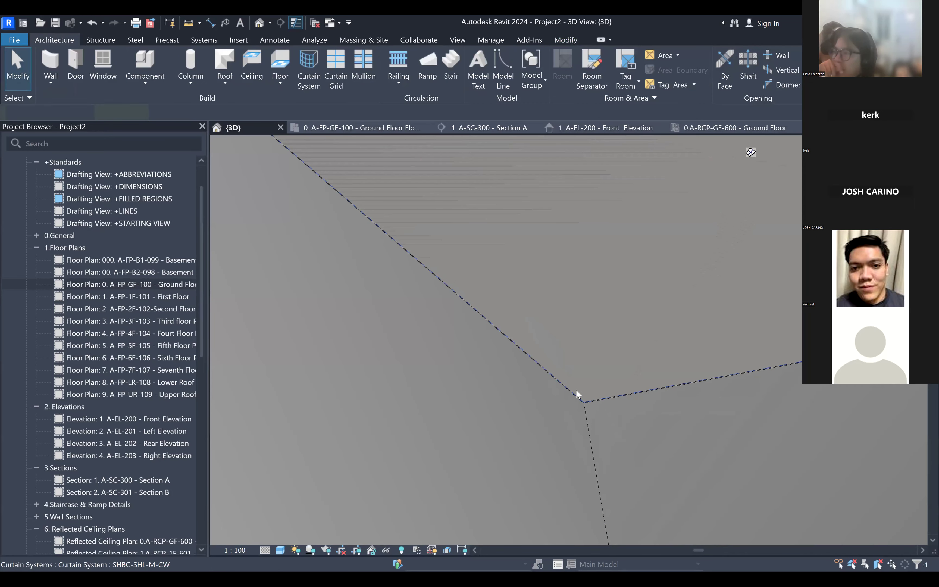
pyautogui.click(575, 389)
pyautogui.scroll(-5, 632, 312)
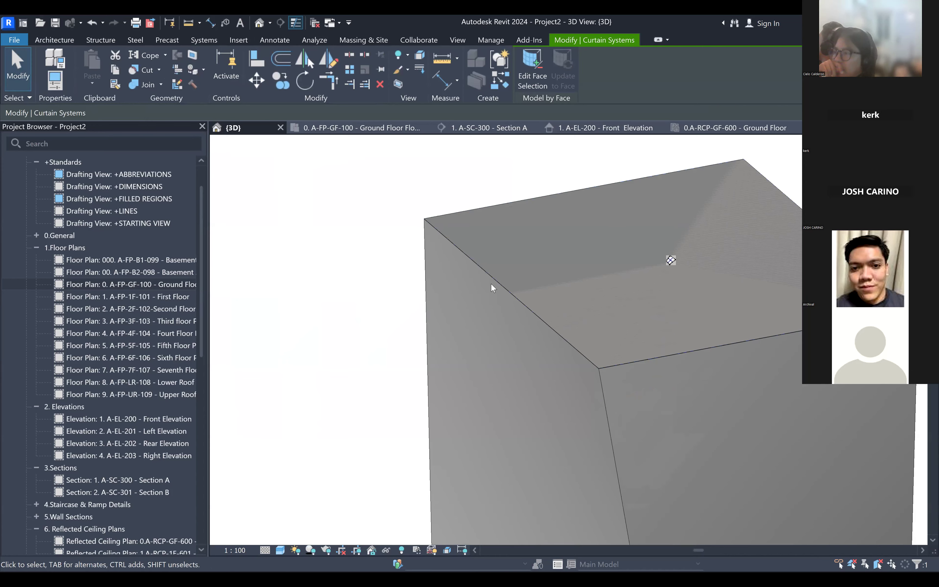
pyautogui.press('Escape')
# - Create a curtain system by face on the twisted side of the tower mass and inspect how it follows the surface
pyautogui.scroll(3, 428, 248)
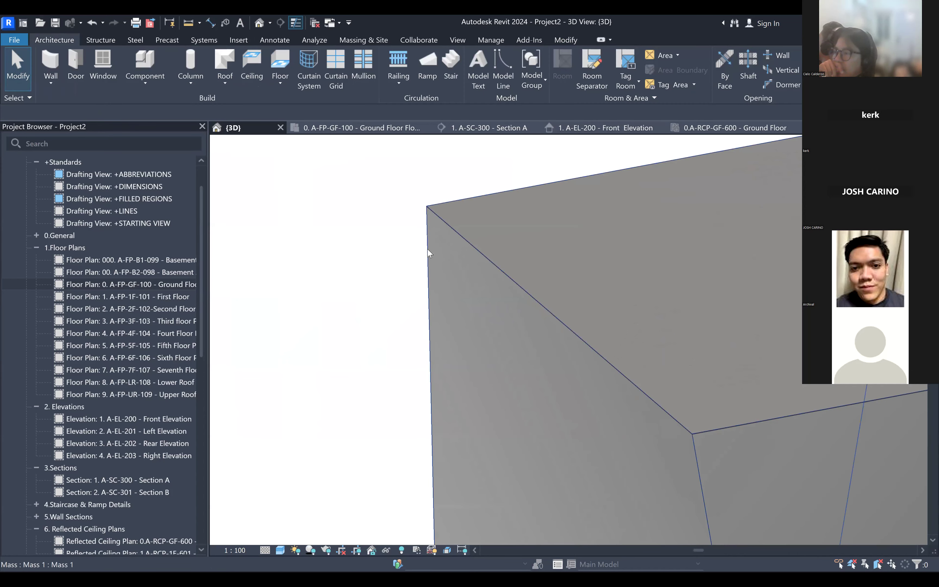
pyautogui.click(427, 249)
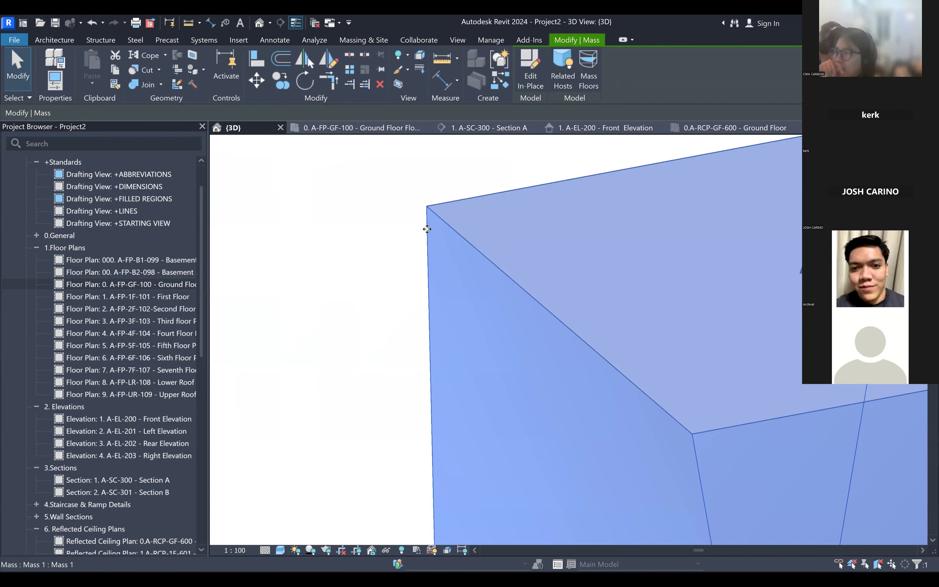
pyautogui.click(54, 39)
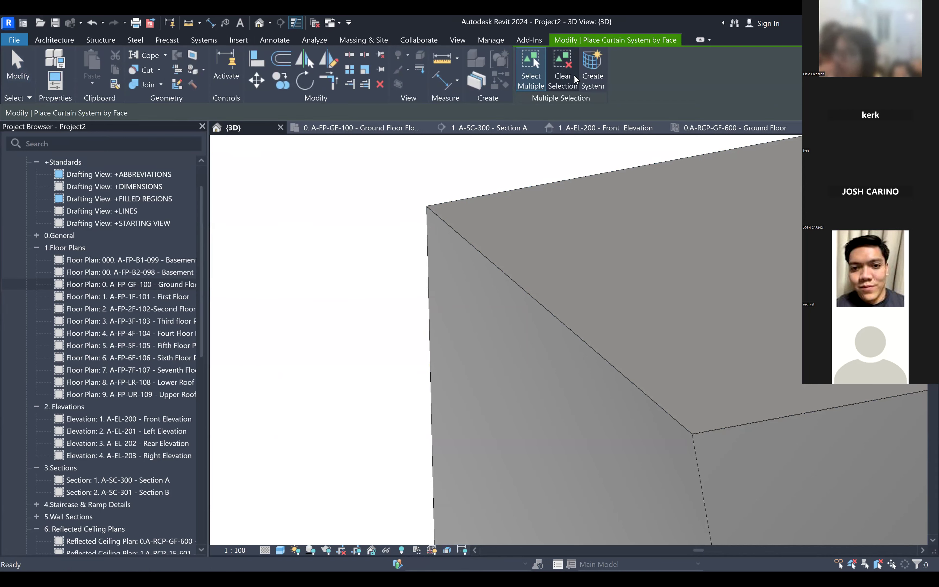
pyautogui.click(431, 247)
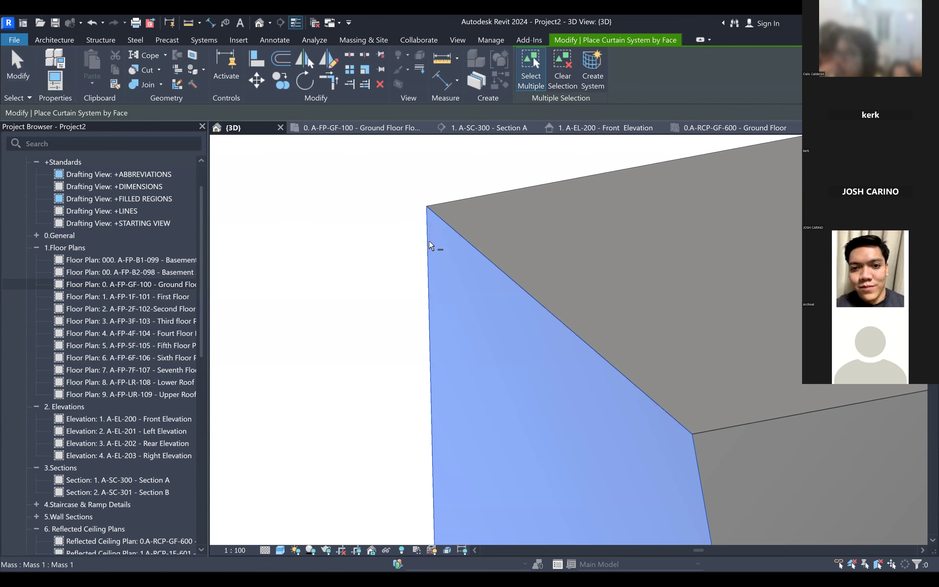
pyautogui.click(597, 81)
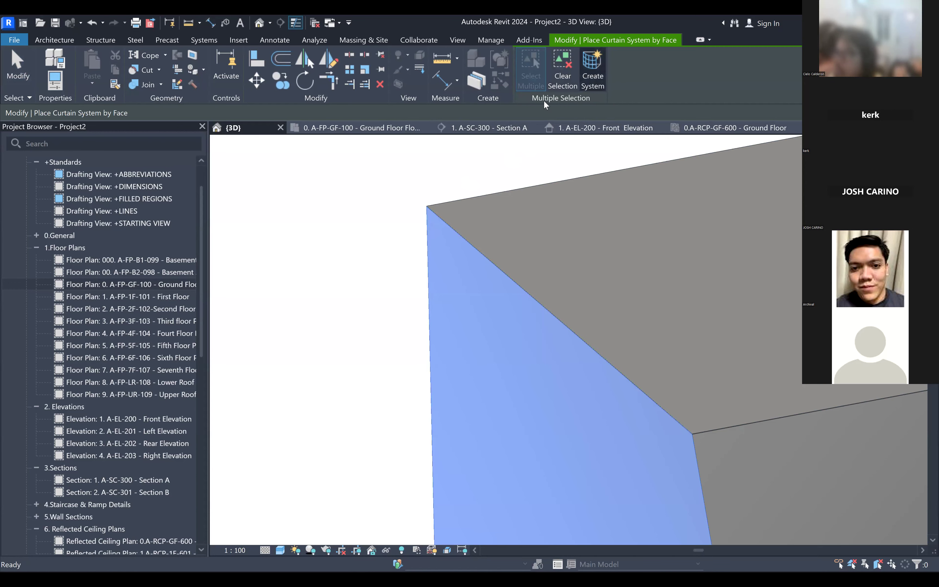
pyautogui.scroll(-5, 419, 153)
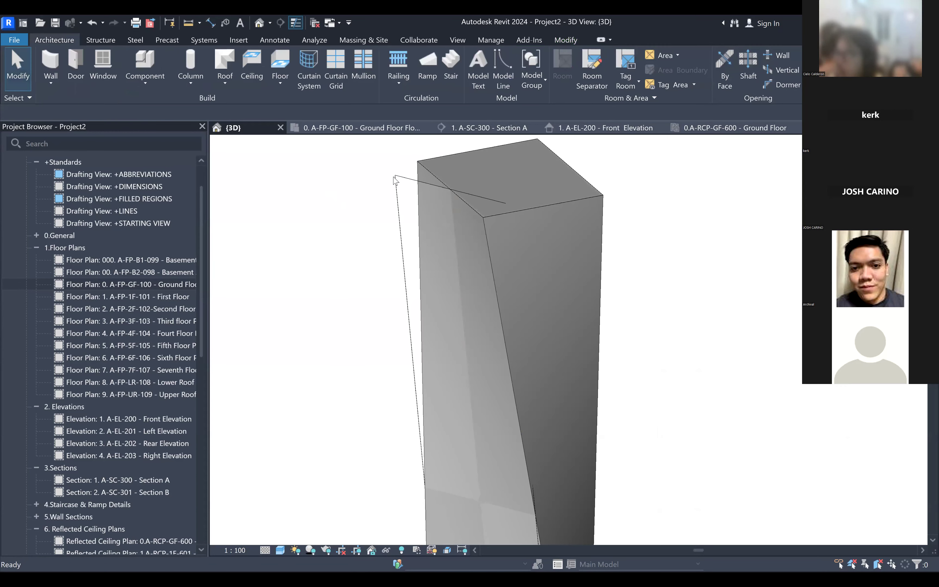
pyautogui.moveTo(403, 189); pyautogui.dragTo(481, 203, button='middle')
pyautogui.scroll(-3, 481, 203)
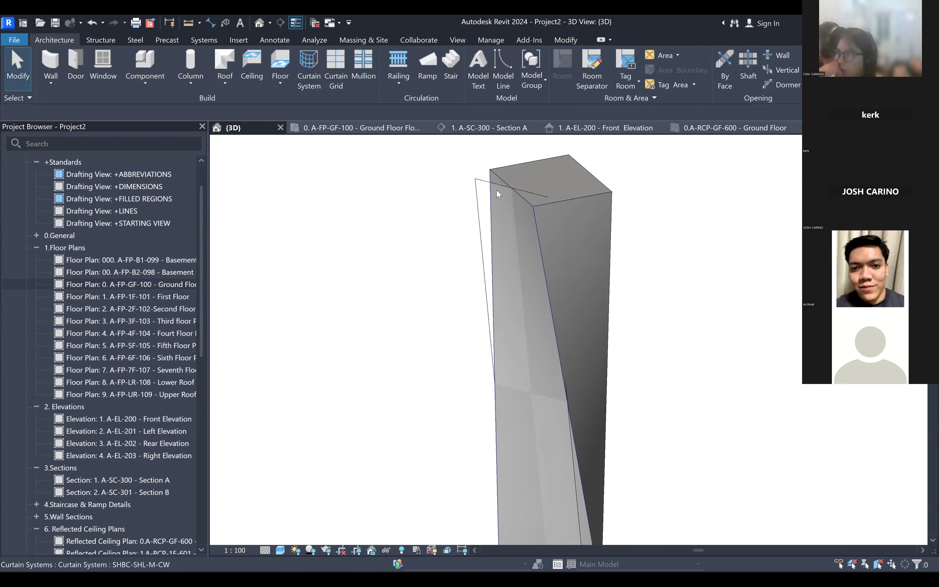
pyautogui.scroll(3, 490, 194)
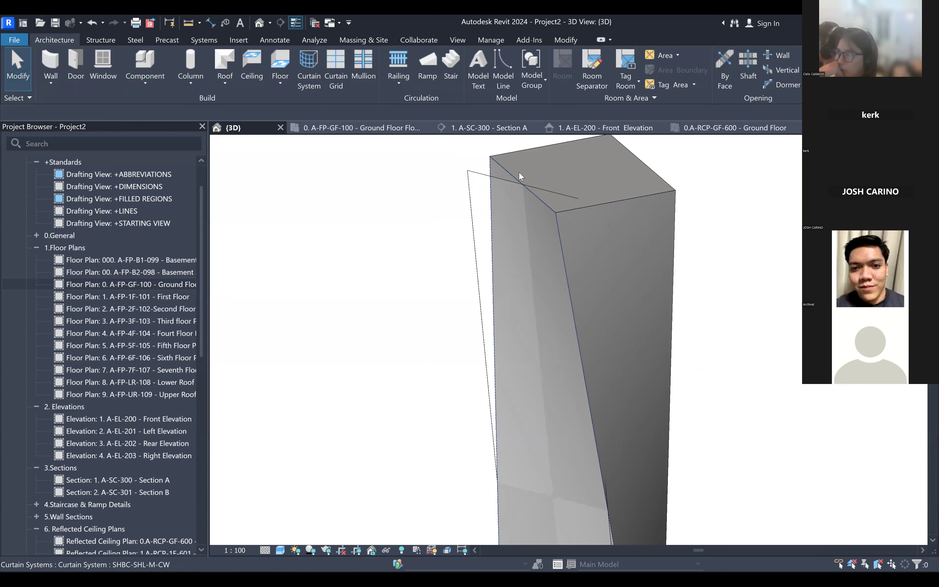
pyautogui.scroll(2, 500, 171)
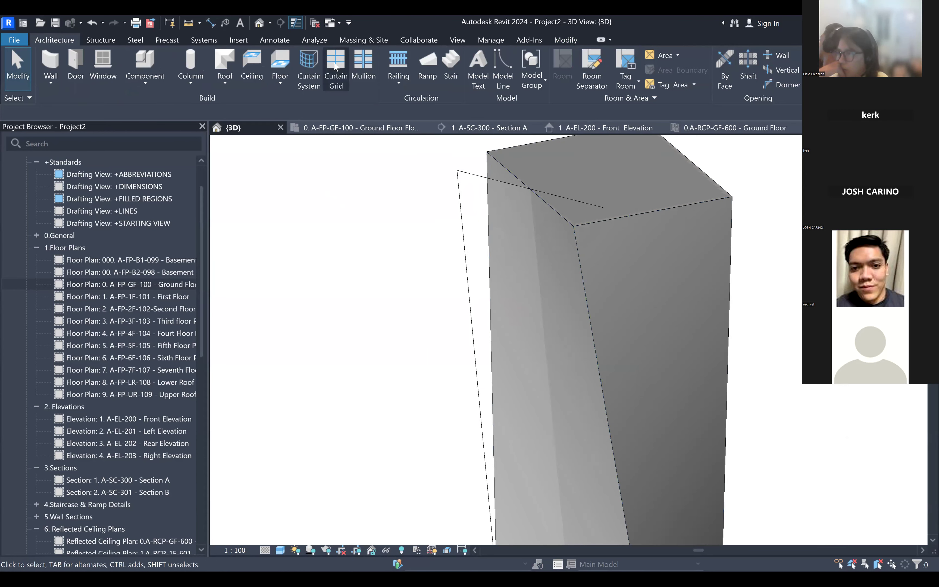
pyautogui.press('d')
pyautogui.press('m')
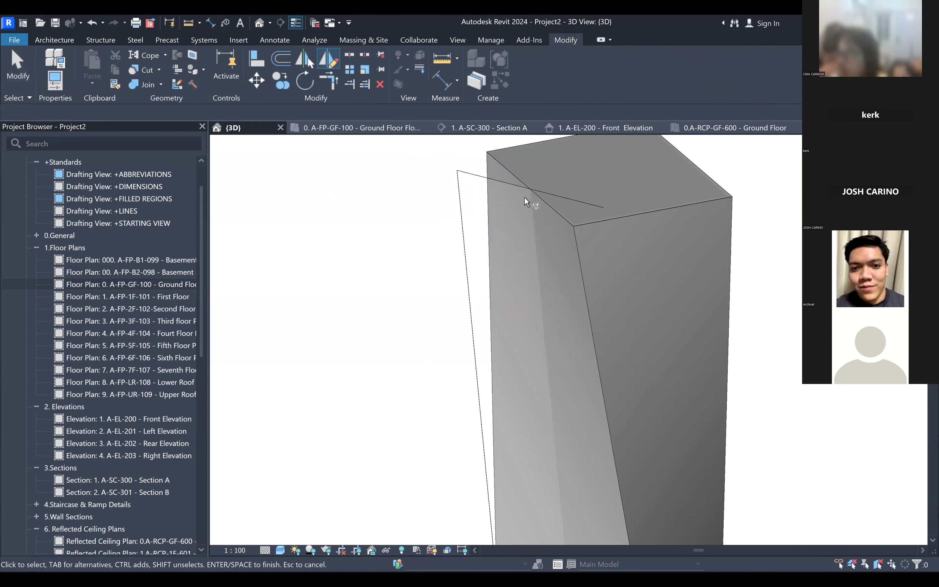
pyautogui.scroll(2, 528, 201)
pyautogui.click(879, 175)
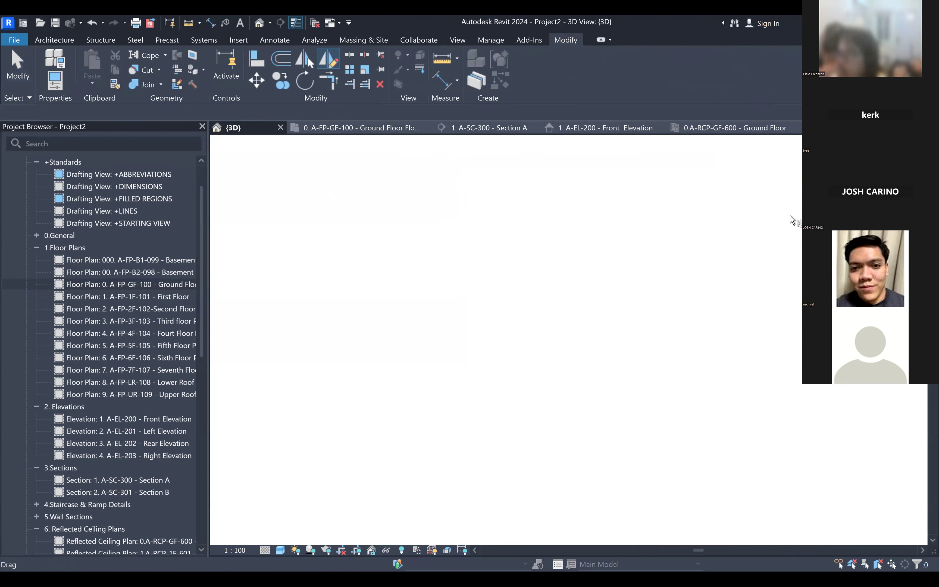
pyautogui.scroll(3, 503, 202)
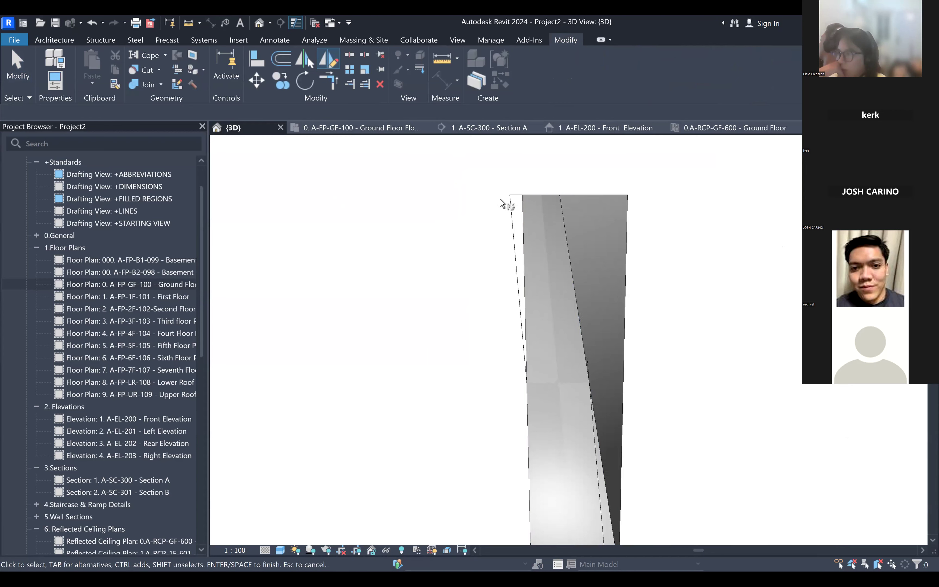
pyautogui.click(525, 193)
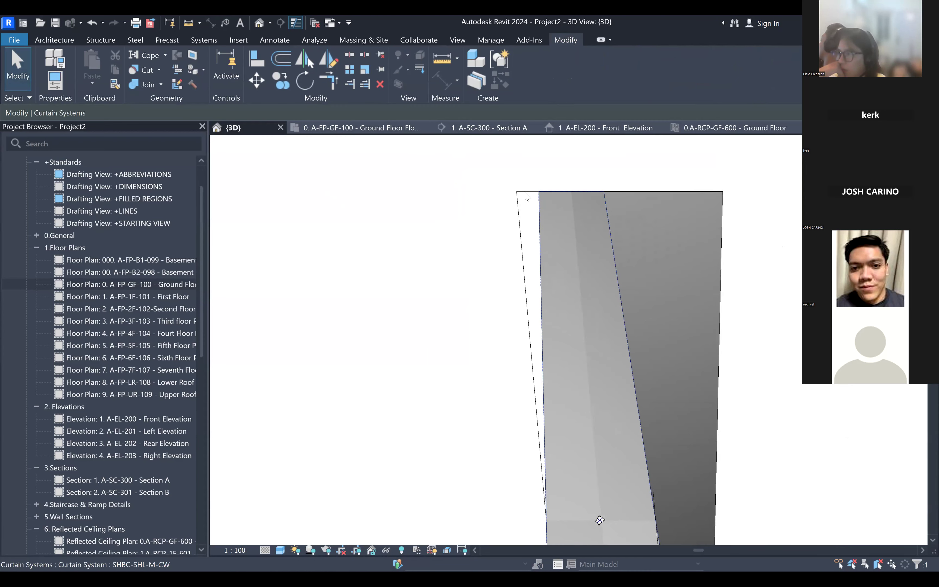
pyautogui.press('Escape')
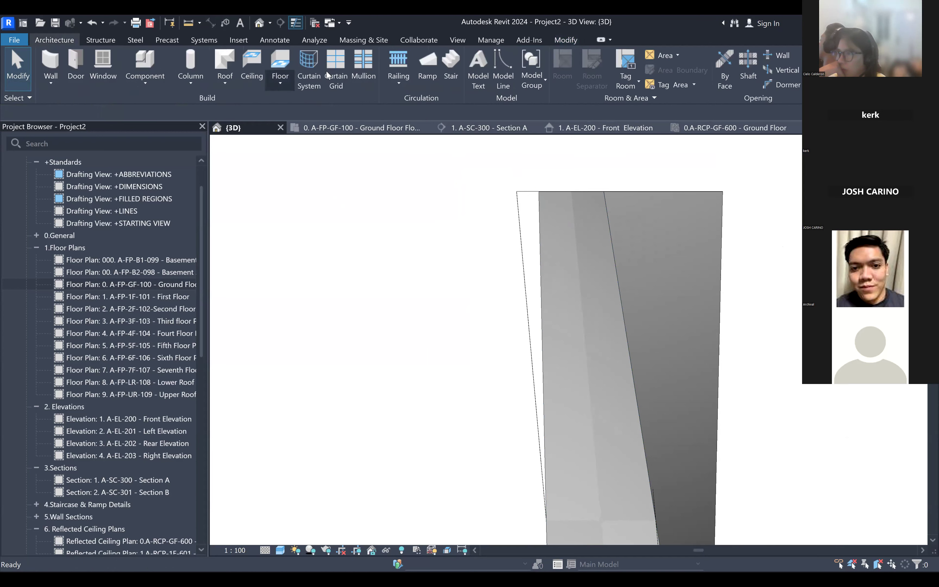
# - Add three vertical curtain grid lines to the twisted face's curtain system with All Except Picked placement
pyautogui.click(336, 64)
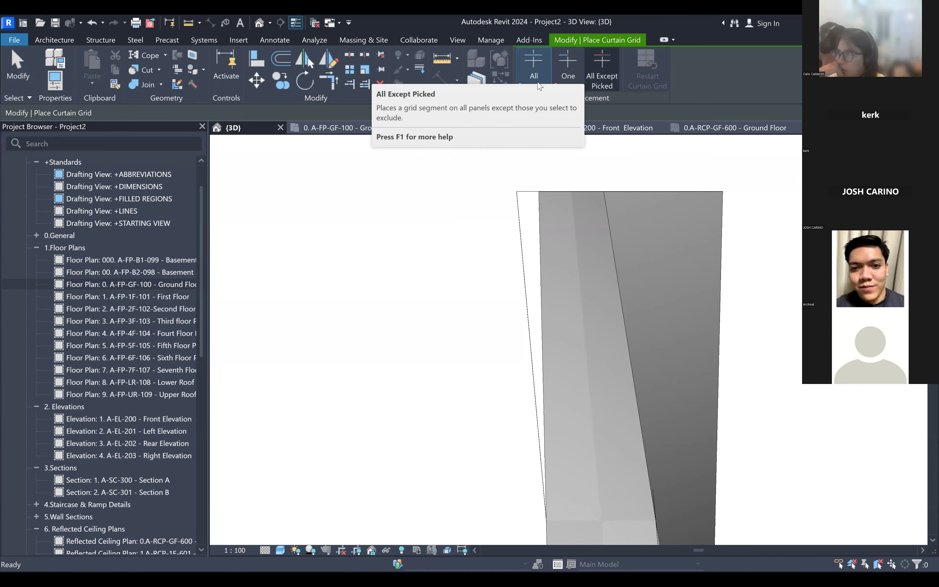
pyautogui.click(601, 83)
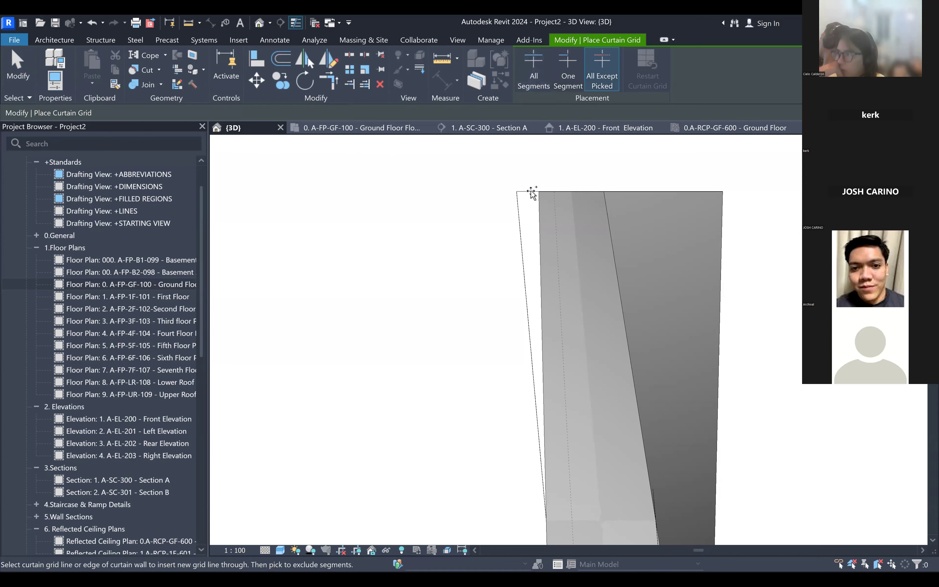
pyautogui.click(532, 192)
pyautogui.keyDown('shift'); pyautogui.moveTo(532, 310); pyautogui.dragTo(559, 385, button='middle'); pyautogui.keyUp('shift')
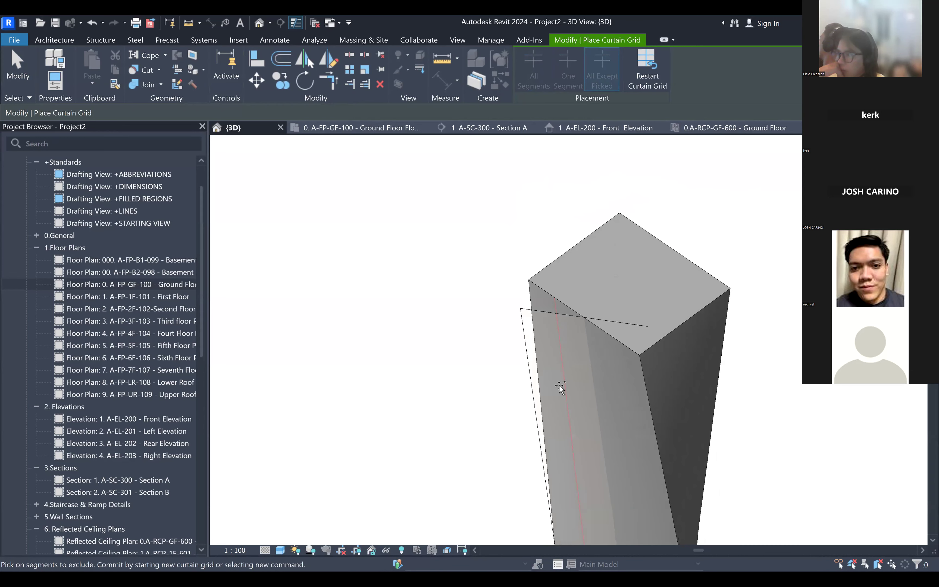
pyautogui.scroll(5, 550, 317)
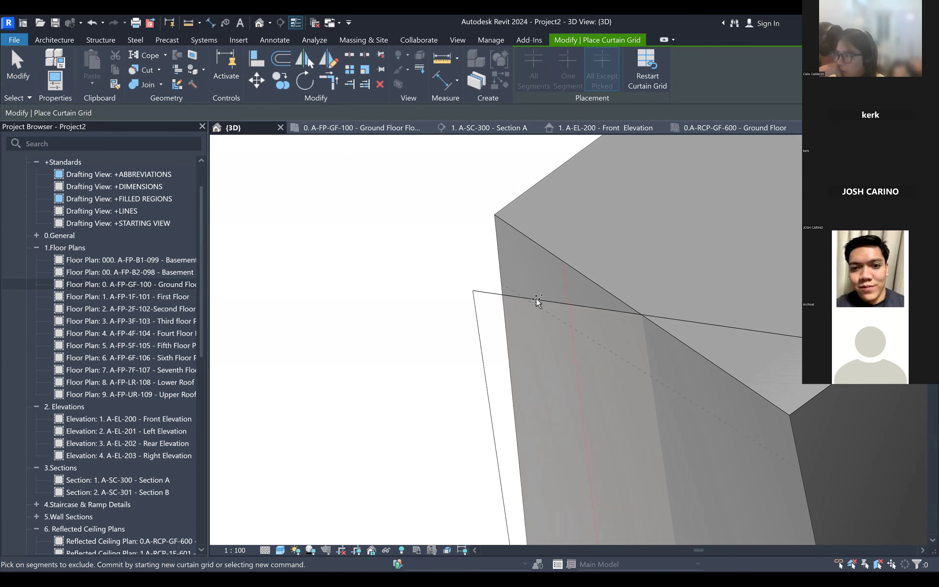
pyautogui.click(732, 325)
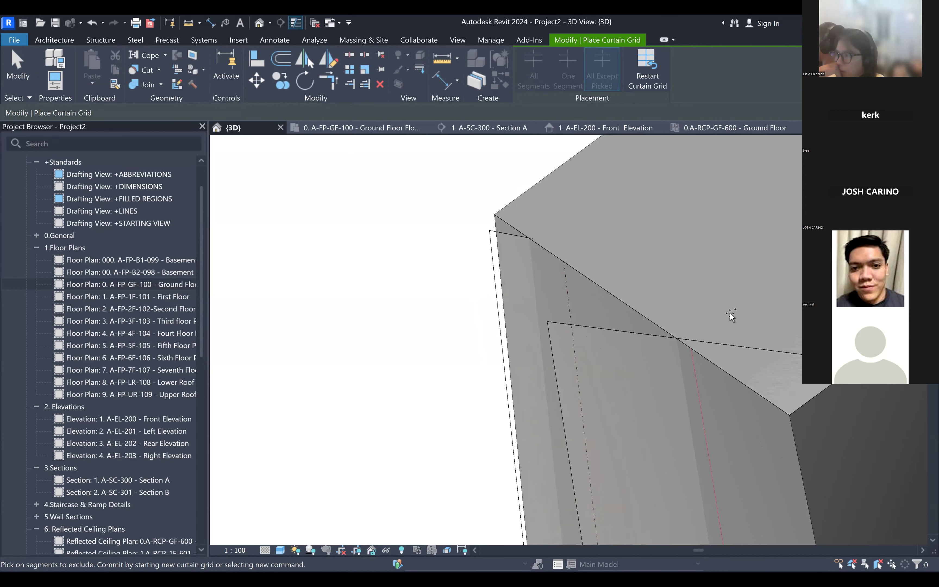
pyautogui.click(613, 328)
pyautogui.moveTo(656, 343); pyautogui.dragTo(663, 286, button='middle')
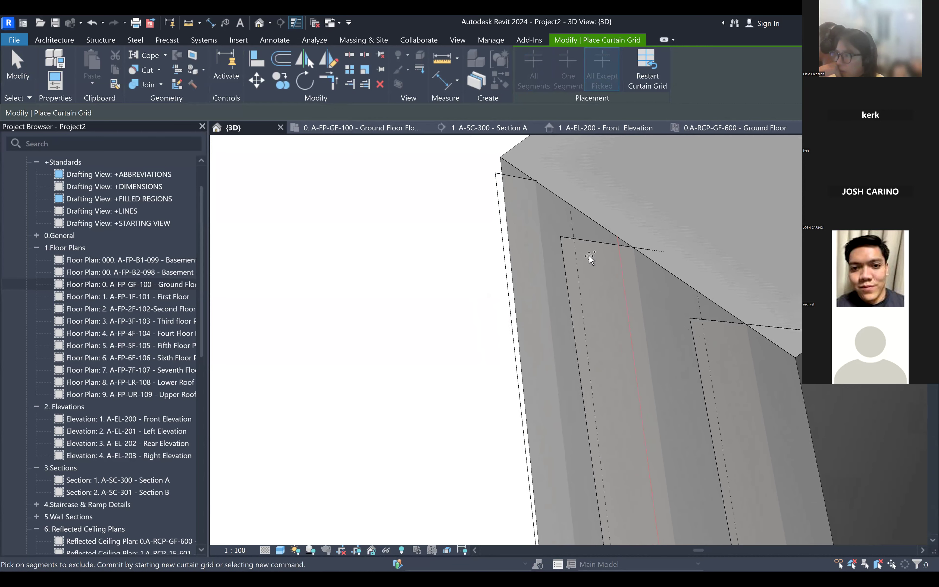
# - Add three closely spaced horizontal grid lines near the top edge of the twisted face and one more vertical line beside its outer edge
pyautogui.click(592, 241)
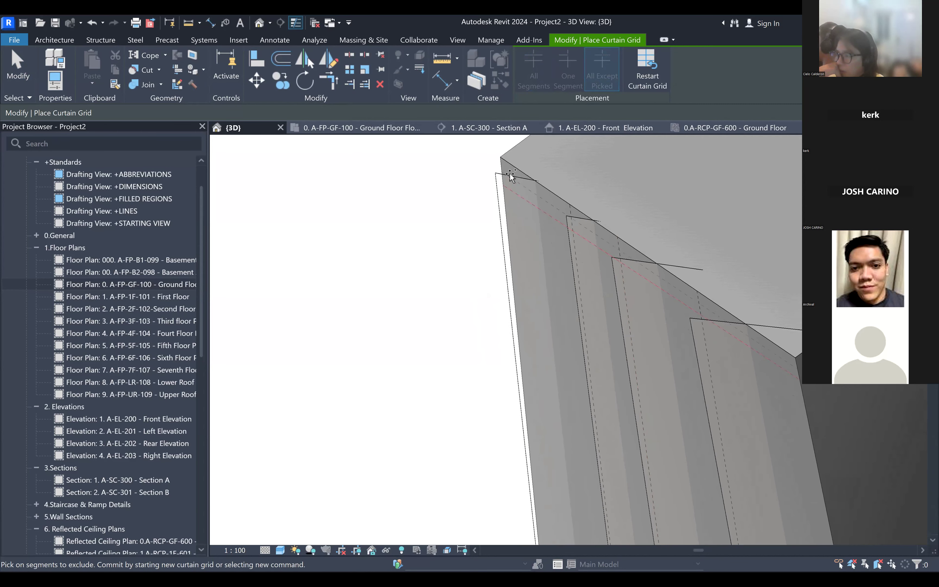
pyautogui.click(516, 175)
pyautogui.click(585, 246)
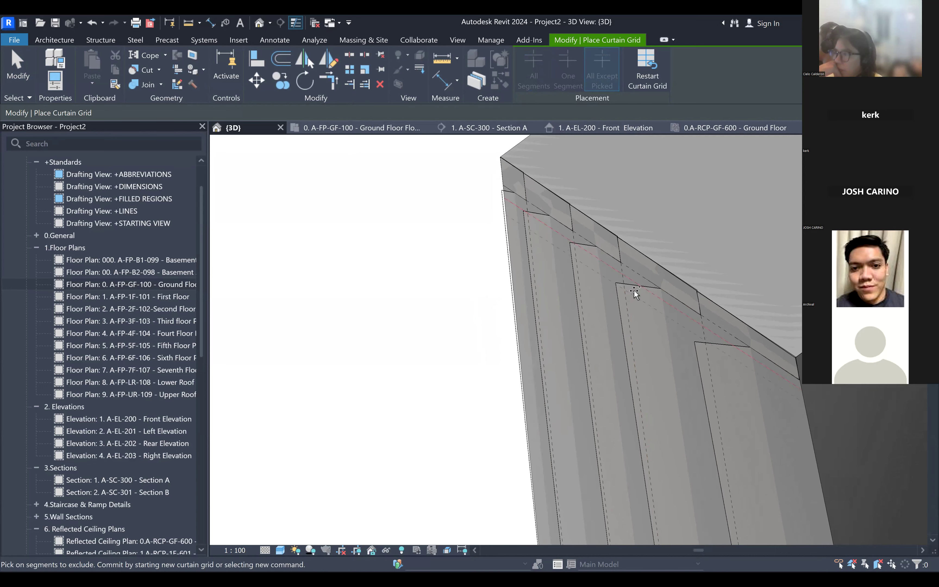
pyautogui.click(619, 294)
pyautogui.scroll(-1, 577, 266)
pyautogui.moveTo(595, 268); pyautogui.dragTo(601, 229, button='middle')
pyautogui.press('Escape')
pyautogui.press('Escape')
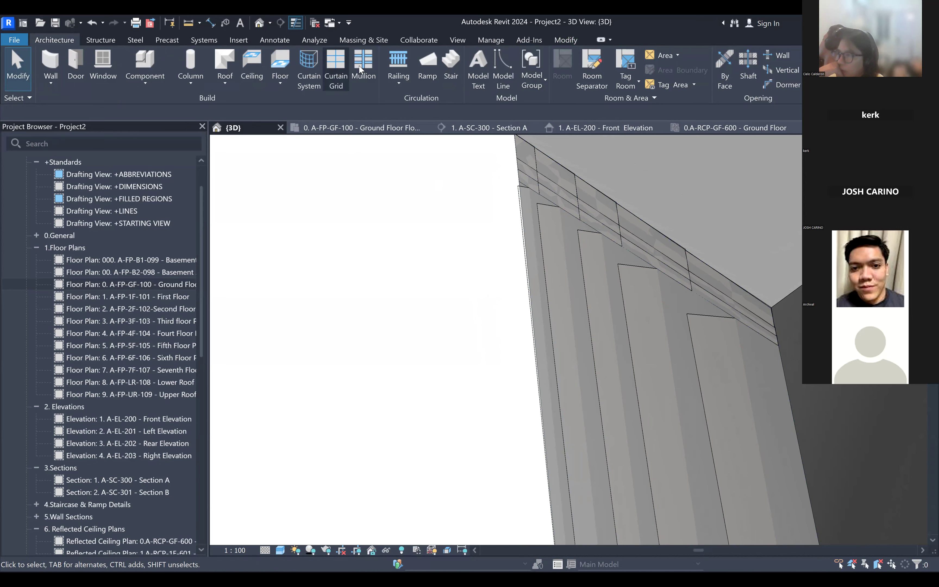
# - Add One Segment curtain grid lines at staggered heights in the individual panels just below the horizontal bands
pyautogui.click(339, 65)
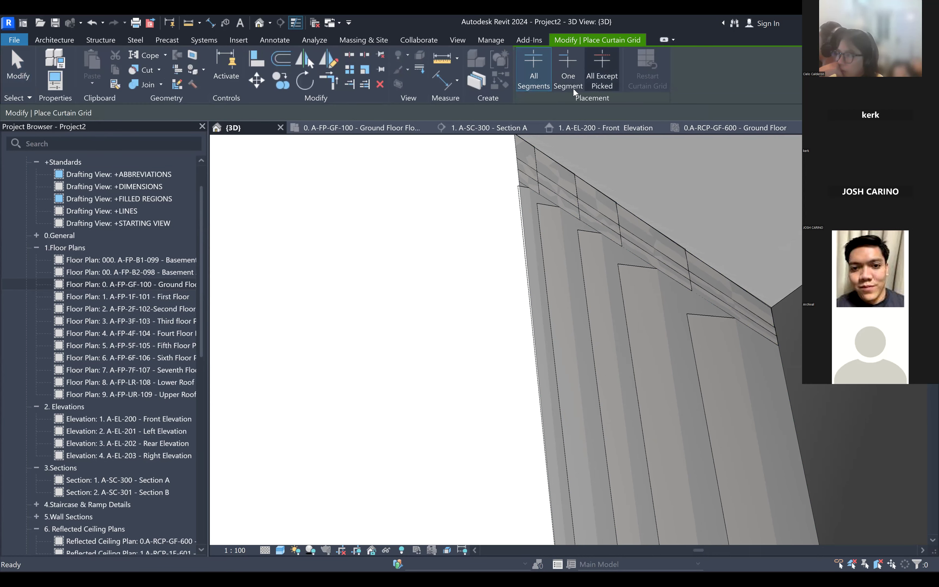
pyautogui.click(544, 278)
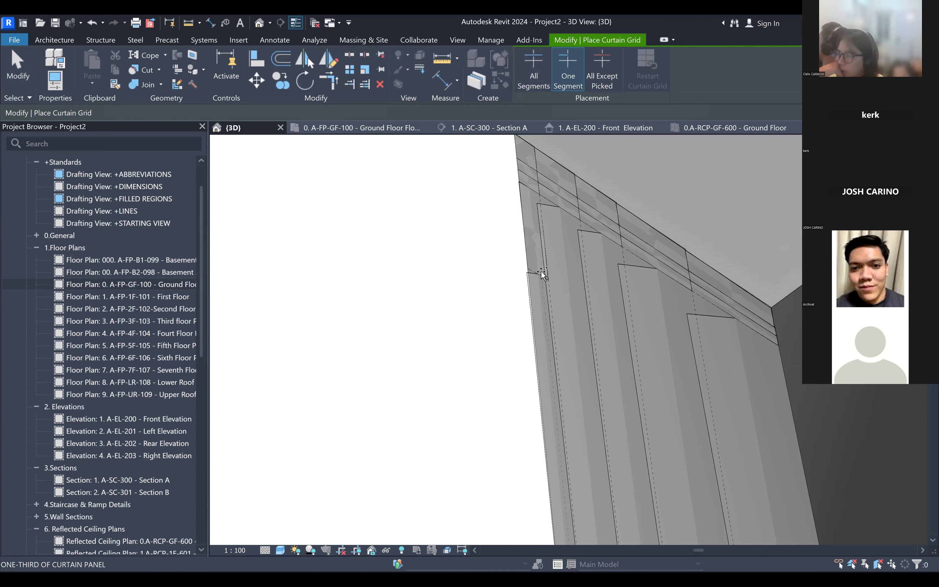
pyautogui.click(553, 284)
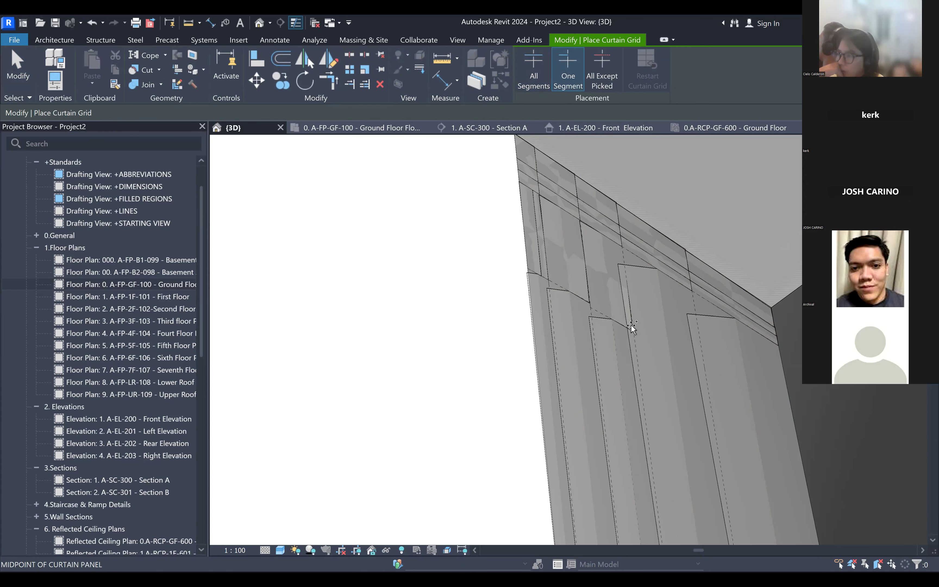
pyautogui.click(649, 351)
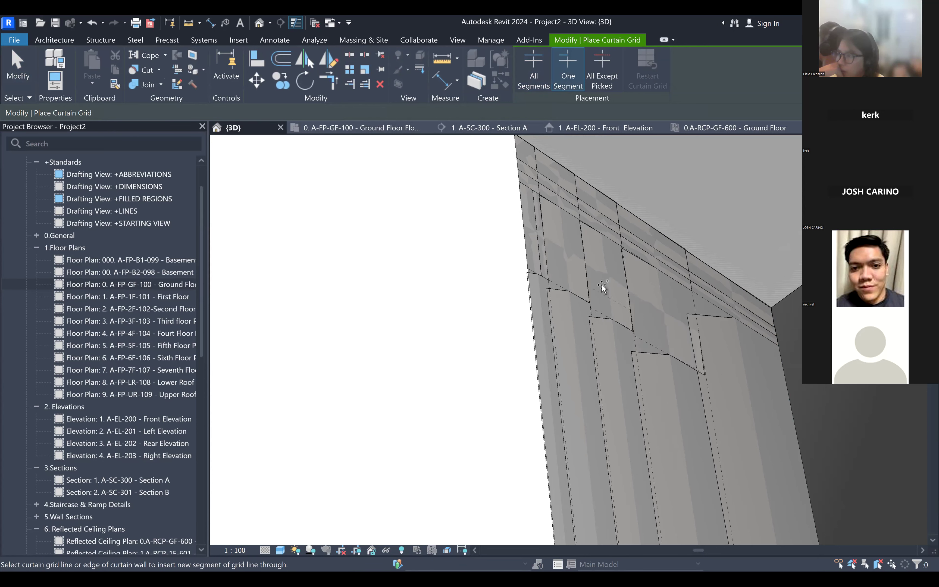
pyautogui.click(701, 382)
pyautogui.click(626, 266)
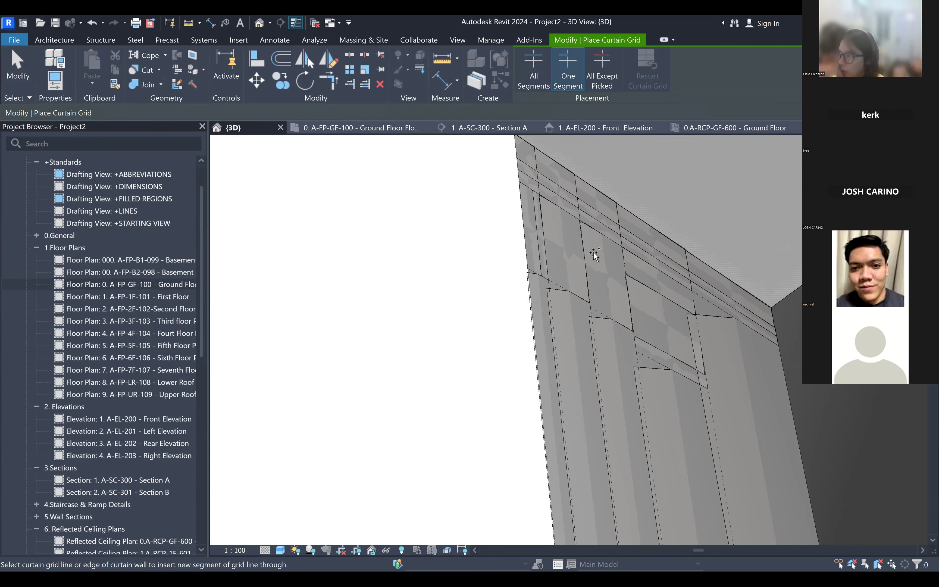
pyautogui.click(577, 235)
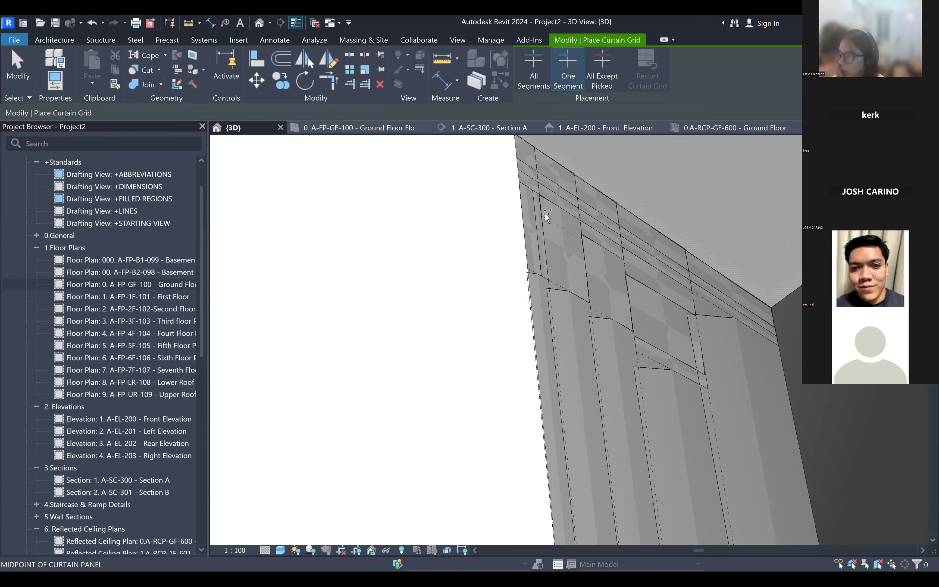
# - Add a second, lower row of staggered single-segment grid lines across the panels of the twisted face
pyautogui.keyDown('shift'); pyautogui.moveTo(509, 205); pyautogui.dragTo(524, 249, button='middle'); pyautogui.keyUp('shift')
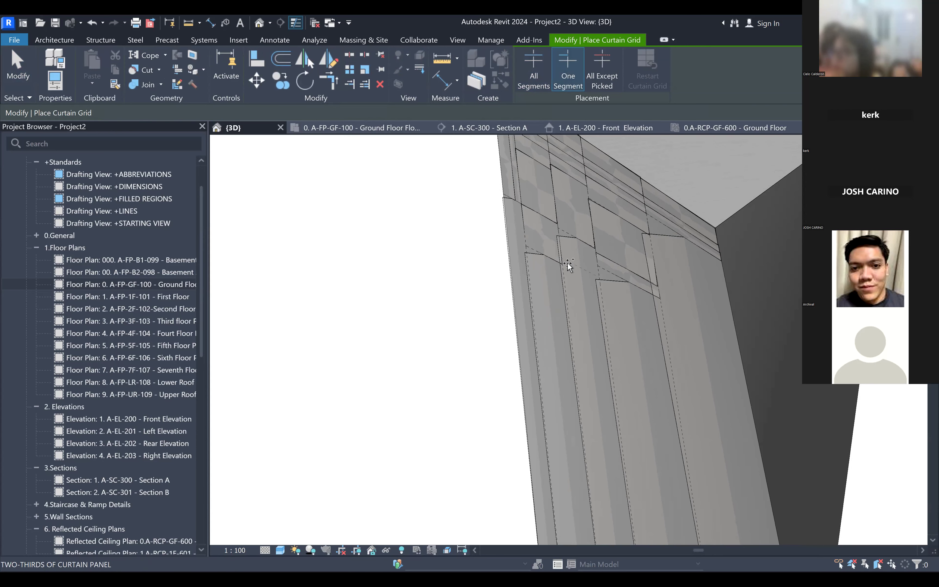
pyautogui.click(670, 305)
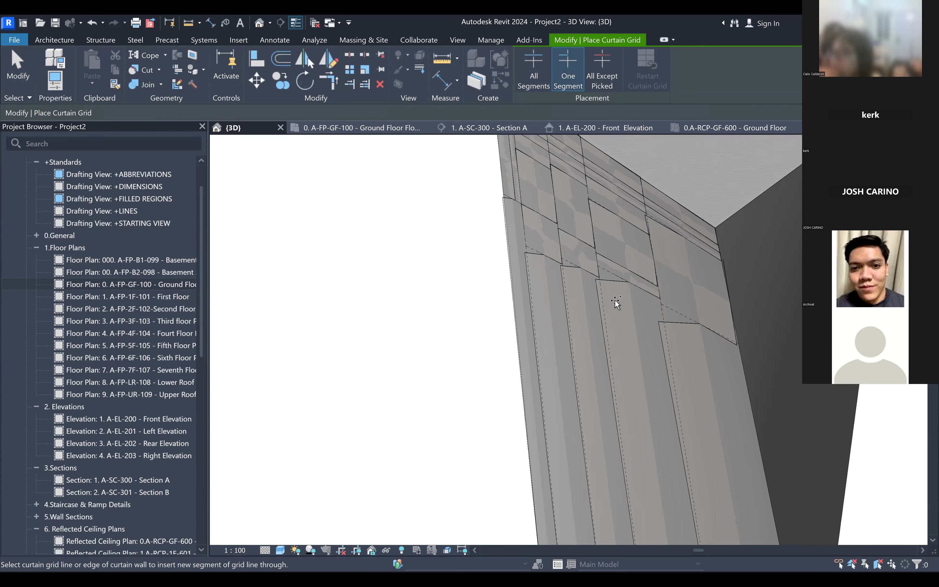
pyautogui.click(574, 309)
pyautogui.click(529, 272)
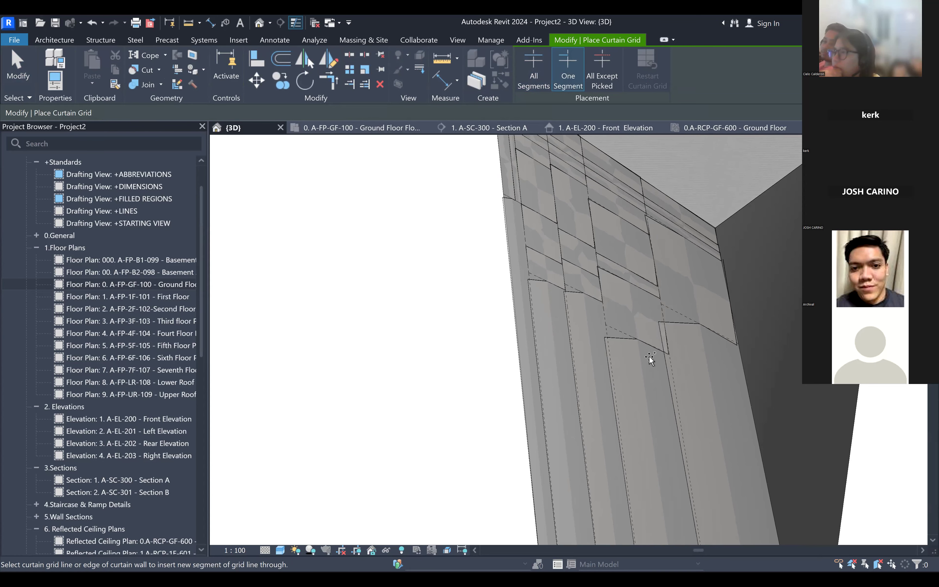
pyautogui.press('Escape')
pyautogui.press('Escape')
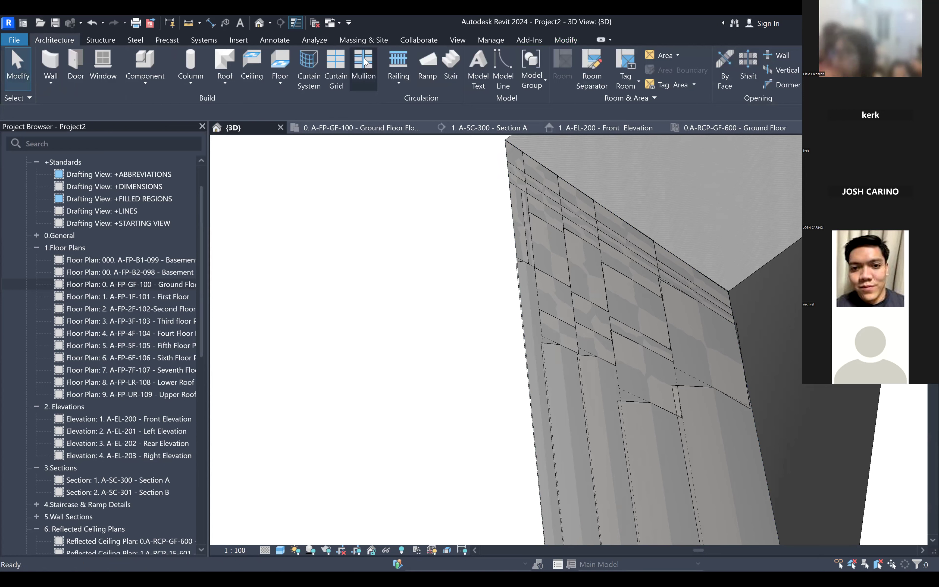
# - Place mullions on all grid lines of the twisted face's curtain system and inspect them on the tower
pyautogui.click(586, 71)
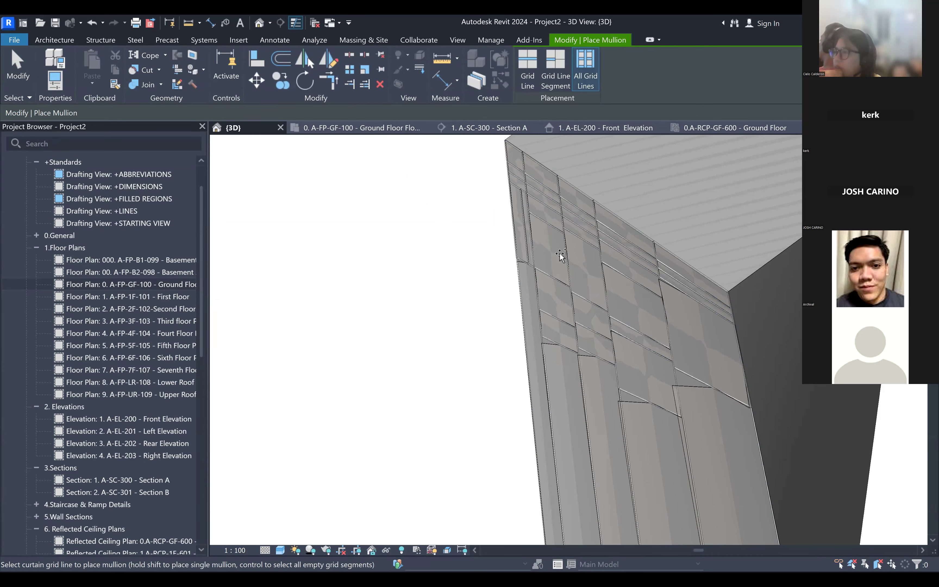
pyautogui.scroll(5, 562, 256)
pyautogui.moveTo(591, 234); pyautogui.dragTo(373, 250, button='middle')
pyautogui.scroll(-3, 454, 224)
pyautogui.keyDown('shift'); pyautogui.moveTo(455, 224); pyautogui.dragTo(553, 214, button='middle'); pyautogui.keyUp('shift')
pyautogui.scroll(-3, 599, 176)
pyautogui.moveTo(603, 178); pyautogui.dragTo(782, 321, button='middle')
pyautogui.scroll(-1, 586, 150)
pyautogui.scroll(-2, 587, 149)
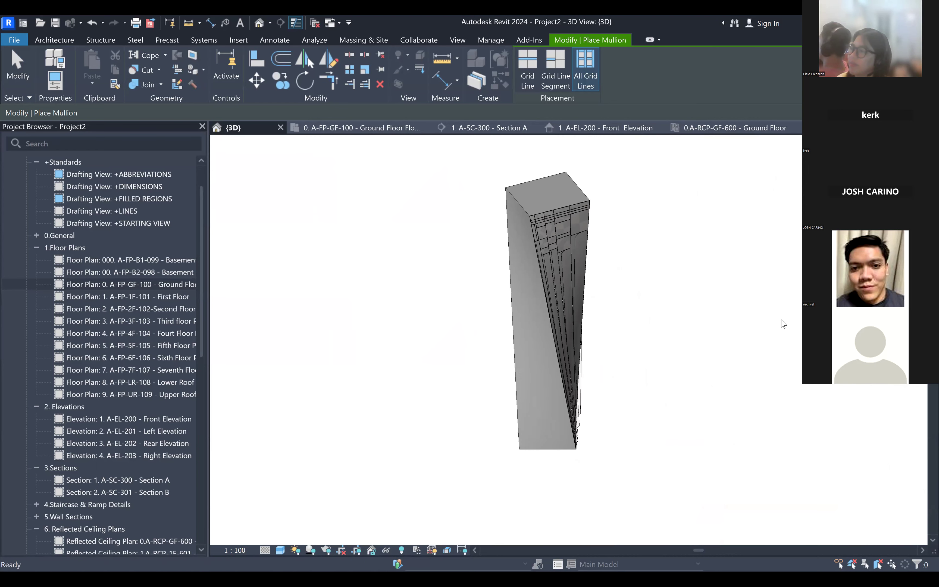
pyautogui.press('Escape')
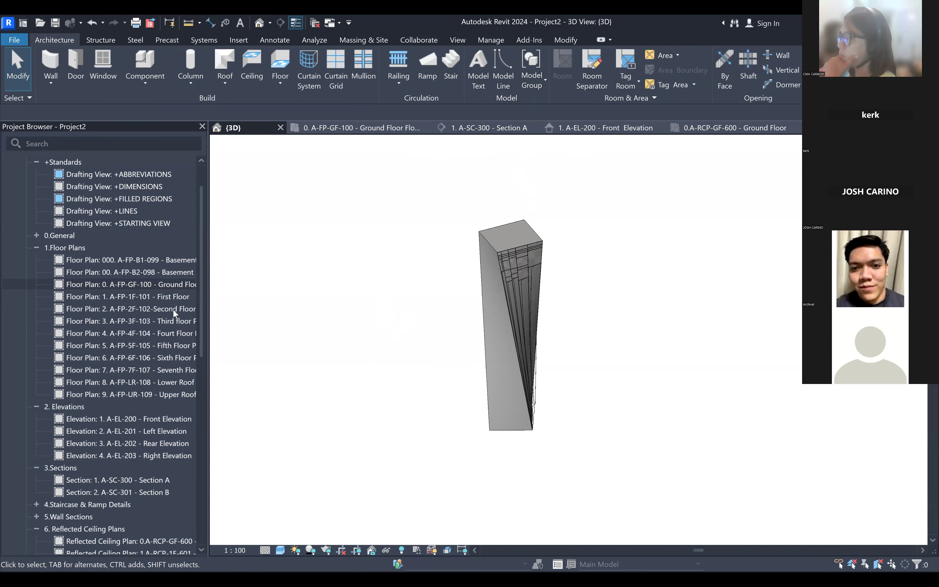
# - Open floor plan 0. A-FP-GF-100 and examine how the tower and its curtain panels appear in plan
pyautogui.doubleClick(164, 286)
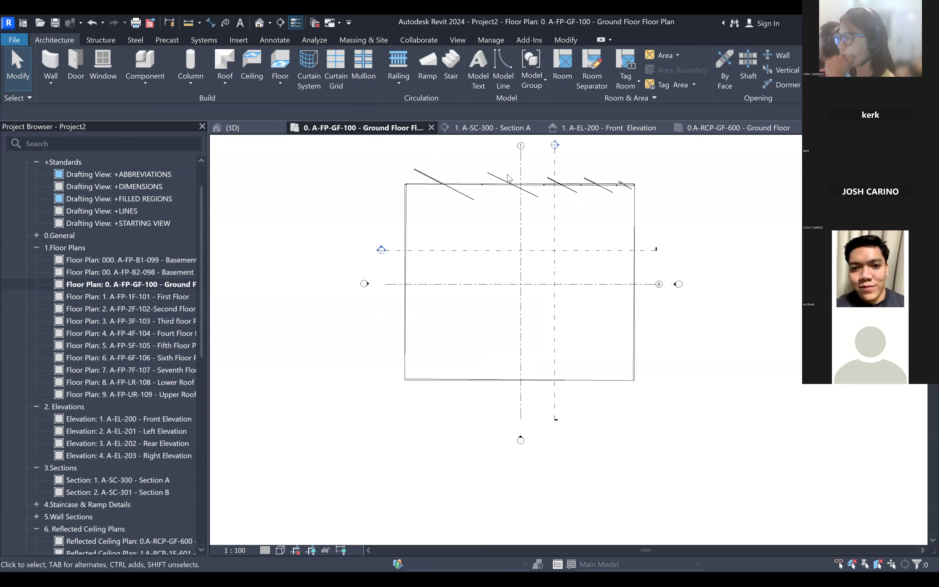
pyautogui.scroll(3, 509, 179)
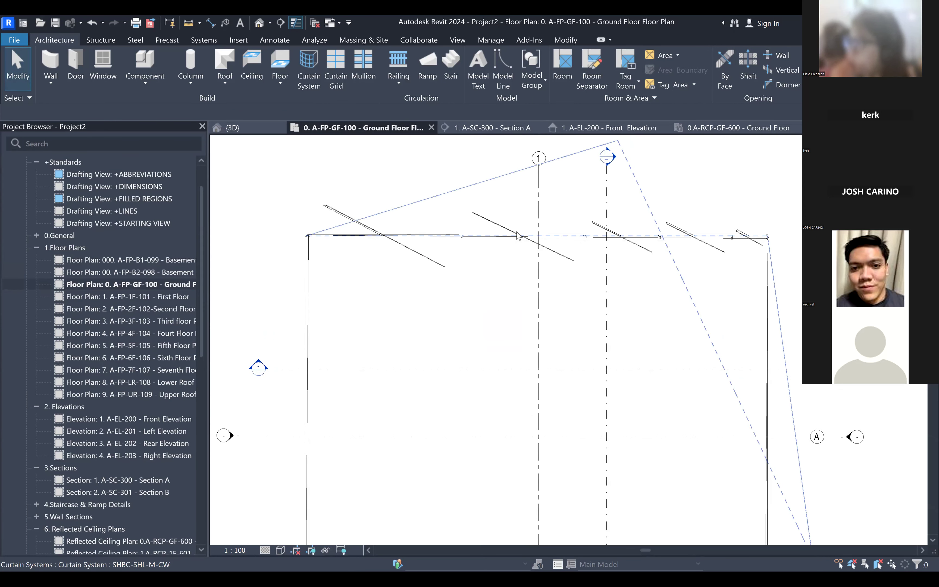
pyautogui.scroll(-3, 517, 235)
pyautogui.scroll(-2, 560, 236)
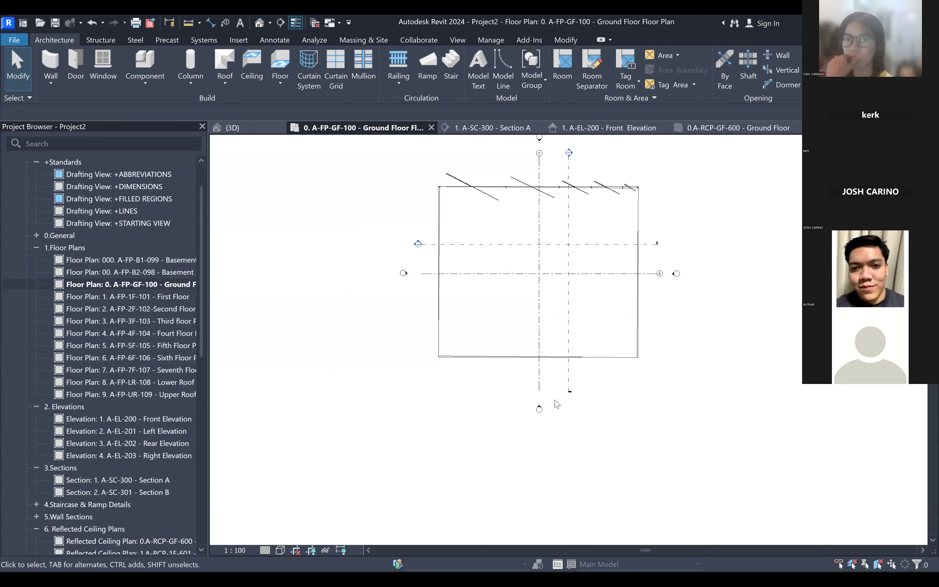
pyautogui.moveTo(631, 331); pyautogui.dragTo(605, 283, button='middle')
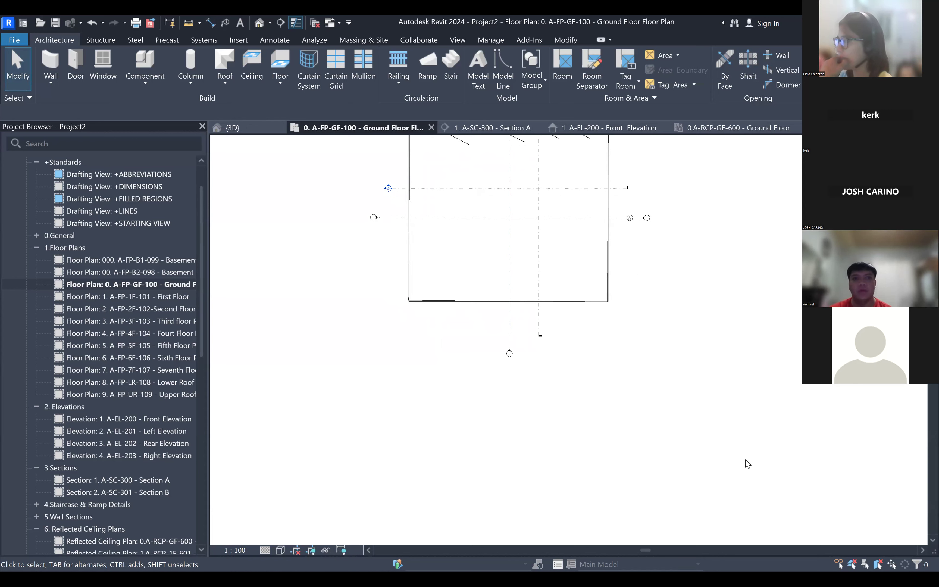
pyautogui.moveTo(579, 220); pyautogui.dragTo(573, 323, button='middle')
pyautogui.scroll(1, 551, 303)
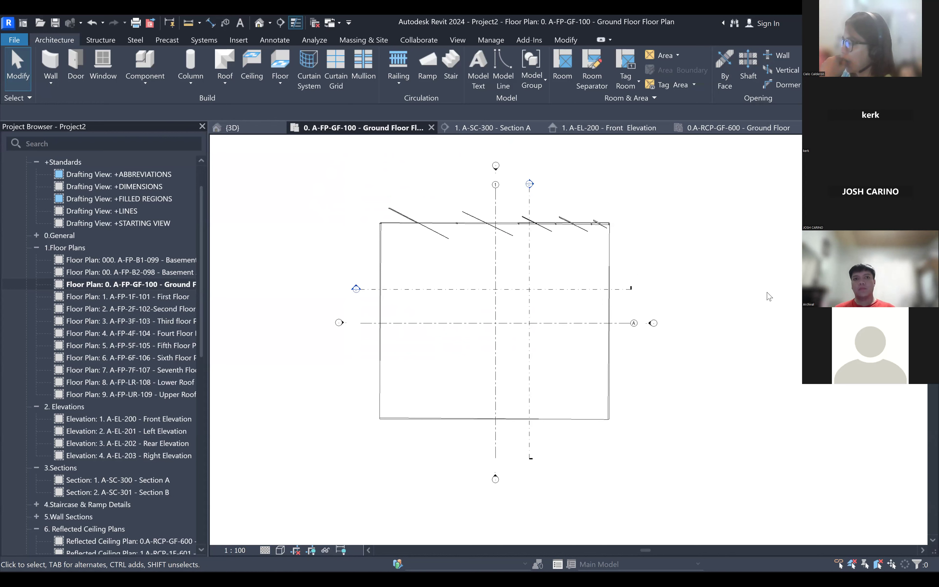
pyautogui.moveTo(679, 260); pyautogui.dragTo(730, 258, button='middle')
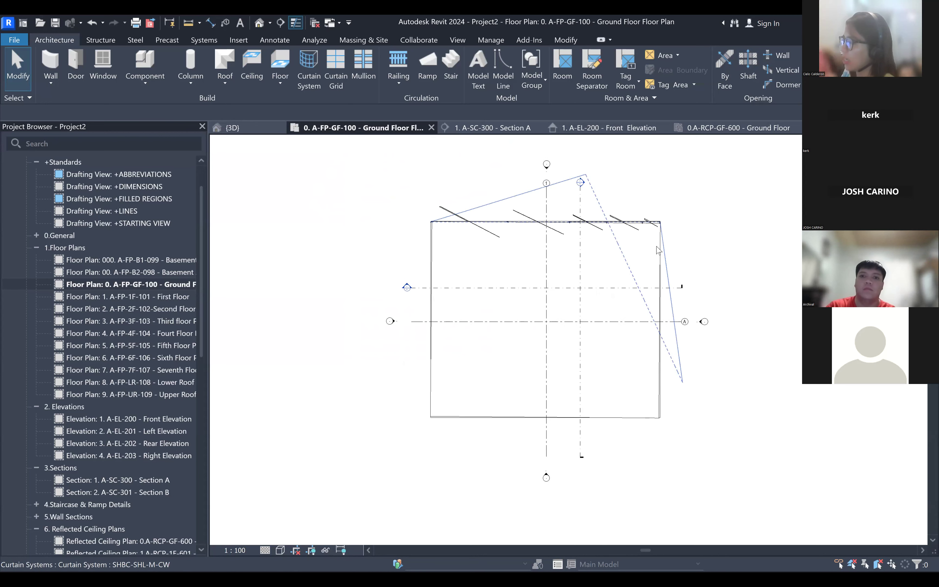
pyautogui.scroll(2, 655, 232)
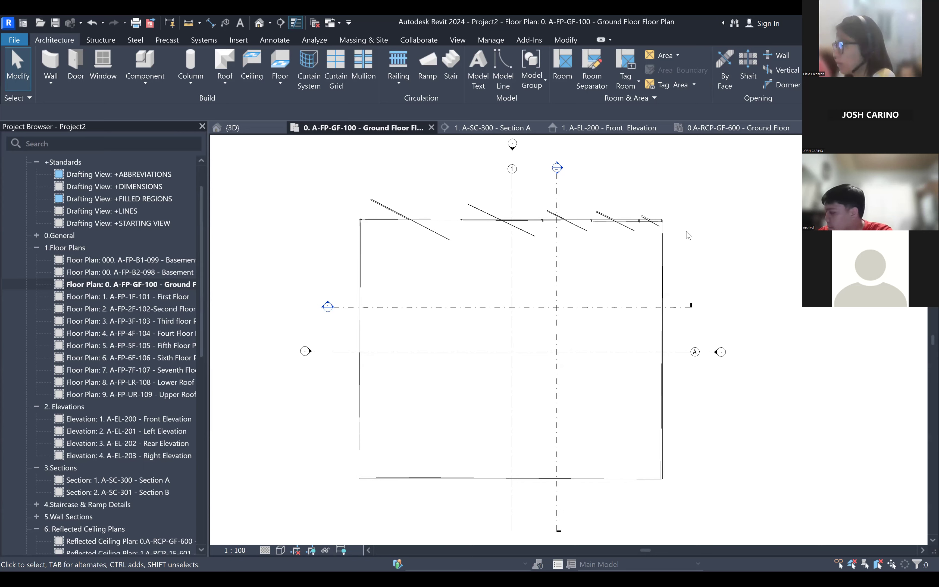
# - Look through the project's views and sheets and narrow the Project Browser to enlarge the drawing area
pyautogui.scroll(-5, 108, 302)
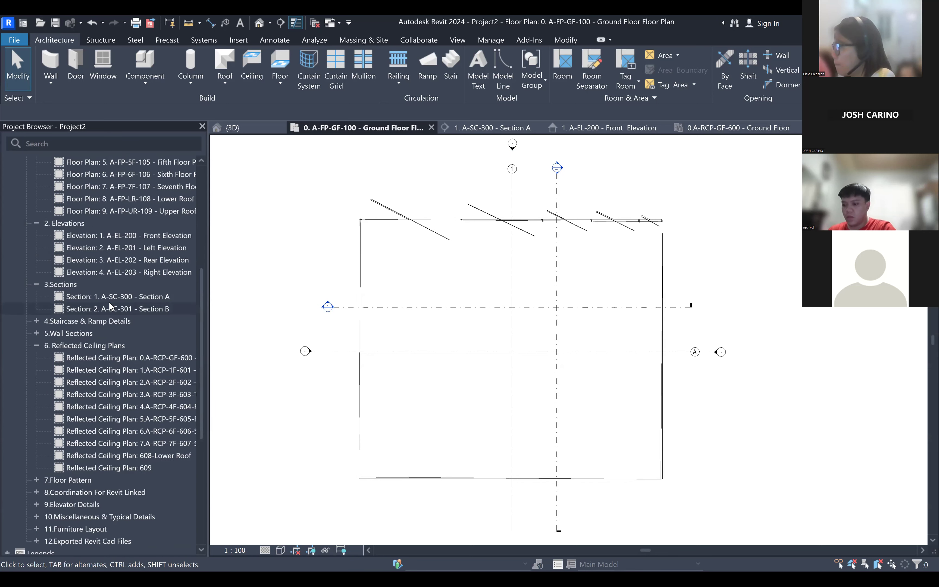
pyautogui.scroll(2, 117, 235)
pyautogui.scroll(5, 107, 180)
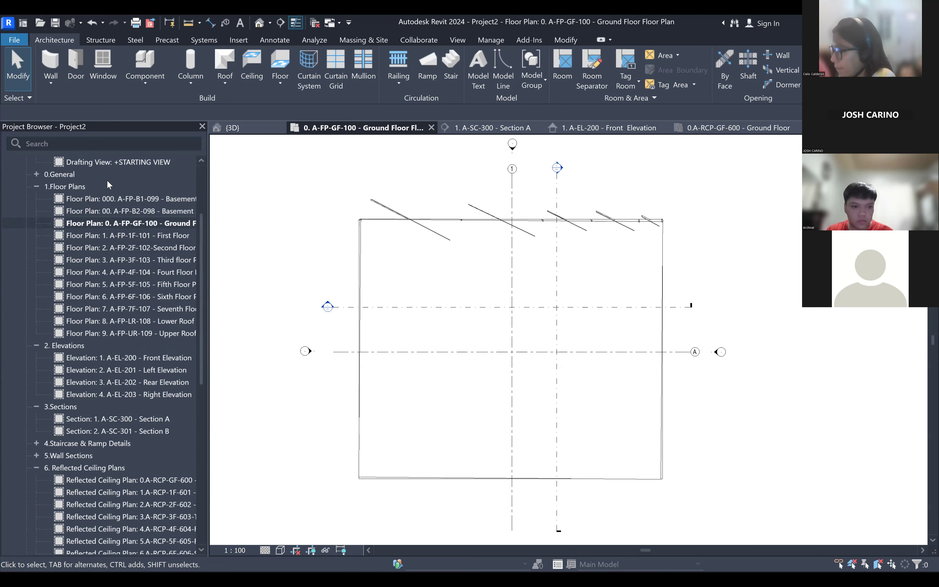
pyautogui.scroll(-3, 124, 291)
pyautogui.scroll(-8, 123, 299)
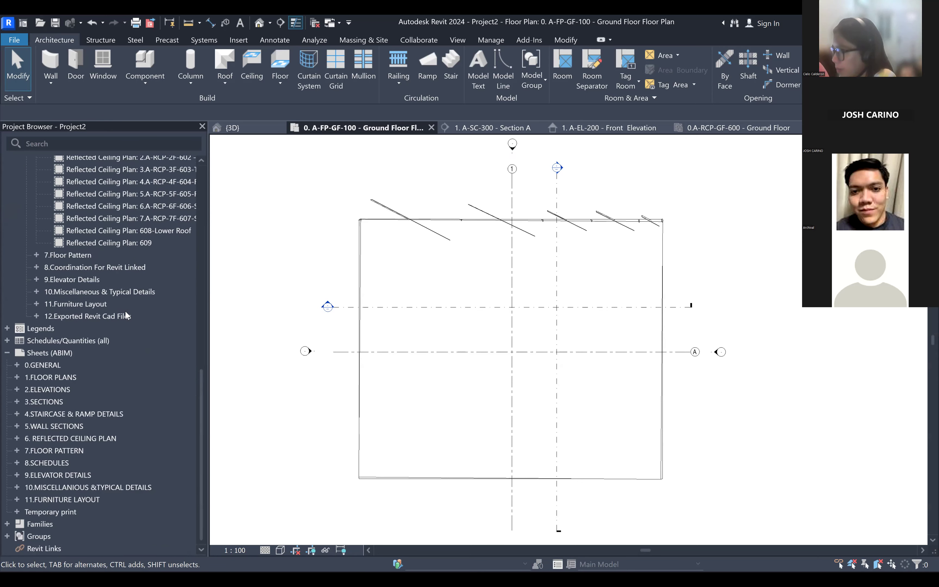
pyautogui.scroll(1, 316, 345)
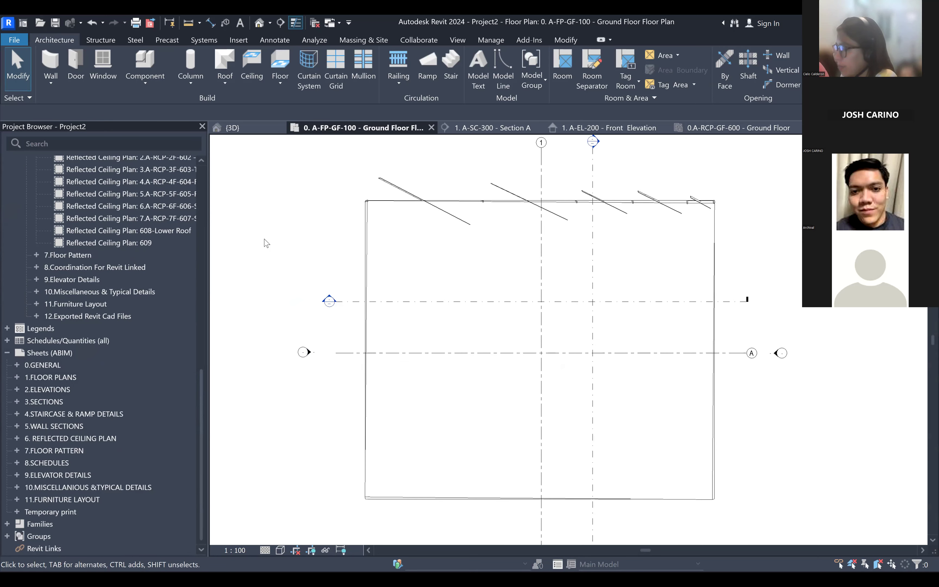
pyautogui.moveTo(209, 350); pyautogui.dragTo(159, 346)
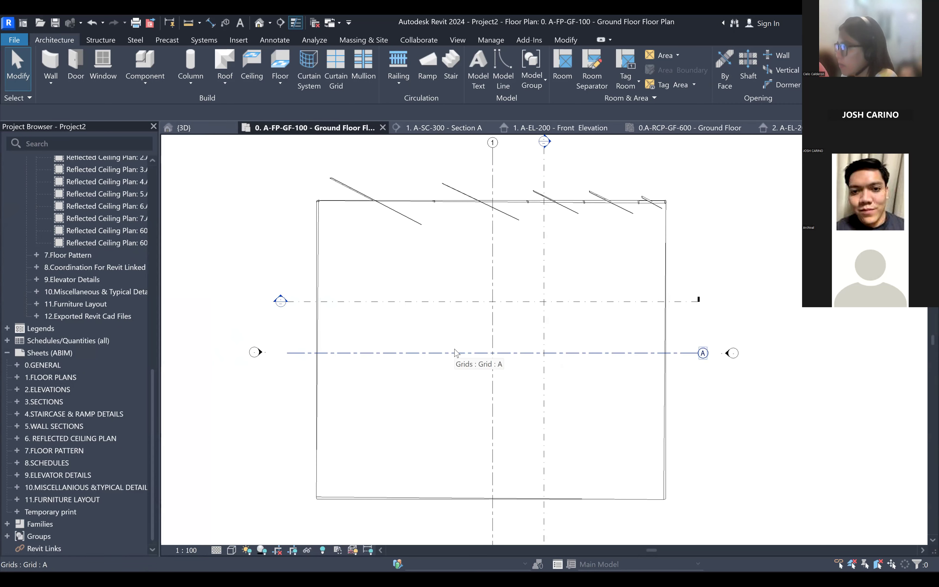